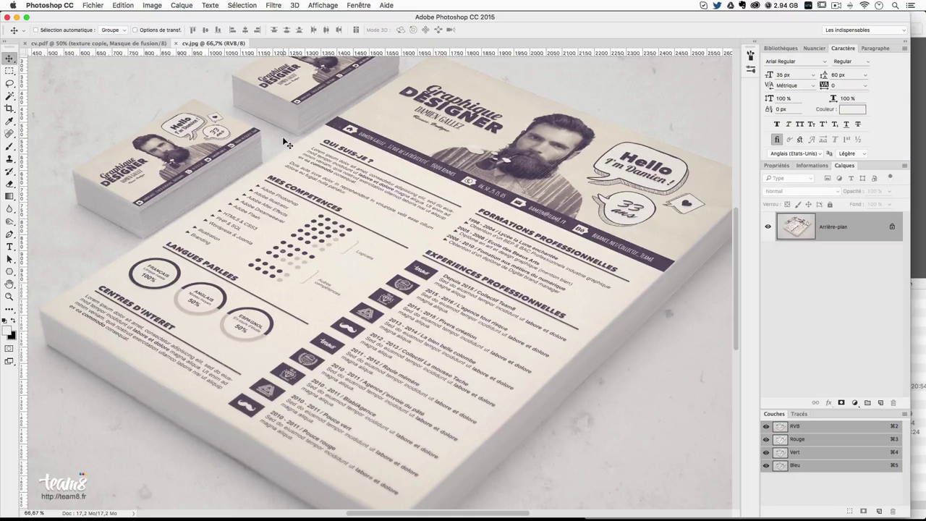
Bring the cv.pdf document forward from the document tab bar.
left_click(121, 45)
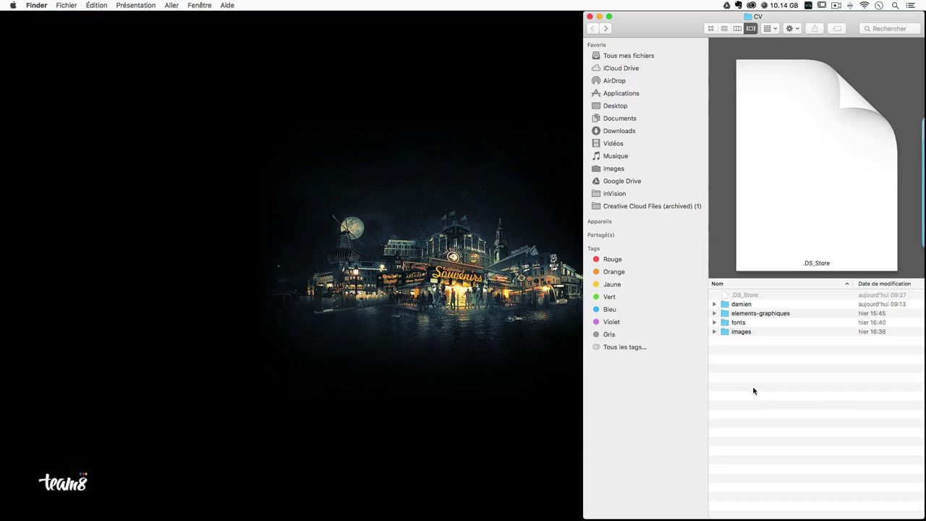
Peek into the CV subfolders and leave the fonts folder expanded showing its font files.
left_click(714, 314)
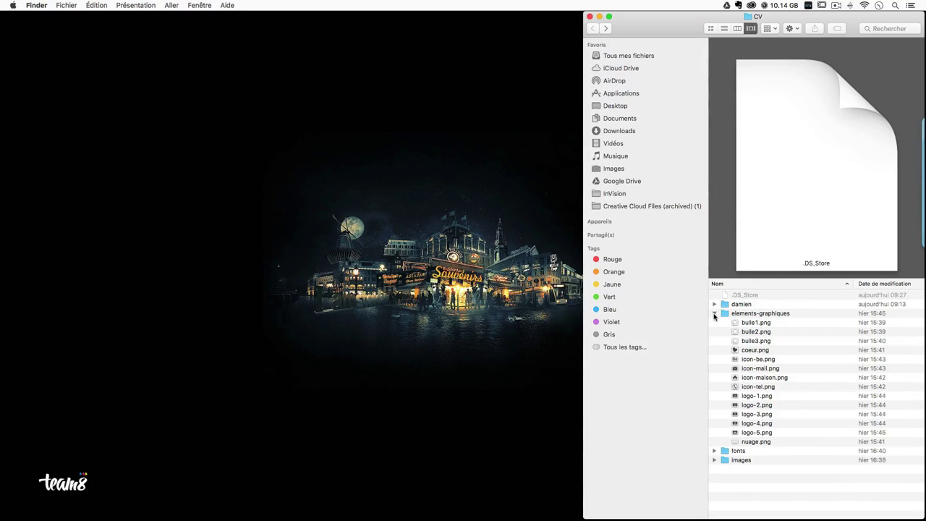
left_click(714, 313)
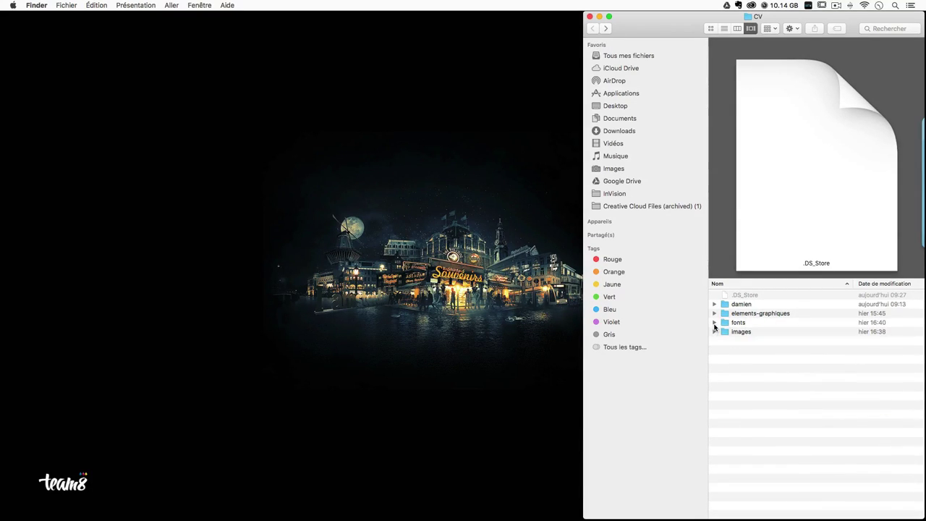
left_click(714, 322)
left_click(714, 322)
left_click(713, 332)
left_click(714, 332)
left_click(714, 322)
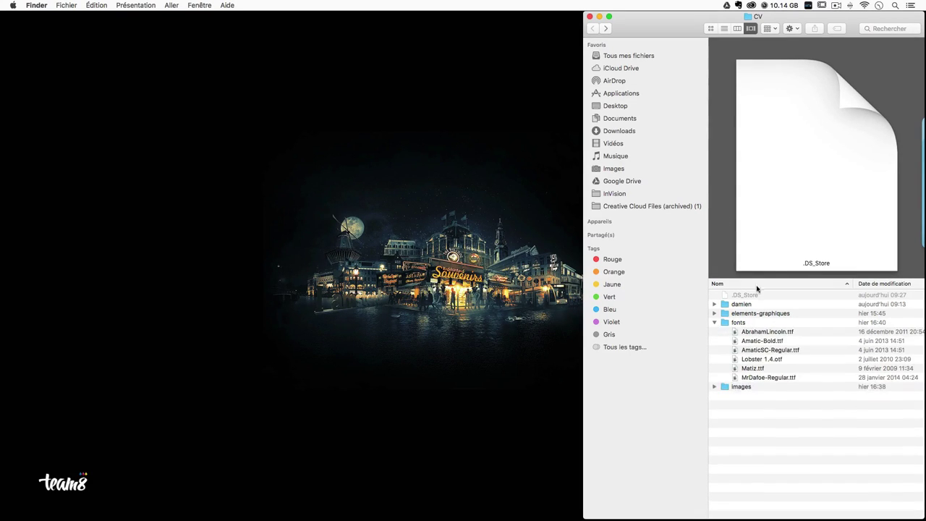
Open SSD > Bibliothèque > Fonts in a second Finder window.
key("ctrl+Up")
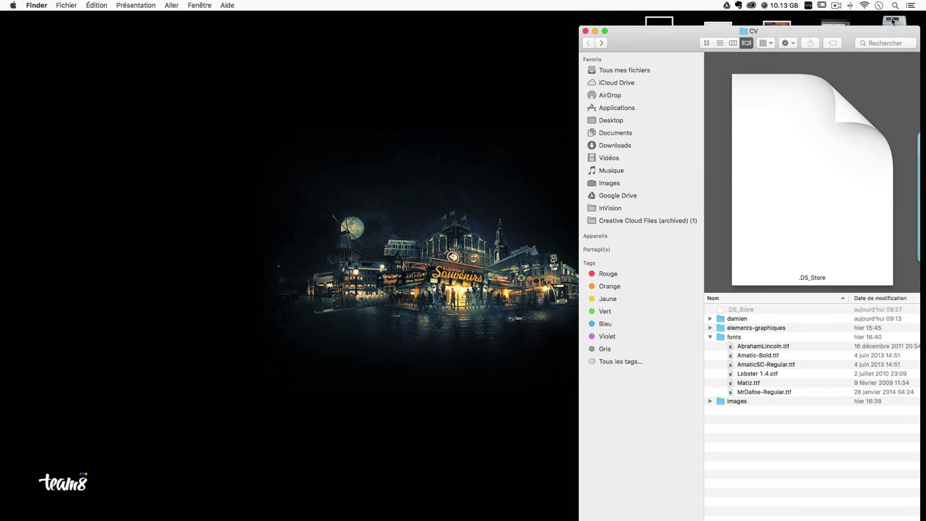
left_click(454, 204)
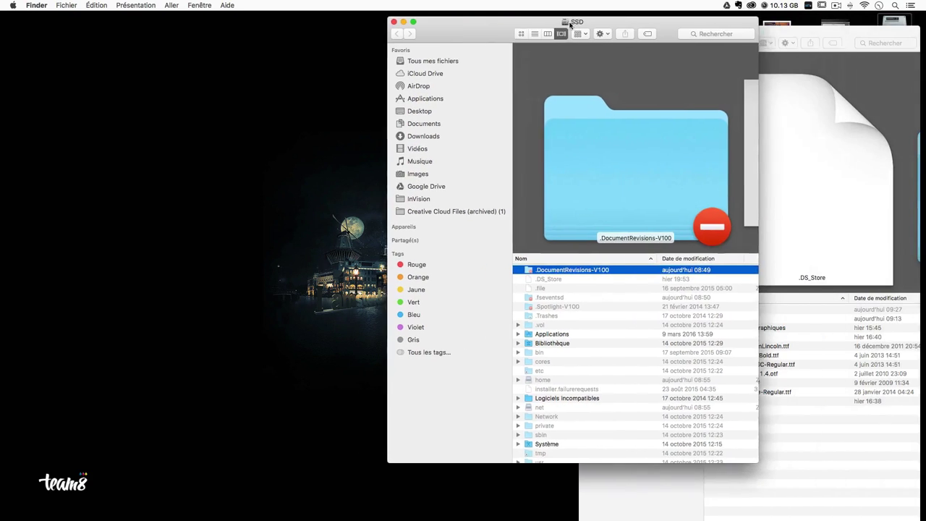
scroll(403, 467, "down", 3)
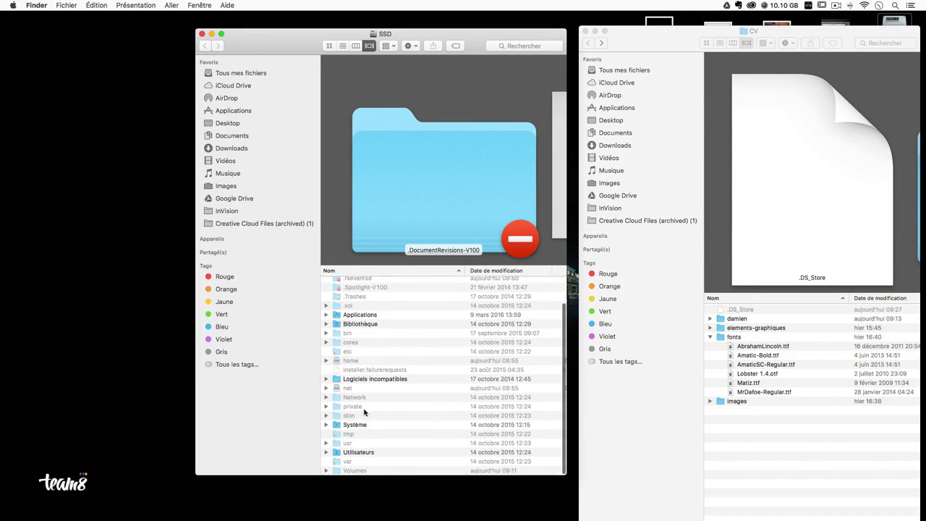
double_click(364, 324)
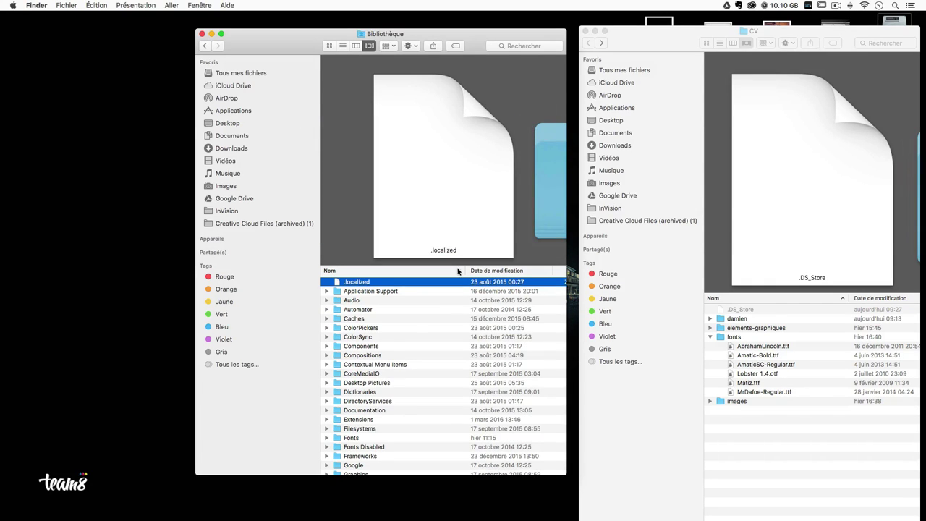
key("f")
double_click(355, 438)
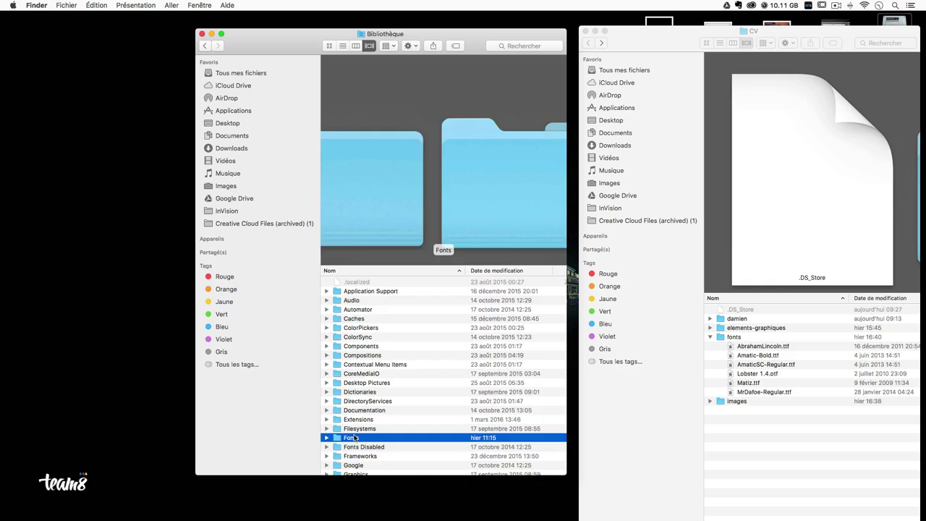
Copy the six CV font files into Bibliothèque/Fonts, then close that Fonts window.
left_click(753, 350)
left_click(754, 350)
left_click(759, 391, "shift")
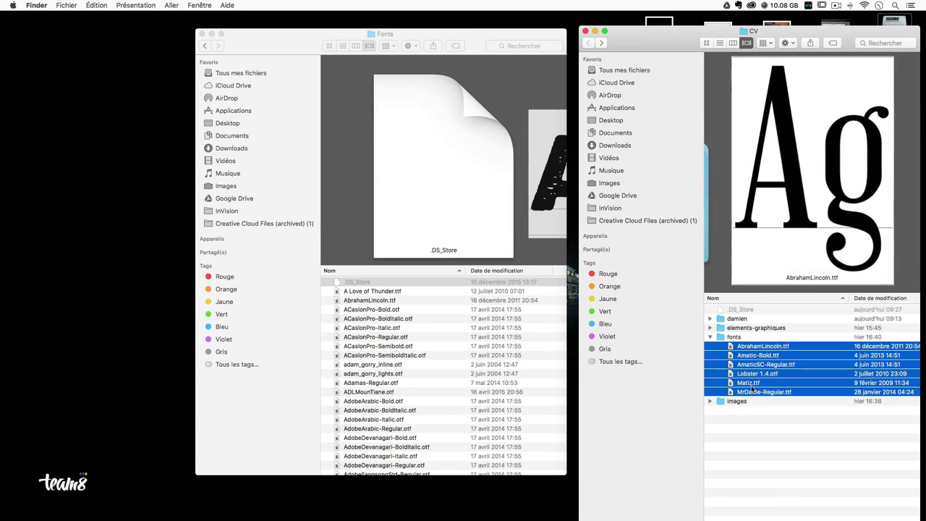
mouse_move(760, 392)
left_mouse_down()
mouse_move(424, 347)
mouse_move(735, 348)
left_mouse_up()
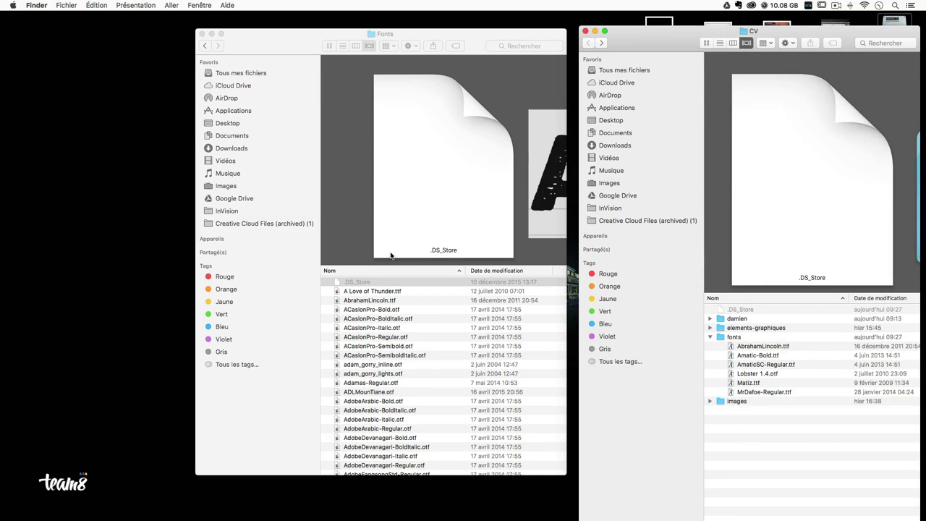
left_click(201, 34)
left_click_drag(683, 36, 687, 22)
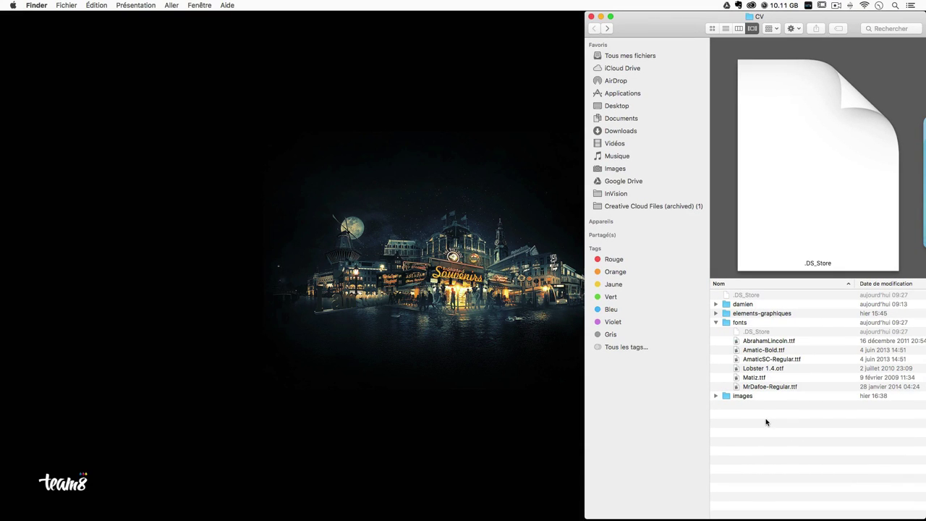
mouse_move(424, 484)
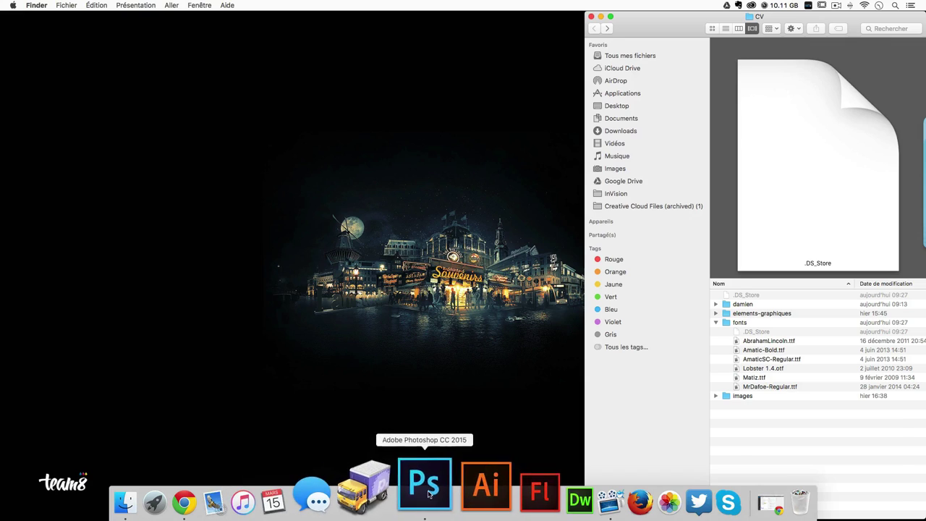
Start a new Photoshop document using the Papier format international A4 preset.
left_click(429, 494)
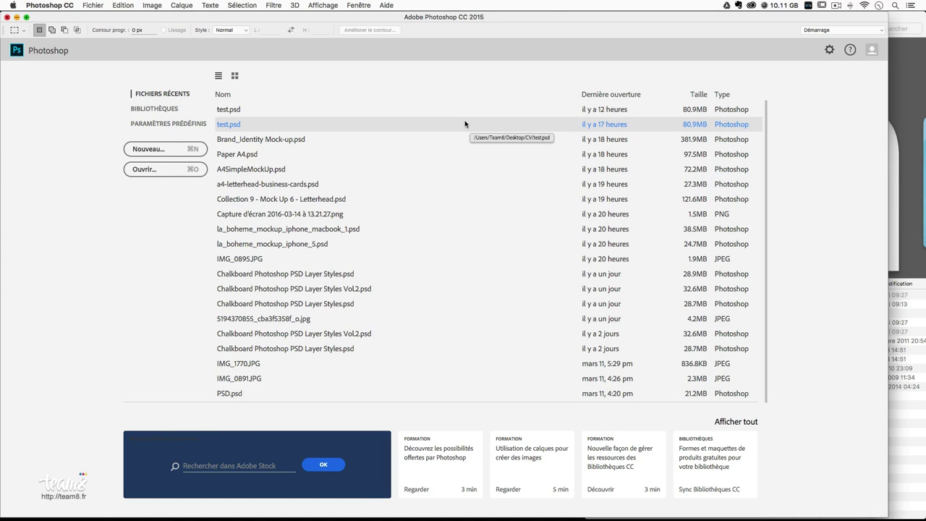
key("super+n")
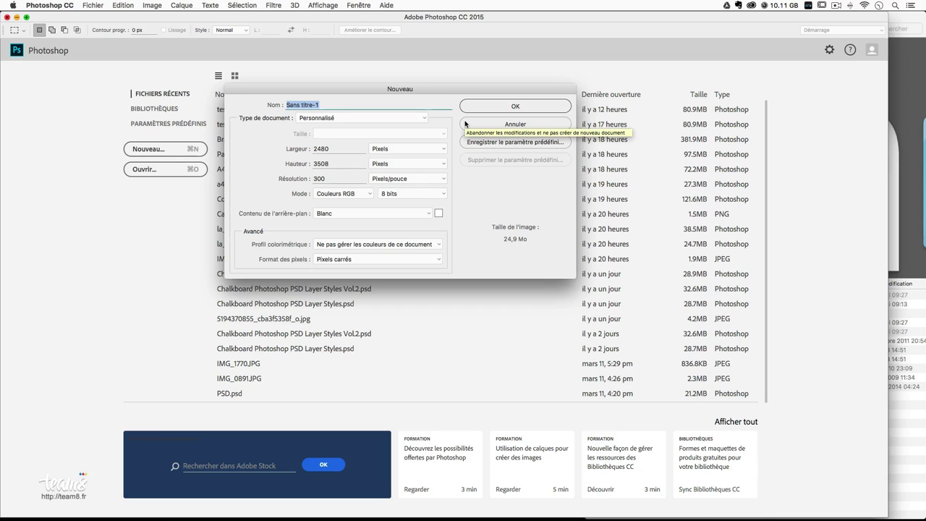
left_click(336, 120)
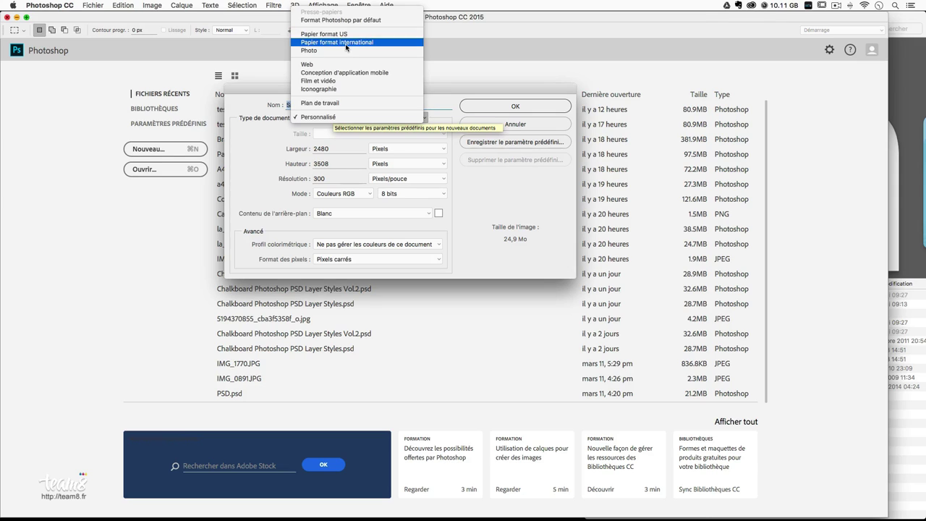
left_click(336, 43)
left_click(322, 134)
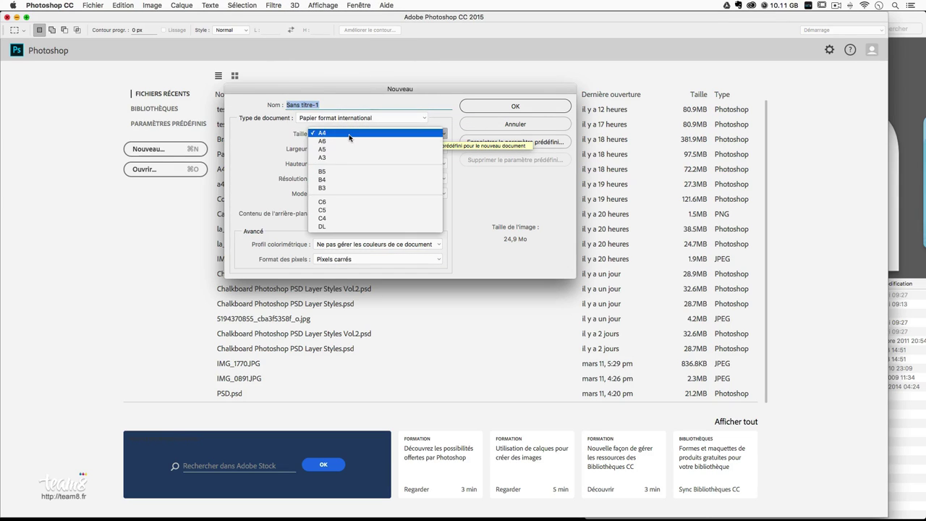
left_click(349, 135)
Keep the page size in millimetres at a resolution of 300 pixels per inch.
left_click(362, 149)
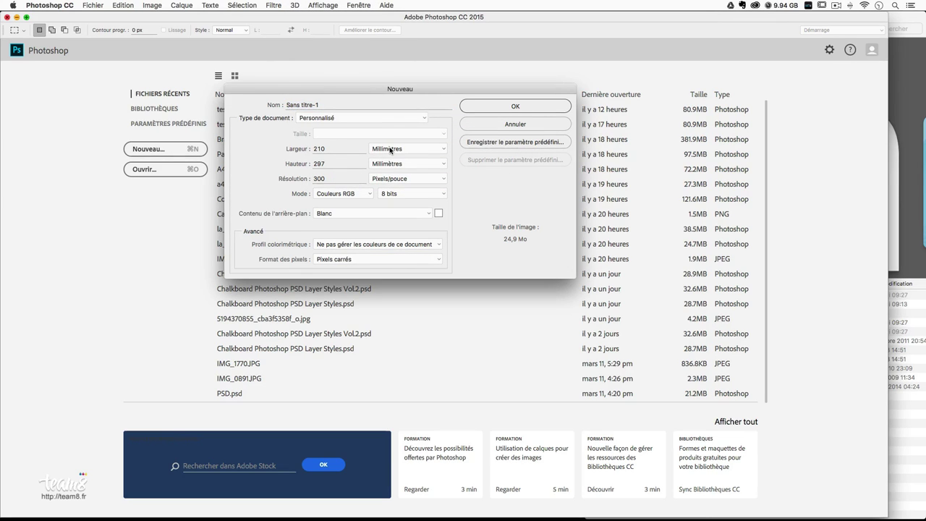
left_click(398, 151)
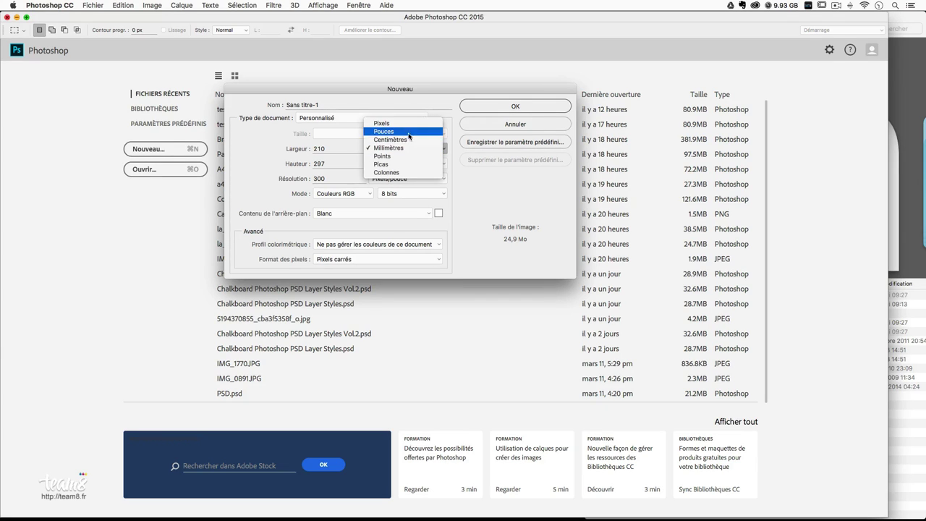
left_click(301, 193)
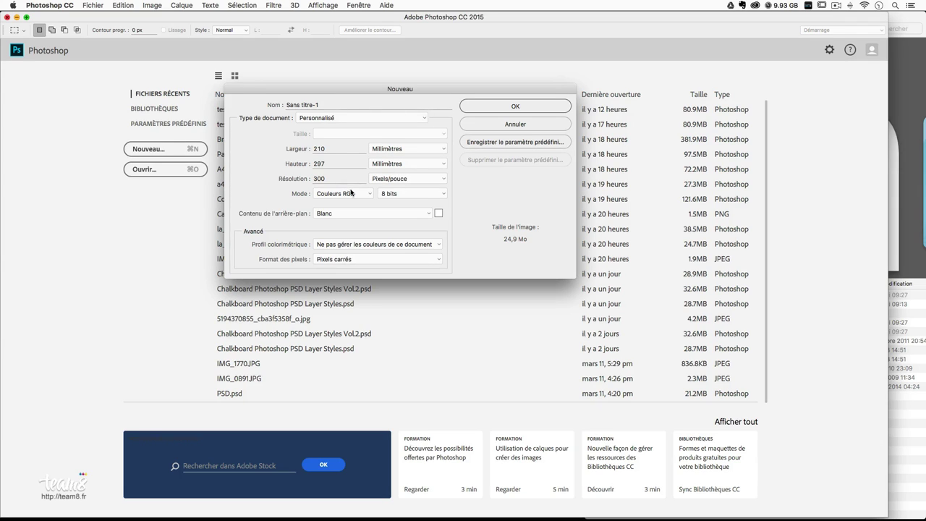
left_click(277, 178)
Keep RGB 8-bit colour mode and create the A4 document.
left_click(344, 194)
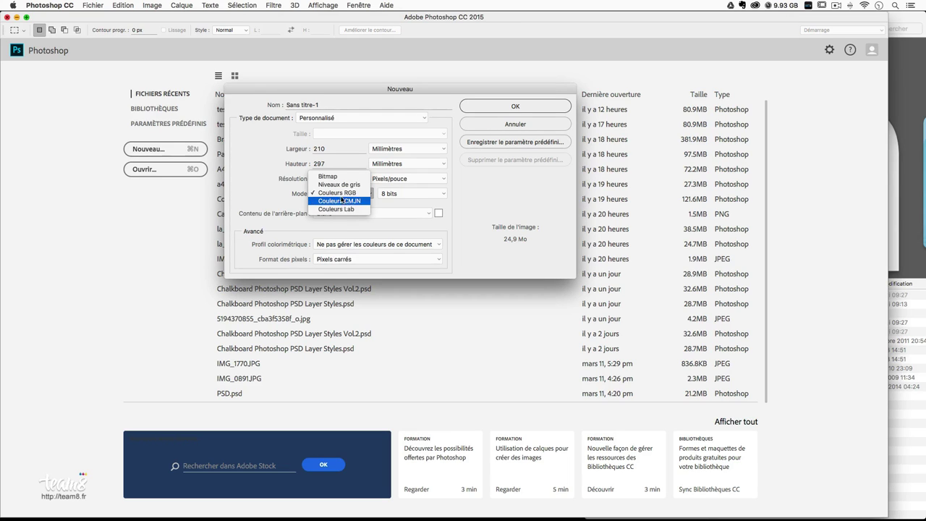
left_click(268, 187)
left_click(352, 194)
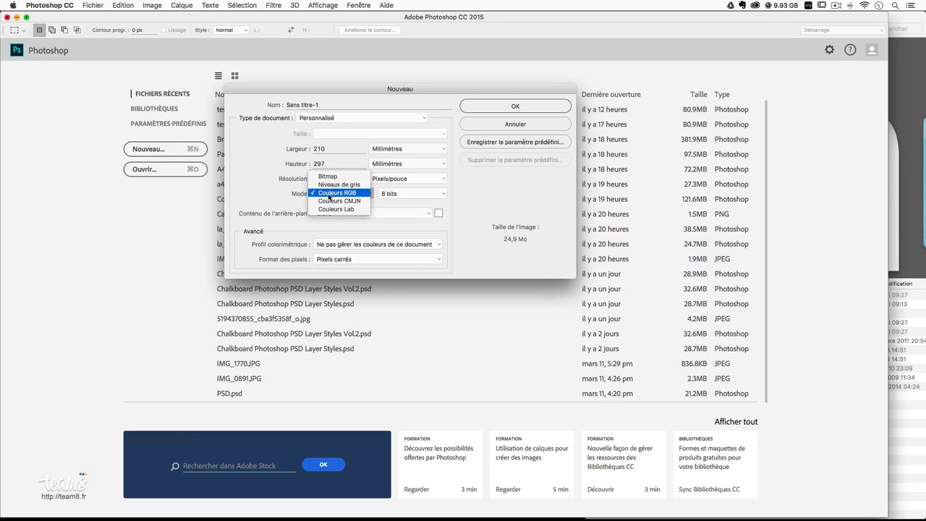
left_click(274, 185)
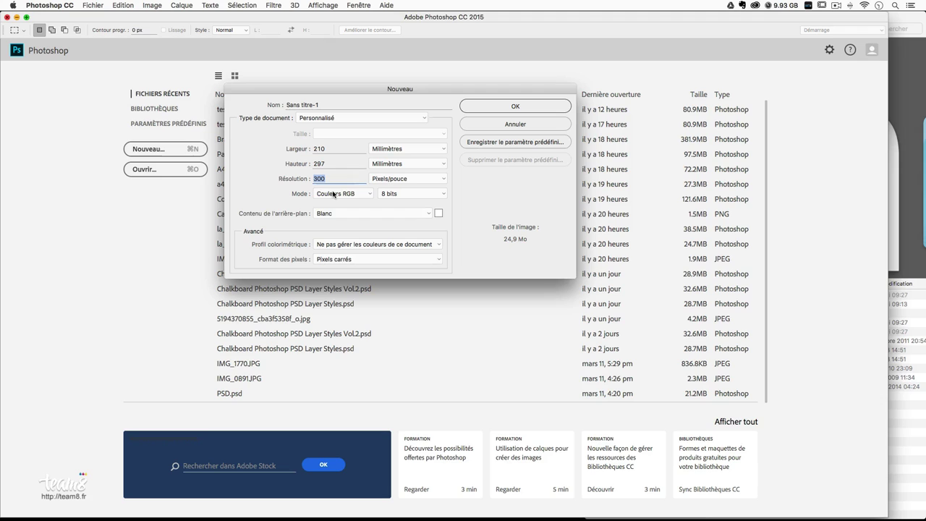
left_click(333, 194)
left_click(266, 198)
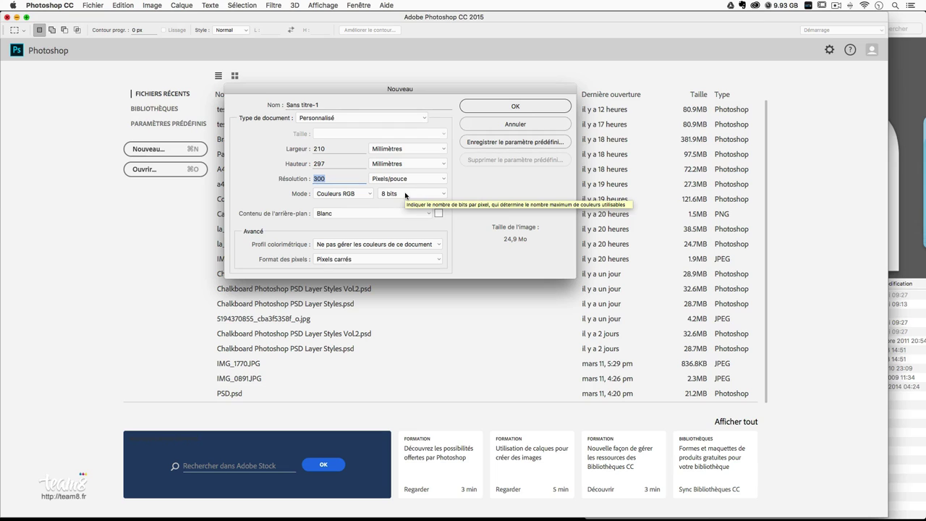
left_click(511, 110)
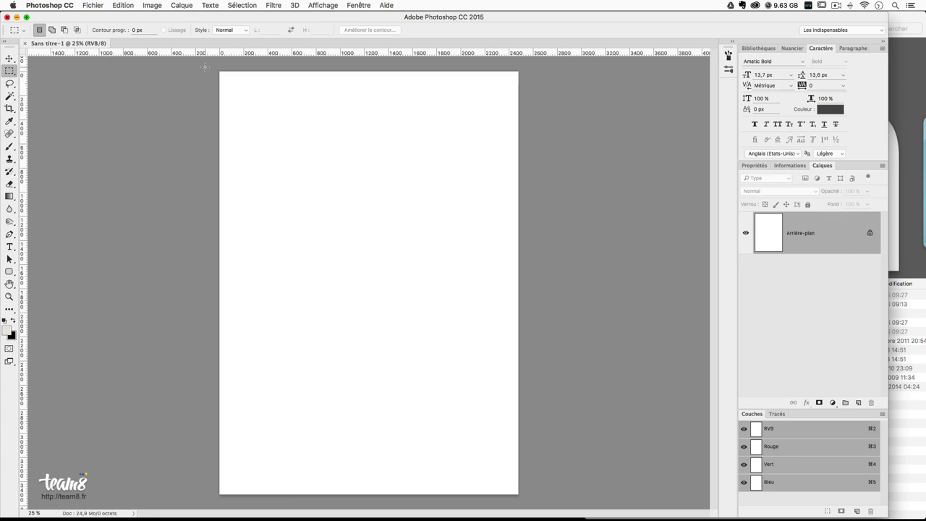
key("super+plus")
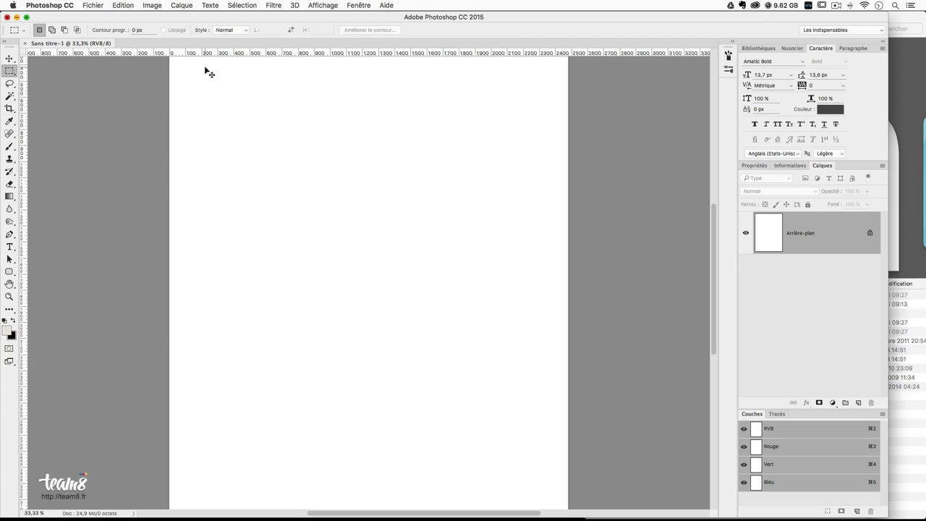
key("super+plus")
scroll(238, 265, "left", 2)
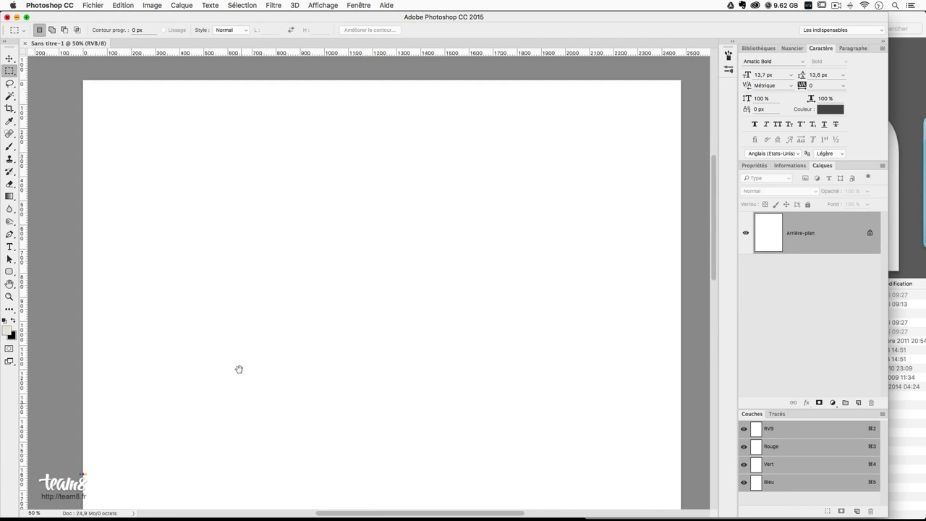
scroll(239, 368, "up", 5)
right_click(8, 70)
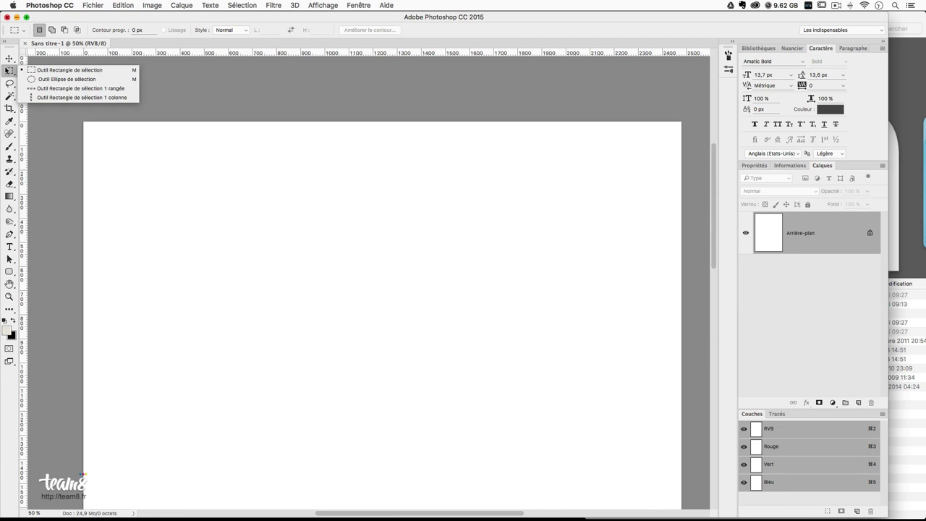
left_click(74, 70)
scroll(256, 181, "down", 3)
scroll(256, 181, "left", 2)
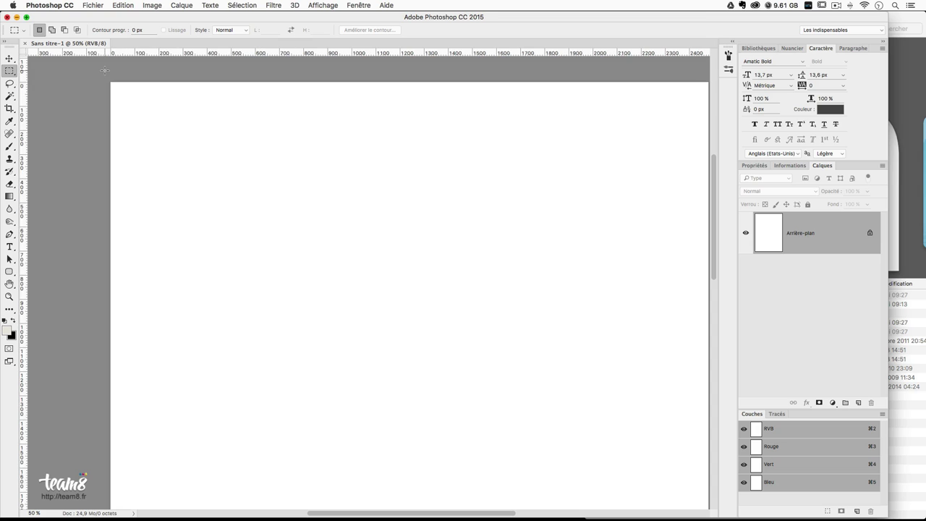
mouse_move(160, 107)
left_mouse_down()
mouse_move(208, 158)
mouse_move(235, 166)
left_mouse_up()
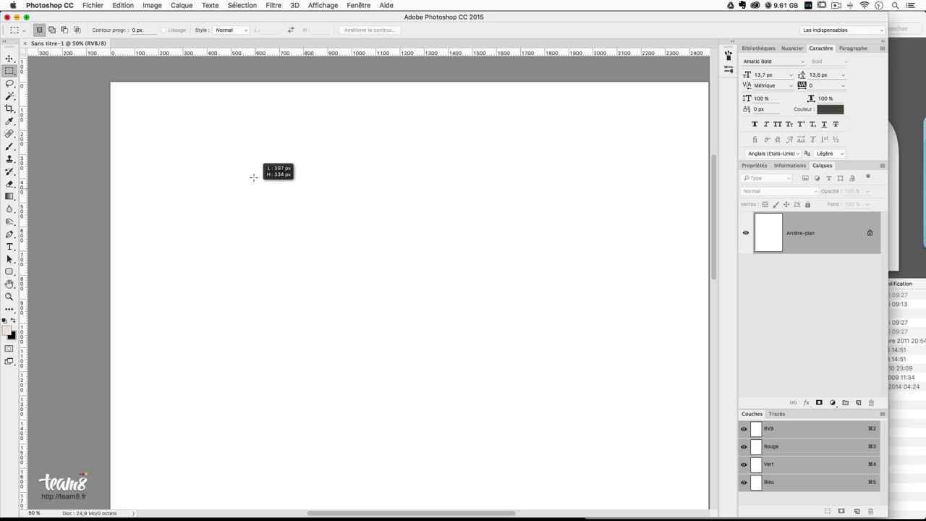
left_click_drag(235, 167, 256, 187)
left_click(265, 143)
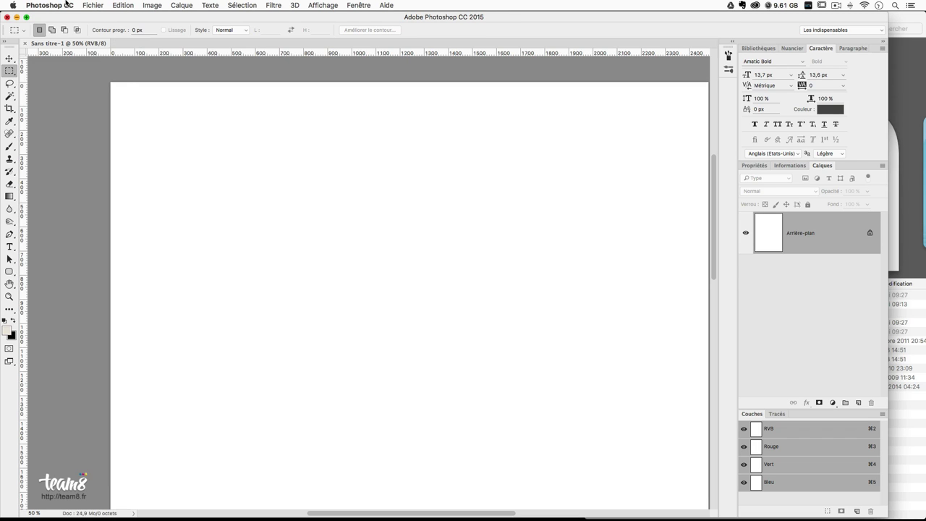
left_click(57, 4)
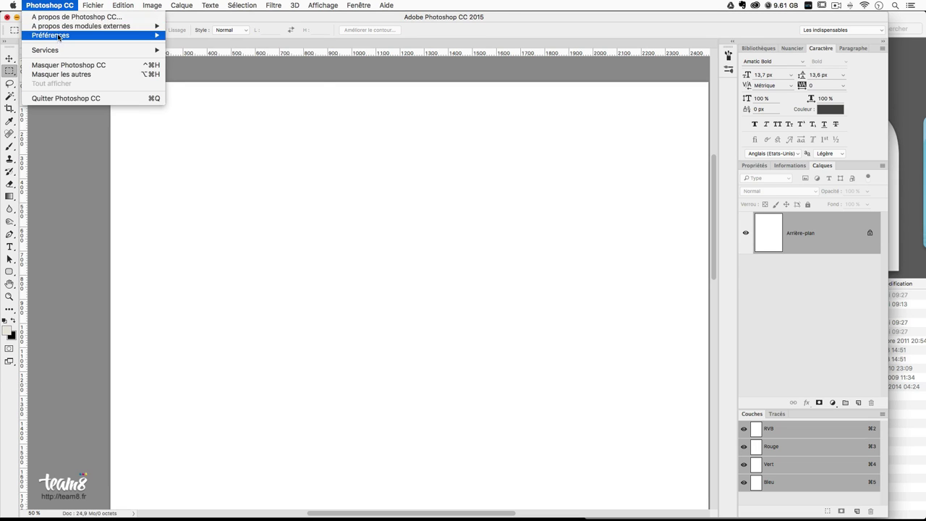
mouse_move(50, 35)
left_click(188, 35)
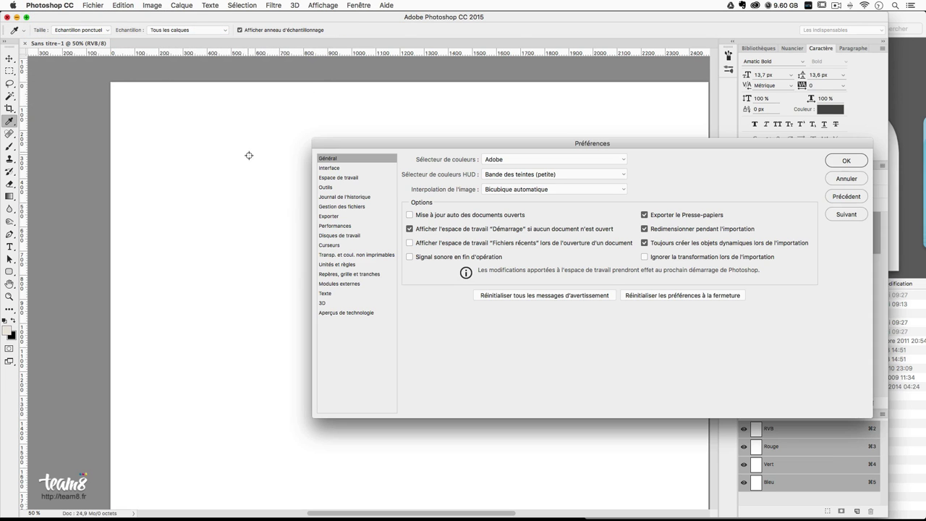
left_click(337, 264)
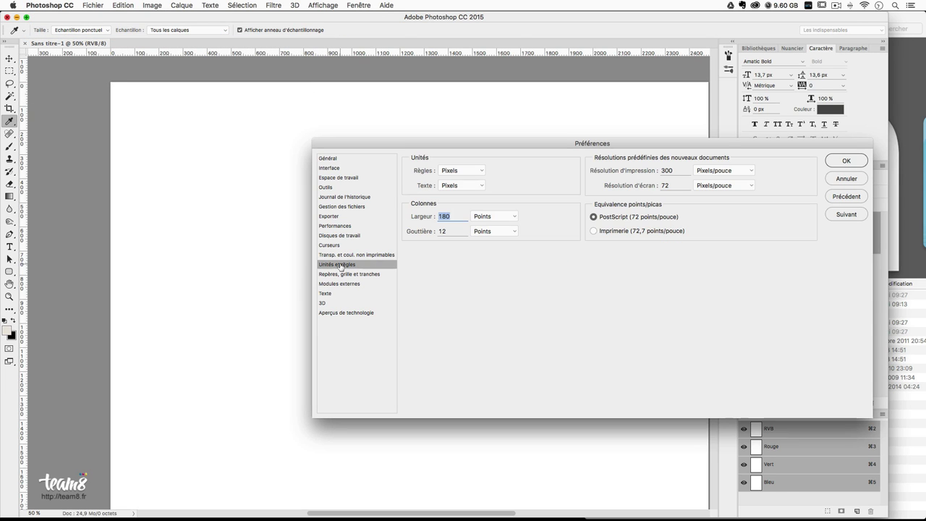
left_click_drag(454, 139, 319, 126)
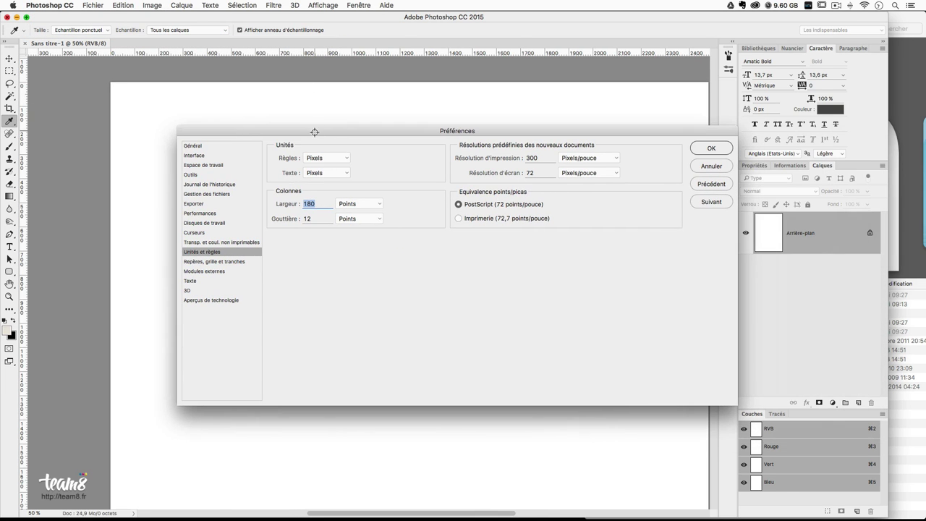
left_click(343, 158)
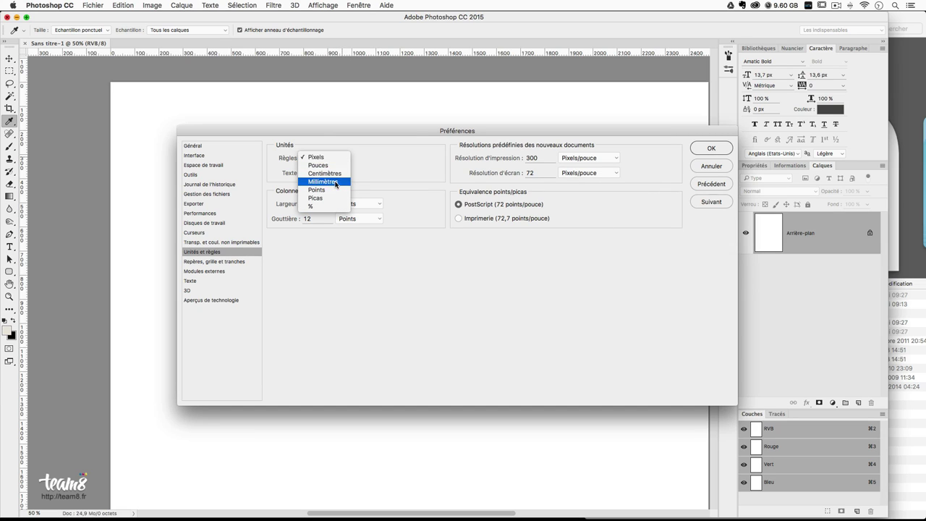
left_click(404, 141)
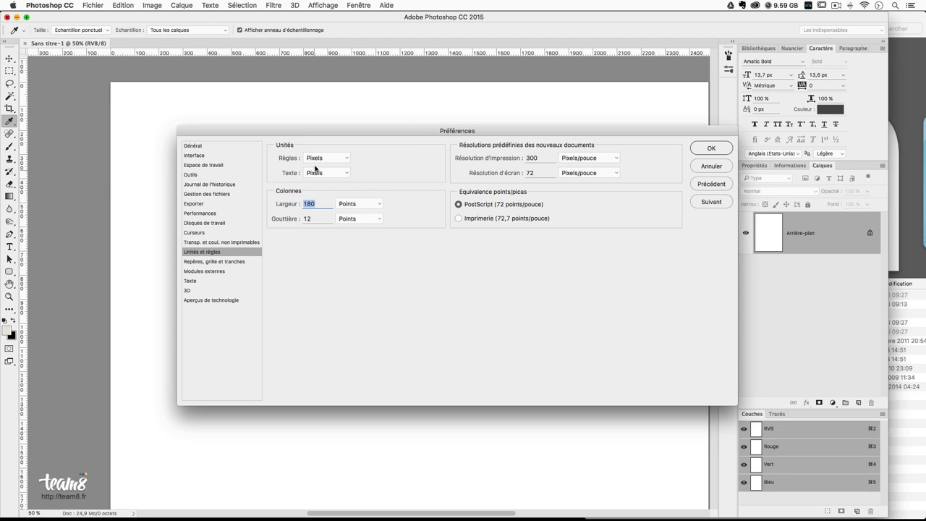
left_click(338, 157)
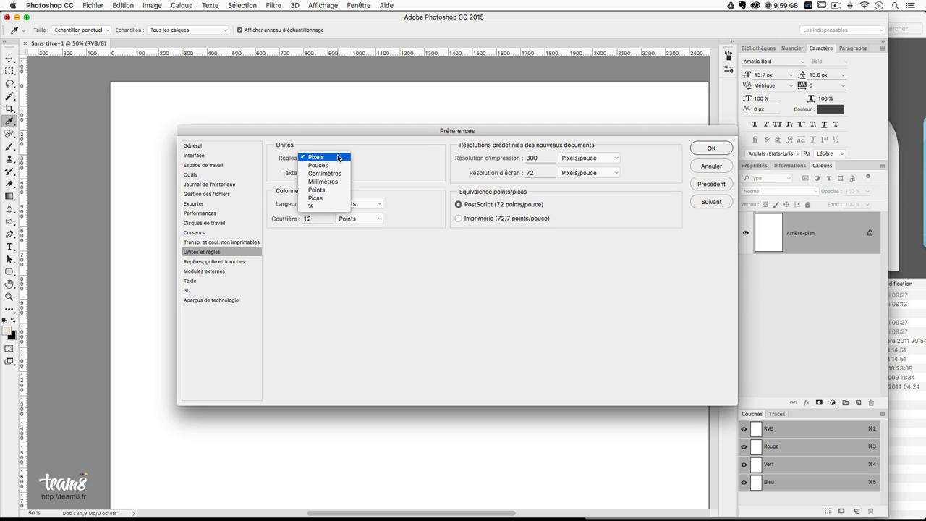
left_click(556, 148)
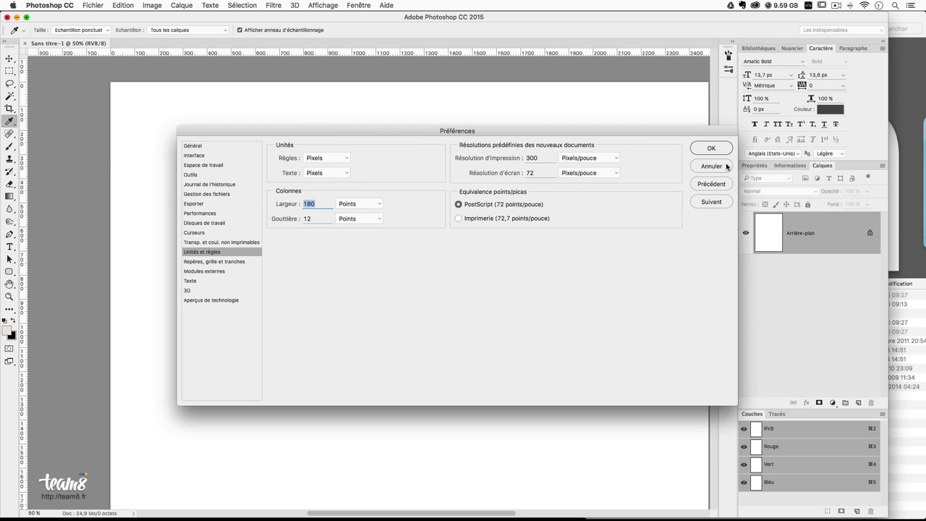
key("Return")
key("m")
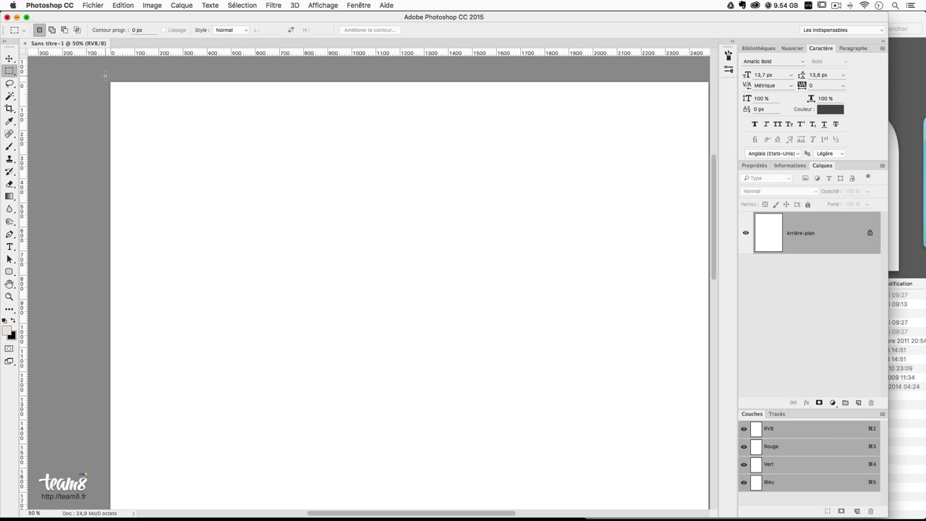
Mark a 120 px square at the top-left corner and place the left-margin guide.
left_click_drag(110, 82, 159, 109)
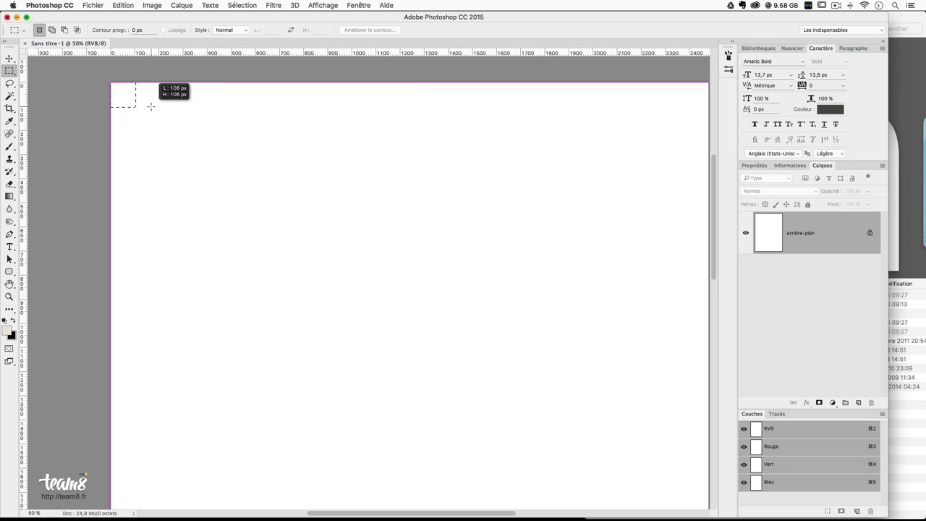
left_click_drag(159, 110, 160, 110)
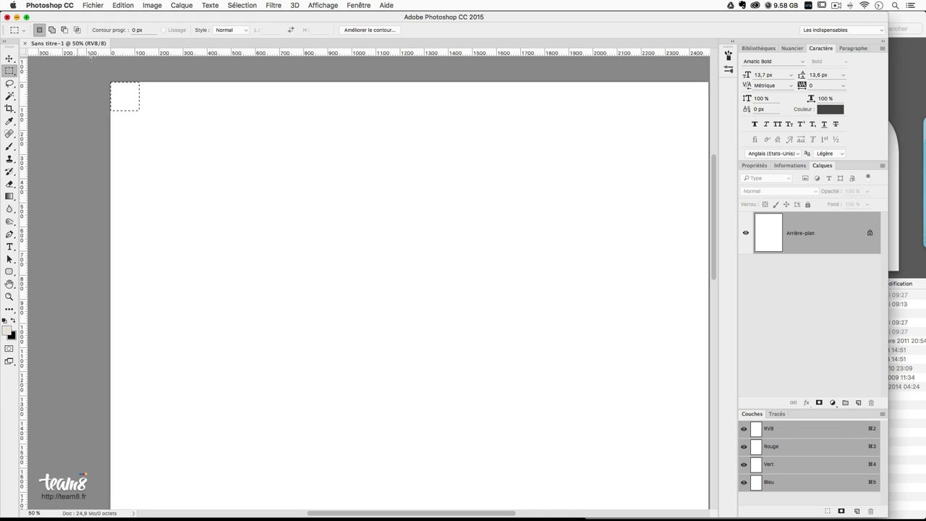
key("super+r")
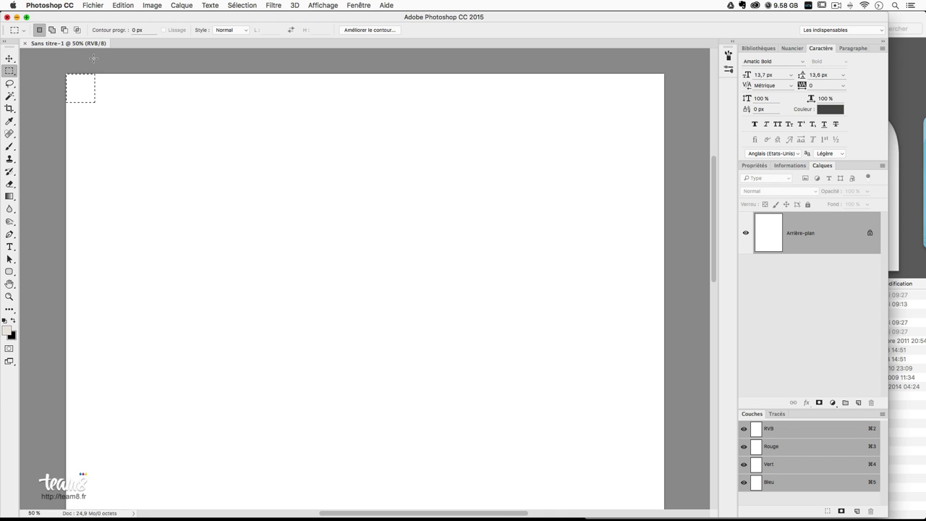
key("super+r")
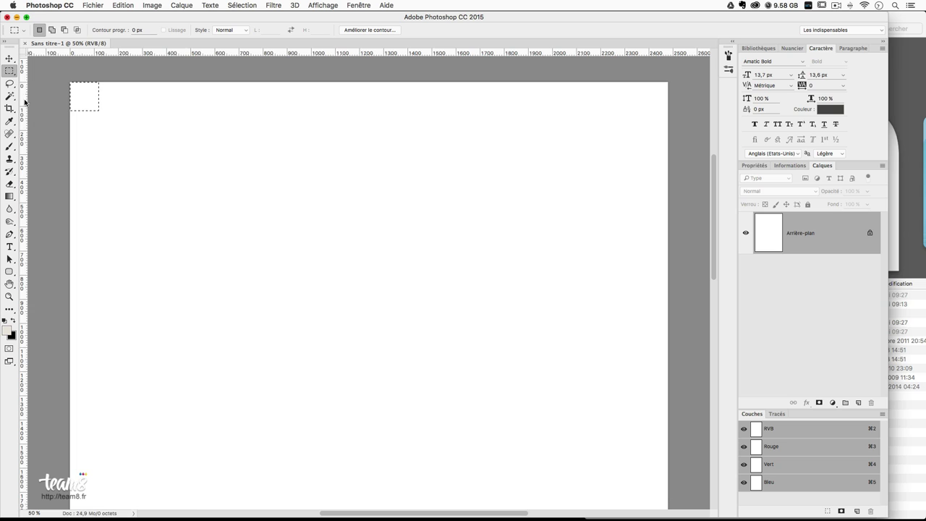
mouse_move(24, 170)
left_mouse_down()
mouse_move(96, 147)
mouse_move(98, 88)
mouse_move(97, 152)
mouse_move(100, 65)
mouse_move(137, 108)
mouse_move(138, 57)
mouse_move(137, 112)
mouse_move(48, 109)
left_mouse_up()
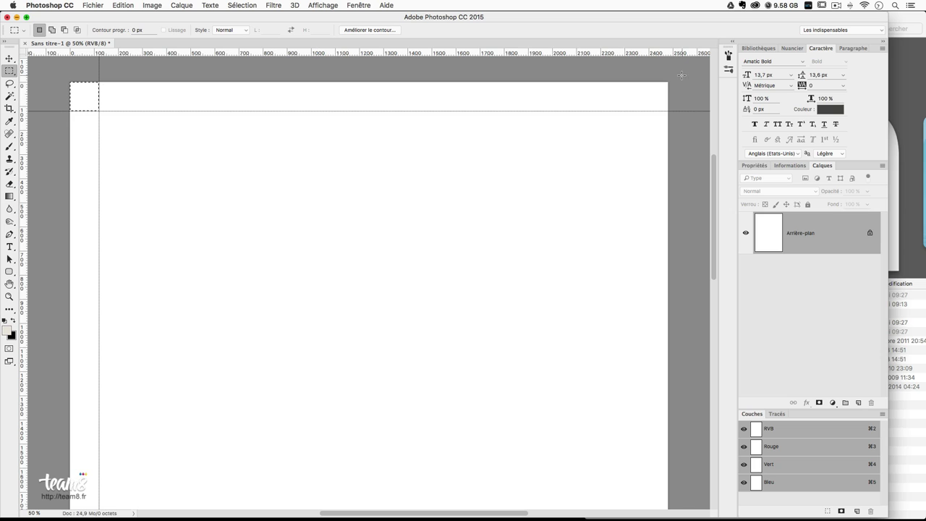
Mark a 120 px top-right square and set a vertical guide at the right margin.
mouse_move(681, 76)
left_mouse_down("shift")
mouse_move(622, 106)
mouse_move(639, 101)
mouse_move(639, 110)
left_mouse_up("shift")
mouse_move(23, 172)
left_mouse_down()
mouse_move(564, 177)
mouse_move(635, 164)
left_mouse_up()
key("ctrl+z")
left_click_drag(26, 211, 638, 146)
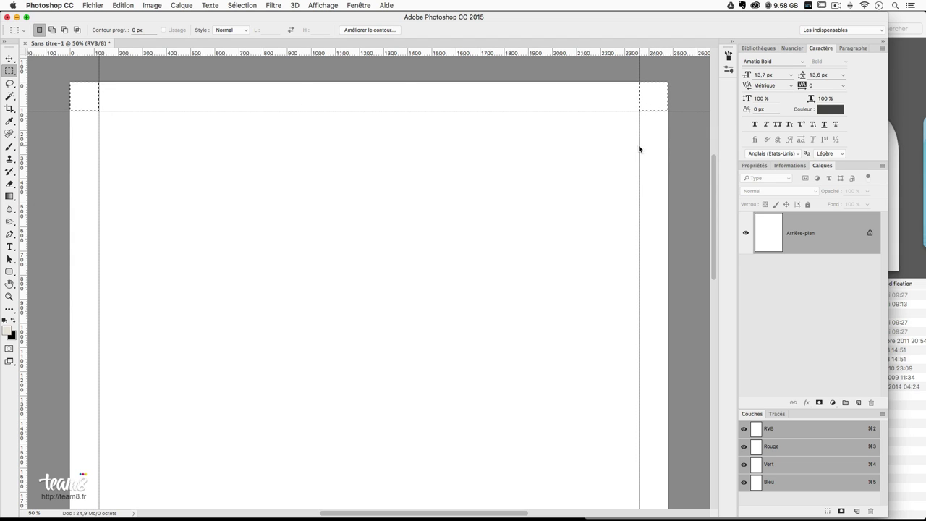
Mark a 120 px bottom-right square and set a horizontal guide at the bottom margin.
scroll(605, 238, "down", 3)
scroll(605, 237, "down", 5)
scroll(605, 237, "down", 1)
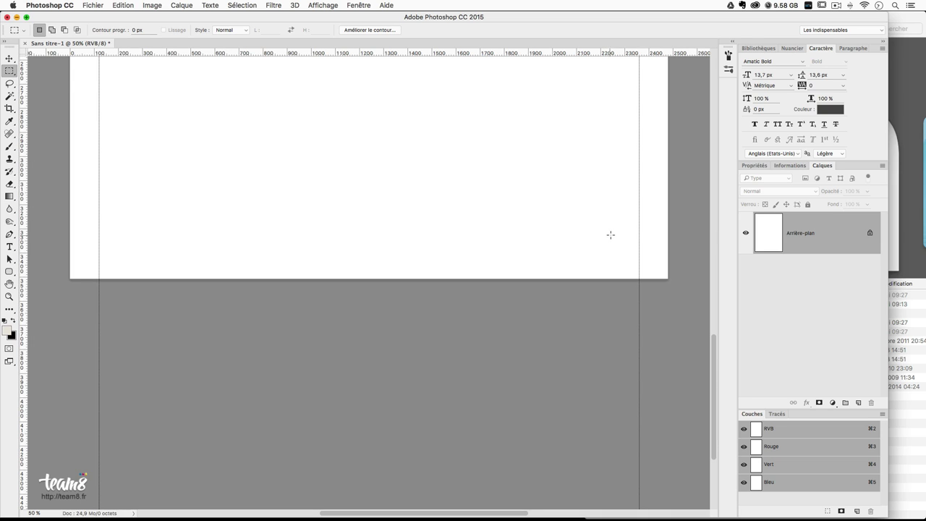
left_click_drag(675, 283, 639, 250)
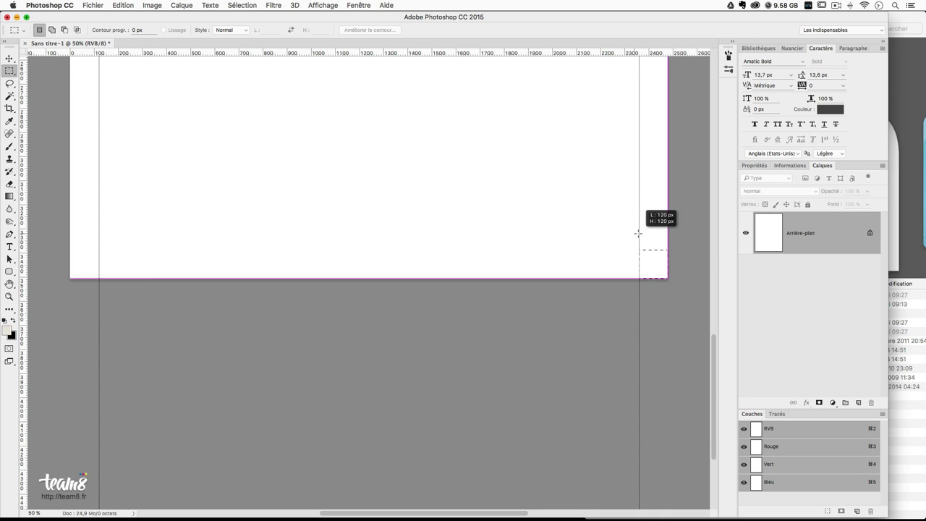
left_click_drag(440, 53, 455, 249)
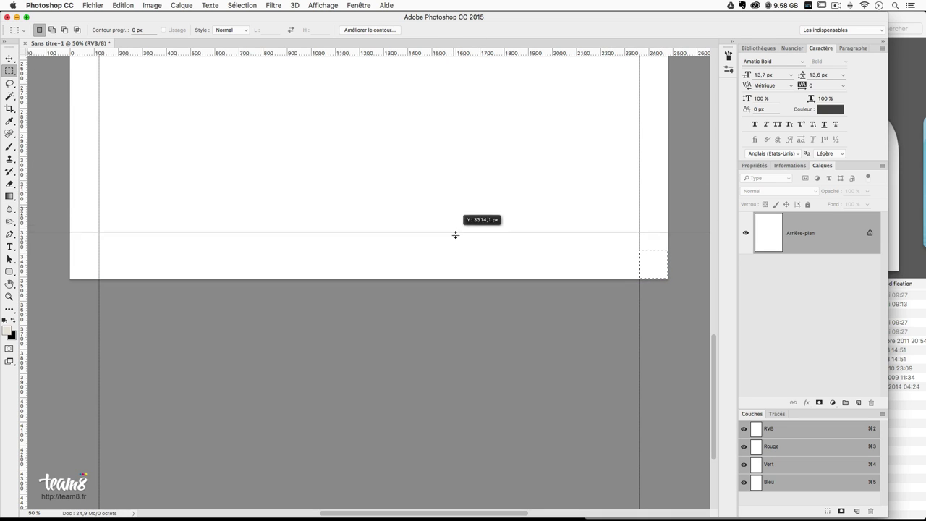
scroll(432, 161, "up", 10)
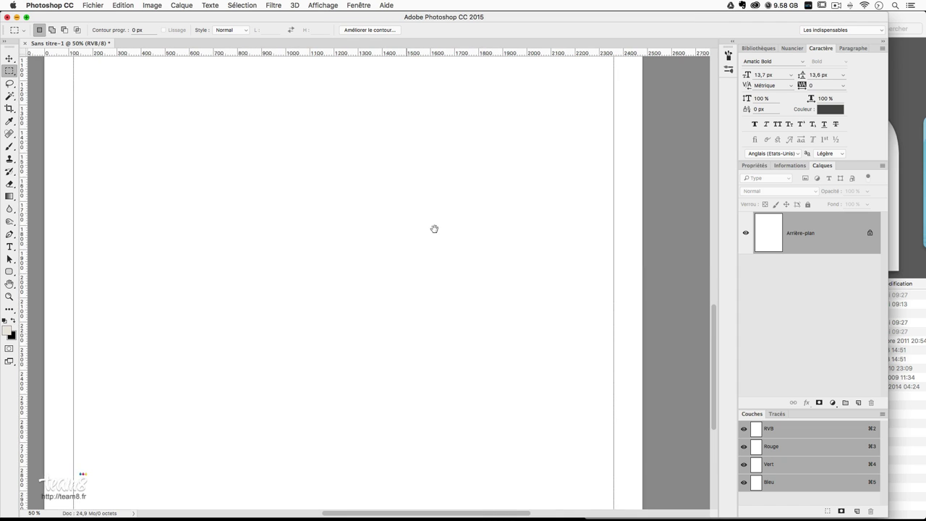
scroll(434, 228, "right", 2)
Convert the Arrière-plan background into the unlocked layer Calque 0 and clear the selection.
double_click(828, 252)
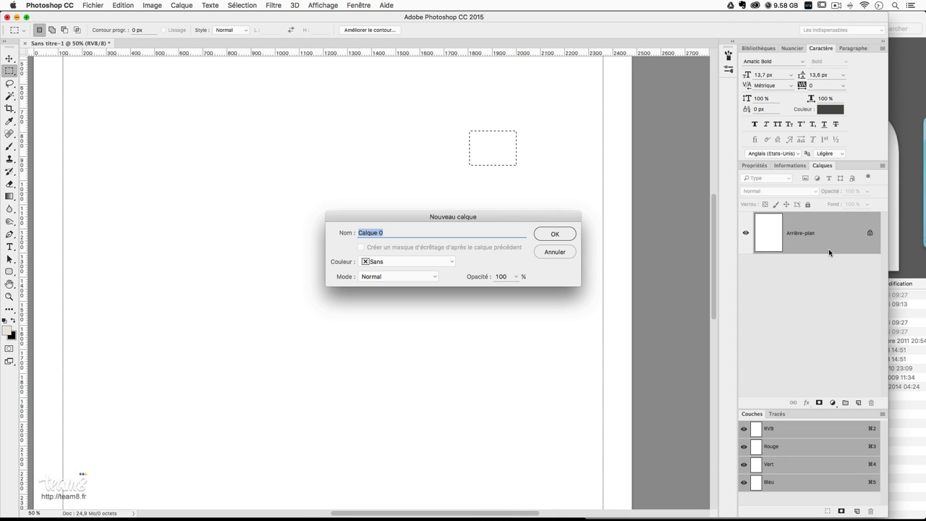
key("Return")
key("ctrl+minus")
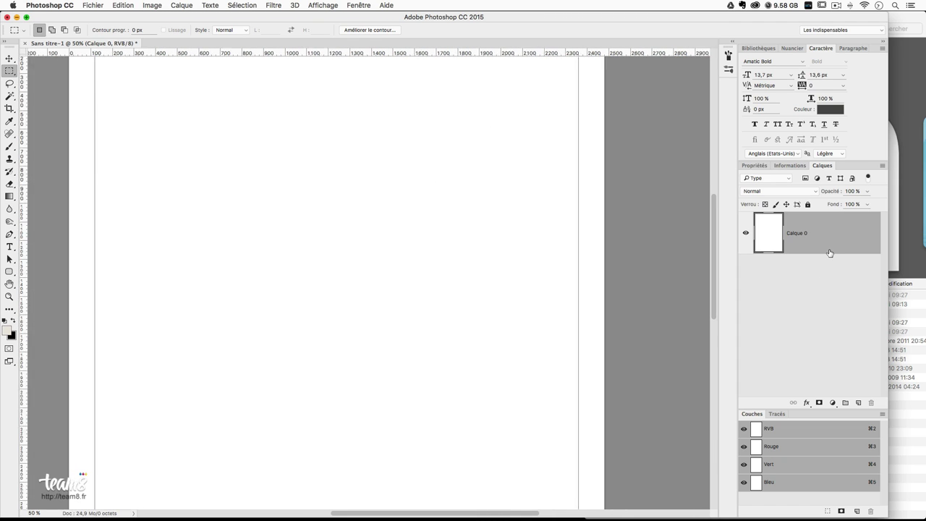
key("ctrl+d")
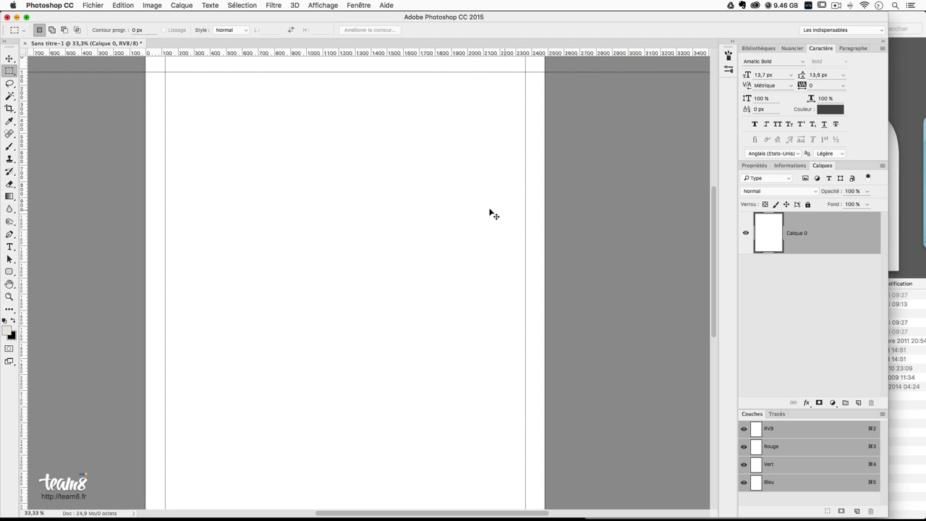
Add a vertical guide at the page centre and mark out the header area from the top-left.
scroll(489, 206, "up", 1)
scroll(489, 206, "up", 2)
key("ctrl+t")
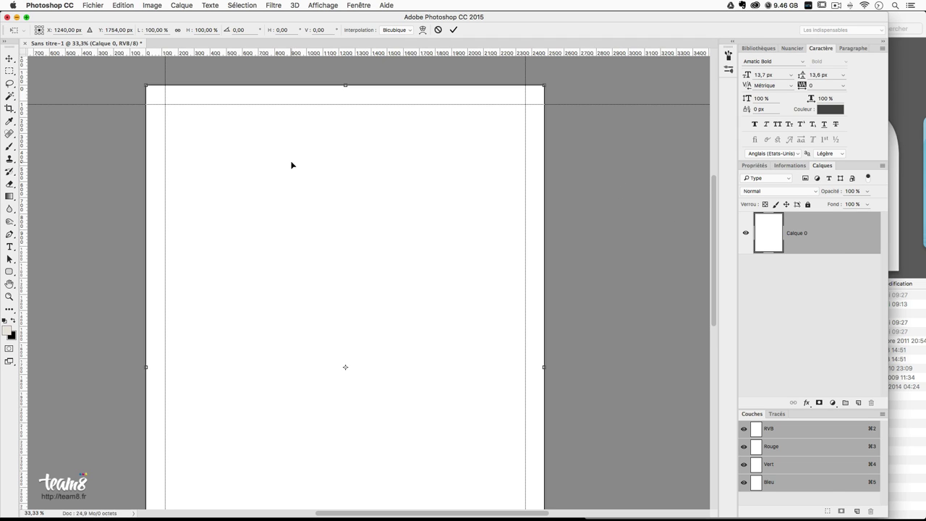
mouse_move(24, 207)
left_mouse_down()
mouse_move(337, 162)
mouse_move(347, 150)
left_mouse_up()
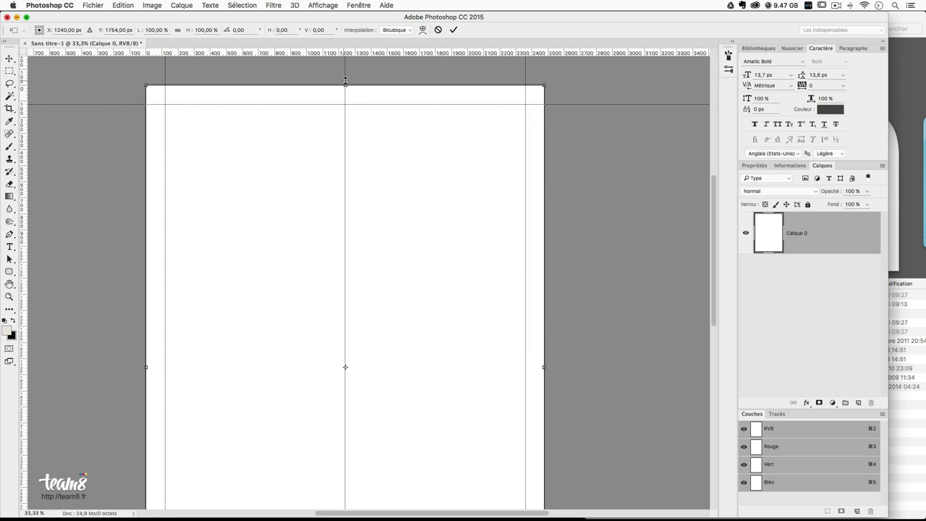
key("Return")
scroll(404, 214, "down", 2)
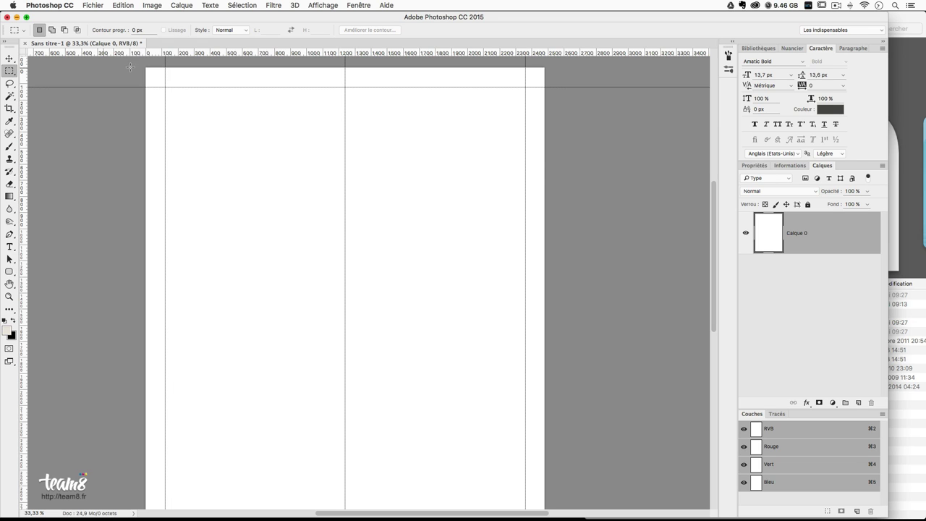
mouse_move(138, 64)
left_mouse_down()
mouse_move(225, 234)
mouse_move(228, 211)
mouse_move(227, 224)
left_mouse_up()
Place a horizontal guide at the header's bottom edge and check the full-width header band.
left_click_drag(243, 55, 245, 224)
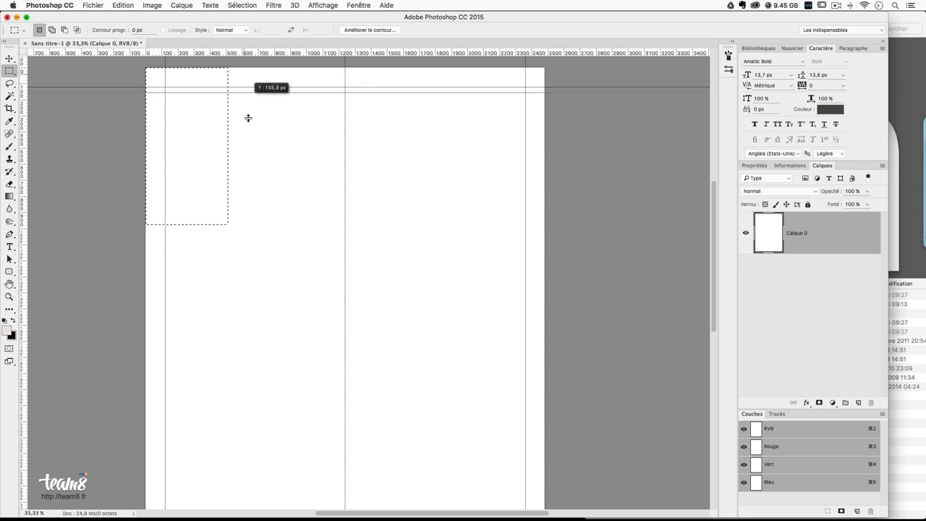
key("super+d")
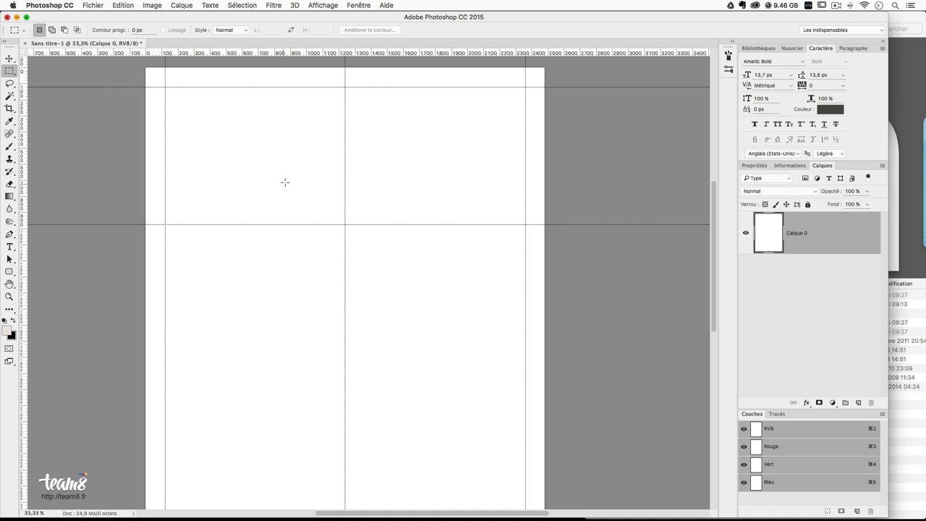
left_click_drag(134, 57, 572, 224)
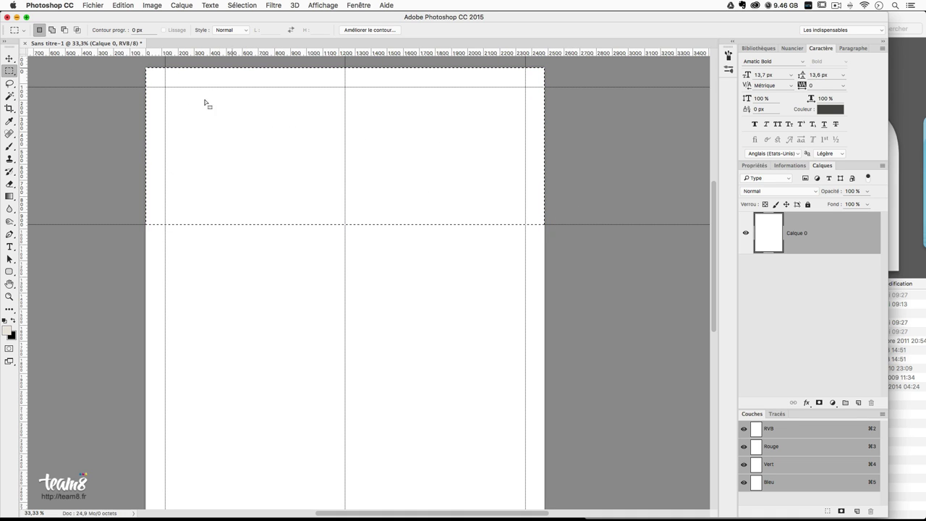
key("super+d")
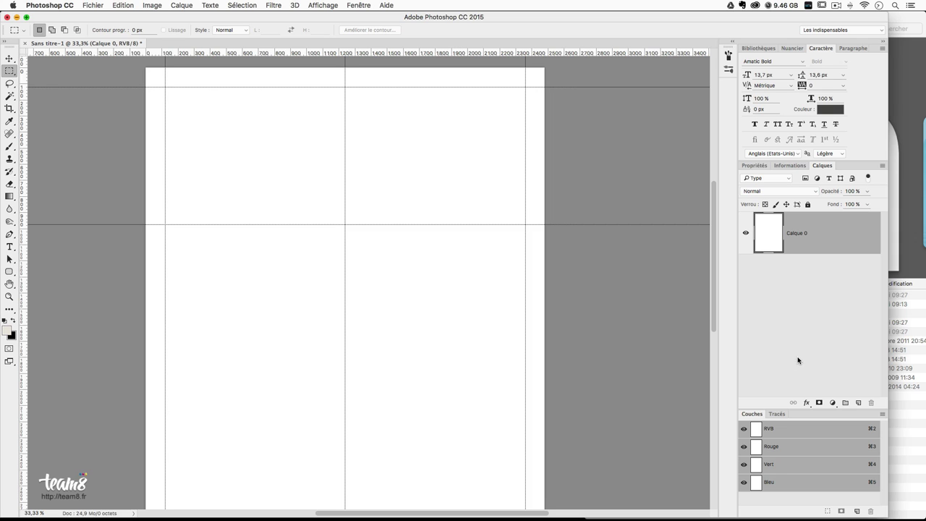
Create a new layer group and name it en-tête.
left_click(845, 403)
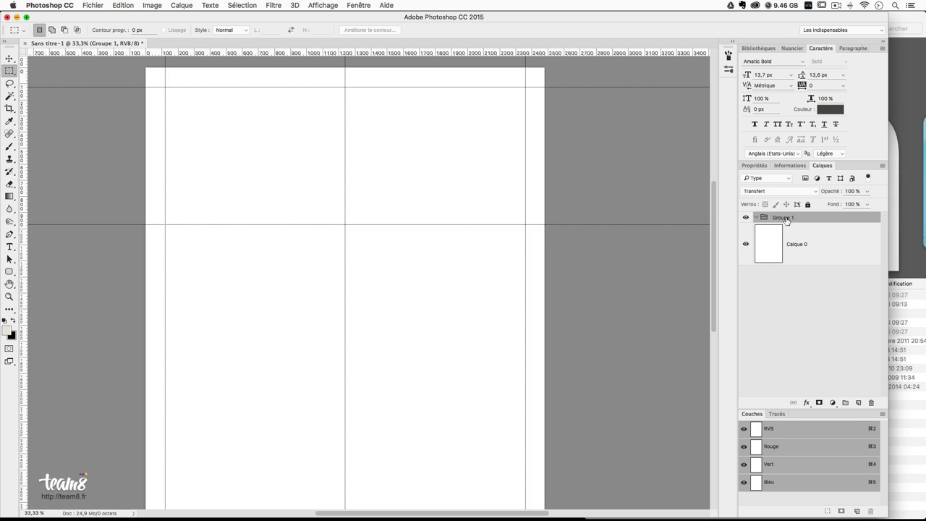
double_click(786, 219)
type("en-têt")
type("e")
key("Return")
Open photo.jpg from the CV images folder with Adobe Photoshop CC 2015, discarding its colour profile.
left_click(913, 439)
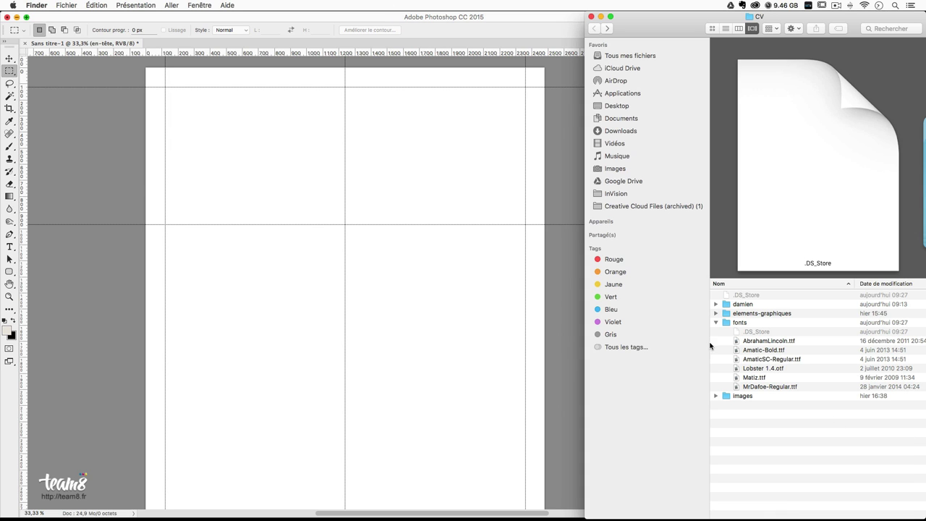
left_click(716, 396)
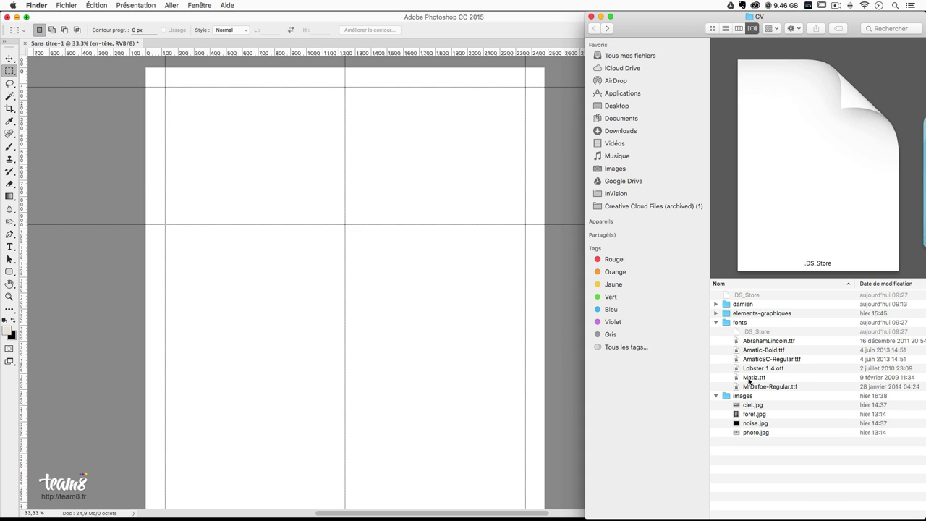
left_click(756, 431)
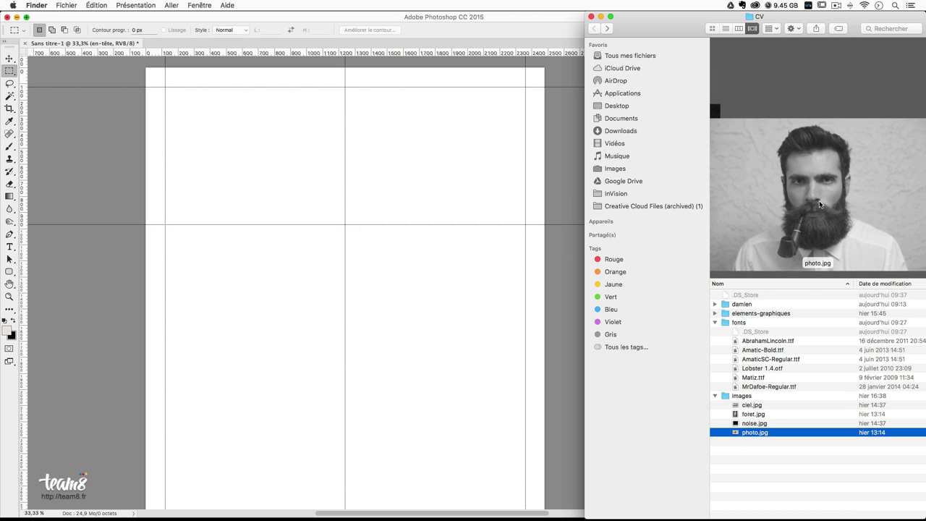
right_click(747, 434)
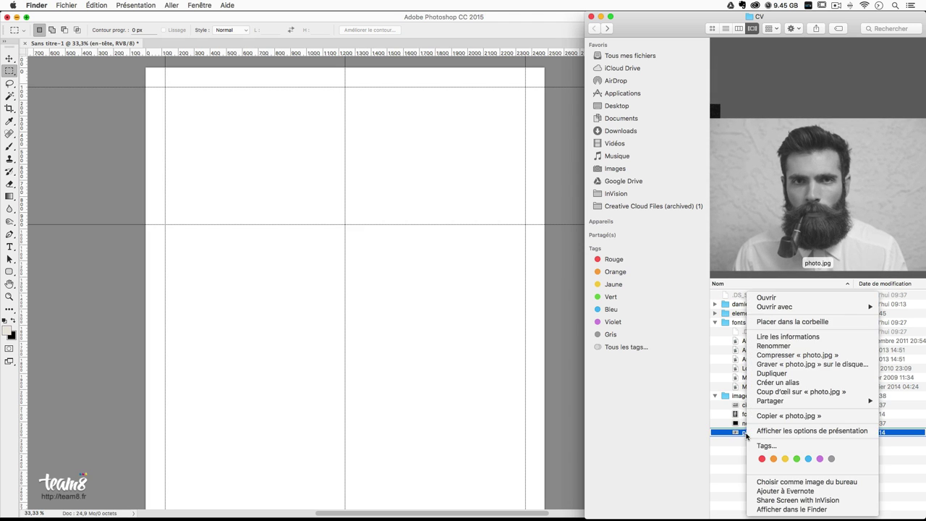
mouse_move(773, 306)
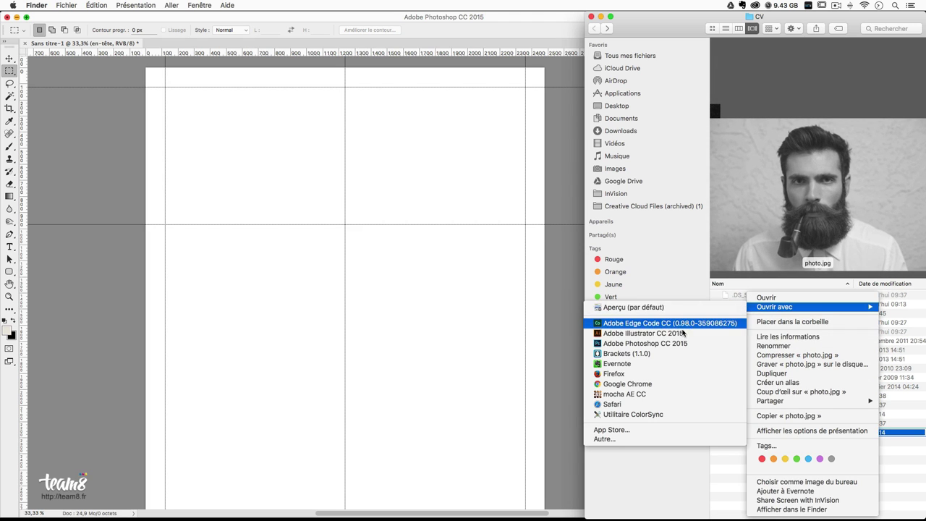
left_click(674, 344)
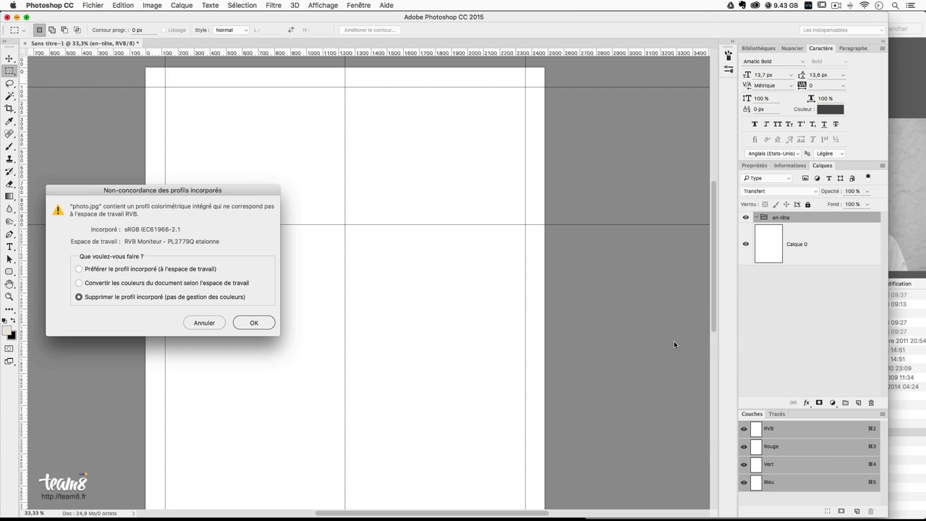
key("Return")
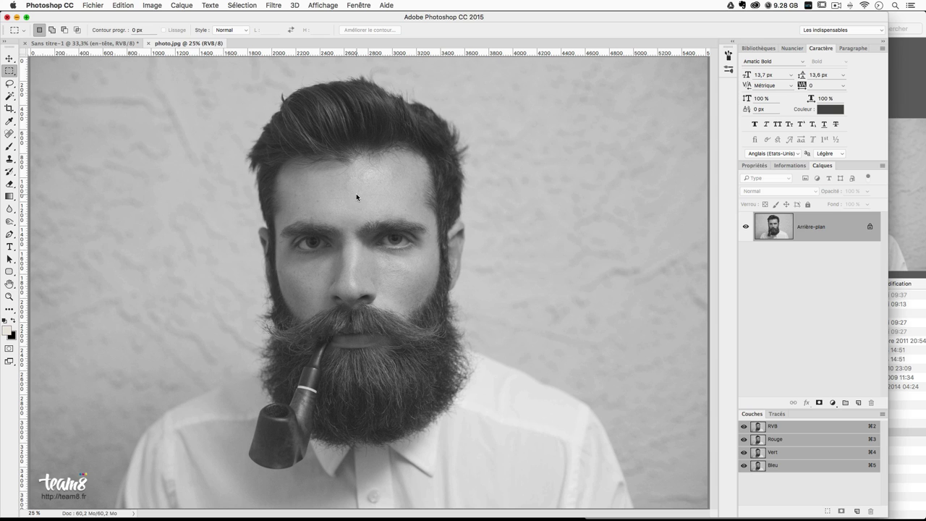
Resize photo.jpg from 5616 to 2000 px wide and zoom in on it.
key("ctrl+alt+i")
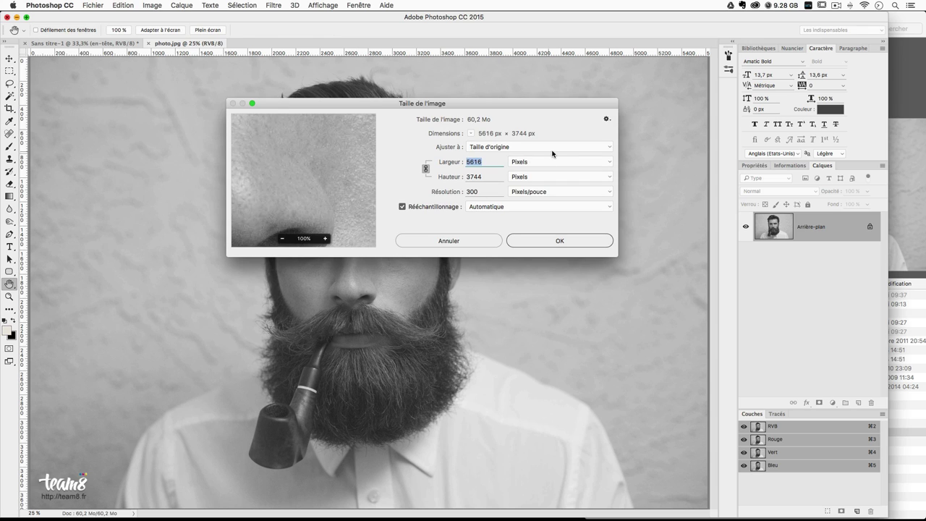
left_click(492, 161)
double_click(494, 160)
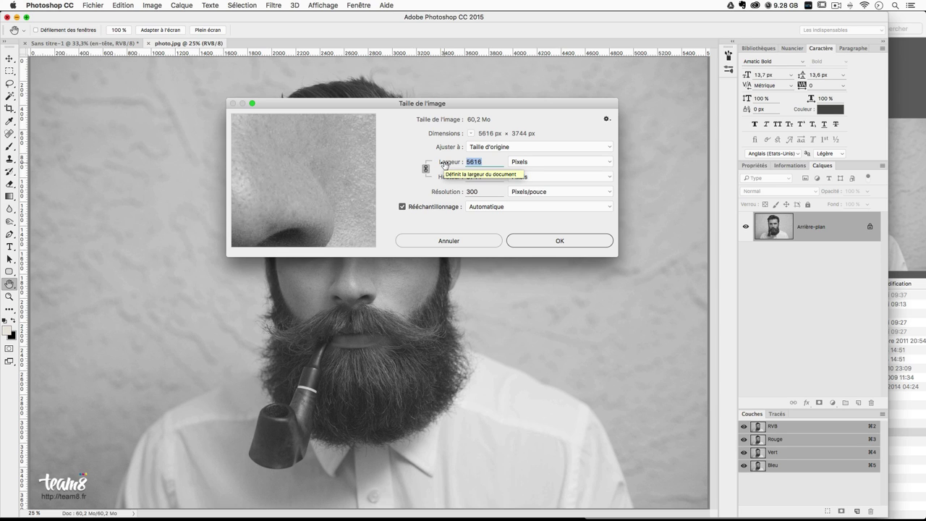
type("2000")
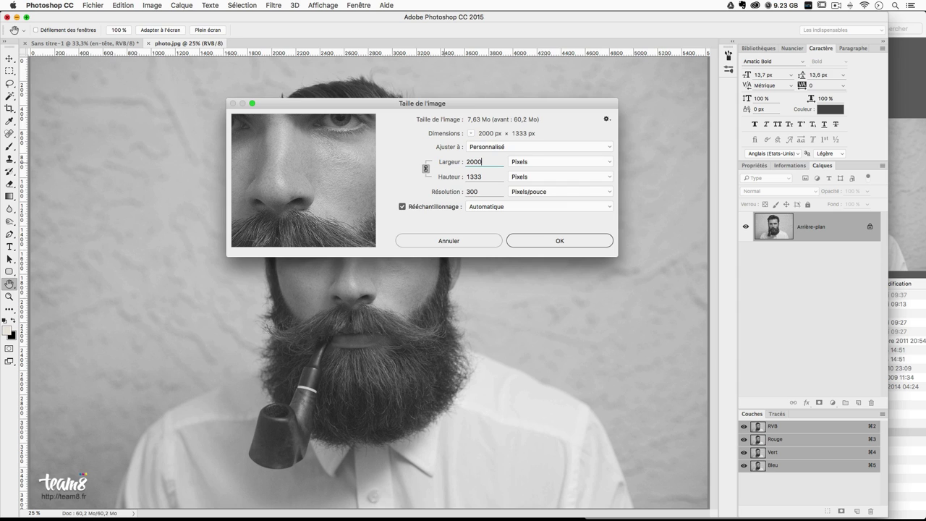
key("Return")
key("super+plus")
key("super+plus")
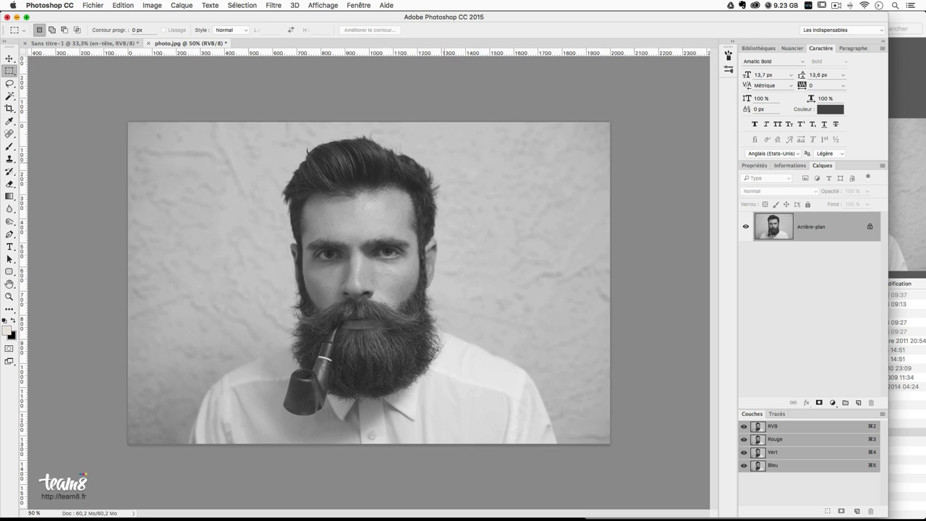
key("super+plus")
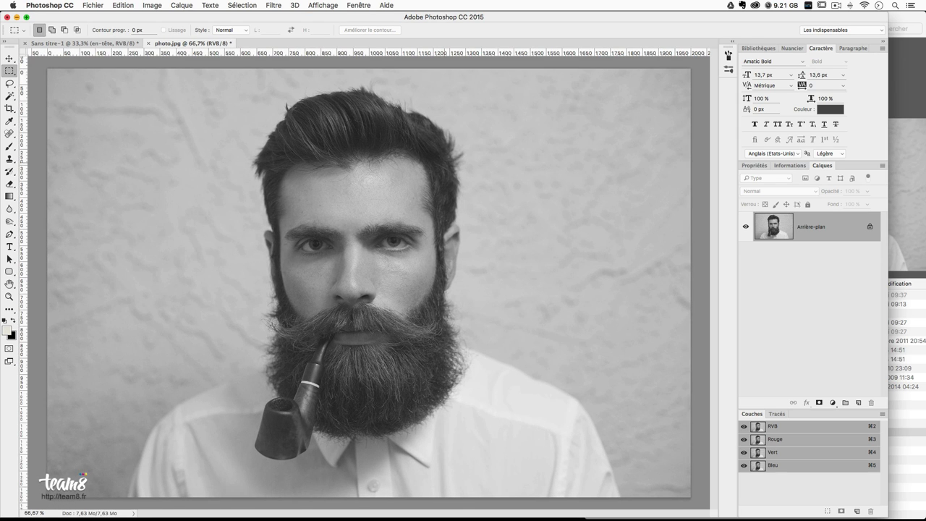
Switch between Sans titre-1 and photo.jpg, ending on the photo with the selection-tools flyout shown.
right_click(45, 42)
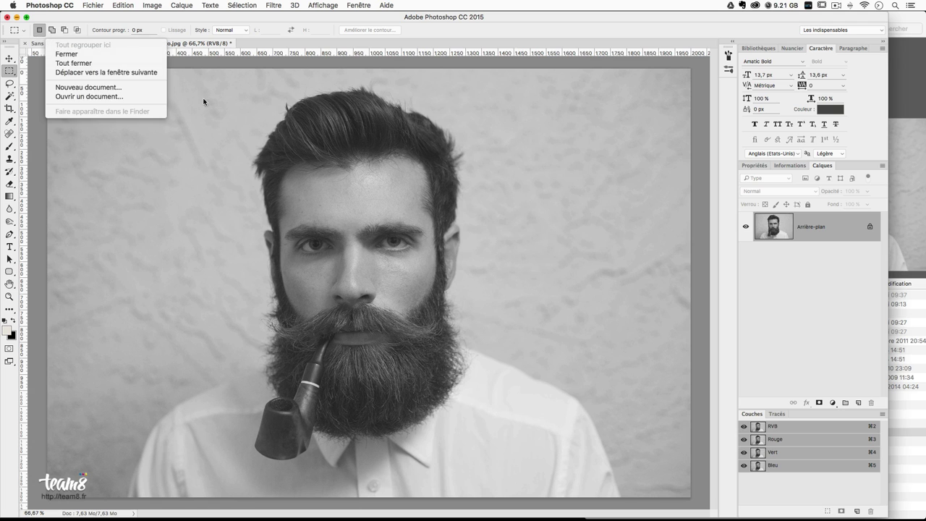
left_click(80, 43)
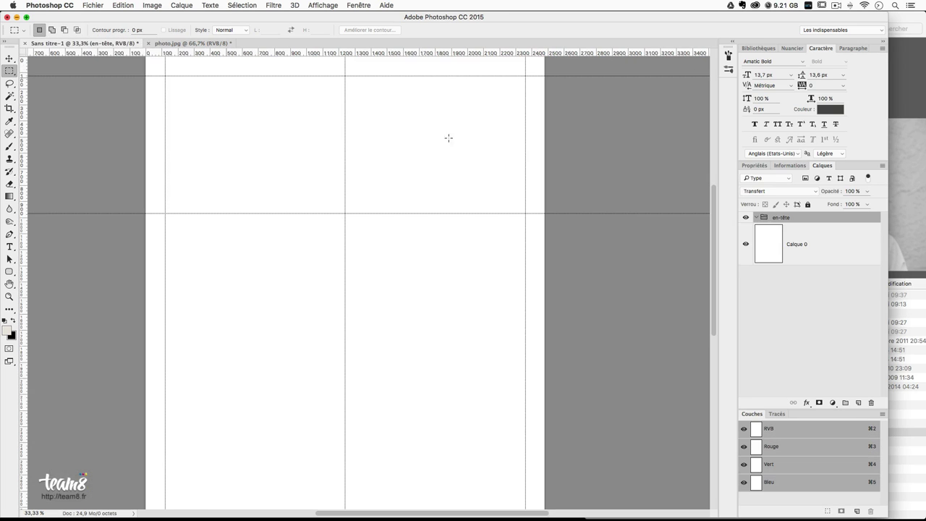
key("ctrl+Tab")
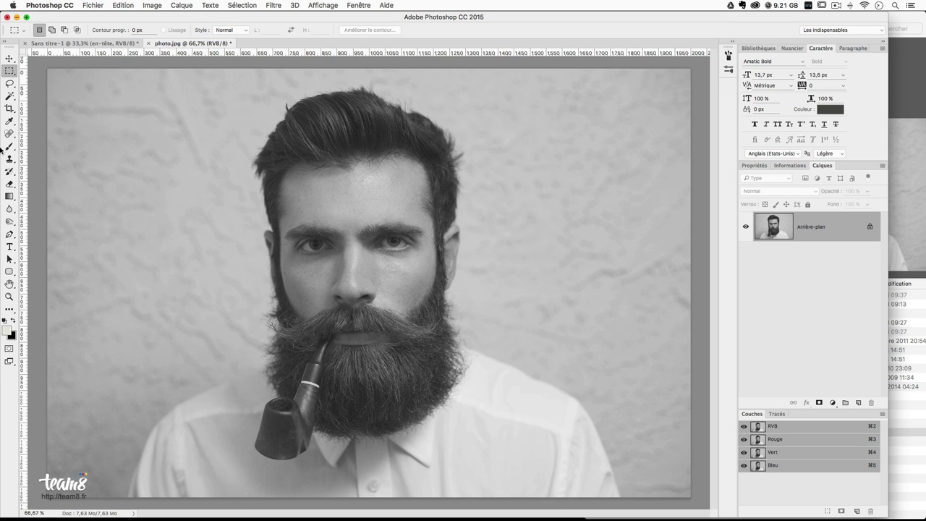
left_click(9, 96)
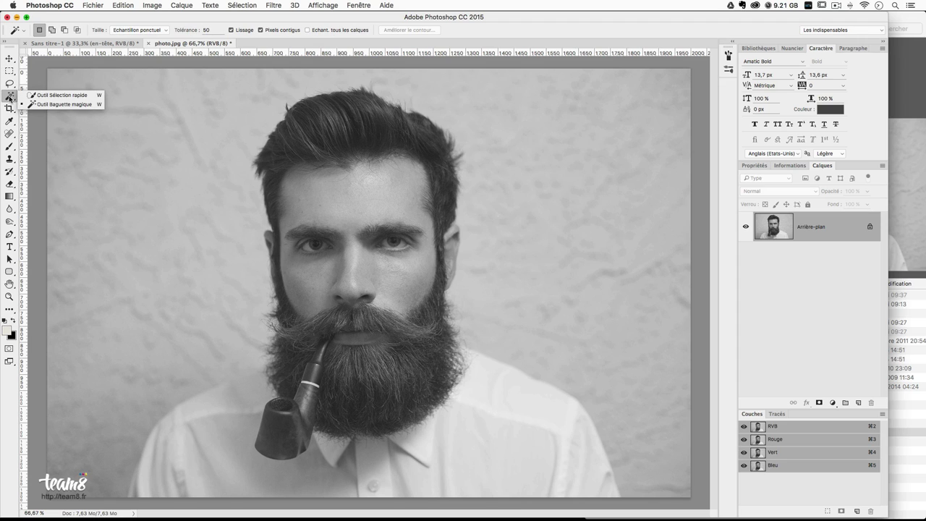
Paint a Quick Selection over the man's hair, face, beard, pipe and shirt.
left_click(60, 96)
left_click_drag(327, 289, 328, 138)
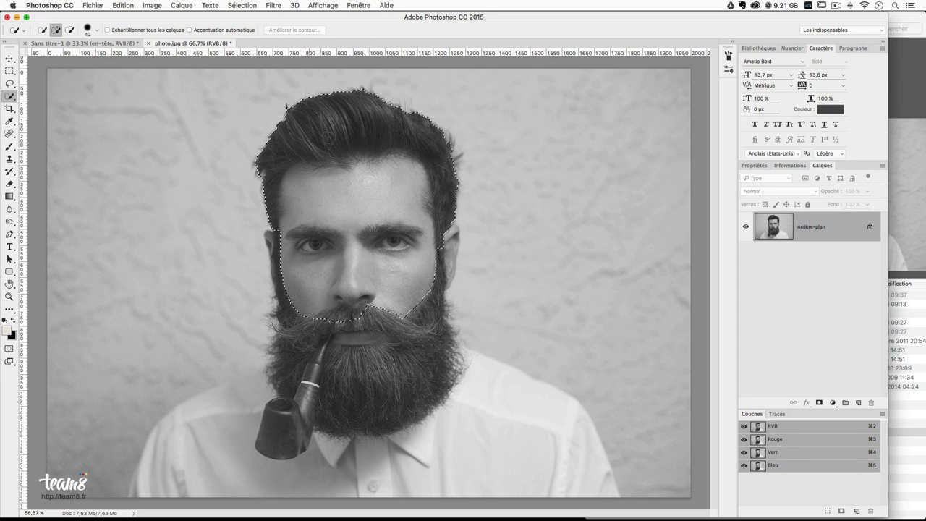
left_click_drag(431, 288, 175, 481)
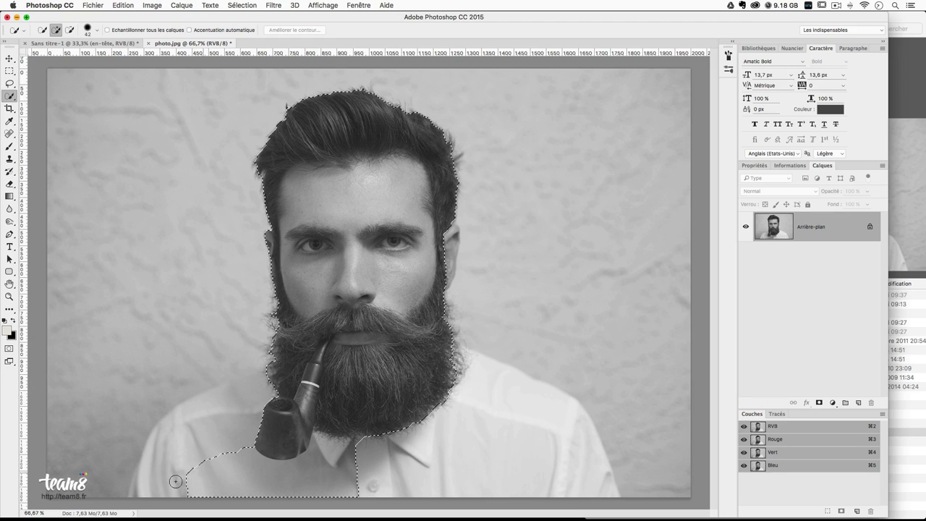
mouse_move(175, 481)
left_mouse_down()
mouse_move(293, 379)
mouse_move(496, 471)
mouse_move(571, 487)
left_mouse_up()
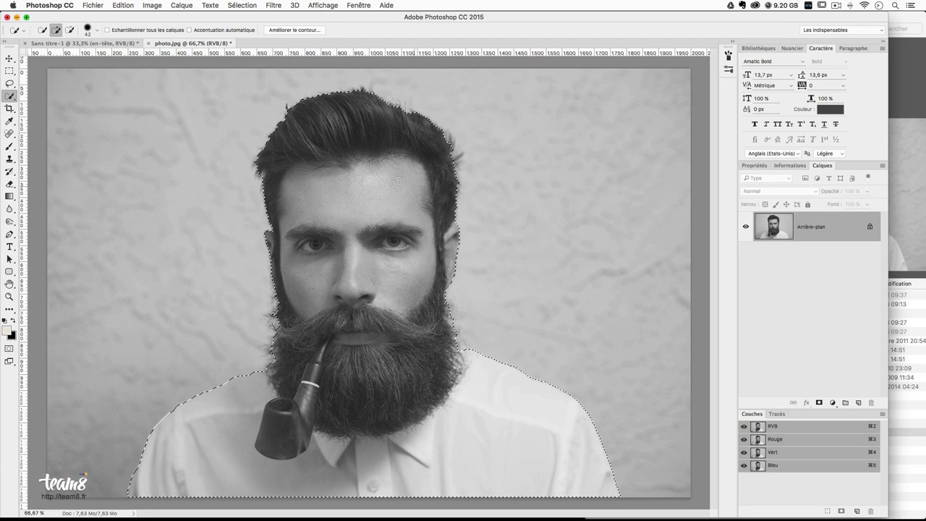
Open Améliorer le contour with the red overlay view and enlarge the Refine Radius brush.
left_click(297, 31)
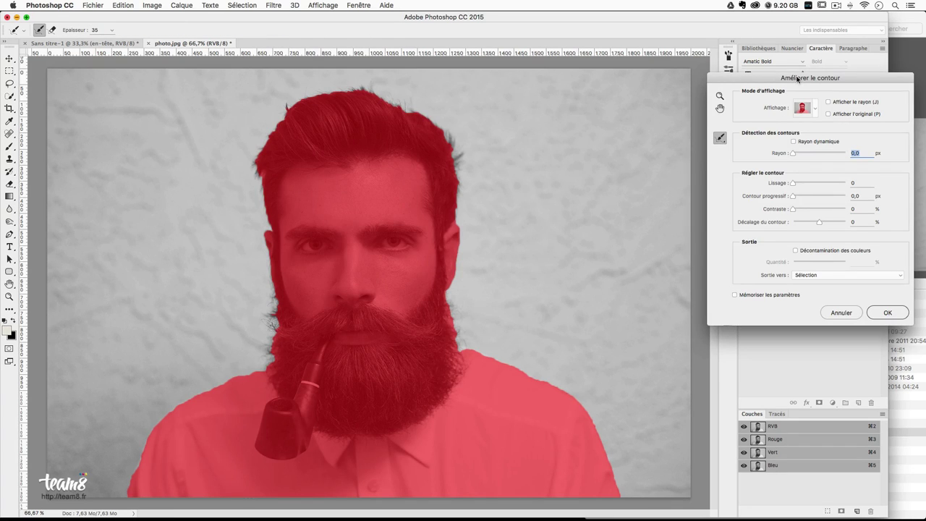
left_click_drag(797, 78, 599, 103)
left_click(619, 133)
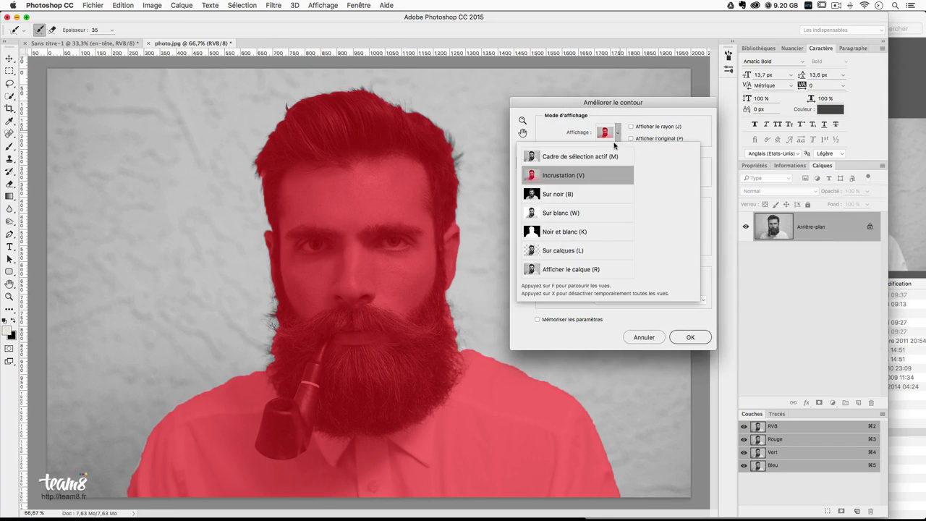
left_click(582, 171)
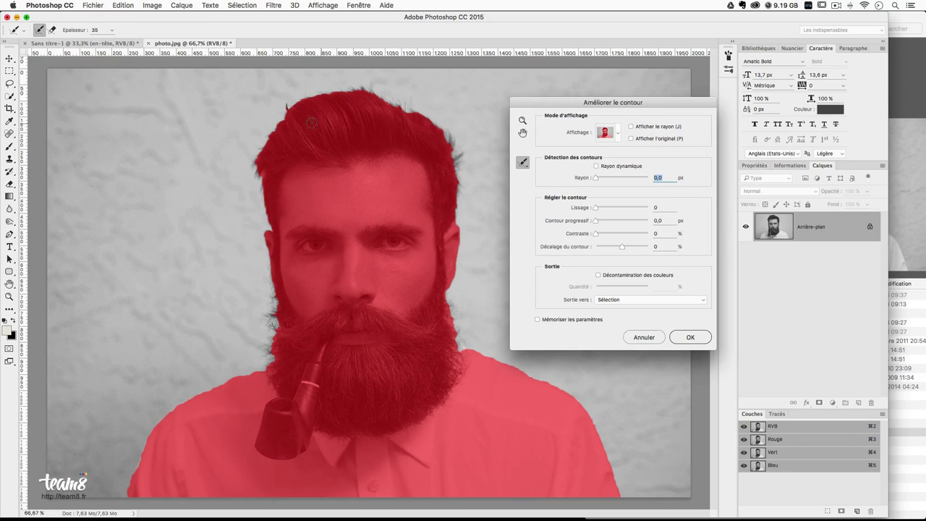
left_click_drag(636, 108, 644, 107)
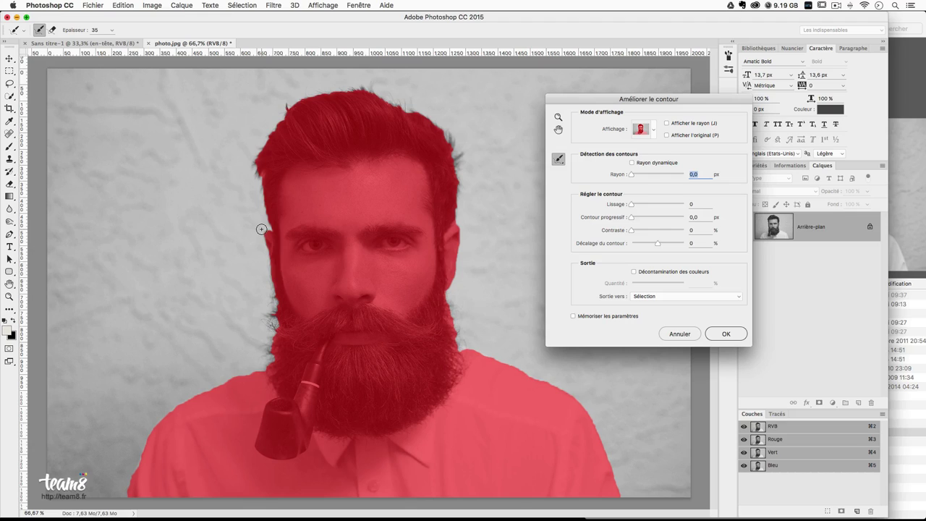
key("alt")
mouse_move(276, 229)
left_mouse_down()
mouse_move(284, 228)
mouse_move(267, 226)
left_mouse_up()
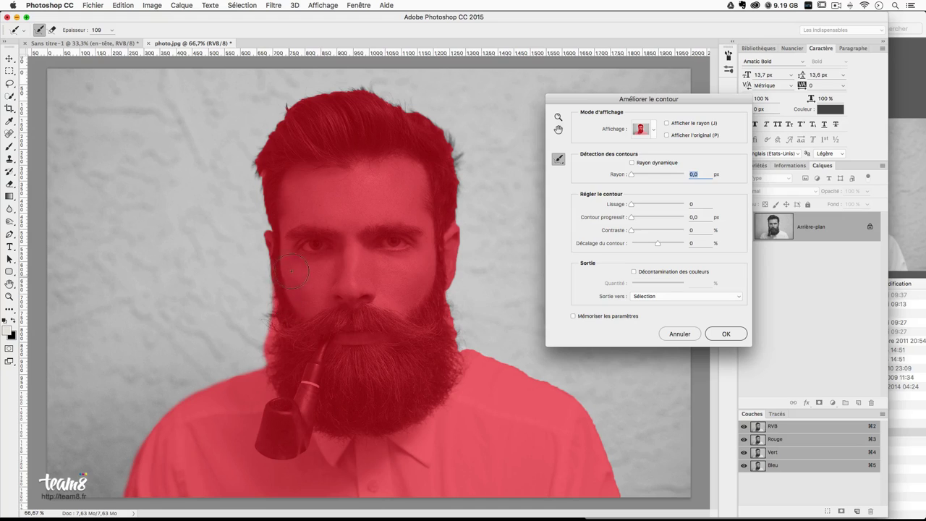
Refine the selection edge along the hair, right beard and right shoulder, then shrink the brush to 56.
mouse_move(276, 181)
left_mouse_down()
mouse_move(361, 101)
mouse_move(440, 199)
left_mouse_up()
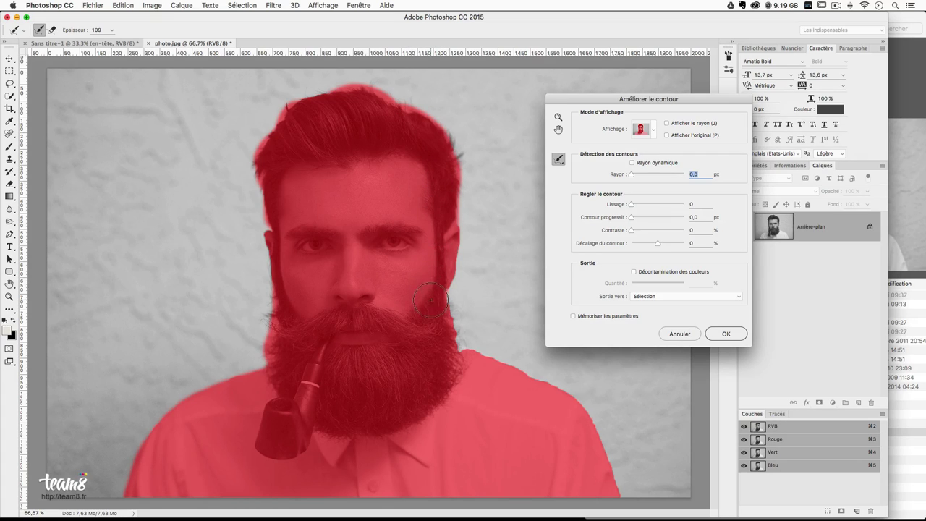
left_click_drag(433, 305, 440, 316)
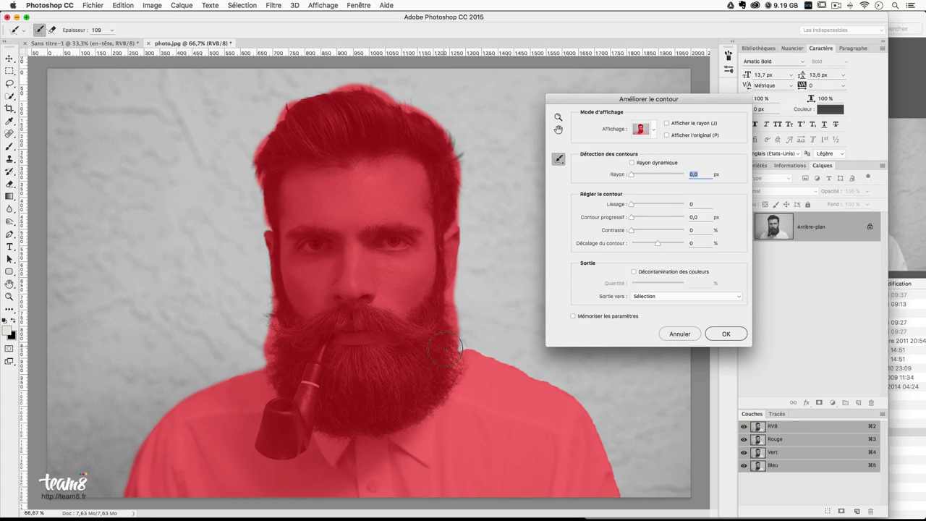
mouse_move(445, 350)
left_mouse_down()
mouse_move(516, 368)
mouse_move(562, 407)
mouse_move(592, 442)
mouse_move(610, 506)
left_mouse_up()
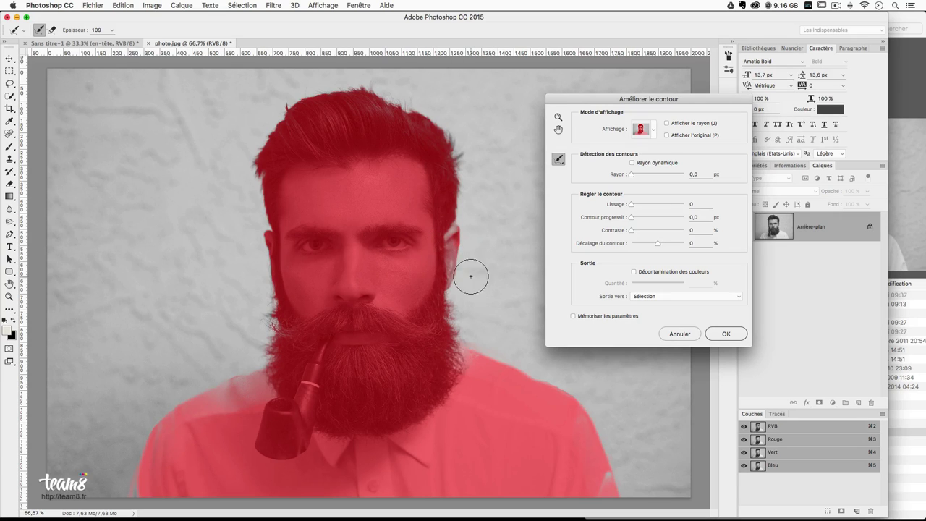
left_click_drag(438, 255, 426, 255)
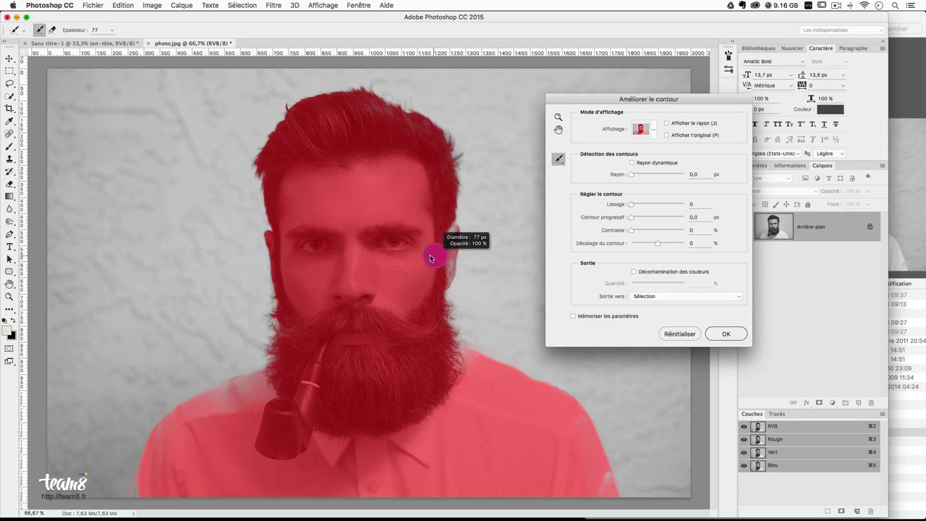
Zoom to 200% on the face, set the brush to 51 px and refine the ear edge.
scroll(427, 255, "up", 2)
scroll(427, 254, "up", 2)
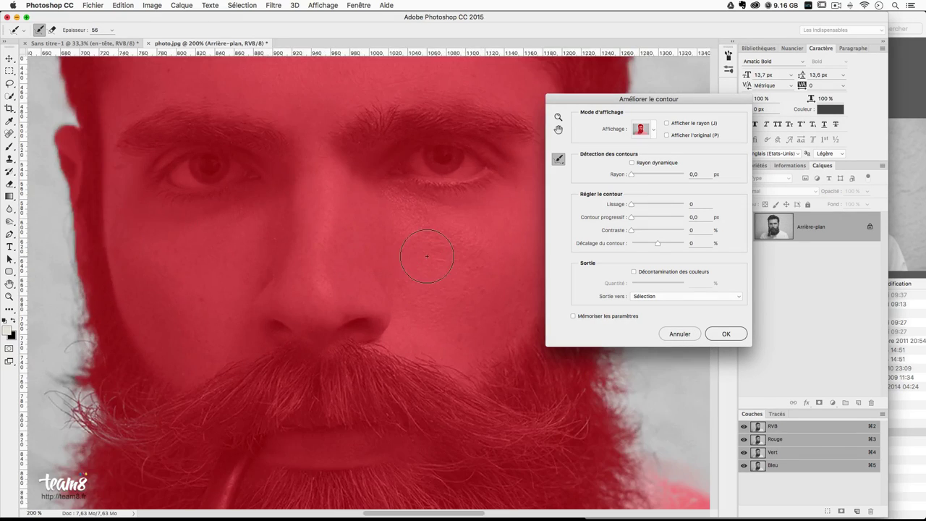
left_click_drag(316, 271, 230, 281)
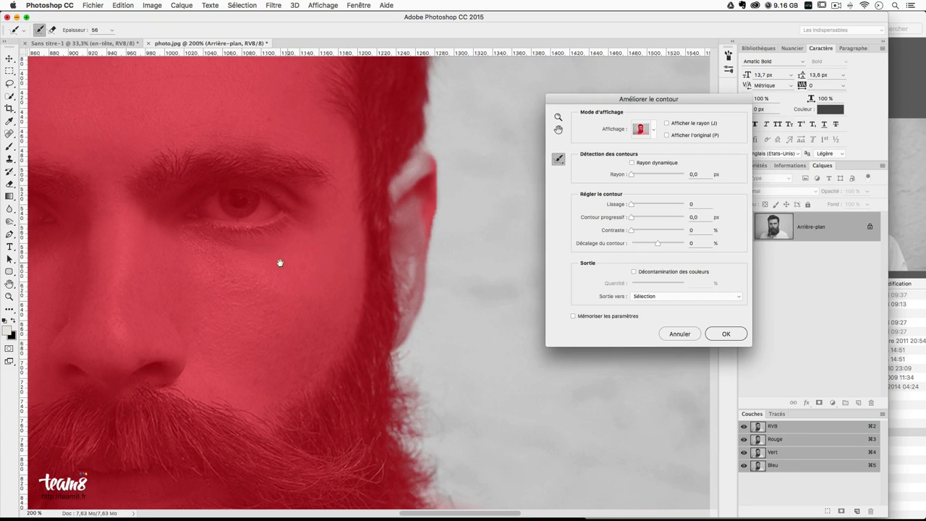
mouse_move(216, 255)
left_mouse_down()
mouse_move(368, 258)
mouse_move(250, 250)
left_mouse_up()
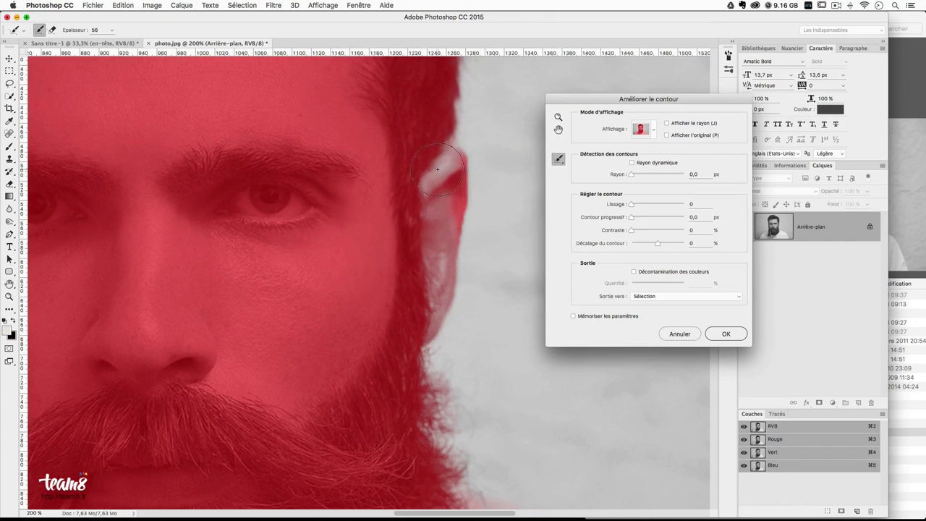
left_click_drag(432, 191, 434, 192)
mouse_move(434, 190)
left_mouse_down()
mouse_move(447, 187)
mouse_move(430, 184)
mouse_move(431, 334)
mouse_move(446, 201)
mouse_move(437, 162)
mouse_move(427, 181)
left_mouse_up()
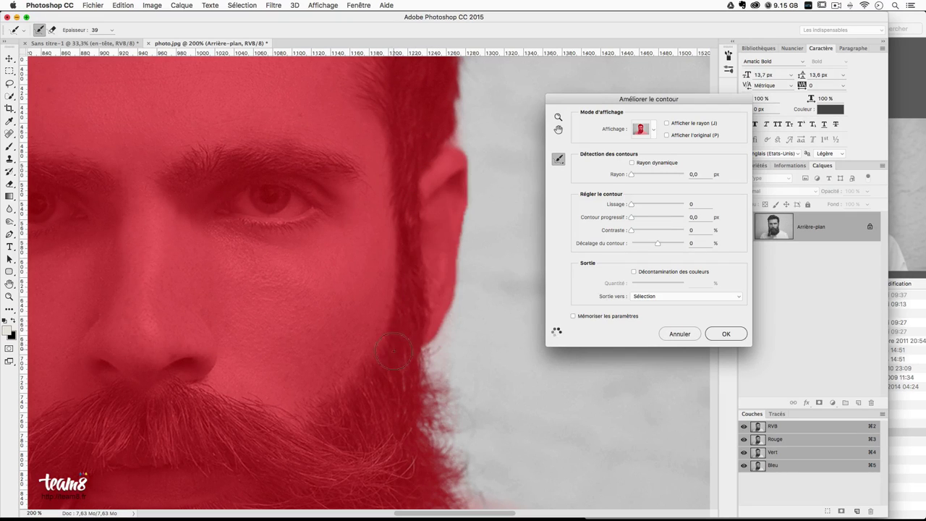
Refine the beard's right edge where it meets the shoulder, removing the grey notch.
scroll(411, 308, "down", 5)
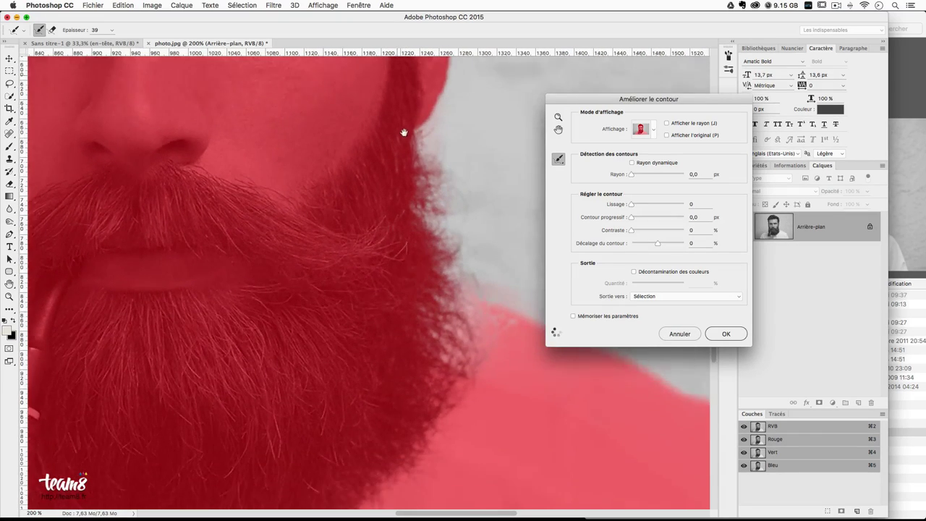
scroll(403, 130, "down", 2)
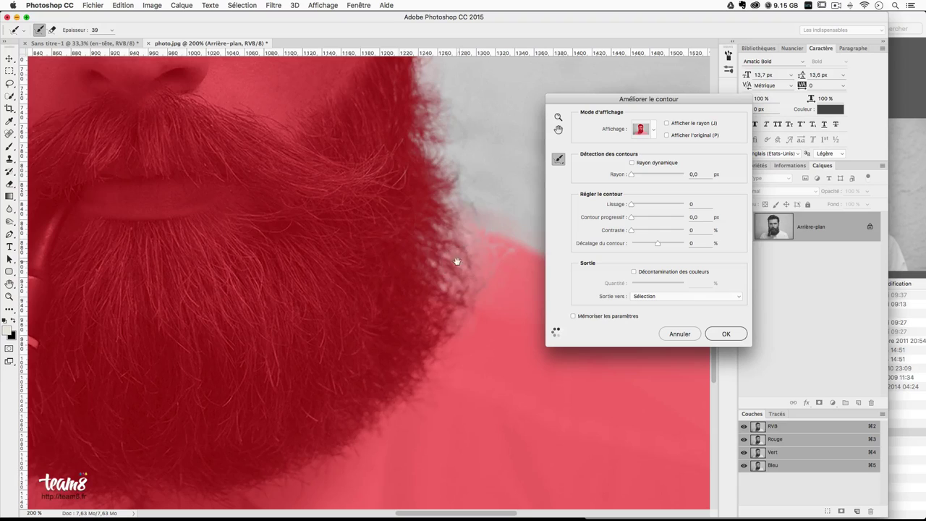
mouse_move(458, 263)
left_mouse_down()
mouse_move(358, 252)
mouse_move(369, 241)
mouse_move(411, 261)
left_mouse_up()
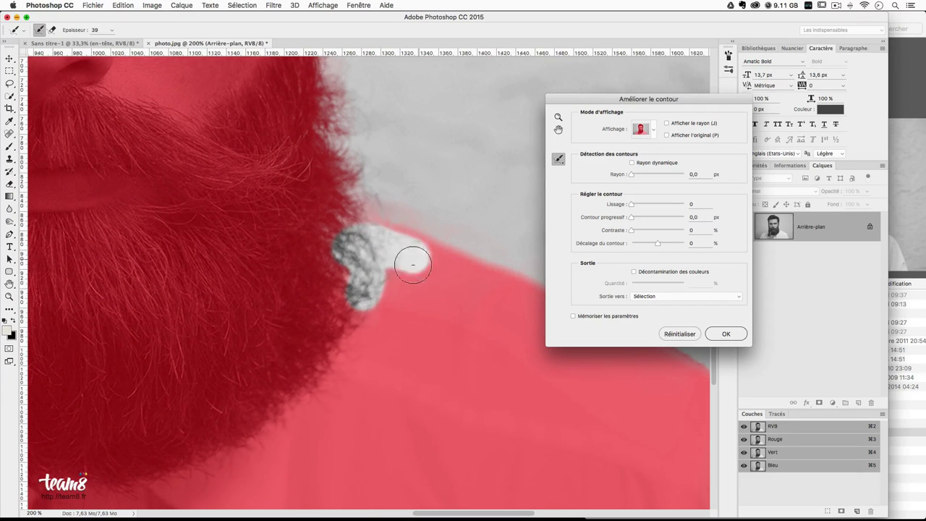
left_click_drag(365, 237, 434, 304)
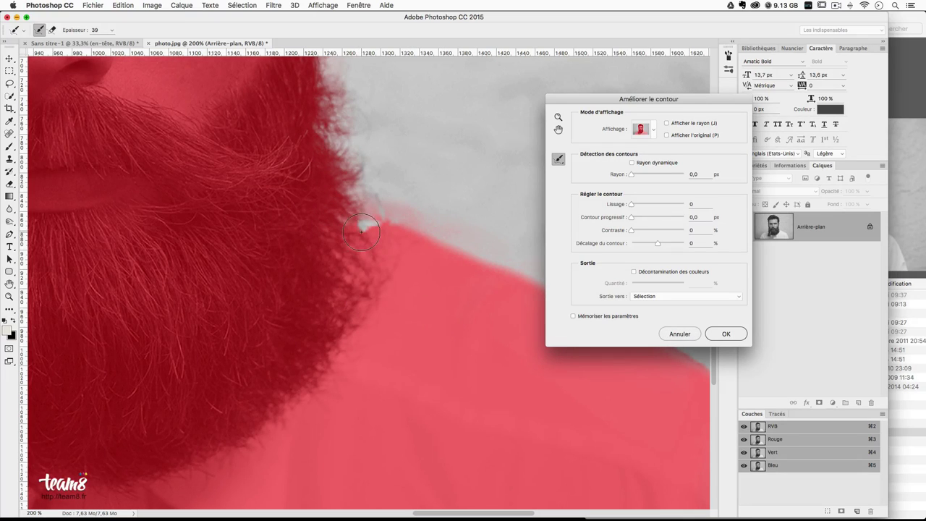
mouse_move(362, 230)
left_mouse_down()
mouse_move(353, 231)
mouse_move(360, 215)
left_mouse_up()
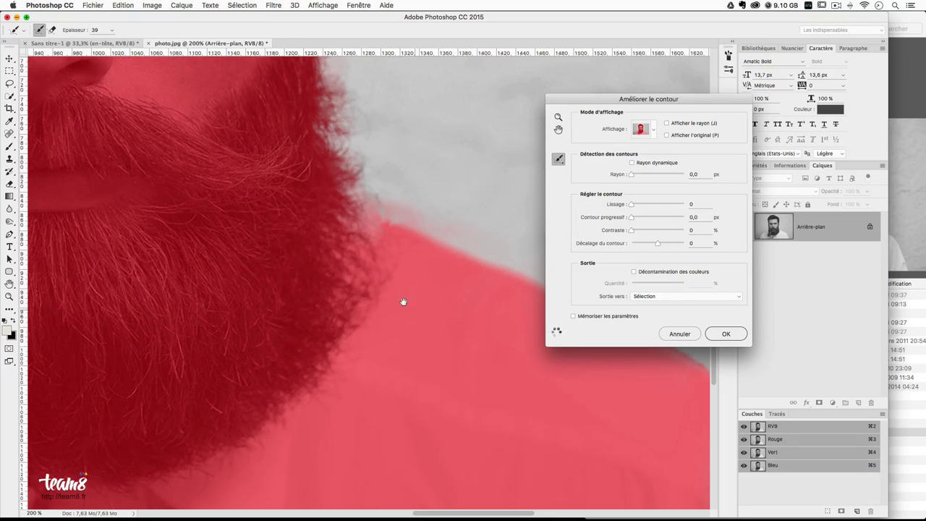
Refine the edge above the shoulder, next to the beard and along the shoulder line.
left_click_drag(447, 330, 367, 287)
left_click_drag(293, 213, 242, 170)
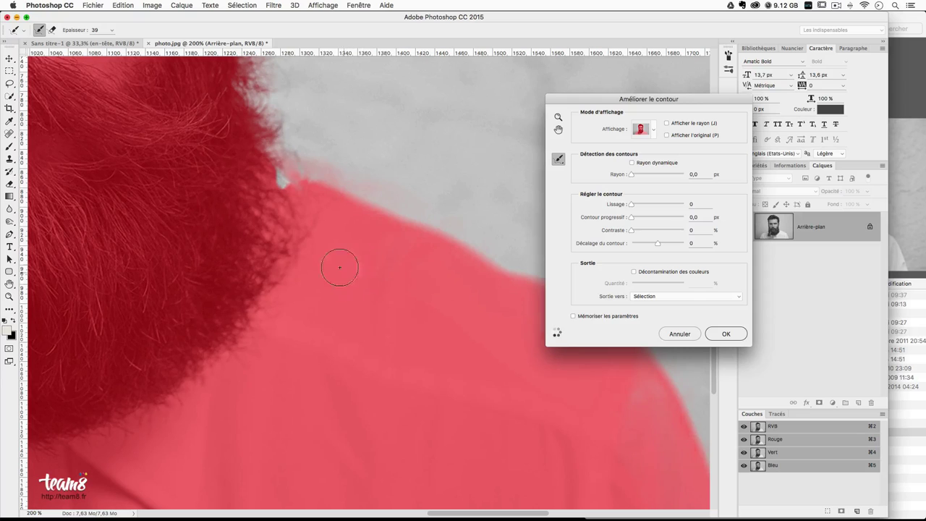
scroll(290, 279, "right", 5)
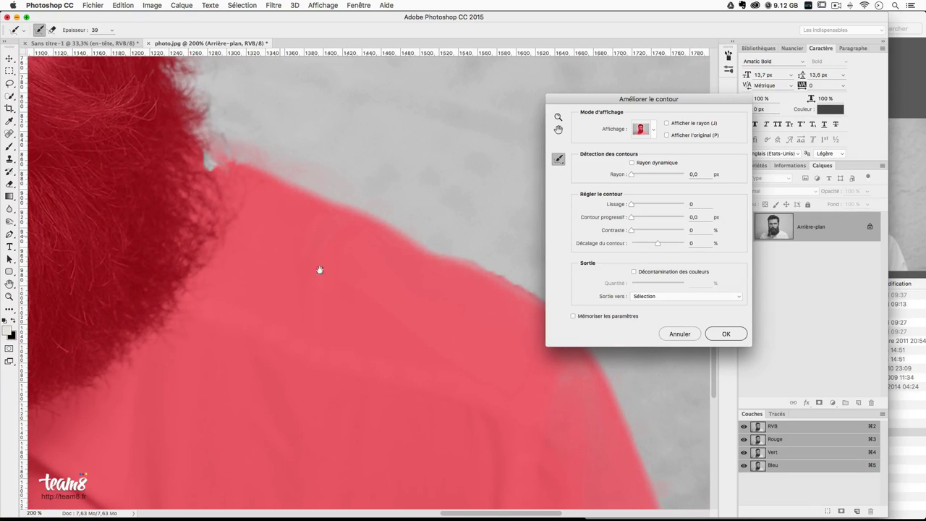
mouse_move(386, 244)
left_mouse_down()
mouse_move(399, 241)
mouse_move(514, 308)
left_mouse_up()
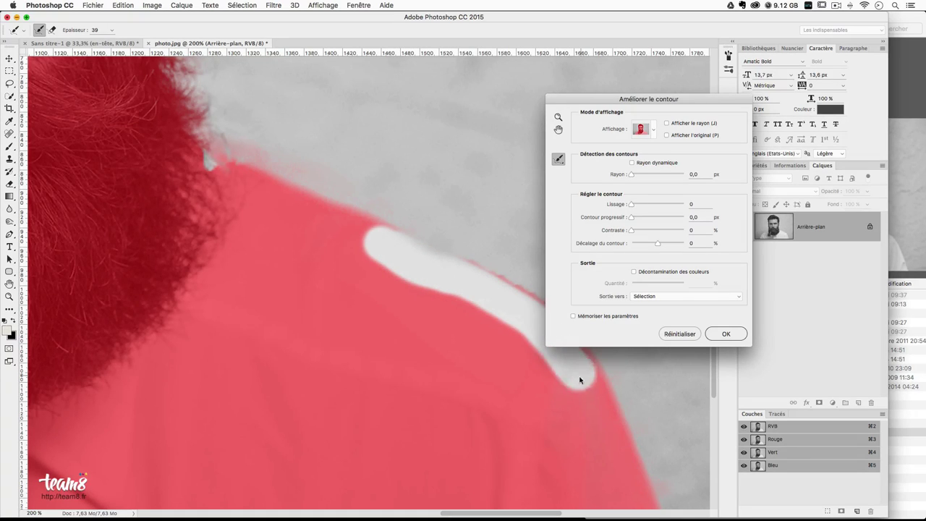
left_click_drag(514, 307, 580, 380)
Erase the edge refinement along the left shoulder and refine the beard edges.
key("super+minus")
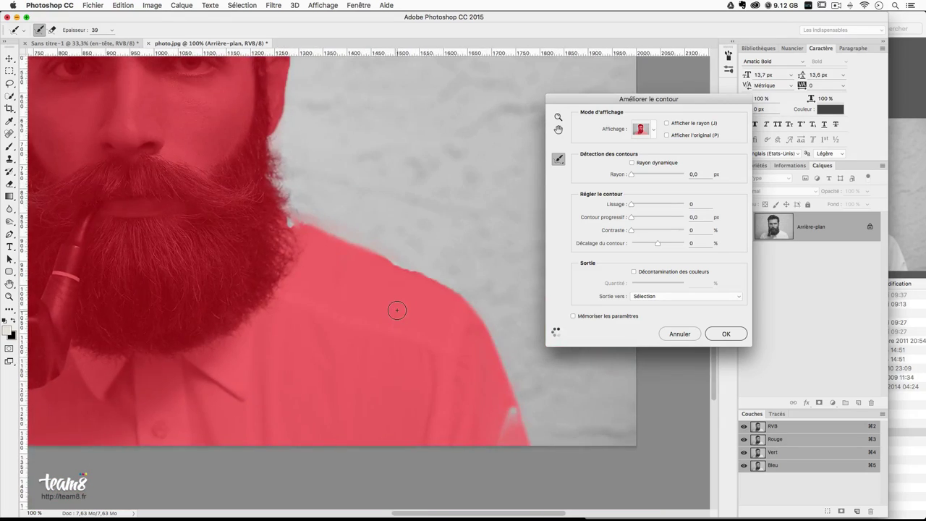
key("super+minus")
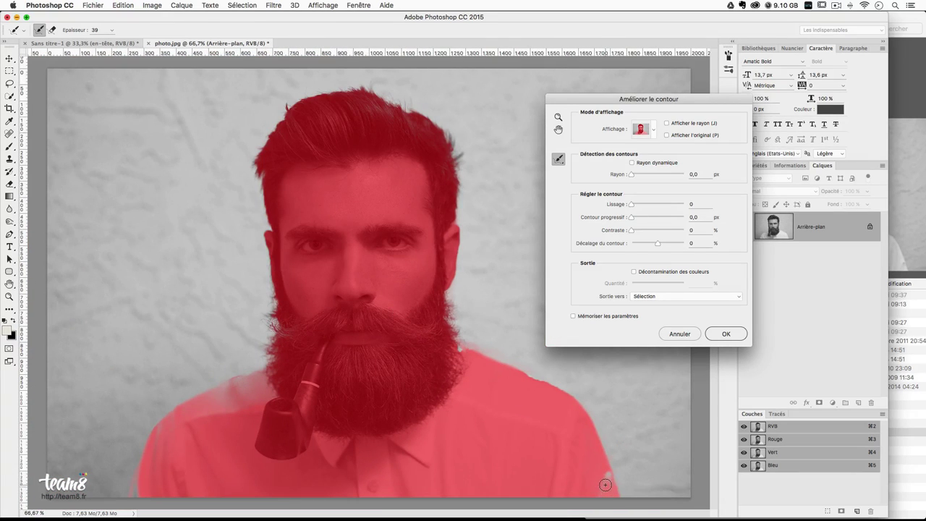
key("alt")
key("alt")
mouse_move(137, 486)
left_mouse_down()
mouse_move(173, 423)
mouse_move(253, 395)
mouse_move(245, 399)
mouse_move(275, 376)
mouse_move(237, 396)
mouse_move(199, 399)
mouse_move(249, 378)
left_mouse_up()
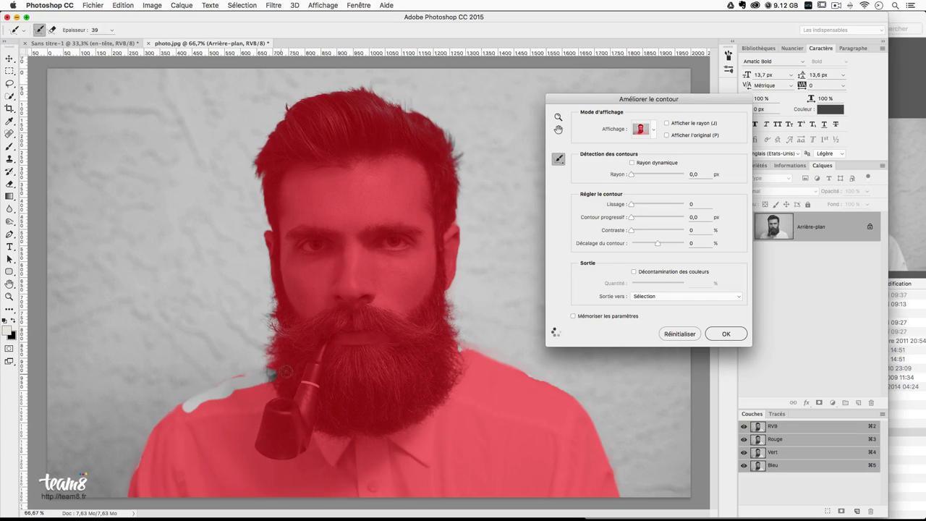
left_click(287, 330)
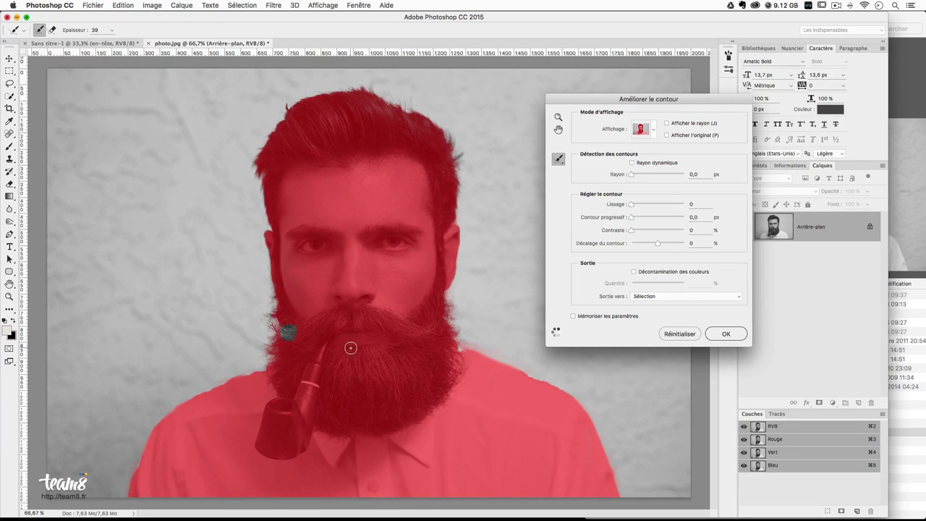
key("super+plus")
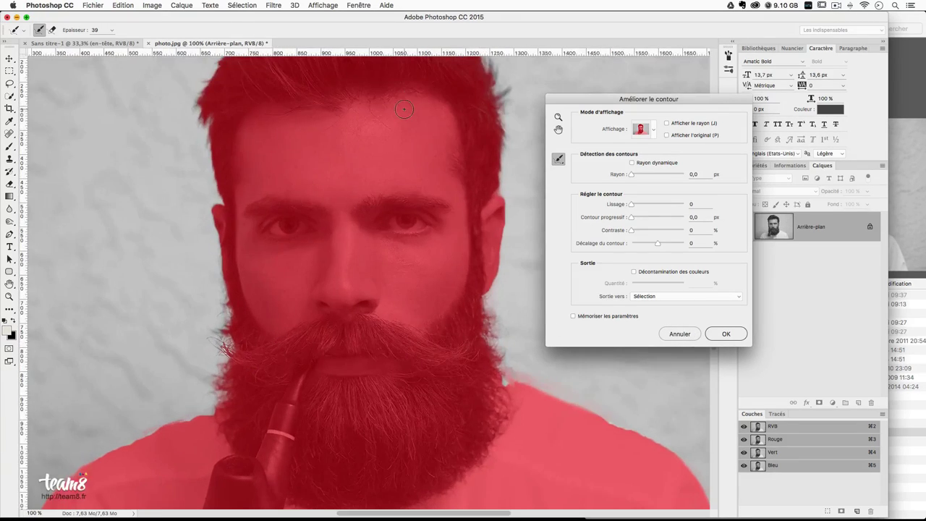
key("super+plus")
left_click_drag(318, 198, 354, 140)
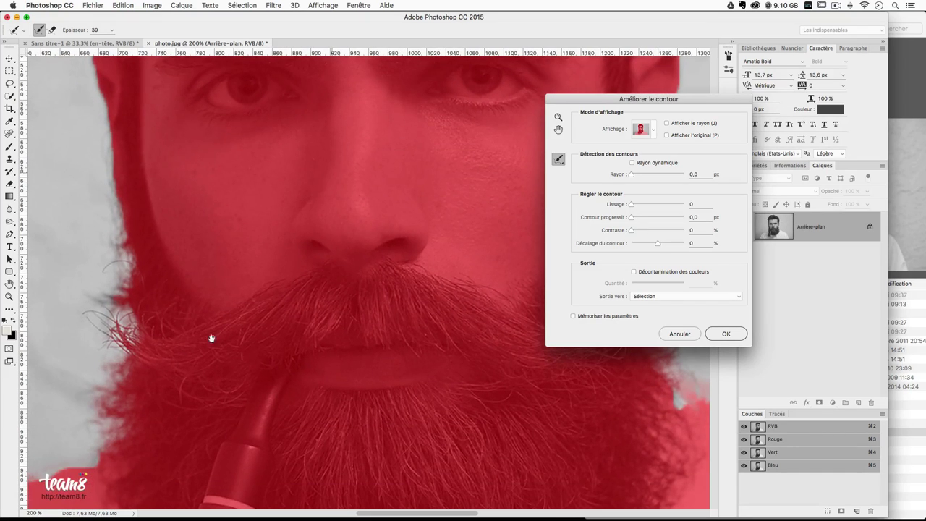
left_click_drag(157, 374, 148, 391)
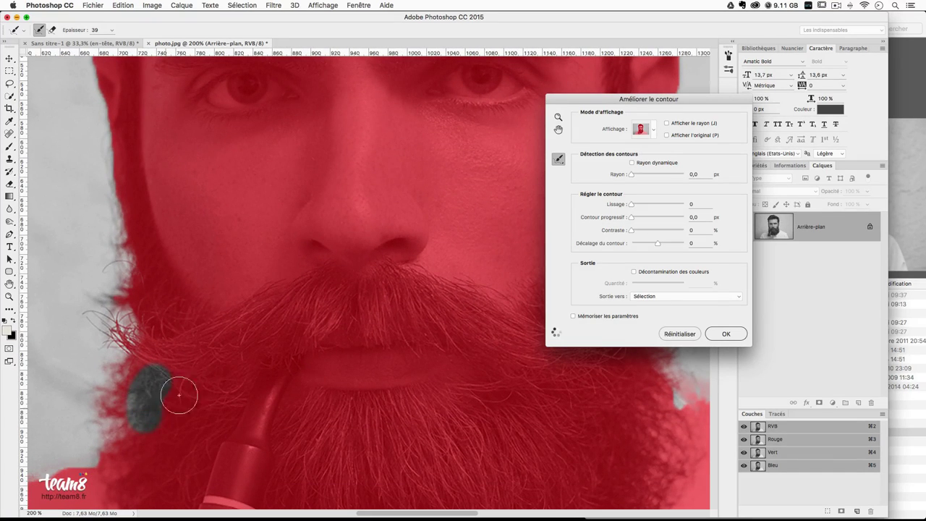
Refine the top and right hair edges, then erase refinement on the right shoulder.
left_click_drag(293, 228, 258, 397)
left_click_drag(329, 196, 332, 378)
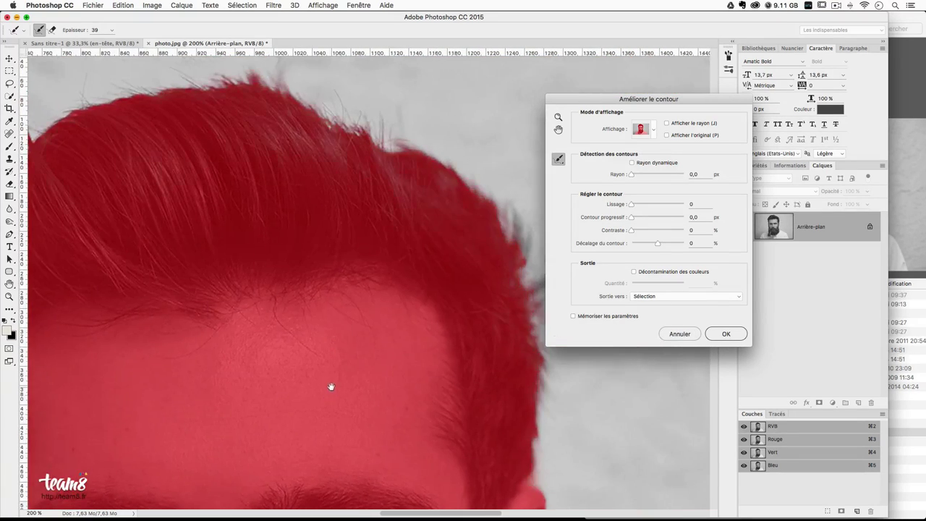
scroll(331, 385, "up", 5)
left_click_drag(265, 340, 258, 349)
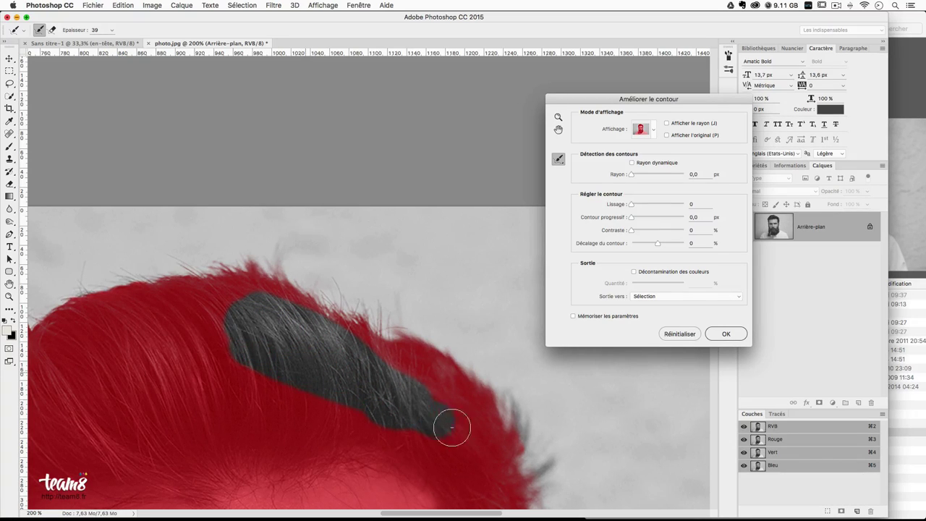
mouse_move(455, 423)
left_mouse_down()
mouse_move(486, 477)
mouse_move(259, 448)
left_mouse_up()
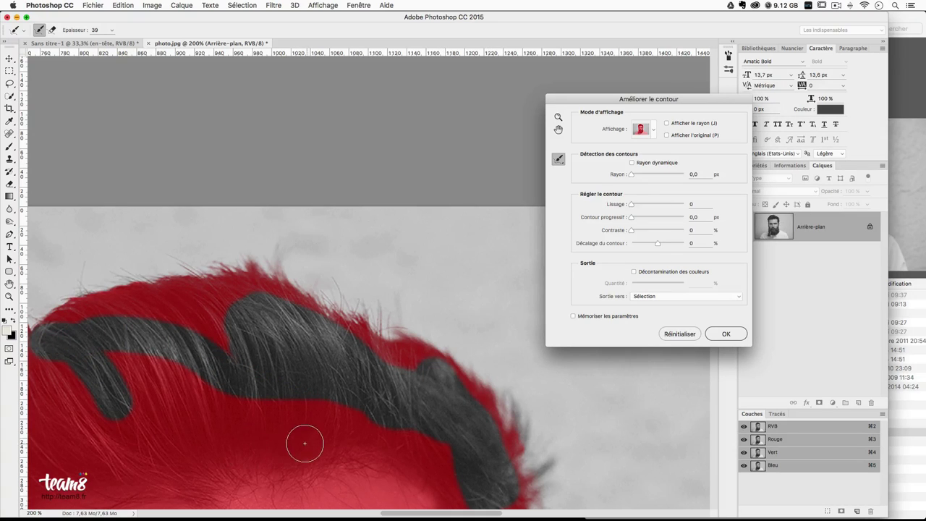
key("super+minus")
key("super+minus")
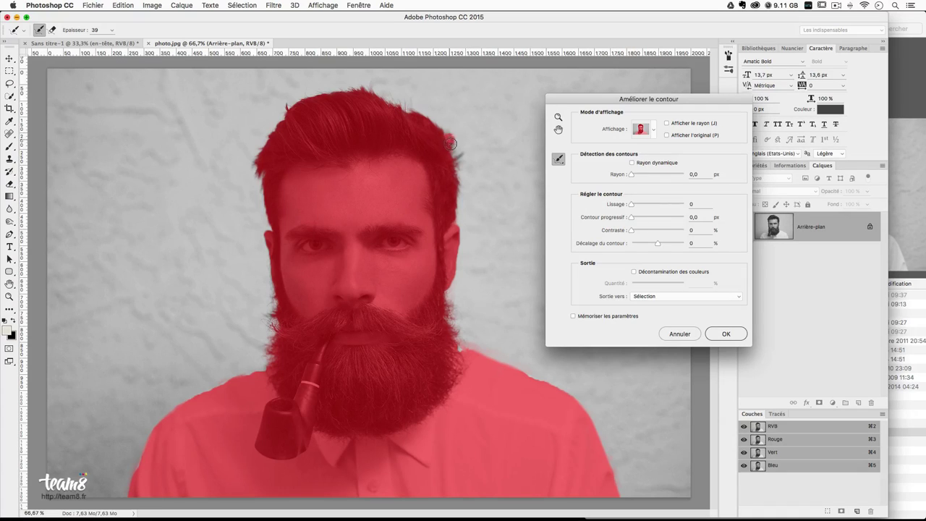
left_click_drag(450, 143, 457, 166)
key("alt")
left_click_drag(541, 385, 577, 415)
Apply the refined edge and move the portrait up in the Sans titre-1 CV page.
left_click(726, 334)
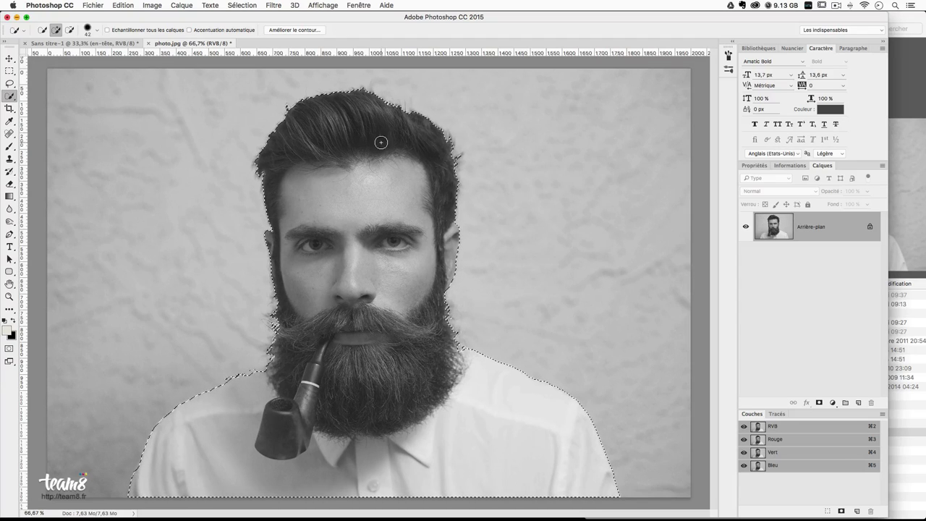
left_click(105, 45)
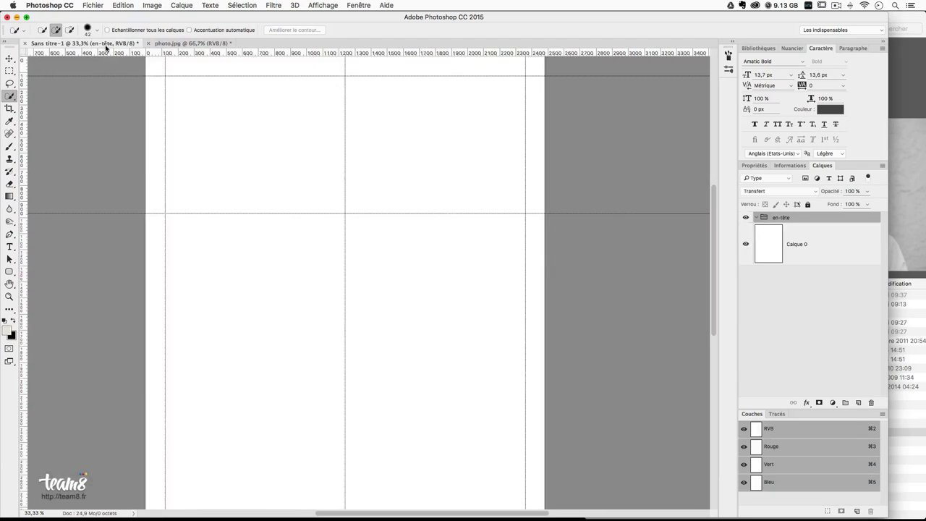
scroll(565, 222, "up", 1)
scroll(626, 231, "up", 1)
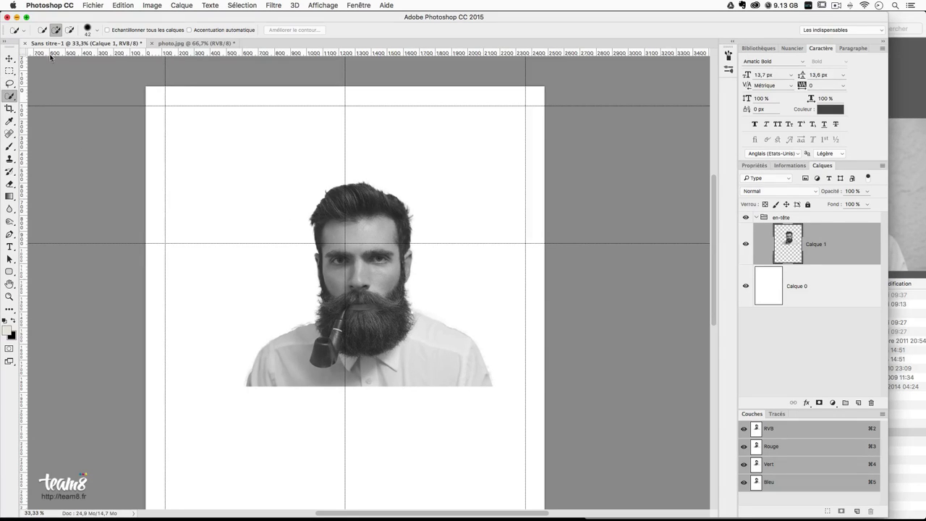
left_click(10, 58)
left_click_drag(436, 354, 424, 268)
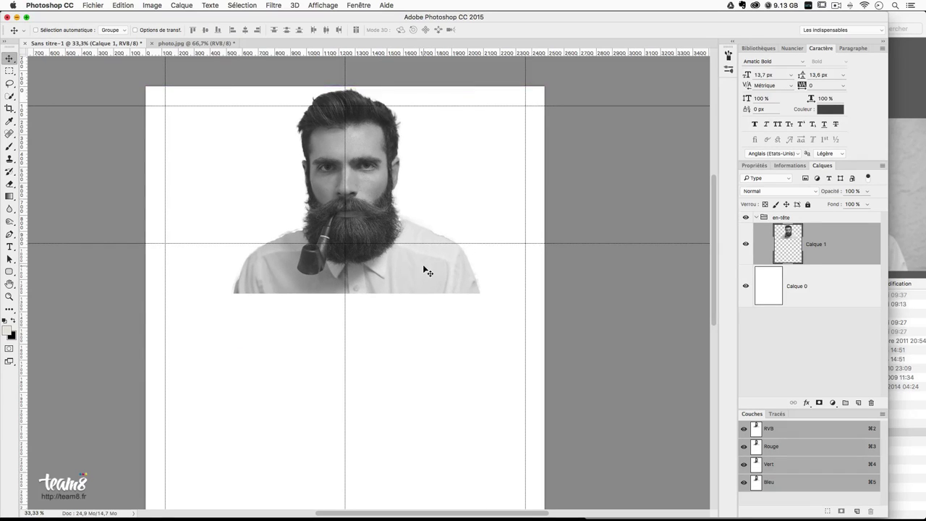
Scale the portrait to about 70% and centre it in the header.
key("ctrl+t")
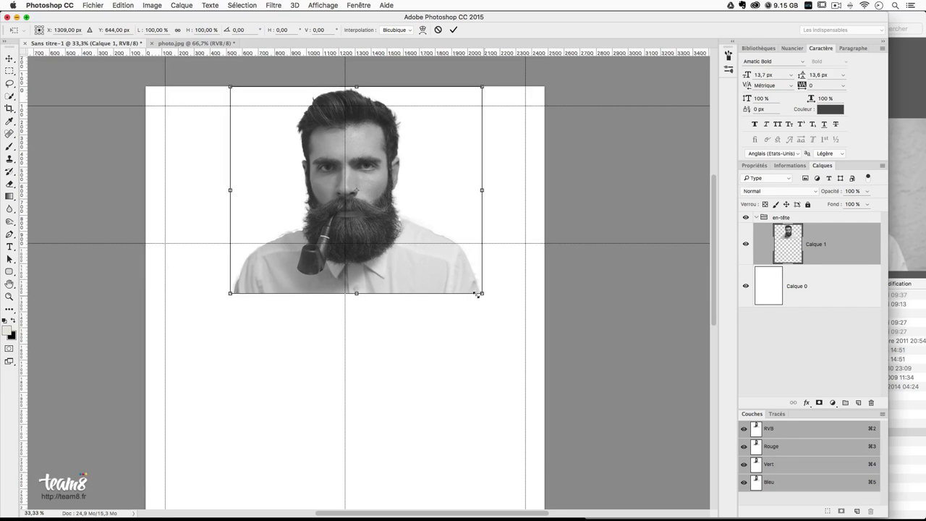
left_click_drag(482, 293, 425, 214)
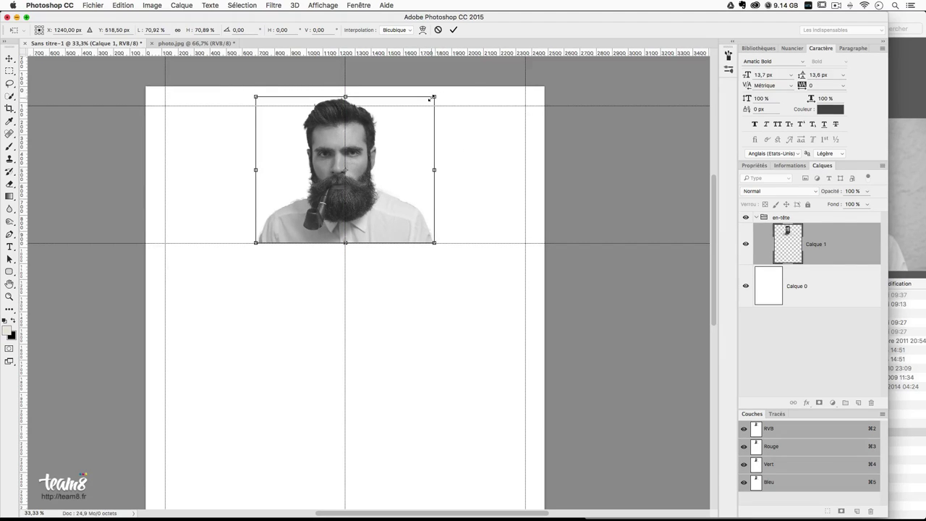
left_click_drag(433, 97, 430, 98)
left_click_drag(400, 156, 403, 158)
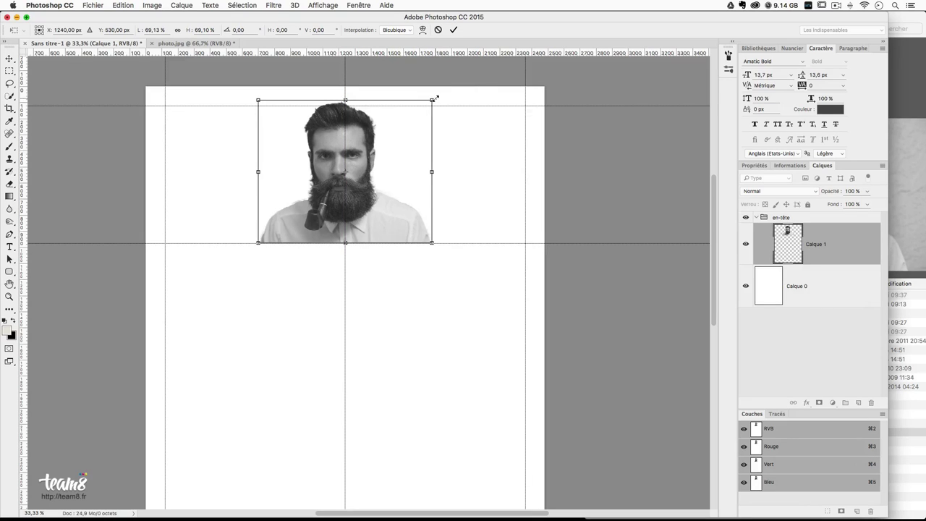
left_click_drag(436, 98, 414, 113)
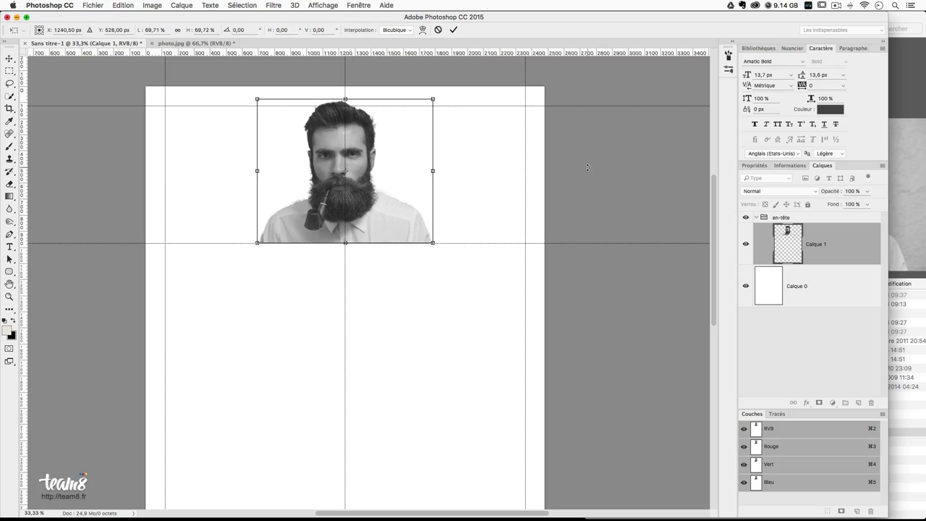
key("Return")
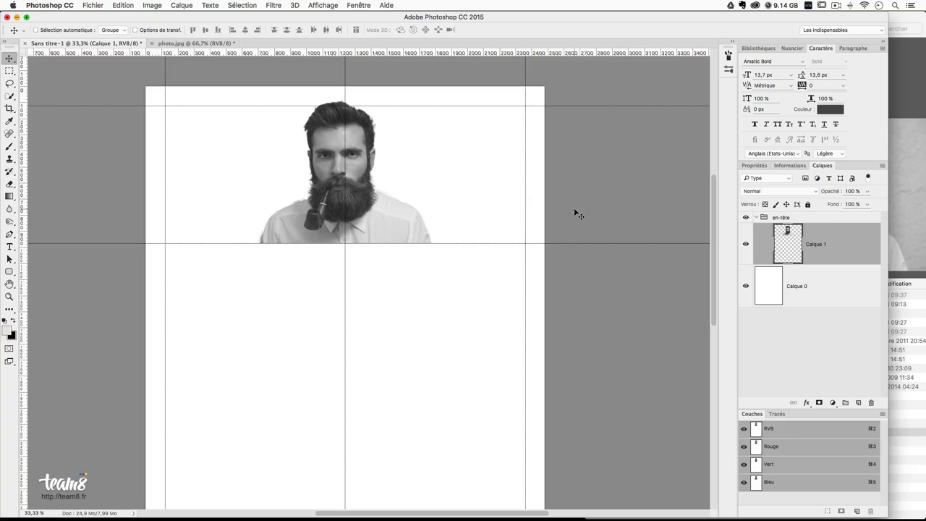
Rename Calque 1 to portrait and add a new layer named fond beneath it.
double_click(817, 245)
type("portra")
type("it")
key("Return")
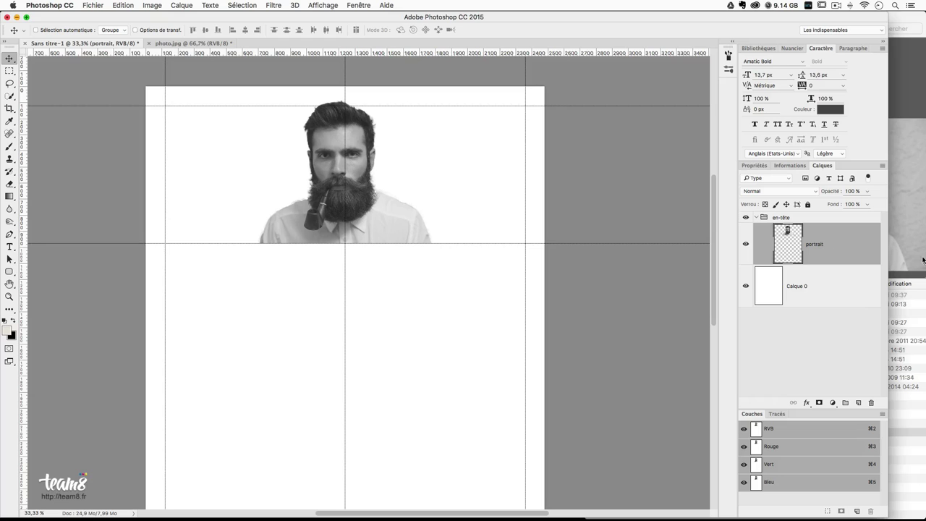
left_click(858, 403)
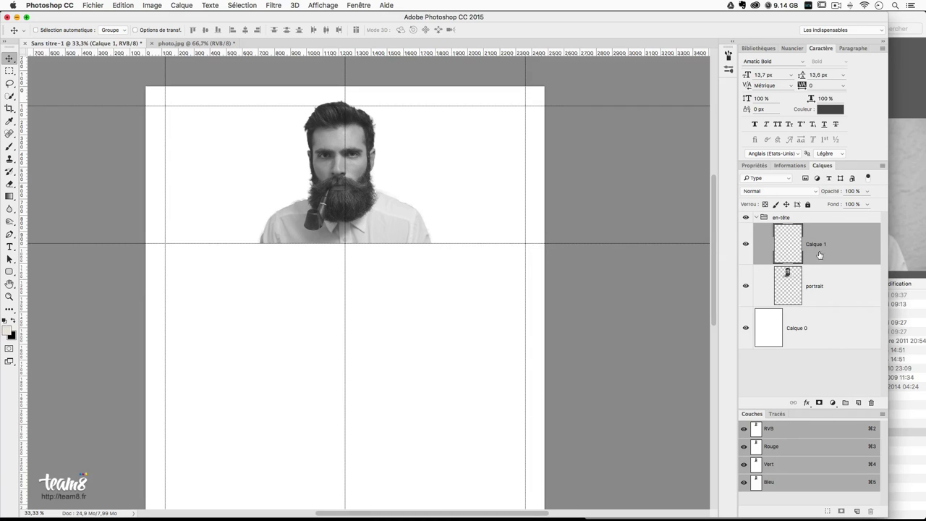
left_click_drag(816, 254, 823, 289)
double_click(815, 285)
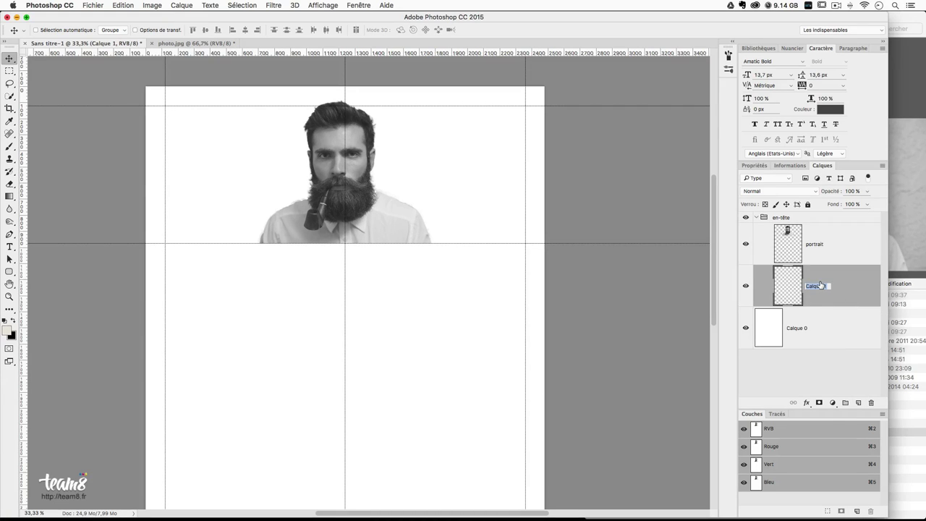
type("fond")
key("Return")
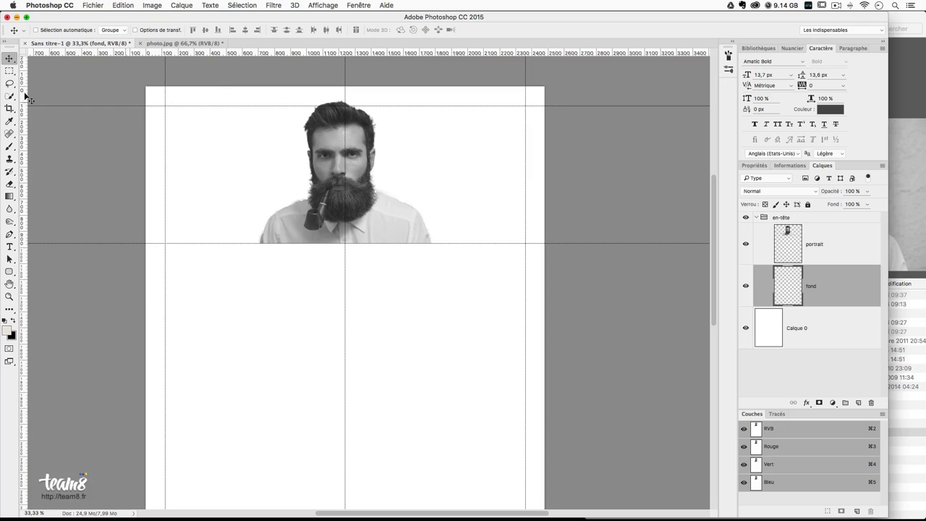
Select the header band and set the foreground colour to beige #ebe8e1.
left_click(10, 71)
mouse_move(147, 87)
left_mouse_down()
mouse_move(504, 231)
mouse_move(655, 244)
left_mouse_up()
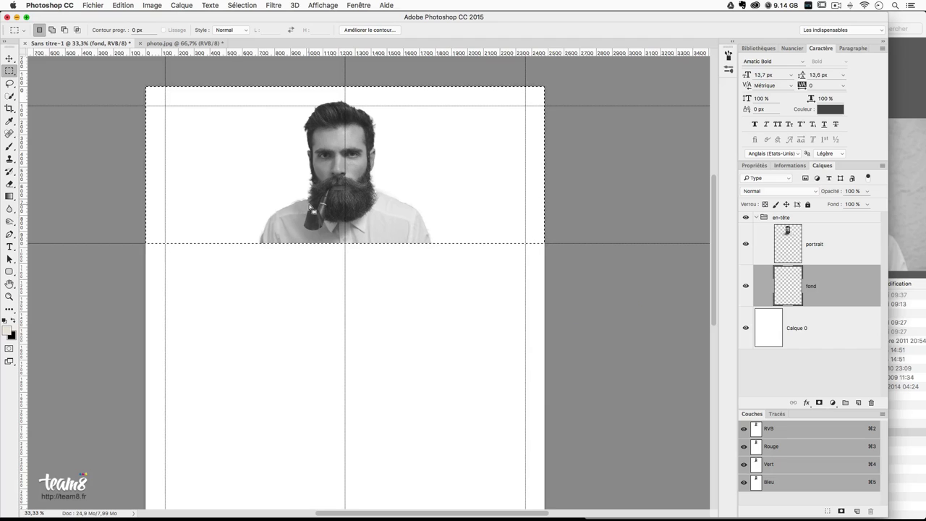
left_click(8, 332)
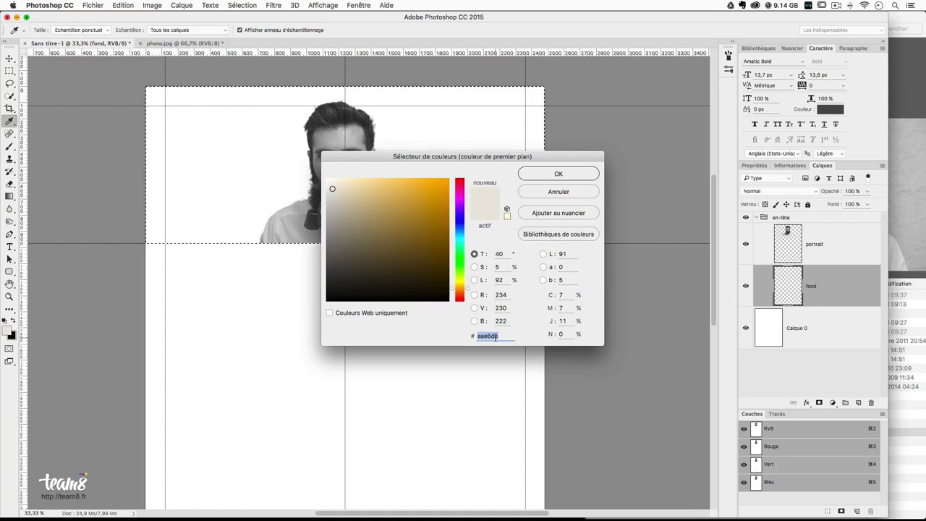
type("eb")
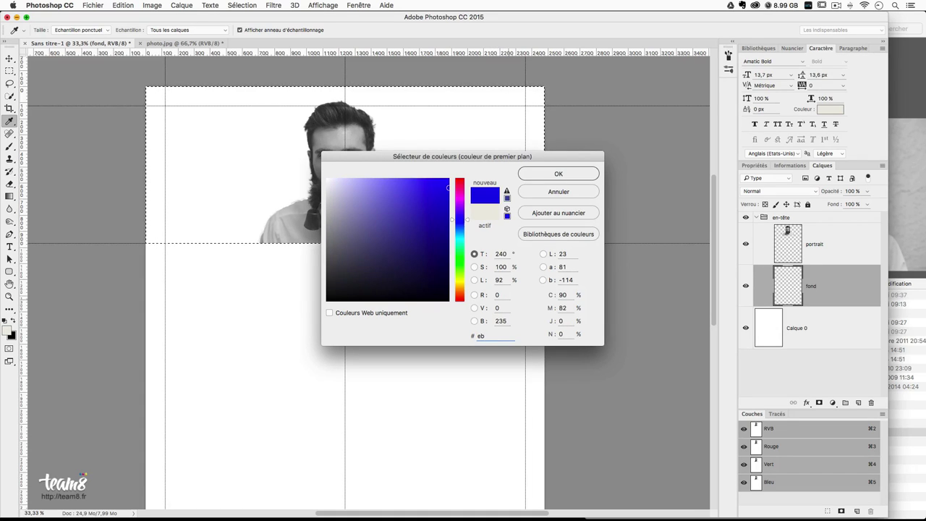
type("e8")
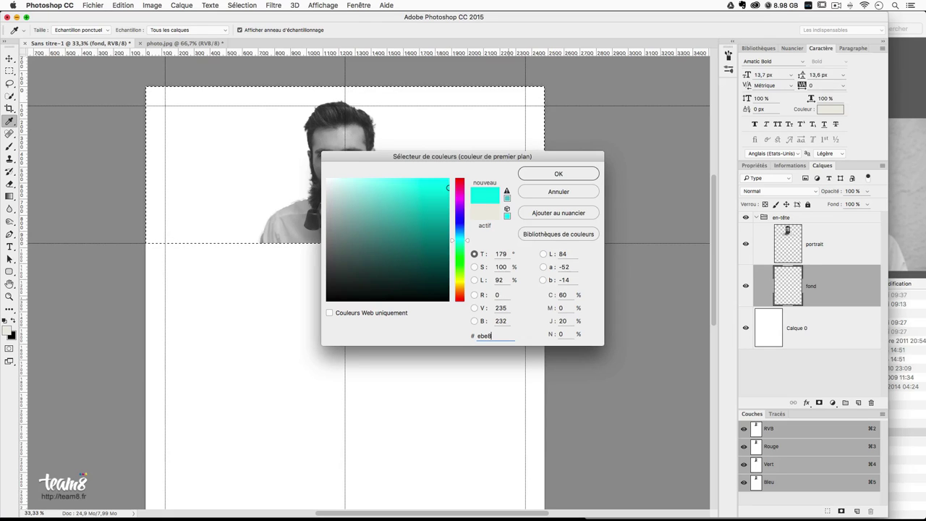
type("e1")
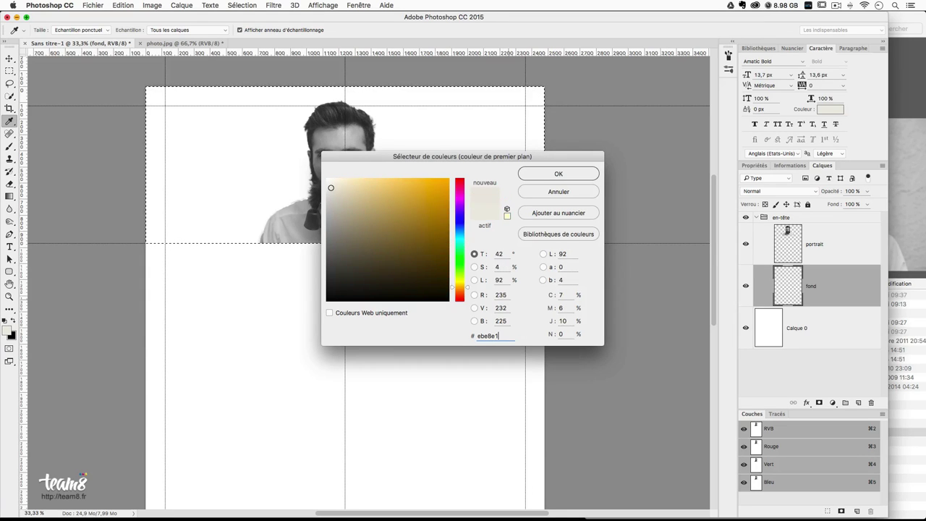
key("Return")
key("m")
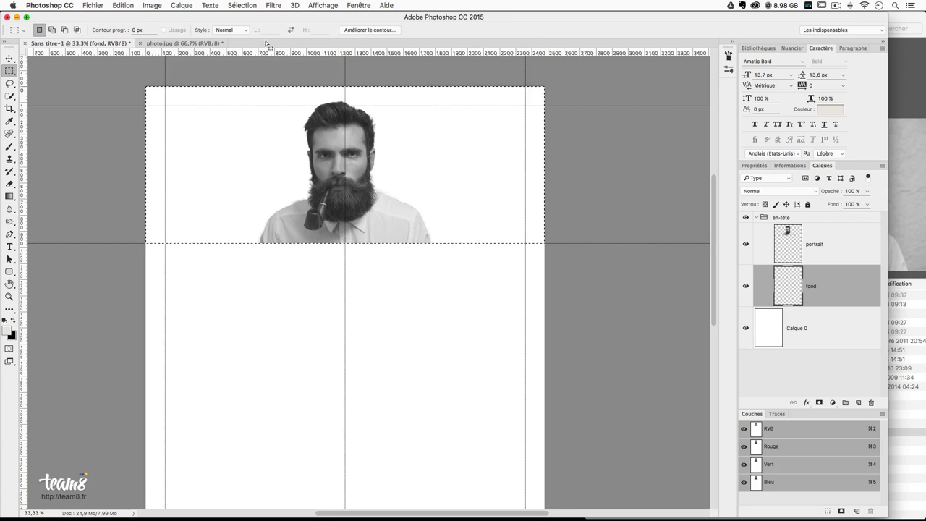
Fill the header band on fond with the beige foreground colour and deselect.
left_click(145, 5)
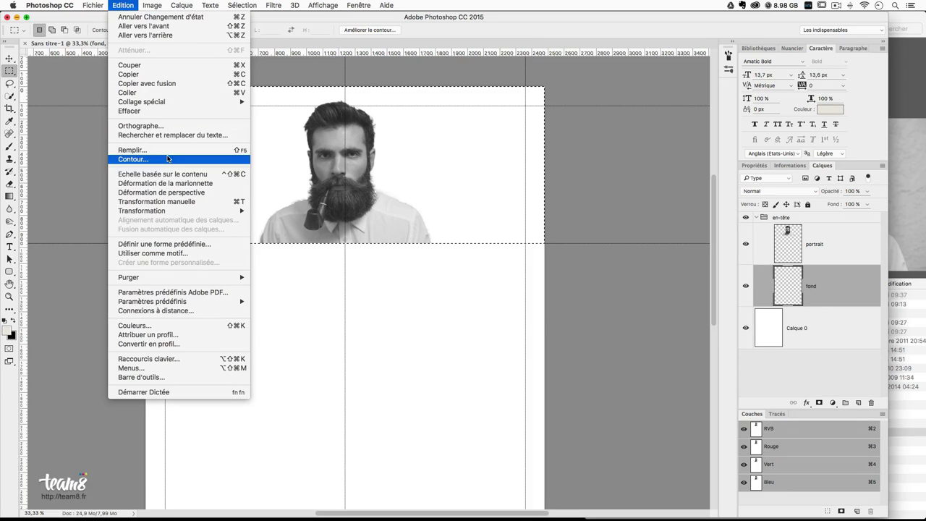
left_click(168, 159)
left_click(123, 5)
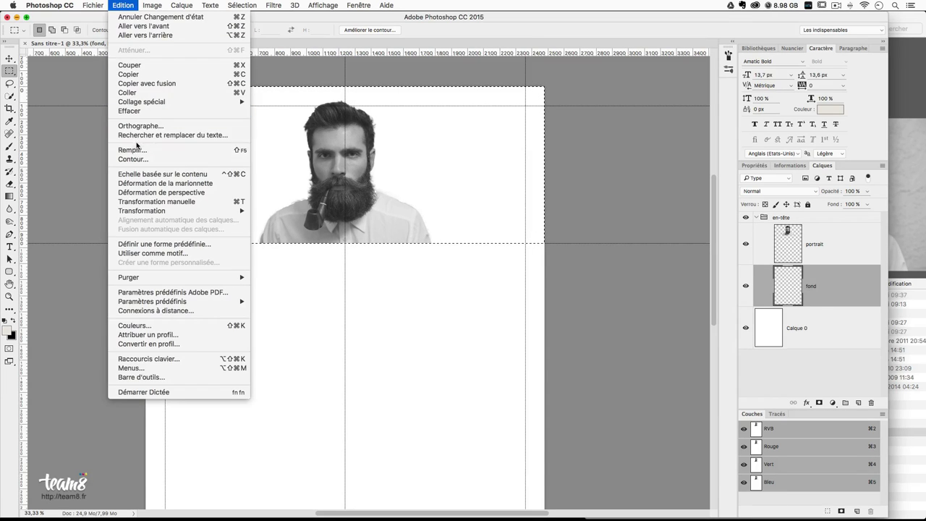
left_click(134, 151)
left_click(595, 137)
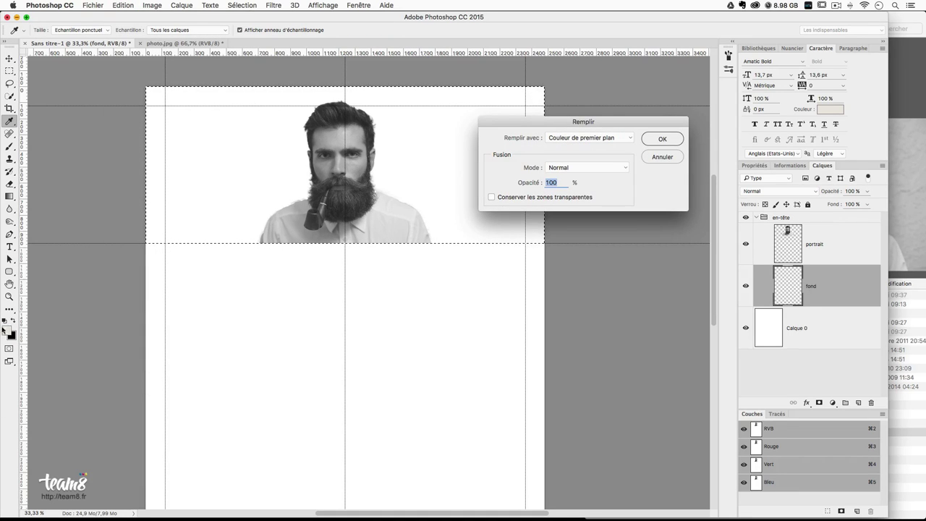
left_click(678, 144)
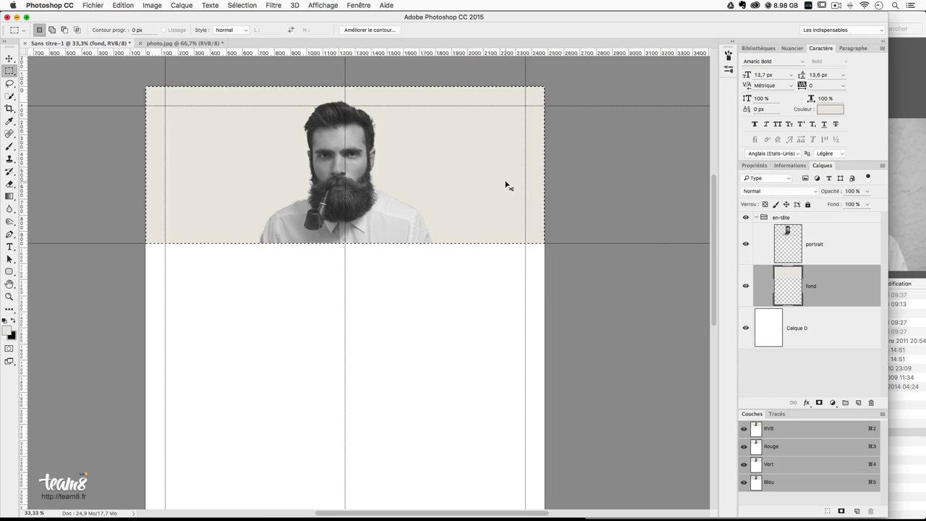
key("ctrl+z")
key("shift+F5")
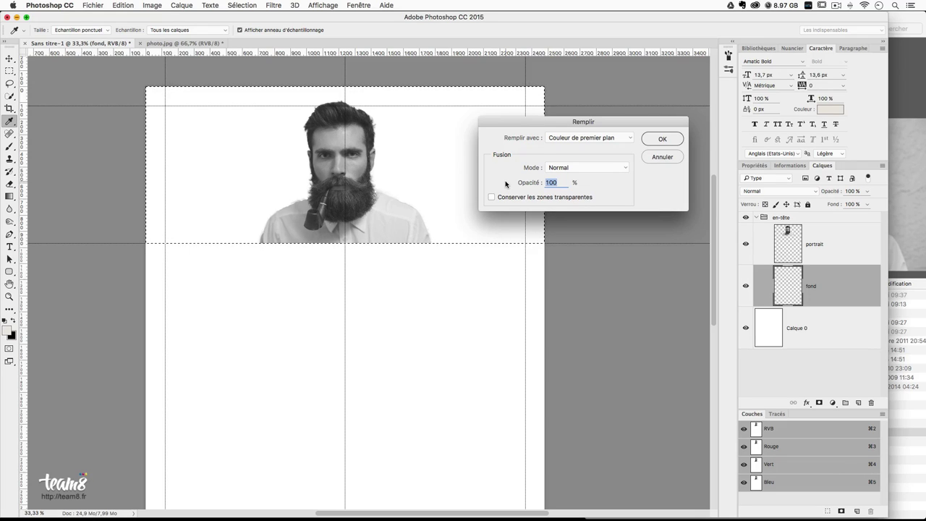
key("Return")
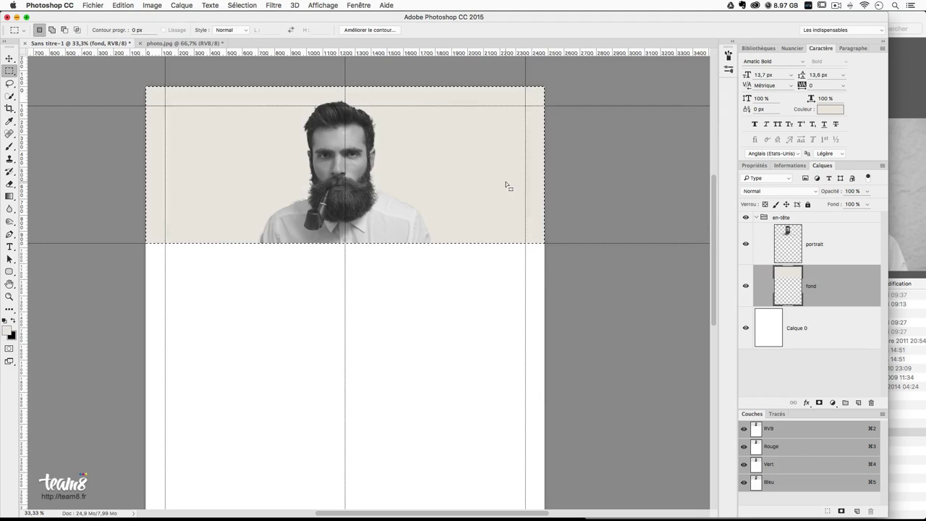
key("ctrl+d")
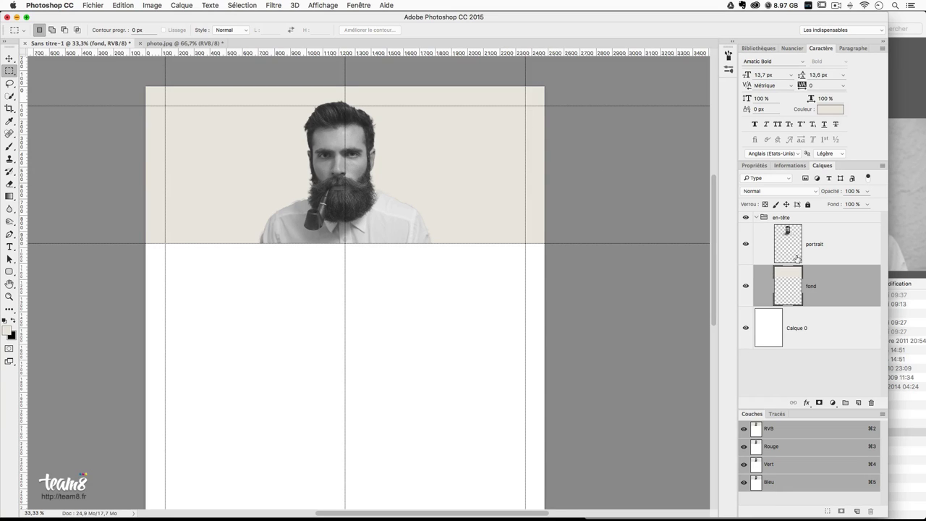
left_click(794, 257)
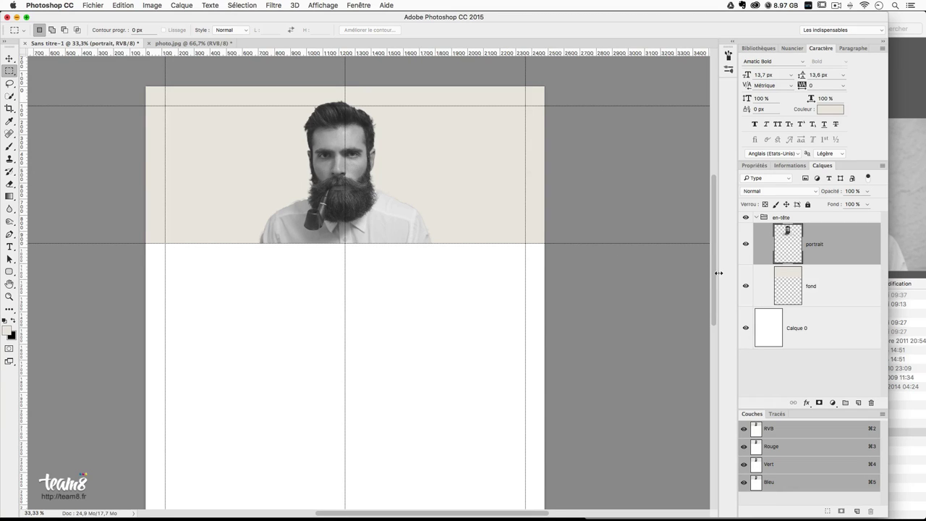
Open foret.jpg from Finder in Photoshop, select all of it, and return to Sans titre-1.
left_click(910, 444)
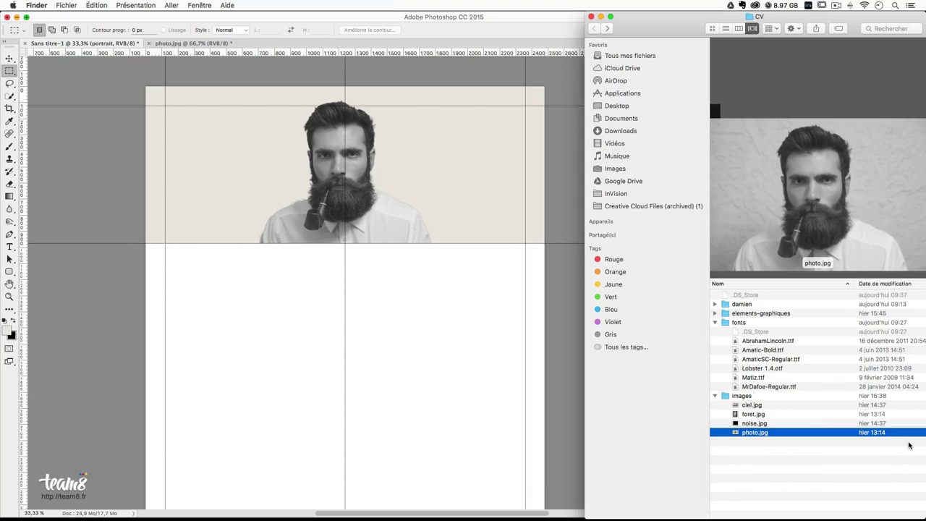
left_click(752, 416)
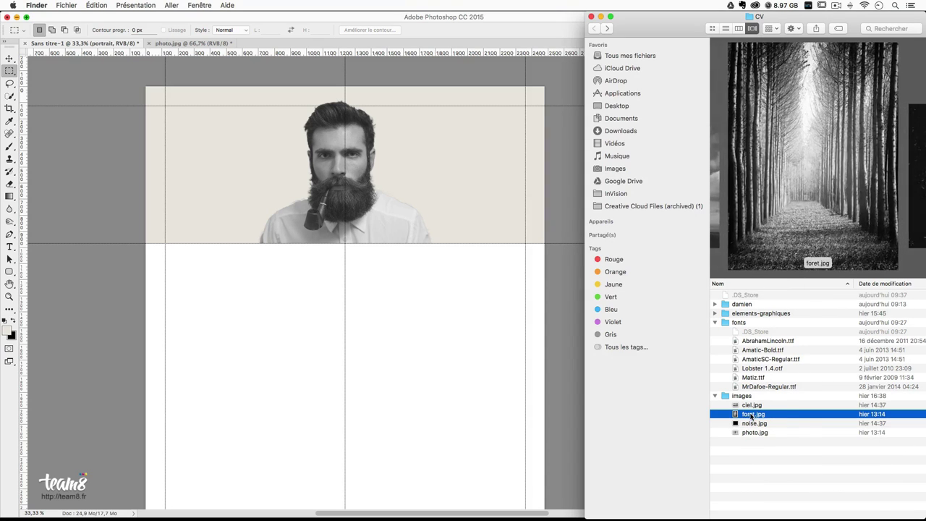
right_click(752, 415)
mouse_move(778, 306)
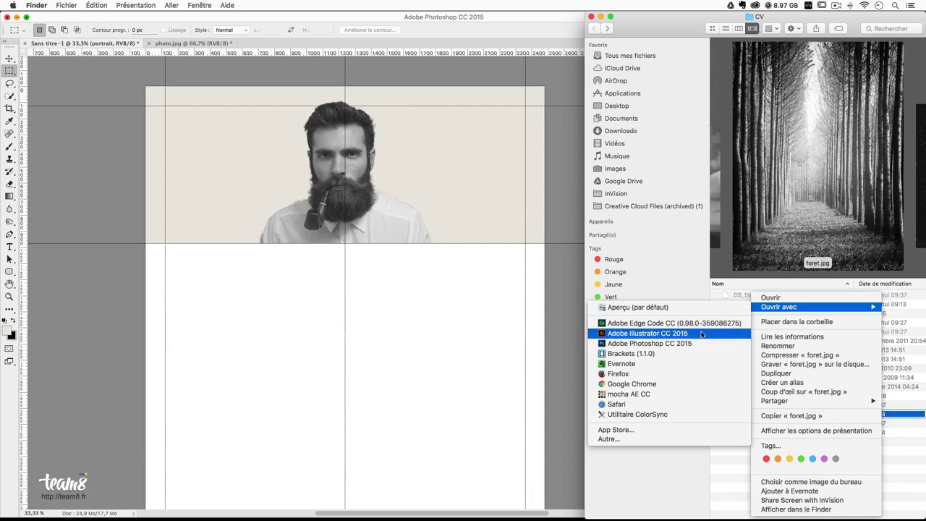
left_click(689, 344)
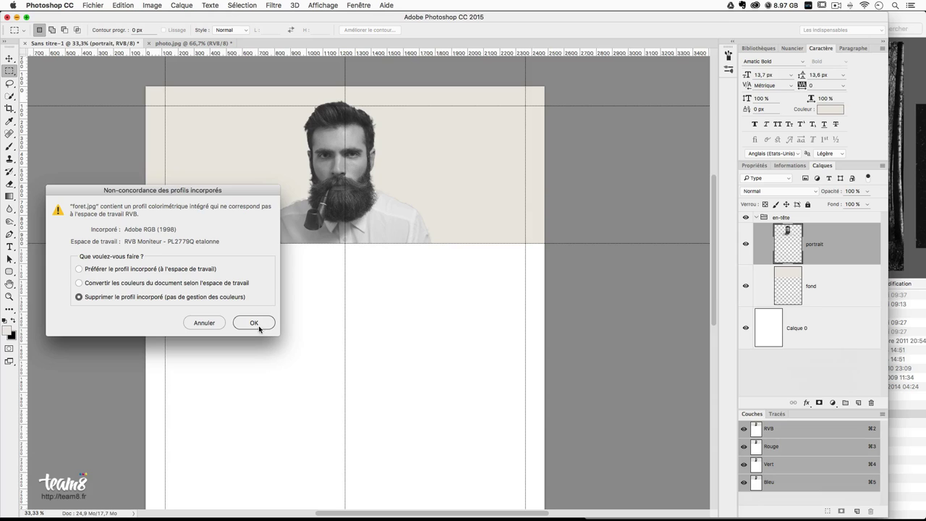
left_click(258, 326)
key("super+a")
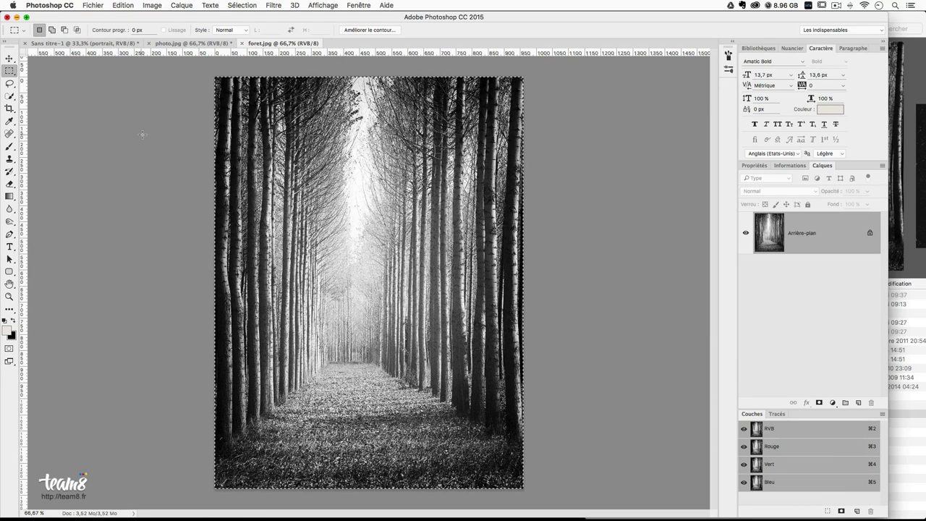
left_click(79, 43)
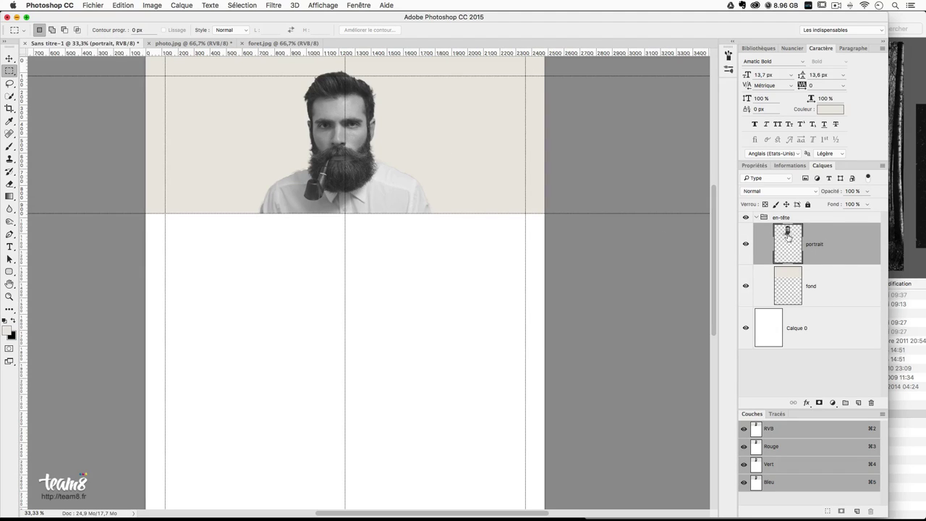
Load the portrait layer's outline and paste the forest into it with Coller dedans.
scroll(605, 219, "up", 2)
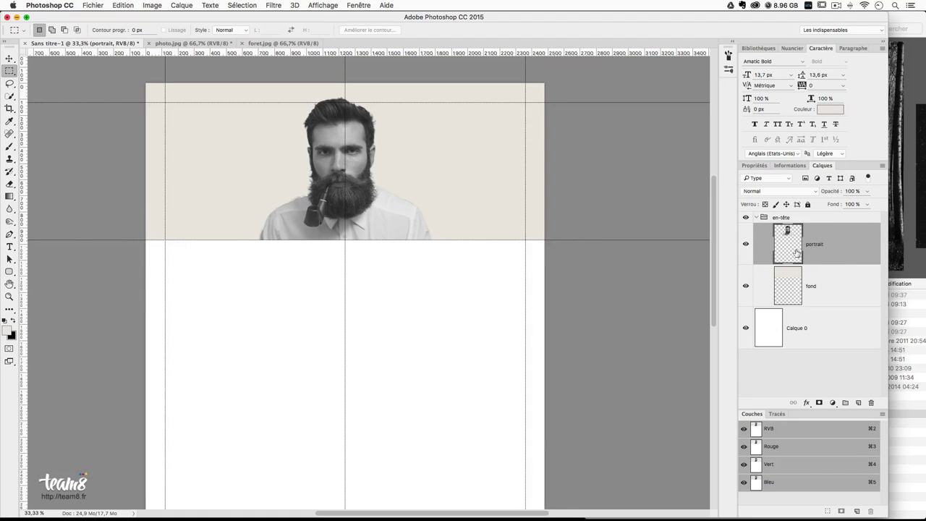
left_click(790, 251, "super")
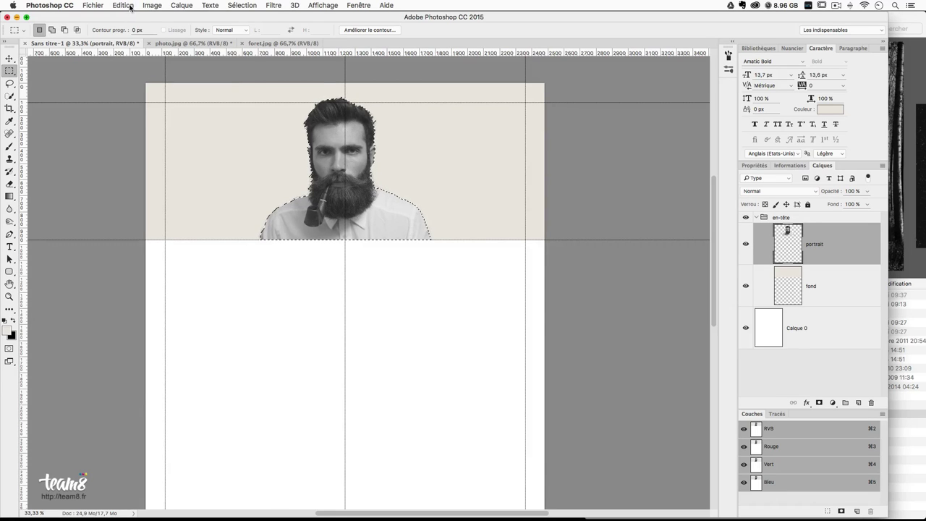
left_click(123, 6)
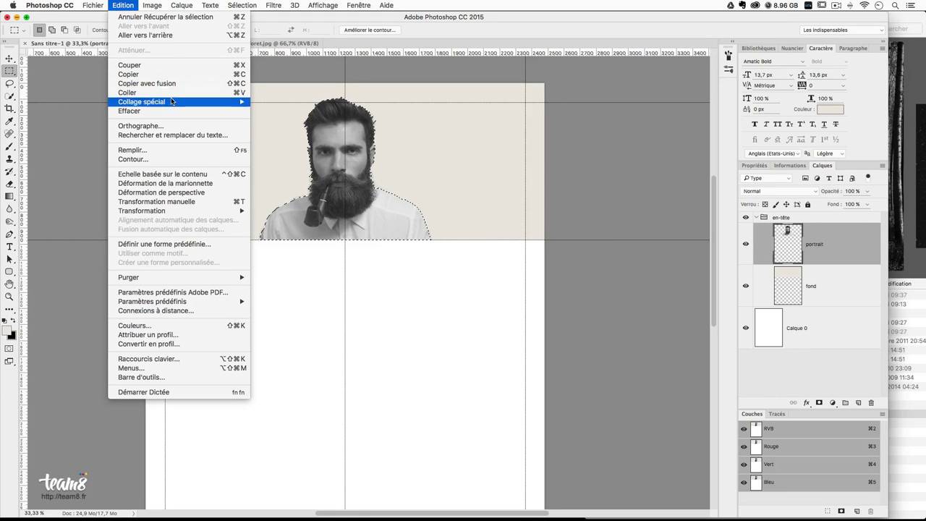
mouse_move(142, 102)
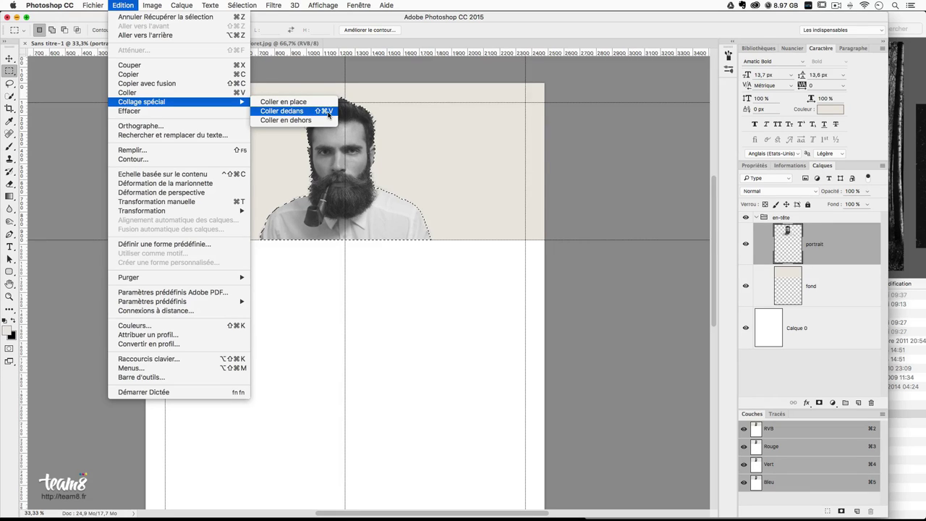
left_click(326, 112)
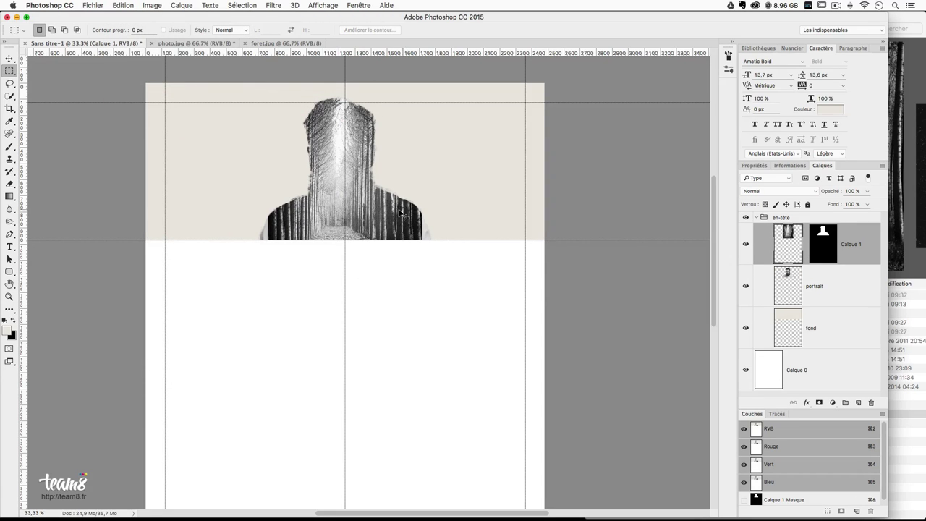
Scale the pasted forest up to about 111.6% and commit the transform.
key("super+t")
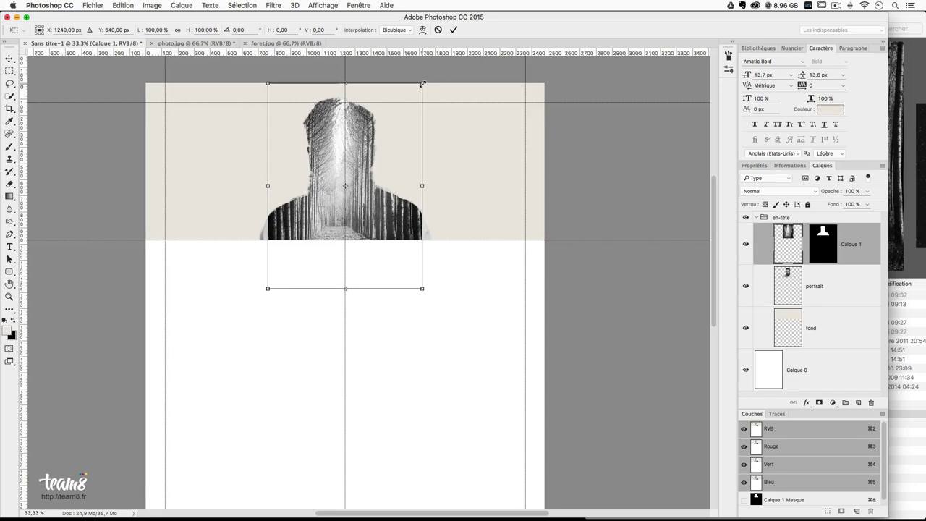
left_click_drag(423, 84, 434, 74)
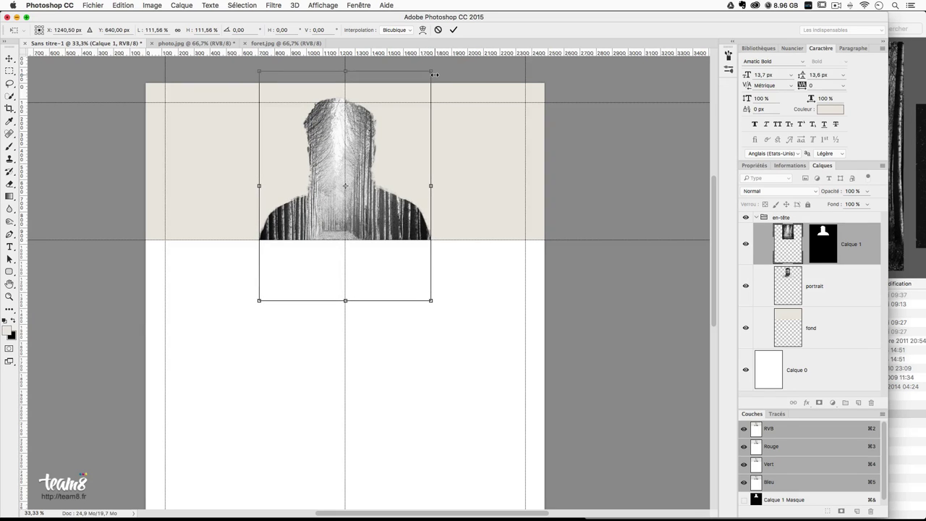
key("Return")
key("m")
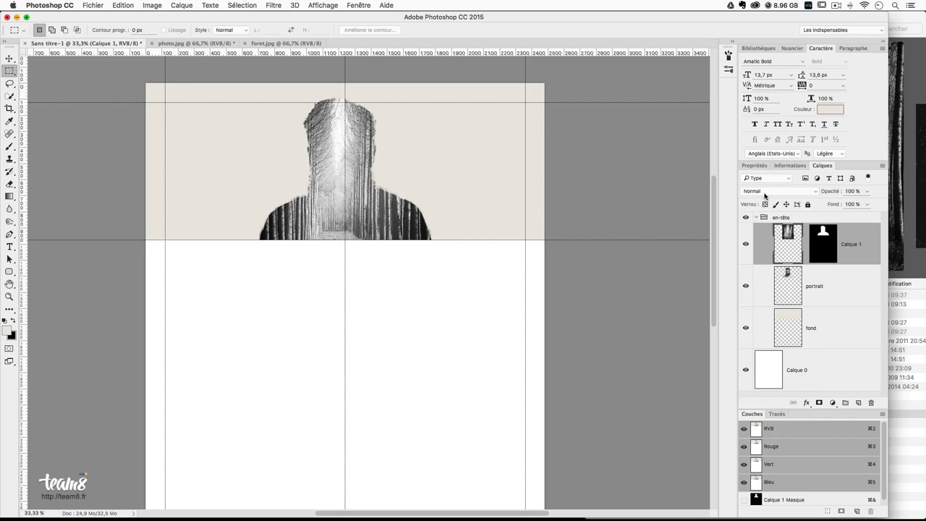
Set the forest layer to Produit at 75% opacity and the portrait layer to 75%.
left_click(765, 192)
left_click(756, 218)
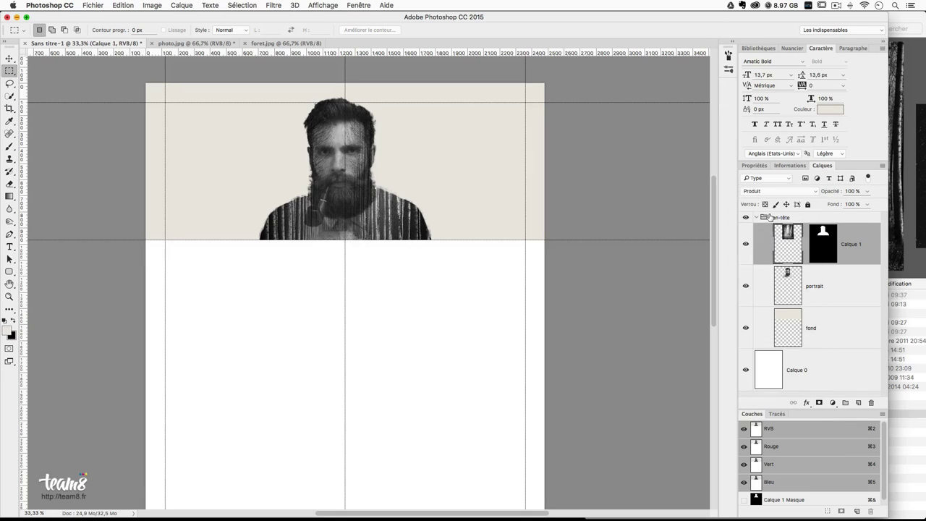
left_click(858, 191)
type("75")
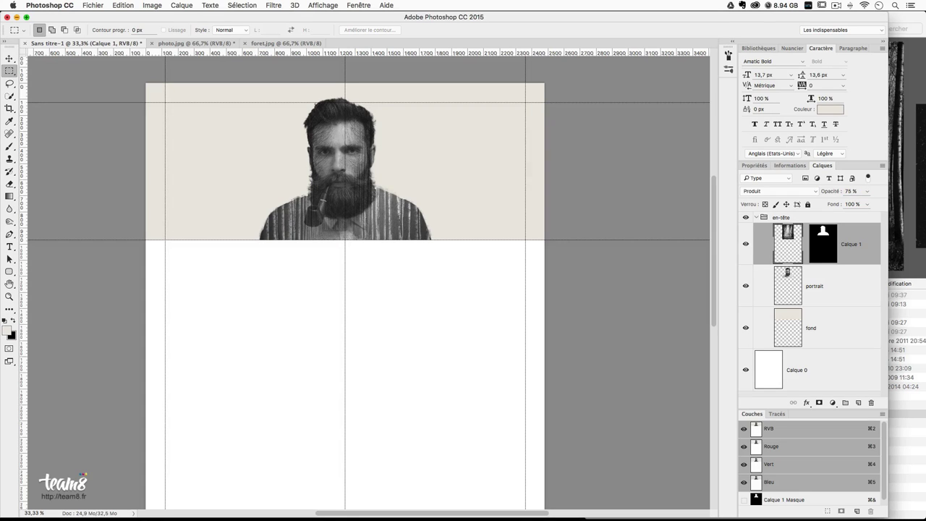
left_click(791, 289)
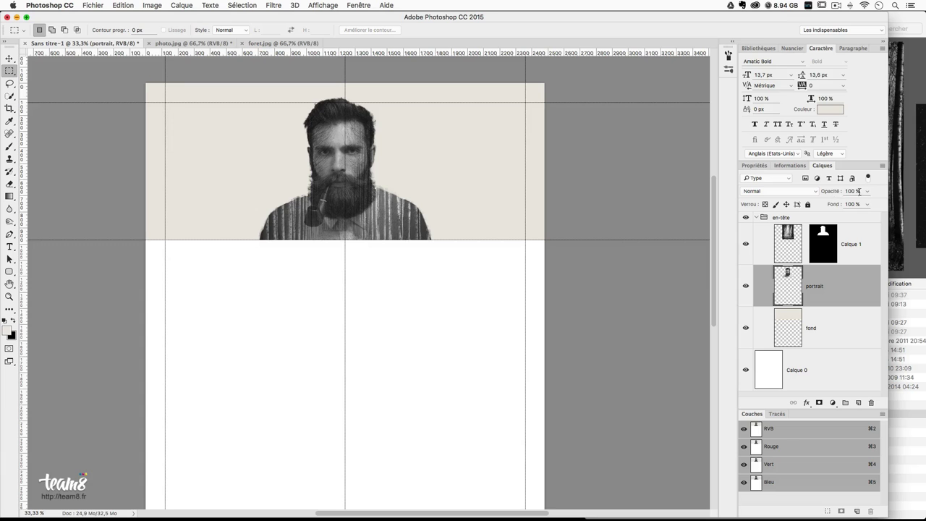
double_click(854, 191)
type("7")
type("5")
key("Return")
Rename the forest layer foret and target its layer mask.
key("super+plus")
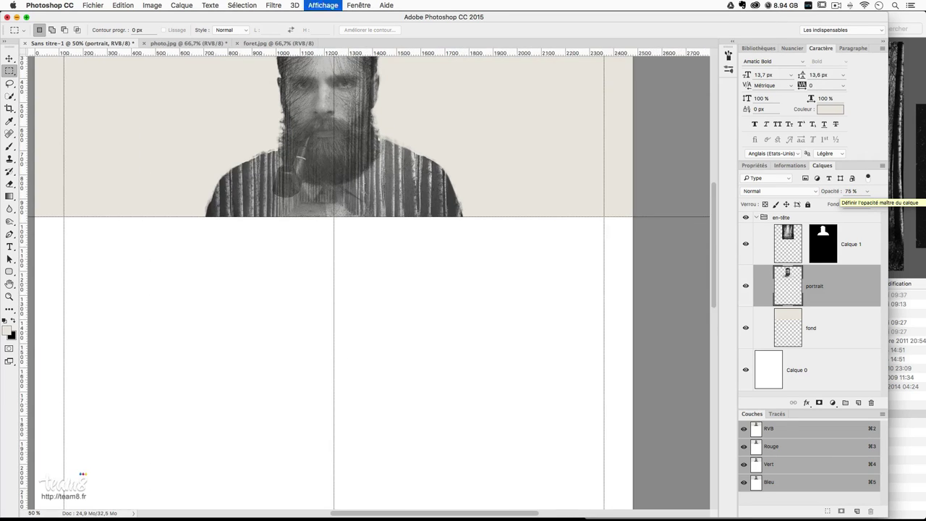
key("super+plus")
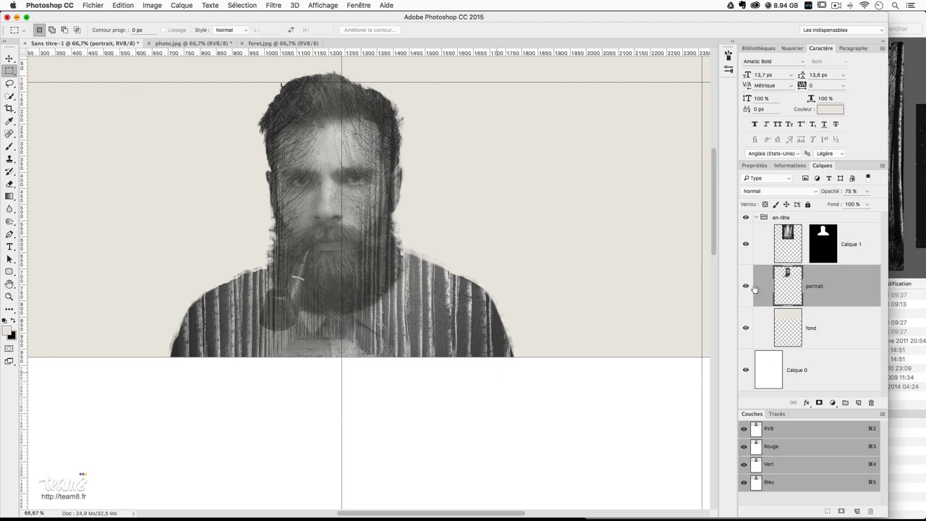
left_click(818, 240)
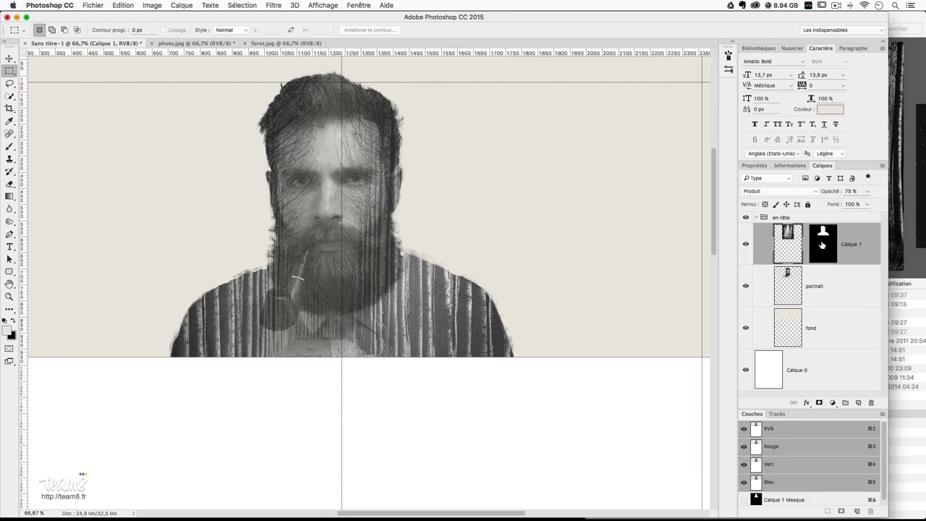
double_click(852, 244)
type("foret")
key("Return")
left_click(826, 240)
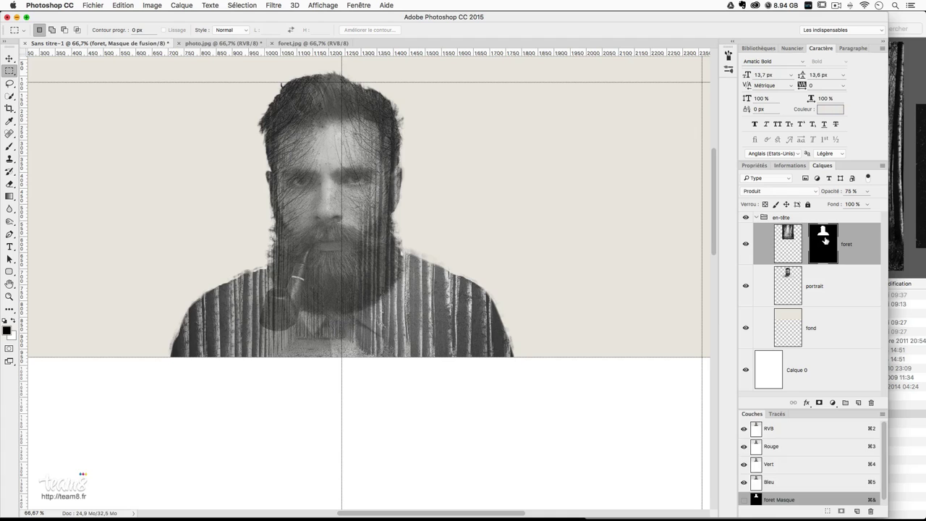
Set up the Brush tool at about 29% opacity with a smaller size.
left_click(10, 146)
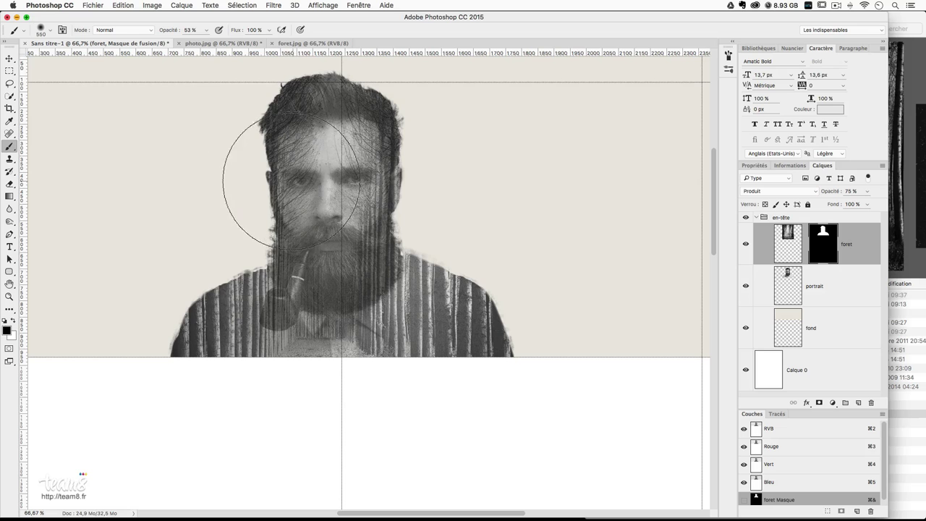
mouse_move(266, 181)
left_mouse_down()
mouse_move(216, 183)
mouse_move(215, 224)
mouse_move(203, 237)
left_mouse_up()
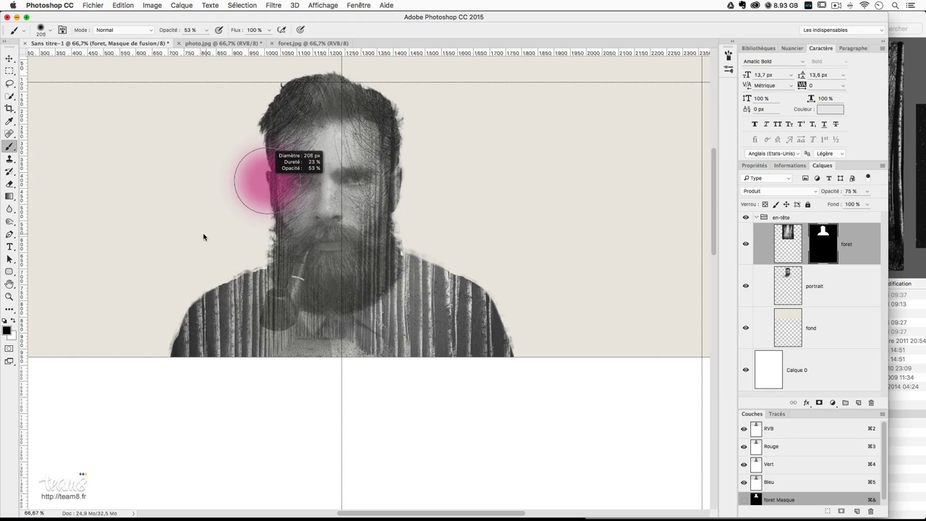
left_click(207, 30)
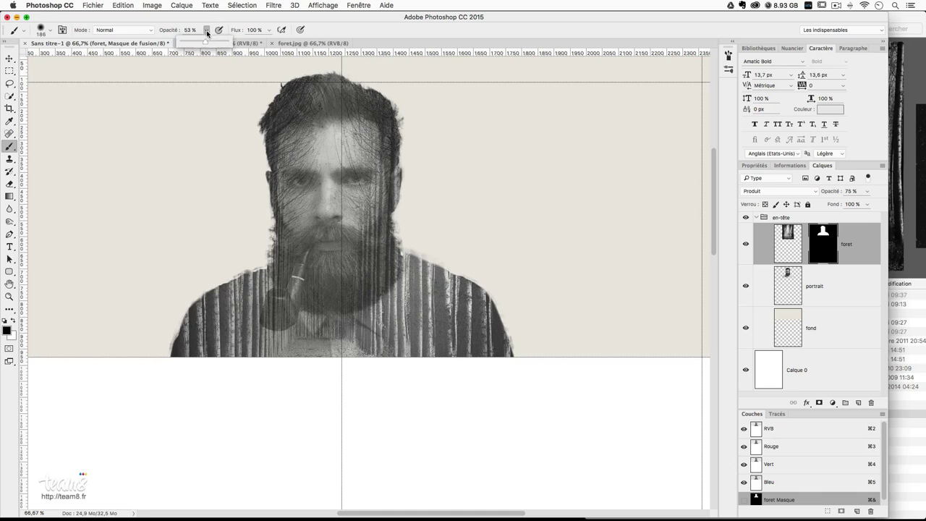
left_click_drag(207, 32, 199, 44)
mouse_move(311, 130)
left_mouse_down()
mouse_move(314, 159)
mouse_move(289, 208)
mouse_move(319, 147)
left_mouse_up()
Paint forest texture off the face, temples, hair top and pipe stem on the foret mask.
mouse_move(343, 144)
left_mouse_down()
mouse_move(384, 174)
mouse_move(362, 193)
mouse_move(354, 145)
mouse_move(376, 150)
mouse_move(361, 138)
left_mouse_up()
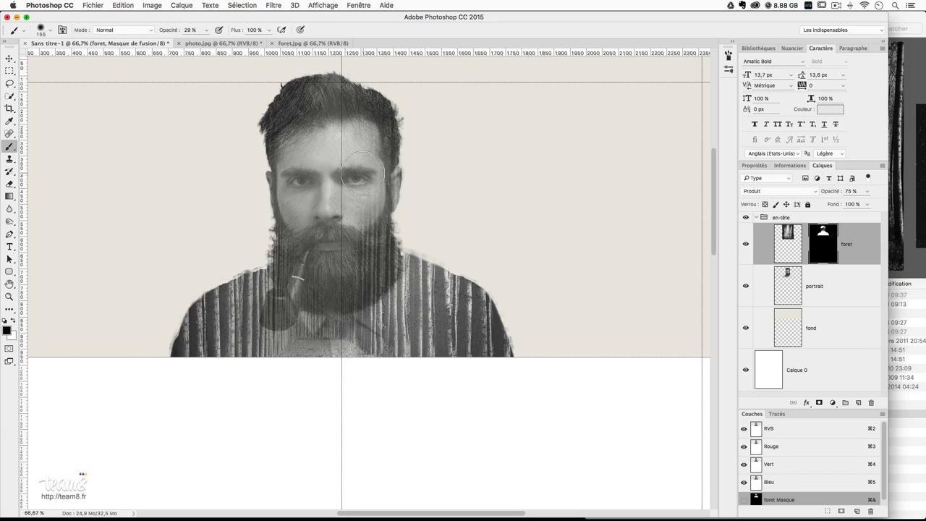
left_click_drag(370, 188, 354, 187)
left_click_drag(292, 149, 275, 108)
left_click_drag(319, 87, 362, 72)
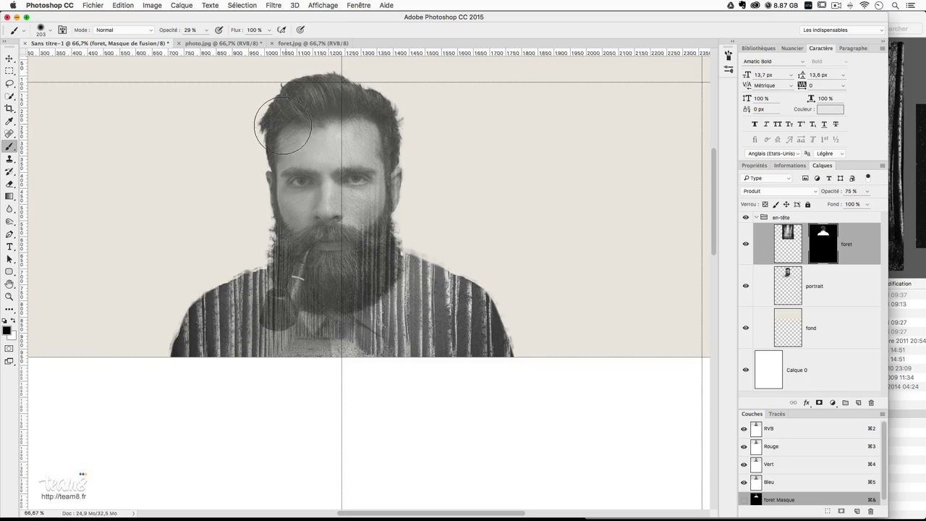
left_click_drag(273, 139, 237, 138)
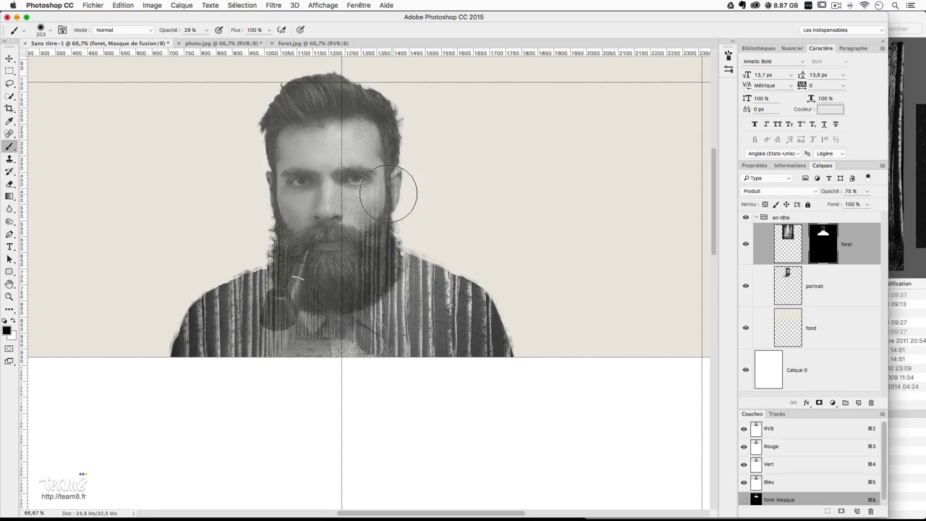
left_click_drag(376, 171, 392, 180)
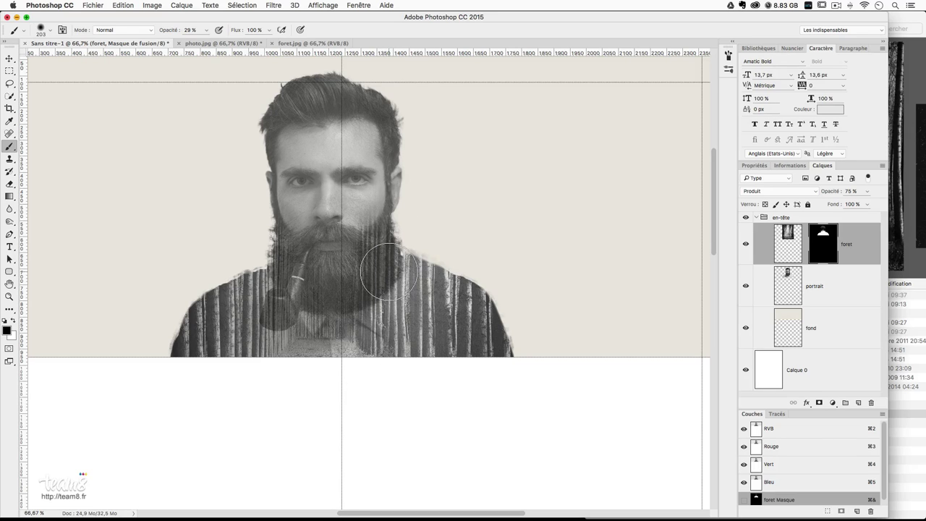
left_click_drag(394, 272, 381, 271)
left_click_drag(290, 309, 278, 309)
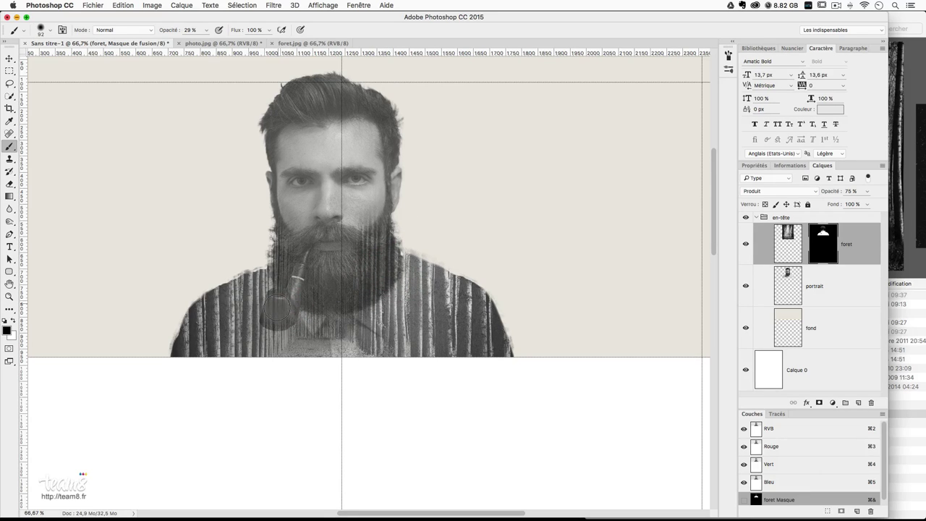
left_click_drag(271, 314, 278, 311)
left_click_drag(278, 311, 264, 319)
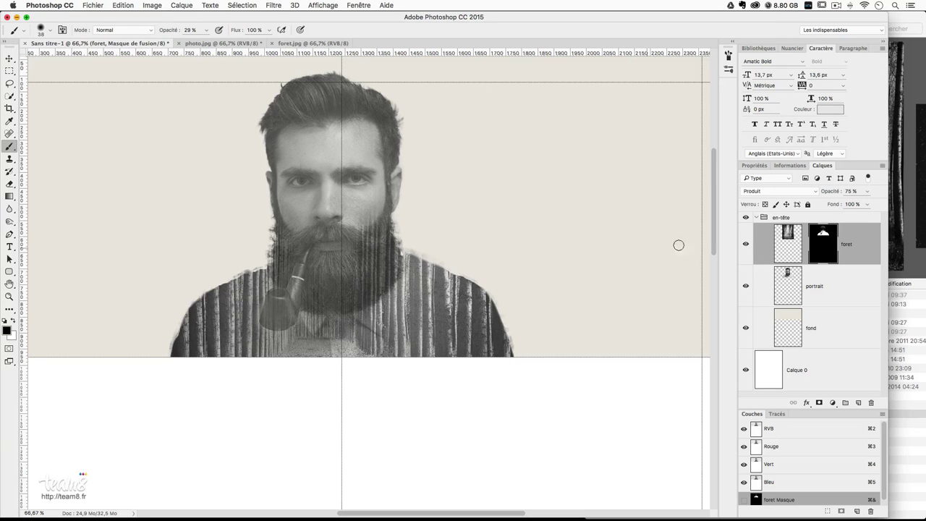
Raise the portrait layer's opacity to 100%.
left_click(789, 282)
left_click(867, 191)
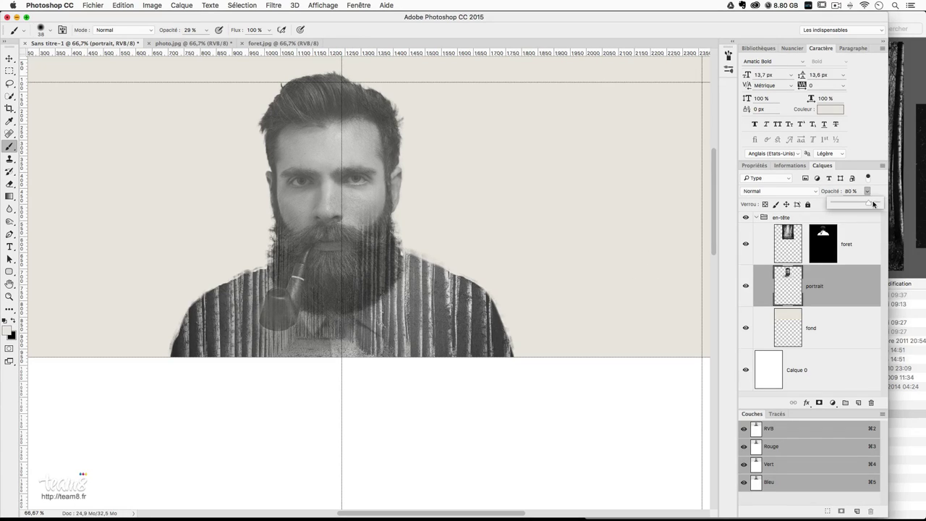
left_click_drag(873, 204, 879, 203)
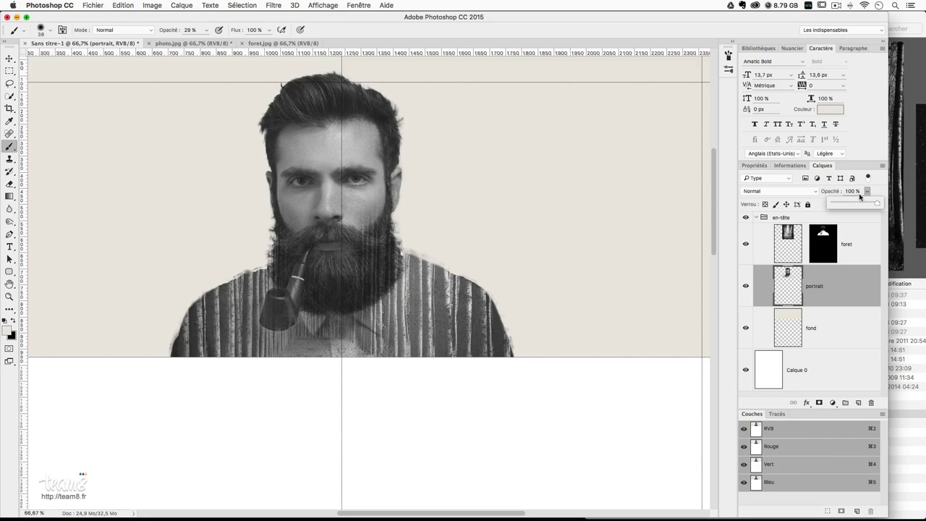
Set the portrait to 90% opacity and mask forest texture off the pipe bowl.
left_click(852, 191)
type("90")
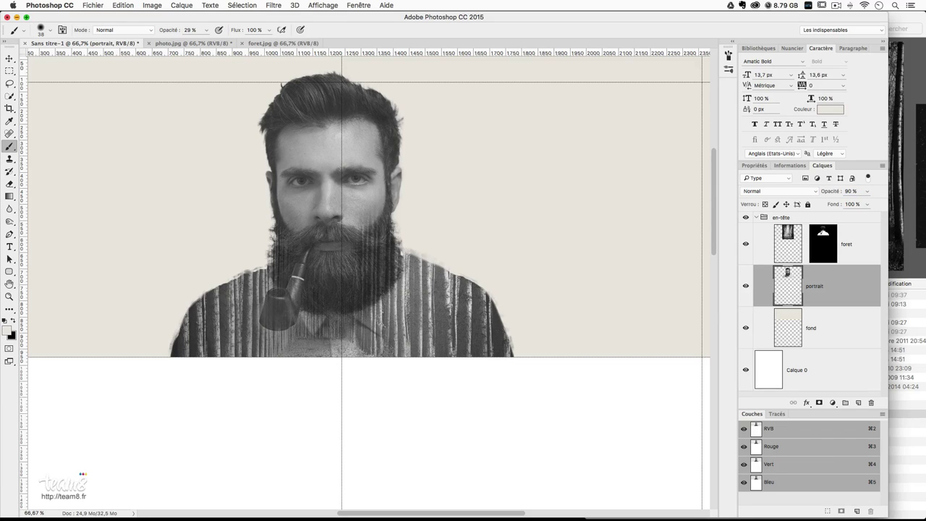
left_click(825, 240)
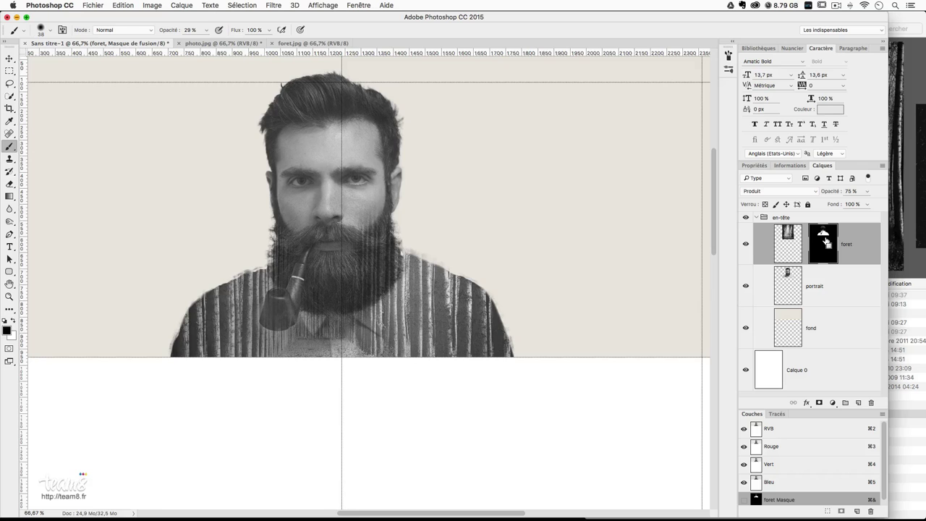
key("super+plus")
key("super+plus")
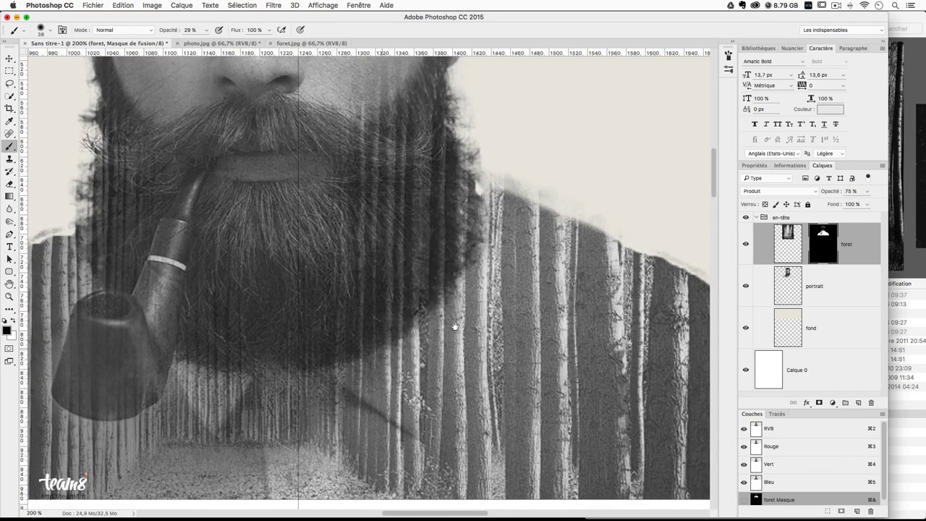
left_click_drag(231, 347, 329, 322)
key("bracketleft")
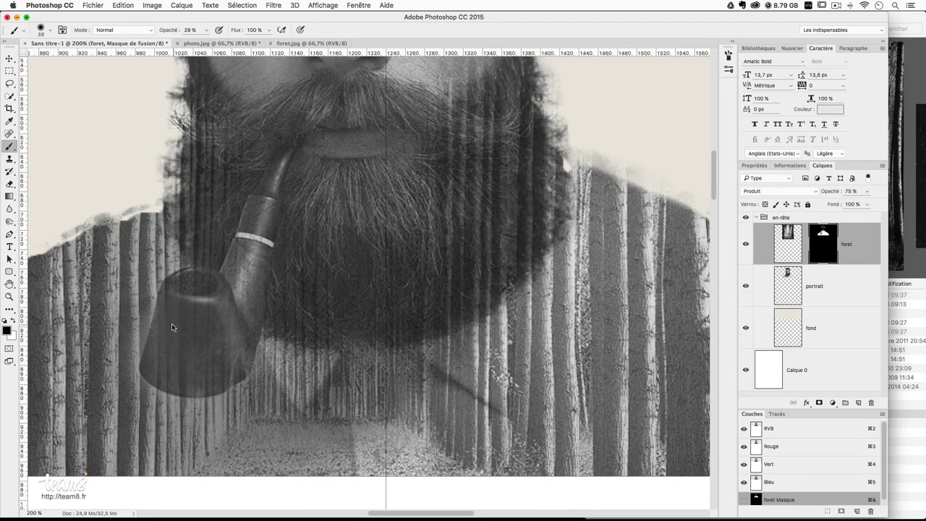
left_click_drag(217, 304, 157, 349)
Touch up the foret mask around the pipe bowl, alternating black and white.
key("x")
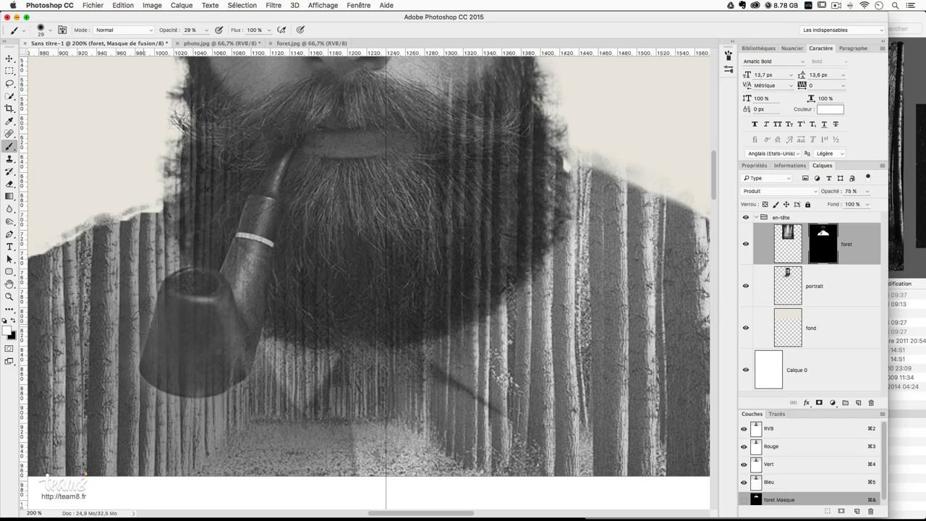
left_click_drag(142, 322, 134, 330)
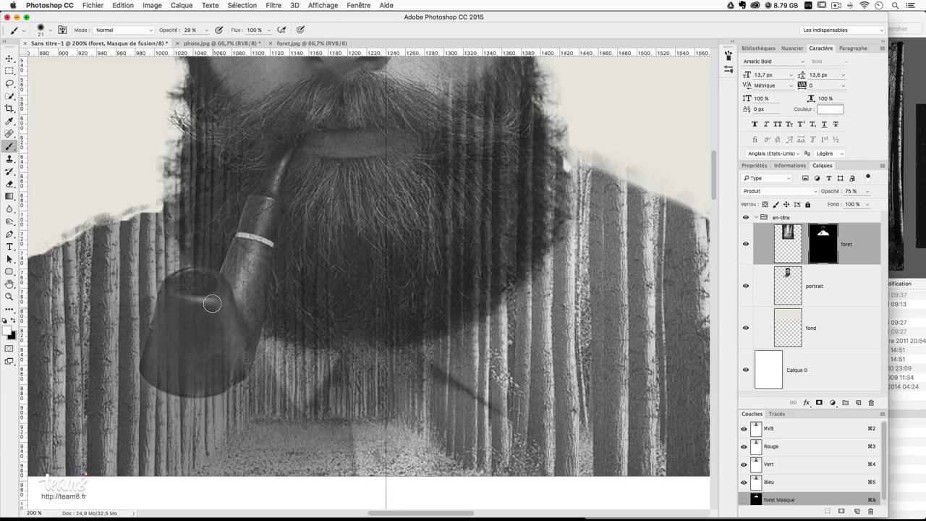
key("x")
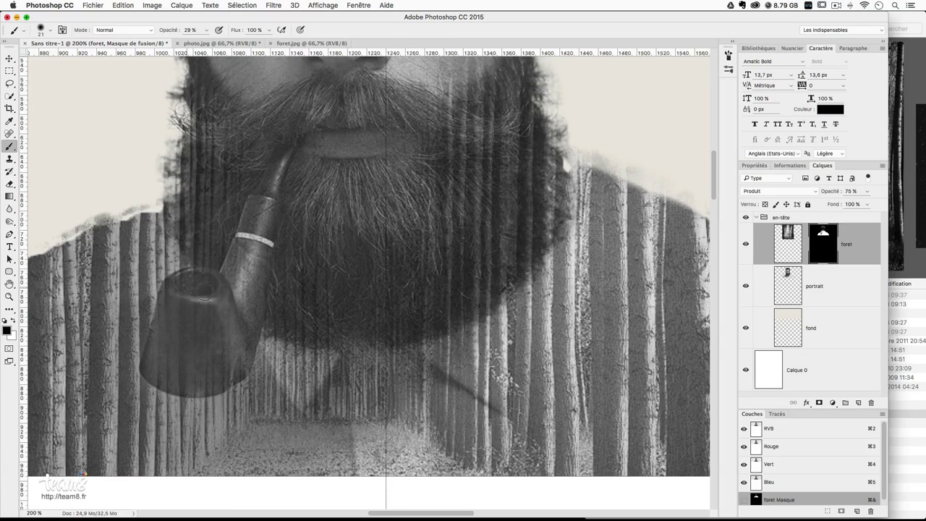
key("x")
key("x")
key("x")
key("x")
key("x")
key("x")
key("x")
key("x")
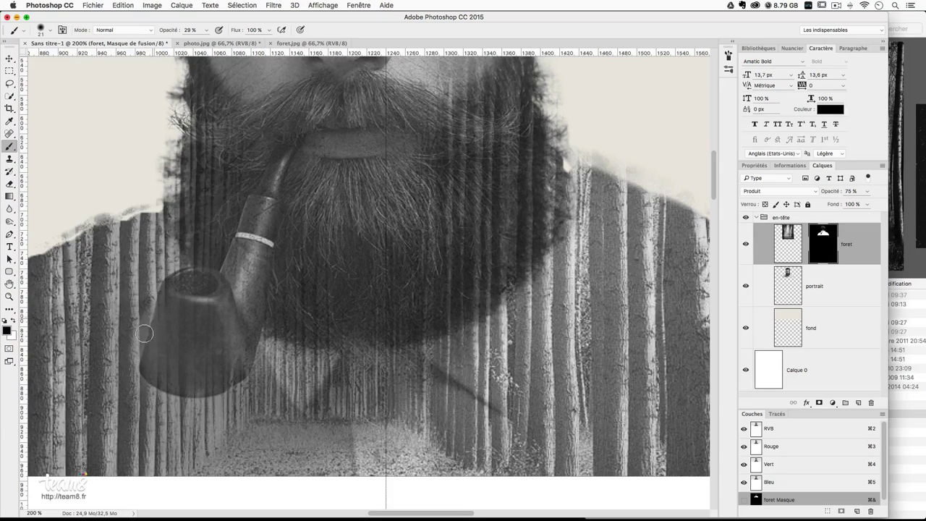
key("x")
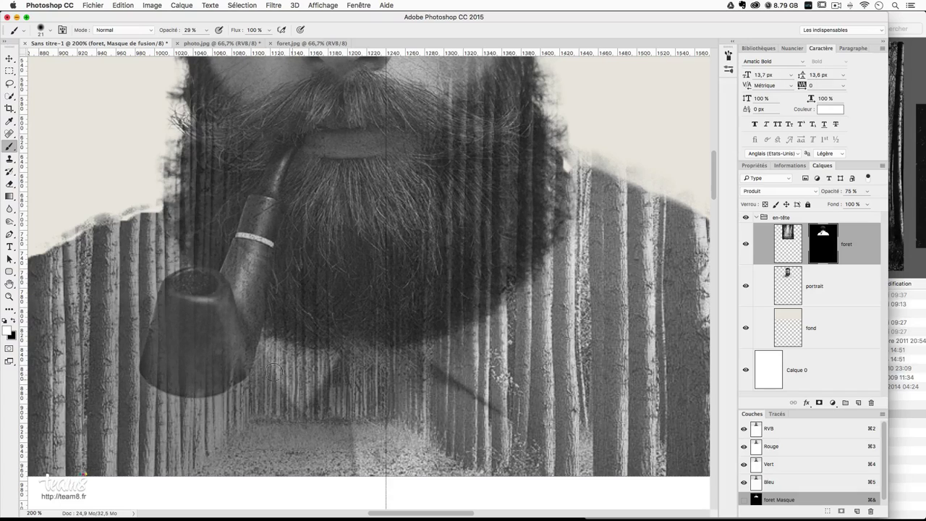
key("x")
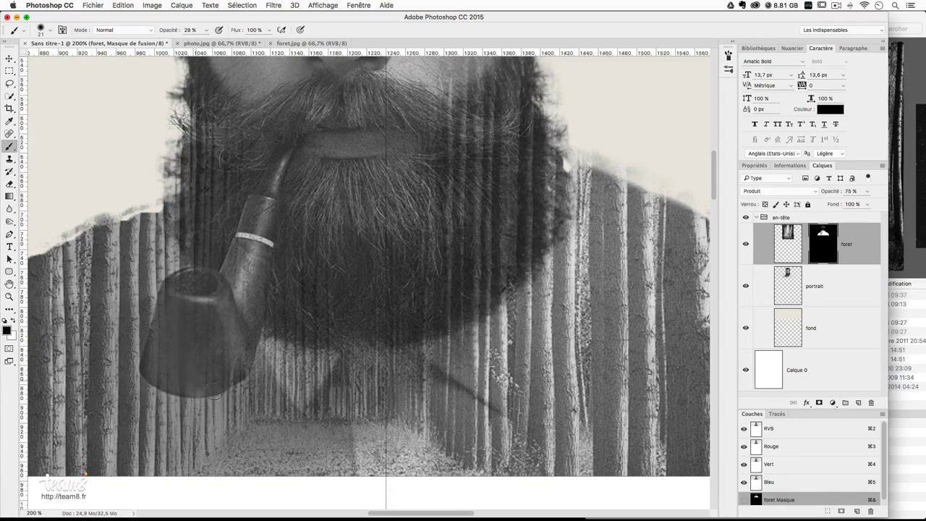
Lower the foret layer's opacity to about 70% and check the whole header.
key("super+minus")
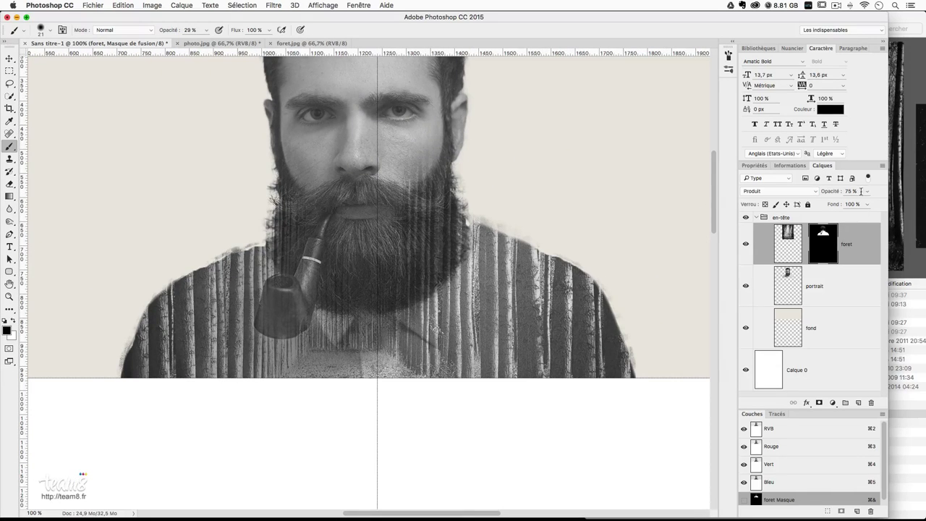
left_click(866, 191)
left_click_drag(863, 203, 822, 193)
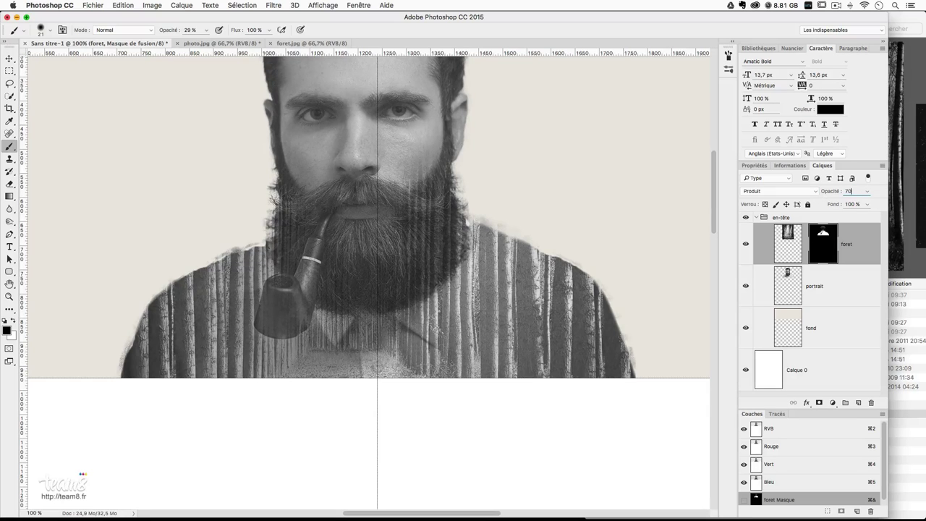
key("super+y")
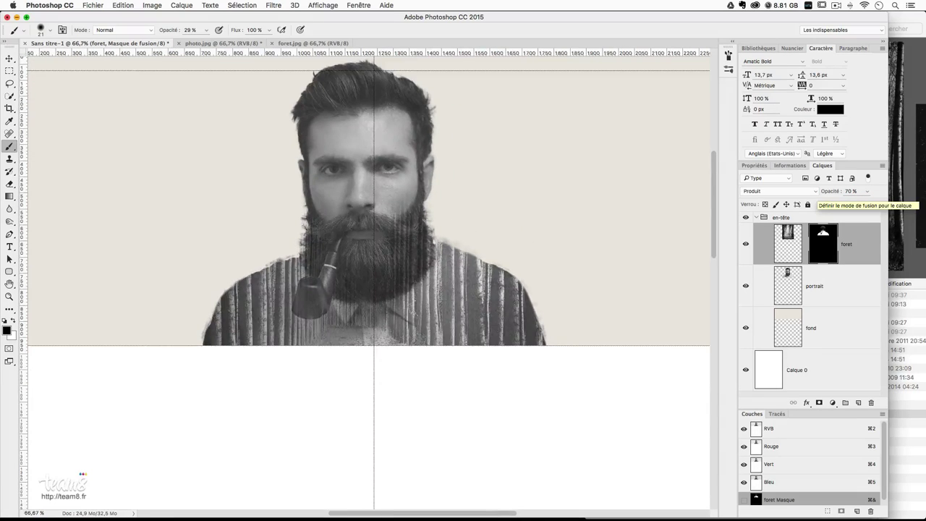
key("super+y")
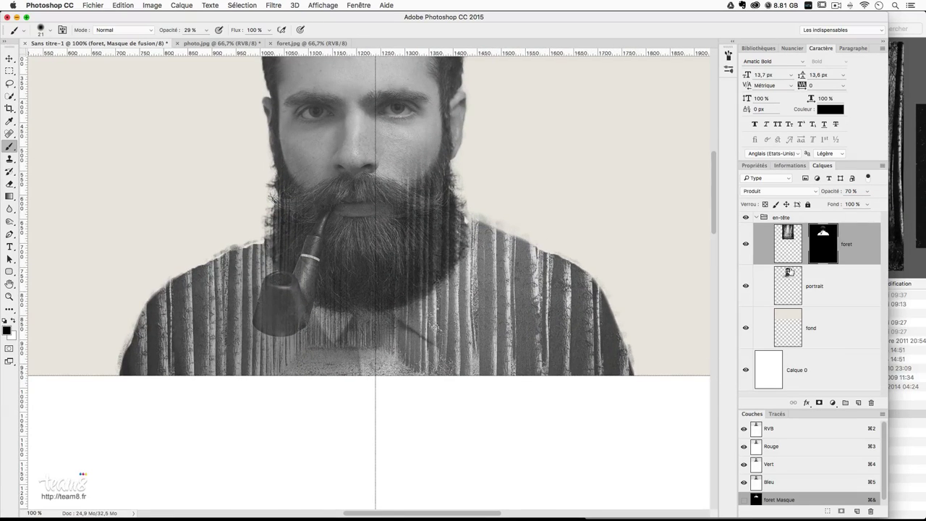
left_click(790, 275)
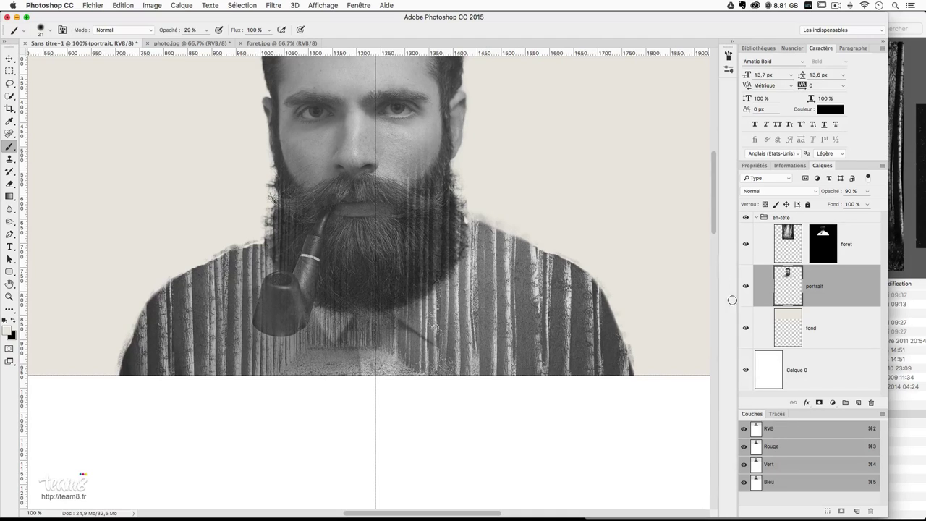
Add a blank mask to the portrait layer, set a 33 px brush, and zoom to 200% on the right shoulder.
left_click(819, 403)
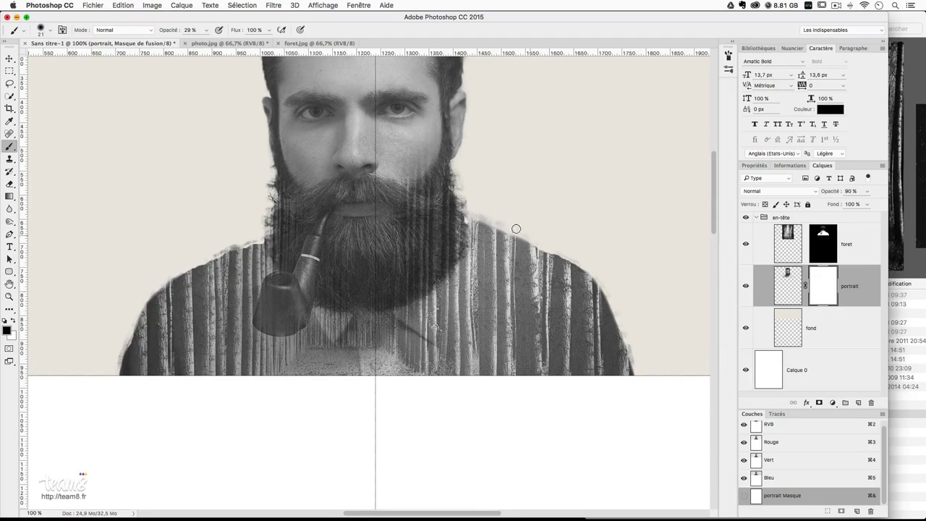
left_click_drag(515, 223, 512, 382)
left_click_drag(506, 178, 510, 229)
key("super+plus")
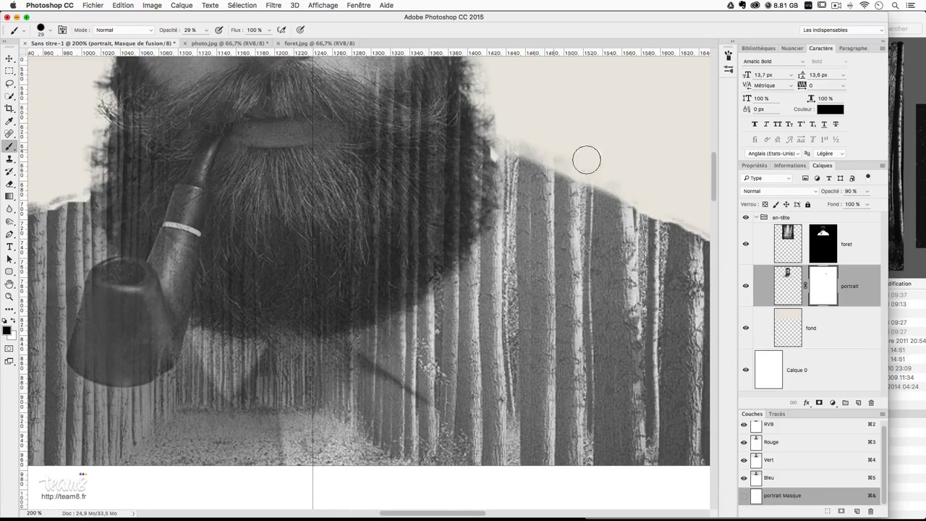
left_click_drag(649, 176, 556, 165)
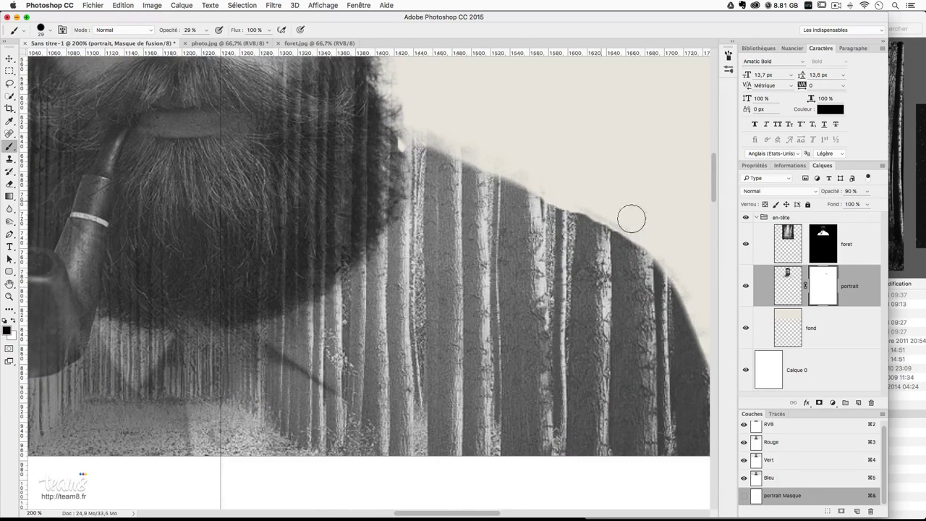
Switch between the forest and portrait masks and reframe the view at 200% on the beard and pipe.
left_click(824, 251)
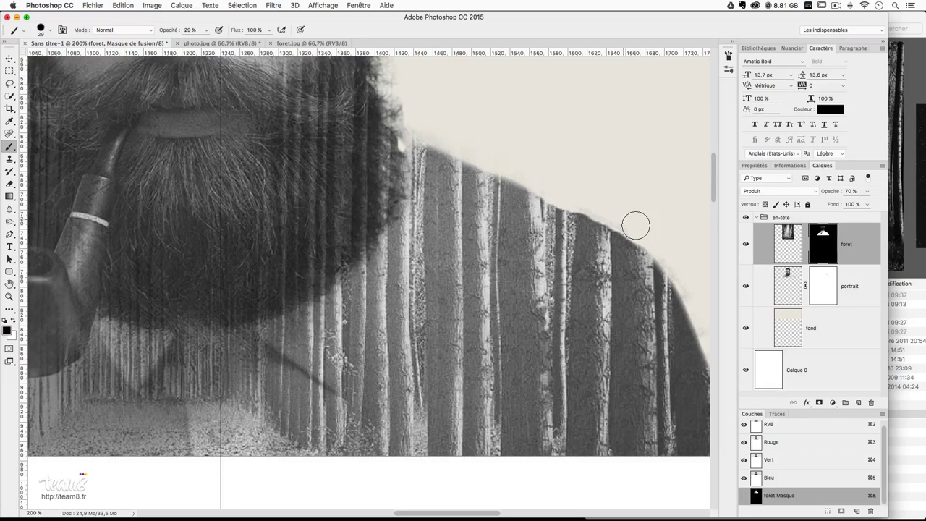
key("super+minus")
key("super+minus")
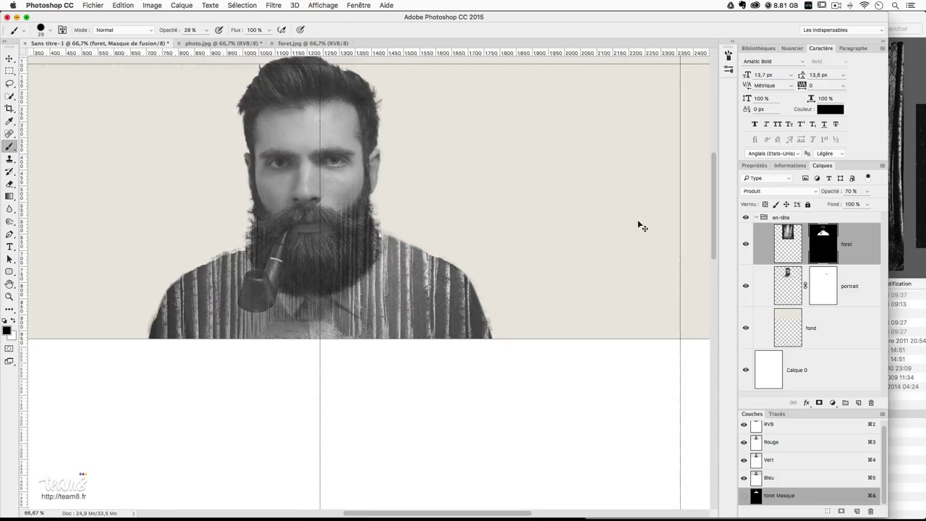
left_click_drag(449, 210, 465, 211)
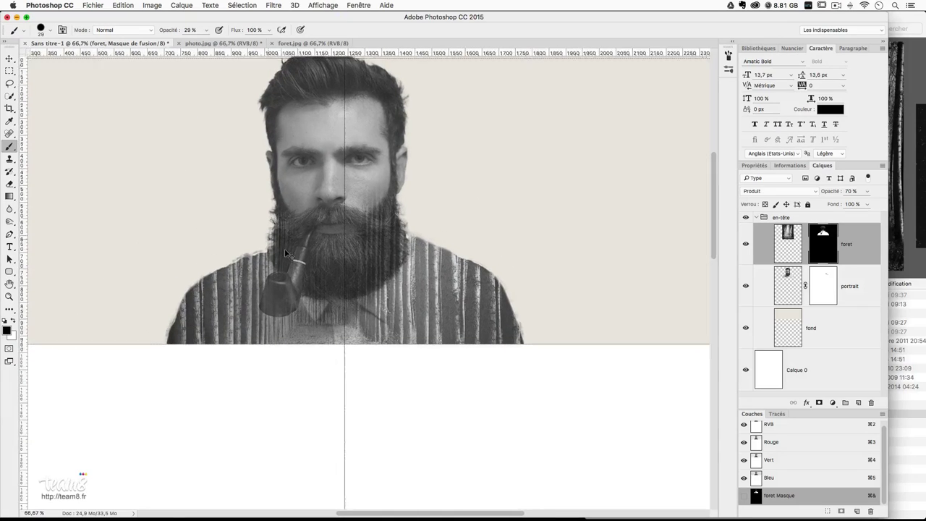
key("super+plus")
key("super+plus")
left_click(815, 282)
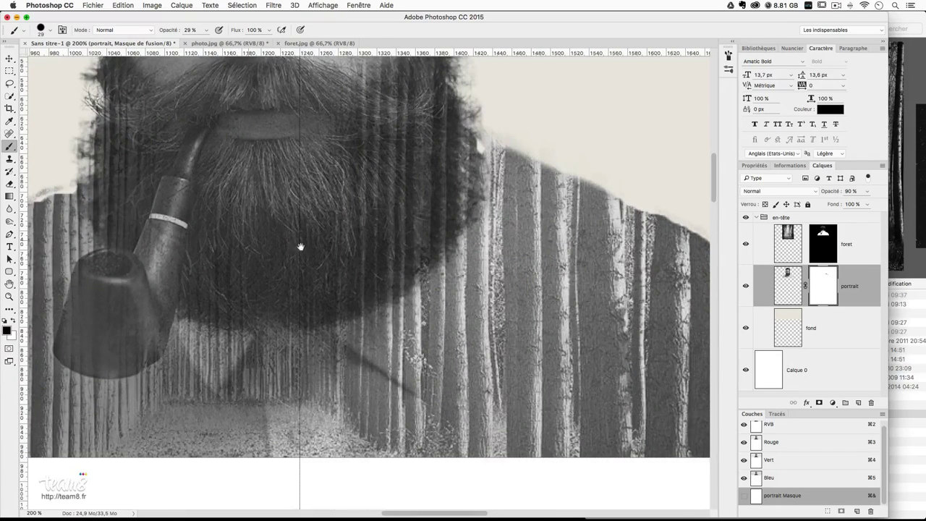
Shrink the brush to 11 px and soften the forest mask edge along the left shoulder.
left_click_drag(302, 246, 477, 277)
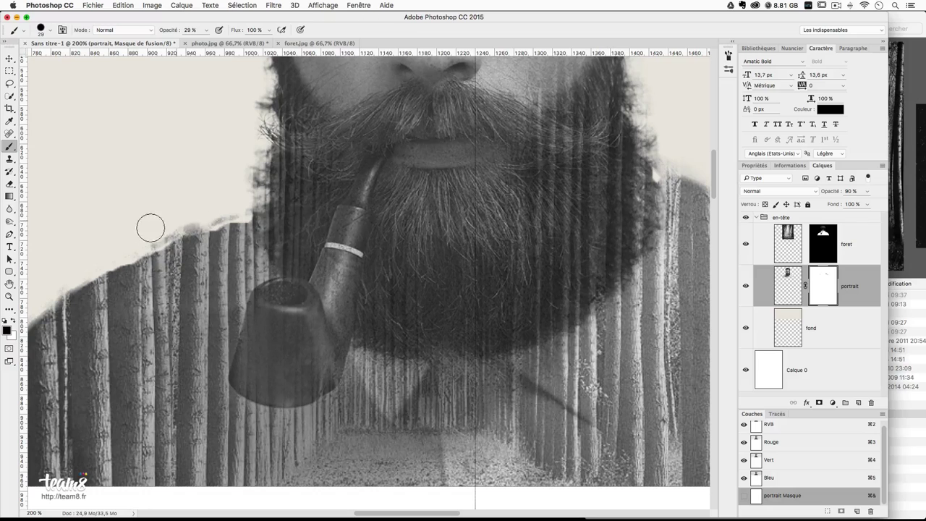
left_click_drag(198, 211, 159, 237)
left_click_drag(235, 215, 343, 194)
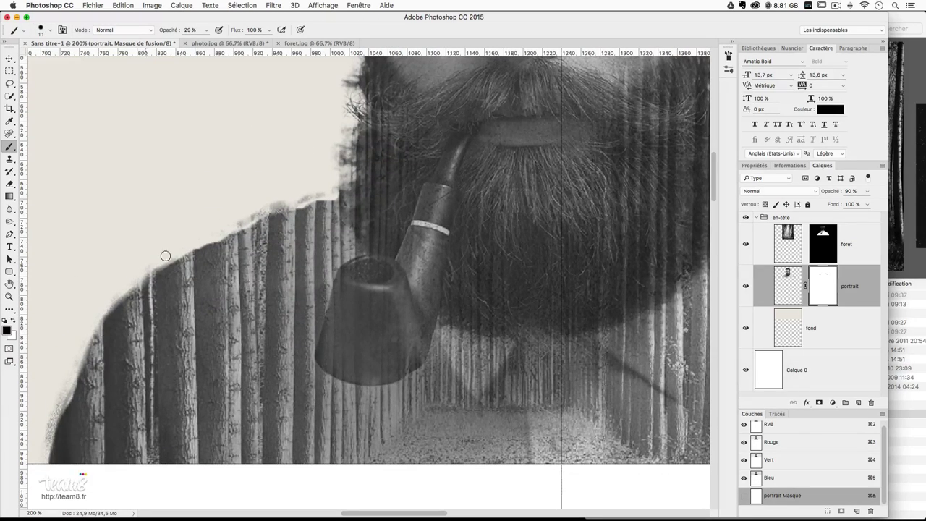
left_click(825, 246)
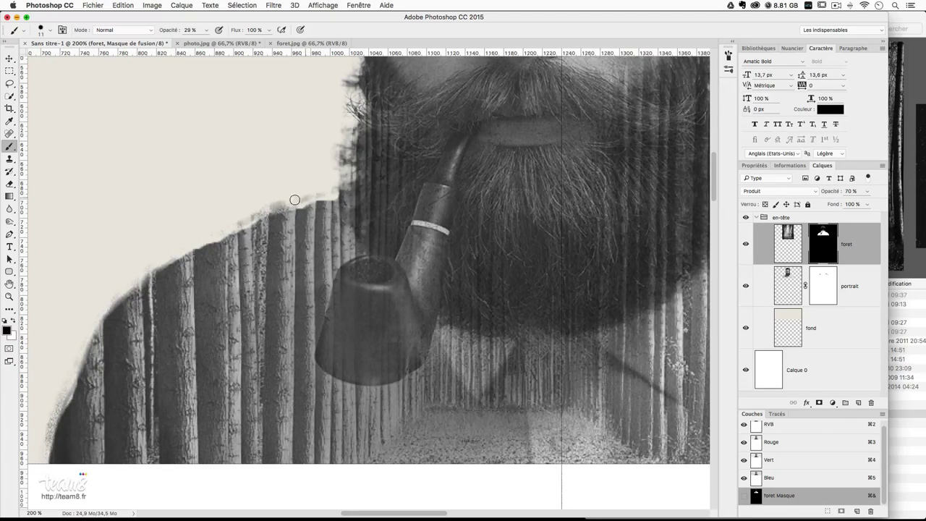
left_click_drag(294, 200, 247, 208)
At 67% brush opacity, retouch the forest edge along the tree tops and shoulder.
left_click(207, 30)
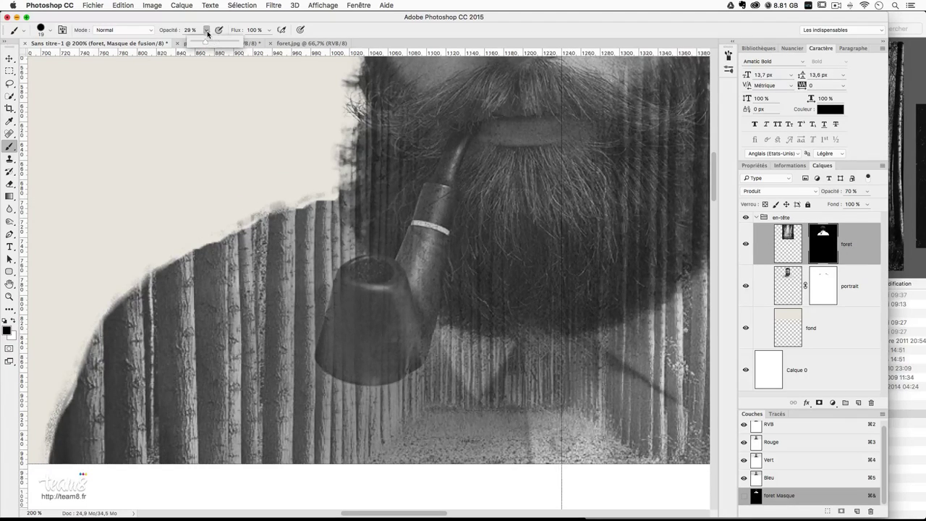
left_click(218, 233)
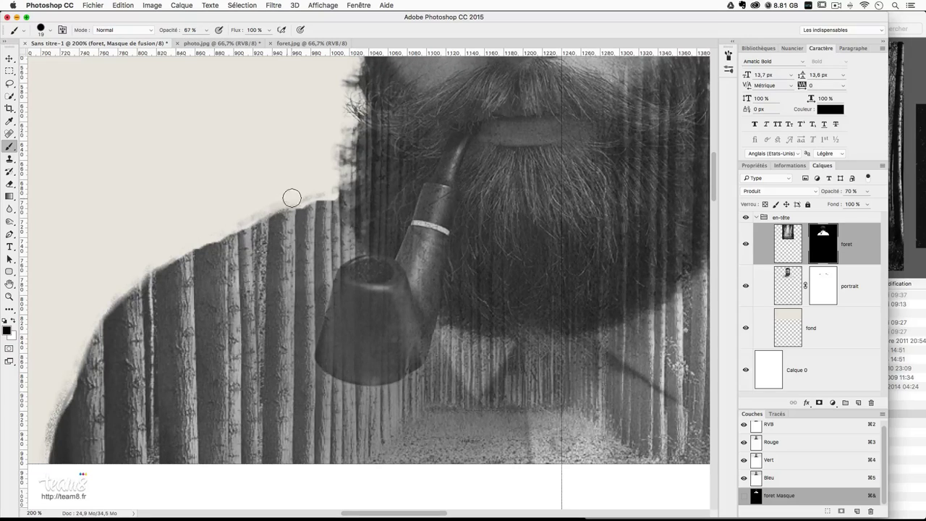
left_click_drag(292, 198, 283, 196)
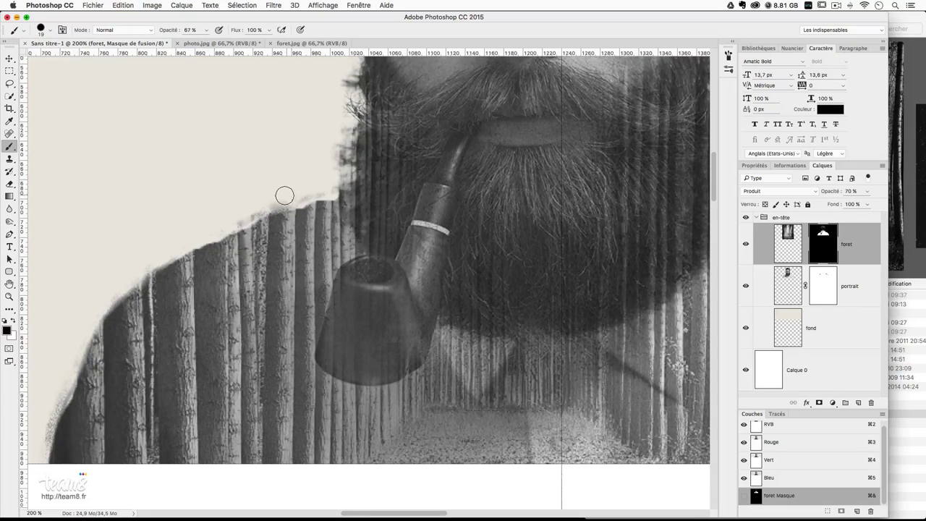
left_click(248, 212)
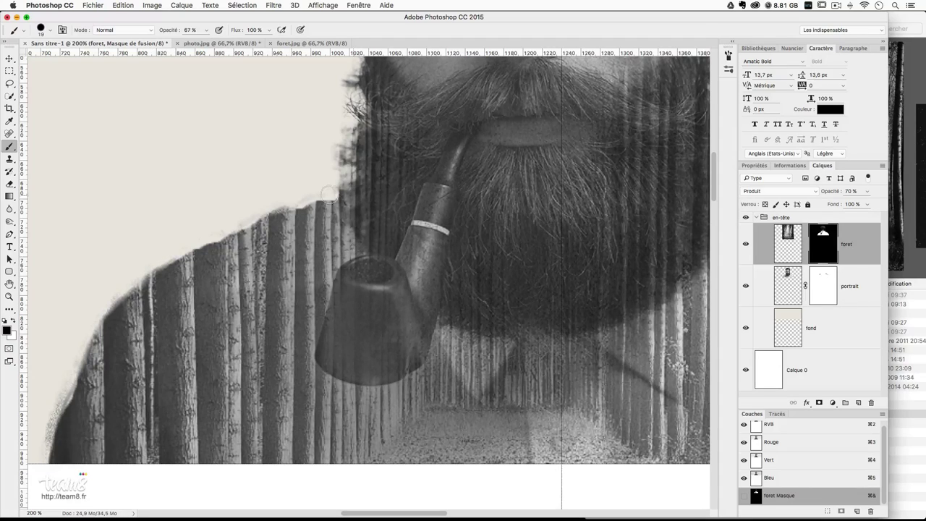
left_click(818, 278)
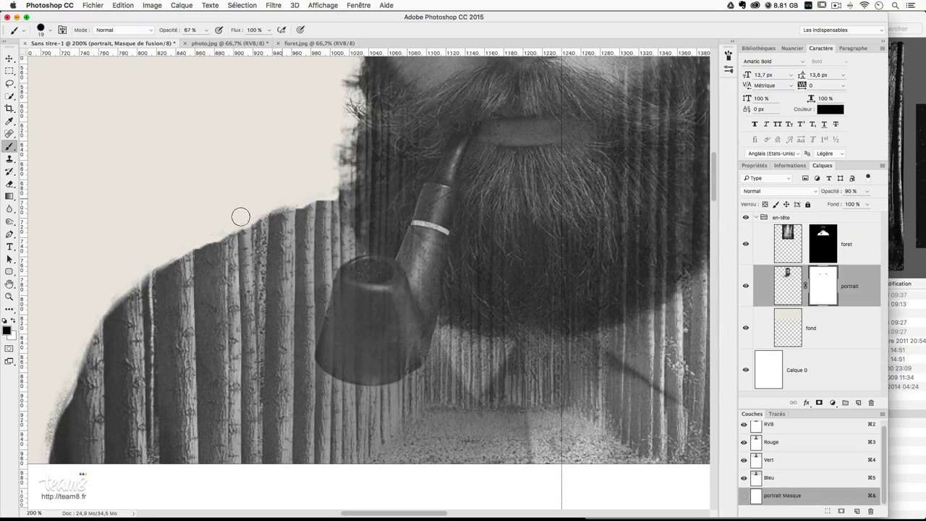
key("super+minus")
key("super+minus")
key("super+minus")
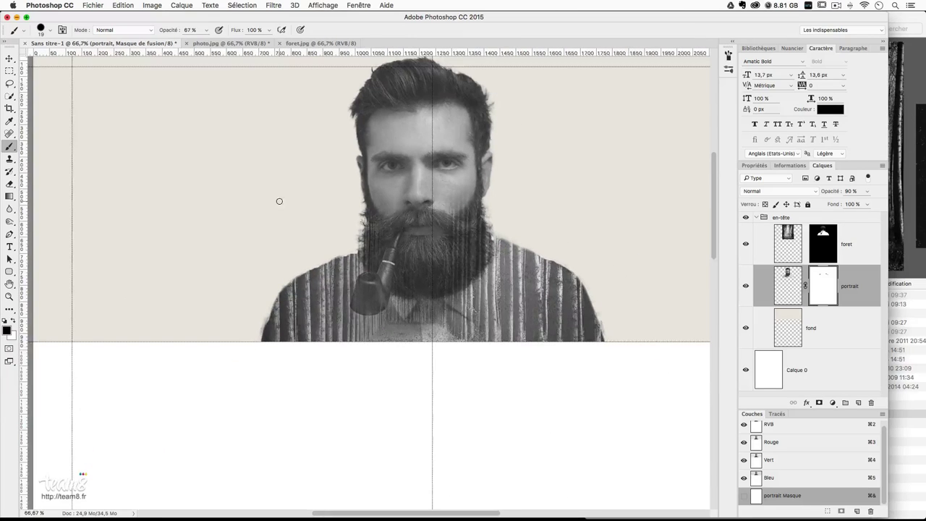
On the foret mask, set a 177 px brush at 26% opacity; paint white over the beard, then undo it.
left_click_drag(600, 146, 559, 232)
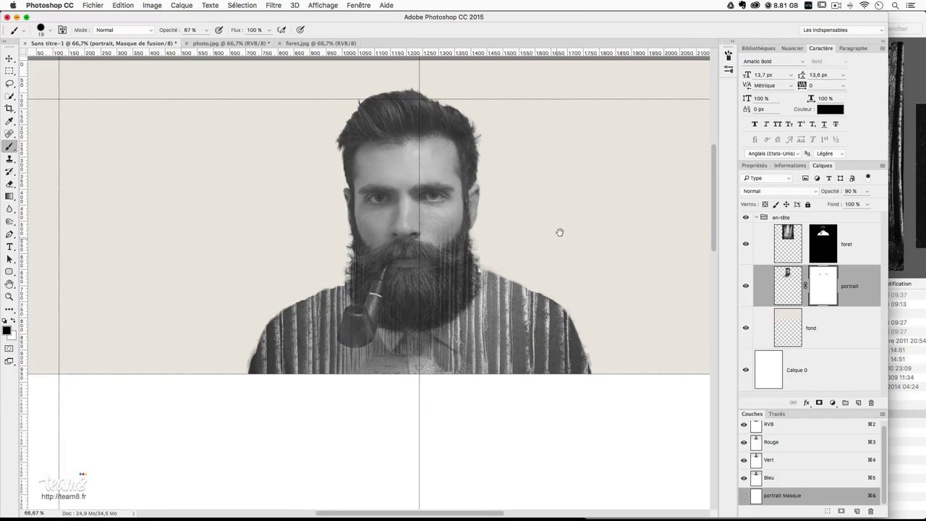
left_click(823, 242)
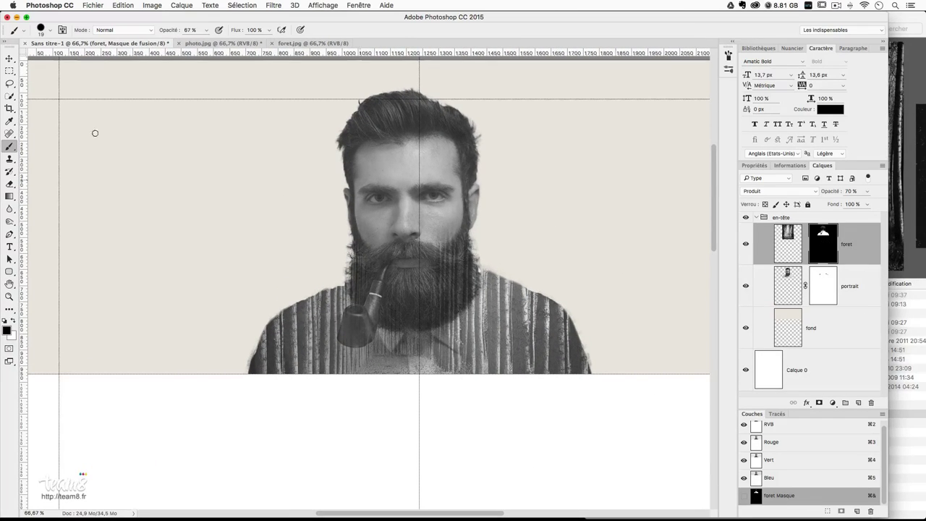
left_click_drag(391, 229, 379, 204)
left_click(206, 30)
left_click(187, 46)
key("x")
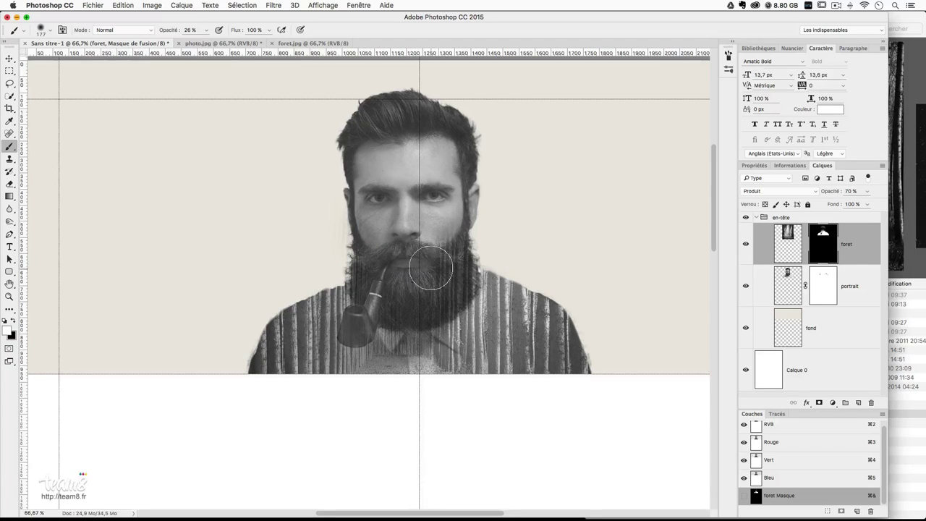
mouse_move(431, 268)
left_mouse_down()
mouse_move(475, 176)
mouse_move(492, 264)
left_mouse_up()
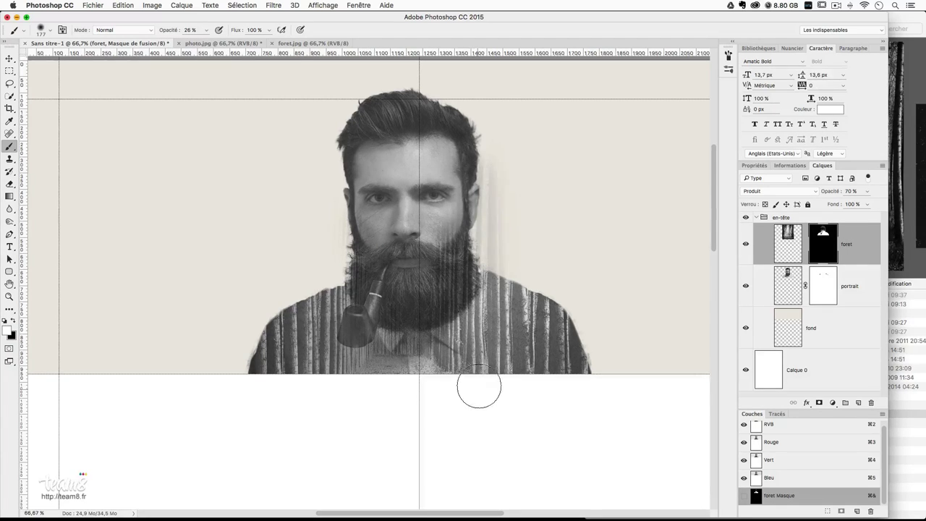
key("ctrl+z")
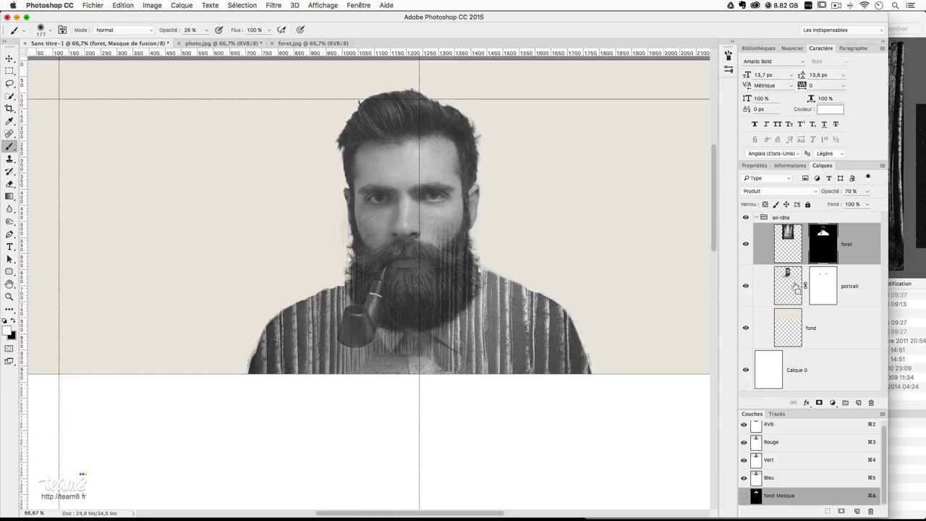
Within the portrait outline selection, paint black with a 121 px brush to fade forest off the eyes.
left_click(788, 285, "ctrl")
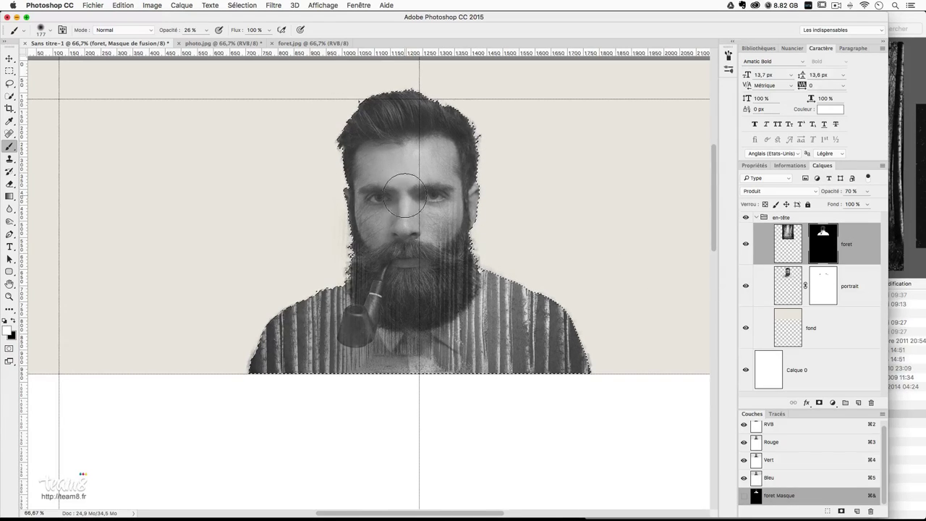
key("x")
left_click(387, 160, "ctrl+alt")
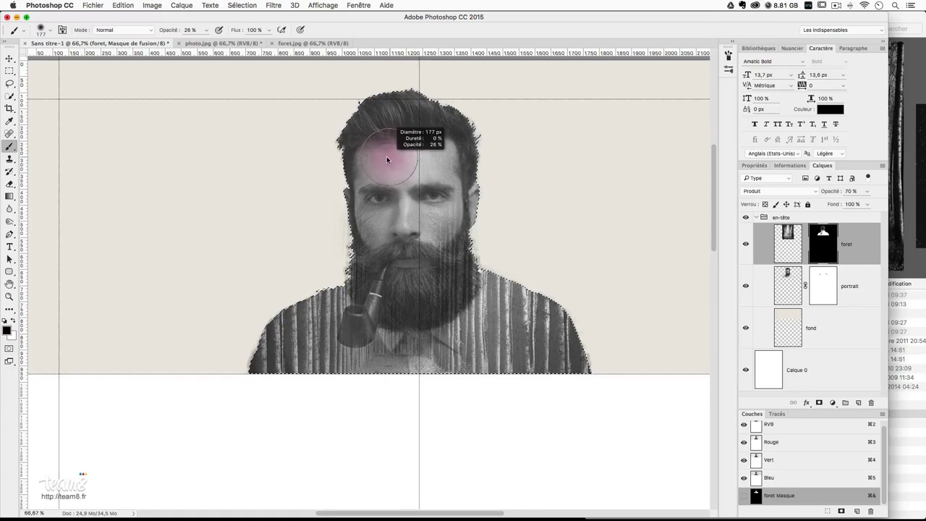
left_click_drag(387, 160, 366, 161)
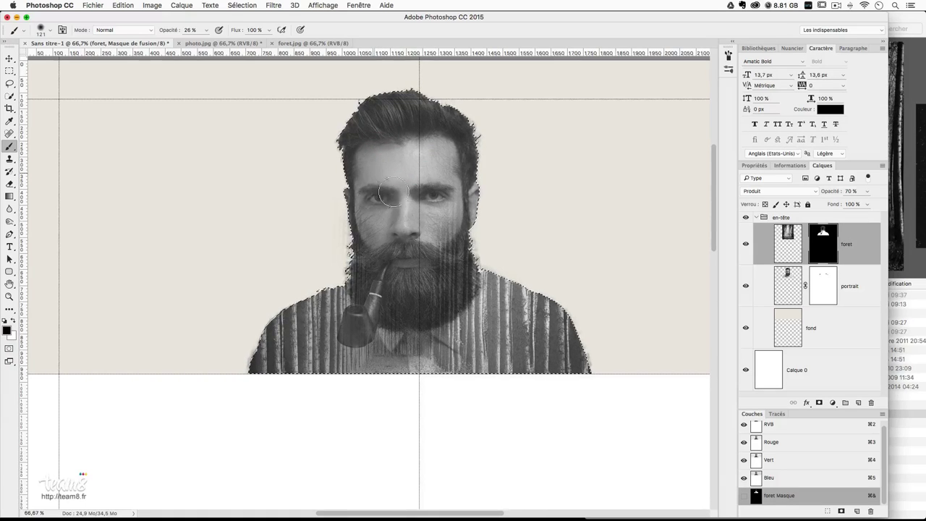
left_click_drag(424, 185, 440, 221)
key("super+d")
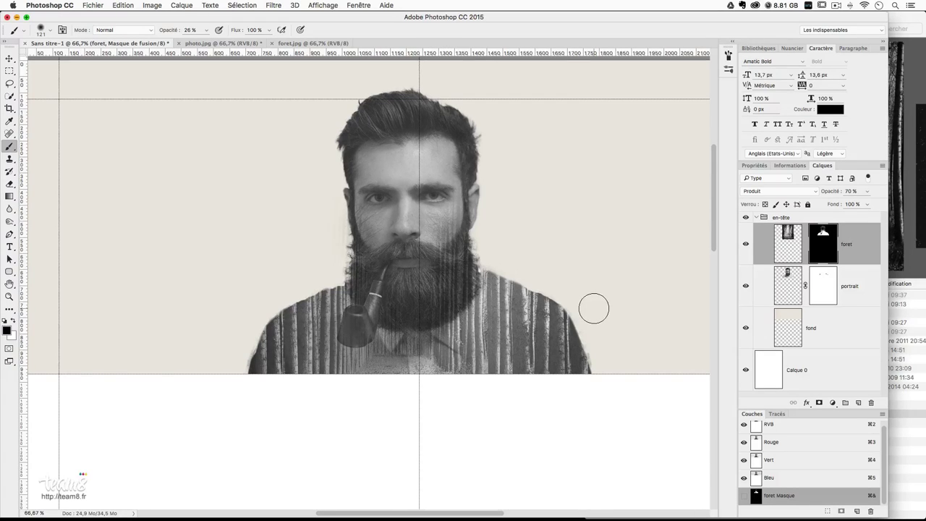
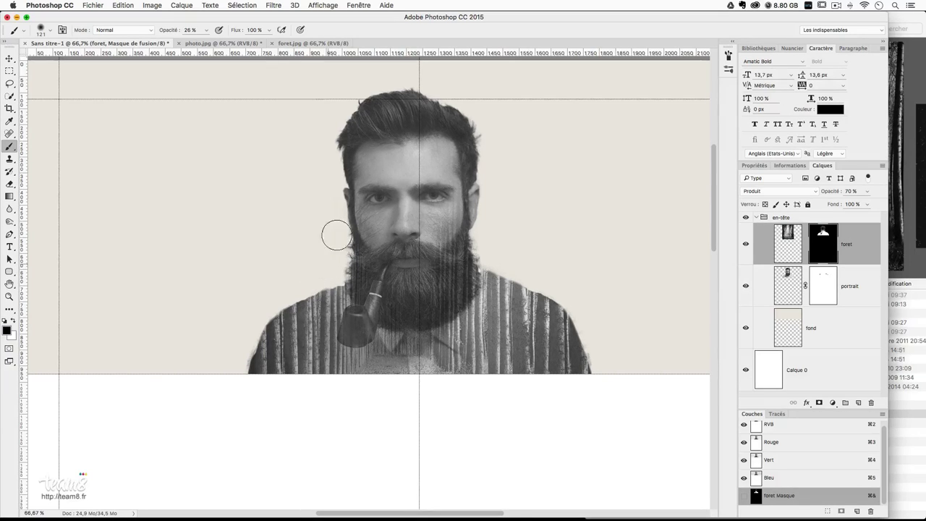
Open ciel.jpg from the project's images folder in Photoshop, accepting the colour-profile dialog.
key("super+minus")
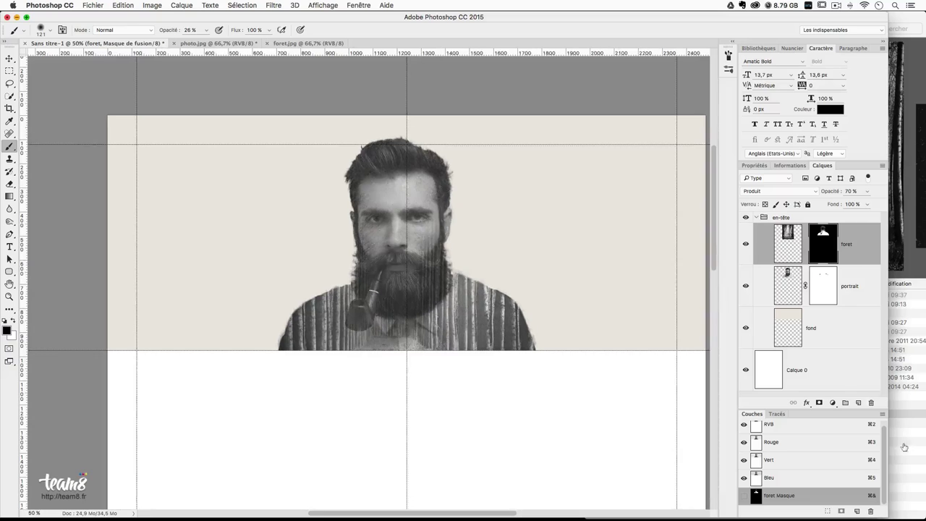
left_click(904, 447)
left_click(752, 425)
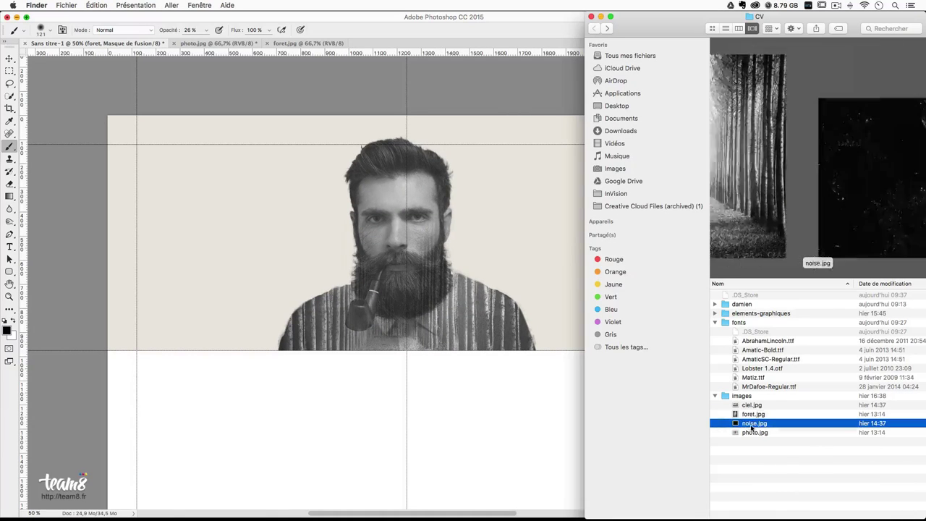
left_click(750, 406)
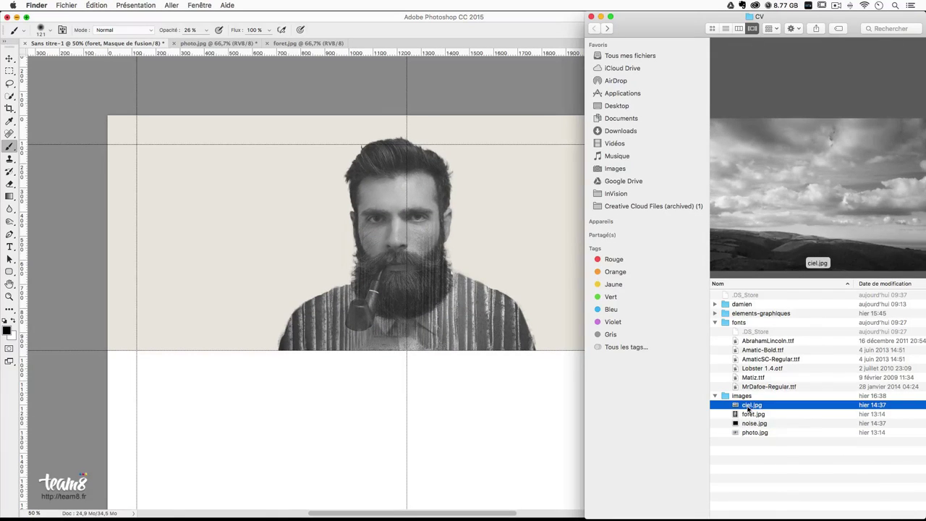
right_click(749, 409)
mouse_move(775, 307)
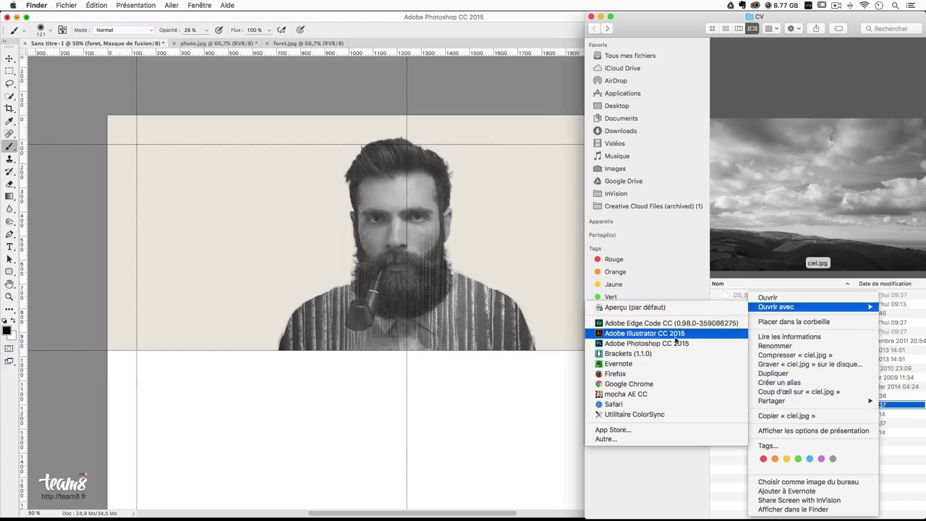
left_click(675, 342)
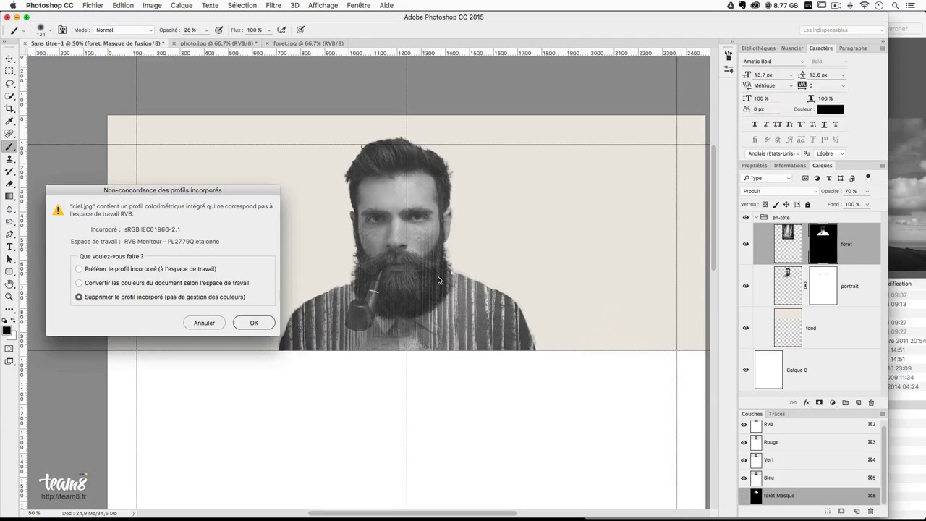
key("Return")
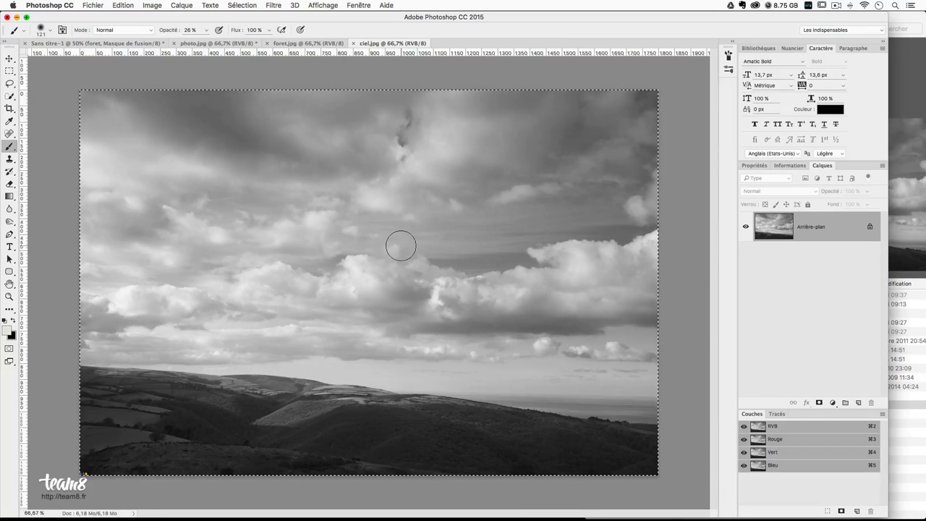
Load the fond layer's selection and paste the sky into it with Coller dedans.
left_click(46, 45)
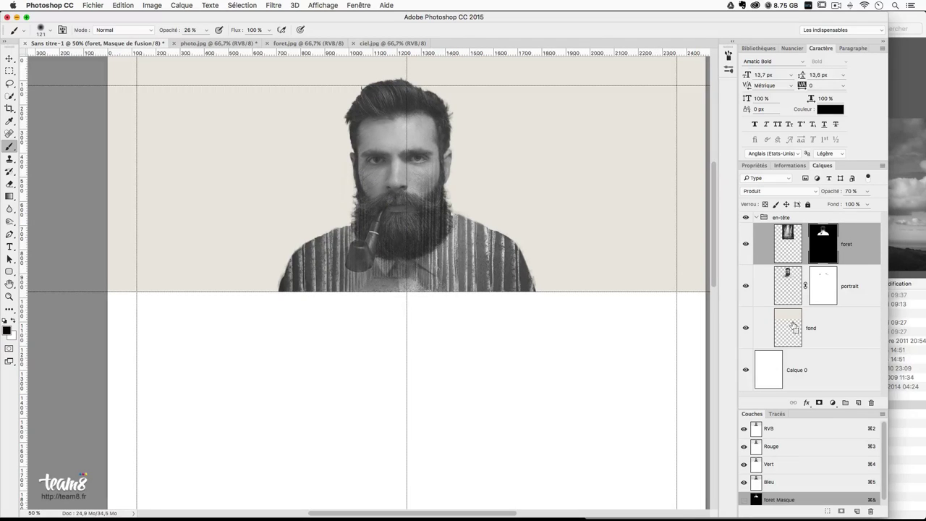
left_click(787, 332, "super")
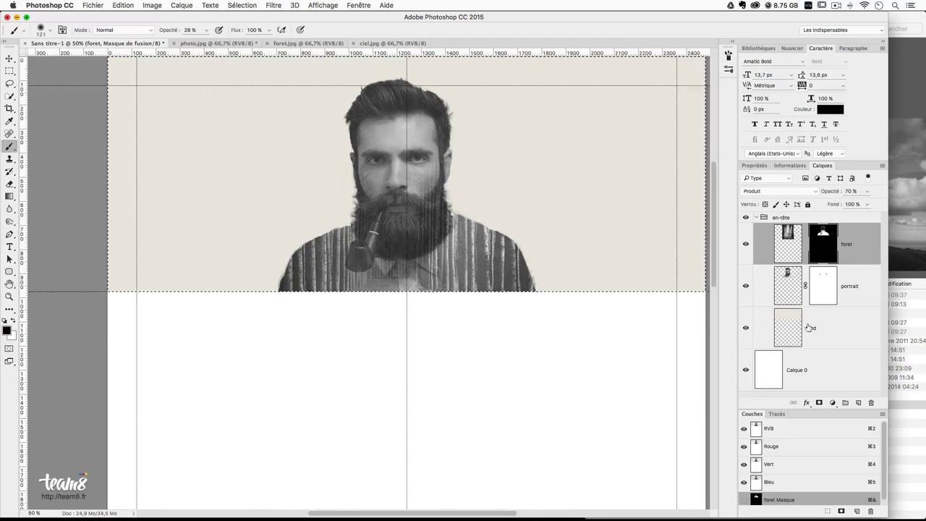
left_click(815, 330)
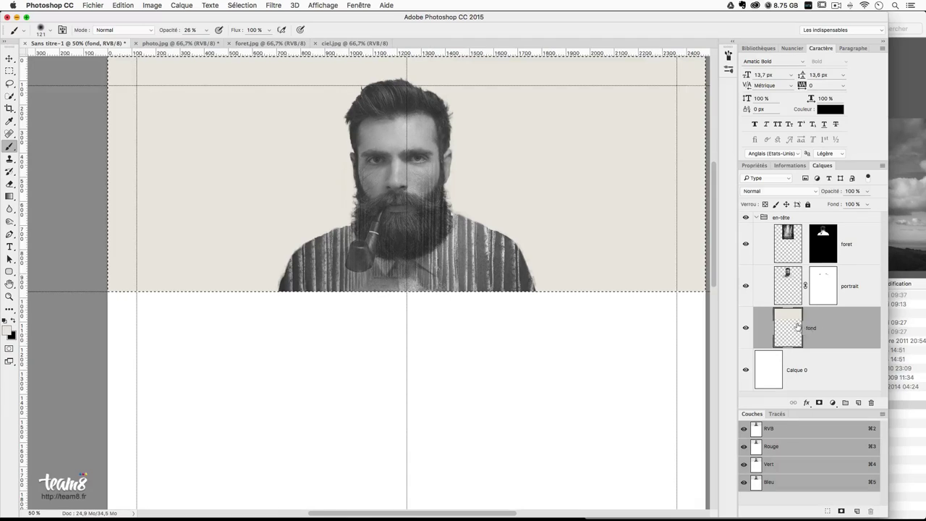
left_click(123, 5)
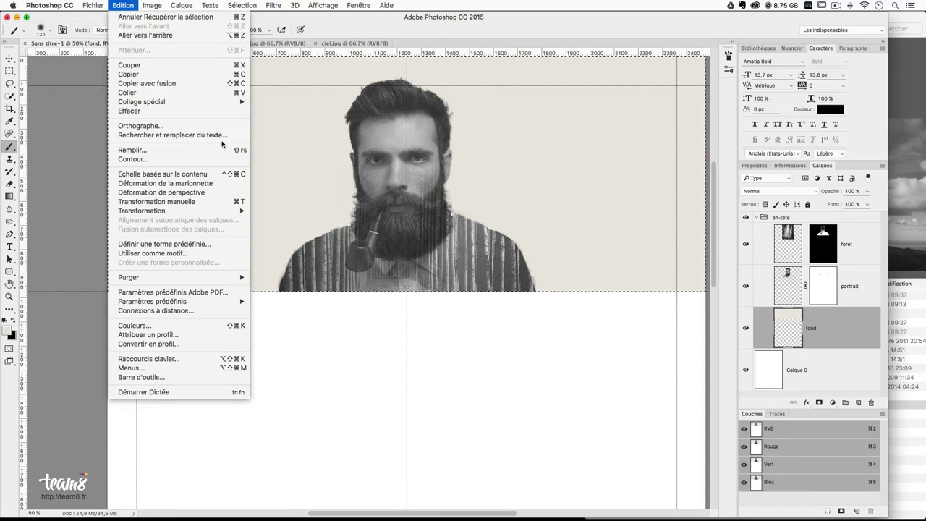
mouse_move(142, 101)
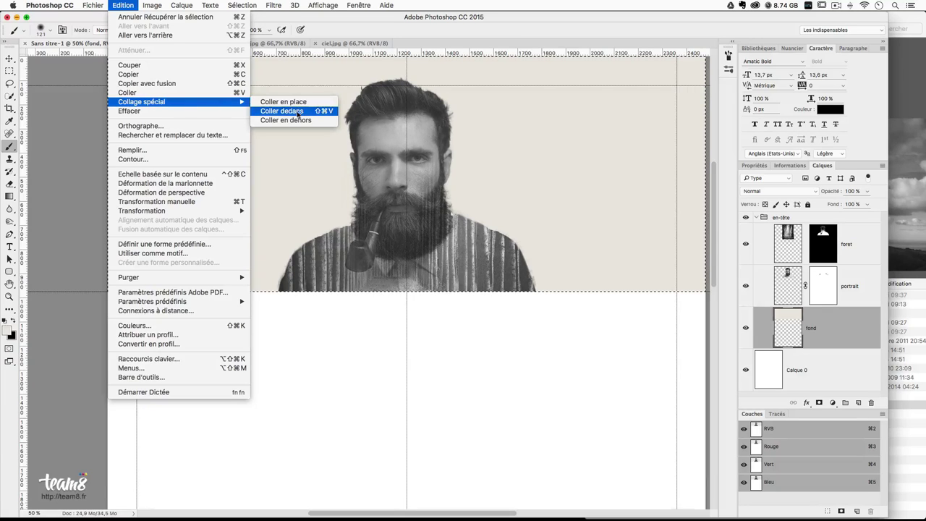
left_click(297, 113)
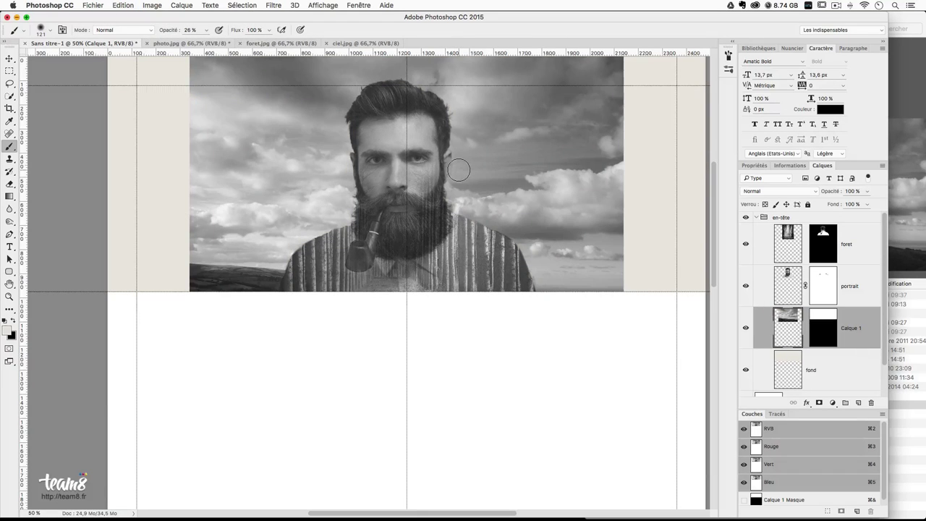
Scale the pasted sky to about 139% so it covers the header.
key("ctrl+t")
scroll(578, 130, "up", 2)
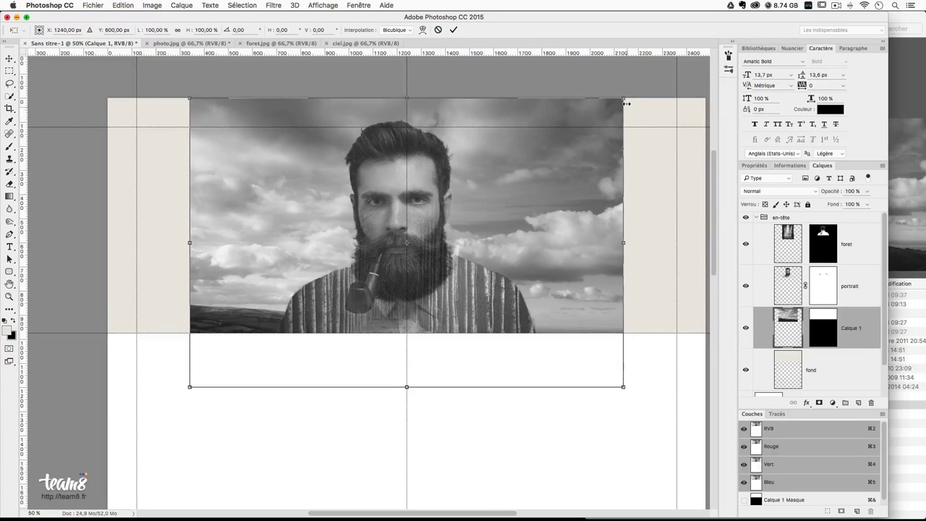
mouse_move(624, 98)
left_mouse_down()
mouse_move(650, 70)
mouse_move(680, 139)
left_mouse_up()
scroll(571, 239, "down", 3)
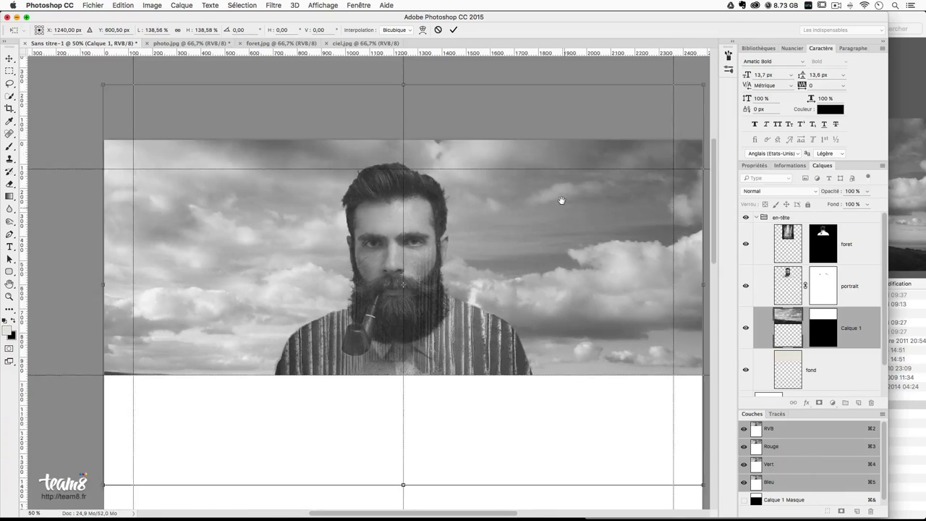
key("Return")
Drag the sky upward within the header with the Move tool.
key("b")
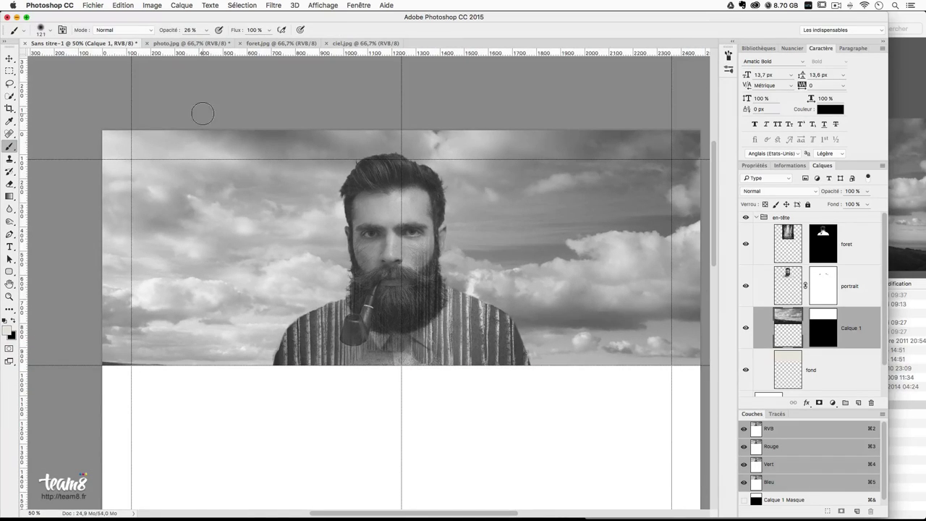
left_click(10, 58)
left_click_drag(551, 202, 567, 264)
left_click_drag(567, 296, 573, 254)
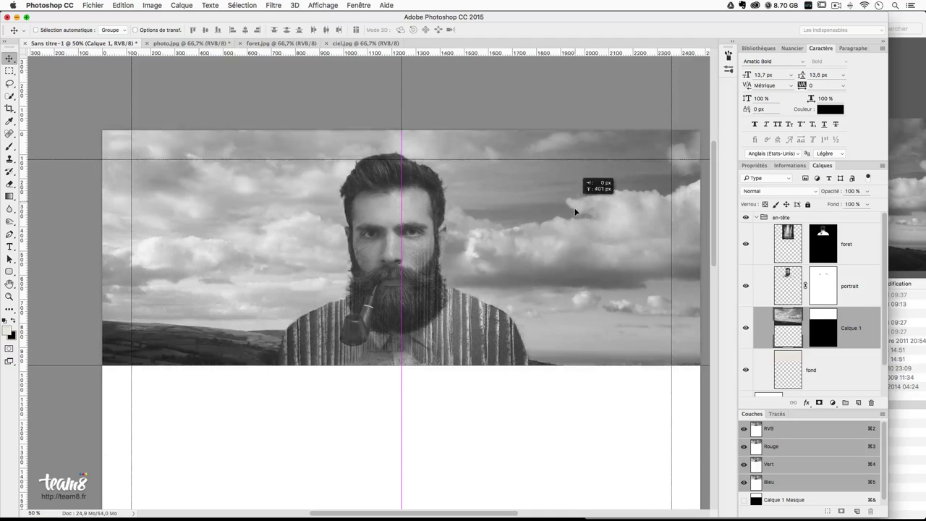
left_click_drag(574, 257, 572, 249)
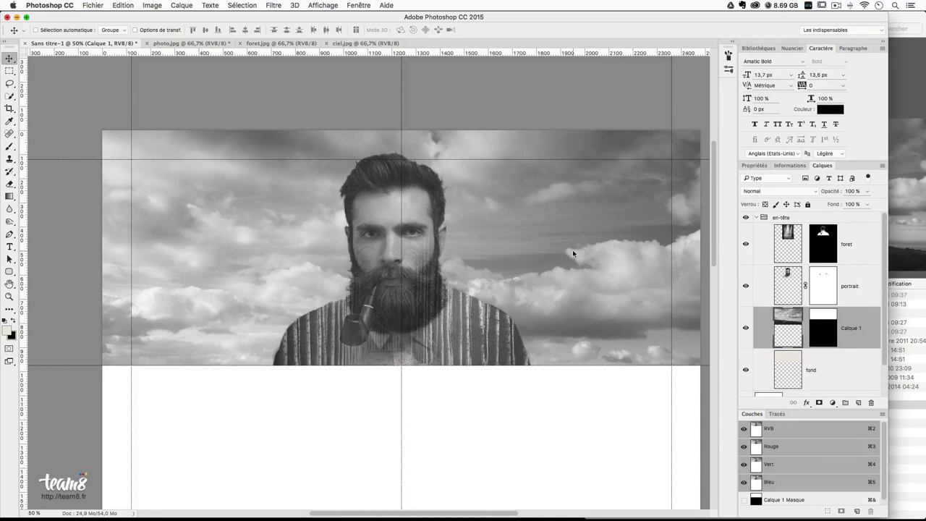
Rename the sky layer from Calque 1 to nuages.
double_click(850, 328)
type("nuages")
key("Return")
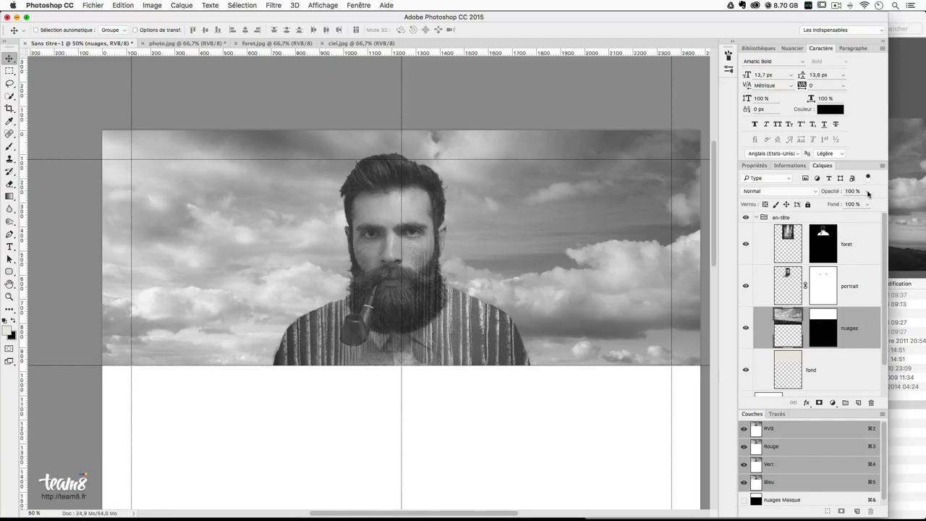
Set the nuages layer to Produit mode at 25% opacity and hide the guides.
left_click(867, 191)
left_click(771, 191)
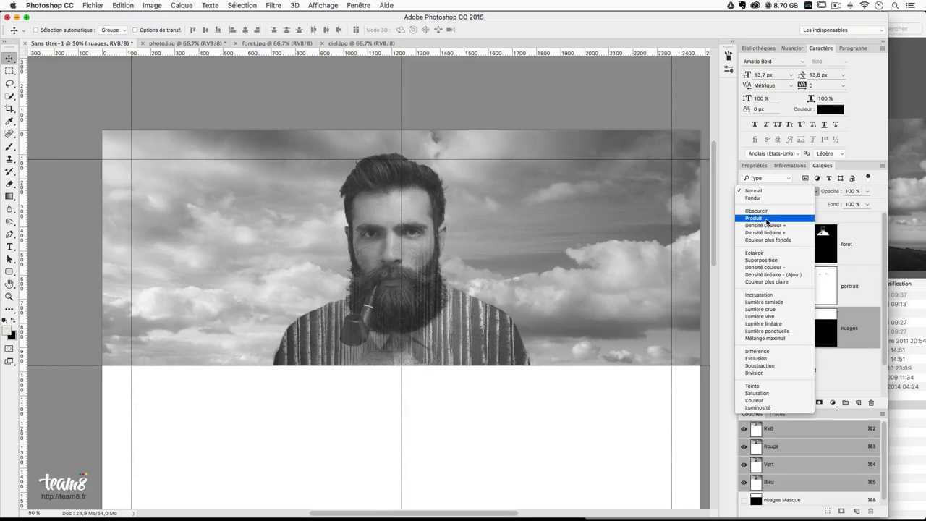
left_click(768, 223)
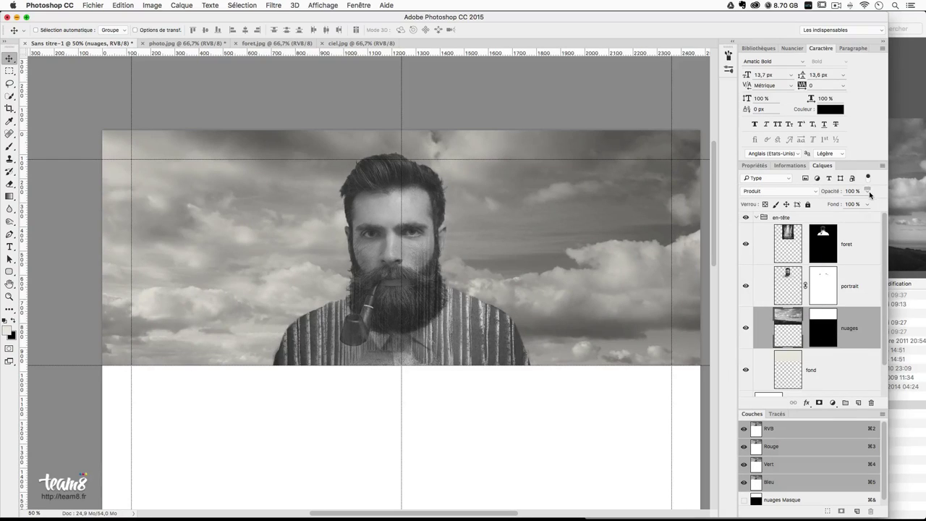
left_click(868, 190)
left_click_drag(865, 205, 839, 205)
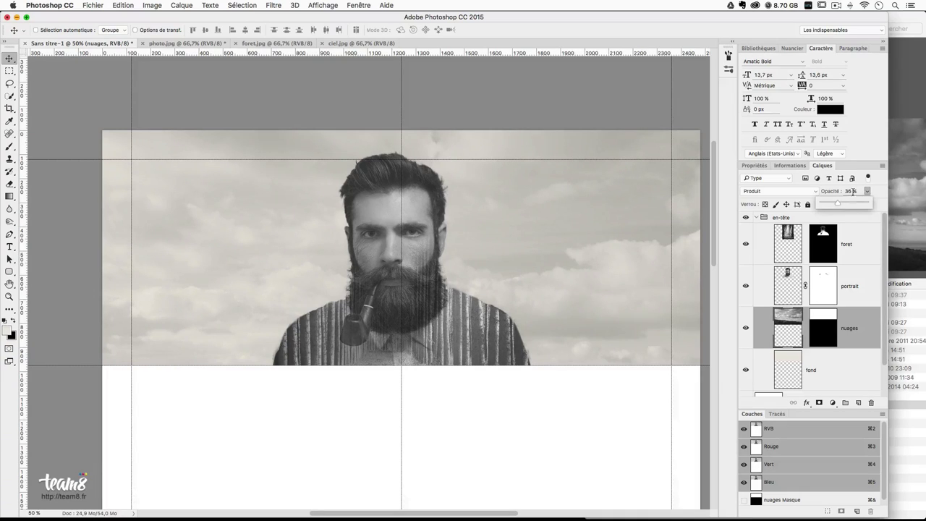
type("25")
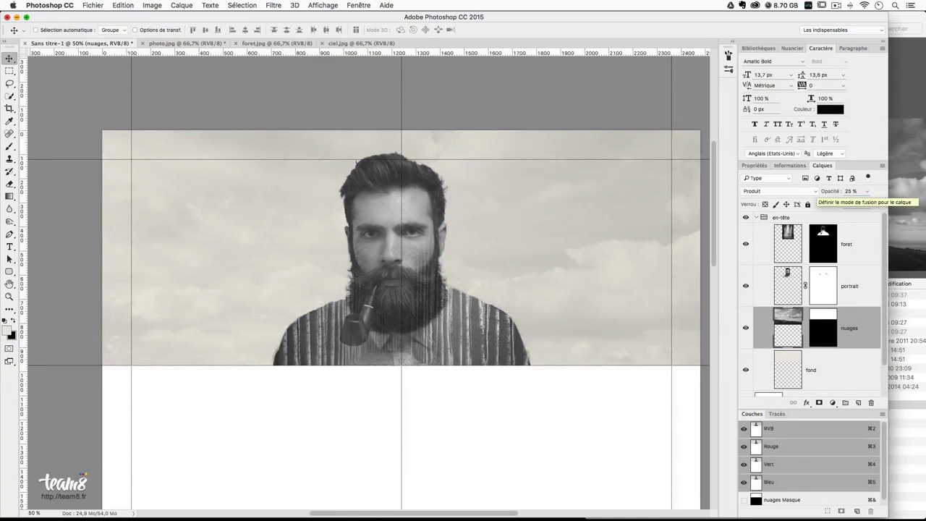
left_click_drag(539, 250, 529, 227)
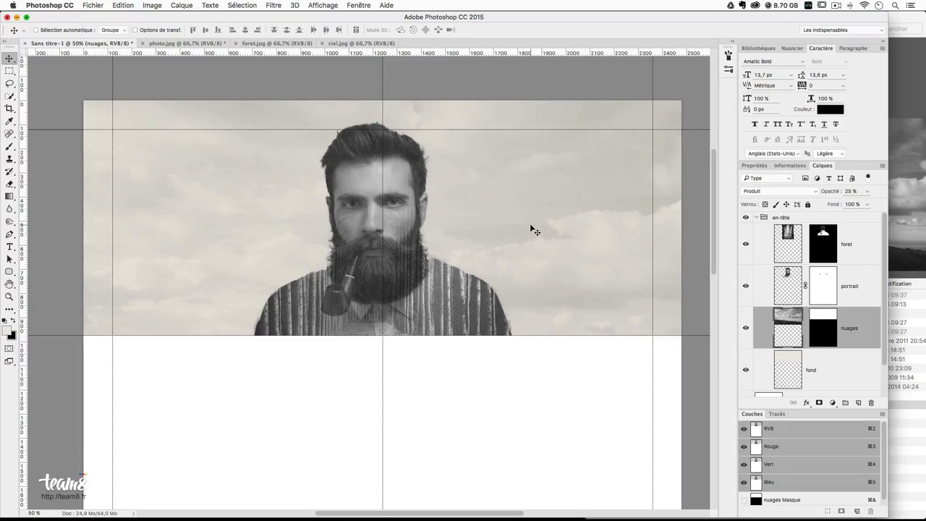
key("ctrl+semicolon")
key("ctrl+semicolon")
key("ctrl+semicolon")
key("ctrl+semicolon")
key("ctrl+semicolon")
key("ctrl+semicolon")
key("ctrl+semicolon")
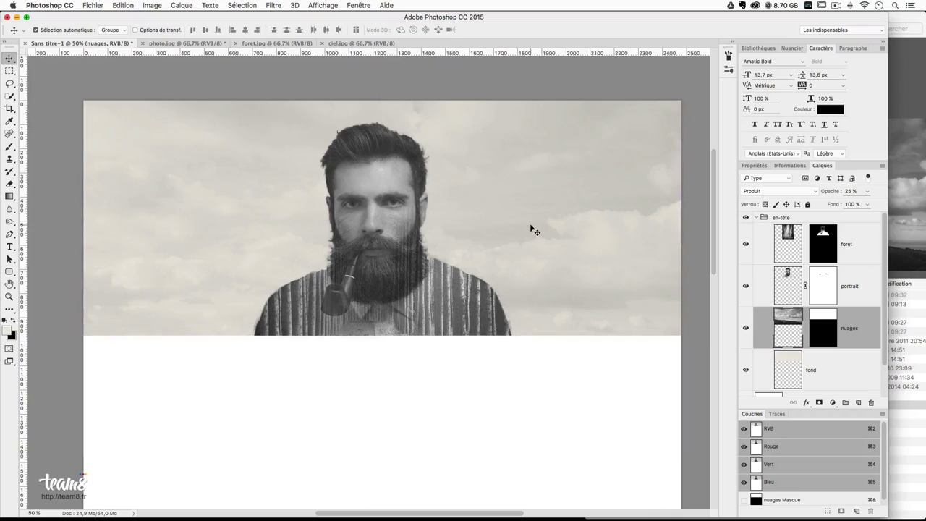
key("ctrl+semicolon")
key("ctrl+semicolon")
Add the text Graphique on the header's left side at 145 px.
left_click(862, 243)
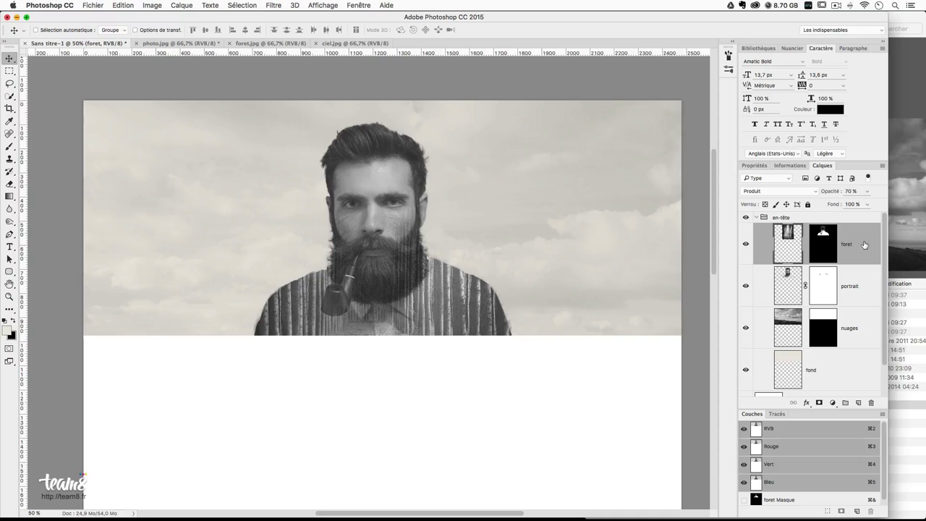
key("ctrl+semicolon")
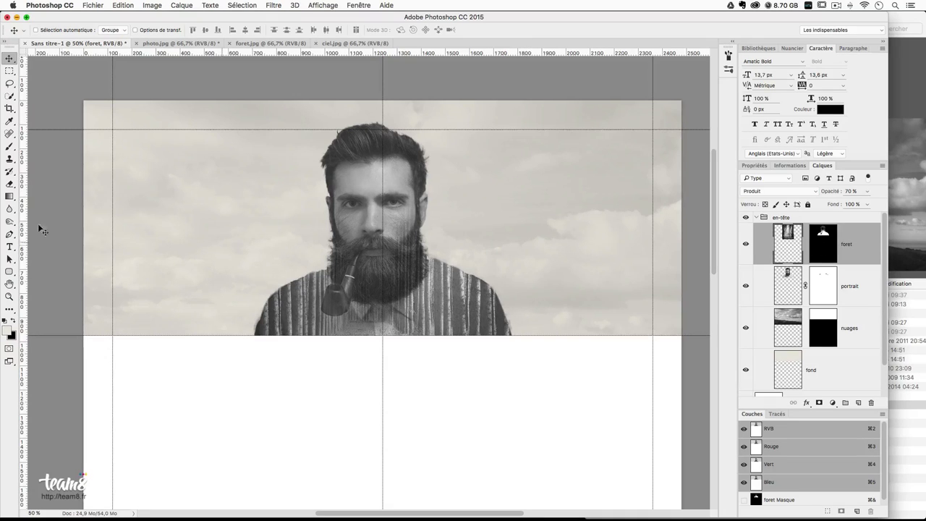
left_click(10, 247)
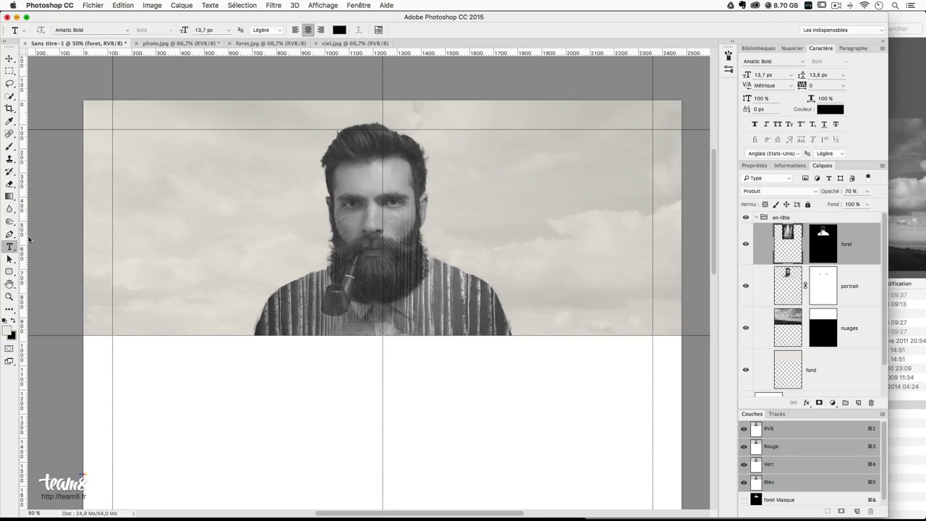
left_click(164, 191)
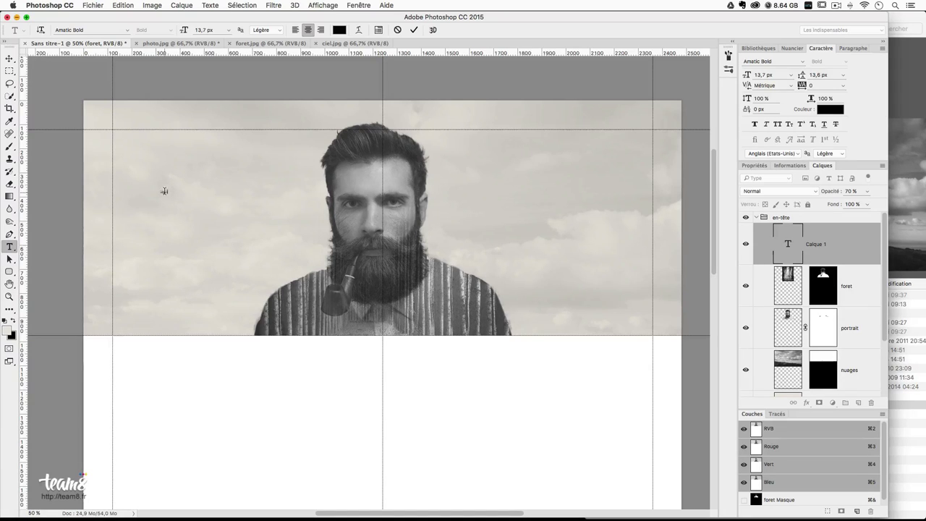
left_click(776, 75)
type("145")
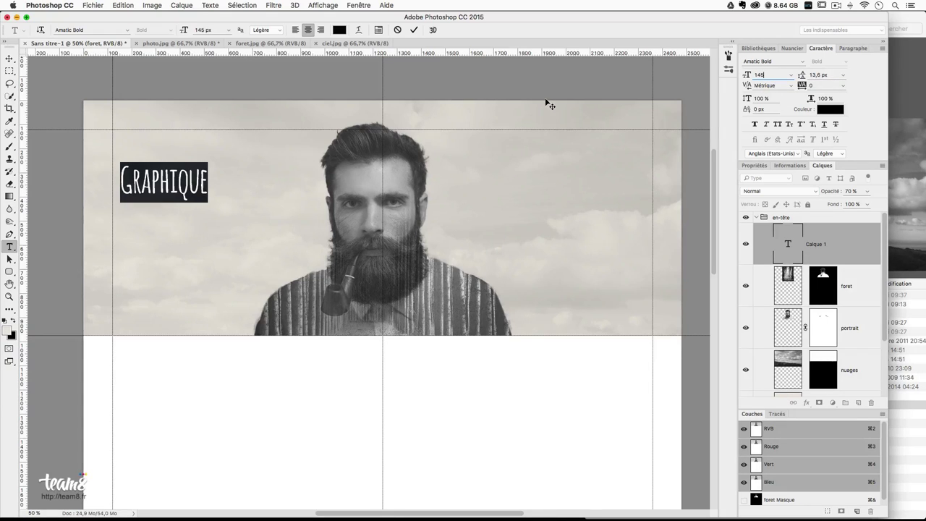
Set Graphique in Lobster 1.4 Regular and move it right and down.
left_click(781, 60)
type("lo")
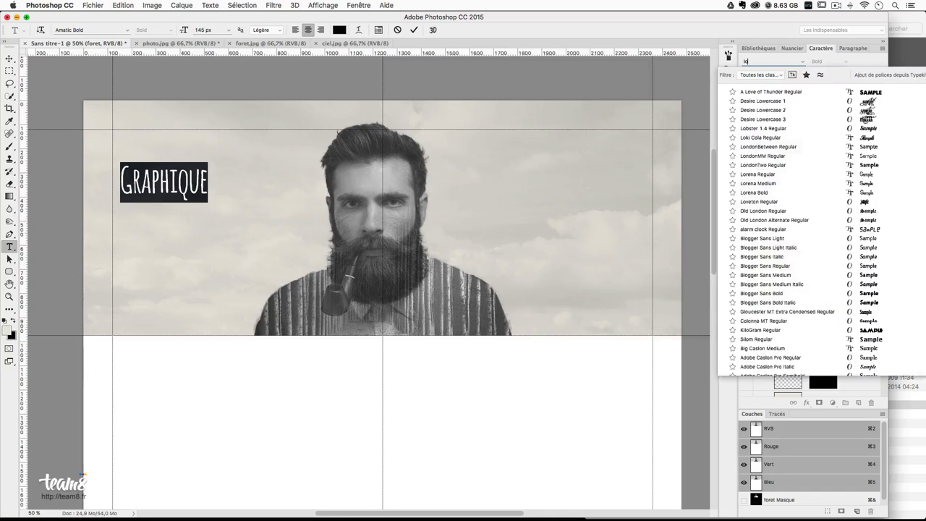
type("b")
key("Return")
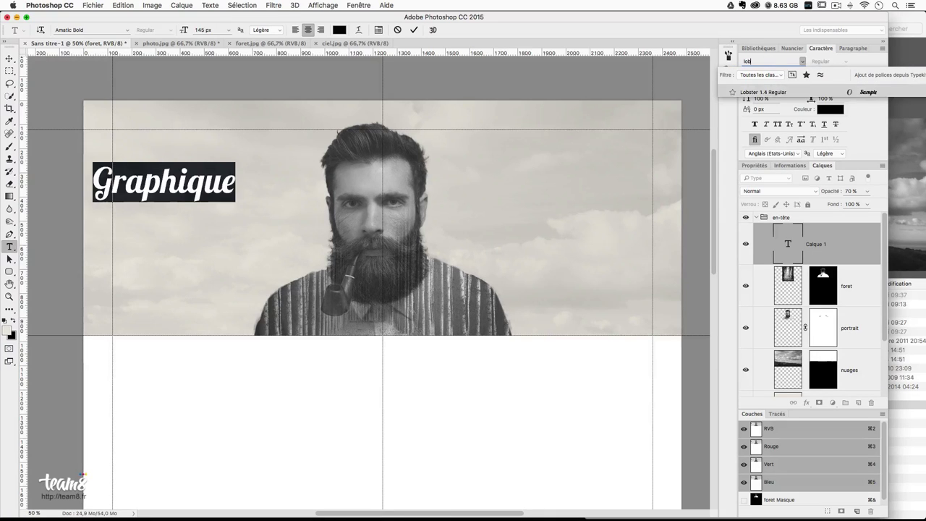
left_click(7, 57)
left_click_drag(181, 163, 252, 172)
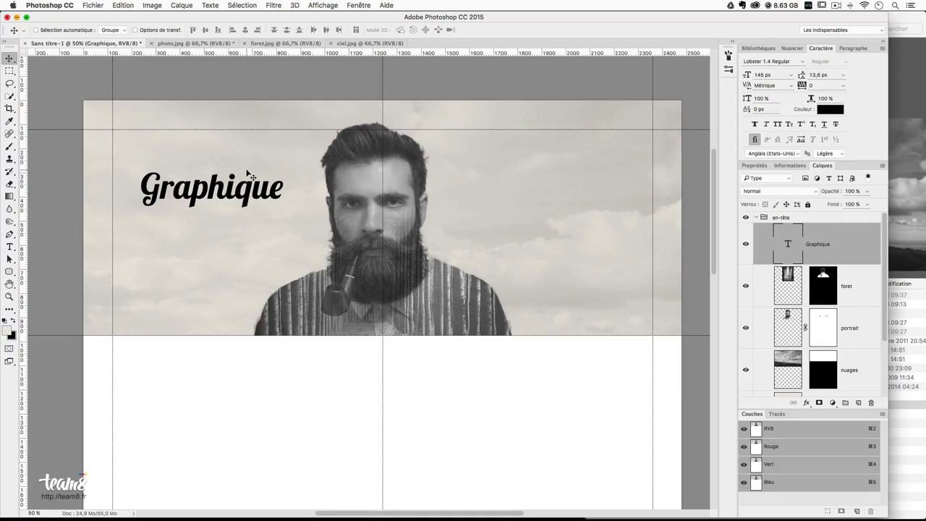
Set the whole title's line spacing to 140 px.
left_click(9, 247)
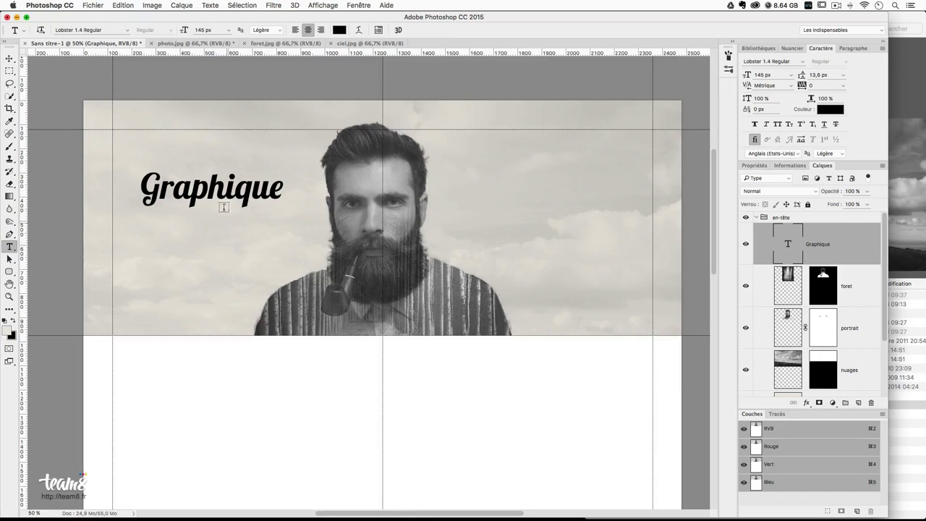
left_click(282, 190)
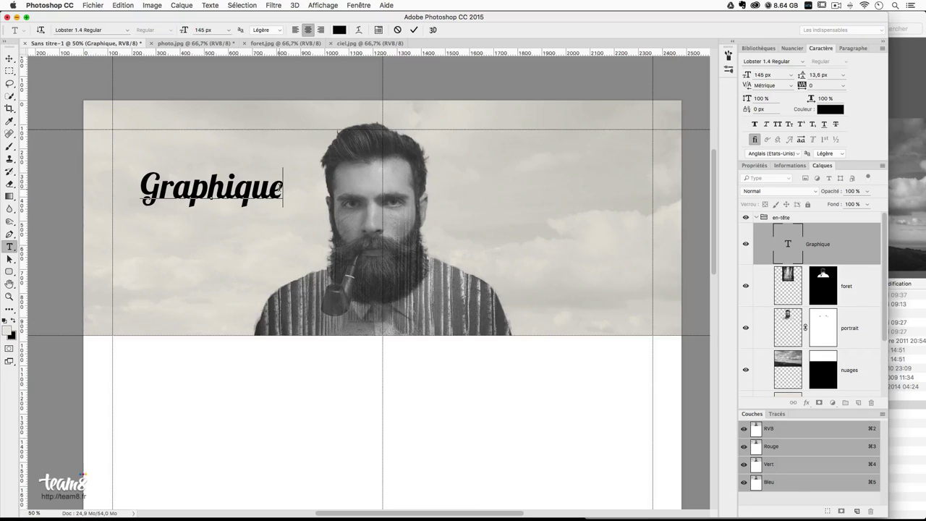
key("ctrl")
key("ctrl+a")
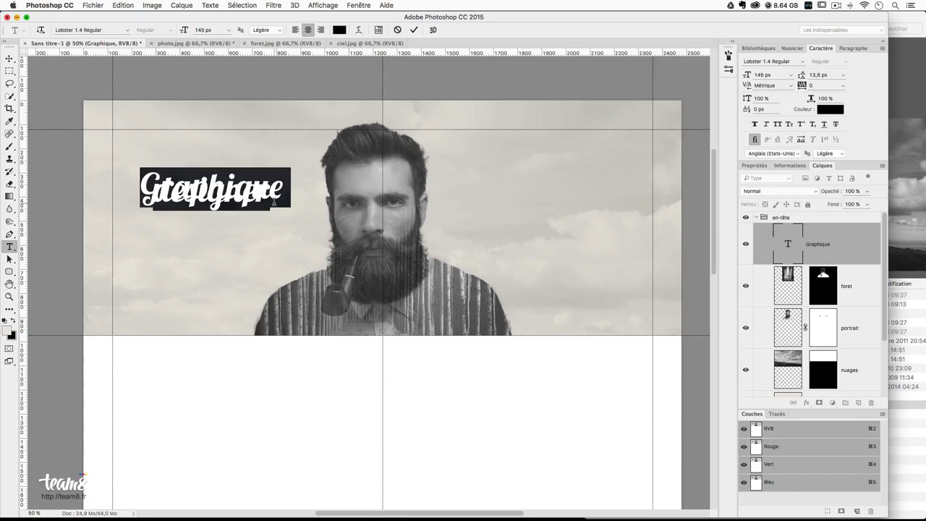
left_click(831, 75)
type("140")
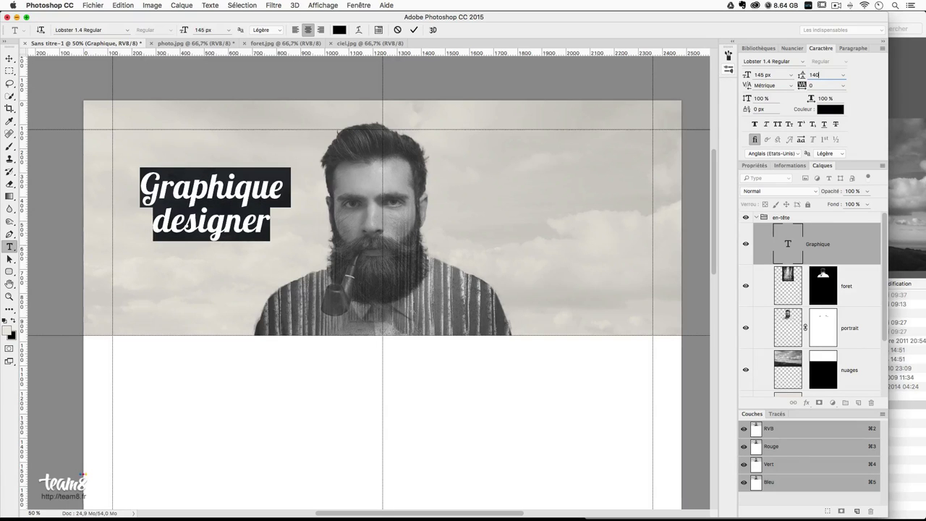
key("shift+Tab")
left_click(356, 5)
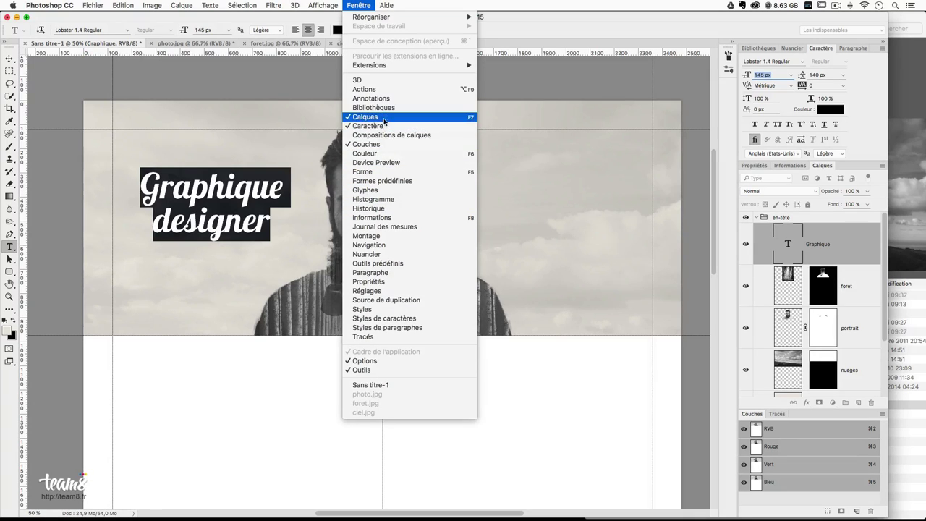
left_click(358, 5)
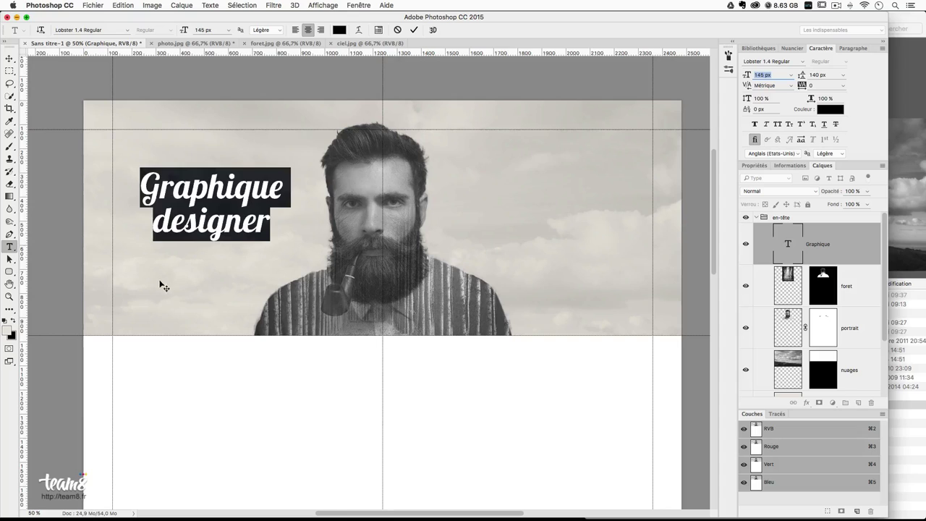
Set the word designer in Matiz Regular with All Caps.
double_click(199, 218)
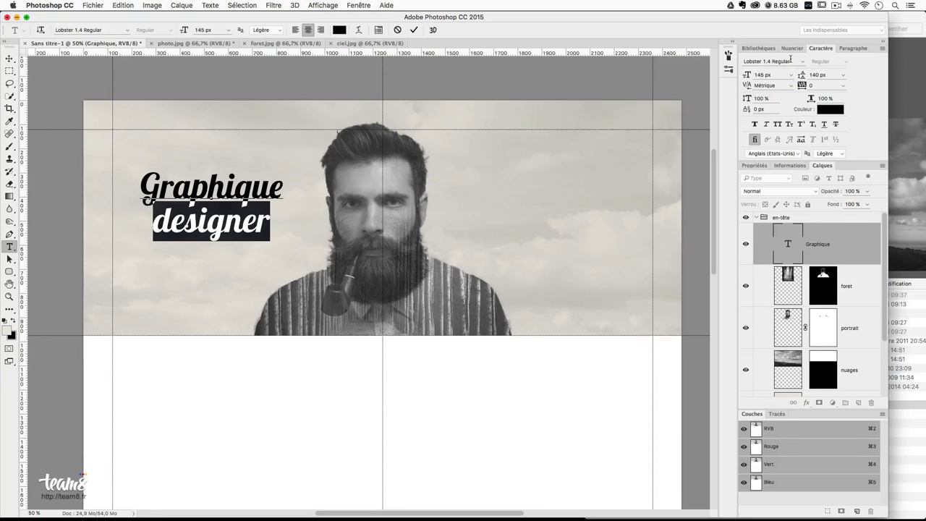
left_click(790, 59)
type("mati")
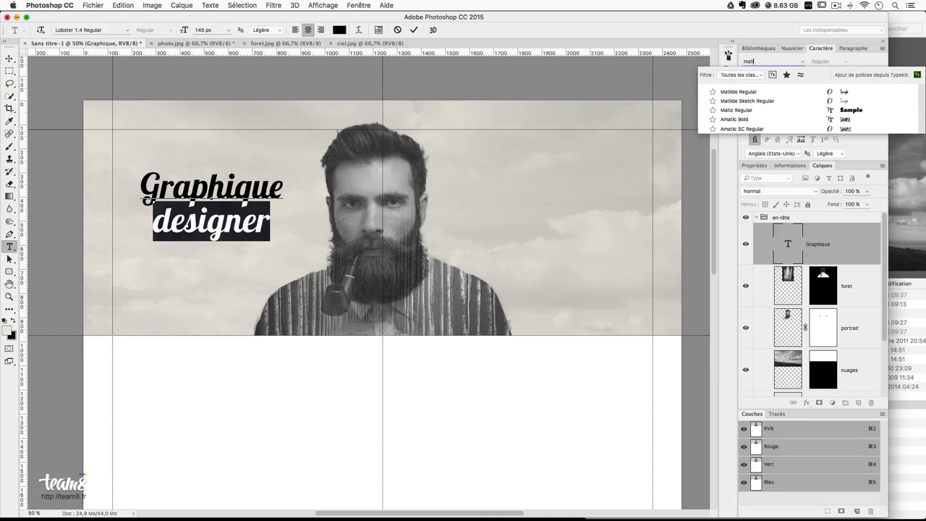
key("Down")
key("Down")
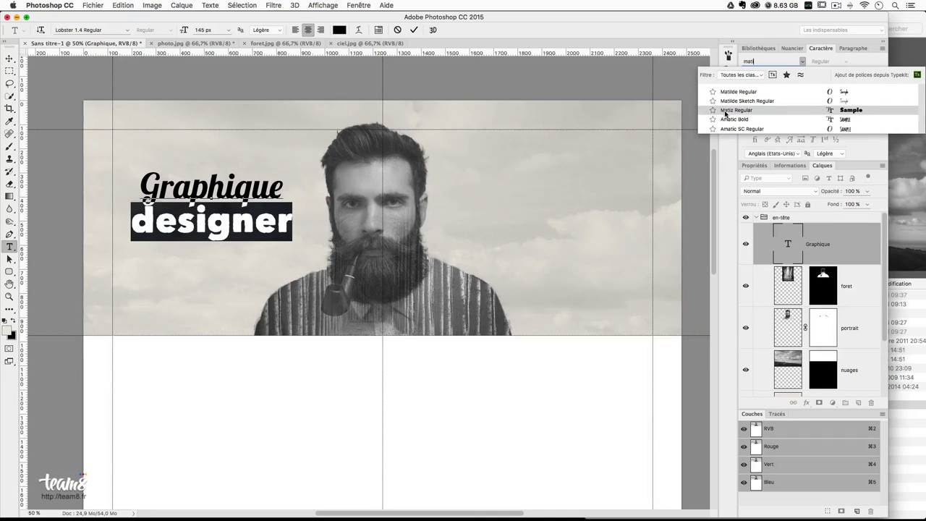
key("Down")
key("Return")
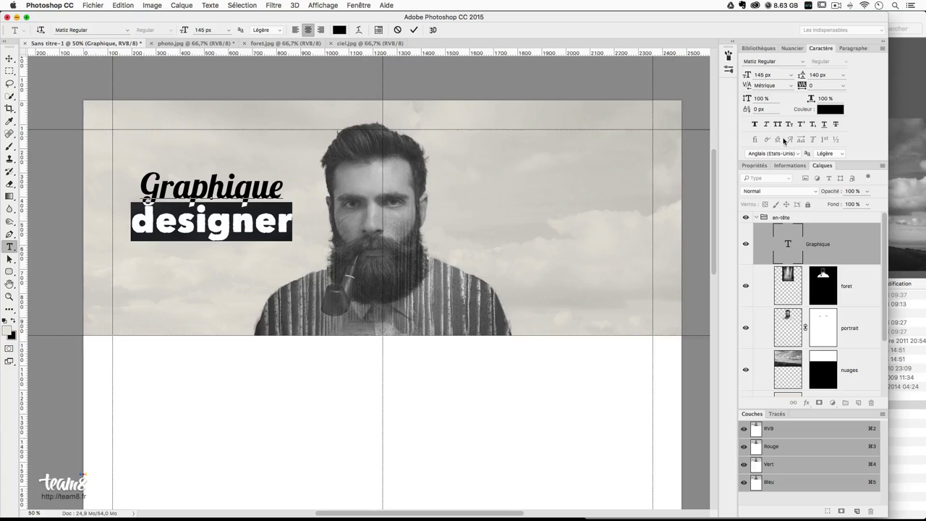
left_click(777, 124)
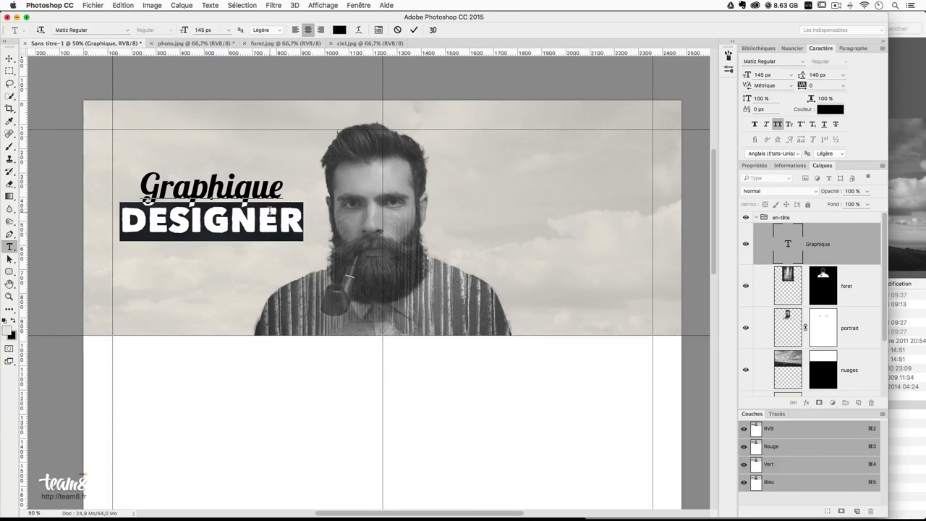
double_click(275, 208)
Tighten the title's line spacing to 130 px.
double_click(262, 186)
left_click(771, 75)
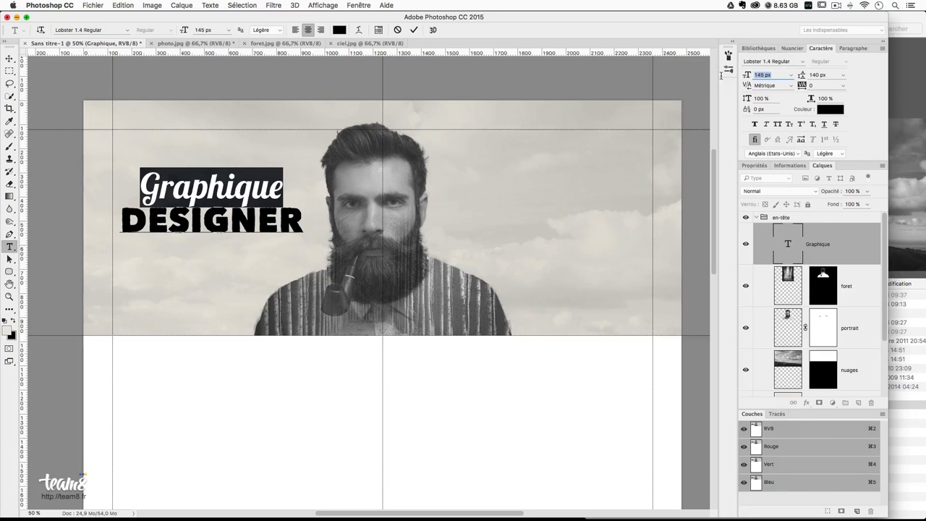
type("140")
double_click(229, 214)
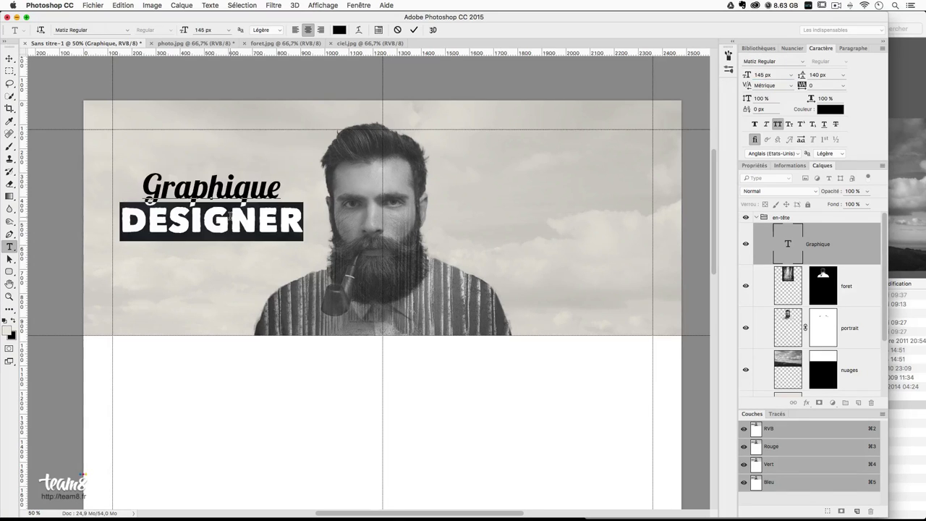
left_click(8, 60)
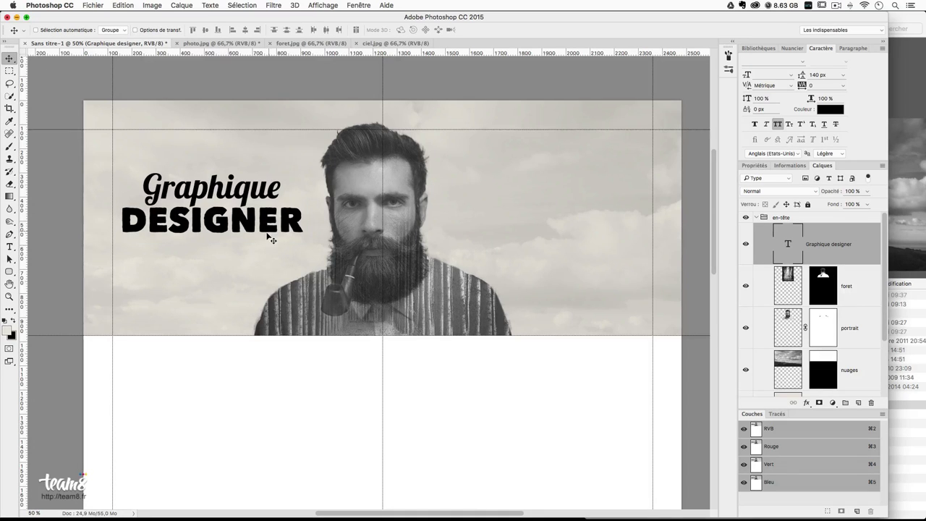
left_click(817, 74)
key("Return")
key("Return")
type("130")
key("Return")
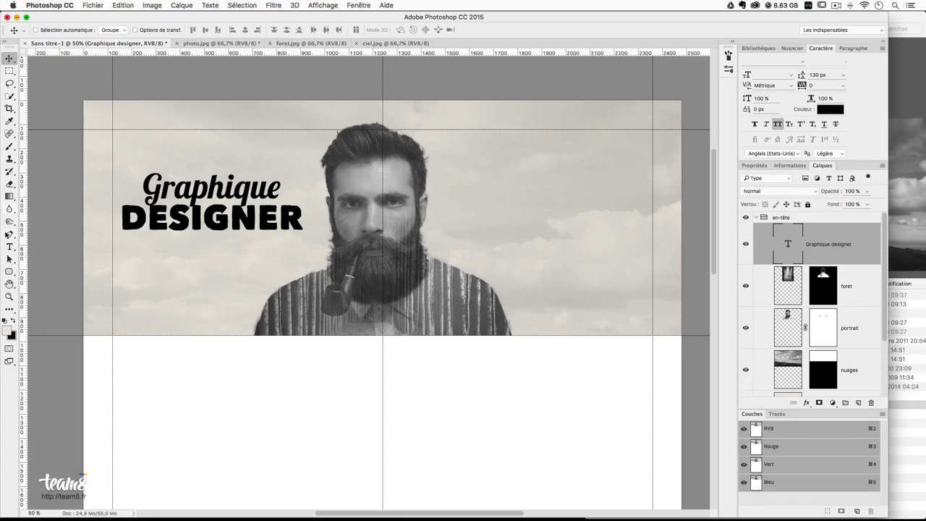
Resize Graphique to 135 px and DESIGNER to 145 px.
left_click(9, 247)
double_click(224, 210)
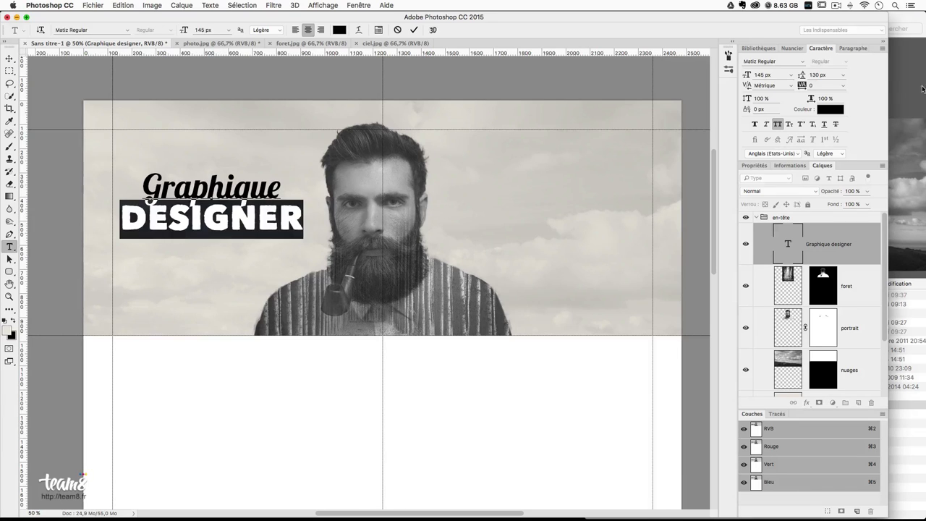
left_click(773, 75)
type("148")
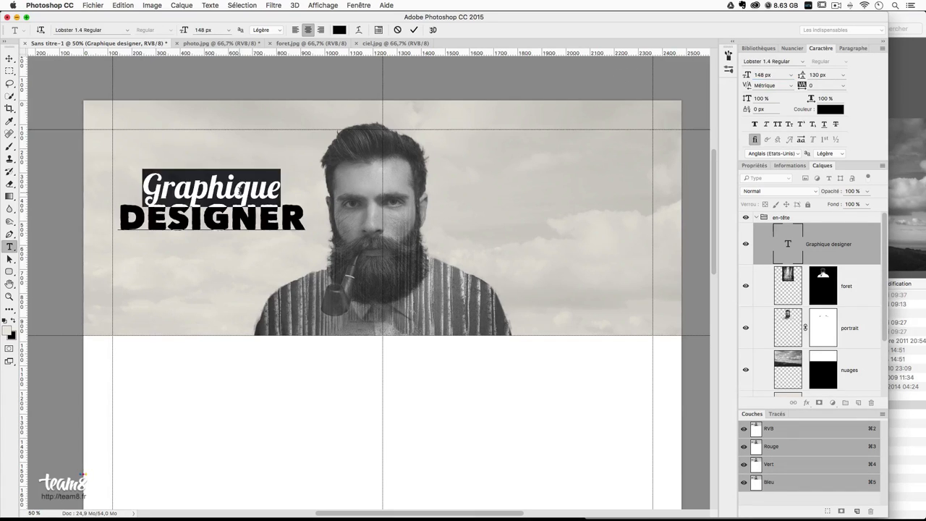
left_click(775, 77)
type("1")
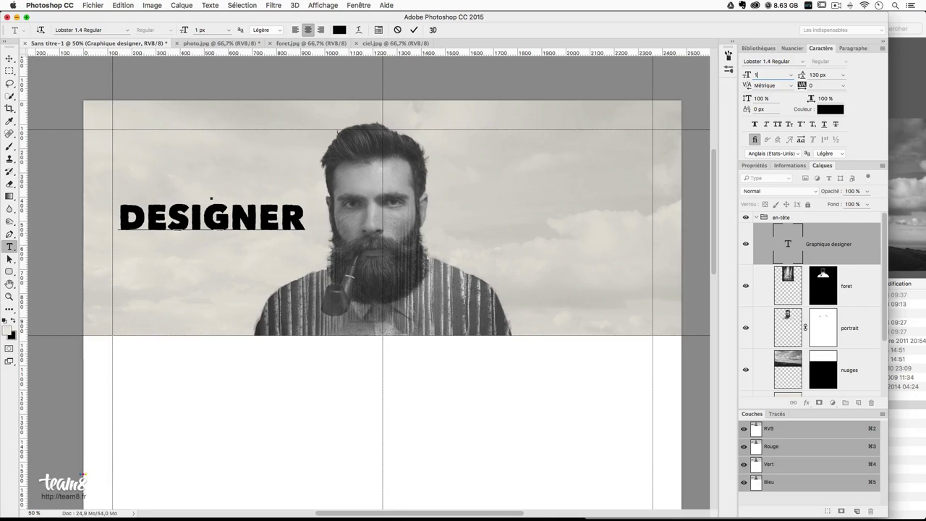
type("38")
type("1")
type("35")
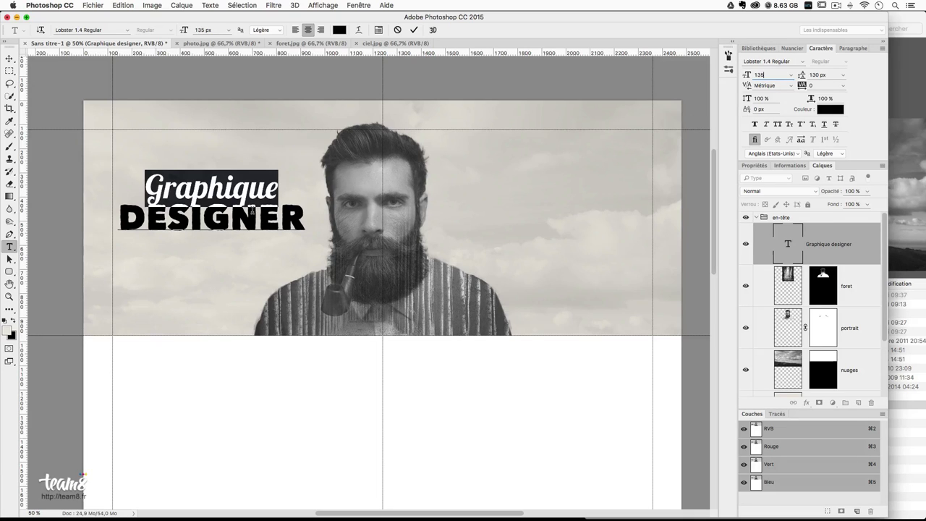
double_click(253, 209)
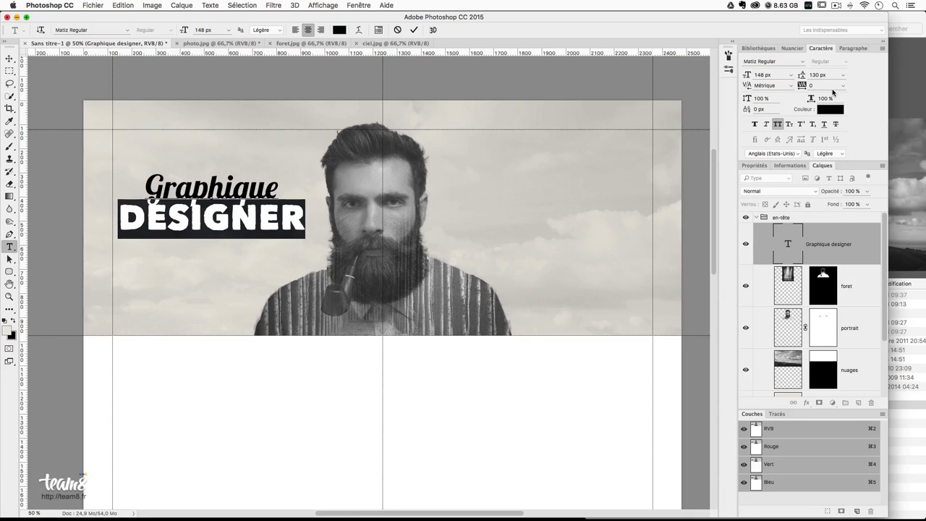
left_click(774, 75)
type("14")
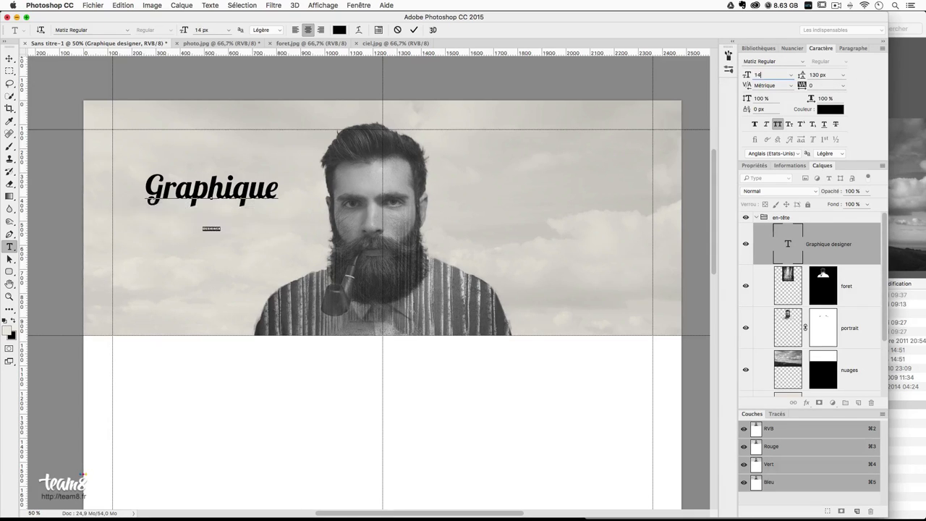
type("5")
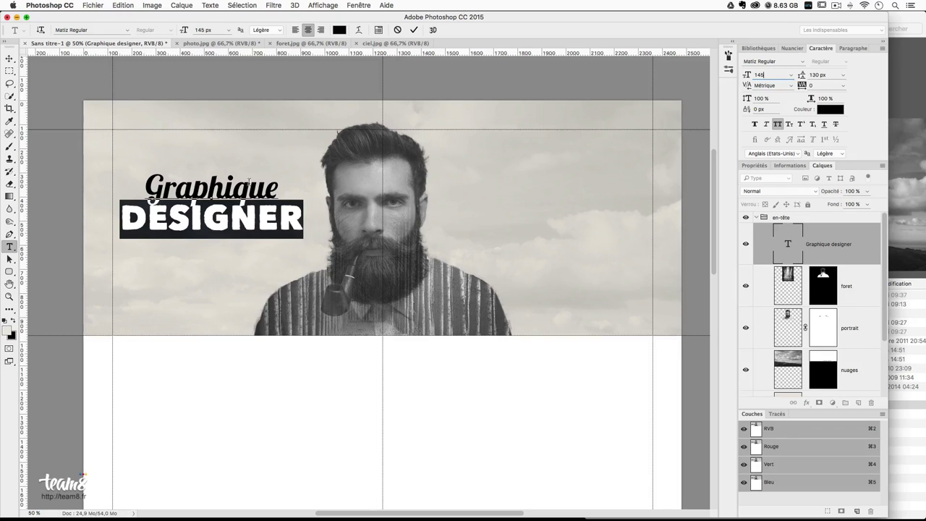
Nudge the two-line title into place and put the cursor after DESIGNER.
double_click(233, 184)
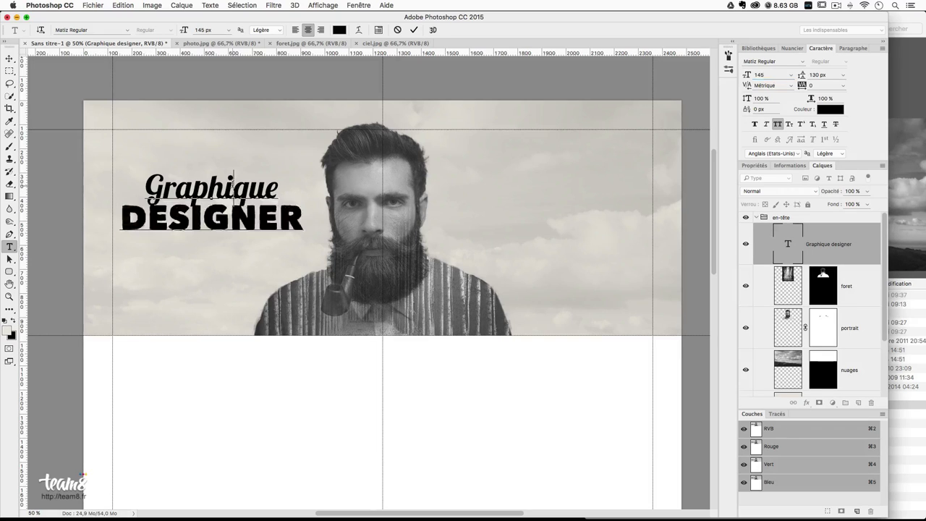
double_click(155, 208)
left_click(10, 58)
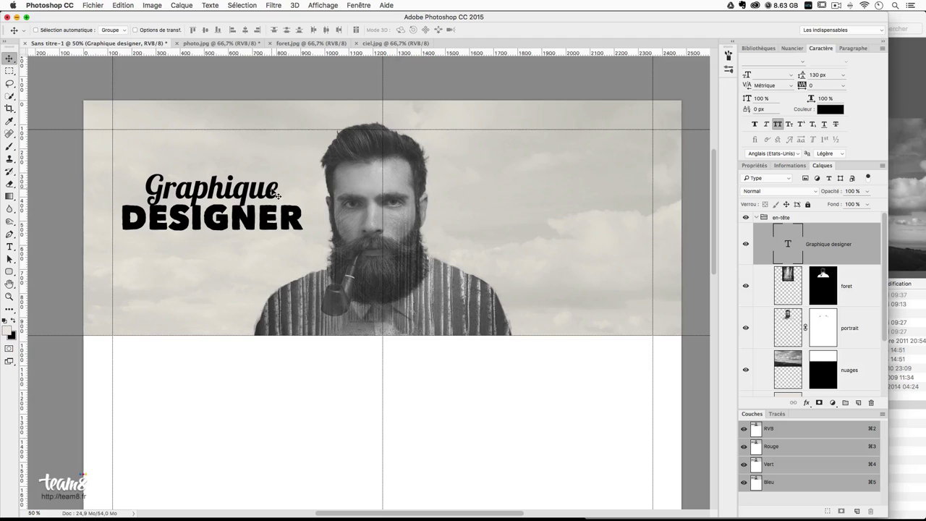
left_click_drag(304, 230, 305, 227)
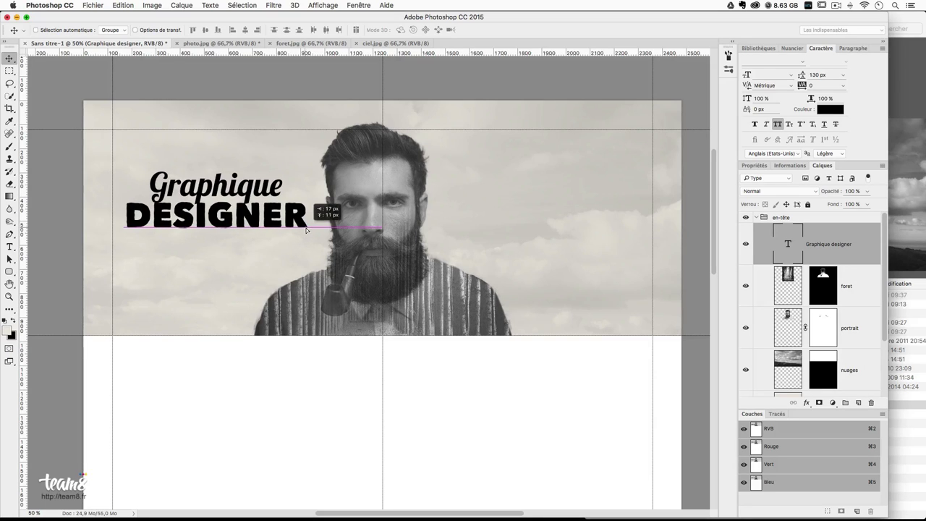
left_click(9, 246)
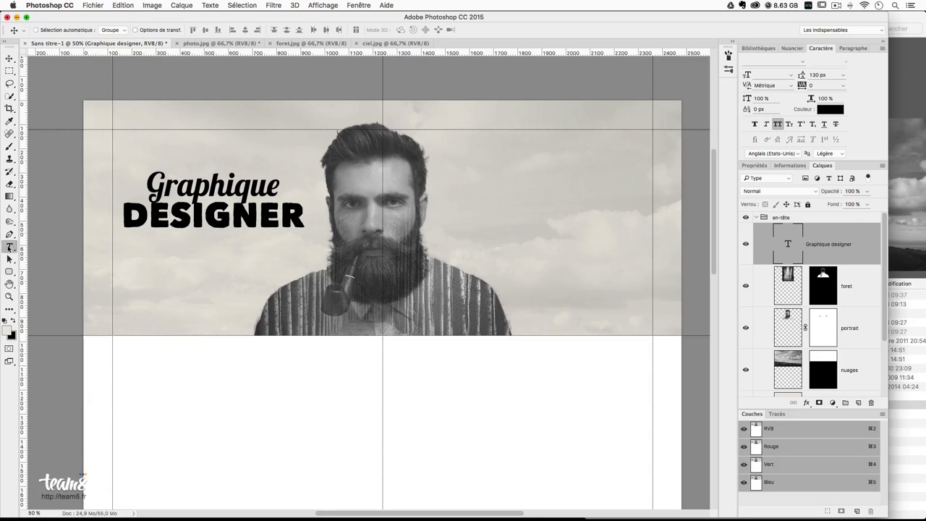
left_click(307, 210)
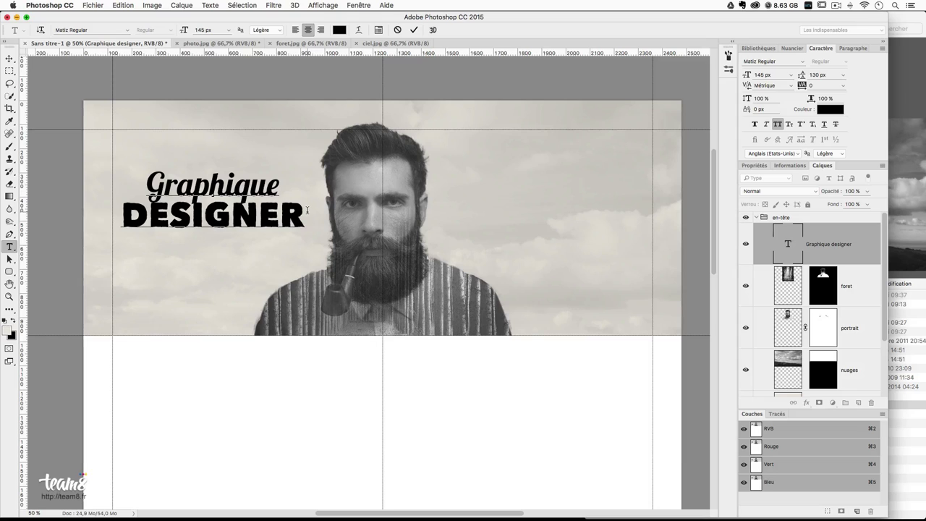
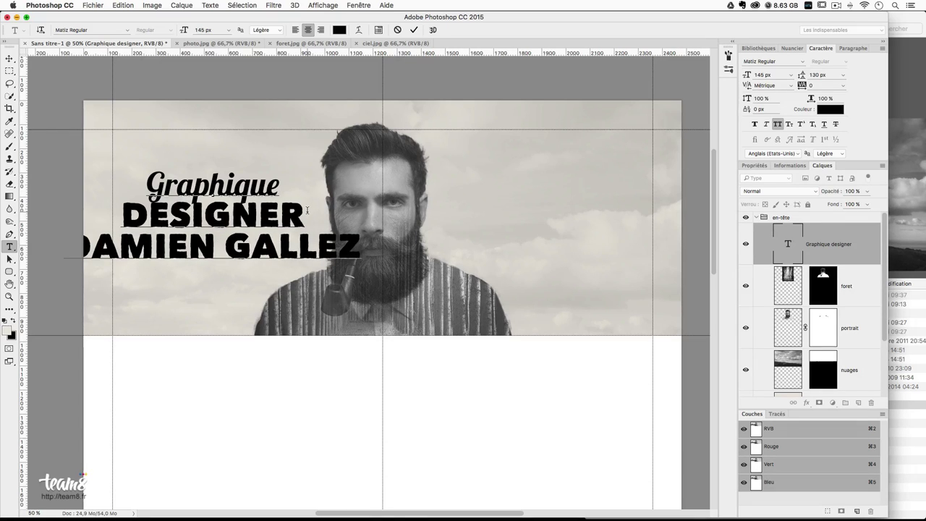
Type the designer's name on a new line in Abraham Lincoln Regular.
double_click(216, 245)
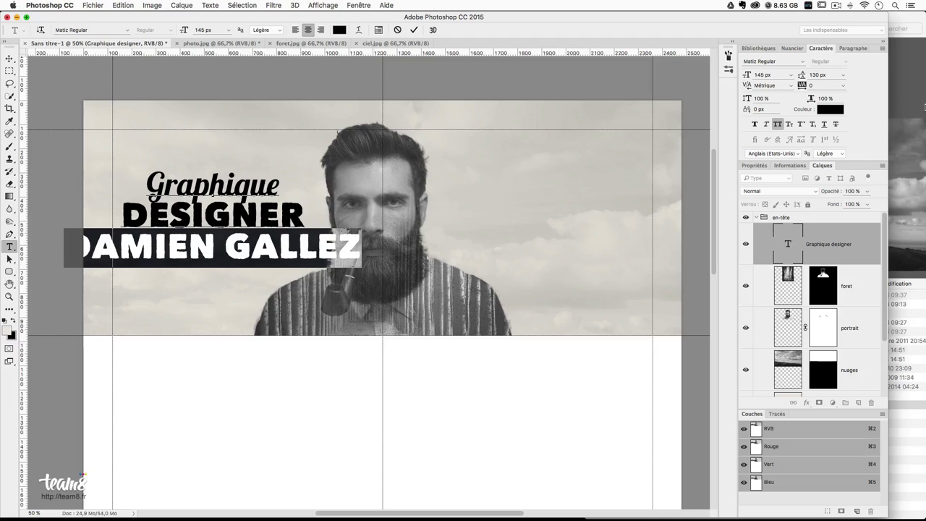
left_click(790, 62)
type("a")
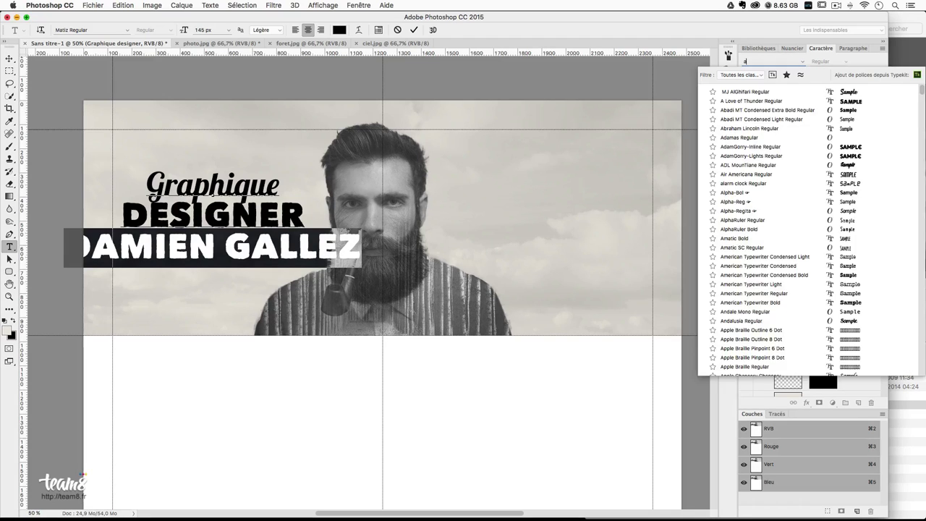
type("bra")
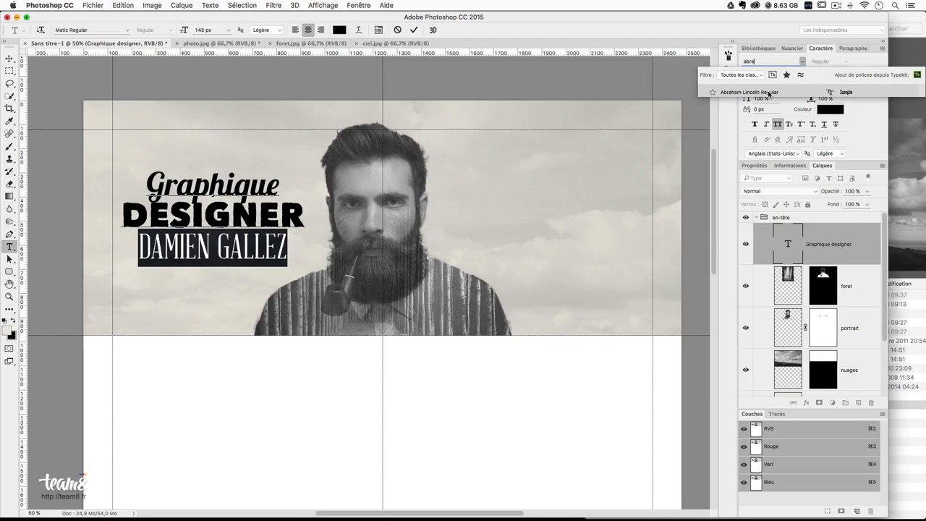
left_click(769, 93)
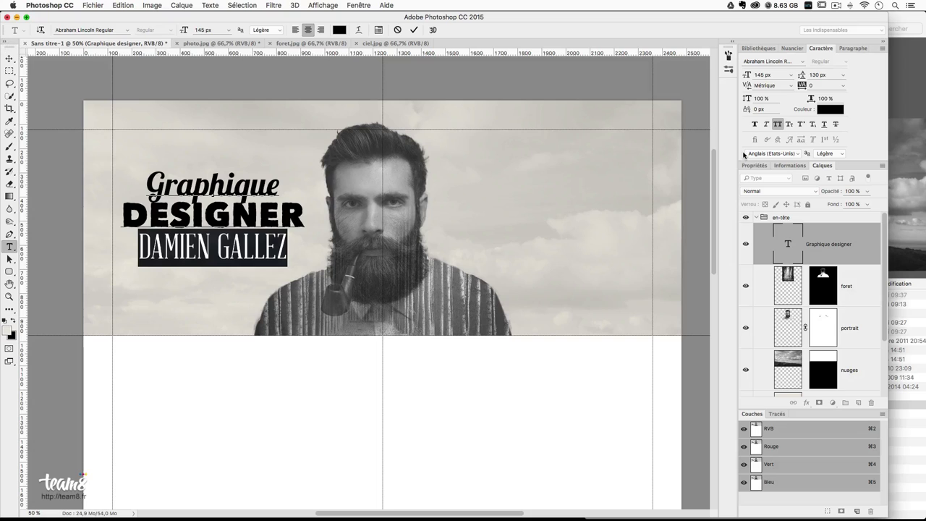
Set the name line to 85 px and start a new line below.
left_click(769, 76)
type("85")
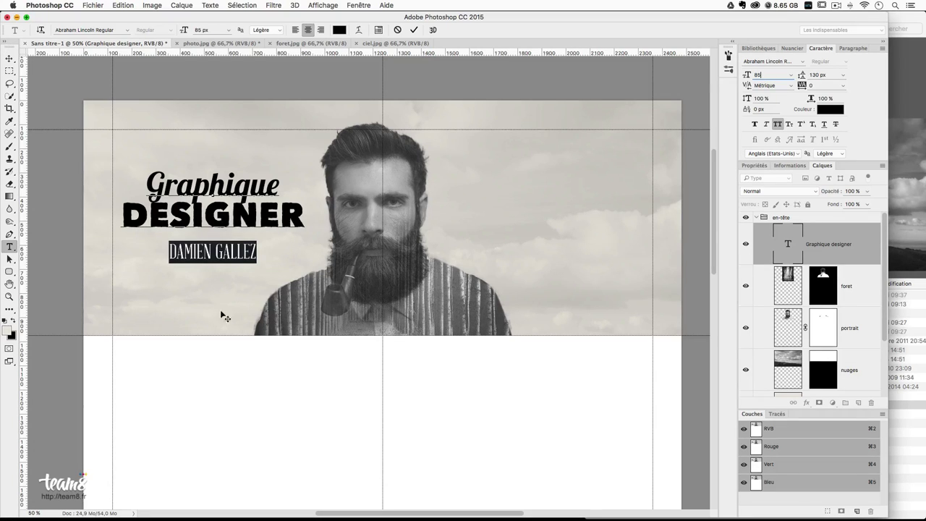
key("Return")
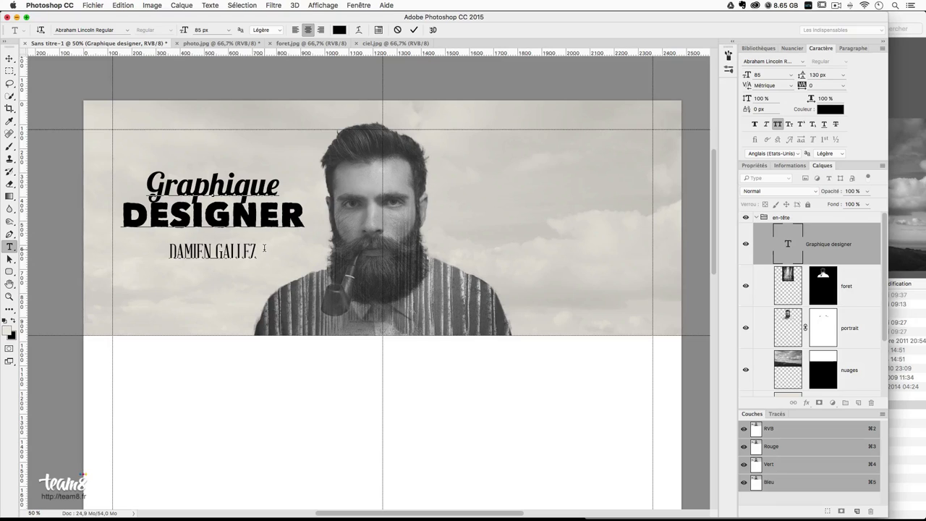
key("Return")
Type the location line Rennes - Bretagne and turn off All Caps.
type("BE")
type("NNES")
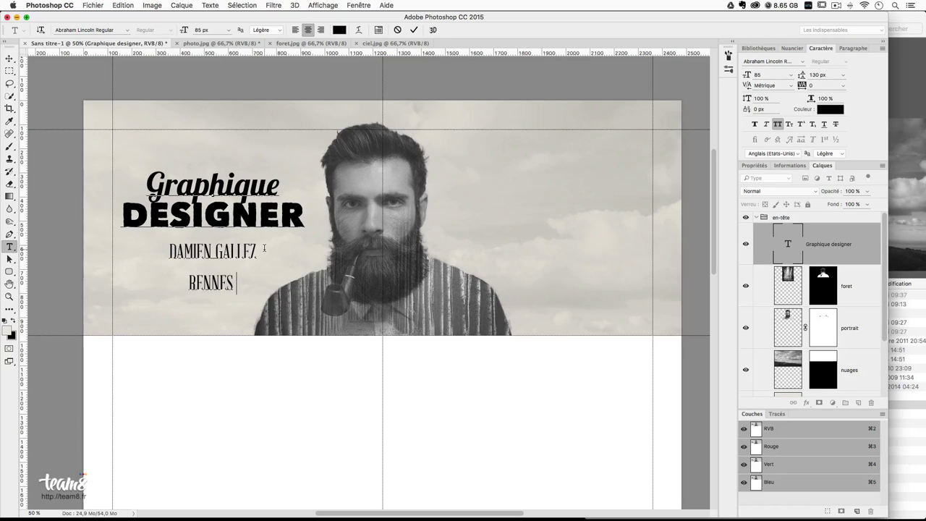
type(" - BRETAGNE")
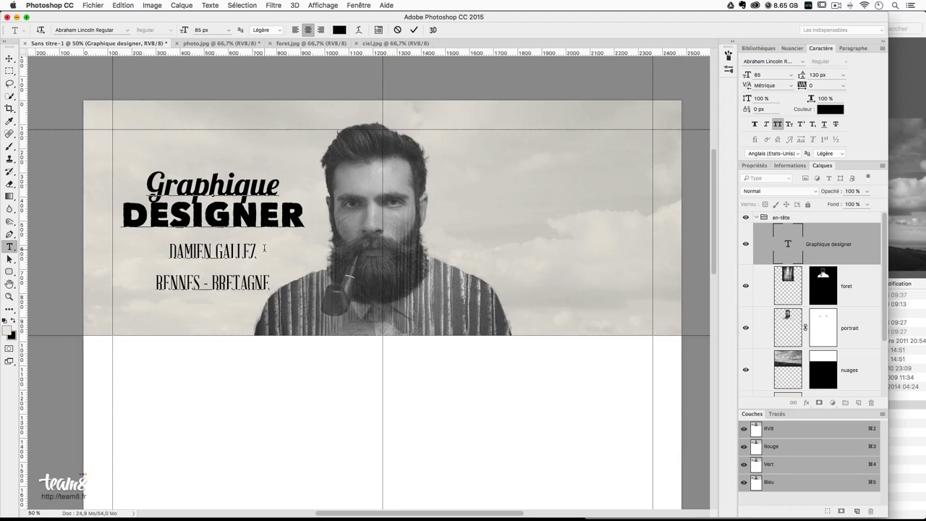
left_click_drag(270, 283, 154, 283)
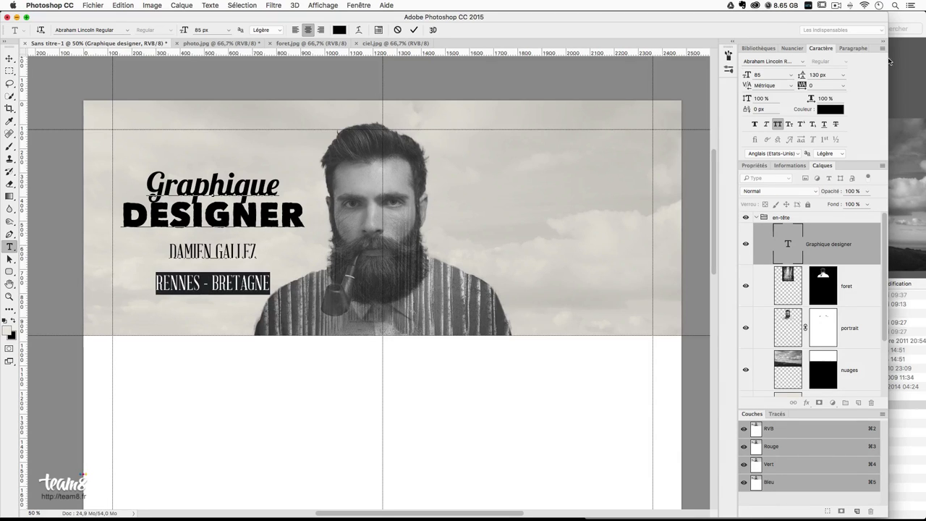
left_click(778, 124)
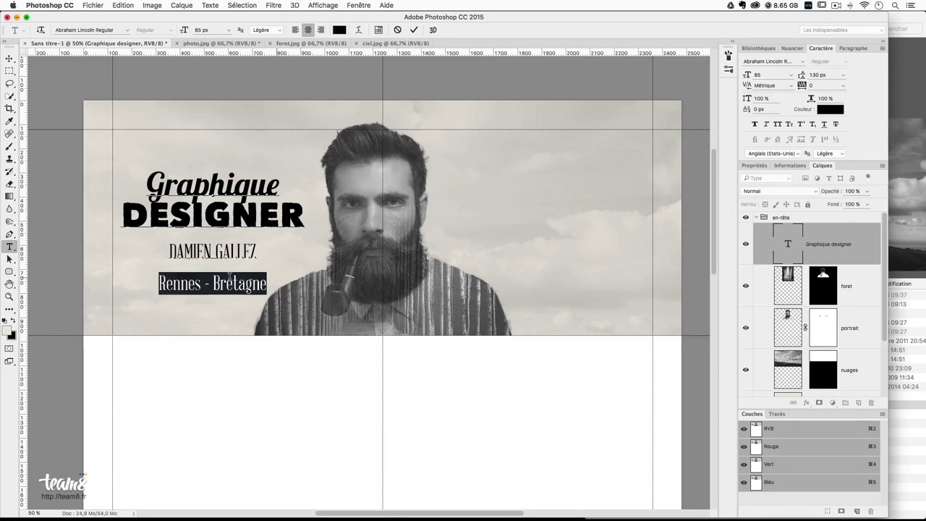
left_click(227, 281)
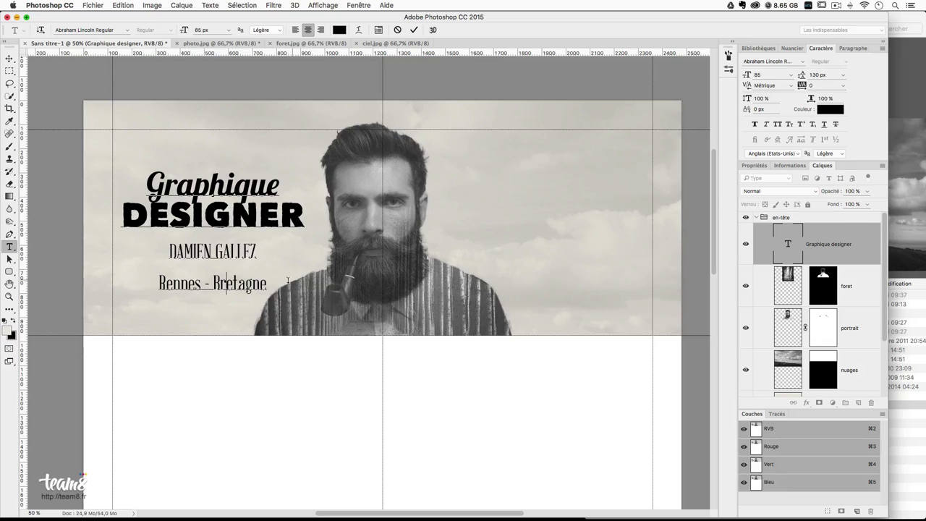
Set the location line in Mr Dafoe Regular at 42 px.
left_click_drag(288, 281, 158, 282)
left_click(759, 61)
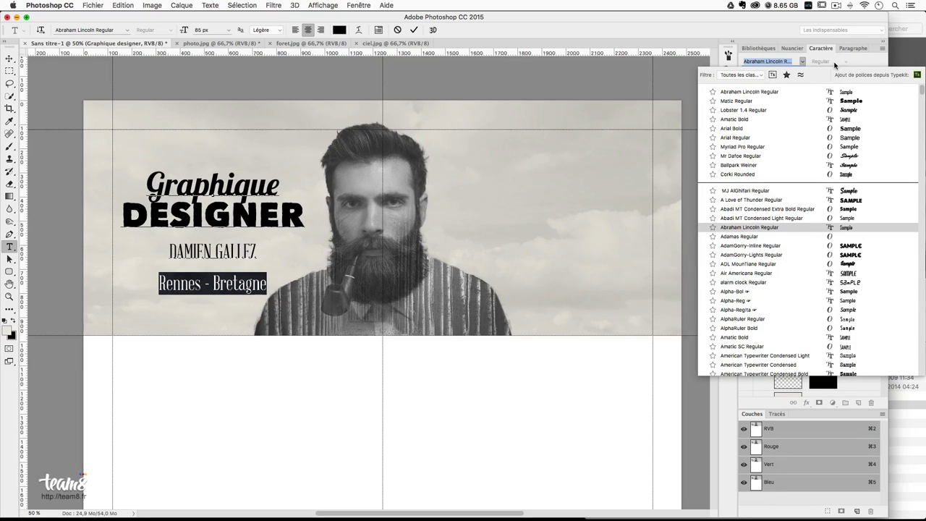
type("mr")
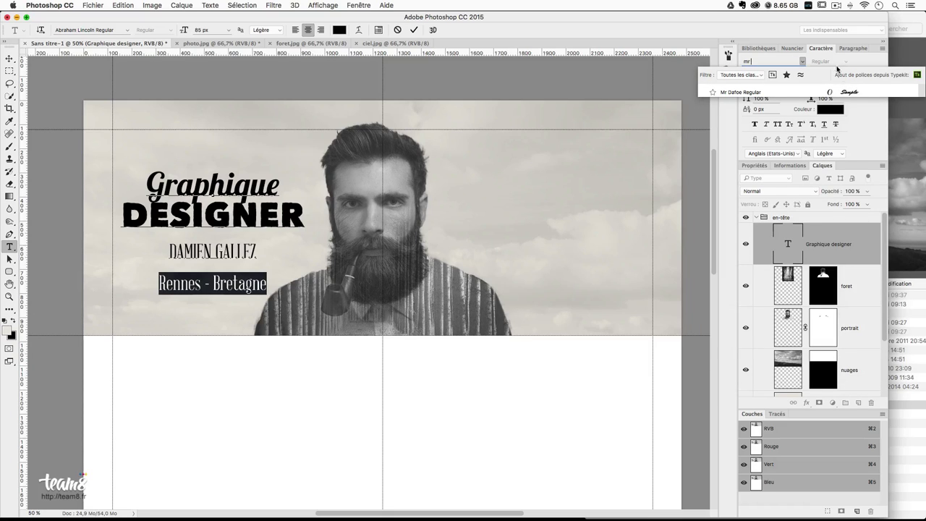
left_click(740, 92)
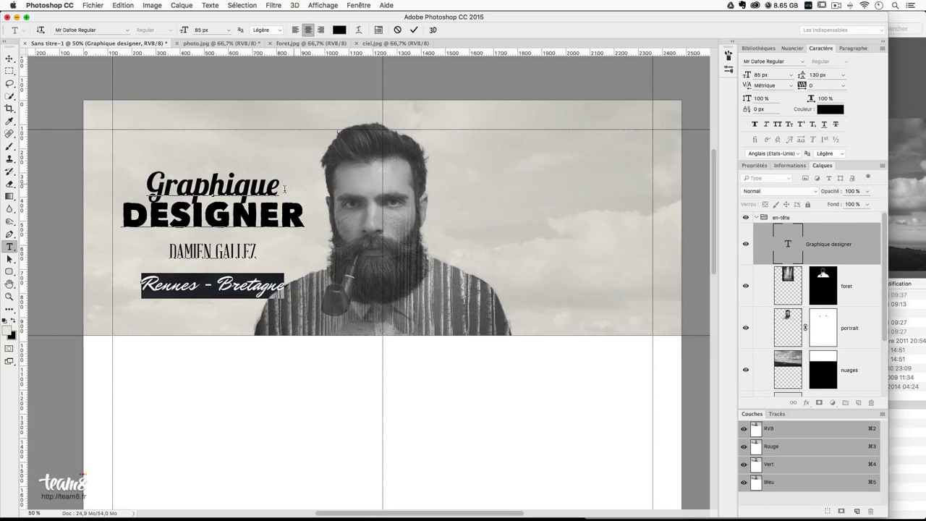
left_click(767, 74)
type("42")
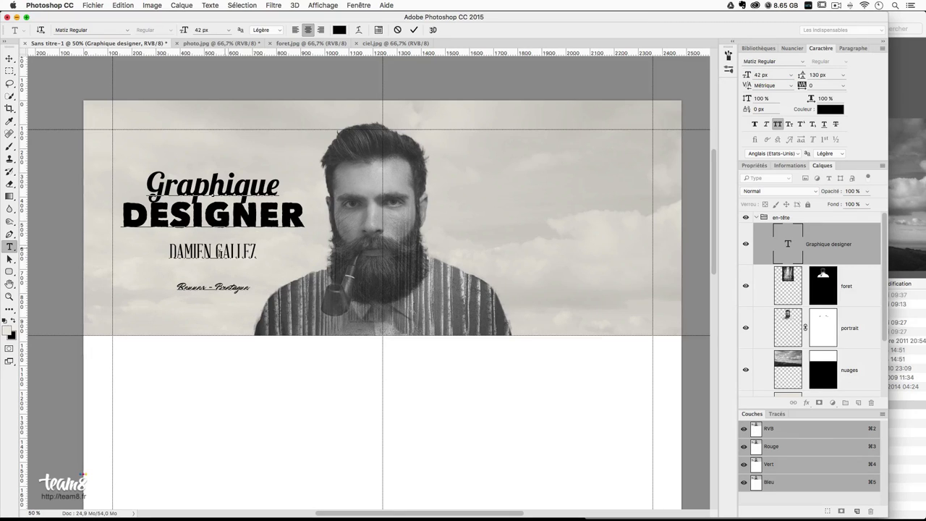
Set the name line's leading to 90 px.
left_click(232, 236)
left_click_drag(255, 250, 141, 247)
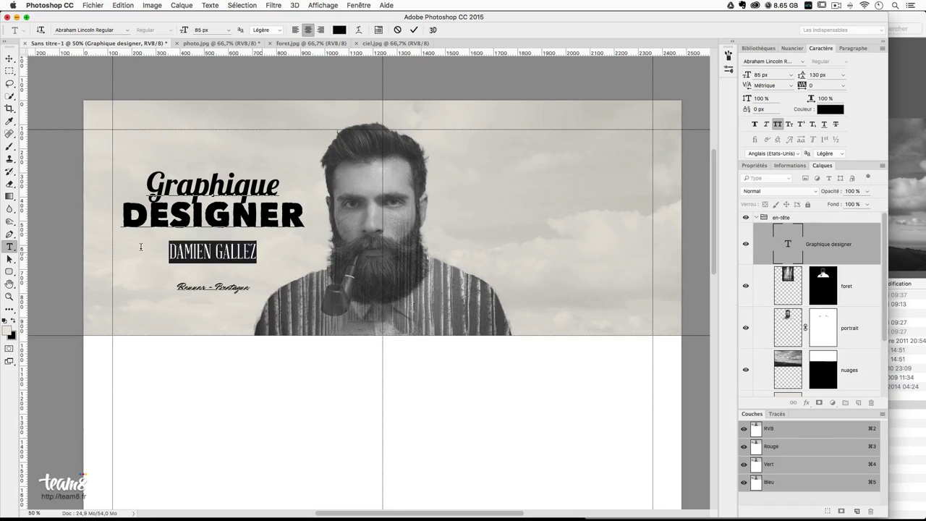
left_click(828, 75)
type("50")
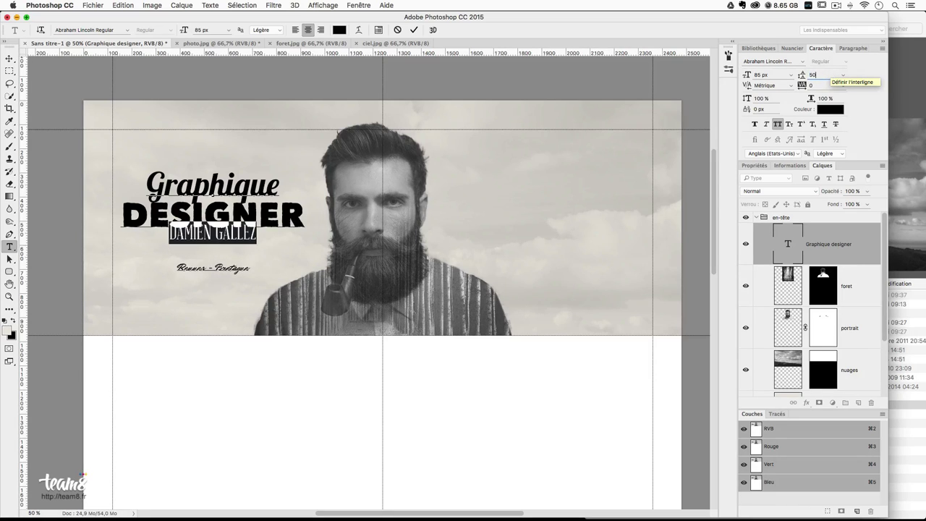
key("BackSpace")
key("BackSpace")
type("80")
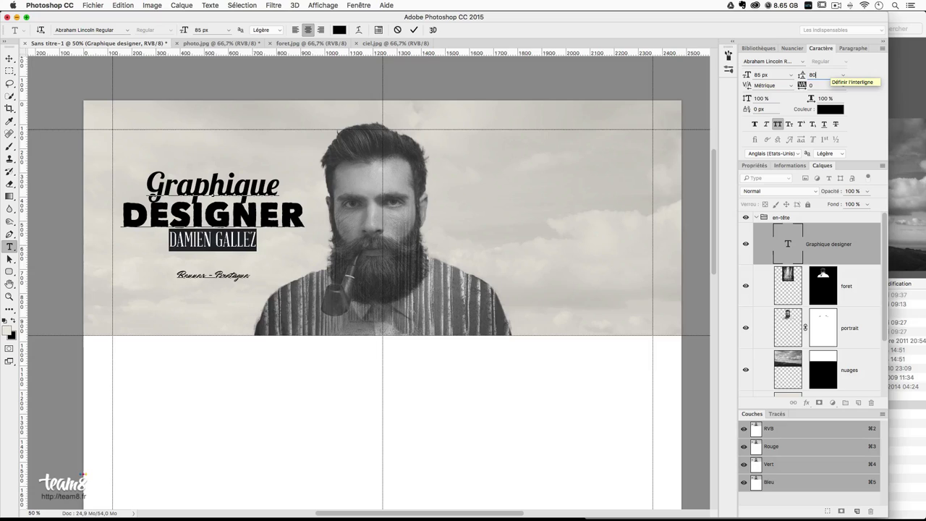
key("BackSpace")
key("BackSpace")
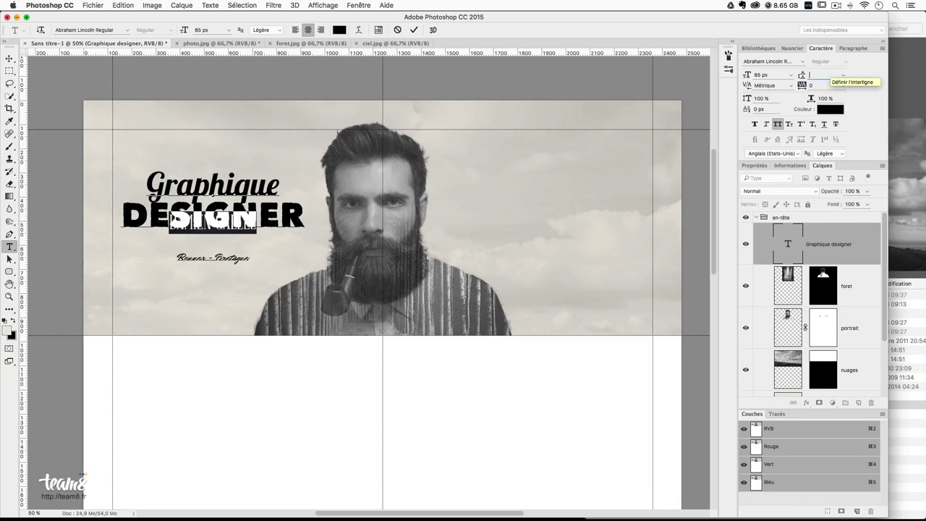
type("90")
left_click(235, 242)
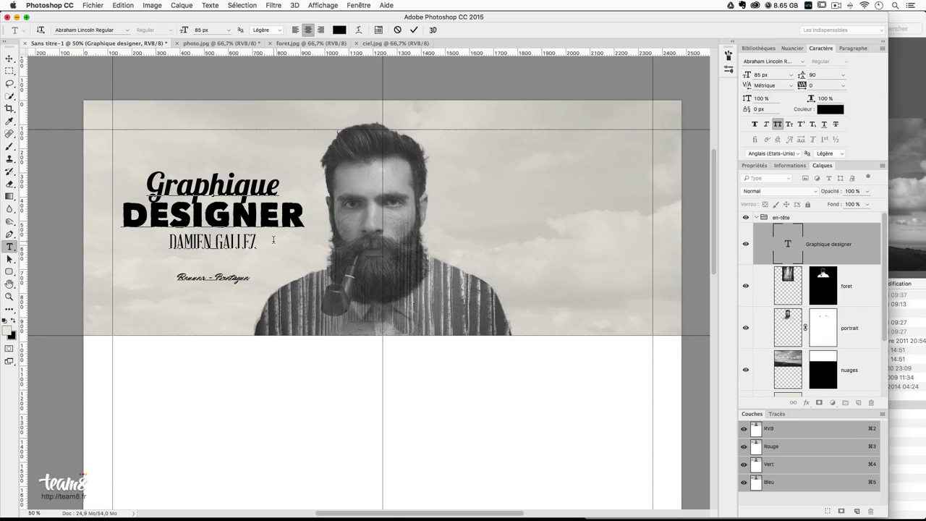
Set the Rennes - Bretagne tagline's leading to 60 px.
left_click(216, 278)
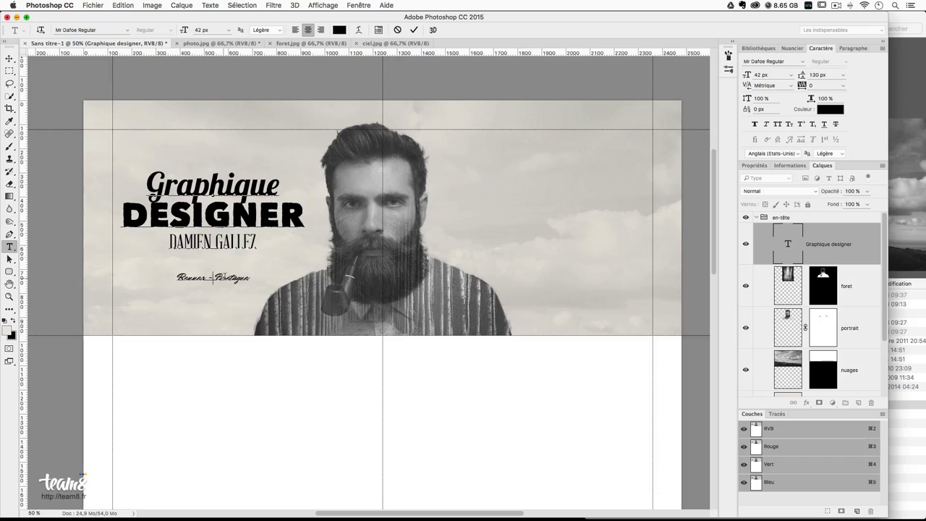
key("ctrl+a")
left_click(822, 74)
type("90")
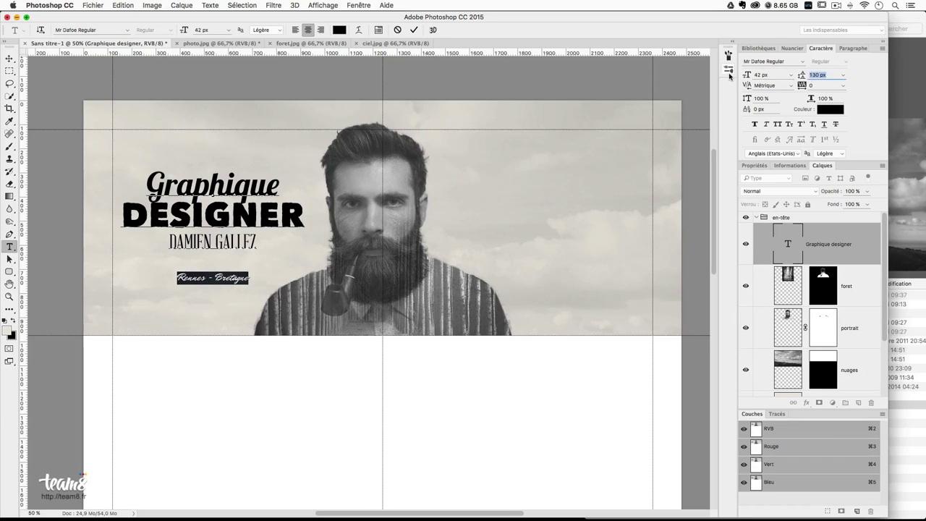
key("Return")
type("20")
key("Return")
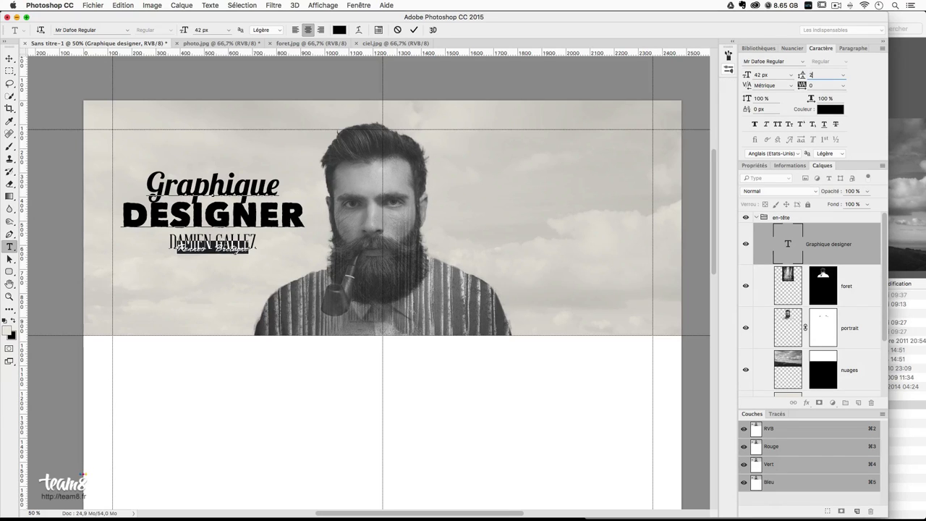
type("50")
key("Return")
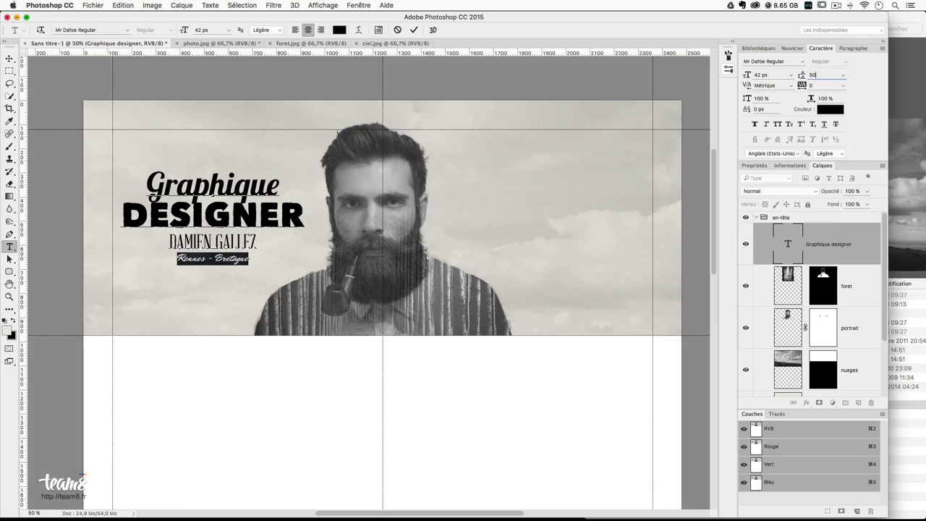
type("6")
key("Return")
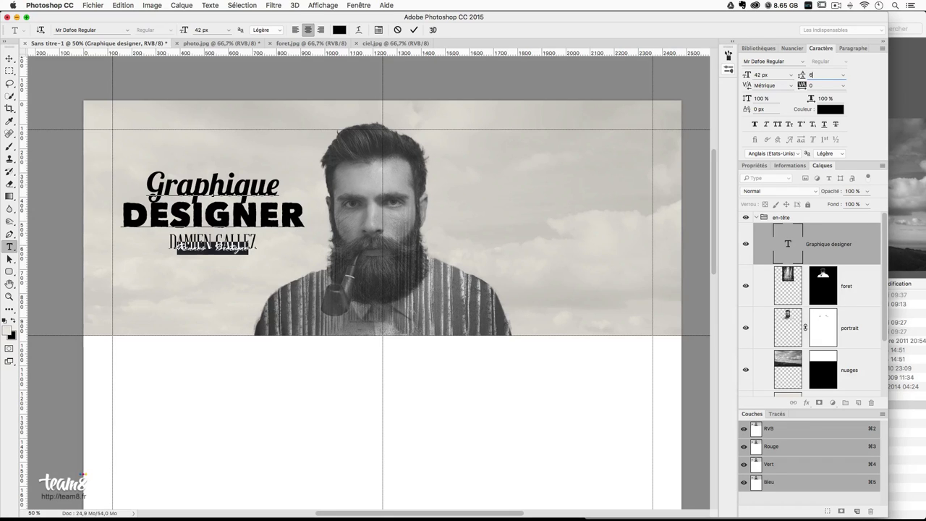
type("60")
key("Return")
Commit the title text edits with the Move tool.
left_click(228, 260)
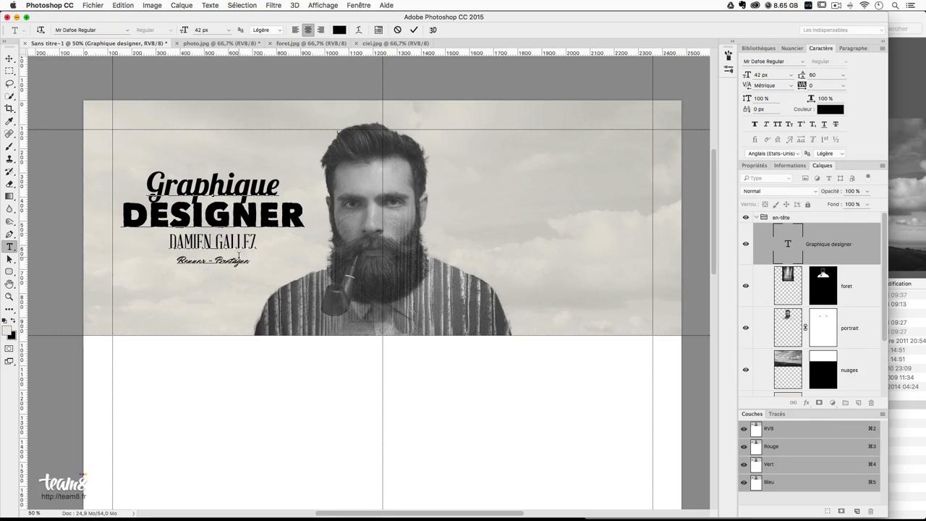
left_click(10, 59)
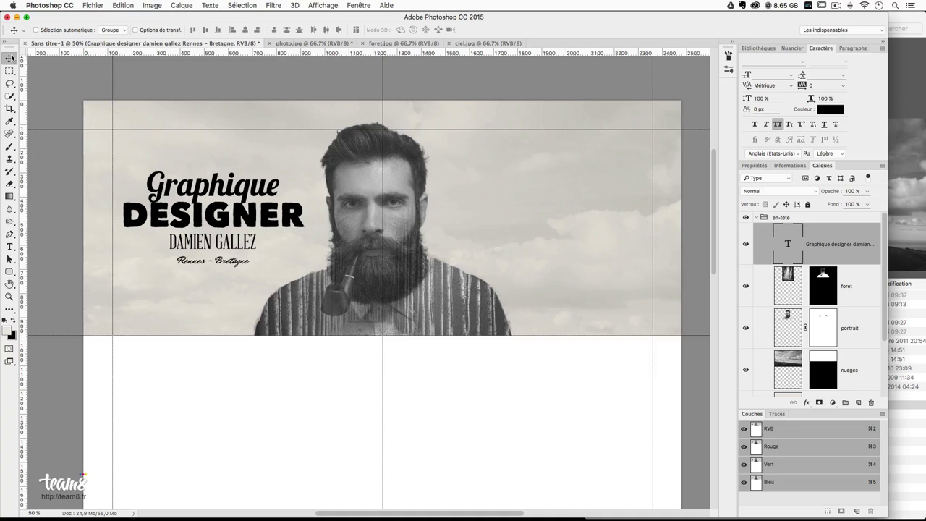
scroll(29, 108, "up", 2)
scroll(325, 217, "right", 3)
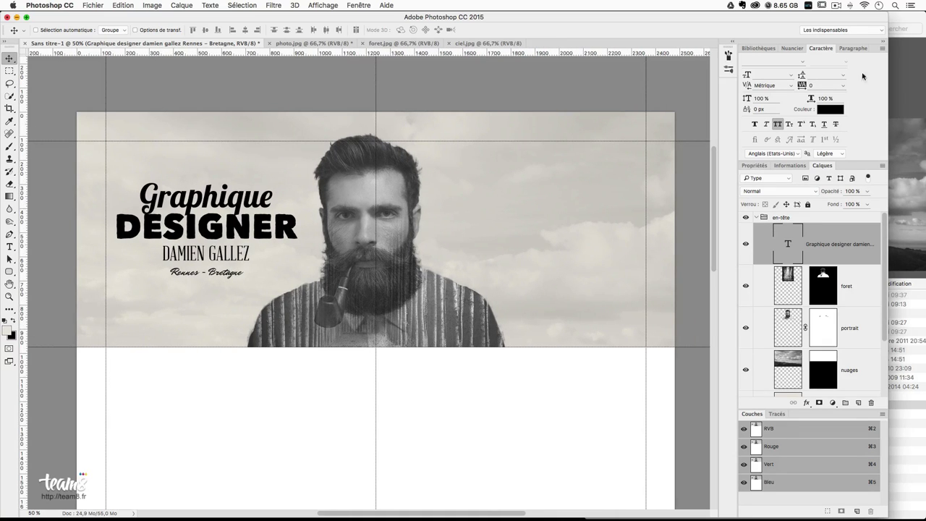
Change the title text colour to dark grey #4e4d4b.
left_click(829, 110)
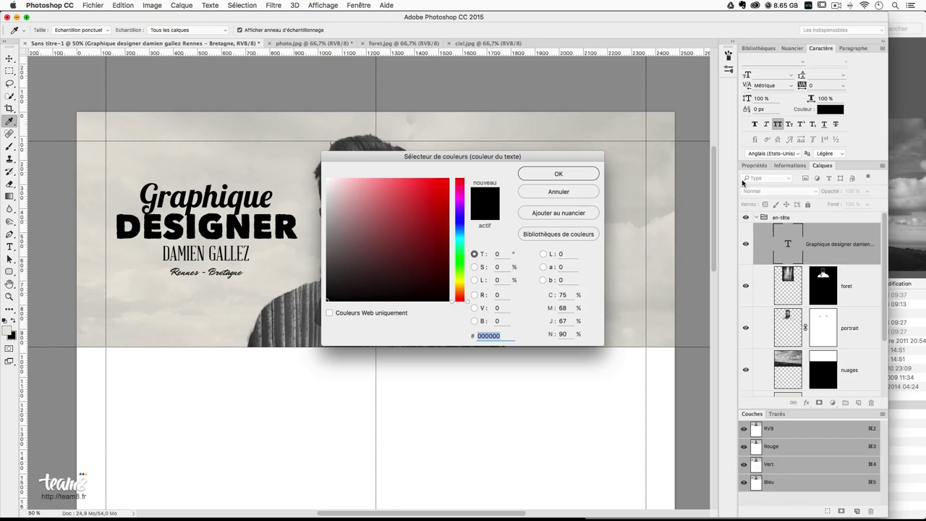
type("4e4")
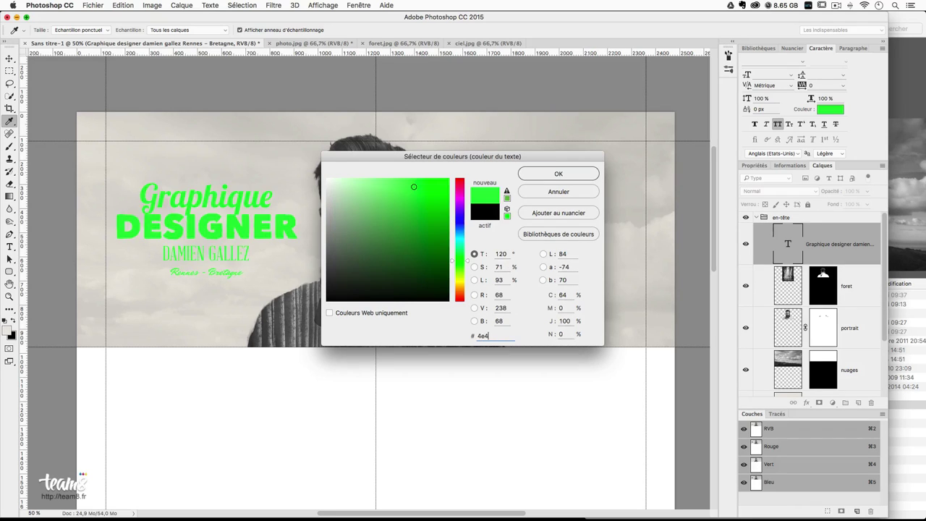
type("d4")
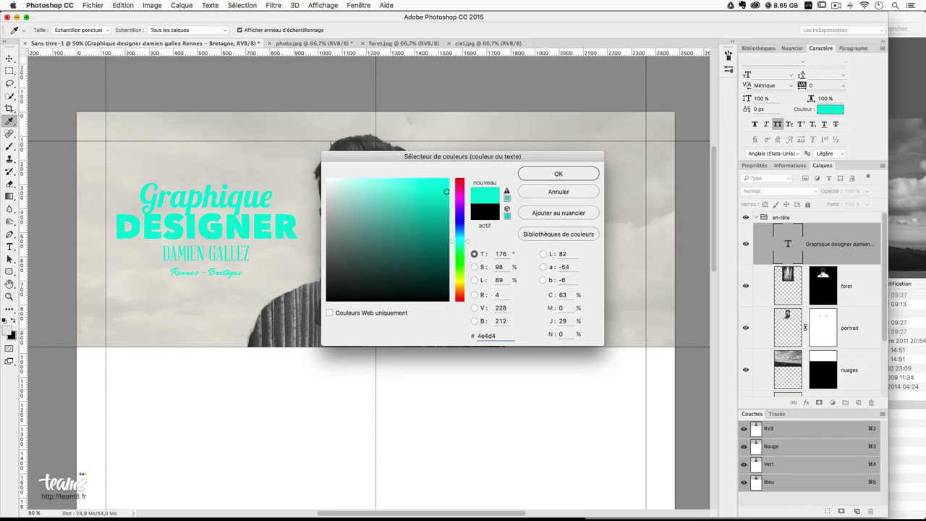
type("b")
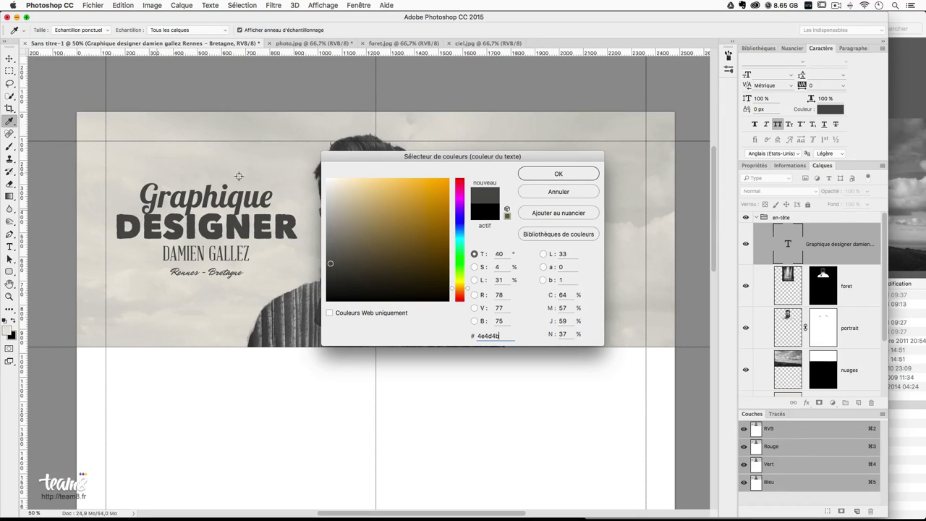
left_click(559, 175)
key("v")
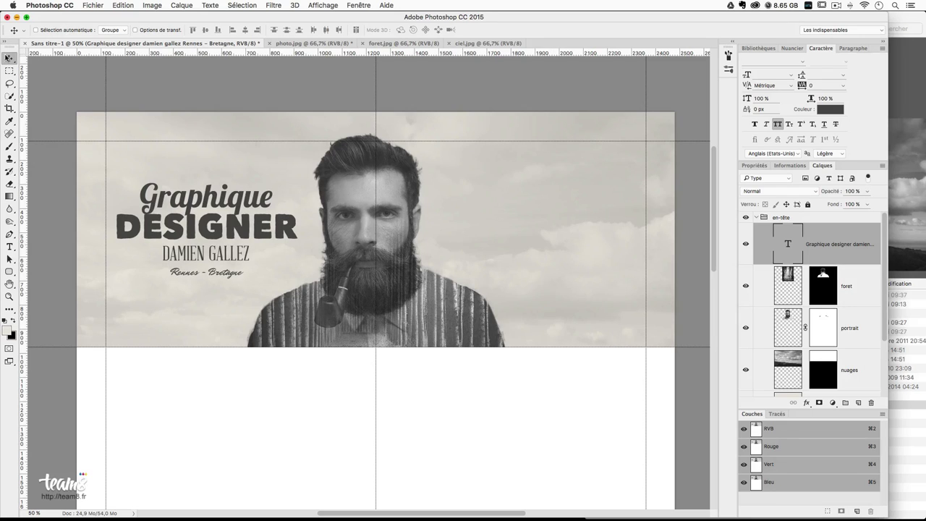
Give the title a drop shadow (15% opacity, 6 px distance, 0 px size) and nudge it right.
left_click_drag(552, 274, 548, 245)
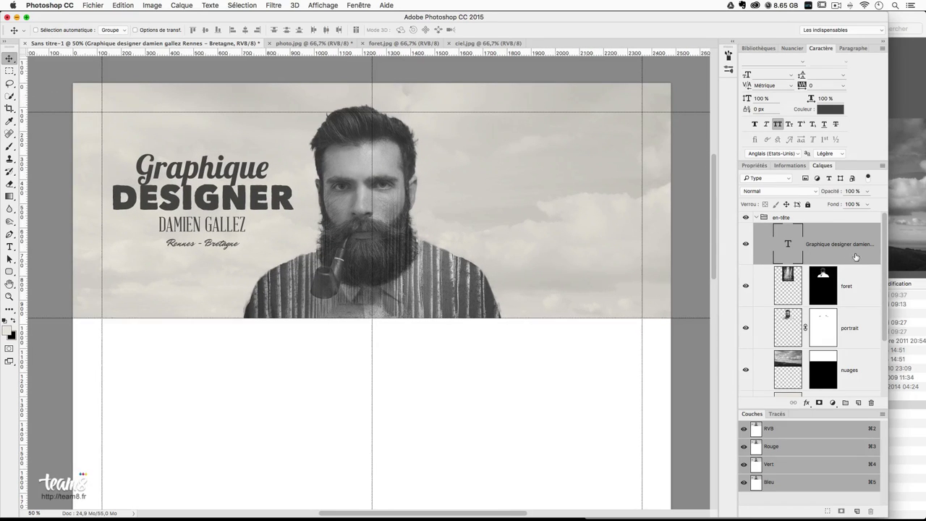
double_click(857, 257)
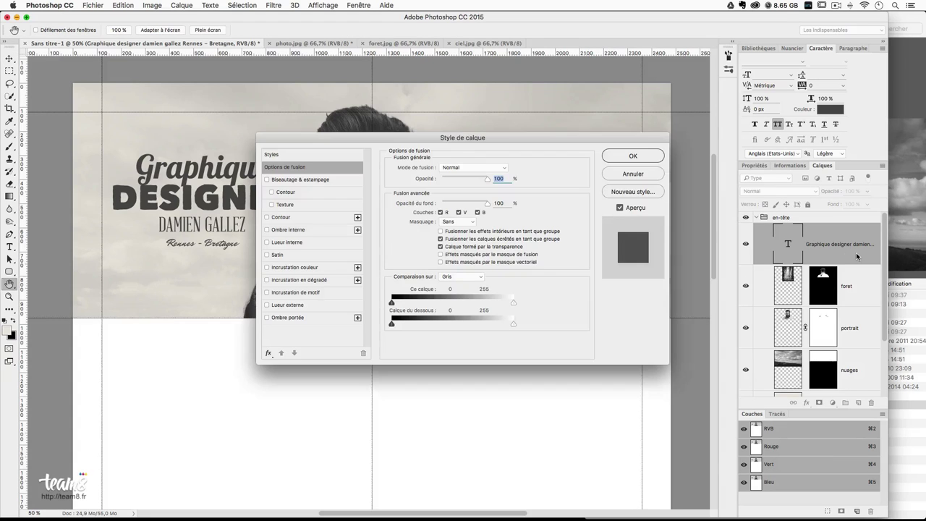
left_click_drag(526, 144, 563, 190)
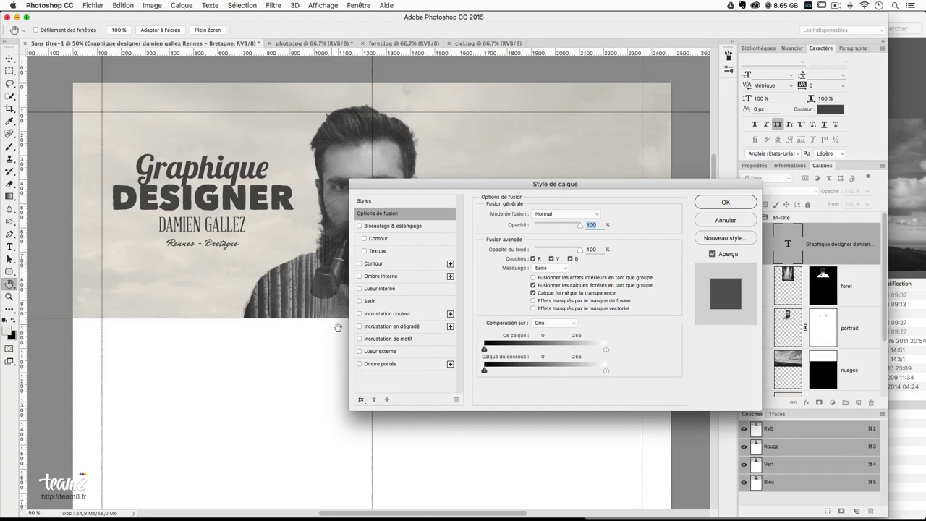
left_click(385, 364)
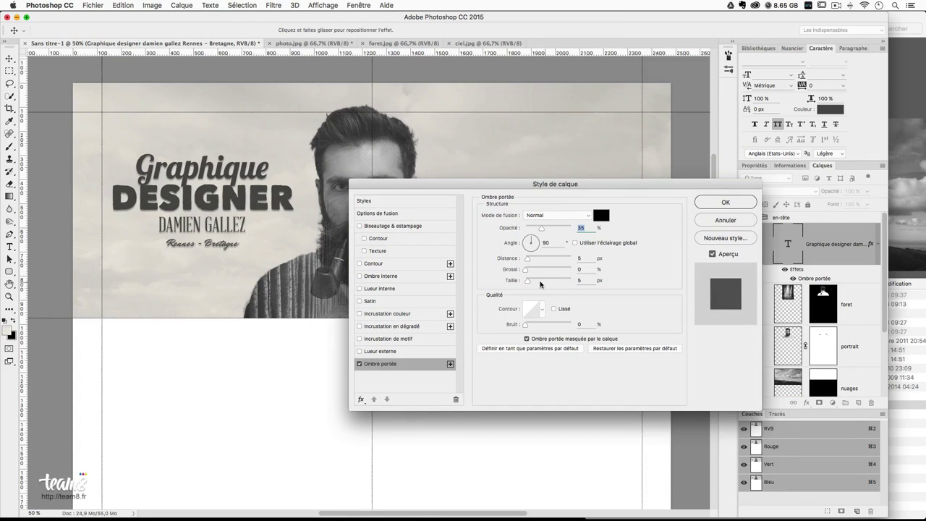
mouse_move(526, 281)
left_mouse_down()
mouse_move(547, 282)
mouse_move(515, 281)
left_mouse_up()
double_click(580, 228)
type("15")
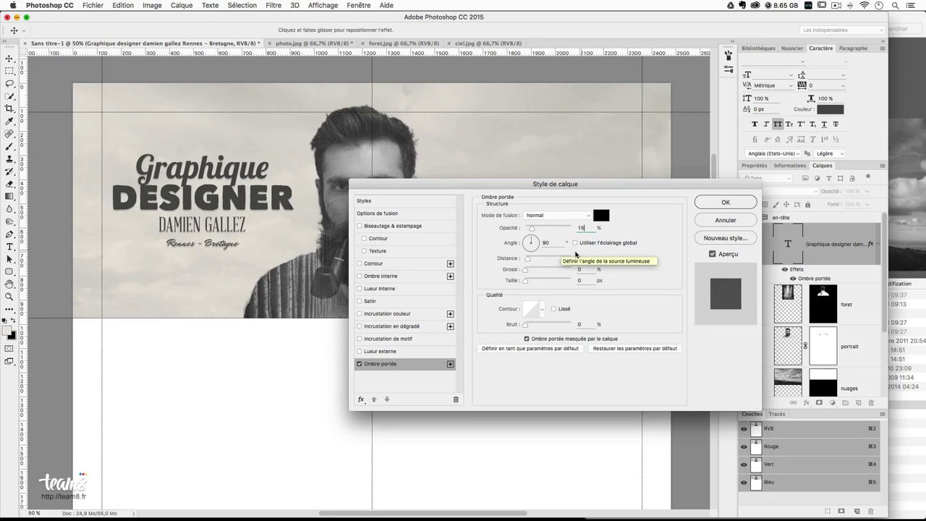
key("Tab")
key("Tab")
type("6")
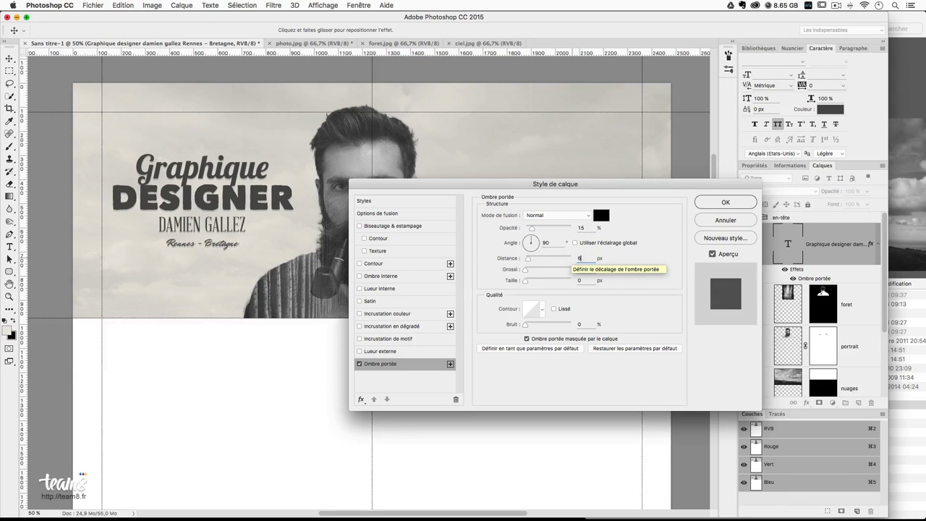
key("Tab")
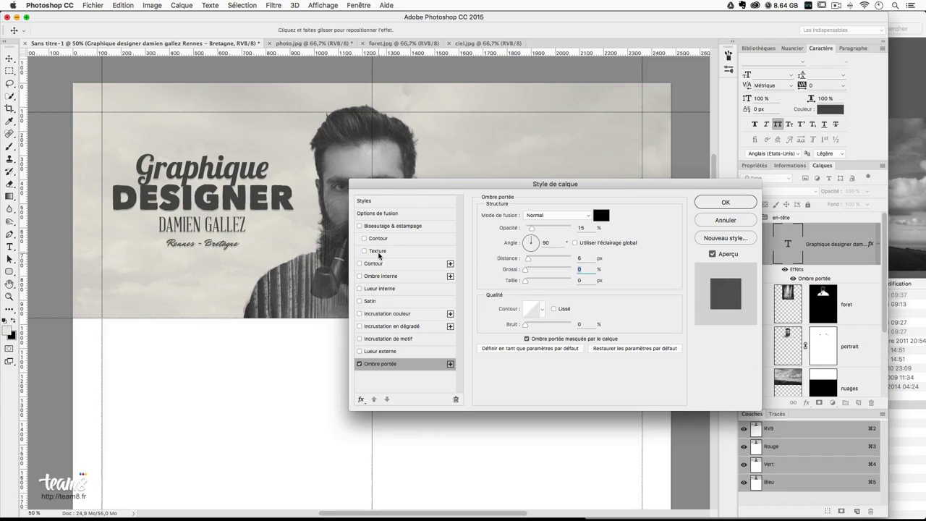
key("Return")
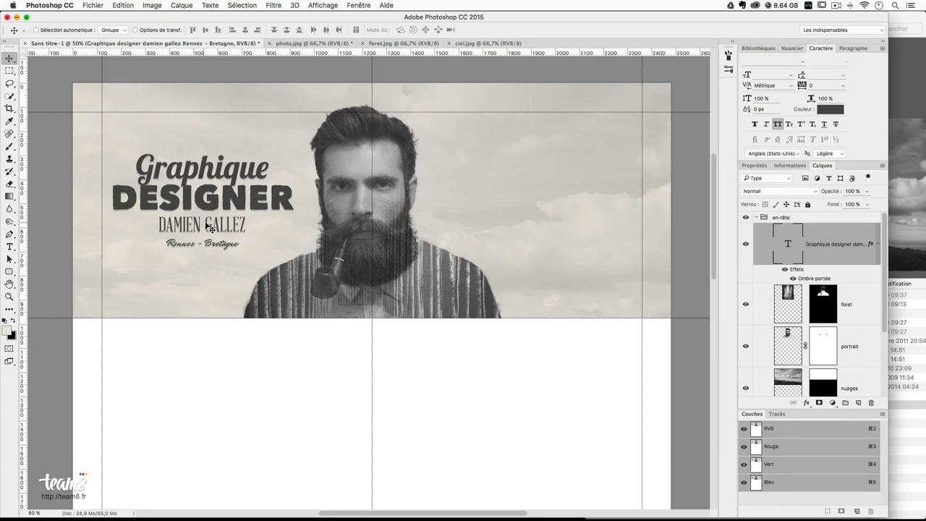
left_click_drag(211, 227, 214, 226)
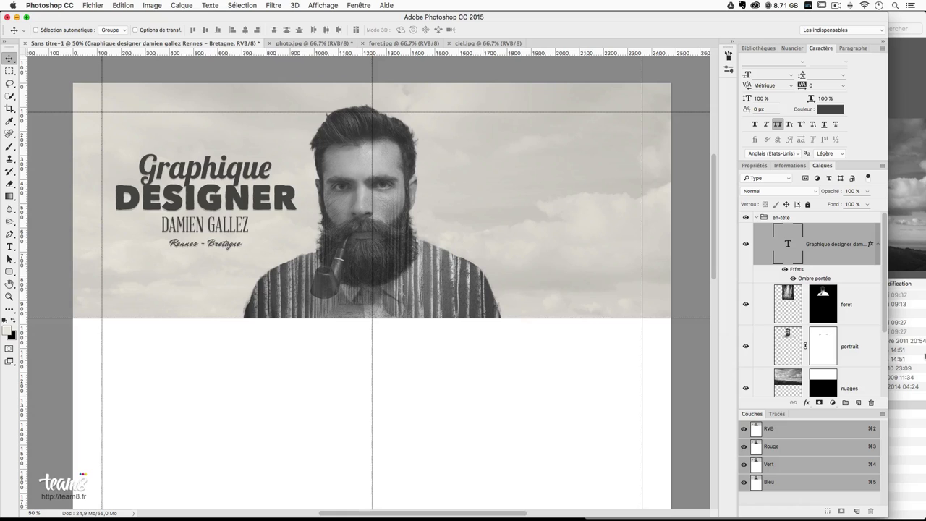
Apply Levels with inputs about 31 / 1.58 / 234 to the portrait layer.
left_click(825, 345)
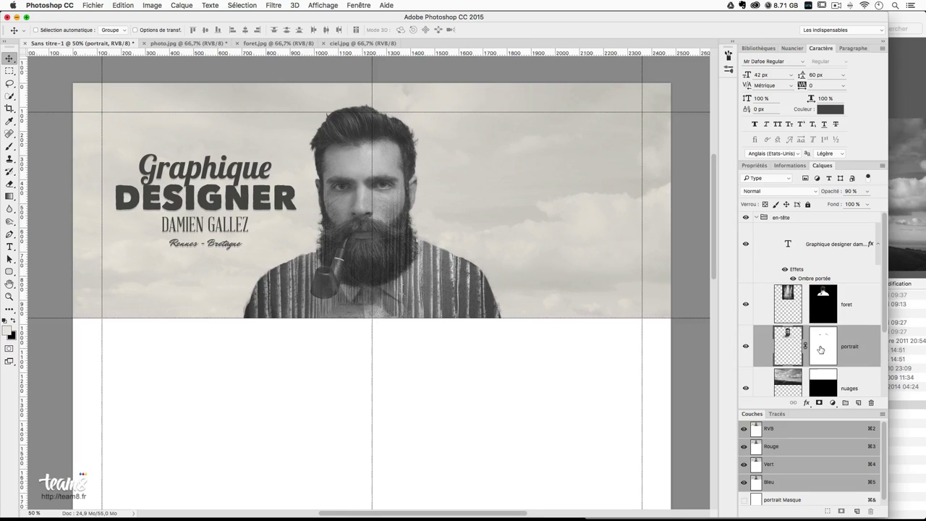
key("ctrl+l")
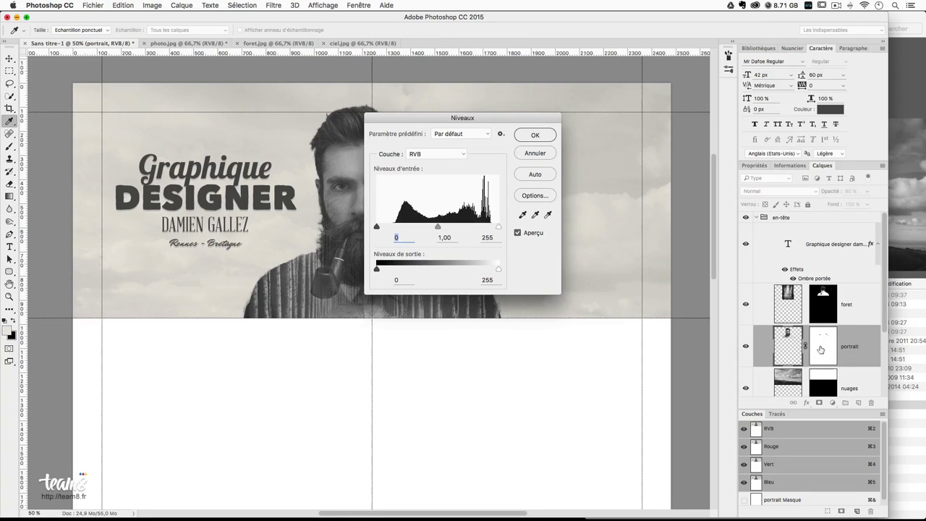
left_click_drag(467, 117, 624, 131)
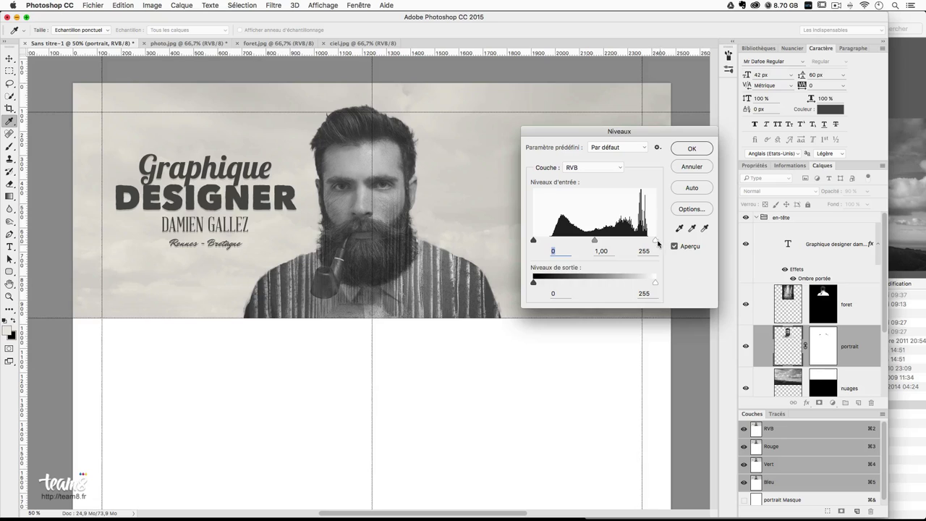
left_click_drag(656, 242, 644, 242)
mouse_move(588, 240)
left_mouse_down()
mouse_move(545, 240)
mouse_move(578, 241)
left_mouse_up()
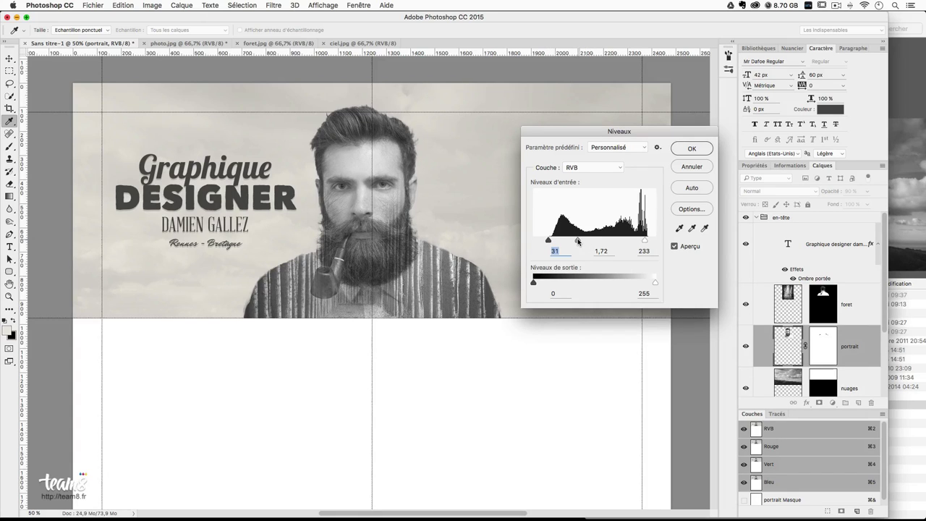
left_click_drag(578, 241, 581, 242)
left_click(581, 241)
left_click_drag(644, 241, 646, 243)
left_click(645, 241)
left_click(690, 152)
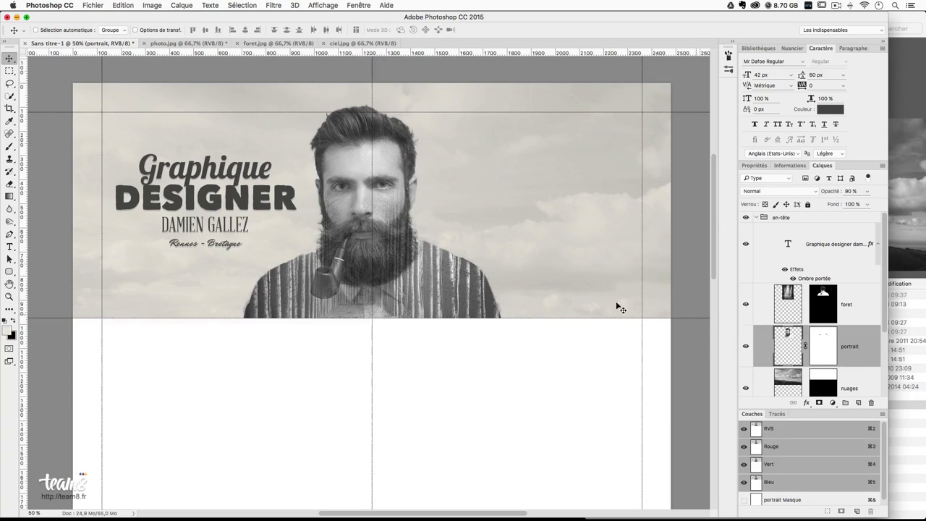
Set the foret forest texture layer's opacity to 60%.
left_click(843, 305)
left_click(851, 192)
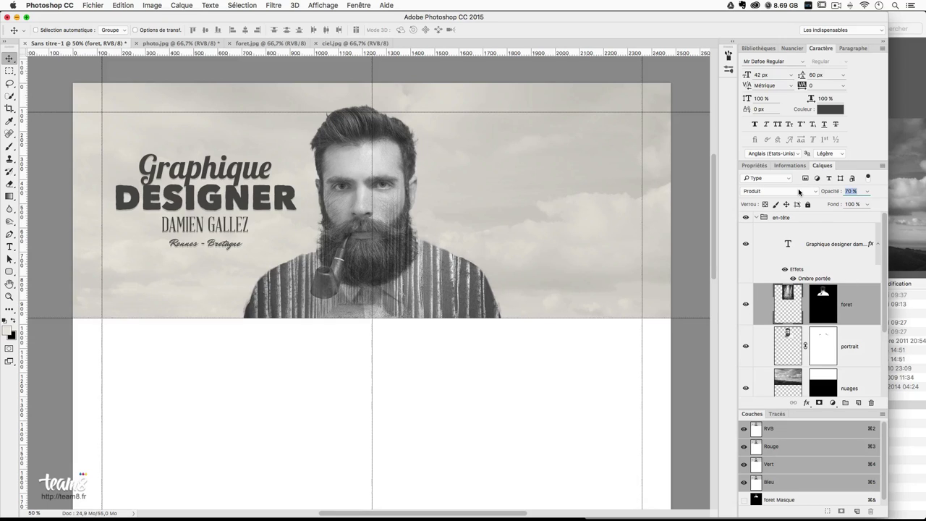
type("6")
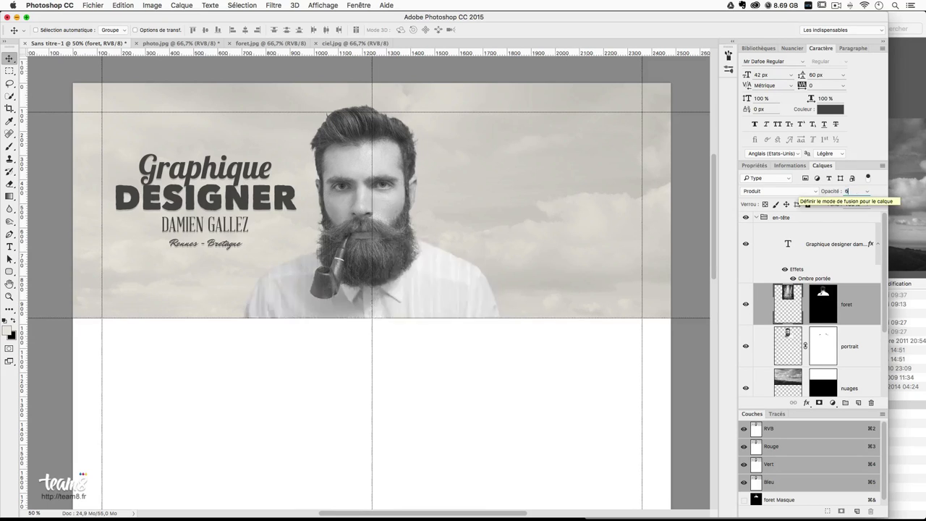
type("0")
key("BackSpace")
type("0")
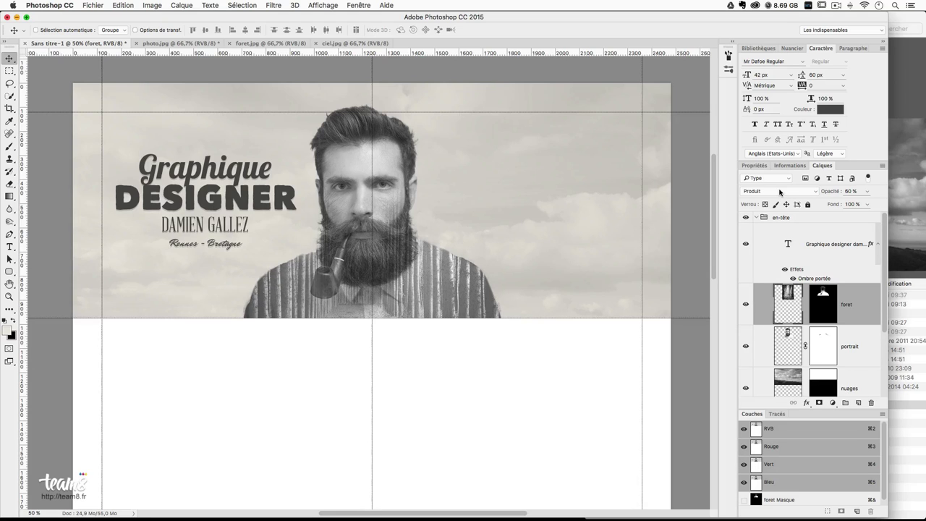
left_click(916, 468)
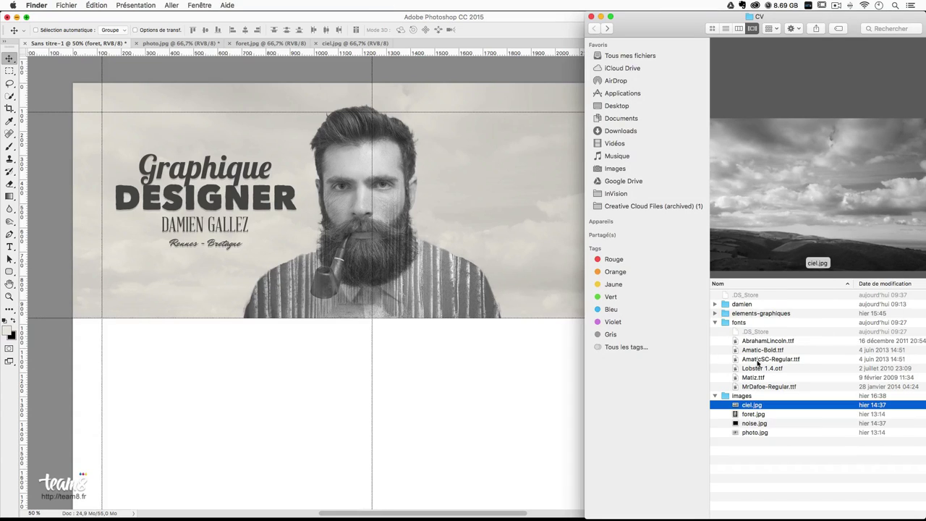
Try dragging bulle1.png from elements-graphiques into the header, then cancel the oversized placement.
left_click(715, 313)
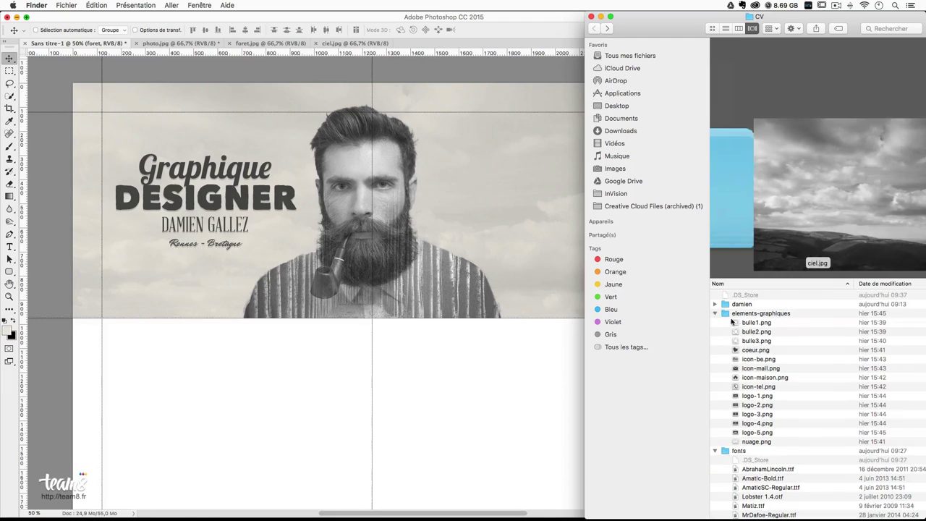
left_click(741, 322)
scroll(762, 311, "down", 1)
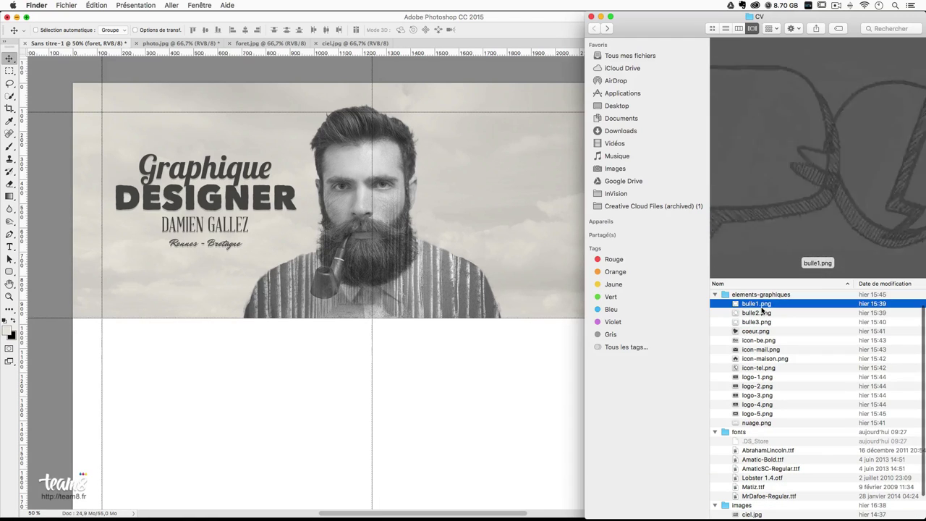
left_click_drag(762, 310, 456, 192)
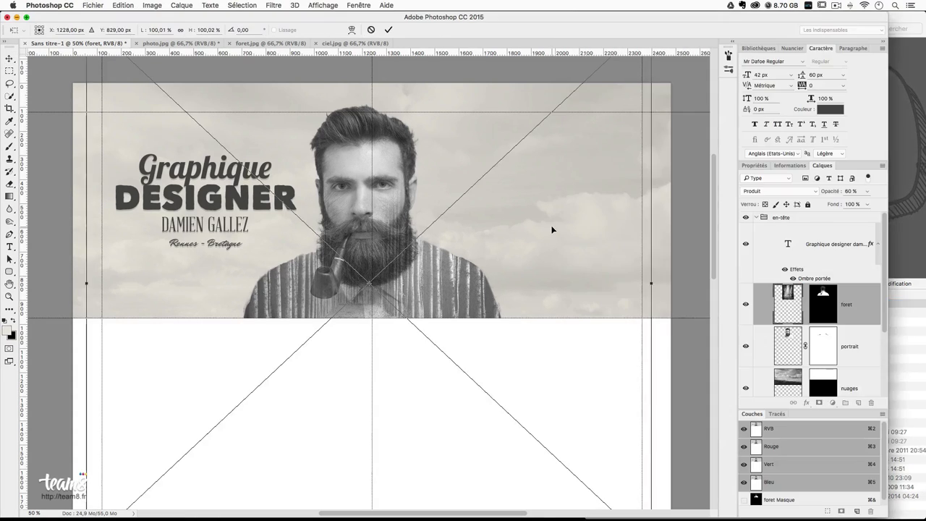
scroll(142, 126, "up", 1)
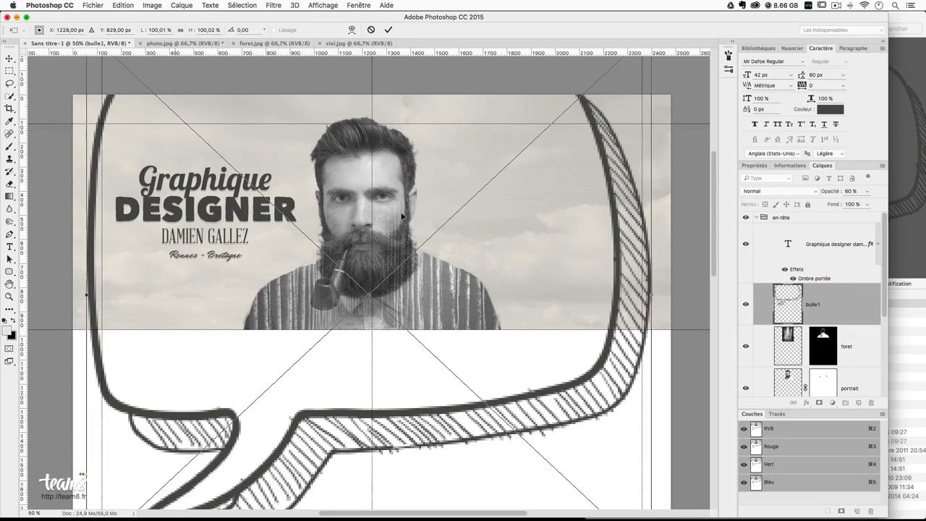
key("Escape")
left_click(910, 310)
Open bulle1.png in Photoshop and paste the speech bubble into the header document.
right_click(745, 307)
mouse_move(770, 307)
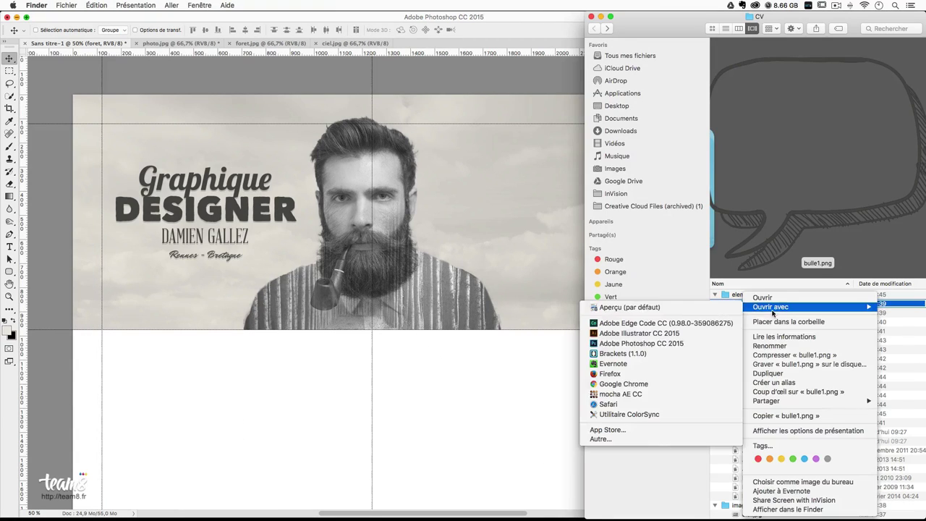
left_click(641, 343)
key("super+a")
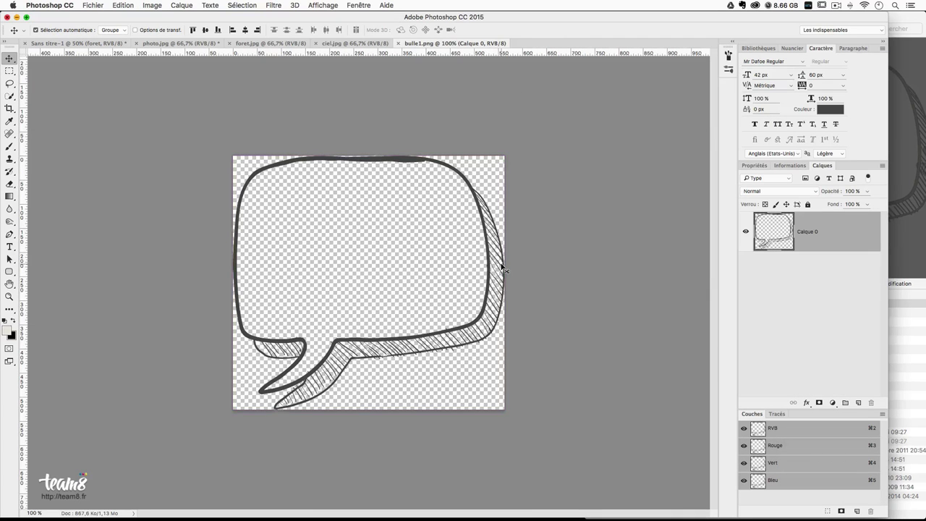
left_click(41, 45)
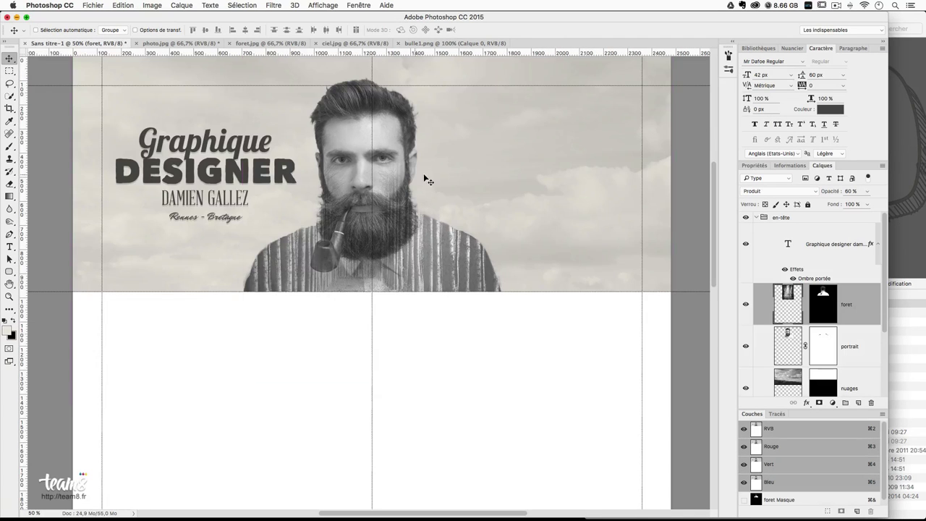
key("super+v")
Name the bubble layer bulle1, stack it above the title, and move it upper right.
scroll(535, 206, "up", 2)
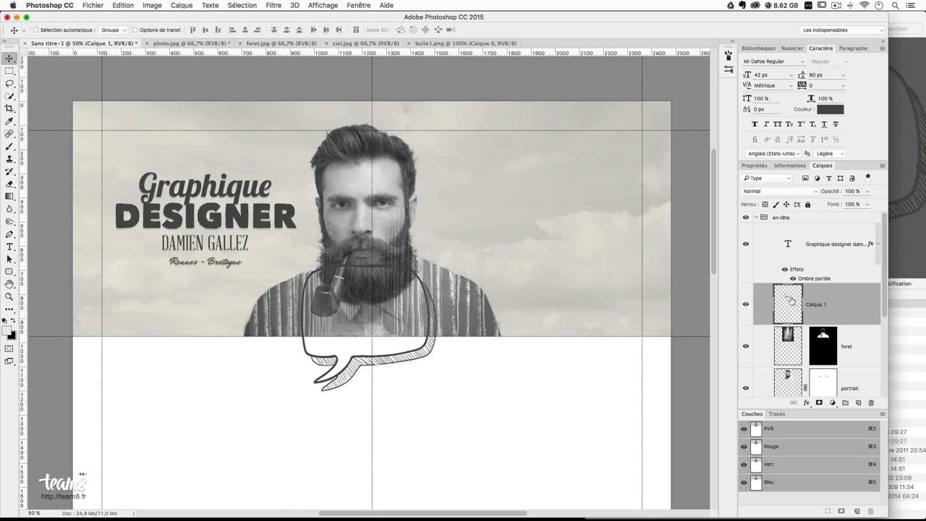
left_click_drag(792, 301, 800, 239)
double_click(816, 244)
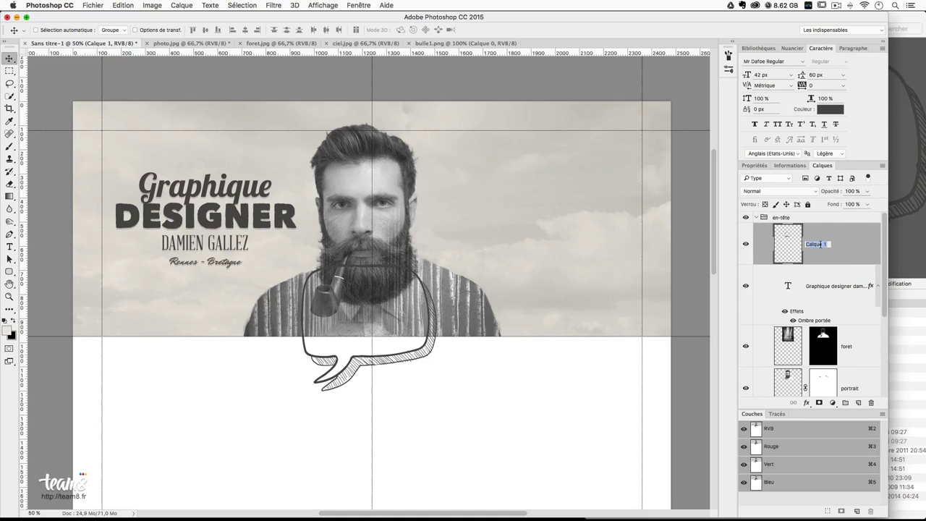
type("bulle1")
key("Return")
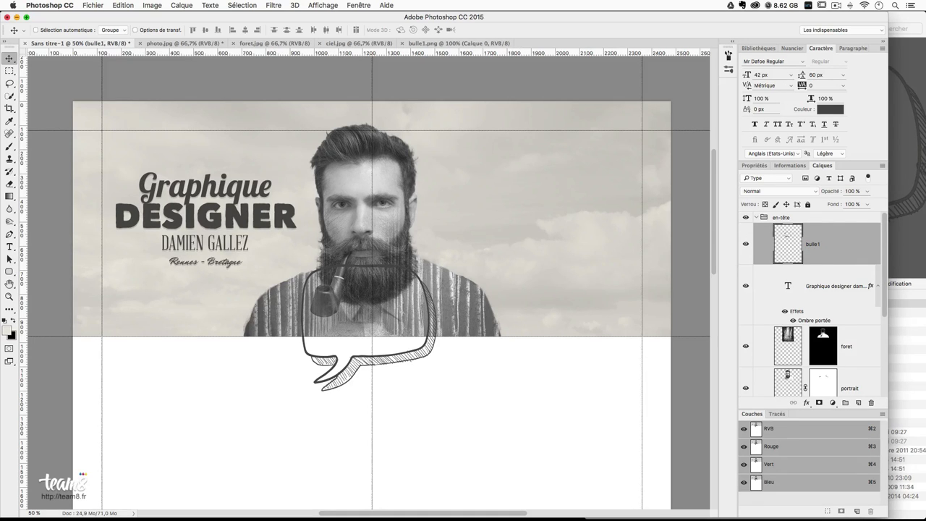
mouse_move(423, 420)
left_mouse_down()
mouse_move(555, 254)
mouse_move(527, 275)
left_mouse_up()
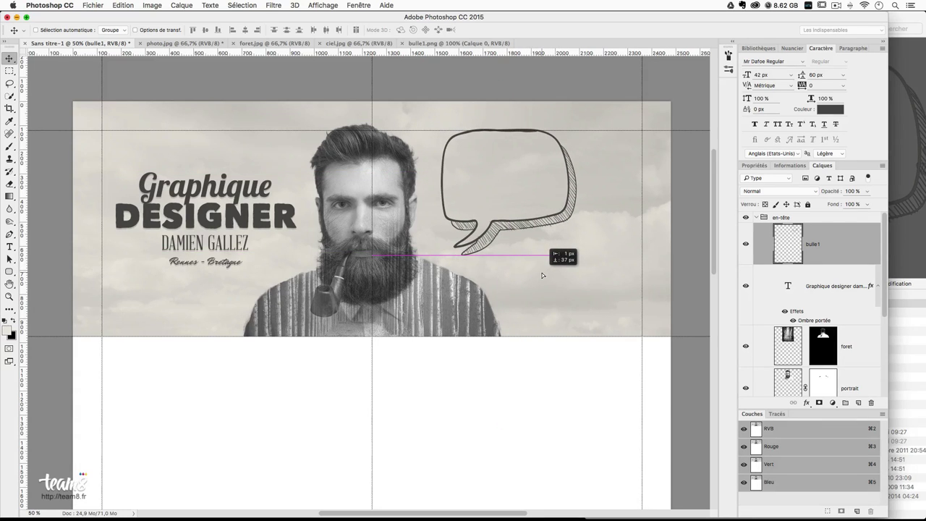
left_click_drag(527, 275, 537, 277)
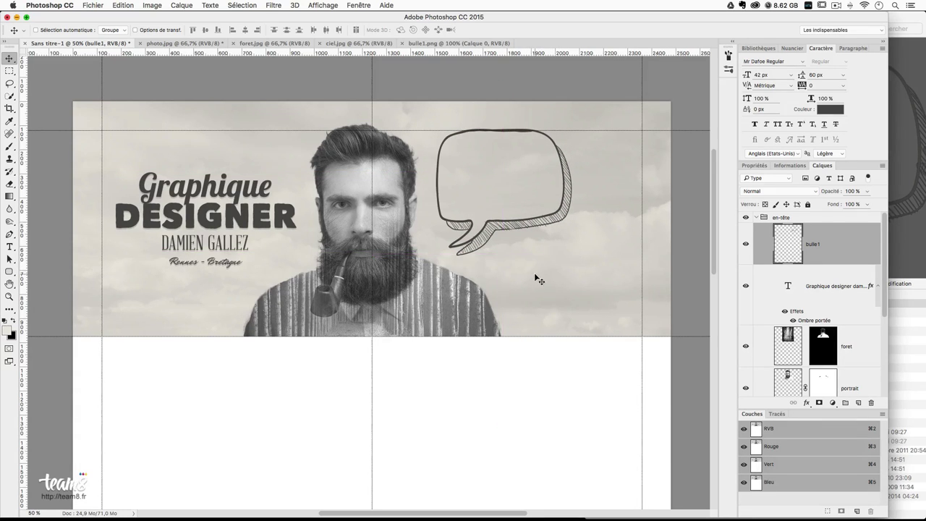
Open bulle2.png and place its round bubble in the header beneath the large bubble.
left_click(916, 344)
left_click(759, 312)
right_click(759, 312)
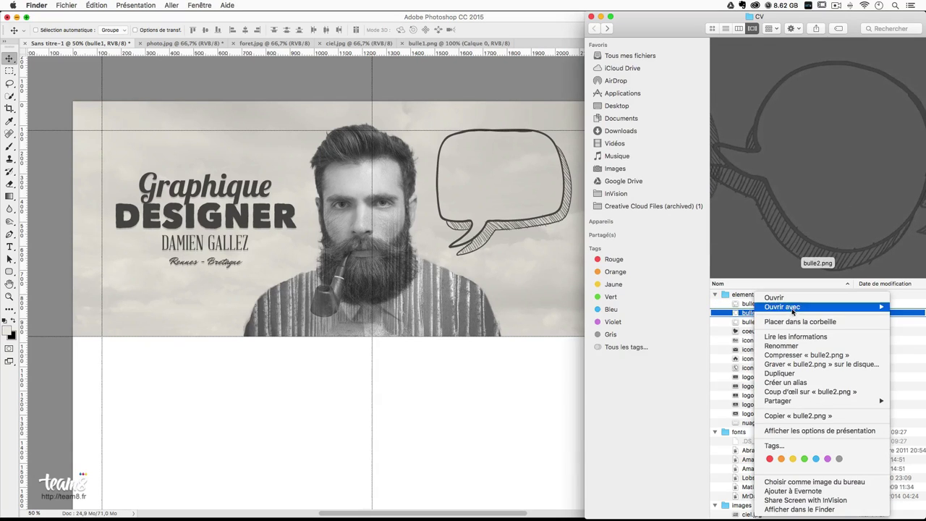
mouse_move(781, 307)
left_click(637, 343)
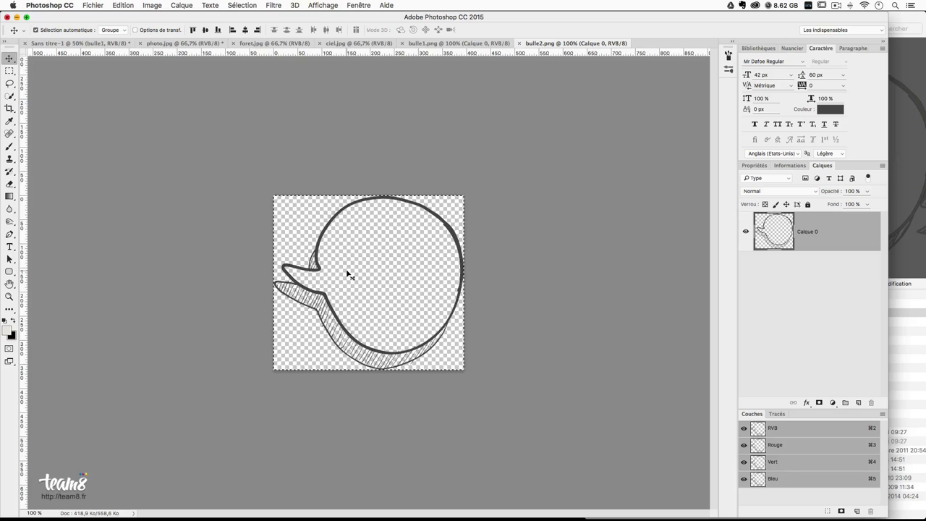
left_click_drag(347, 273, 510, 252)
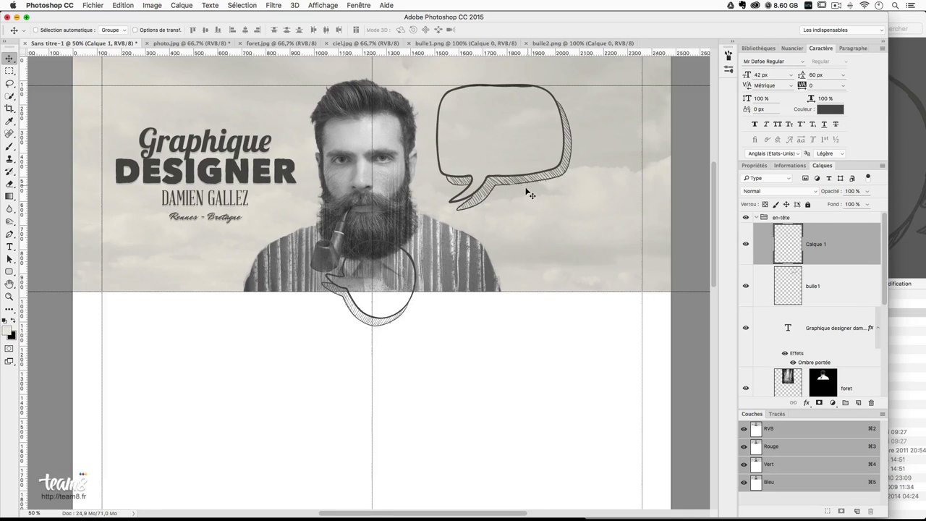
mouse_move(423, 264)
left_mouse_down()
mouse_move(609, 203)
mouse_move(602, 212)
left_mouse_up()
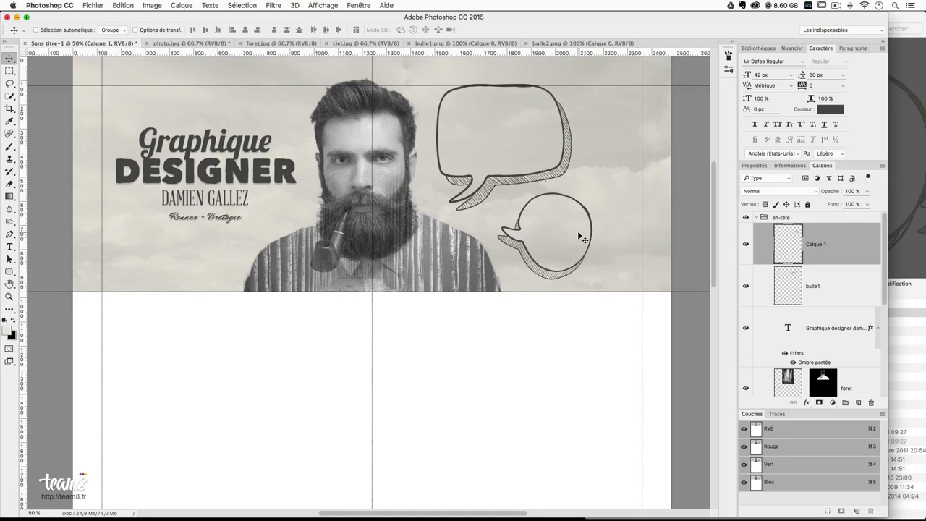
left_click(896, 318)
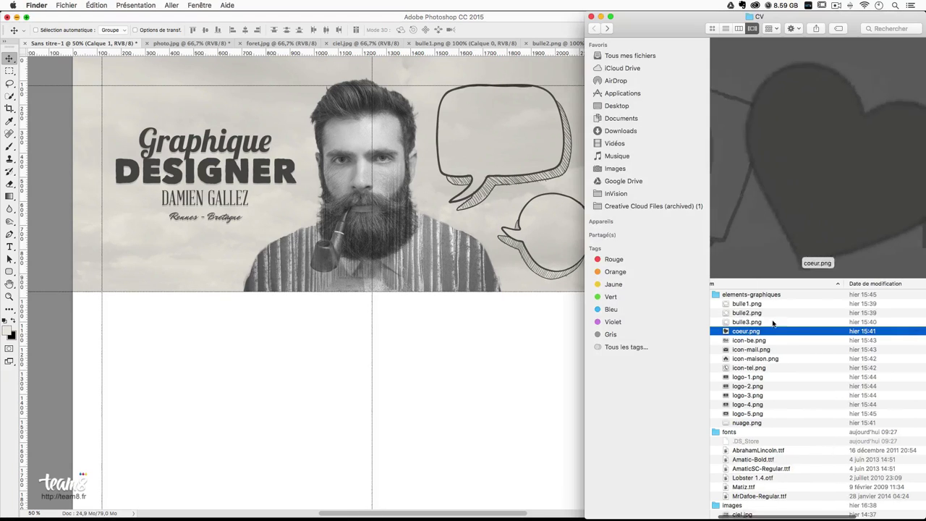
right_click(746, 323)
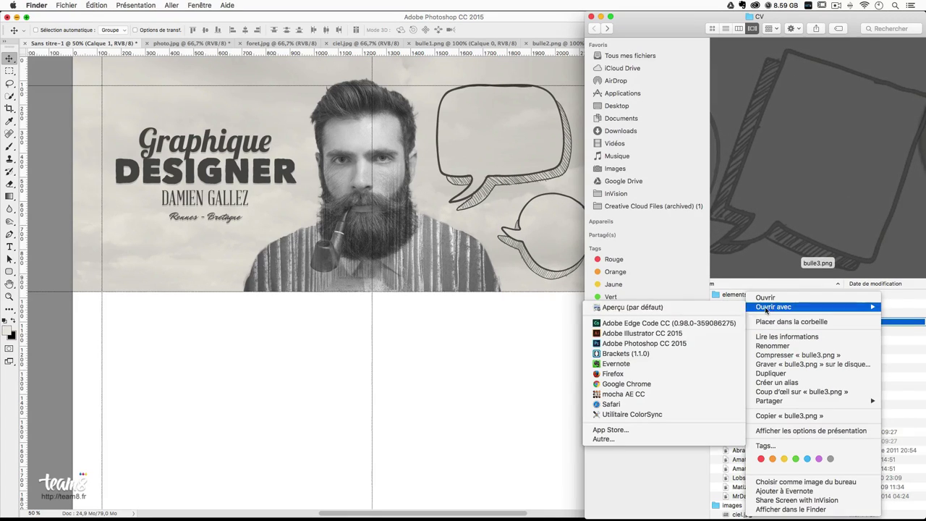
Bring bulle3.png's small bubble into the header and nudge it to the top right.
left_click(647, 343)
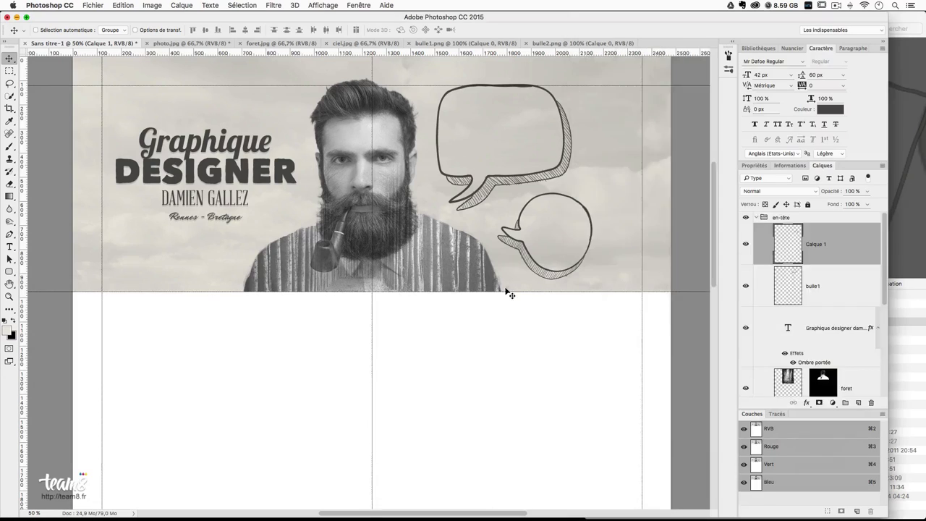
left_click_drag(365, 239, 564, 234)
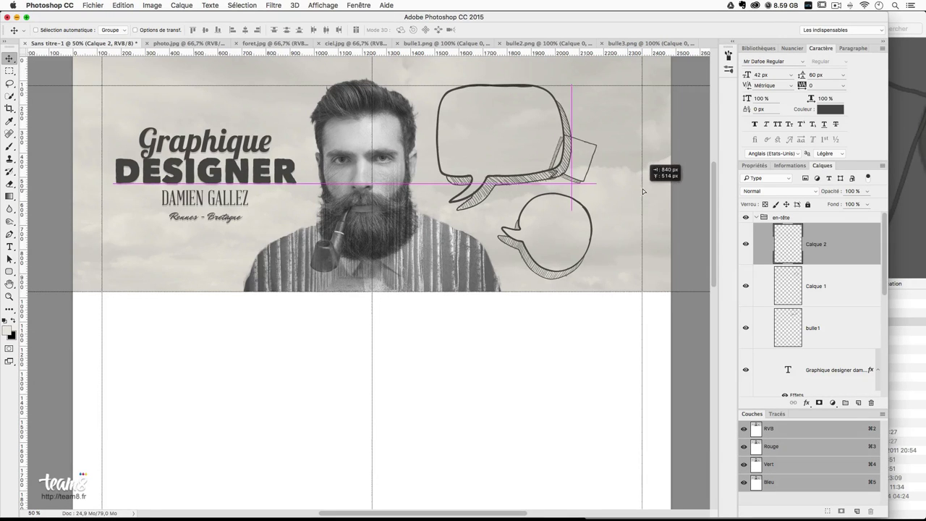
mouse_move(573, 227)
left_mouse_down()
mouse_move(616, 211)
mouse_move(607, 220)
left_mouse_up()
scroll(610, 266, "up", 2)
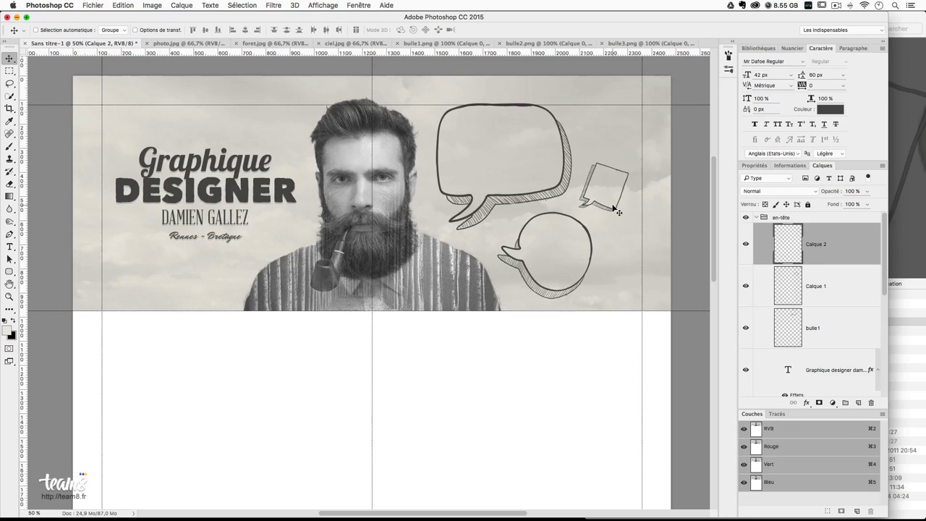
key("Left")
key("Down")
key("Left")
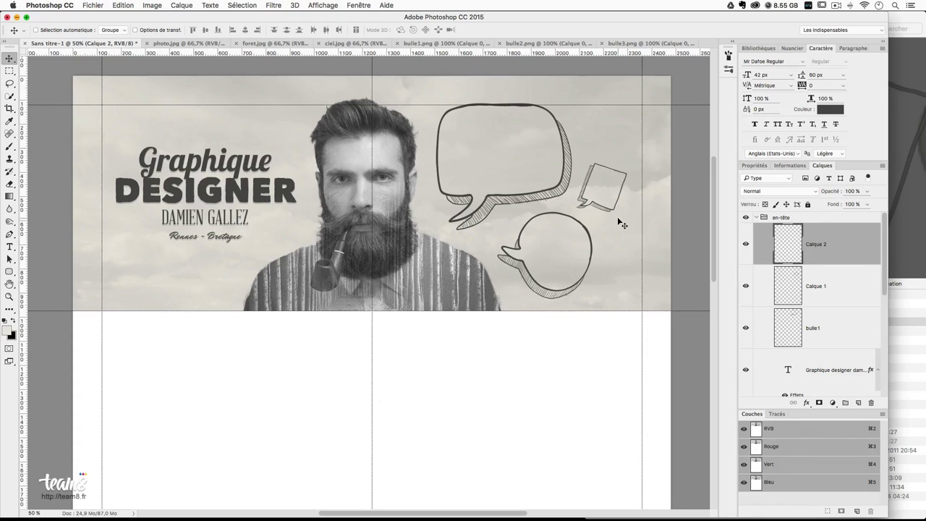
key("Right")
key("Right")
key("Right")
key("Right")
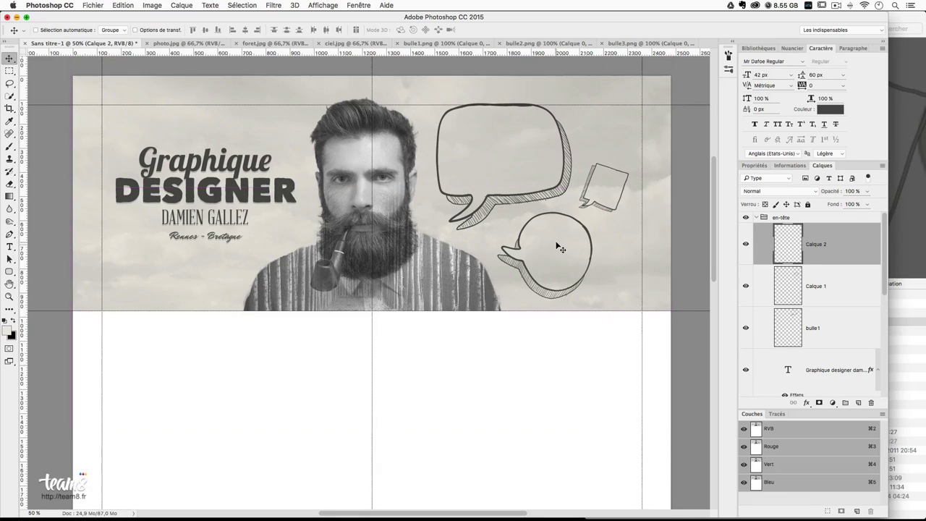
scroll(561, 248, "down", 1)
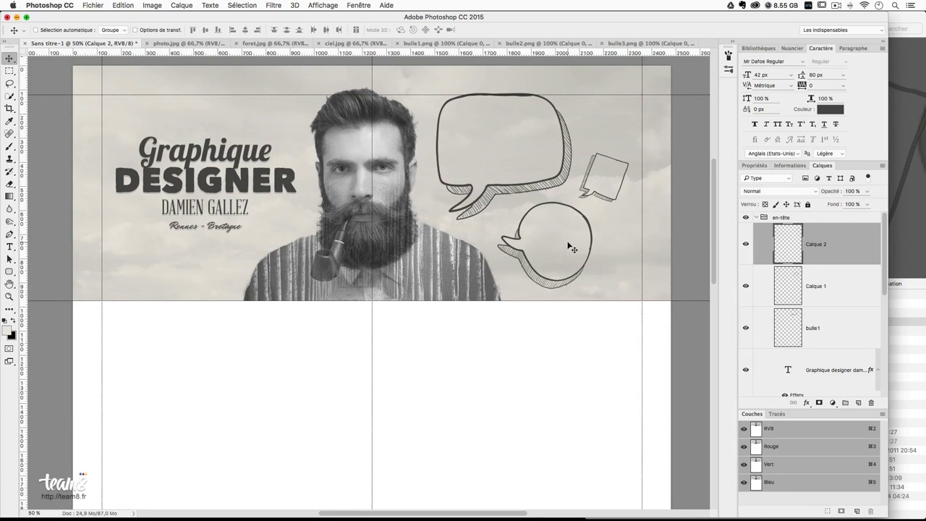
Rename the two new bubble layers bulle2 and bulle3.
double_click(819, 293)
key("Escape")
double_click(815, 287)
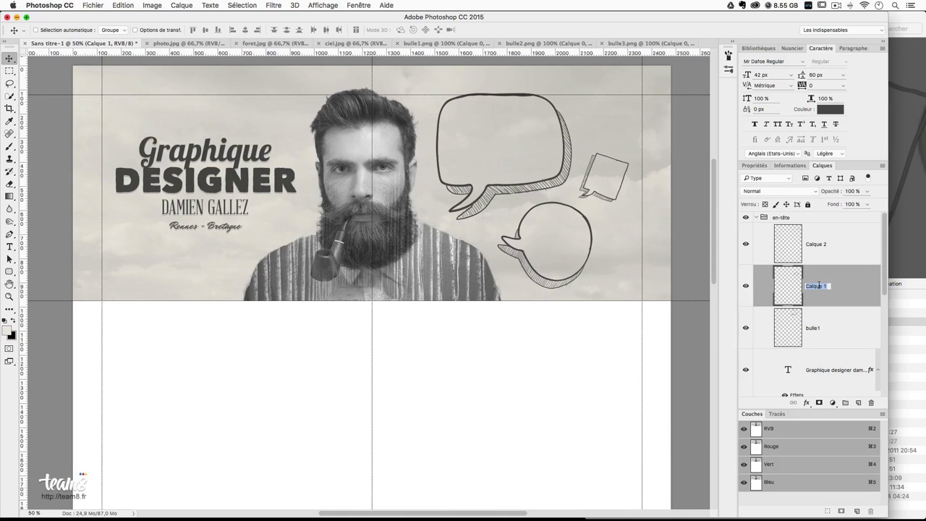
type("bulle2")
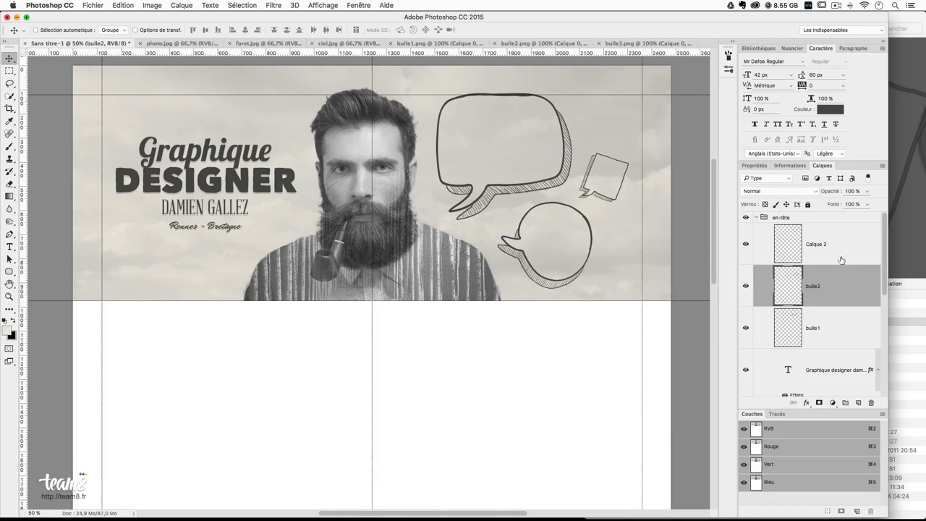
double_click(824, 244)
type("bulle")
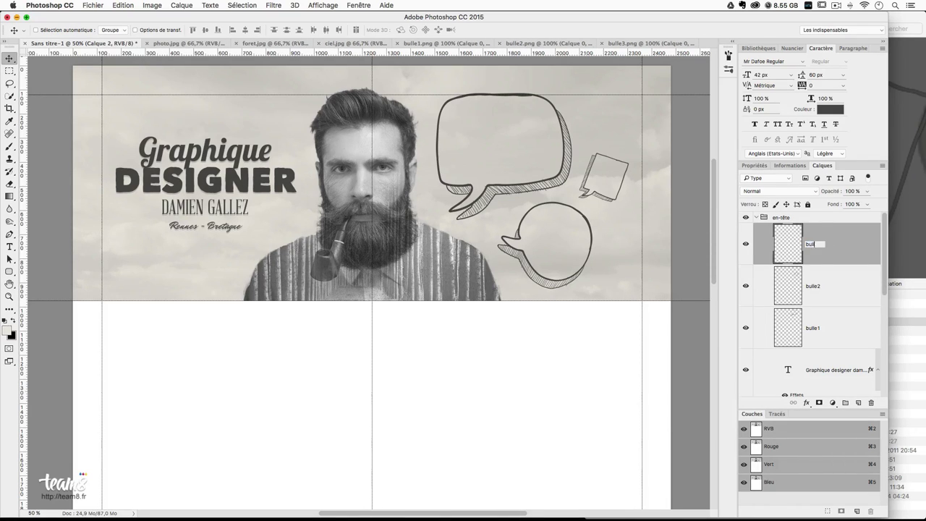
type("3")
key("Return")
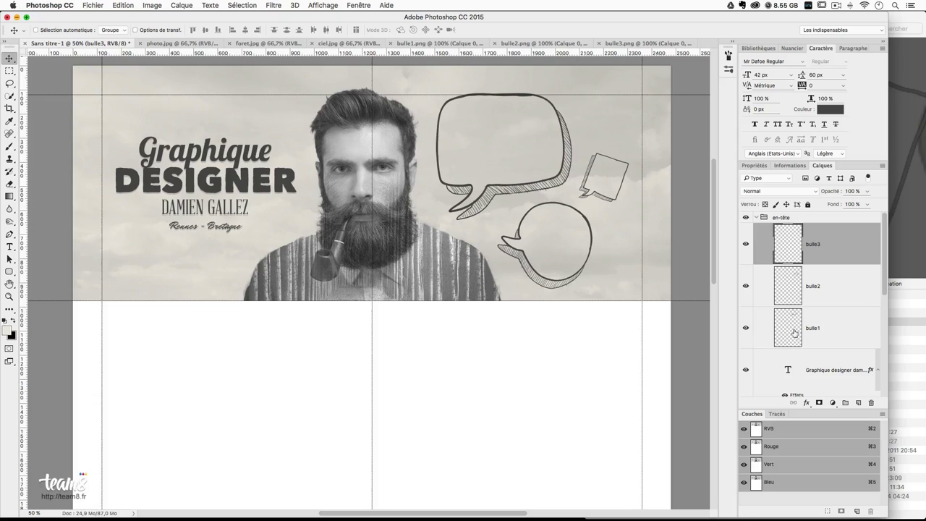
Add an empty layer named fond bulles above the title text layer.
left_click(822, 368)
left_click(859, 403)
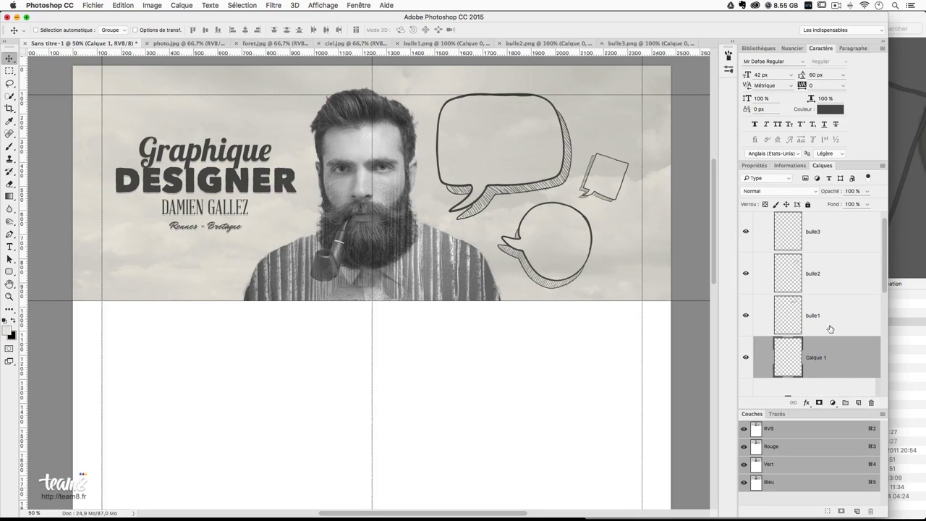
double_click(816, 358)
type("lles")
key("Return")
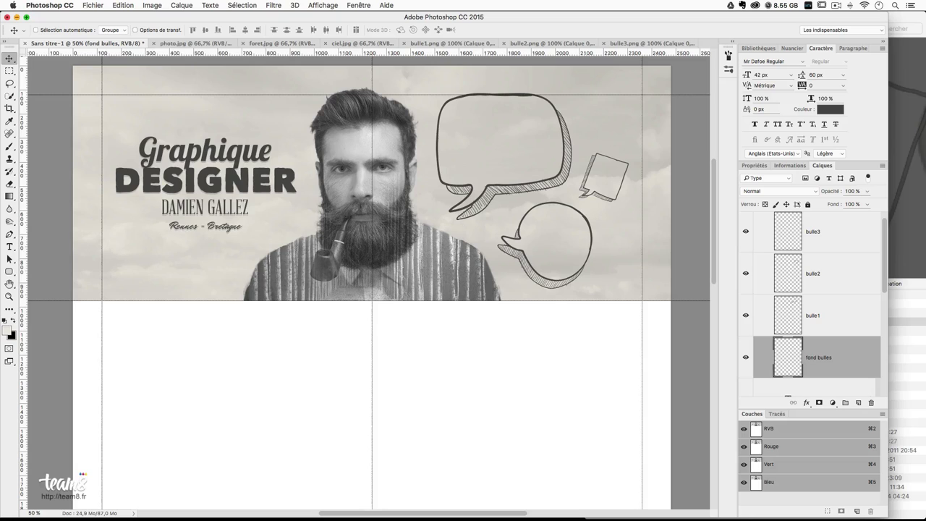
Magic-wand select the insides of bulle1, bulle2 and bulle3 together, then target fond bulles.
left_click(10, 97)
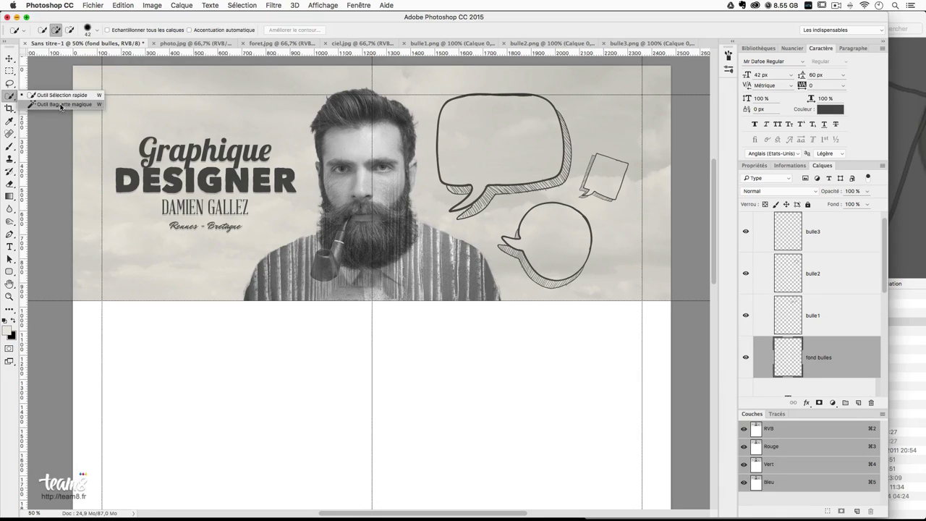
left_click(43, 108)
left_click(513, 132)
key("ctrl+d")
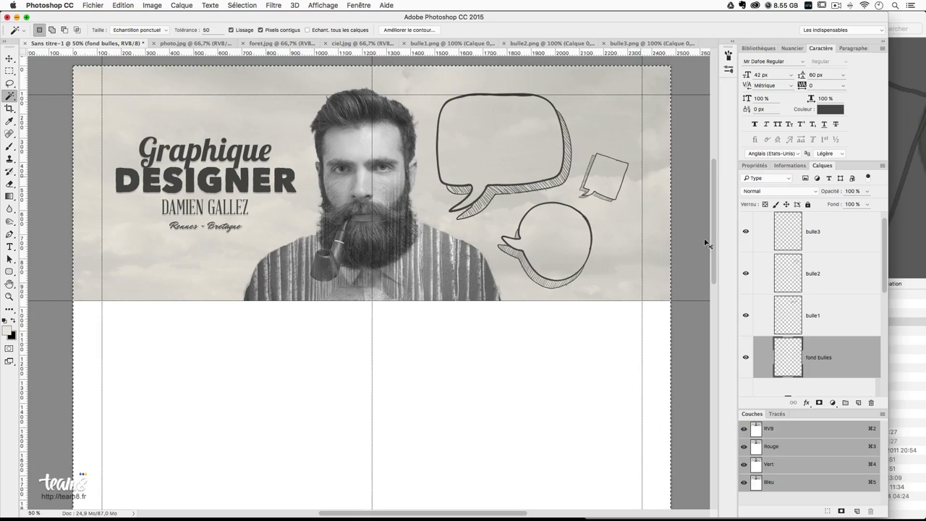
left_click(824, 319)
left_click(473, 135)
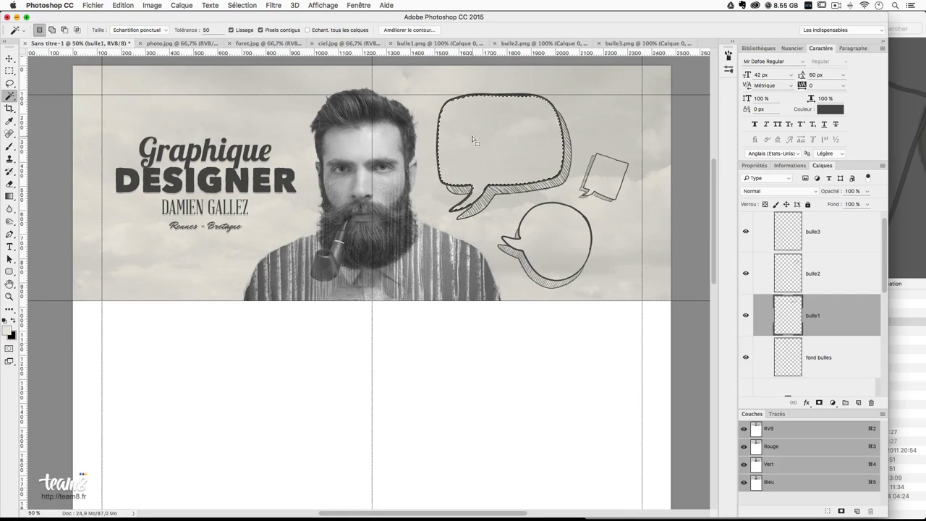
left_click(818, 281)
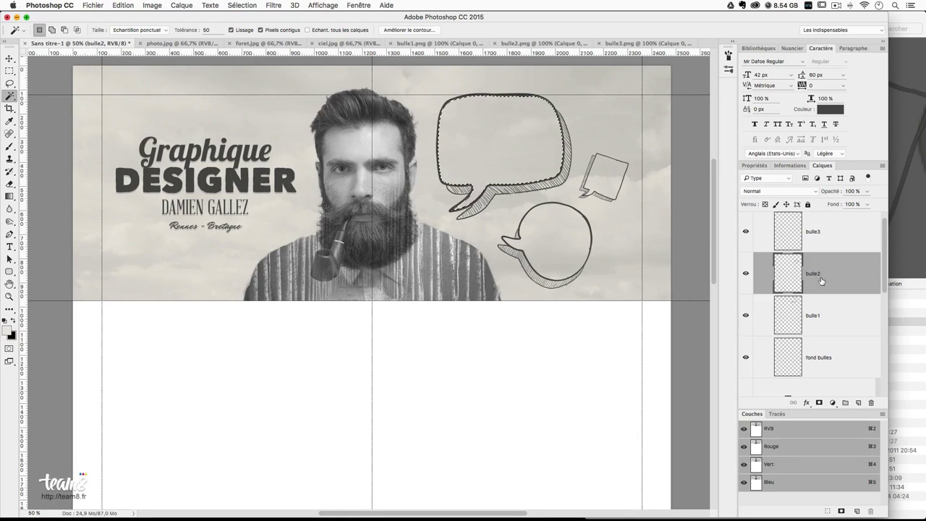
left_click(552, 246, "shift")
left_click(792, 238)
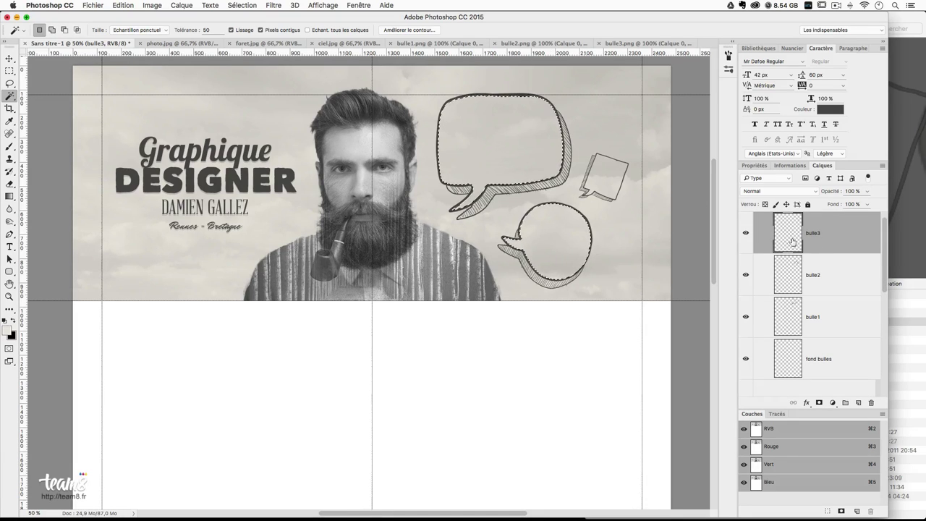
left_click(602, 174, "shift")
left_click(828, 362)
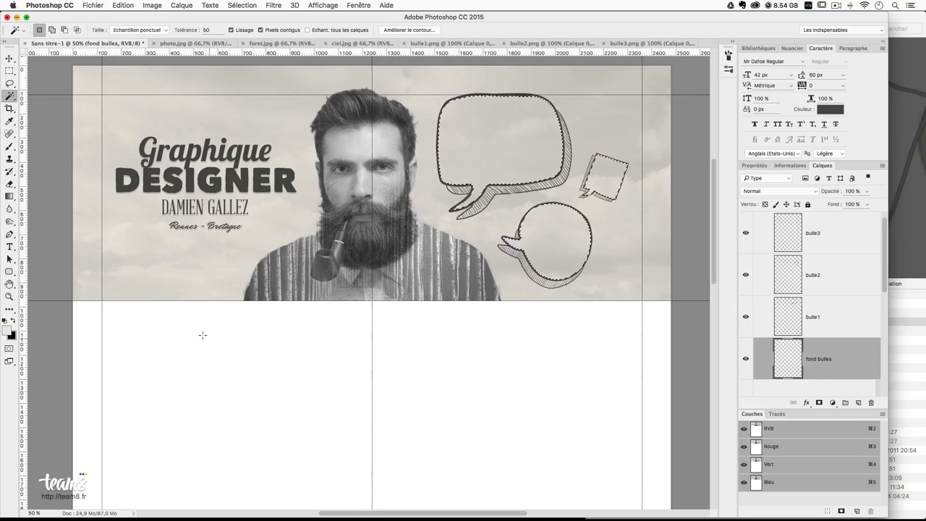
Fill the selected bubble interiors with white foreground colour and deselect.
left_click(8, 331)
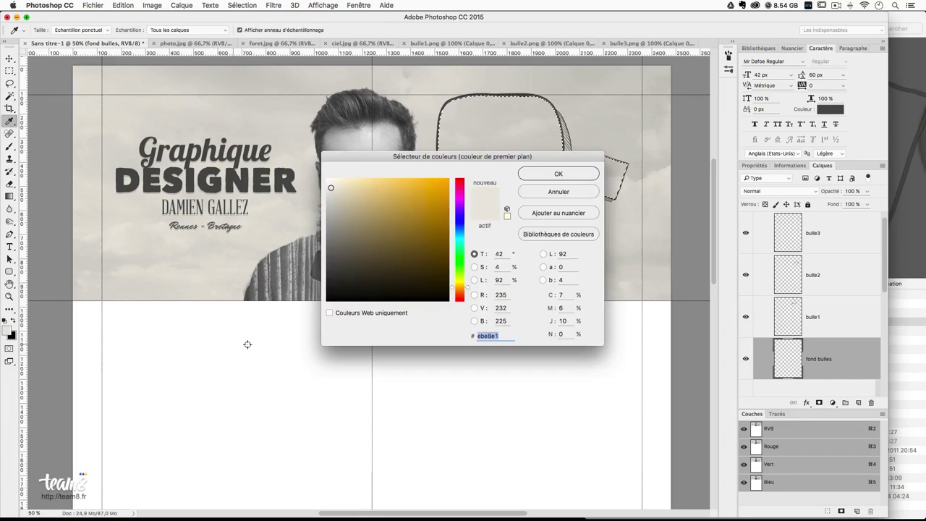
left_click(248, 345)
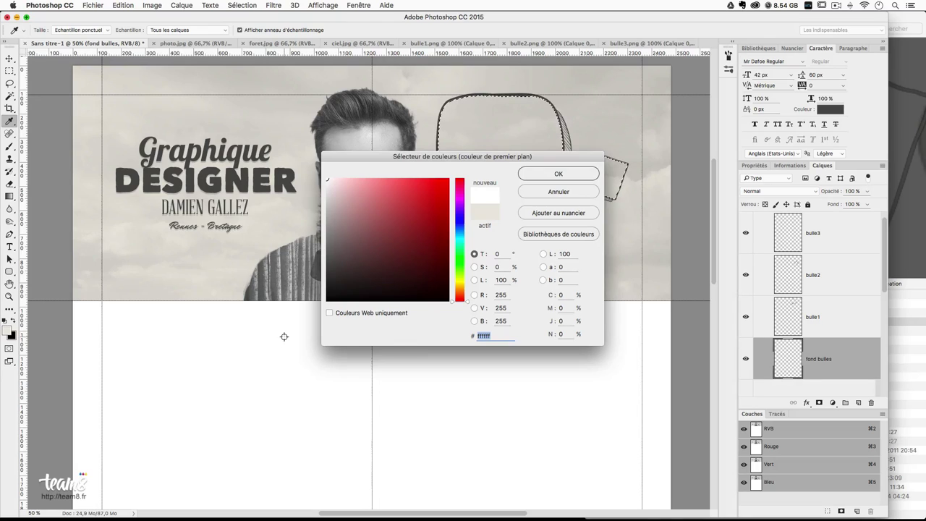
key("Return")
key("shift+BackSpace")
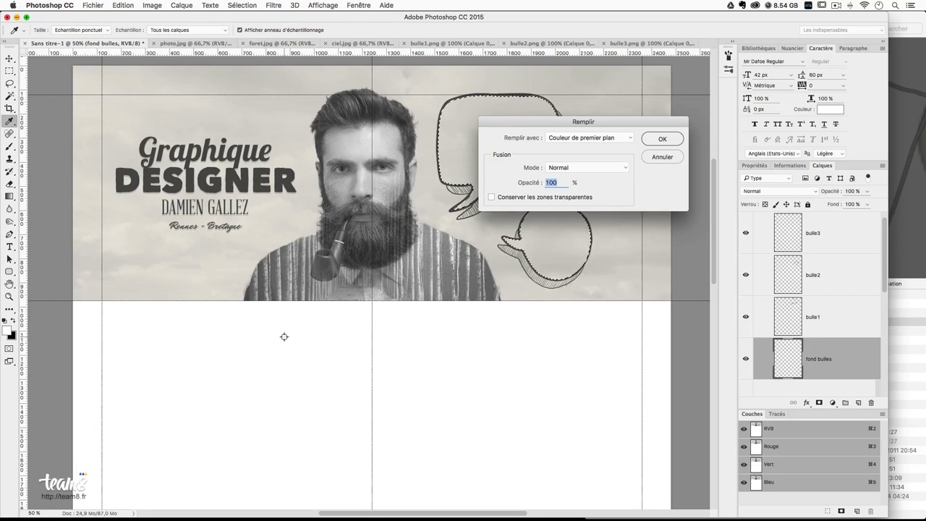
key("Return")
key("ctrl+d")
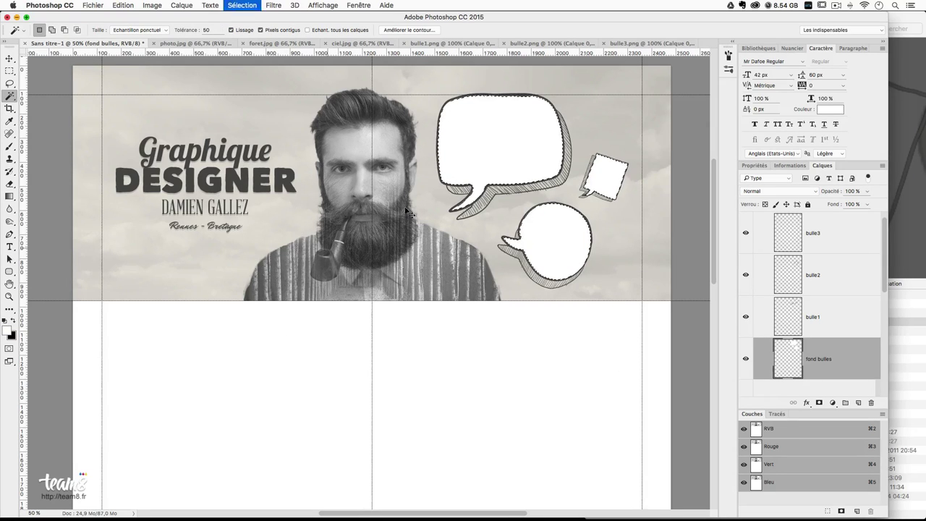
Set the fond bulles layer opacity to 50%.
left_click(852, 191)
type("30")
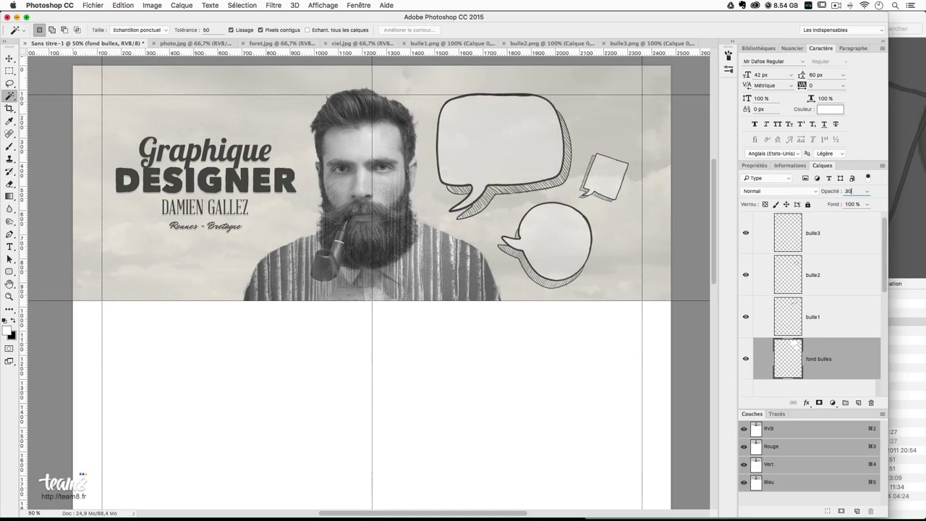
key("BackSpace")
key("BackSpace")
type("50")
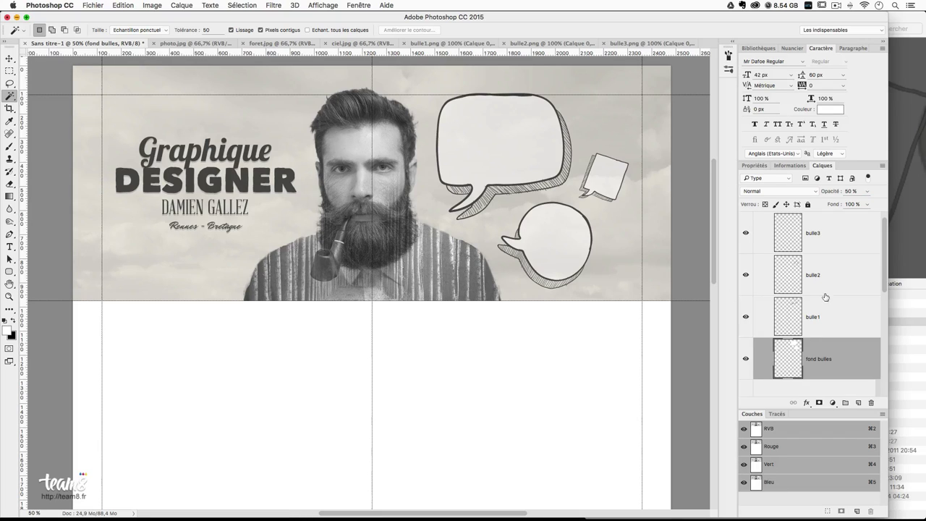
left_click(825, 250)
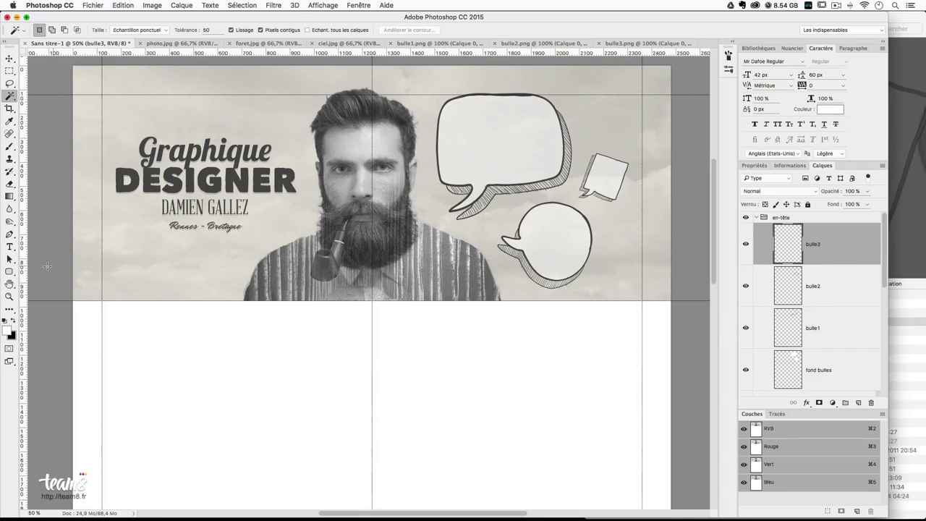
Create a hello text layer coloured with the DESIGNER title's dark grey.
left_click(11, 249)
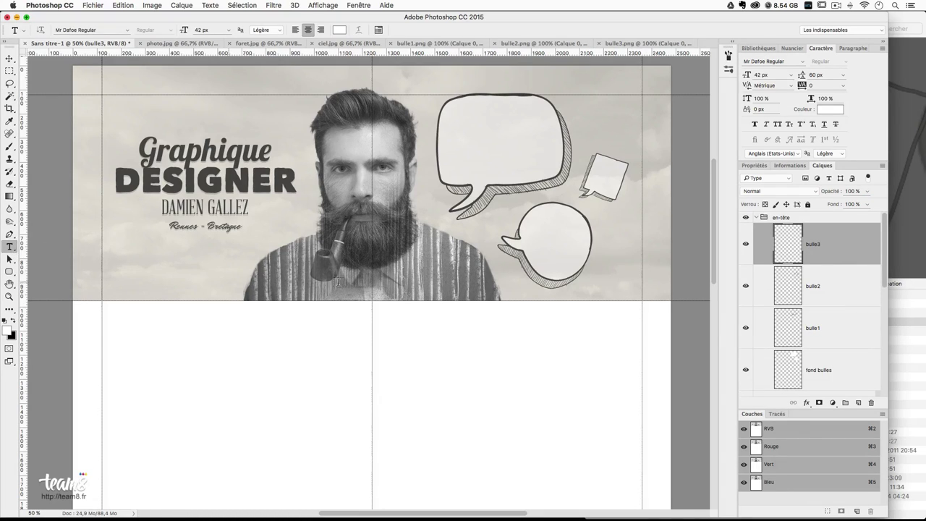
left_click(453, 358)
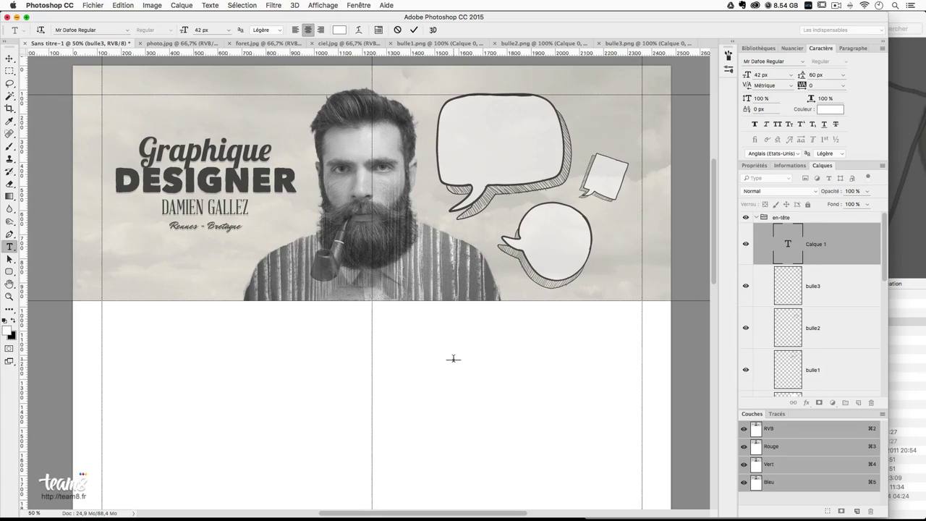
key("super+a")
left_click(838, 109)
left_click(287, 175)
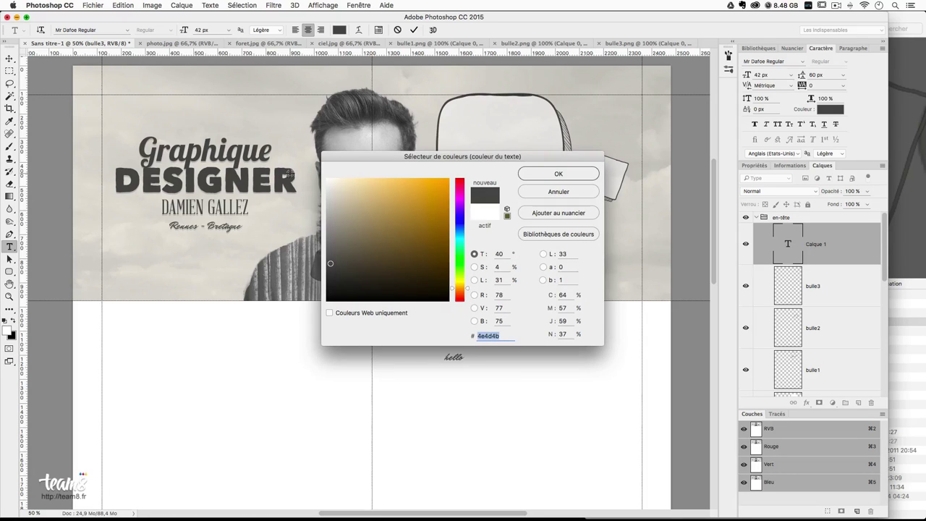
key("Return")
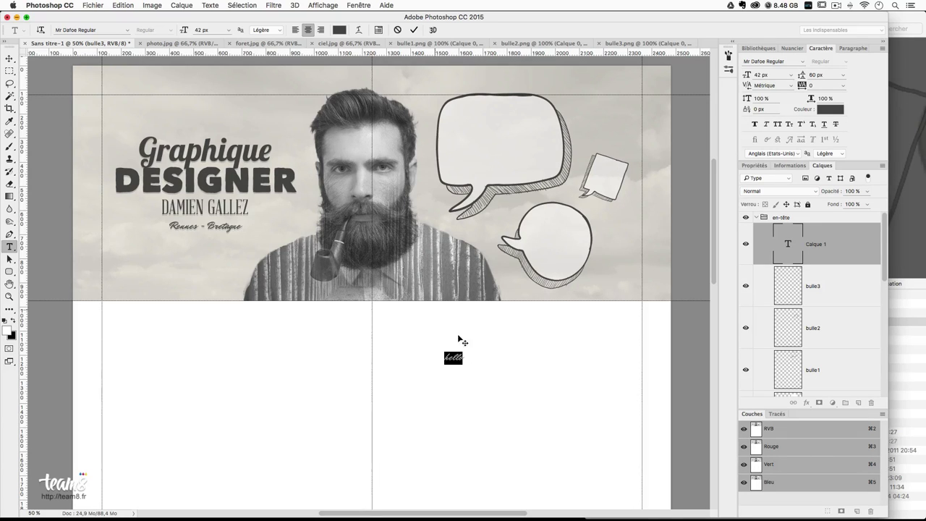
left_click(454, 357)
Set the hello text to Matiz Regular in all capitals.
left_click(770, 62)
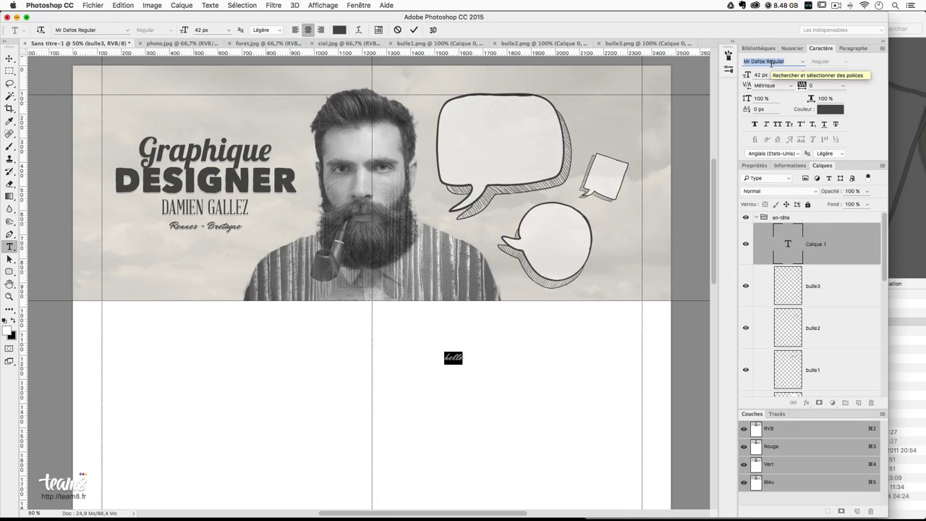
type("ma")
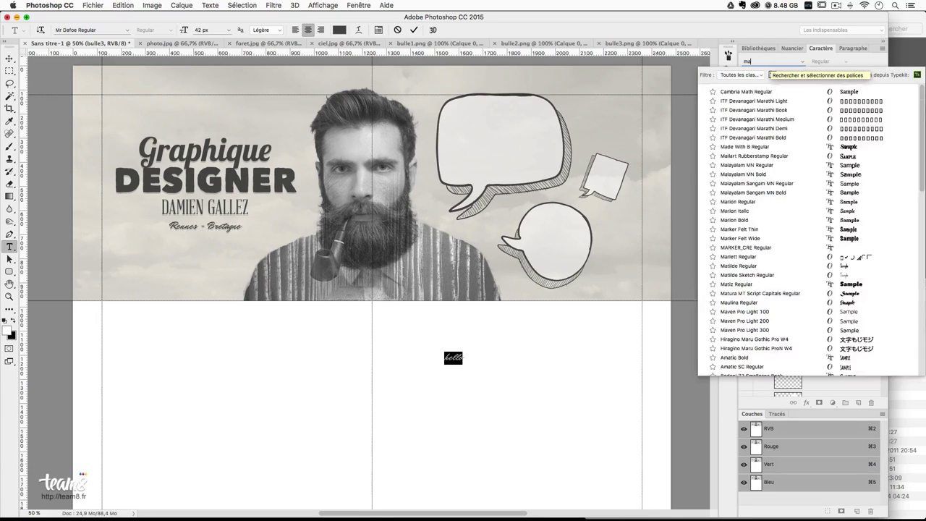
type("ti")
key("Down")
key("Down")
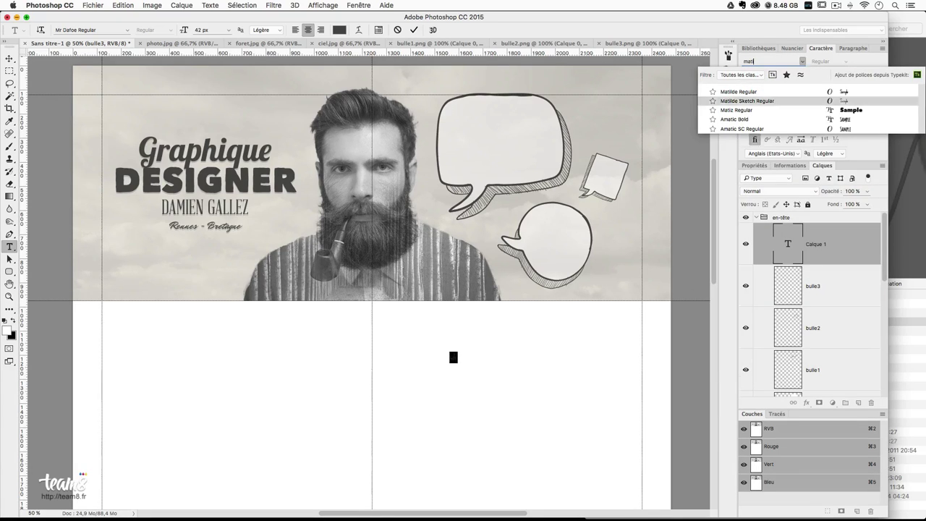
key("Down")
key("Return")
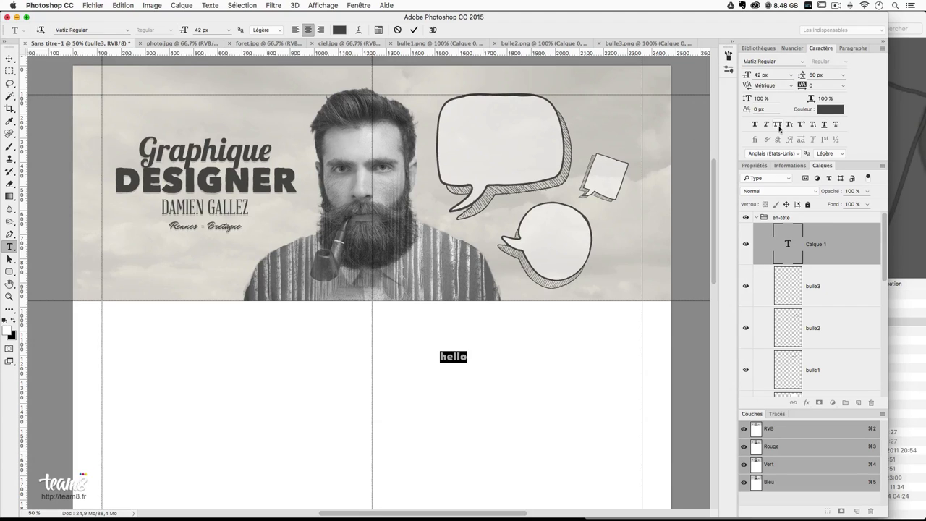
left_click(778, 126)
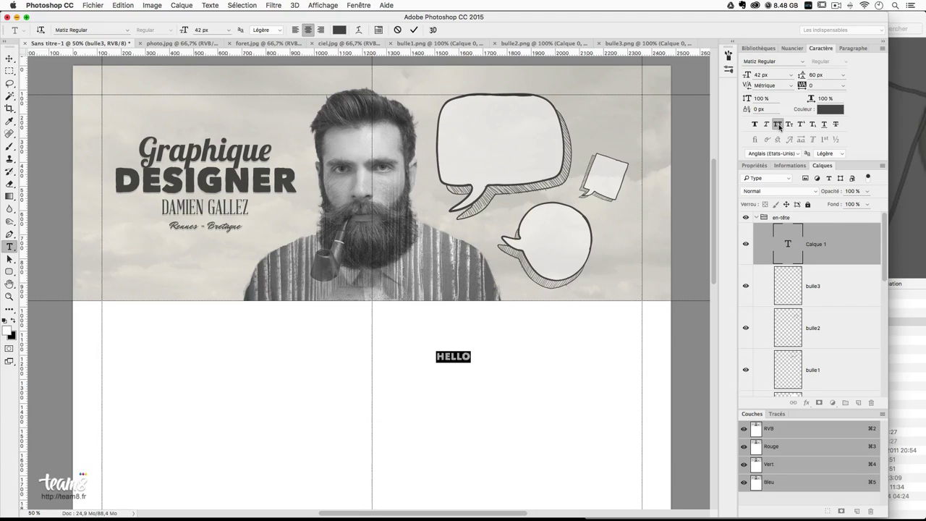
Add a second line I'M DAMIEN set in Lobster 1.4 Regular.
left_click(470, 355)
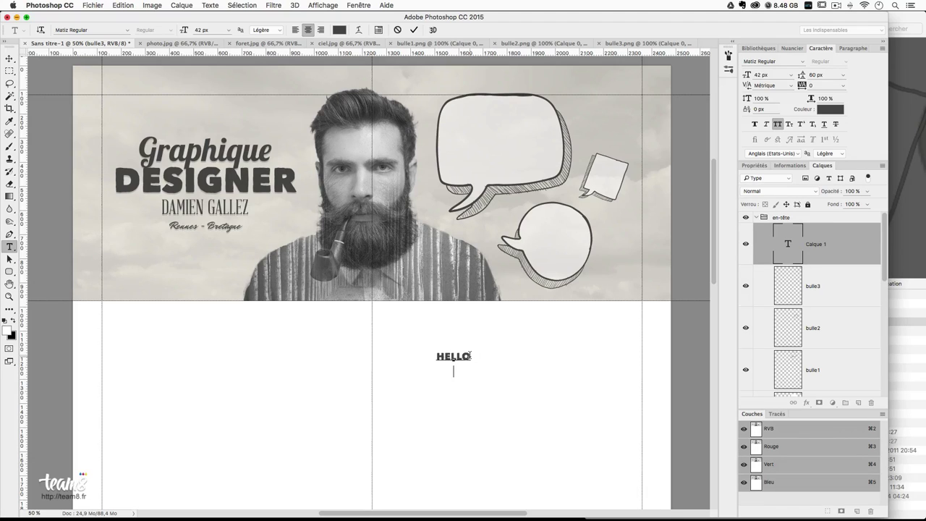
type("L'M")
type(" DAMI")
type("EN")
left_click_drag(486, 370, 420, 371)
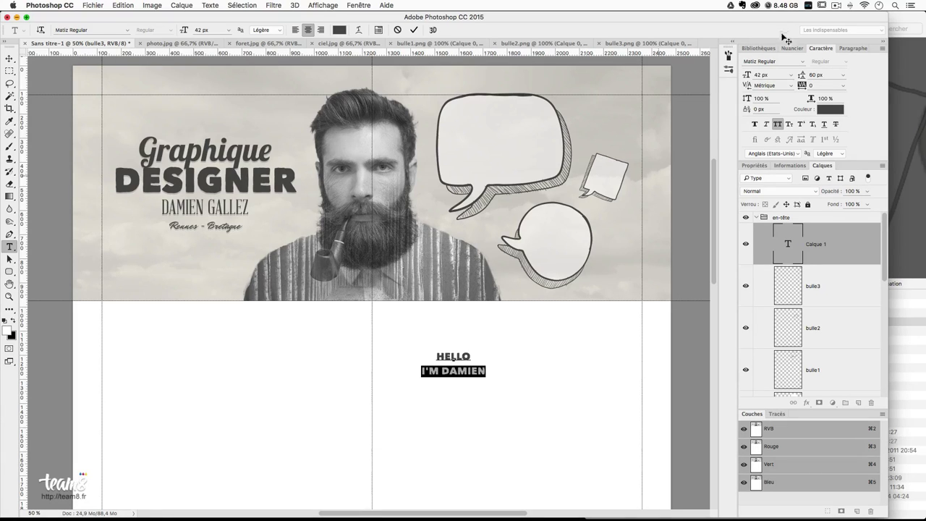
left_click(770, 60)
type("lob")
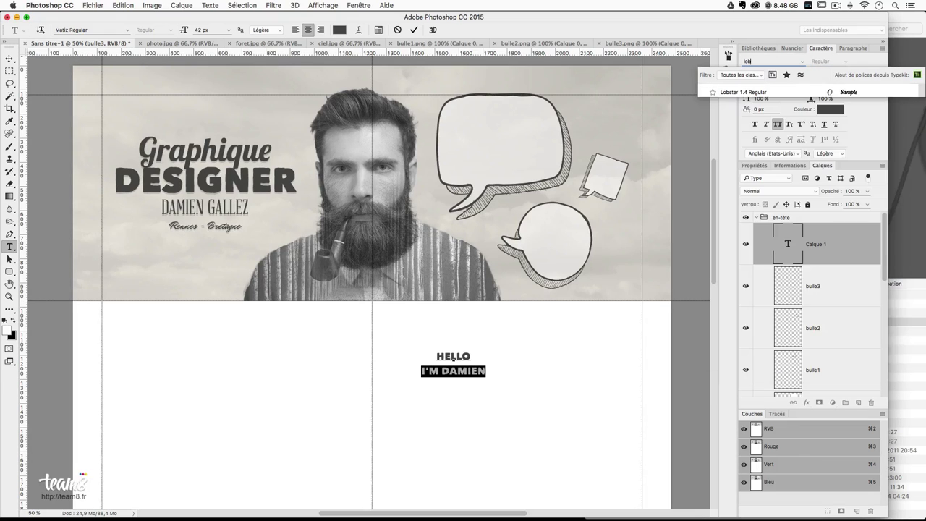
key("Return")
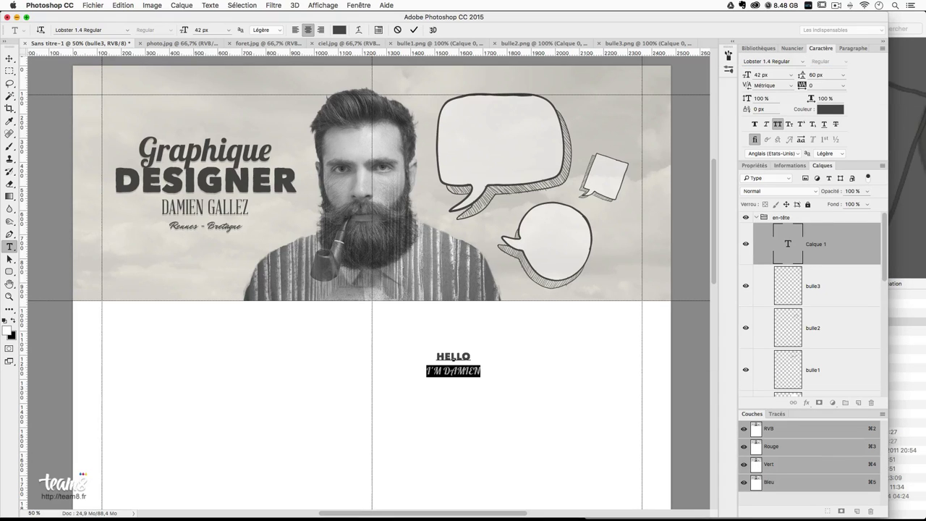
Turn off All Caps and lowercase the m so it reads I'm Damien, then begin scaling.
left_click(781, 128)
left_click(458, 369)
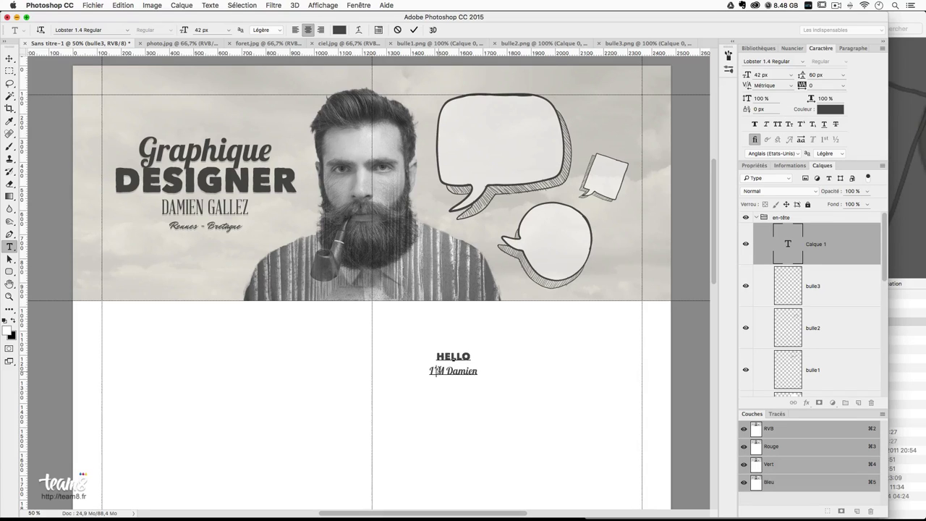
left_click_drag(436, 371, 444, 370)
type("m")
left_click(10, 58)
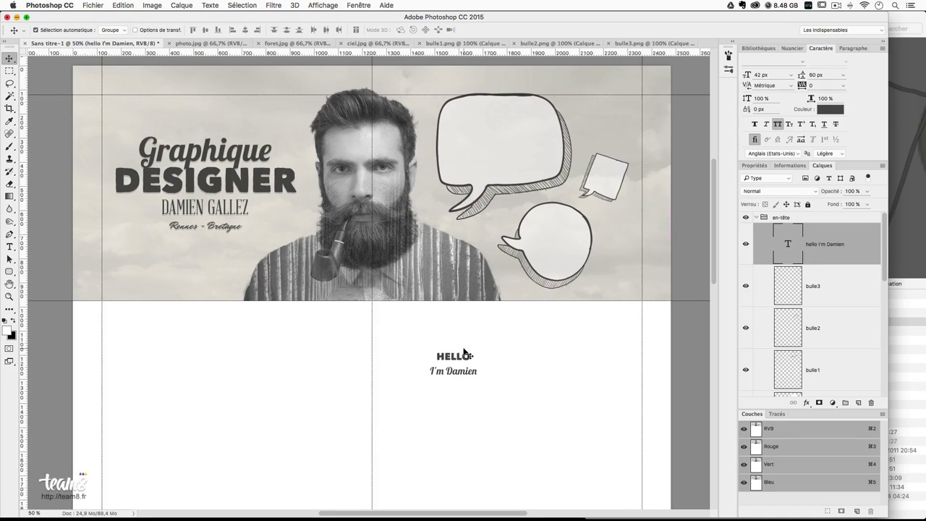
key("ctrl+t")
Enlarge the HELLO / I'm Damien text block and move it into the large top speech bubble.
left_click_drag(479, 353, 535, 314)
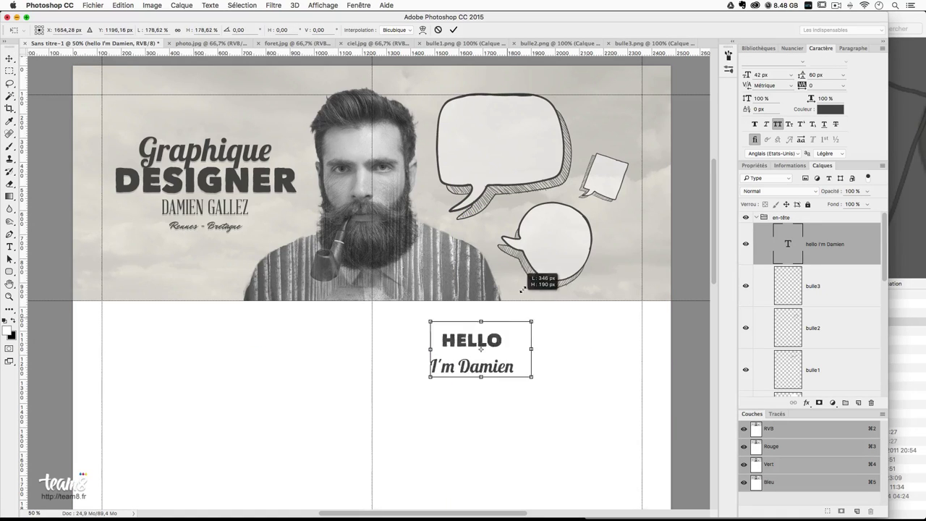
key("Return")
mouse_move(496, 337)
left_mouse_down()
mouse_move(514, 261)
mouse_move(514, 136)
left_mouse_up()
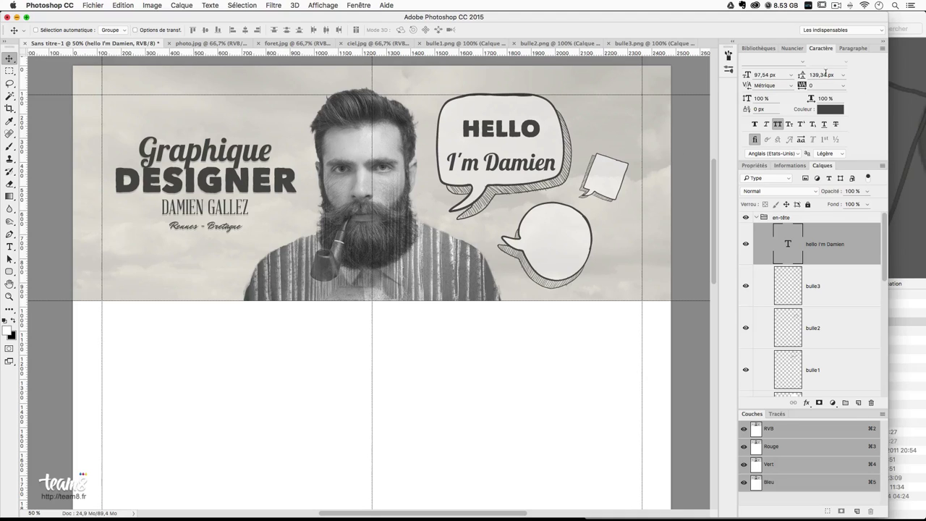
left_click(775, 75)
Set both the HELLO line and the I'm Damien line to 100 px.
left_click(9, 247)
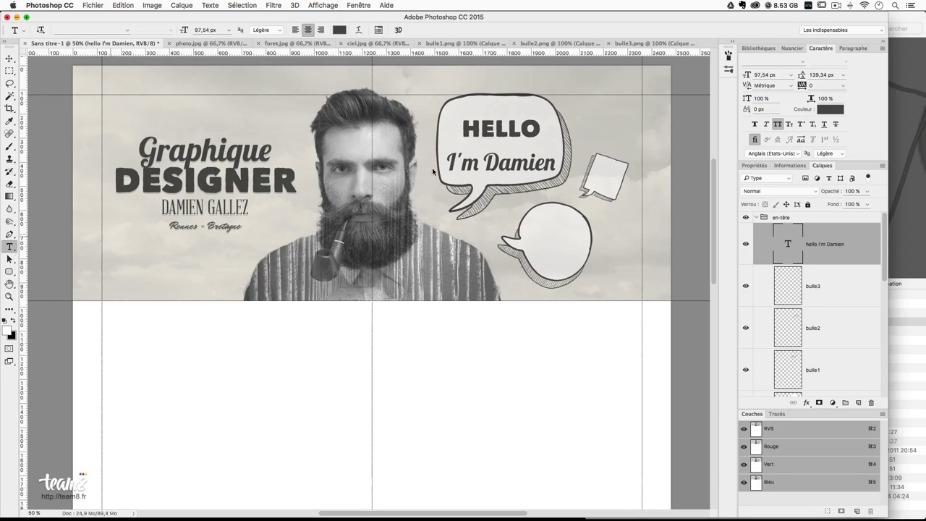
double_click(523, 126)
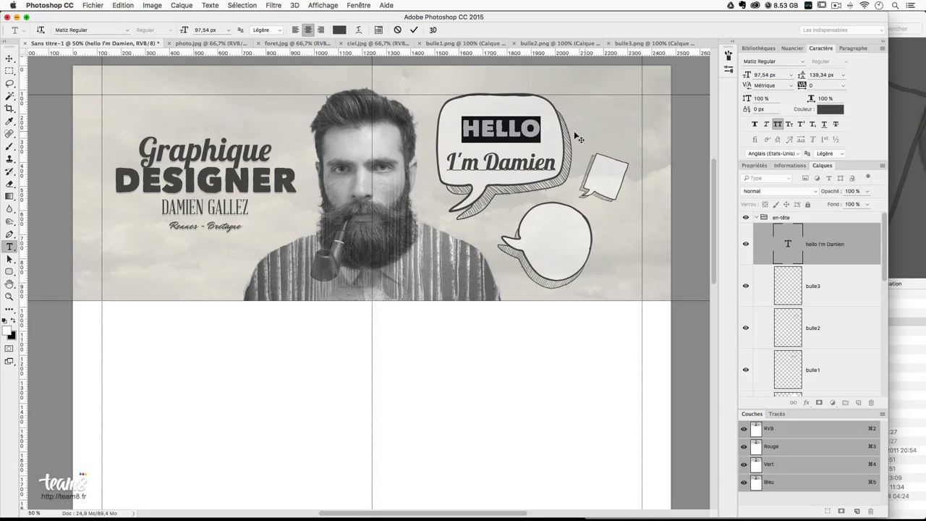
left_click(779, 75)
type("100")
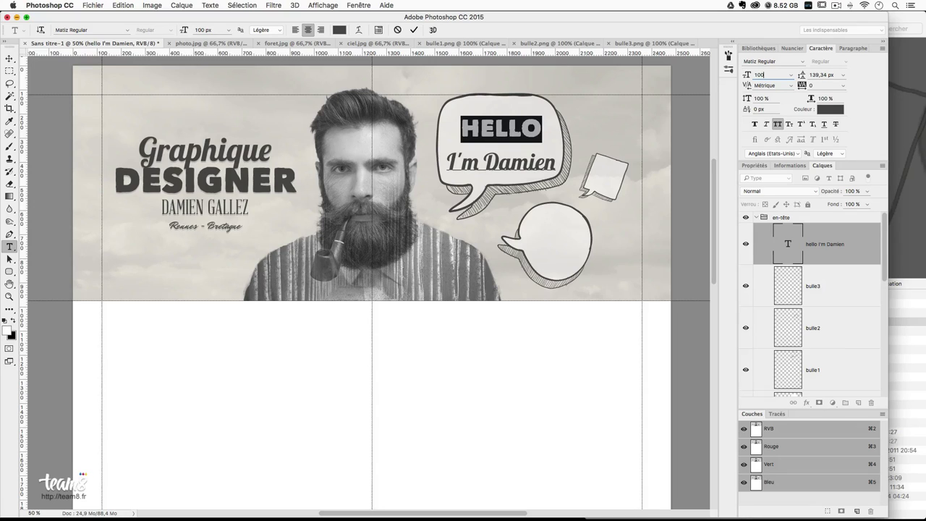
left_click(502, 161)
triple_click(502, 162)
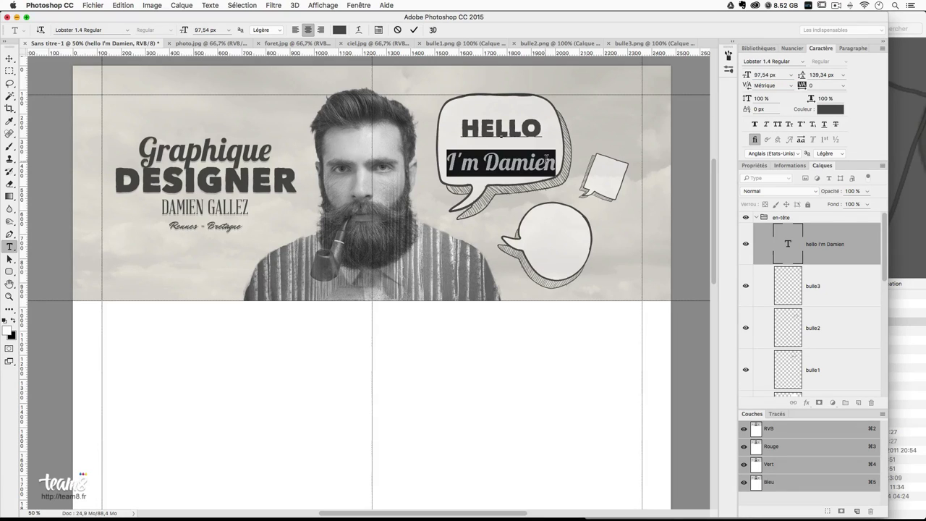
left_click(767, 75)
type("100")
key("Return")
Tighten the bubble text's leading to 90 px and nudge it slightly lower.
key("Up")
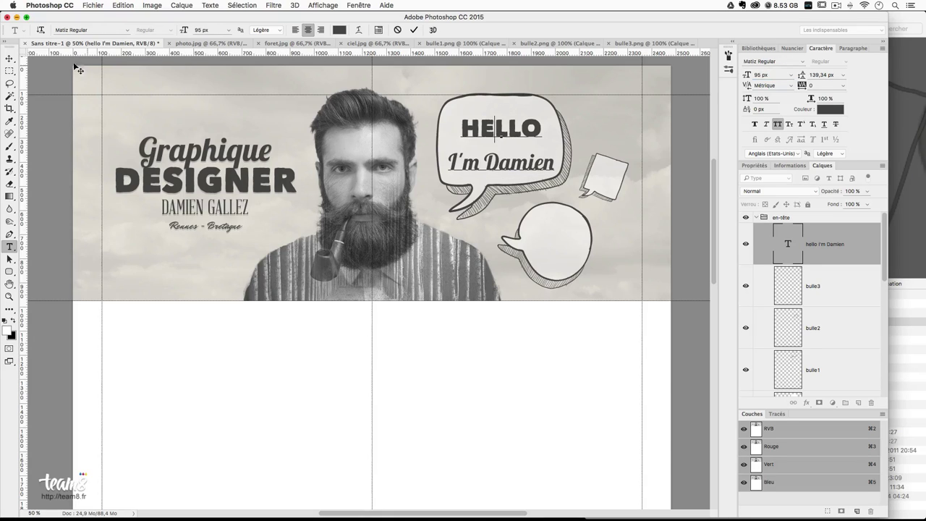
key("ctrl+Return")
key("v")
left_click(811, 75)
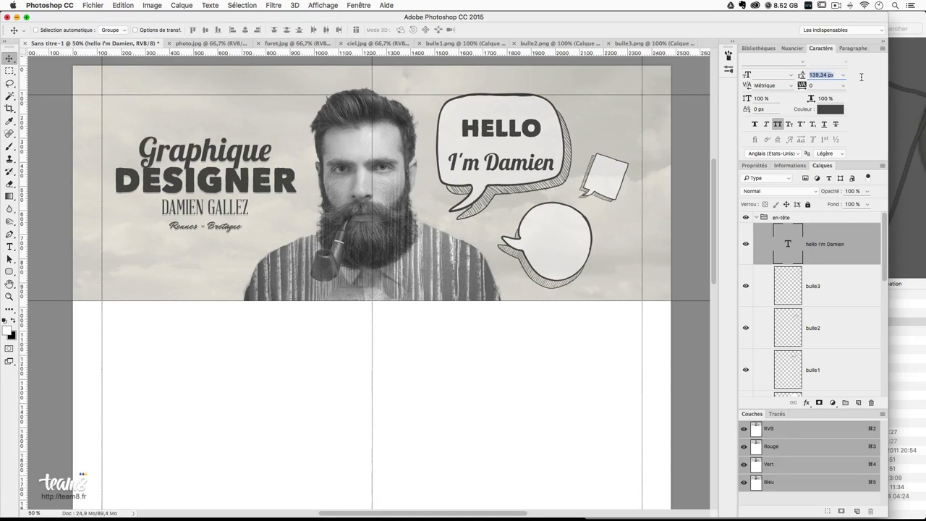
type("100")
key("Return")
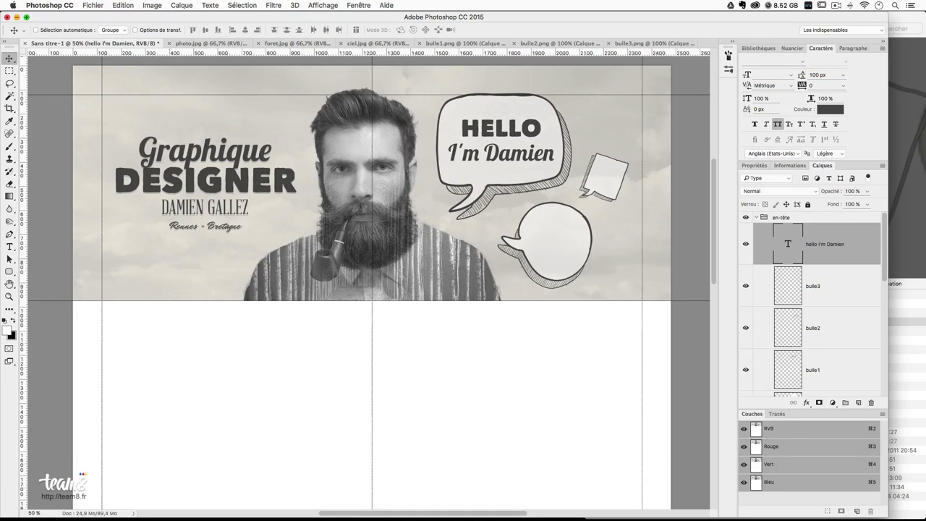
left_click(827, 74)
type("90")
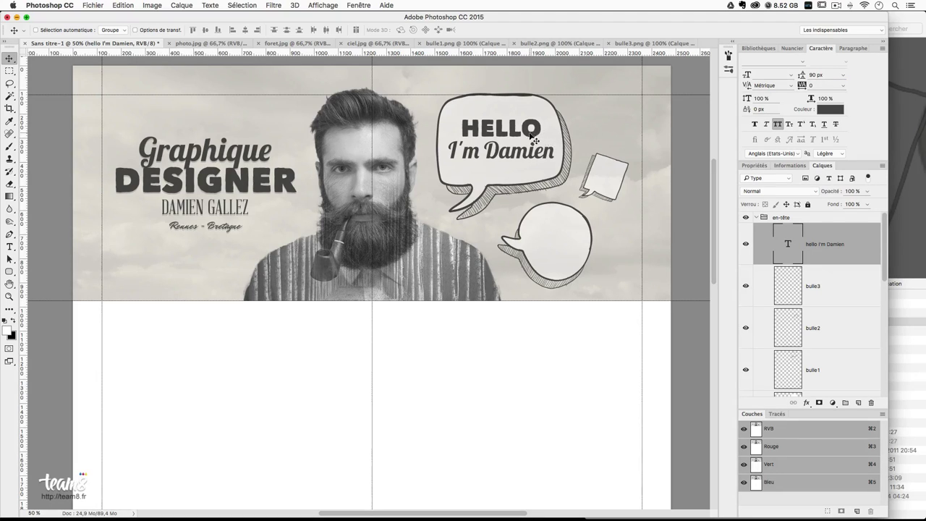
left_click_drag(530, 136, 531, 139)
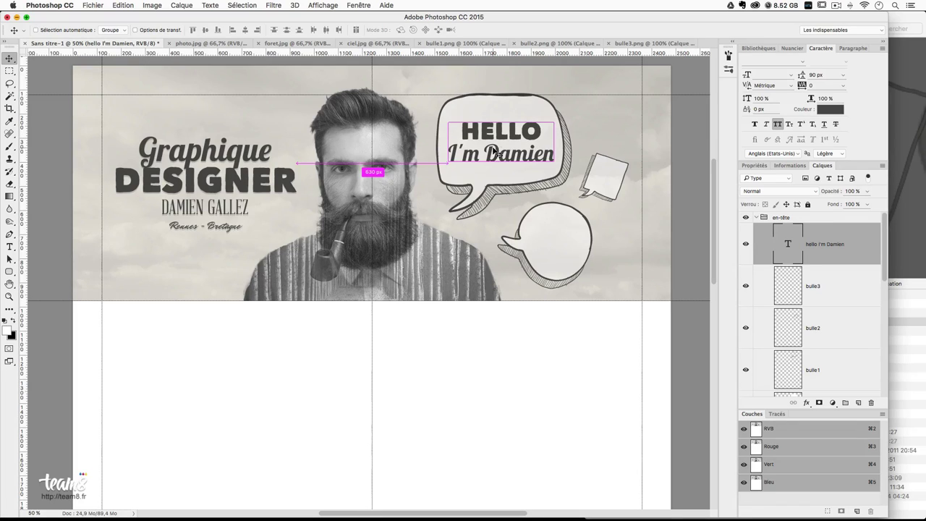
key("ctrl+t")
Tilt the bubble text about 5 degrees and add '!' after I'm Damien.
left_click_drag(583, 186, 585, 181)
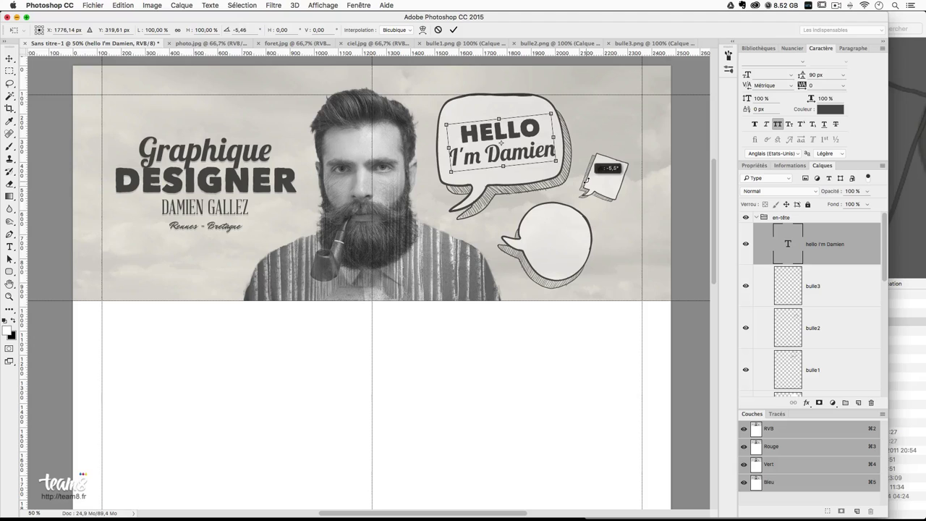
left_click_drag(586, 179, 586, 185)
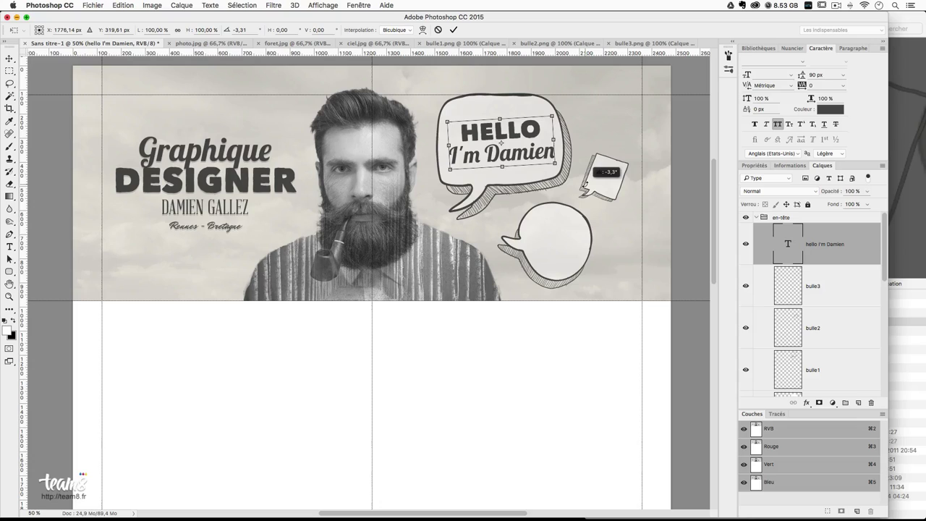
key("Return")
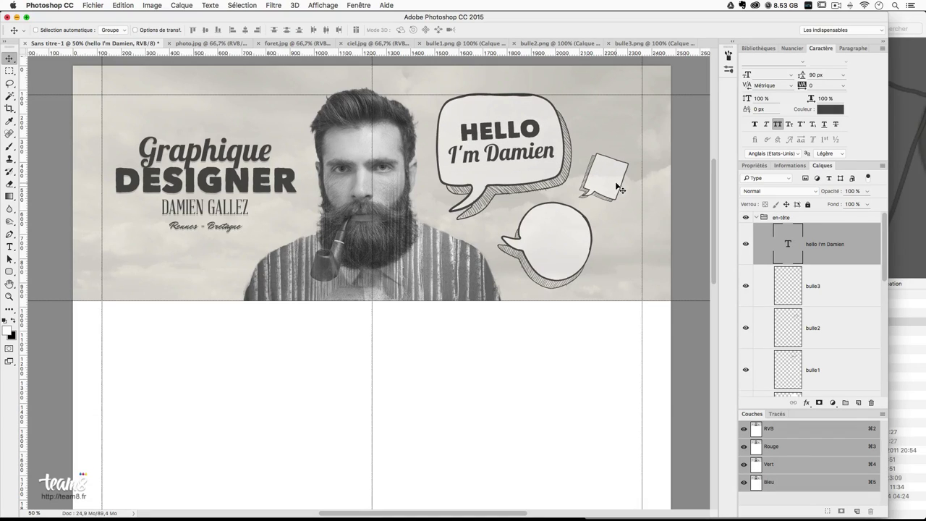
left_click(10, 247)
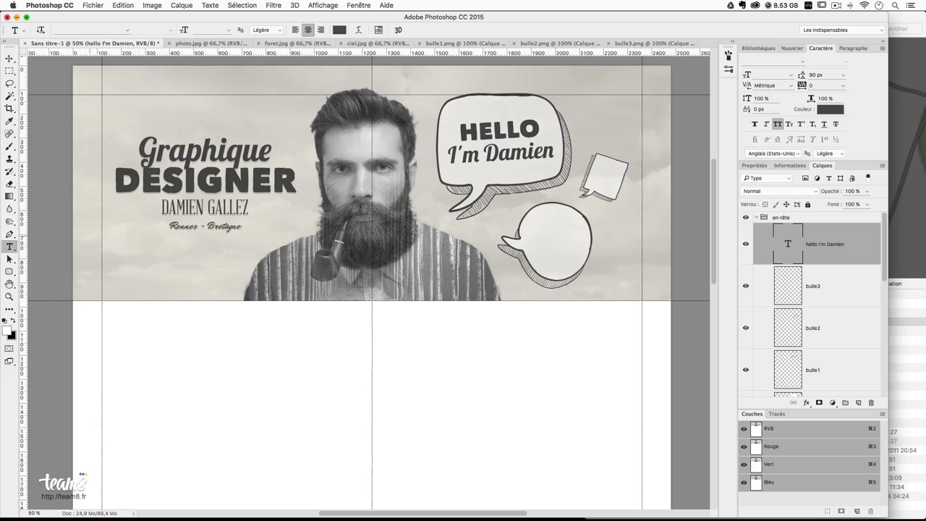
left_click(555, 152)
key("Escape")
left_click(550, 152)
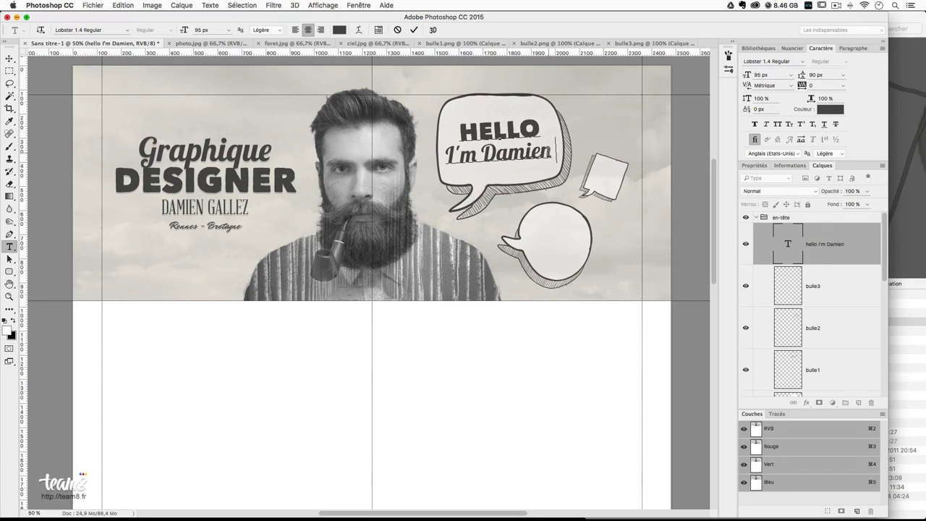
type("!")
Resize the I'm Damien ! line to 90 px and nudge the text right and down.
left_click_drag(554, 147, 384, 146)
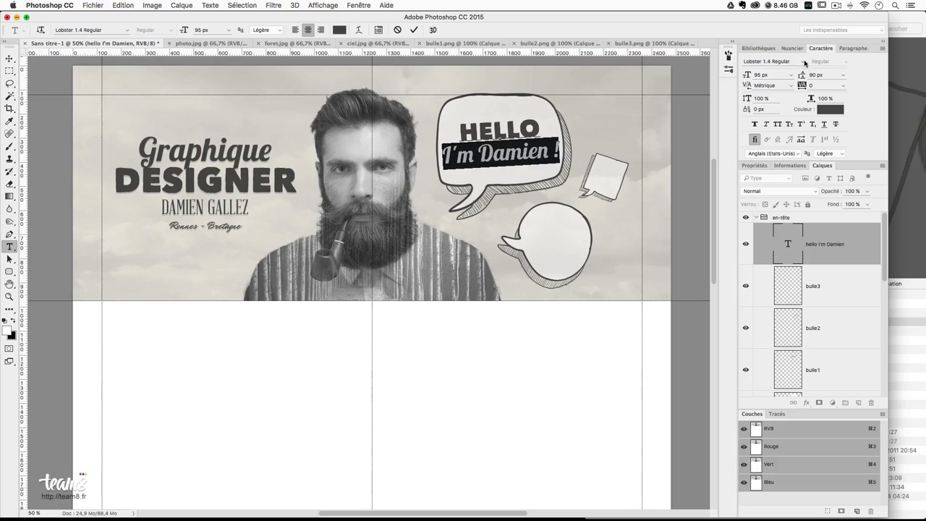
left_click(761, 75)
type("92")
key("Return")
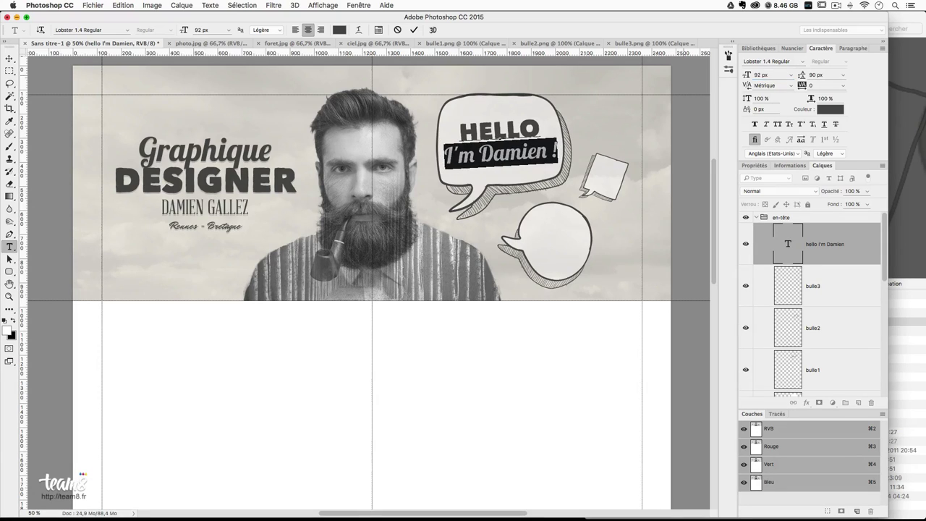
left_click(756, 74)
type("90")
key("Return")
left_click(9, 59)
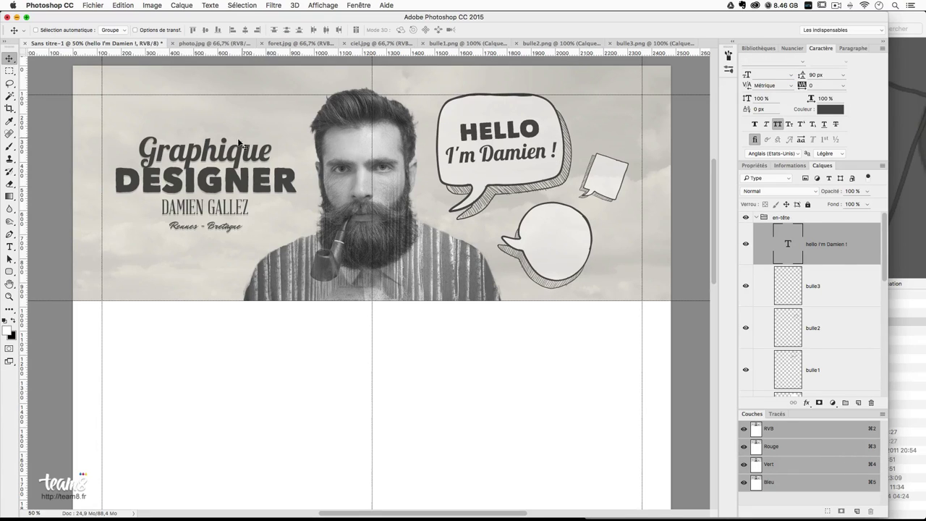
key("Down")
key("Down")
key("Right")
key("Right")
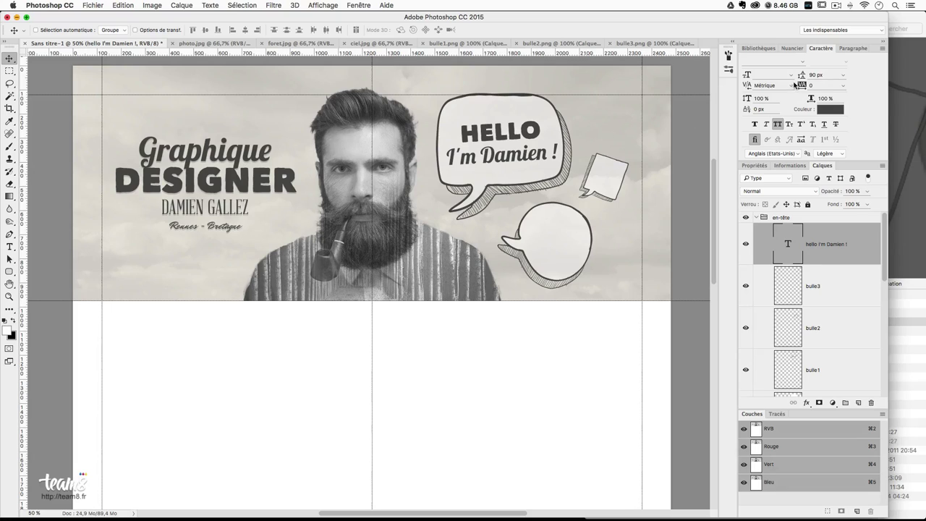
Set the bubble text to 85 px and nudge it slightly right and down.
double_click(829, 75)
type("85")
key("Return")
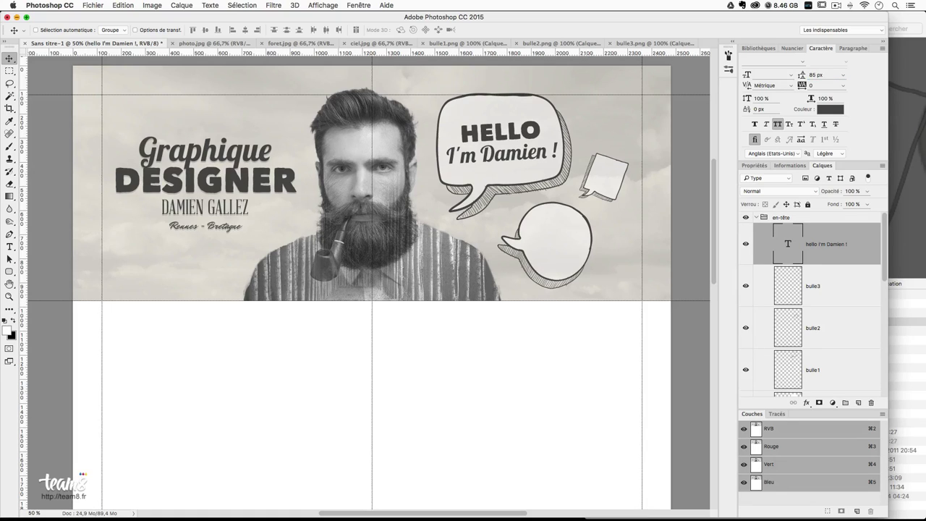
key("Right")
key("Right")
key("Down")
key("Down")
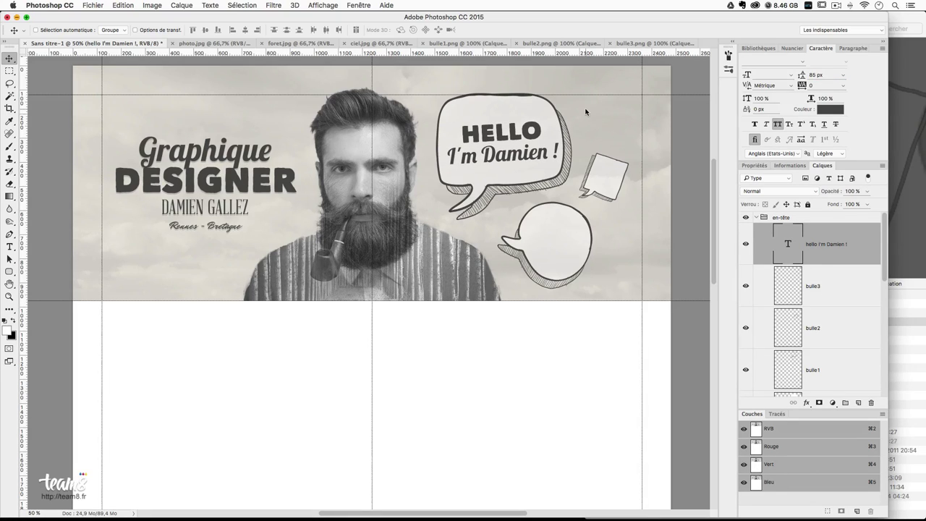
Open coeur.png from the project folder in Adobe Photoshop CC 2015.
left_click(921, 356)
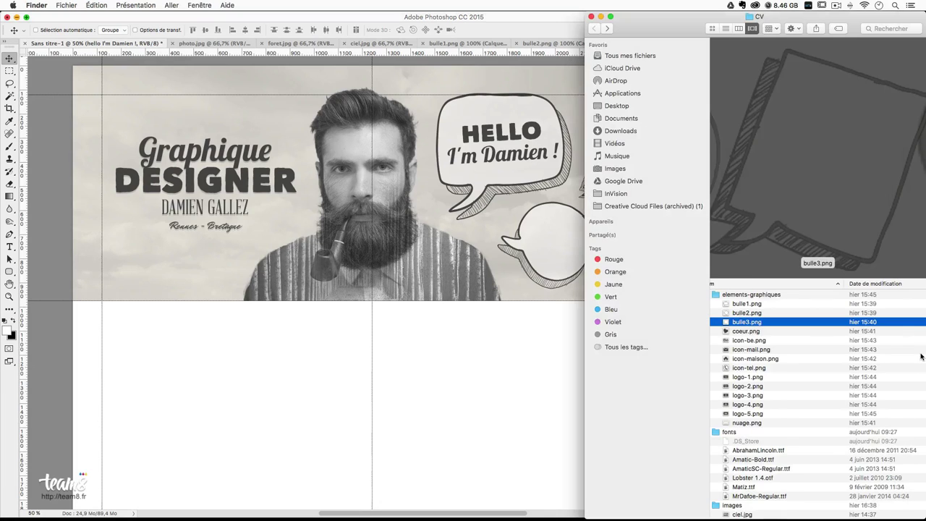
left_click(752, 331)
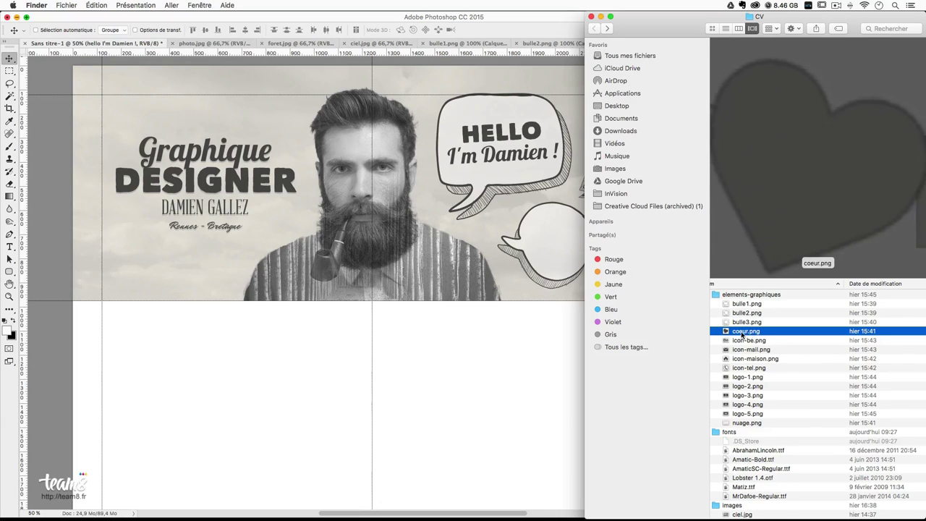
right_click(749, 332)
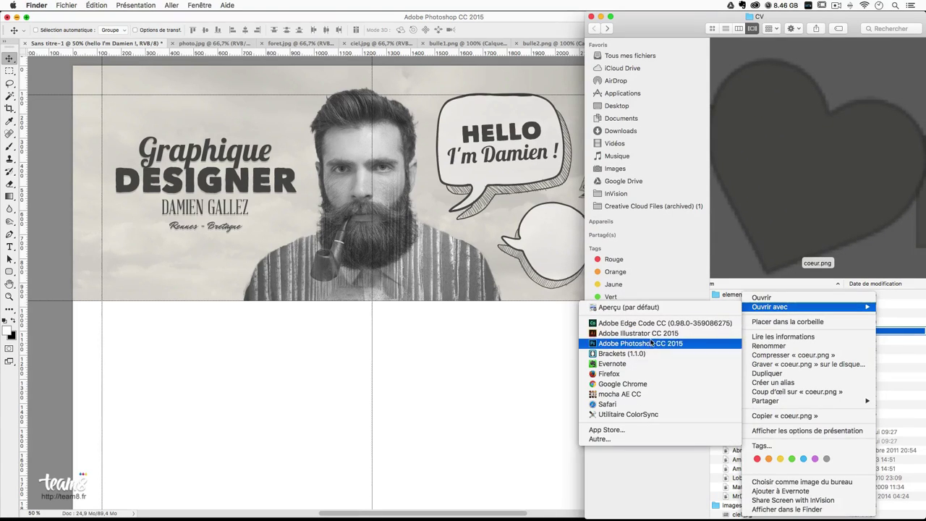
left_click(640, 343)
key("super+a")
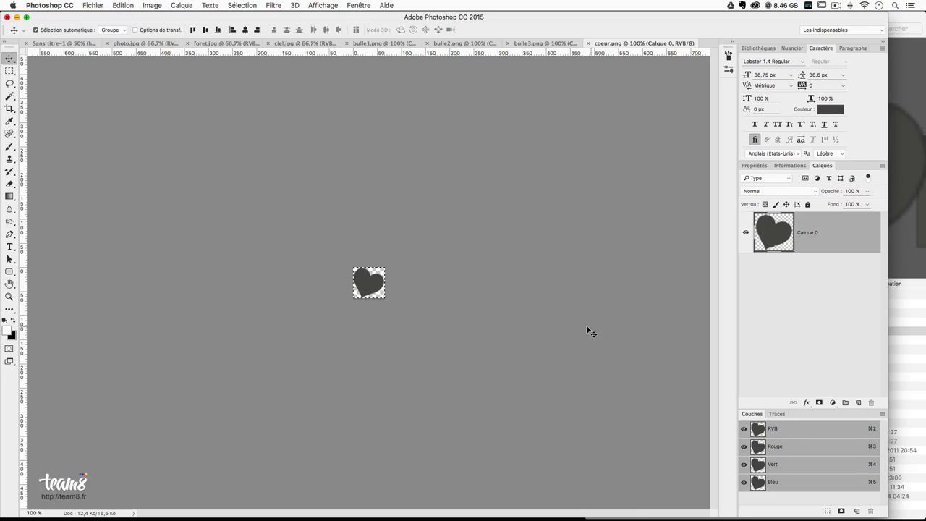
Paste the heart into the header and position it inside the small square speech bubble.
key("super+c")
left_click(78, 43)
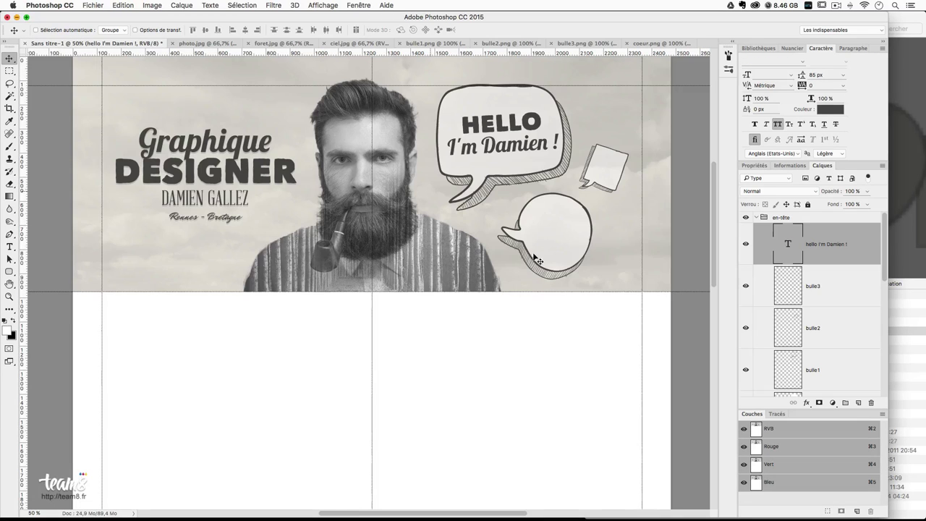
key("super+v")
left_click_drag(549, 283, 677, 192)
key("Right")
key("Right")
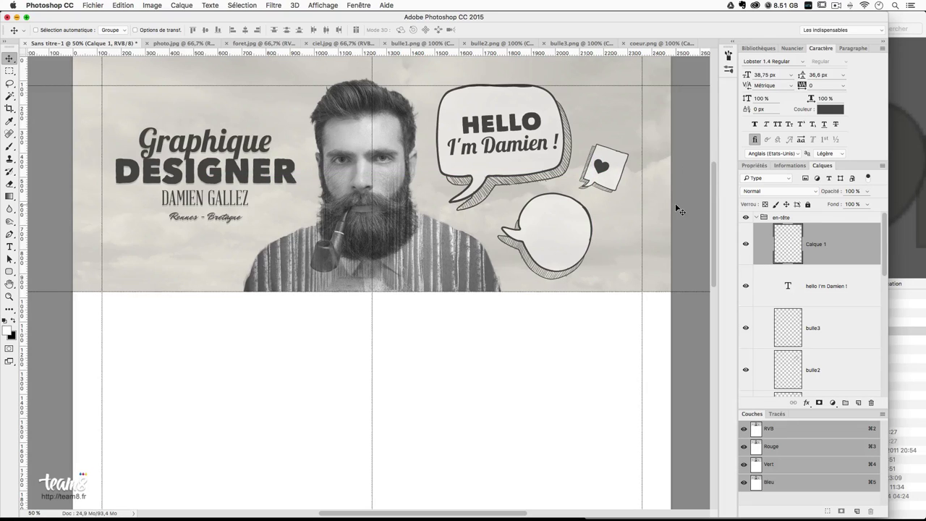
key("Right")
key("Right")
key("Right")
key("Right")
key("Right")
key("Down")
Rename the pasted heart layer to coeur.
left_click(9, 247)
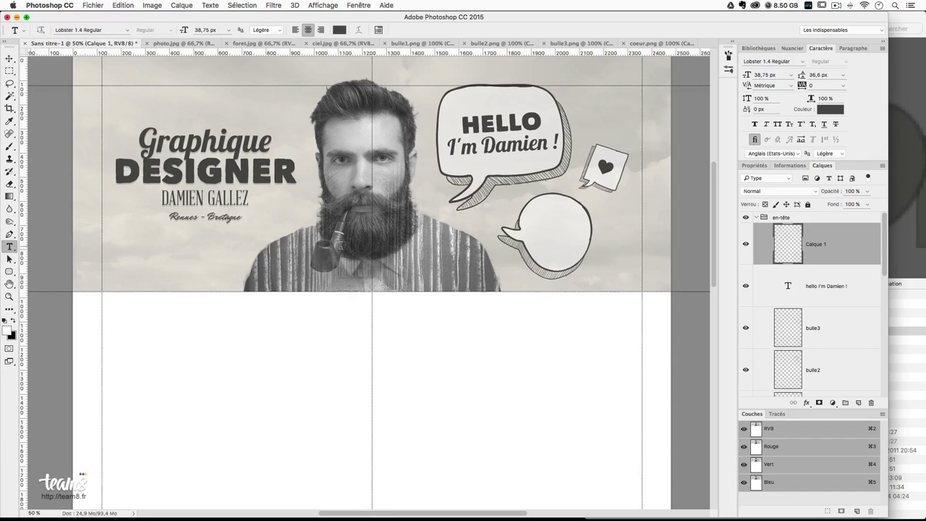
double_click(817, 244)
type("coeur")
key("Return")
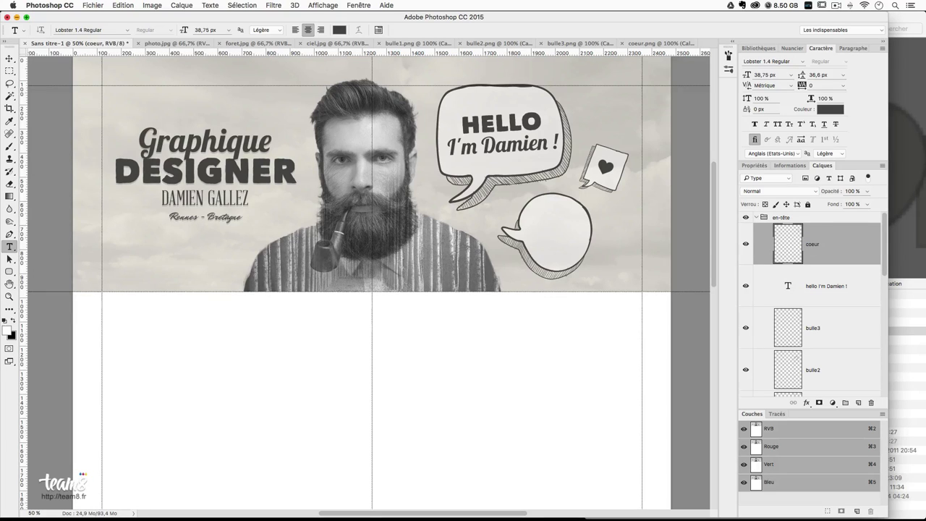
Create the 33 ans text in Mr Dafoe and move it into the round speech bubble.
left_click(515, 338)
type("33 ans")
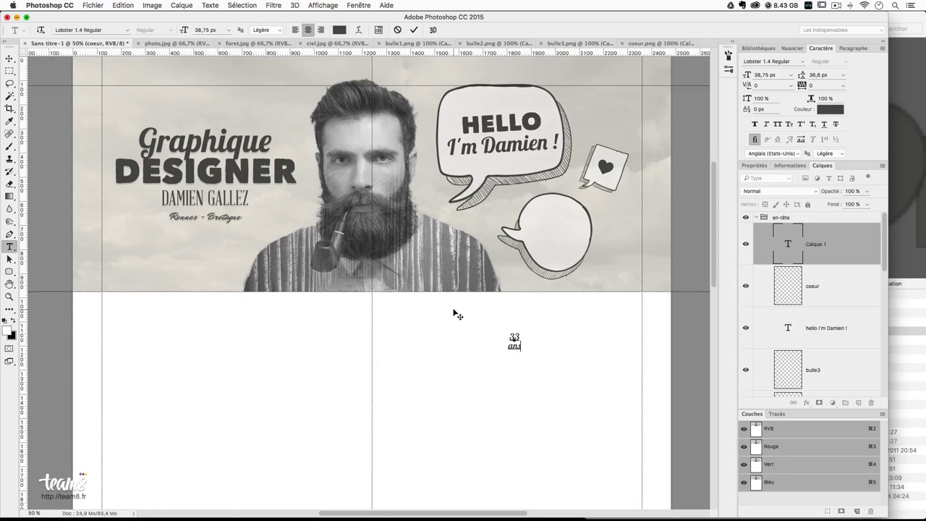
key("super+a")
left_click(775, 60)
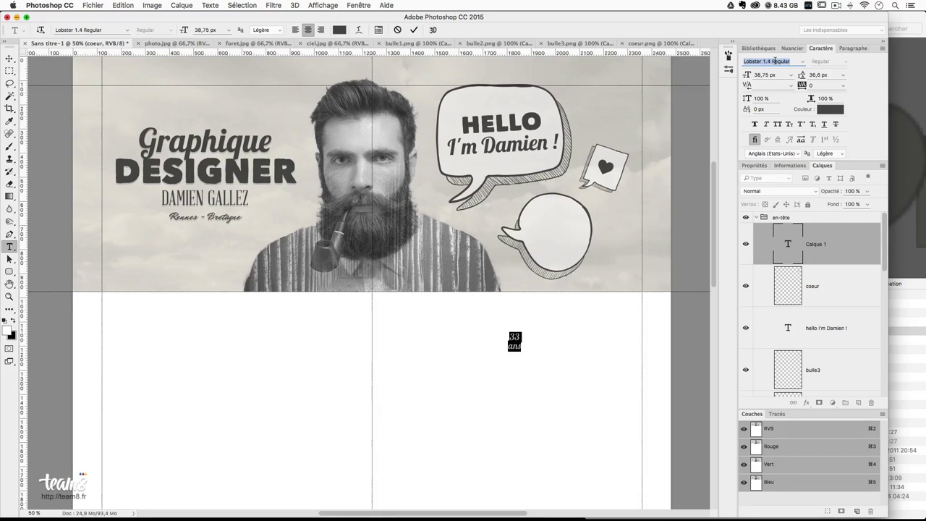
type("mr")
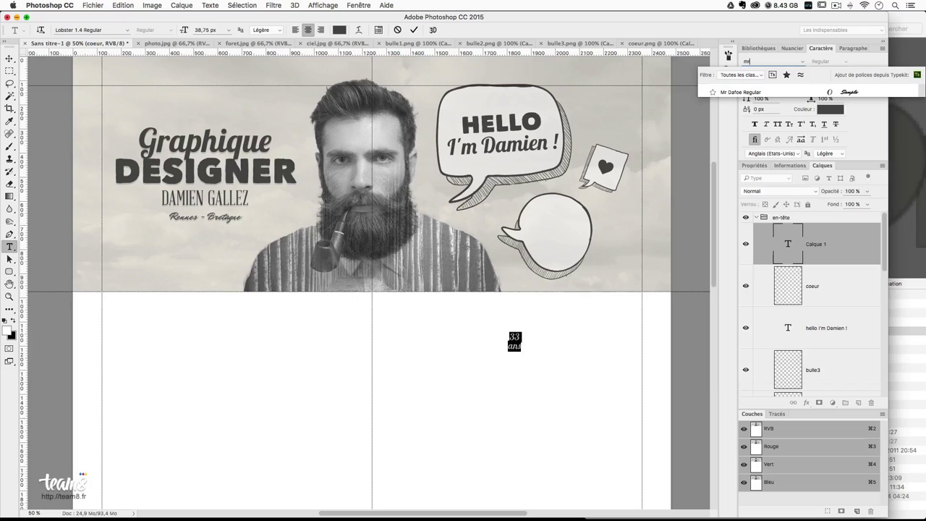
left_click(752, 91)
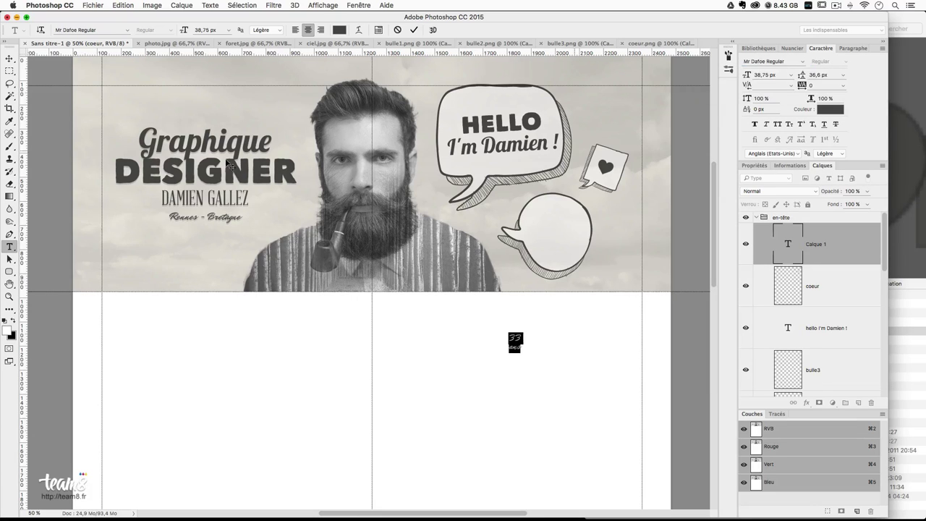
left_click(9, 59)
left_click_drag(508, 380, 543, 266)
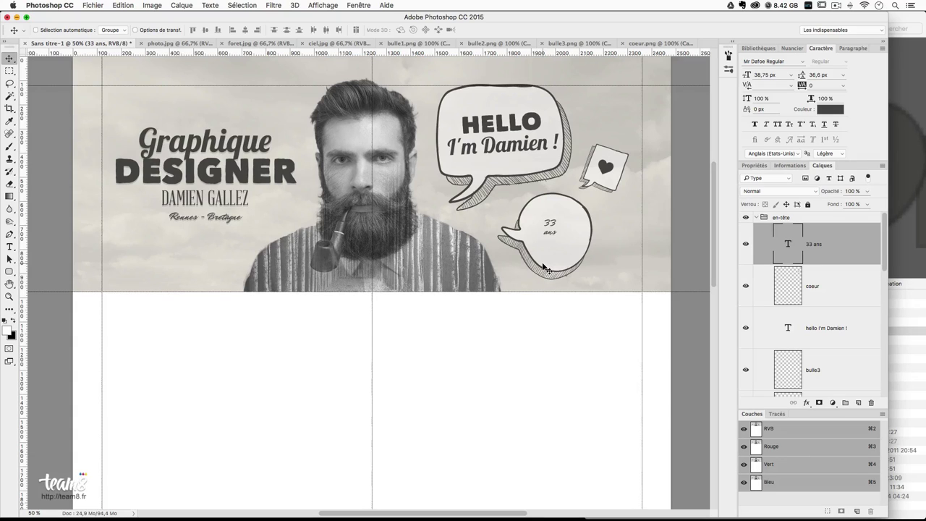
Set the 33 ans text to 110 px with 60 px leading.
left_click(766, 74)
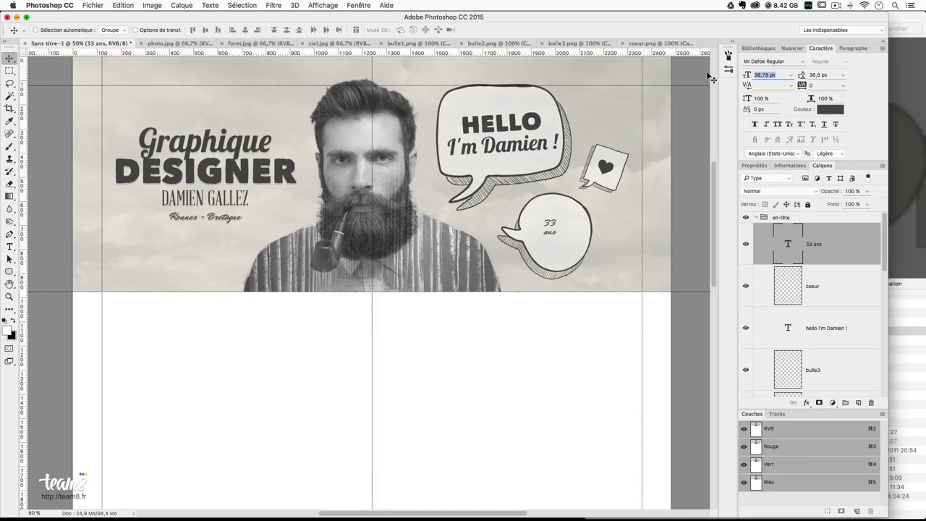
type("110")
key("Return")
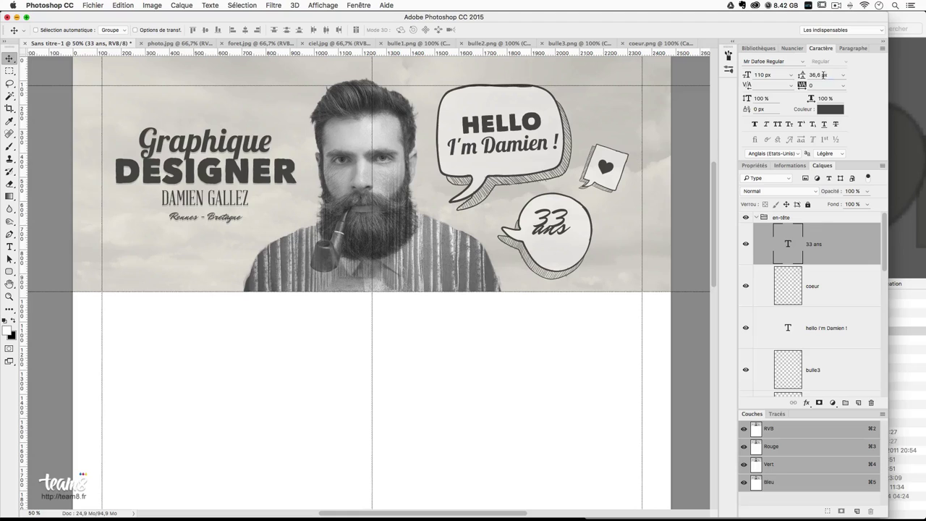
left_click(817, 74)
type("50")
key("Return")
double_click(817, 74)
type("60")
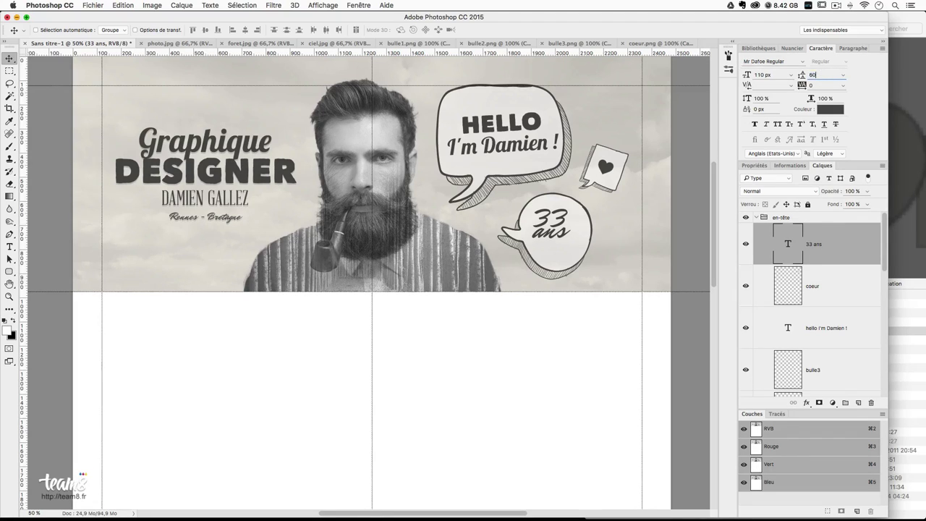
key("Return")
Adjust the 33 ans text's position in the bubble and tilt it about 5 degrees.
left_click_drag(552, 235, 555, 248)
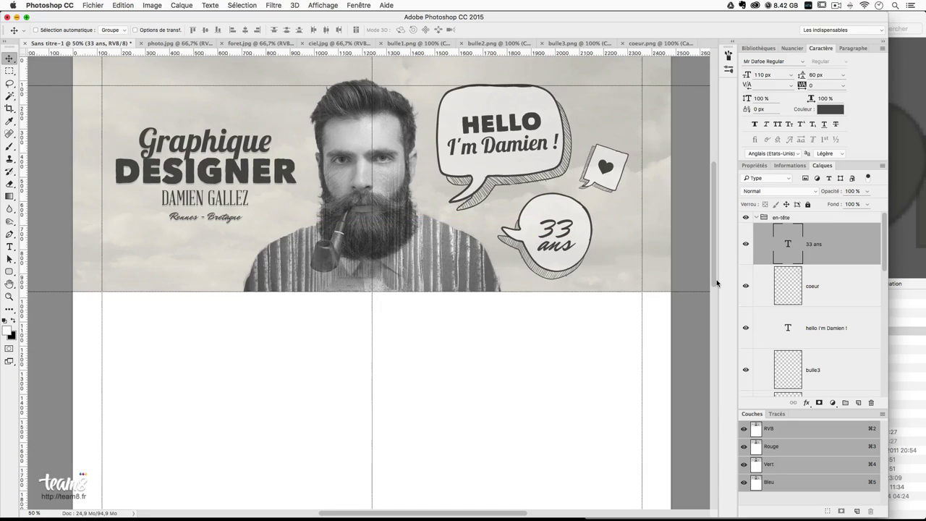
key("Up")
key("Up")
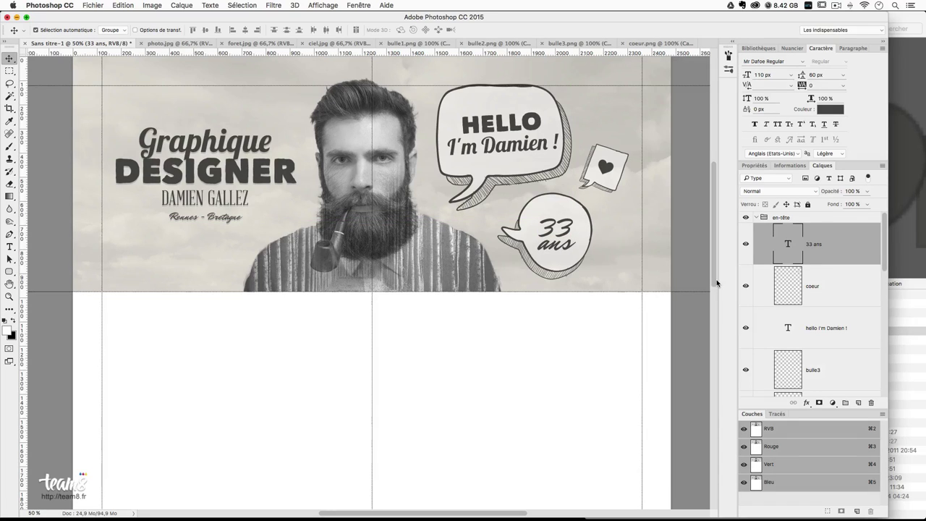
key("ctrl+t")
left_click_drag(629, 292, 625, 300)
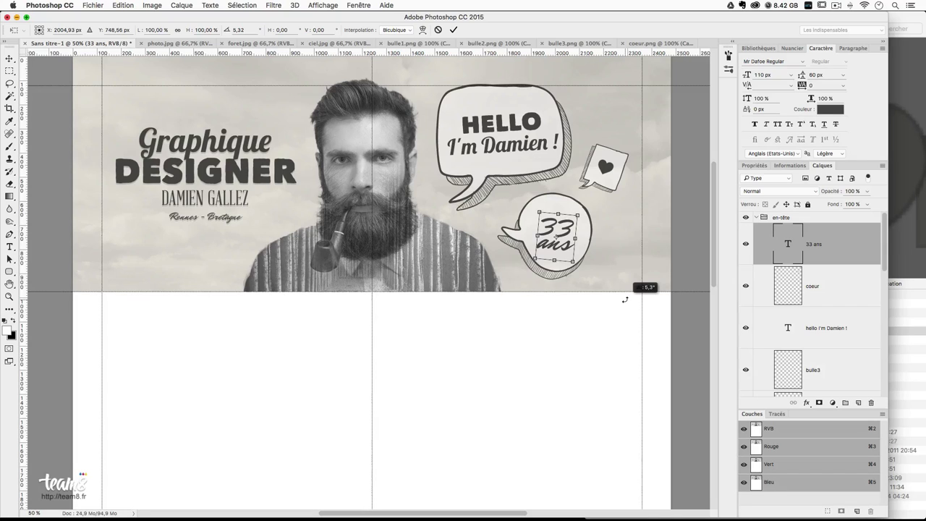
key("Return")
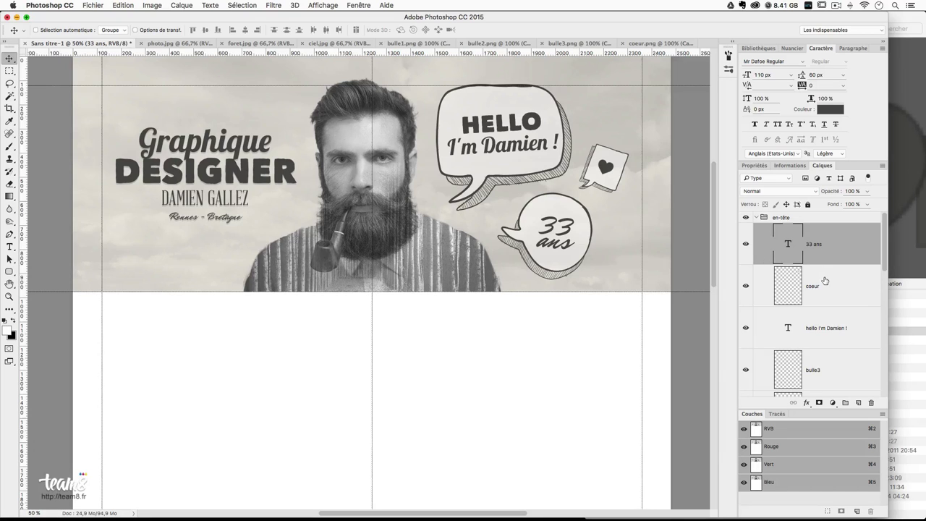
scroll(825, 289, "down", 2)
scroll(826, 311, "down", 2)
scroll(828, 333, "down", 1)
Copy the layer style from the Graphique designer title layer.
left_click(828, 344)
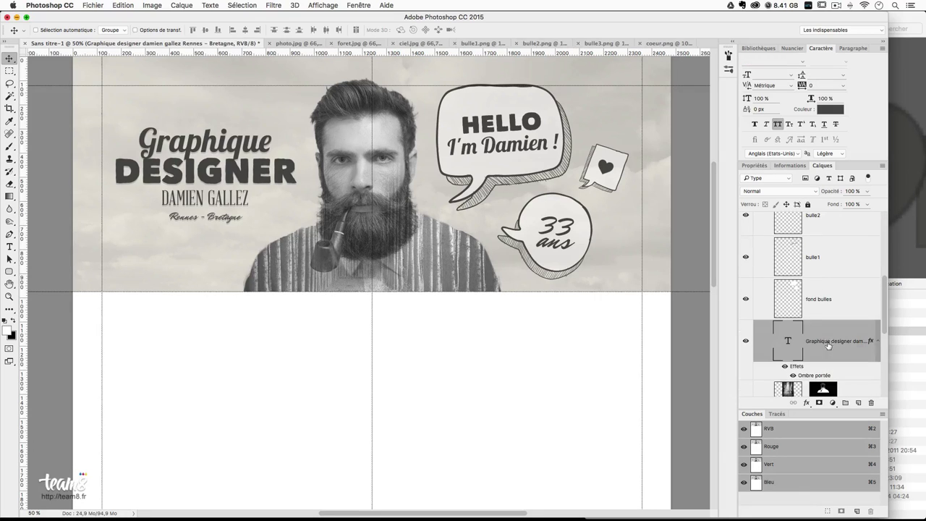
right_click(841, 344)
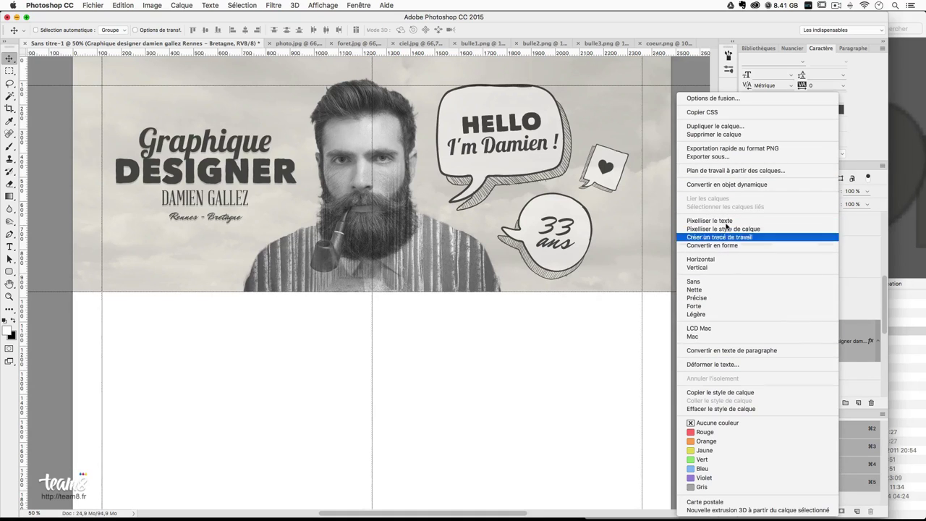
left_click(724, 393)
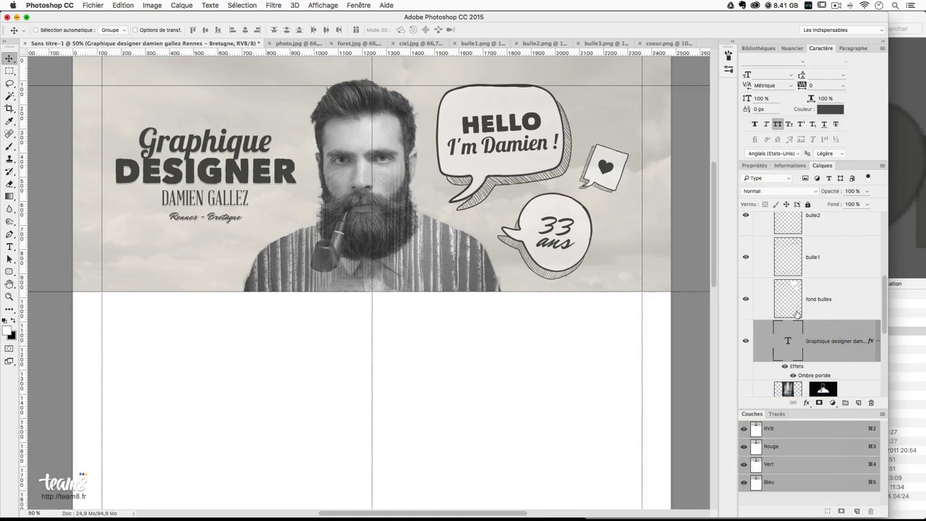
scroll(788, 311, "up", 3)
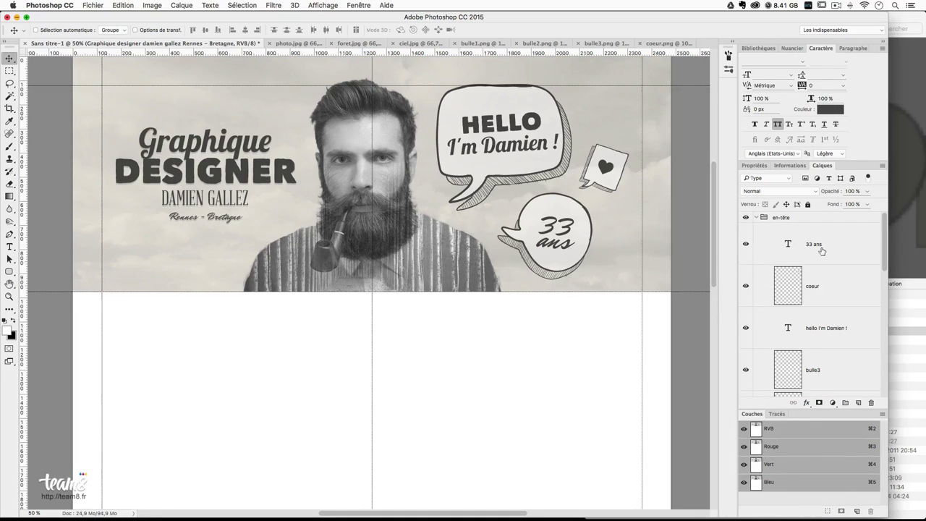
Paste the title's drop shadow onto the 33 ans, coeur and HELLO / I'm Damien layers.
left_click(822, 251)
scroll(830, 340, "down", 4)
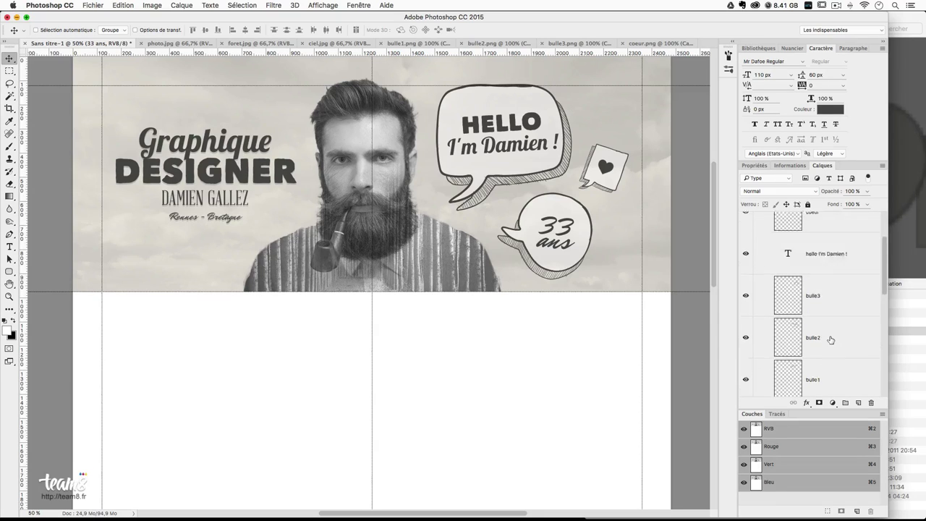
scroll(830, 339, "up", 2)
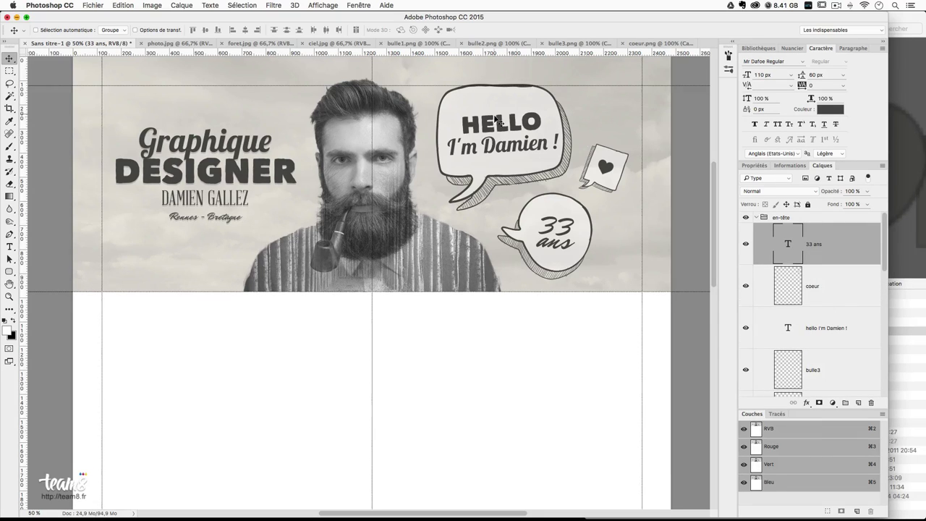
left_click(835, 295, "shift")
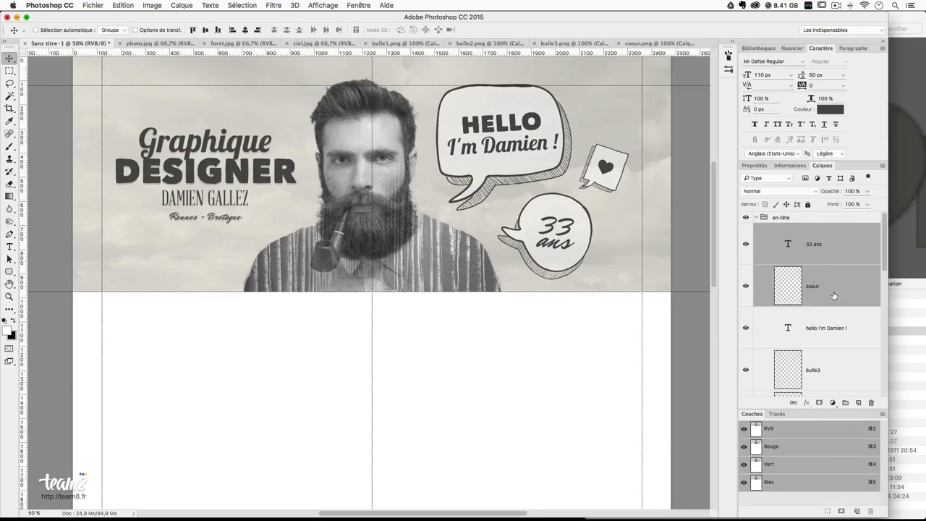
left_click(846, 242)
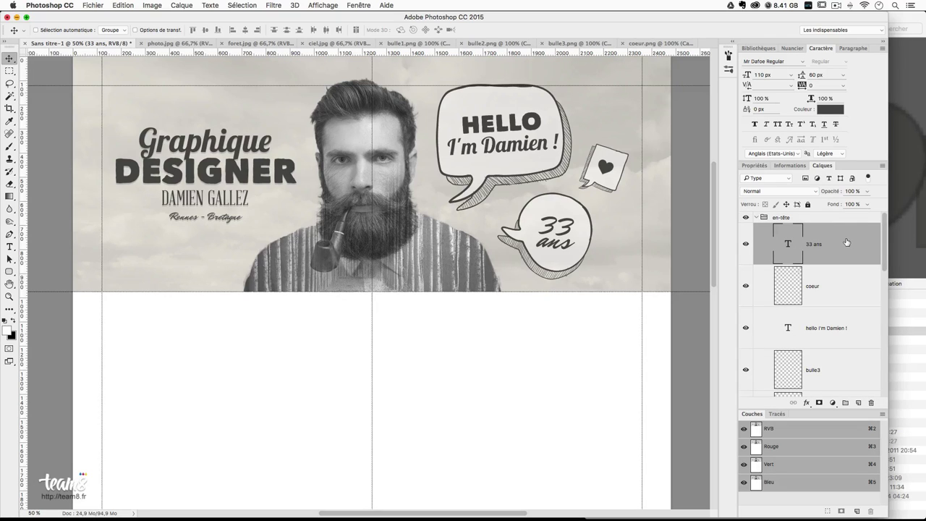
left_click(829, 289, "shift")
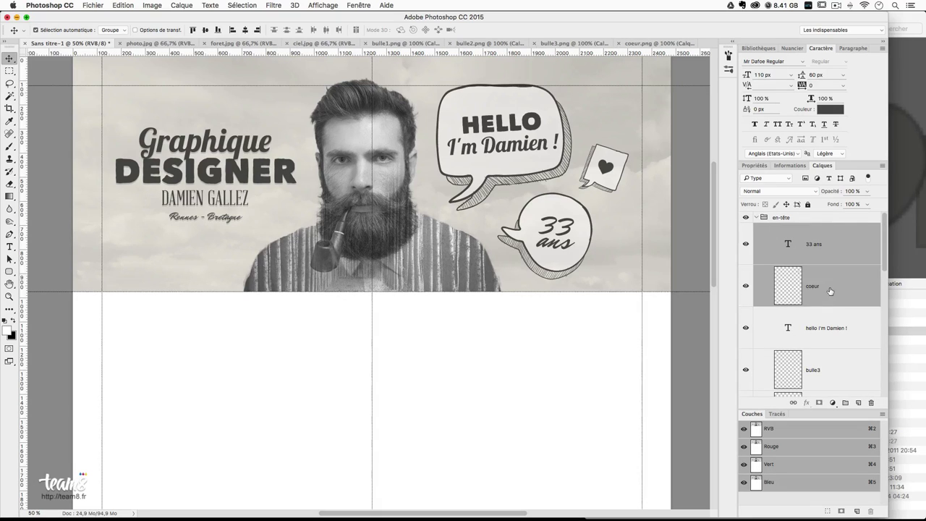
scroll(845, 361, "down", 1)
scroll(844, 360, "down", 1)
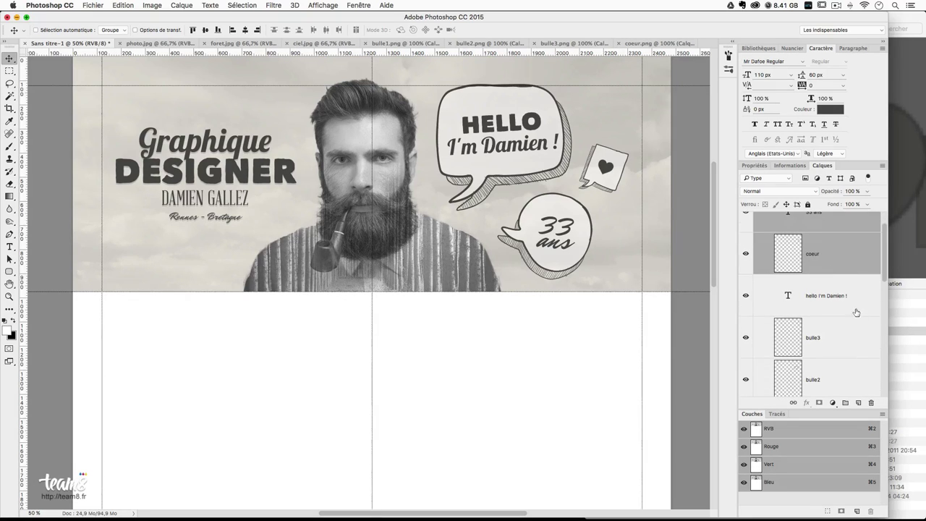
left_click(824, 314, "shift")
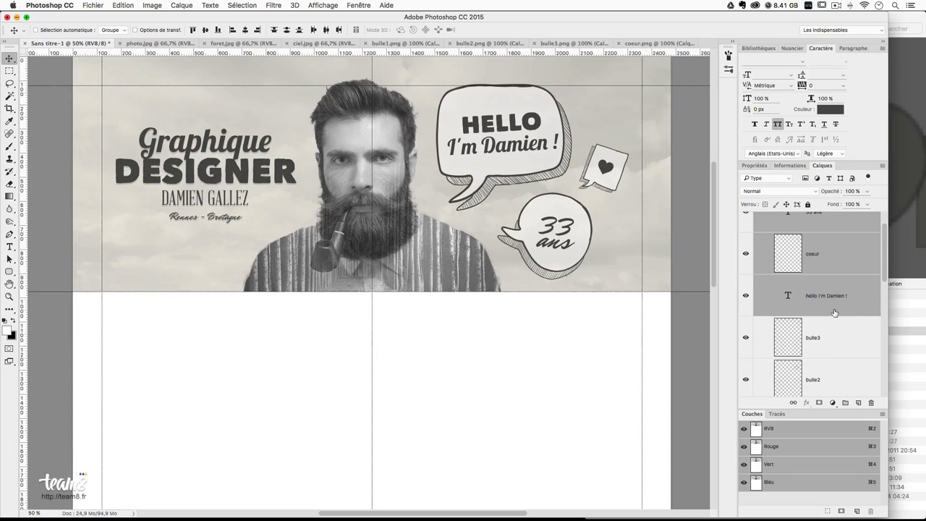
scroll(834, 312, "down", 1)
scroll(836, 311, "up", 2)
right_click(840, 310)
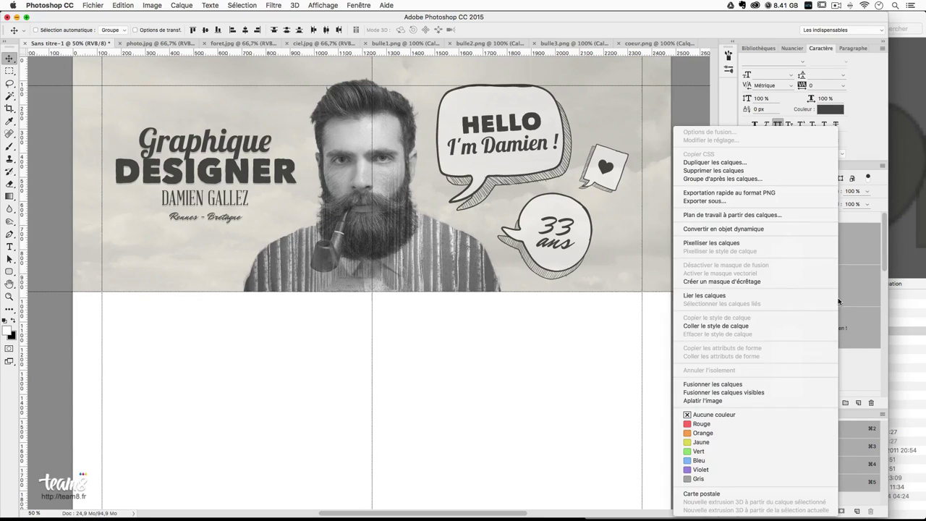
left_click(786, 326)
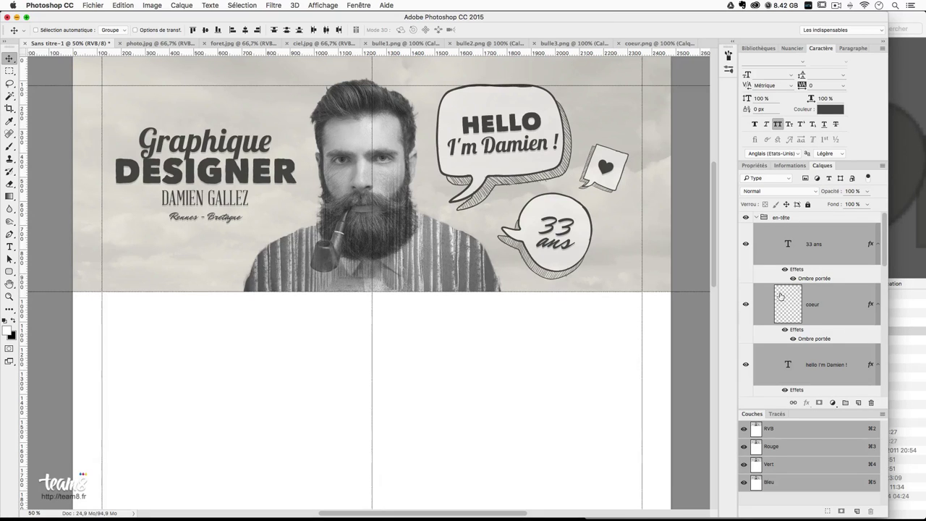
Open nuage.png from the project's graphics folder in Photoshop.
left_click(917, 317)
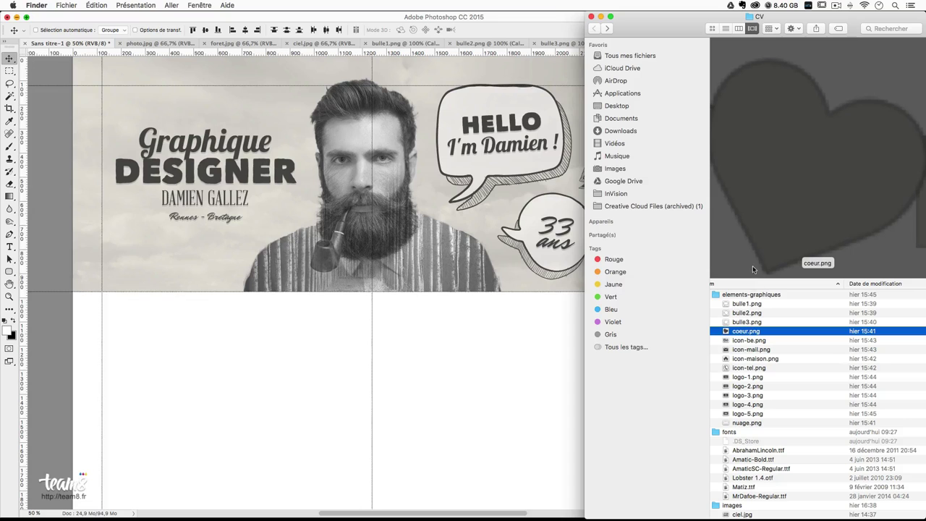
right_click(745, 423)
mouse_move(767, 307)
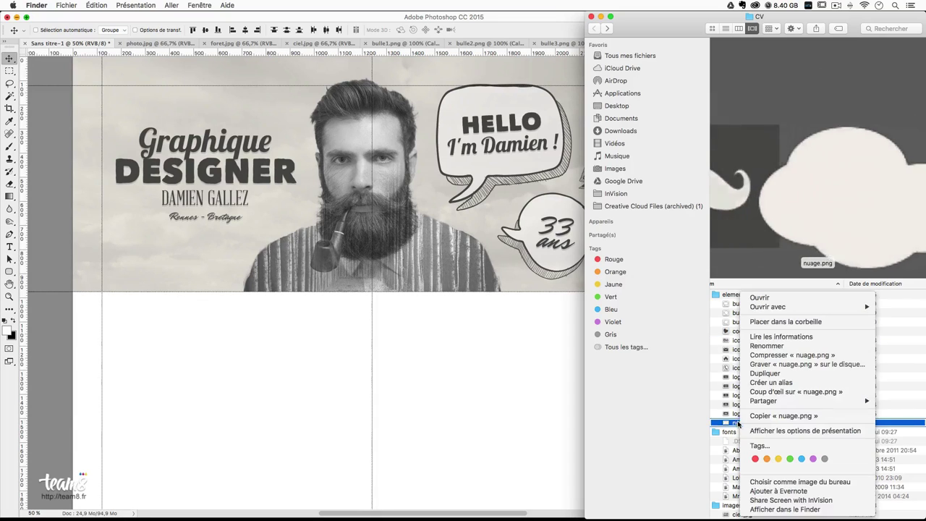
left_click(656, 342)
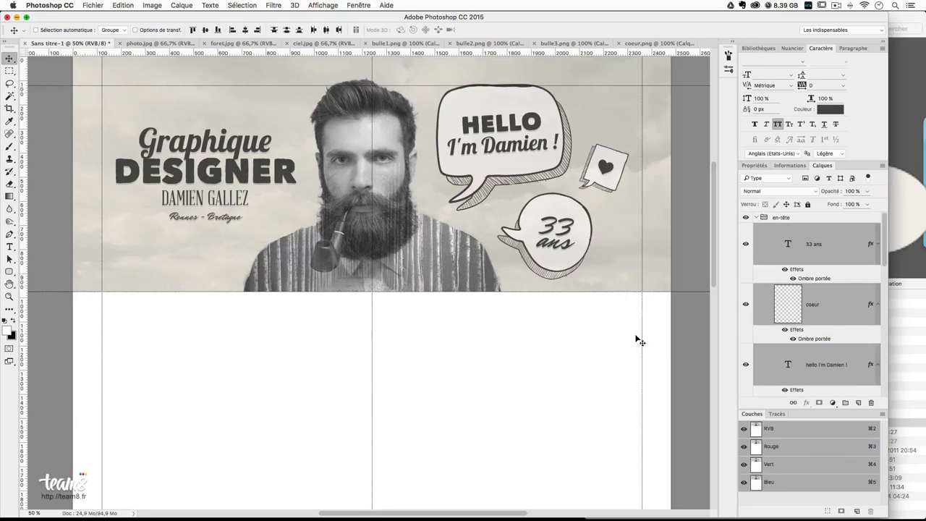
Paste the cloud image into the header on a layer named nuage 1.
key("super+a")
key("super+c")
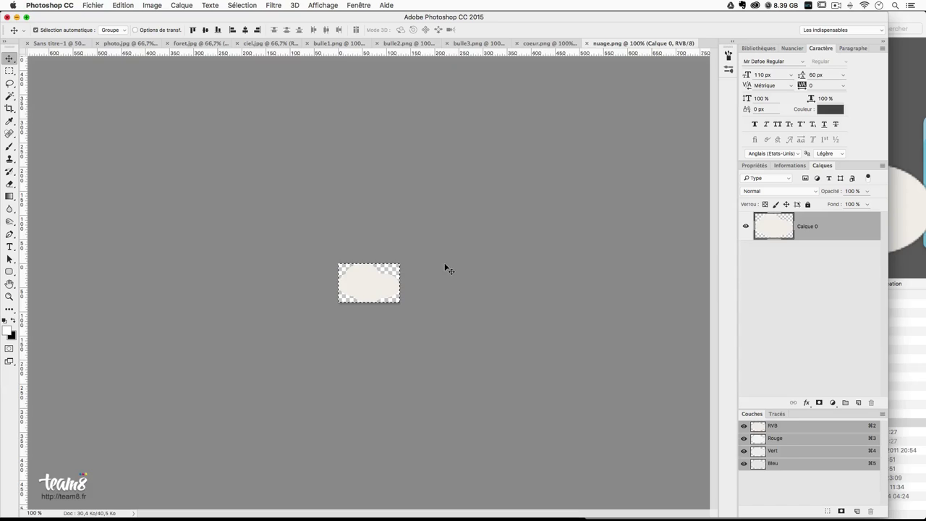
key("ctrl+Tab")
key("super+v")
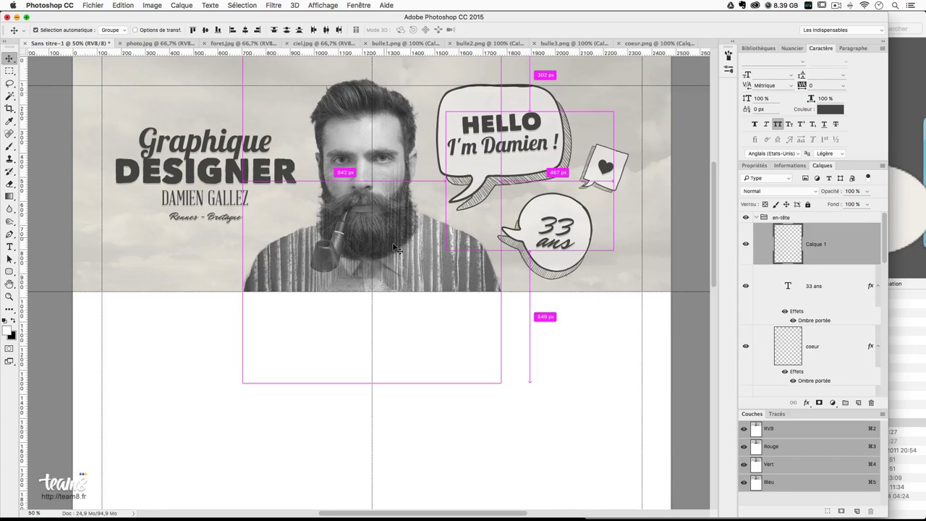
double_click(830, 244)
type("nuag")
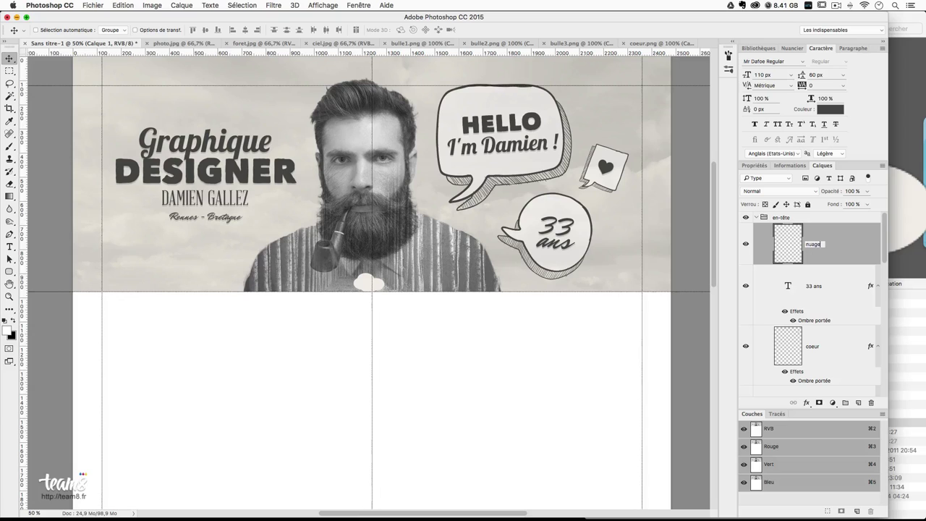
key("Return")
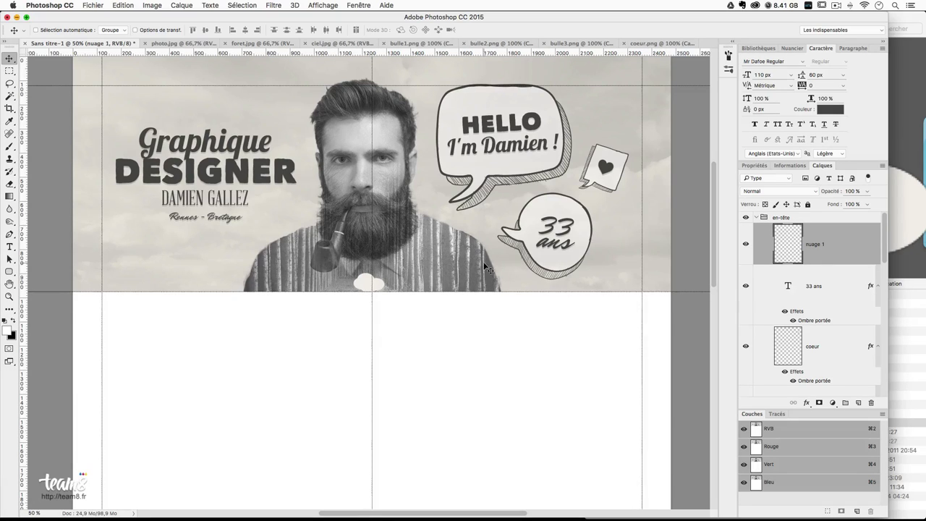
Place the cloud beside the pipe at 90% opacity and duplicate it to the right.
left_click_drag(443, 262, 361, 219)
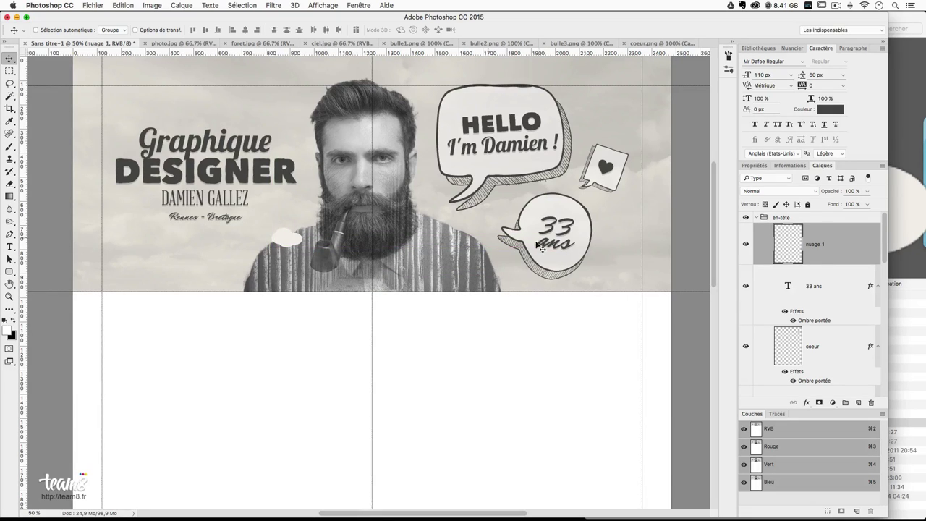
left_click(852, 190)
type("90")
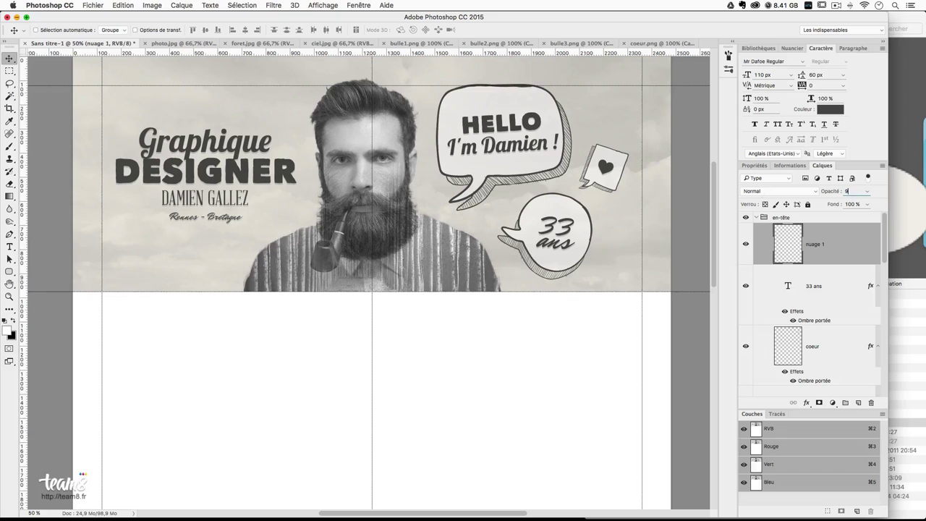
key("Return")
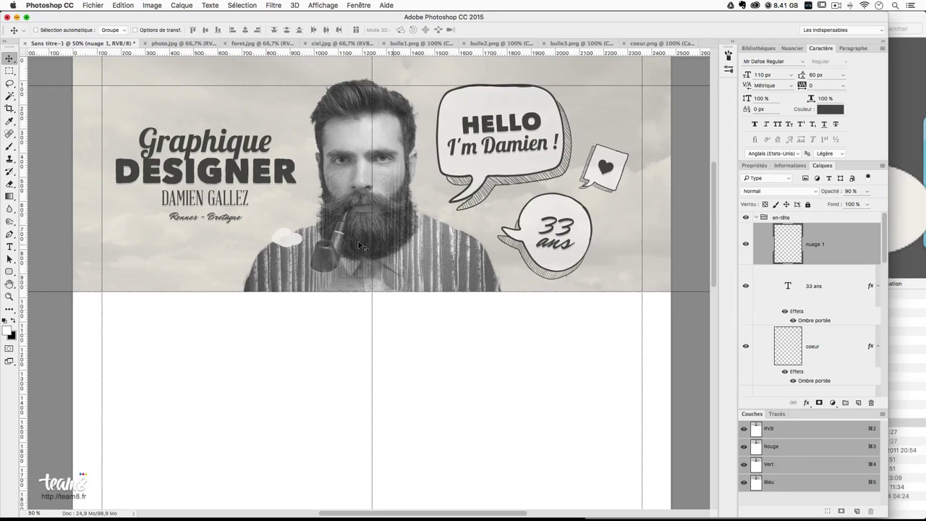
left_click_drag(295, 245, 325, 228)
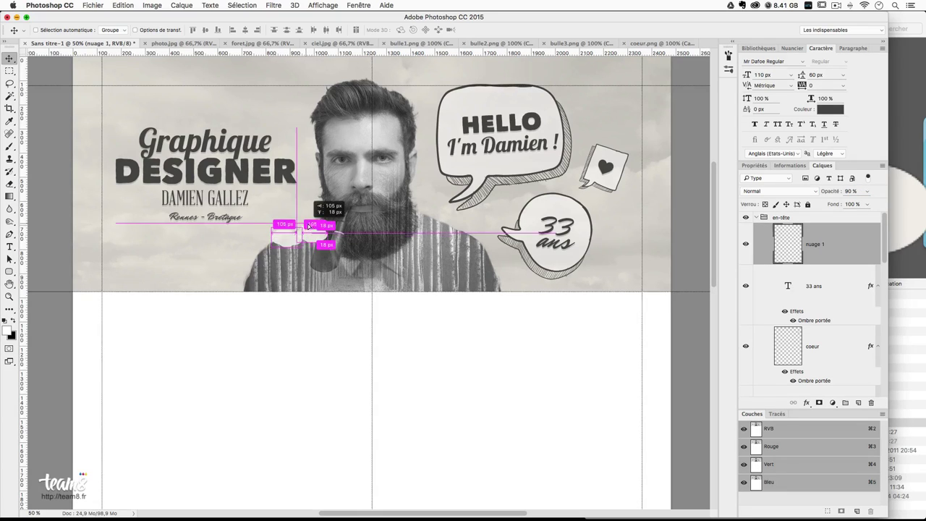
Shrink the cloud copy slightly and move it right toward the pipe.
key("ctrl+t")
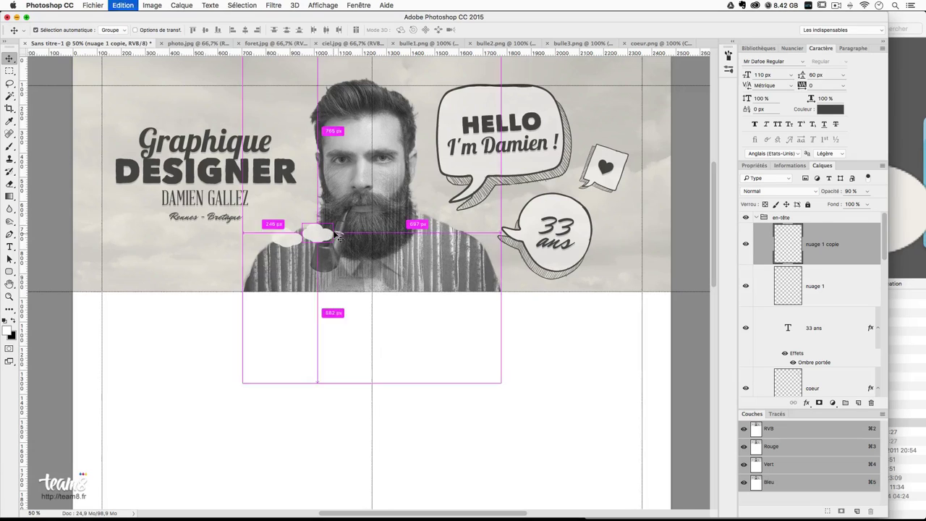
left_click_drag(331, 223, 323, 224)
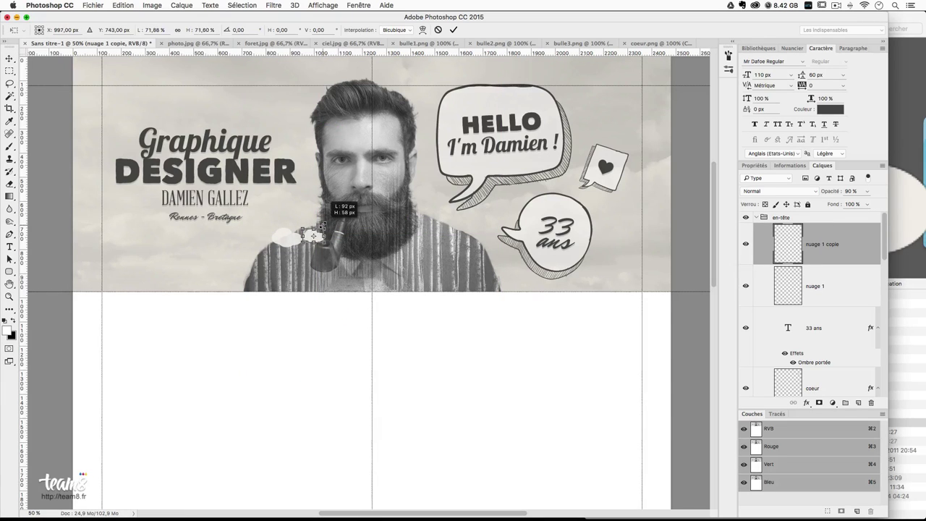
key("Return")
scroll(326, 242, "right", 5)
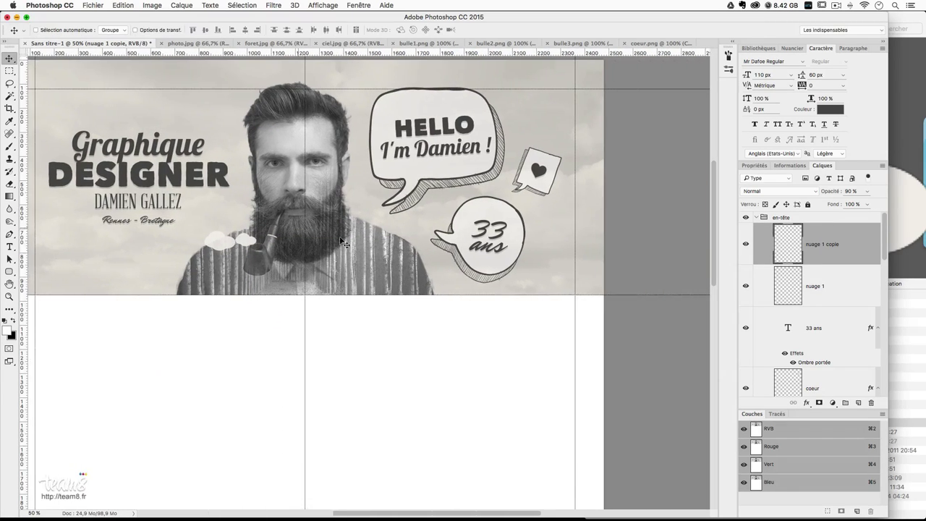
scroll(339, 249, "left", 3)
left_click_drag(272, 262, 324, 270)
scroll(329, 270, "left", 2)
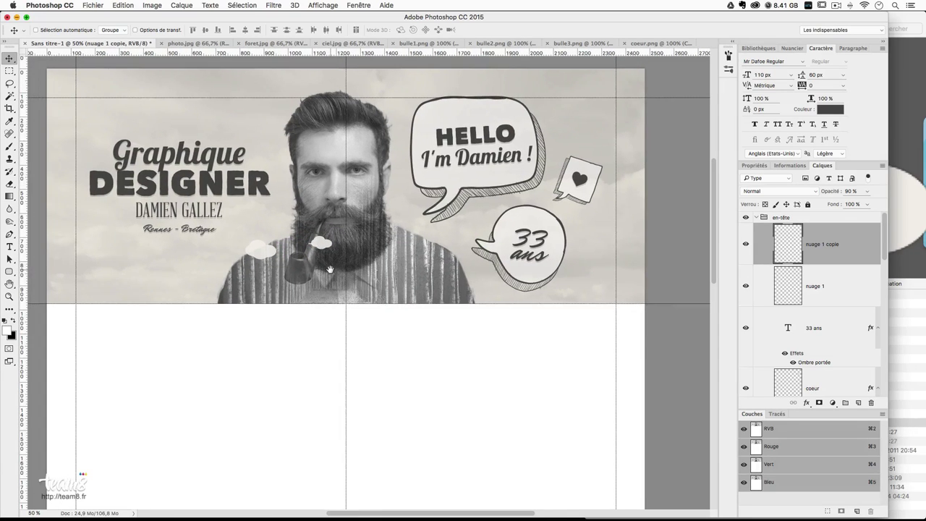
Set the cloud copy's opacity to 100%.
key("ctrl+t")
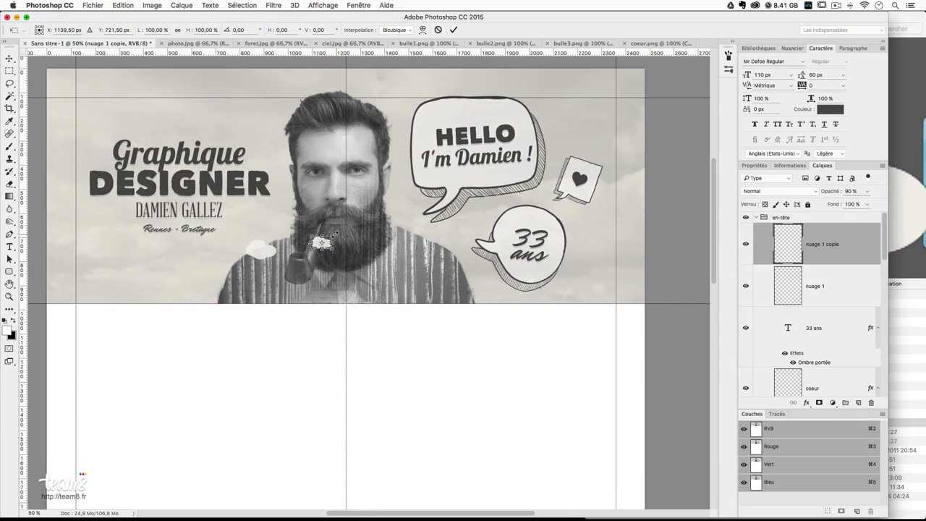
key("Return")
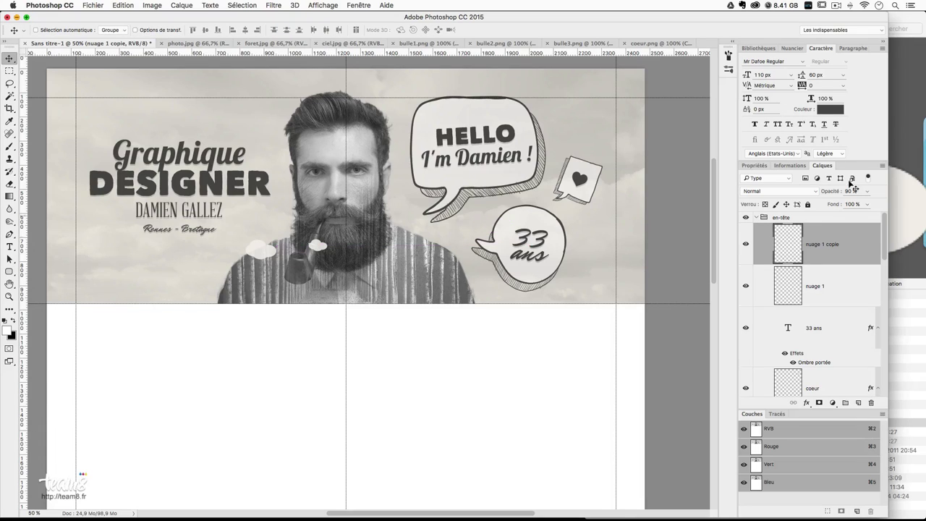
left_click(851, 191)
type("10")
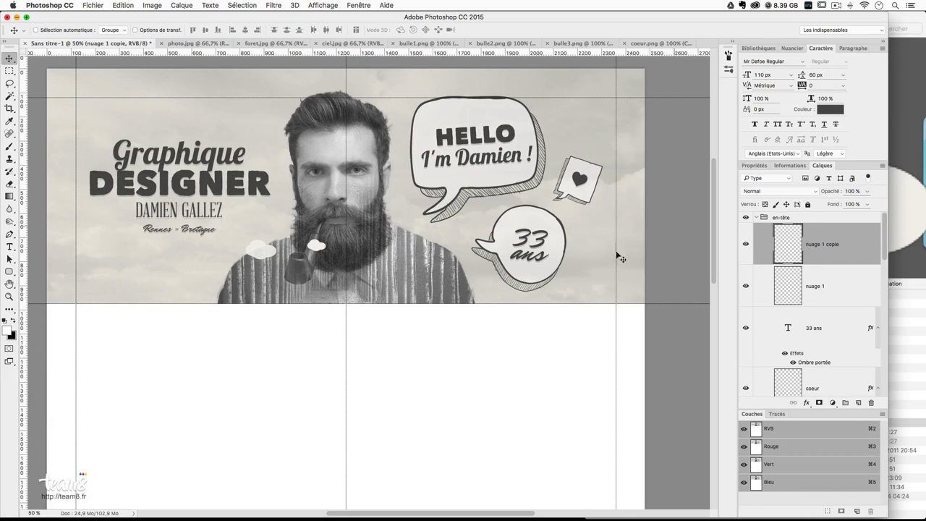
Duplicate another cloud puff near the pipe, shrink it to about 56%, and nudge it between the clouds.
left_click_drag(406, 257, 379, 263)
key("ctrl+t")
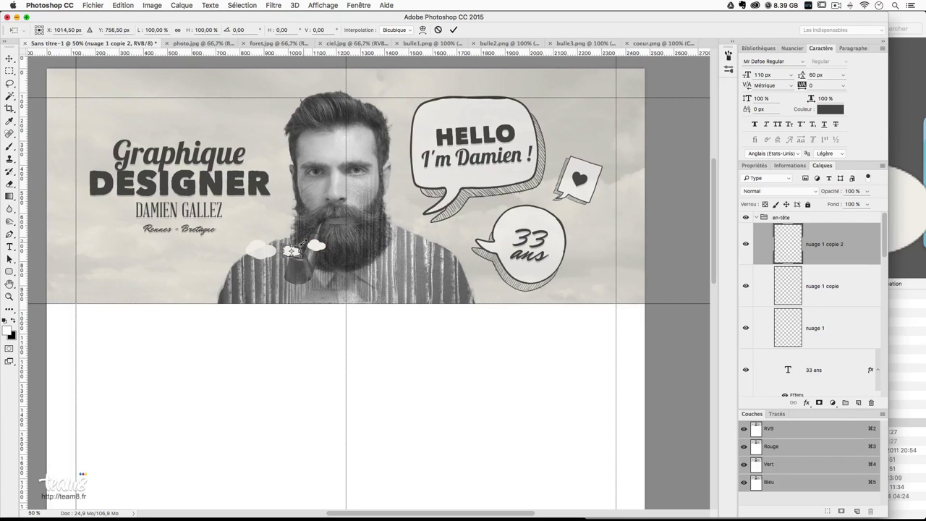
left_click_drag(304, 242, 298, 243)
key("Return")
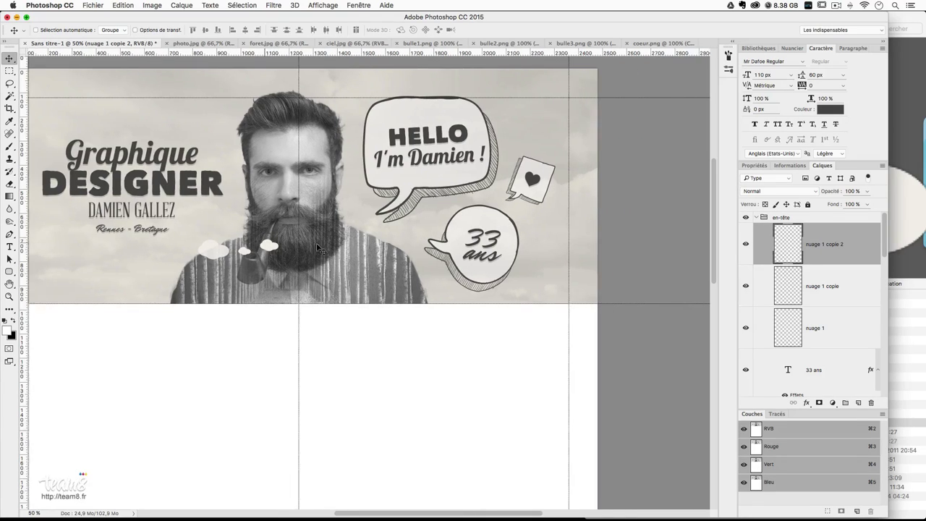
scroll(296, 251, "right", 5)
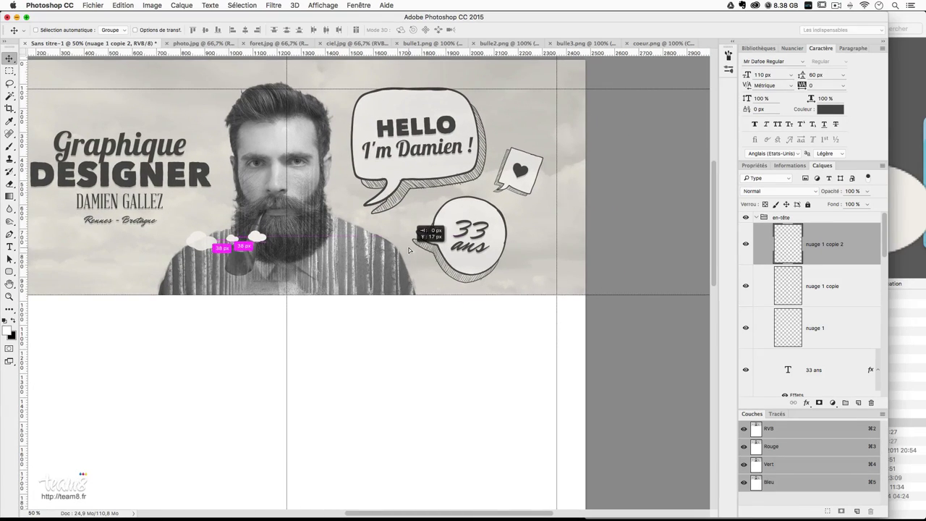
left_click_drag(414, 257, 413, 253)
scroll(434, 254, "left", 2)
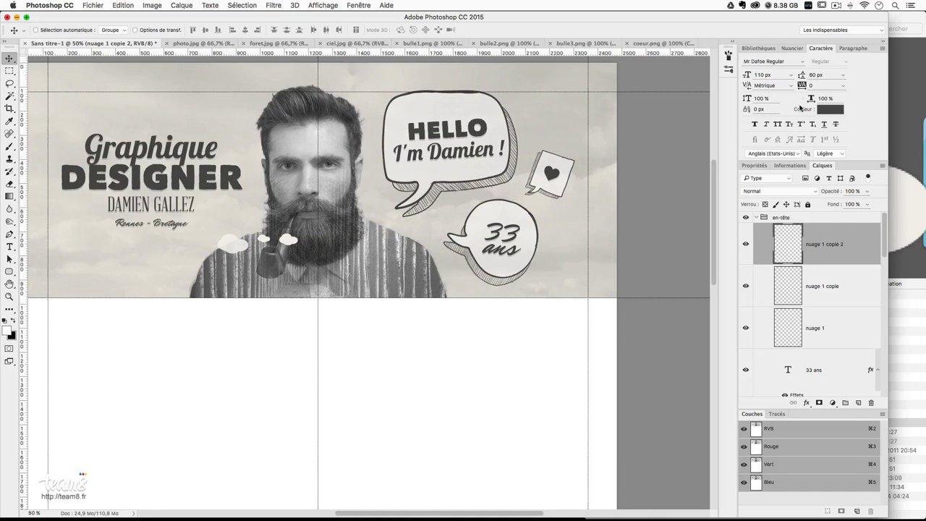
Set the small puff to 80% opacity and position it just above the pipe.
left_click(852, 191)
type("80")
left_click_drag(341, 230, 345, 223)
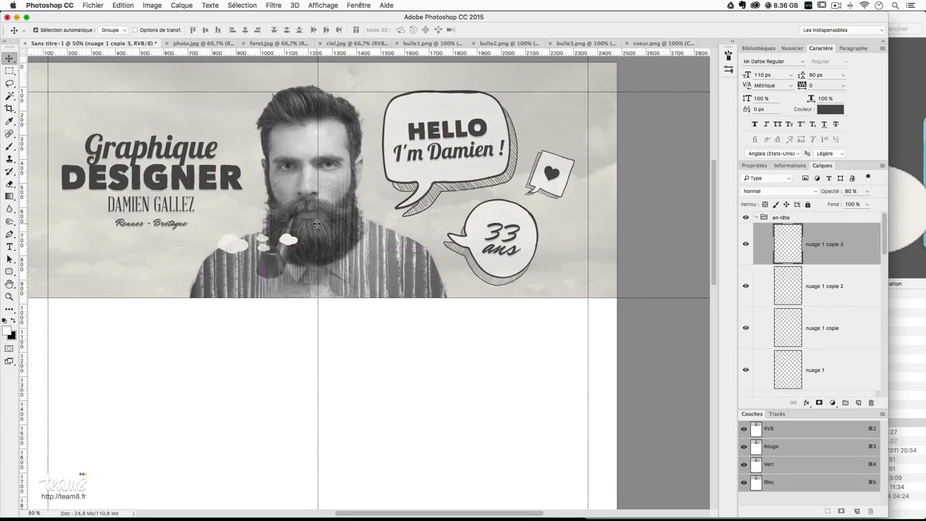
key("ctrl+t")
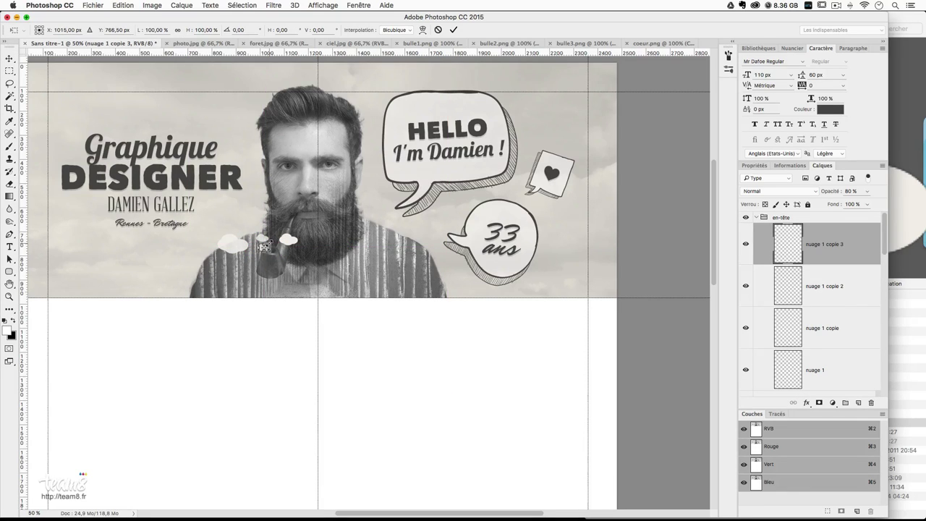
key("Return")
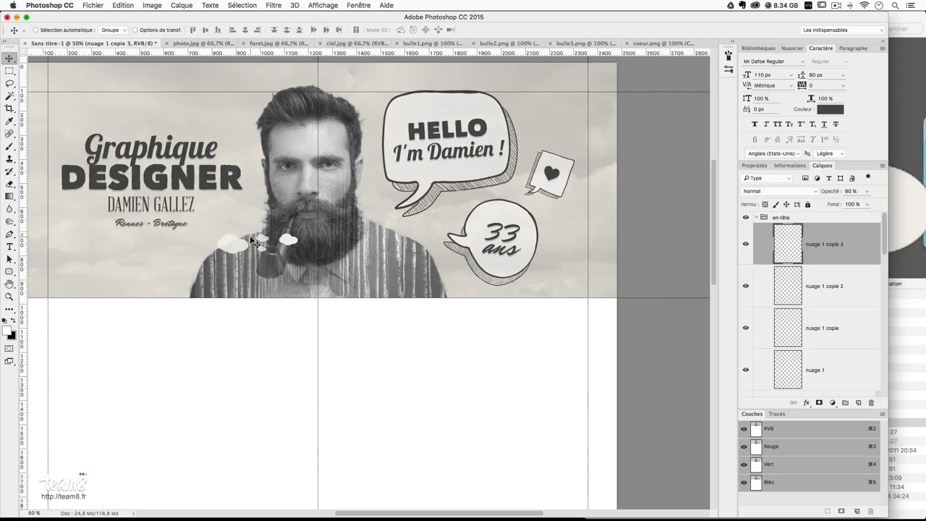
left_click_drag(253, 241, 276, 270)
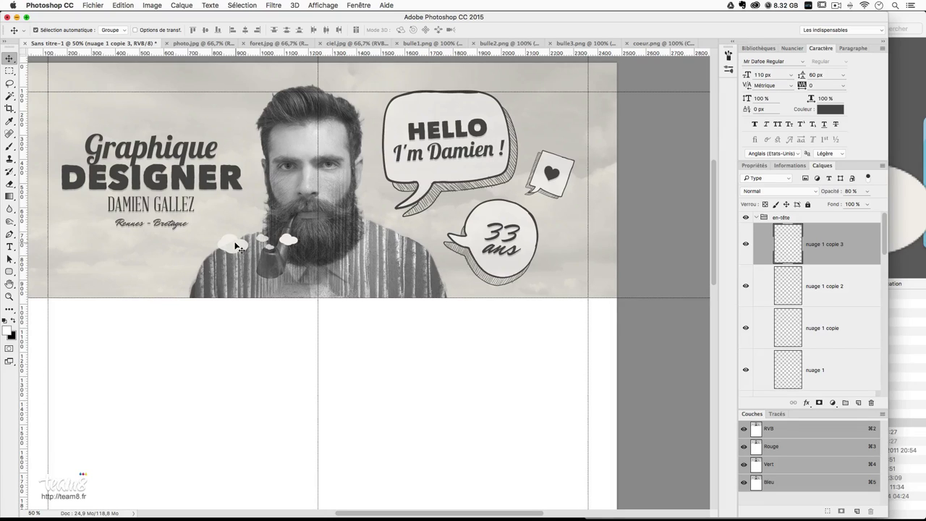
Flip the small pipe-smoke cloud layer 'nuage 1 copie' horizontally.
left_click(304, 247)
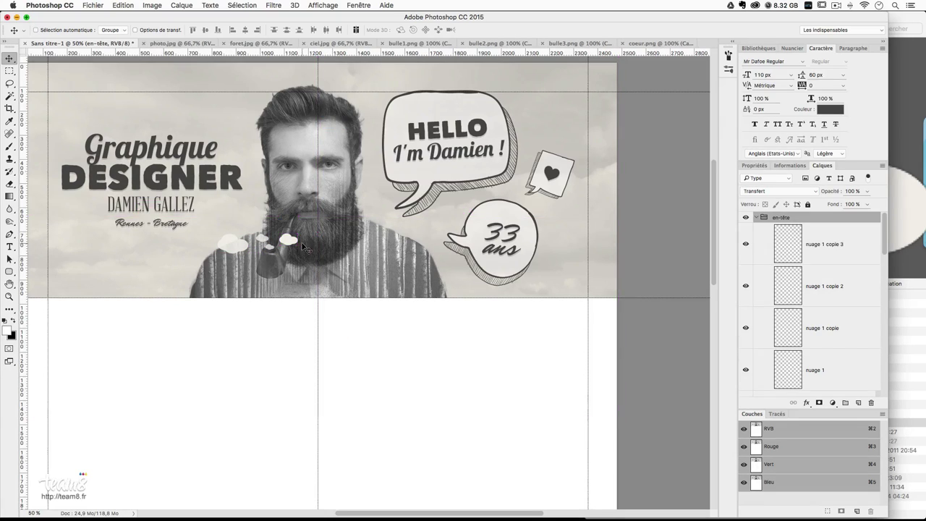
left_click(832, 257)
left_click(745, 286)
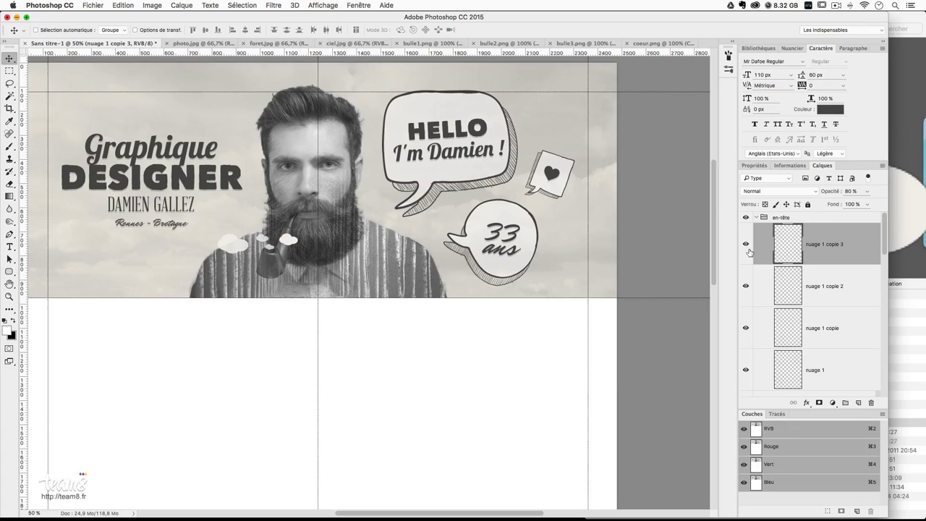
left_click(746, 327)
left_click(792, 332)
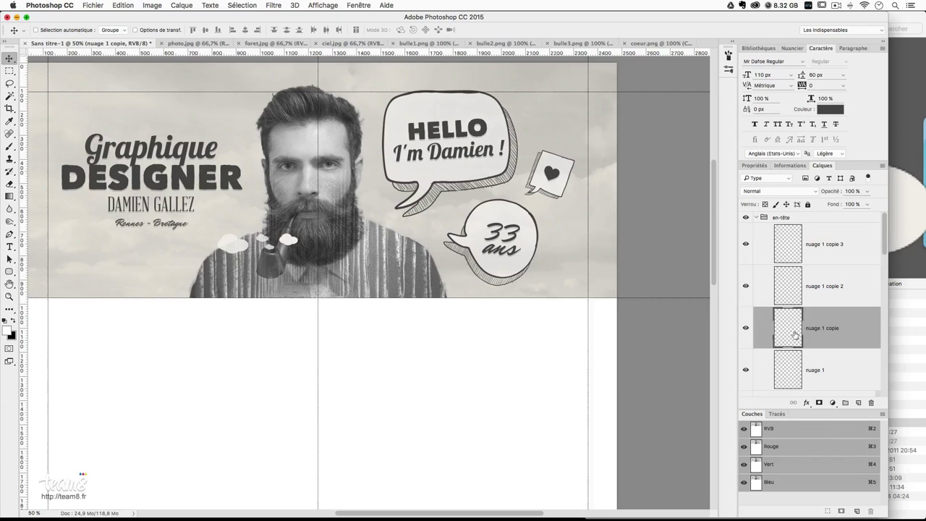
key("ctrl+t")
right_click(374, 266)
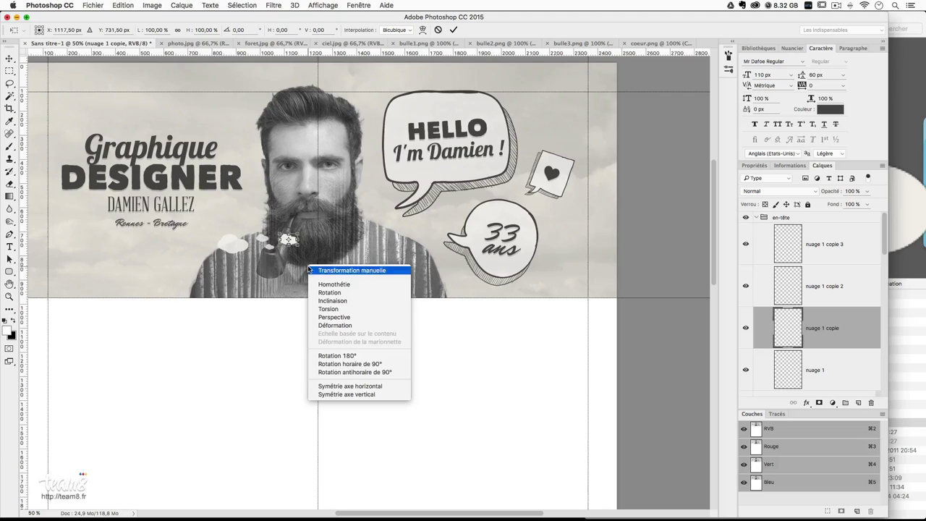
left_click(385, 391)
key("Return")
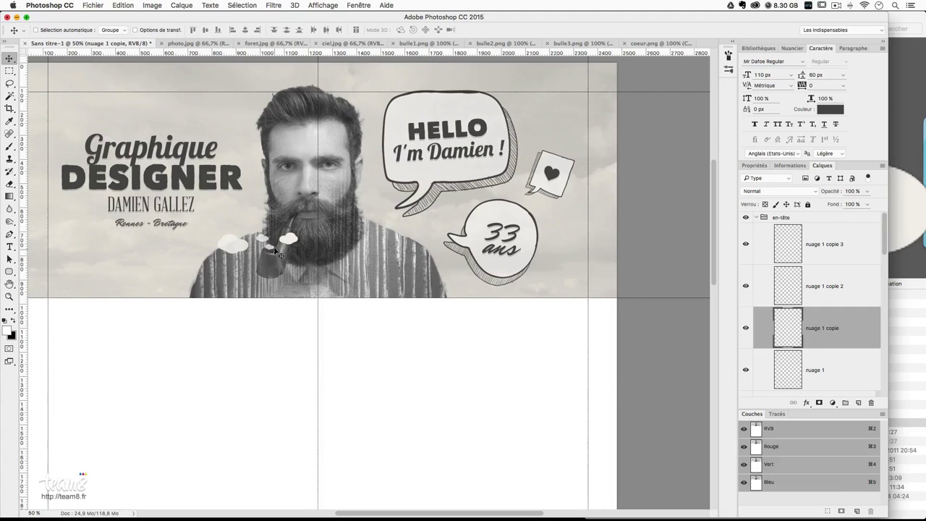
Apply a transform from the context menu to the 'nuage 1 copie 3' cloud.
left_click(810, 255)
key("ctrl+t")
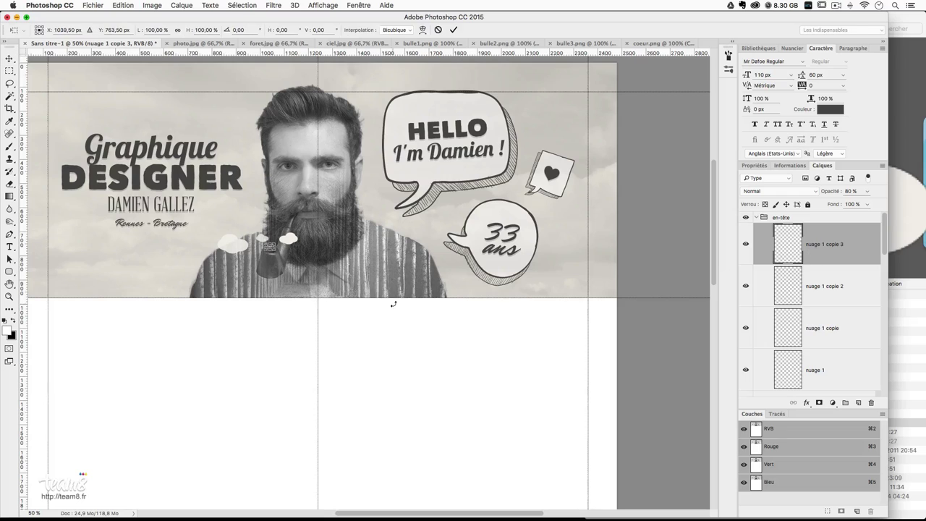
right_click(395, 303)
left_click(452, 424)
key("Return")
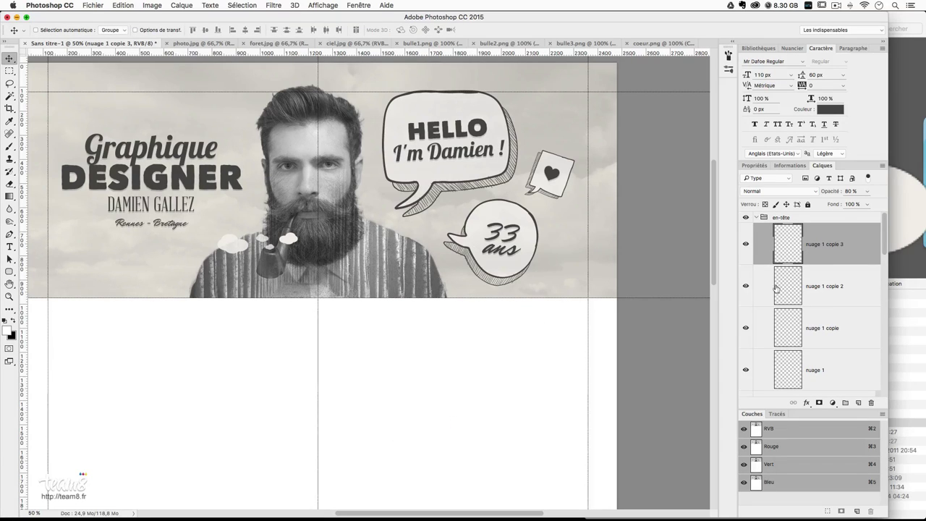
Paste the copied drop-shadow layer style onto all four cloud layers.
left_click(810, 293)
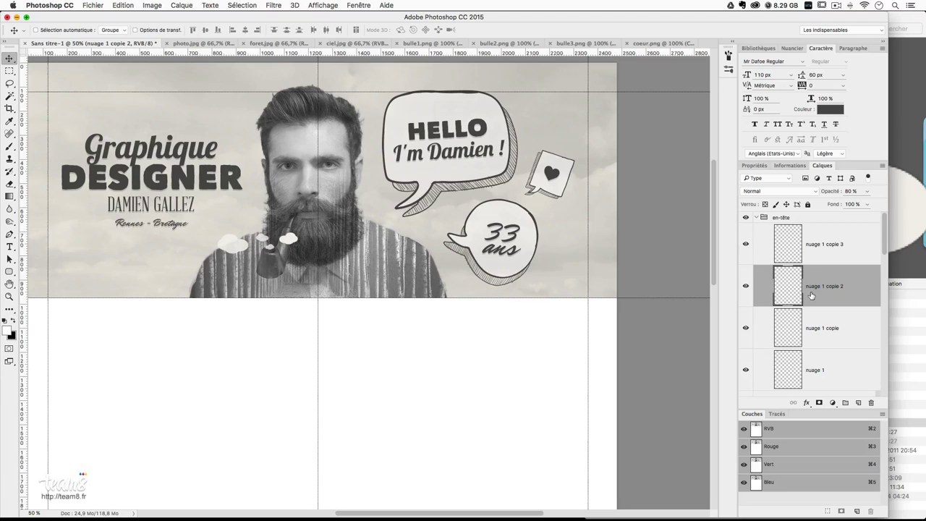
left_click(828, 247)
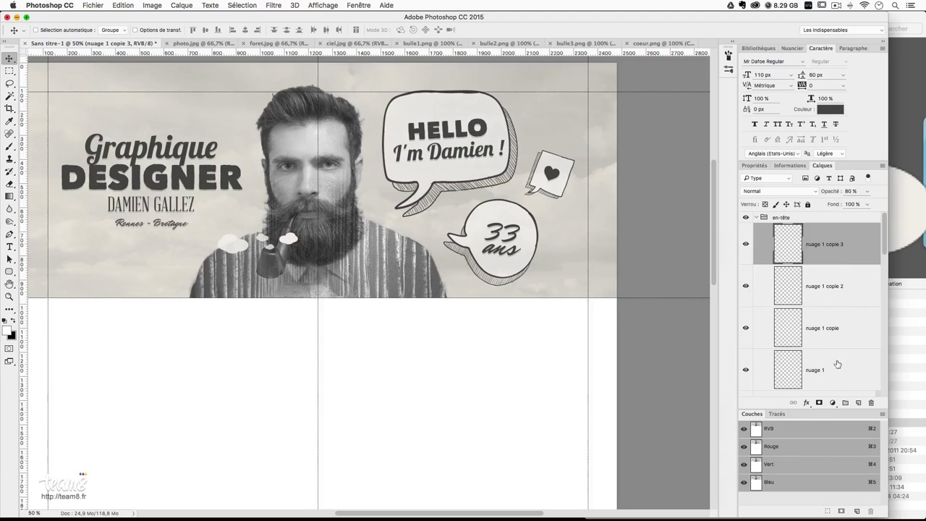
left_click(836, 372, "shift")
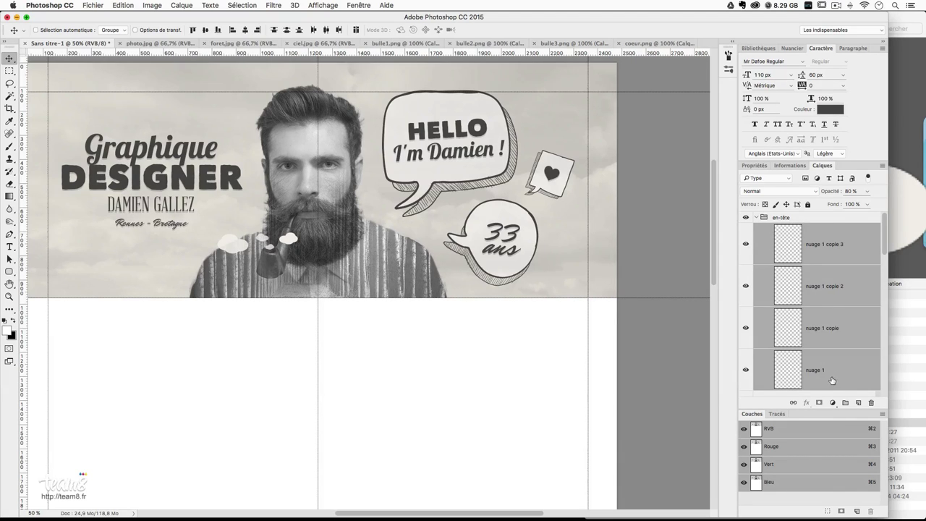
right_click(832, 374)
right_click(843, 374)
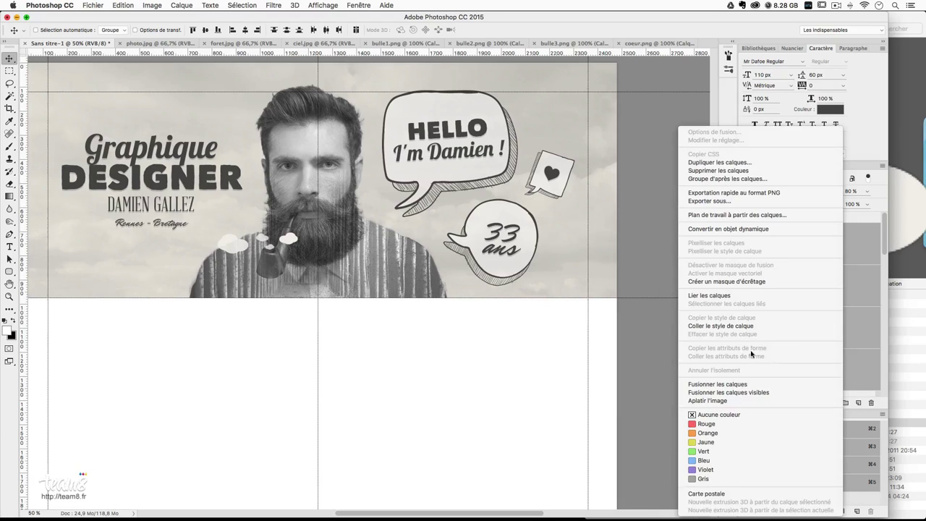
left_click(723, 326)
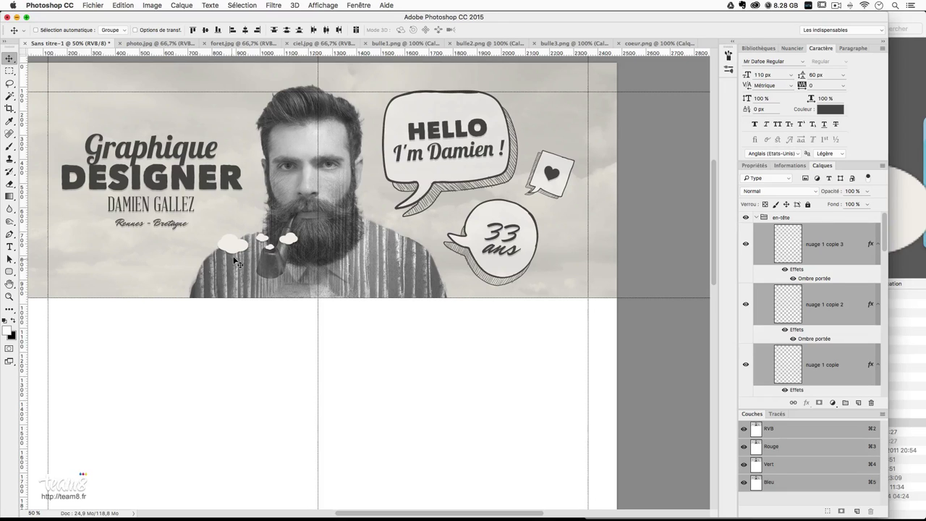
scroll(422, 326, "down", 2)
scroll(426, 301, "left", 4)
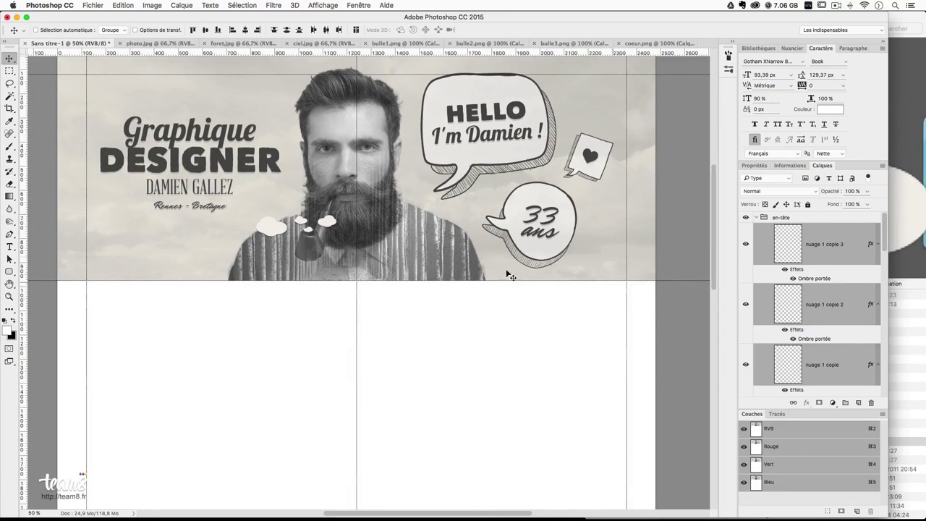
Add a new layer above the clouds named 'fond bandeau infos'.
left_click(10, 71)
left_click(843, 242)
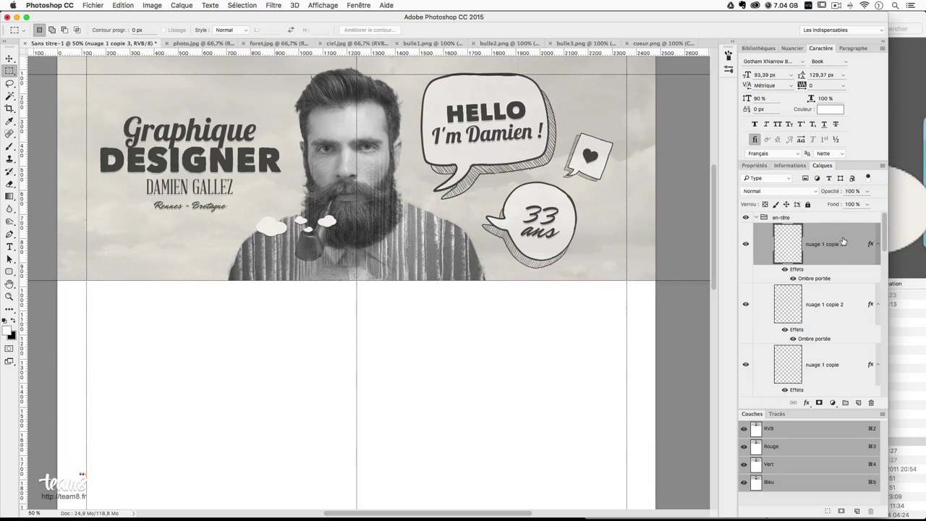
left_click(858, 402)
double_click(815, 244)
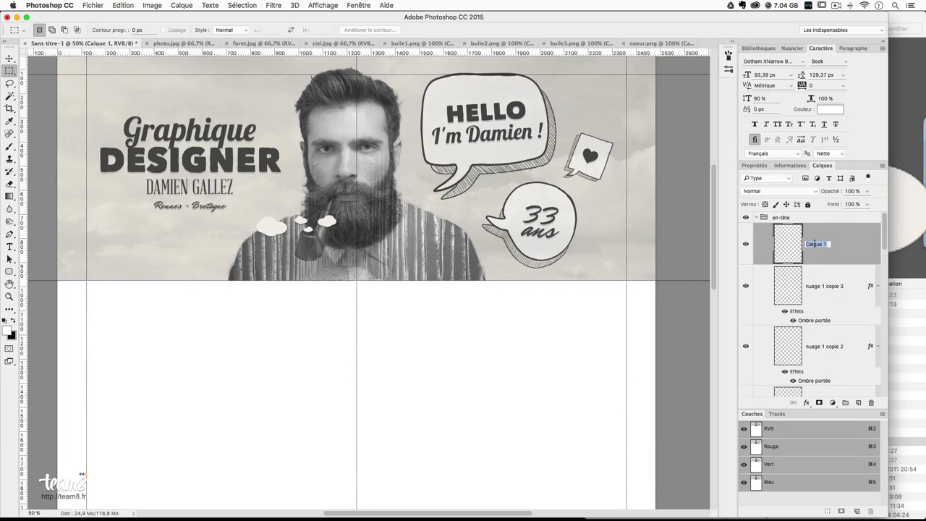
type("fond bandeau inf")
type("os")
key("Return")
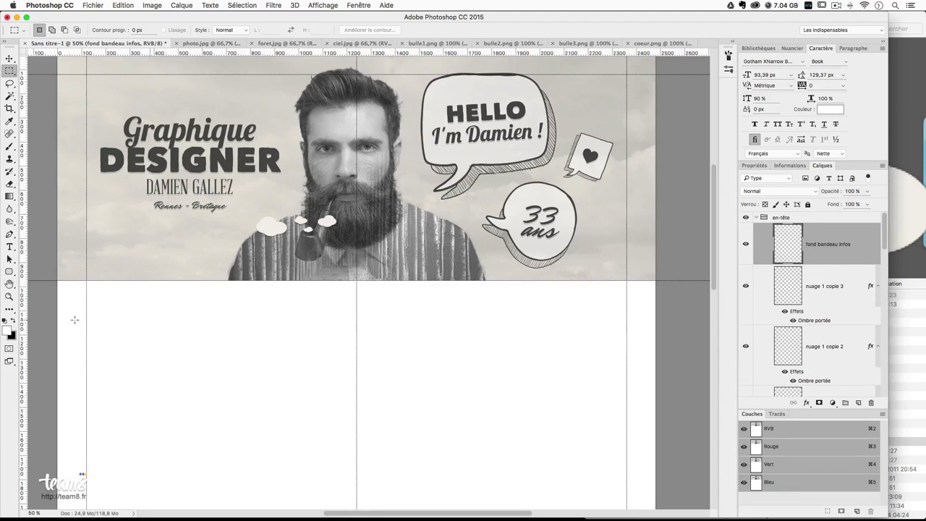
Fill a strip beneath the header with dark grey #4e4d4b sampled from DESIGNER.
left_click(10, 329)
left_click(156, 153)
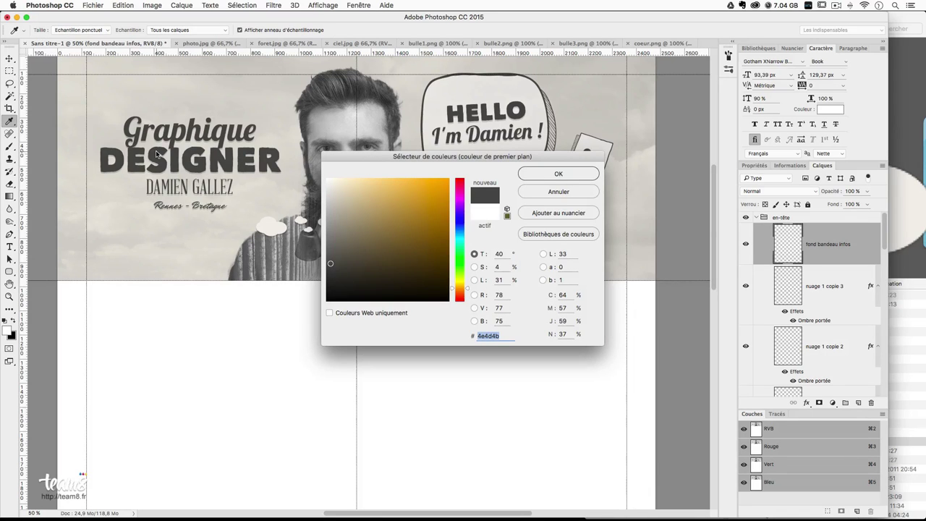
key("Return")
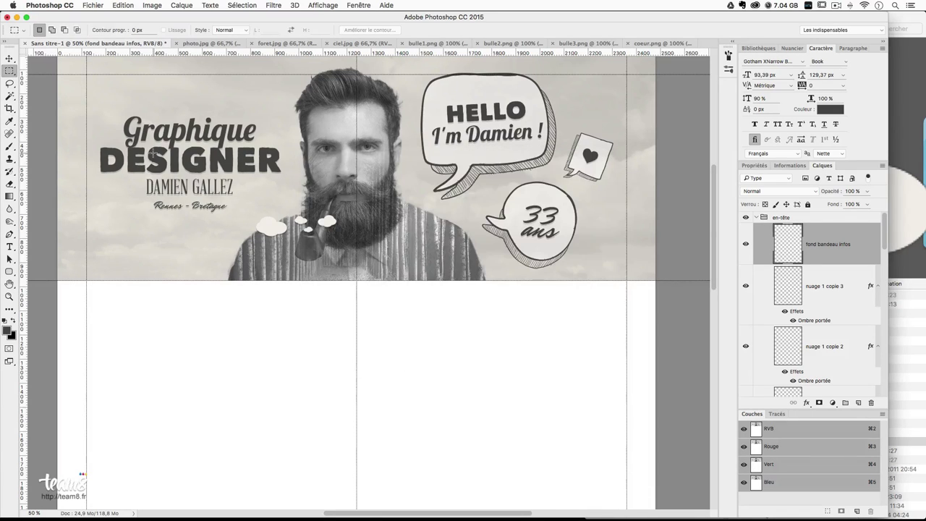
mouse_move(53, 279)
left_mouse_down()
mouse_move(271, 311)
mouse_move(658, 309)
left_mouse_up()
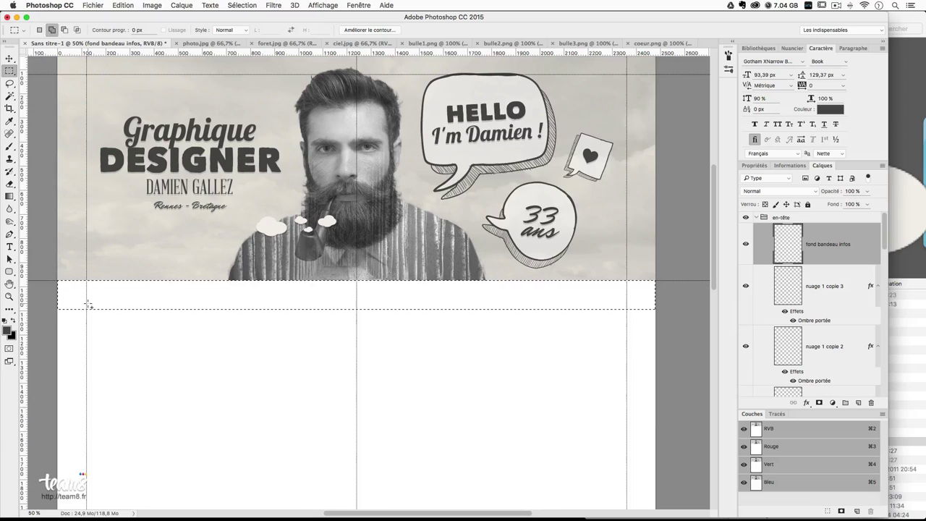
key("shift+F5")
key("Return")
key("ctrl+d")
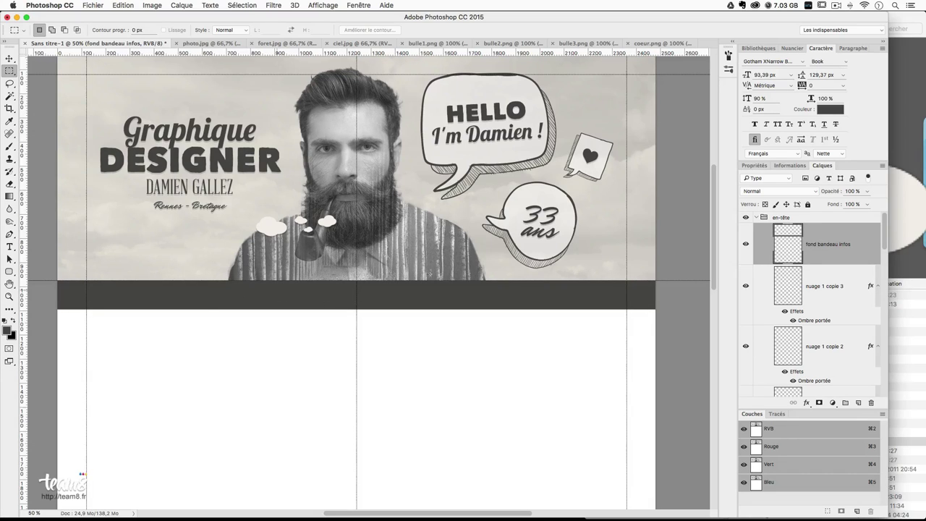
With the Type tool active, set the text colour to a light grey sampled from the sky.
left_click(9, 247)
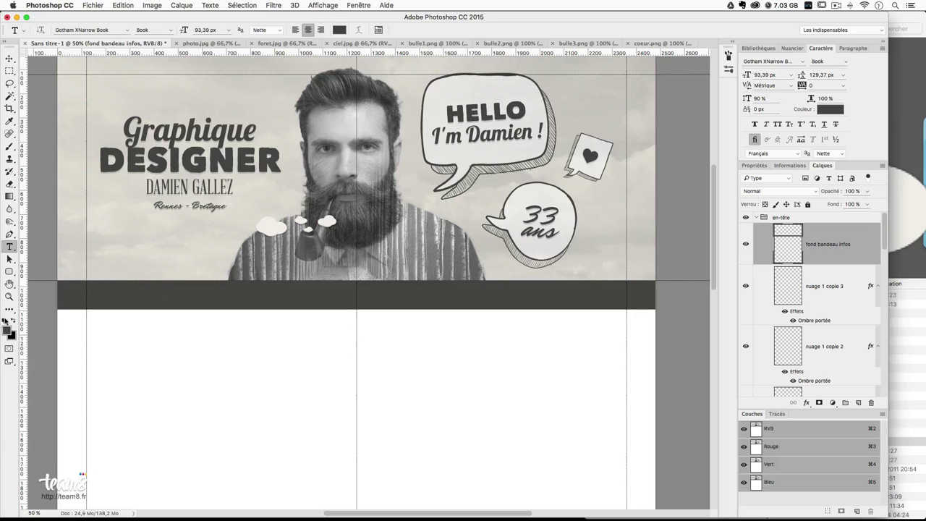
left_click(7, 332)
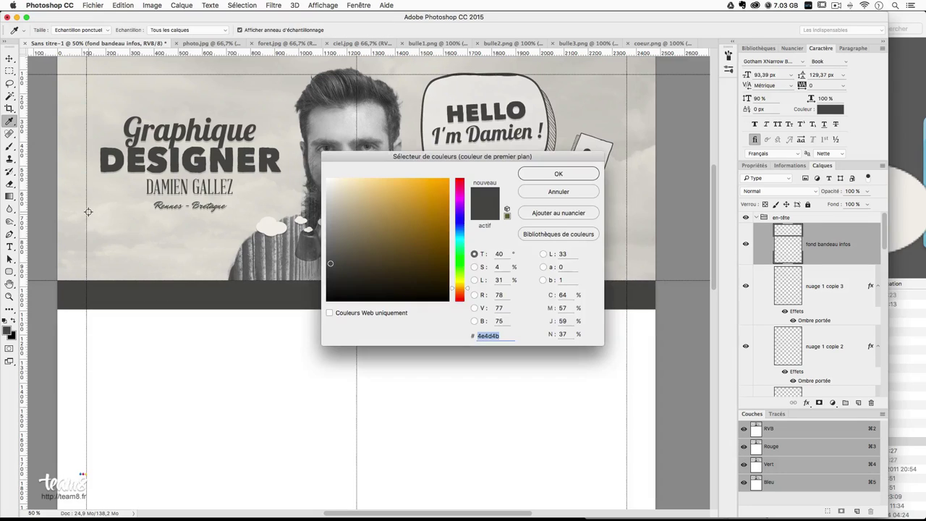
left_click(176, 72)
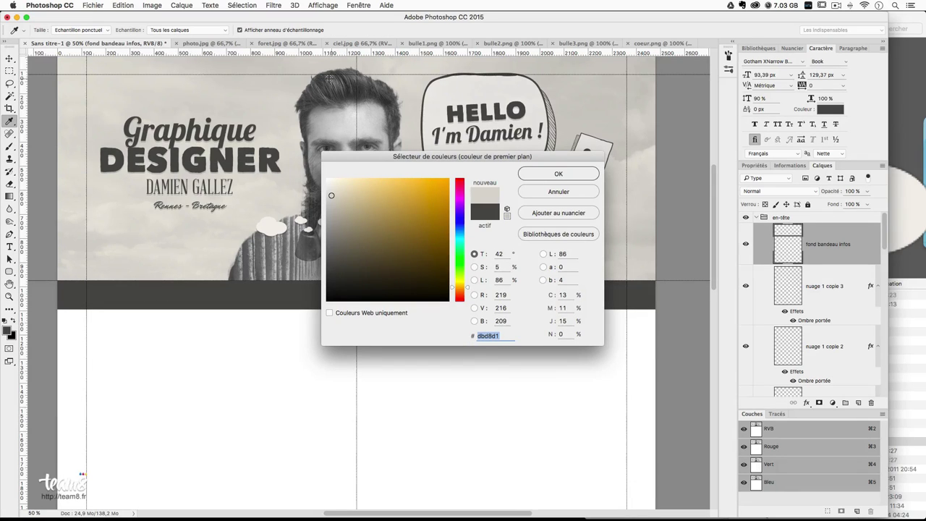
left_click(249, 73)
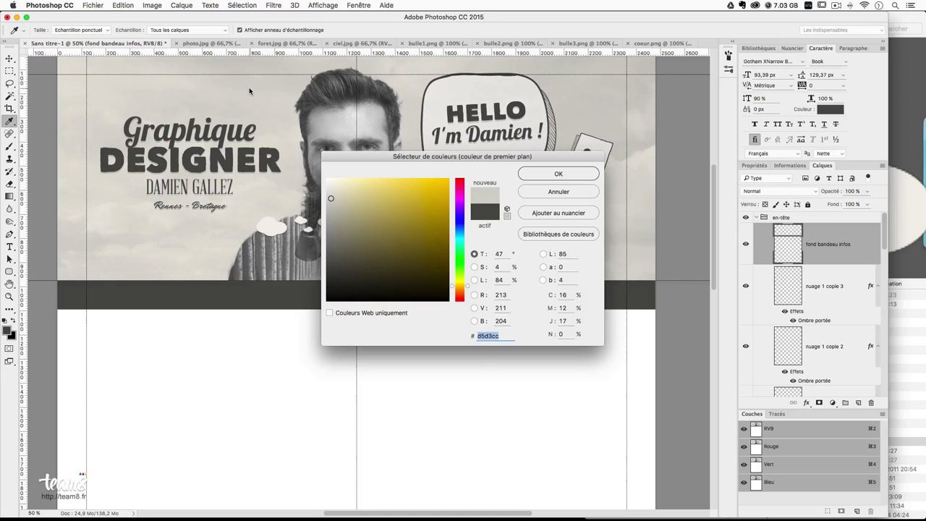
key("Return")
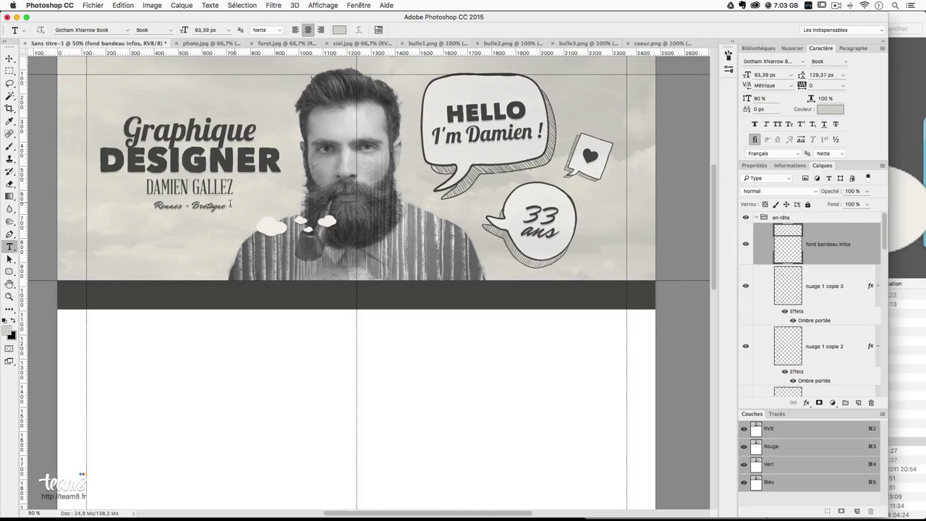
left_click(8, 329)
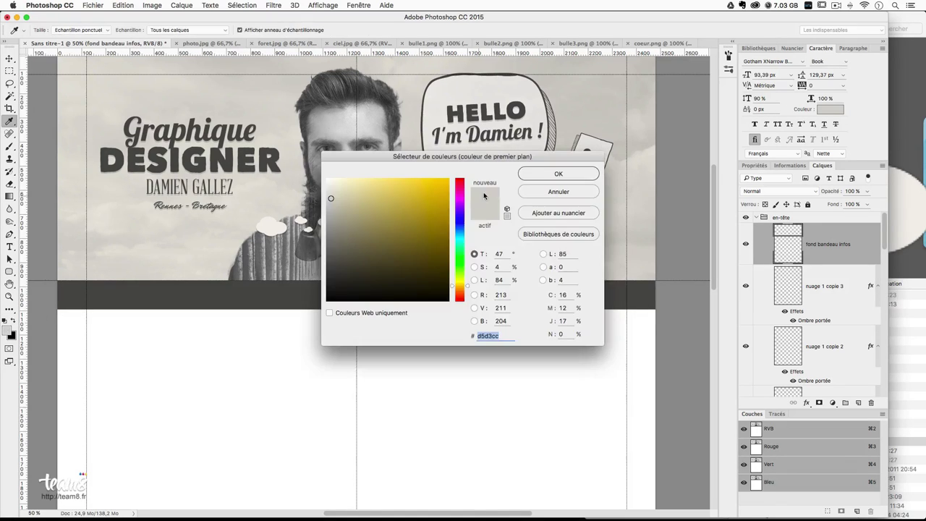
left_click_drag(509, 158, 425, 187)
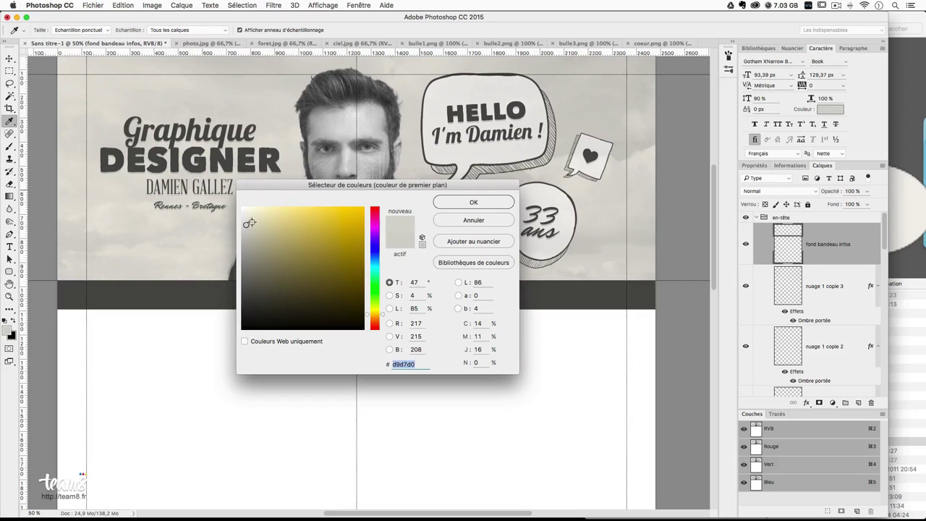
key("Return")
Type the designer's name and postal address in Rennes across the dark band, then select it all.
left_click(147, 291)
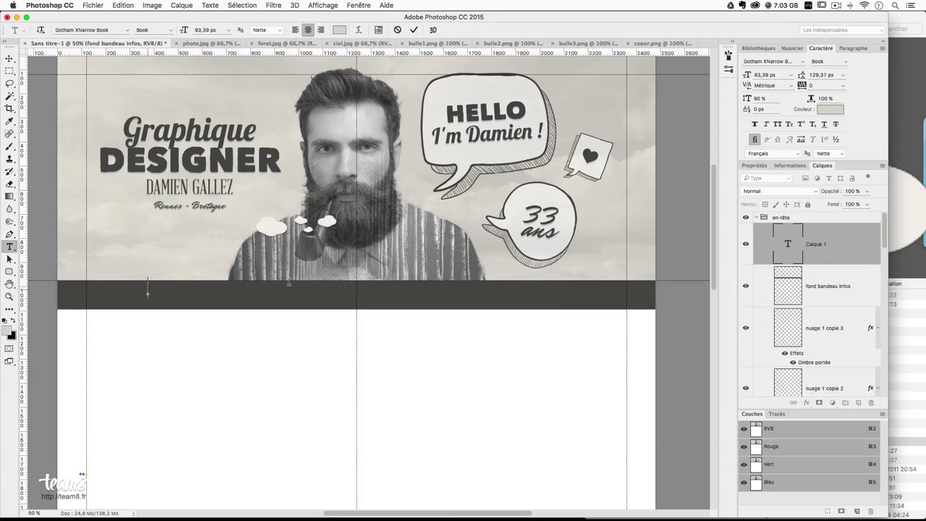
type("da")
type("m")
key("BackSpace")
key("BackSpace")
key("BackSpace")
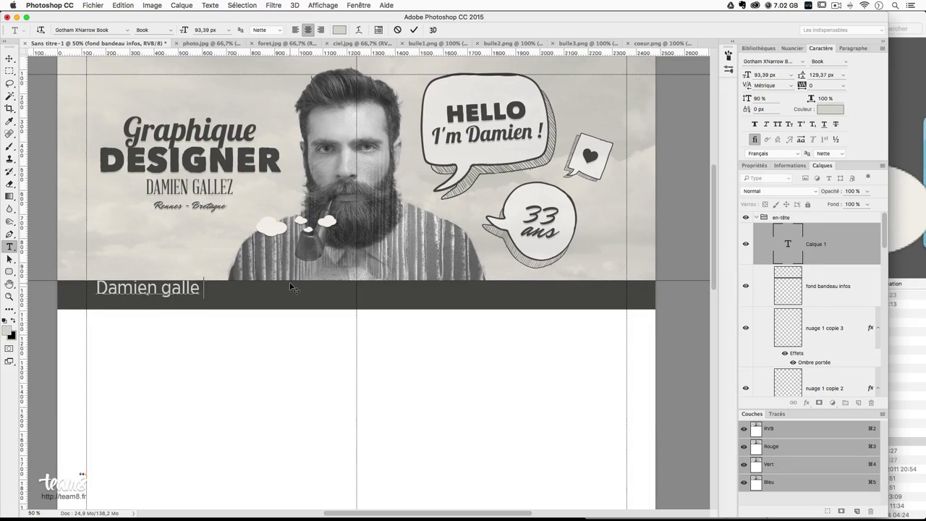
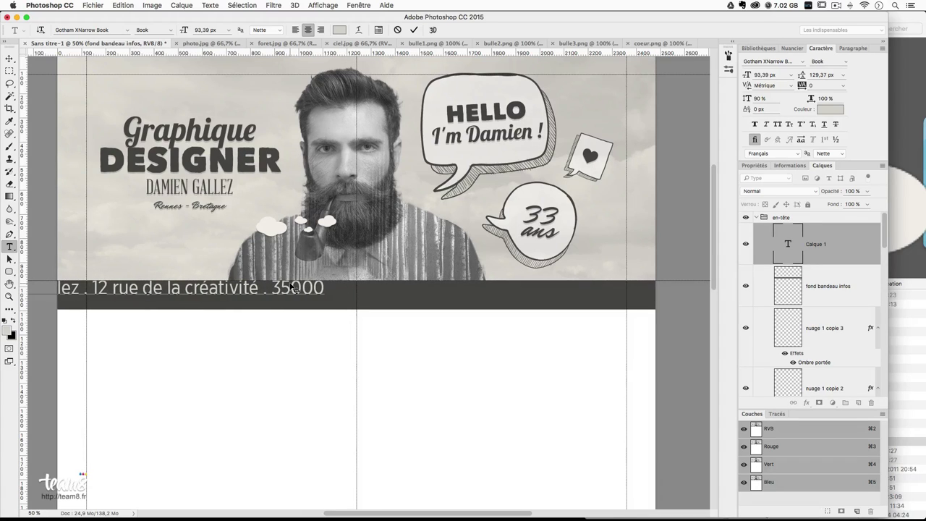
type("Rennes")
key("super+a")
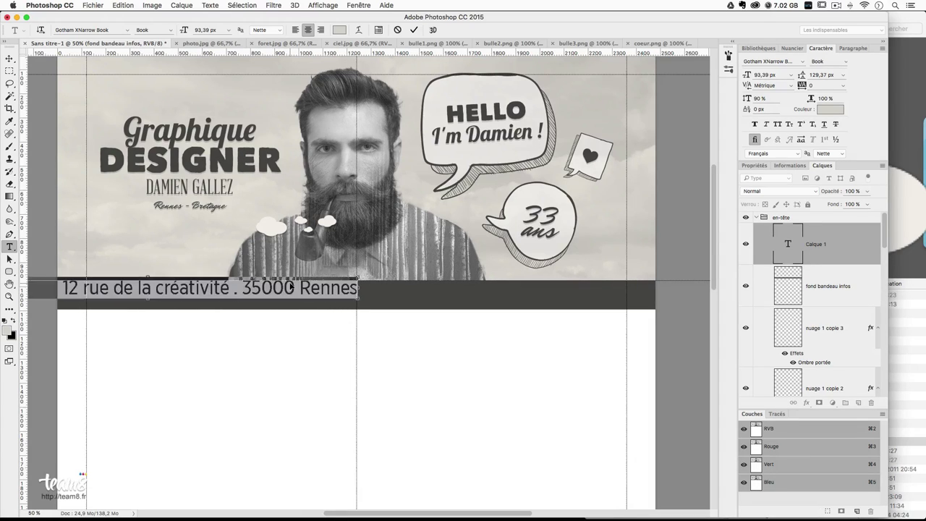
Set the address line to Amatic Bold at 50 px and commit it.
left_click(751, 61)
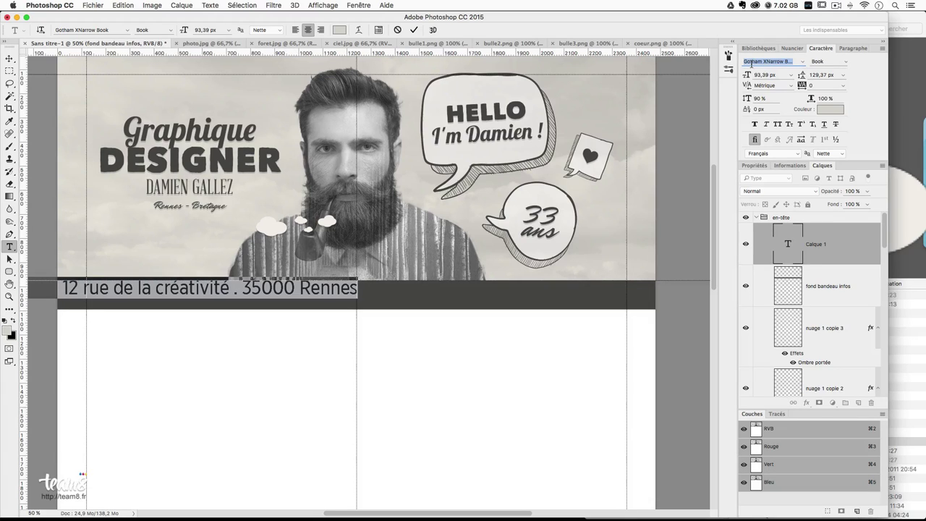
type("am")
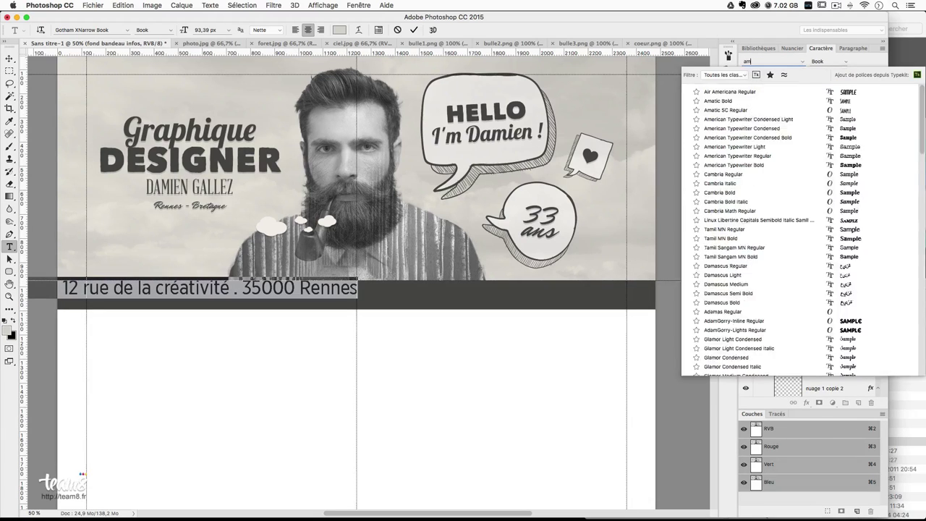
type("a")
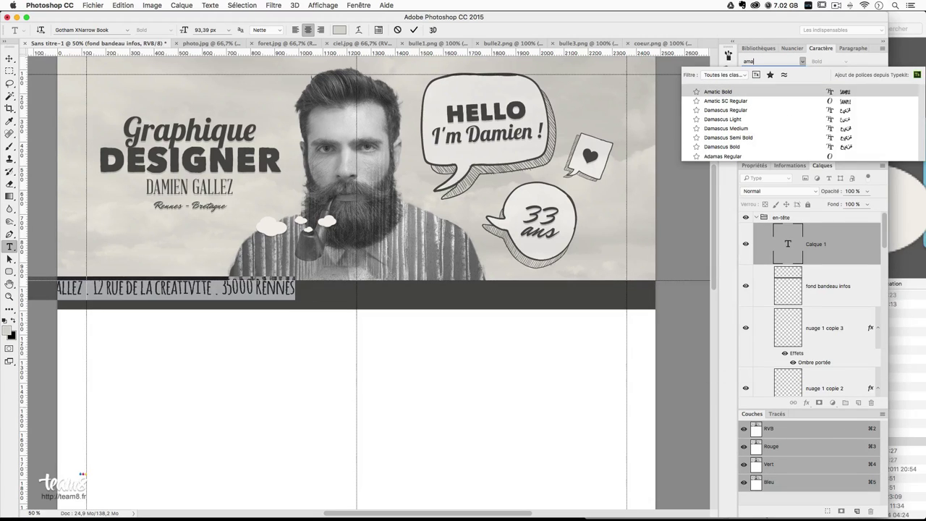
key("Return")
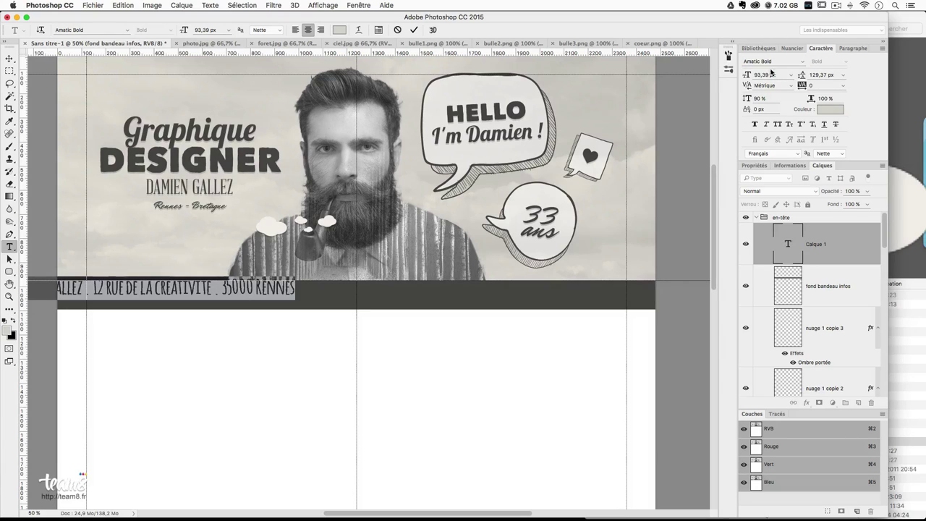
key("Tab")
type("50")
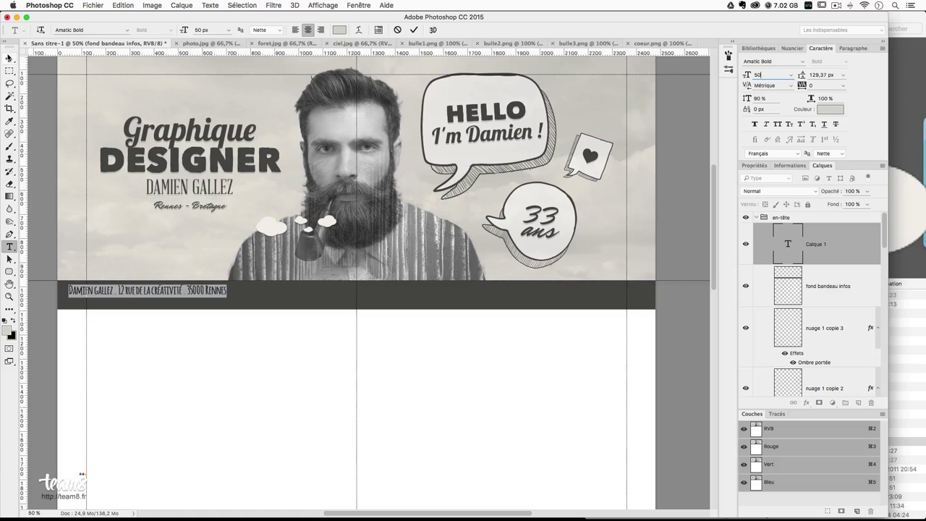
key("ctrl+Return")
Slide the address line right and start a new text line in the band.
key("v")
left_click_drag(221, 293, 259, 297)
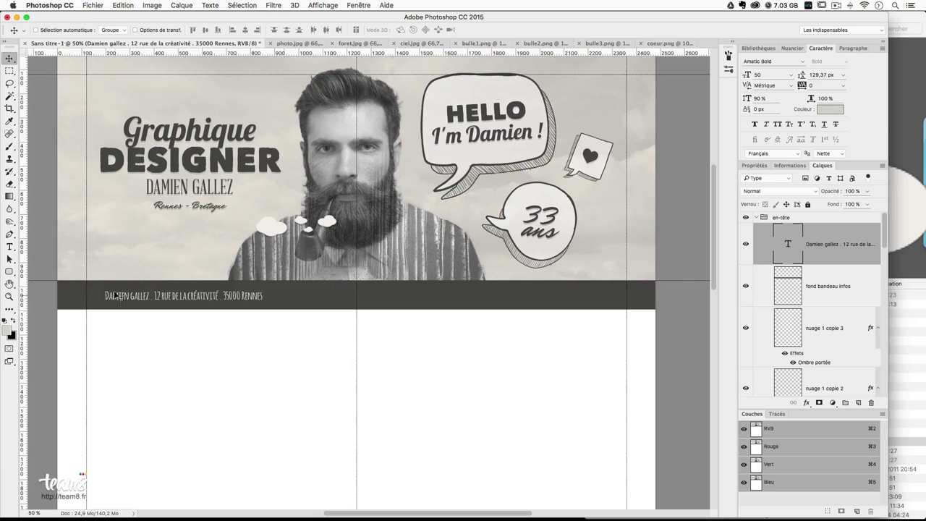
key("t")
left_click(295, 296)
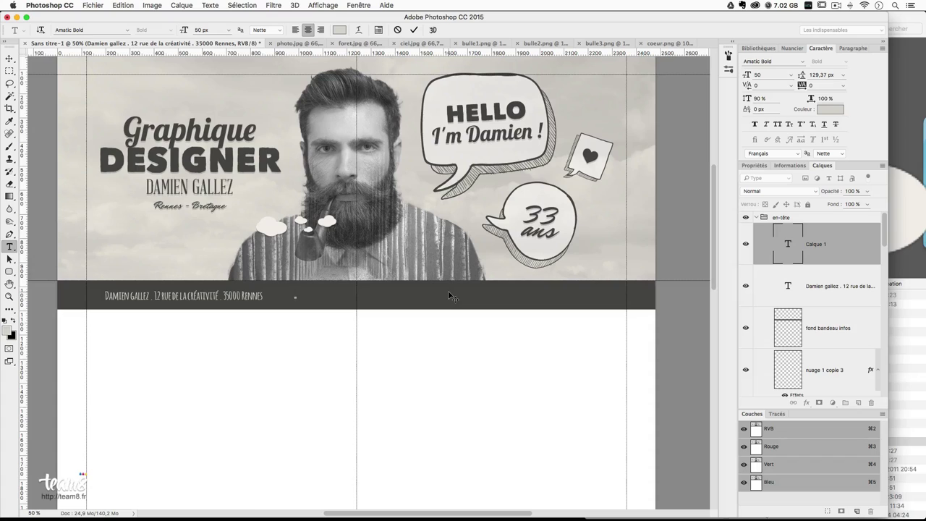
Type the phone number and place it just after the address.
type(".5")
type("0.25.")
type("15.0")
type("5")
left_click(9, 58)
mouse_move(323, 378)
left_mouse_down()
mouse_move(336, 378)
mouse_move(314, 378)
mouse_move(340, 353)
left_mouse_up()
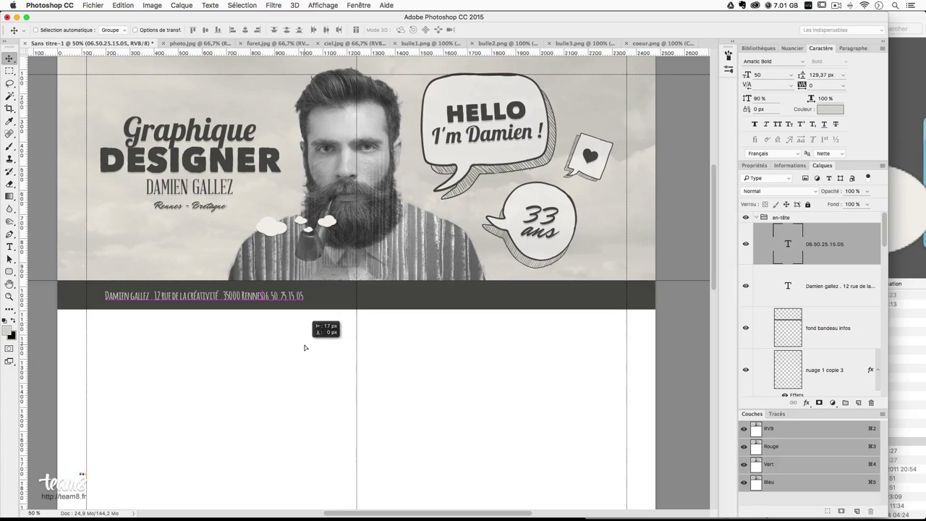
mouse_move(341, 353)
left_mouse_down()
mouse_move(319, 352)
mouse_move(385, 330)
left_mouse_up()
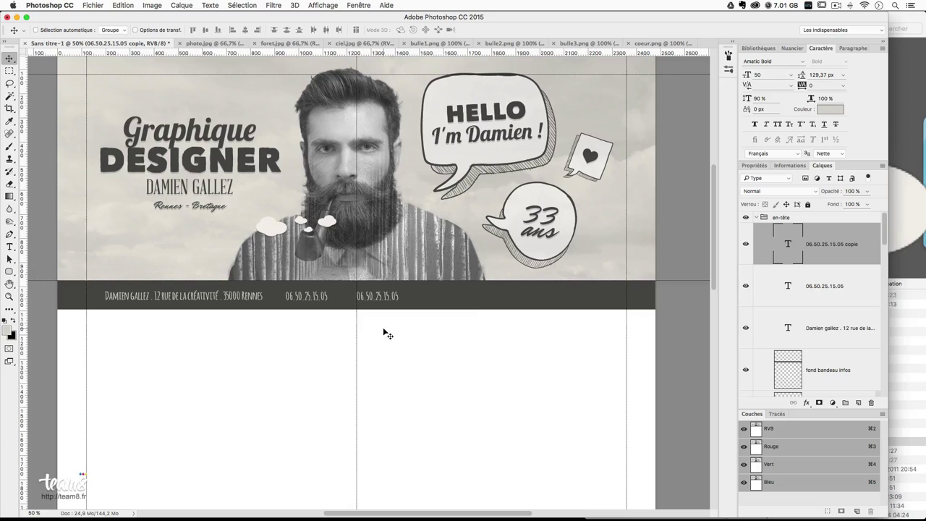
Rewrite the copied text as the e-mail address and shift it right.
double_click(781, 250)
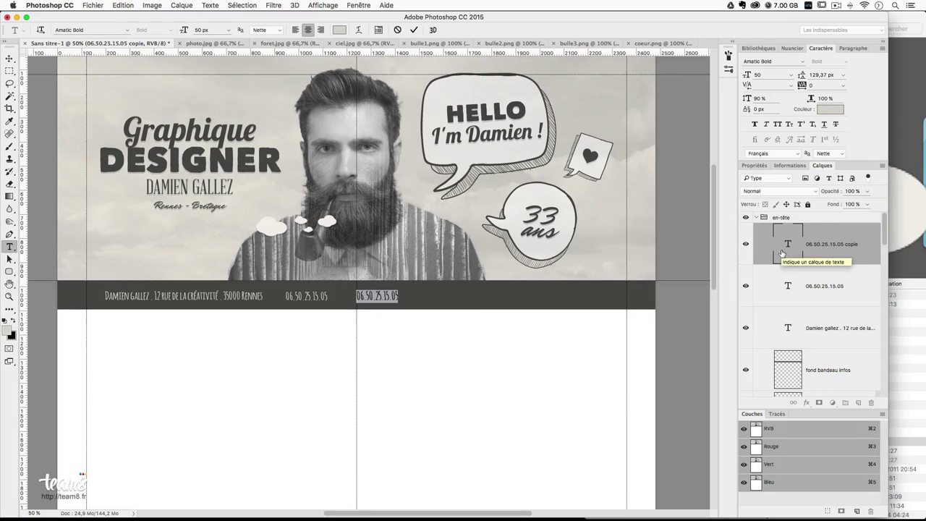
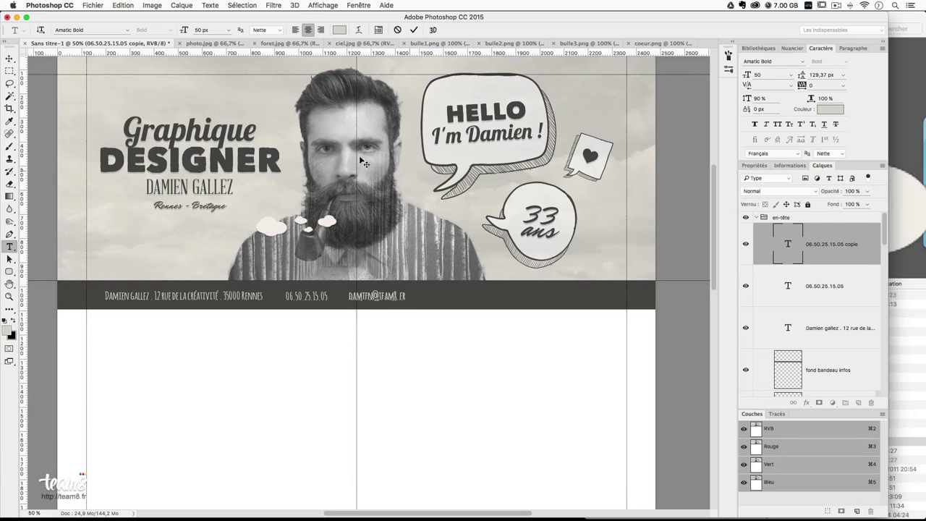
left_click(10, 58)
left_click_drag(437, 300, 628, 301)
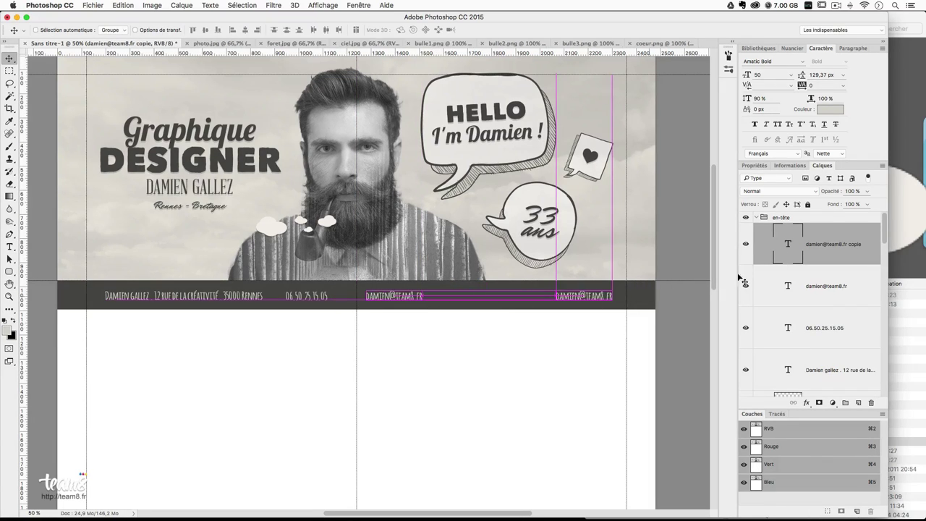
Rewrite the right-end copy as the Behance portfolio URL and nudge it left.
double_click(787, 246)
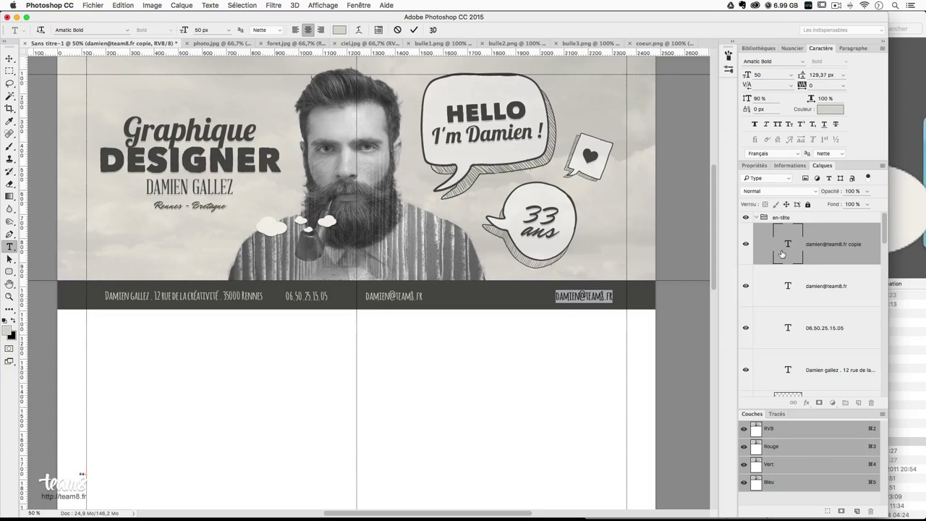
type("r")
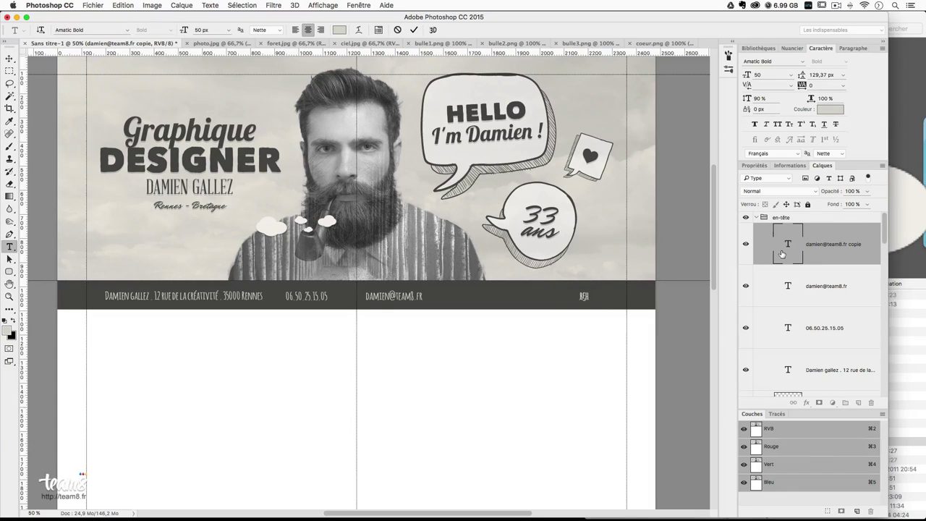
type("an")
type("ce.n")
type("et/")
type("collectif")
type("_team8")
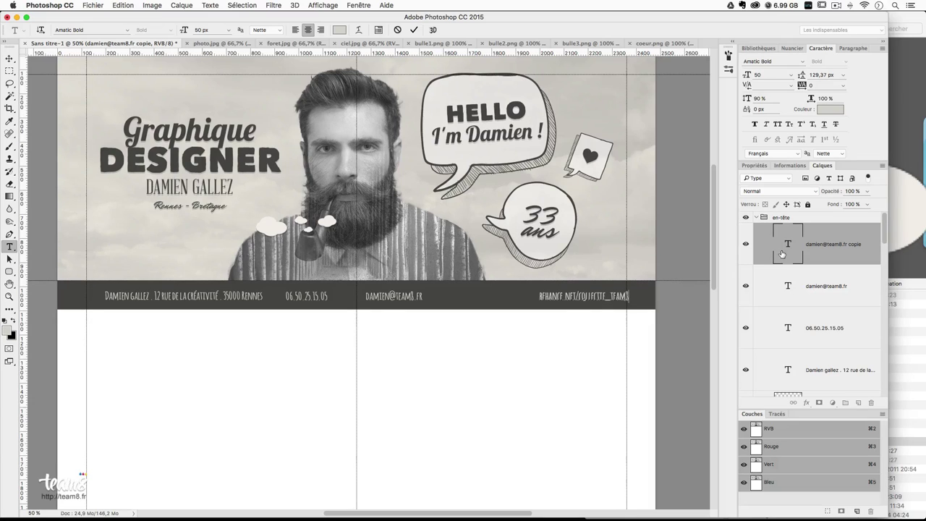
left_click(9, 58)
left_click_drag(614, 320, 612, 321)
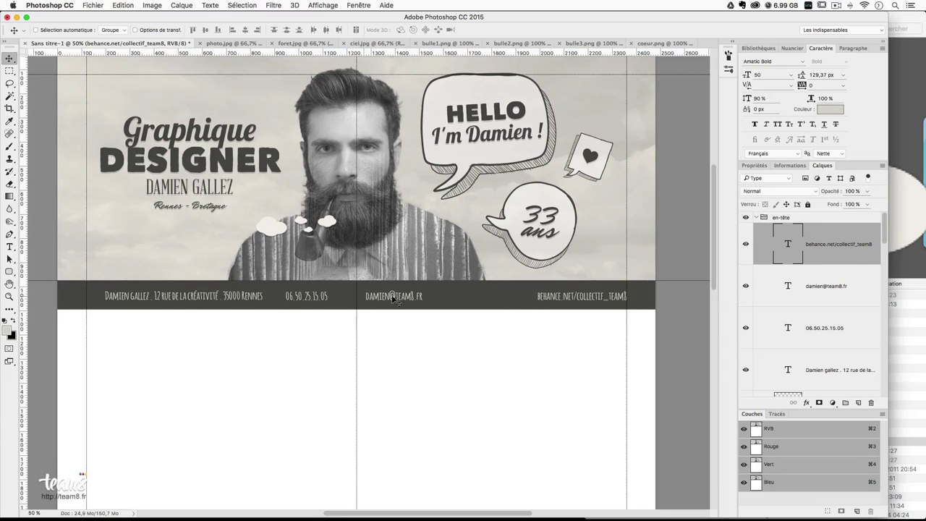
Reposition the e-mail, phone and address texts for even spacing across the band.
left_click(428, 304)
key("super+z")
key("super+z")
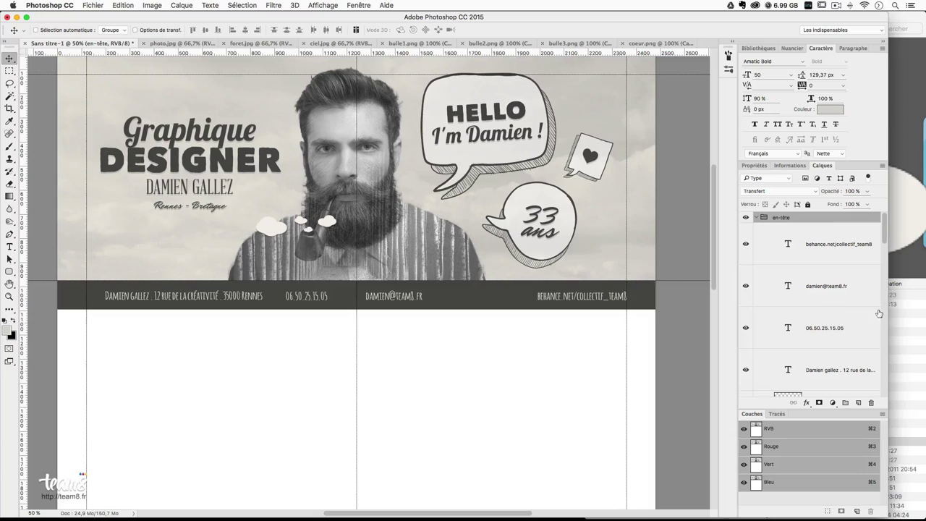
left_click(825, 286)
mouse_move(424, 324)
left_mouse_down()
mouse_move(491, 318)
mouse_move(337, 308)
mouse_move(365, 335)
left_mouse_up()
left_click(771, 321)
left_click(809, 367)
Create an 80 × 80 px rounded square with 5 px corner radii and align it with the band text.
left_click(9, 272)
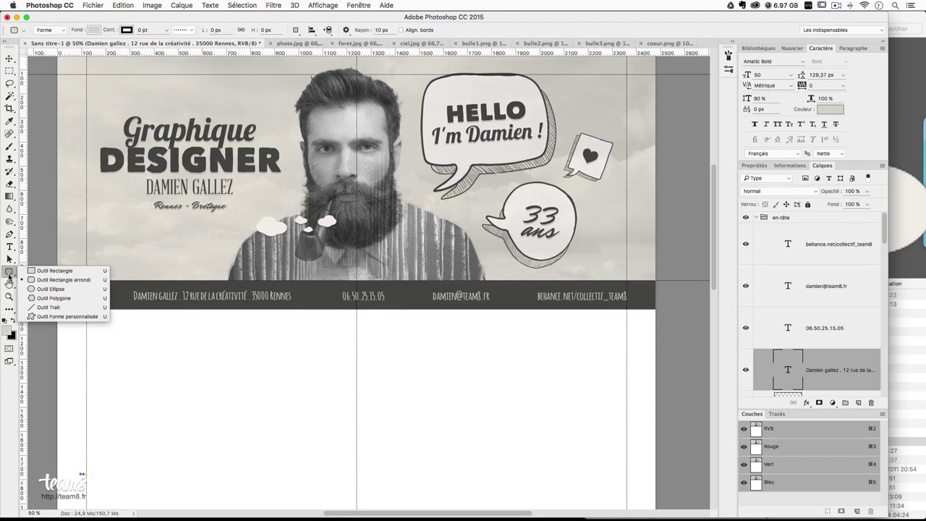
left_click(39, 283)
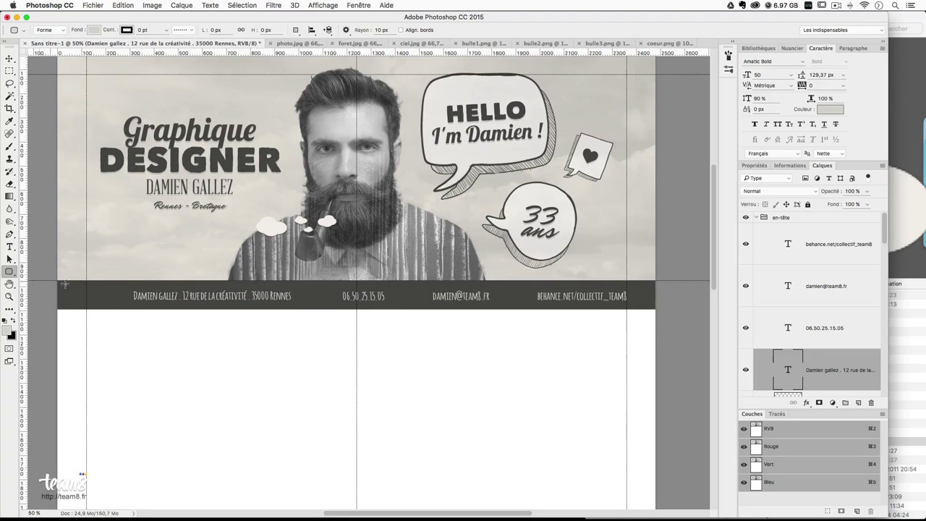
left_click(95, 290)
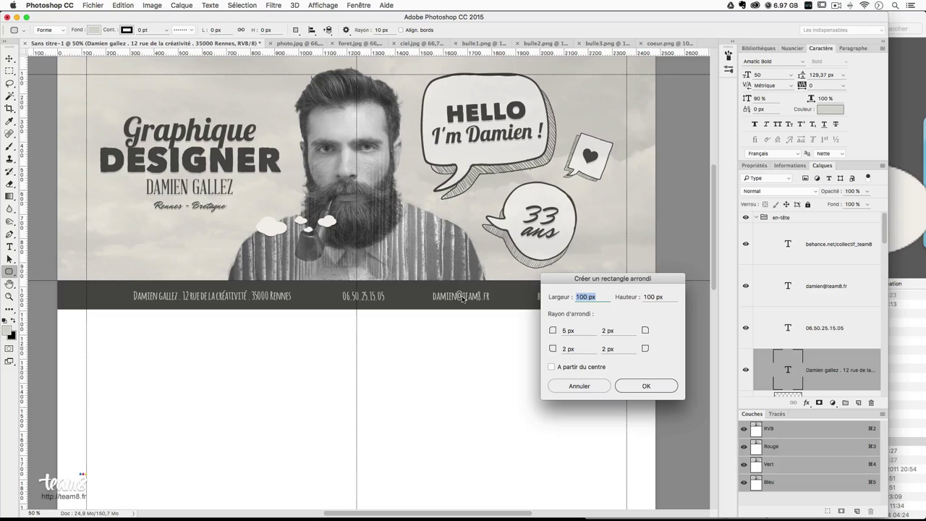
type("80")
key("Tab")
type("80")
key("Tab")
key("Tab")
type("5")
key("Tab")
type("5")
key("Tab")
type("5")
key("Tab")
left_click(646, 385)
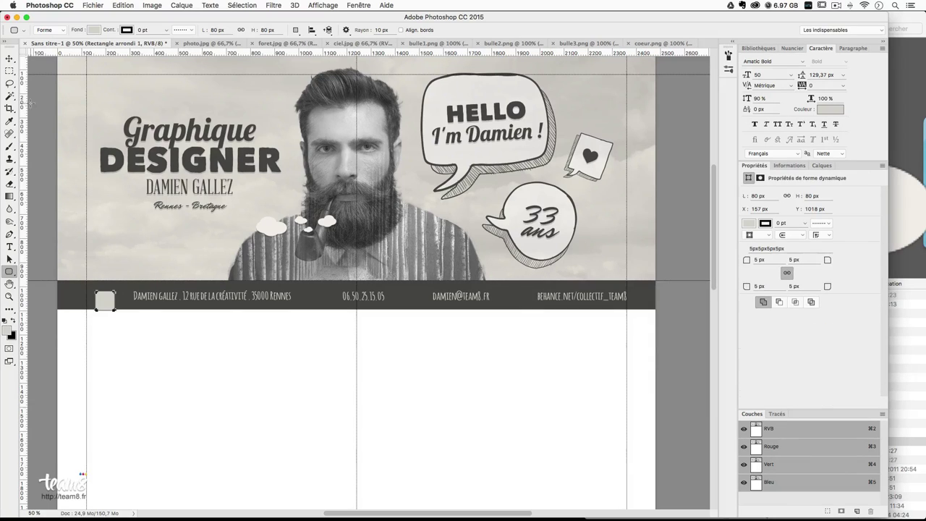
left_click(10, 58)
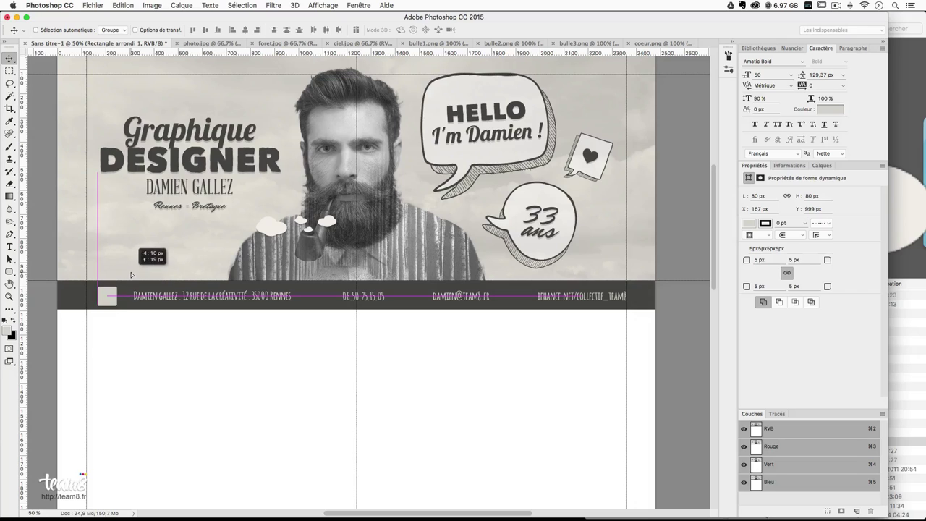
left_click_drag(133, 280, 165, 259)
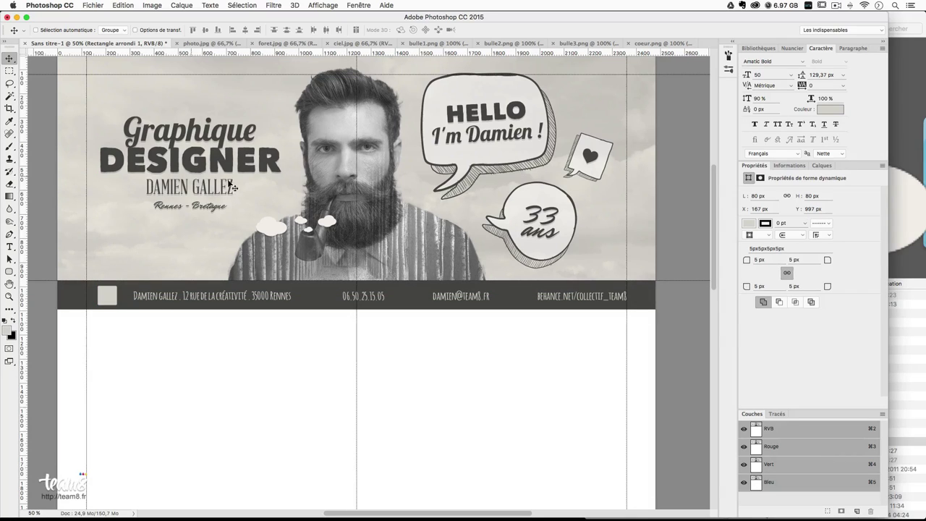
Sample the pale beige header background as the foreground colour, temporarily hiding the clouds.
left_click(821, 166)
scroll(783, 383, "down", 3)
scroll(783, 384, "down", 5)
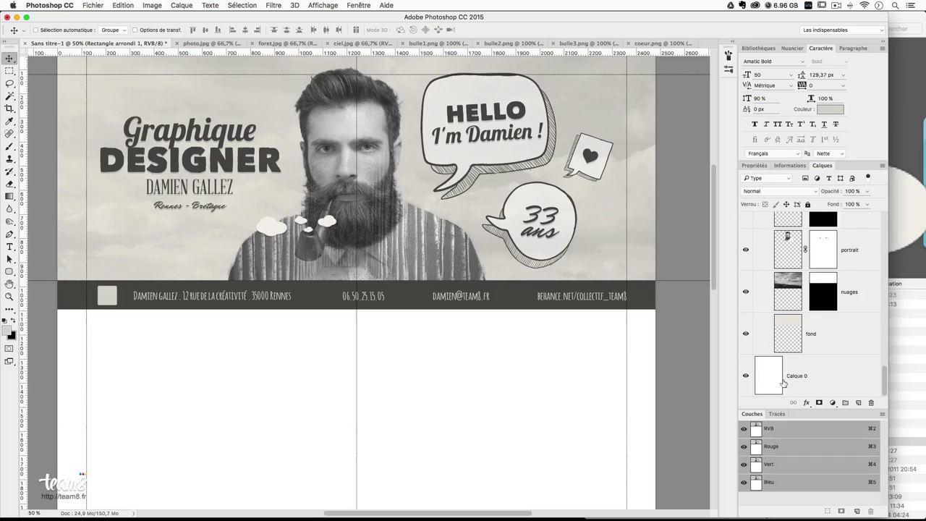
left_click(747, 291)
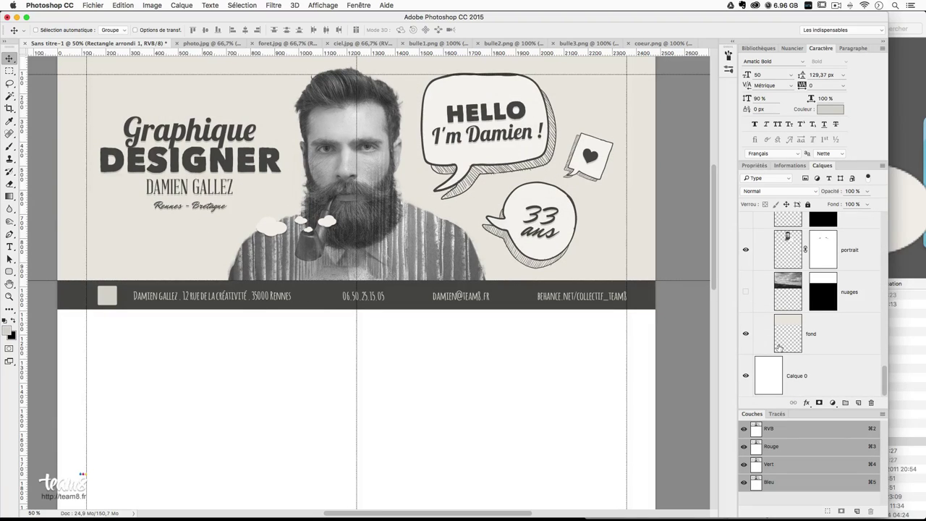
left_click(10, 332)
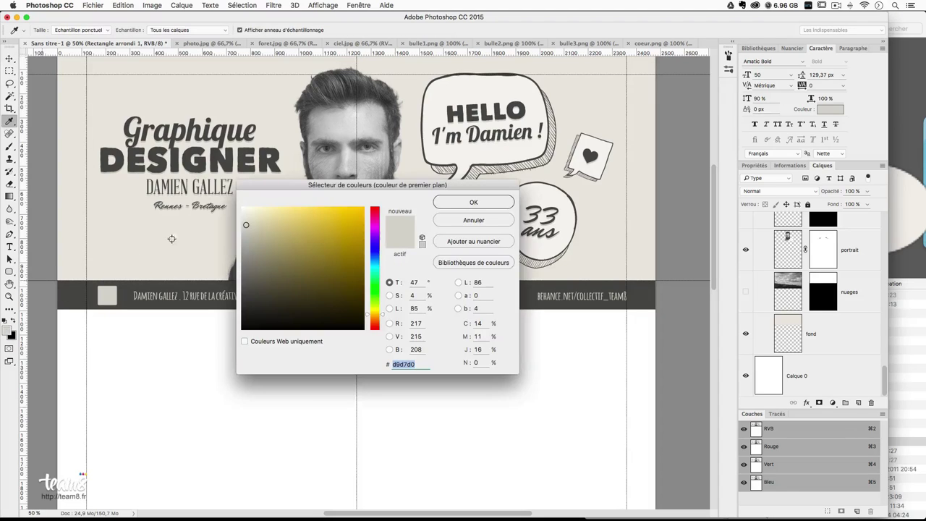
left_click(185, 234)
key("Return")
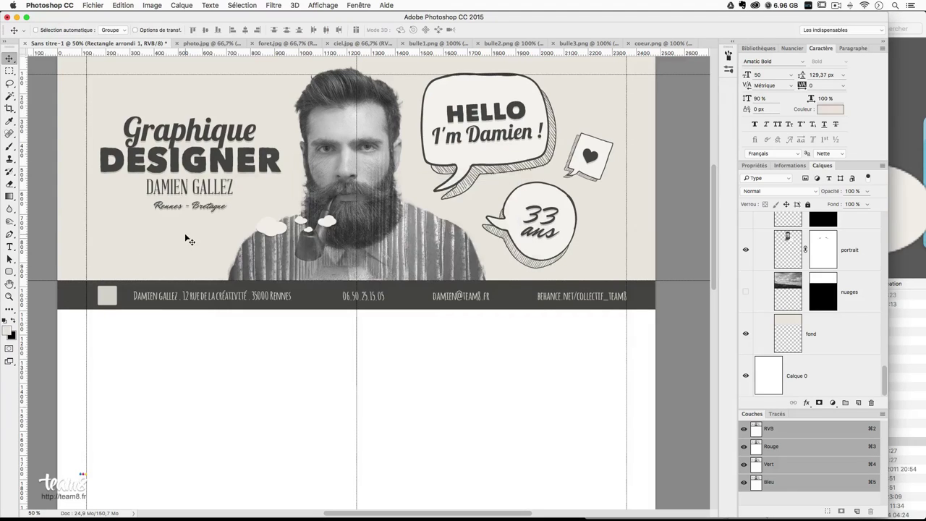
left_click(746, 291)
scroll(795, 311, "up", 5)
scroll(797, 314, "up", 3)
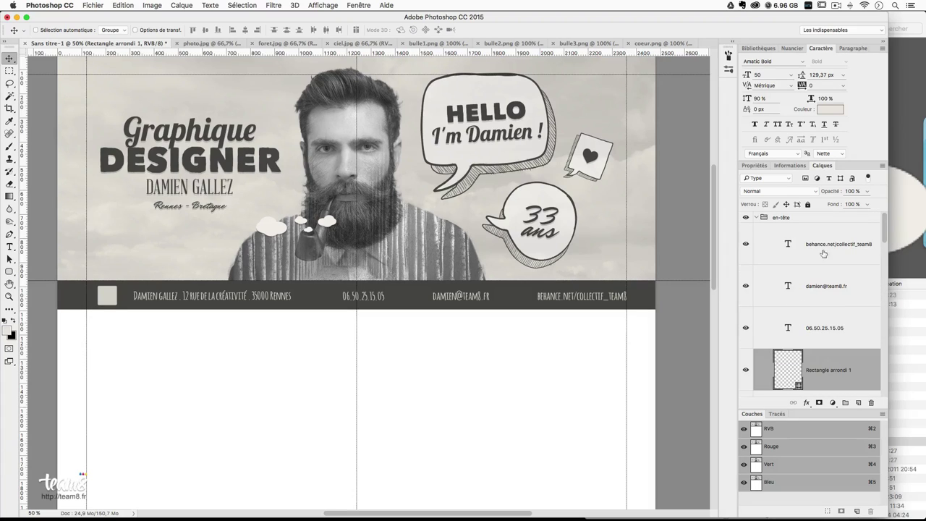
Colour the Behance, e-mail and phone text layers pale beige #ebe8e1.
left_click(825, 243)
left_click(815, 339, "shift")
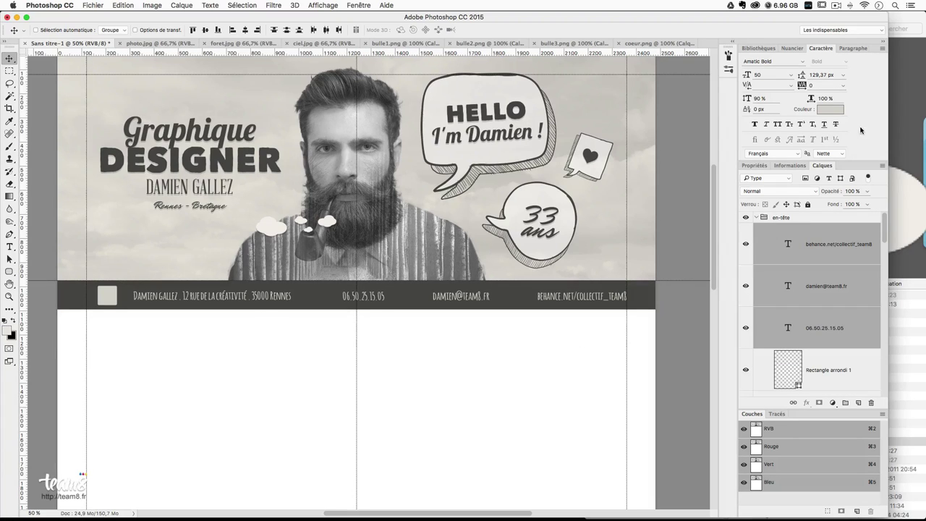
left_click(828, 109)
left_click_drag(246, 225, 246, 217)
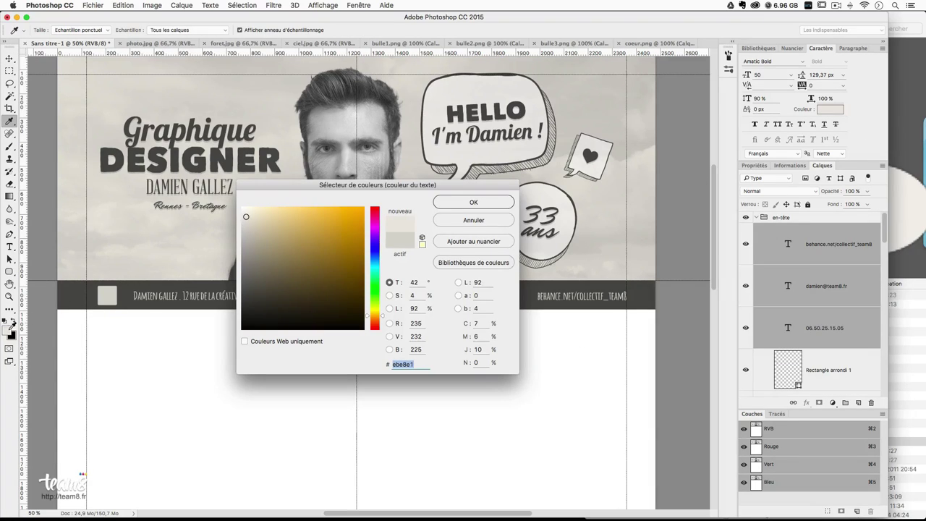
key("Return")
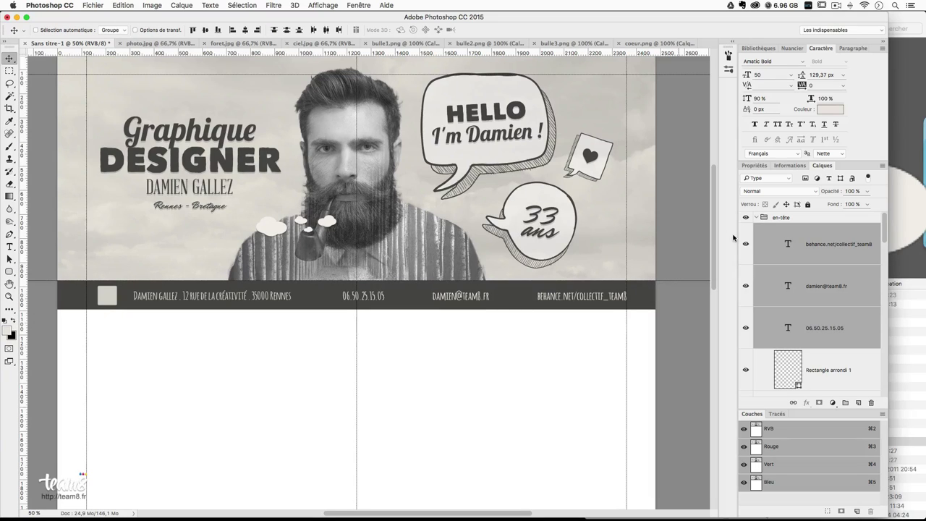
Fill the 'Rectangle arrondi 1' square with the pale beige and move it slightly left.
left_click(789, 375)
left_click(756, 166)
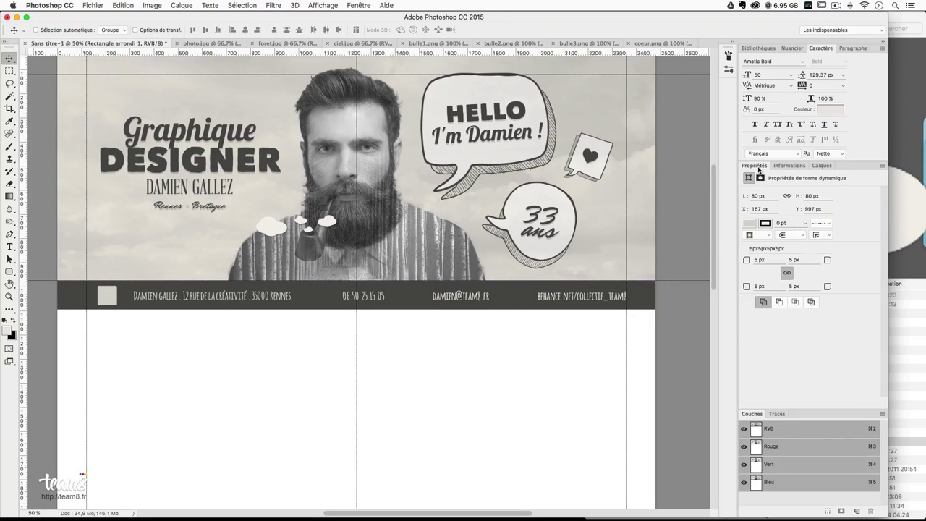
left_click(753, 223)
left_click(870, 242)
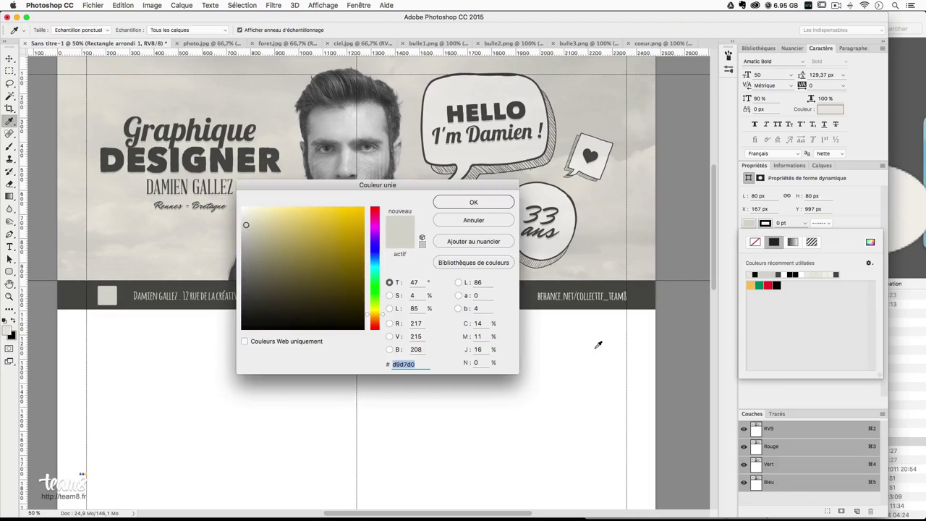
left_click(190, 286)
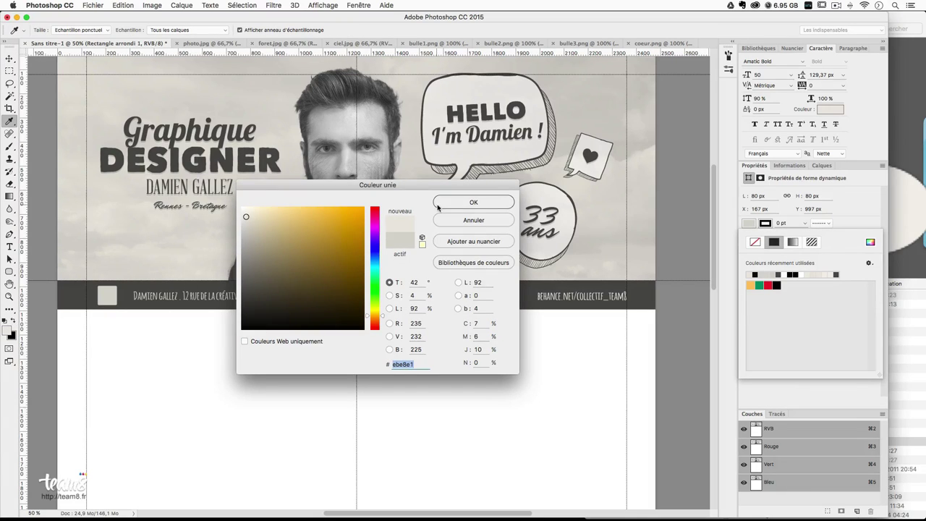
left_click(470, 202)
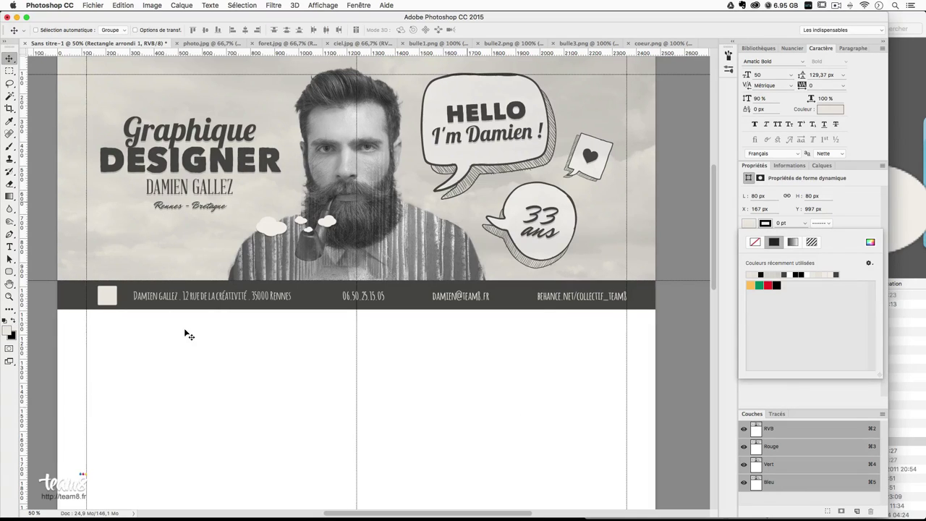
left_click_drag(184, 329, 176, 337)
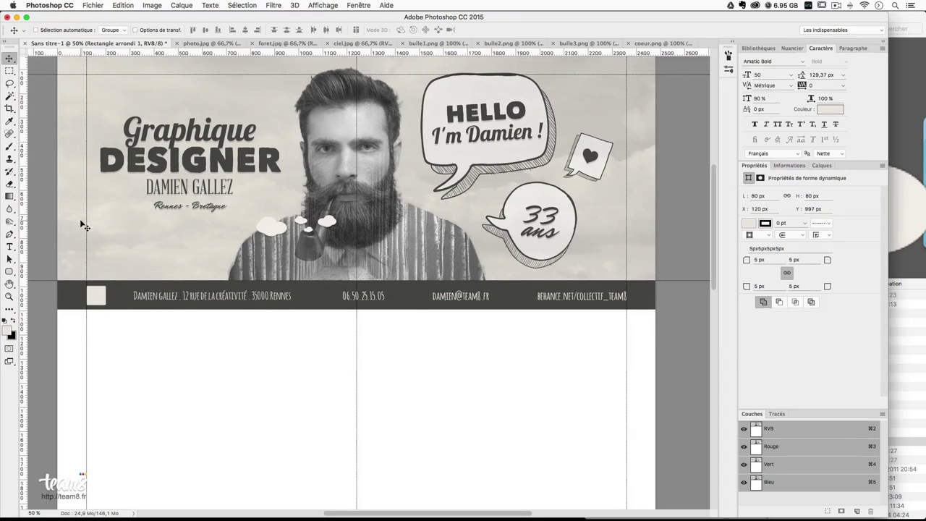
left_click(818, 166)
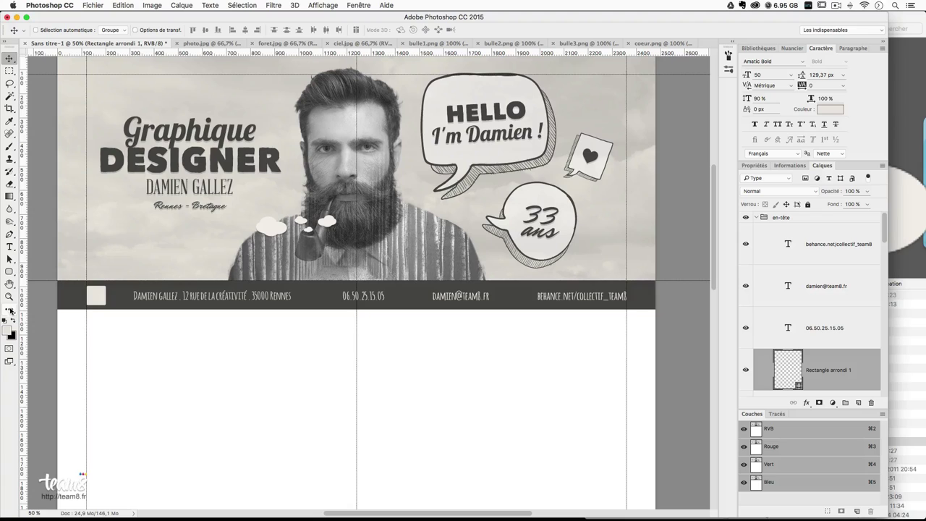
left_click(10, 274)
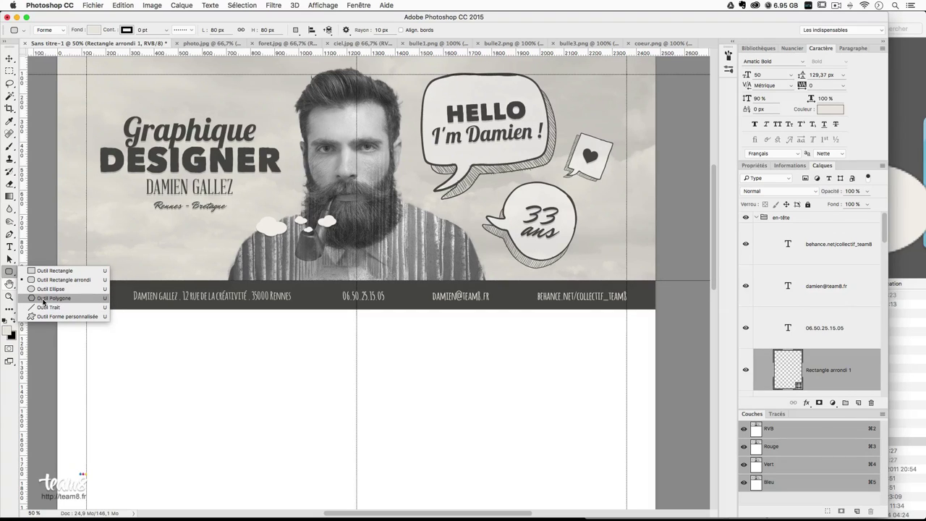
Create an 80 px three-sided polygon (triangle).
left_click(43, 298)
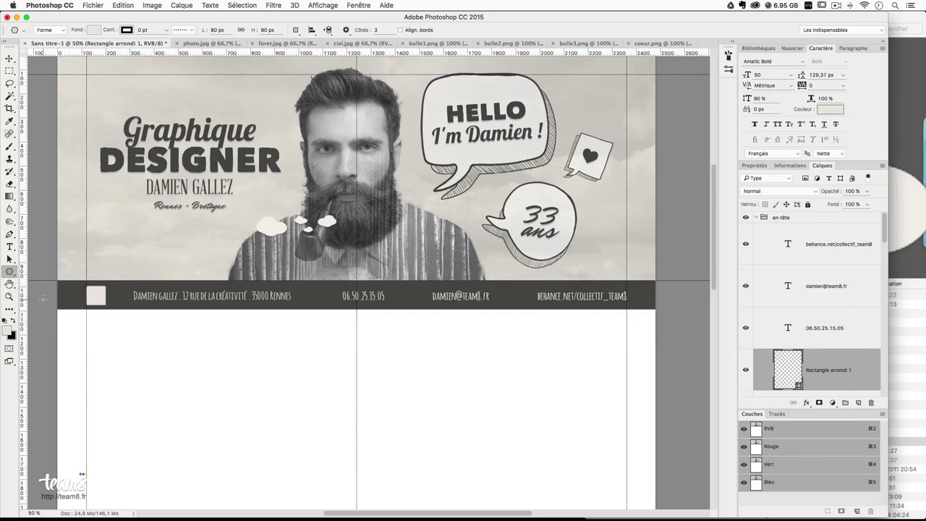
left_click(192, 351)
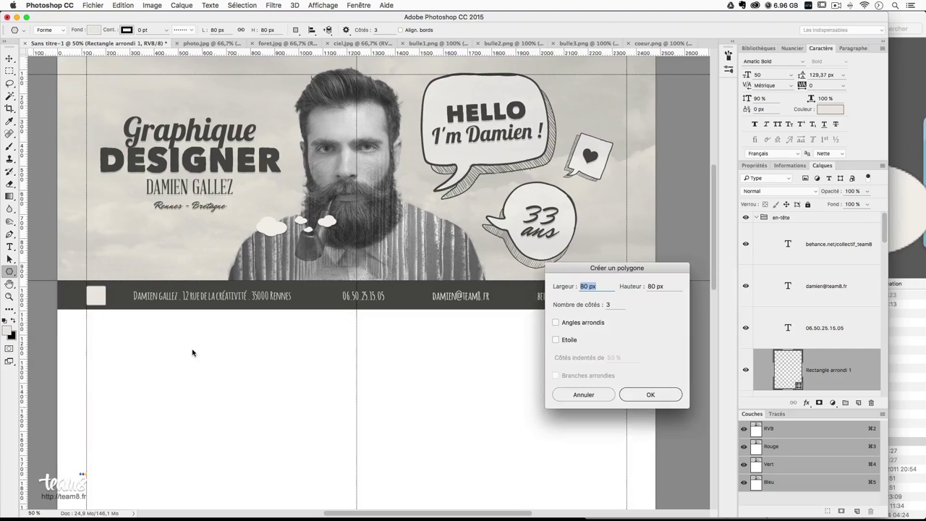
double_click(609, 303)
left_click(651, 395)
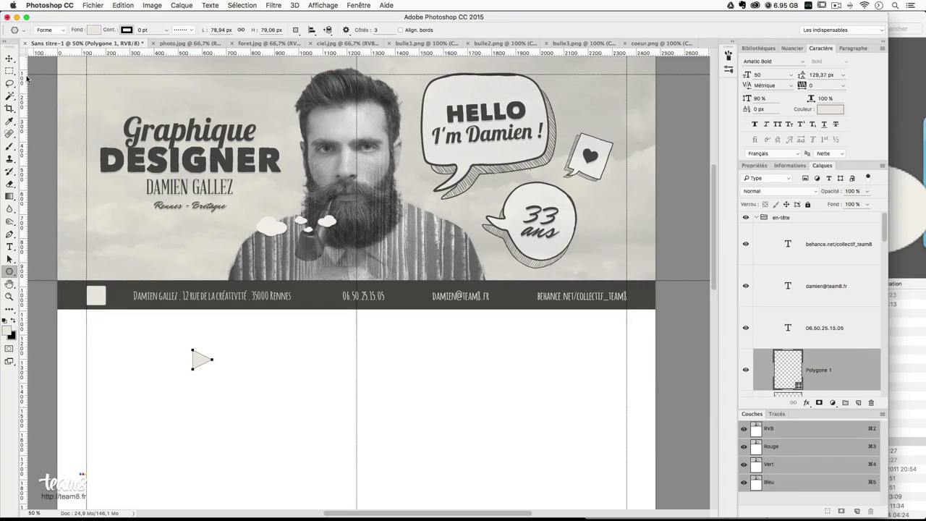
Move the triangle beside the square on the band and narrow it into a small point.
left_click(9, 58)
mouse_move(235, 388)
left_mouse_down()
mouse_move(185, 329)
mouse_move(152, 332)
left_mouse_up()
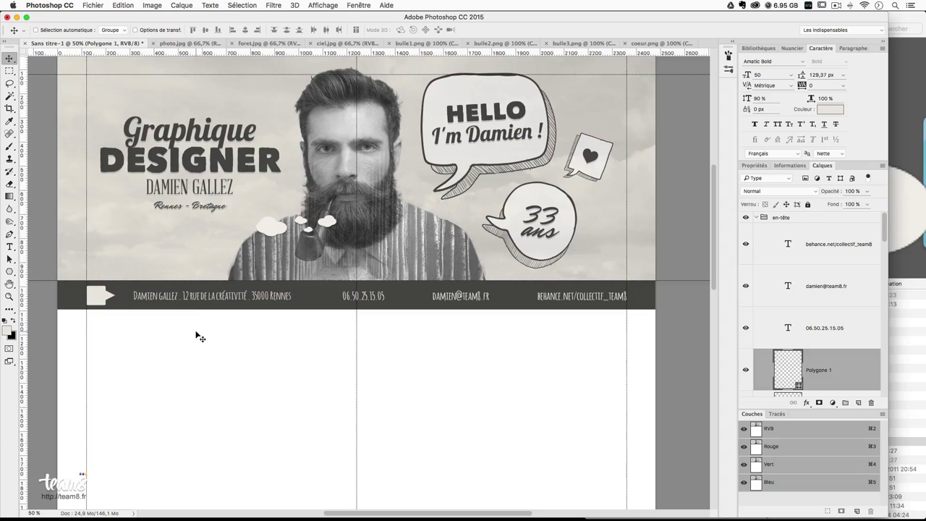
key("ctrl+t")
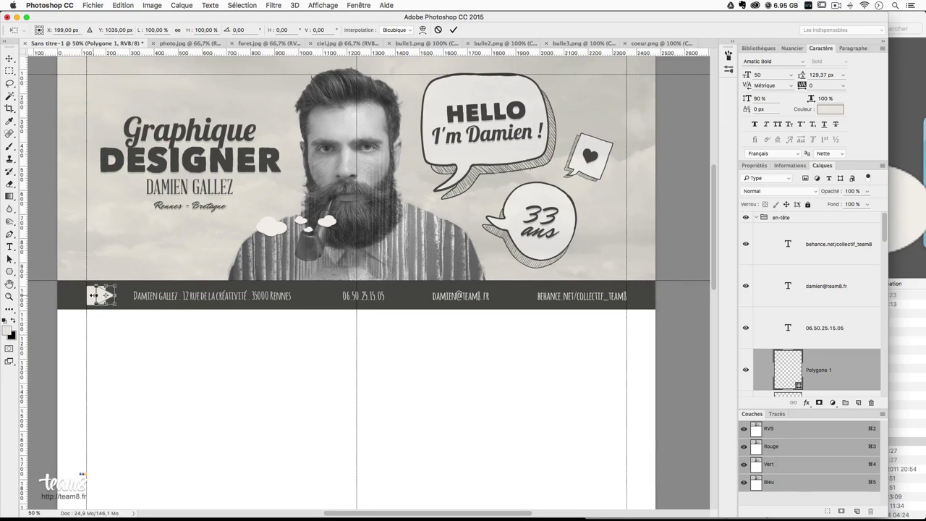
left_click_drag(90, 295, 103, 295)
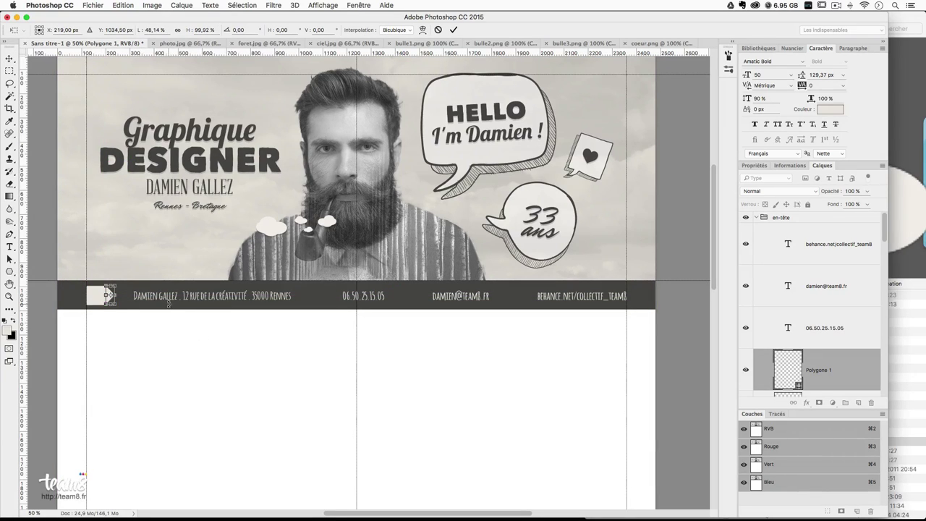
left_click_drag(108, 293, 108, 296)
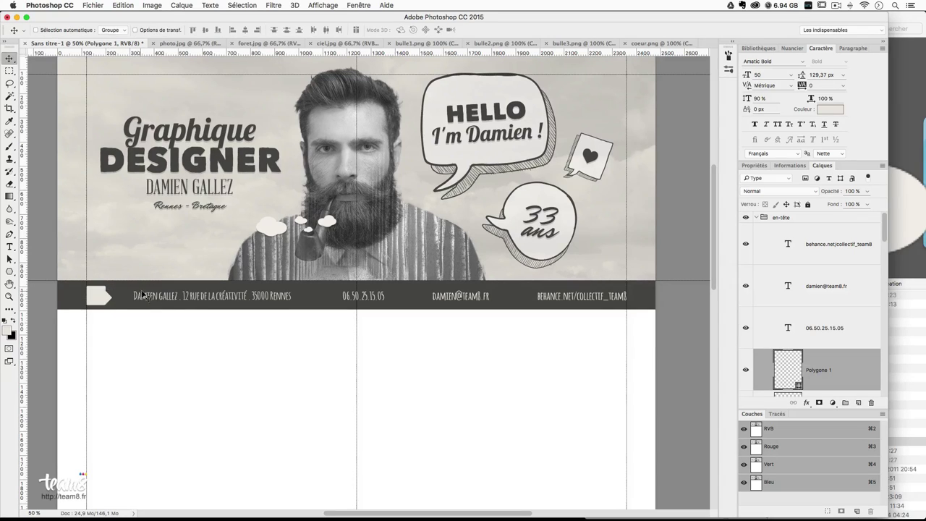
key("Return")
Merge the triangle and 'Rectangle arrondi 1' into one shape layer named 'puce'.
scroll(829, 372, "down", 2)
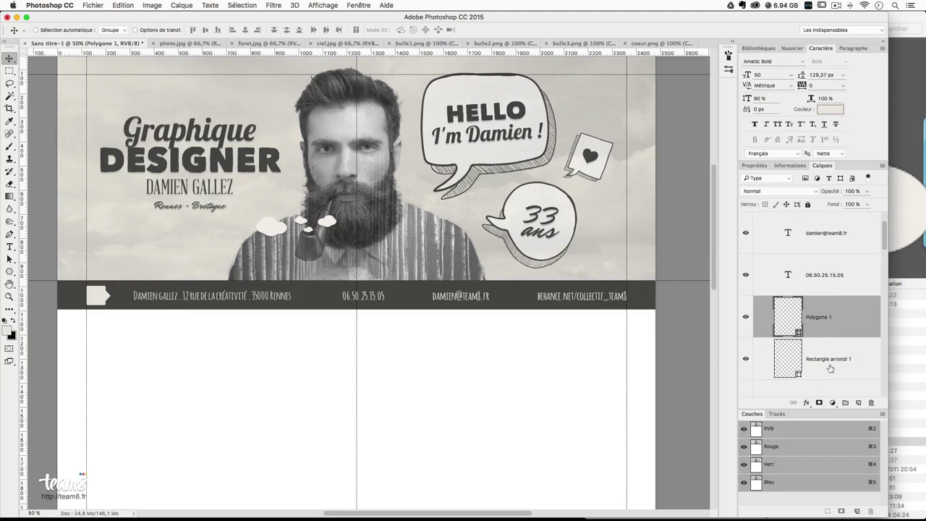
left_click(830, 368, "shift")
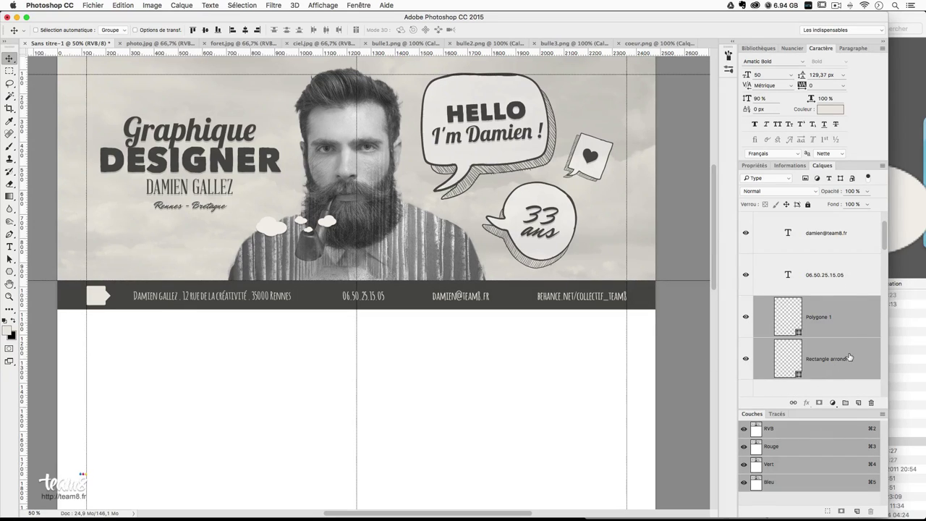
right_click(850, 362)
left_click(843, 384)
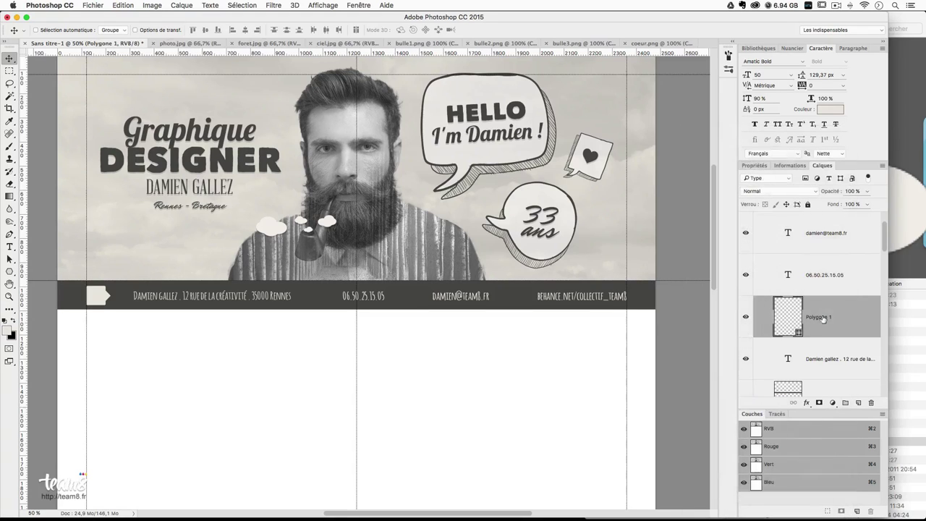
double_click(823, 318)
type("puce")
key("Return")
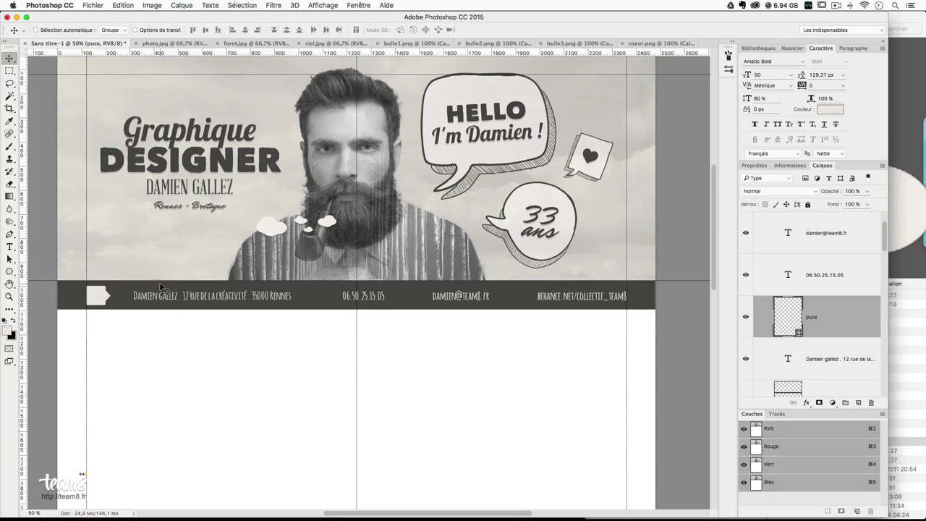
key("super")
left_click_drag(166, 300, 290, 298)
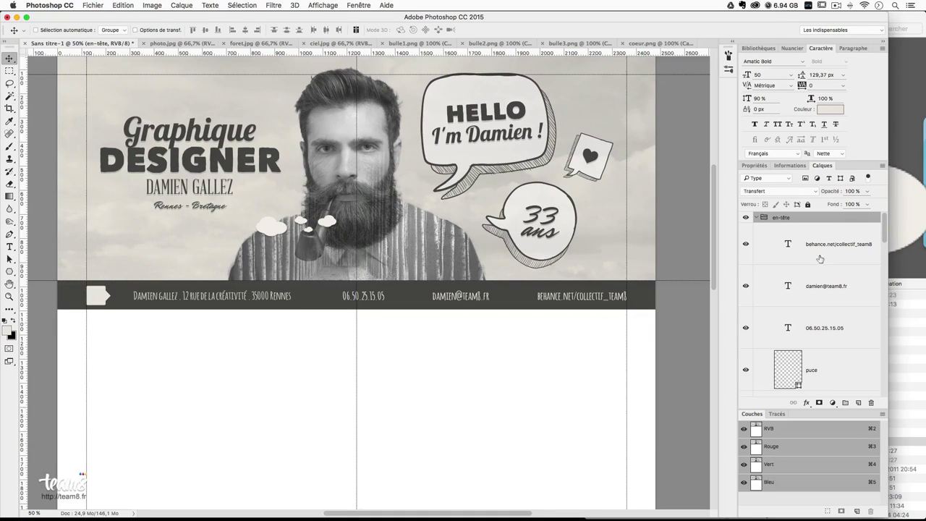
Shift the address text left in the band and place an arrow bullet copy further right.
scroll(829, 298, "down", 4)
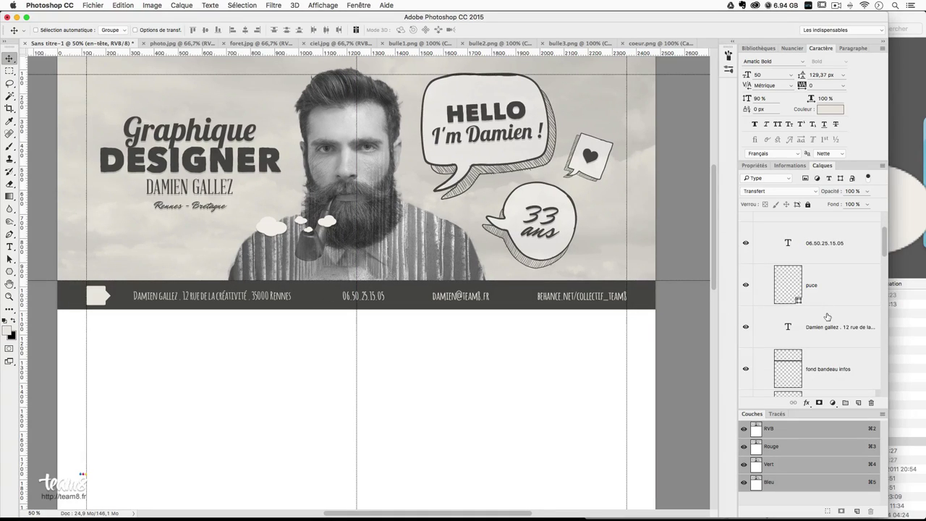
left_click(827, 320)
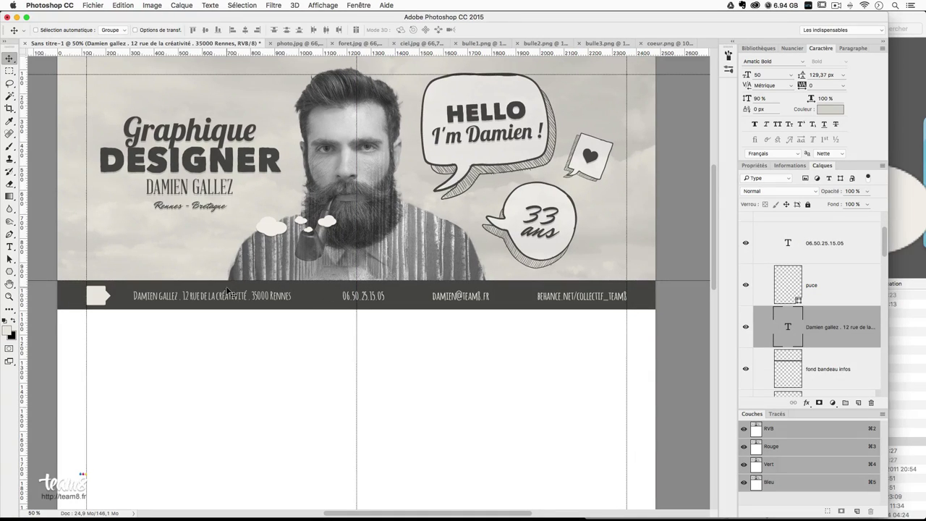
left_click_drag(186, 297, 177, 297)
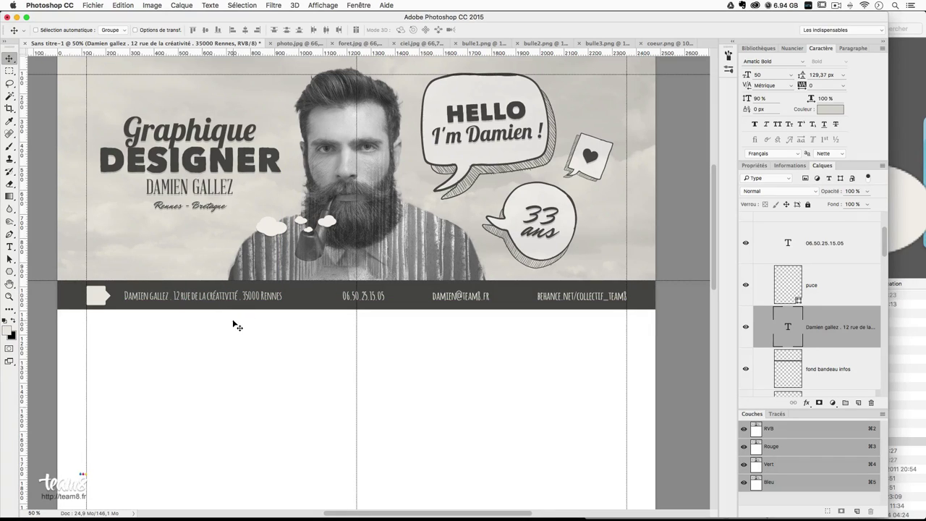
left_click(814, 294)
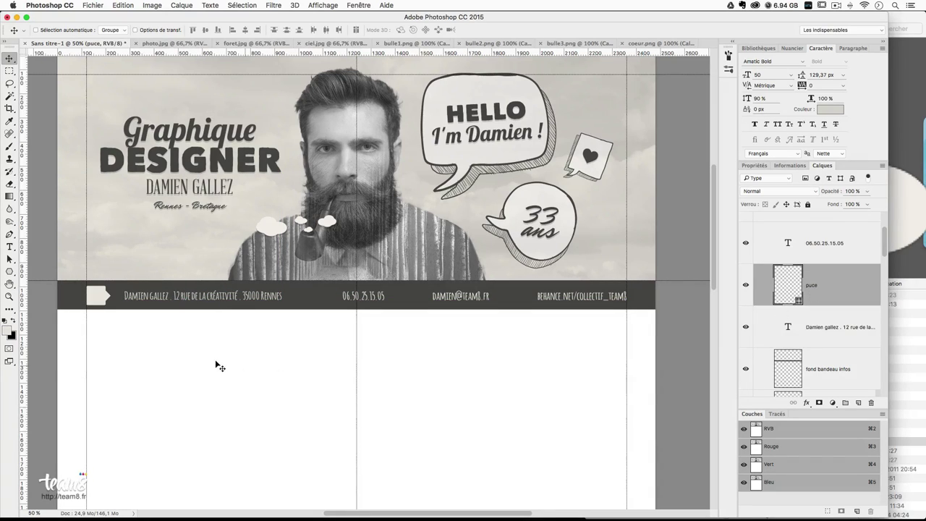
left_click_drag(196, 345, 409, 351)
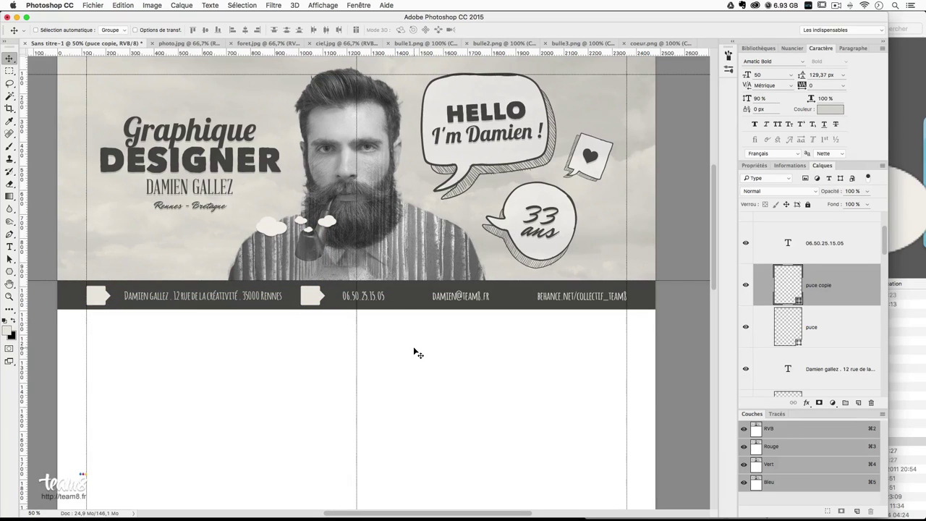
Centre the phone number on the middle guide and Alt-copy arrow bullets before the email and Behance entries.
left_click(796, 251)
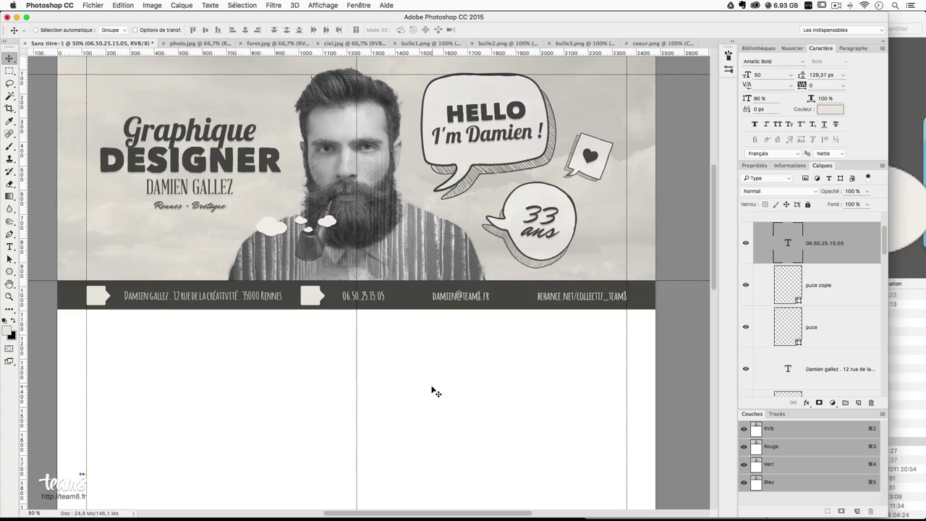
left_click_drag(436, 392, 429, 392)
left_click(829, 290)
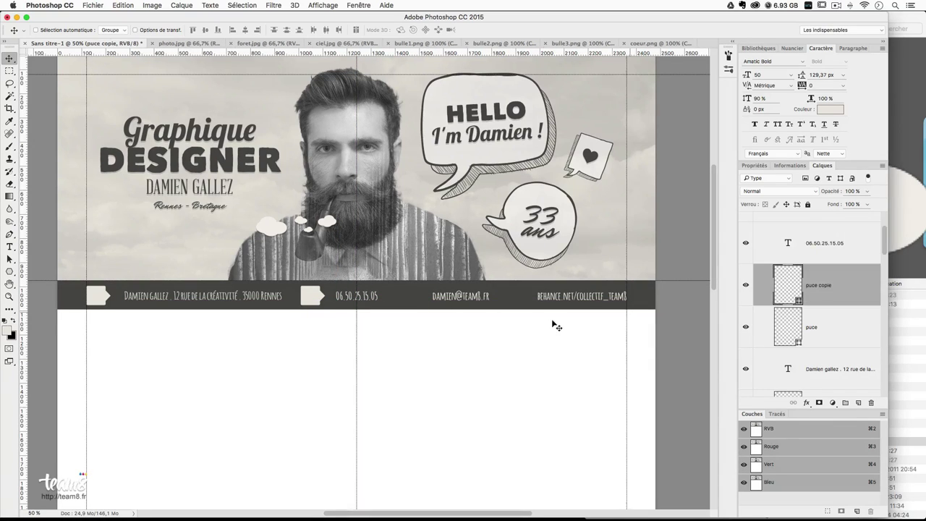
left_click_drag(441, 333, 537, 333)
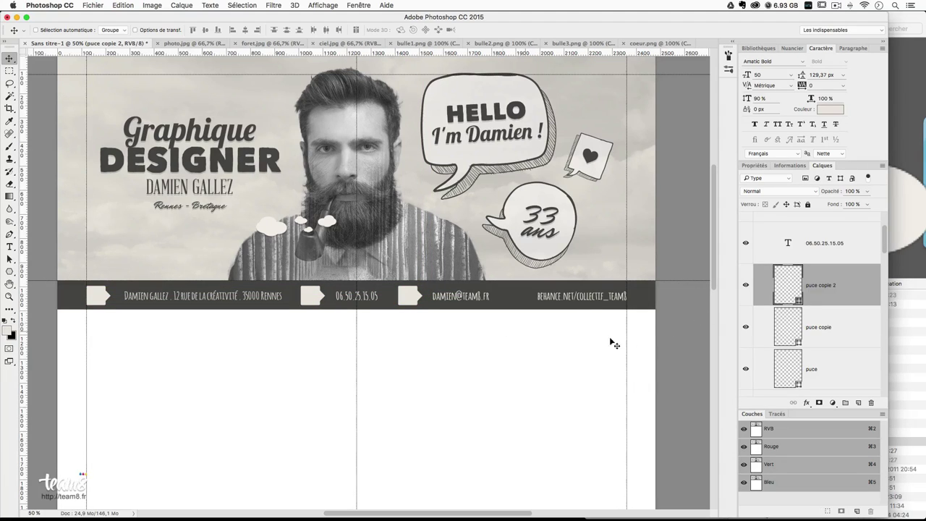
left_click_drag(506, 360, 599, 355)
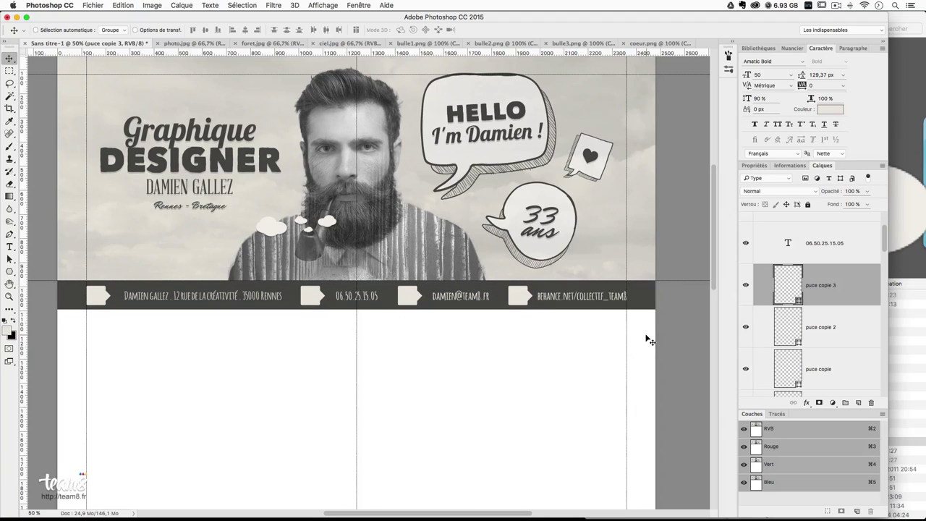
key("Left")
key("Left")
key("Left")
Nudge the address text and the phone number's arrow bullet a few pixels left.
scroll(829, 338, "down", 3)
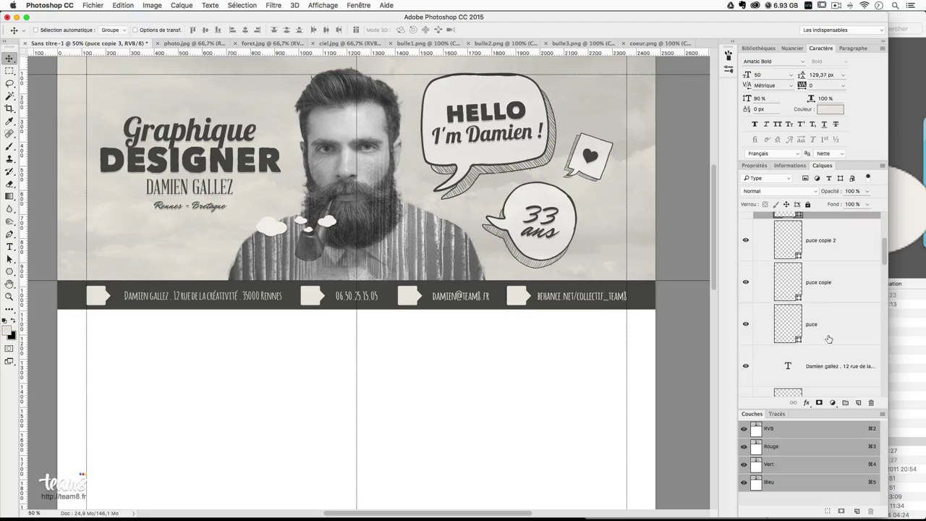
left_click(824, 362)
key("Left")
key("Left")
key("Left")
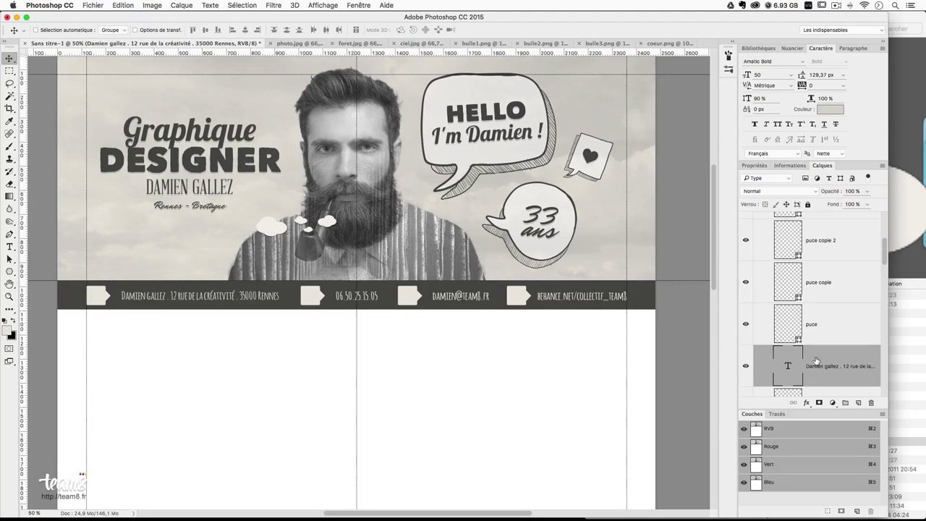
key("Left")
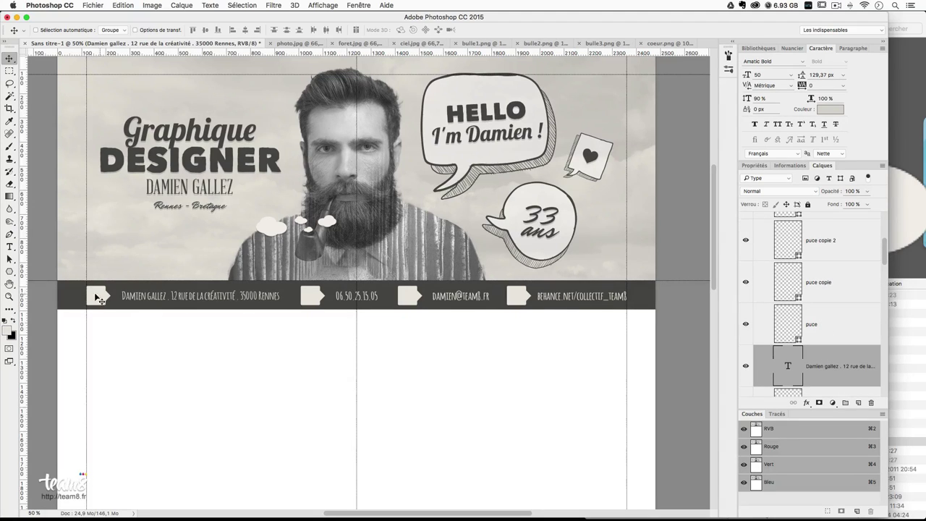
left_click(819, 291)
key("Left")
key("Left")
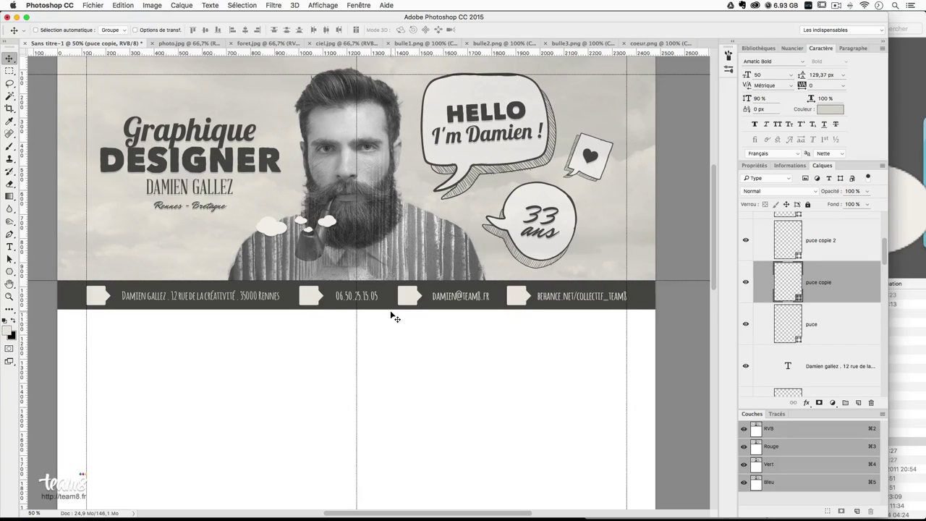
key("Left")
key("Left")
key("Right")
key("Right")
key("Right")
Nudge the phone number text a few pixels left.
scroll(845, 348, "up", 1)
scroll(845, 347, "down", 3)
scroll(843, 323, "up", 2)
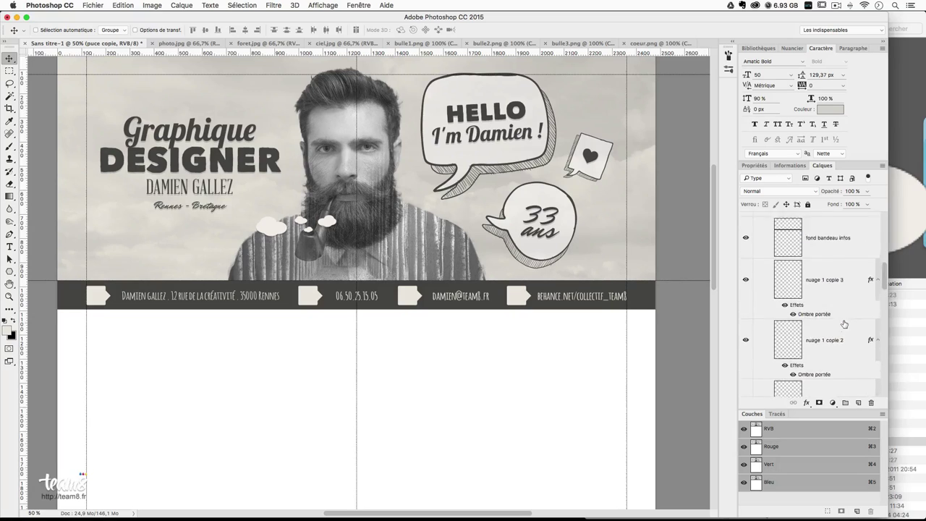
scroll(844, 323, "up", 2)
left_click(838, 268)
key("Left")
key("Left")
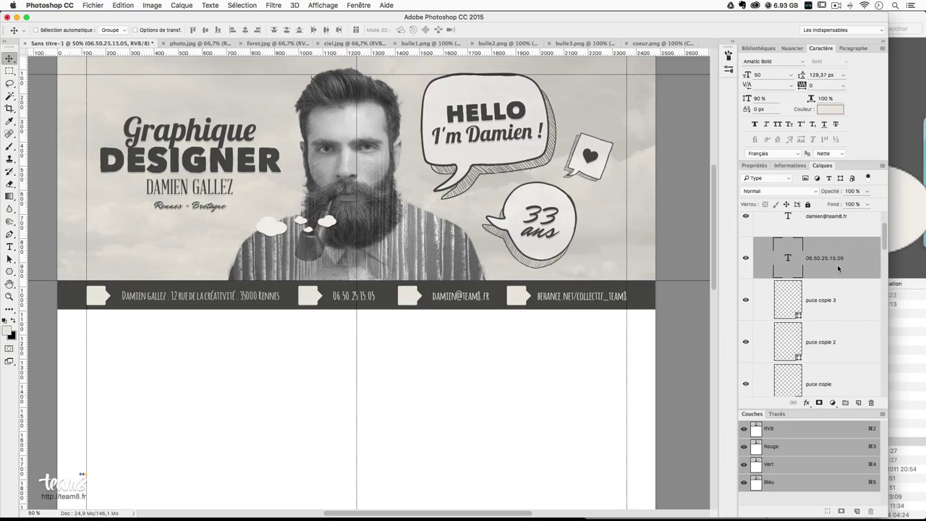
key("Left")
key("Left")
left_click(820, 313)
left_click(820, 346)
Nudge the email arrow, email text and Behance arrow bullet into even spacing.
key("Left")
key("Left")
key("Left")
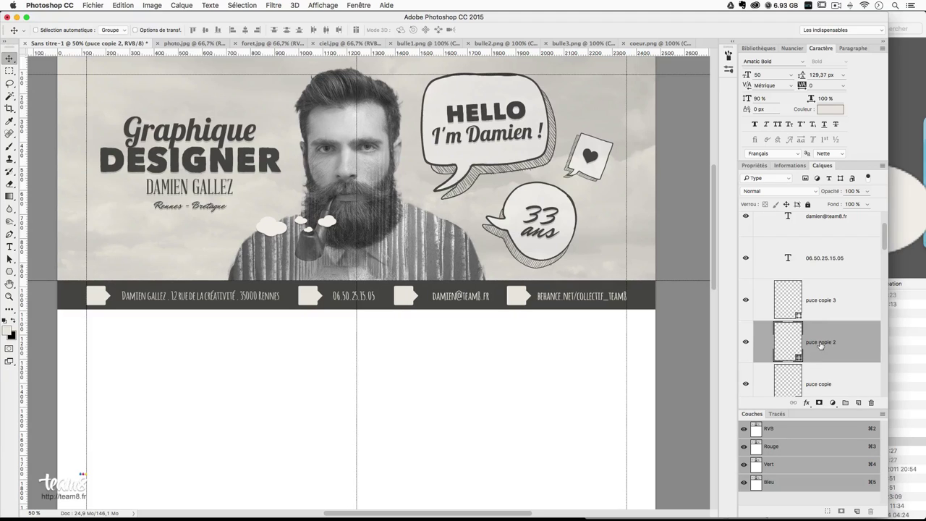
scroll(820, 346, "up", 2)
scroll(820, 346, "up", 3)
key("Left")
key("Left")
key("Left")
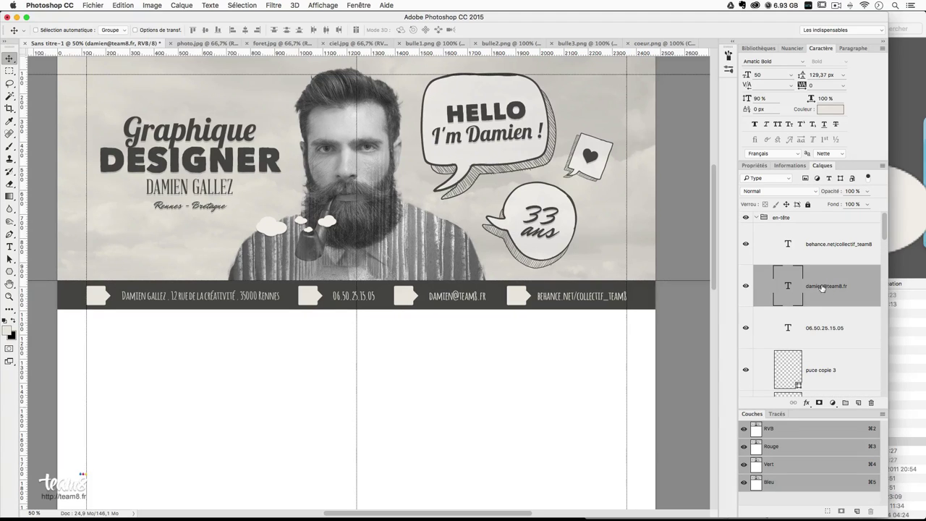
key("Left")
key("Left")
key("Left")
key("Left")
key("Left")
key("Left")
key("Left")
scroll(841, 356, "down", 1)
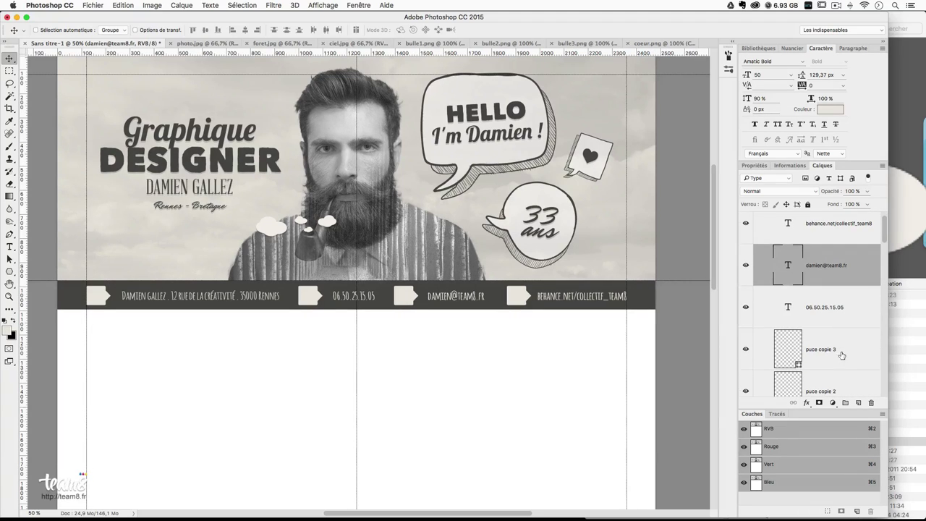
left_click(841, 355)
key("Left")
key("Left")
key("Left")
key("Left")
key("Left")
key("Left")
key("Left")
key("Left")
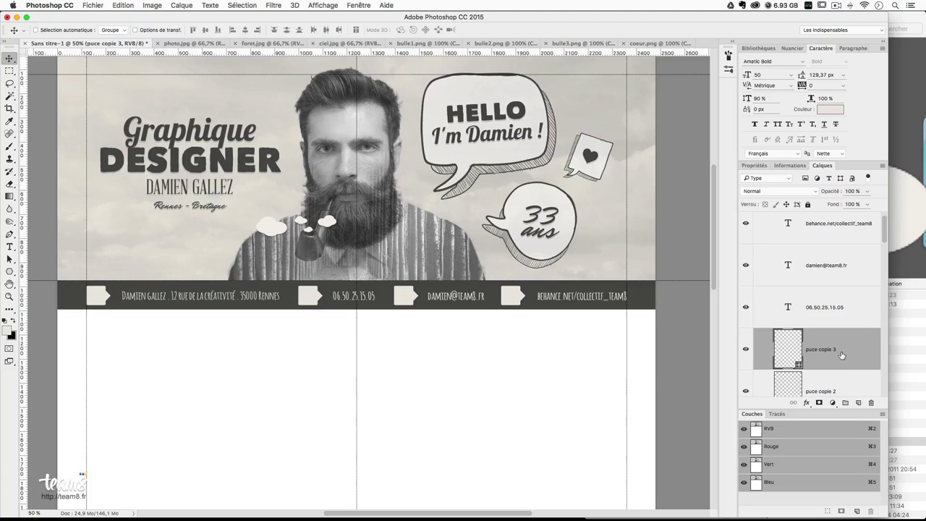
key("Right")
key("Right")
key("Right")
key("Right")
key("Left")
key("Left")
key("Left")
Hide the guides and zoom out, then back to 50%, to check the band.
key("ctrl+semicolon")
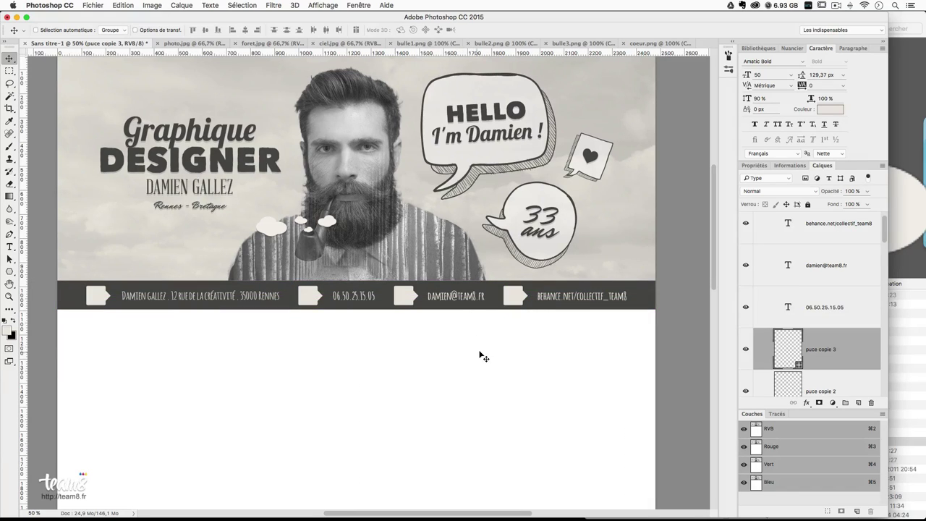
key("ctrl+minus")
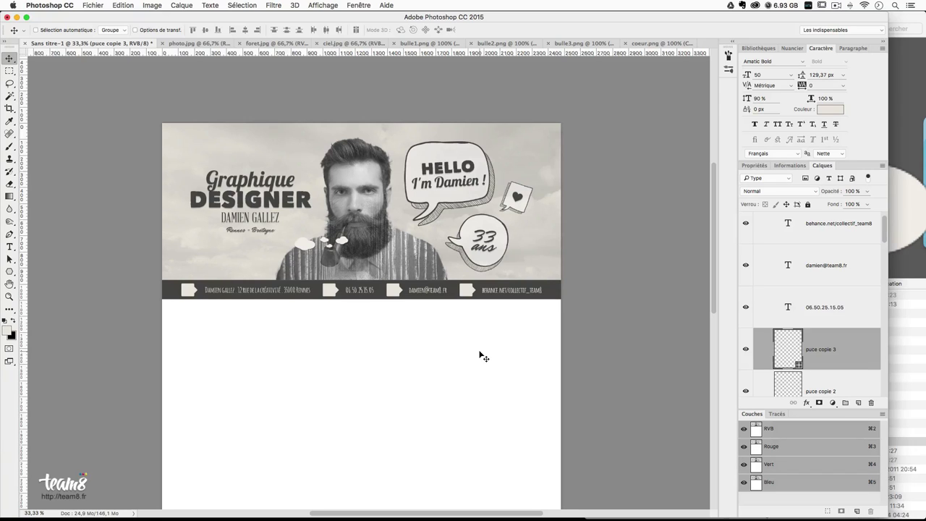
key("ctrl+plus")
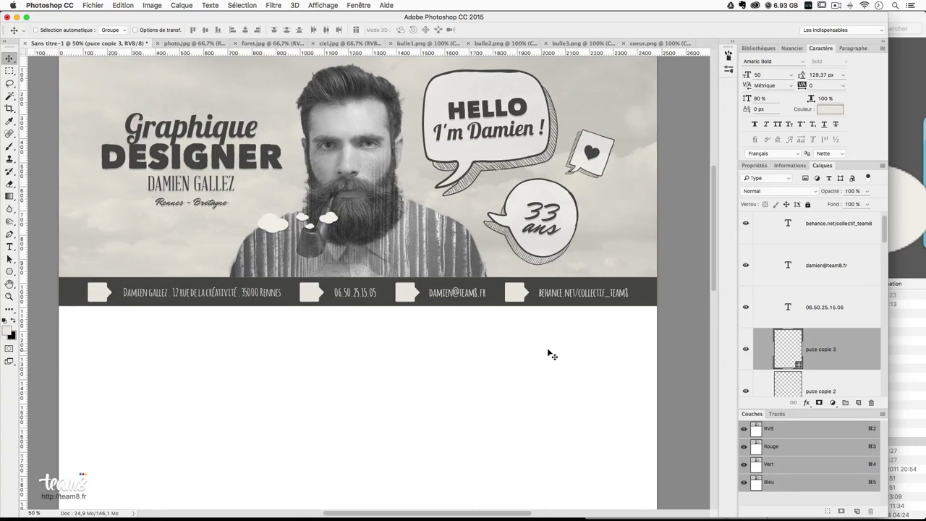
Preview the icons in elements-graphiques and open icon-maison.png with Adobe Photoshop CC 2015.
left_click(916, 333)
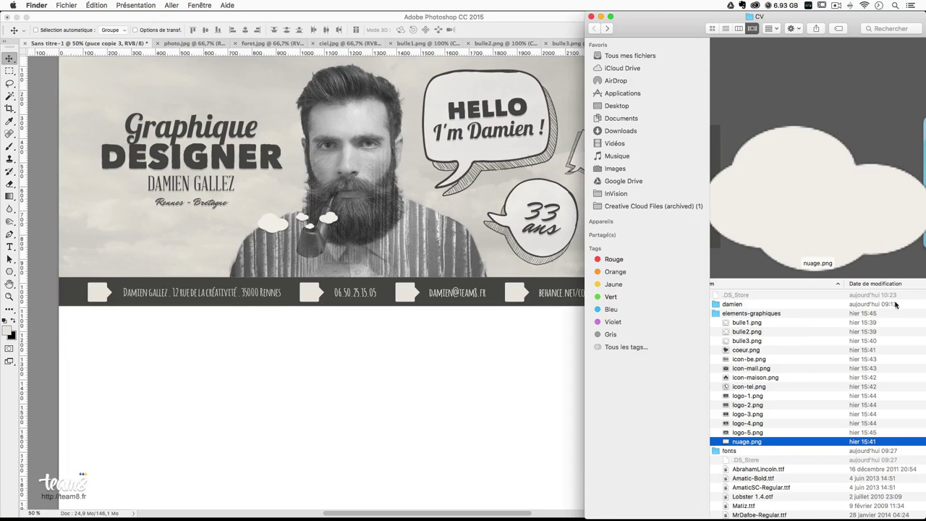
scroll(811, 412, "down", 3)
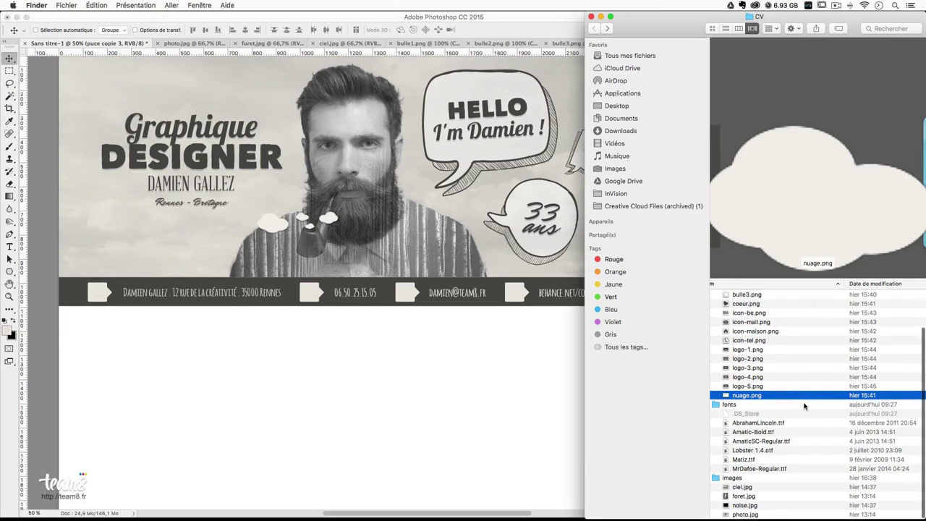
scroll(774, 361, "up", 1)
left_click(758, 346)
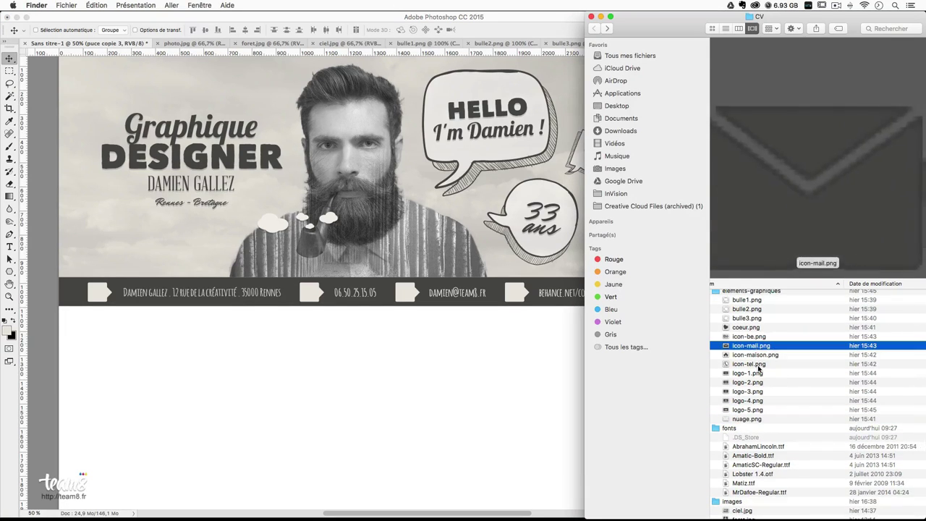
left_click(758, 301)
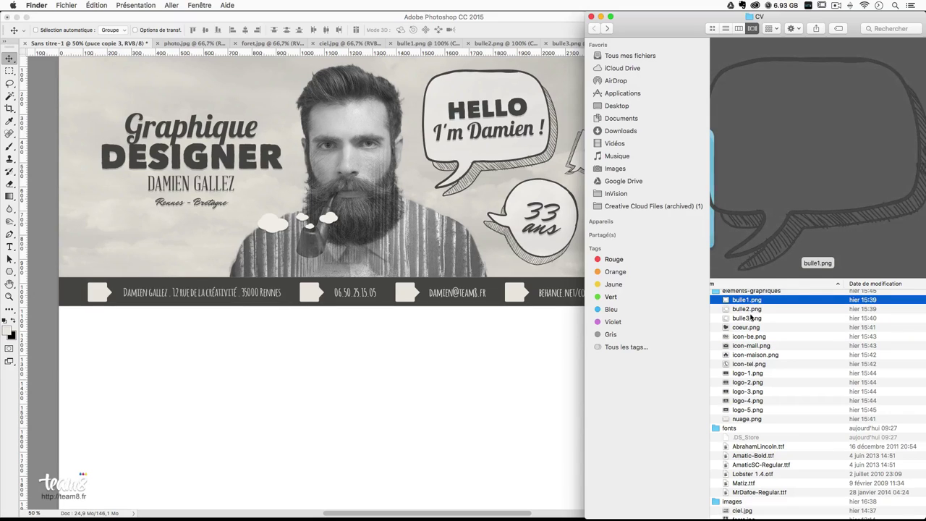
left_click(749, 340)
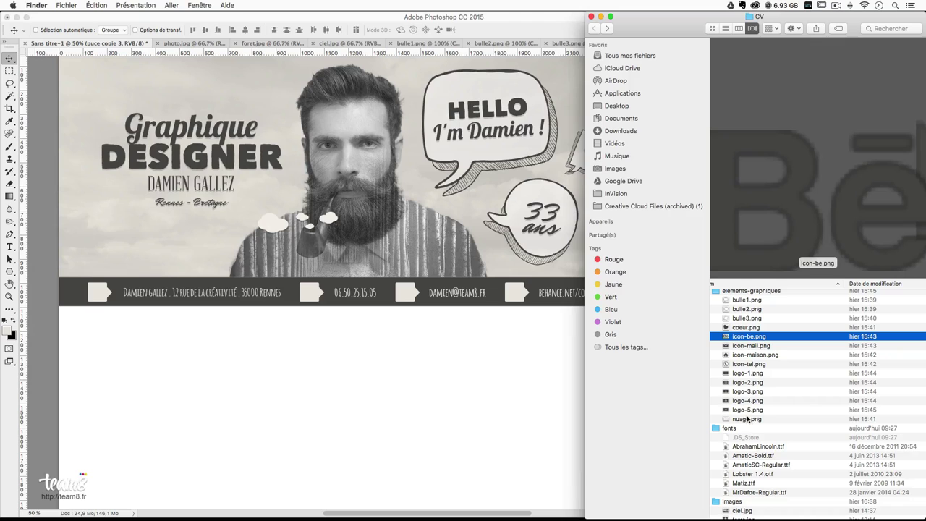
left_click(754, 355)
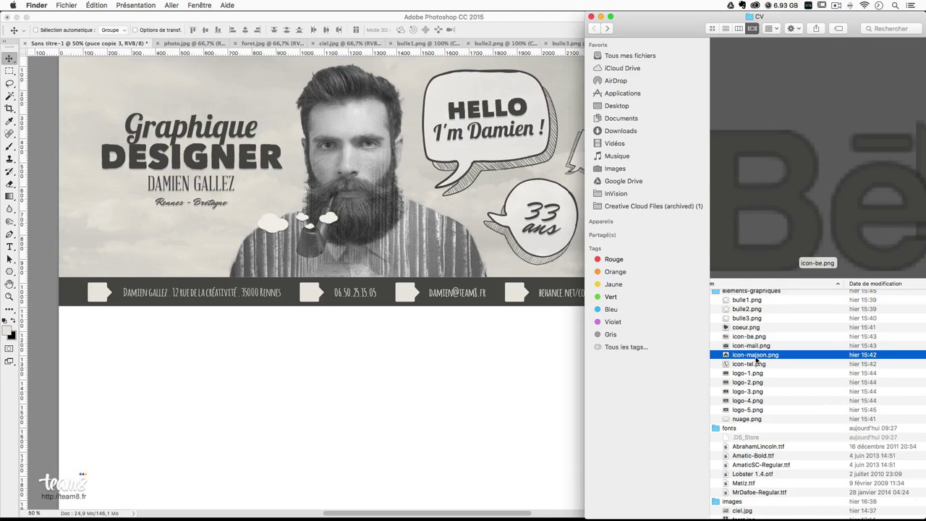
right_click(754, 354)
mouse_move(809, 308)
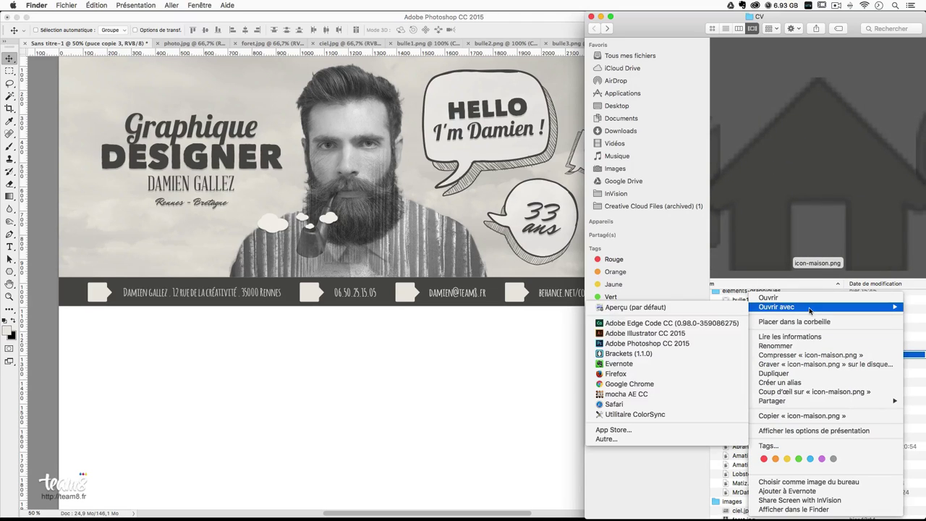
left_click(677, 347)
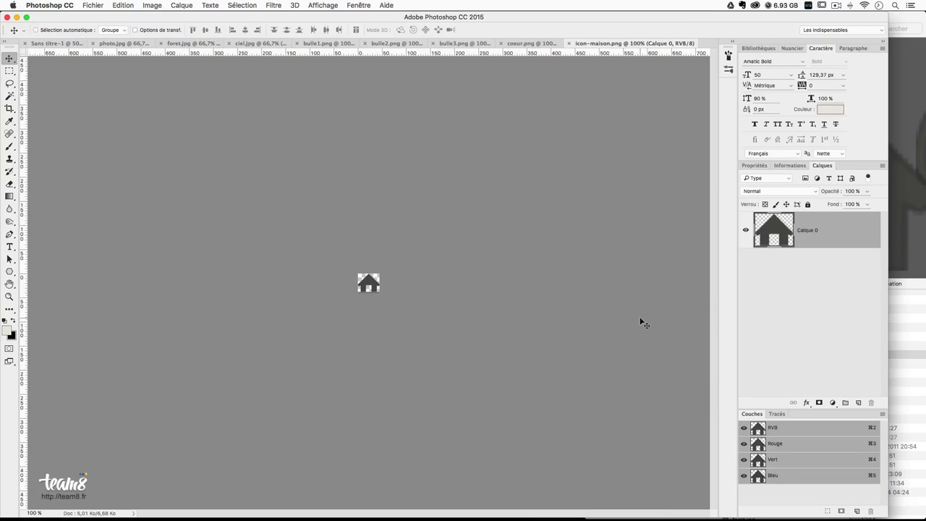
Close the house icon and all other open images, discarding photo.jpg without saving.
key("super+a")
key("super+w")
left_click(637, 45)
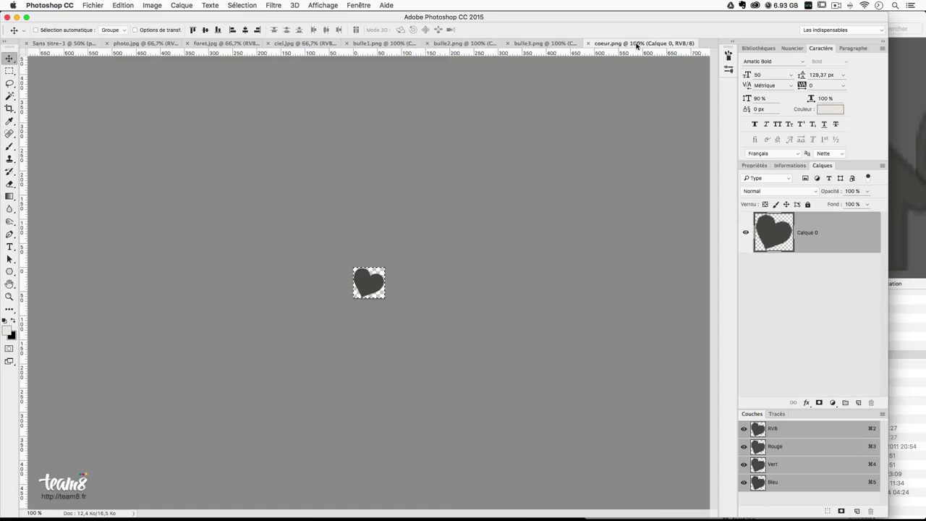
left_click(589, 43)
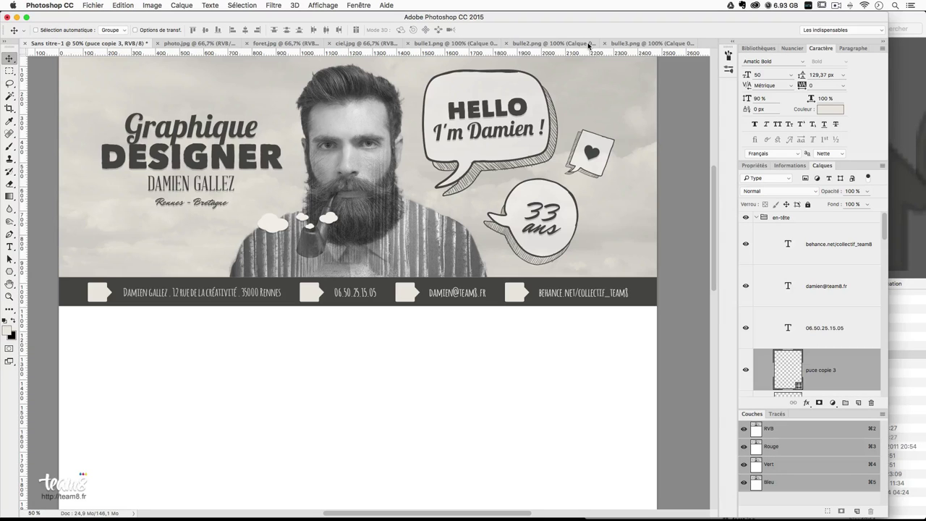
left_click(507, 44)
left_click(536, 43)
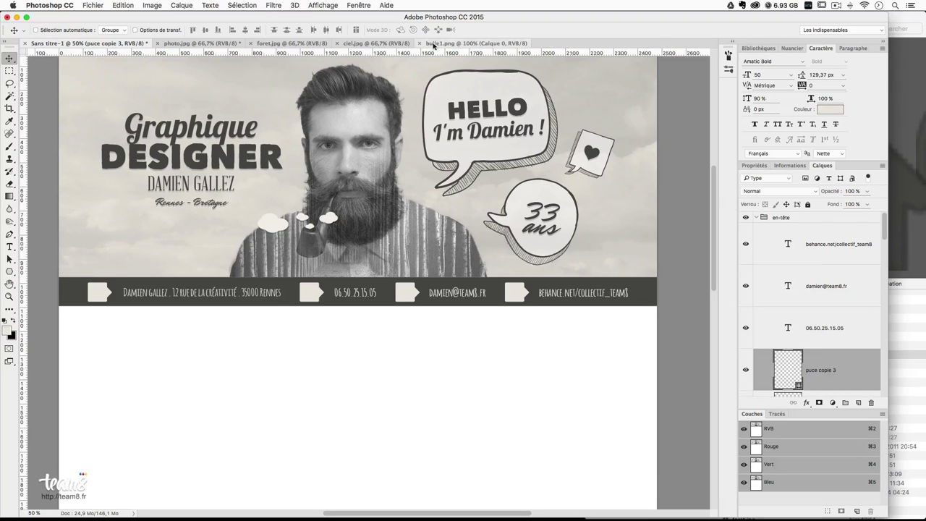
left_click(423, 43)
left_click(338, 44)
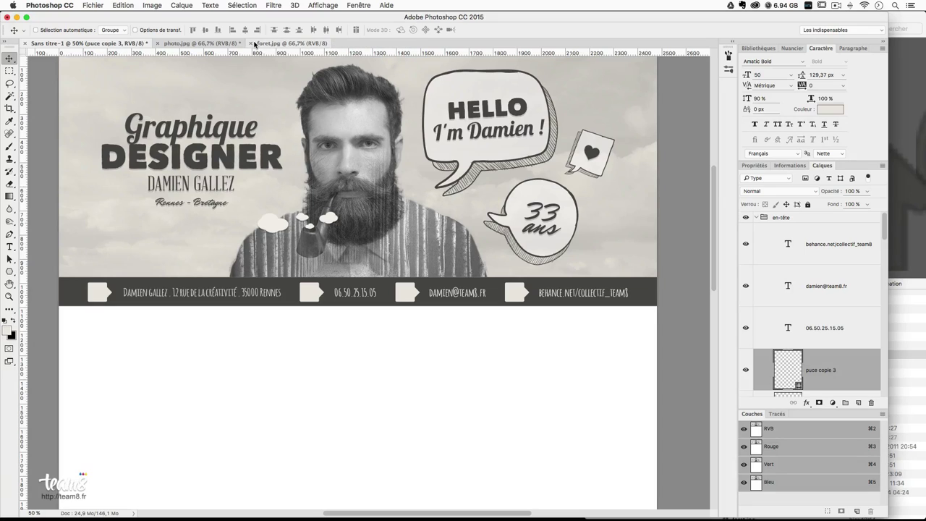
left_click(251, 44)
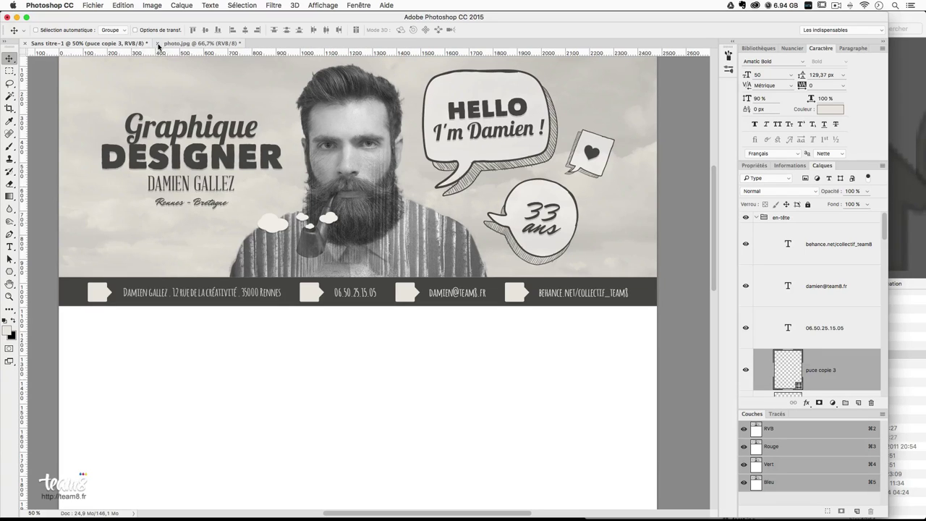
left_click(158, 43)
left_click(429, 178)
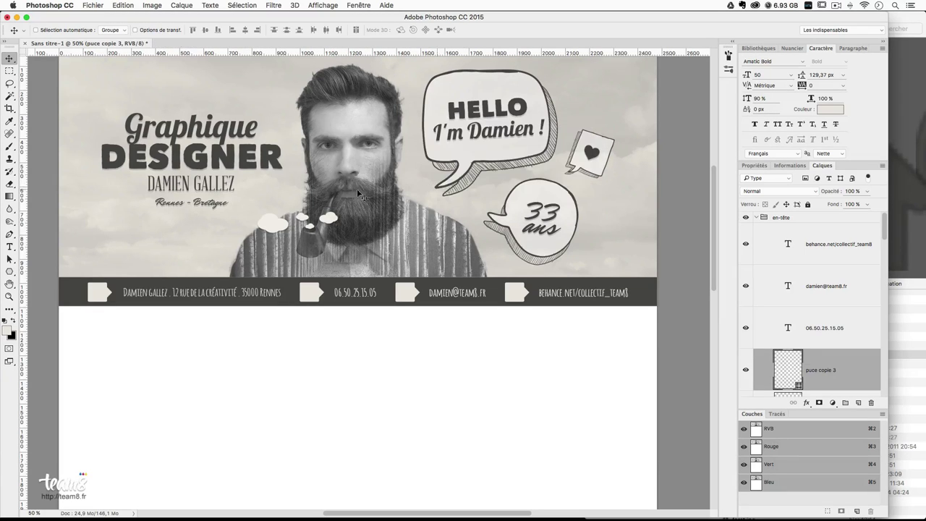
Start saving under a new name and navigate to the CV folder on the Desktop.
key("ctrl")
key("ctrl+s")
left_click(176, 131)
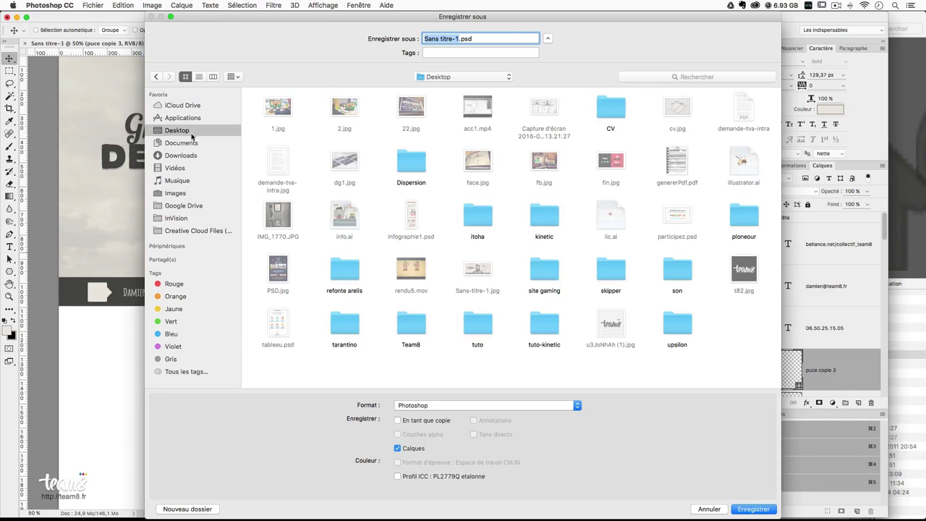
type("c")
left_click(619, 115)
double_click(620, 116)
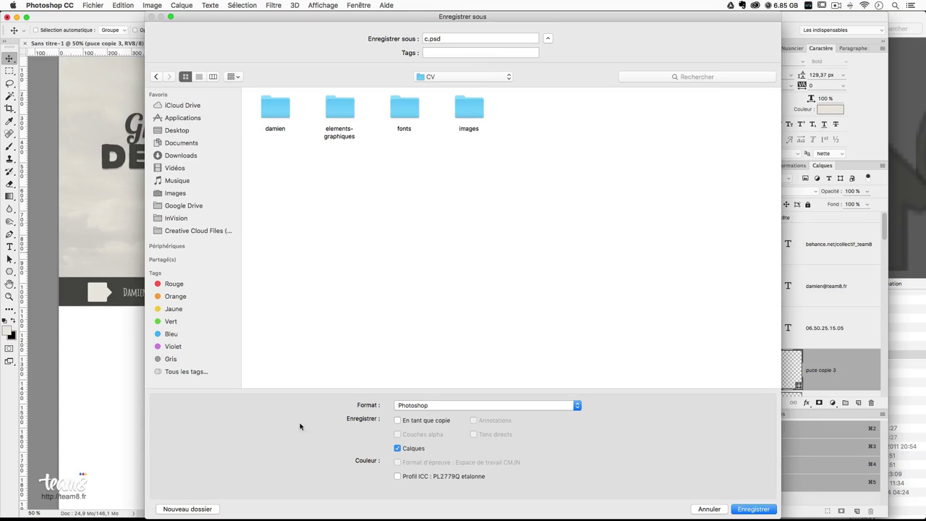
Create a 'sources' folder there and save the document into it as cv.psd.
left_click(187, 508)
type("sources")
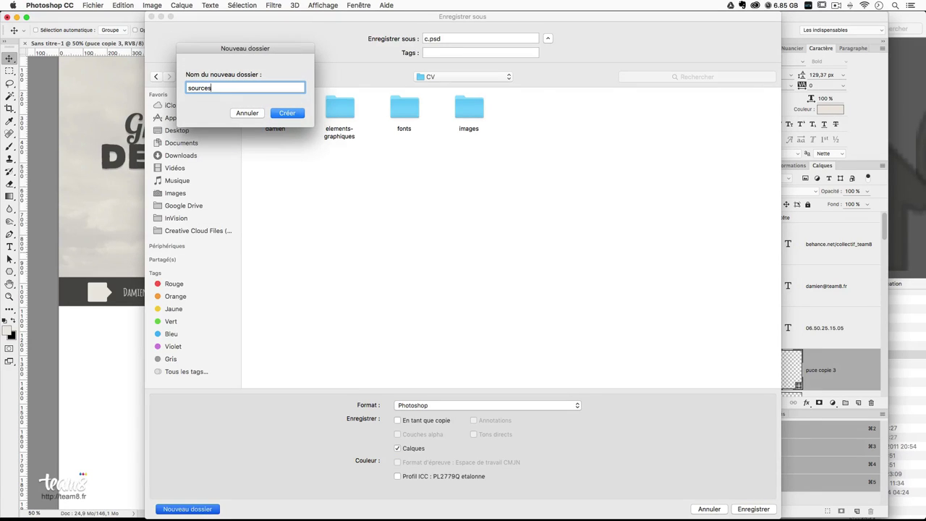
key("Return")
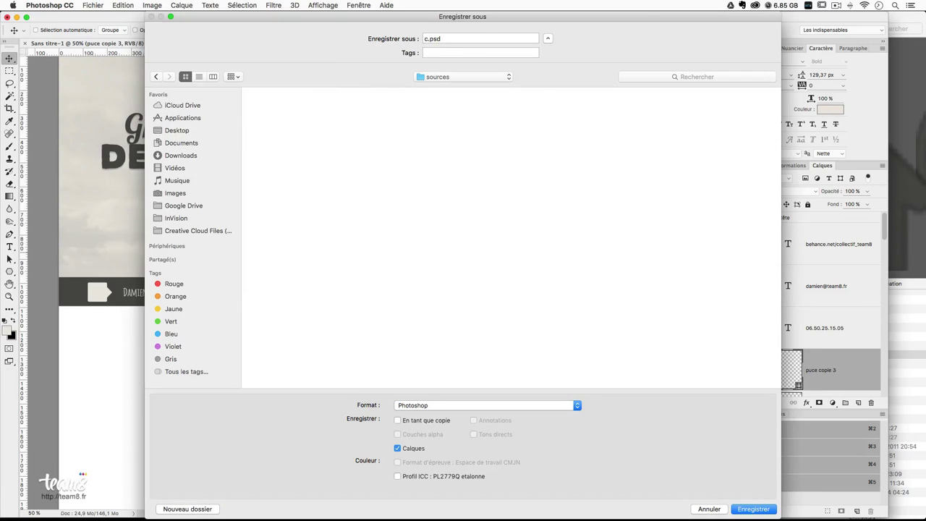
left_click(426, 39)
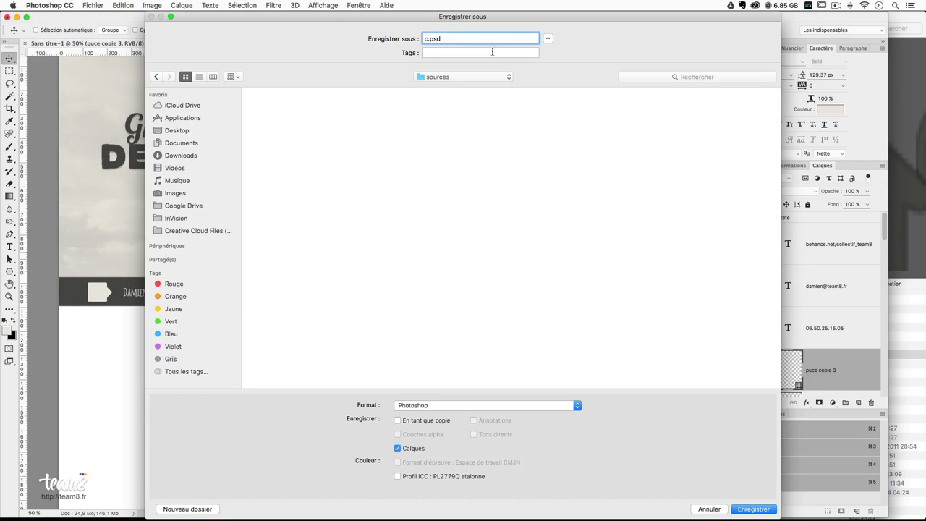
type("v")
left_click(758, 511)
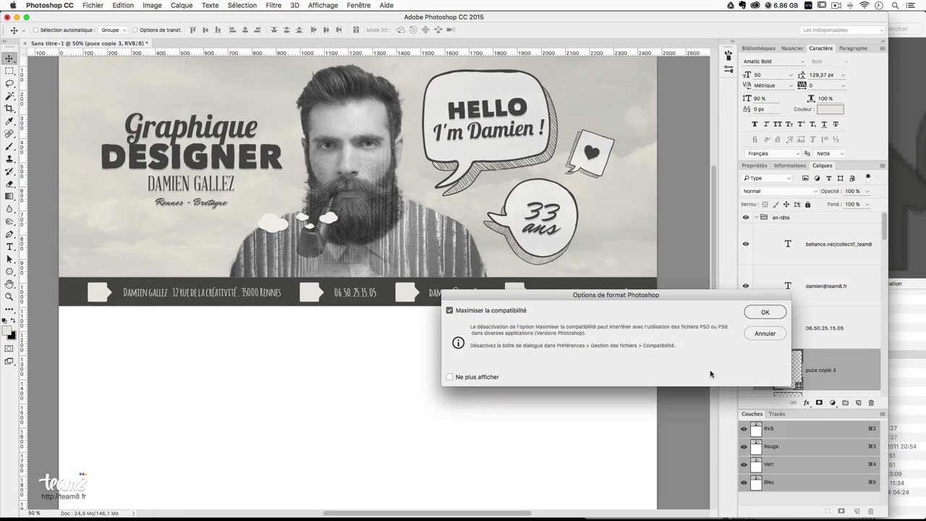
left_click(772, 318)
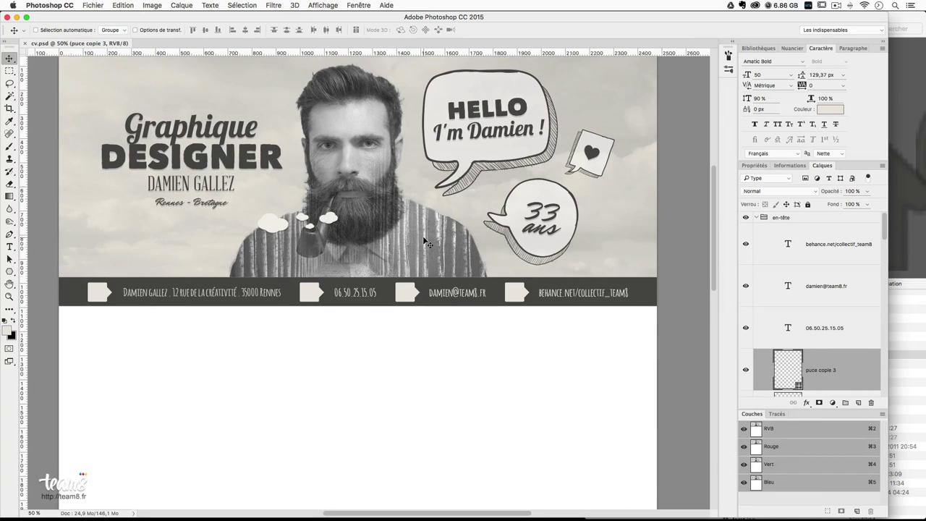
Paste the house icon as a new layer and move it onto the first badge before the address.
key("ctrl")
key("ctrl+alt+shift+n")
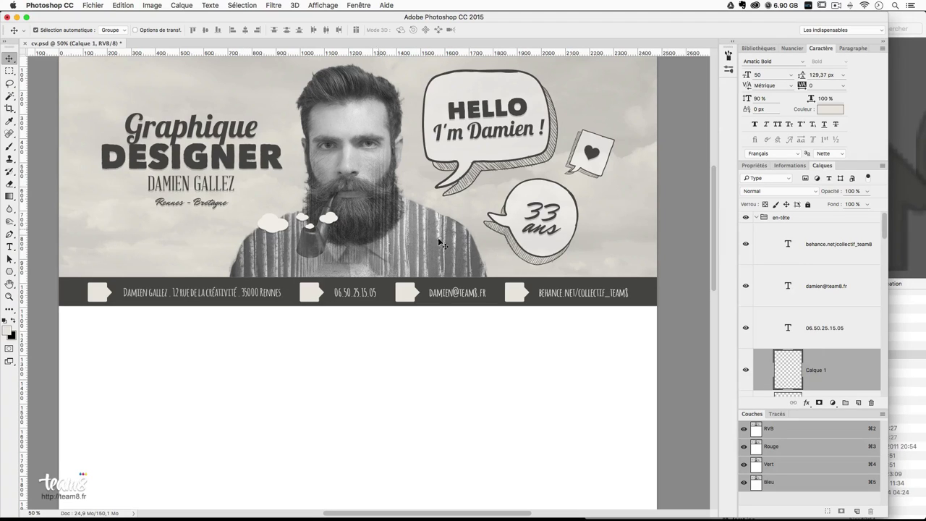
key("ctrl+t")
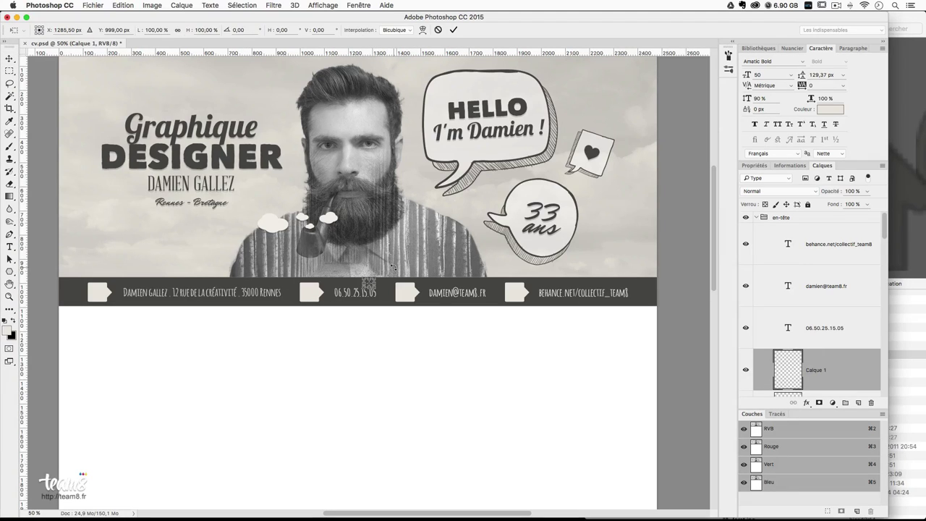
key("Return")
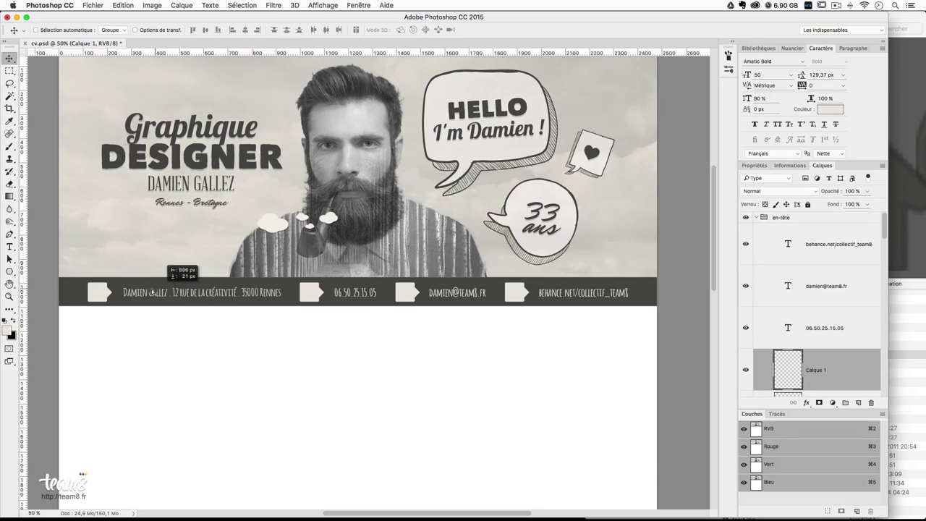
left_click_drag(118, 293, 114, 293)
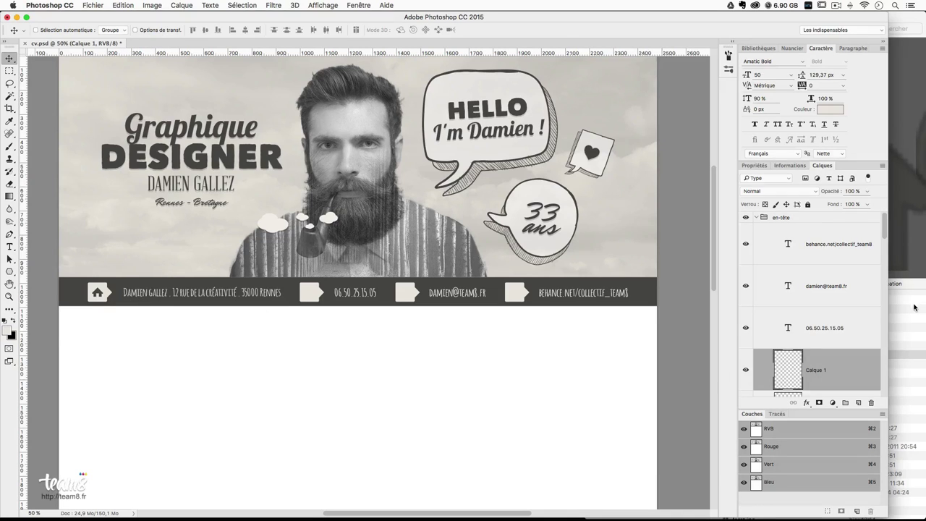
left_click(913, 308)
Open icon-tel.png in Photoshop and place the phone icon beside the phone number.
left_click(757, 365)
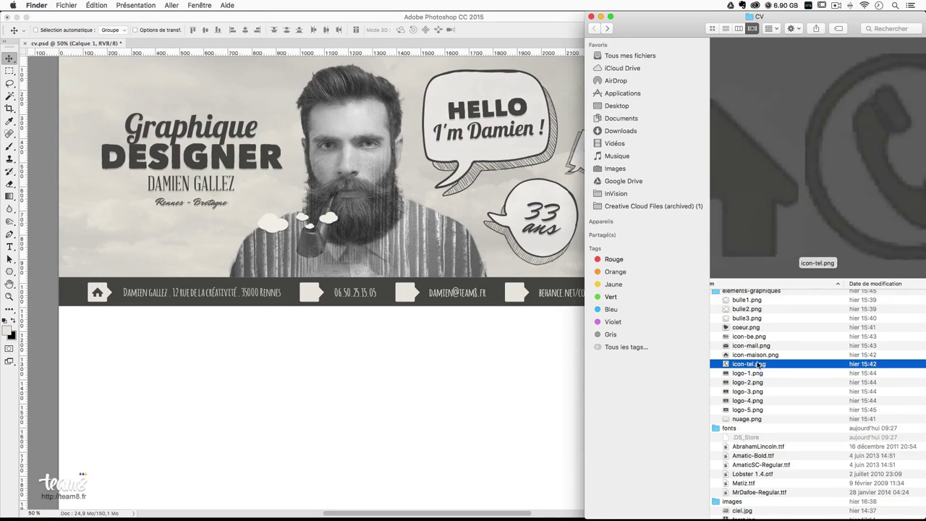
right_click(757, 364)
mouse_move(783, 307)
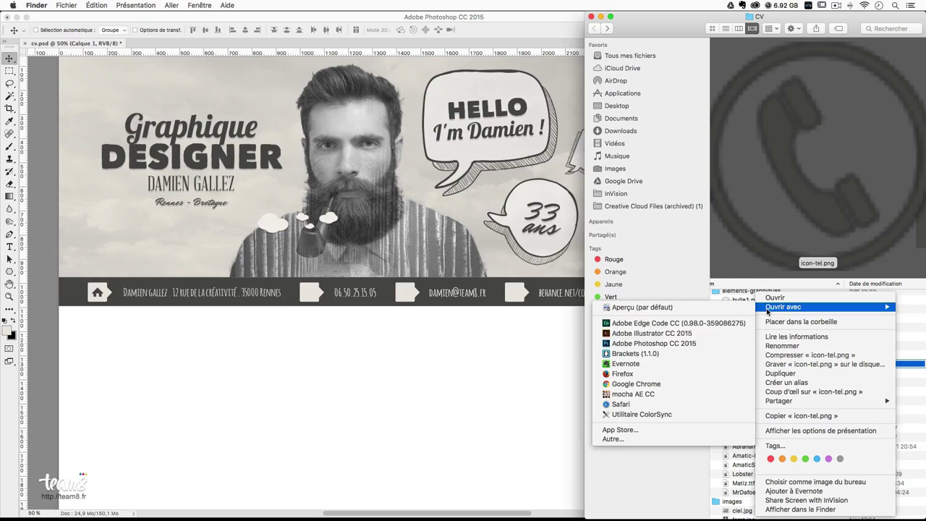
left_click(658, 343)
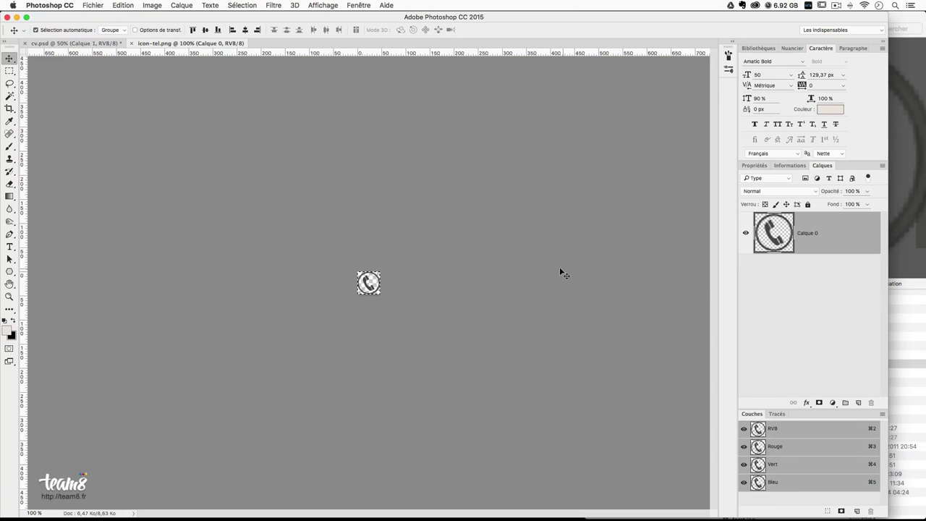
key("super+w")
left_click_drag(290, 326, 221, 340)
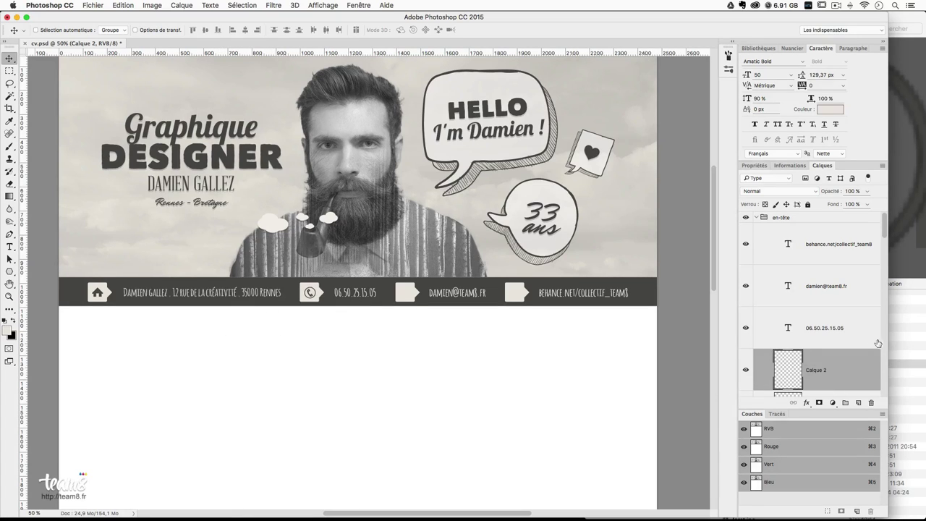
Open icon-mail.png, paste the envelope icon into the CV and place it beside the e-mail.
left_click(900, 362)
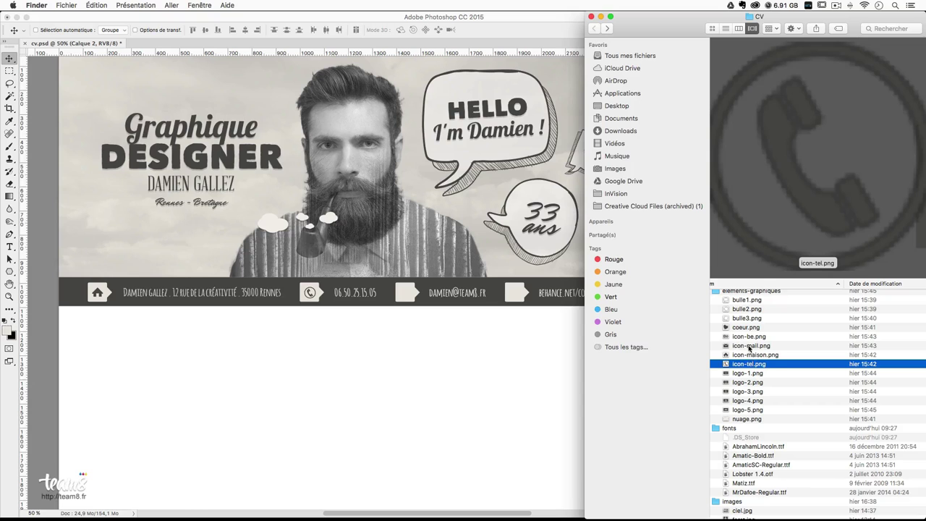
right_click(749, 349)
mouse_move(771, 306)
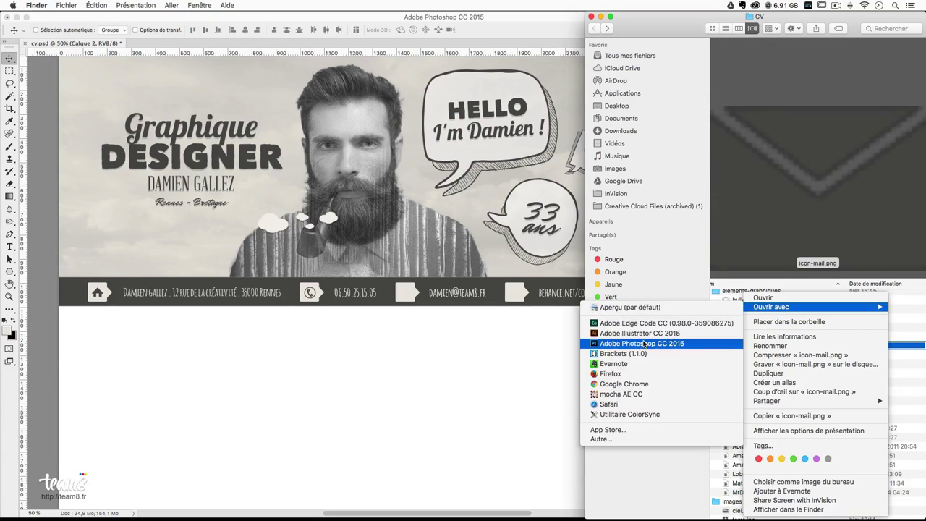
left_click(643, 342)
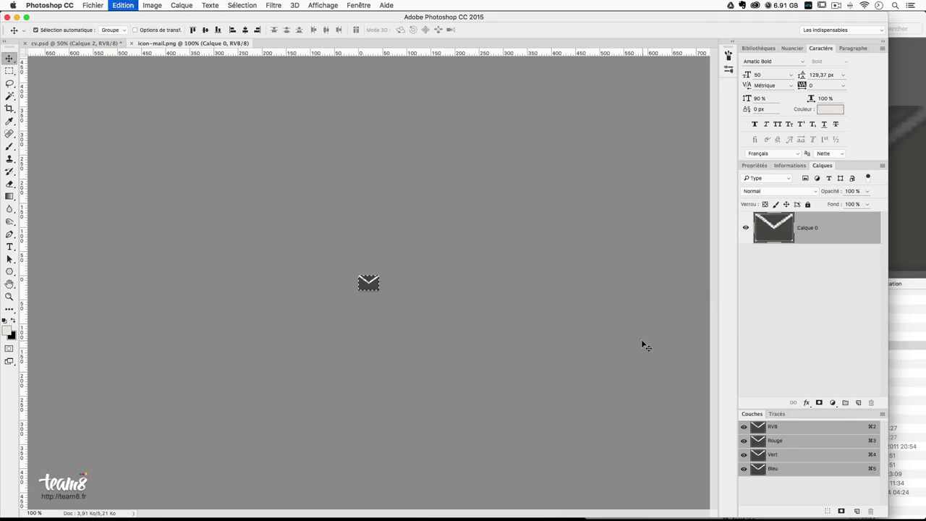
key("super+w")
key("super+v")
left_click_drag(363, 310, 397, 315)
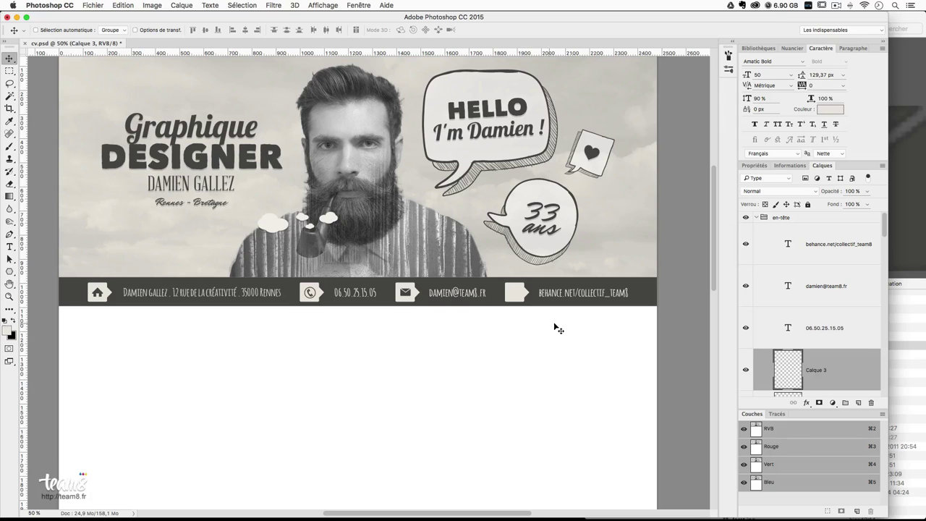
left_click(924, 350)
Open icon-be.png, copy it into cv.psd and place the Behance logo before the portfolio link.
left_click(745, 336)
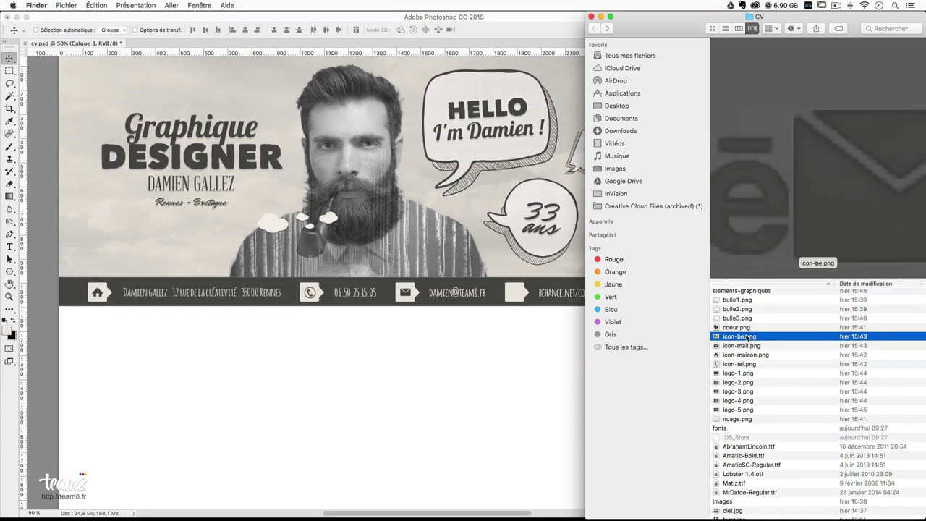
right_click(744, 338)
mouse_move(771, 306)
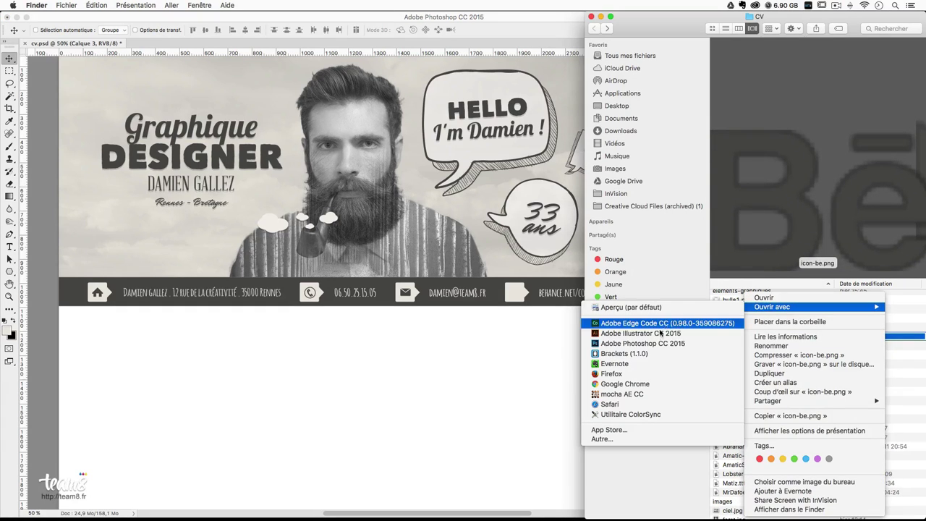
left_click(656, 343)
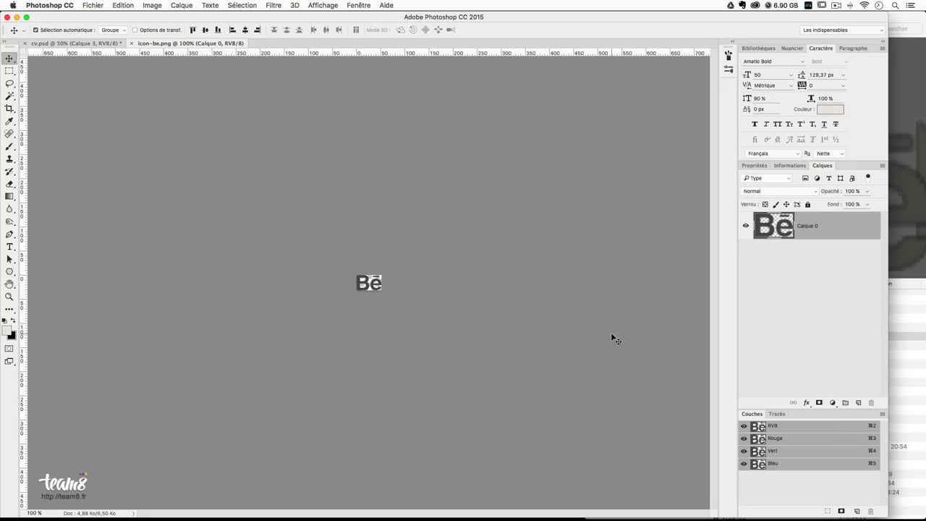
key("super+c")
key("super+w")
key("super+v")
left_click_drag(410, 313, 557, 321)
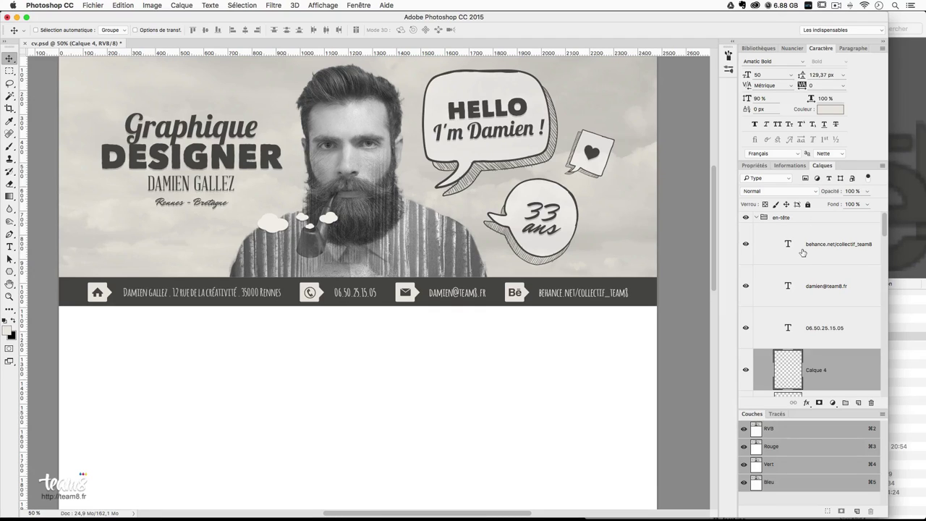
left_click(814, 224)
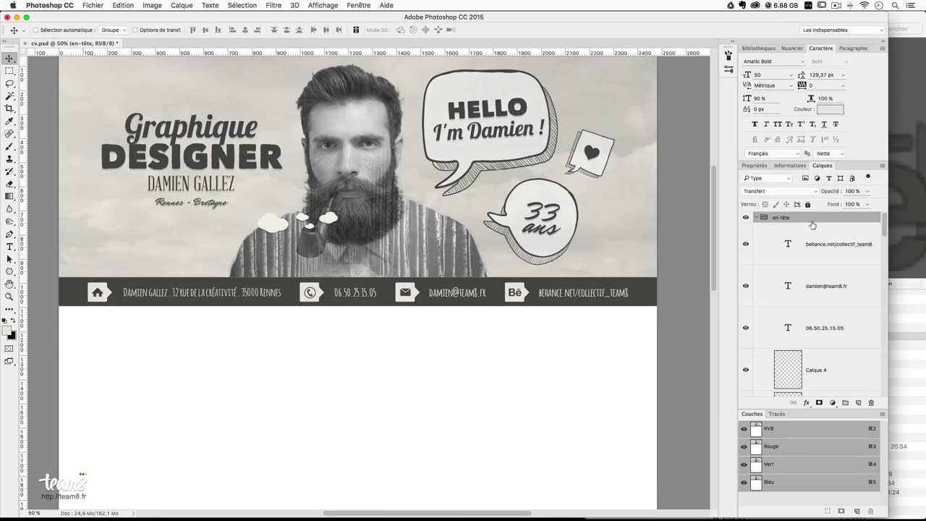
Collapse en-tête, zoom out, show the guides and create the empty Groupe 1 layer group.
left_click(757, 217)
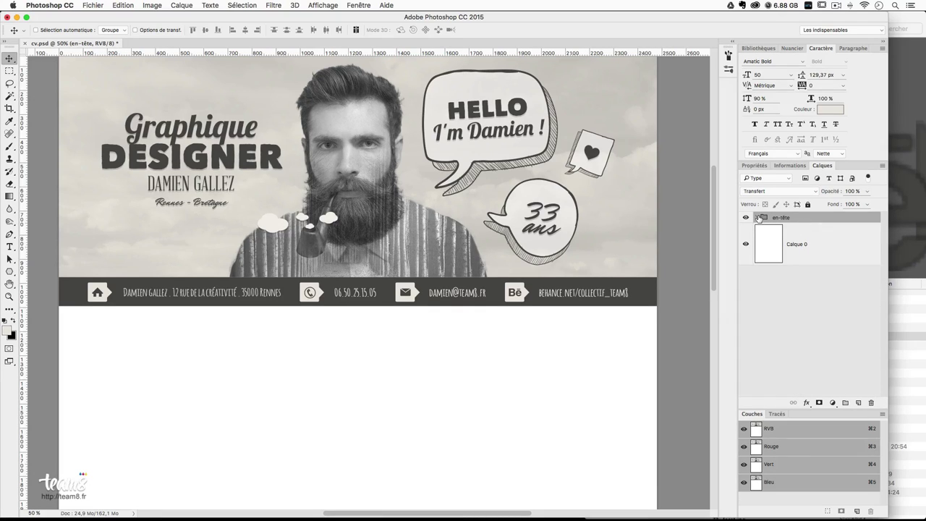
key("super+minus")
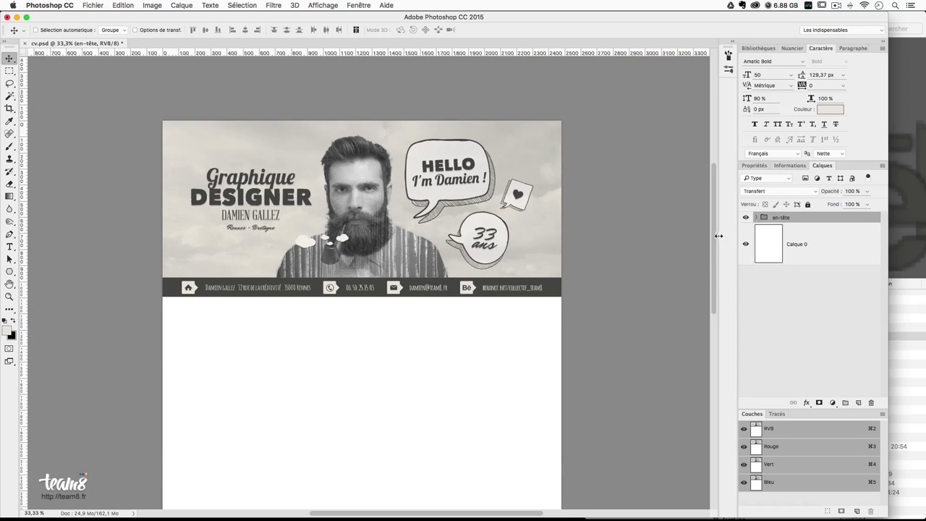
key("super+semicolon")
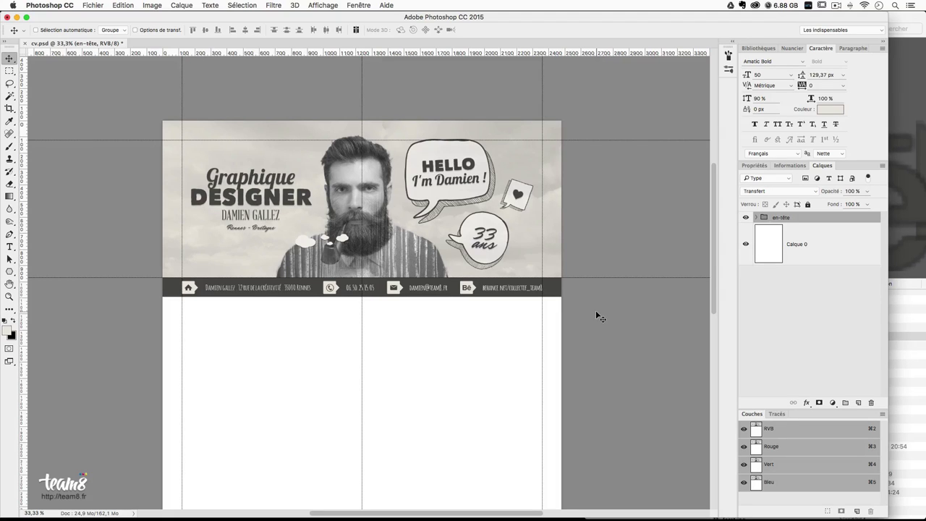
left_click(845, 402)
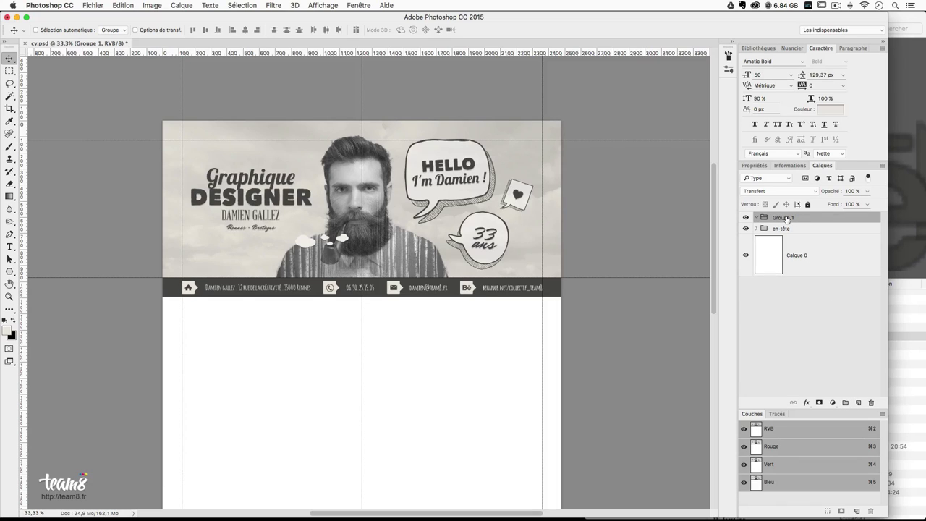
Rename the new layer group to 'qui suis je'.
double_click(785, 217)
type("qui suis je")
key("Return")
Briefly edit the DESIGNER headline with the Type tool, then collapse en-tête and select qui suis je.
left_click(12, 247)
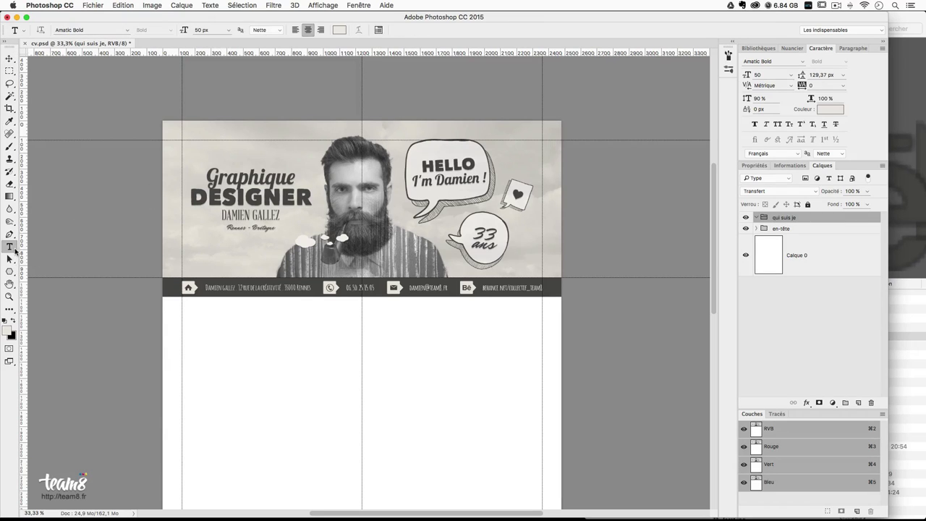
left_click(246, 201)
double_click(246, 200)
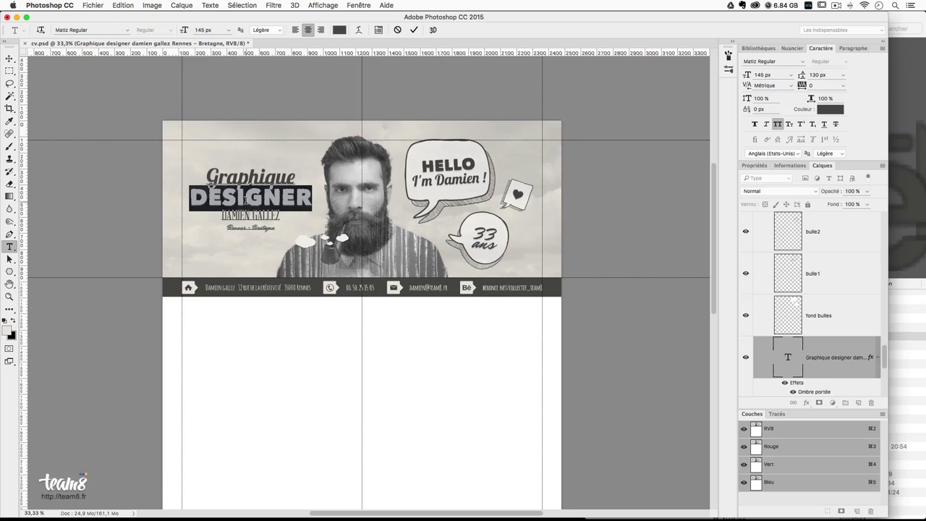
key("Escape")
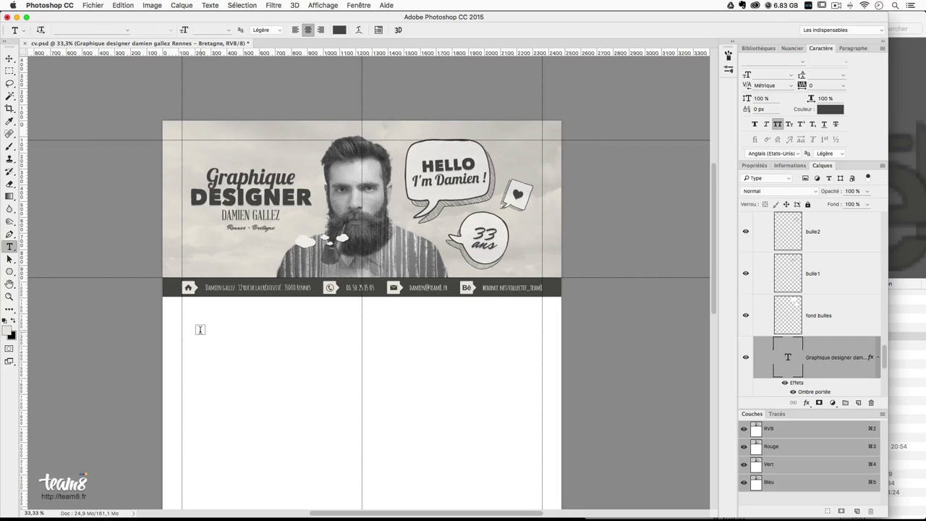
scroll(817, 300, "up", 3)
scroll(803, 293, "up", 3)
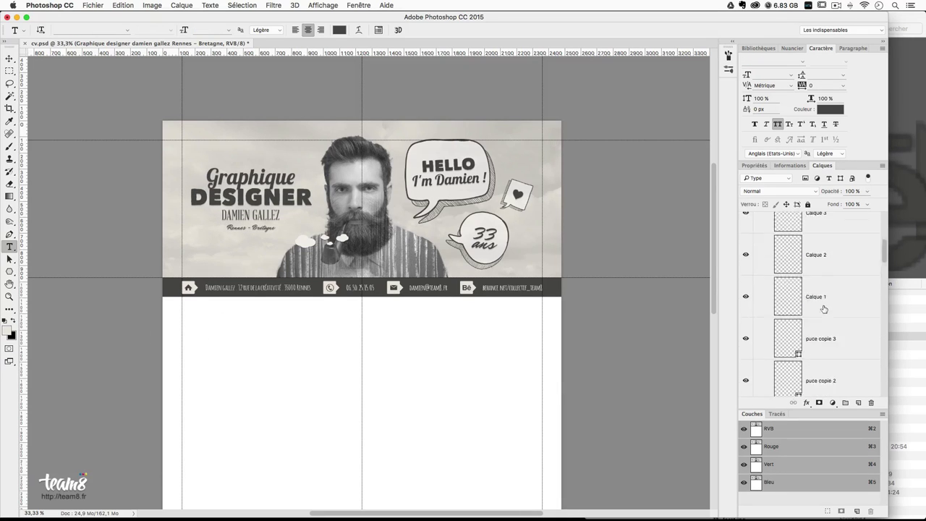
scroll(791, 287, "up", 3)
left_click(756, 229)
left_click(786, 217)
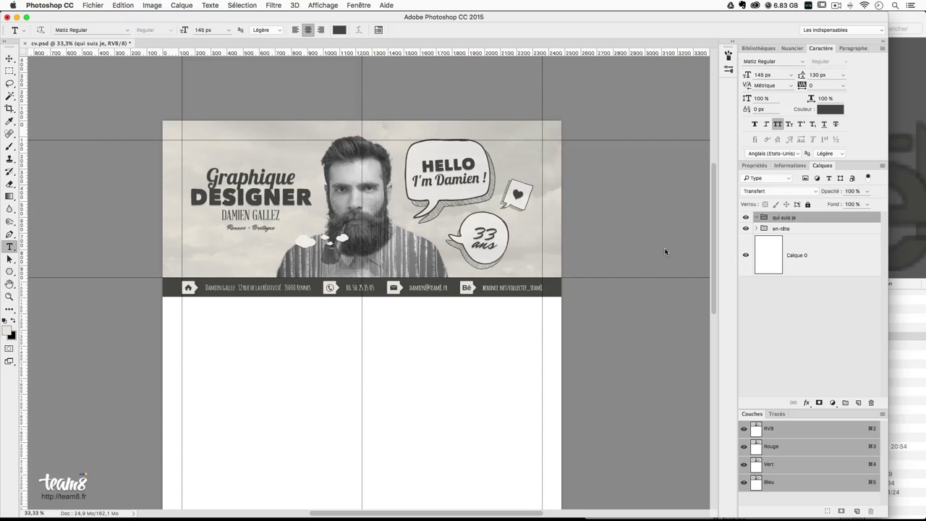
Type the title 'qui suis-je ?' below the info band, move it onto the page and set it to 55 px.
left_click(200, 331)
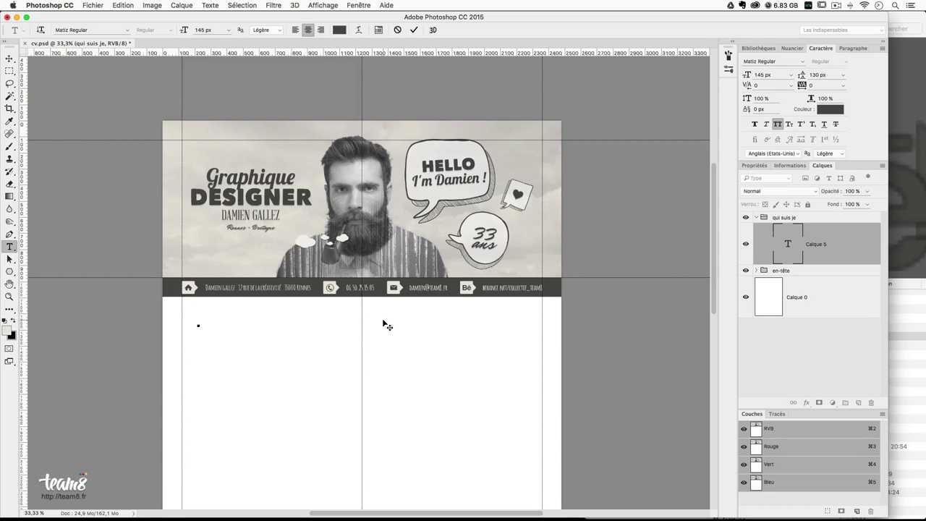
type("qui")
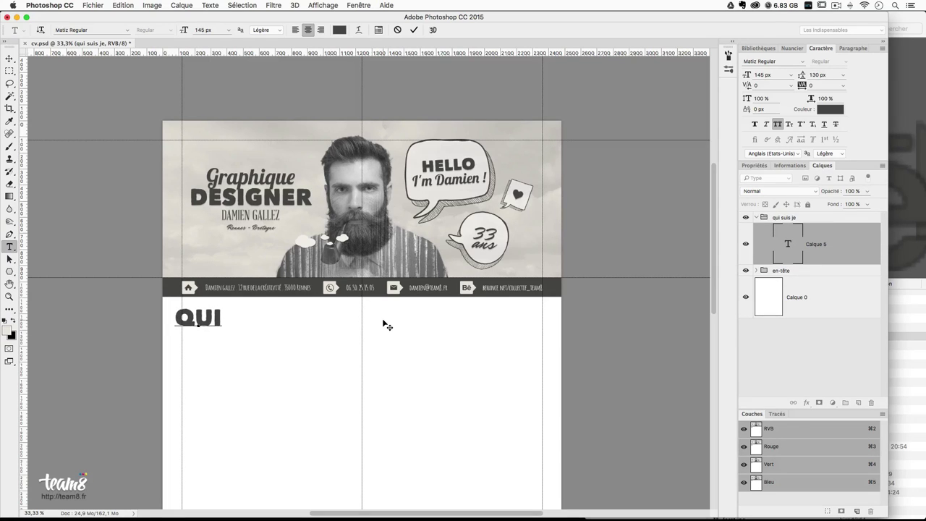
type(" suis-")
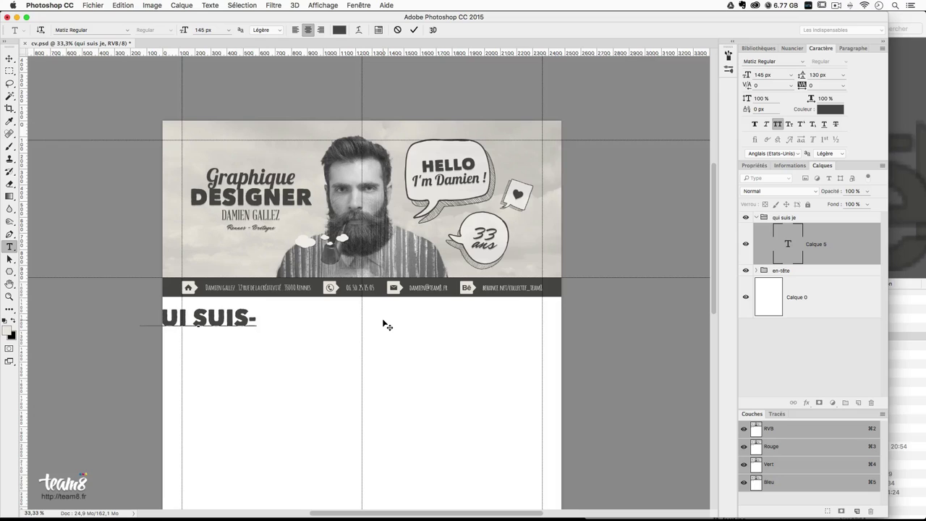
type("je ?")
left_click(10, 58)
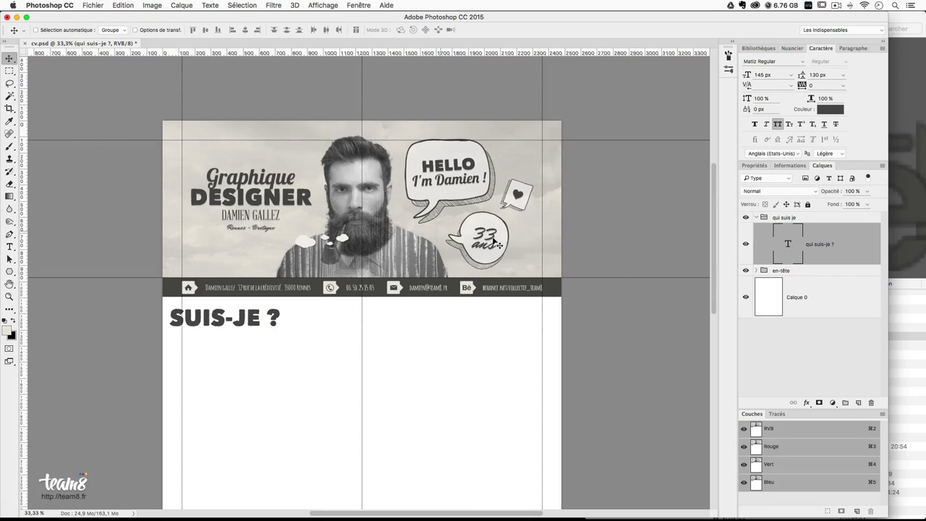
left_click_drag(498, 243, 457, 236)
left_click(768, 75)
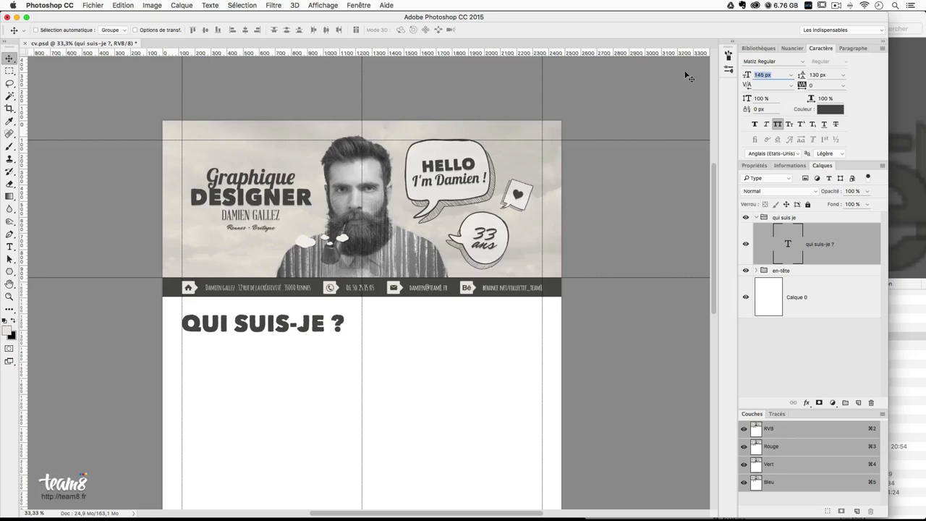
type("55")
key("Return")
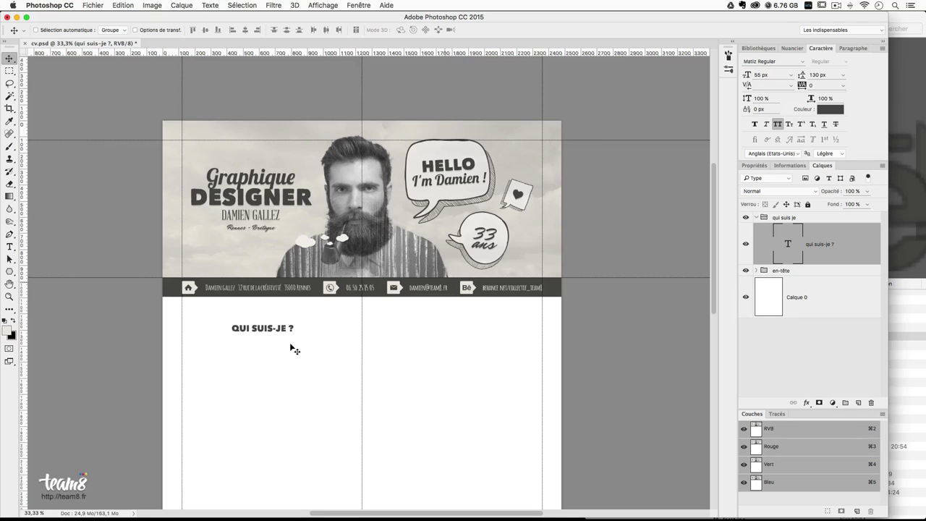
Align the title to the left margin guide and measure the spacing with a marquee selection.
left_click_drag(273, 348, 224, 334)
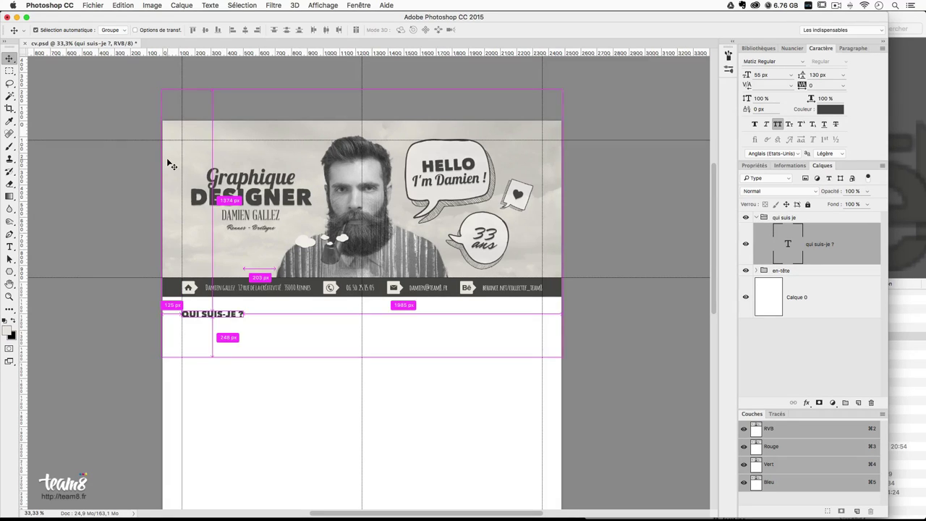
key("super+semicolon")
key("super+semicolon")
key("super+plus")
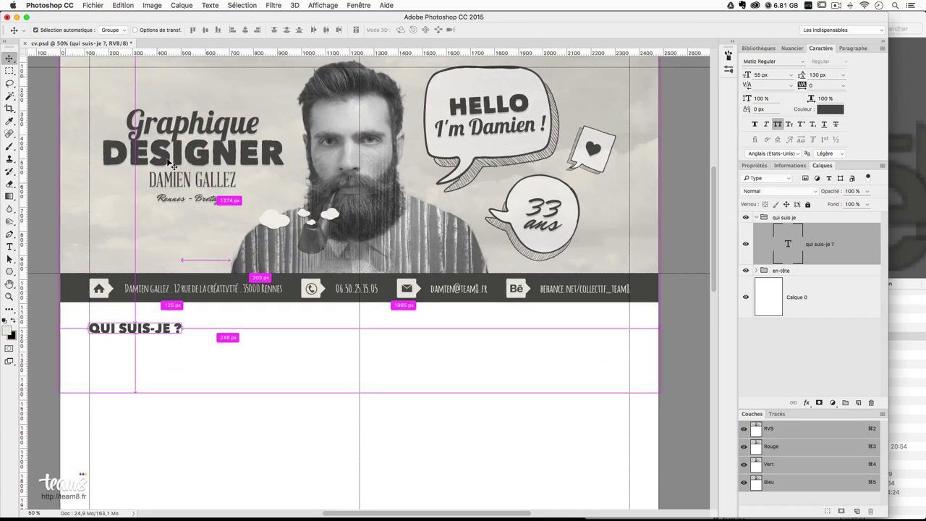
left_click(10, 71)
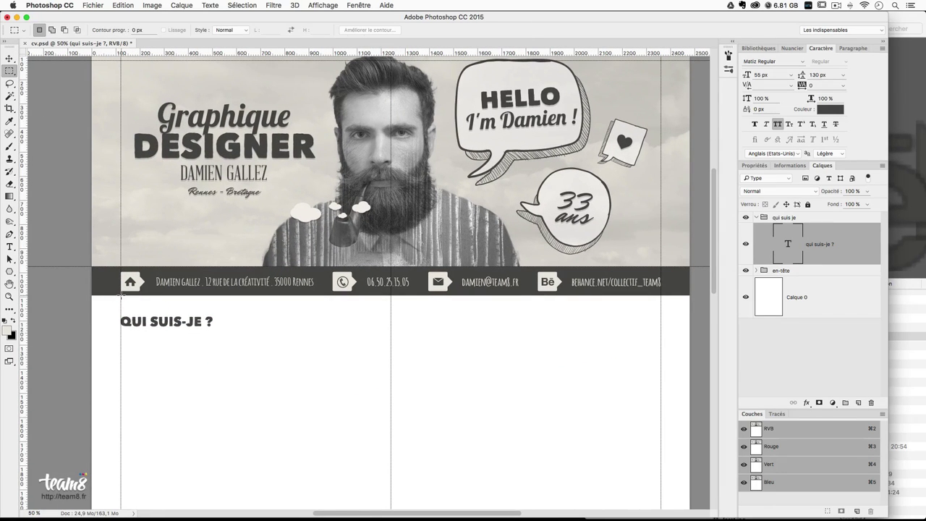
mouse_move(121, 295)
left_mouse_down()
mouse_move(145, 316)
mouse_move(144, 327)
left_mouse_up()
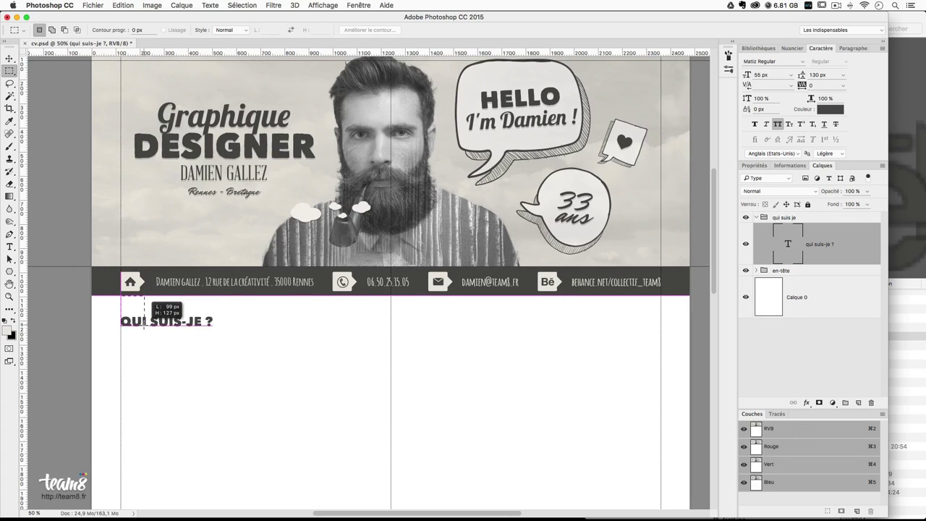
left_click_drag(144, 328, 144, 322)
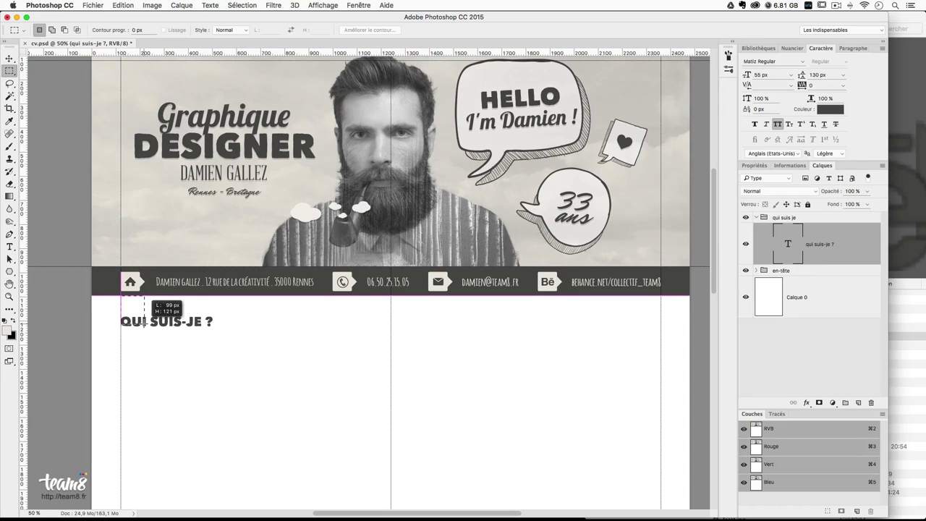
left_click_drag(144, 323, 144, 322)
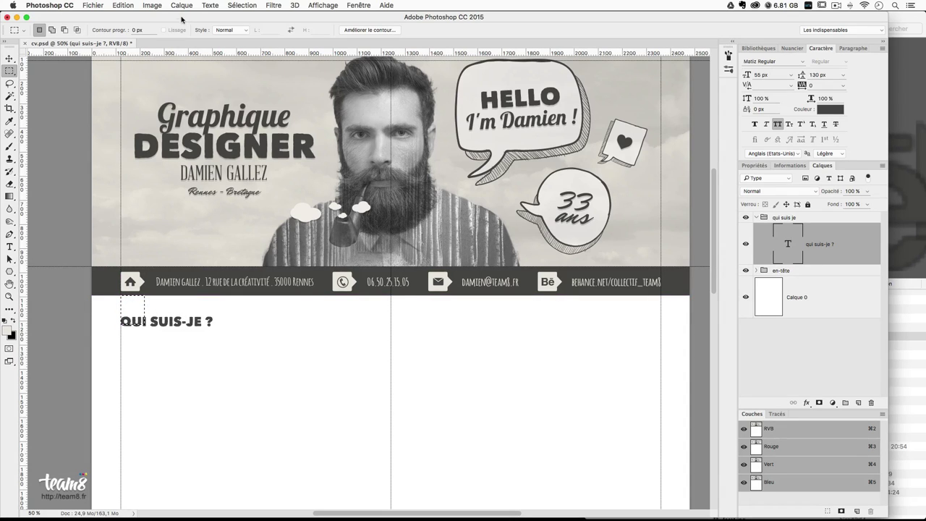
Add a horizontal guide at the title's height and nudge the title down onto it.
left_click_drag(175, 53, 187, 324)
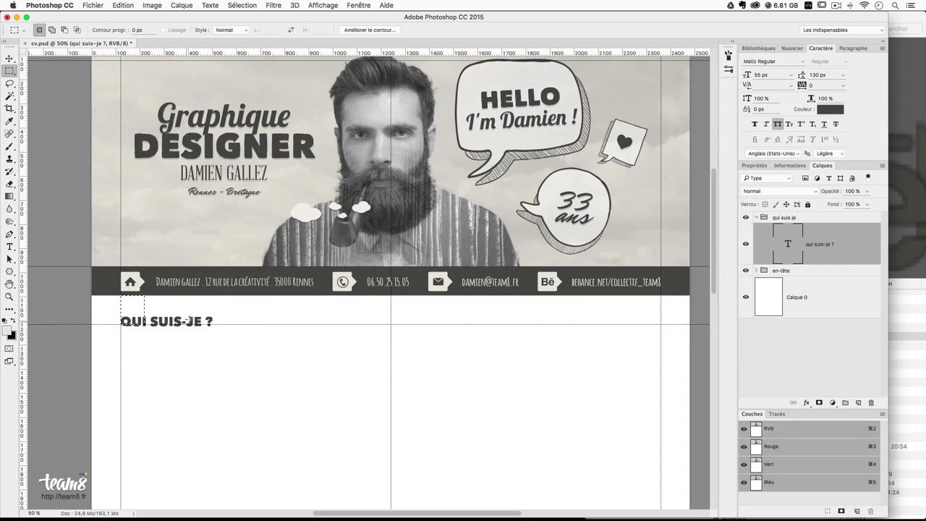
left_click(187, 320)
key("v")
left_click_drag(167, 351, 167, 359)
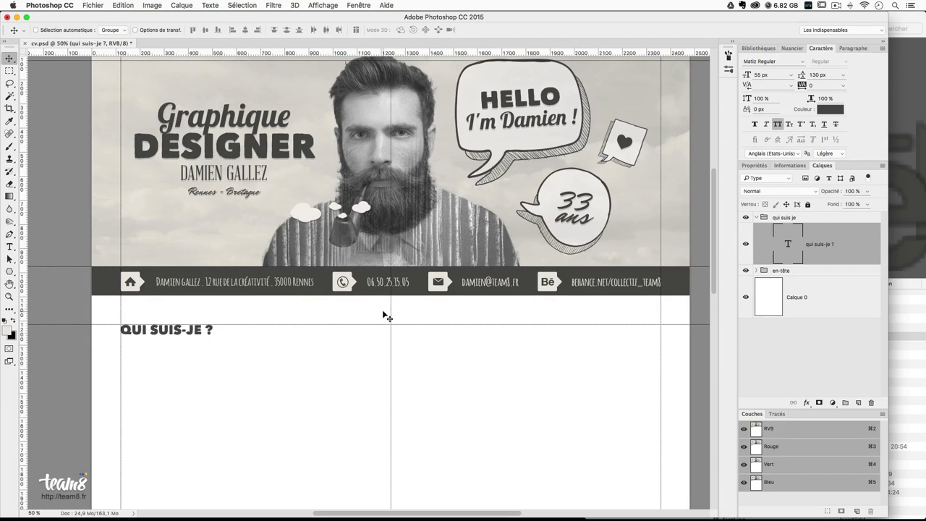
Add a new empty layer and place a vertical guide at the edge of a marquee square at the guide crossing.
left_click(856, 403)
left_click(10, 71)
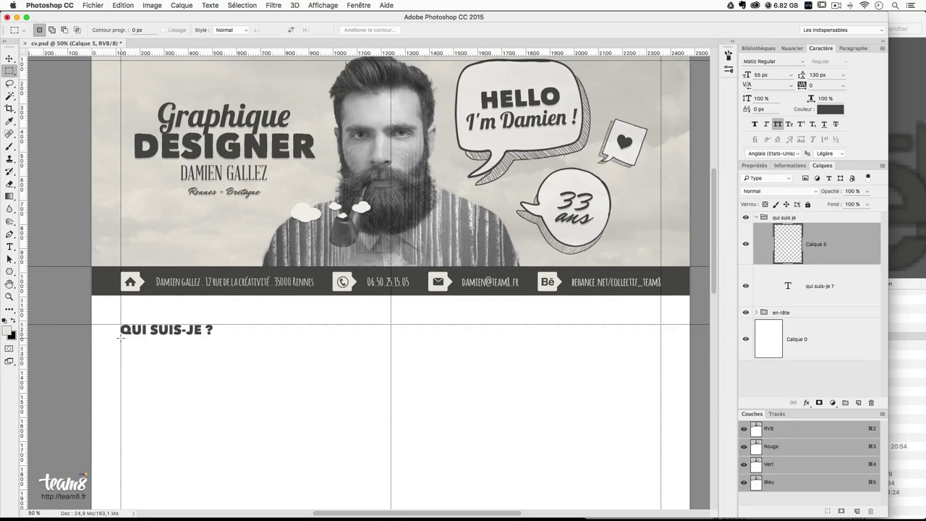
left_click_drag(120, 336, 389, 345)
left_click(383, 345)
left_click_drag(391, 324, 378, 333)
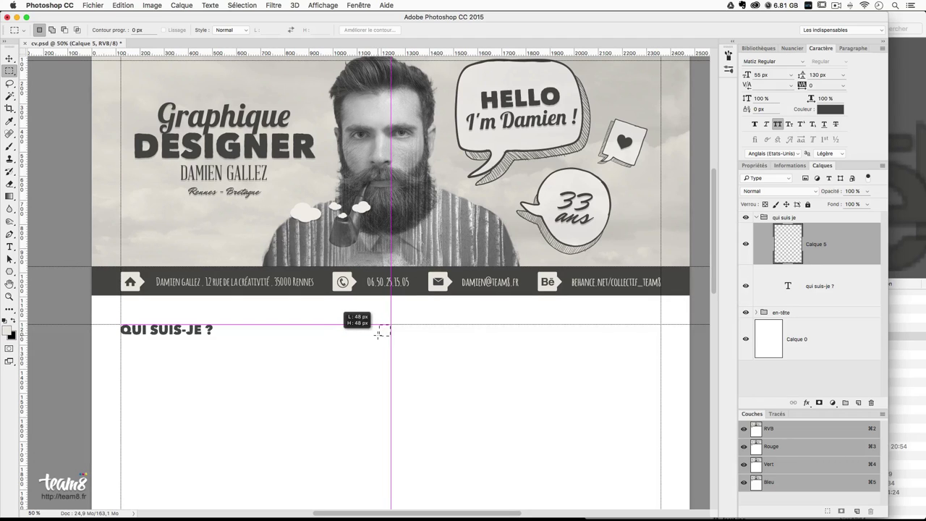
left_click_drag(378, 334, 378, 337)
left_click_drag(23, 344, 378, 358)
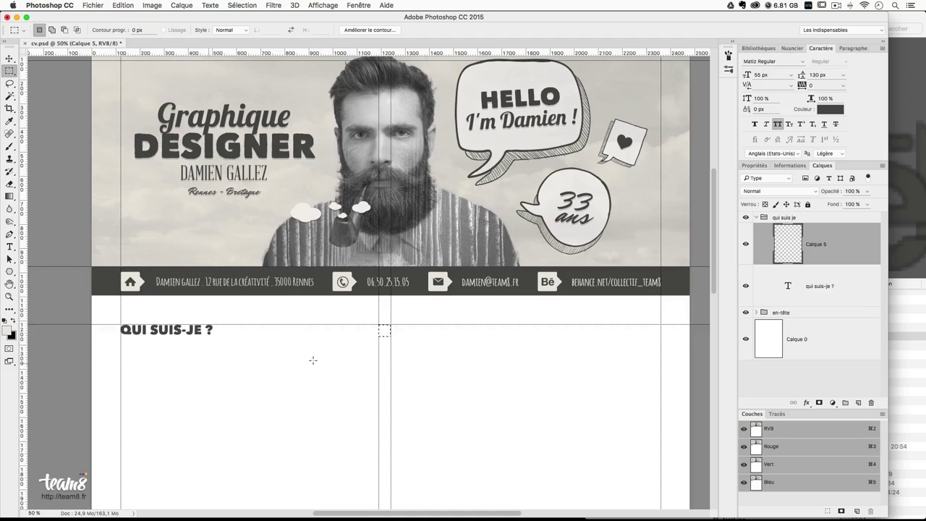
left_click(391, 327)
Zoom in to add a second vertical guide at a square's right edge, then check the strip between guides.
left_click_drag(393, 328, 413, 353)
key("super+plus")
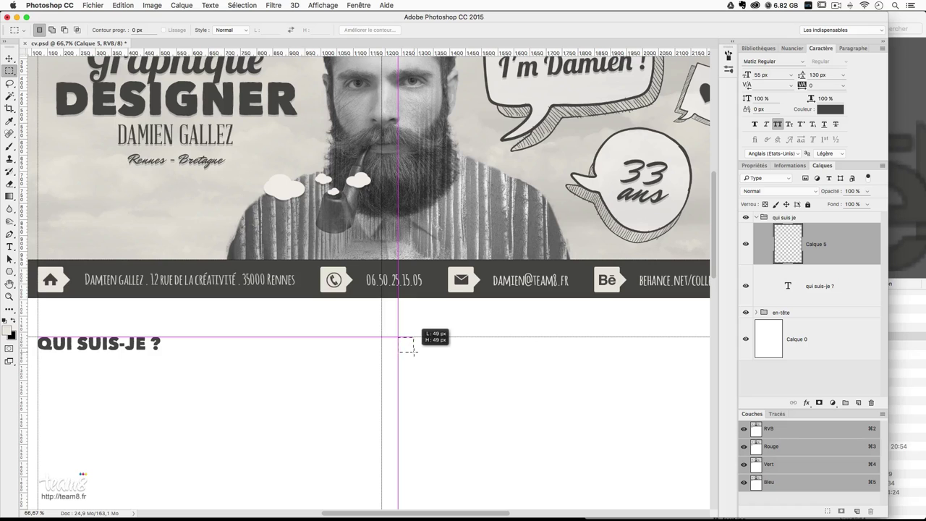
key("super+plus")
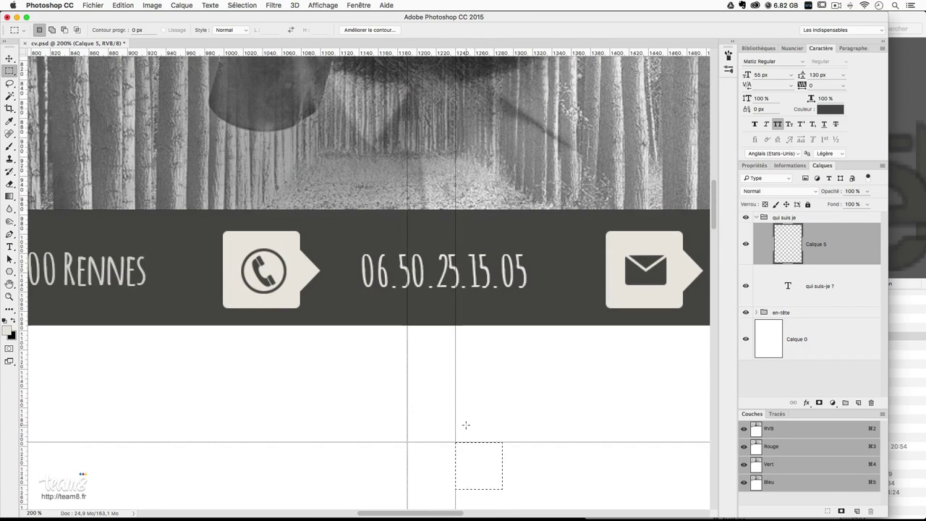
left_click_drag(455, 442, 533, 490)
left_click_drag(24, 400, 504, 402)
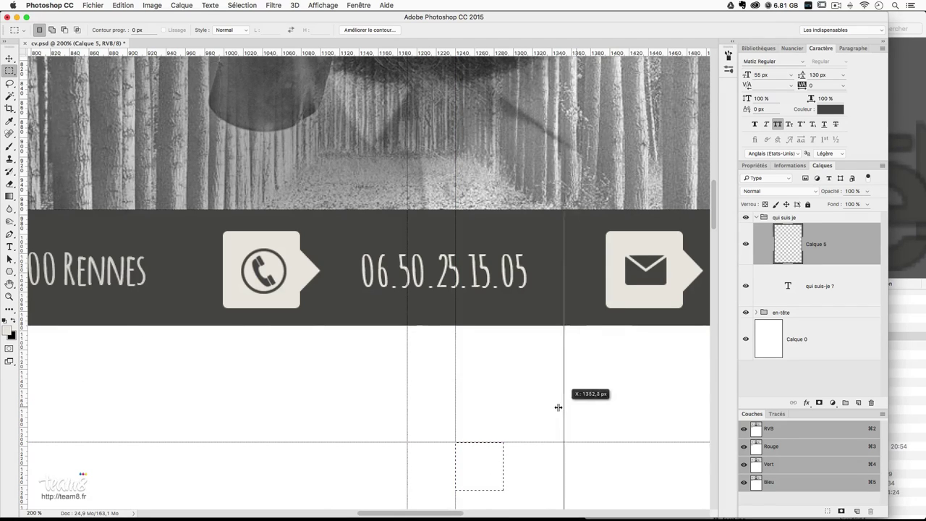
key("ctrl+d")
key("ctrl+minus")
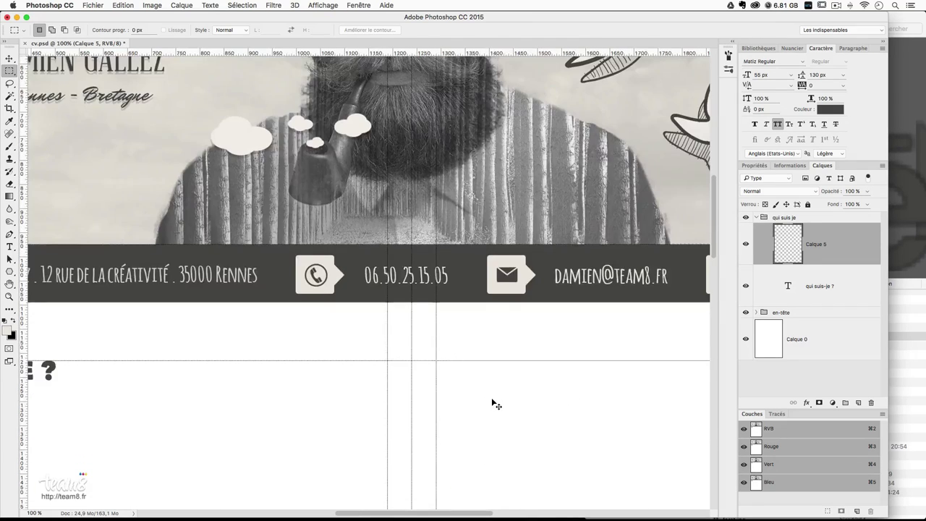
key("ctrl+minus")
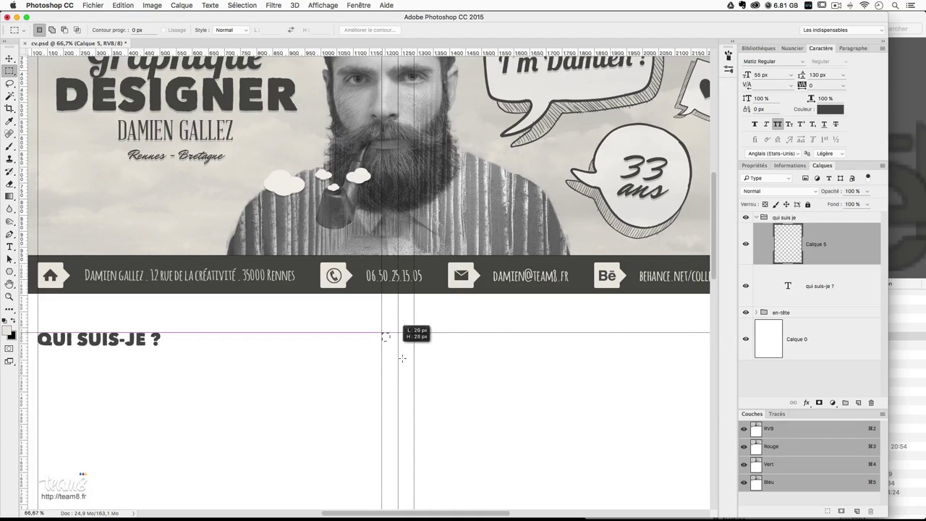
left_click_drag(382, 332, 414, 378)
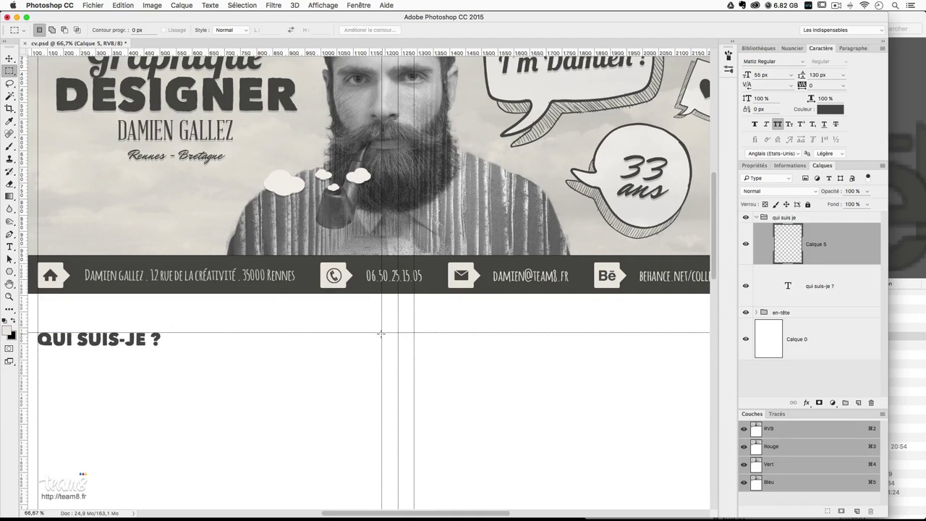
left_click_drag(382, 333, 414, 385)
scroll(418, 321, "left", 5)
scroll(418, 321, "down", 2)
key("ctrl+d")
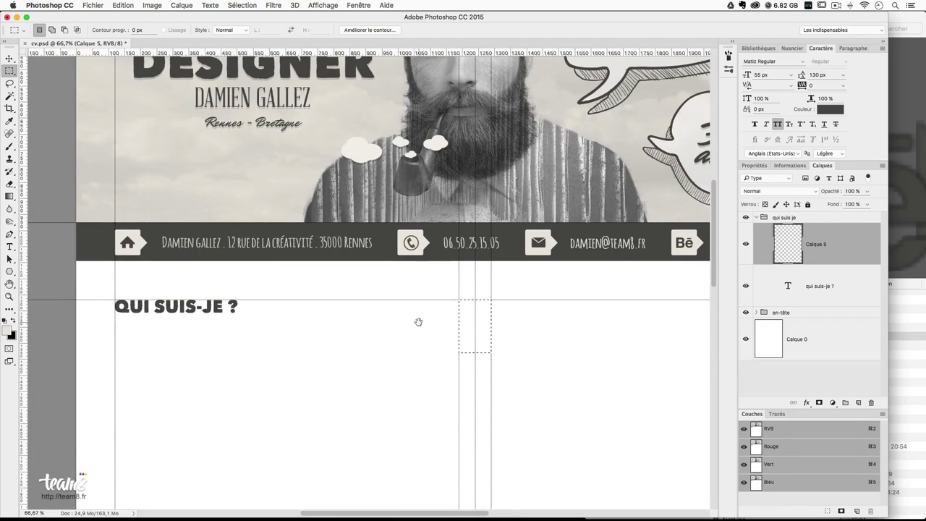
Rename the new empty layer to 'trait'.
double_click(823, 244)
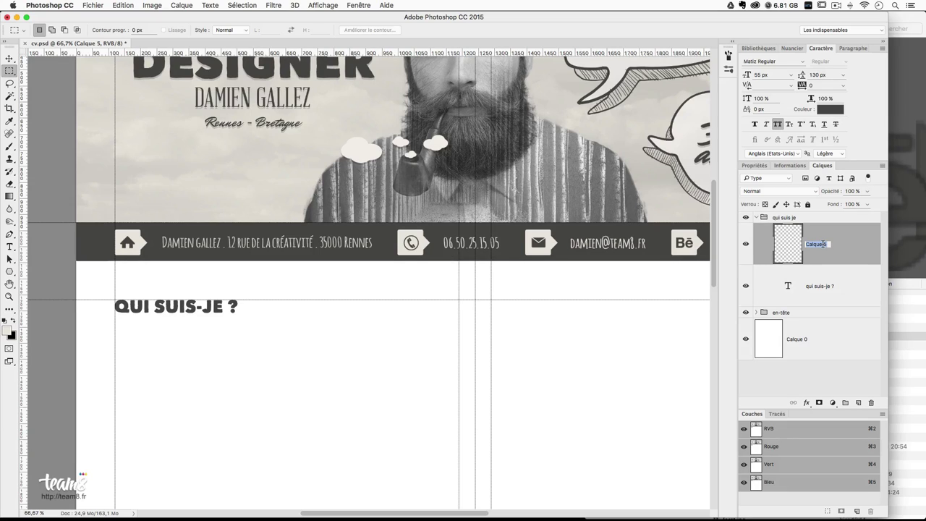
type("trait")
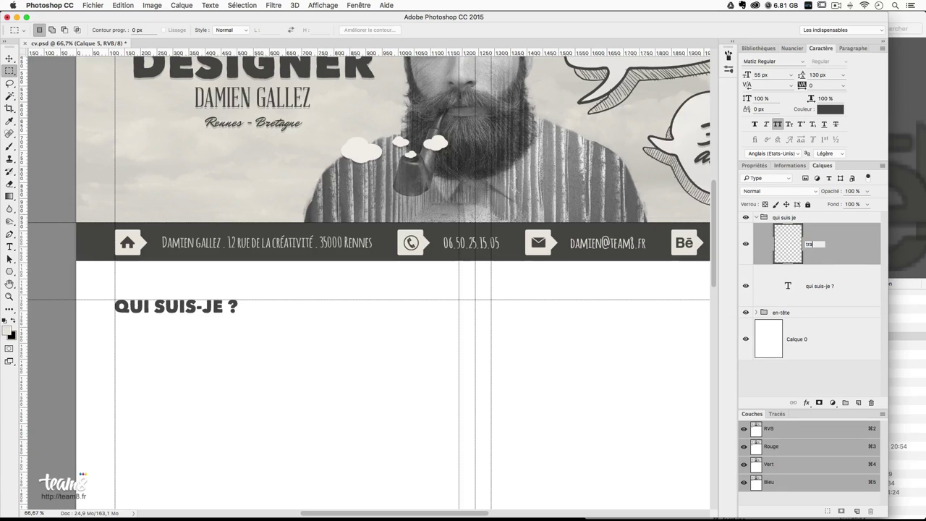
key("Return")
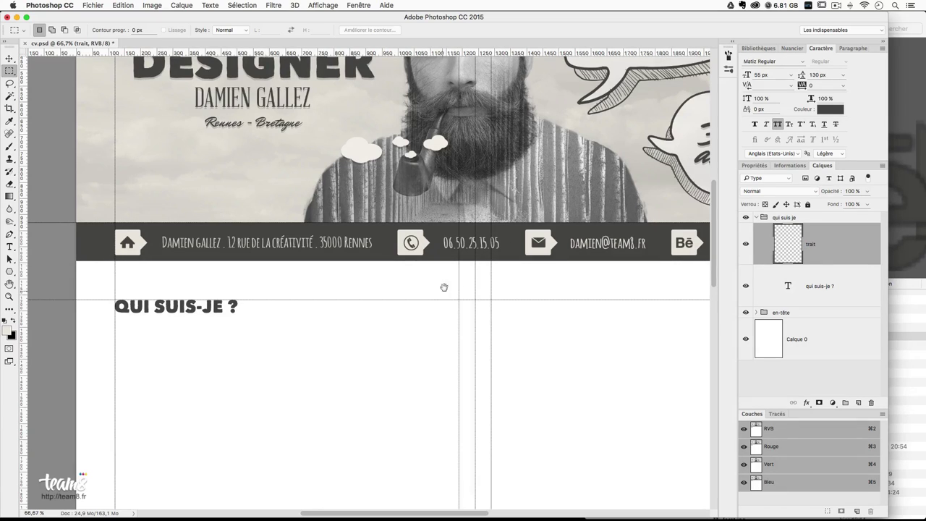
scroll(389, 269, "down", 2)
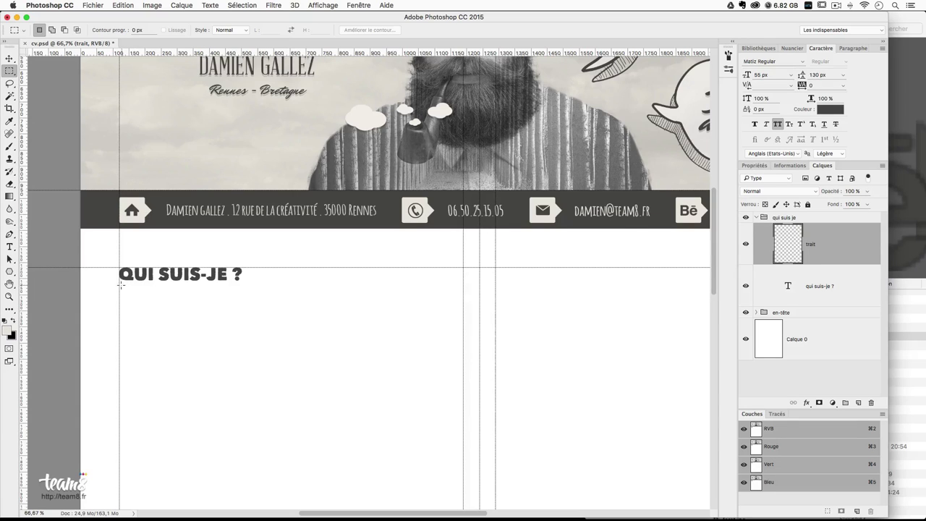
Fill a thin band under the title with dark grey #4e4d4b and deselect.
left_click_drag(119, 287, 465, 288)
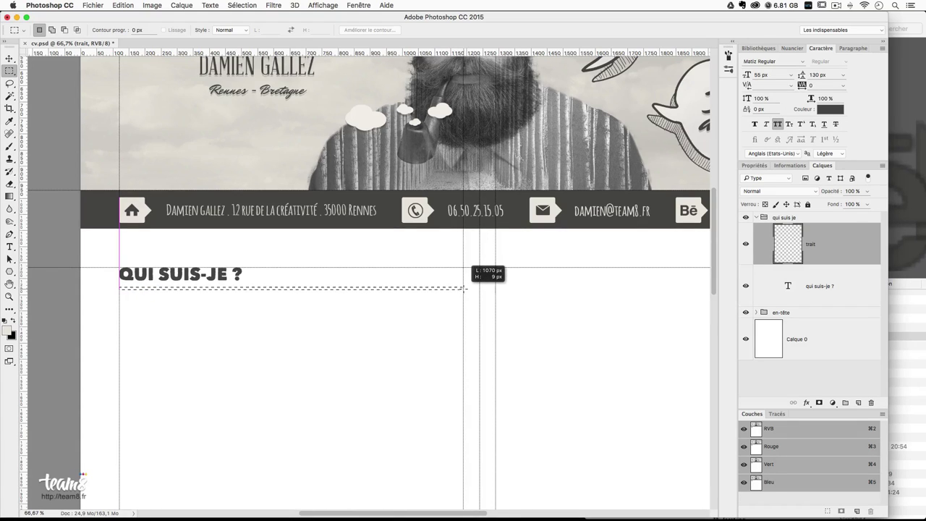
left_click_drag(464, 287, 465, 290)
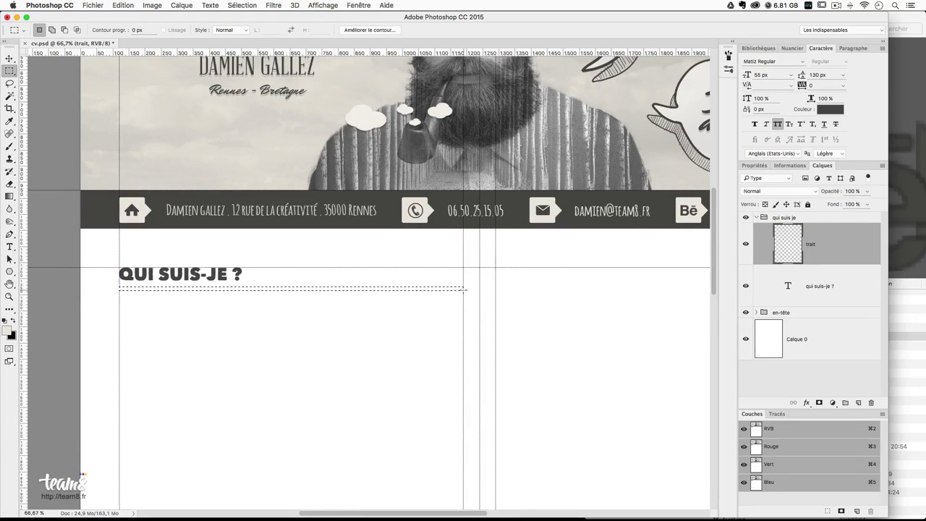
left_click(8, 332)
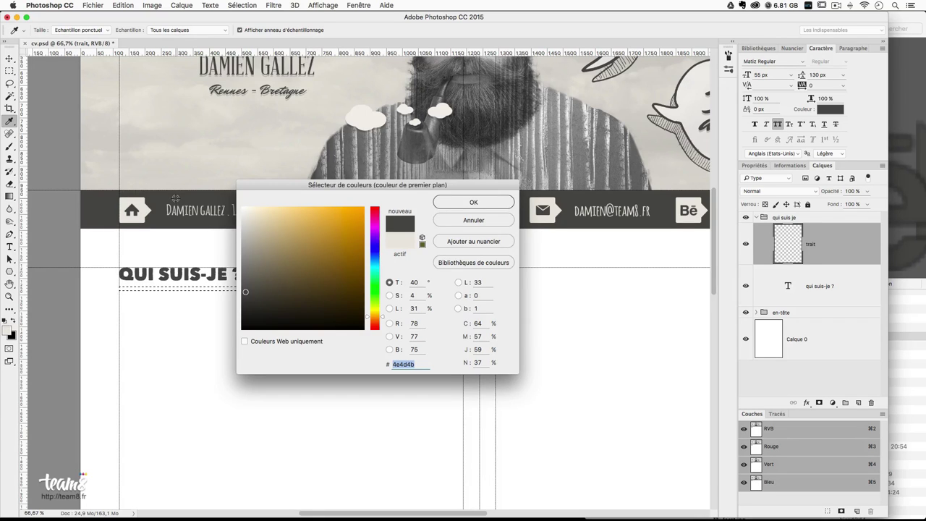
key("Return")
key("shift+BackSpace")
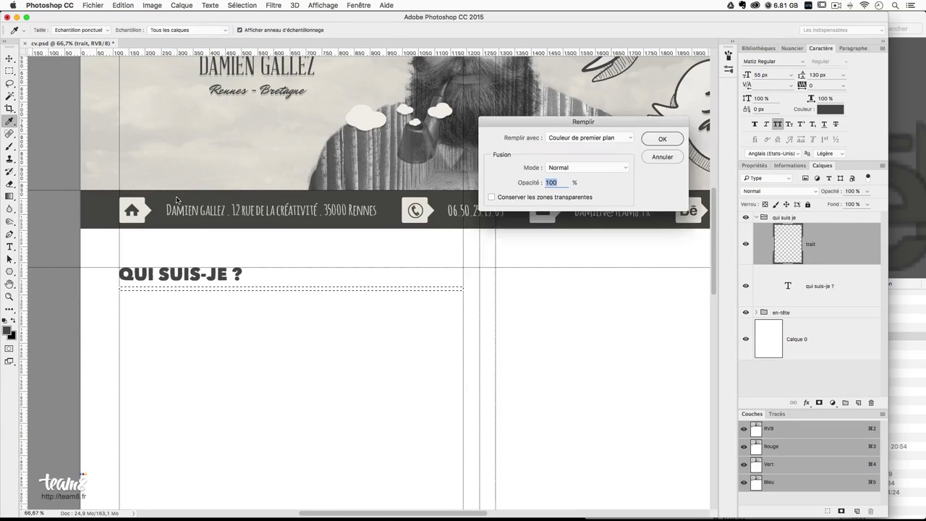
key("Return")
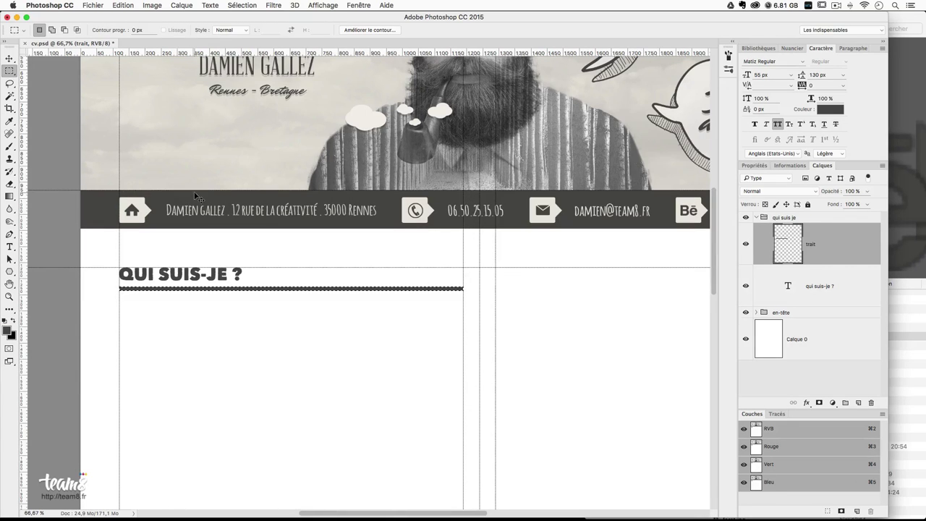
key("super+d")
Nudge the rule line a few pixels with the Move tool and arrow keys, then zoom out.
left_click(9, 60)
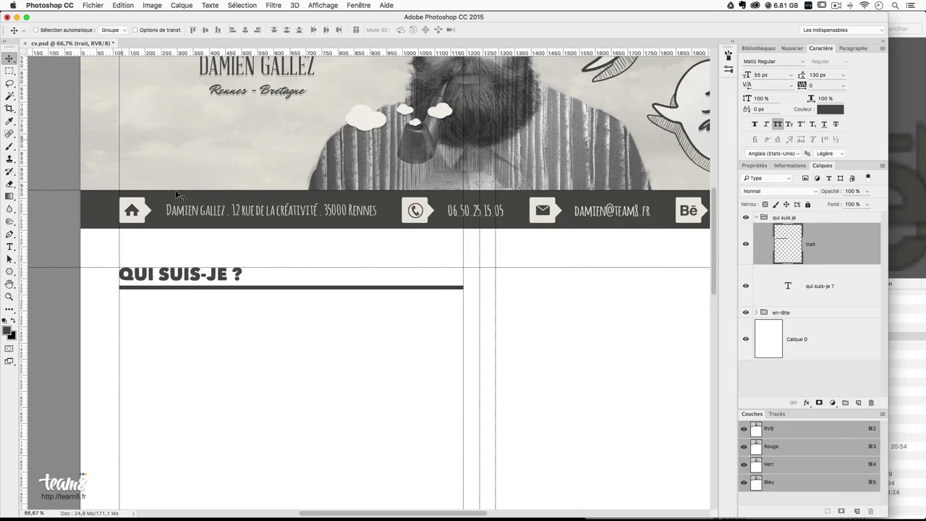
left_click_drag(198, 223, 196, 217)
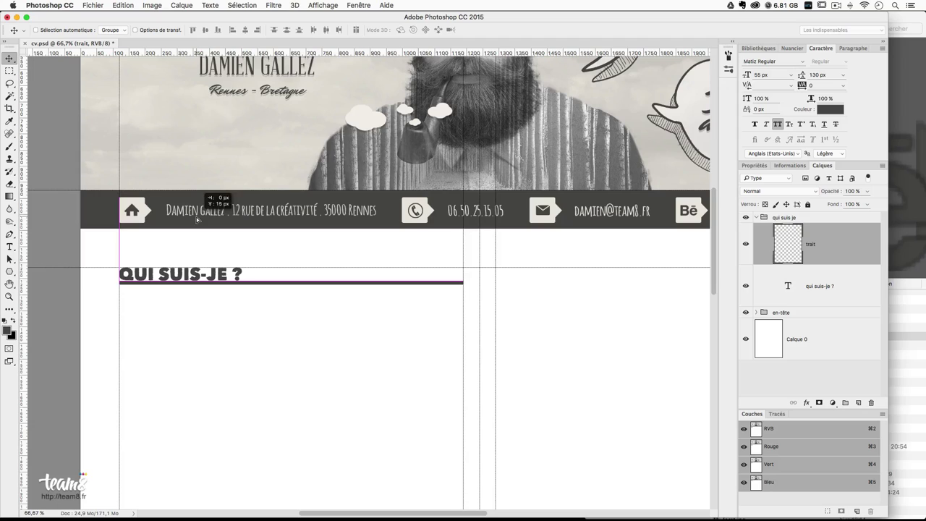
key("shift+Down")
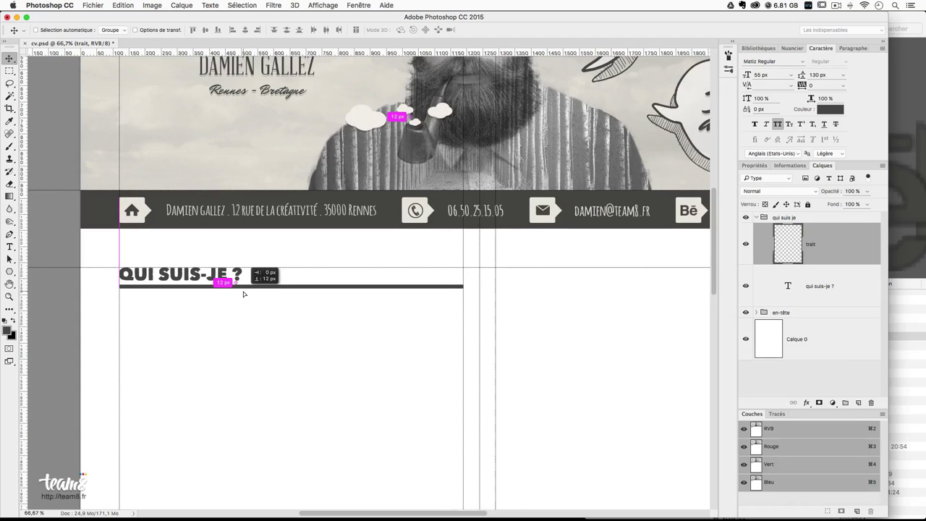
key("super+z")
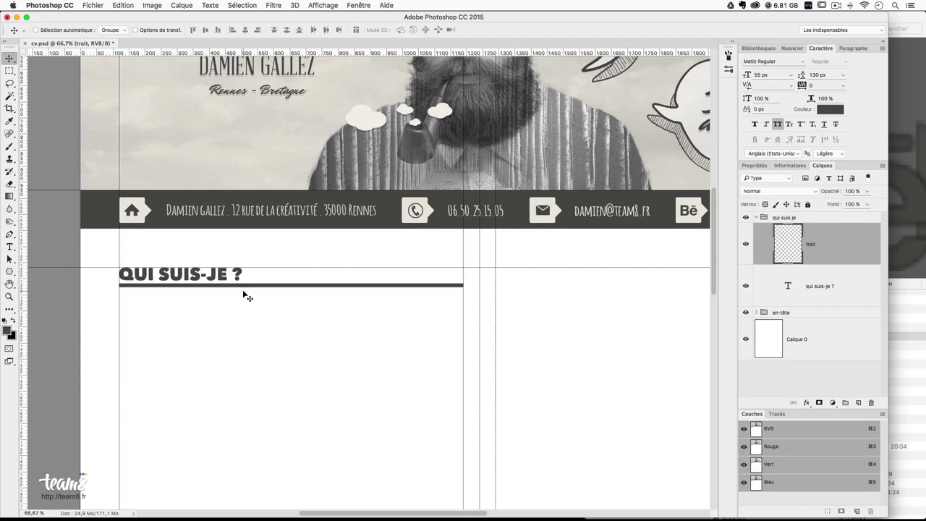
key("Down")
key("Down")
key("Down")
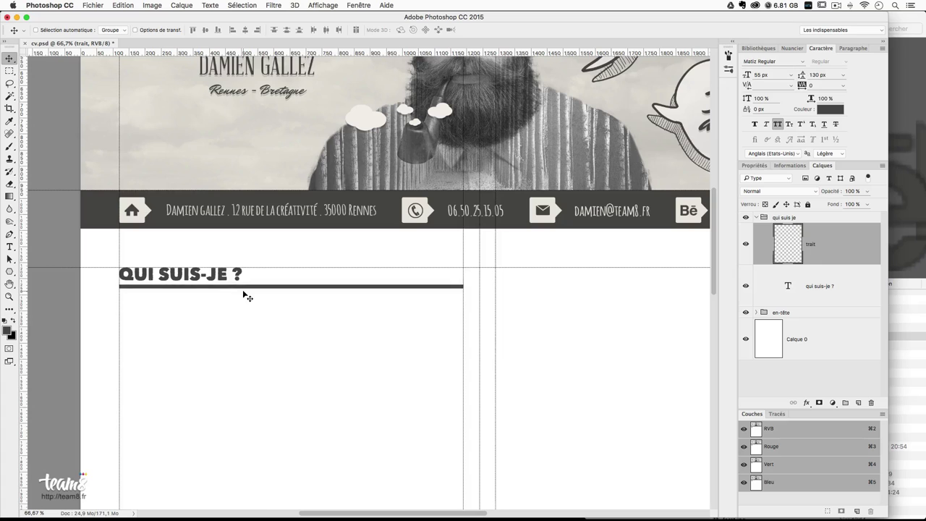
key("Down")
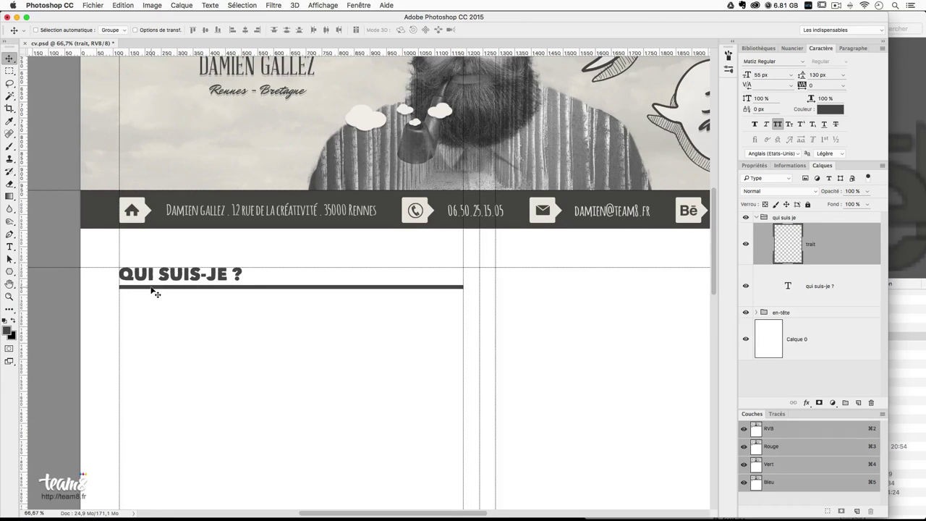
key("super+minus")
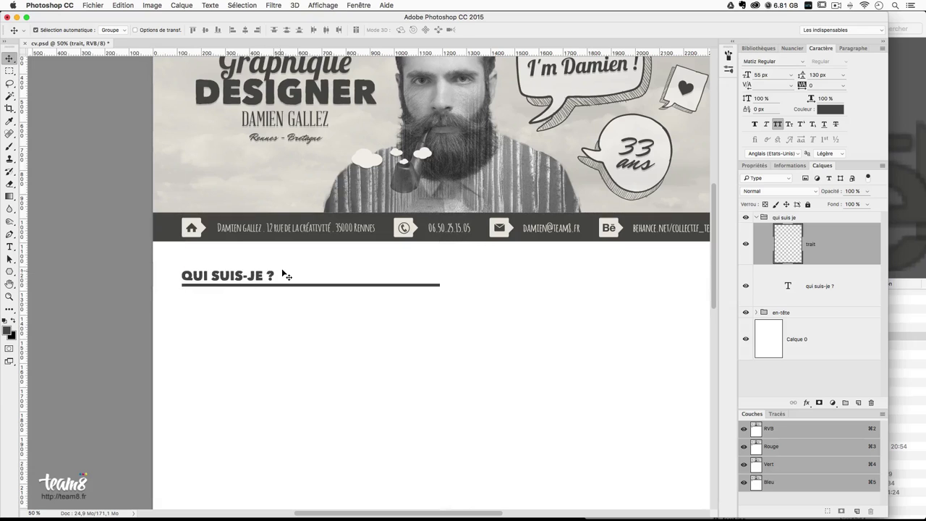
key("super+minus")
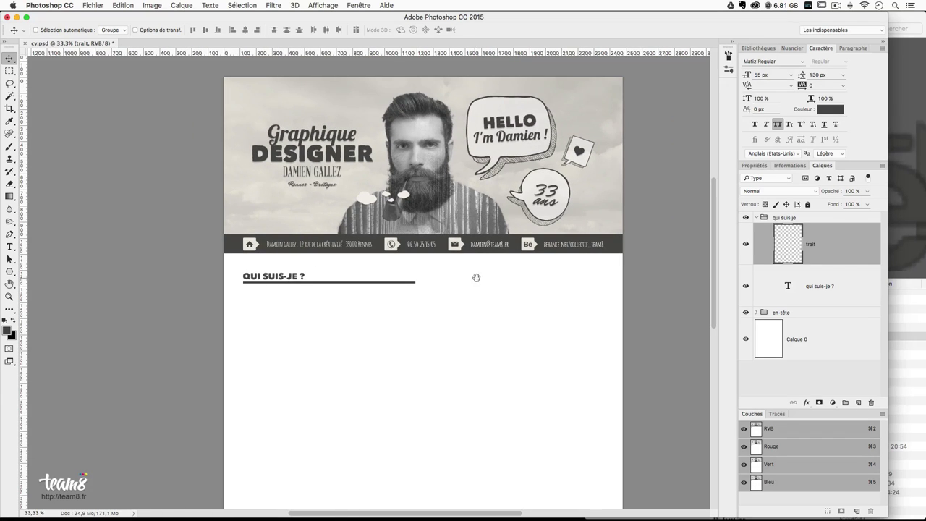
Paste the copied drop-shadow layer style onto the 'qui suis-je ?' layer and the 'trait' layer.
left_click_drag(449, 287, 424, 267)
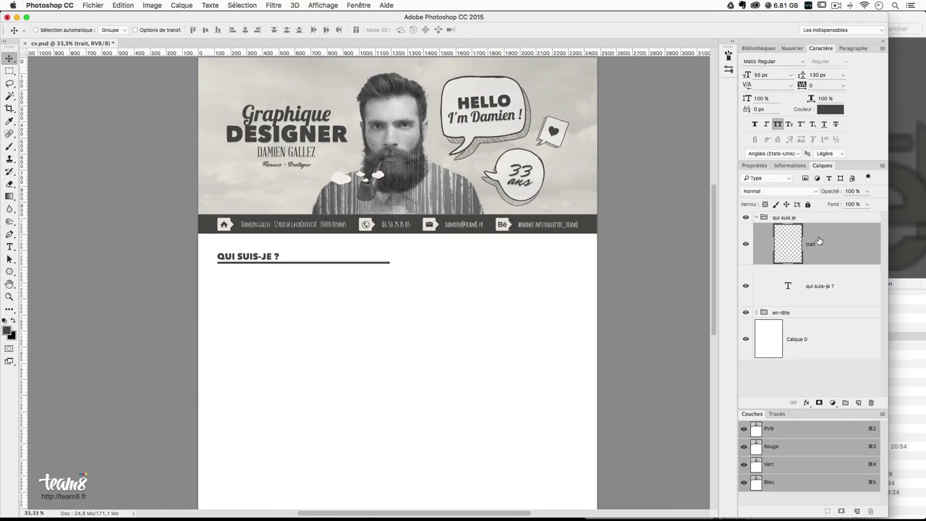
right_click(832, 286)
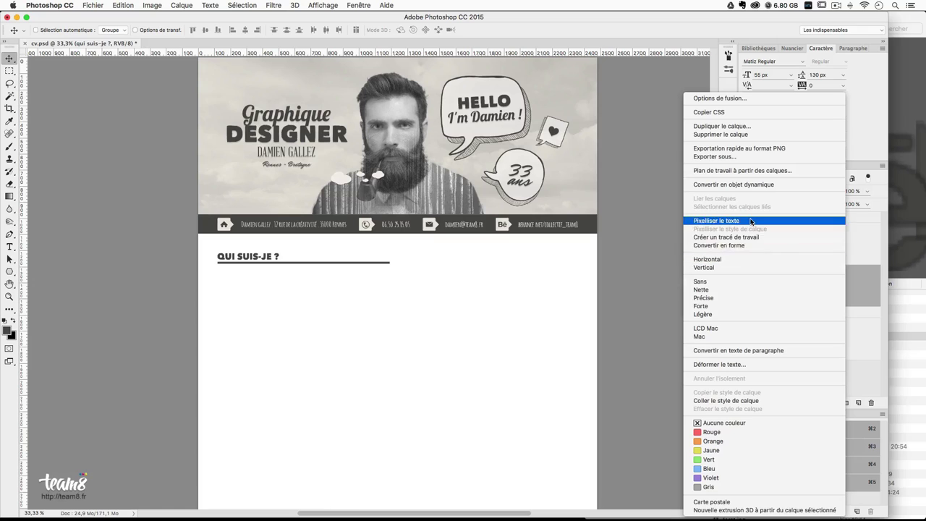
left_click(752, 396)
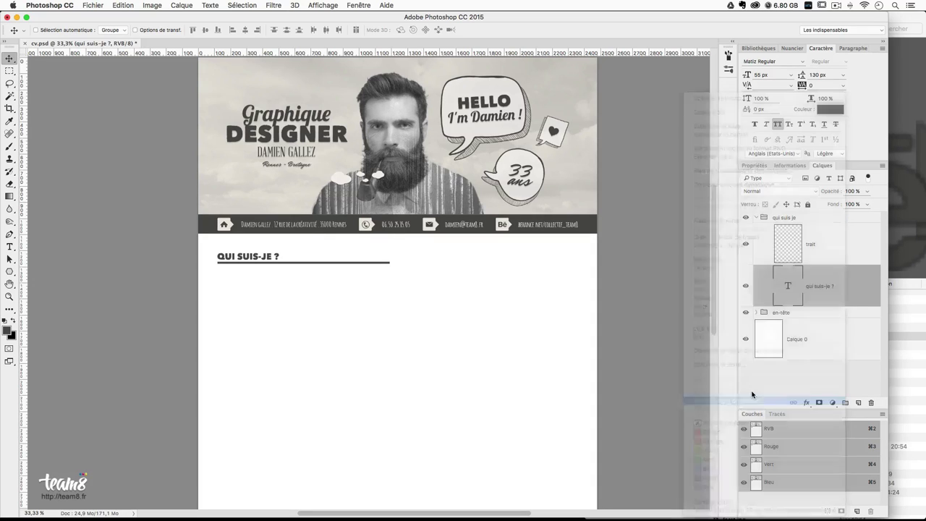
right_click(818, 259)
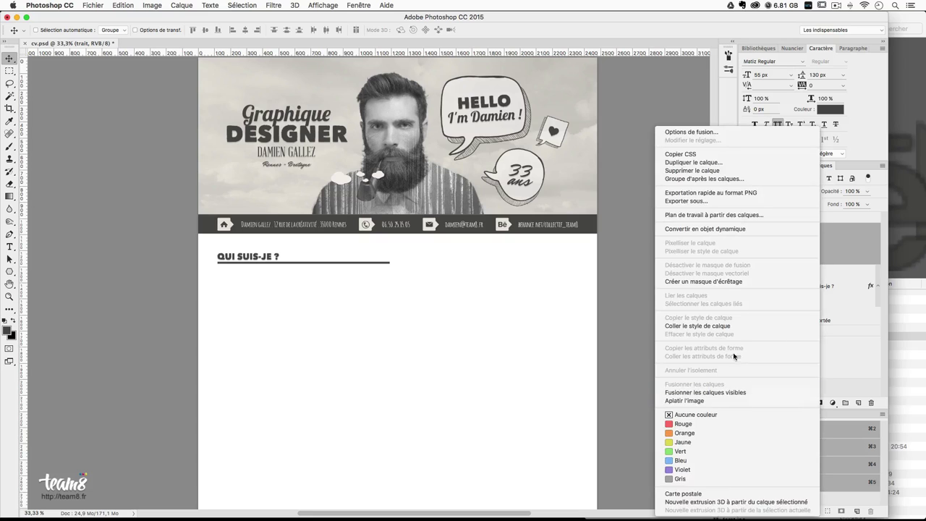
left_click(696, 325)
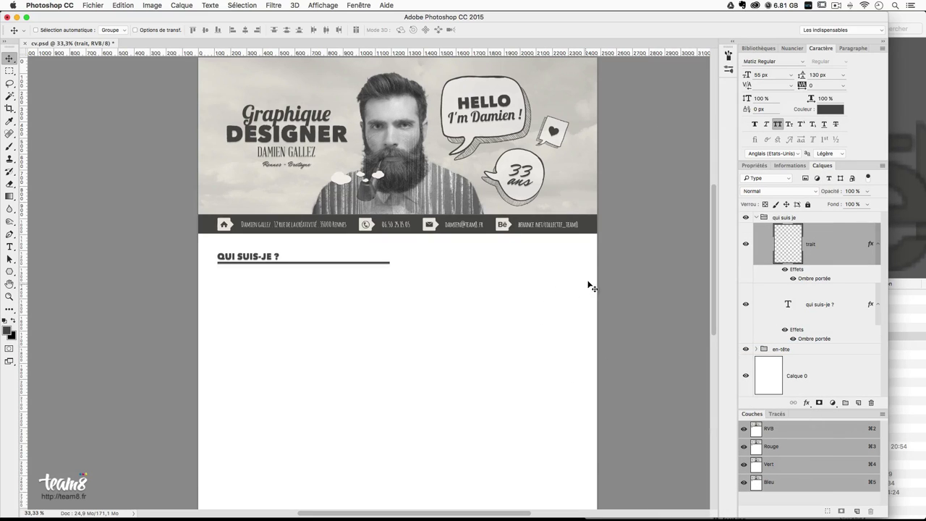
scroll(571, 283, "right", 2)
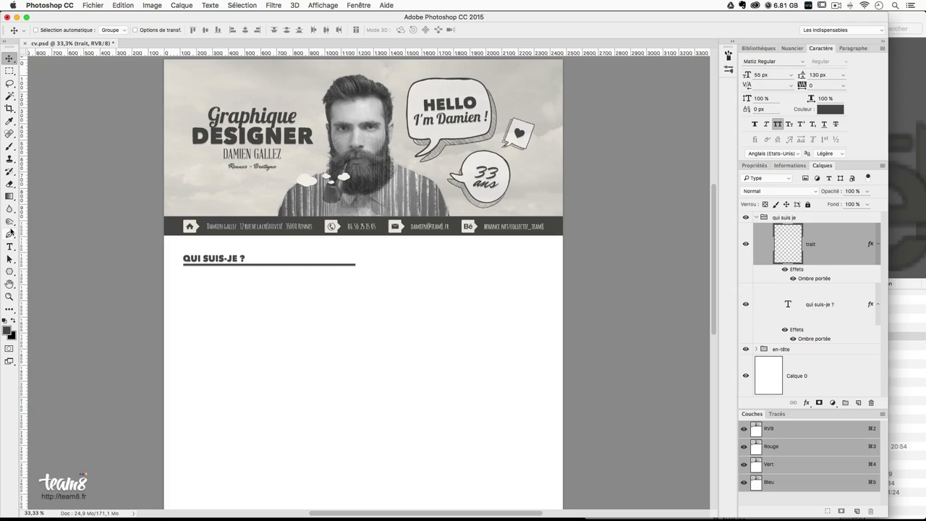
Draw a paragraph text box under the rule line, fill it with Lorem Ipsum and lengthen it downward.
left_click(11, 249)
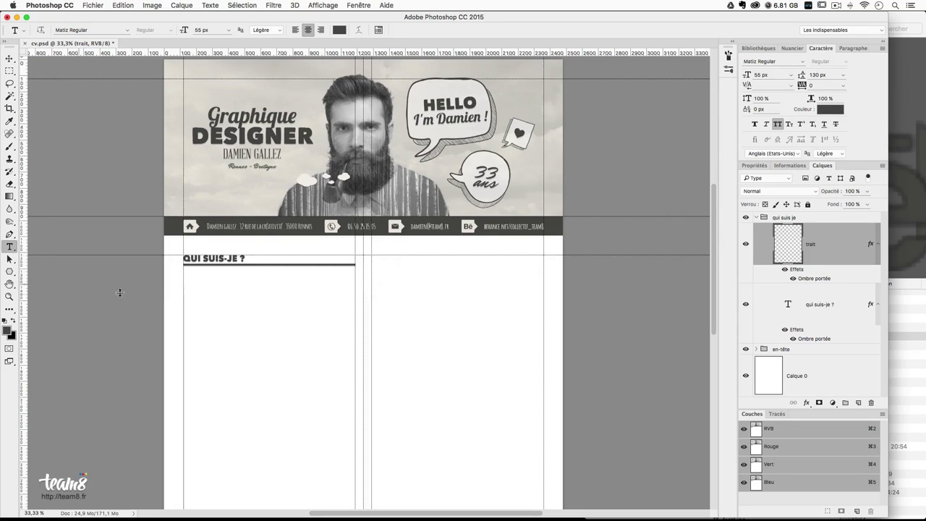
key("ctrl+semicolon")
left_click_drag(184, 273, 353, 330)
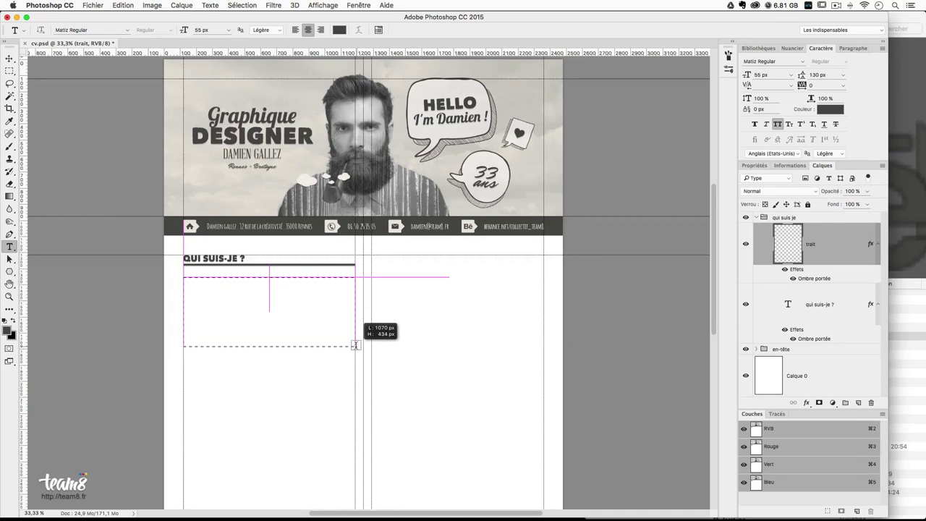
left_click_drag(352, 330, 354, 348)
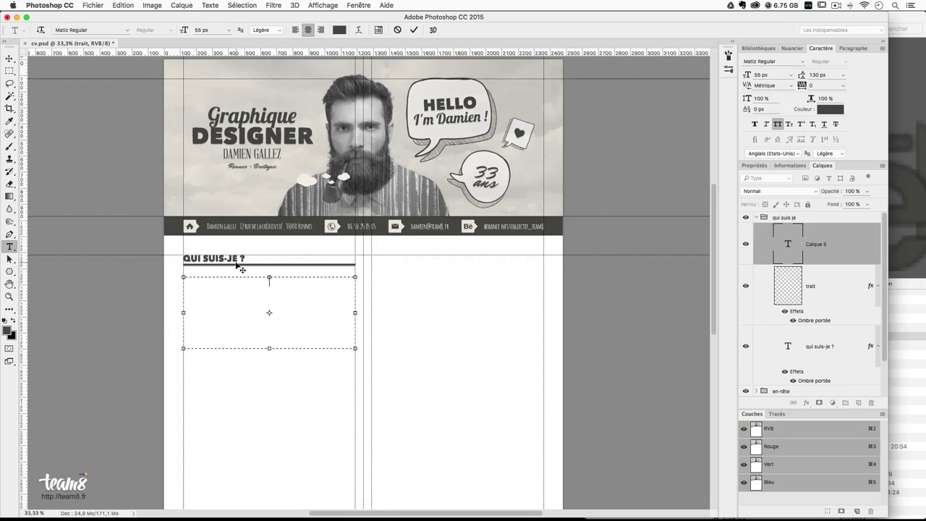
left_click(209, 5)
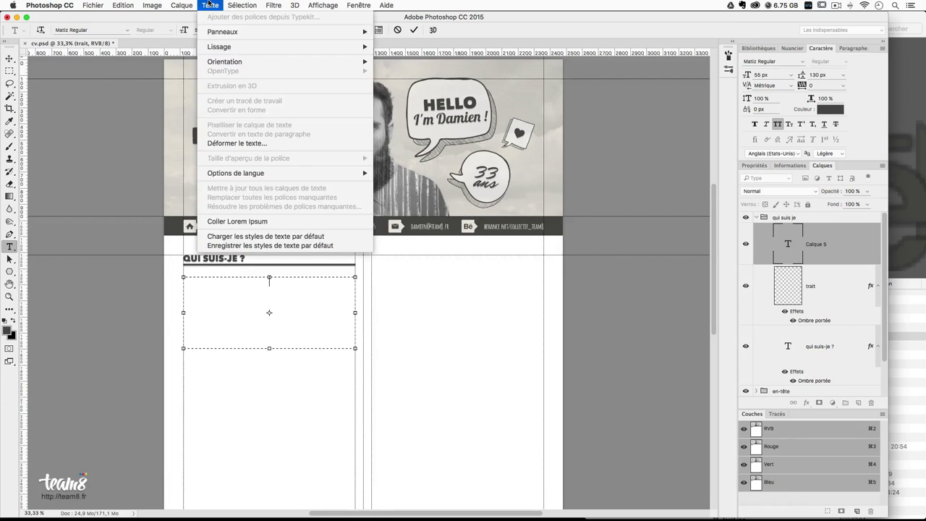
left_click(298, 221)
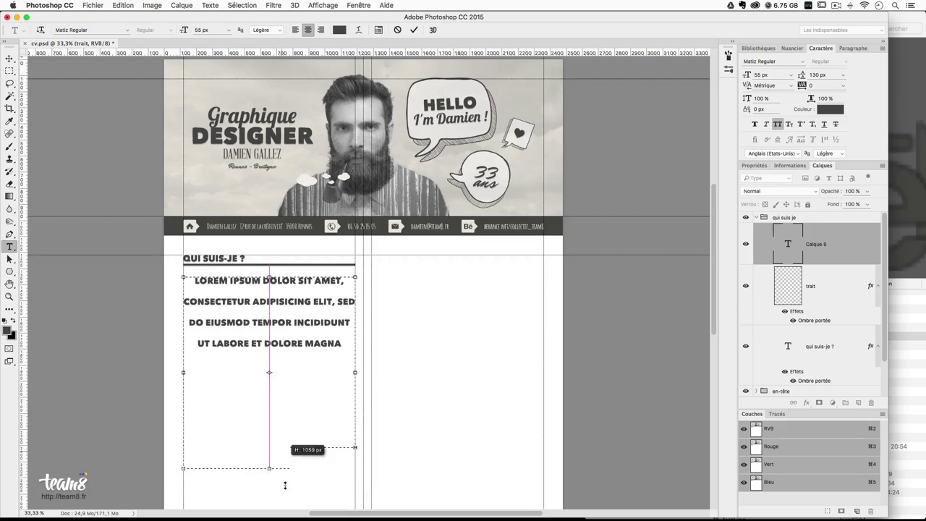
left_click_drag(270, 350, 269, 492)
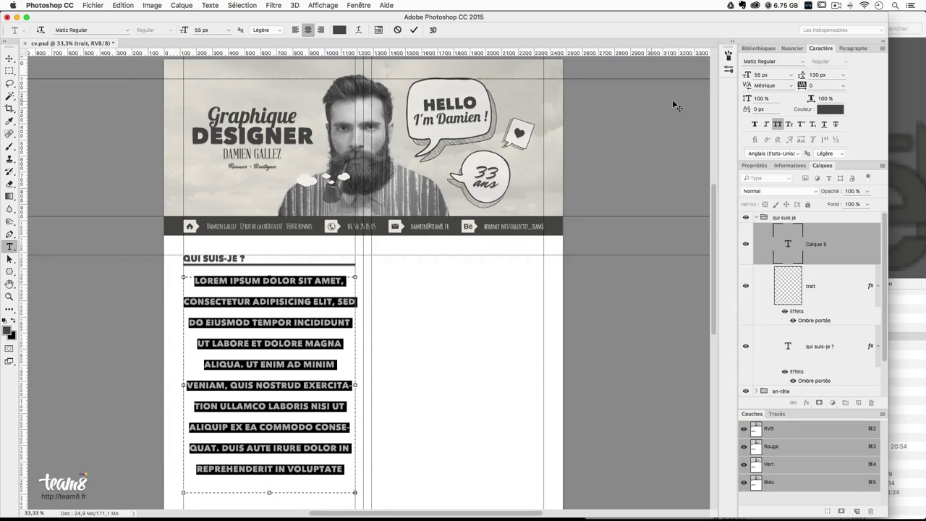
Set the Lorem Ipsum paragraph to Arial Regular with All Caps off and left alignment.
left_click(758, 61)
type("arail")
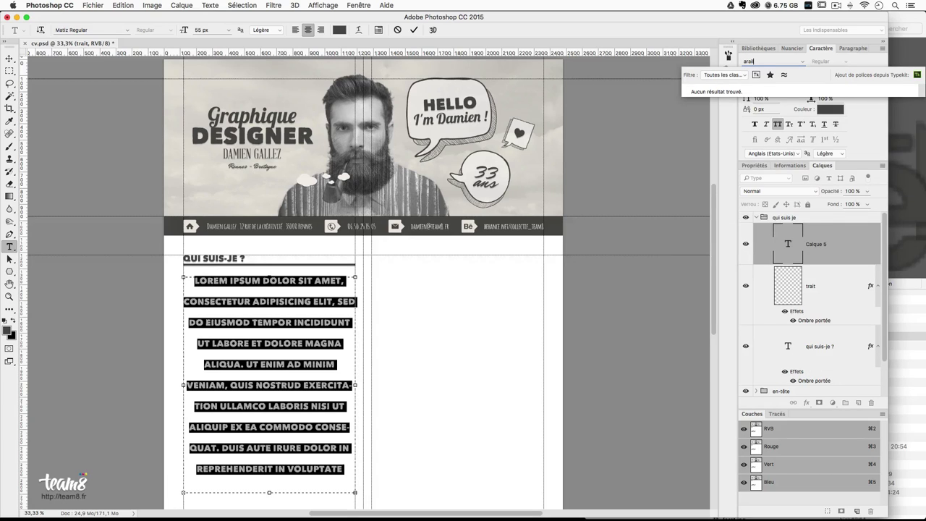
key("BackSpace")
key("BackSpace")
key("BackSpace")
type("ial")
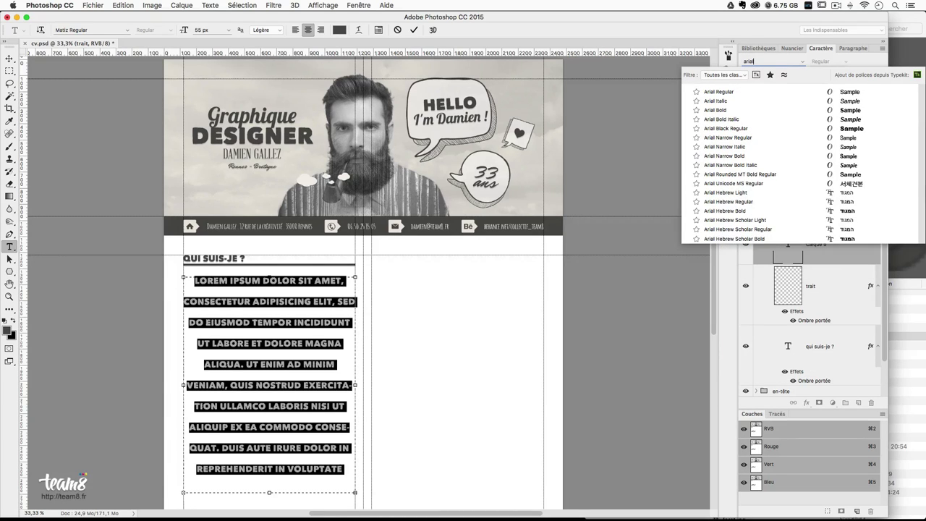
key("Return")
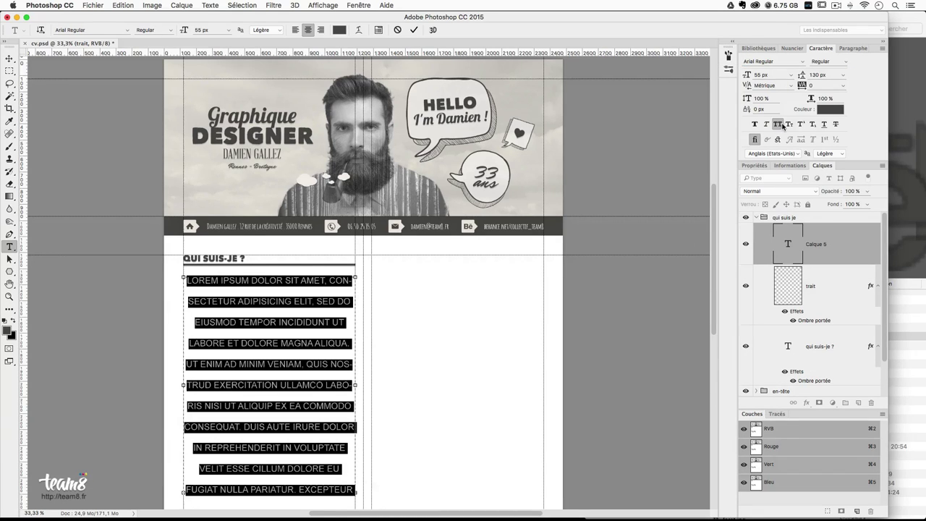
left_click(777, 124)
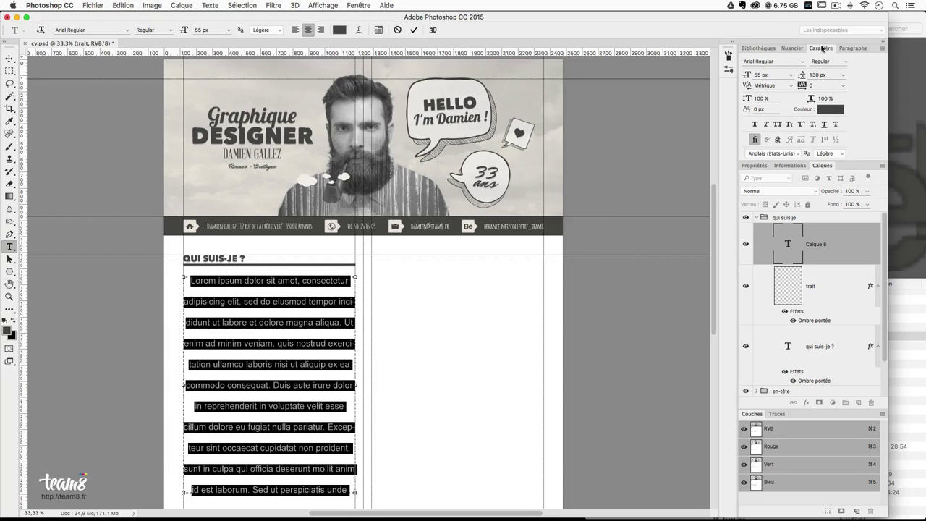
left_click(853, 49)
left_click(752, 64)
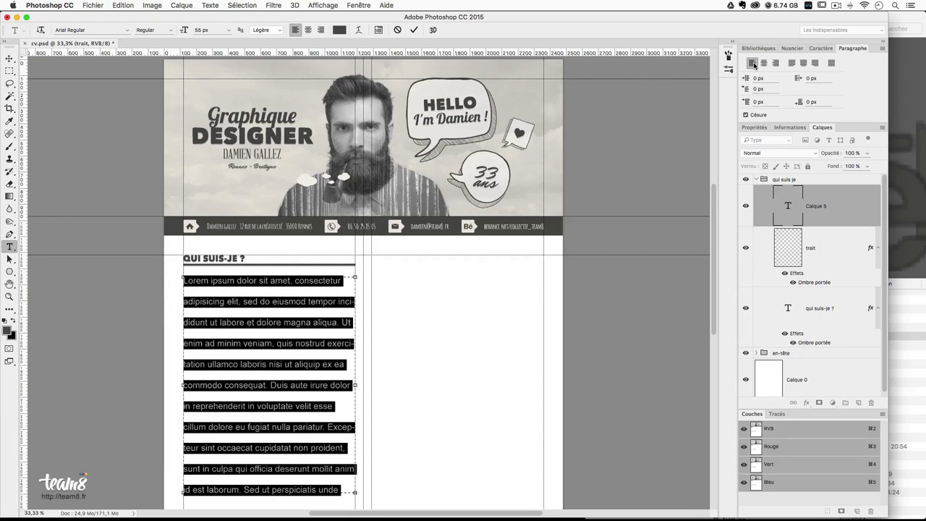
left_click(821, 49)
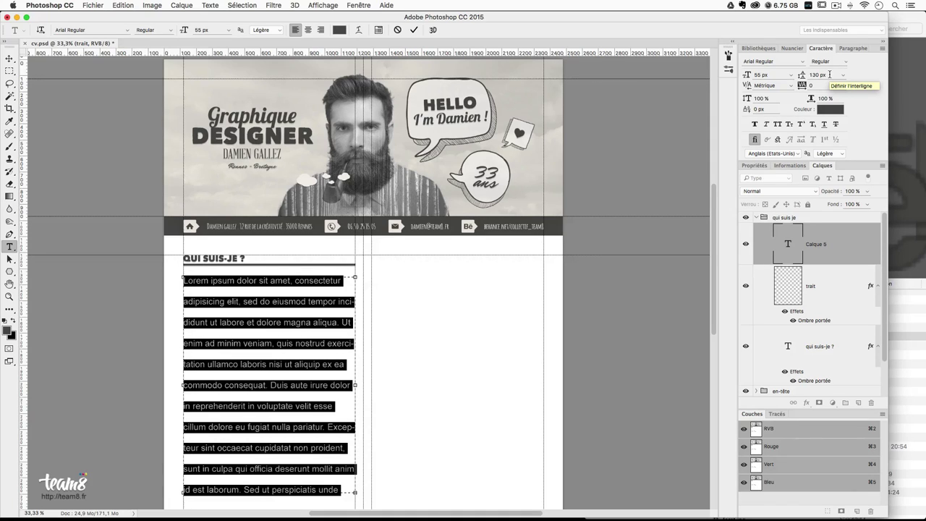
Set the Qui suis-je body text to 35 px size with 40 px leading.
left_click(768, 74)
type("35")
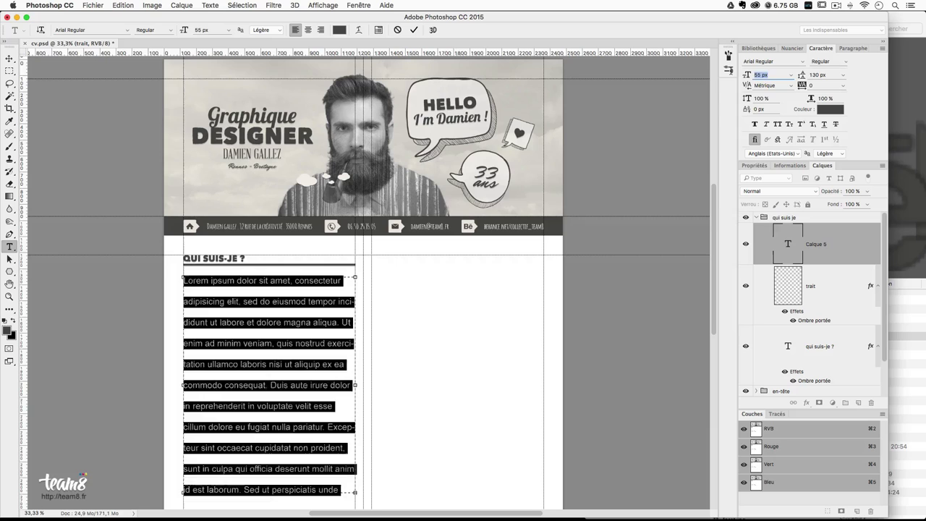
left_click(825, 74)
type("40")
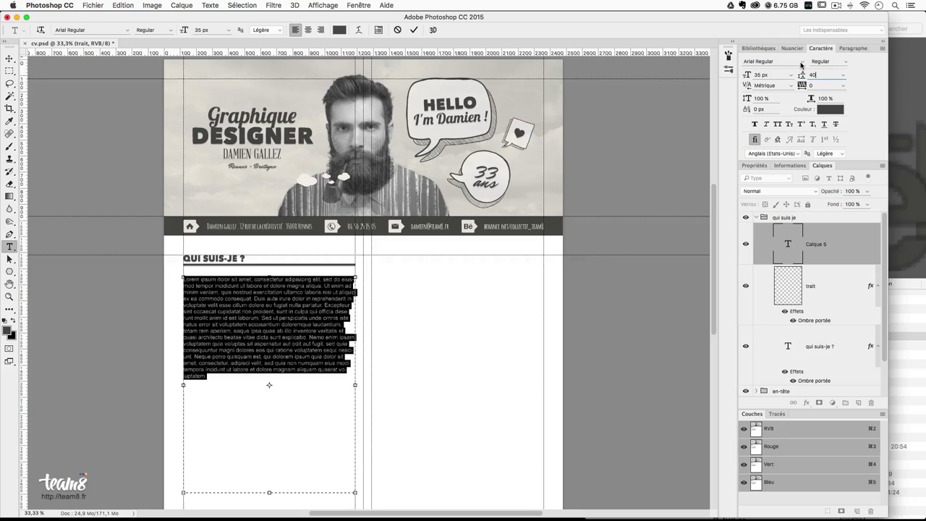
left_click(312, 294)
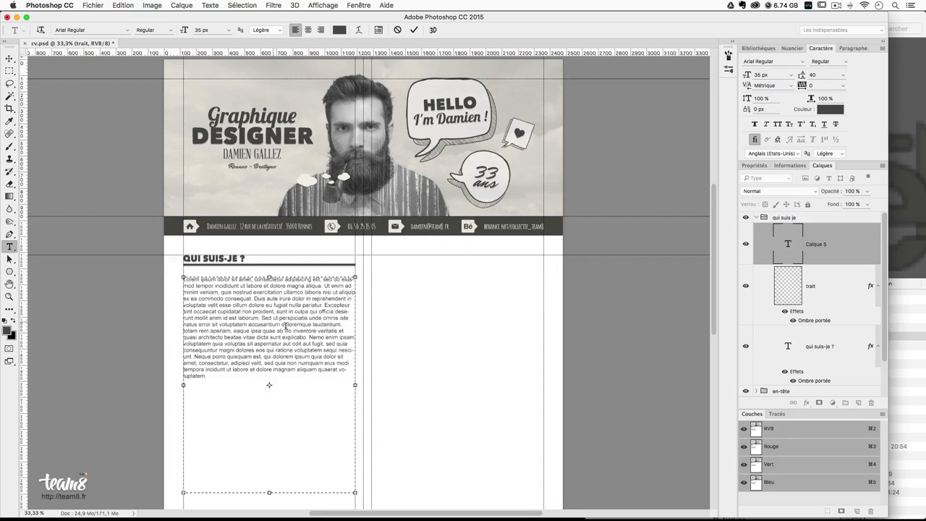
Delete the extra sentences and split the text into two paragraphs after 'consequat.'.
left_click_drag(258, 387, 261, 317)
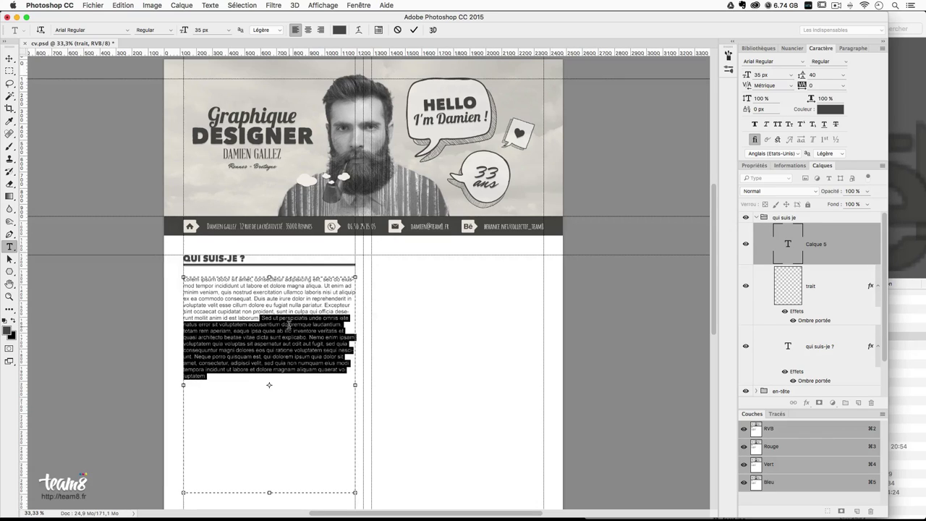
key("BackSpace")
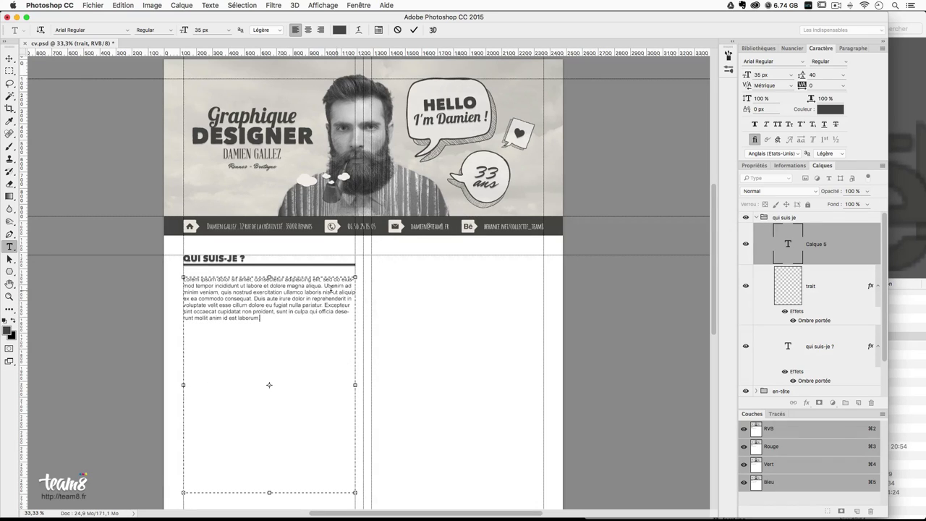
left_click(255, 298)
key("Return")
key("Return")
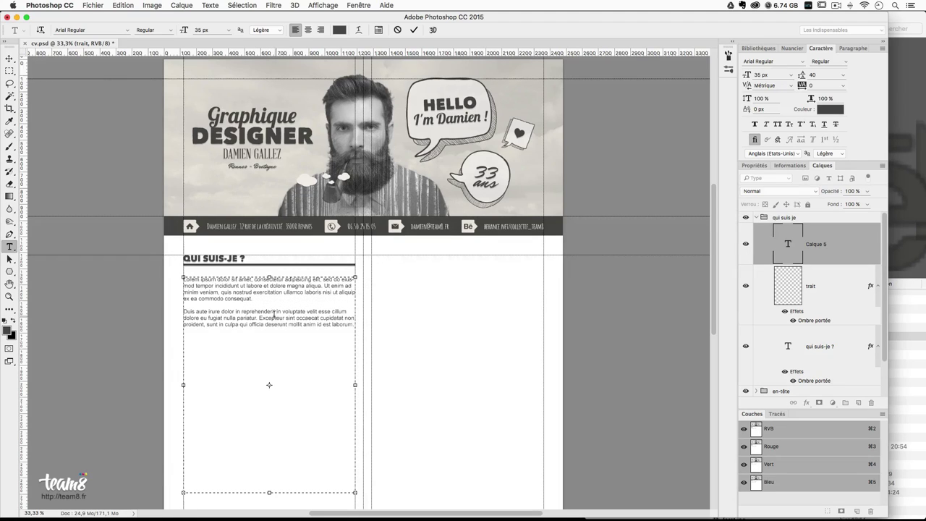
left_click_drag(259, 317, 347, 343)
key("BackSpace")
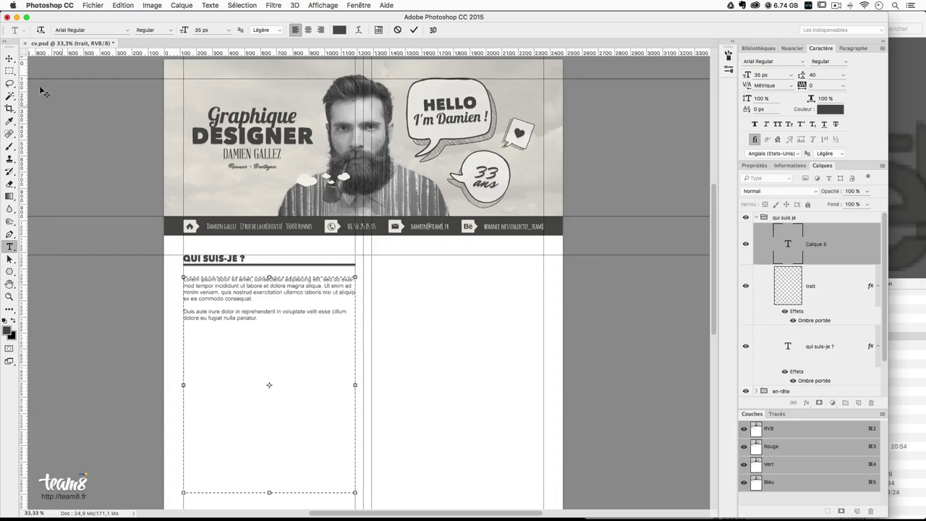
left_click(9, 58)
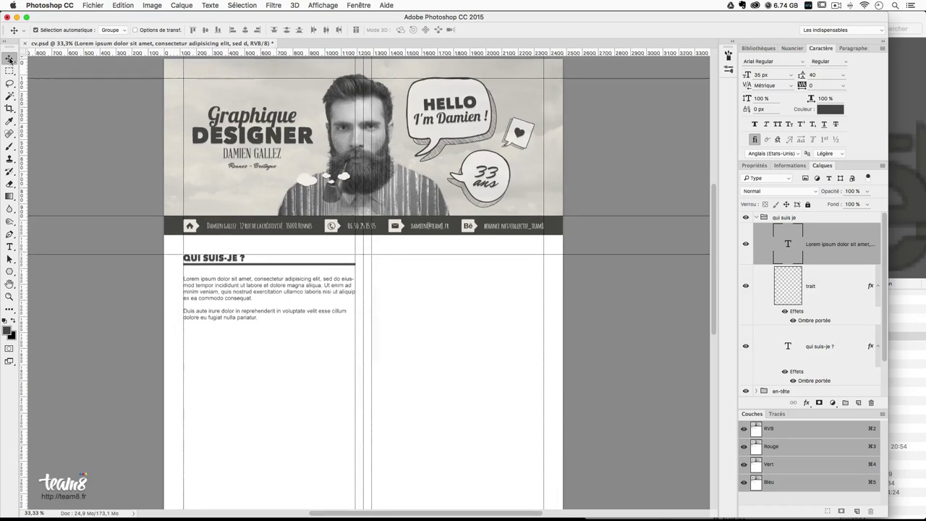
Make the words 'dolore magna' and 'commodo' bold.
key("super+plus")
scroll(373, 264, "up", 1)
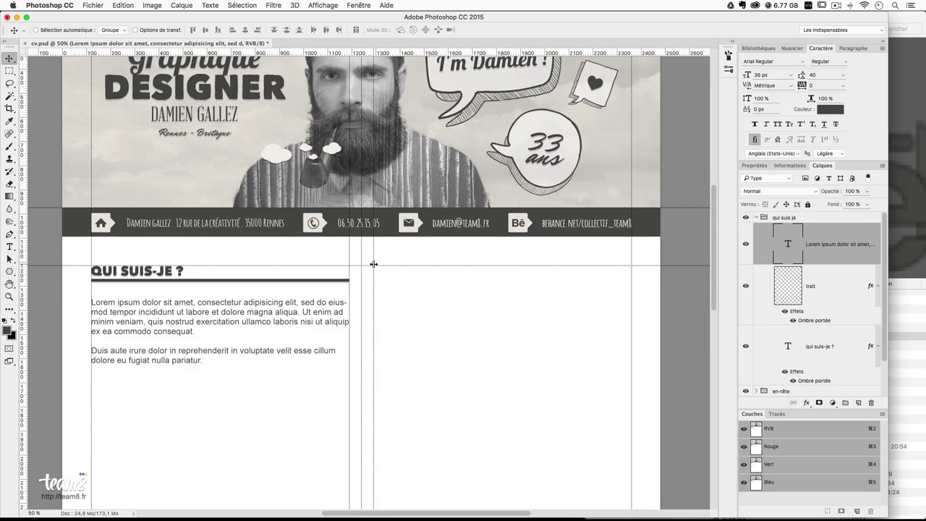
left_click(9, 246)
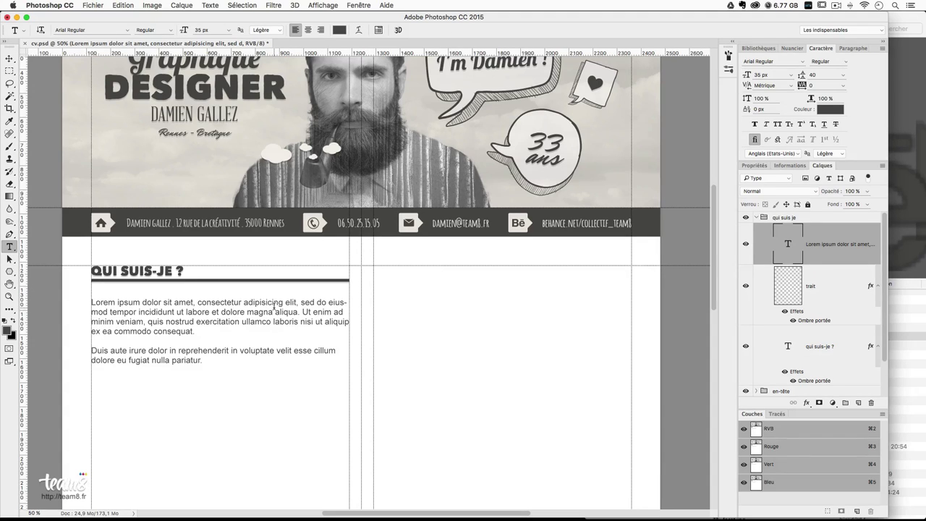
left_click_drag(285, 312, 263, 312)
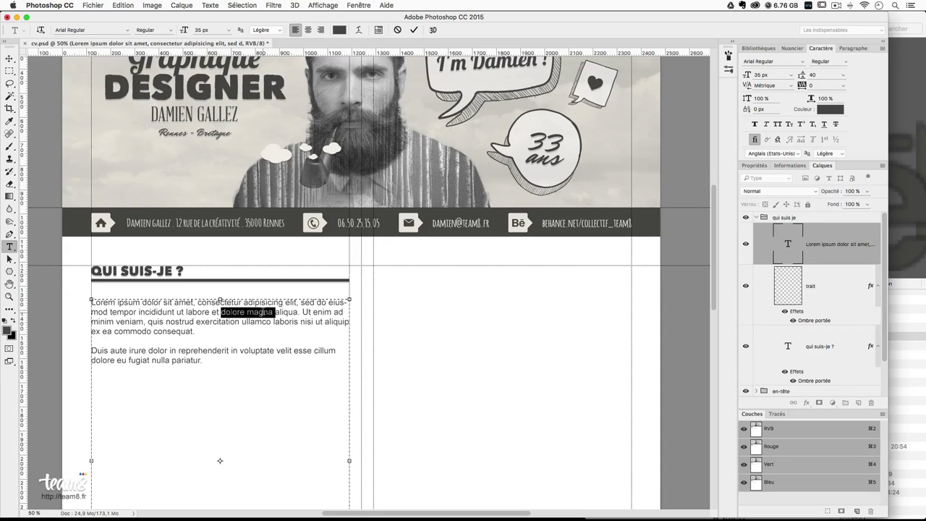
left_click(844, 63)
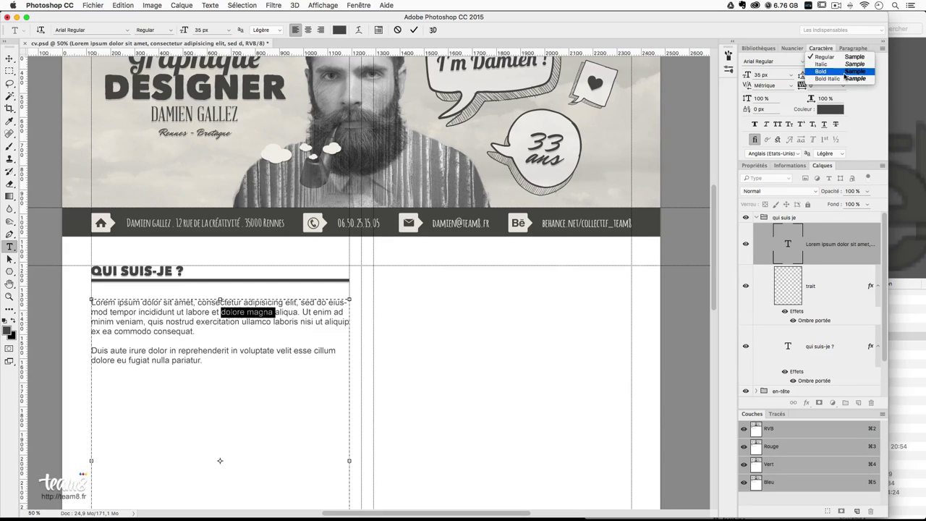
double_click(141, 332)
left_click(845, 61)
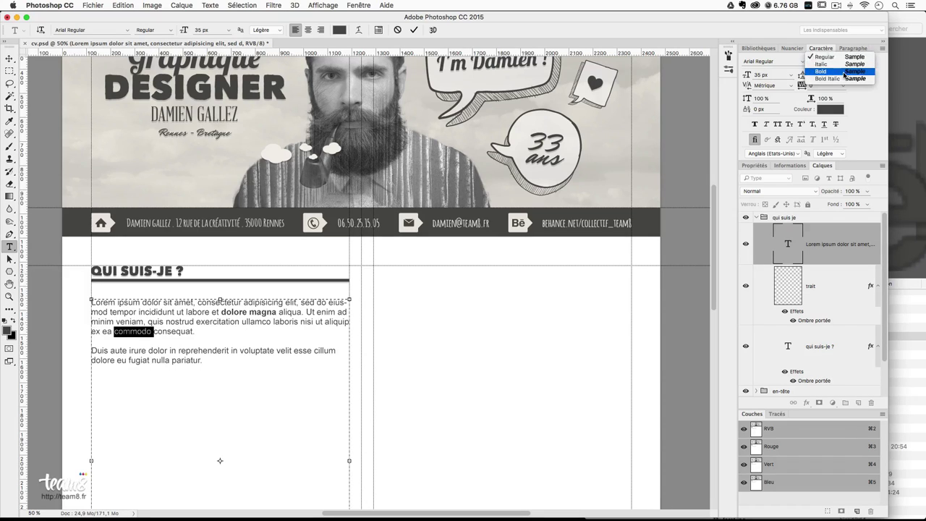
left_click(844, 72)
left_click(10, 58)
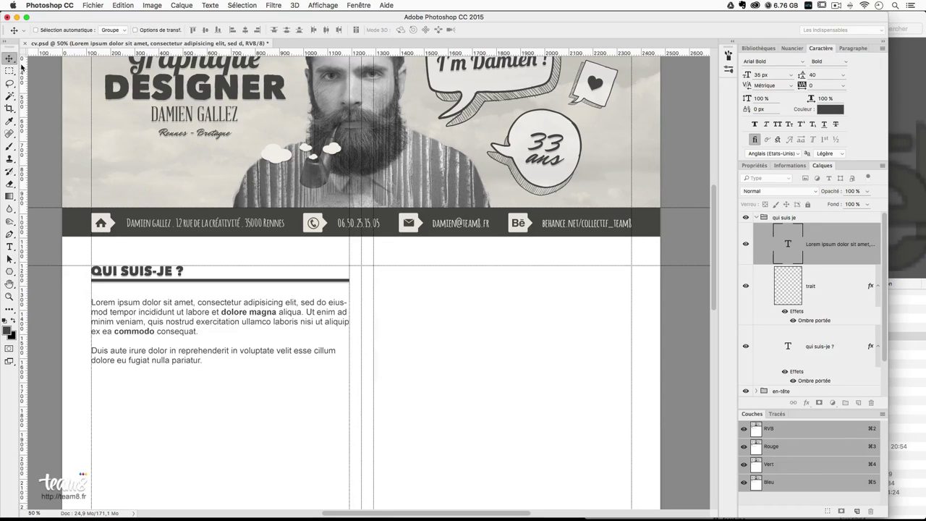
Shorten the text frame to fit the two paragraphs and select the qui suis je group.
double_click(787, 244)
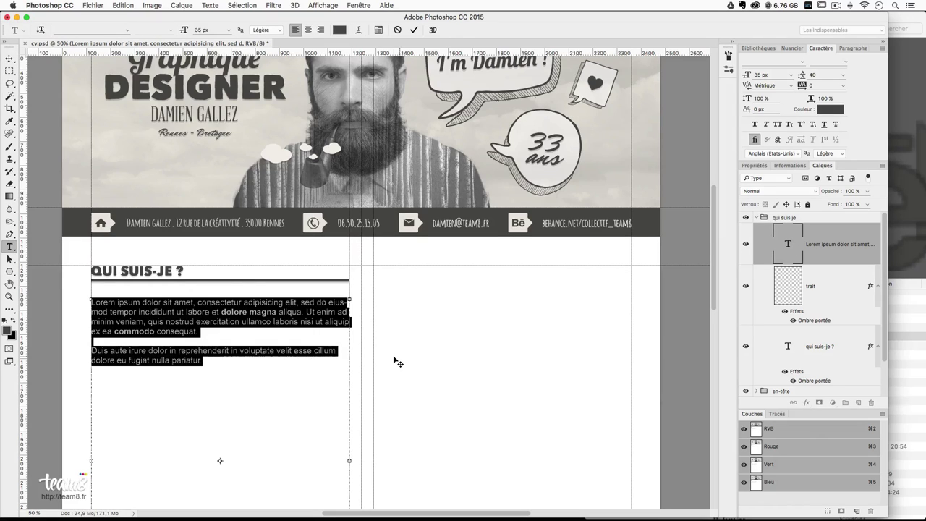
scroll(393, 362, "down", 2)
scroll(393, 362, "down", 3)
scroll(393, 362, "down", 4)
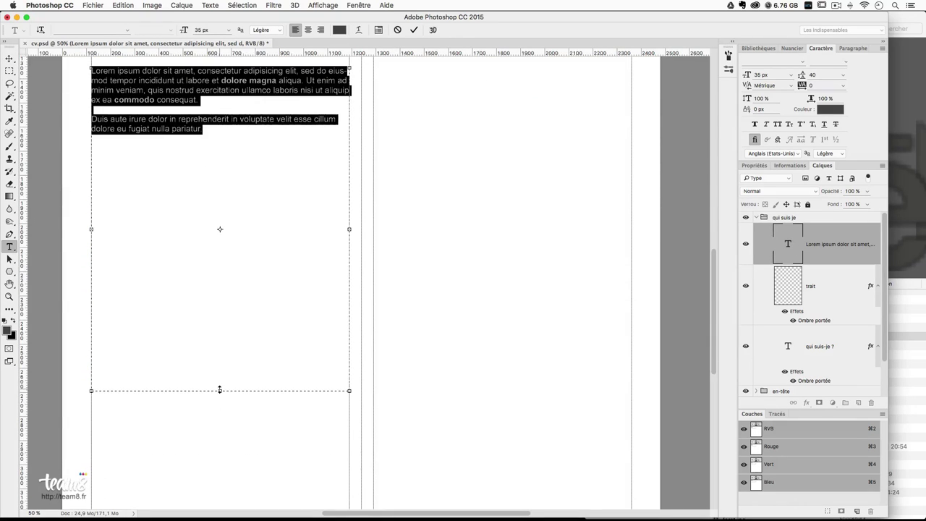
left_click_drag(220, 390, 255, 136)
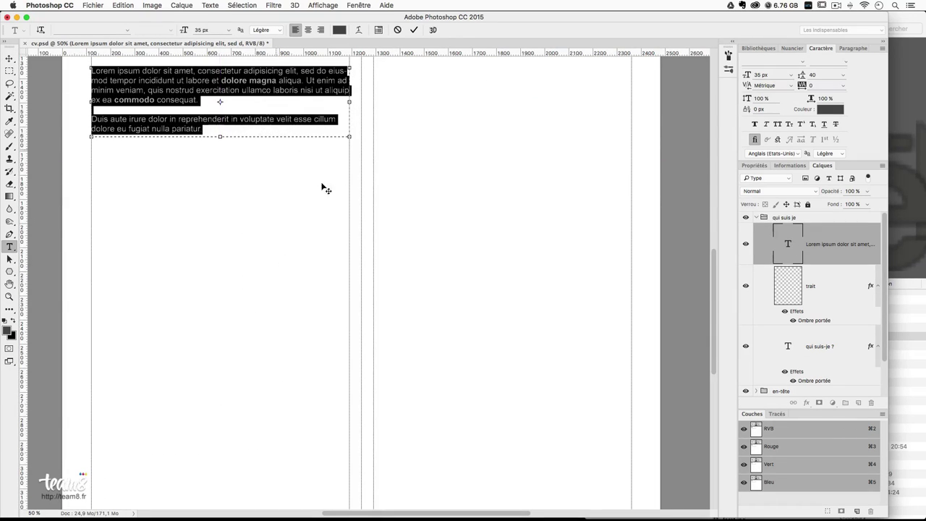
left_click(10, 58)
scroll(319, 235, "up", 5)
scroll(319, 235, "up", 1)
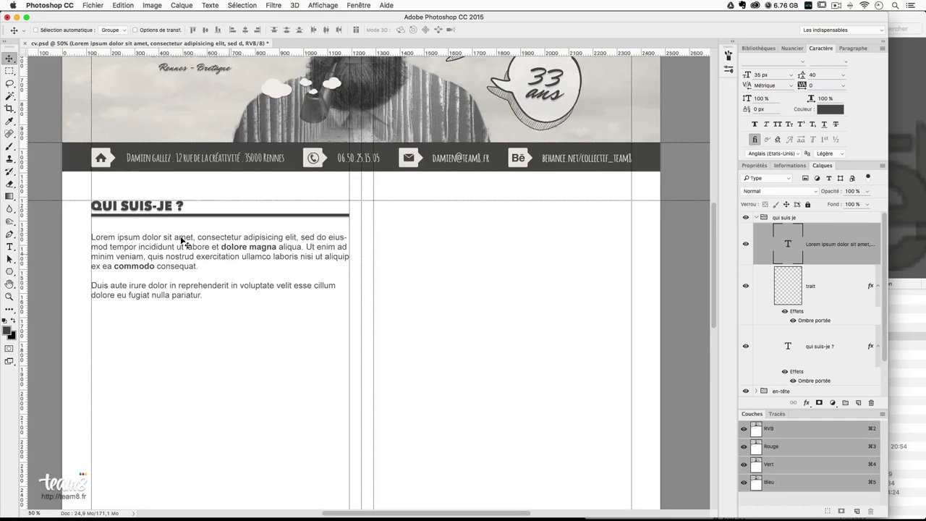
left_click(762, 217)
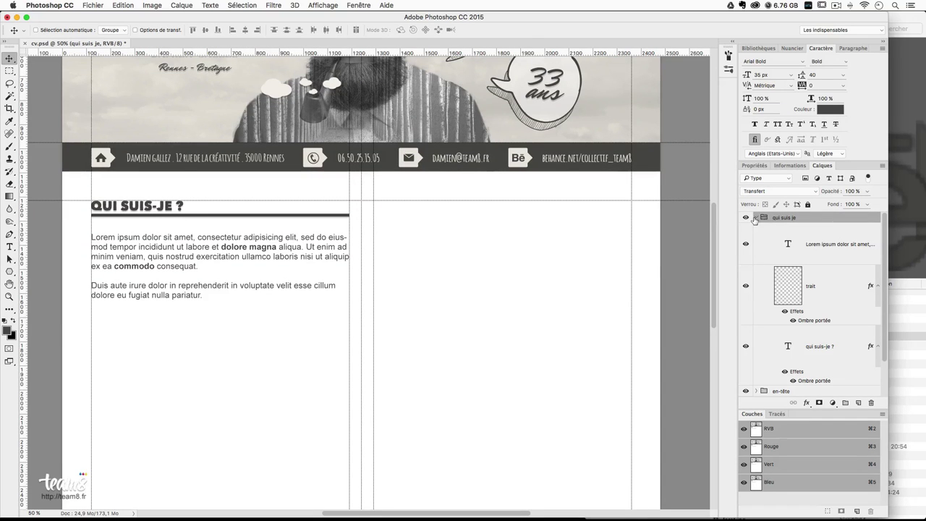
Duplicate the group into the right column and retitle its heading 'FORMATIONS PROFESSIONNELLES'.
left_click(755, 217)
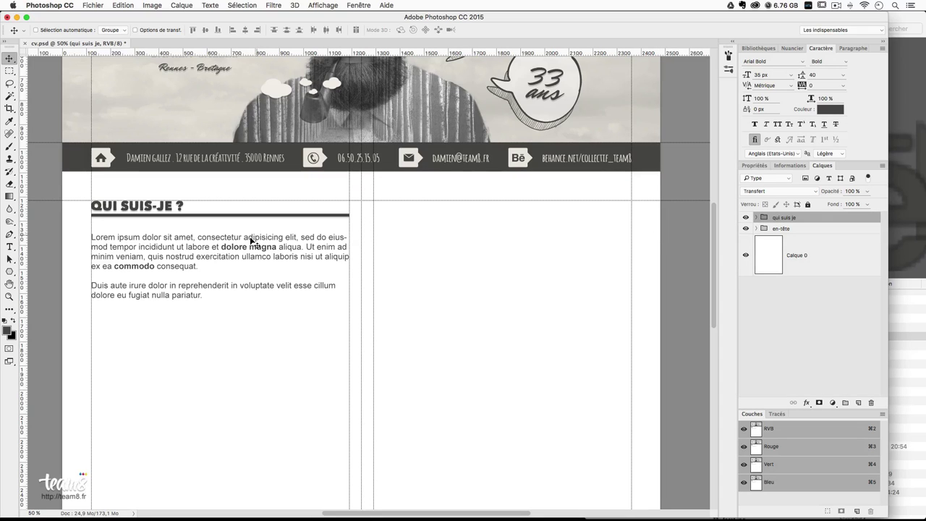
left_click_drag(167, 254, 449, 265)
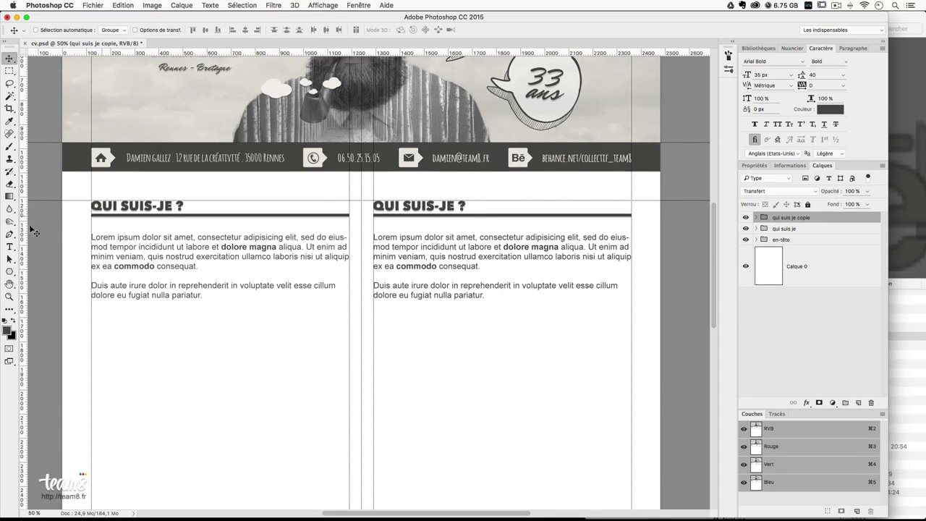
left_click(9, 247)
left_click_drag(373, 205, 462, 206)
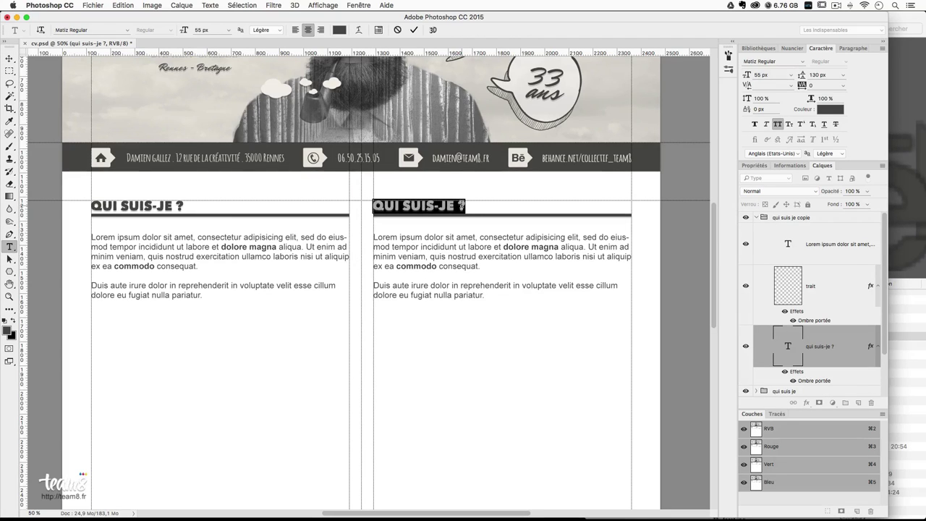
type("formation")
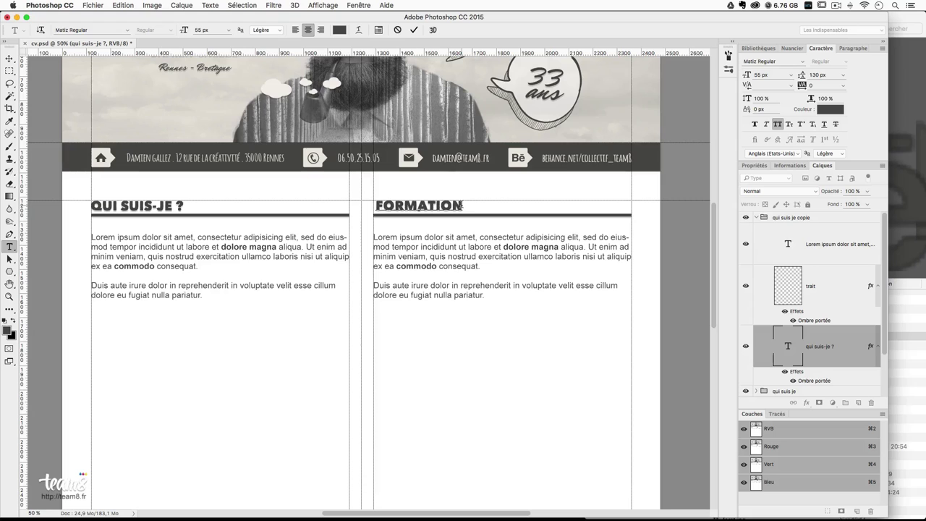
type("S PROFESSI")
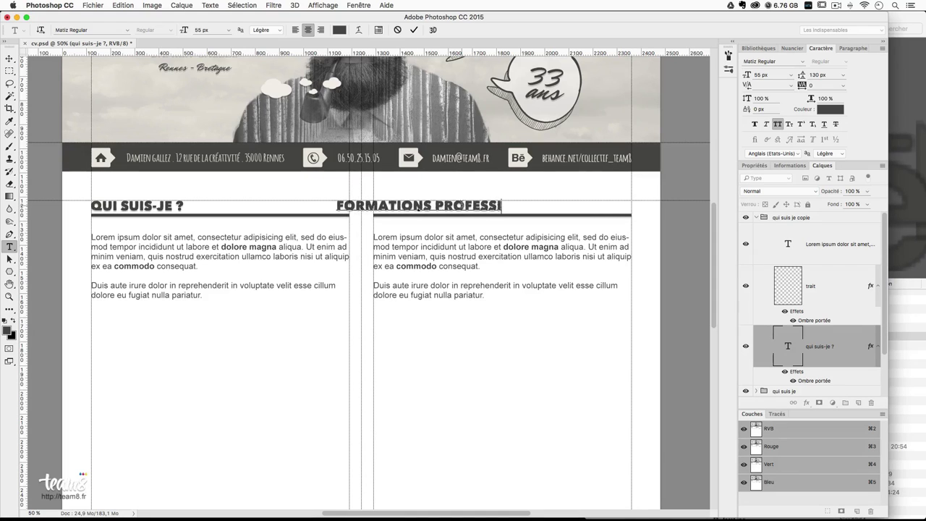
type("ONNELLES")
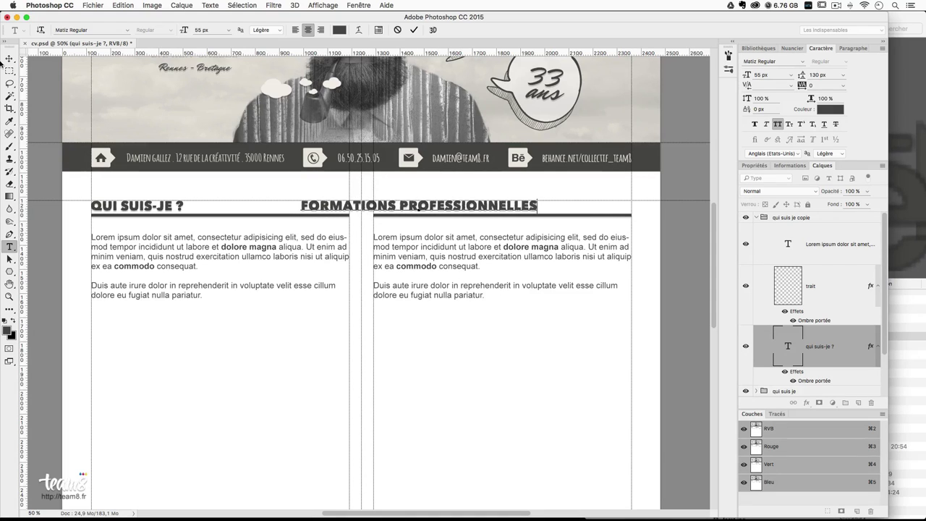
left_click(9, 58)
left_click_drag(467, 274, 537, 272)
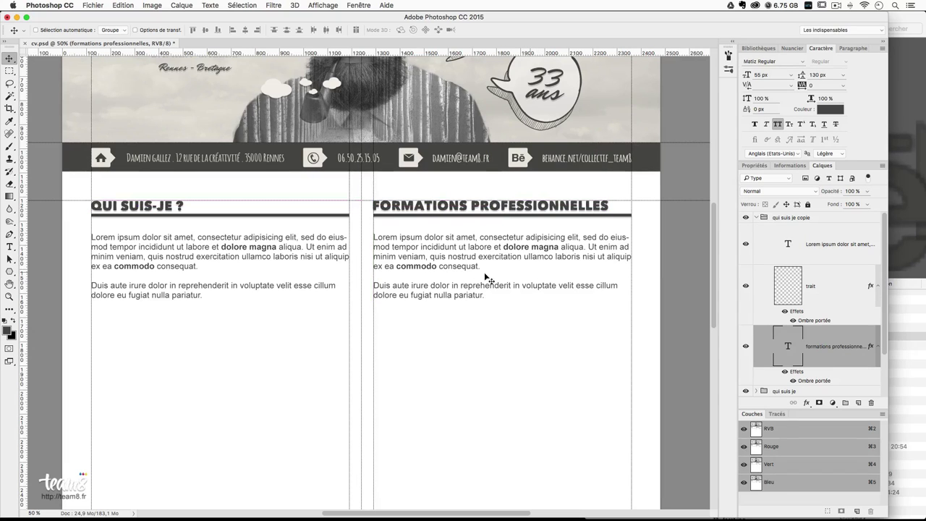
Select all the copied placeholder text in the right column.
key("super")
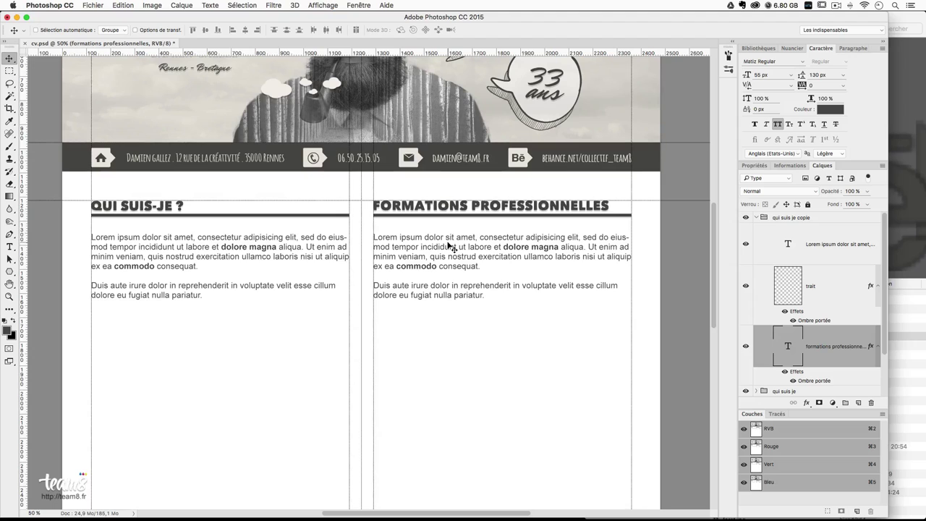
left_click(9, 247)
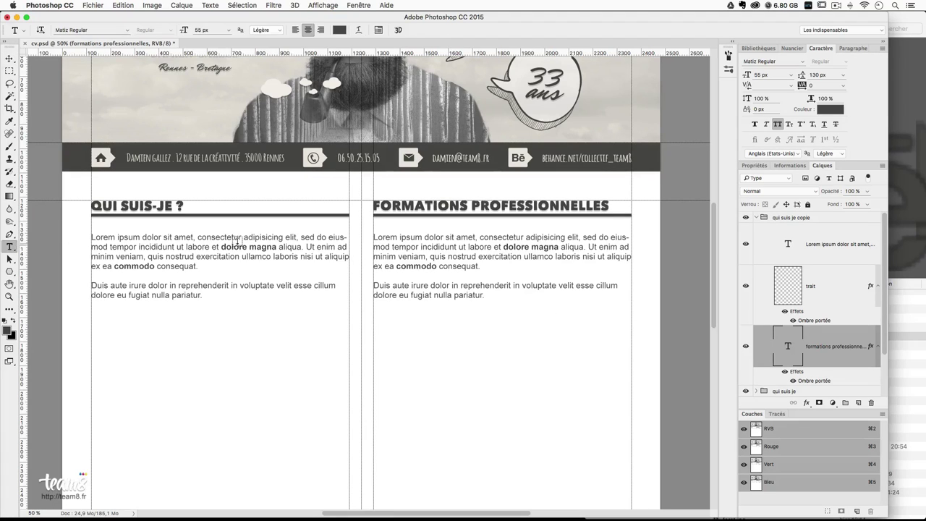
left_click_drag(484, 296, 371, 239)
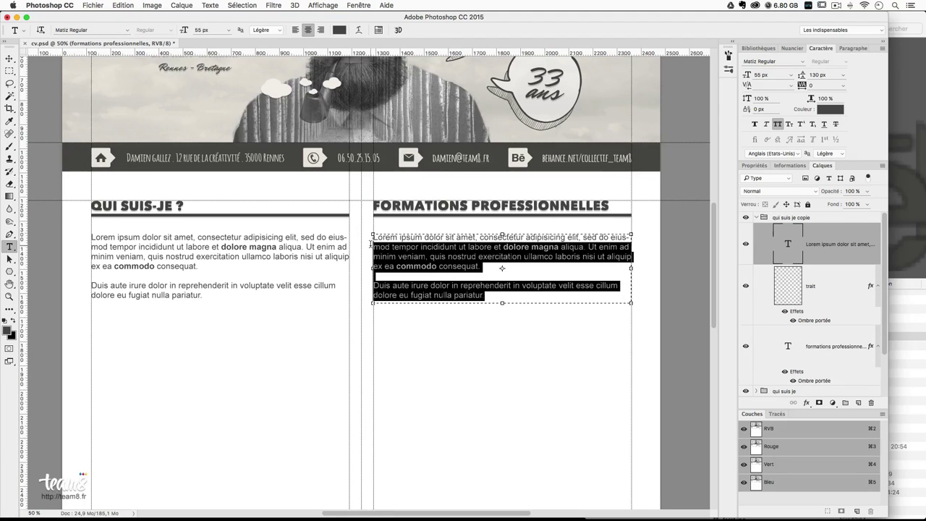
Replace the placeholder with a 1998–2004 Lycée line and an 'Obtention d'un BEP & BAC Professionnels industrie graphique' line.
left_click(370, 244)
type("Lorem ipsum d")
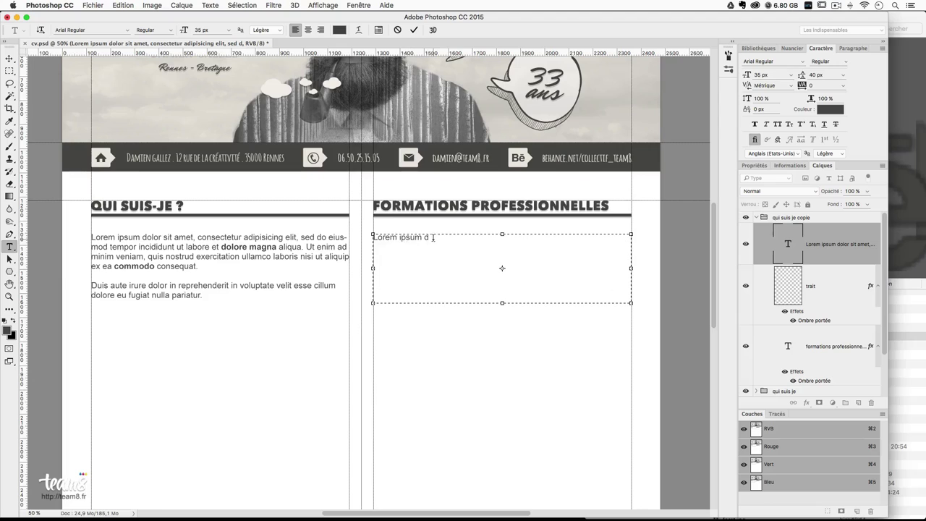
key("super+a")
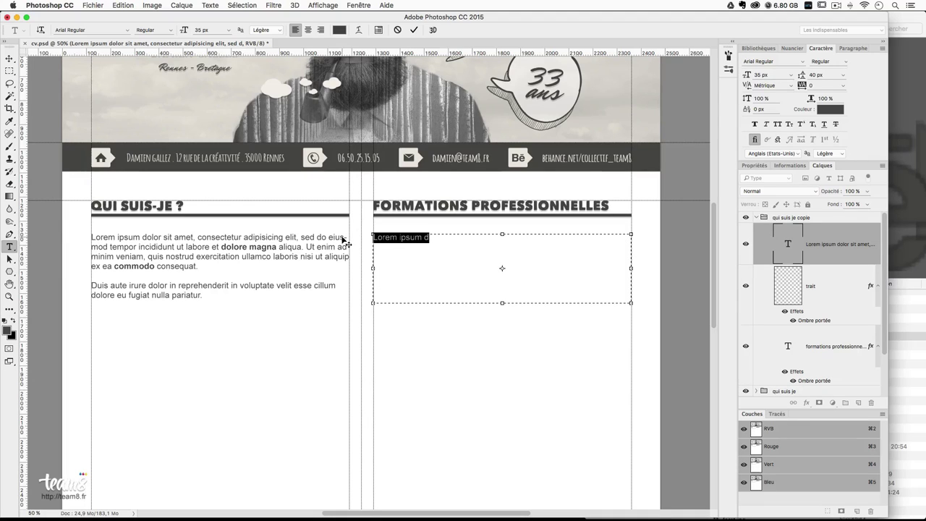
key("BackSpace")
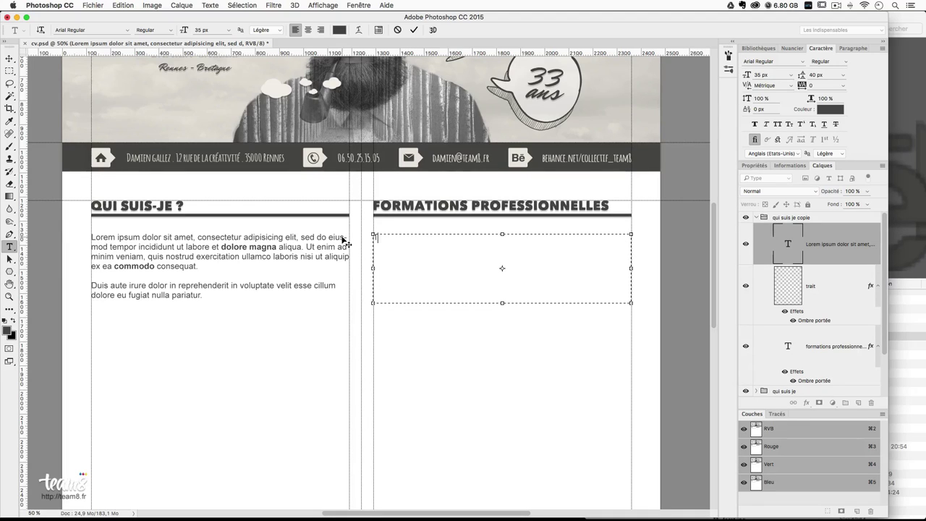
type("1998 - ")
type("2004 / Lycée la")
type("Lycée la L")
type("une e")
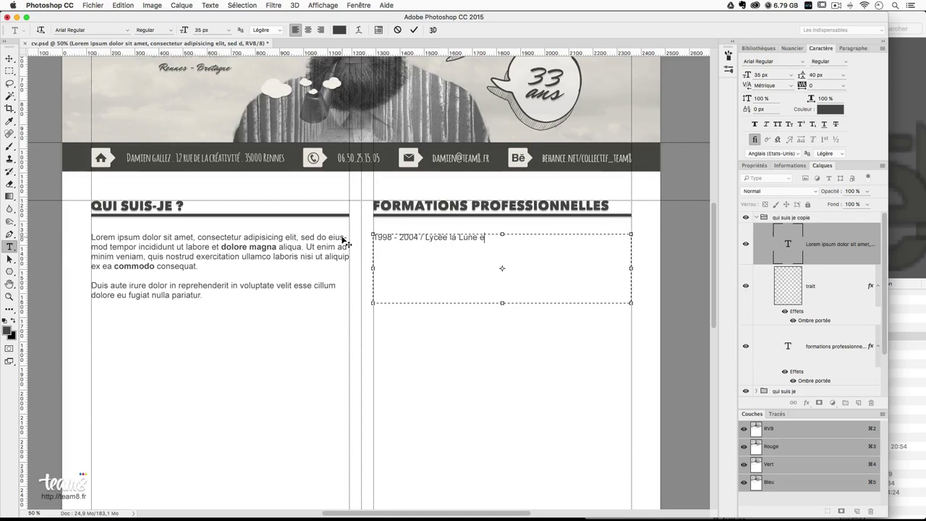
type("te")
type("tention")
type(" d’un ")
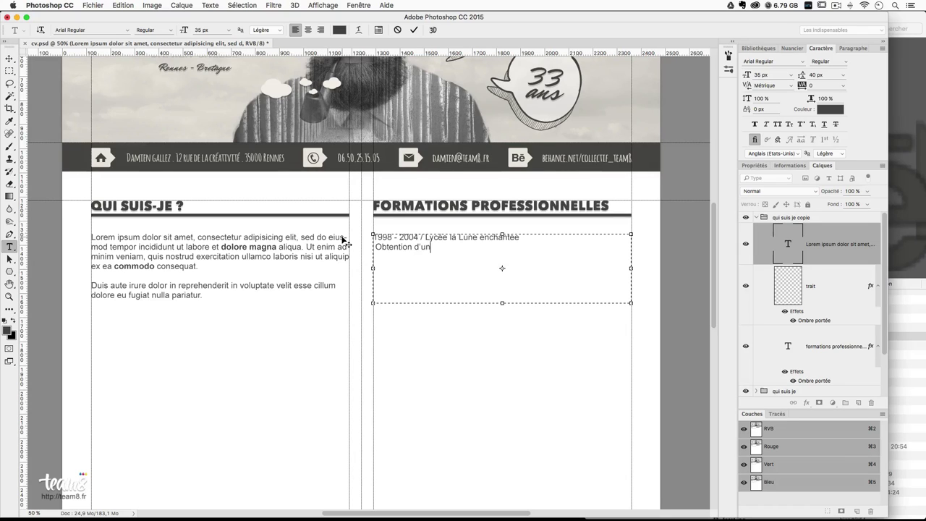
type("BEP")
type(" & B")
type("AC ")
type("Professionnels ")
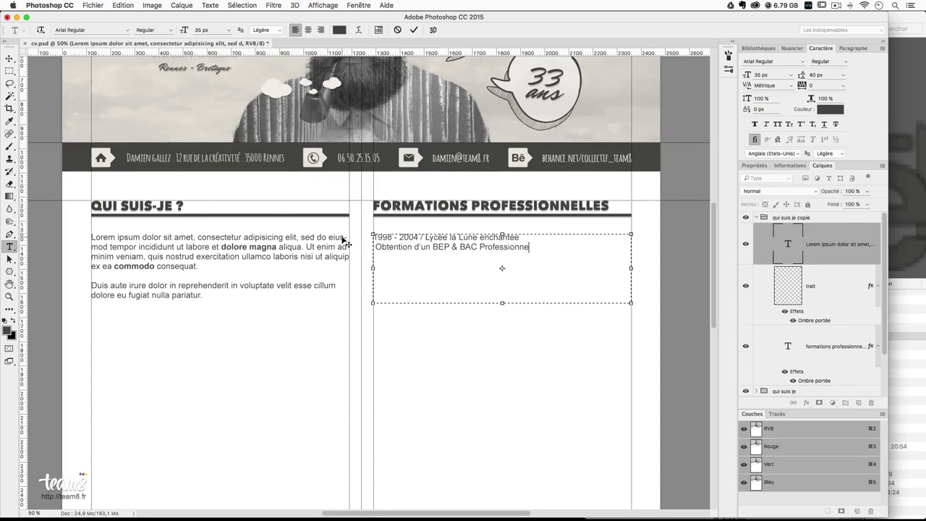
type("industrie")
type(" graphique")
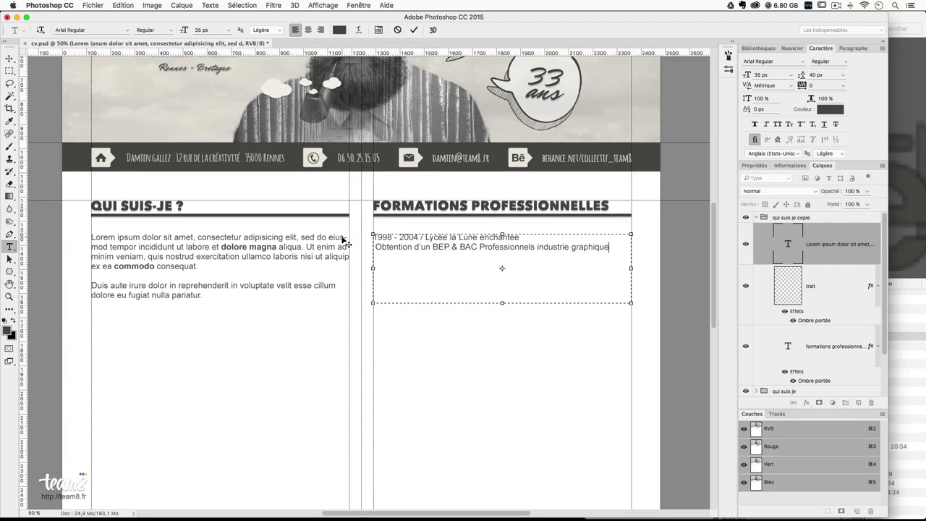
left_click(9, 58)
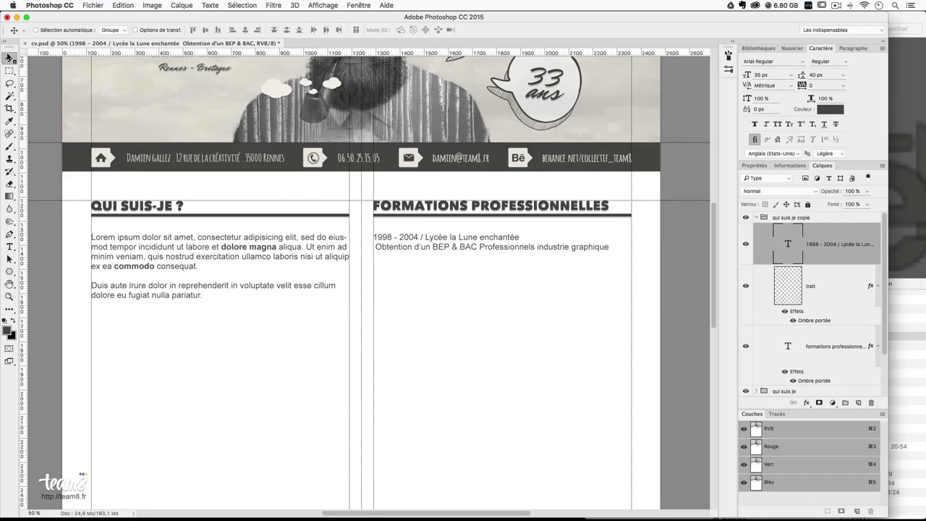
left_click(9, 247)
Make the 1998–2004 Lycée la Lune enchantée line bold.
left_click_drag(373, 238, 521, 237)
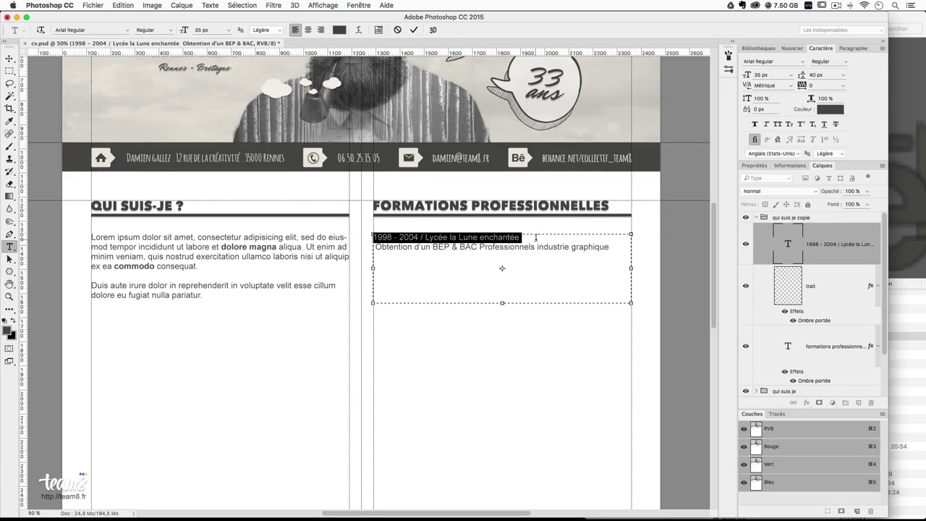
left_click(828, 62)
left_click(825, 76)
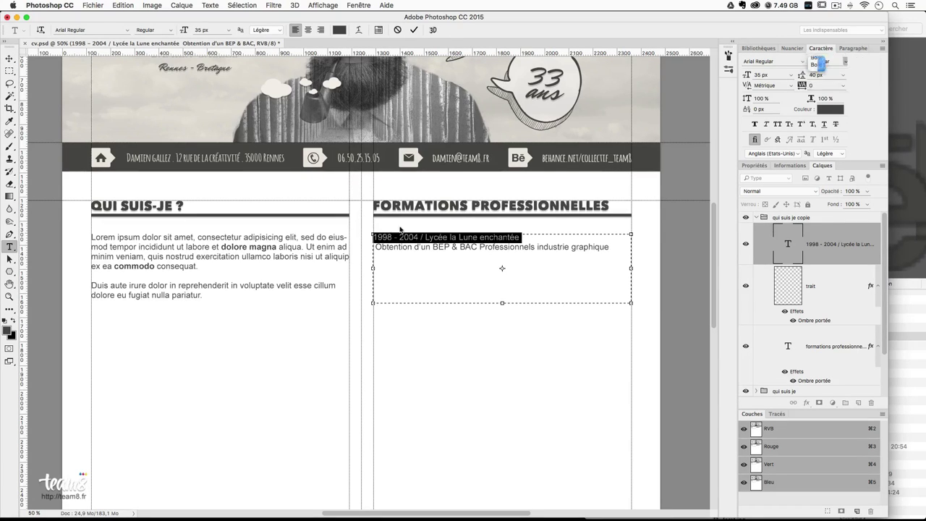
left_click(375, 247)
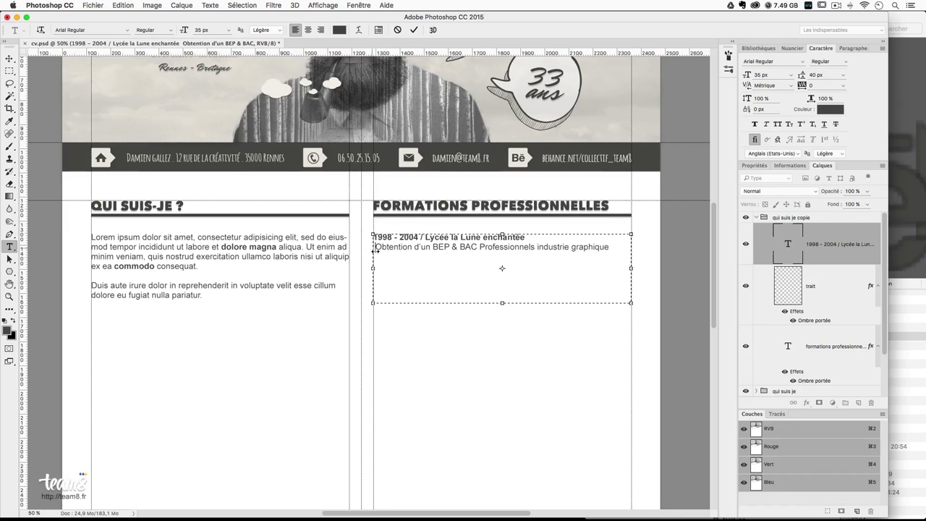
mouse_move(564, 515)
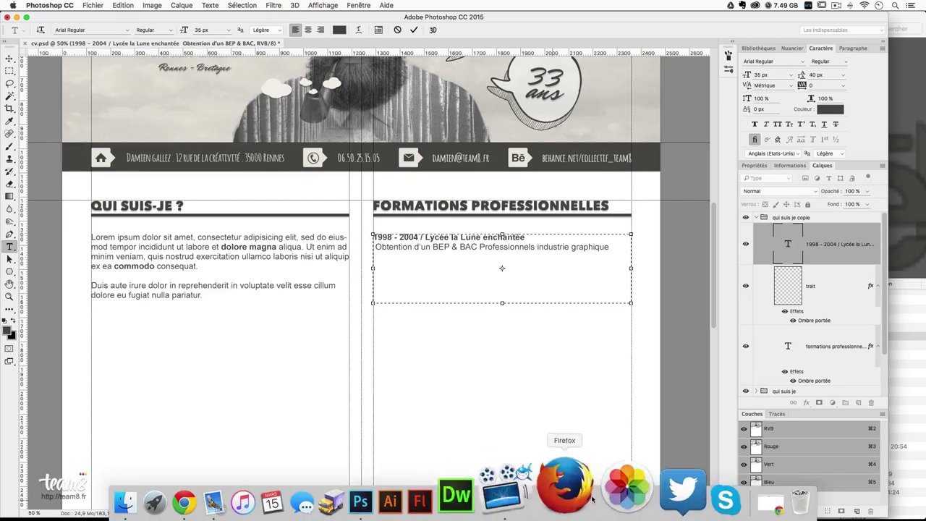
left_click(701, 495)
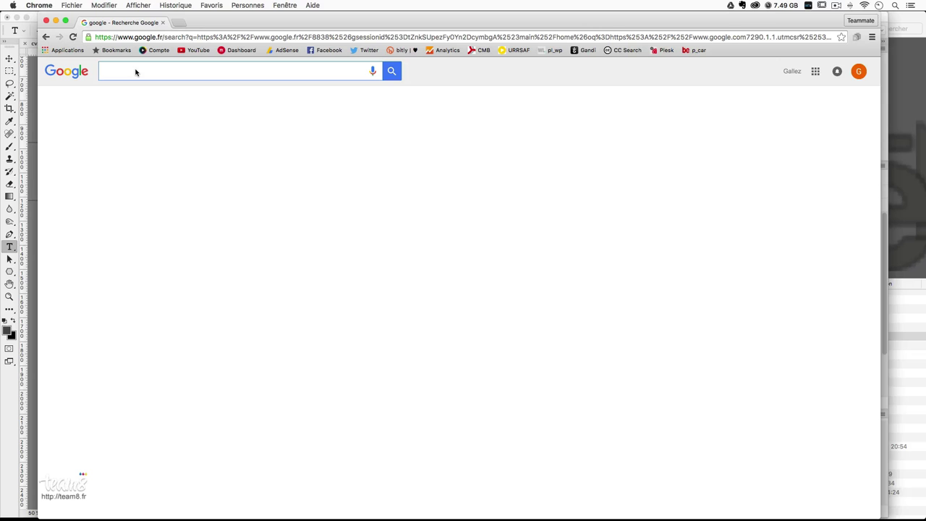
Search Google for 'caractere speciaux' and browse the commentcamarche special-character code list.
type("car")
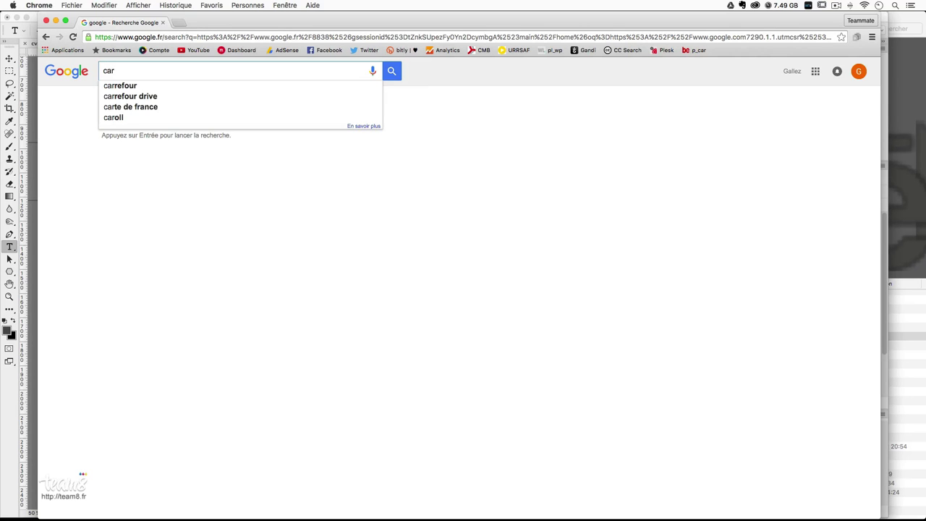
type("actere")
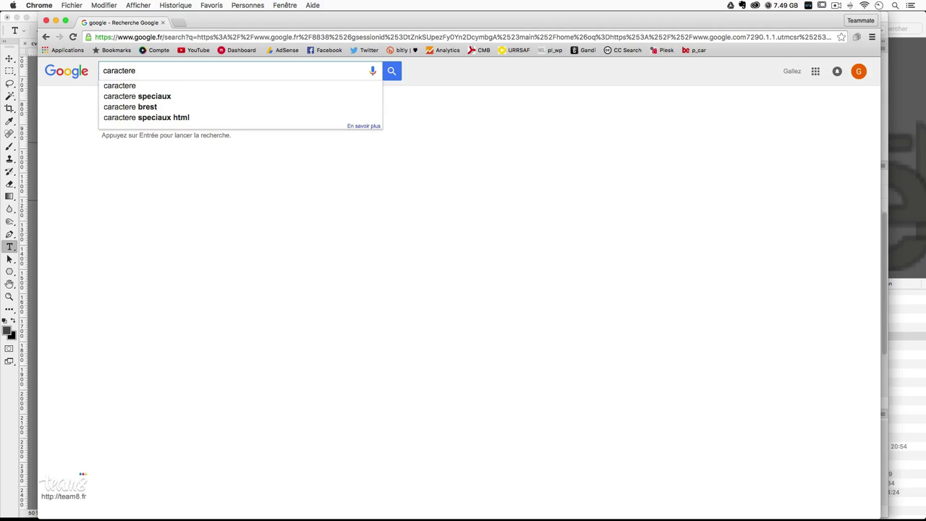
key("Down")
key("Down")
key("Return")
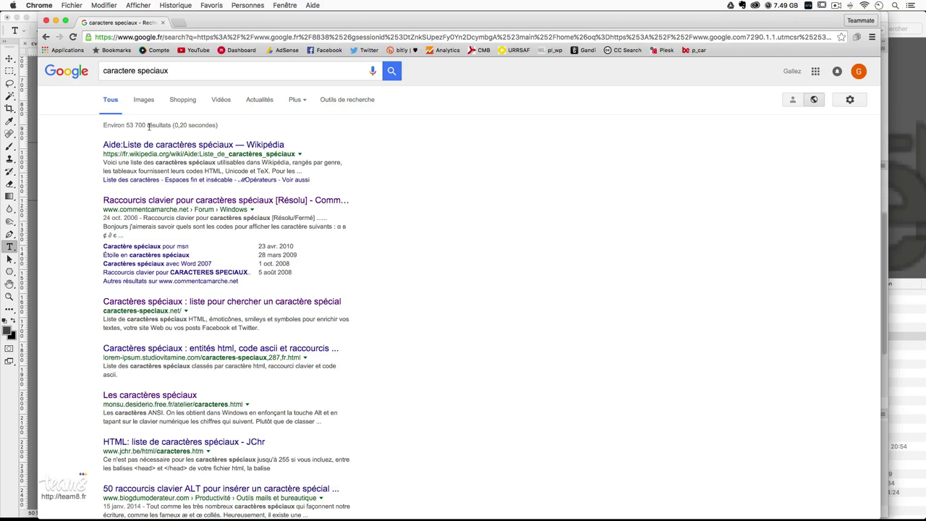
left_click(154, 200)
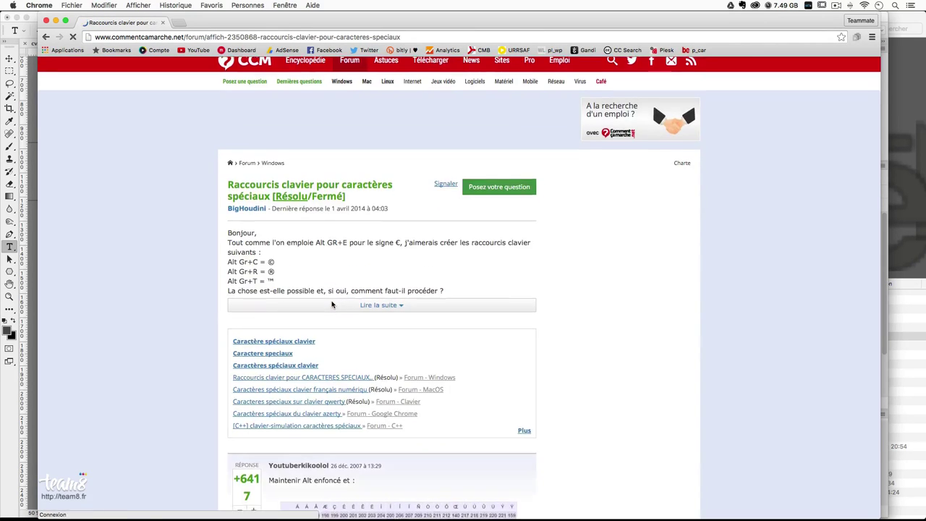
scroll(332, 304, "down", 3)
scroll(332, 304, "down", 3)
scroll(330, 302, "down", 2)
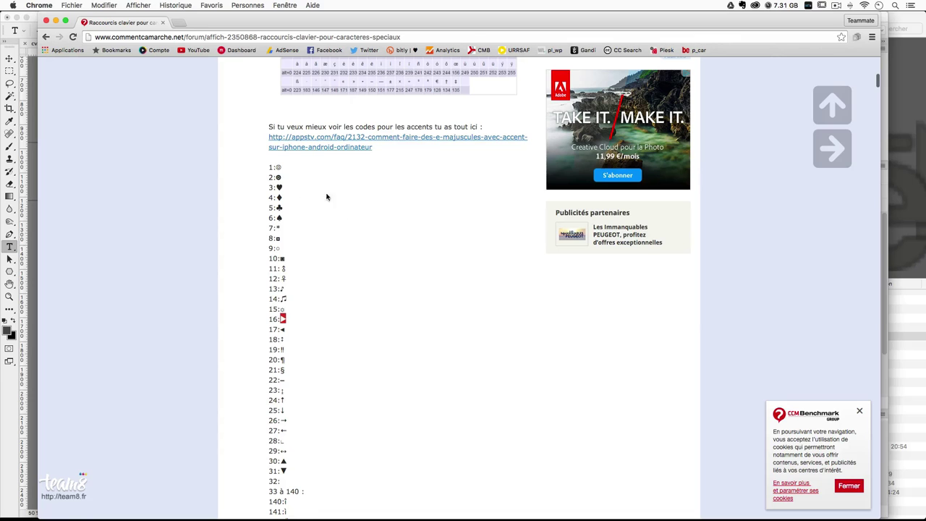
scroll(334, 196, "up", 2)
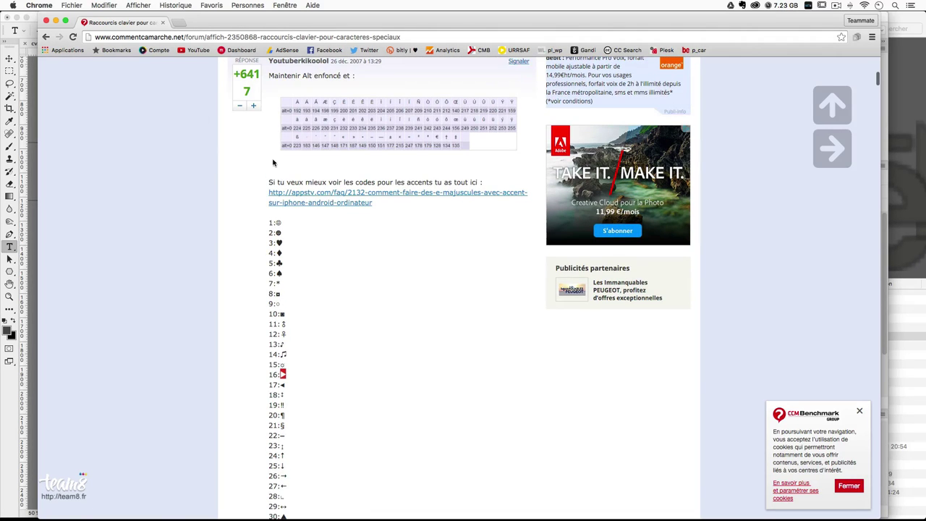
scroll(353, 281, "down", 2)
scroll(343, 307, "down", 6)
scroll(324, 431, "up", 1)
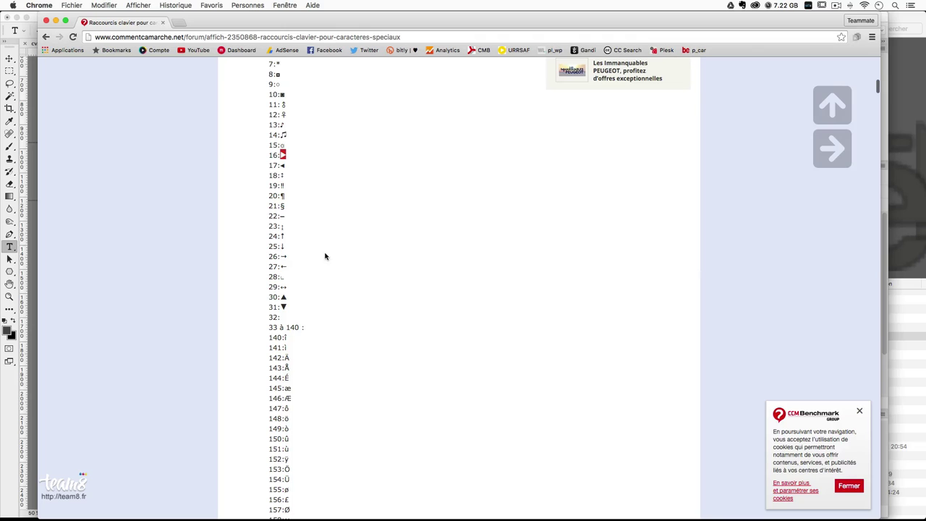
key("super+Tab")
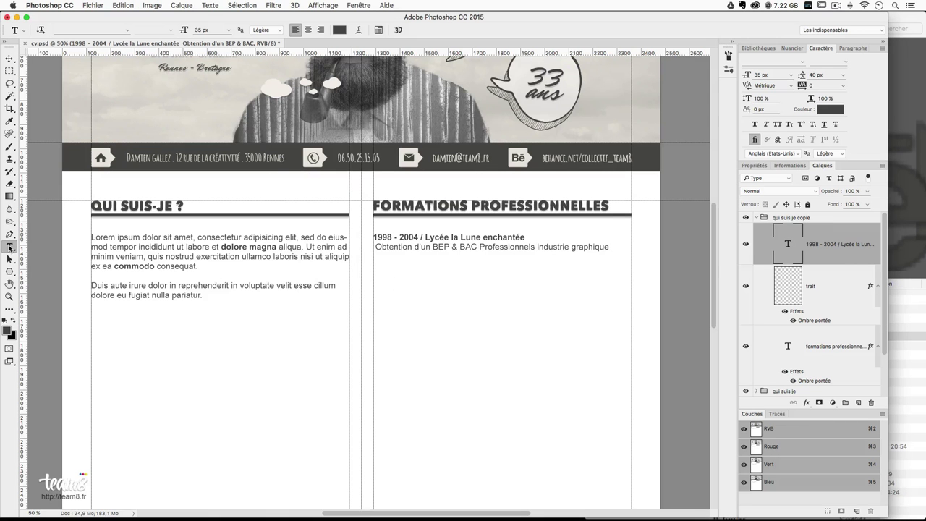
Insert a ▶ bullet before 'Obtention' in the BEP & BAC line.
left_click(374, 246)
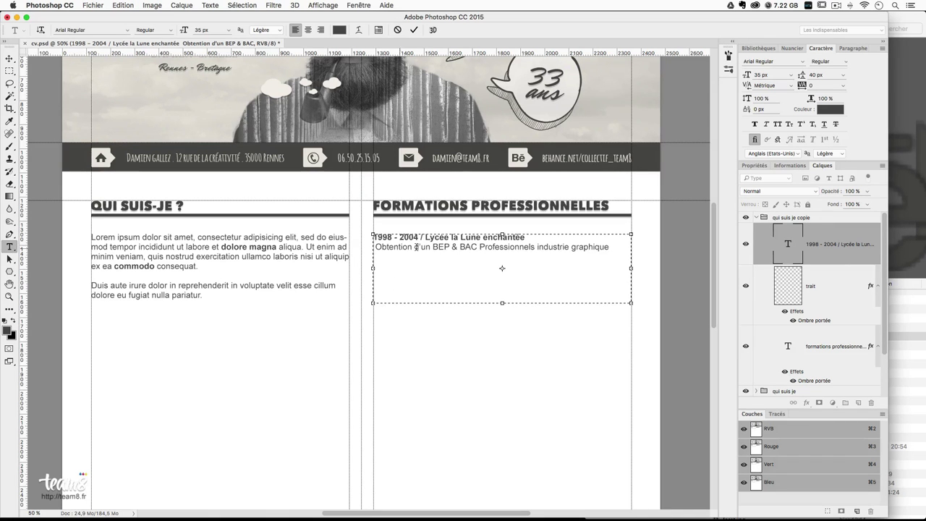
type("▶")
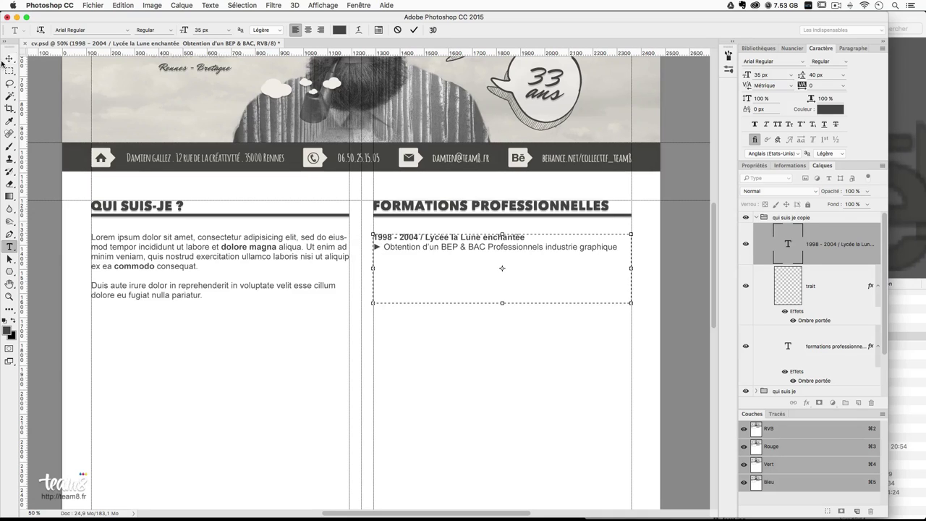
left_click(6, 61)
left_click(9, 247)
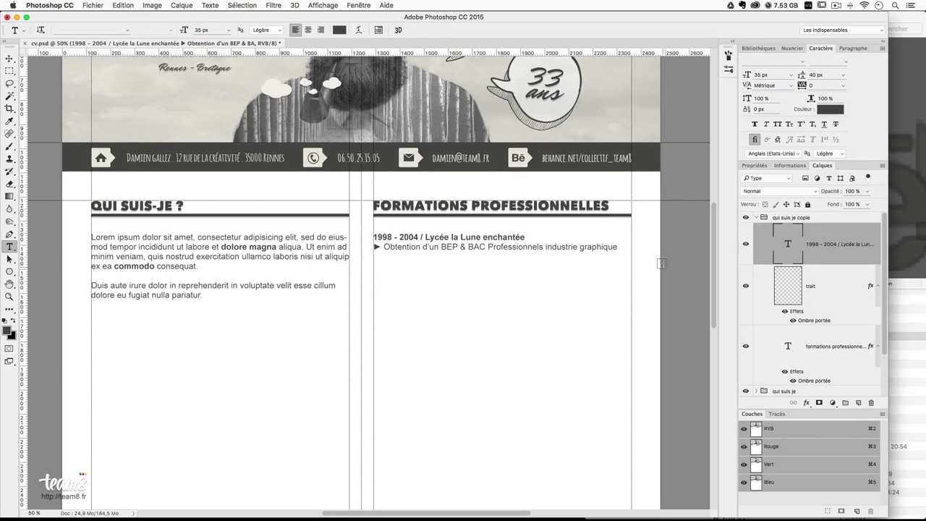
Select both formation lines and place the caret after 'graphique'.
left_click(619, 247)
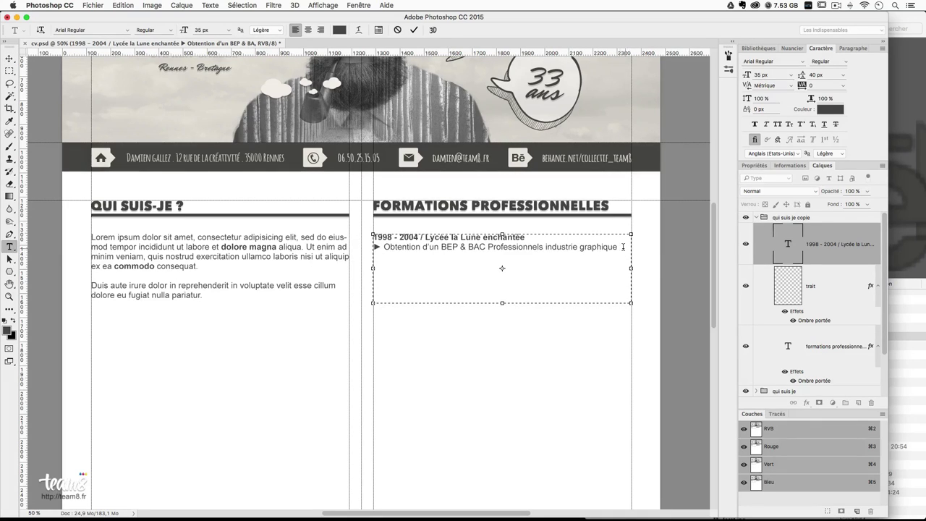
left_click_drag(623, 247, 372, 233)
key("super+c")
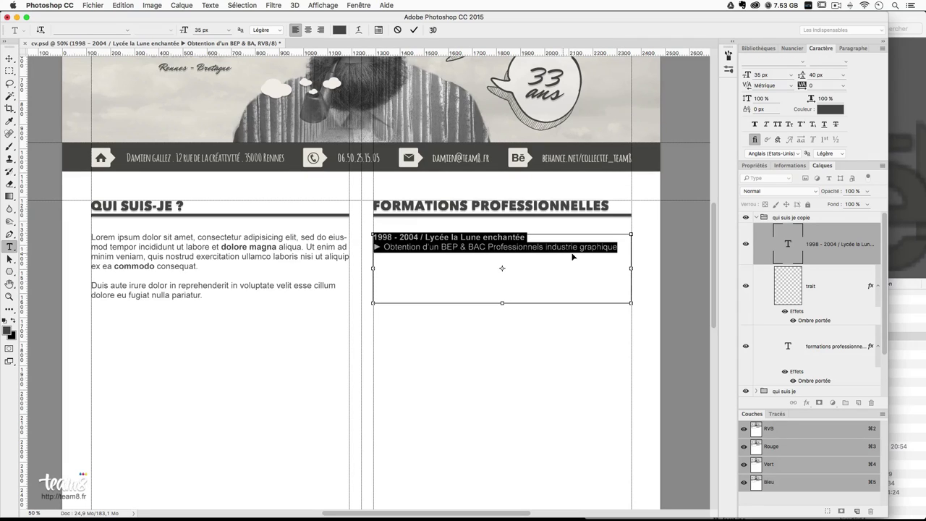
left_click(624, 247)
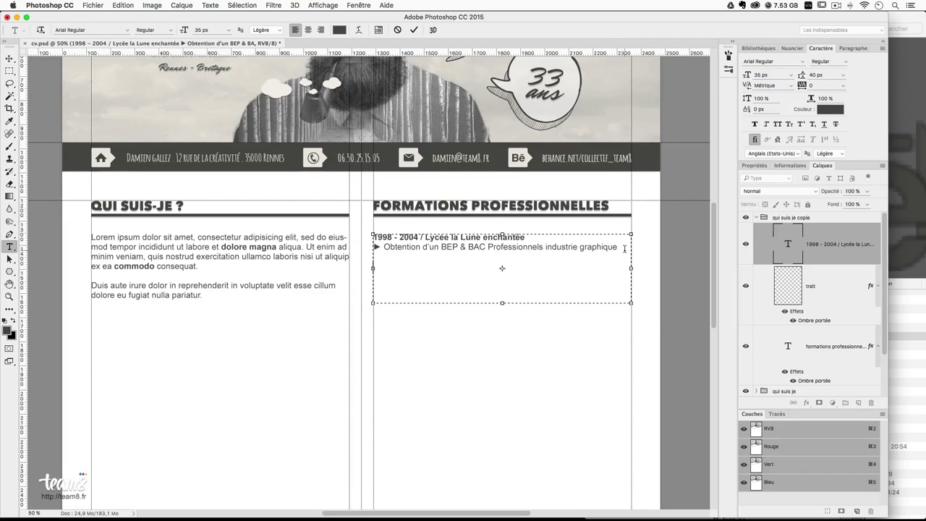
Paste a duplicate formation entry below and set the gap's line spacing to 20 px.
key("Return")
key("Return")
key("super+v")
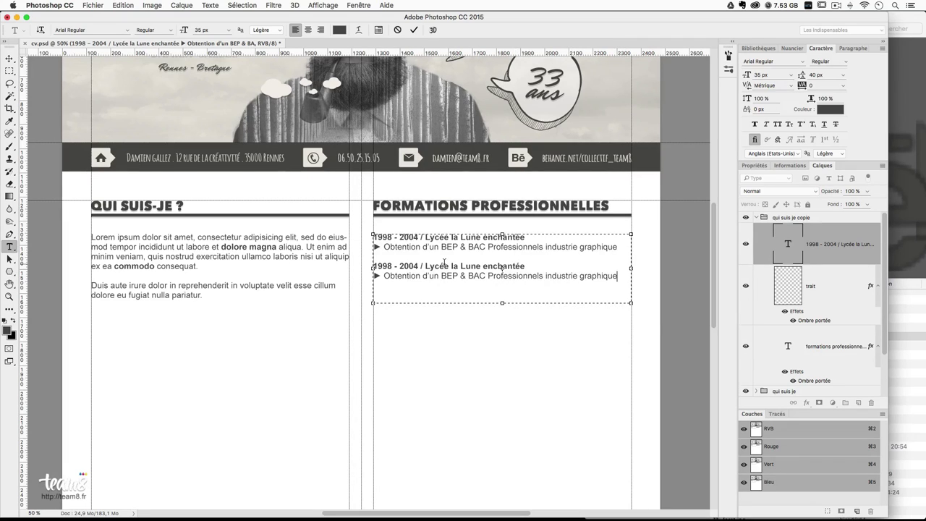
left_click(403, 256)
key("super+a")
left_click(386, 255)
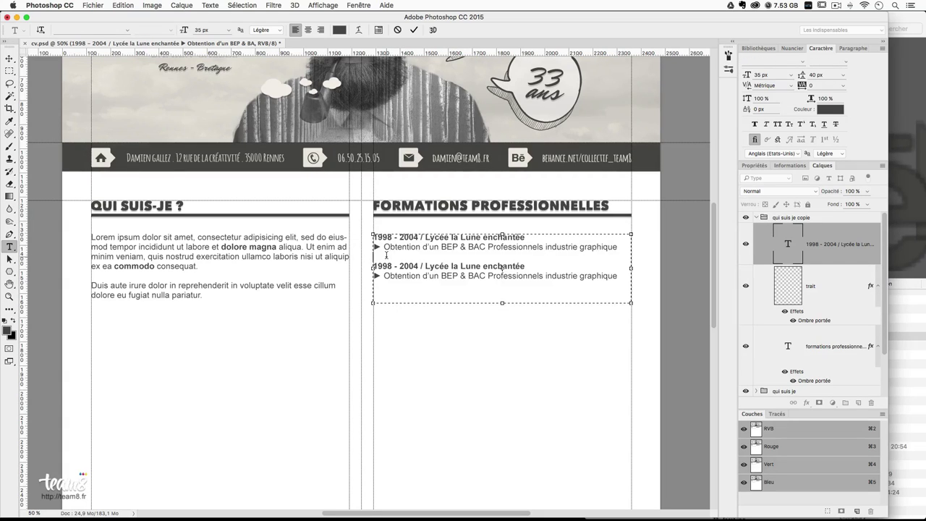
left_click(821, 74)
type("20")
key("Return")
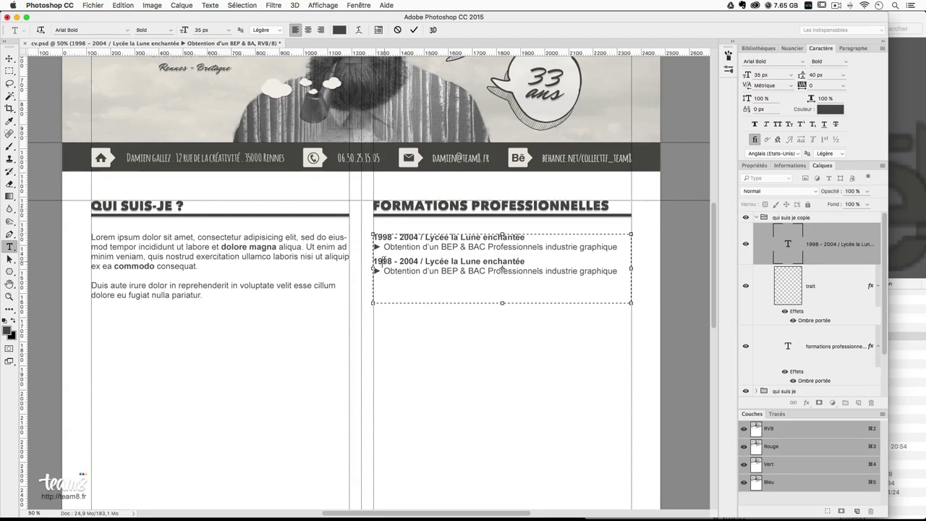
Retype the second entry as 2005 - 2008 Ecole des Beaux Arts, 'Diplômé en art et design graphique (mention bien)', then paste a third entry.
double_click(383, 262)
type("2")
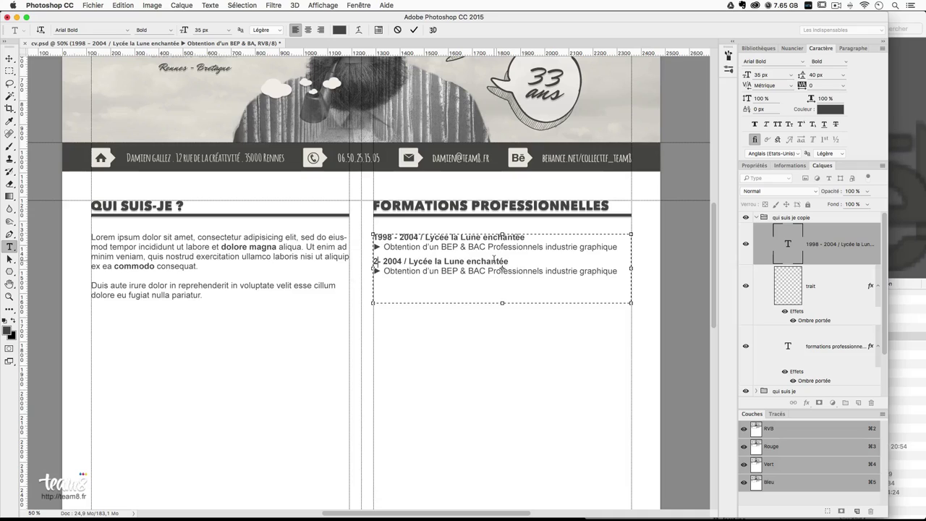
type("005")
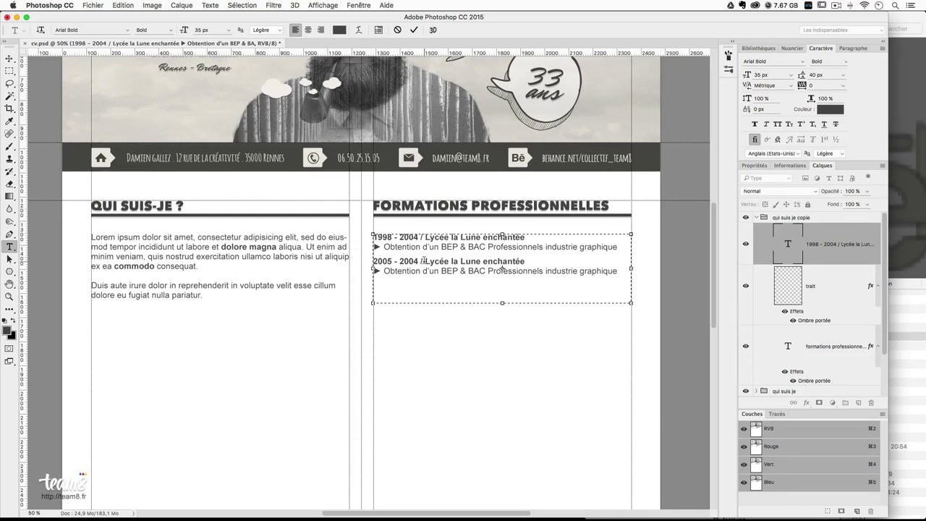
double_click(412, 261)
type("20")
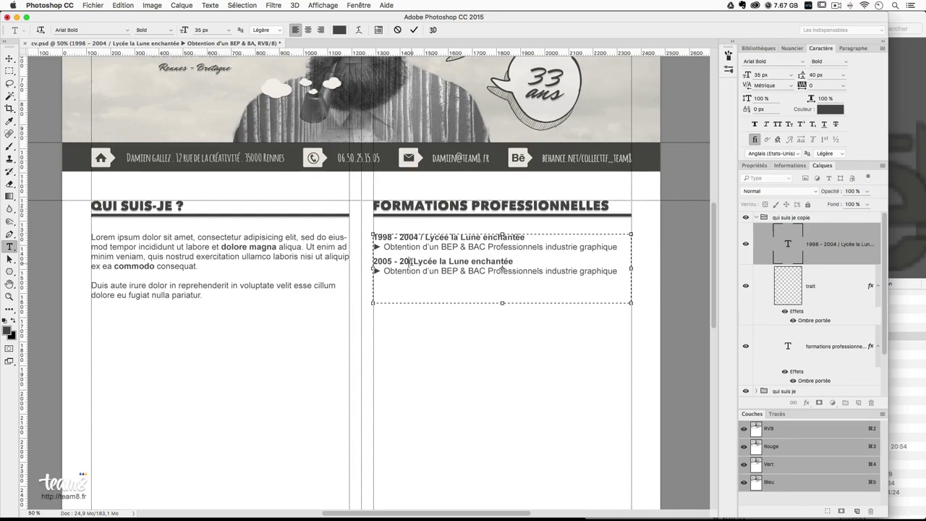
type("08 /")
left_click_drag(425, 262, 515, 262)
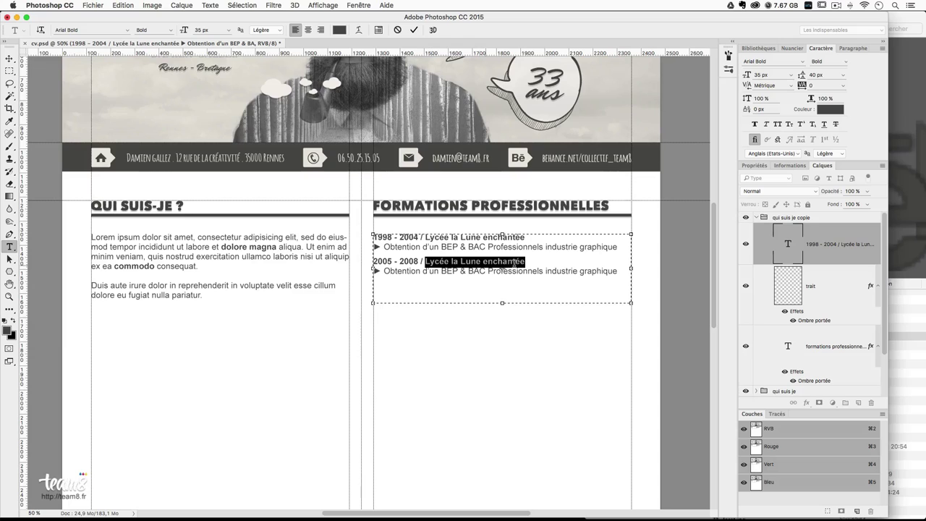
type("Eco")
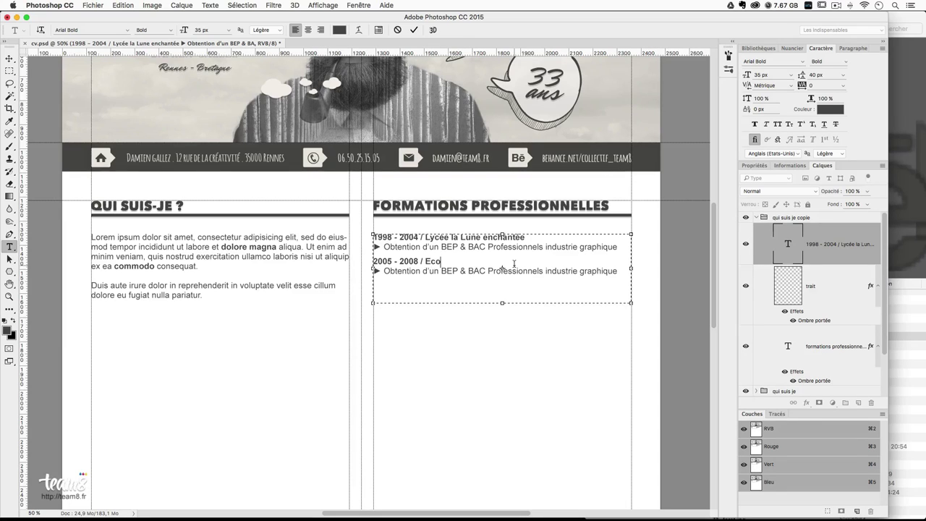
type("le de")
type("s Beaux Ar")
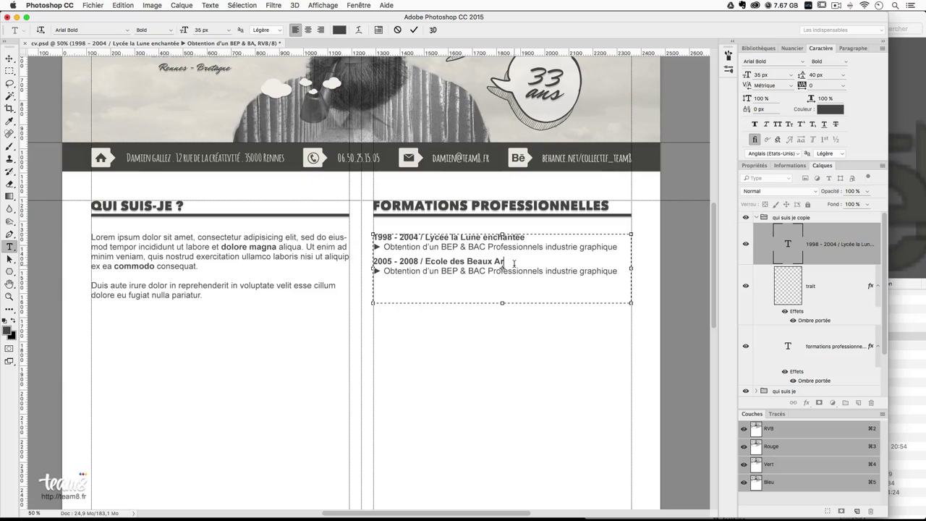
type("ts")
triple_click(407, 270)
left_click_drag(384, 271, 589, 272)
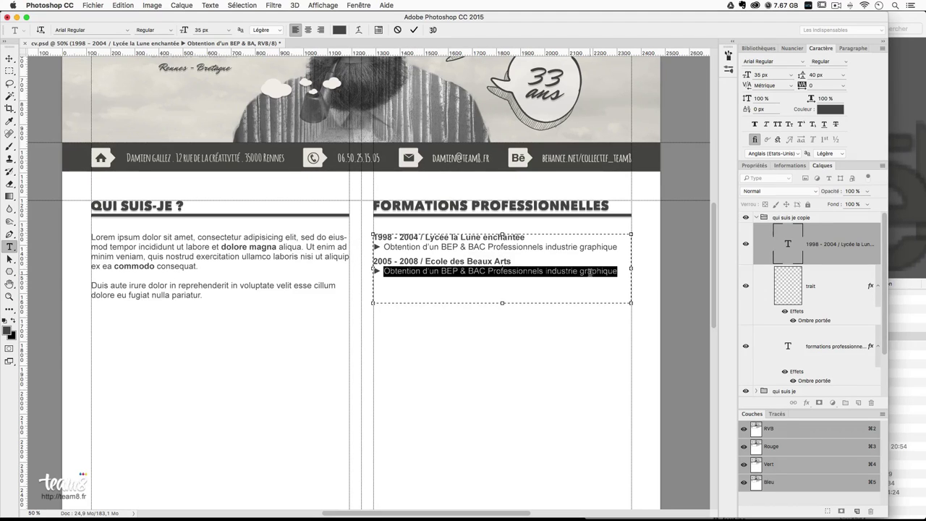
type("Dipl")
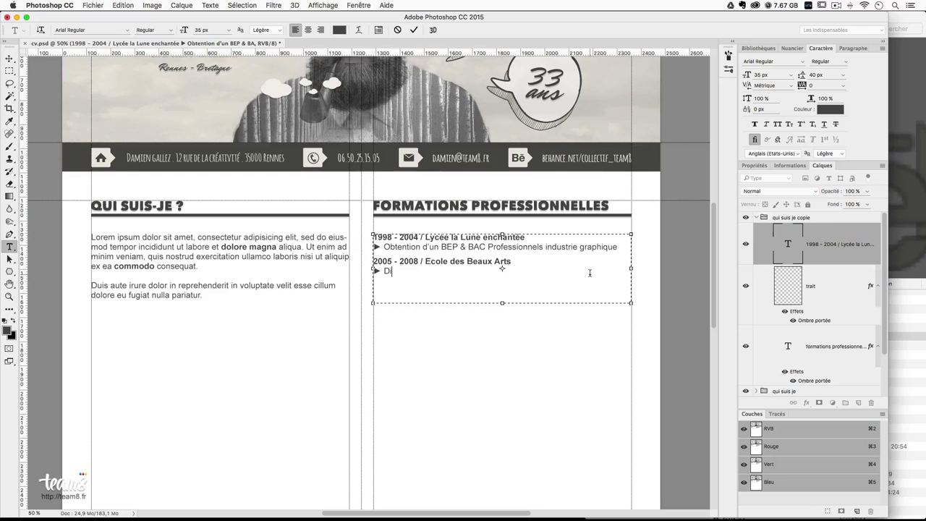
type("ômé")
type(" en")
type(" art ")
type("et d")
type("esi")
type("gn grap")
type("hiq")
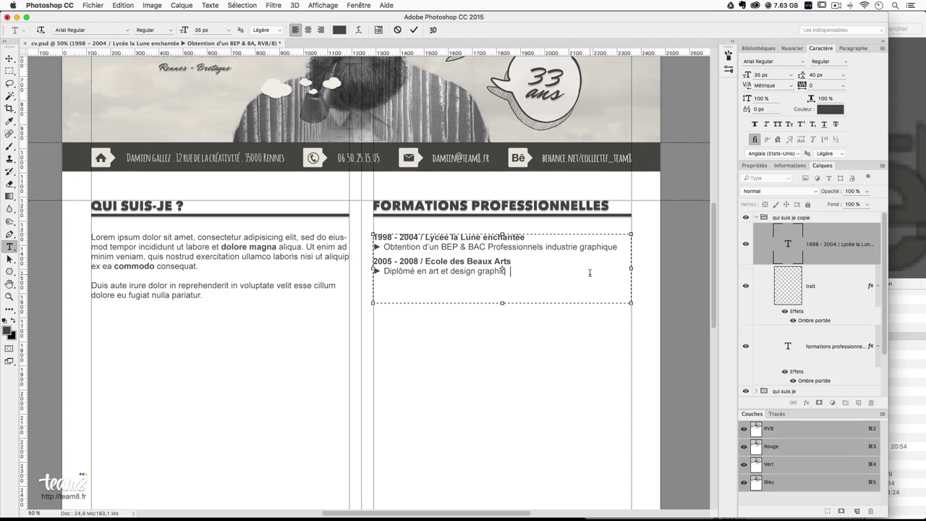
type("ue (")
type("mention bi")
type("en)")
key("Return")
key("super+v")
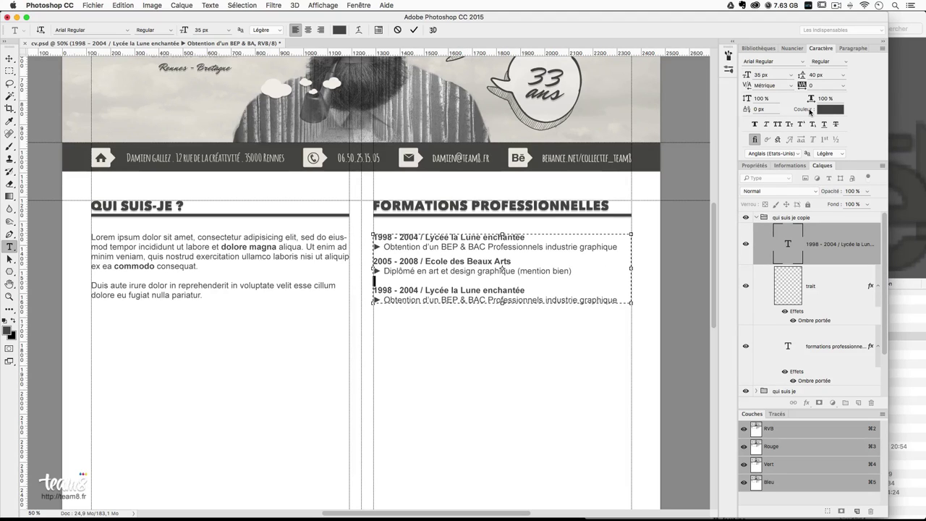
Set the third entry's leading to 20 px and its years to 2008 - 2010.
left_click(814, 74)
type("20")
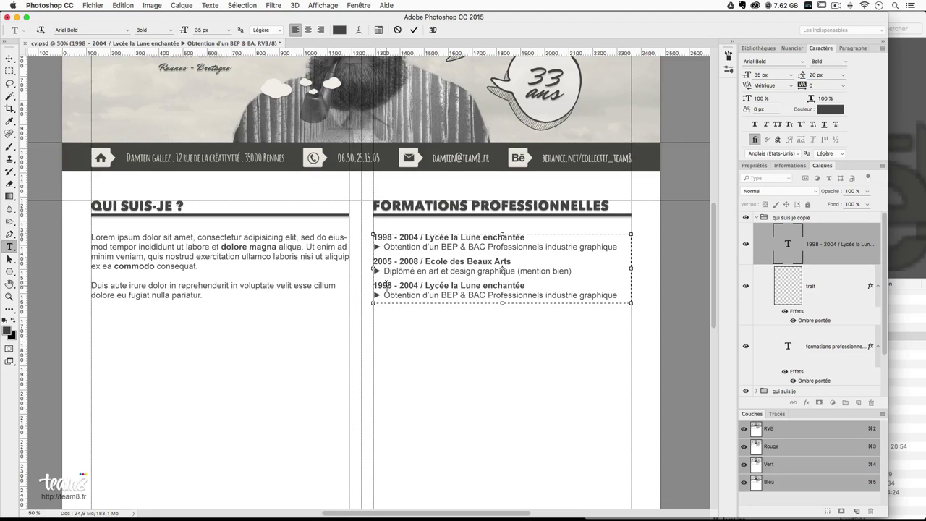
double_click(386, 285)
type("2008")
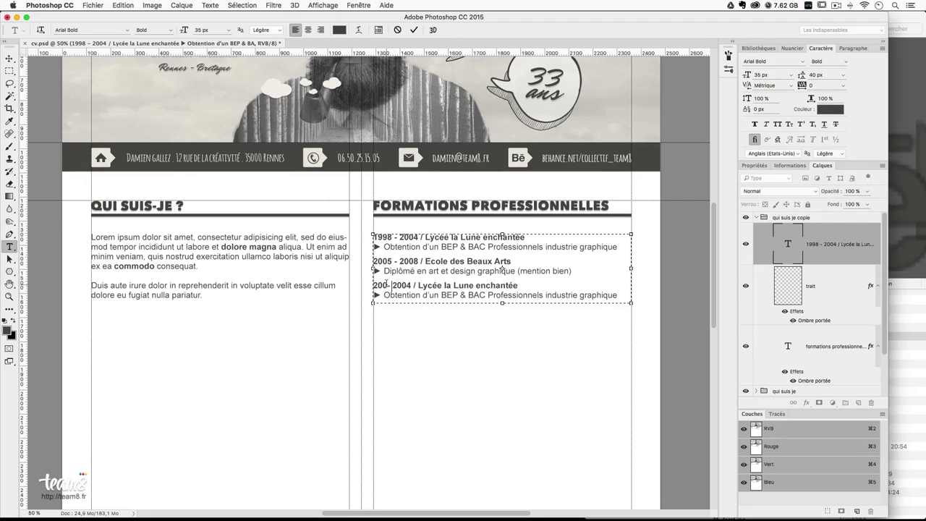
double_click(408, 285)
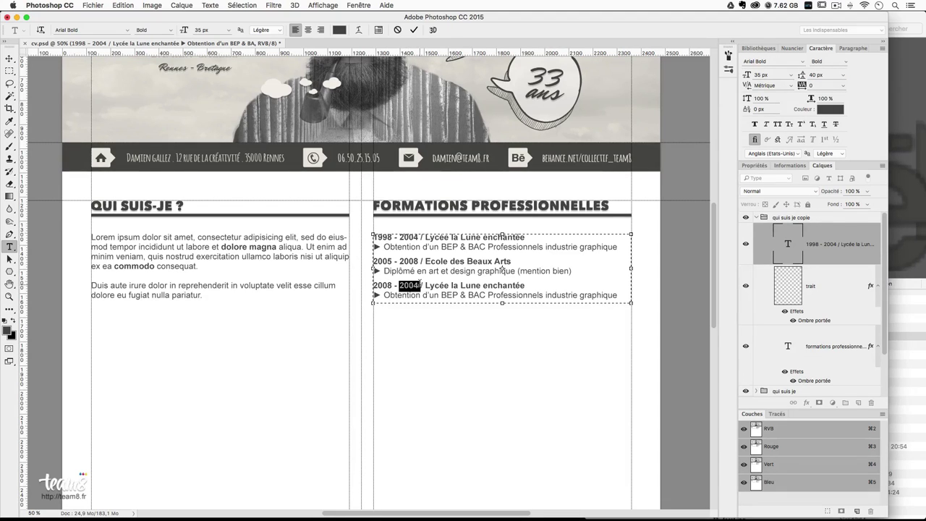
type("2010")
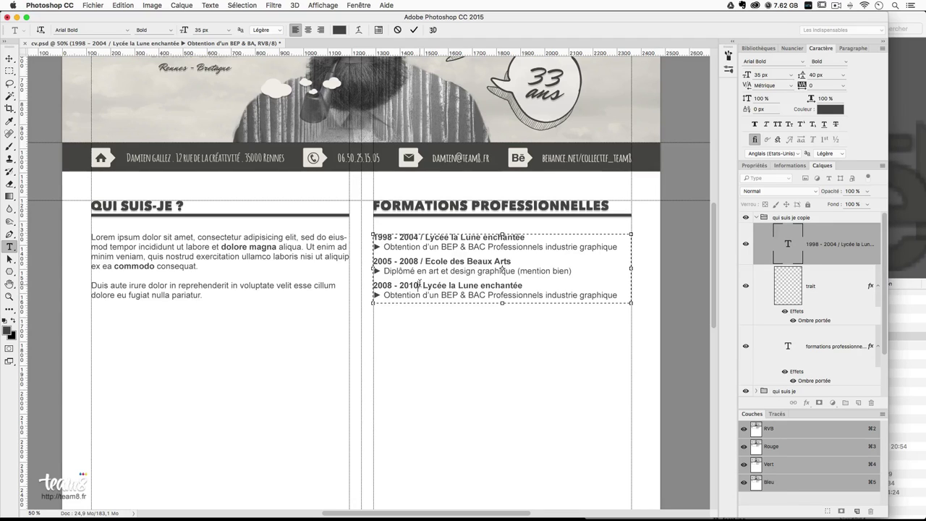
scroll(502, 268, "left", 4)
scroll(462, 282, "right", 6)
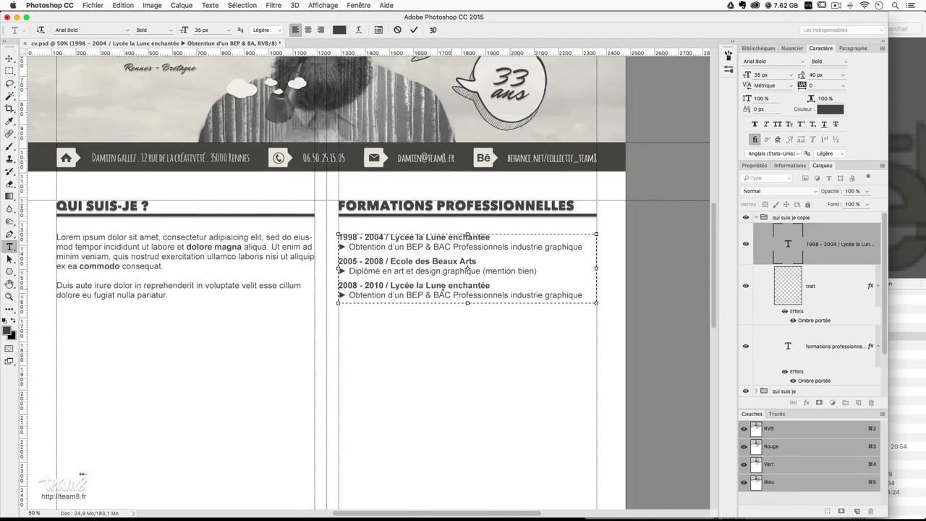
Retitle the third entry 'Formation aux métiers du numérique'.
left_click_drag(390, 285, 490, 285)
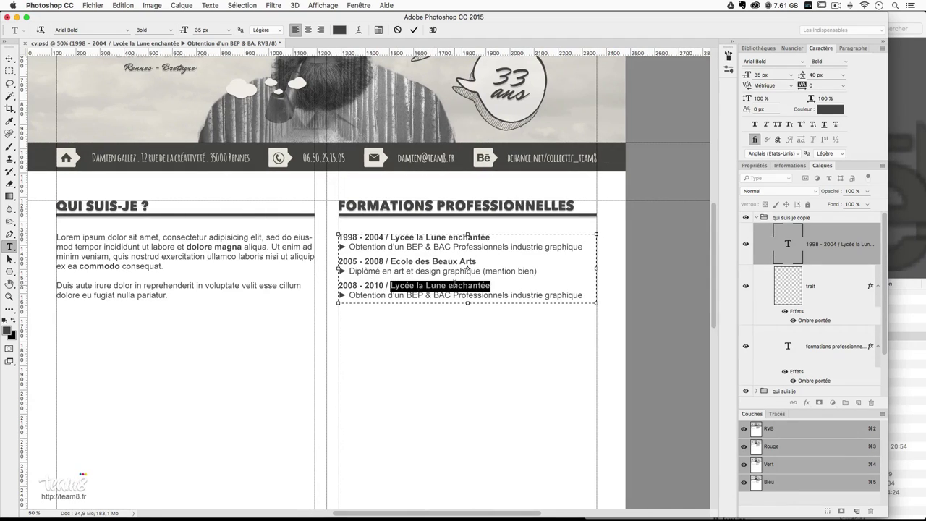
type("For")
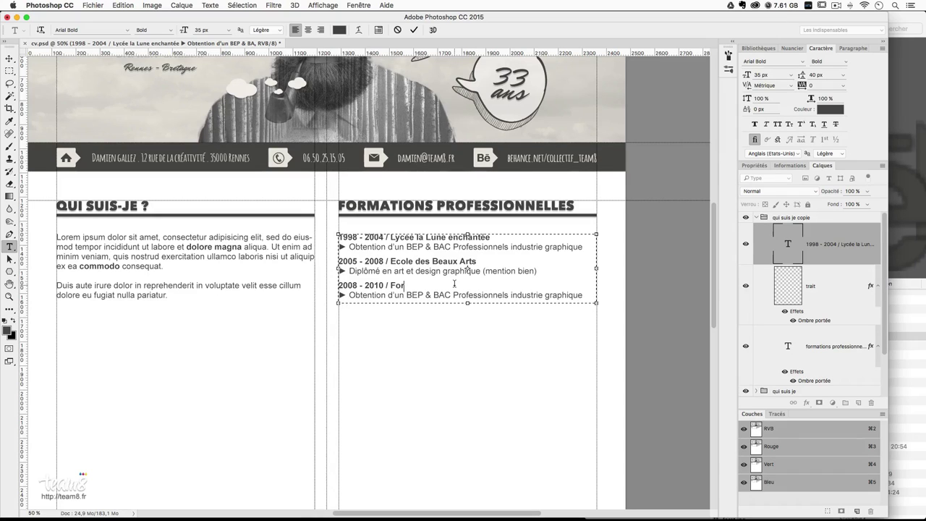
type("mation a")
type("ux métiers du")
type(" numén")
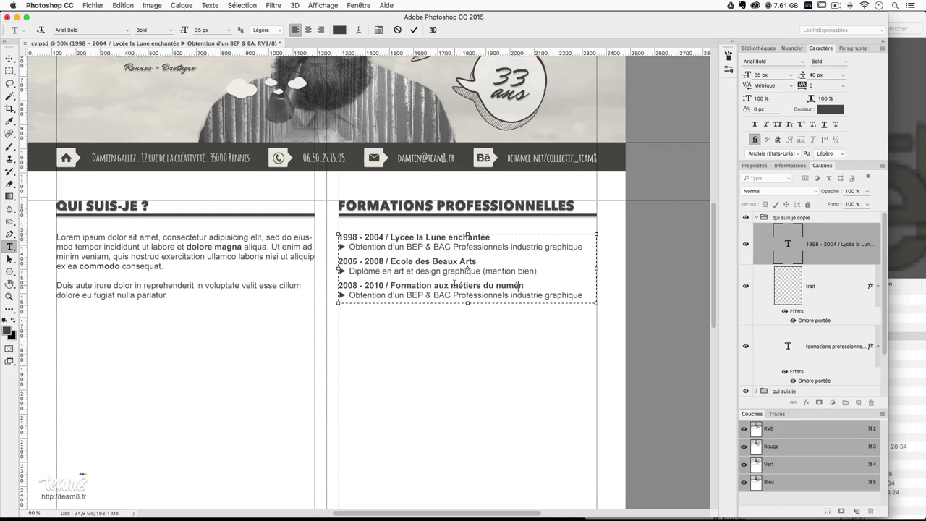
key("BackSpace")
type("rique")
Change the third entry's description to a Digital brand manager diploma and commit the text.
left_click_drag(388, 295, 582, 295)
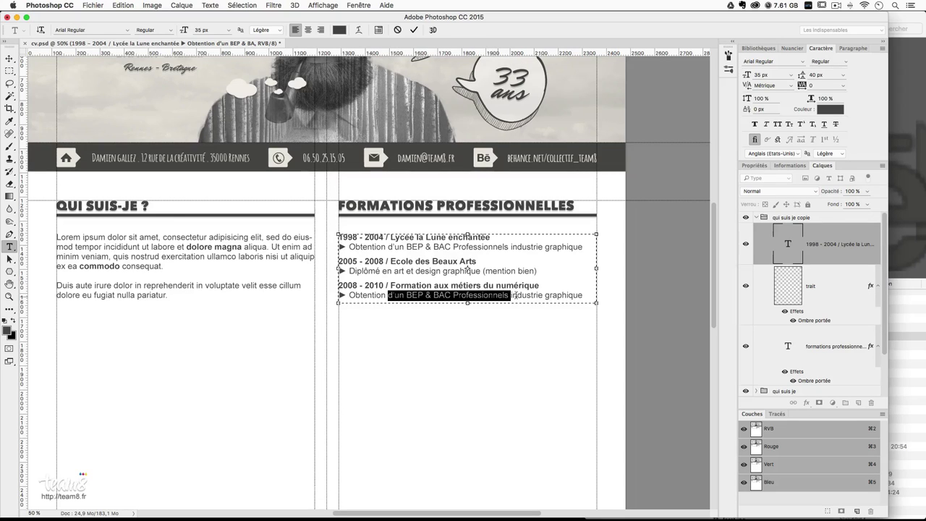
left_click_drag(406, 295, 582, 295)
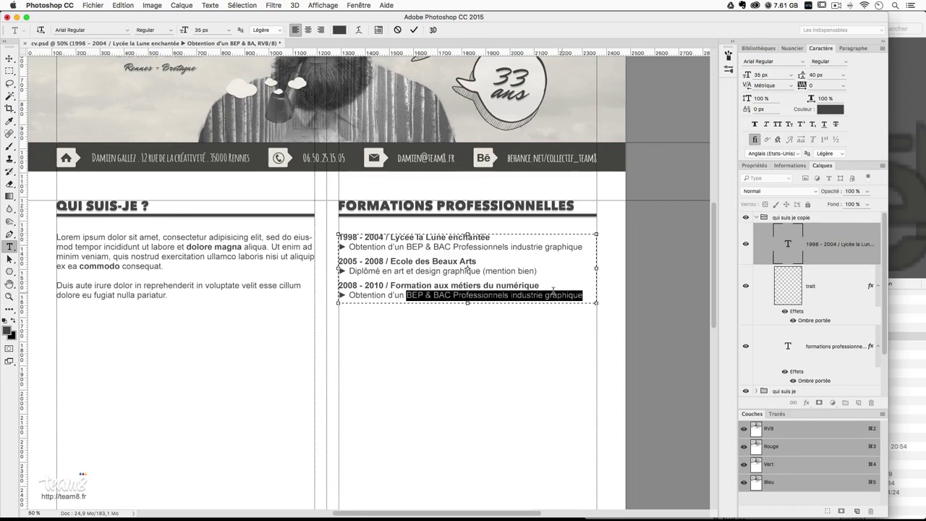
type("d")
type("^")
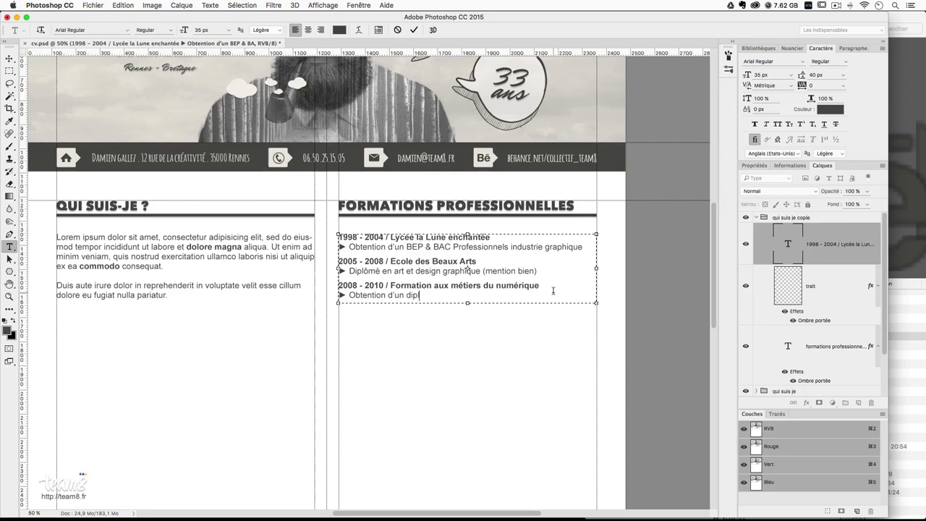
type("ôme de Digital b")
type("ran ")
type(" man ")
type("gert")
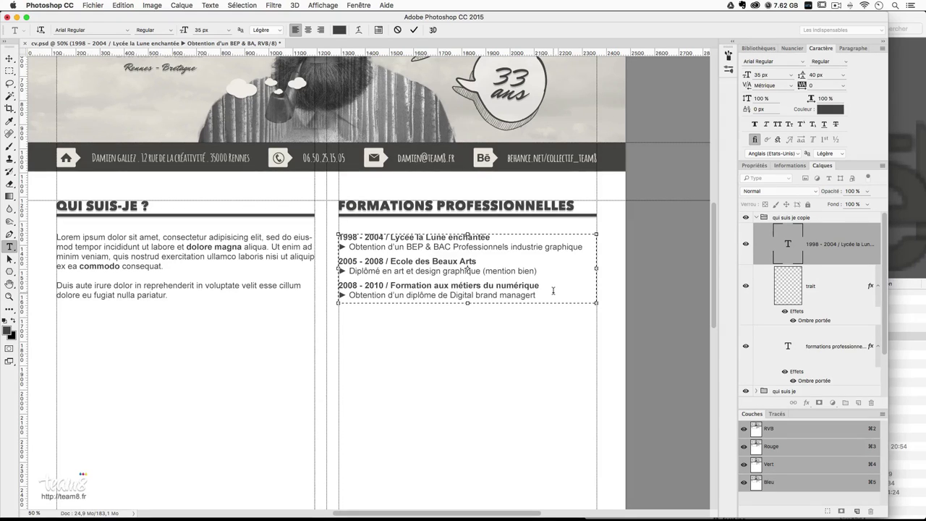
left_click(10, 58)
left_click_drag(369, 259, 427, 259)
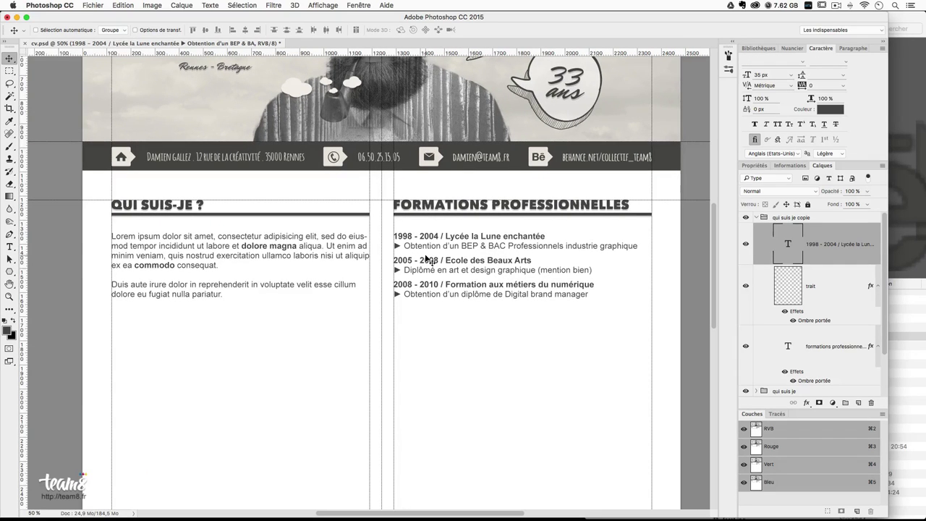
scroll(575, 271, "down", 2)
scroll(575, 271, "down", 2)
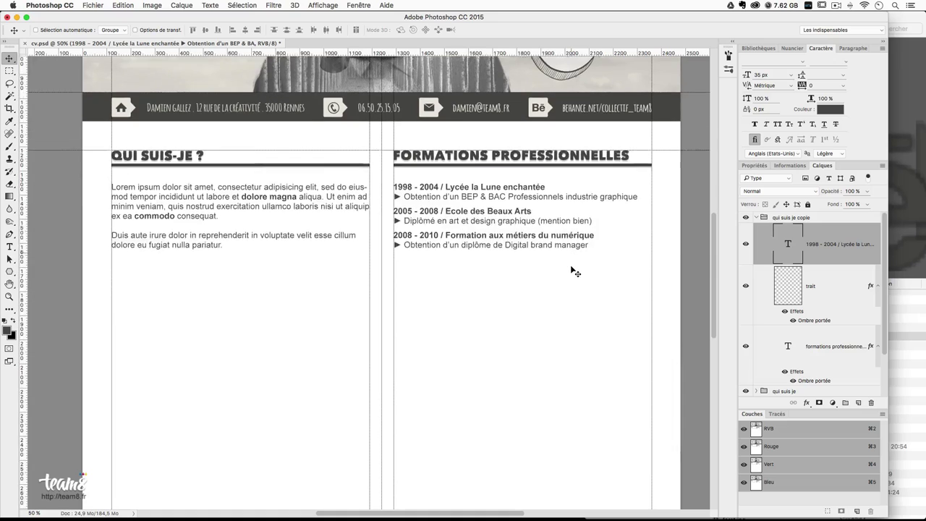
scroll(575, 271, "down", 2)
scroll(557, 267, "down", 1)
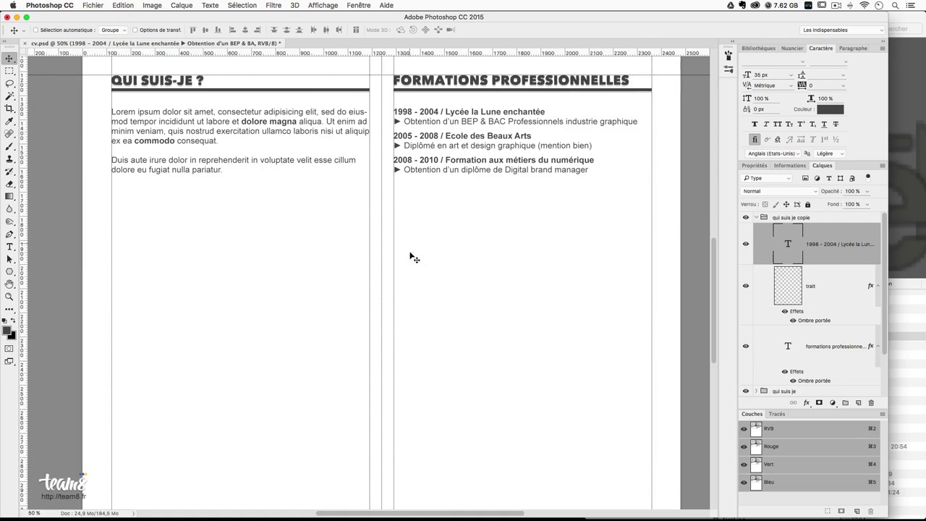
Rename the 'qui suis je copie' group to 'formations pros', then select the qui suis je group.
scroll(410, 379, "up", 1)
scroll(424, 366, "up", 3)
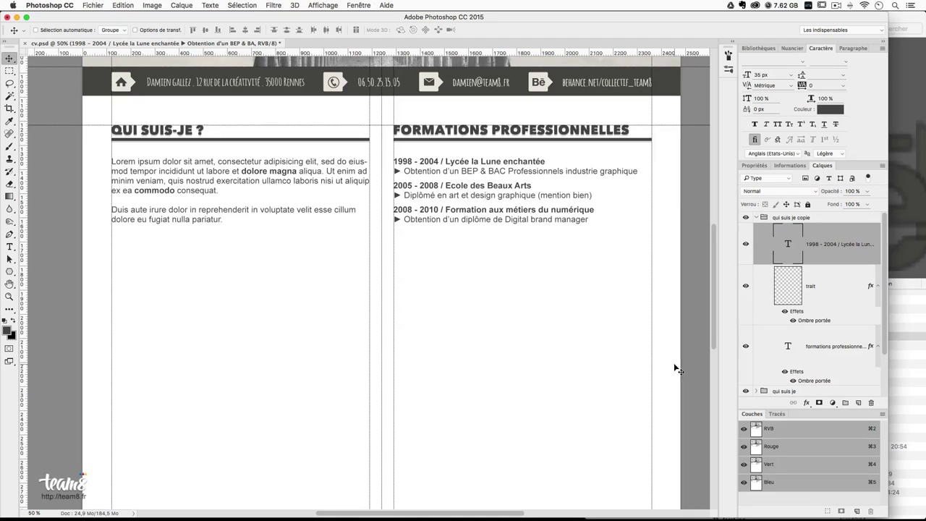
scroll(528, 355, "down", 1)
scroll(526, 354, "down", 5)
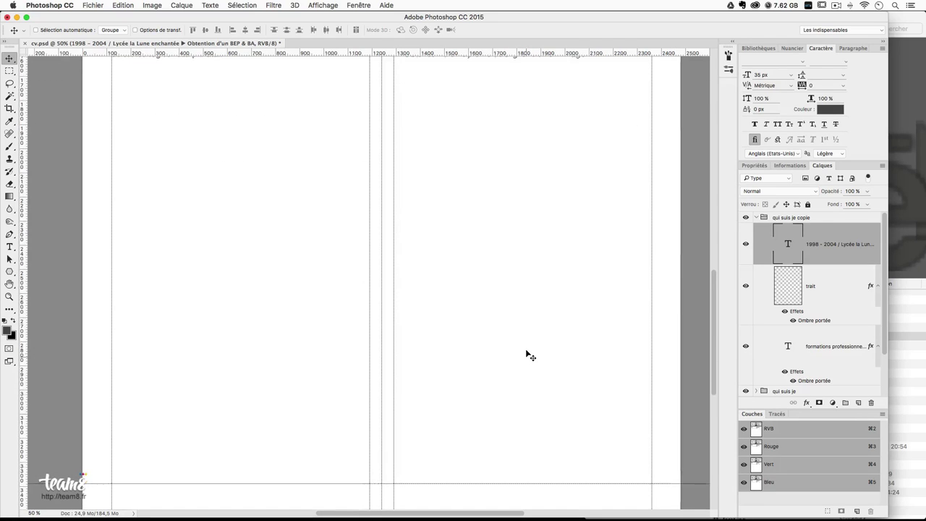
scroll(527, 354, "up", 4)
scroll(514, 333, "up", 1)
scroll(217, 170, "up", 2)
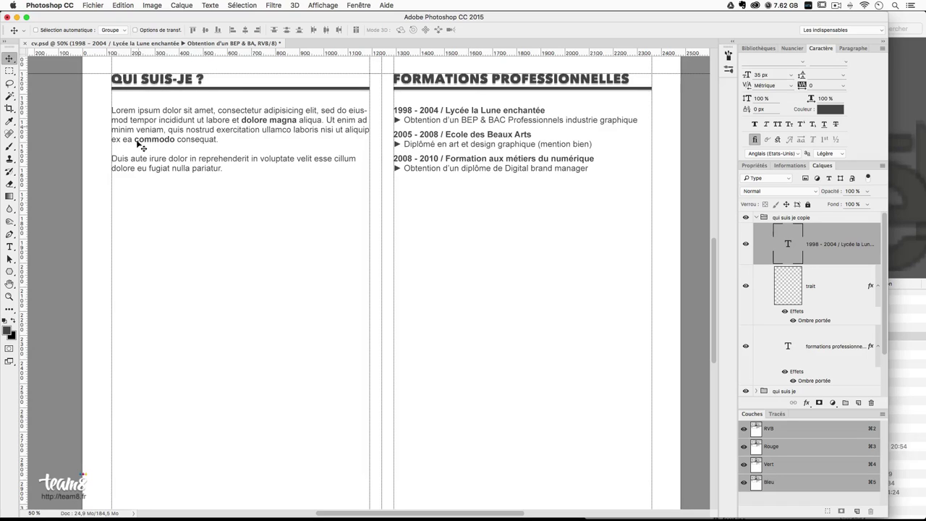
scroll(409, 250, "up", 1)
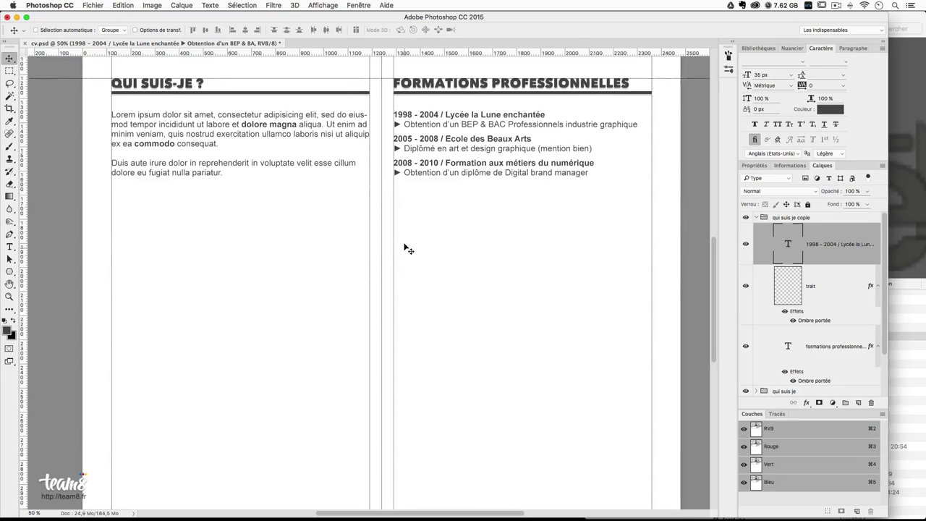
scroll(408, 249, "up", 3)
scroll(409, 250, "up", 2)
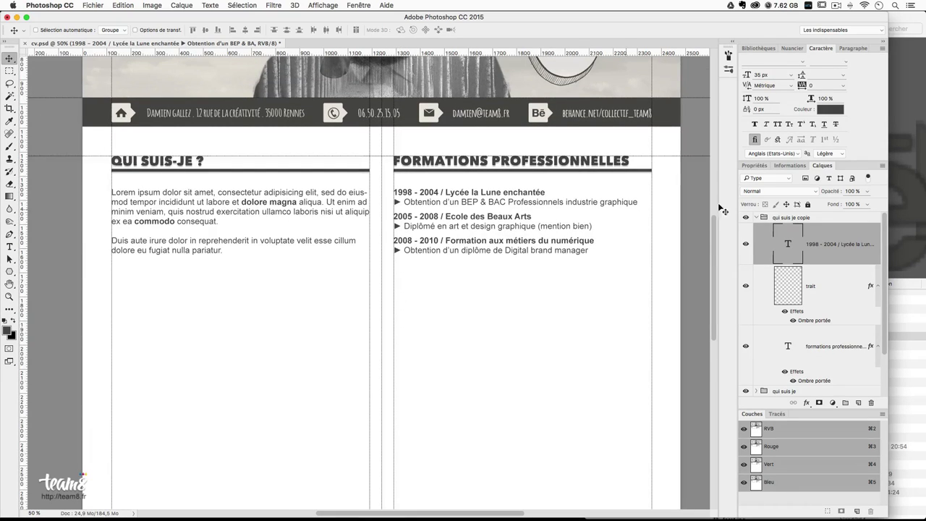
left_click(756, 217)
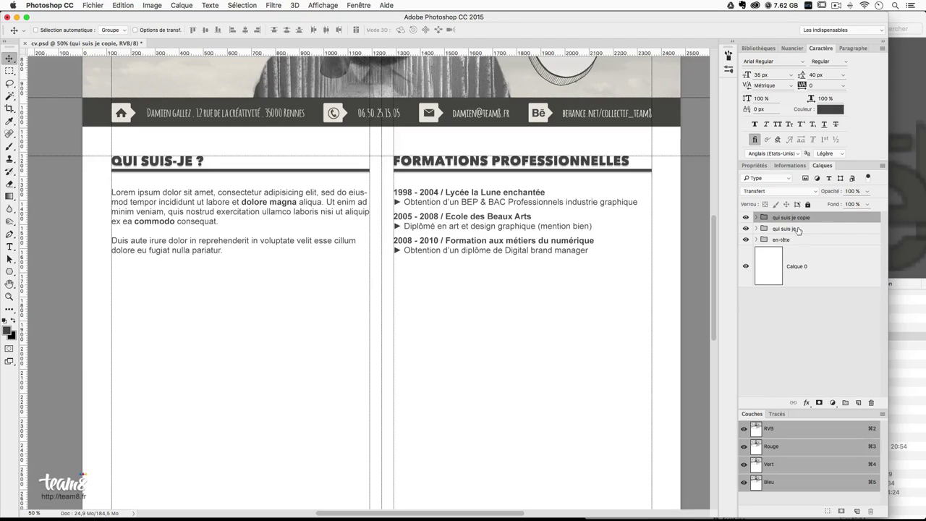
double_click(796, 217)
type("formations")
type(" pros")
key("Return")
left_click(790, 229)
key("super")
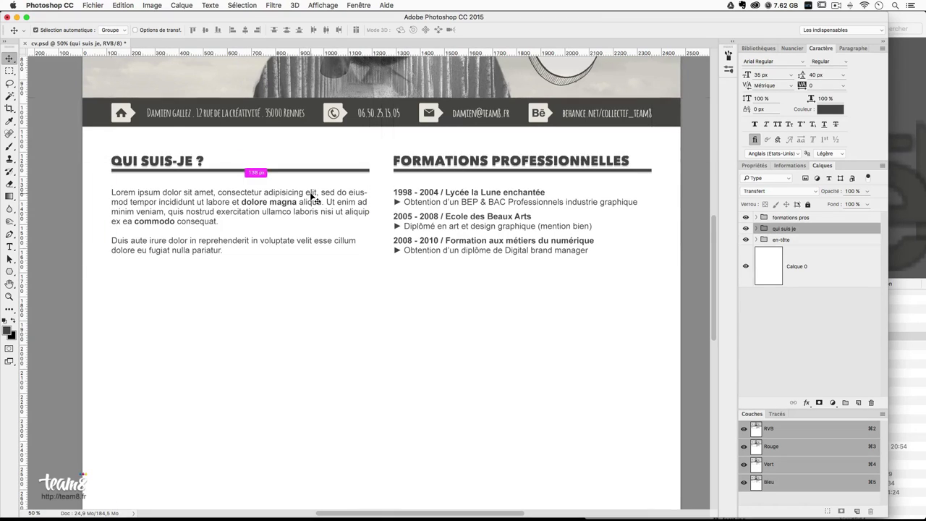
Add two horizontal guides beneath the text columns, spaced with a marquee square, the lower at Y 1714 px.
left_click(9, 70)
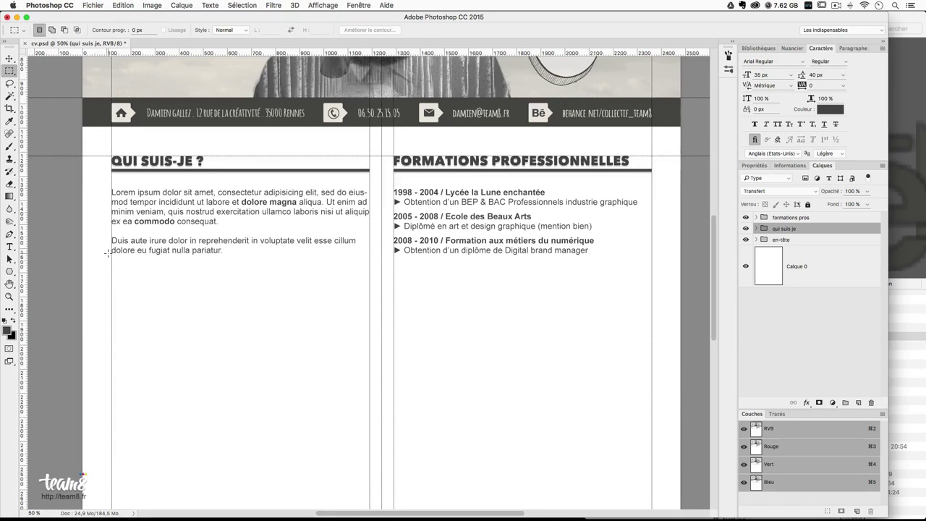
mouse_move(146, 53)
left_mouse_down()
mouse_move(130, 252)
mouse_move(142, 276)
left_mouse_up()
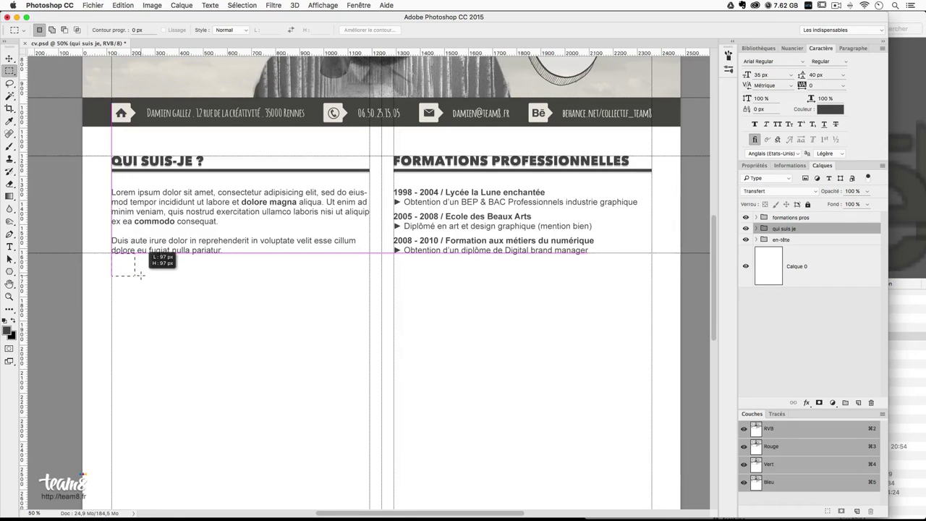
left_click_drag(141, 276, 145, 281)
left_click_drag(246, 53, 237, 281)
left_click(236, 281)
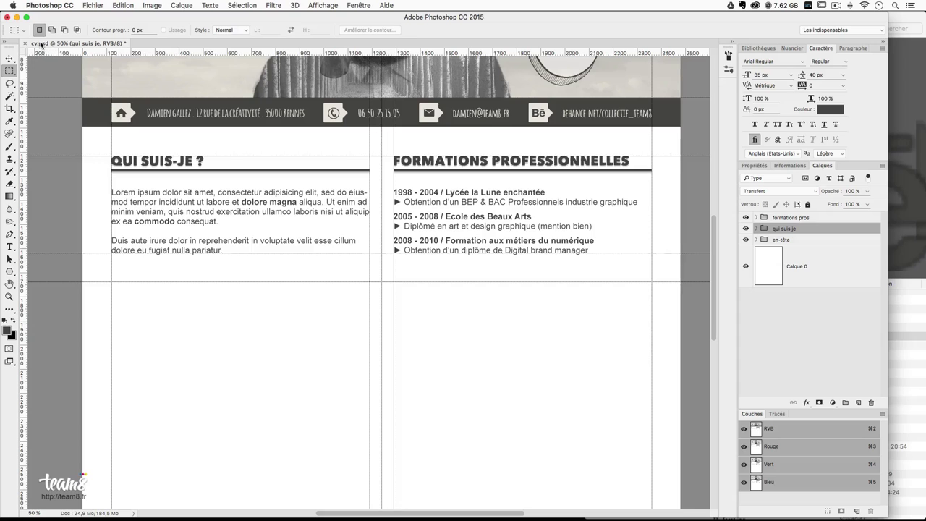
left_click(11, 60)
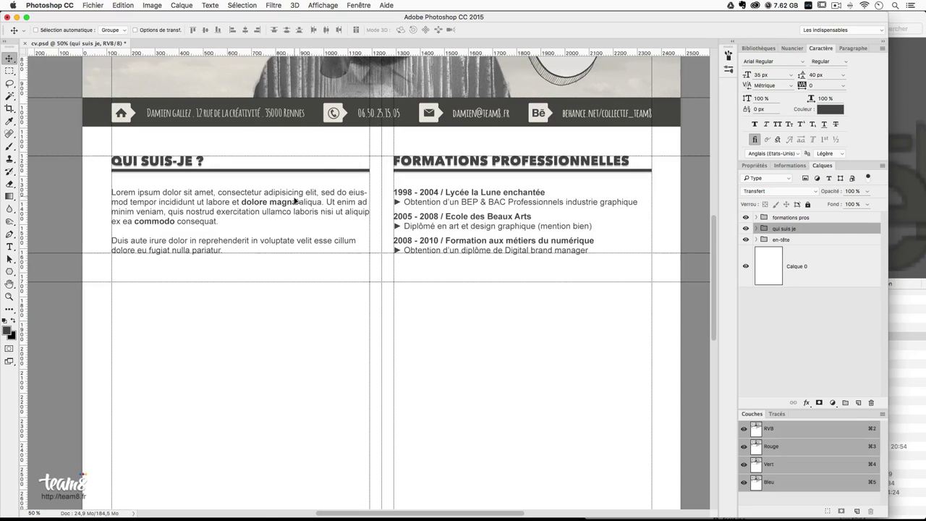
Duplicate the Qui suis-je group lower down, retitle its heading MES COMPETENCES and left-align it.
left_click_drag(295, 201, 288, 327)
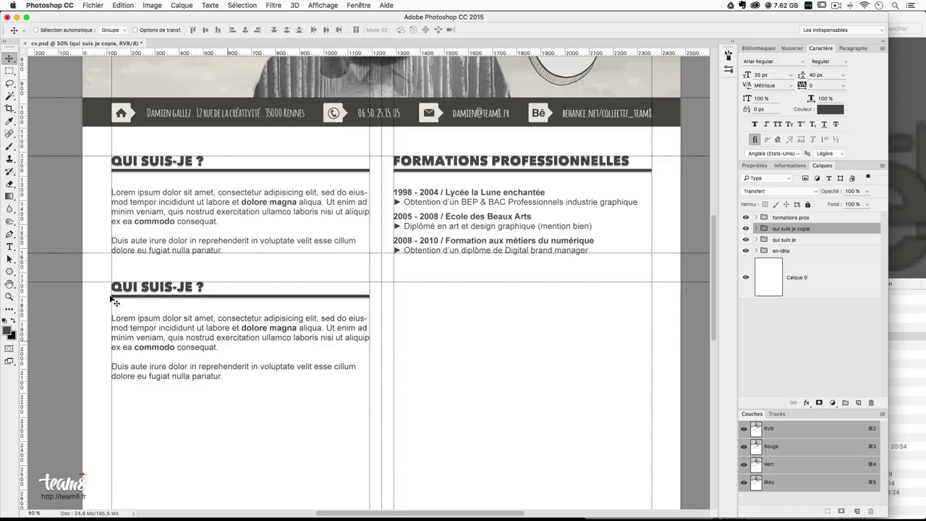
left_click(10, 247)
left_click_drag(112, 287, 199, 288)
type("me")
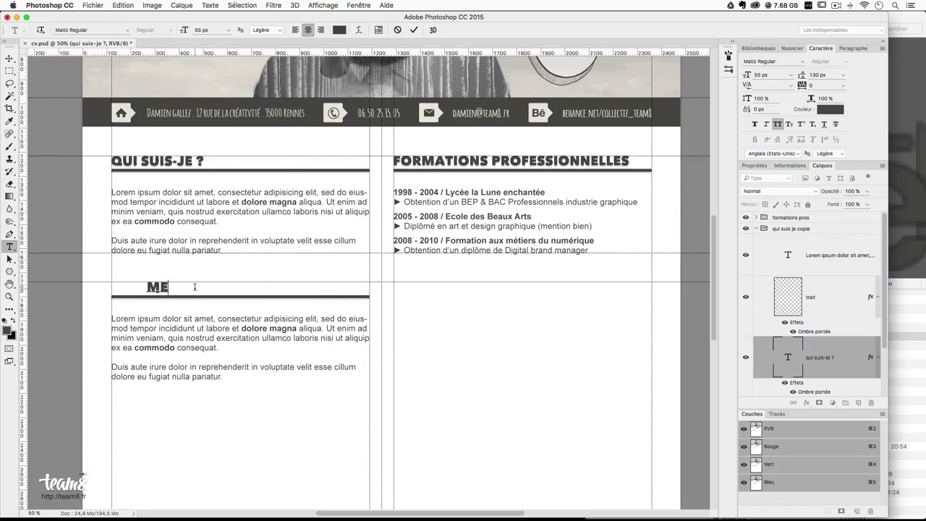
type("s compé")
key("BackSpace")
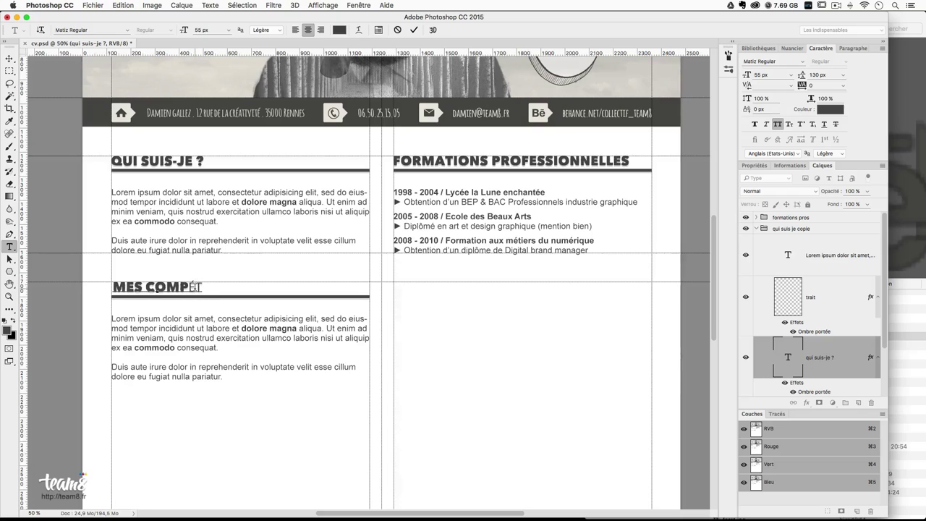
key("BackSpace")
key("BackSpace")
type("mpe")
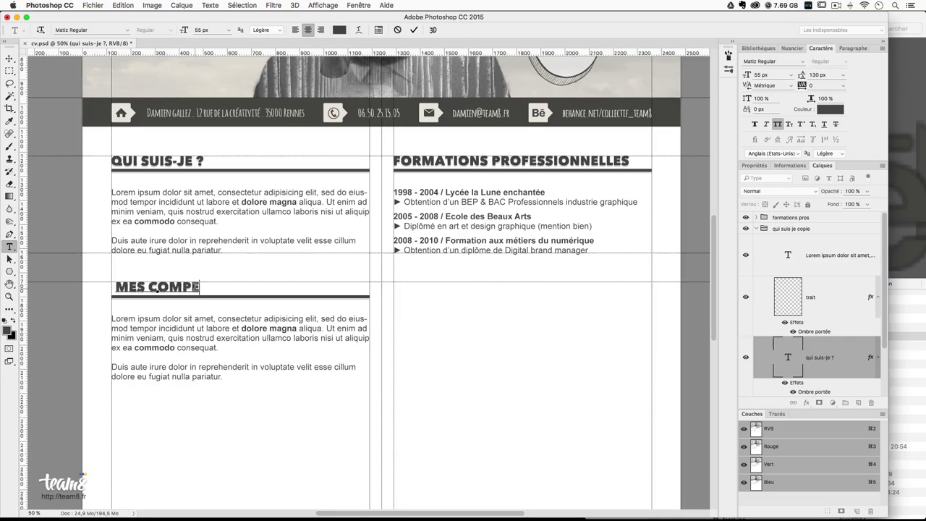
type("tences")
left_click(8, 58)
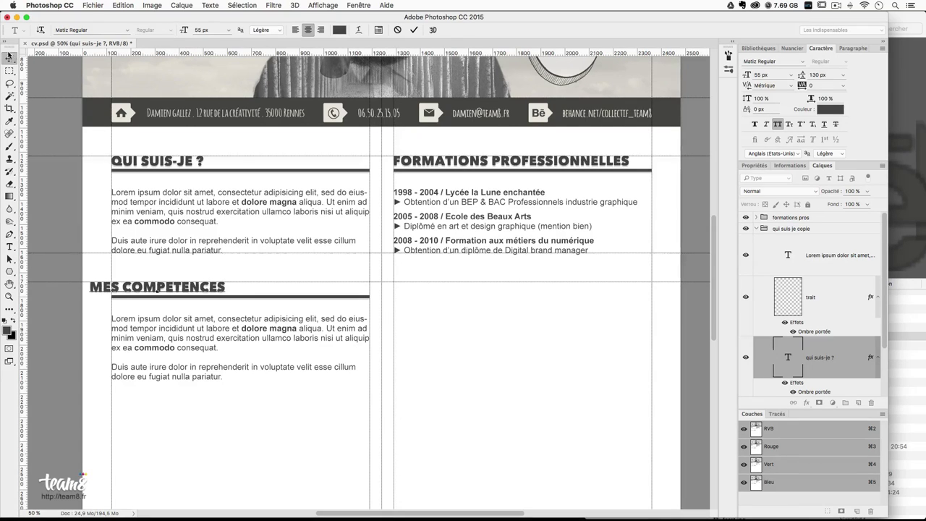
left_click_drag(224, 327, 248, 328)
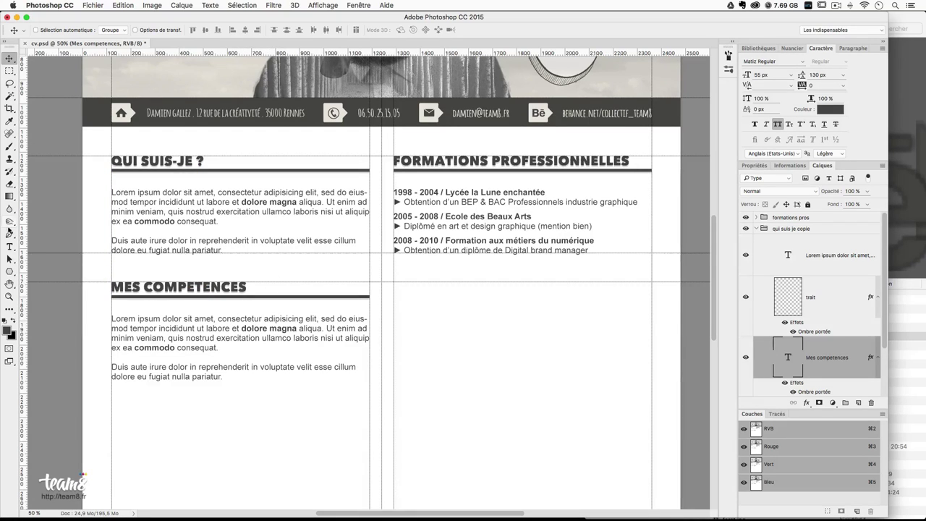
left_click(9, 246)
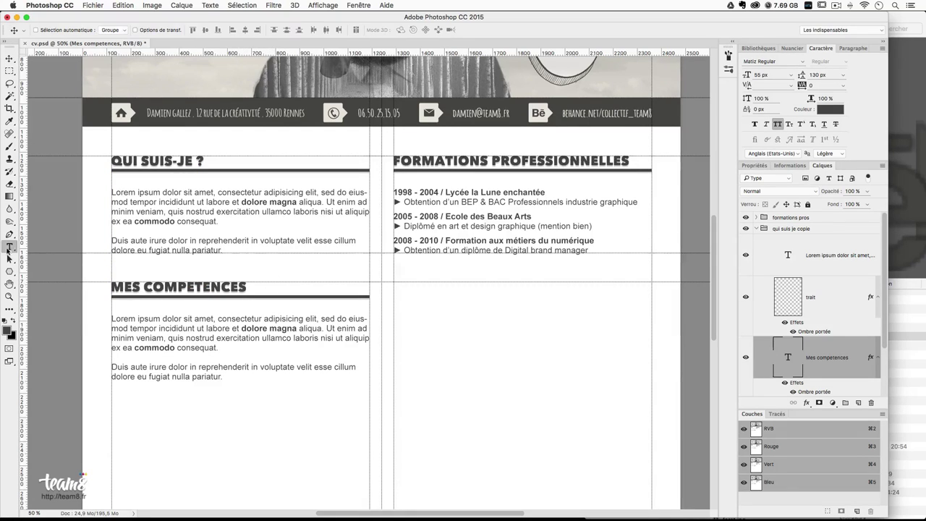
Replace the copied paragraph text with a short 'Lorem' placeholder.
left_click(147, 329)
key("ctrl+a")
type("Lorem i")
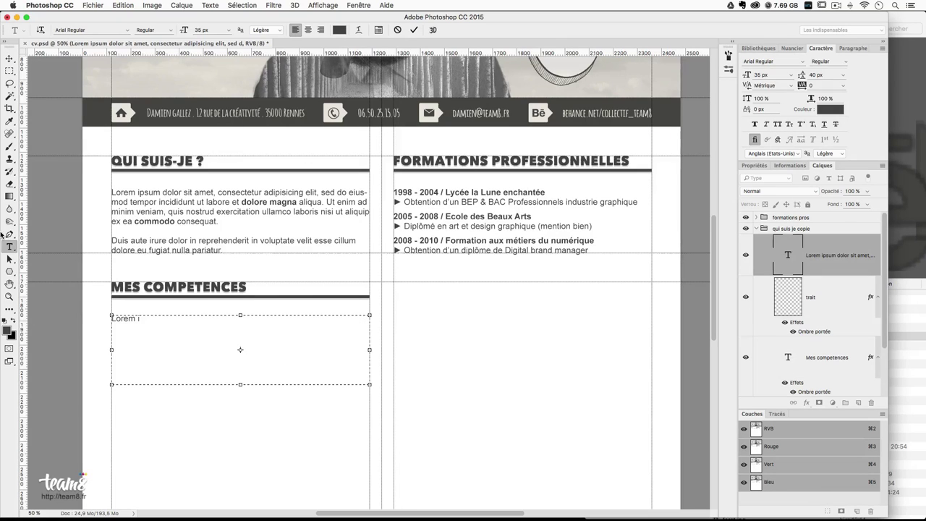
key("BackSpace")
left_click(11, 246)
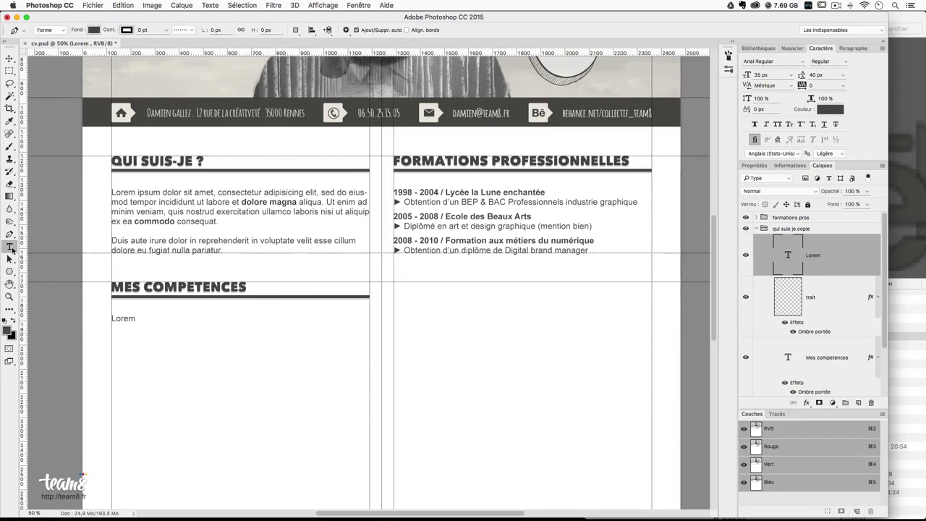
Turn the placeholder into the line '▶ Adobe Photoshop' with the arrow bullet.
left_click(400, 226)
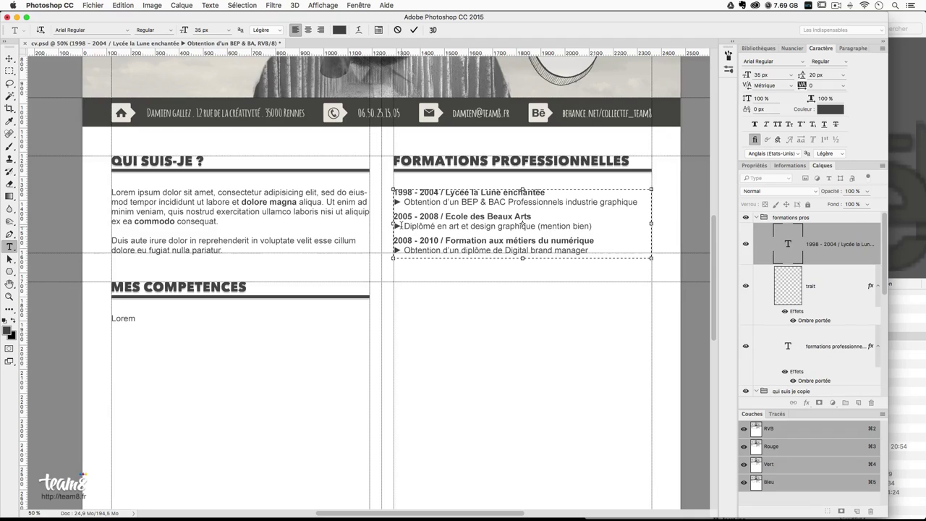
left_click(120, 318)
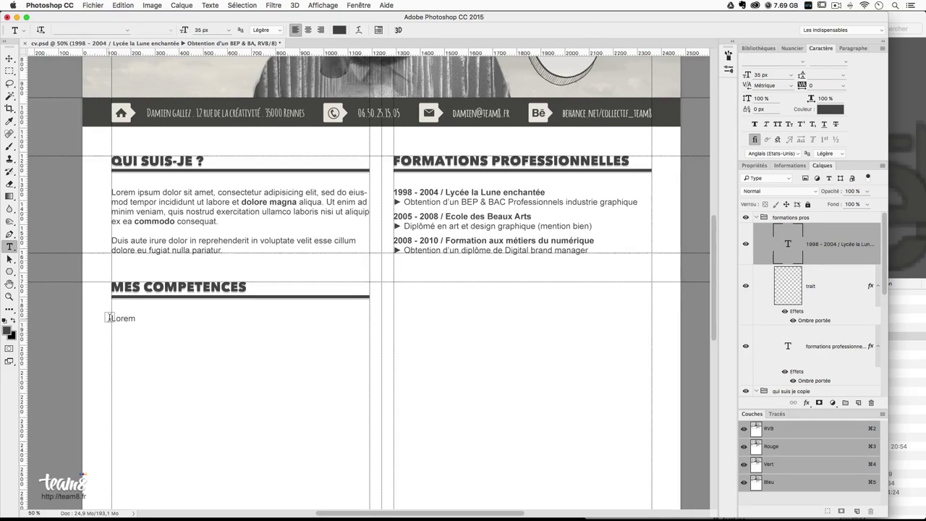
double_click(113, 318)
left_click(113, 318)
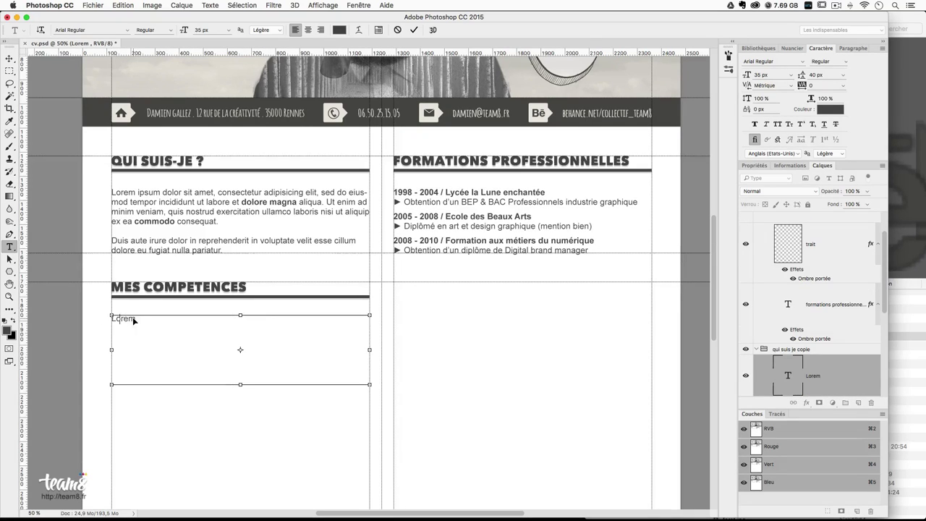
type("▶")
double_click(132, 319)
type("P")
key("BackSpace")
key("BackSpace")
key("BackSpace")
type("Ph")
type("otosohp")
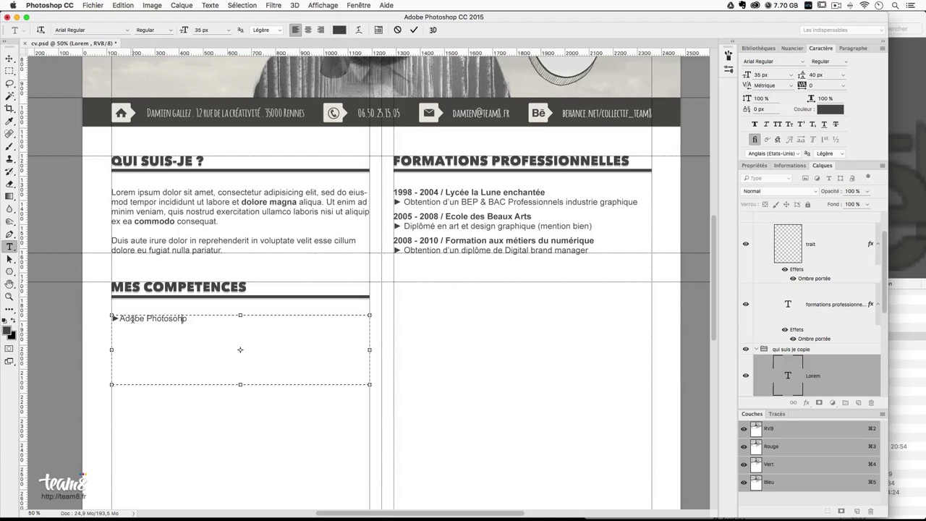
key("BackSpace")
key("BackSpace")
key("BackSpace")
type("hop")
Set the Adobe Photoshop line's leading to 60 px.
triple_click(212, 318)
left_click(825, 74)
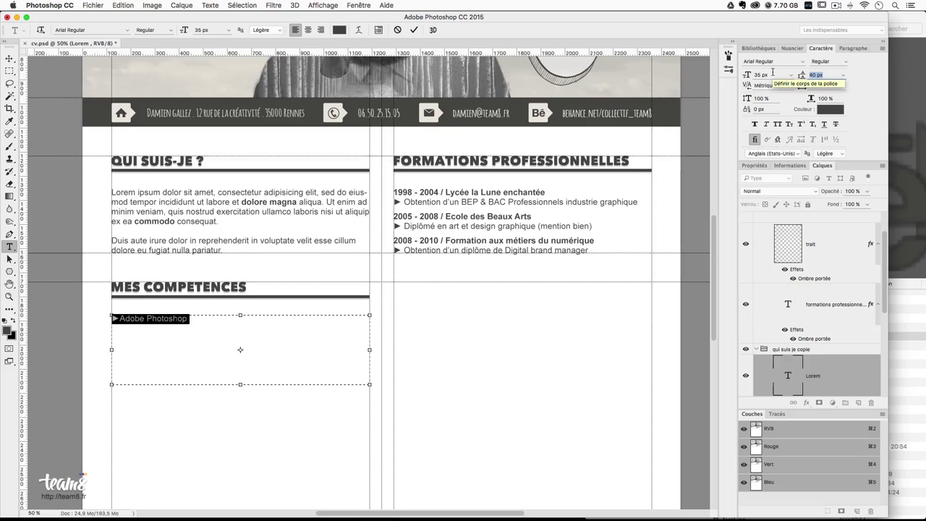
type("60")
key("Return")
Copy the Adobe Photoshop line and change the duplicate to Adobe Illustrator.
left_click(144, 328)
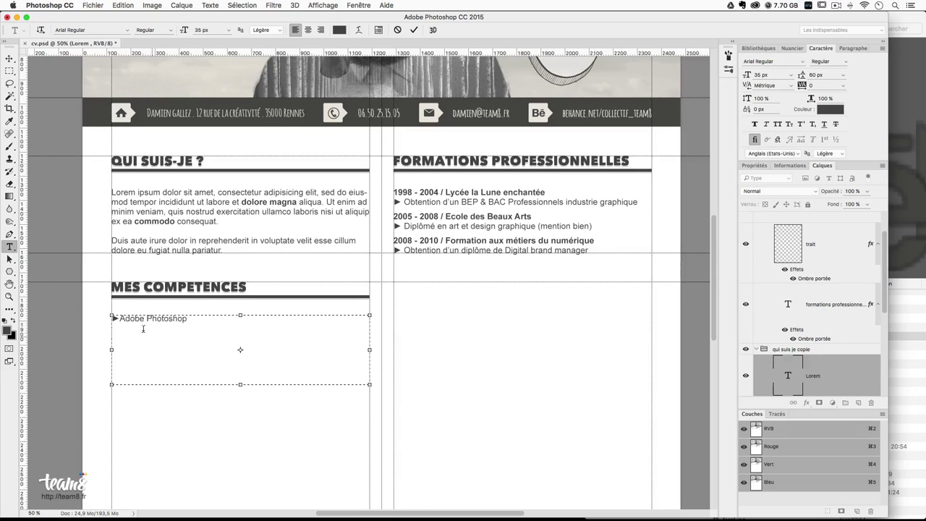
left_click_drag(195, 321, 113, 319)
key("super+c")
left_click(127, 329)
key("super+v")
double_click(167, 332)
key("BackSpace")
type("ator")
key("Return")
Add Adobe After Effects and Adobe Dreamweaver skill lines.
type("►Adobe Photoshop")
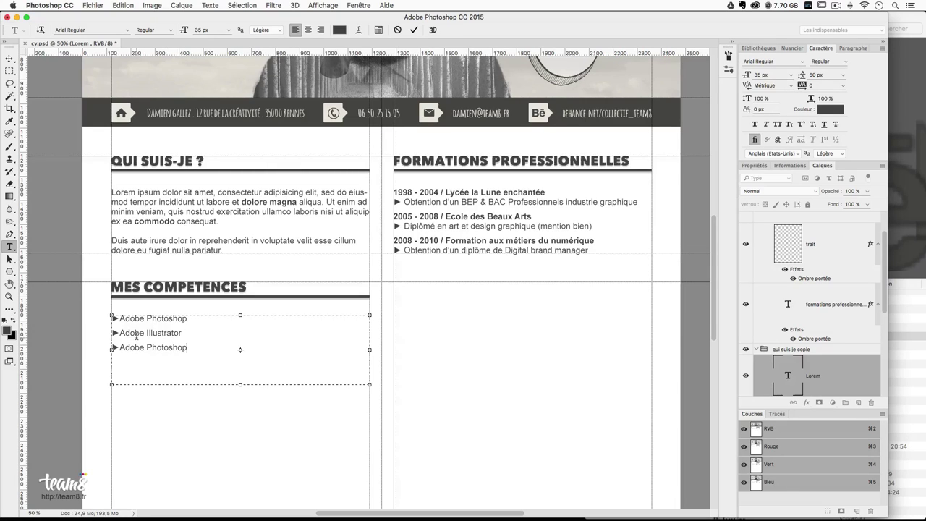
left_click_drag(143, 334, 154, 347)
double_click(161, 348)
type("D")
type("ter Effect")
key("Return")
key("super+v")
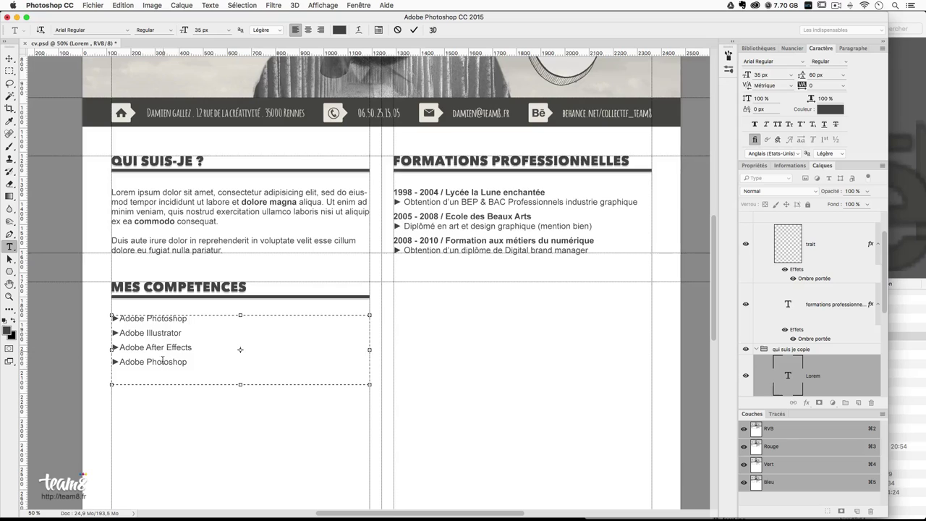
double_click(170, 362)
type("Dream")
type("weaver")
Make the skills text frame taller and add an Adobe Flash line.
scroll(233, 316, "down", 5)
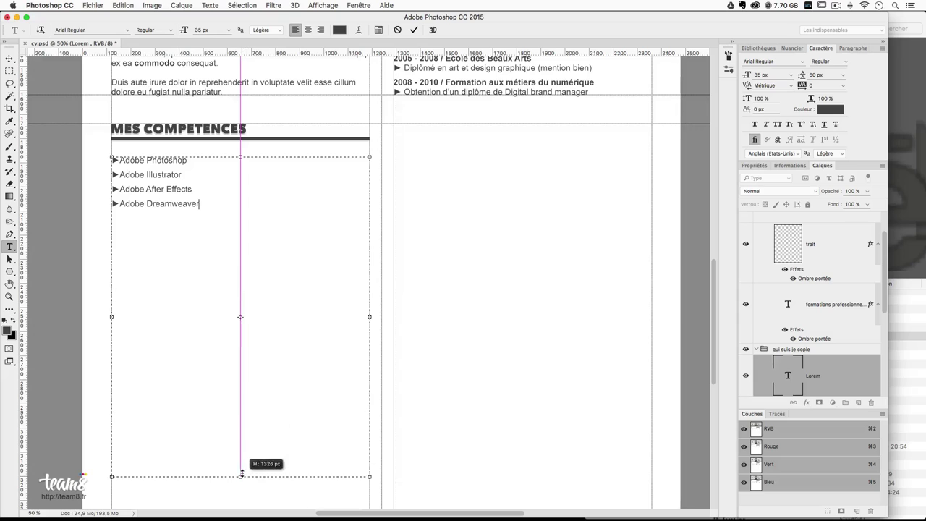
left_click_drag(240, 238, 240, 488)
key("Return")
key("cmd+v")
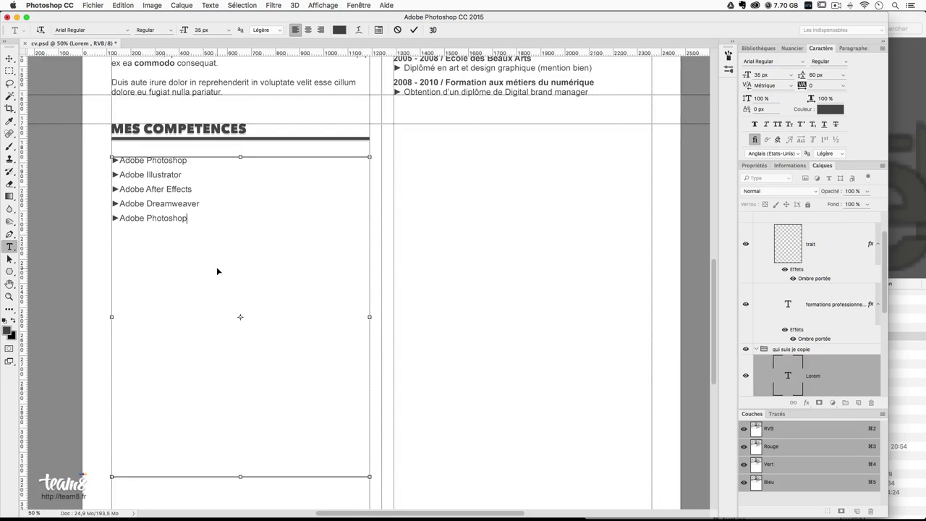
double_click(161, 217)
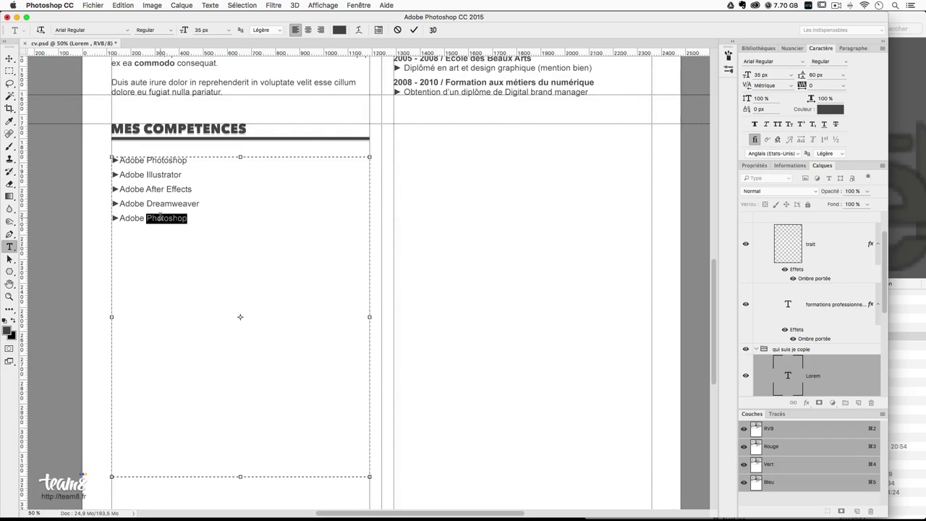
type("Fla")
key("BackSpace")
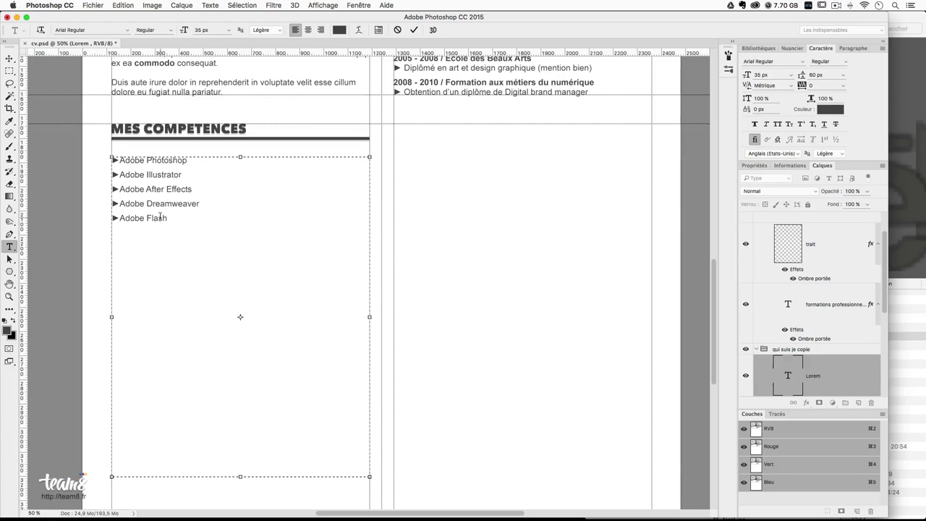
Add a blank spacer line with 30 px leading, then an HTML5 & CSS3 line.
key("Return")
key("Return")
key("cmd+v")
left_click(820, 74)
type("3")
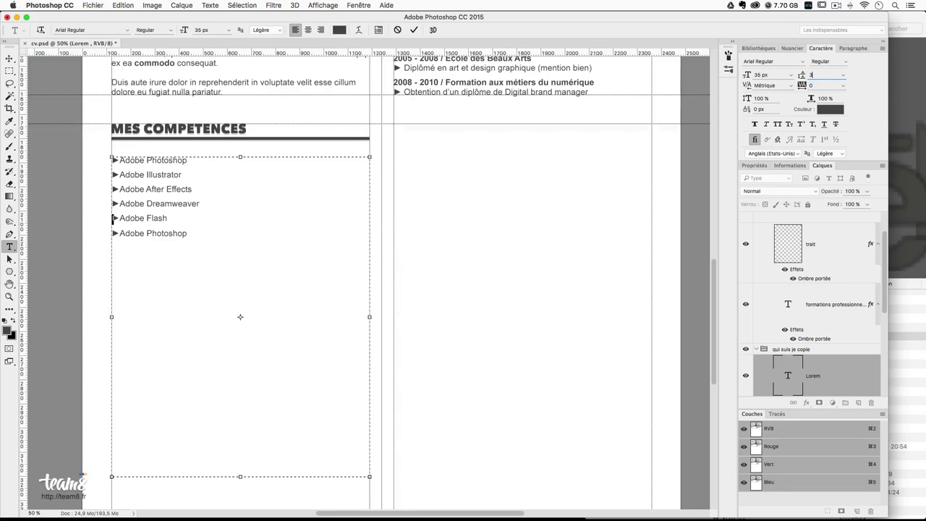
type("0")
double_click(163, 239)
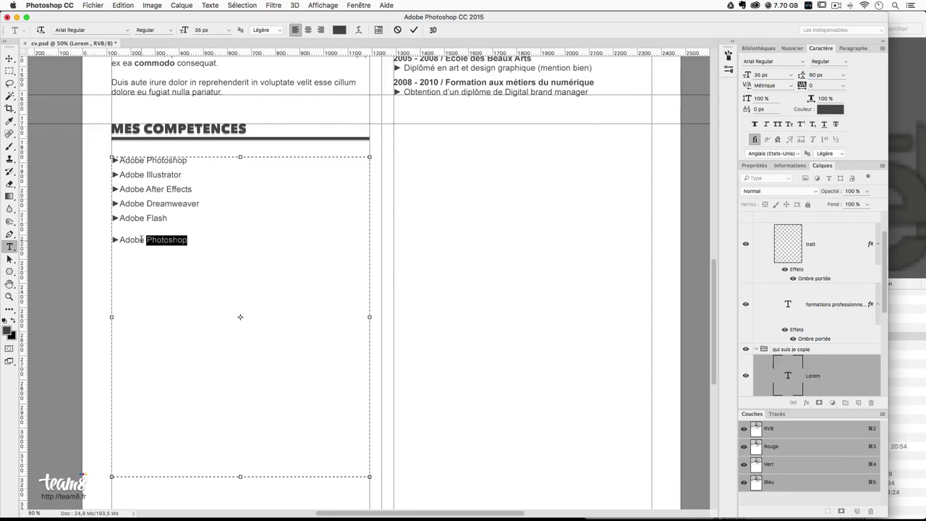
triple_click(147, 239)
key("super+a")
left_click(146, 239)
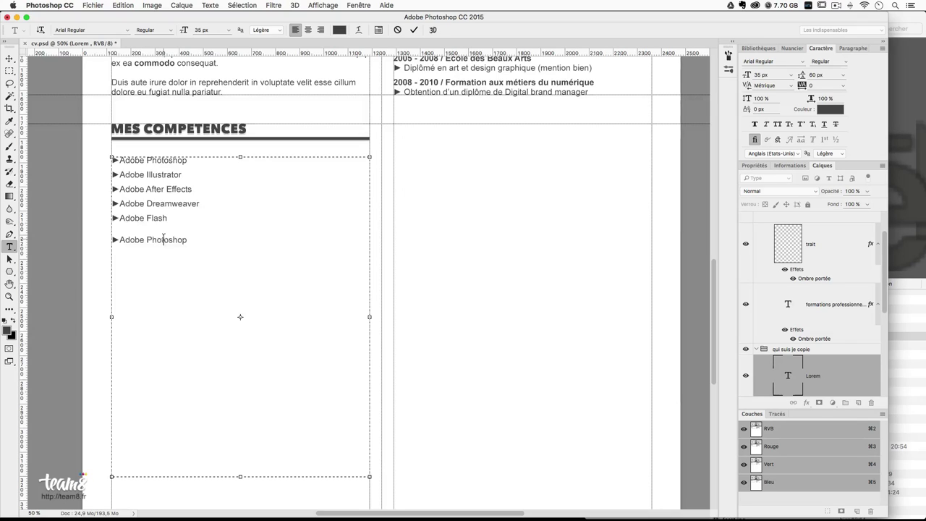
left_click_drag(166, 239, 141, 238)
type("H")
type("TML5")
type(" & CSS3")
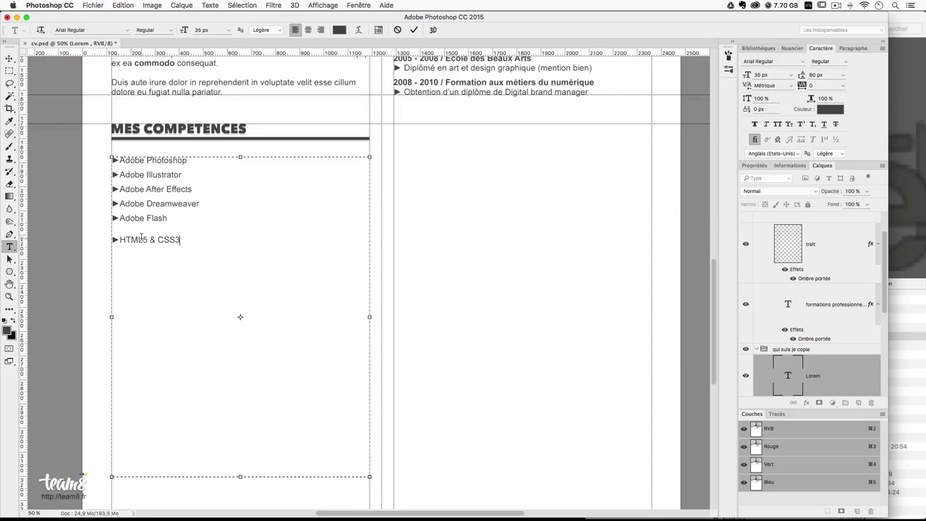
Add a PHP & SQL line below HTML5 & CSS3.
key("super+v")
scroll(141, 235, "down", 5)
scroll(166, 161, "left", 2)
scroll(254, 210, "left", 1)
scroll(376, 184, "left", 1)
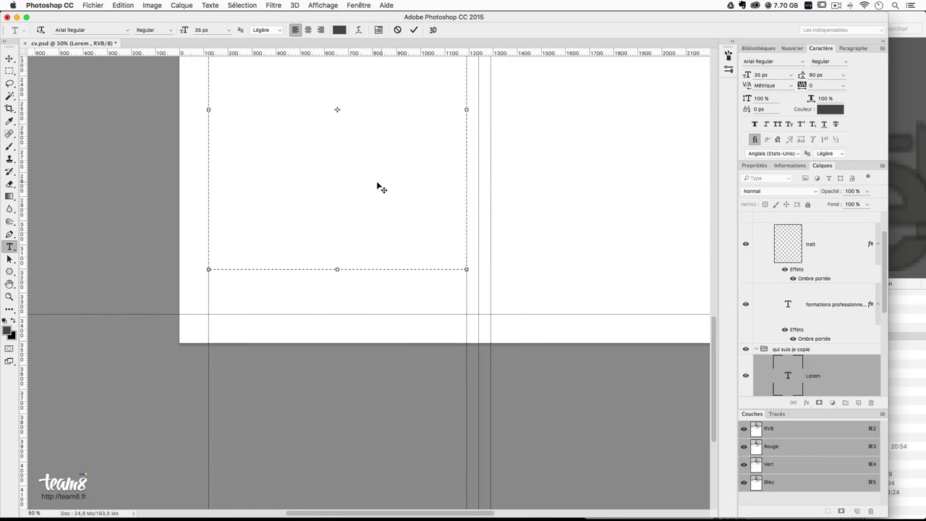
scroll(381, 188, "up", 3)
scroll(381, 188, "left", 1)
scroll(502, 231, "up", 1)
scroll(434, 217, "up", 1)
scroll(299, 280, "up", 5)
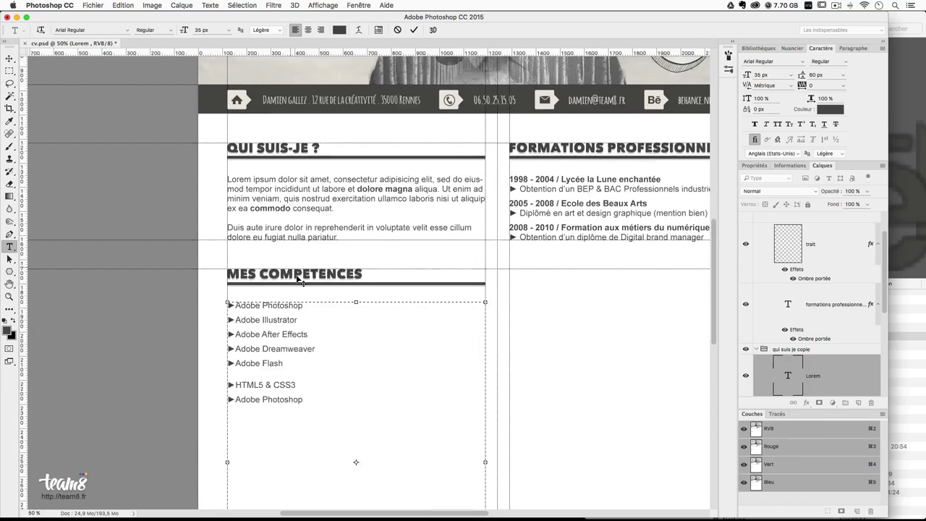
scroll(298, 280, "down", 2)
scroll(298, 275, "right", 2)
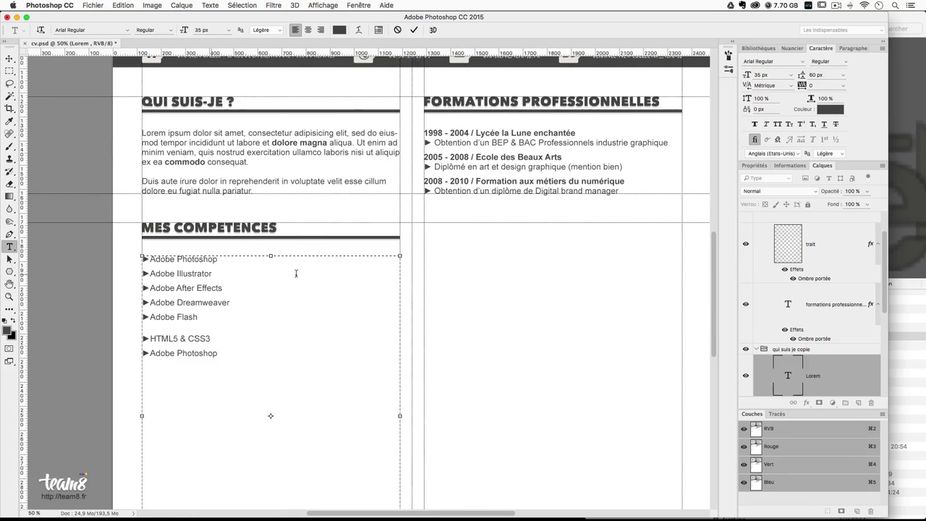
triple_click(165, 353)
type("PHP ")
type("& SQL")
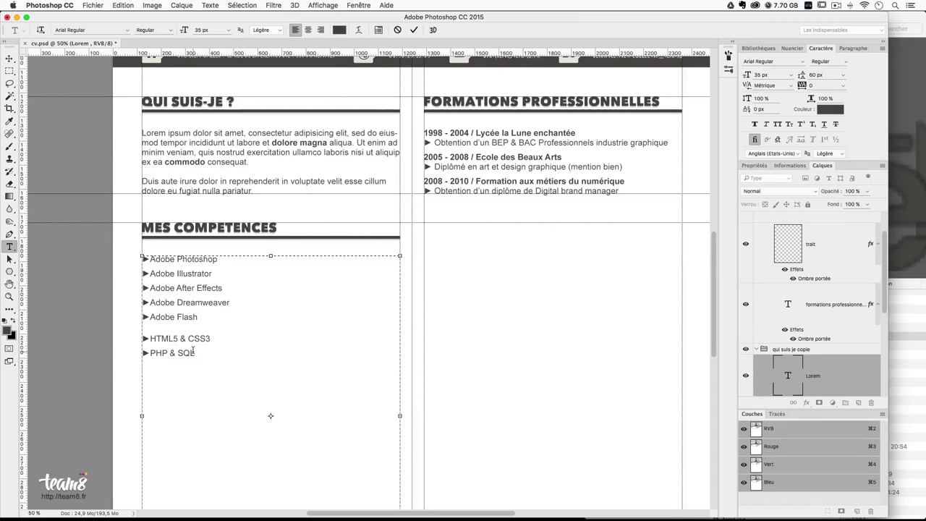
Add a Wordpress & Joomla line below PHP & SQL.
key("Return")
key("super+v")
triple_click(190, 368)
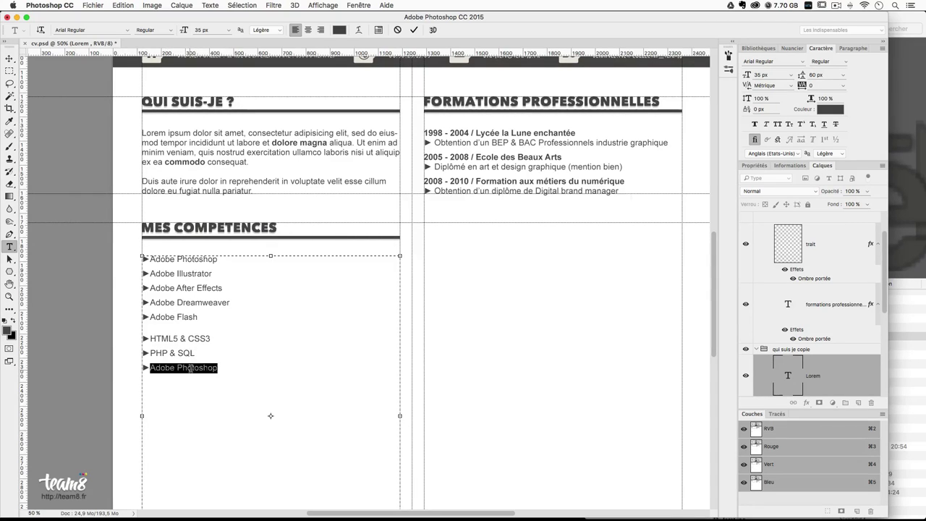
type("Worspre")
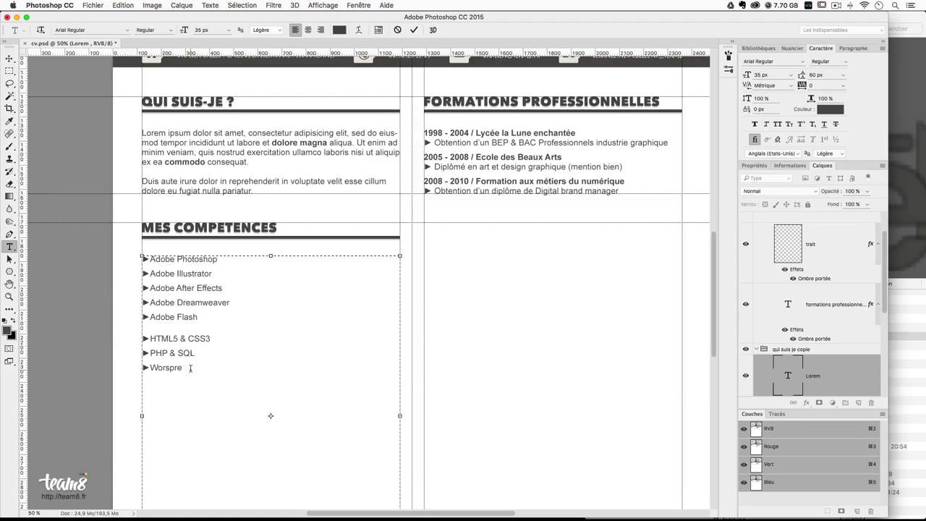
key("BackSpace")
key("BackSpace")
key("BackSpace")
type("dpre")
type(" @")
type("Jomm")
key("BackSpace")
key("BackSpace")
type("omla")
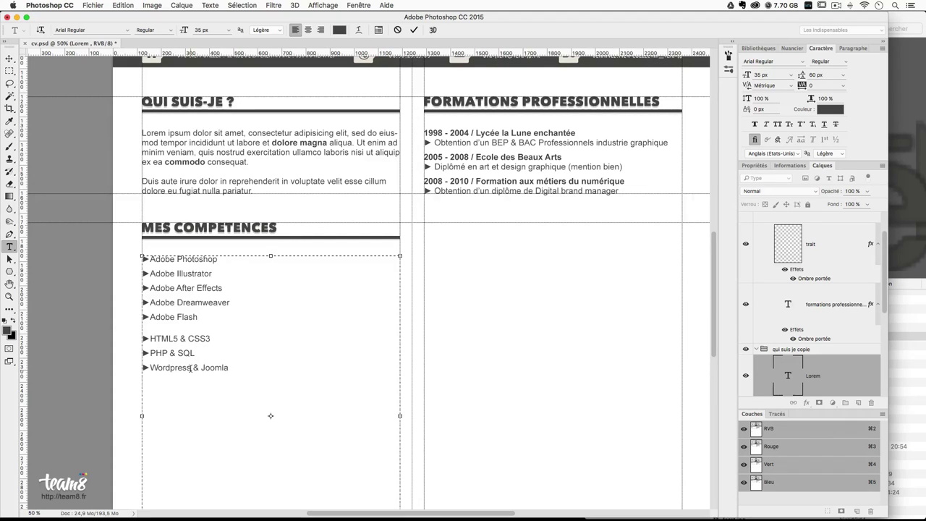
Insert a 30 px blank spacer line, then an Illustration line.
key("super+v")
double_click(171, 369)
left_click(170, 380)
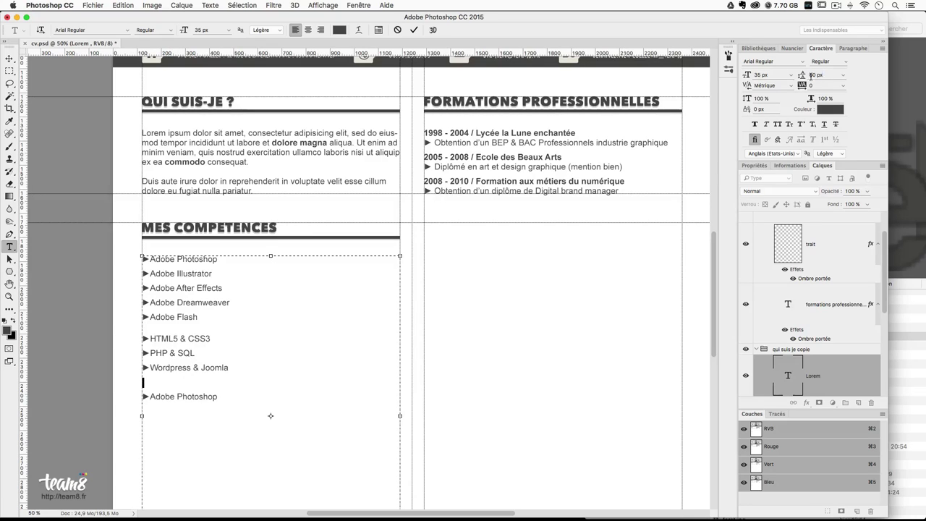
key("Return")
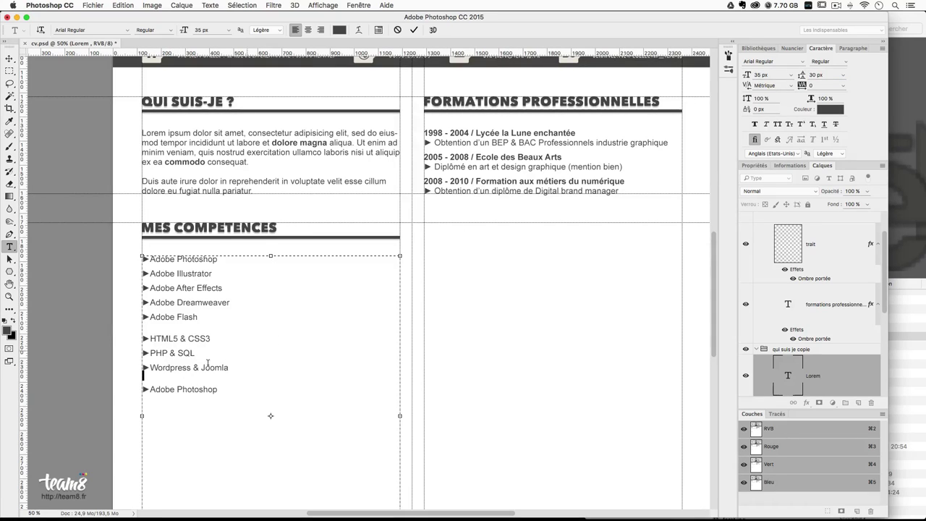
triple_click(163, 388)
key("super+c")
double_click(168, 389)
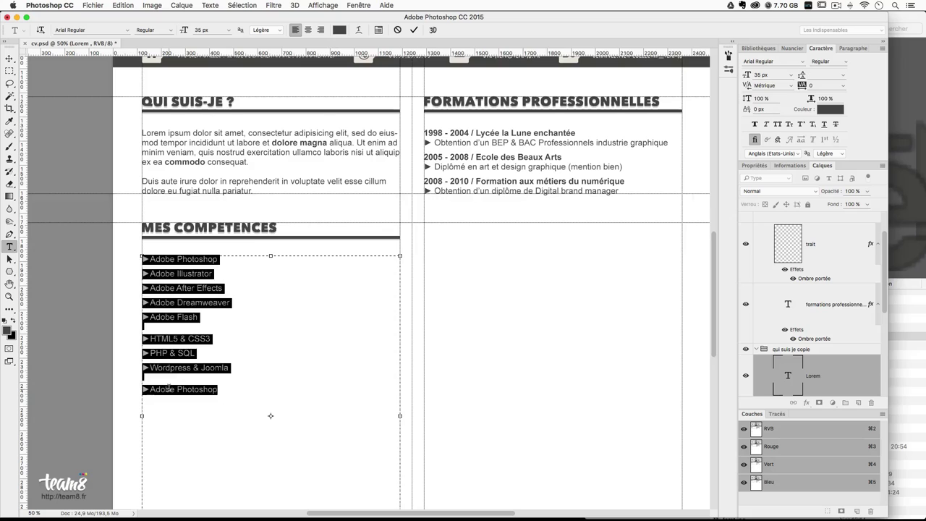
left_click(171, 389)
triple_click(173, 389)
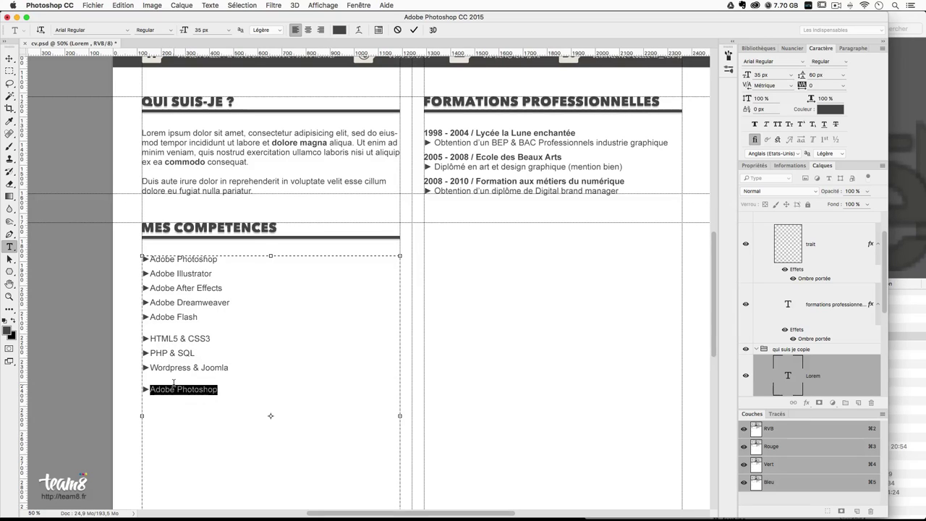
type("Illustra")
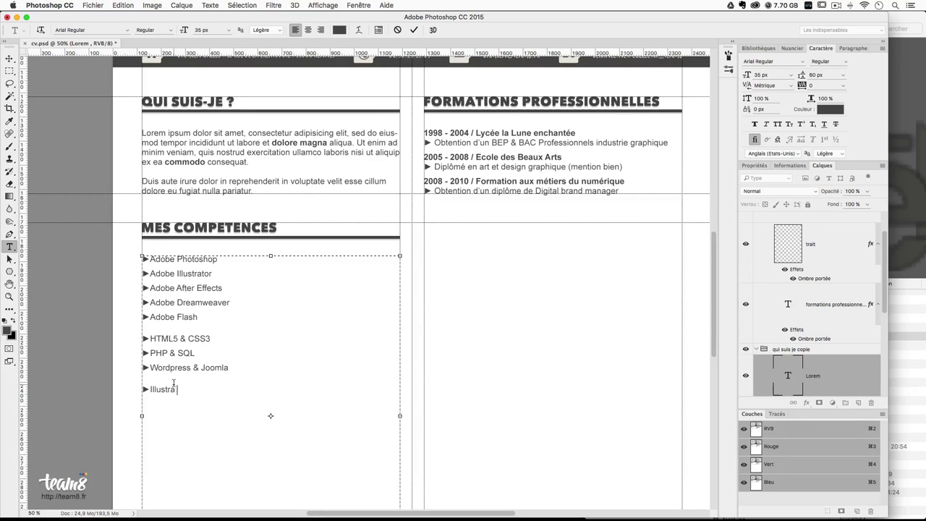
type("tion")
Add a final Branding line below Illustration.
key("Return")
key("super+v")
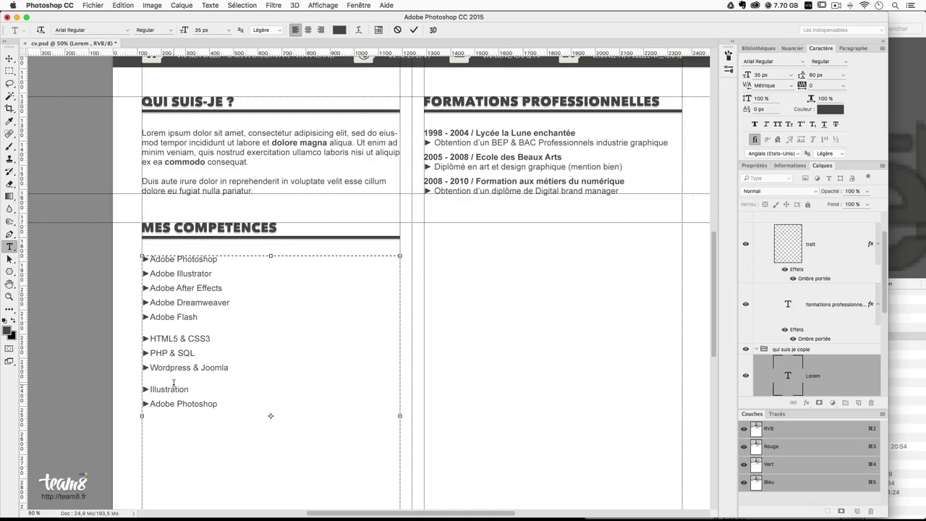
triple_click(179, 405)
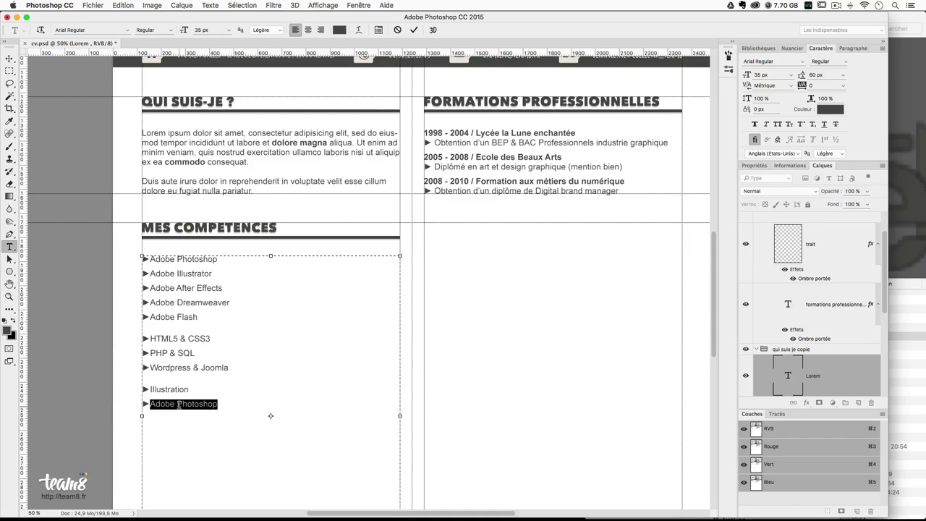
type("Branding")
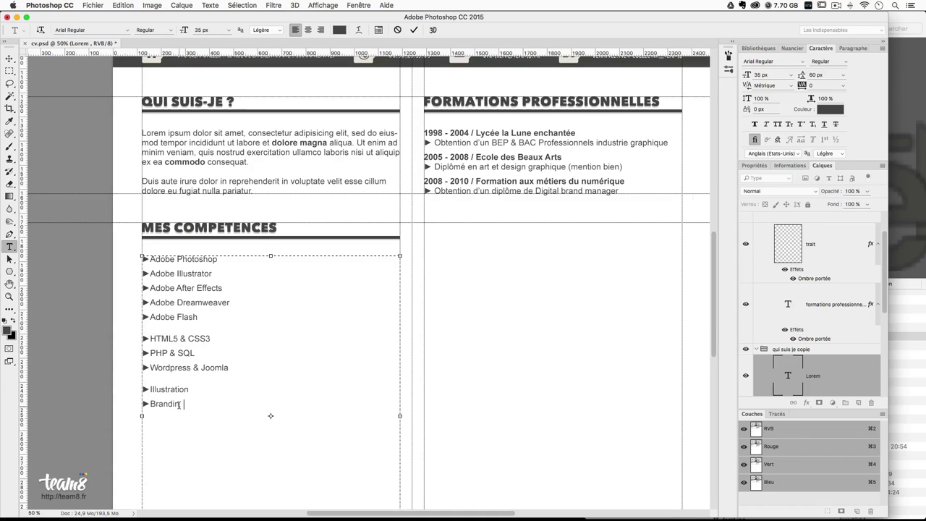
Move the trait rule layer into the copied group and rename the group 'mes compétences'.
left_click(9, 59)
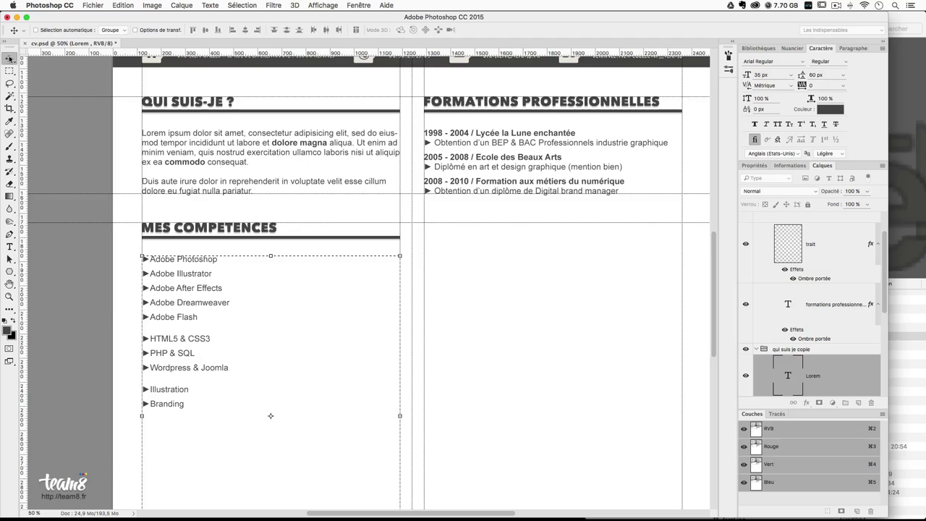
left_click_drag(423, 262, 415, 208)
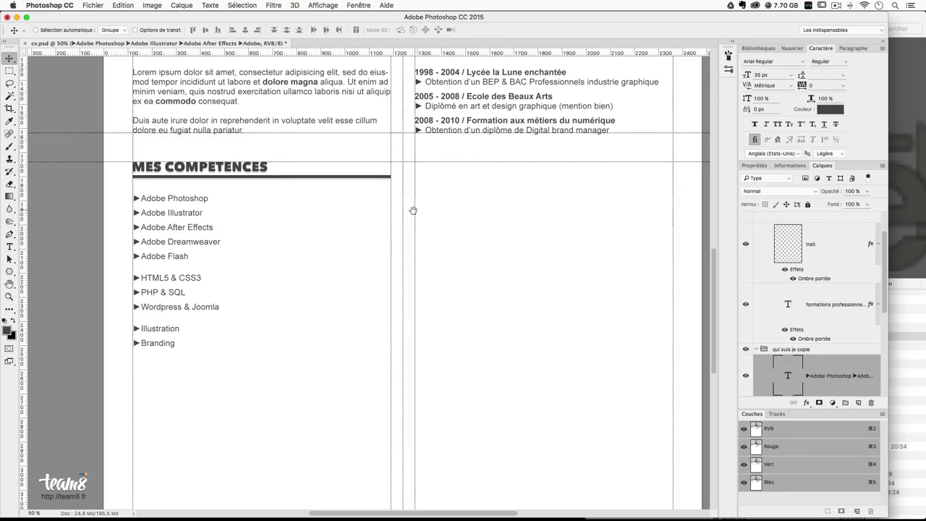
left_click_drag(369, 281, 343, 282)
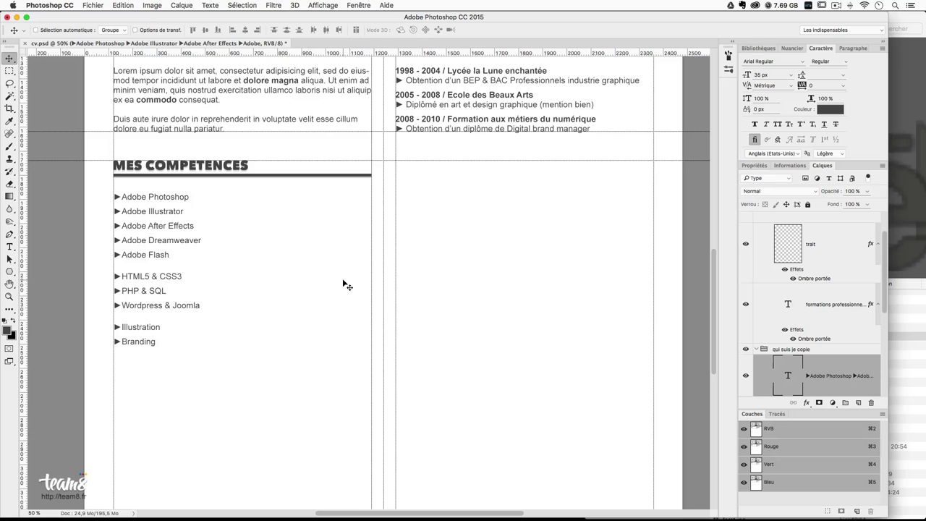
left_click_drag(787, 243, 809, 356)
double_click(791, 288)
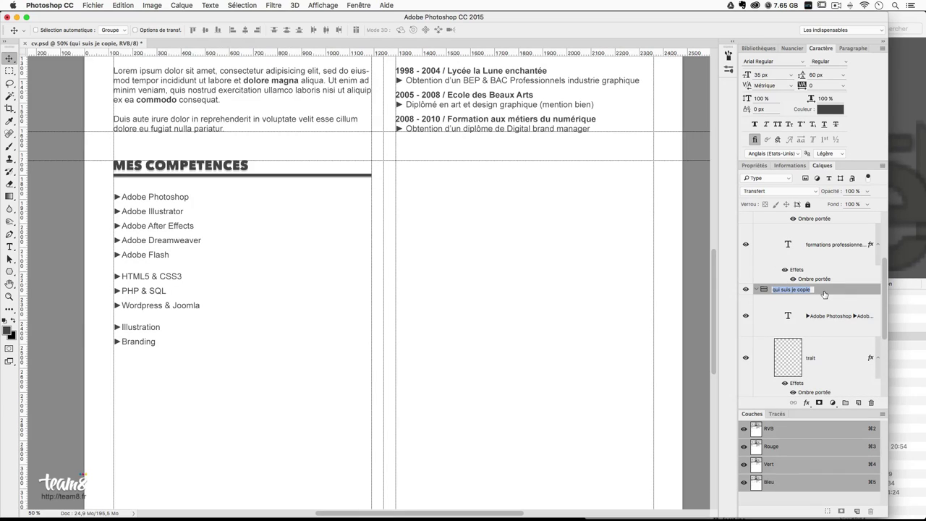
type("mes compéten")
type("ces")
key("Return")
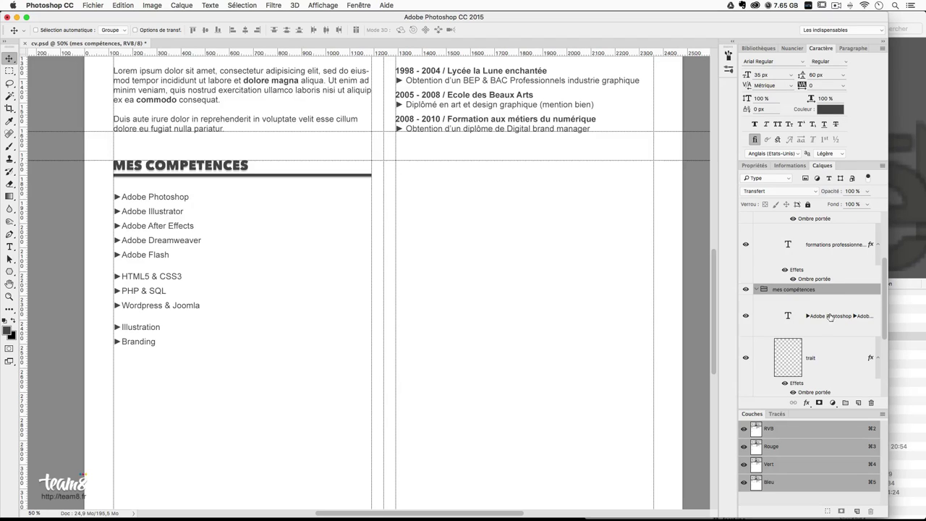
left_click(821, 320)
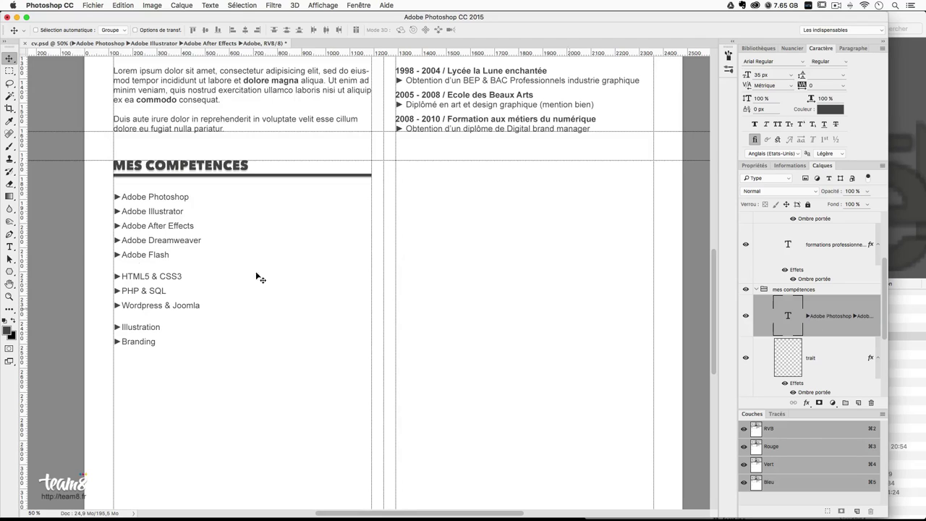
Select the Elliptical Marquee tool with a 0 px feather.
left_click(10, 71)
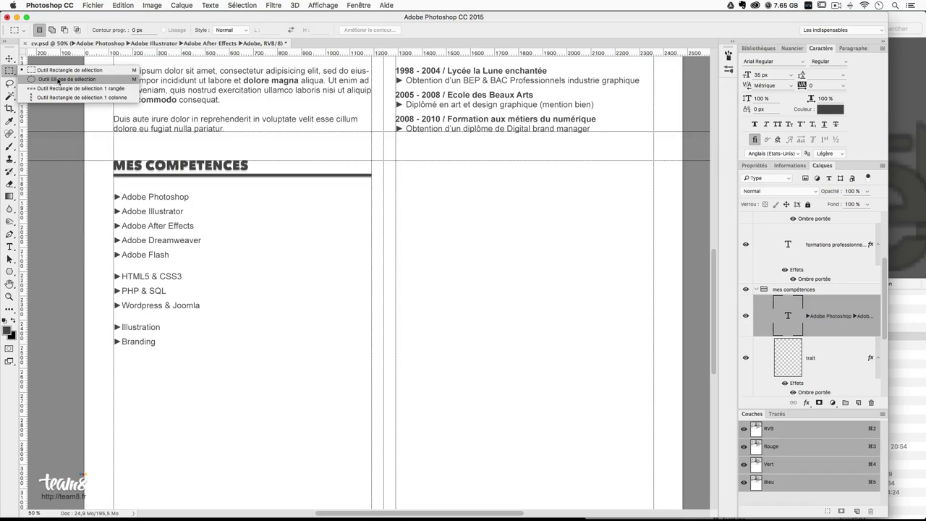
left_click_drag(10, 71, 58, 80)
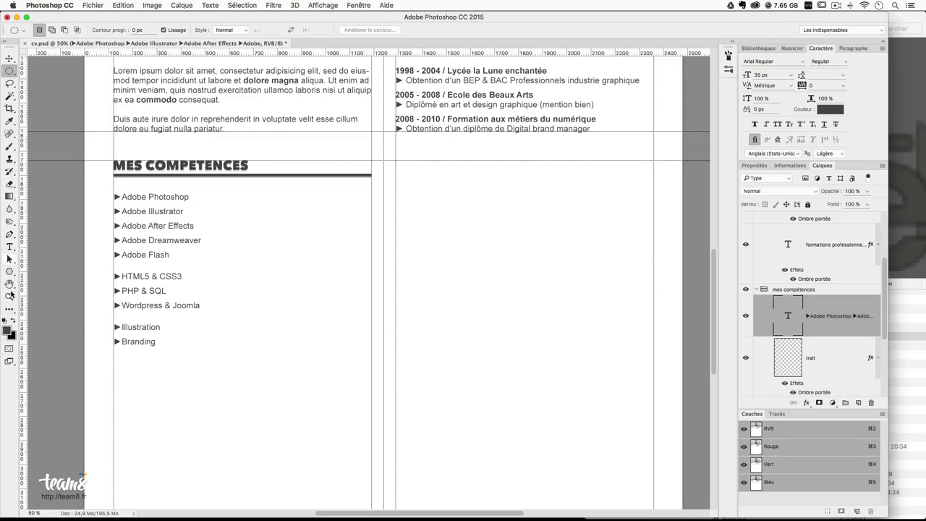
left_click(9, 271)
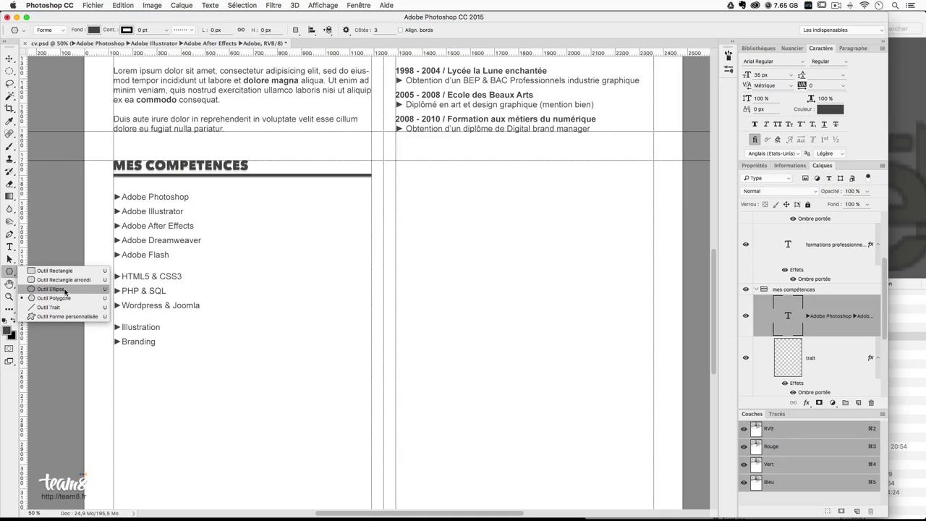
left_click(10, 71)
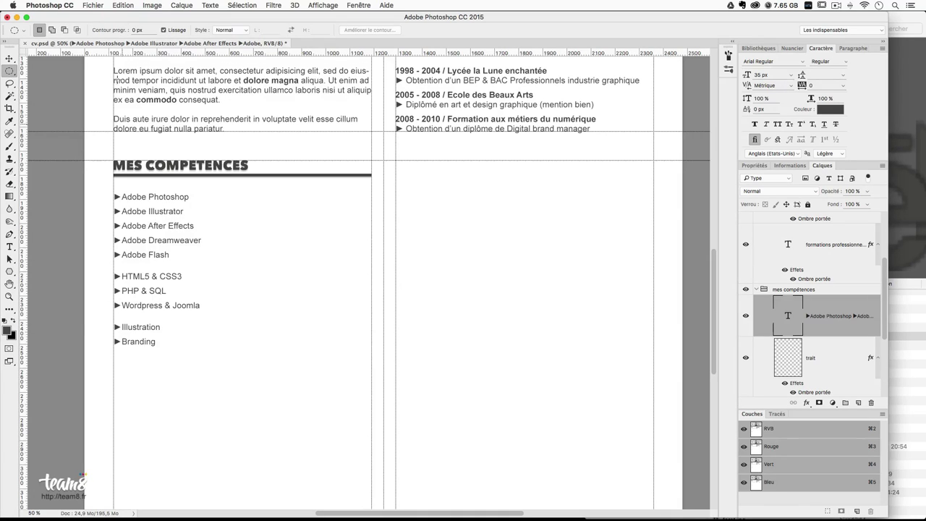
left_click(9, 73)
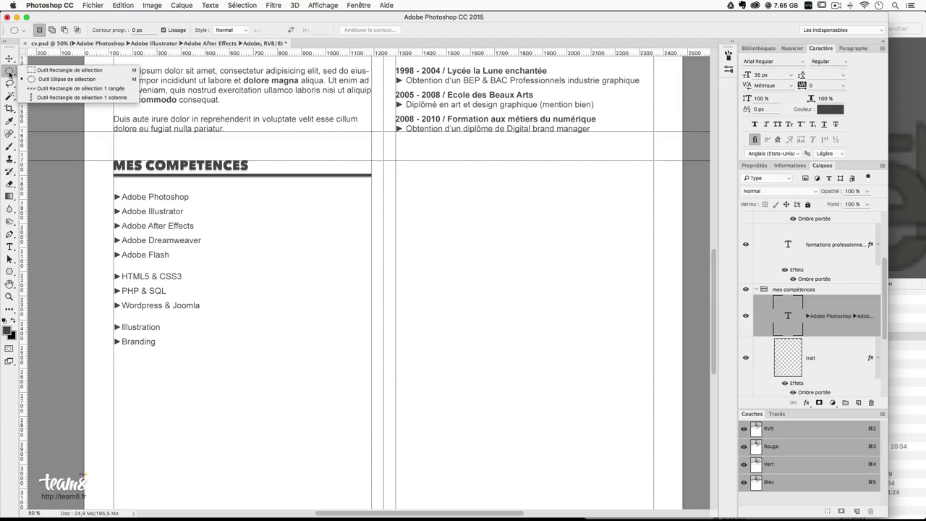
left_click(50, 79)
left_click(144, 29)
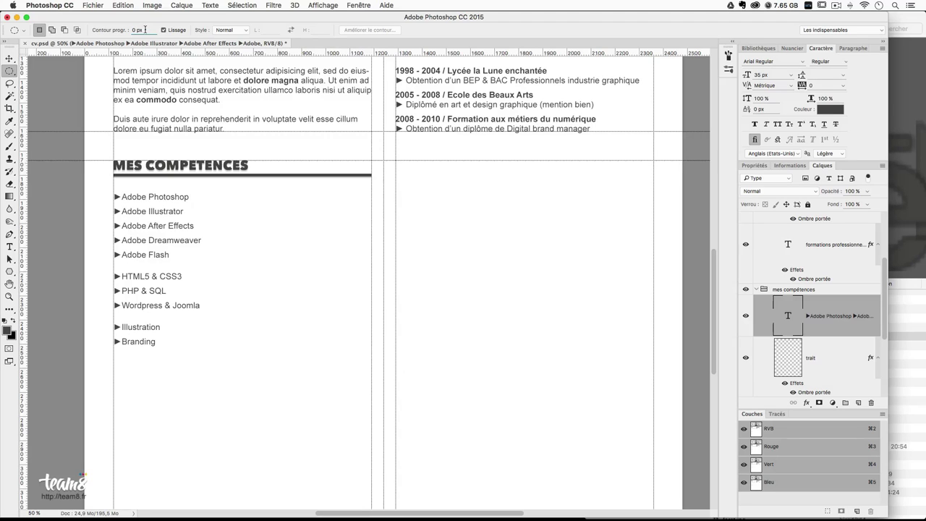
key("Return")
Draw a small circle beside Adobe Photoshop and fill it dark on a new layer.
key("super+plus")
left_click_drag(216, 209, 250, 212)
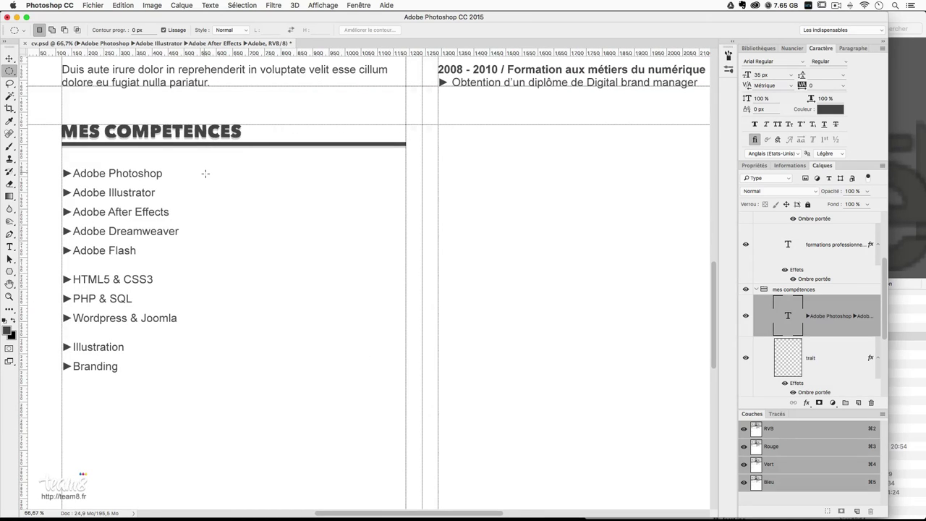
left_click_drag(206, 174, 218, 181)
key("alt+BackSpace")
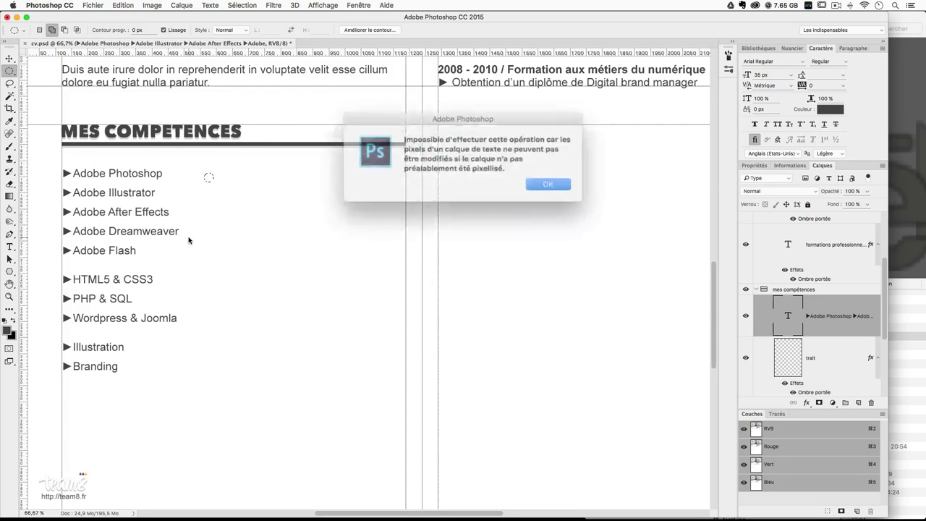
key("Return")
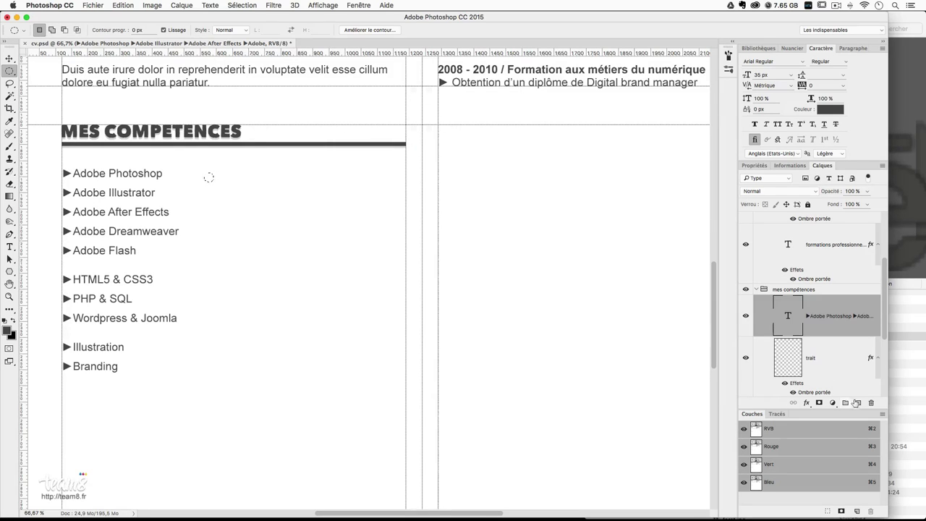
left_click(857, 403)
key("shift+BackSpace")
key("Return")
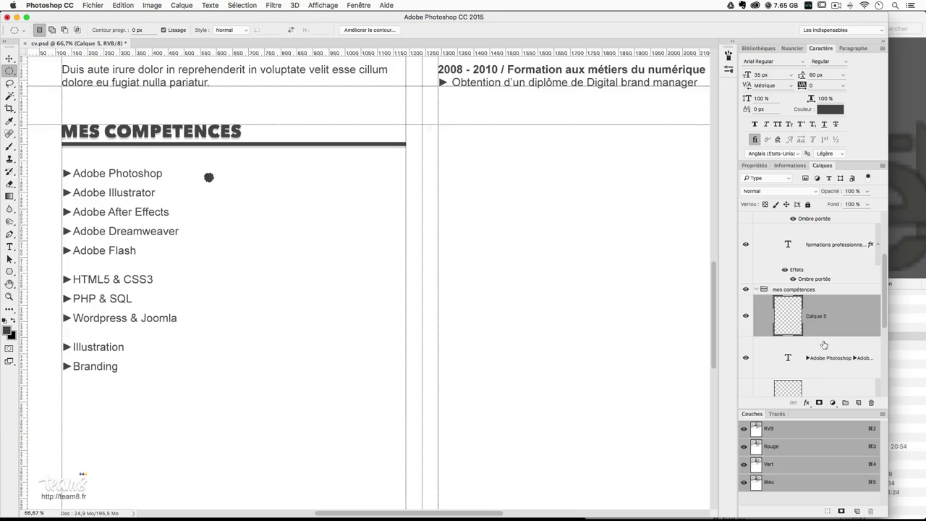
Rename the dot layer 'puce' and deselect the circle.
double_click(816, 316)
type("puce")
key("Return")
key("super+d")
left_click(10, 59)
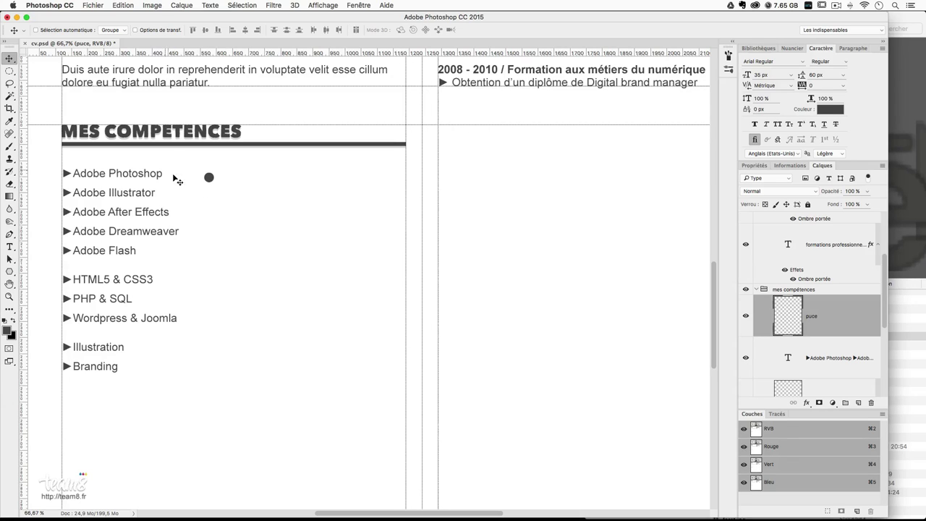
Position the dot beside Adobe Photoshop and add a second copy to its right.
mouse_move(227, 204)
left_mouse_down()
mouse_move(176, 194)
mouse_move(227, 188)
left_mouse_up()
key("Right")
mouse_move(332, 196)
left_mouse_down("alt")
mouse_move(341, 197)
mouse_move(312, 197)
left_mouse_up("alt")
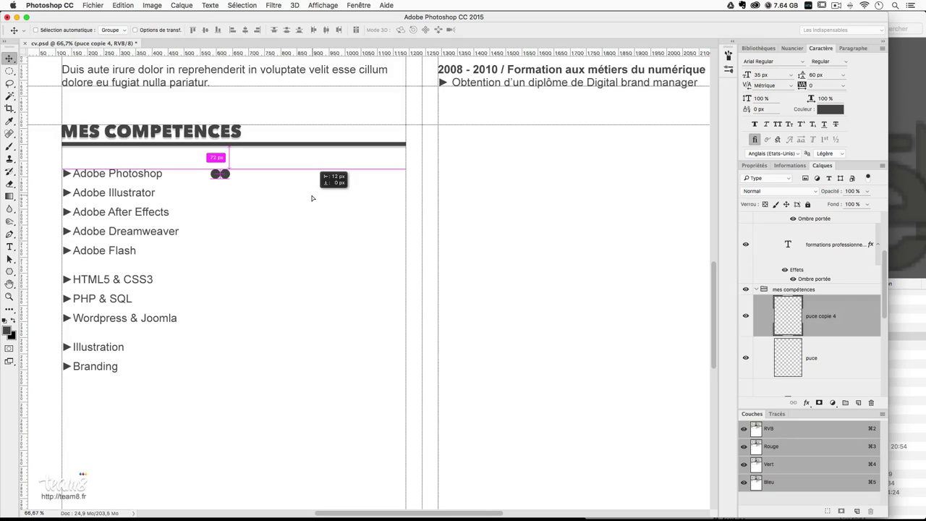
scroll(275, 196, "left", 2)
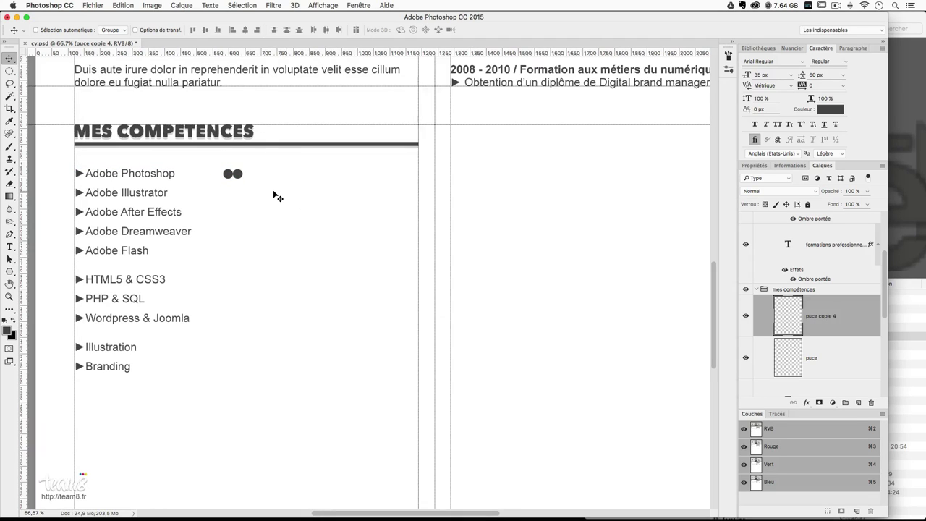
left_click_drag(276, 195, 282, 194)
key("Left")
key("Left")
Add a third dot, aligned and evenly spaced with the first two.
scroll(289, 197, "up", 1)
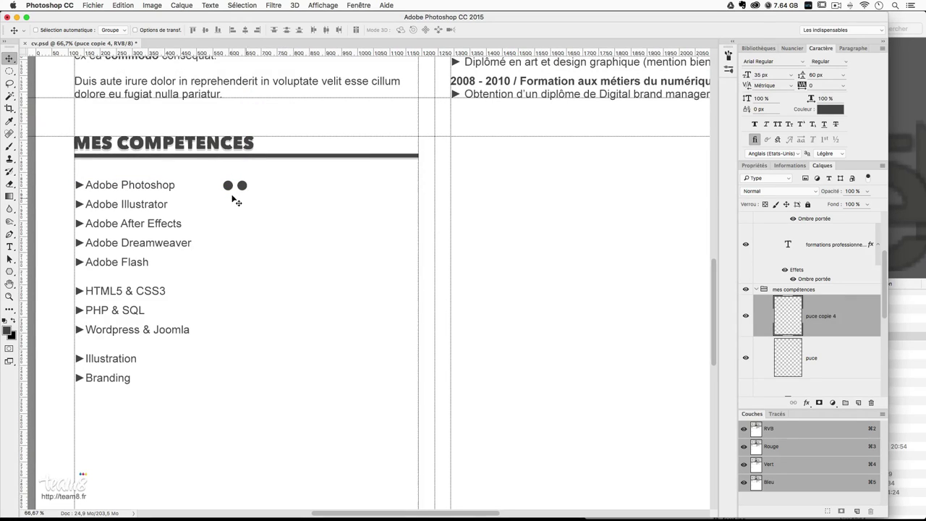
left_click_drag(255, 203, 264, 204)
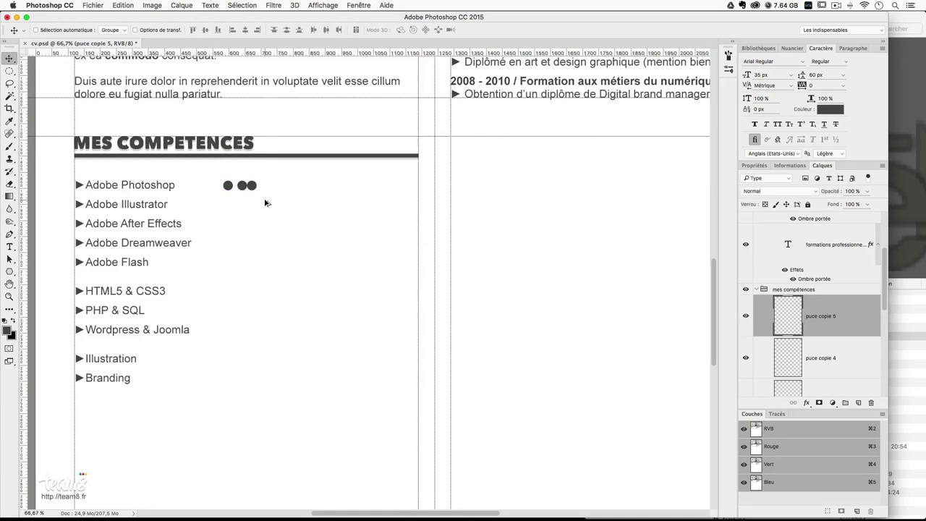
left_click_drag(265, 203, 257, 197)
left_click_drag(265, 215, 270, 213)
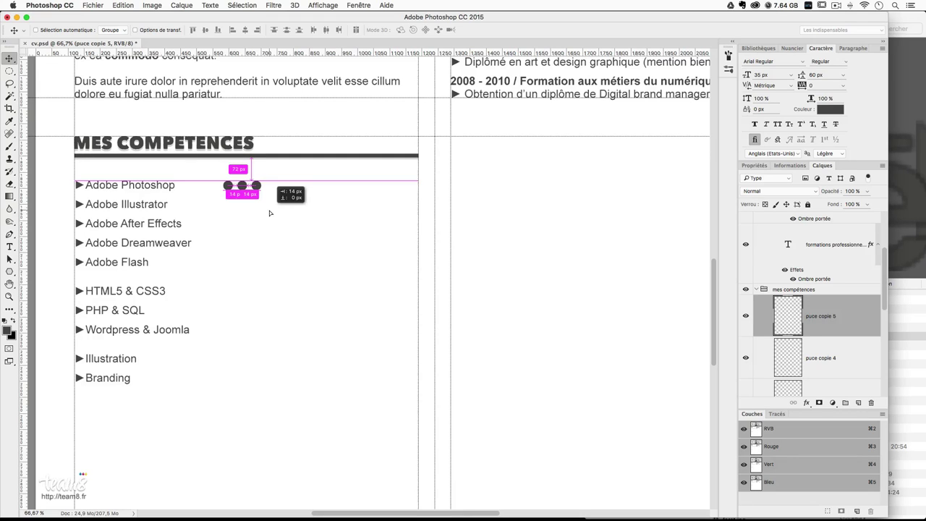
left_click(246, 189, "super")
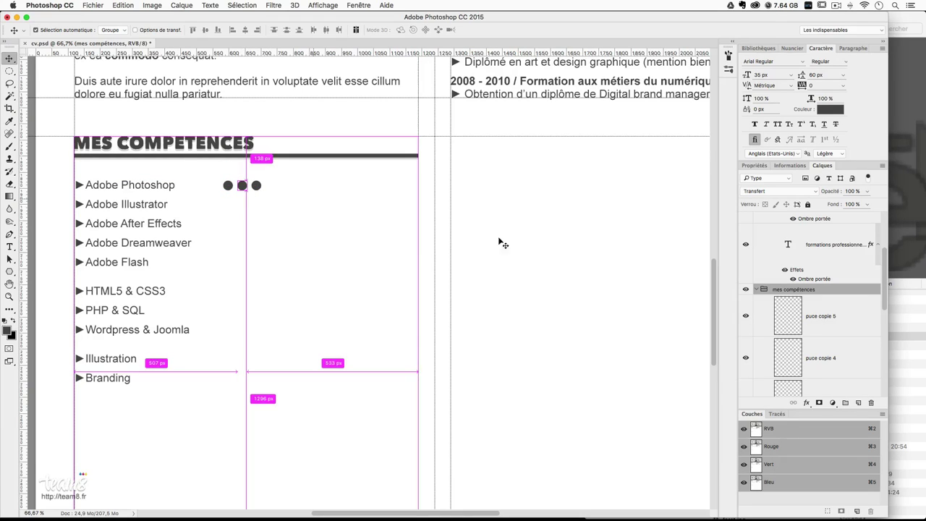
left_click(820, 368)
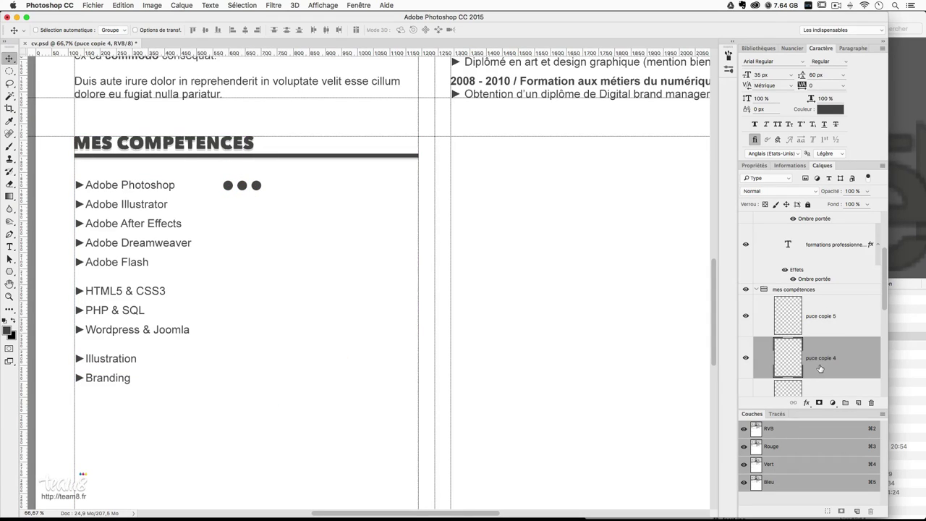
left_click(840, 316)
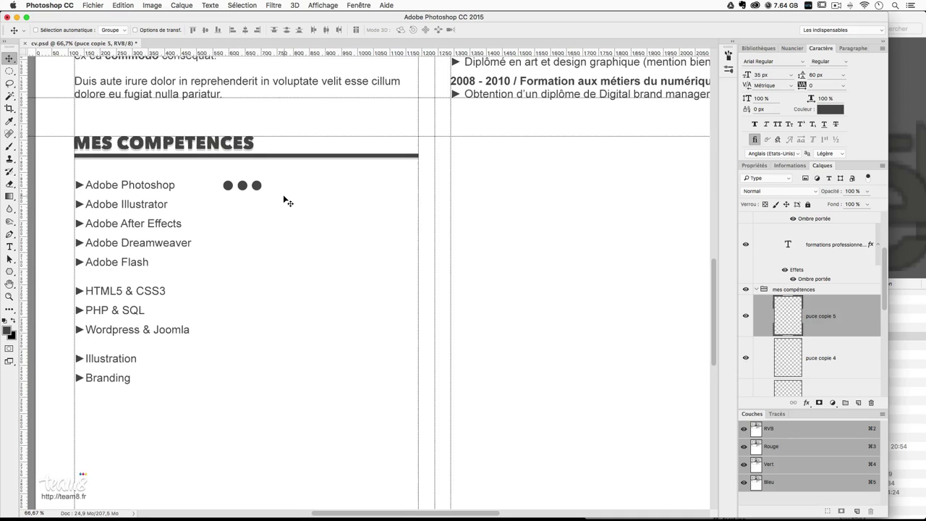
Add the fourth and fifth dots to complete the evenly spaced row.
left_click_drag(282, 201, 287, 200)
scroll(298, 202, "left", 3)
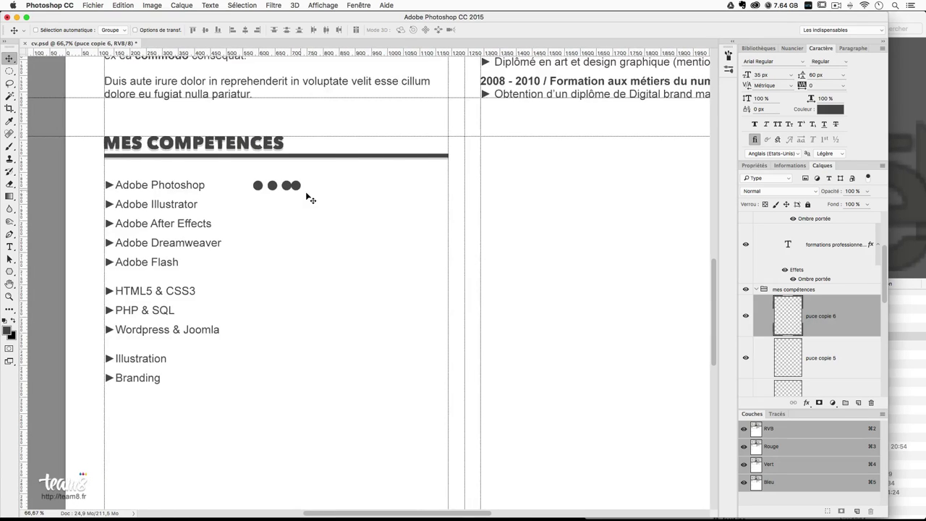
left_click_drag(329, 203, 330, 200)
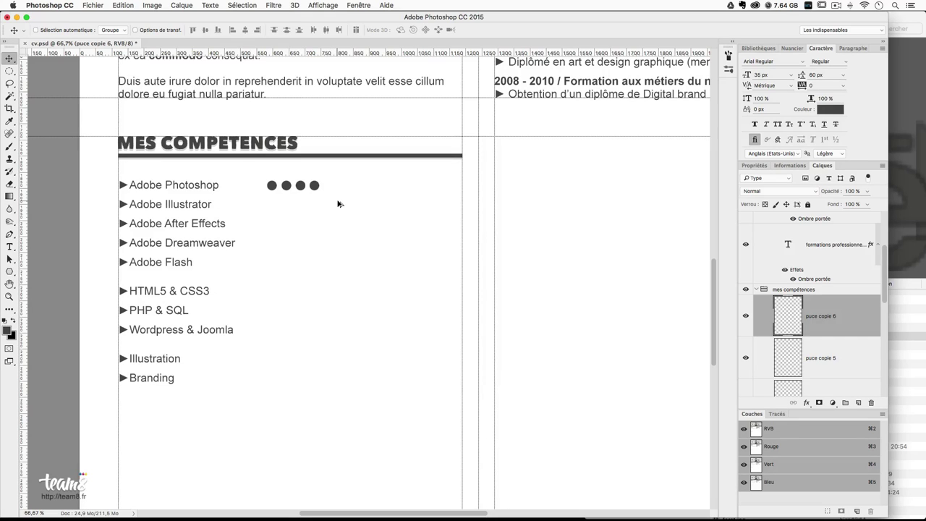
left_click_drag(337, 204, 352, 204)
scroll(375, 217, "up", 1)
scroll(377, 221, "up", 2)
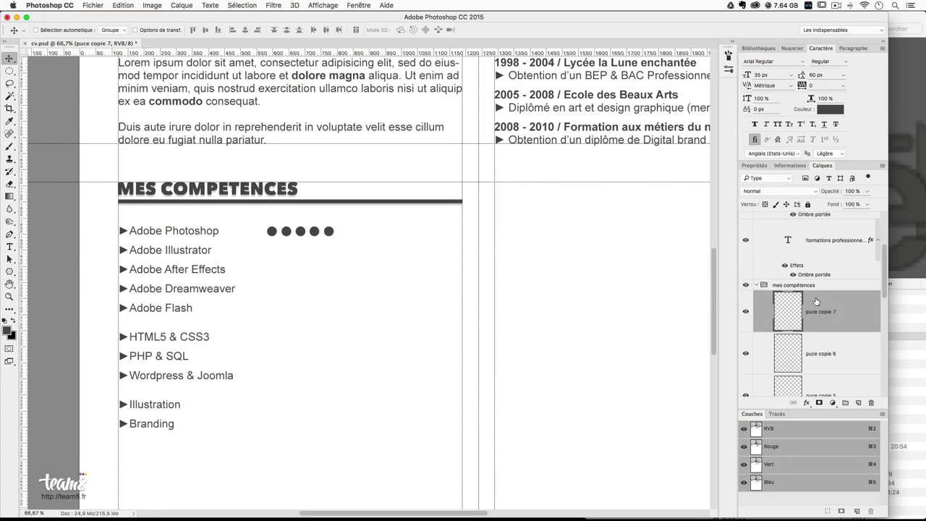
scroll(816, 301, "down", 3)
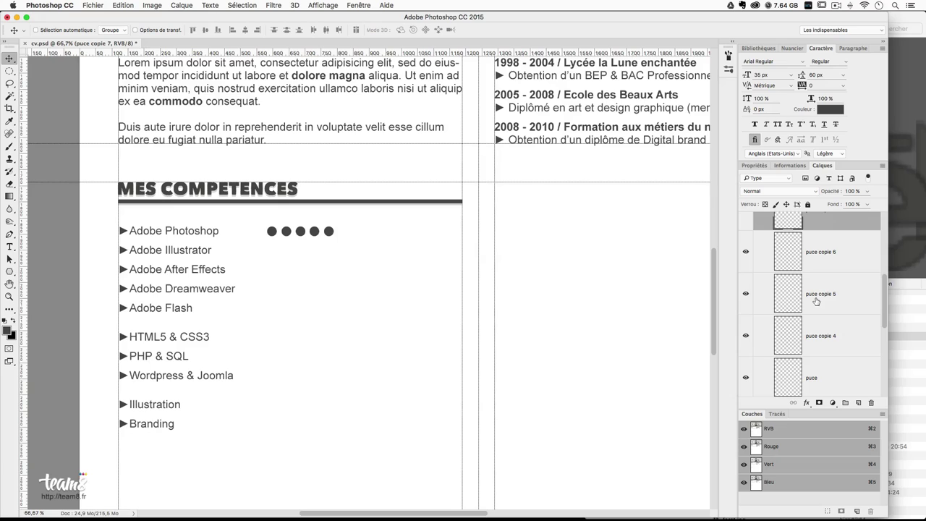
scroll(819, 309, "down", 1)
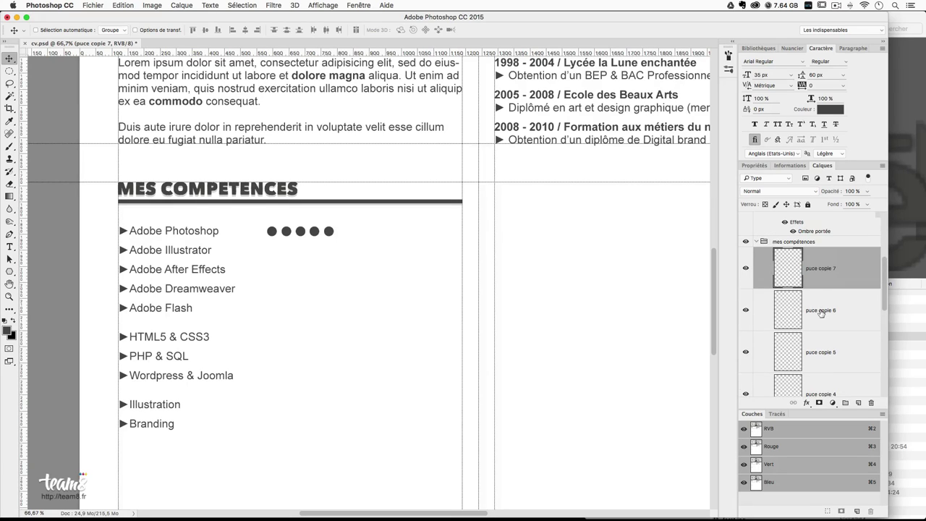
Create a new layer group named 'puce' among the dot layers.
scroll(839, 338, "down", 2)
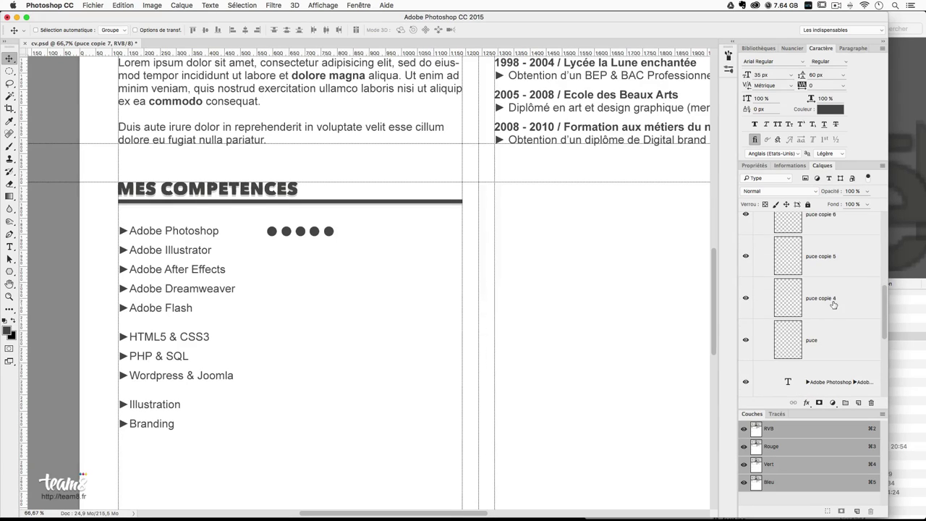
left_click(834, 304, "shift")
scroll(839, 317, "up", 3)
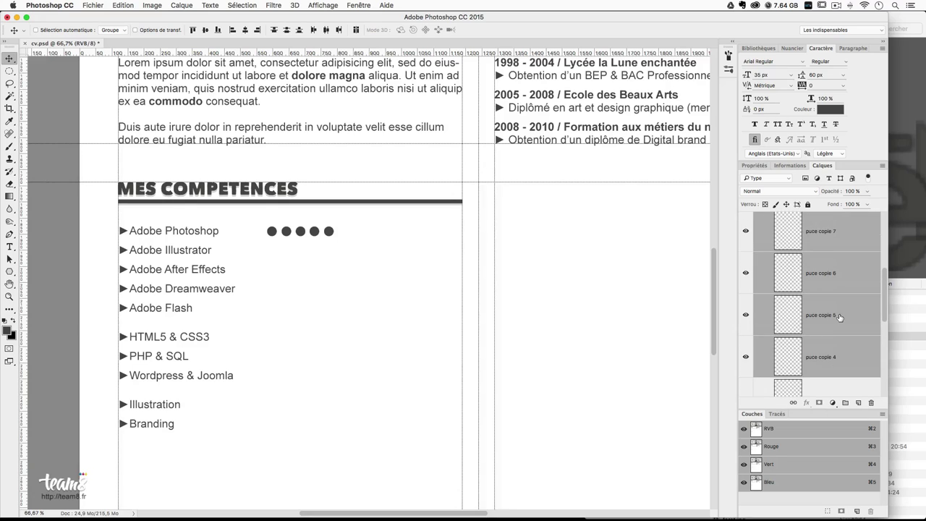
left_click(838, 327)
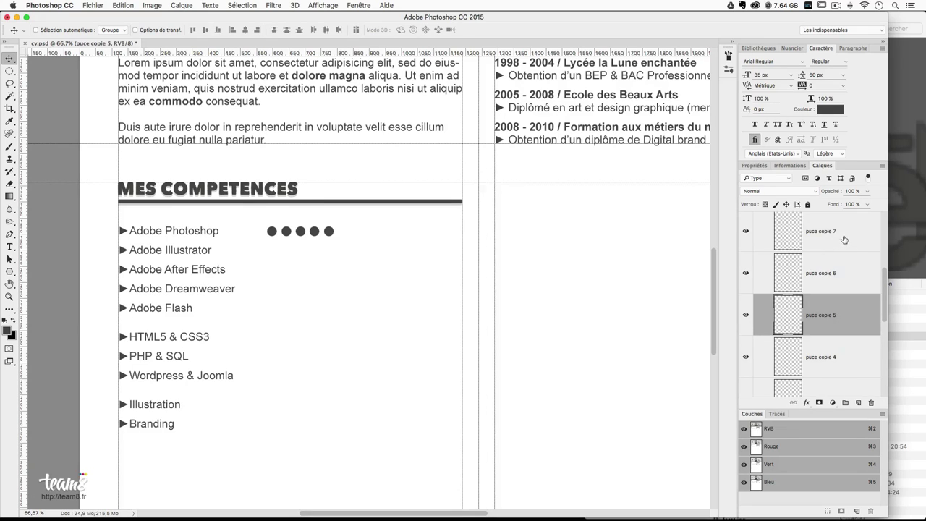
scroll(839, 260, "up", 2)
left_click(830, 289)
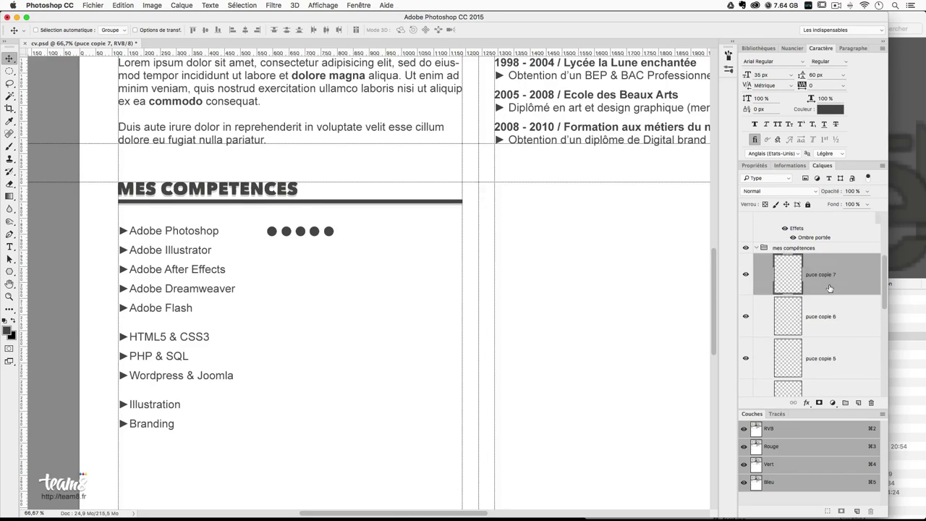
left_click(845, 403)
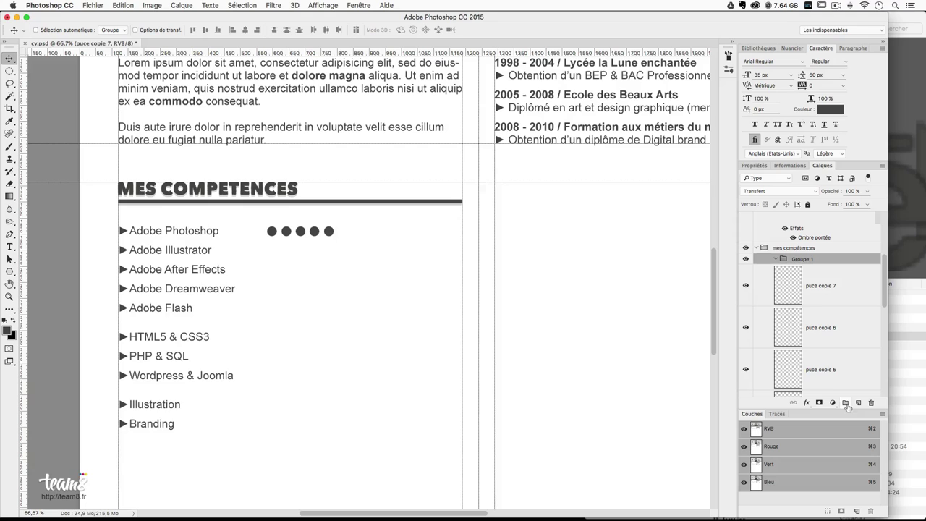
double_click(801, 259)
type("puce")
key("Return")
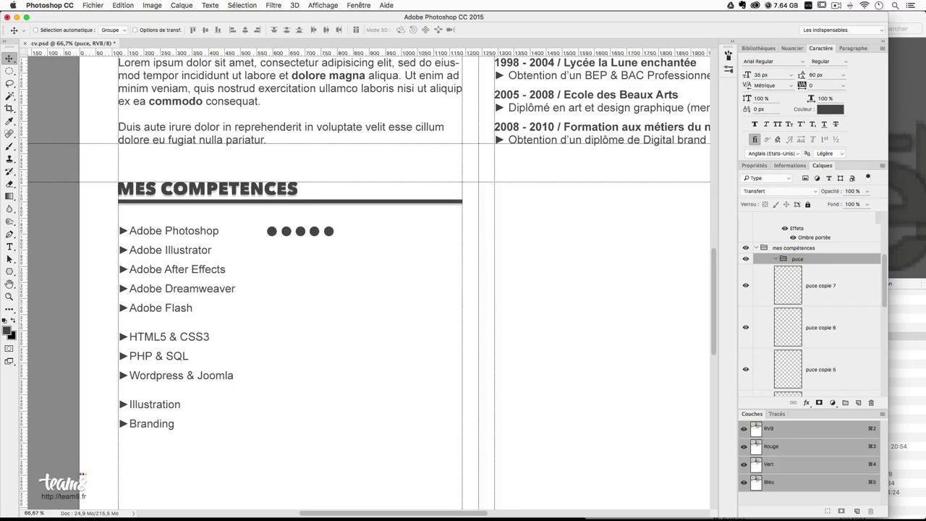
Move all five dot layers into the puce group and collapse it.
left_click(831, 289)
scroll(831, 295, "down", 3)
left_click(832, 336, "shift")
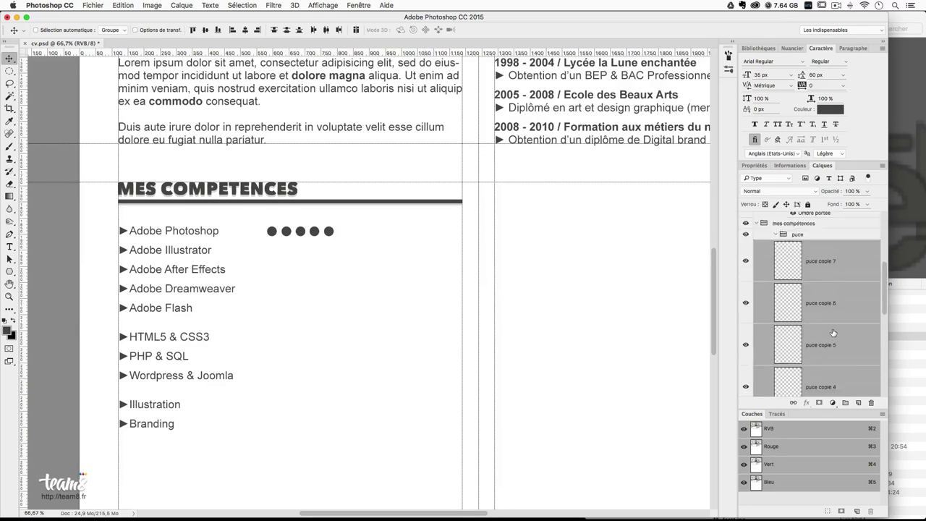
scroll(811, 311, "up", 5)
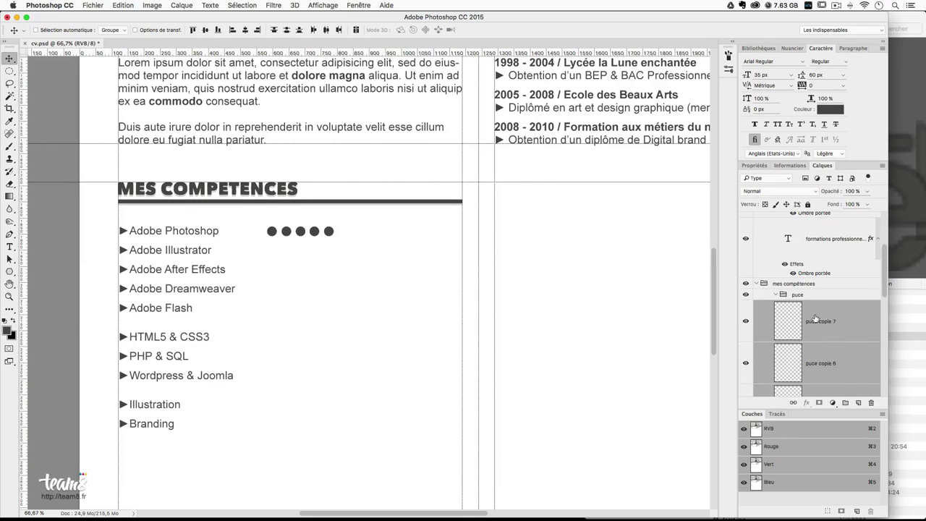
left_click(779, 297)
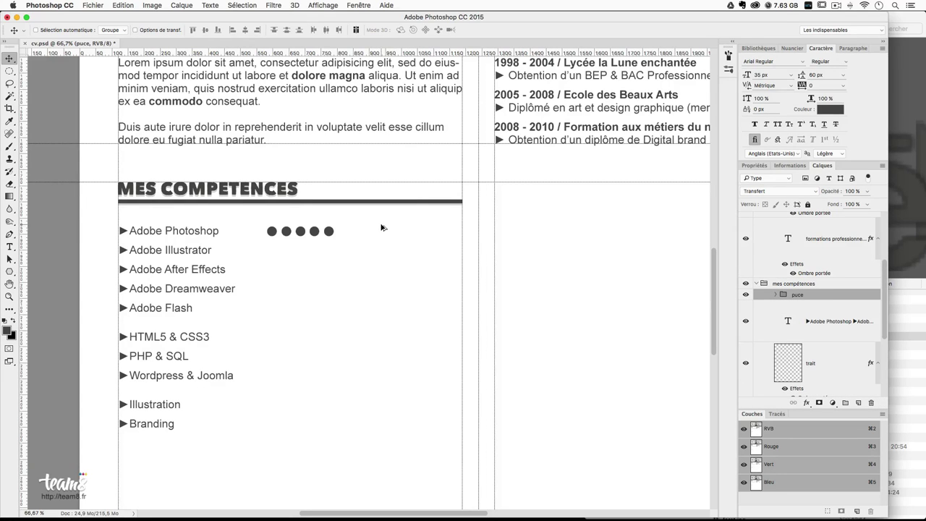
Copy the dot row beside Adobe Illustrator and Adobe After Effects, aligned using ruler guides.
left_click_drag(383, 228, 380, 248)
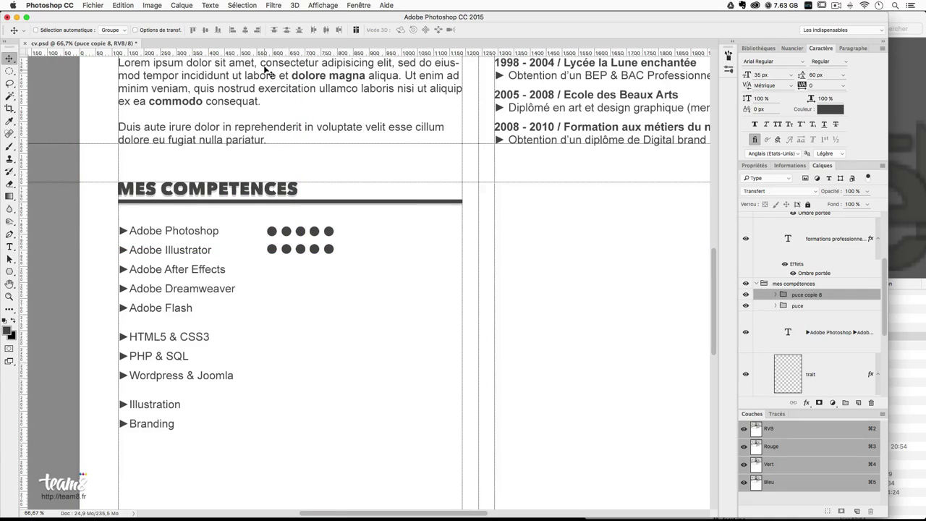
mouse_move(258, 55)
left_mouse_down()
mouse_move(245, 254)
mouse_move(253, 234)
left_mouse_up()
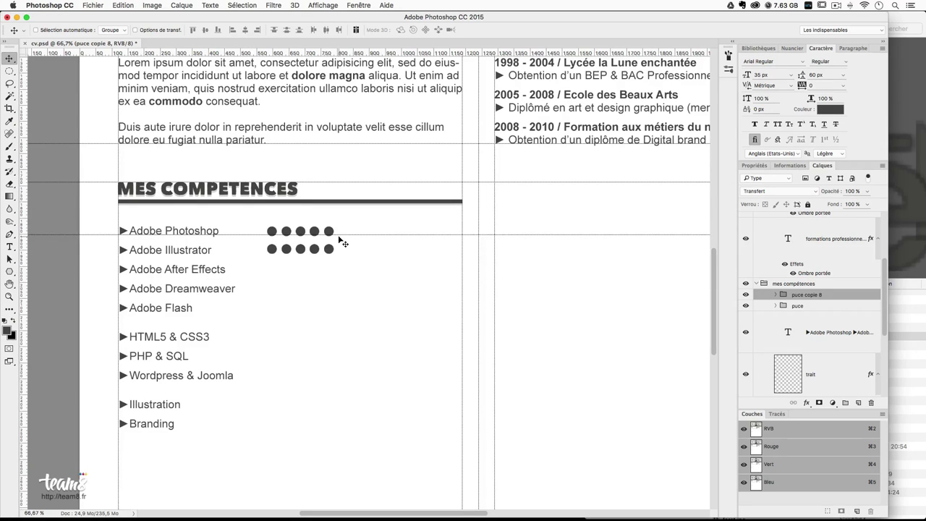
key("ctrl+plus")
scroll(362, 248, "left", 5)
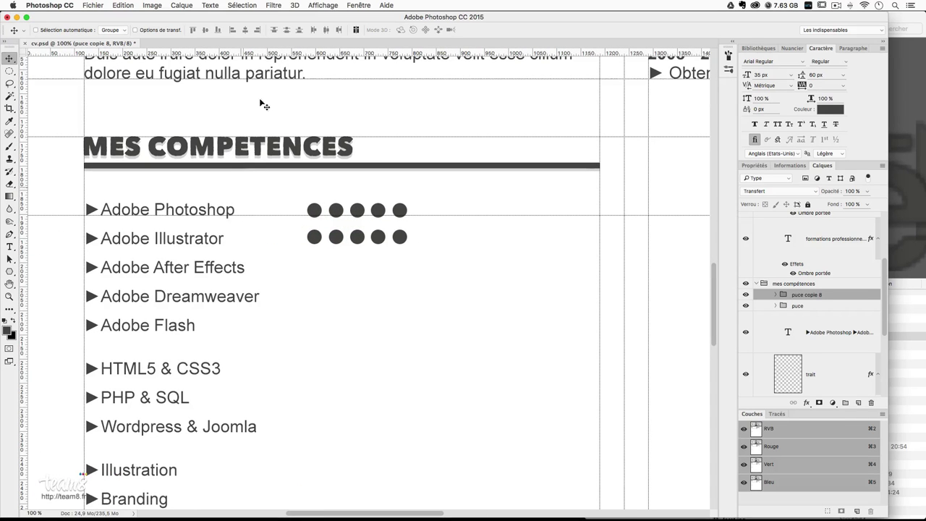
left_click_drag(269, 54, 266, 206)
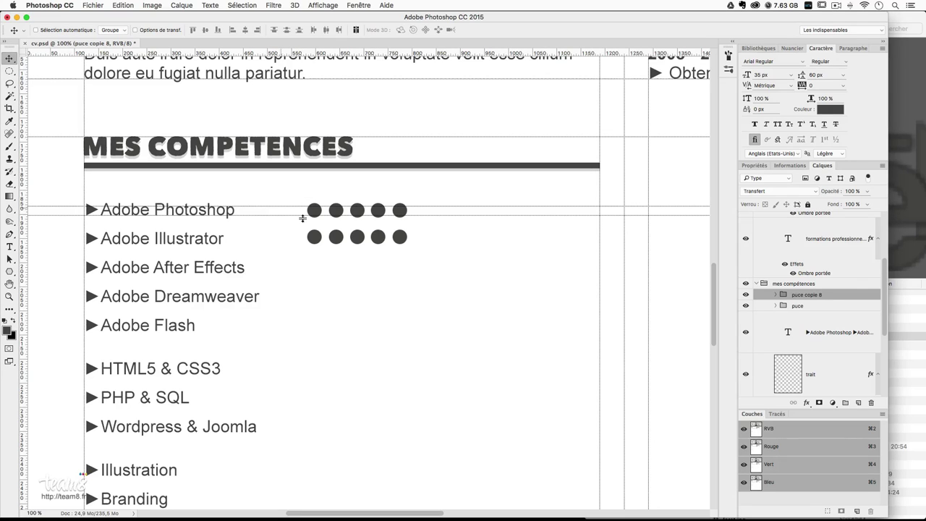
key("super+z")
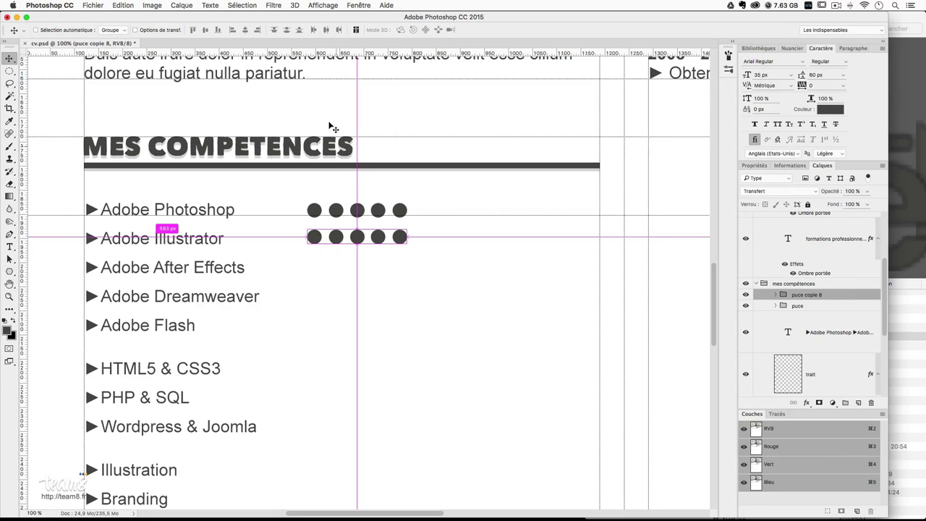
left_click_drag(318, 54, 299, 243)
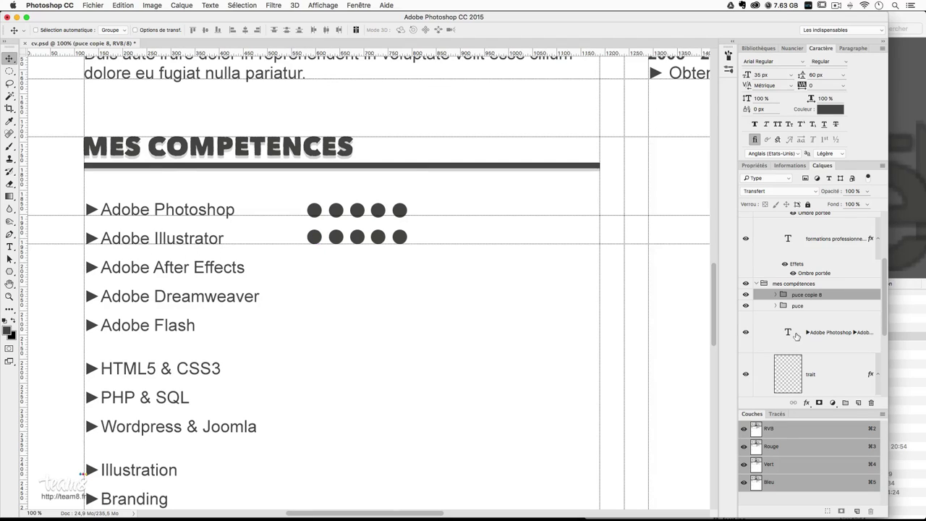
key("Down")
key("Down")
key("Down")
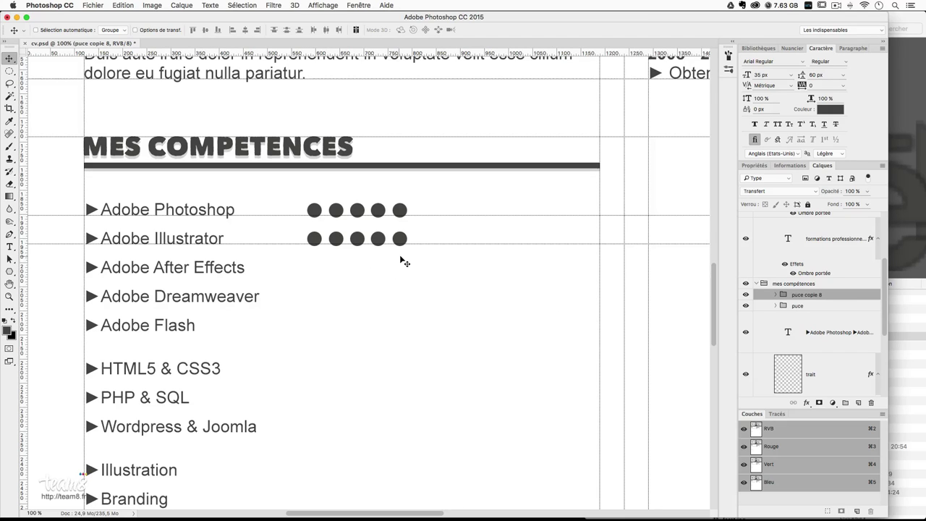
left_click_drag(423, 214, 417, 273)
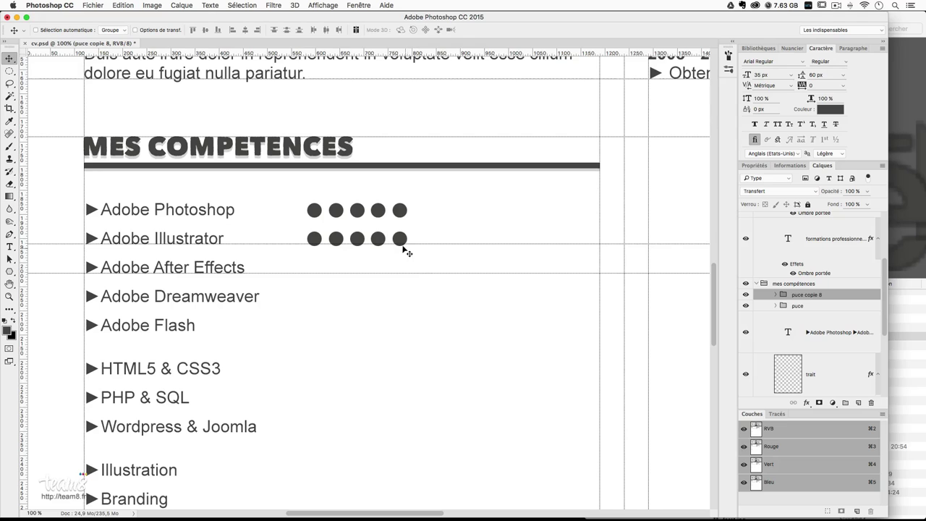
left_click_drag(515, 280, 512, 316)
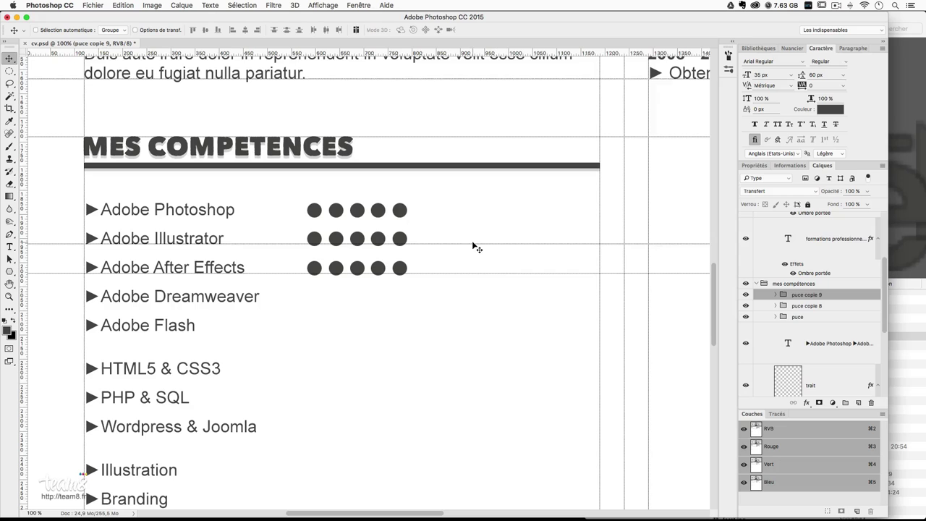
Copy the dot row beside Adobe Dreamweaver, Adobe Flash and HTML5 & CSS3, aligned to guides.
left_click_drag(471, 244, 469, 301)
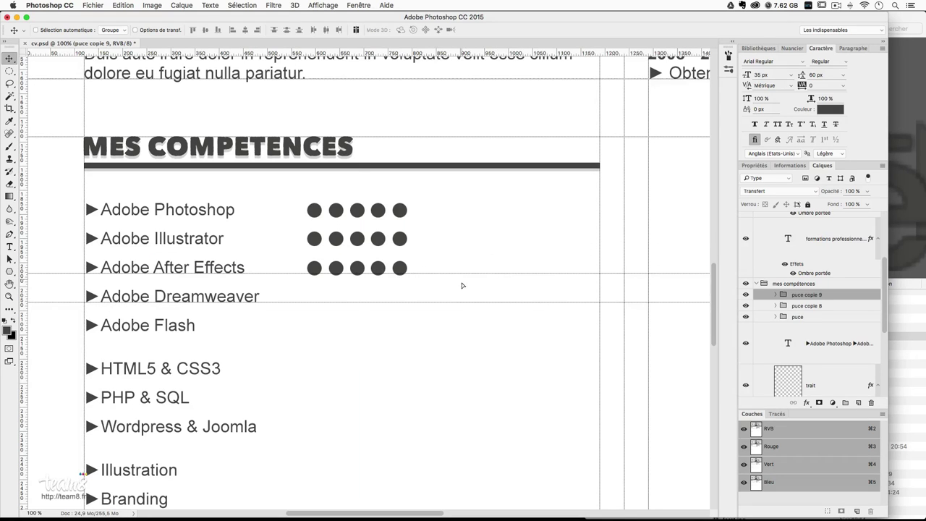
left_click_drag(461, 285, 466, 310)
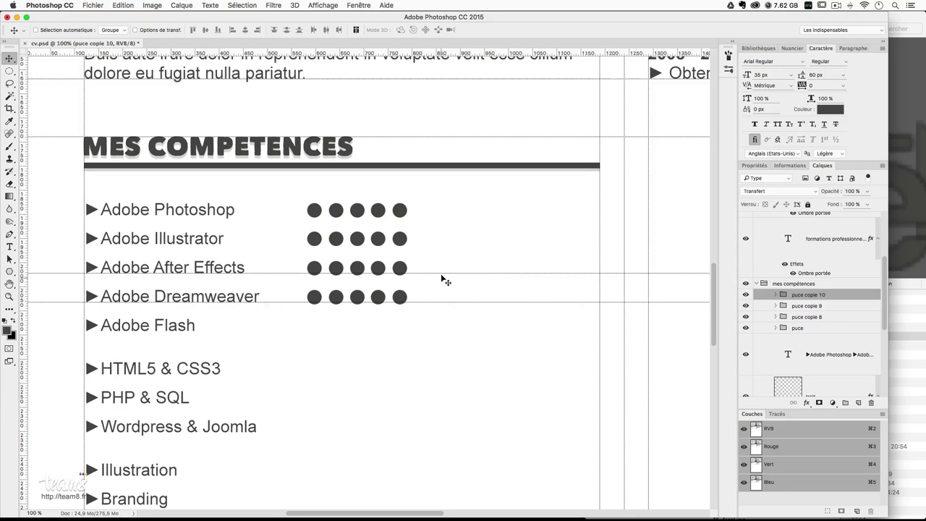
left_click_drag(445, 281, 429, 330)
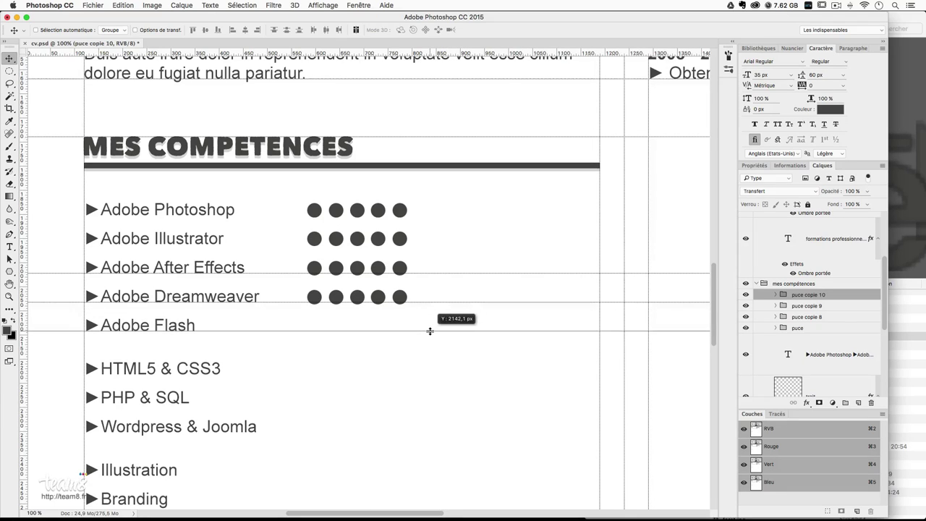
left_click_drag(451, 265, 454, 292)
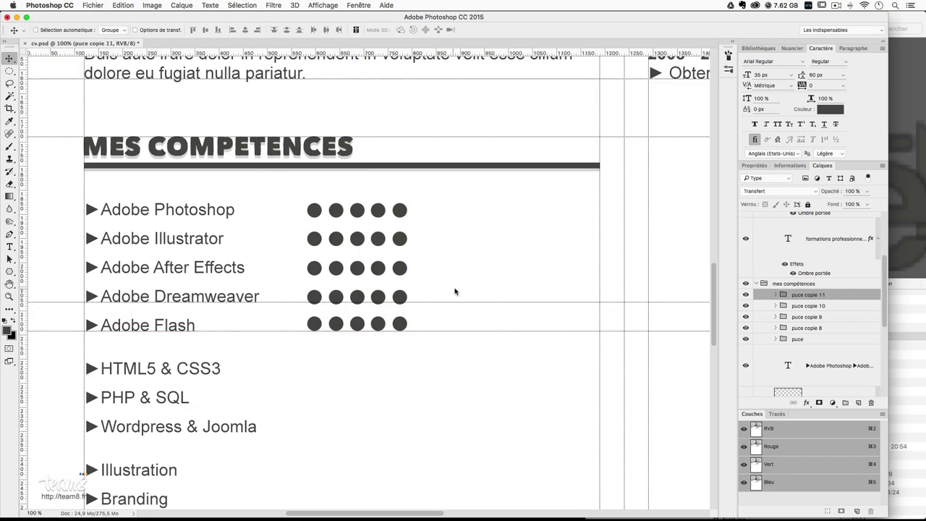
key("Down")
key("Down")
key("Down")
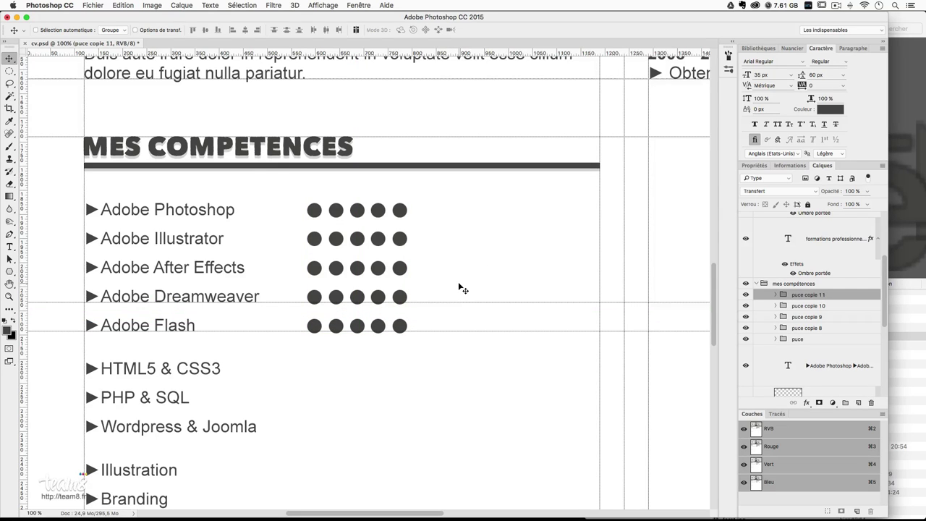
scroll(462, 311, "down", 1)
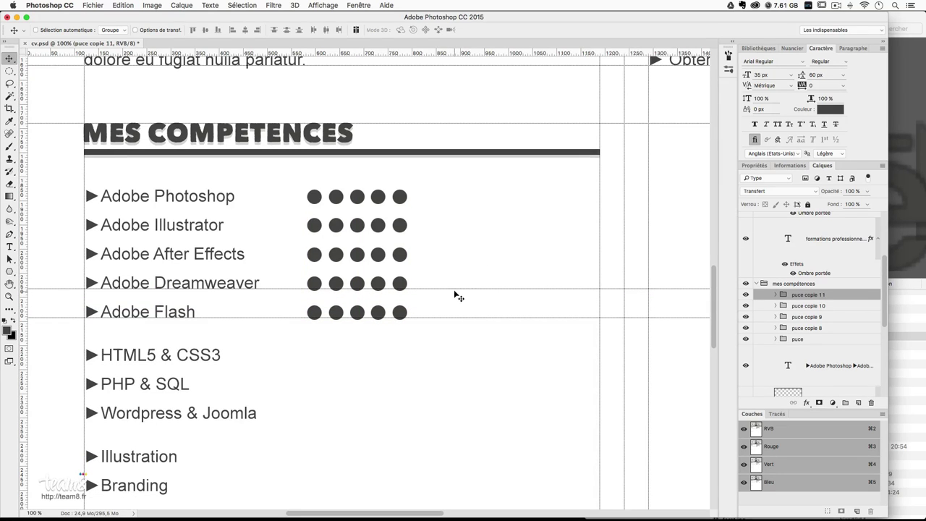
left_click_drag(453, 292, 436, 361)
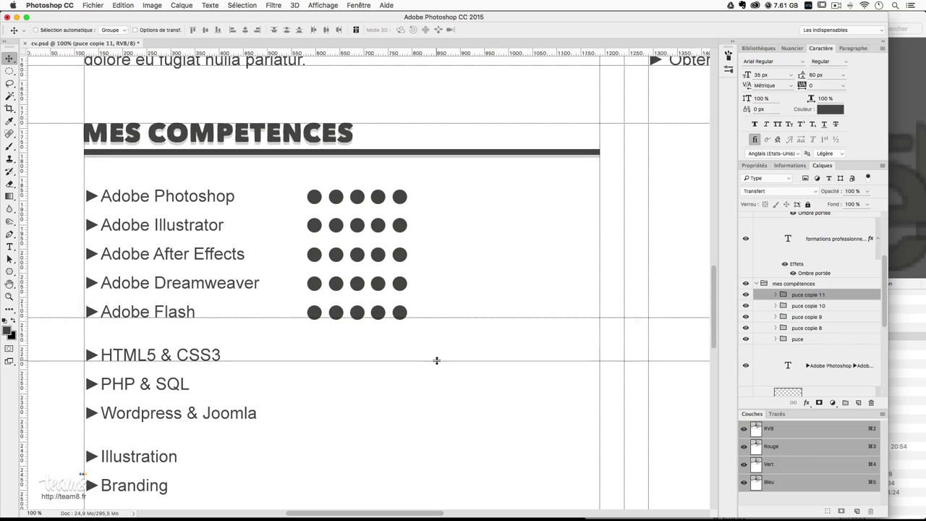
scroll(503, 331, "down", 1)
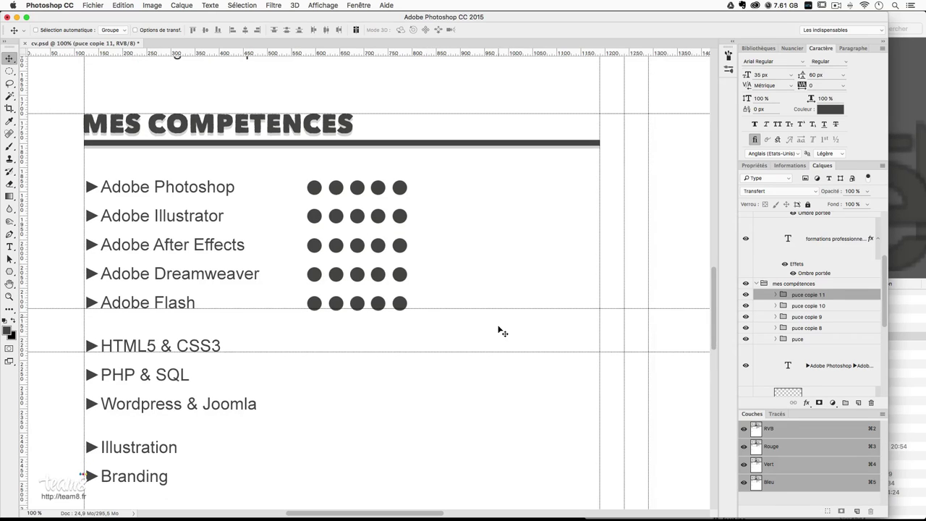
mouse_move(448, 251)
left_mouse_down()
mouse_move(462, 306)
mouse_move(449, 380)
left_mouse_up()
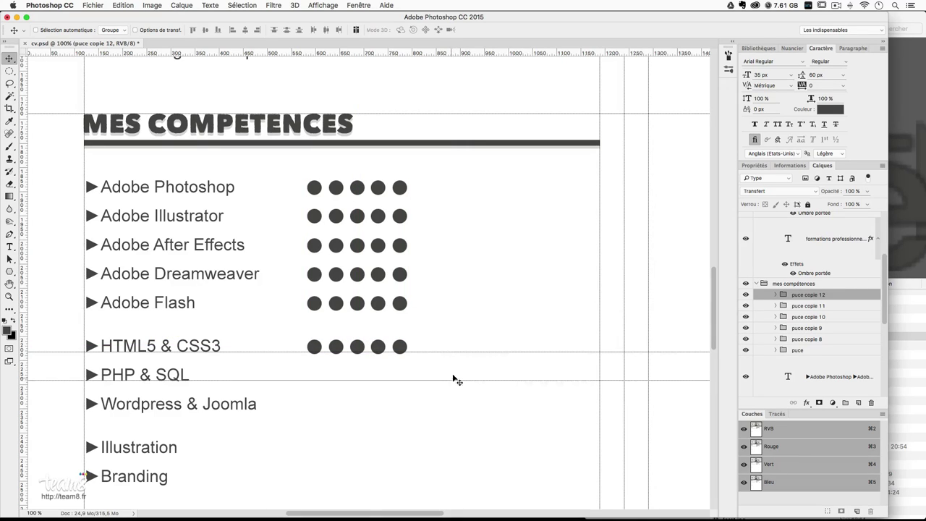
Copy the dot row beside PHP & SQL, Wordpress & Joomla and Illustration.
left_click_drag(477, 305, 477, 326)
scroll(477, 329, "down", 1)
scroll(475, 327, "down", 1)
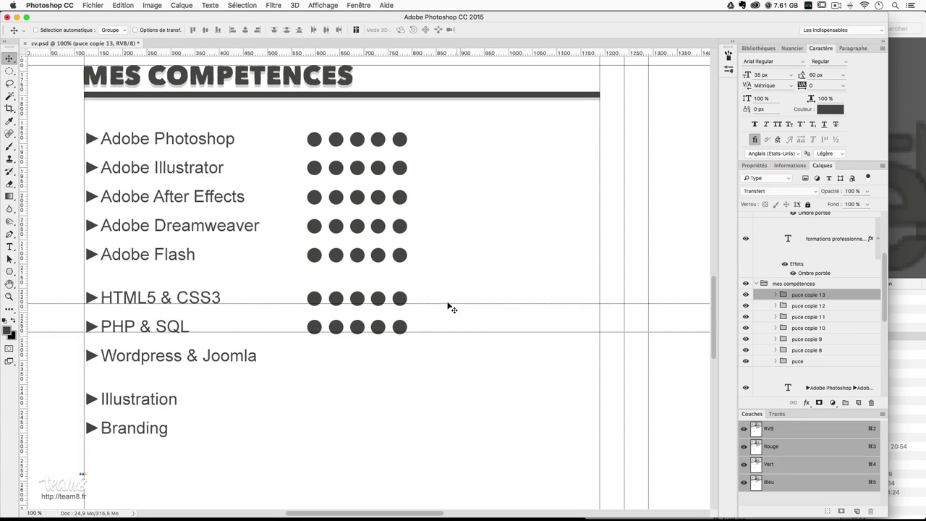
left_click_drag(446, 302, 441, 361)
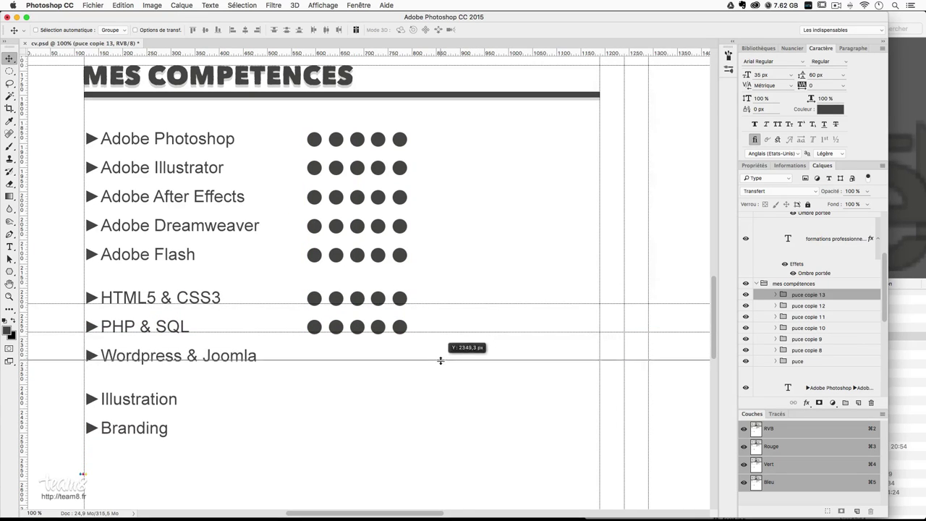
left_click_drag(457, 309, 475, 318)
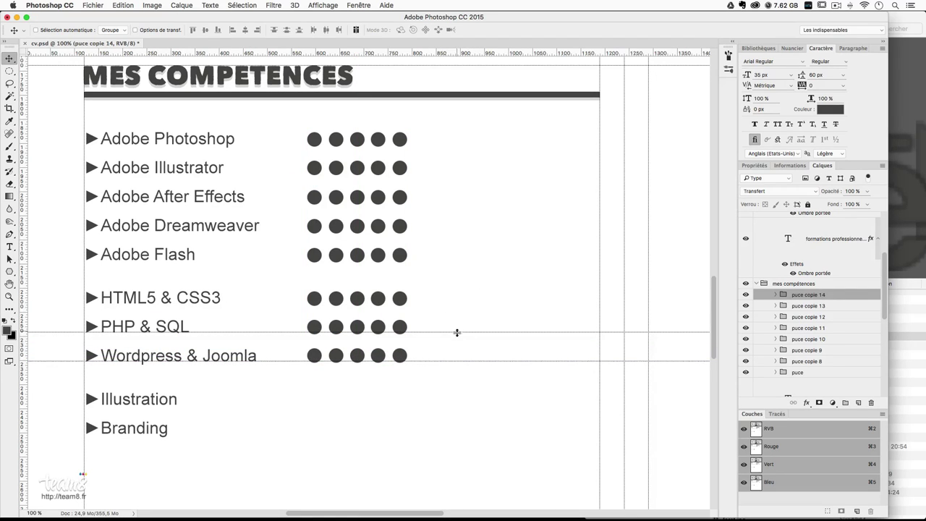
left_click_drag(456, 332, 439, 405)
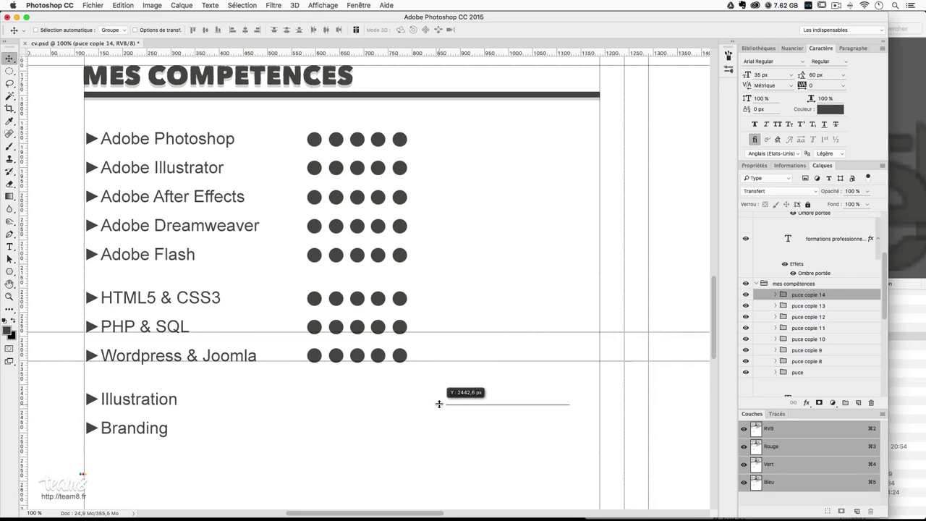
mouse_move(383, 355)
left_mouse_down()
mouse_move(456, 365)
mouse_move(438, 434)
left_mouse_up()
Add the Branding dot row and delete the two temporary guides.
left_click_drag(458, 352, 455, 379)
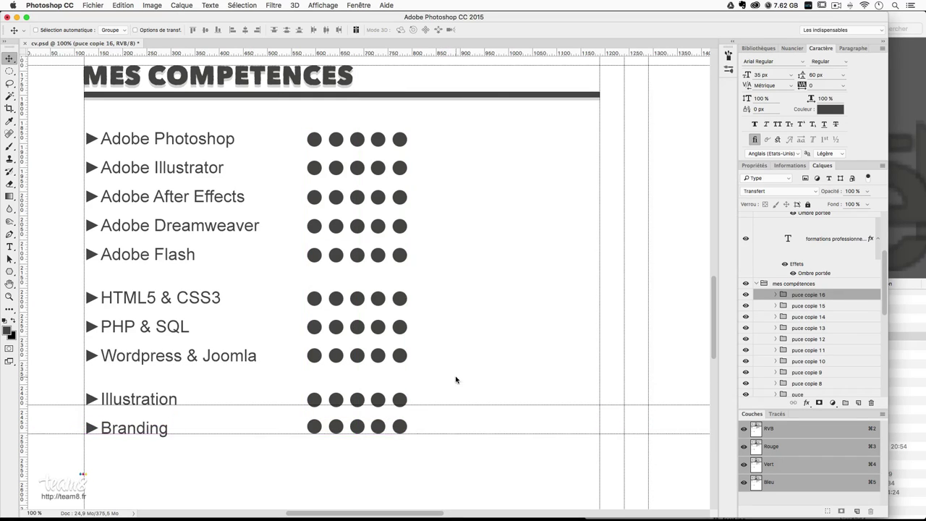
key("Down")
key("Down")
key("Down")
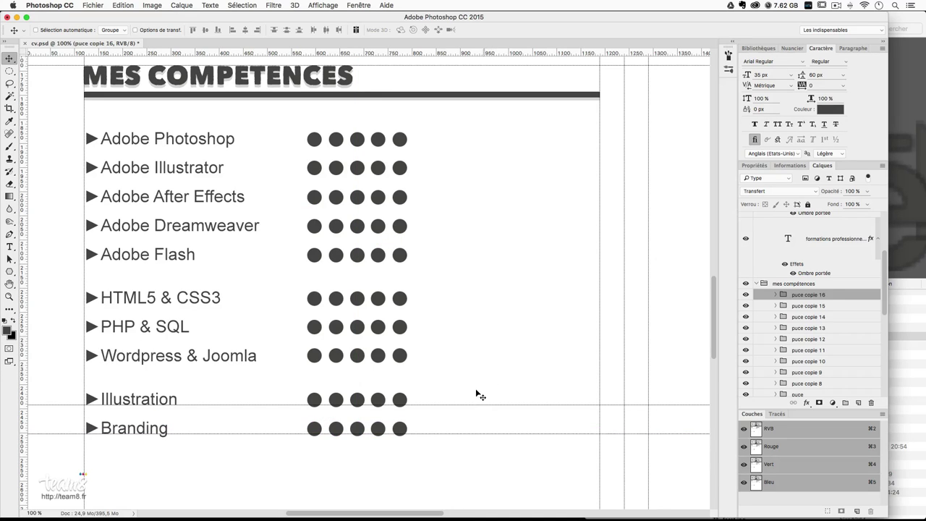
left_click_drag(473, 404, 463, 50)
left_click_drag(465, 434, 462, 50)
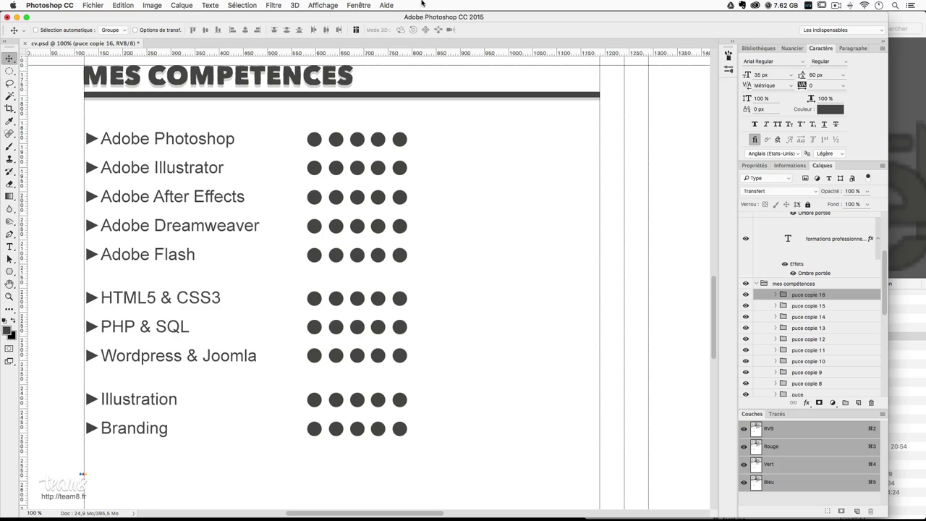
Zoom out to 50% and scroll the Layers panel to review the puce copies.
key("super+minus")
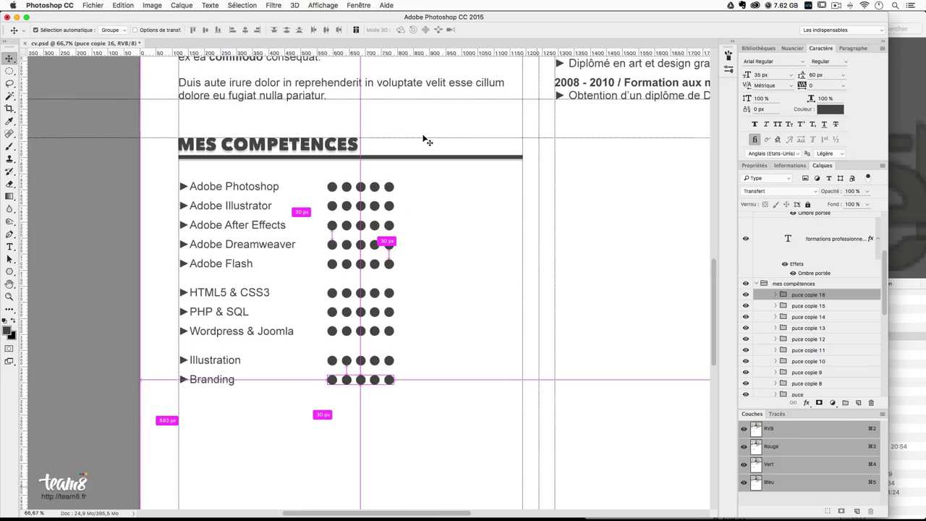
key("super+minus")
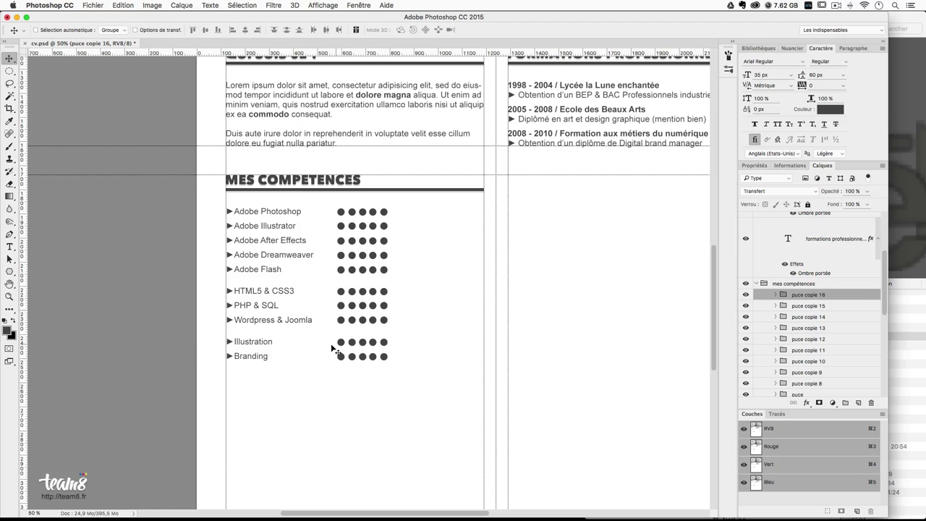
scroll(760, 322, "down", 2)
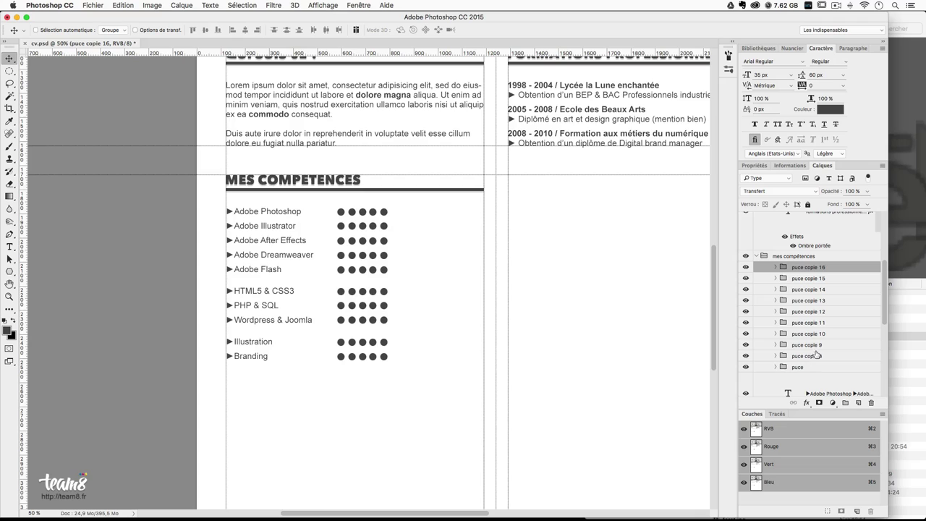
Expand group puce copie 9 to reveal its skill dot layers.
left_click(762, 360)
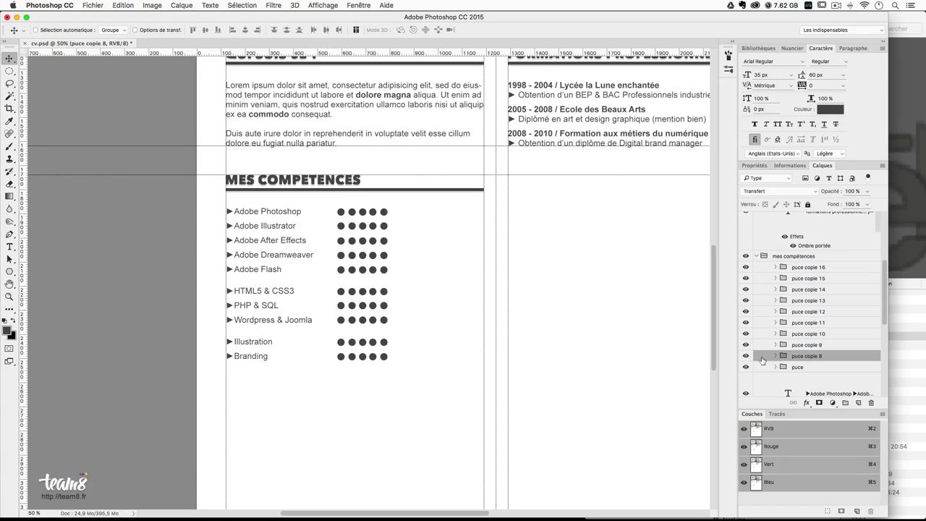
left_click(814, 346)
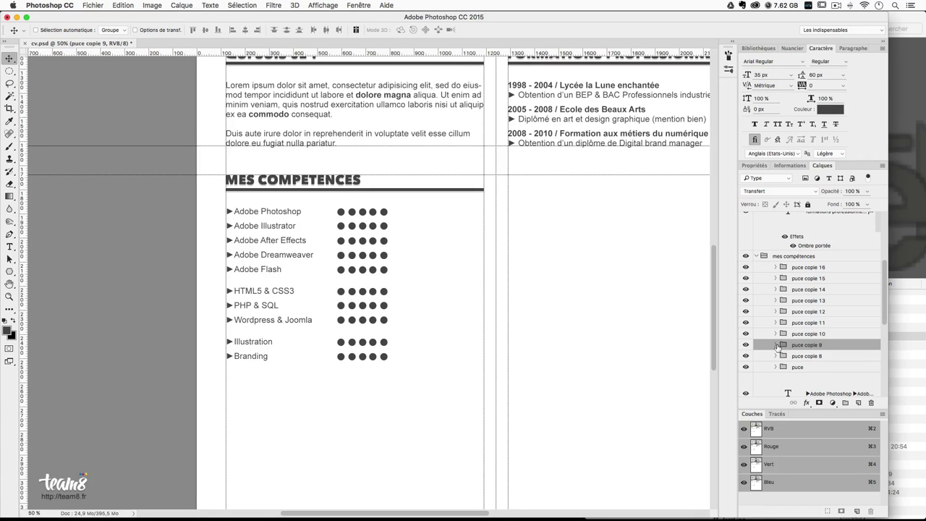
left_click(775, 346)
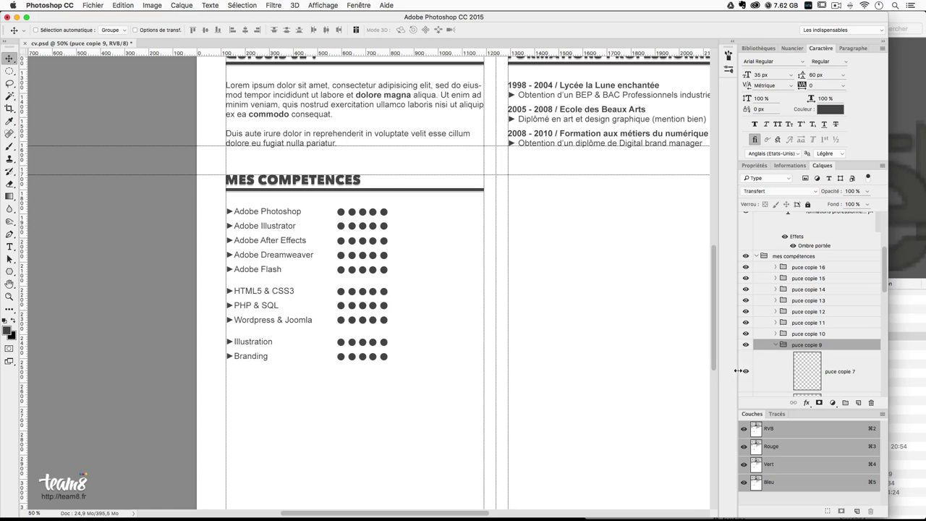
double_click(807, 376)
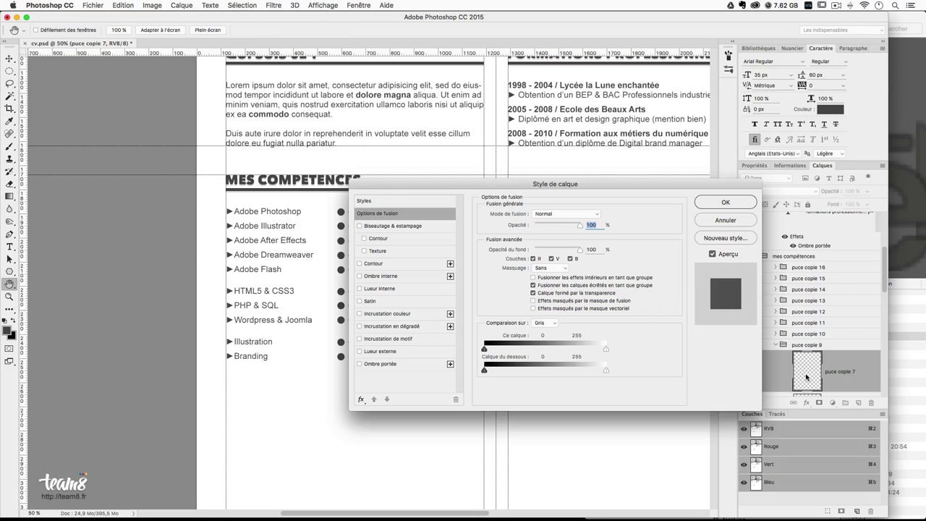
key("Escape")
Turn on Color Overlay in the Layer Style of the puce copie 7 dot.
scroll(828, 376, "down", 1)
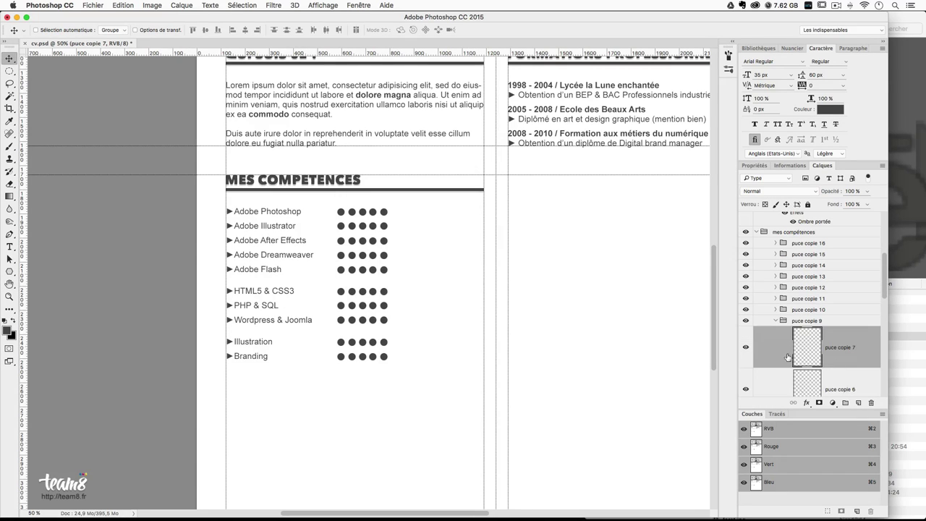
left_click(746, 350)
double_click(804, 346)
left_click(408, 317)
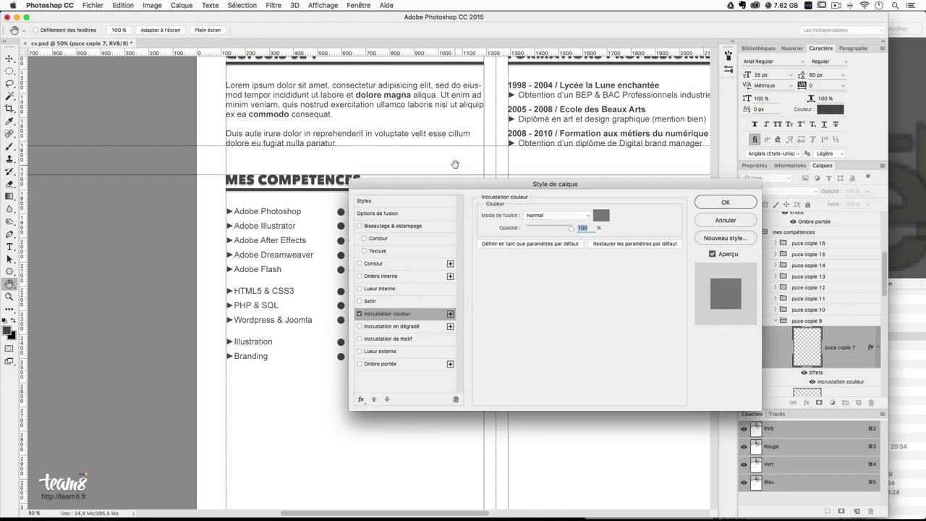
left_click_drag(459, 145, 367, 237)
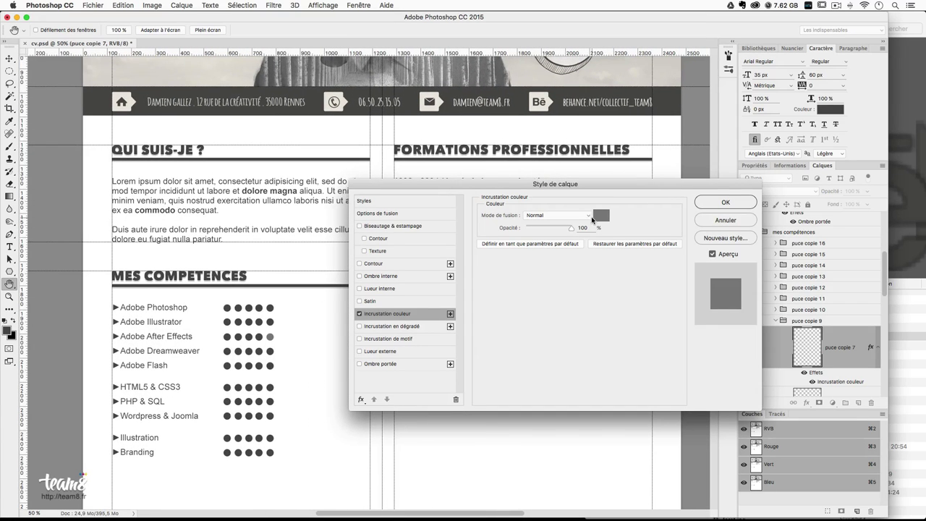
Sample pale beige #cbc9c1 from the header photo as the overlay colour and apply it.
left_click(600, 215)
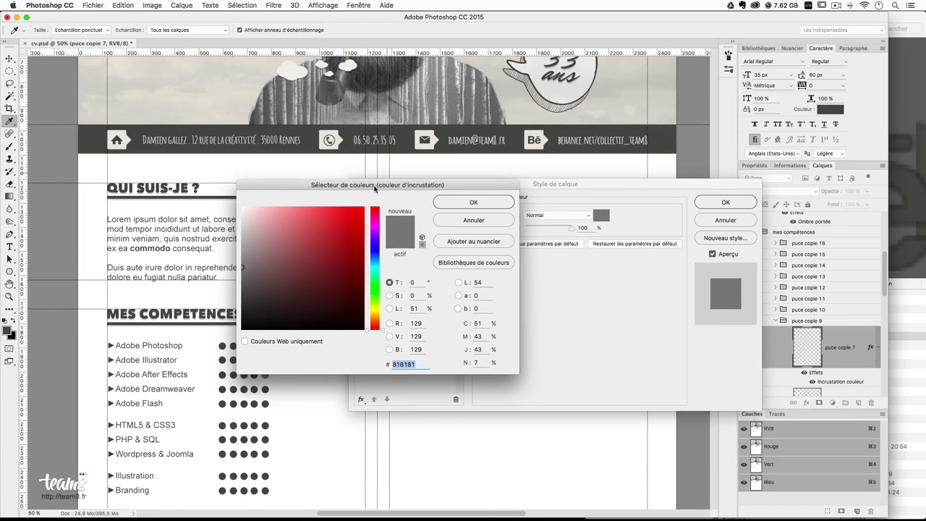
left_click_drag(374, 188, 533, 178)
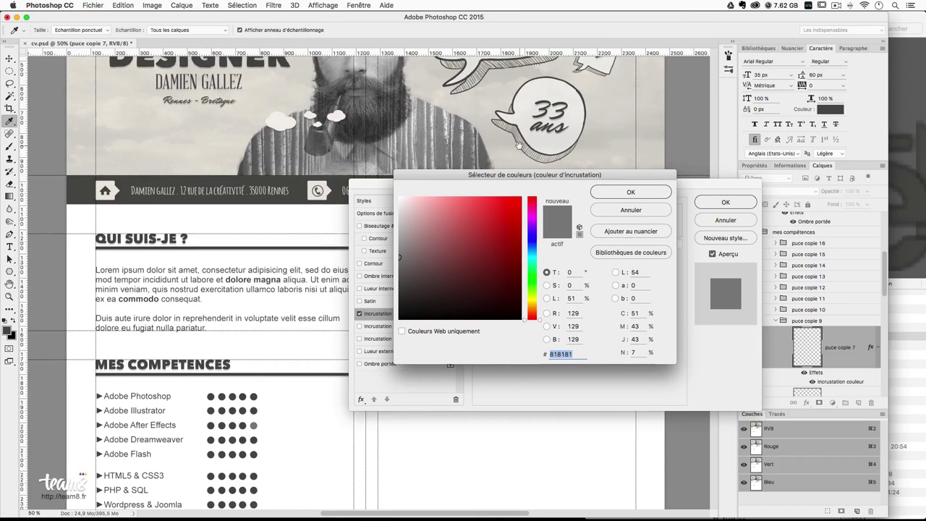
left_click(285, 108)
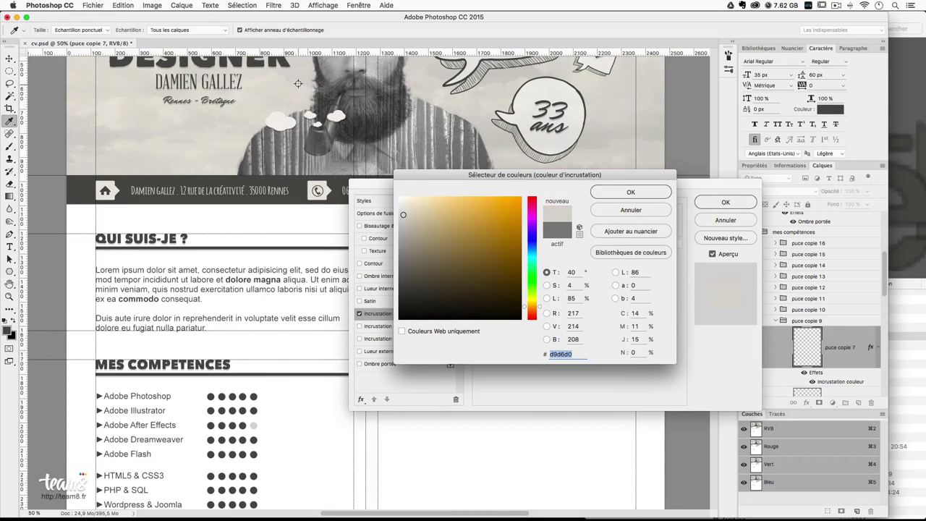
left_click(309, 87)
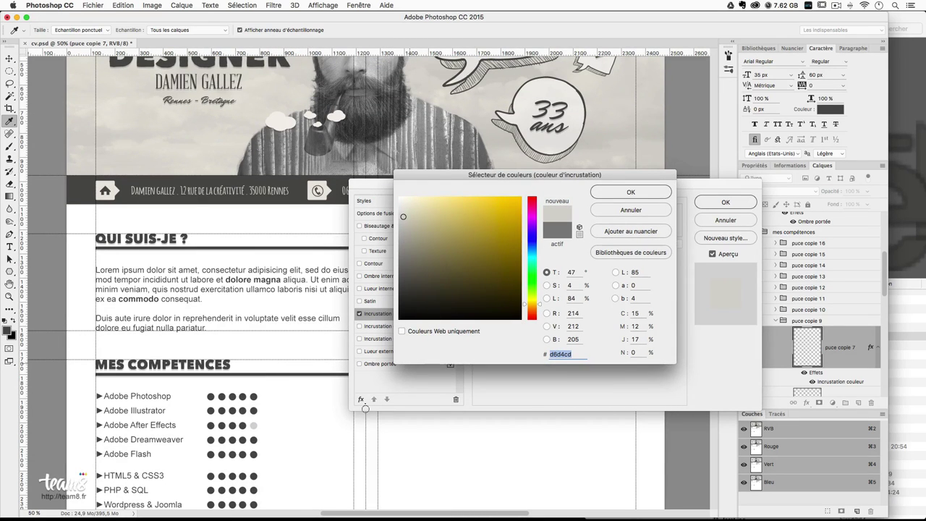
left_click_drag(365, 409, 331, 386)
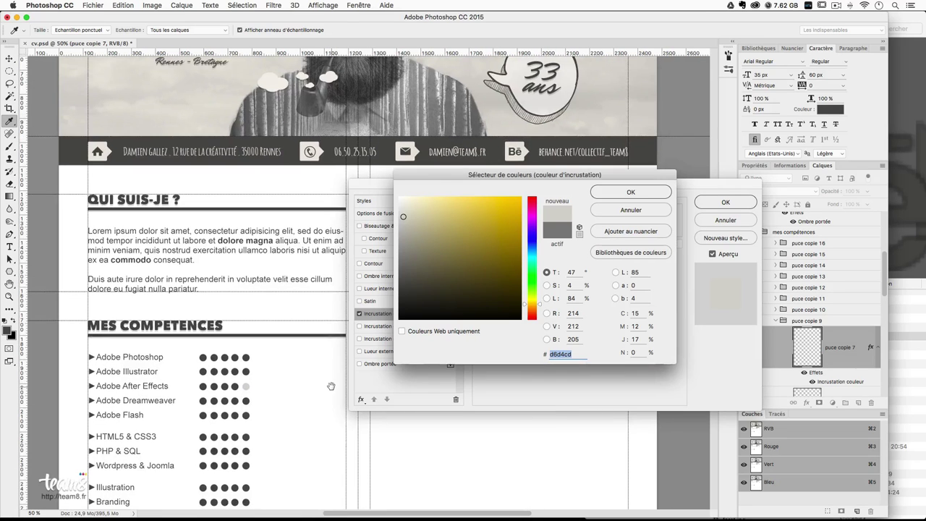
left_click(405, 221)
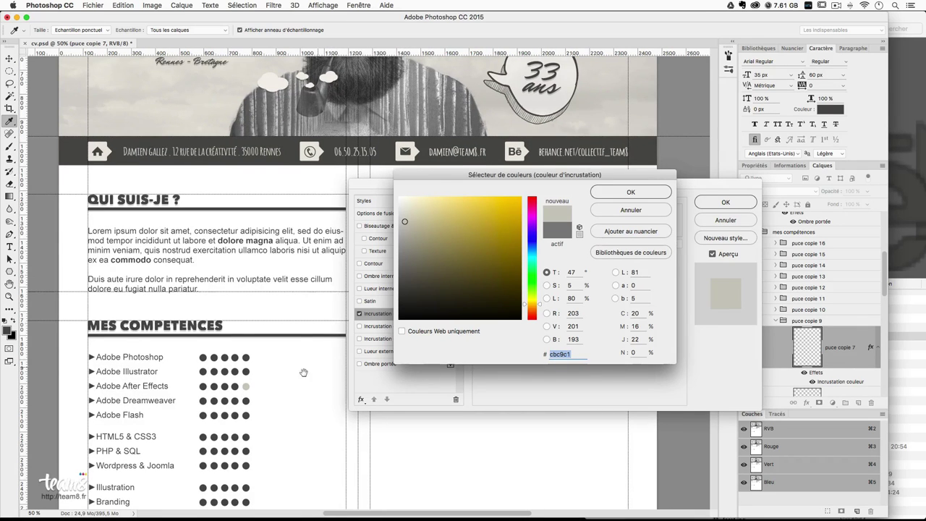
left_click_drag(303, 373, 296, 326)
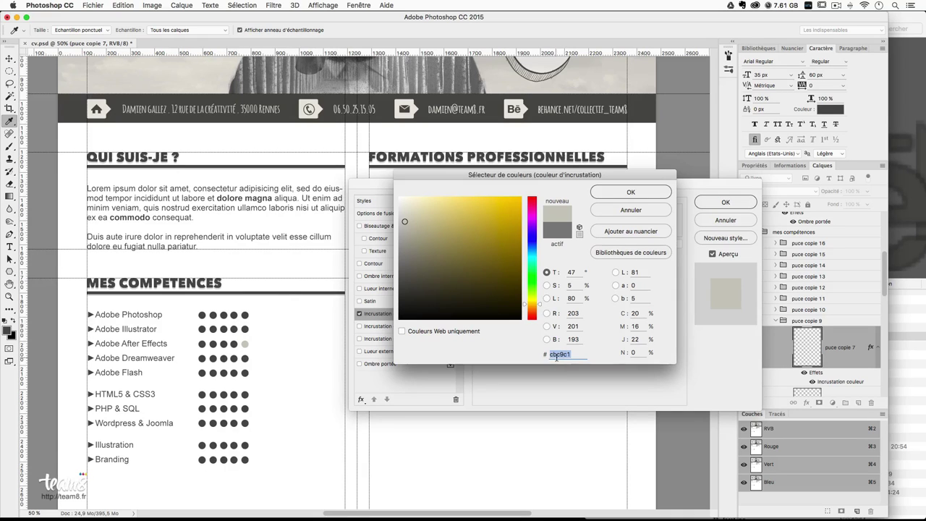
left_click(616, 196)
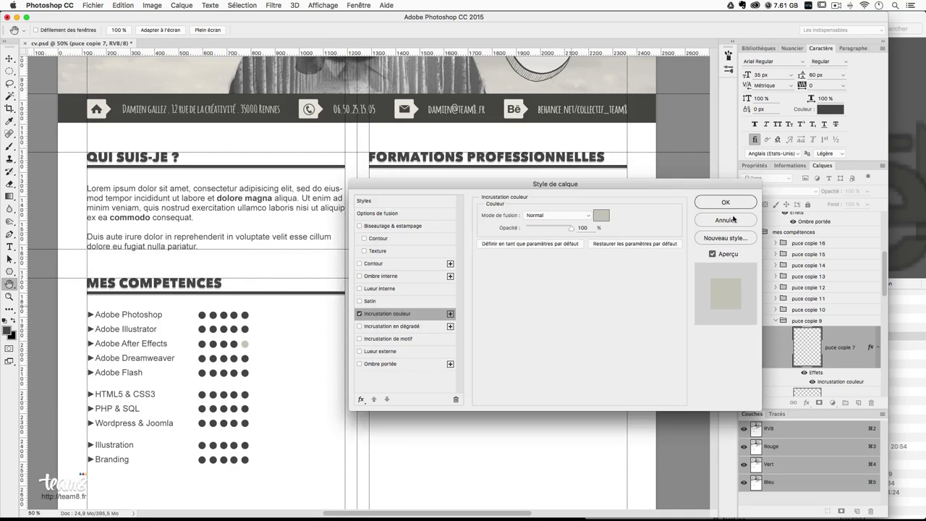
left_click(726, 202)
scroll(454, 345, "down", 3)
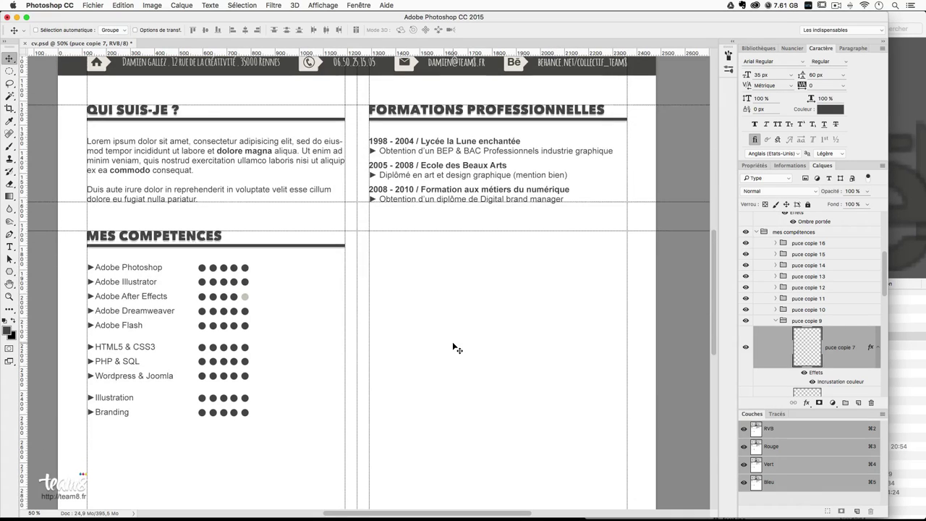
Add the beige colour overlay to the fifth Adobe Dreamweaver dot in puce copie 10.
left_click(778, 320)
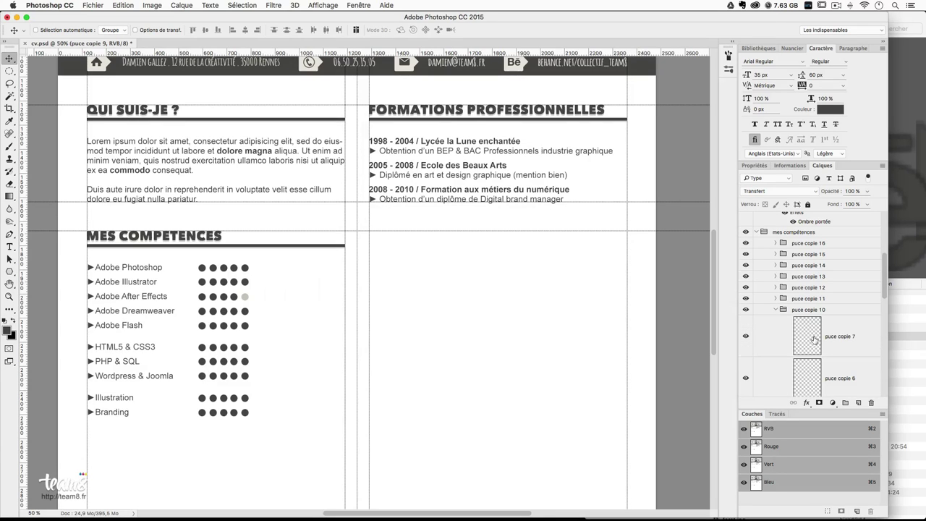
left_click(805, 337)
double_click(805, 337)
left_click(403, 314)
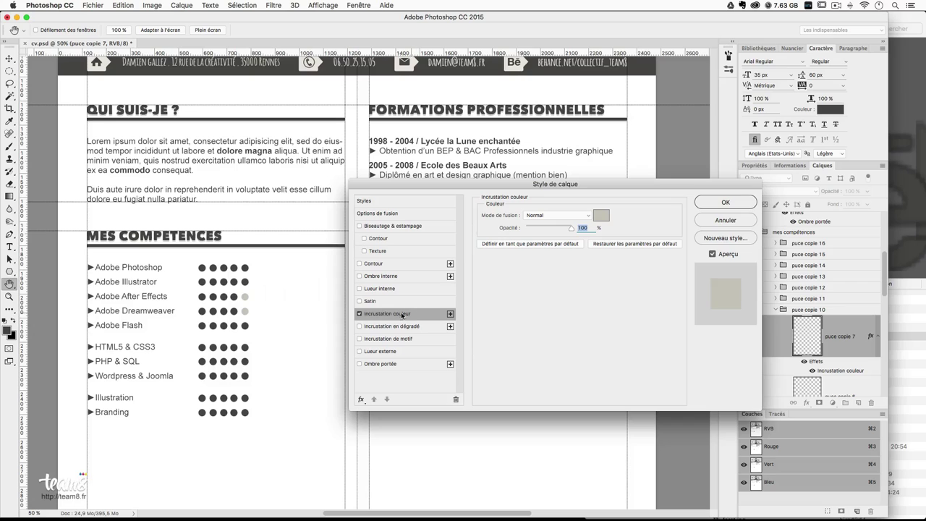
left_click(722, 203)
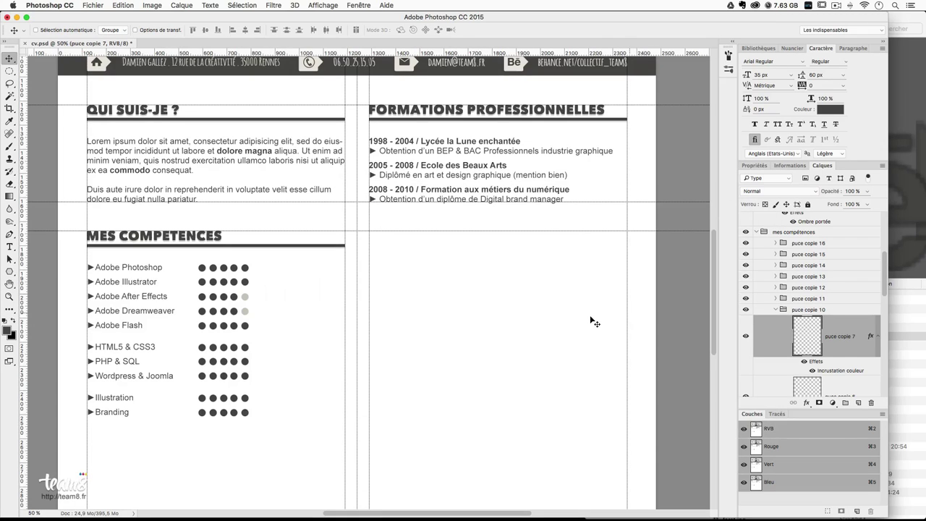
scroll(590, 320, "down", 2)
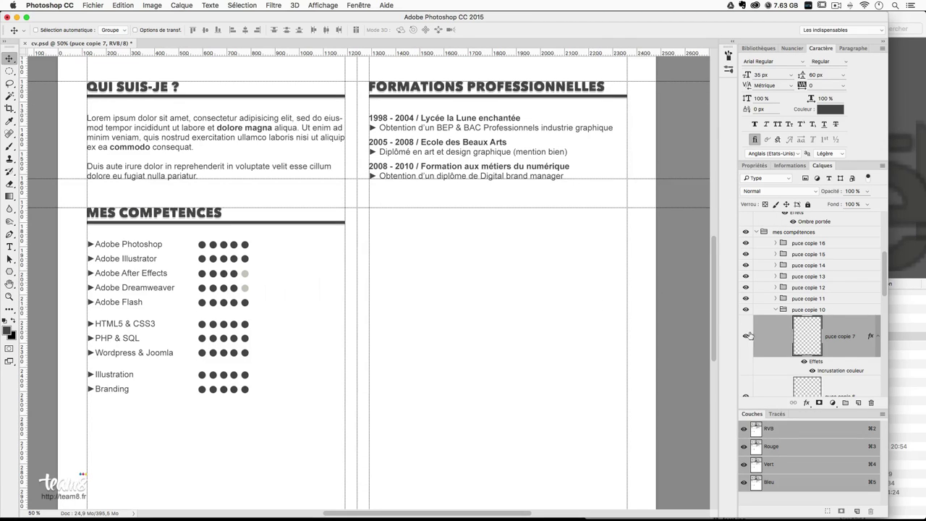
Overlay beige on the Adobe Flash dots puce copie 7 and puce copie 6.
left_click(776, 311)
double_click(779, 311)
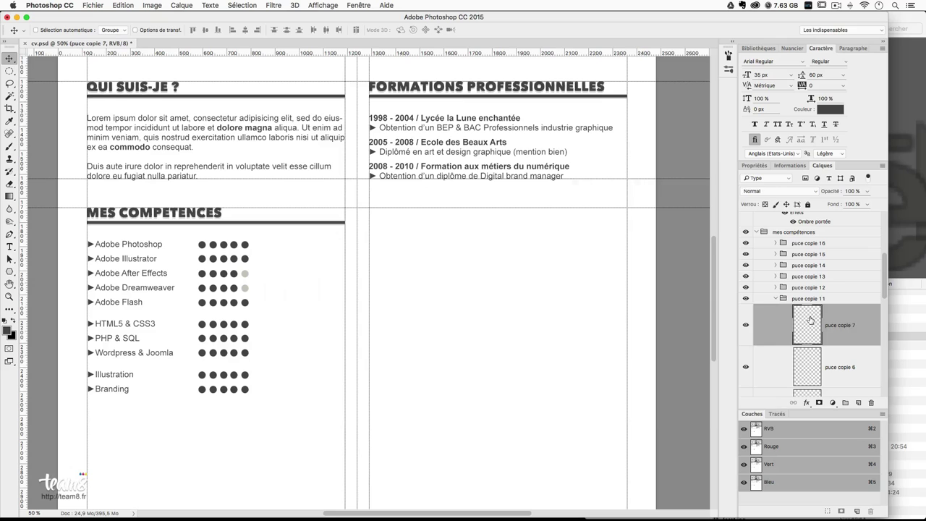
left_click(390, 315)
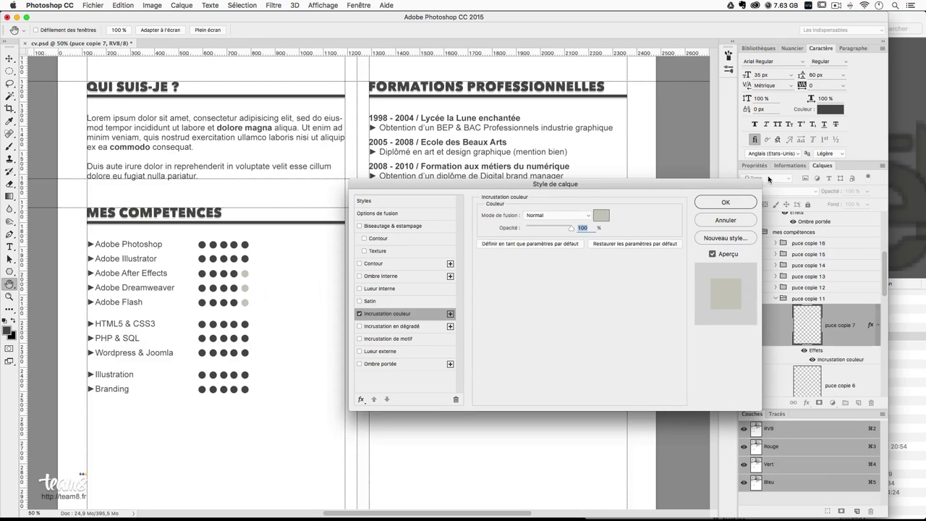
left_click(738, 202)
double_click(808, 389)
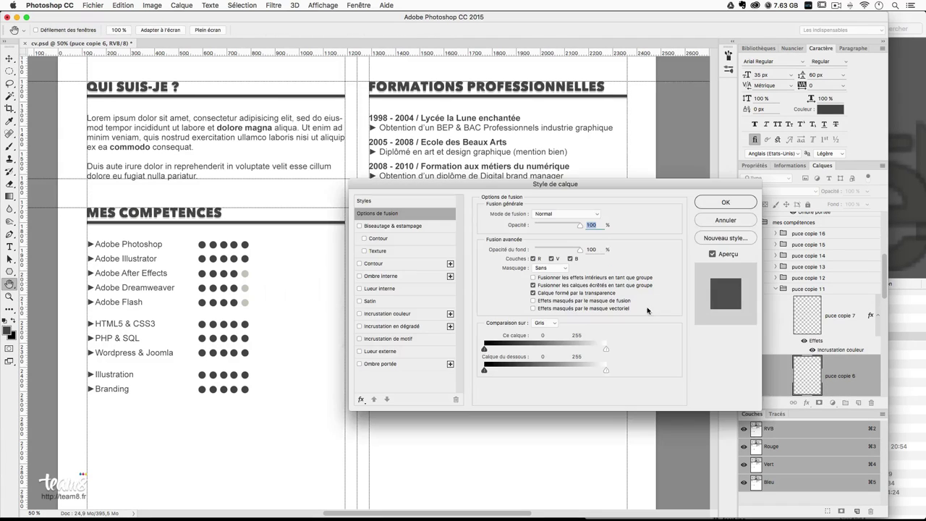
left_click(420, 315)
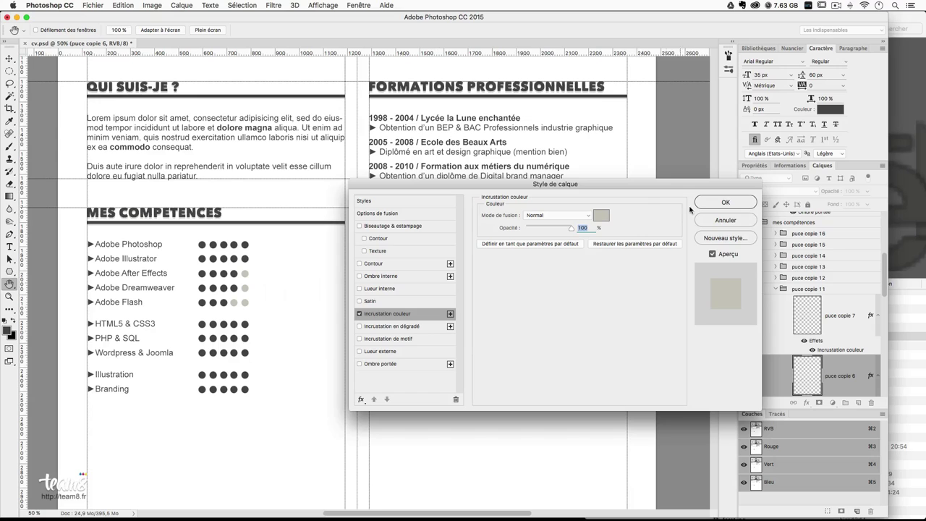
left_click(720, 204)
scroll(495, 297, "down", 1)
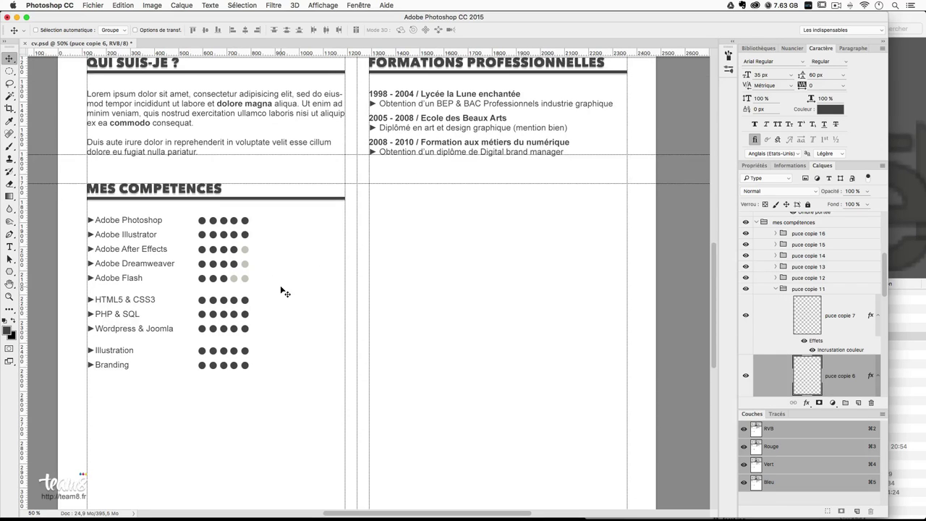
In group puce copie 13, overlay beige on dots puce copie 7 and puce copie 6.
left_click(776, 289)
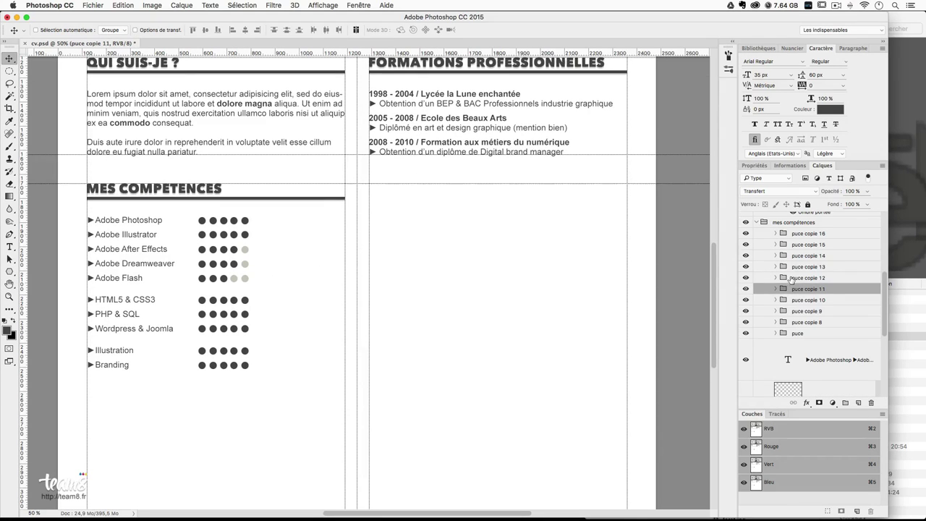
left_click(789, 278)
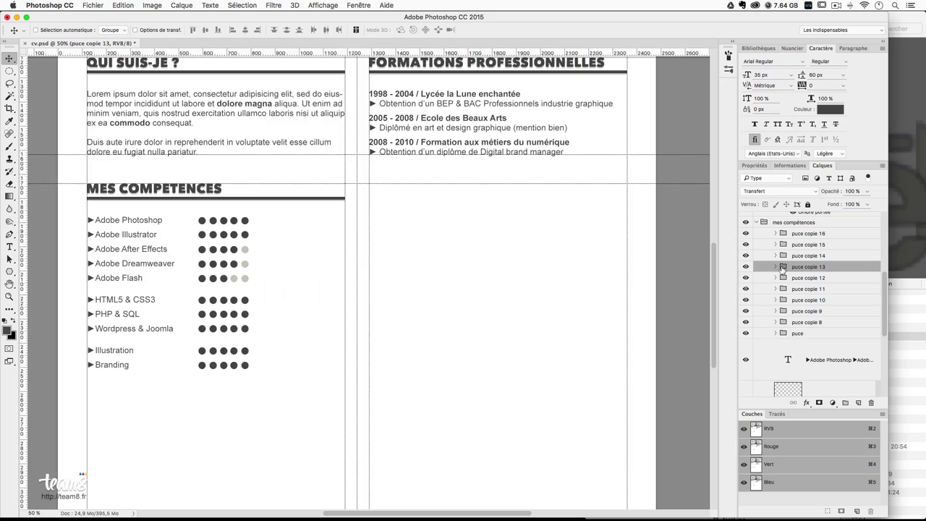
left_click(775, 267)
double_click(810, 304)
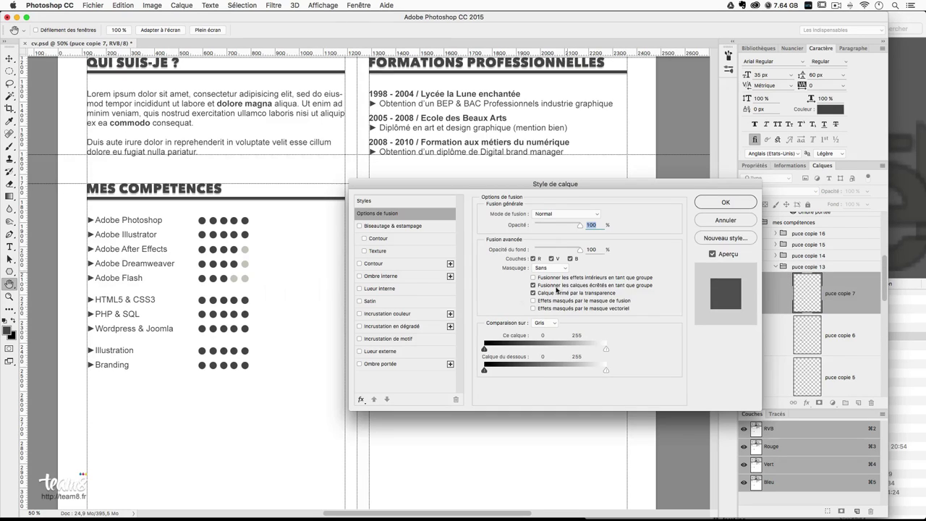
left_click(410, 316)
key("Return")
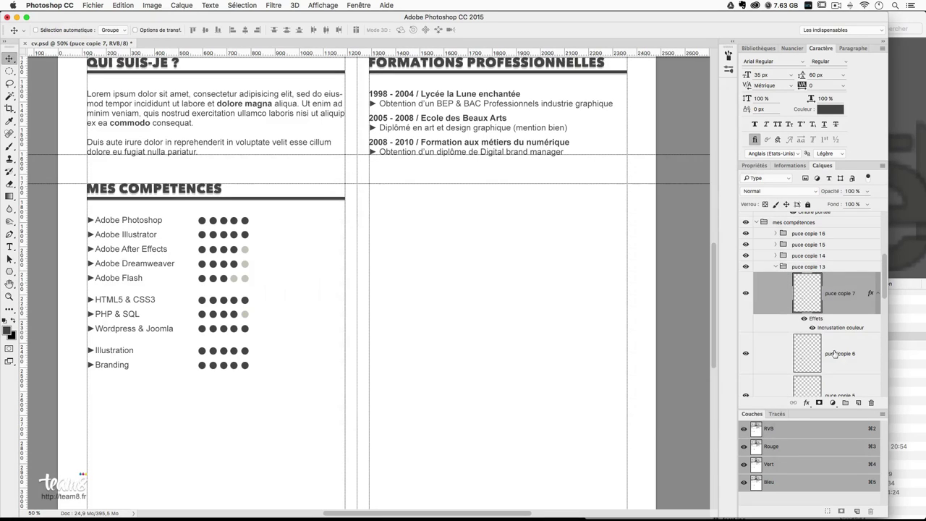
double_click(813, 353)
left_click(425, 315)
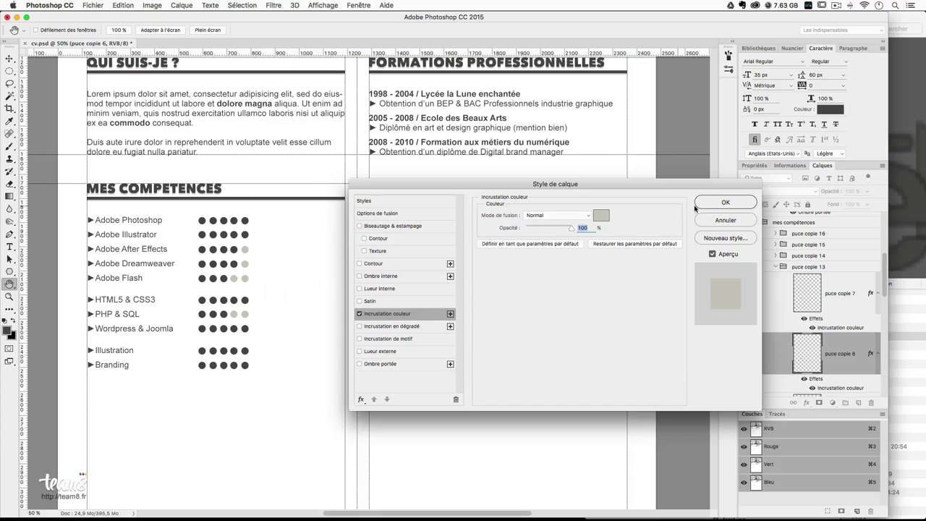
left_click(723, 202)
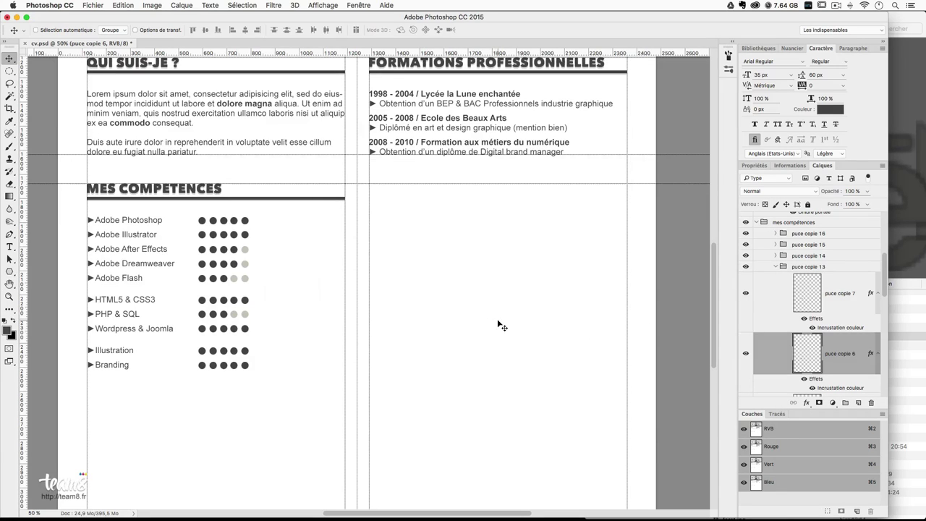
In group puce copie 14, swap the gradient overlay for a colour overlay on puce copie 7.
left_click(775, 267)
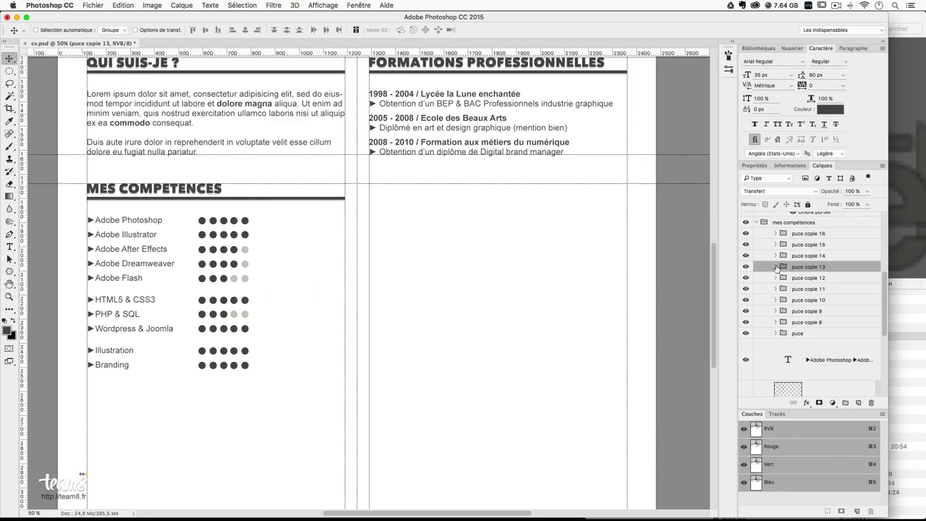
left_click(776, 256)
double_click(805, 284)
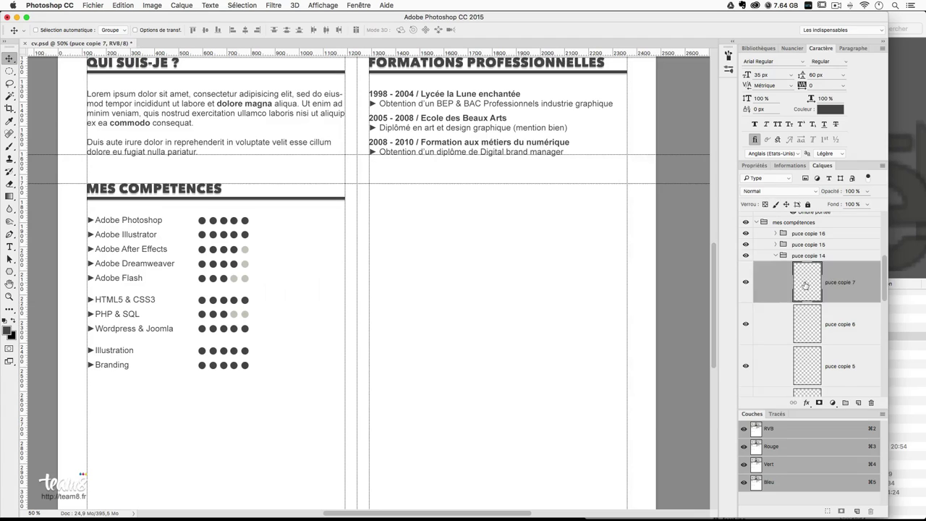
left_click(394, 325)
left_click(359, 325)
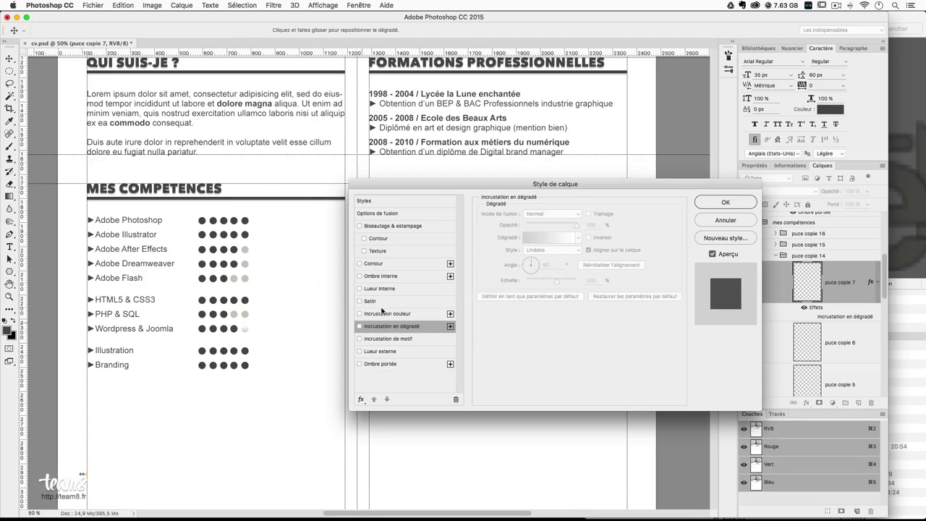
left_click(371, 301)
left_click(360, 301)
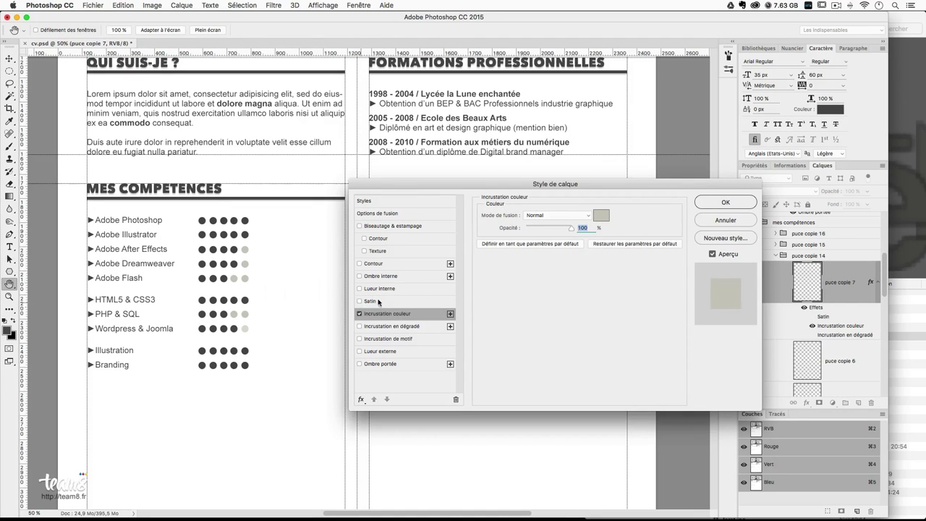
left_click(710, 205)
Add colour overlays to the Wordpress & Joomla dots puce copie 6 and puce copie 5.
double_click(808, 352)
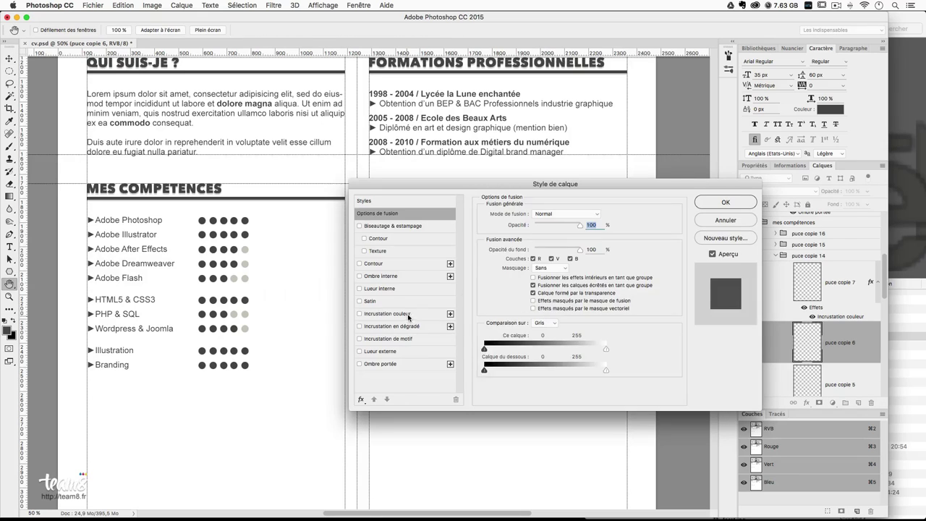
left_click(408, 317)
left_click(719, 206)
scroll(792, 340, "down", 1)
left_click(800, 362)
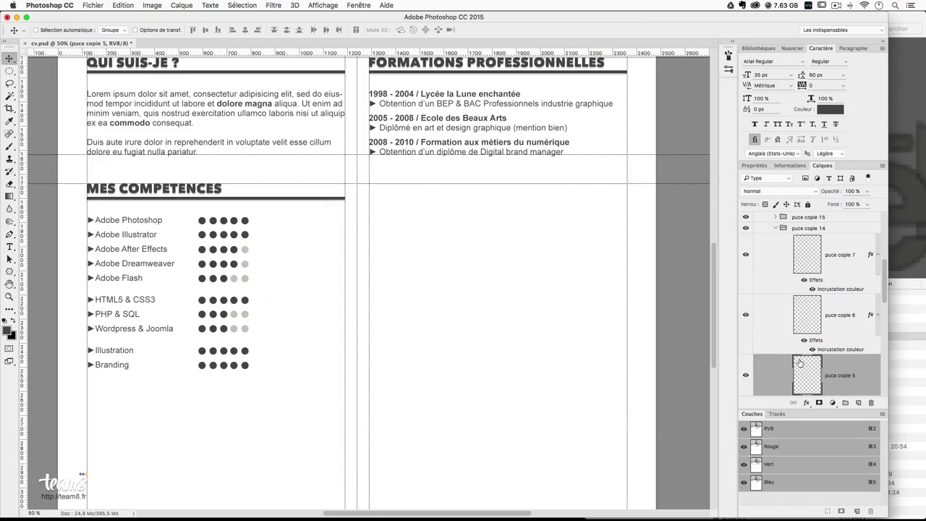
double_click(800, 362)
left_click(397, 314)
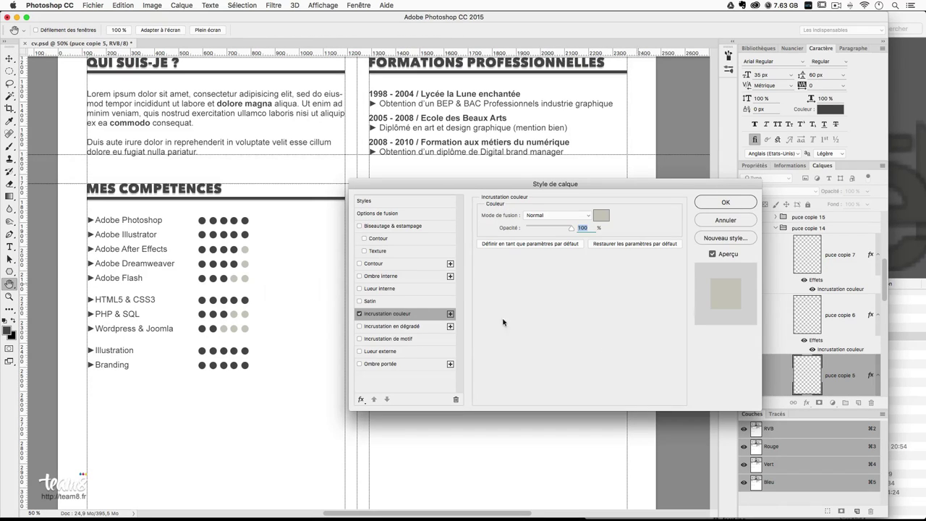
left_click(719, 206)
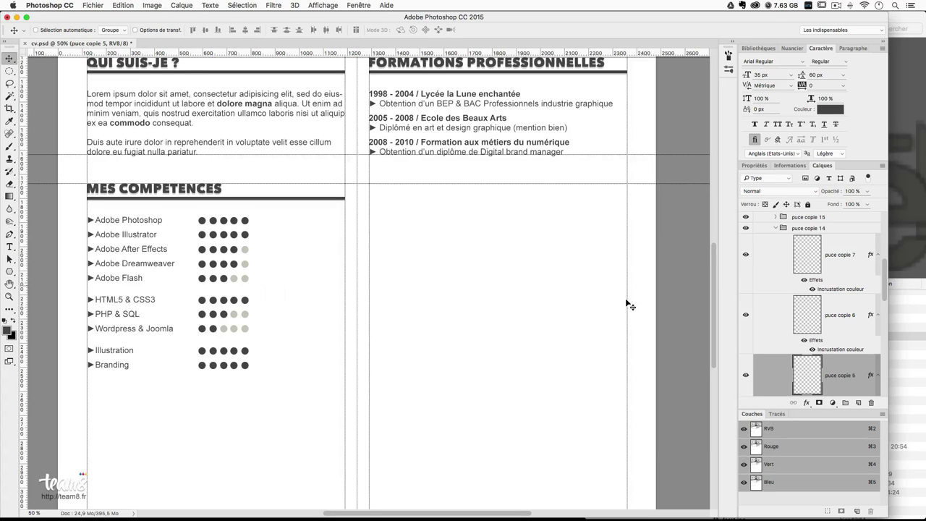
scroll(484, 306, "down", 2)
scroll(814, 311, "down", 1)
scroll(788, 243, "up", 1)
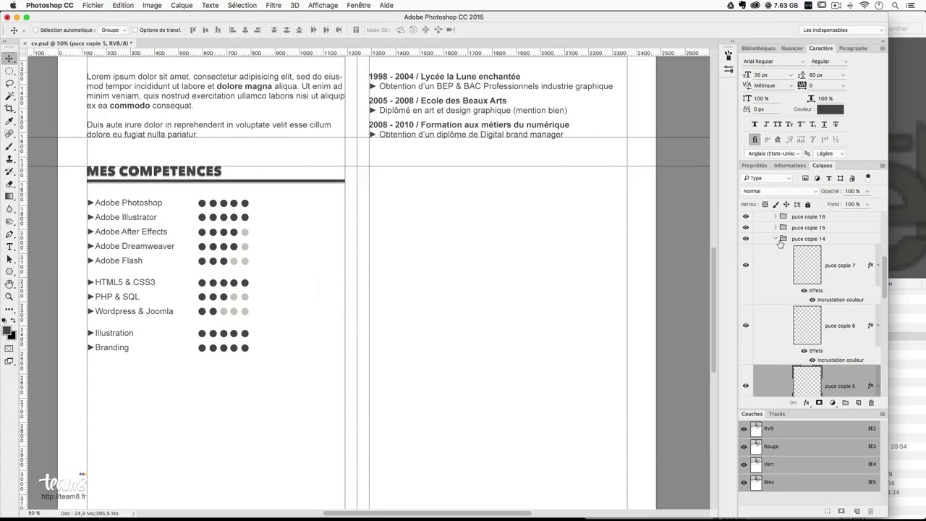
Lighten the last Branding dot (puce copie 7 in puce copie 16) with a colour overlay.
left_click(776, 239)
left_click(783, 218)
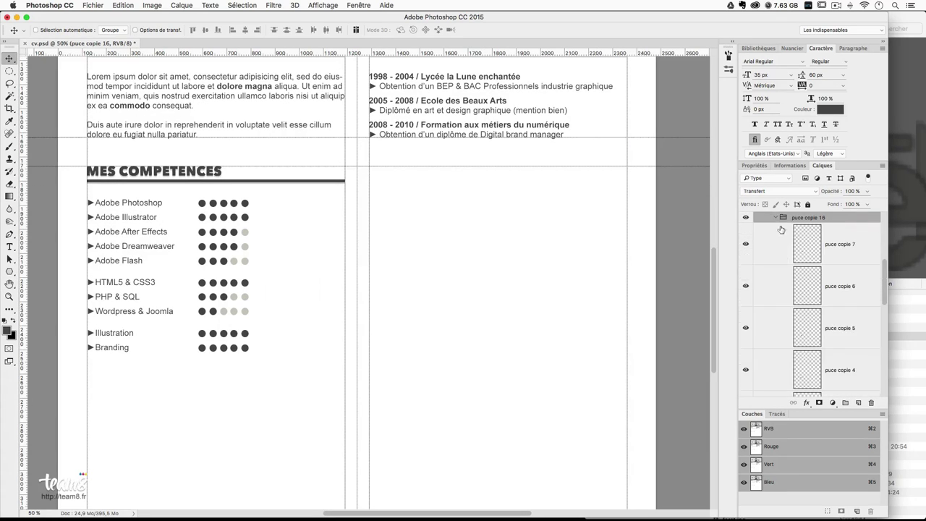
double_click(798, 257)
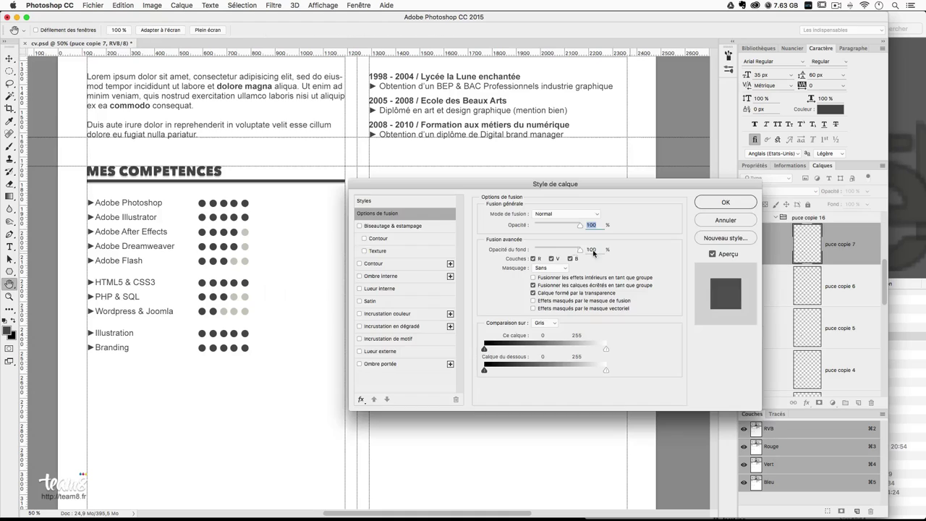
left_click(396, 315)
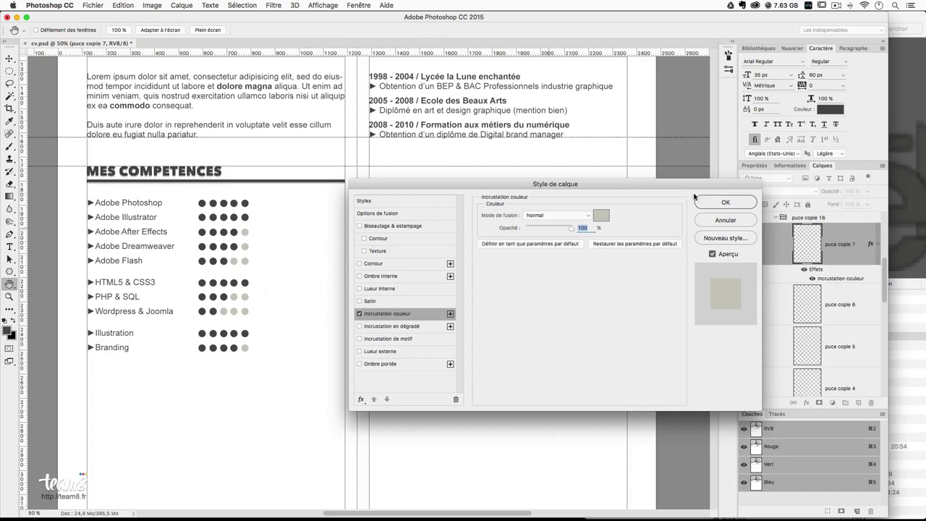
left_click(740, 203)
scroll(563, 220, "up", 3)
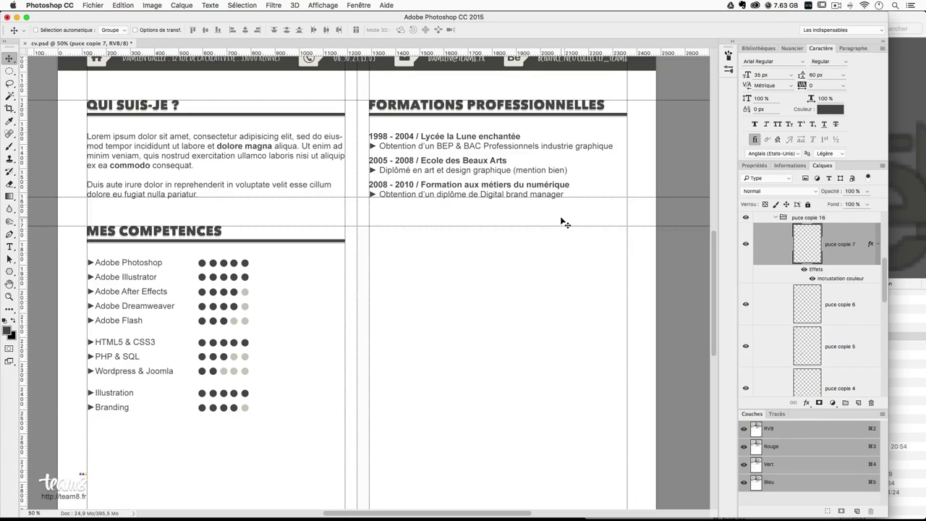
Create a brace text layer at 190 px in Amatic SC Regular beside the skills list.
left_click(9, 246)
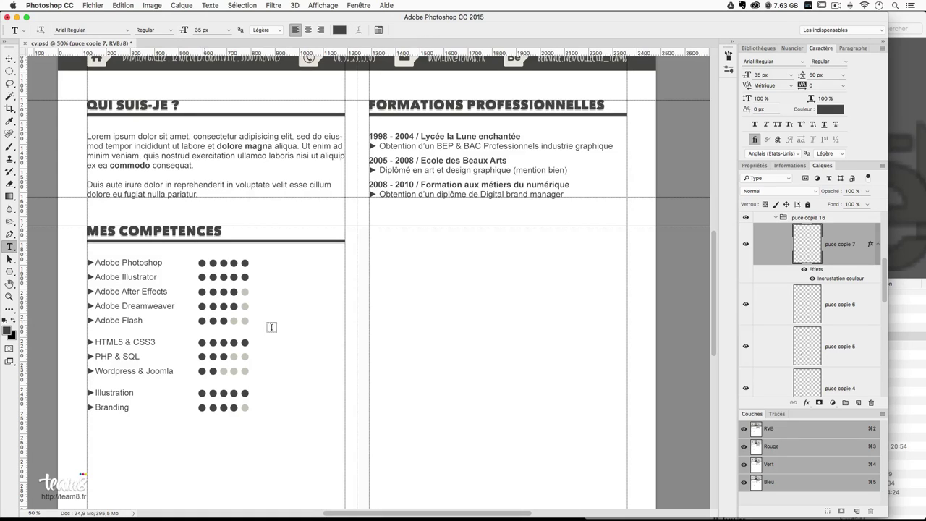
left_click(292, 331)
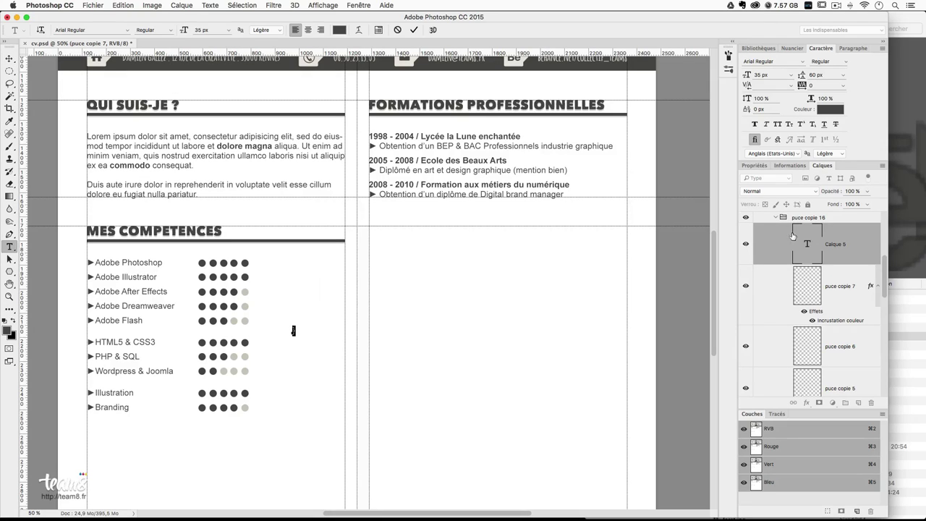
double_click(759, 75)
type("190")
key("Return")
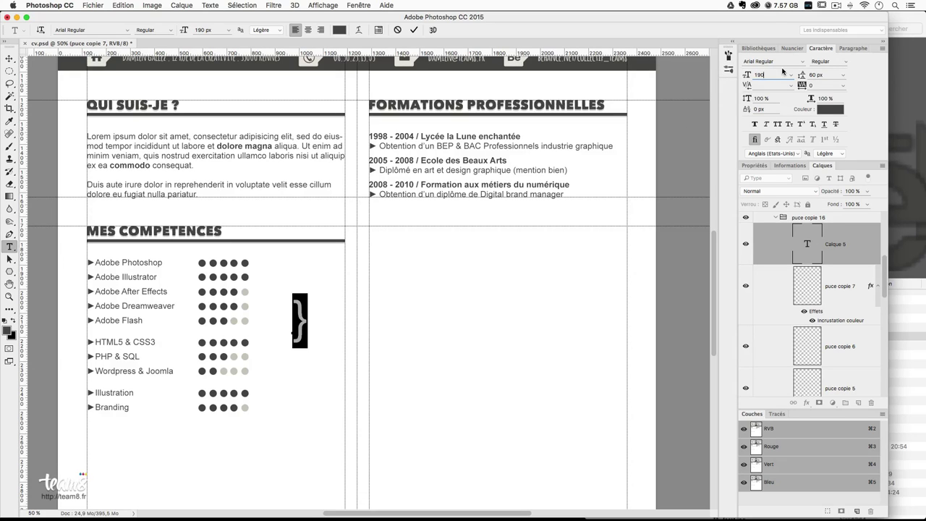
left_click(780, 61)
type("ama")
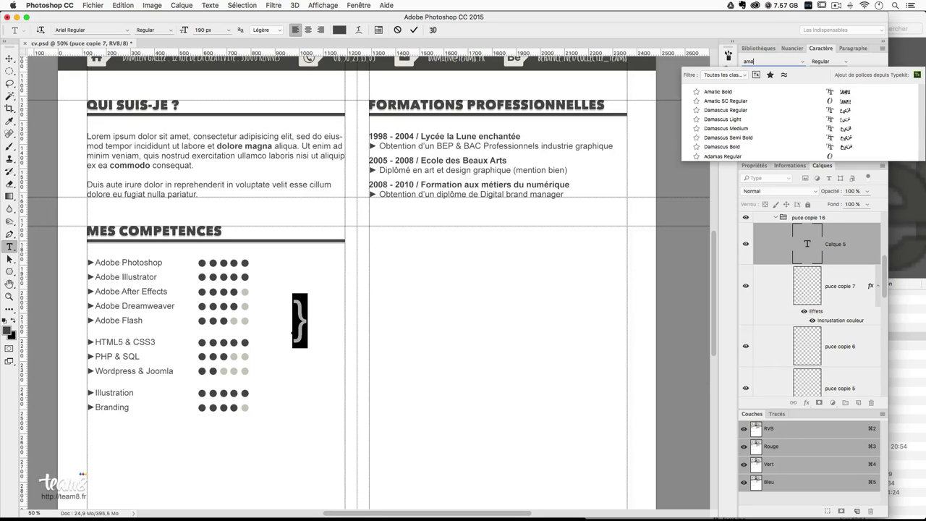
type("t")
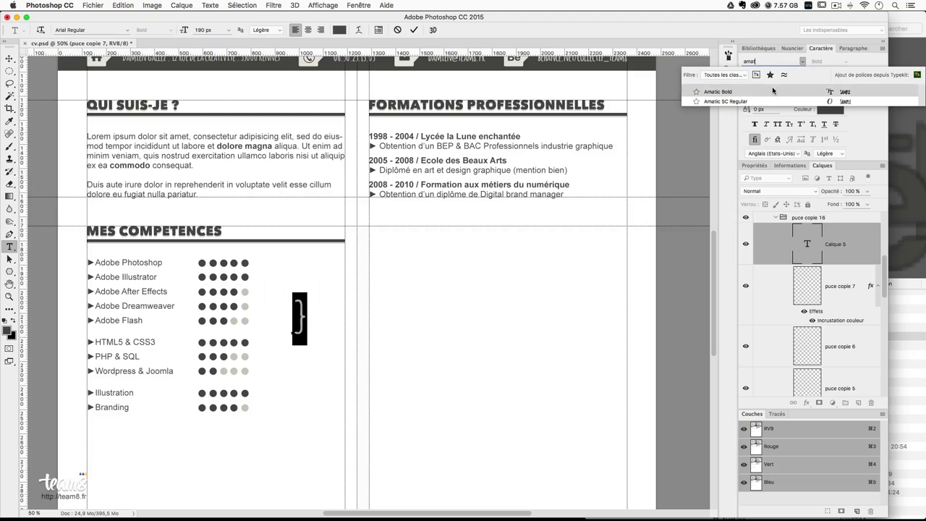
left_click(772, 89)
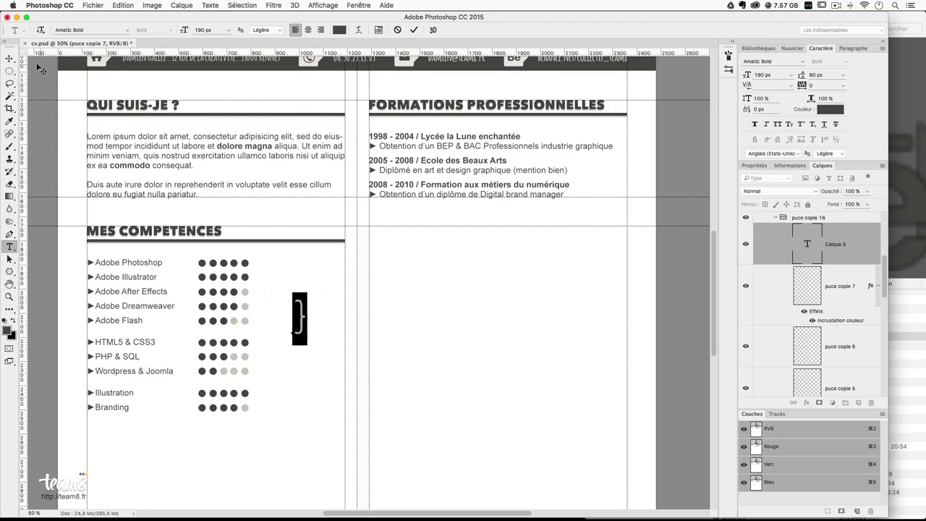
left_click(800, 61)
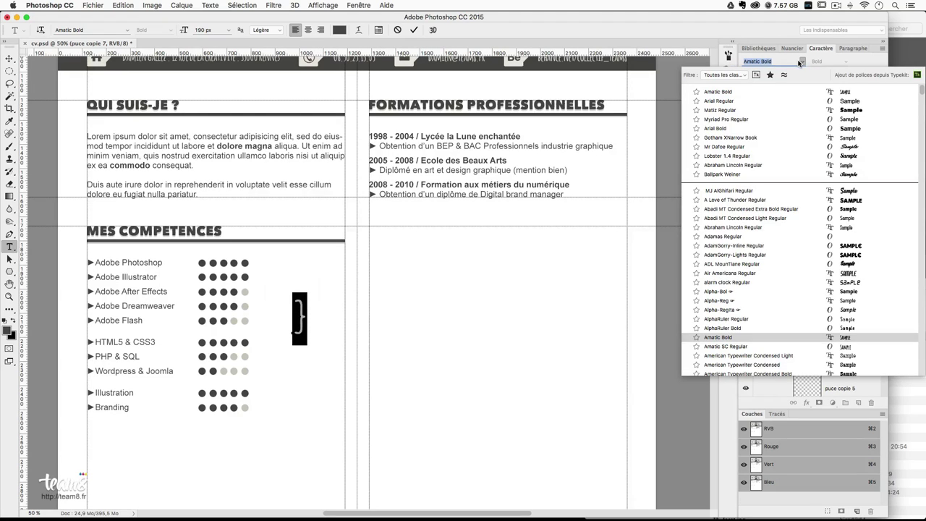
left_click(752, 347)
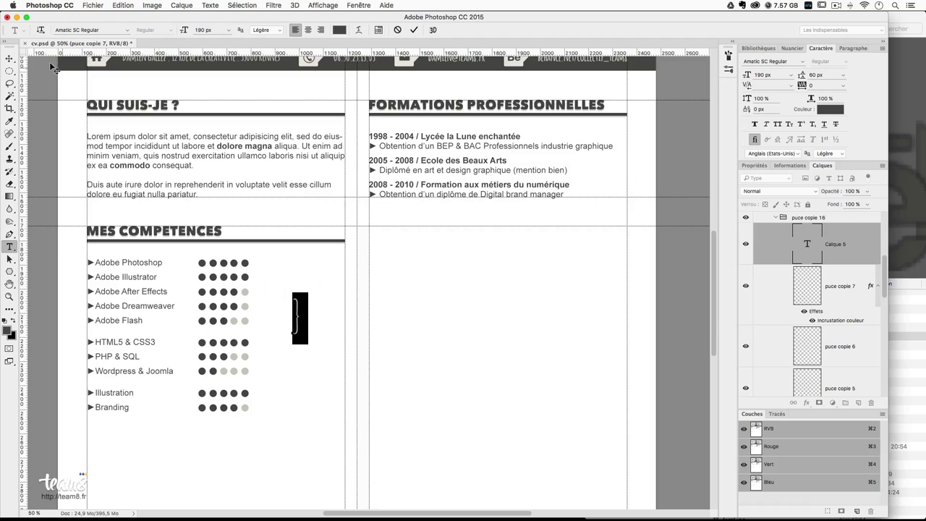
Move the brace beside the Illustrator–Dreamweaver rows and colour it with grey sampled from a pale dot.
left_click(9, 58)
mouse_move(307, 290)
left_mouse_down()
mouse_move(276, 266)
mouse_move(287, 266)
left_mouse_up()
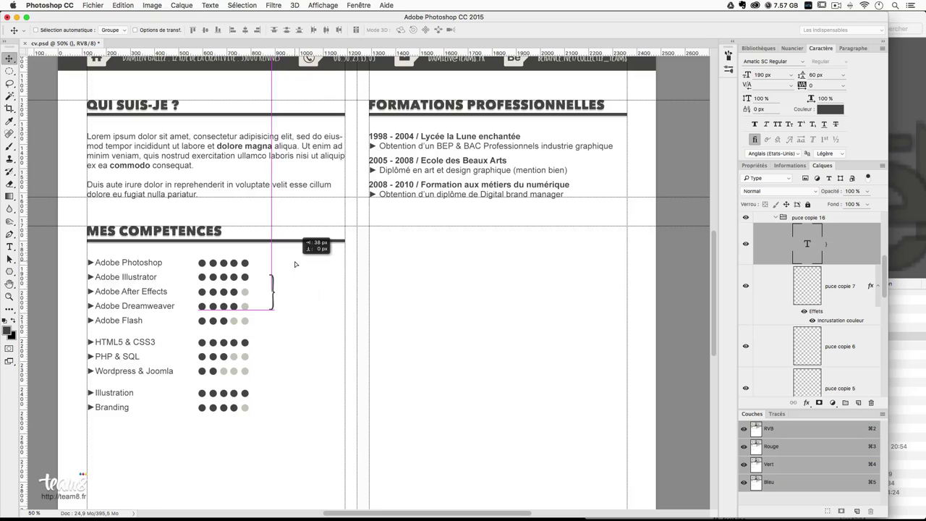
left_click(822, 109)
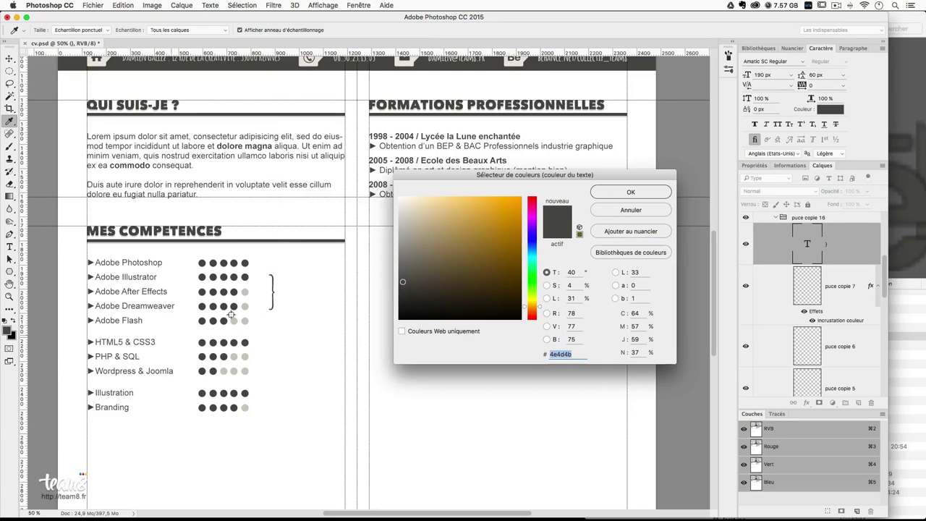
left_click(246, 292)
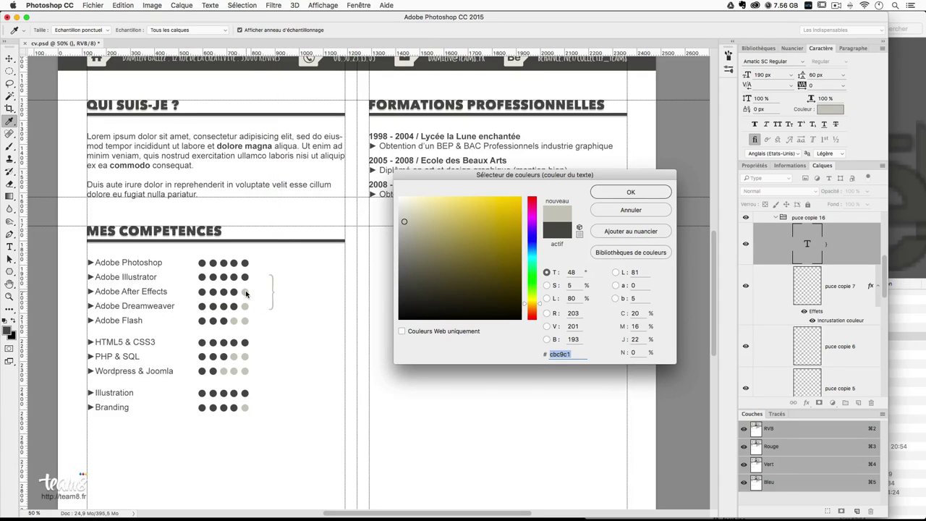
key("Return")
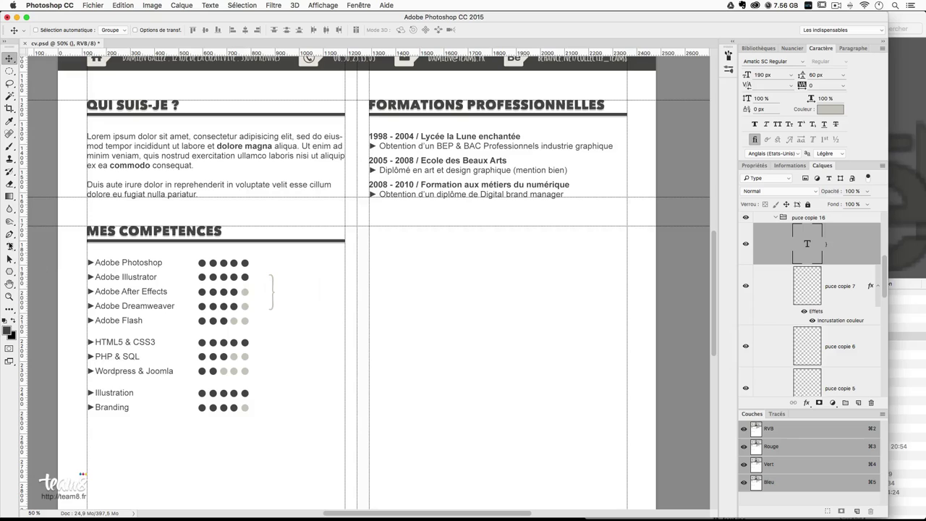
left_click(10, 246)
Add a LOGICIELS label right of the brace in Arial Regular.
left_click(298, 290)
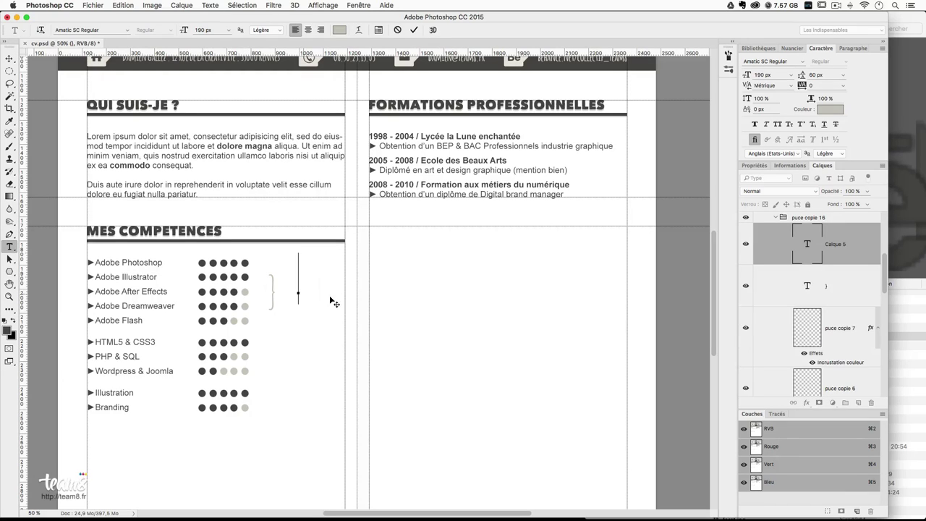
type("LO")
type("GICIELS")
key("super+a")
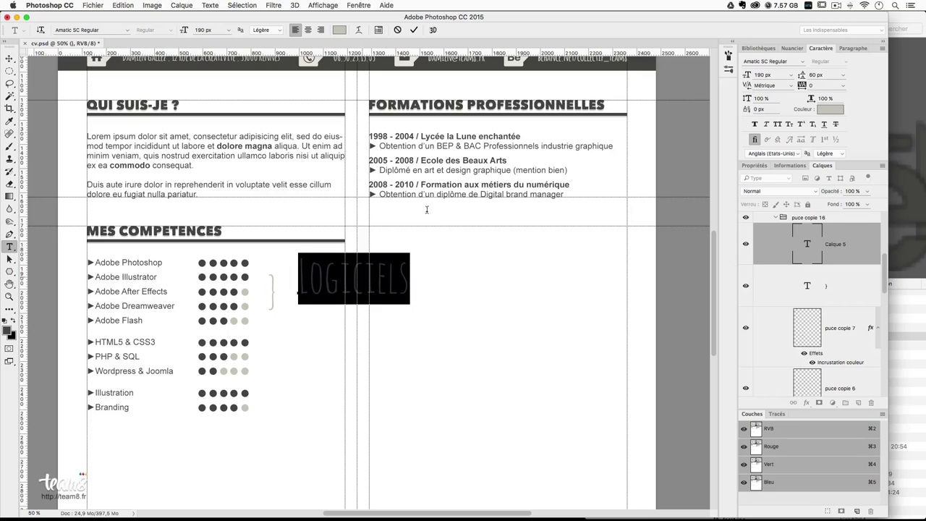
left_click(788, 65)
type("Arial")
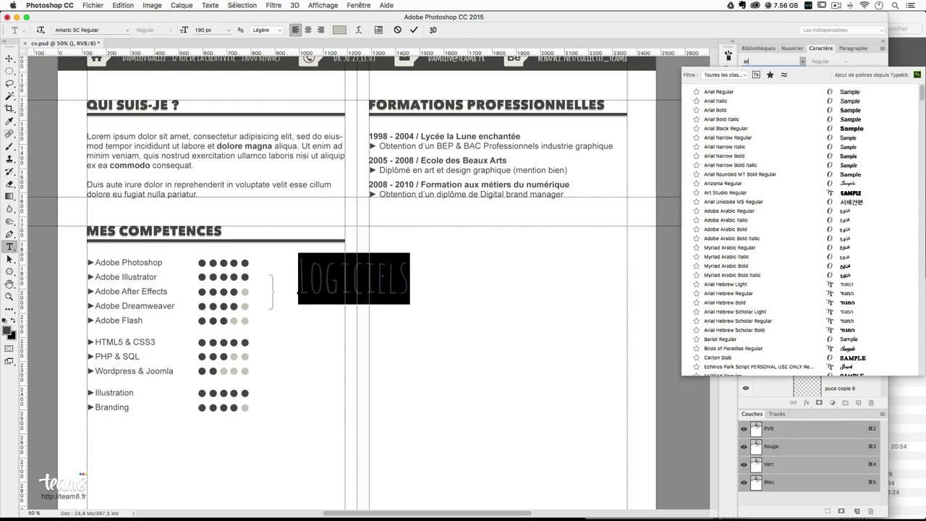
key("Return")
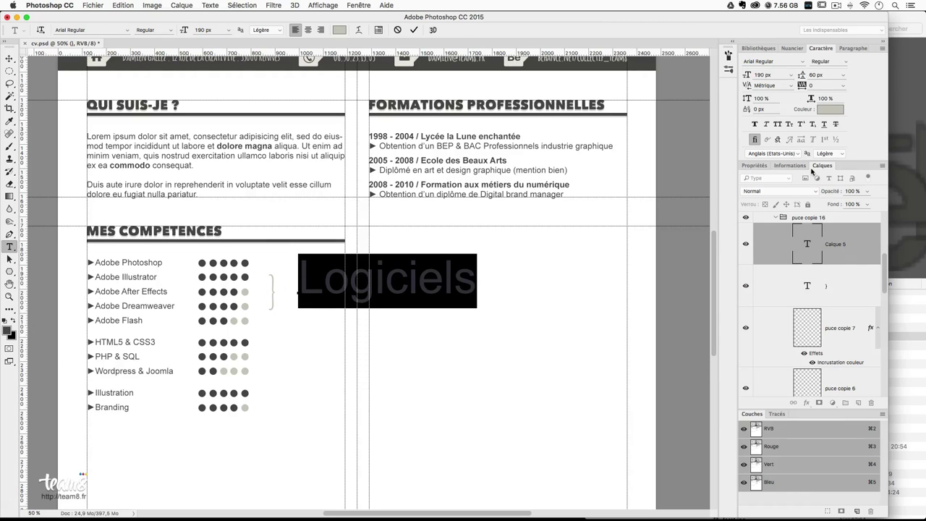
Set the LOGICIELS label's font size to 30 px.
double_click(780, 75)
type("50")
key("Return")
type("30")
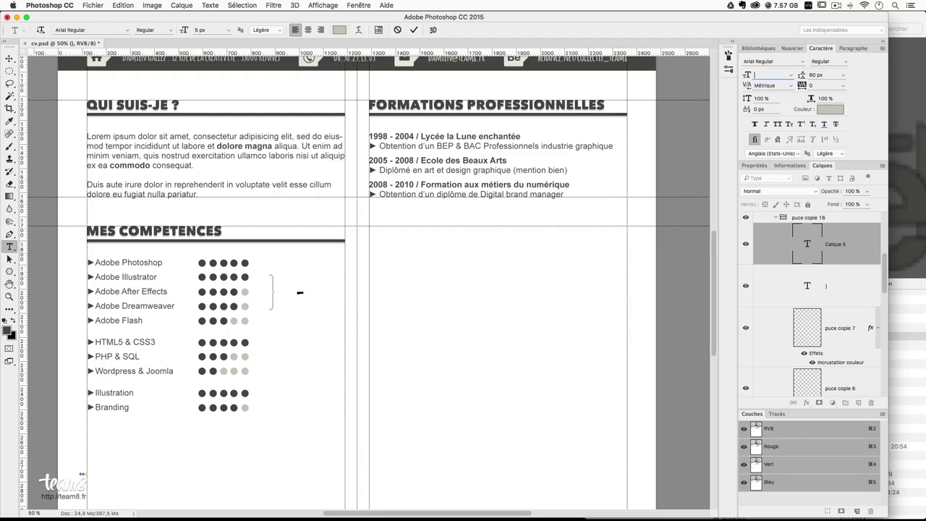
key("Return")
Place the label beside the bracket and colour it darker grey #afada7.
left_click(13, 58)
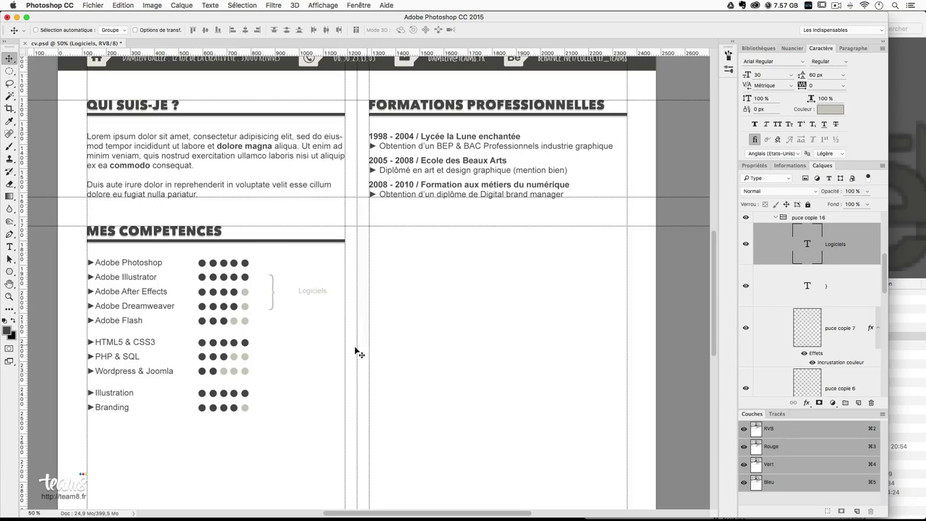
left_click_drag(310, 320, 296, 321)
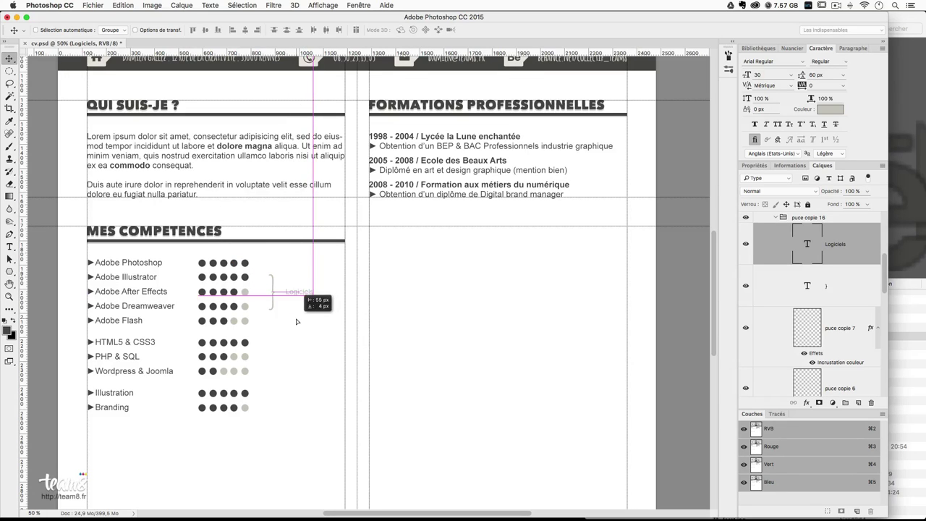
left_click(830, 110)
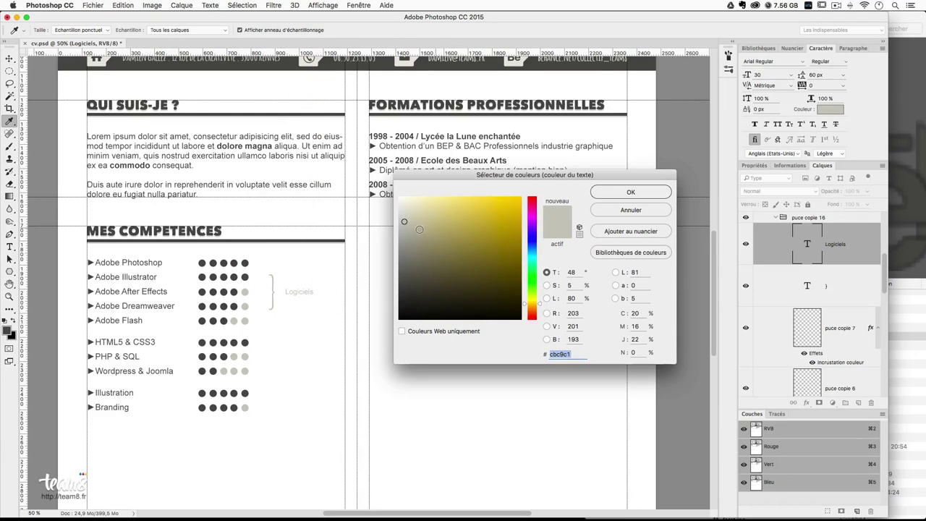
left_click_drag(404, 229, 404, 235)
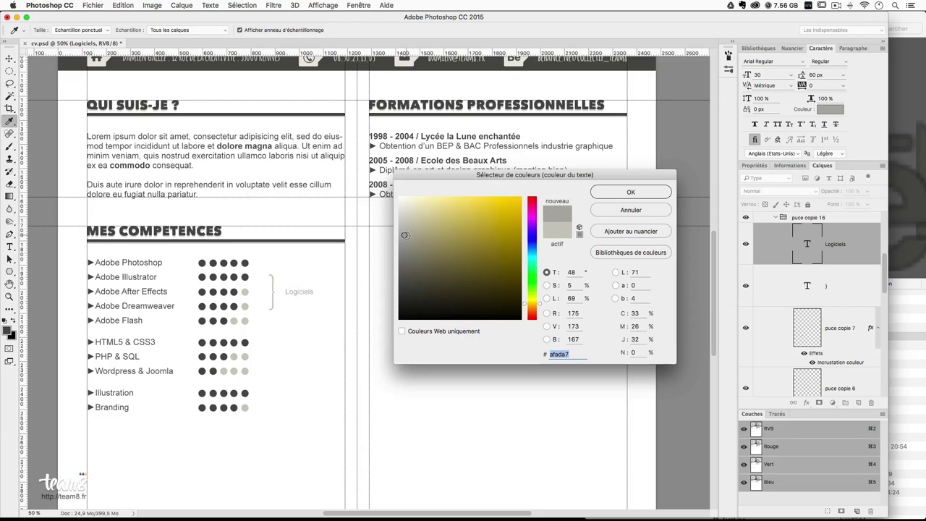
key("Return")
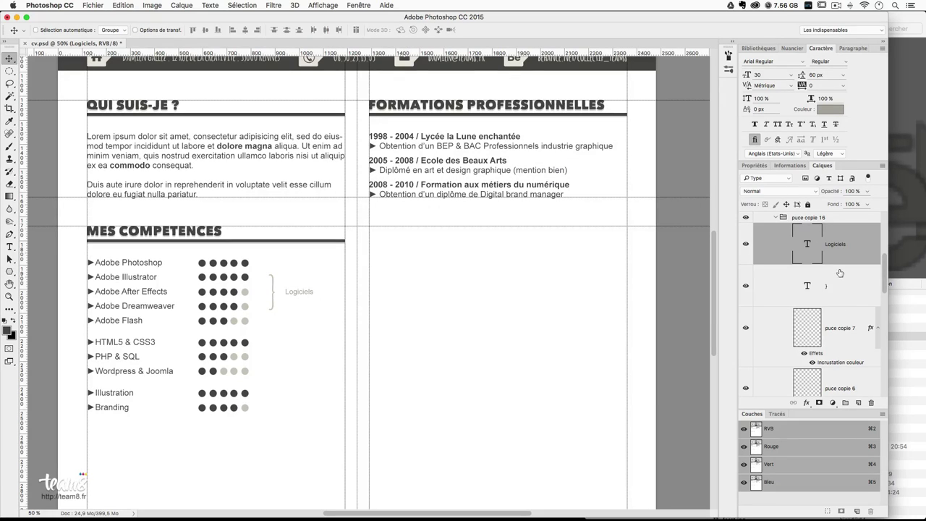
left_click(825, 285)
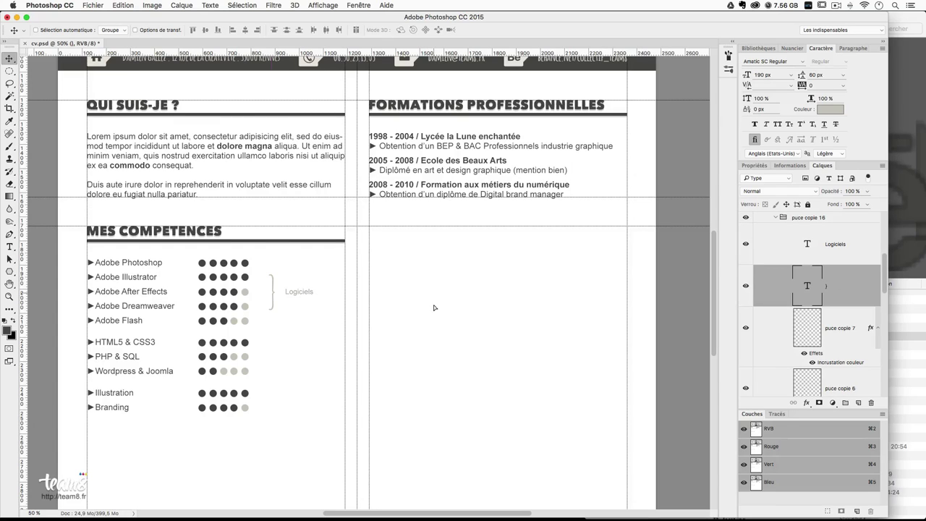
Duplicate the brace down beside the Wordpress and Illustration rows, checking alignment with a guide.
left_click_drag(434, 307, 434, 388)
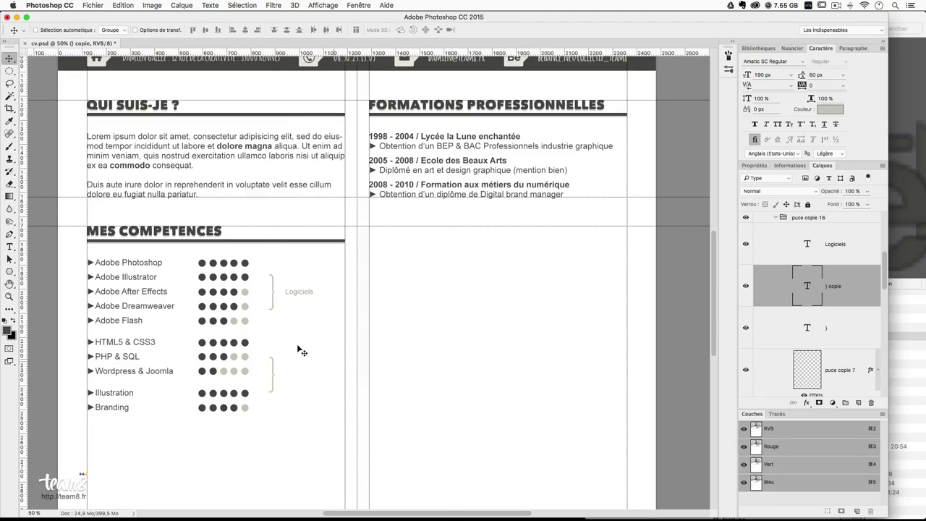
left_click_drag(300, 351, 294, 368)
left_click_drag(290, 54, 287, 379)
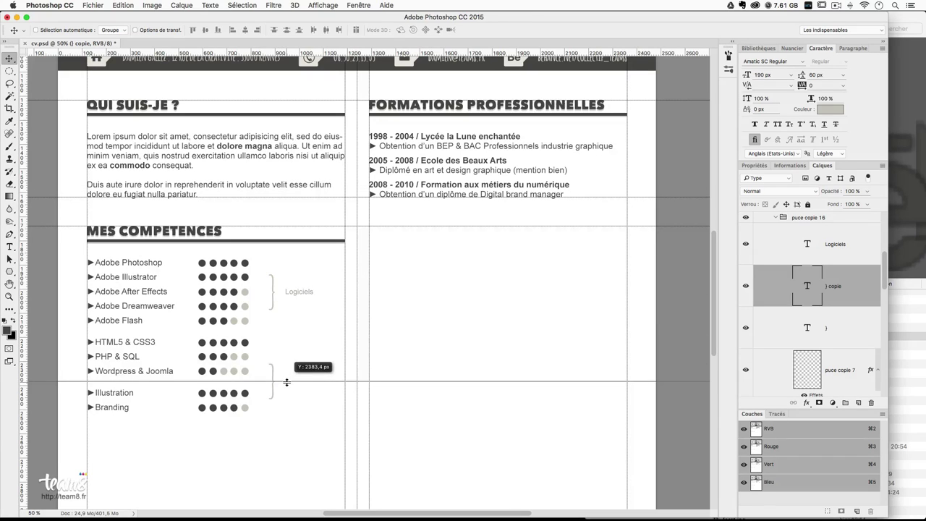
left_click_drag(286, 382, 326, 13)
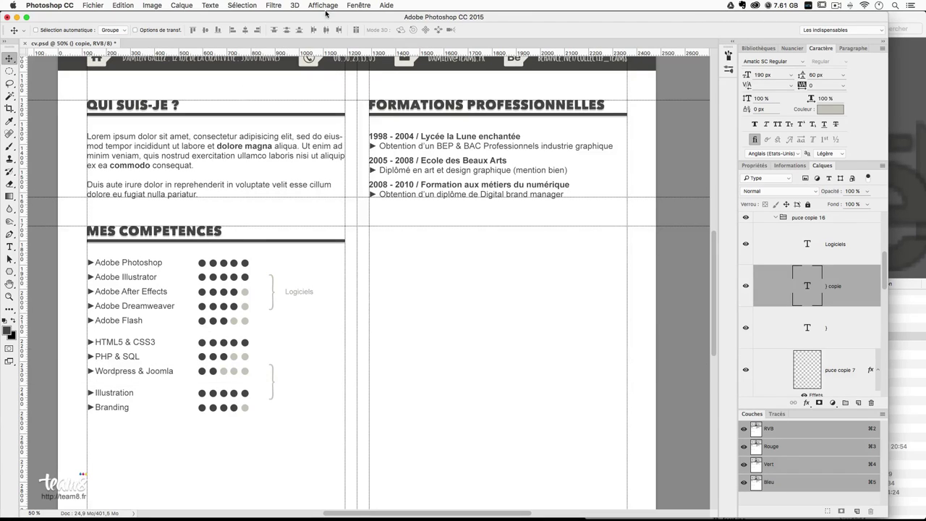
Duplicate the Logiciels label to the lower brace and retype it as 'Autres compétences' on two lines.
left_click(805, 251)
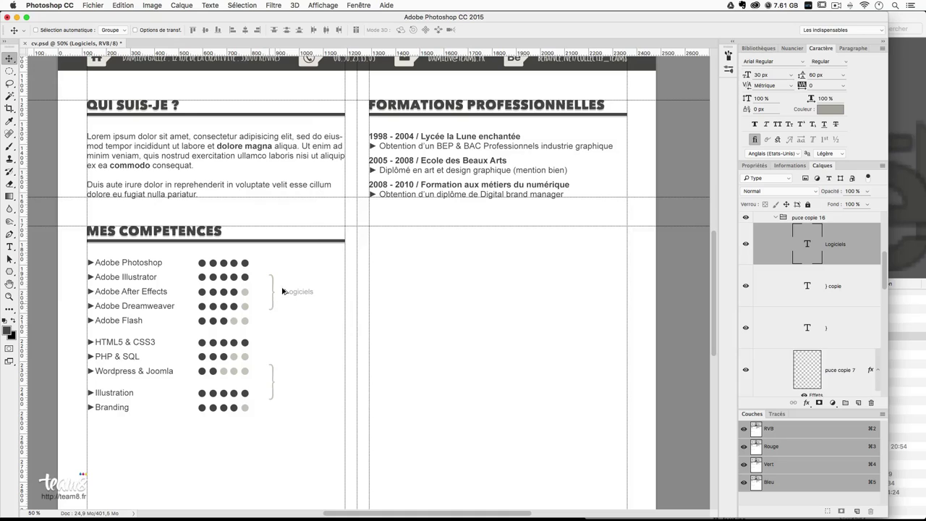
left_click_drag(282, 291, 309, 370)
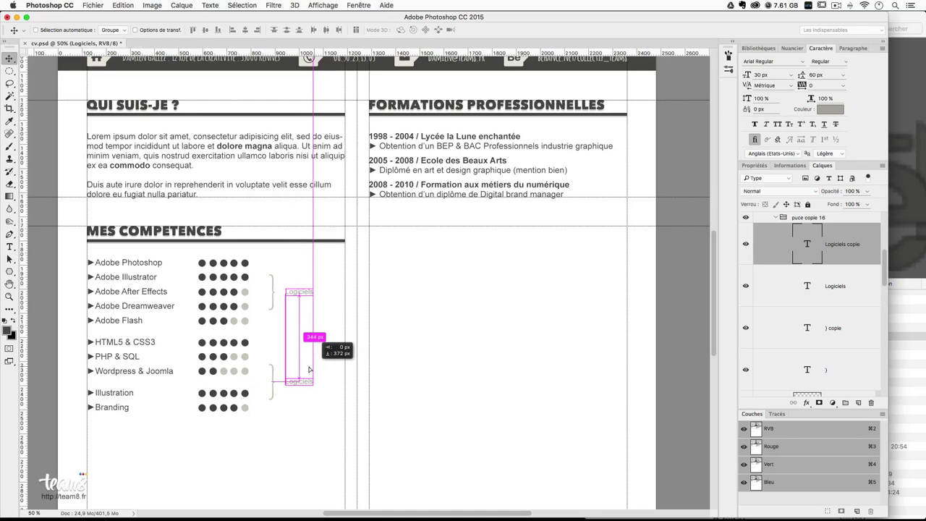
double_click(805, 252)
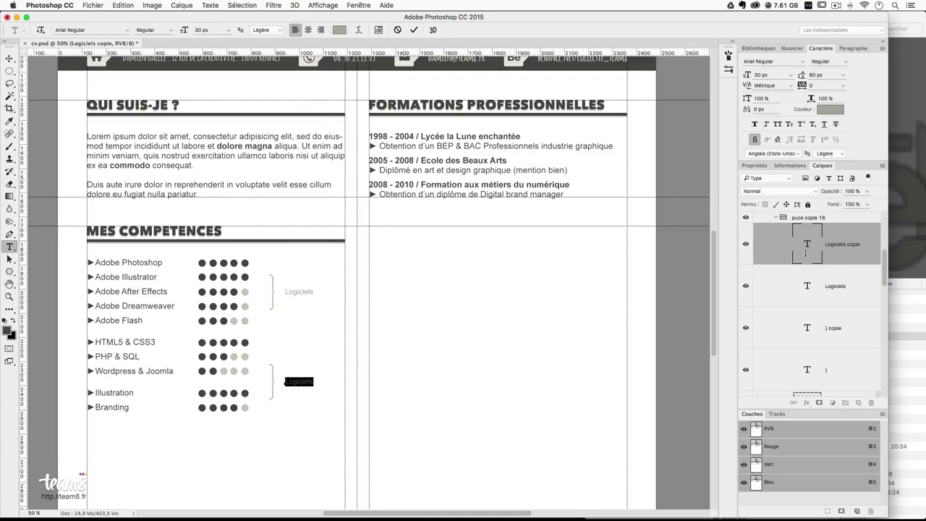
type("Autres")
key("Return")
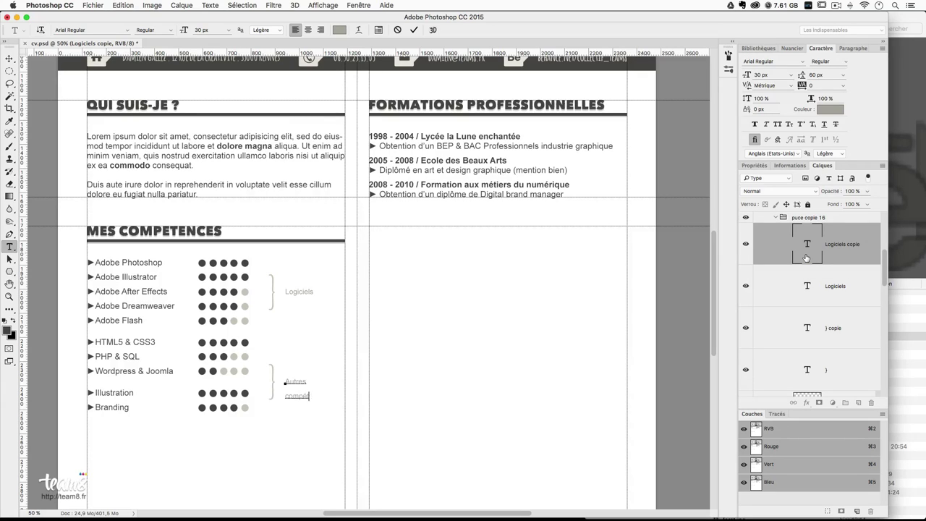
Set the Autres compétences label's leading to 35 px.
double_click(807, 257)
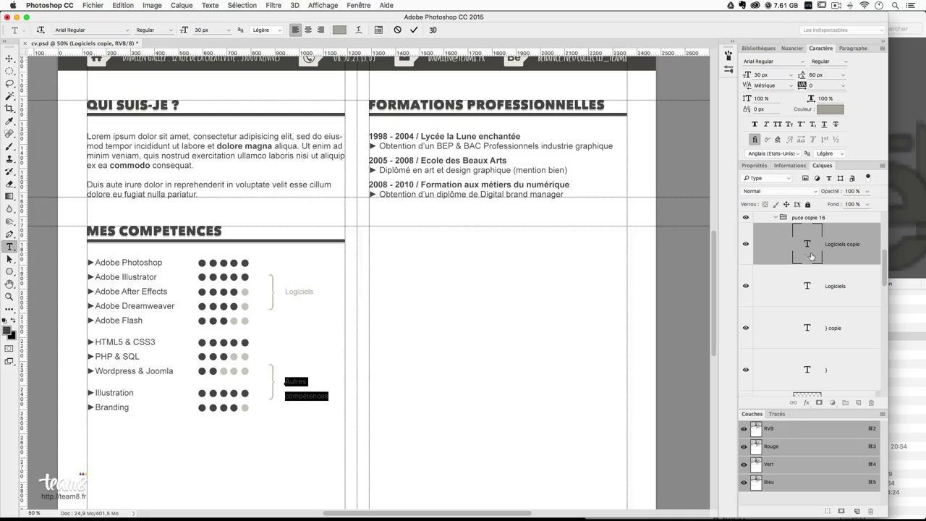
left_click(834, 76)
type("40")
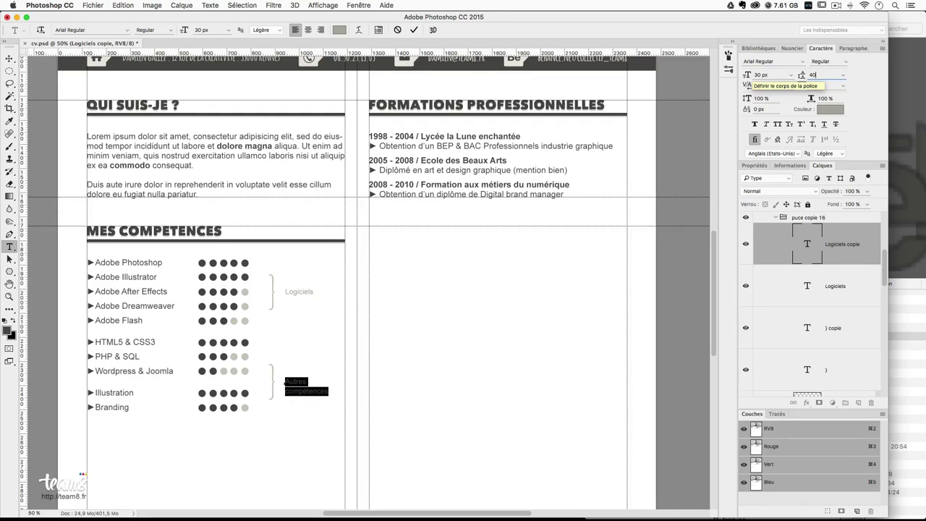
key("BackSpace")
key("BackSpace")
type("35")
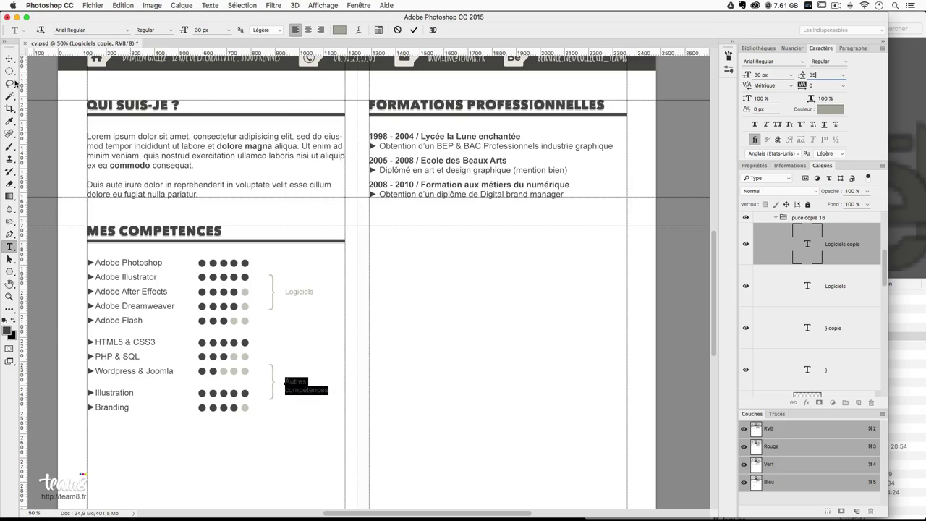
left_click(10, 59)
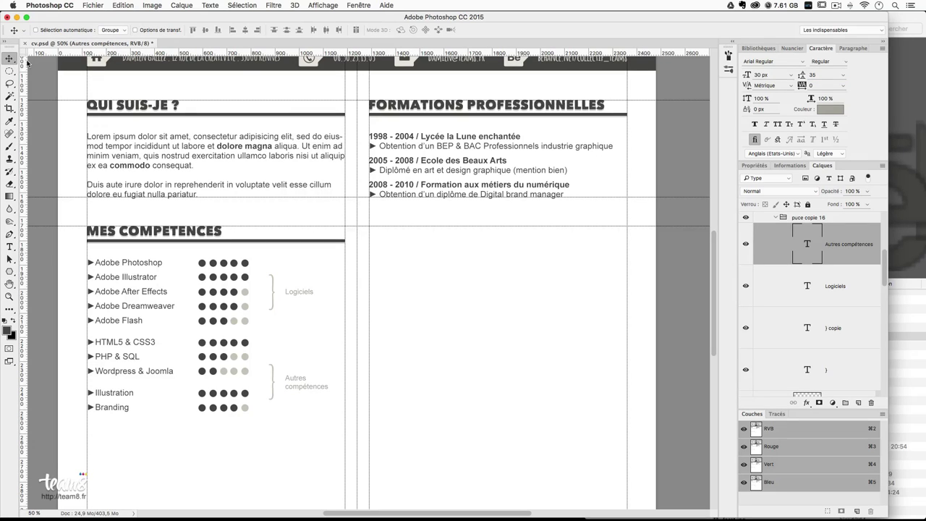
Nudge the Autres compétences and Logiciels labels into position with the arrow keys.
key("Up")
key("Up")
left_click(827, 287)
key("Down")
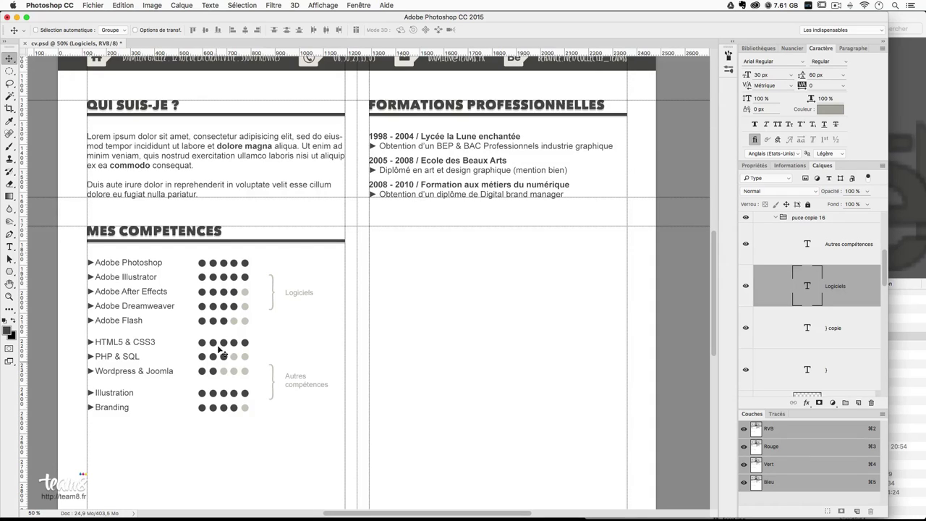
key("Up")
left_click(803, 247)
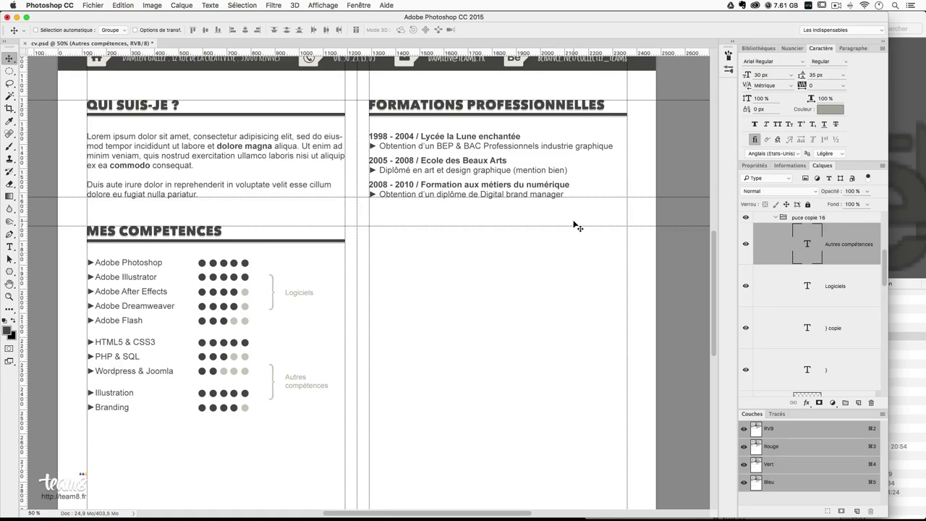
Zoom out and nudge the Logiciels label a little to the right.
key("super+minus")
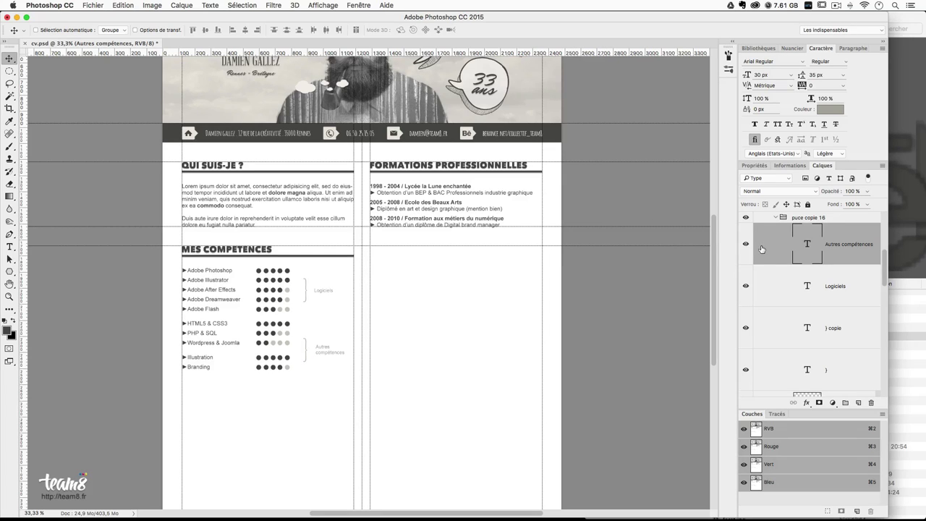
left_click(817, 292)
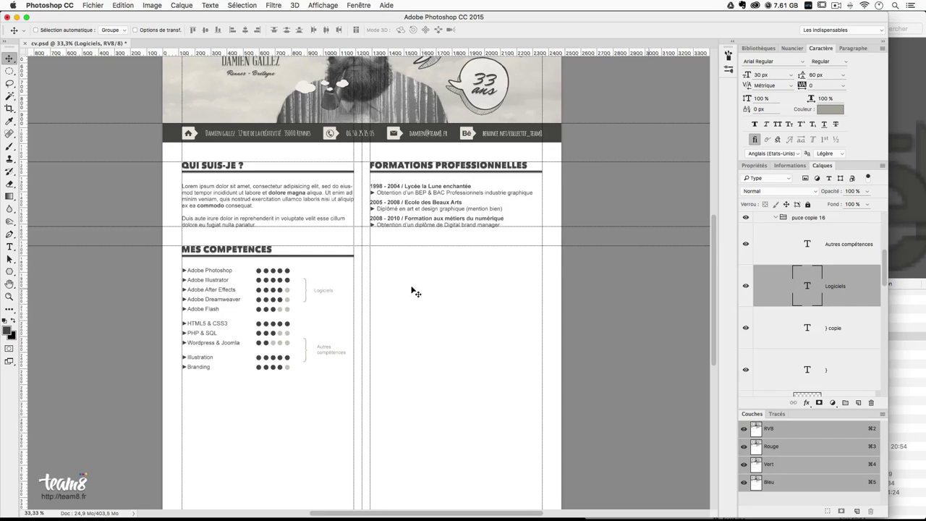
key("shift+Right")
key("Right")
key("Right")
key("Right")
key("Right")
key("Right")
key("Right")
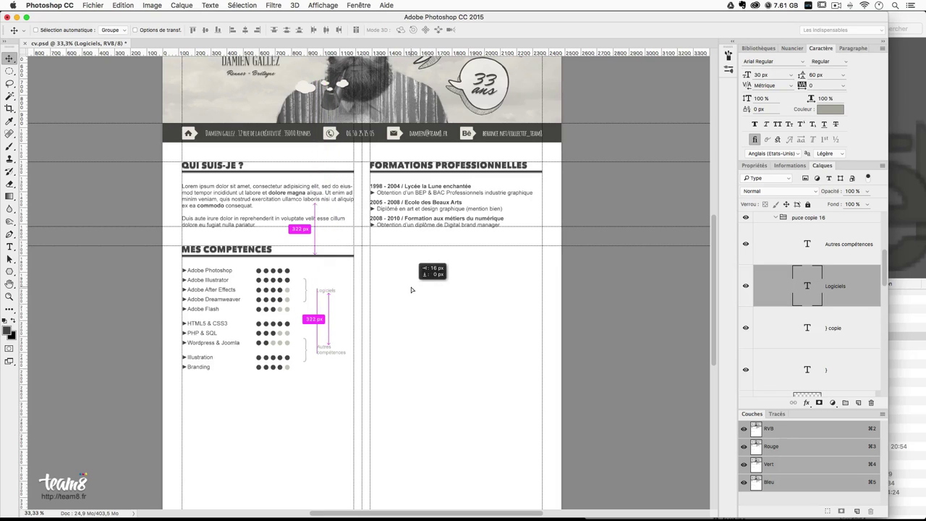
mouse_move(488, 297)
left_mouse_down()
mouse_move(484, 307)
mouse_move(529, 319)
mouse_move(528, 311)
left_mouse_up()
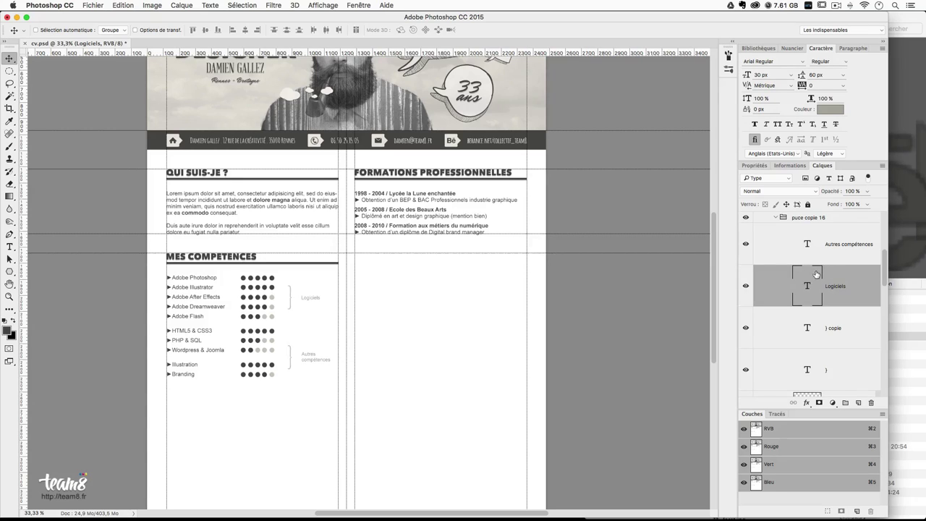
scroll(816, 275, "up", 3)
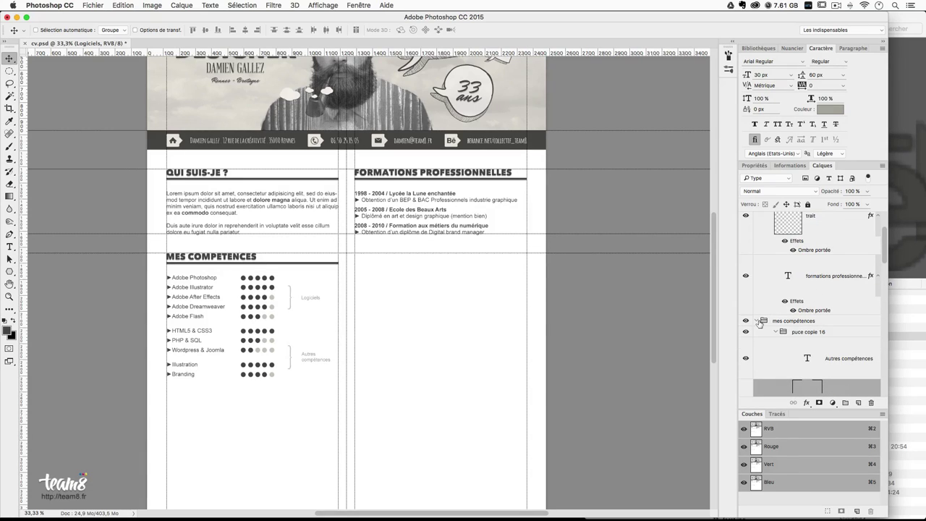
Duplicate the formations pros group down so the copy aligns with the Mes compétences heading.
left_click(757, 321)
scroll(784, 303, "up", 2)
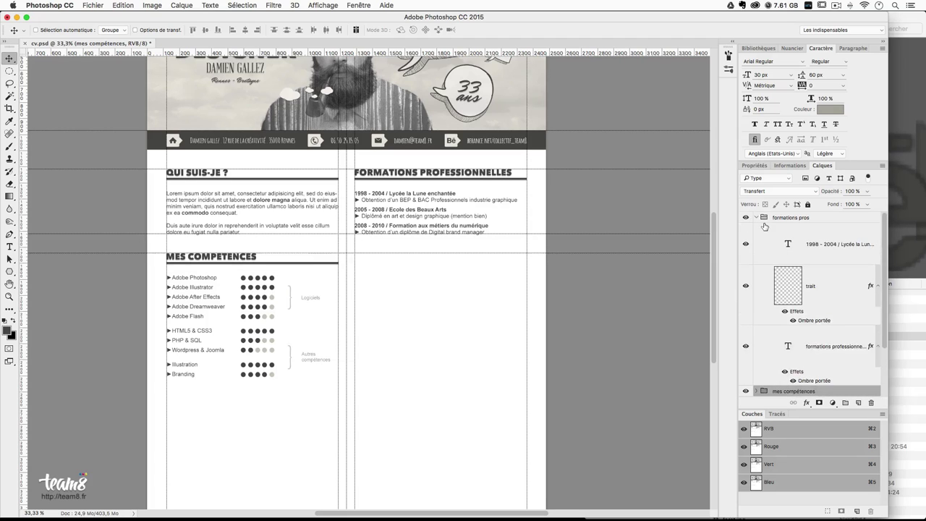
left_click(756, 218)
left_click(785, 218)
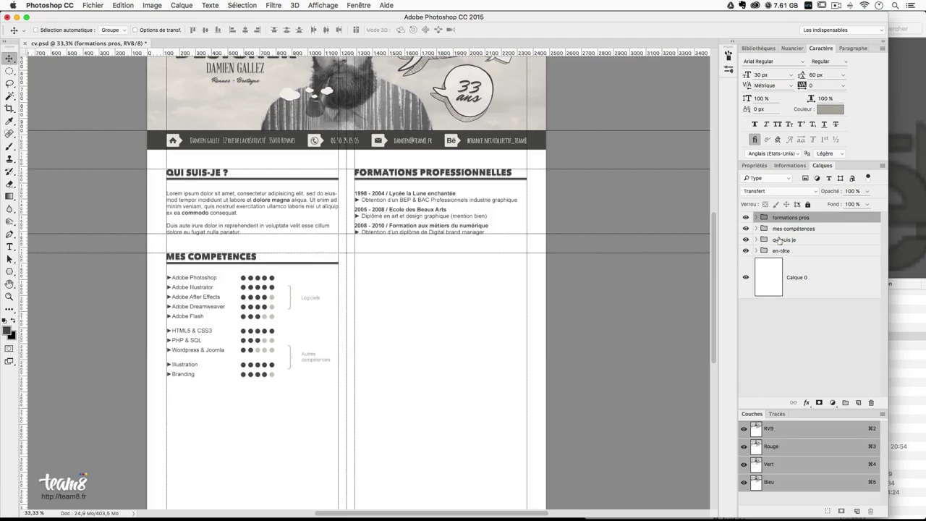
left_click_drag(456, 204, 454, 291)
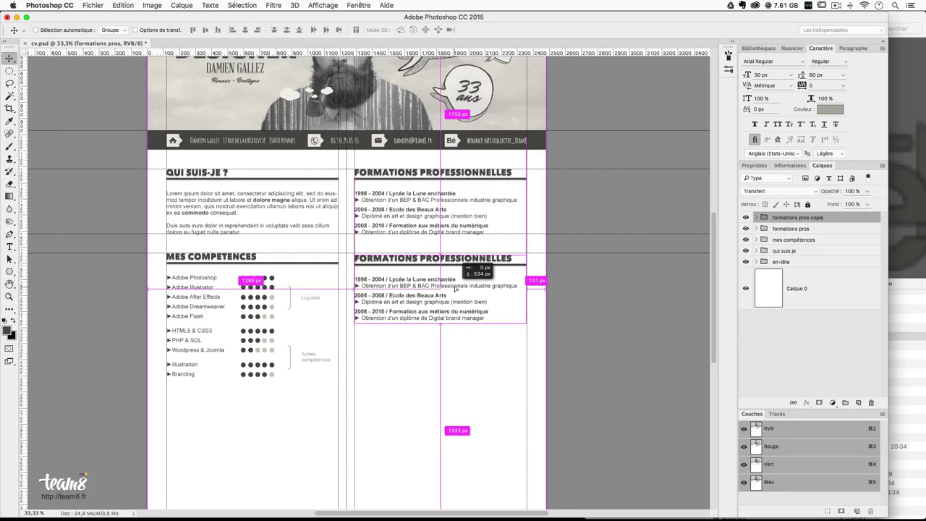
left_click_drag(455, 290, 455, 288)
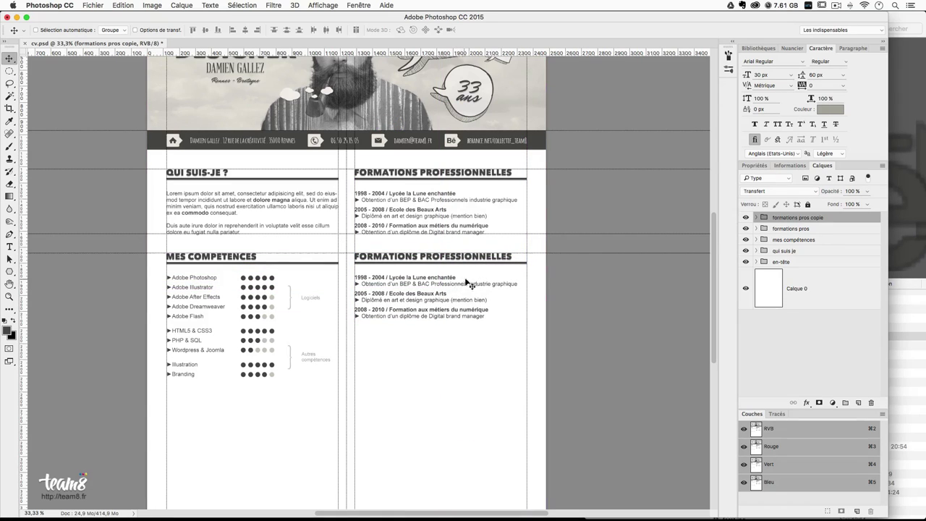
left_click(10, 247)
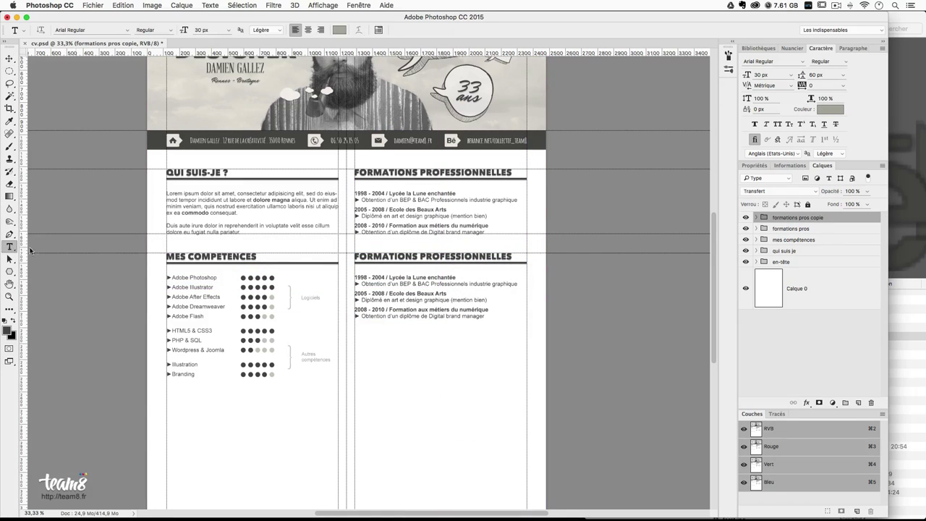
Replace FORMATIONS in the lower heading with EXPERIENCES.
double_click(407, 255)
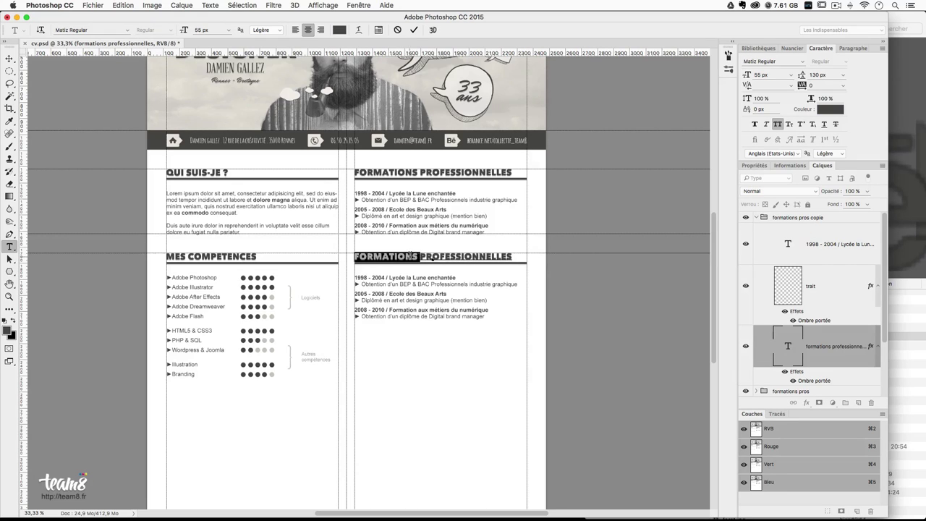
key("BackSpace")
type("EXP")
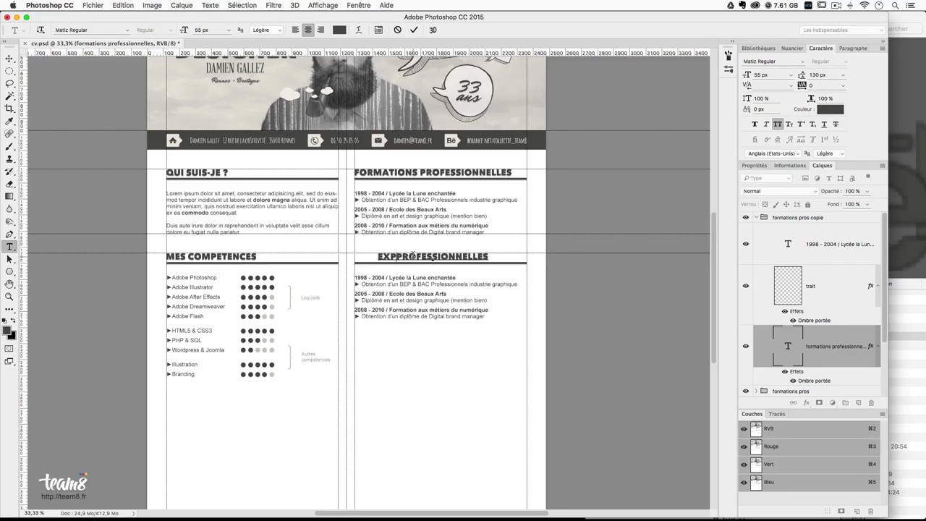
type("ERIENCES")
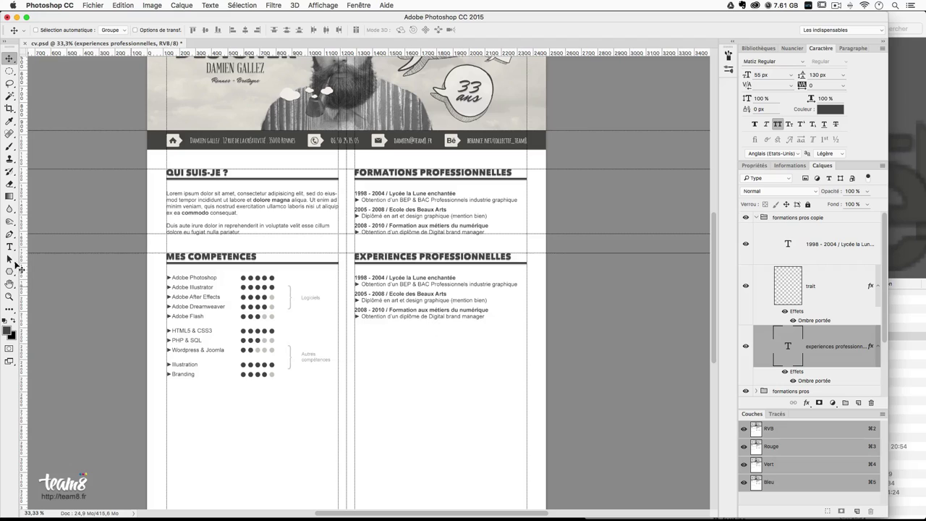
Cut the copied list down to one entry headed 'Depuis 2015 / Collectif Team8'.
left_click(9, 247)
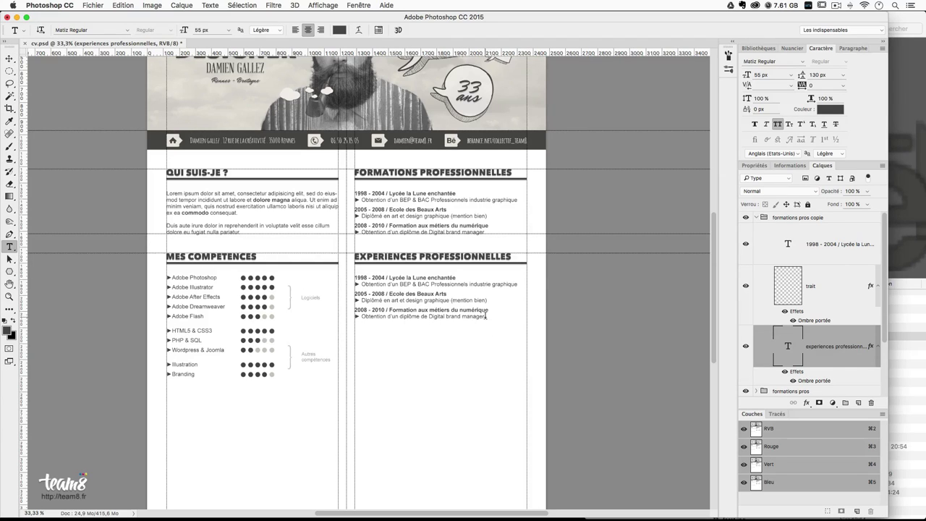
left_click_drag(486, 316, 354, 292)
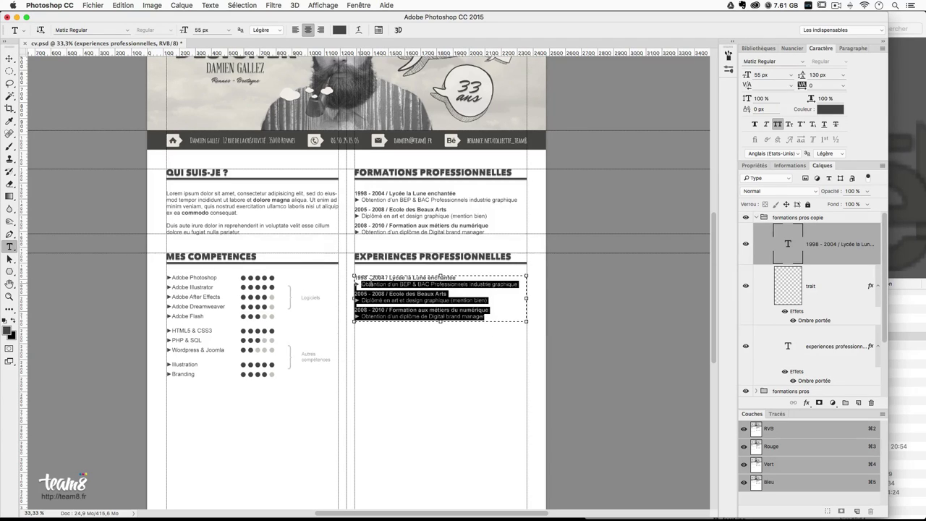
left_click(457, 284, "shift")
key("BackSpace")
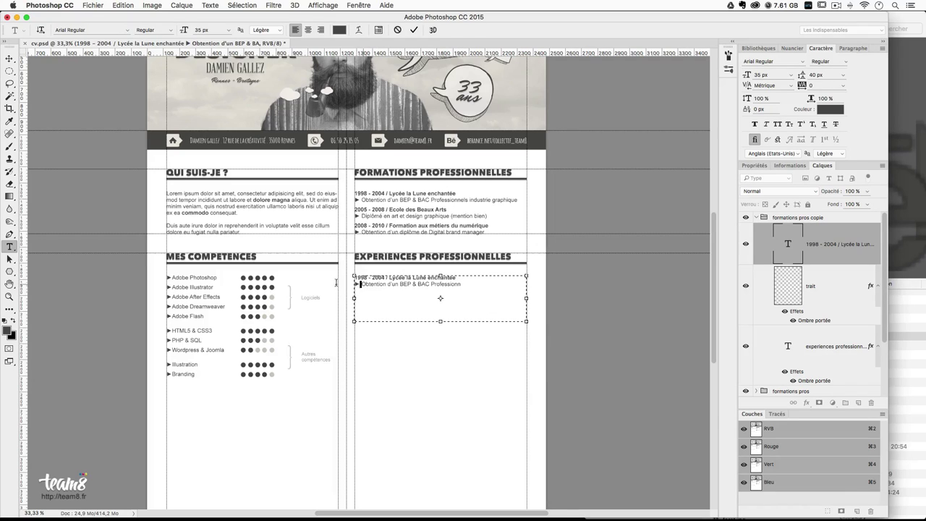
key("BackSpace")
left_click_drag(460, 278, 316, 275)
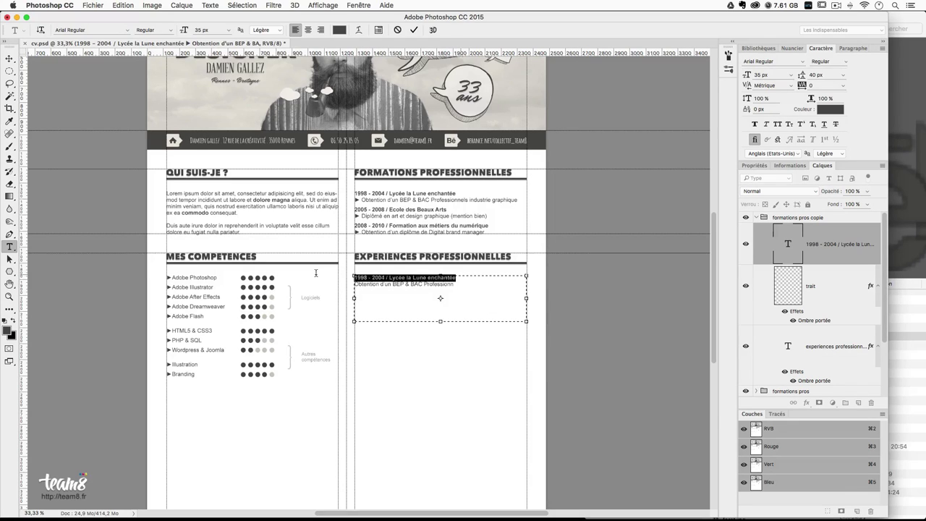
type("Depuis 2015")
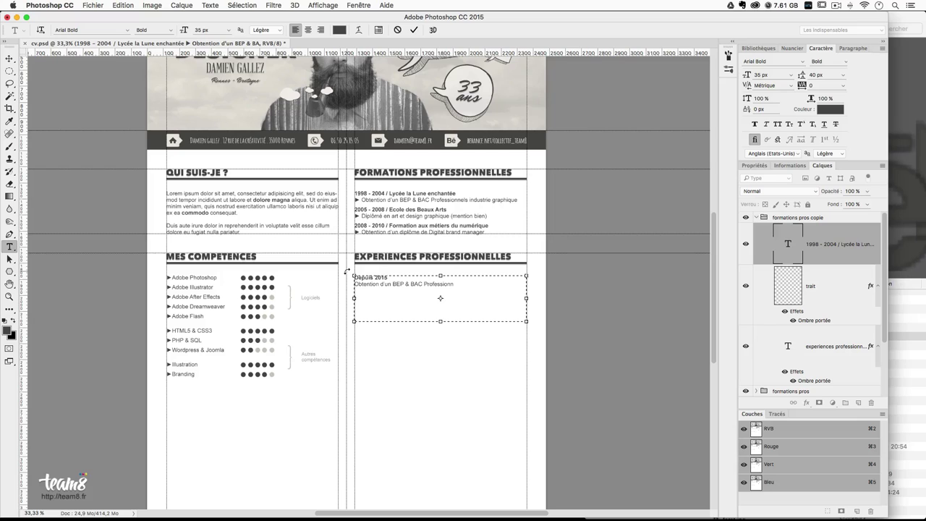
type("Collect")
type("if Team8")
left_click_drag(466, 283, 362, 287)
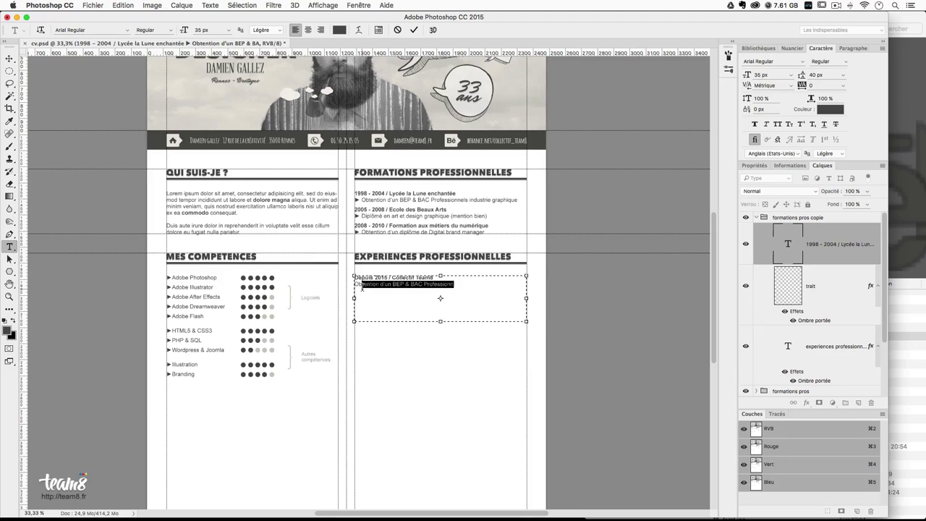
left_click(9, 246)
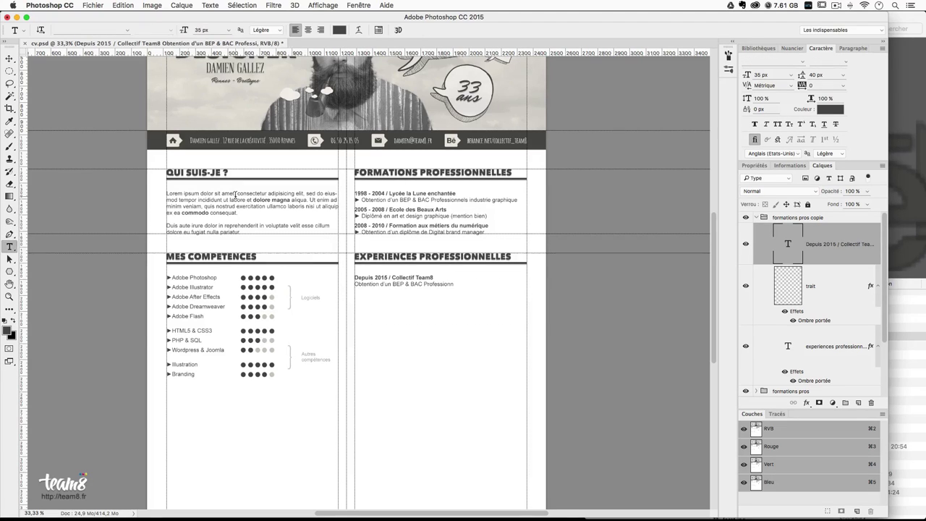
Copy the 'sed do eiusmod' Lorem phrase and paste it as the entry's description line.
left_click(310, 194)
triple_click(310, 193)
left_click(310, 193)
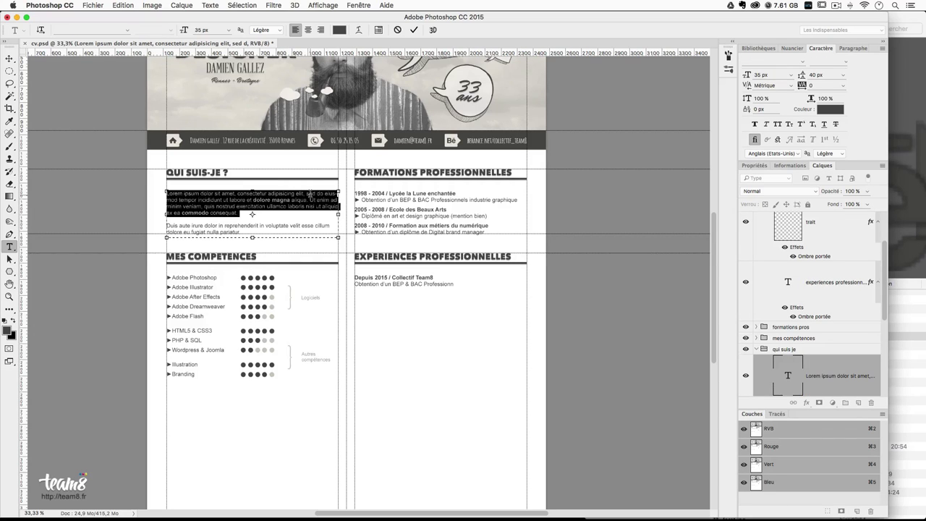
mouse_move(311, 193)
left_mouse_down()
mouse_move(274, 199)
mouse_move(306, 200)
left_mouse_up()
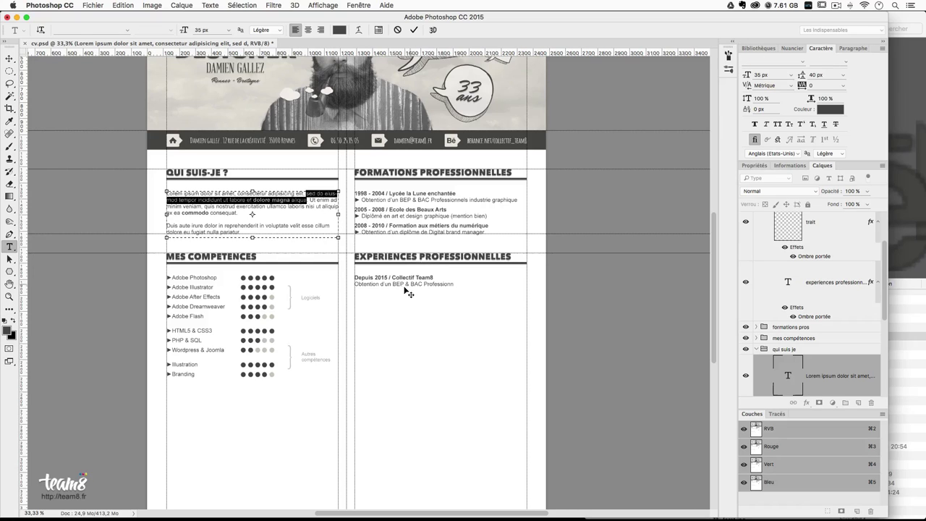
key("ctrl+c")
left_click_drag(354, 283, 454, 284)
key("ctrl+v")
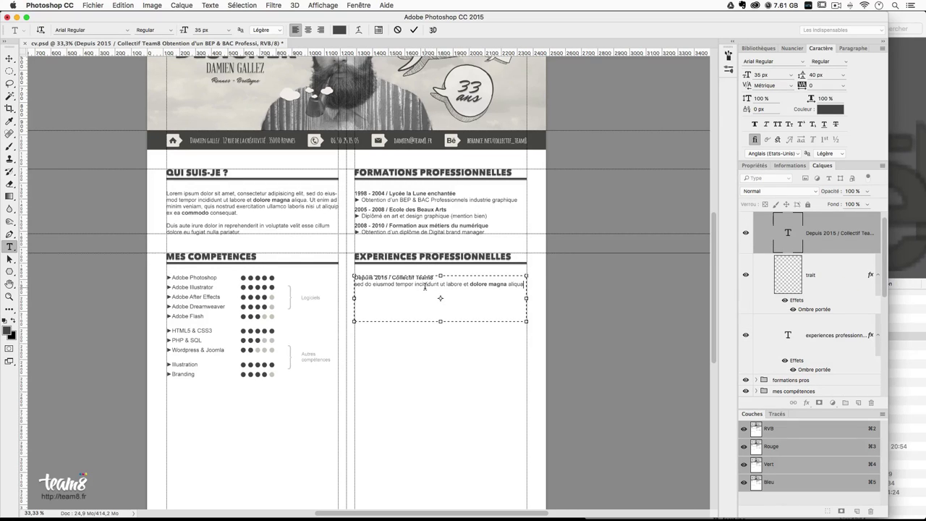
type("S")
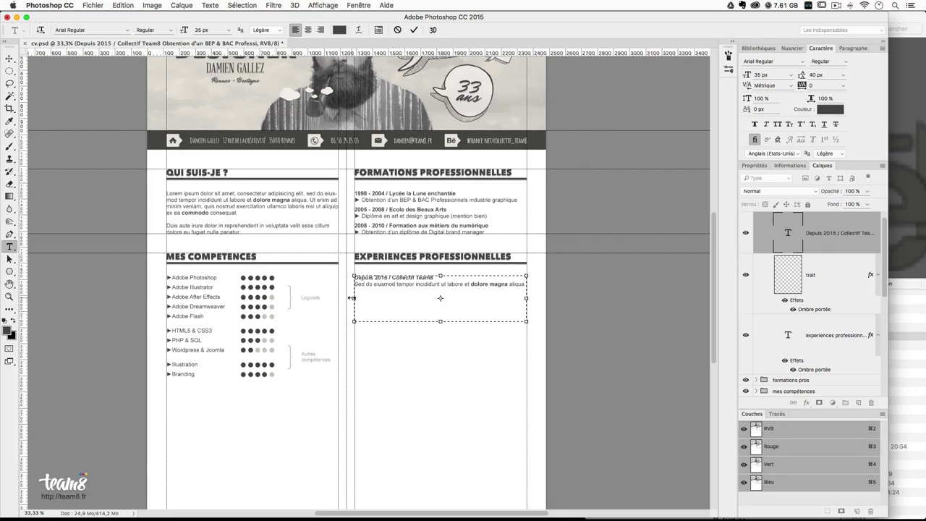
Narrow the entry's text box from the left to indent it.
left_click_drag(354, 298, 380, 298)
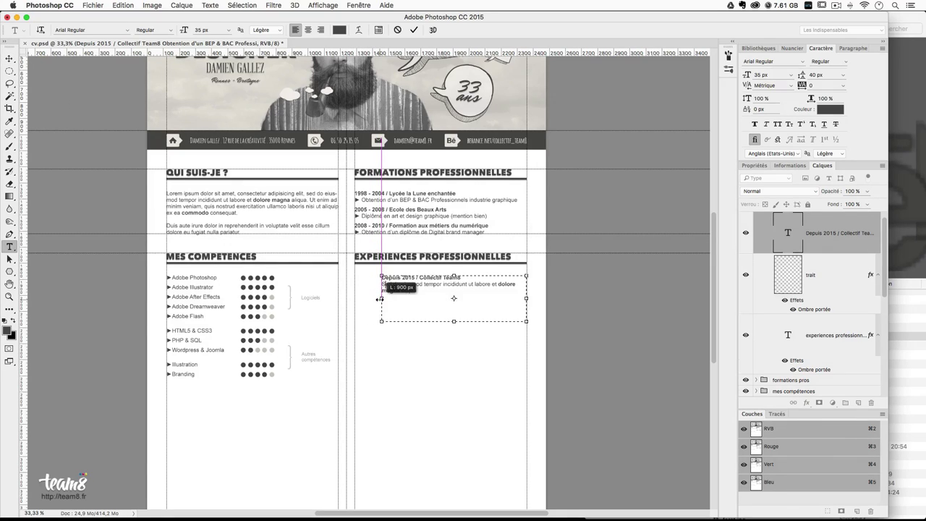
left_click_drag(380, 298, 385, 300)
left_click_drag(385, 300, 385, 300)
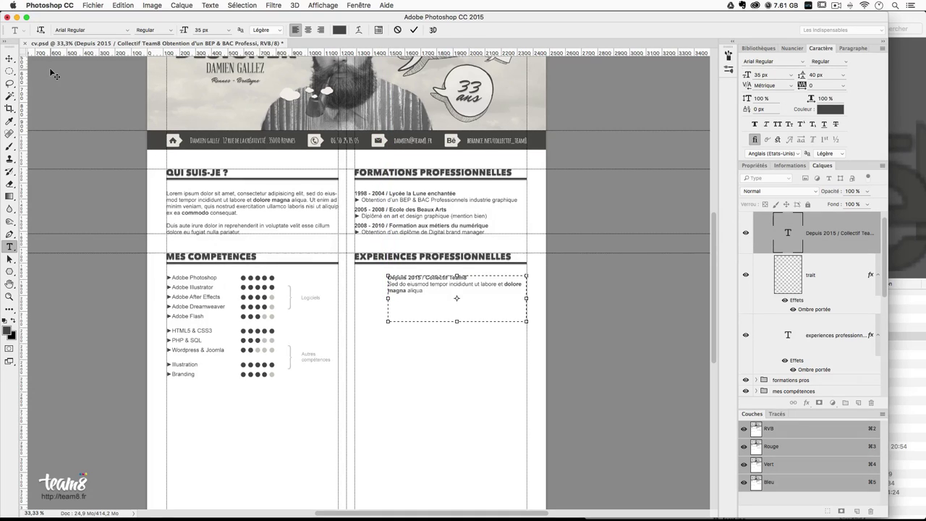
With the Move tool at 50% zoom, preview logo-1.png in the CV folder's Finder window.
left_click(10, 59)
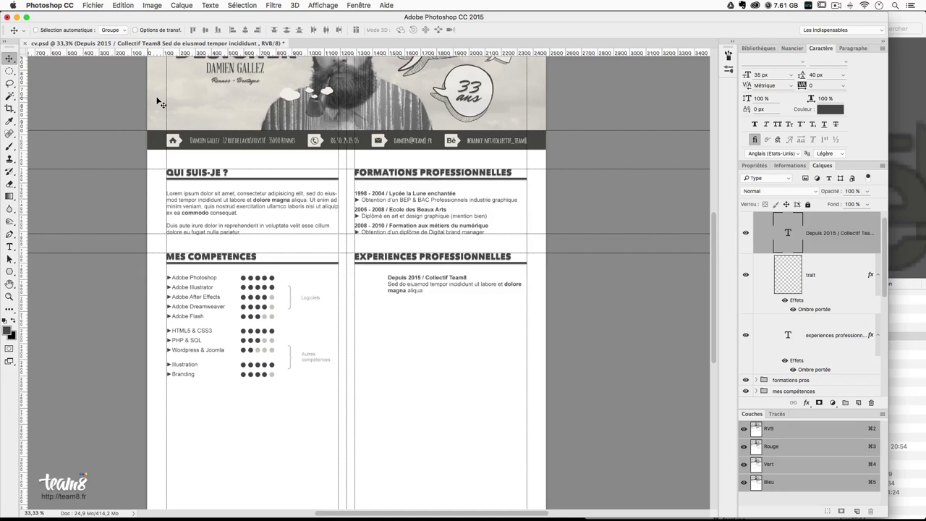
key("super+plus")
scroll(369, 210, "left", 1)
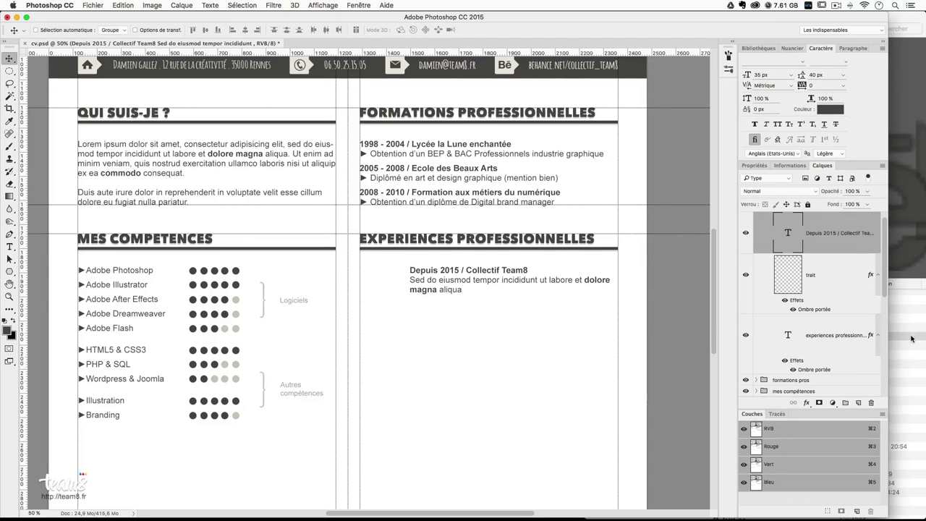
left_click(909, 338)
left_click(745, 375)
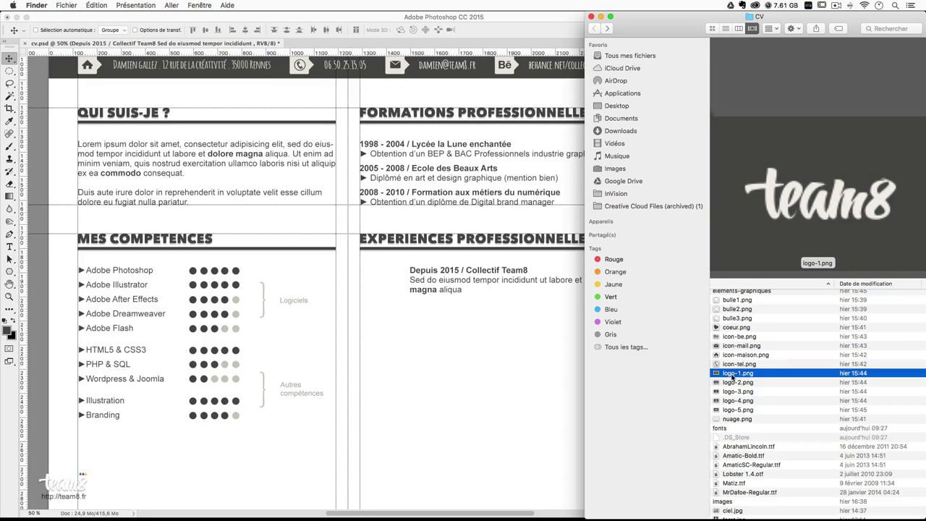
Open logo-1.png in Photoshop, copy it into cv.psd, and place it beside Collectif Team8.
right_click(733, 376)
mouse_move(761, 306)
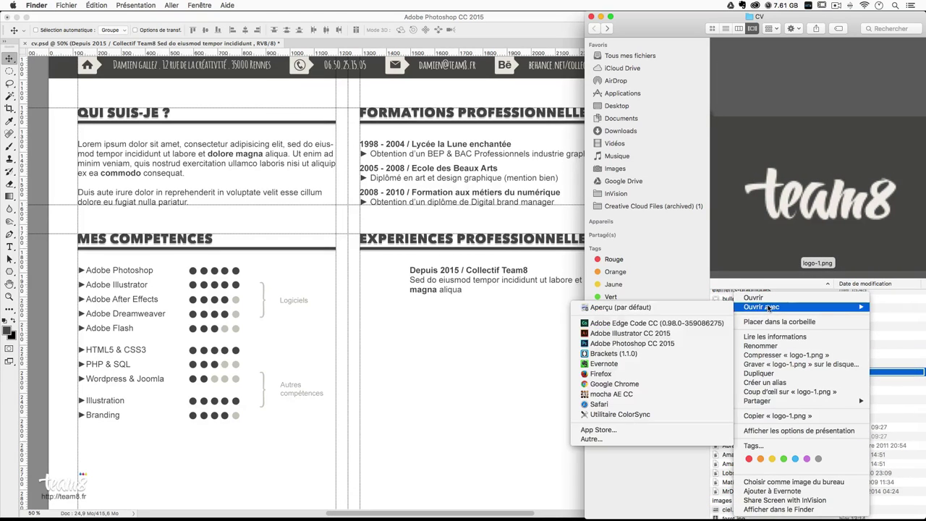
left_click(641, 343)
key("super+a")
key("super+c")
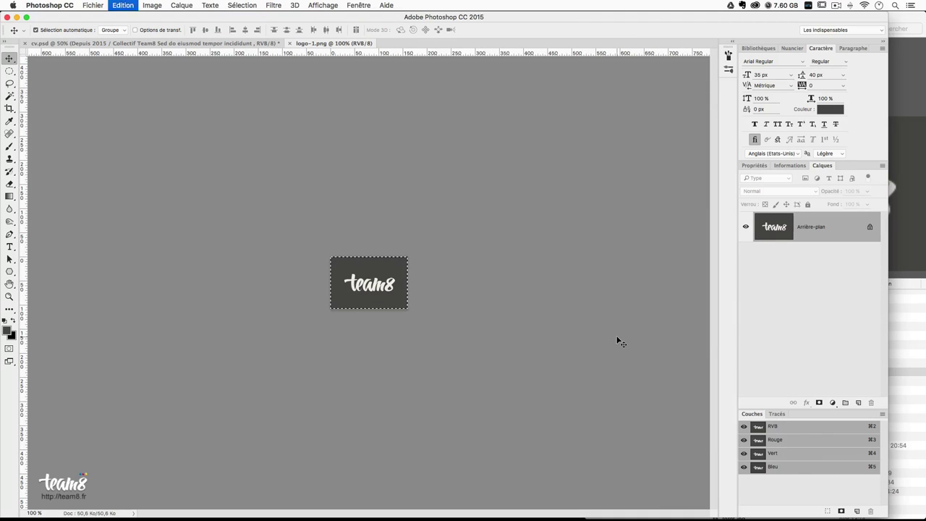
key("ctrl+Tab")
key("super+v")
left_click_drag(395, 296, 405, 295)
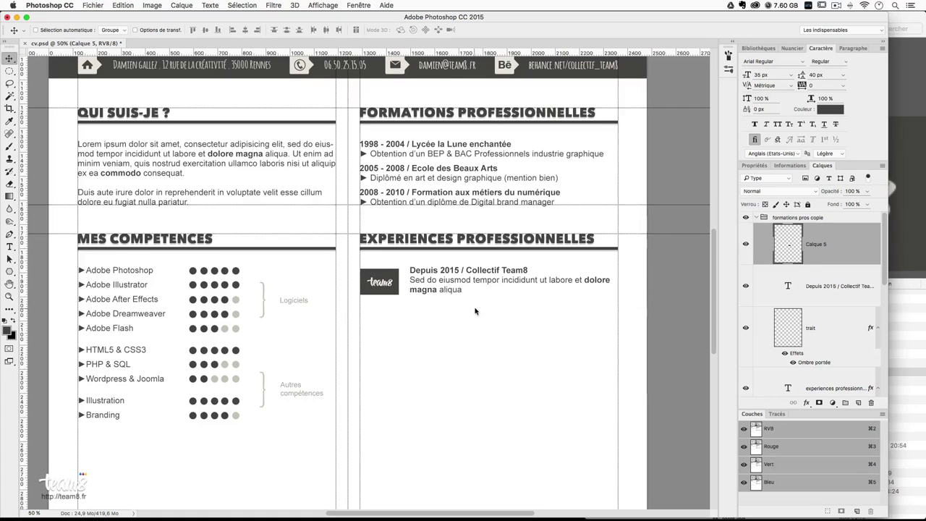
Measure the space beside the team8 logo with the rectangular marquee.
left_click(10, 73)
right_click(11, 73)
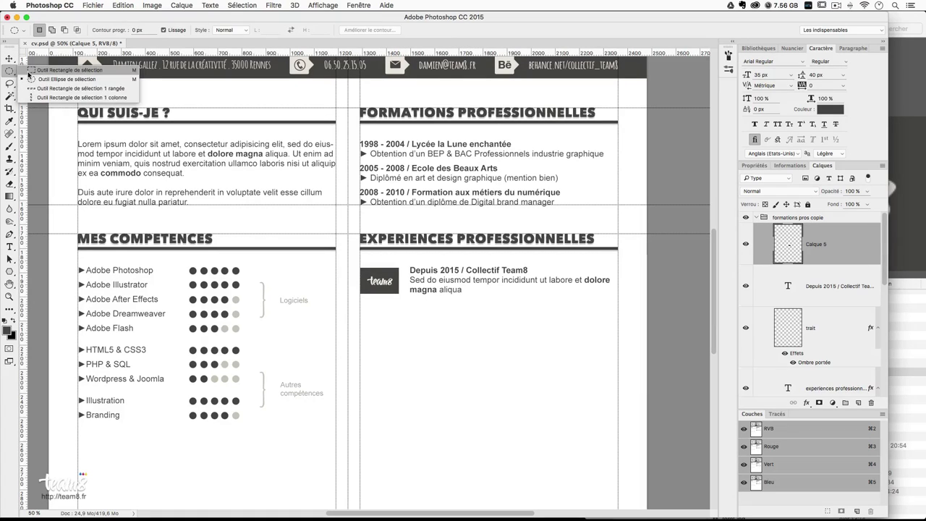
left_click(44, 69)
left_click_drag(347, 271, 359, 281)
left_click(399, 265)
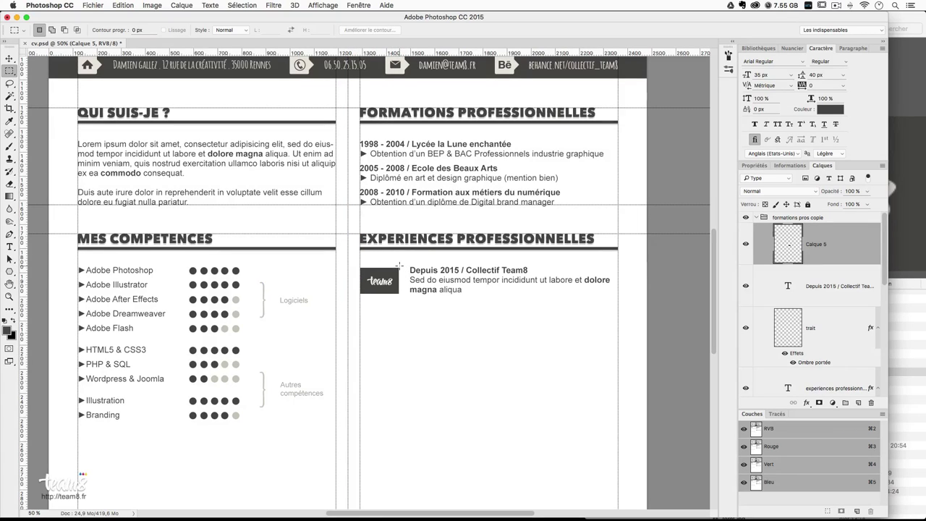
left_click_drag(399, 265, 410, 289)
Measure the gap from the logo's right edge and add a vertical guide there.
scroll(369, 279, "up", 1)
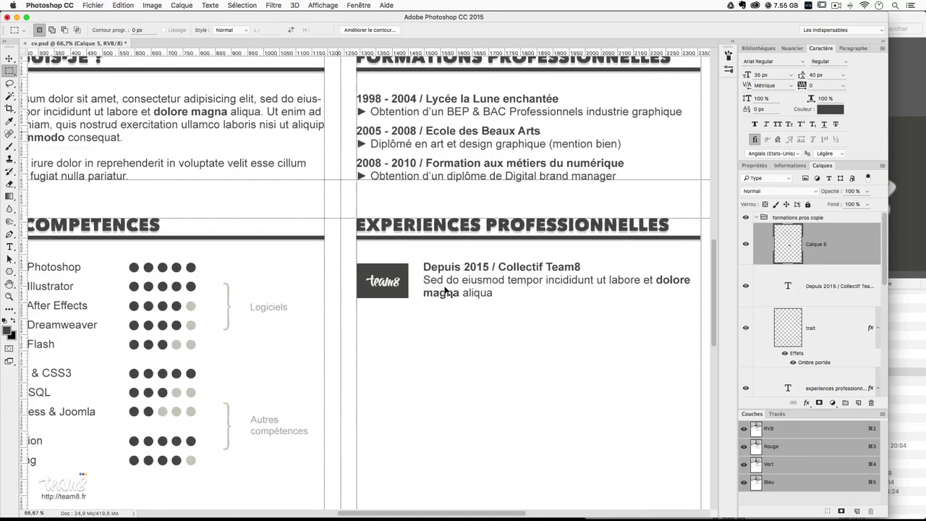
scroll(369, 279, "up", 1)
scroll(418, 267, "right", 2)
left_click(403, 257)
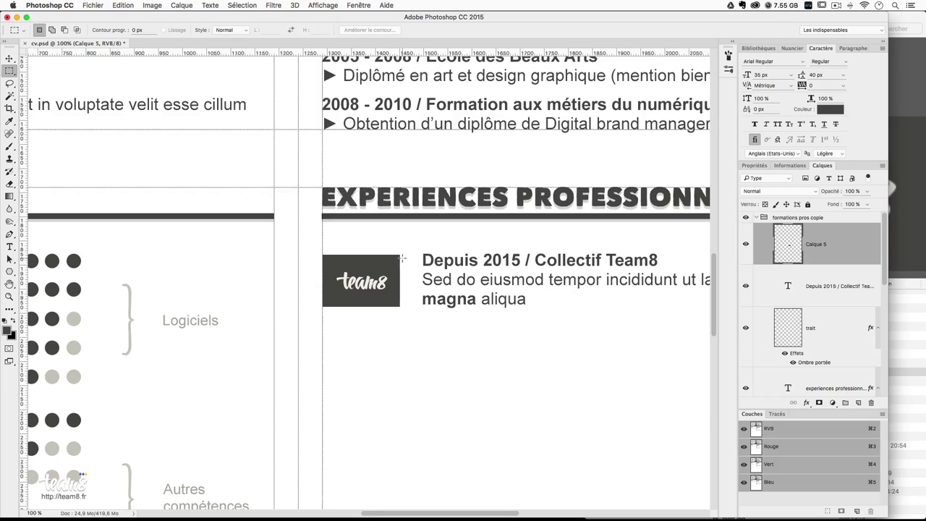
mouse_move(400, 258)
left_mouse_down()
mouse_move(427, 259)
mouse_move(424, 279)
left_mouse_up()
left_click_drag(26, 353, 425, 310)
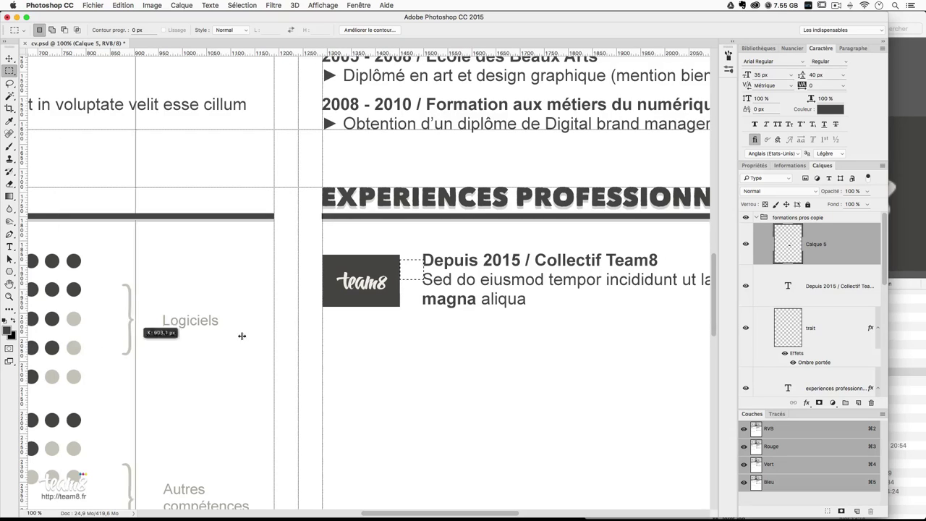
key("super+d")
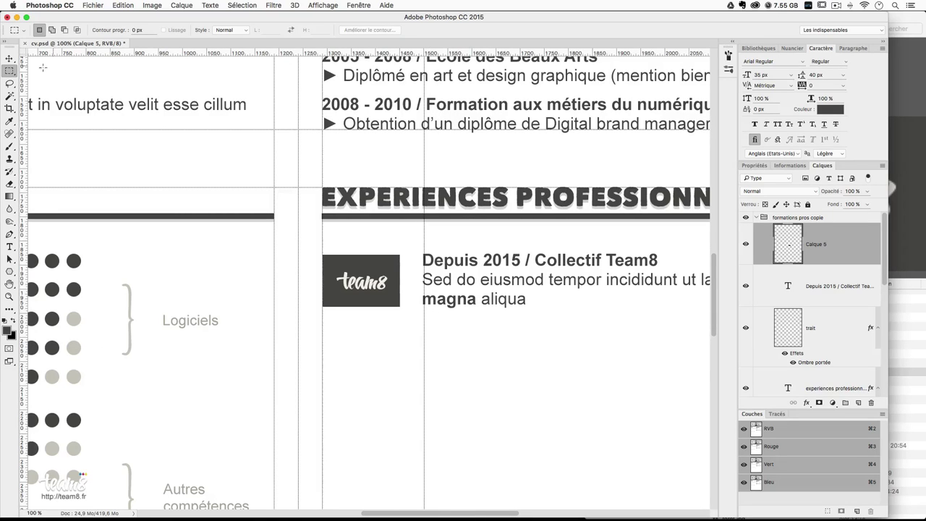
Snap the job text box to the guide and column edge, then hide the guides.
left_click(9, 246)
left_click(440, 265)
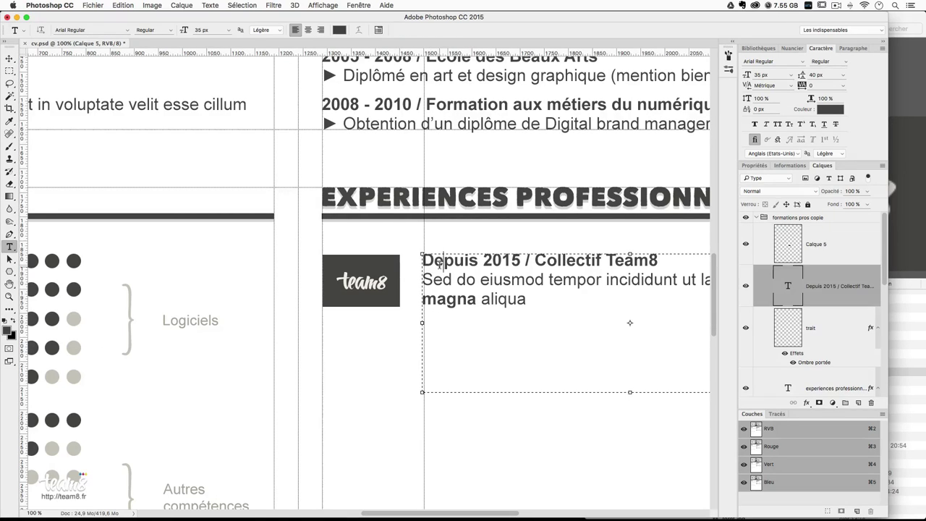
left_click_drag(423, 323, 425, 322)
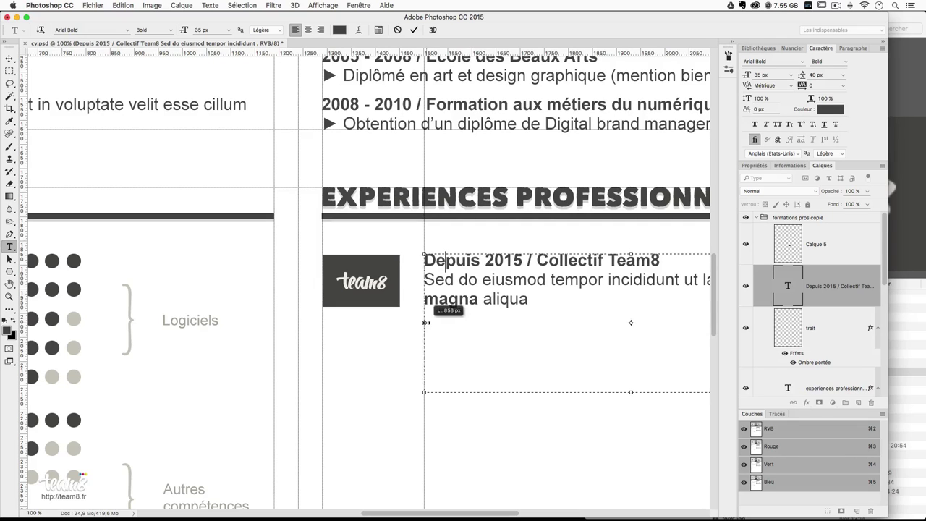
scroll(653, 346, "right", 5)
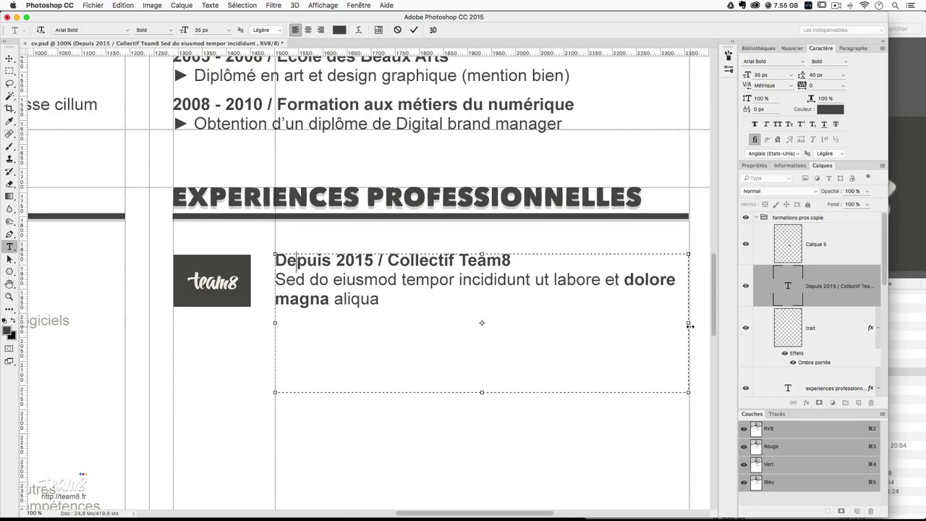
left_click_drag(691, 324, 692, 324)
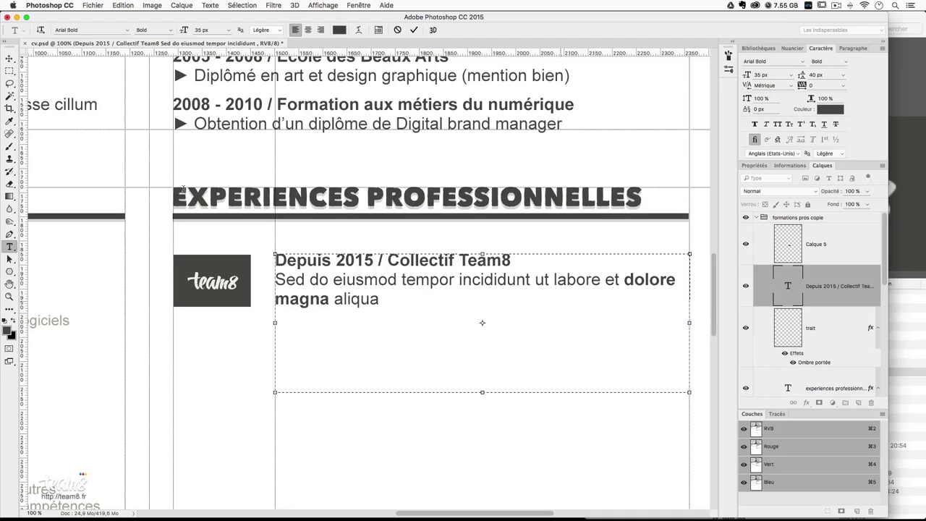
left_click(9, 58)
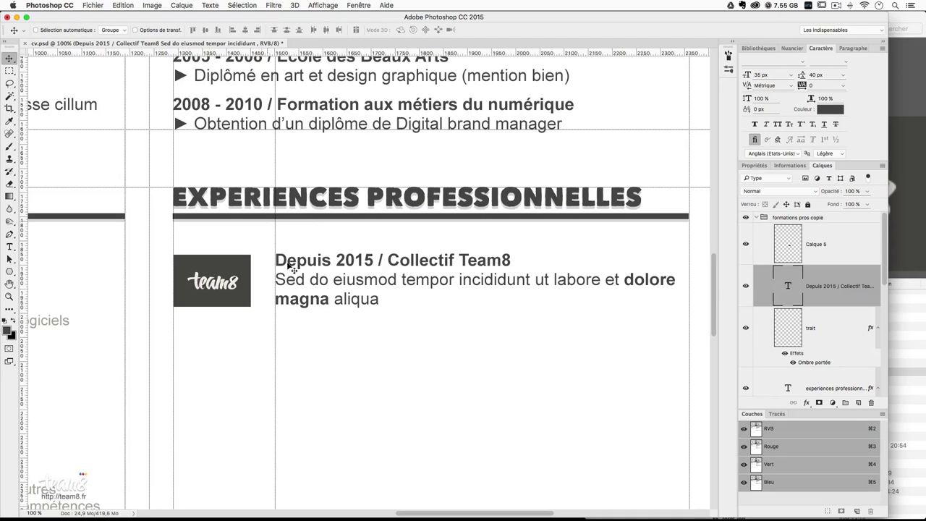
key("ctrl")
key("ctrl+h")
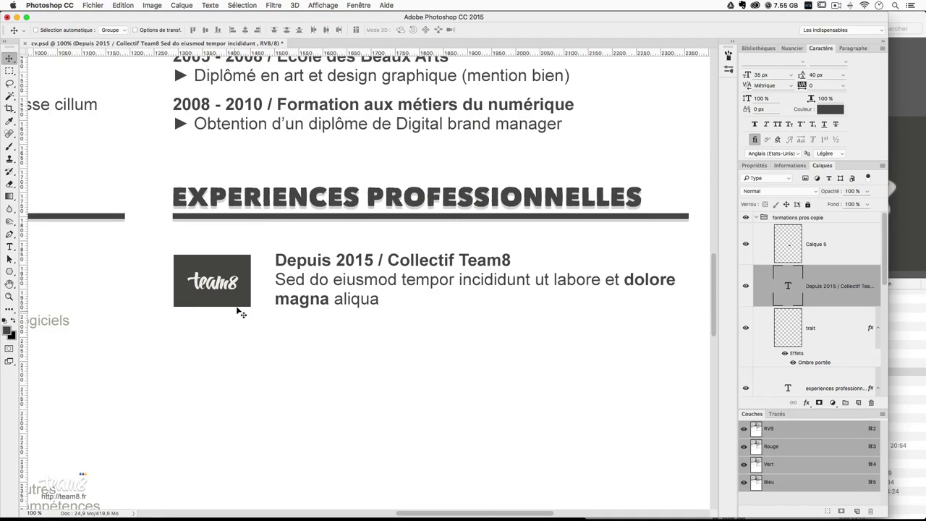
Rename the Calque 5 layer to logo1 and zoom out to the whole page.
double_click(821, 244)
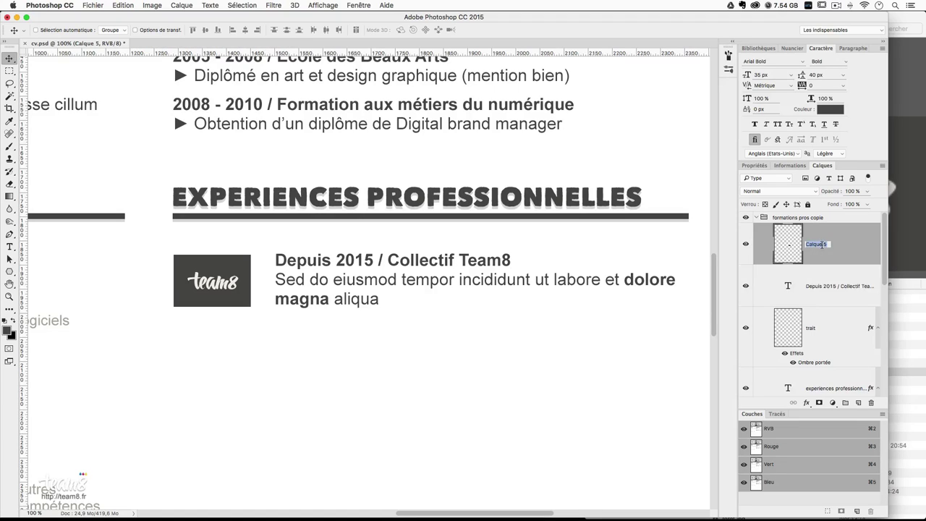
type("logo1")
key("Return")
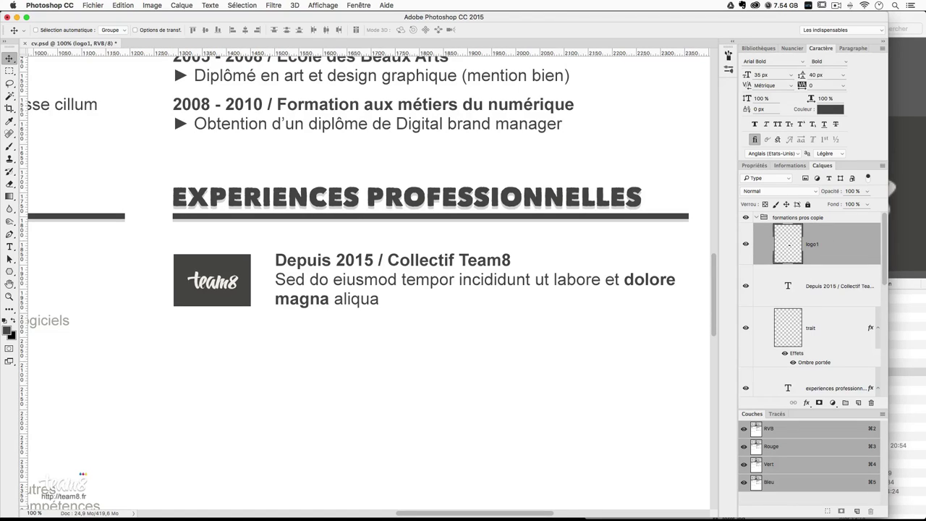
key("super+minus")
key("super+minus")
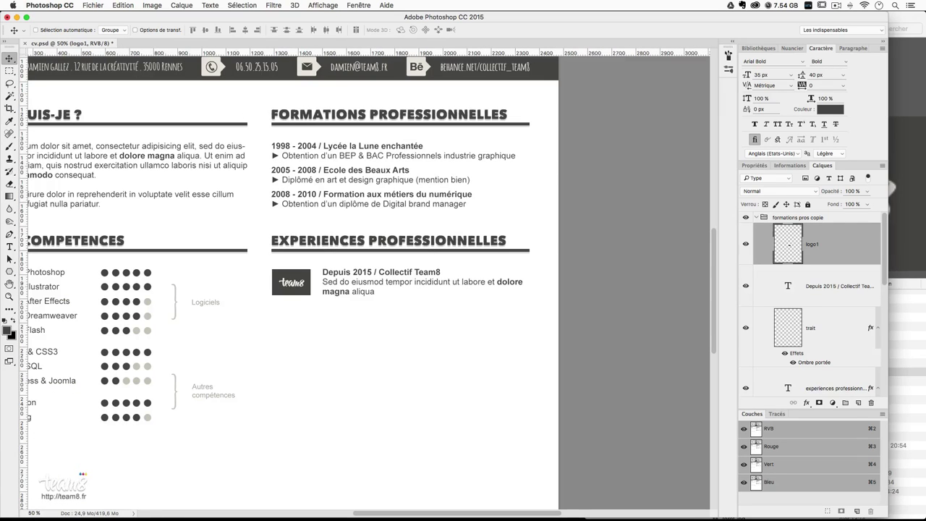
scroll(578, 321, "left", 3)
scroll(568, 318, "left", 2)
Lengthen the Collectif Team8 text box downward and commit the change.
key("t")
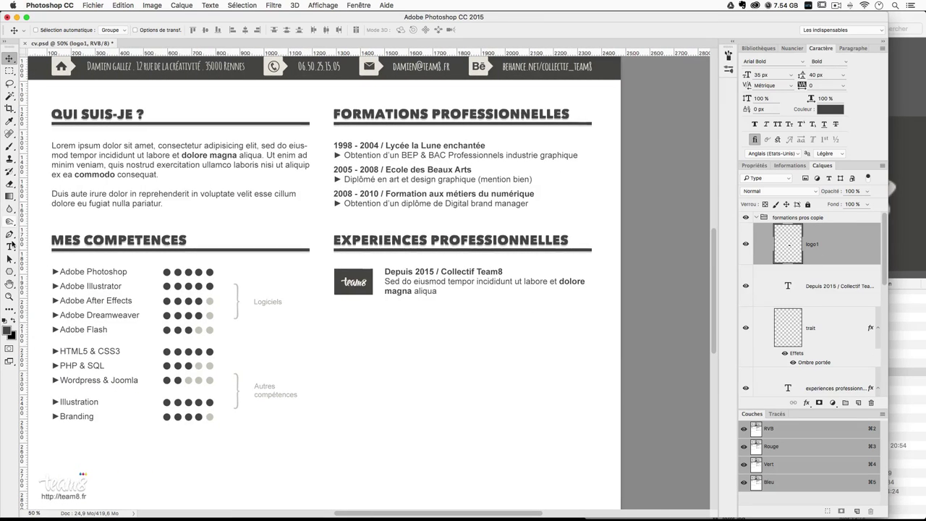
left_click(469, 270)
scroll(470, 274, "down", 3)
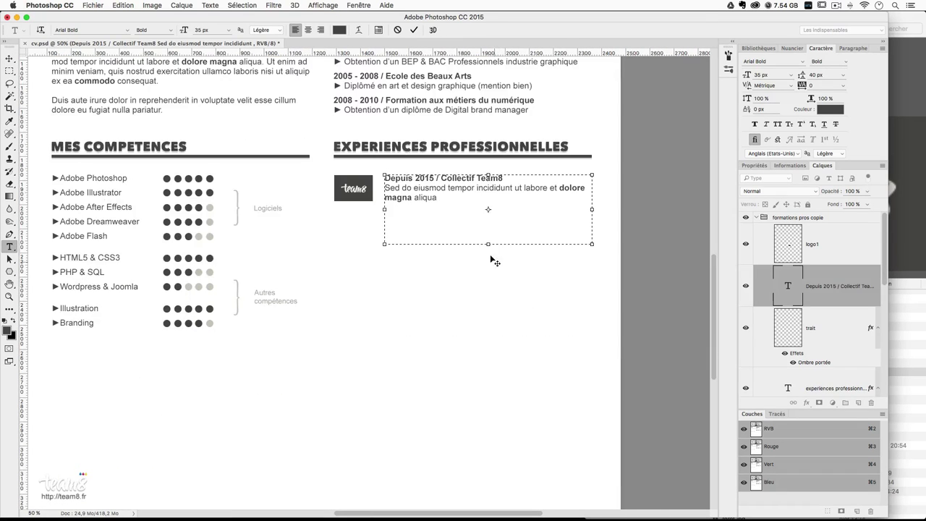
left_click_drag(489, 261, 486, 343)
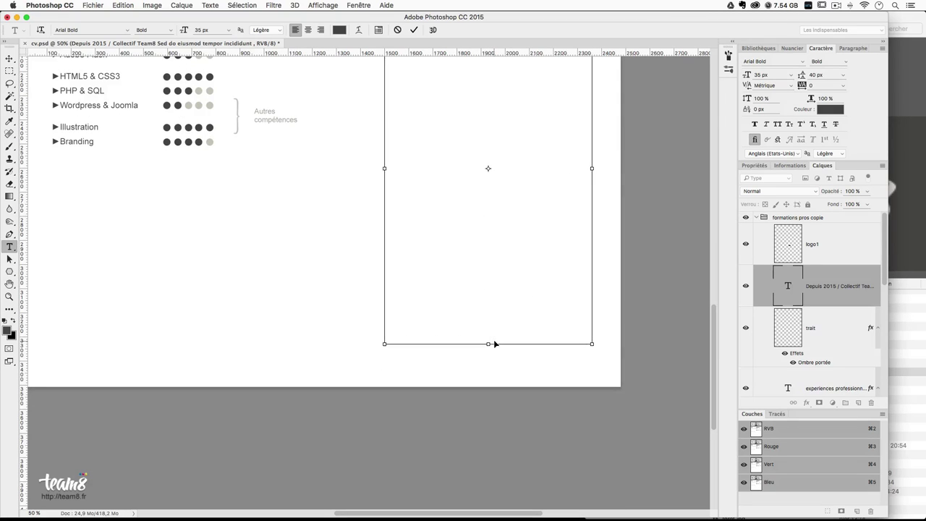
left_click(9, 58)
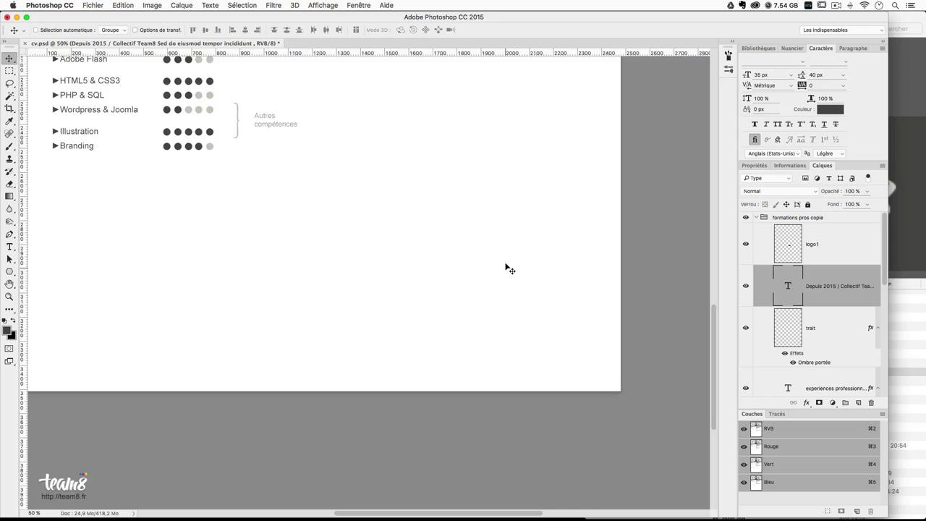
scroll(506, 269, "up", 5)
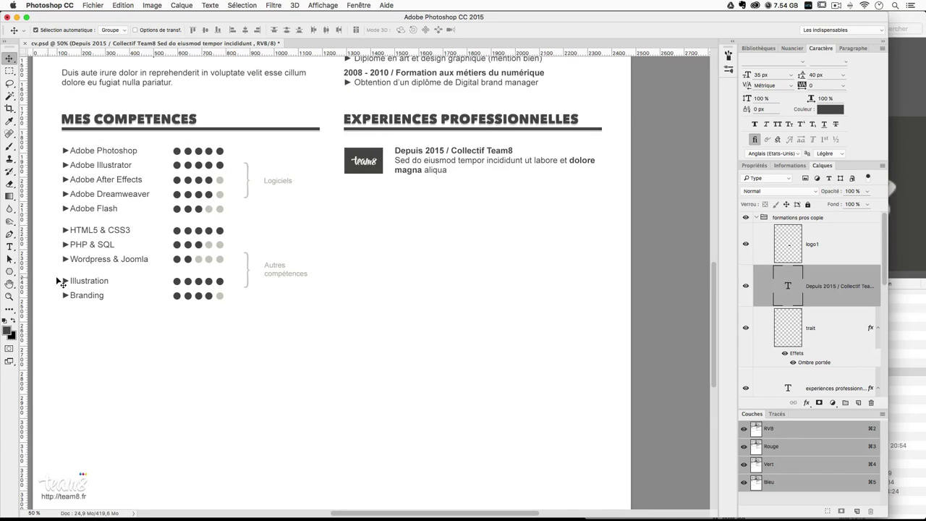
Show the guides again and stretch the entry's text box down near the page bottom.
key("super+semicolon")
scroll(426, 406, "down", 2)
left_click(9, 245)
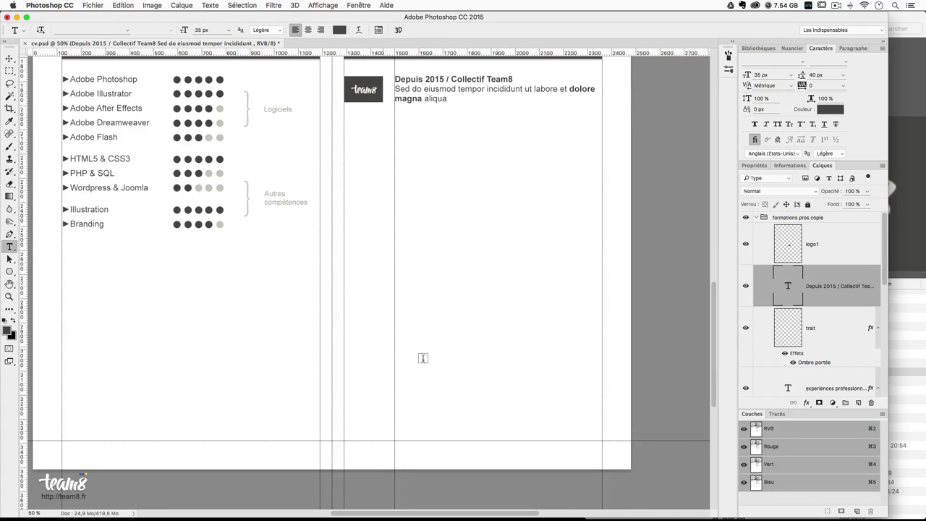
left_click(439, 89)
left_click_drag(496, 469, 496, 440)
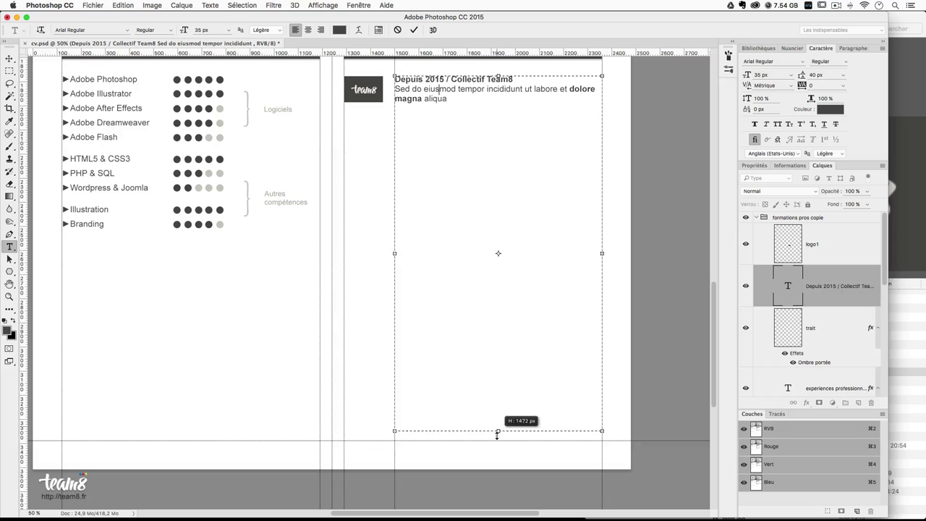
scroll(499, 254, "up", 2)
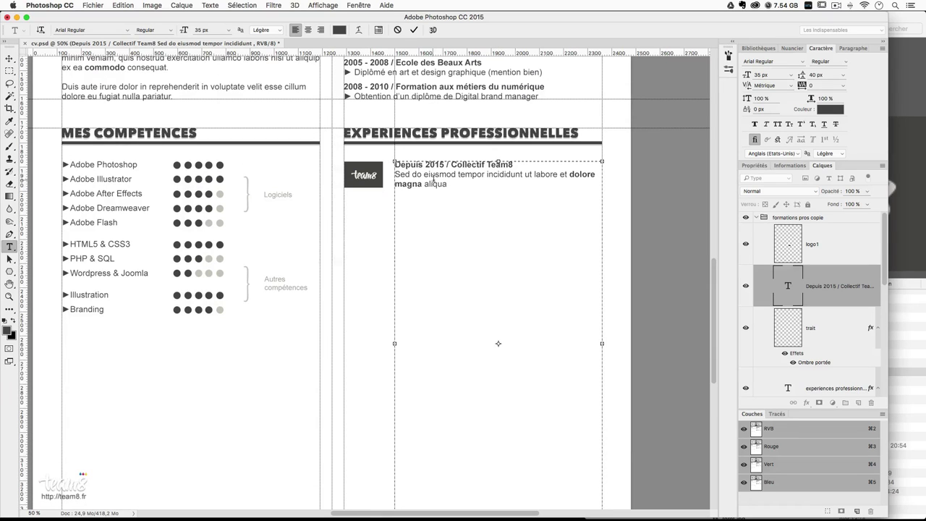
Duplicate the Collectif Team8 job entry below itself.
key("super+a")
key("super+c")
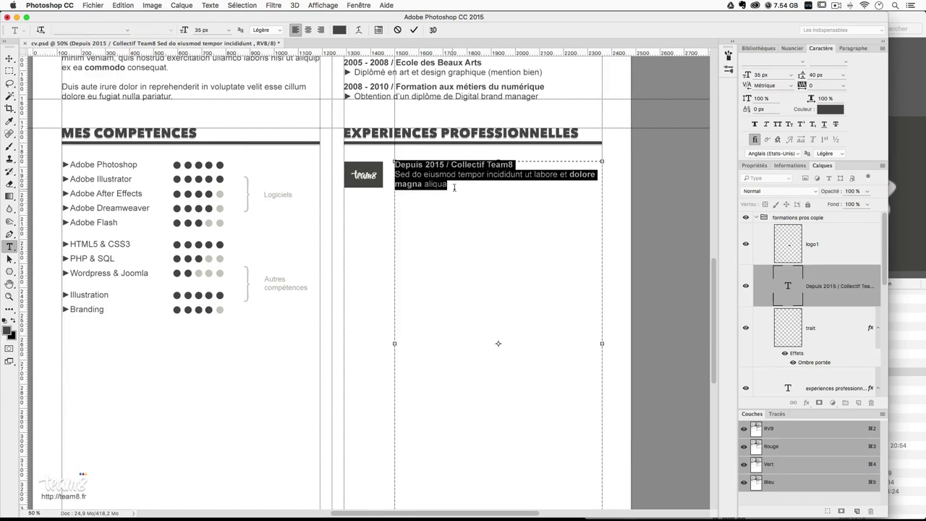
left_click(455, 187)
key("Return")
key("Return")
key("super+v")
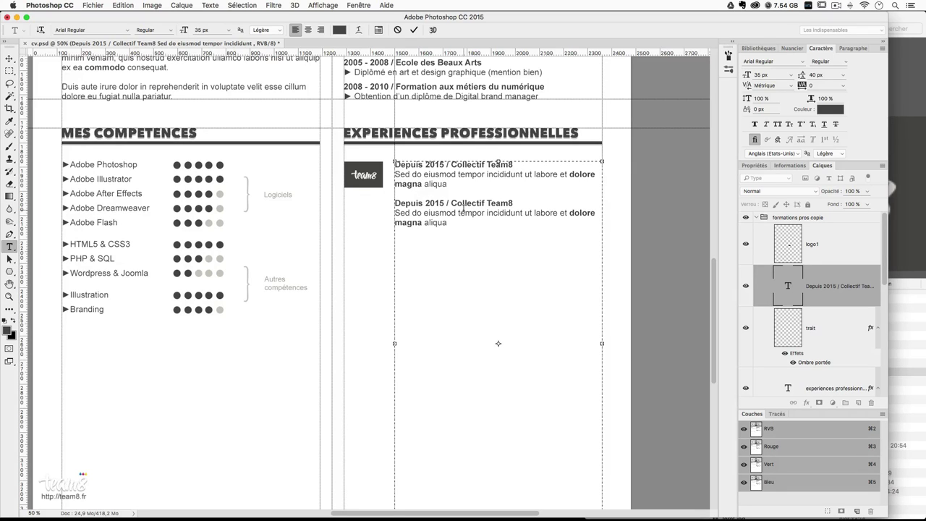
scroll(391, 154, "up", 3)
scroll(391, 154, "up", 2)
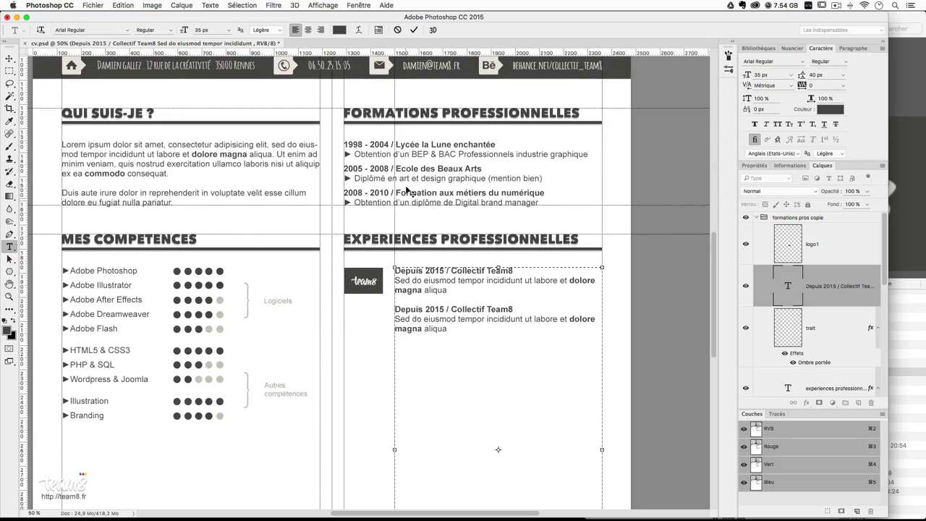
scroll(452, 195, "down", 3)
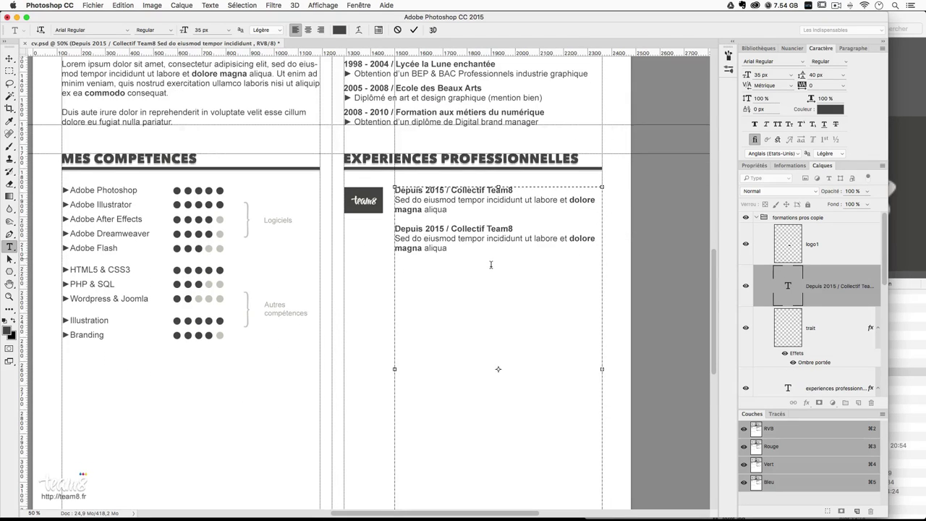
scroll(490, 265, "down", 3)
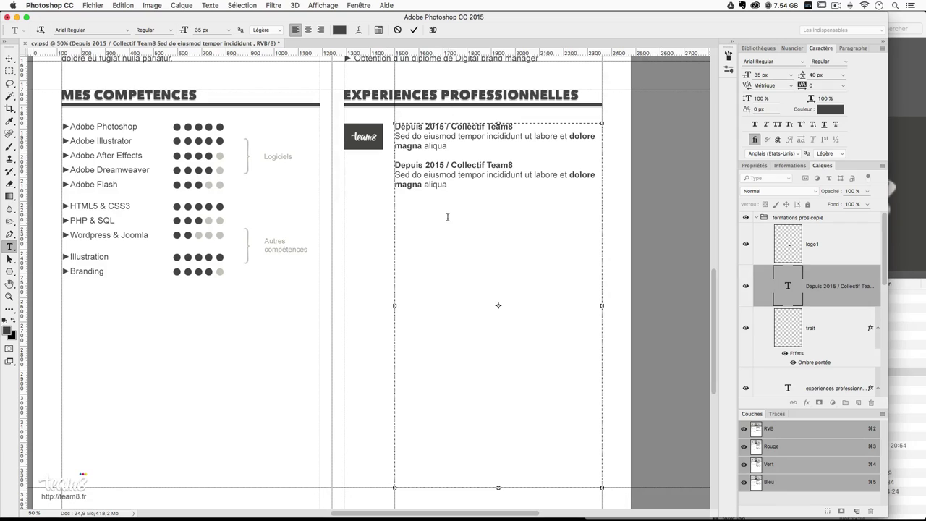
scroll(459, 422, "up", 5)
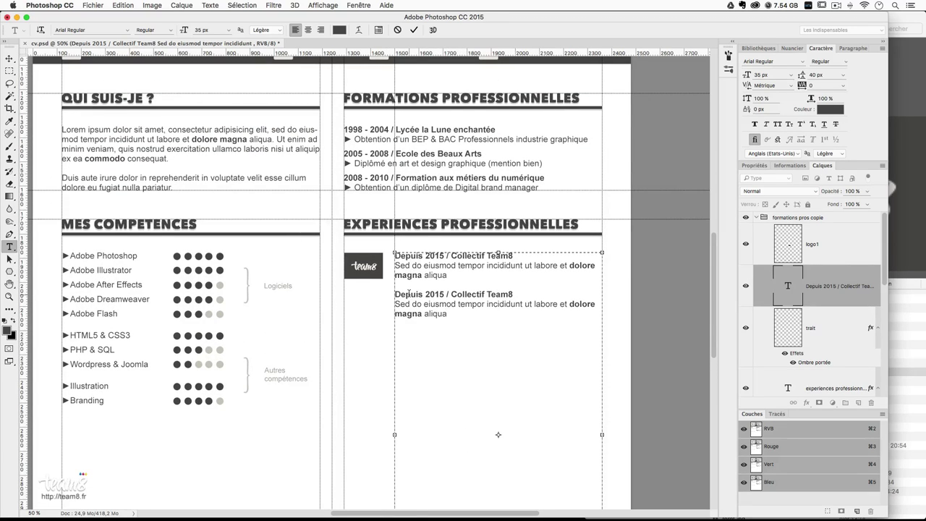
Retitle the duplicate entry '2015 - 2016 / L'agence tout risque'.
left_click_drag(410, 294, 436, 294)
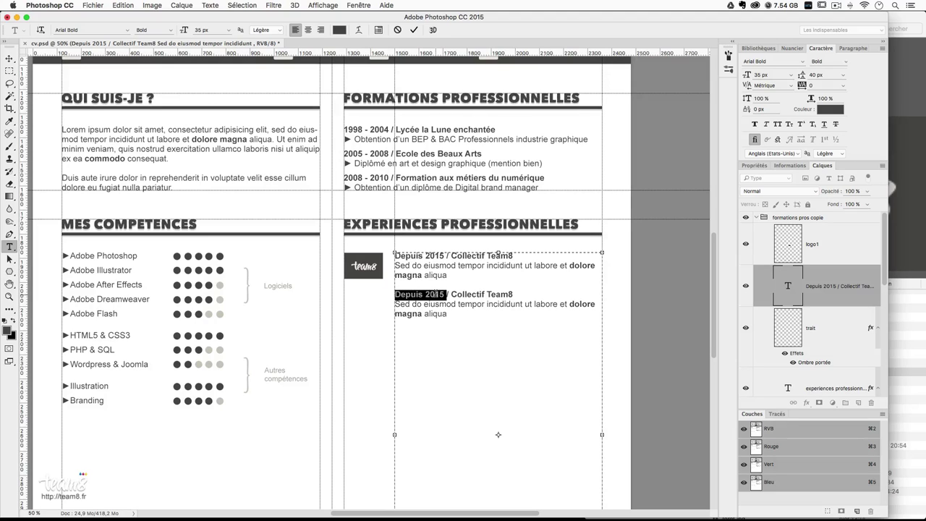
type("2015 - 2")
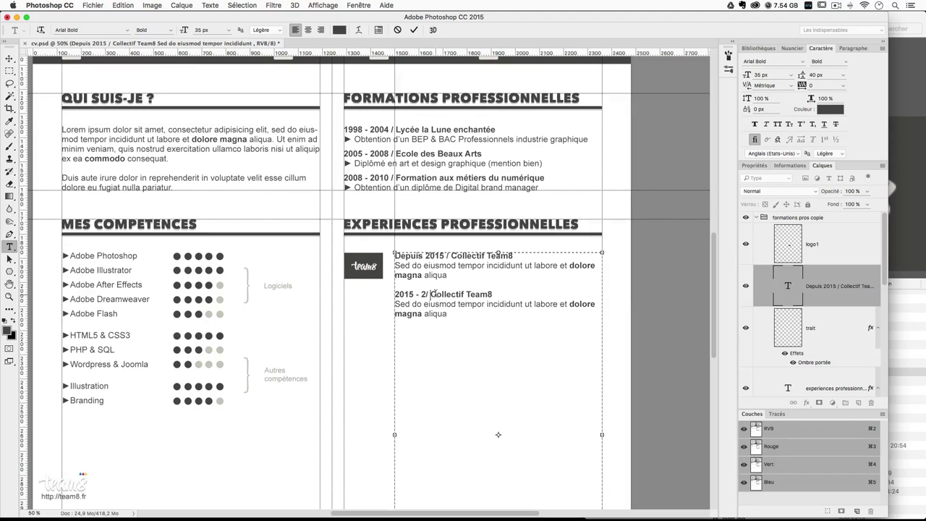
type("016")
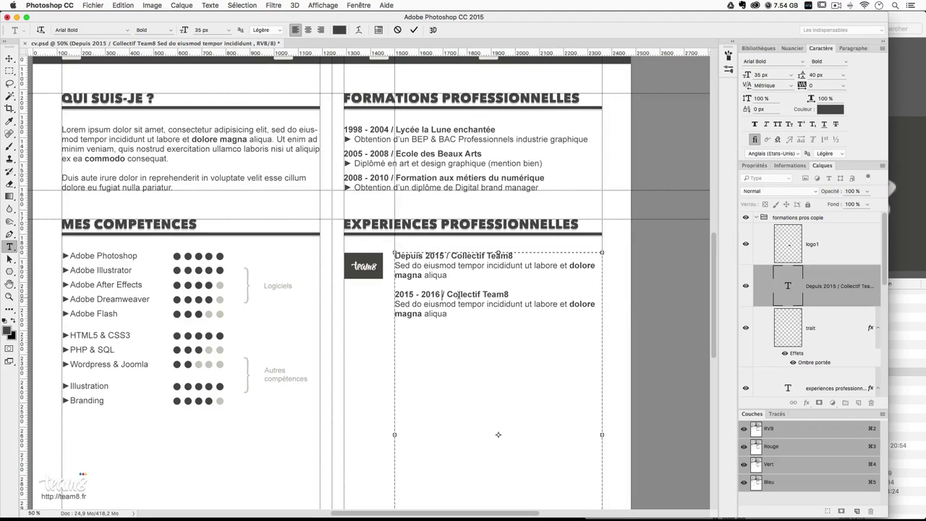
left_click_drag(447, 294, 510, 294)
type("L’")
type("ag")
type("ence tout ri")
type("squez")
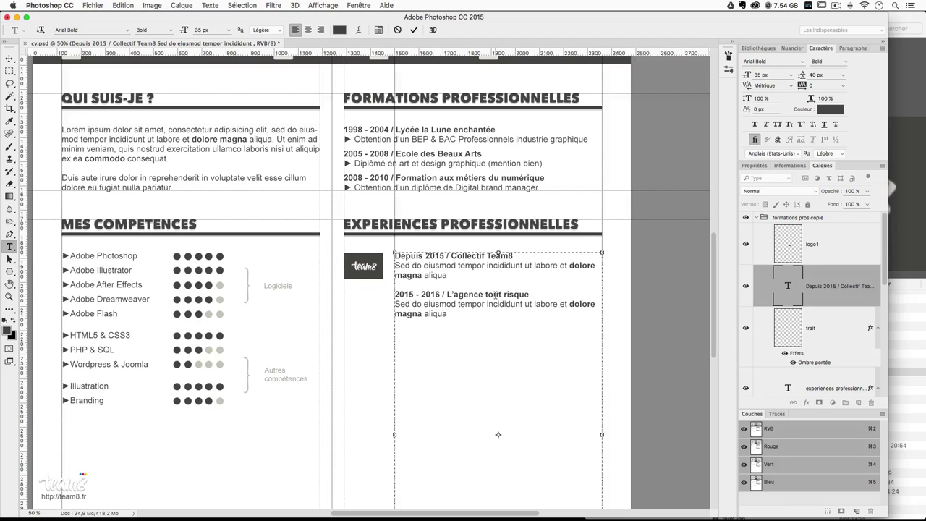
left_click(9, 58)
Open logo-2.png from the CV folder in Adobe Photoshop CC 2015.
left_click(916, 358)
left_click(734, 381)
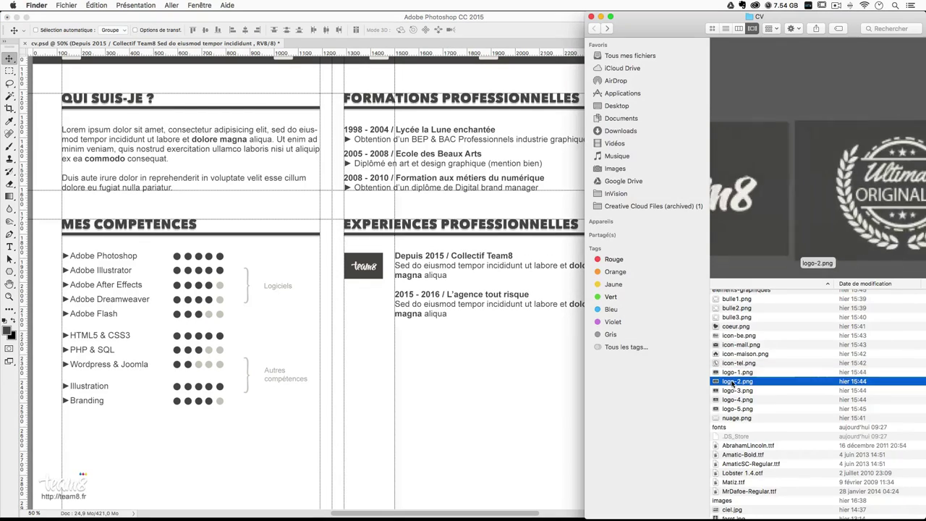
right_click(734, 381)
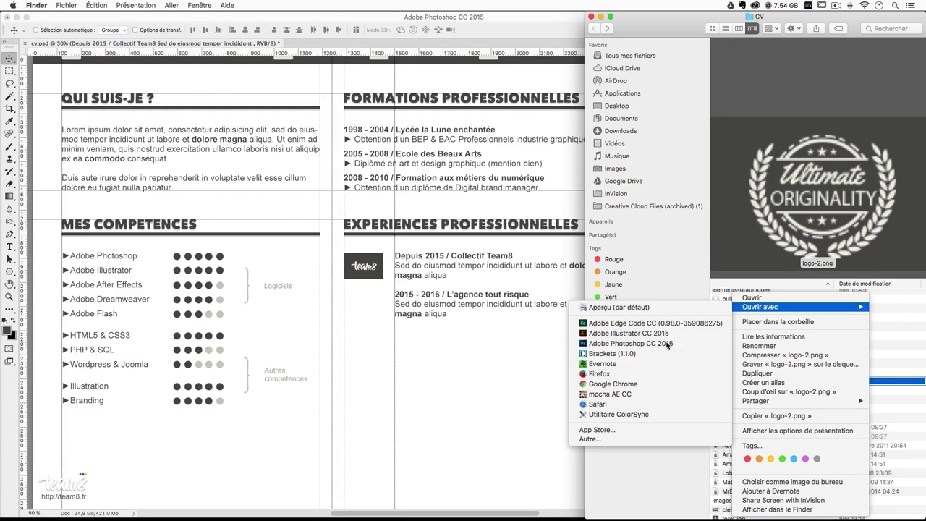
left_click(671, 343)
Paste the Ultimate Originality logo into the CV beside the second job entry.
key("super+c")
key("super+w")
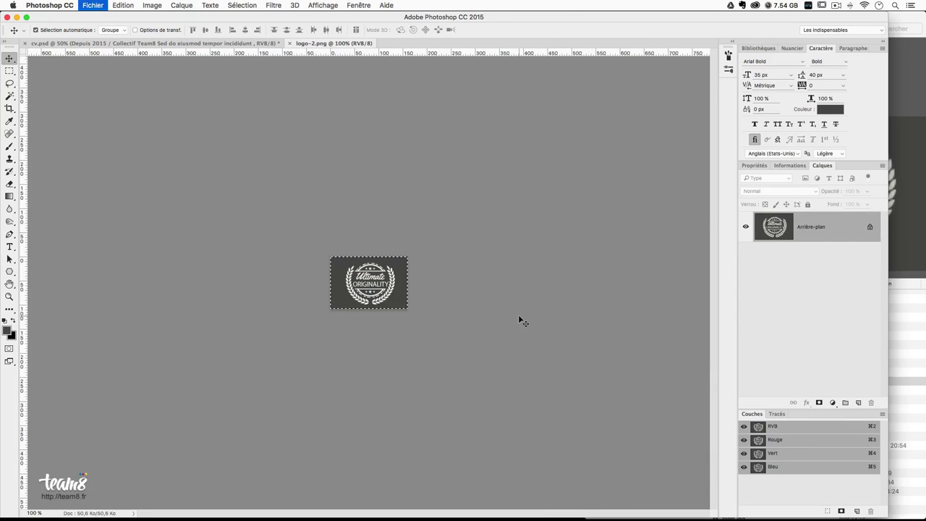
key("super+v")
mouse_move(356, 252)
left_mouse_down()
mouse_move(372, 278)
mouse_move(364, 299)
left_mouse_up()
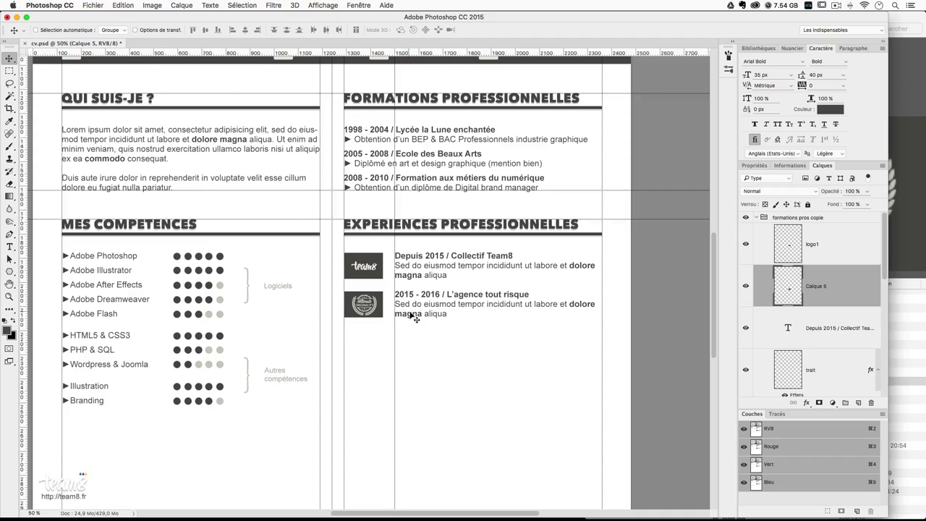
key("Up")
key("Up")
key("Up")
Copy the L'agence tout risque entry and paste a duplicate with a blank line between.
left_click(10, 246)
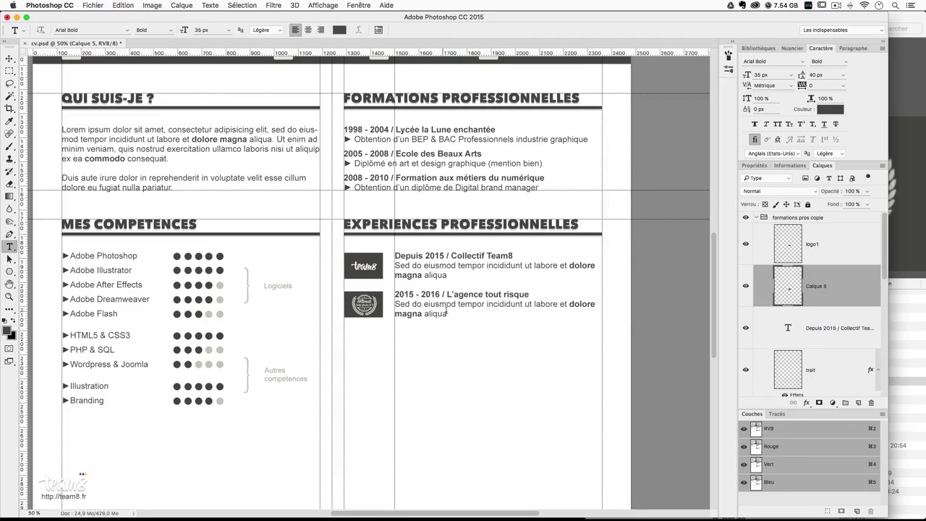
left_click(445, 311)
triple_click(428, 313)
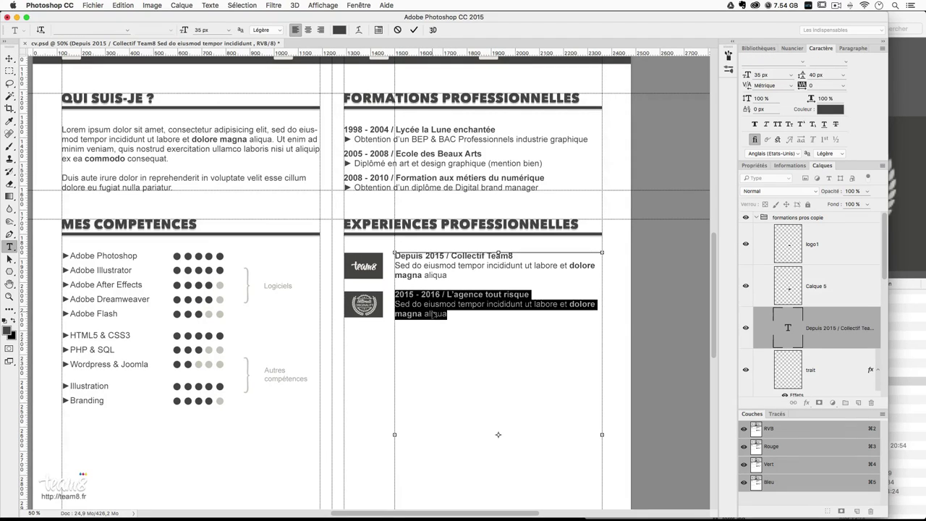
left_click_drag(447, 314, 397, 284)
key("ctrl+c")
left_click(455, 316)
key("ctrl+v")
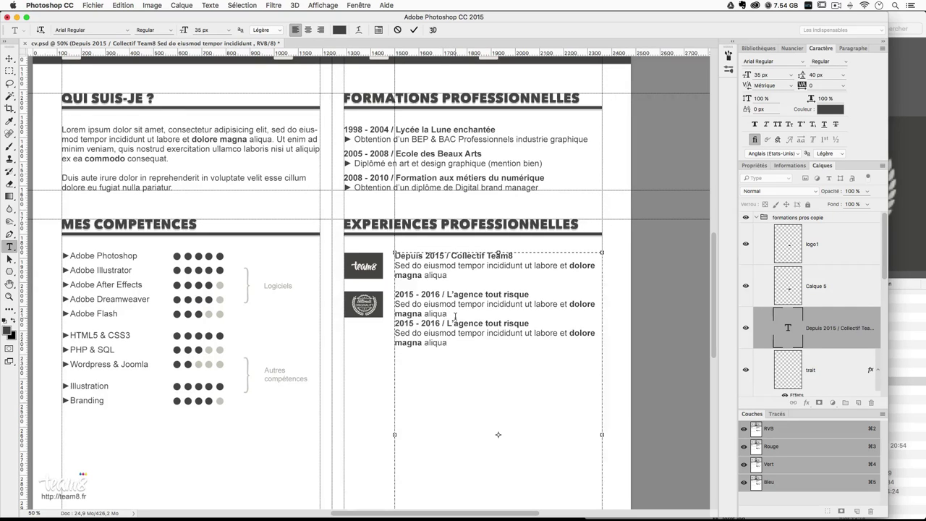
left_click(455, 316)
key("Return")
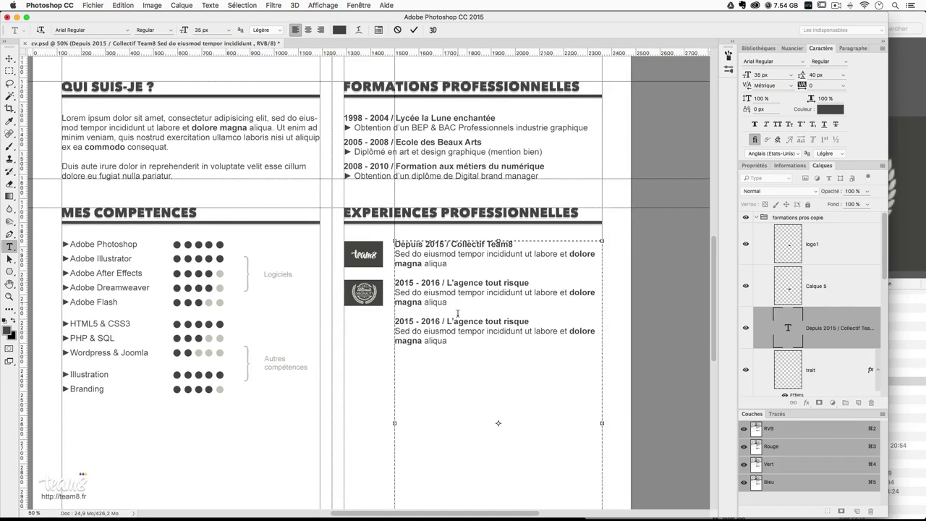
Paste several more copies of the entry and lengthen the text box to show them.
scroll(456, 316, "down", 5)
scroll(457, 316, "down", 1)
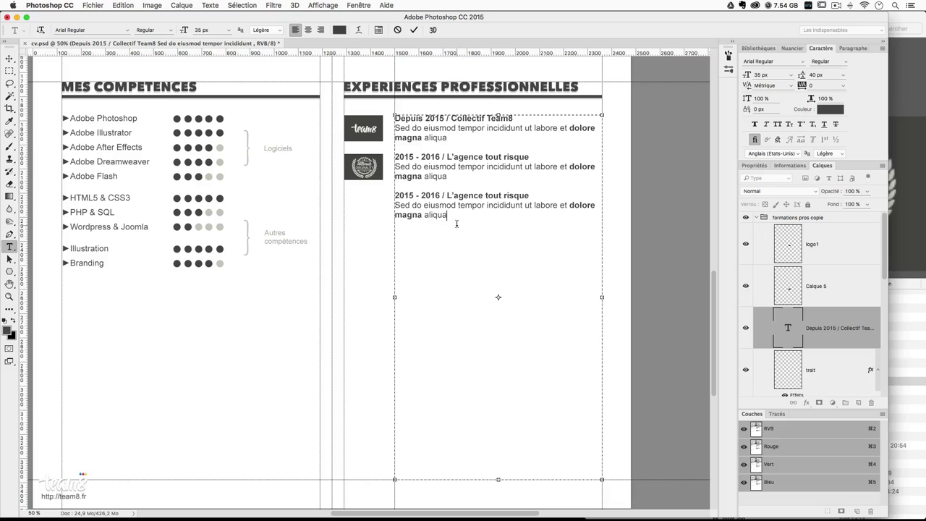
key("Return")
key("ctrl+v")
key("ctrl+v")
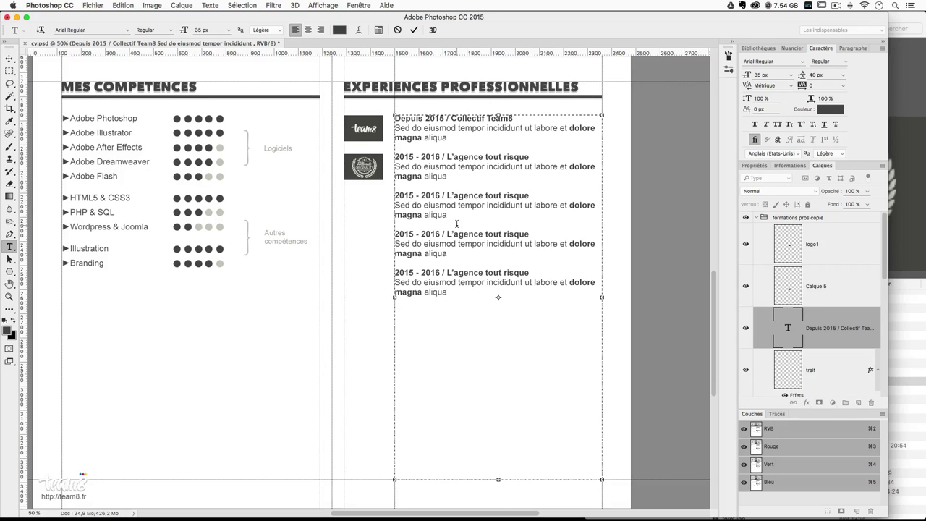
key("ctrl+v")
key("ctrl+v")
key("ctrl+v")
key("ctrl+v")
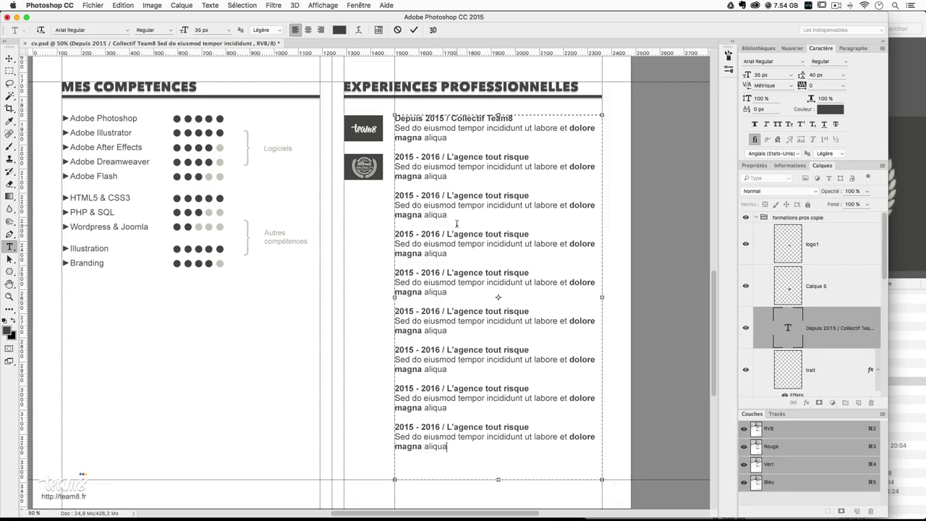
key("ctrl+v")
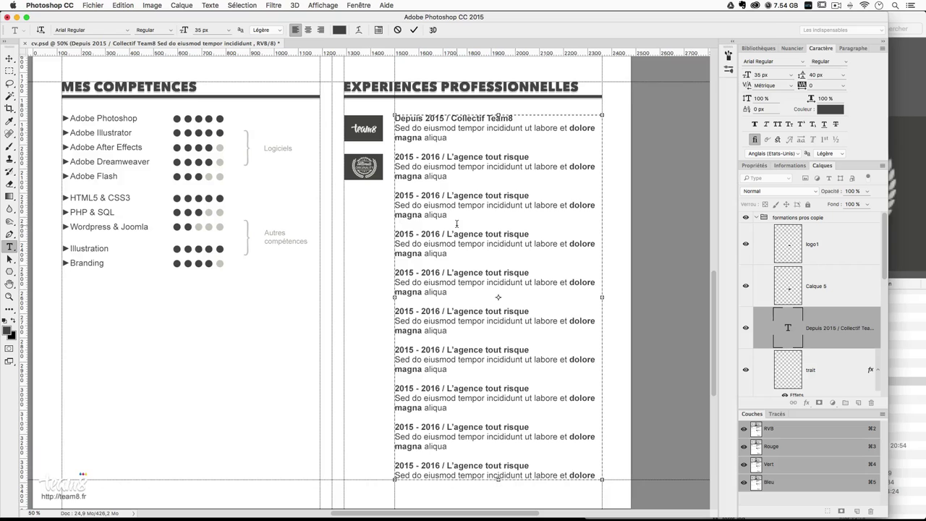
scroll(496, 287, "down", 2)
scroll(497, 288, "down", 2)
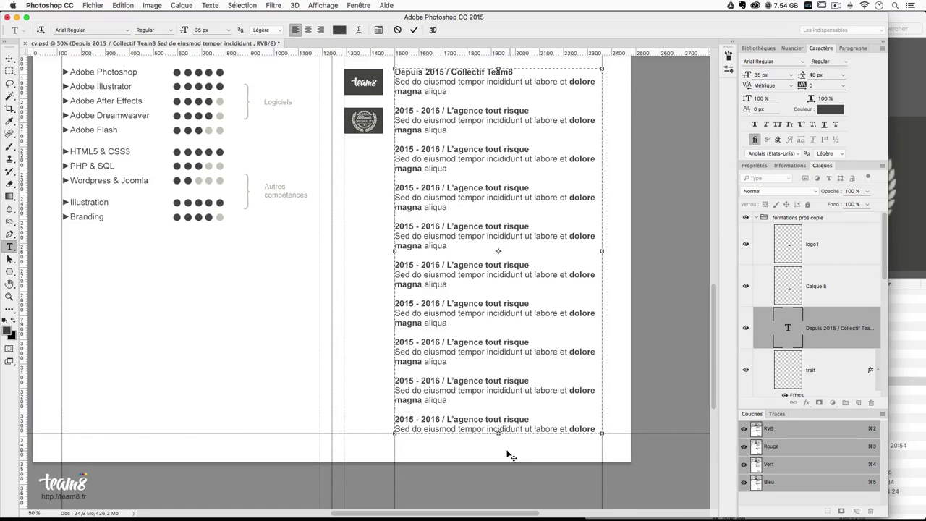
left_click_drag(497, 433, 498, 451)
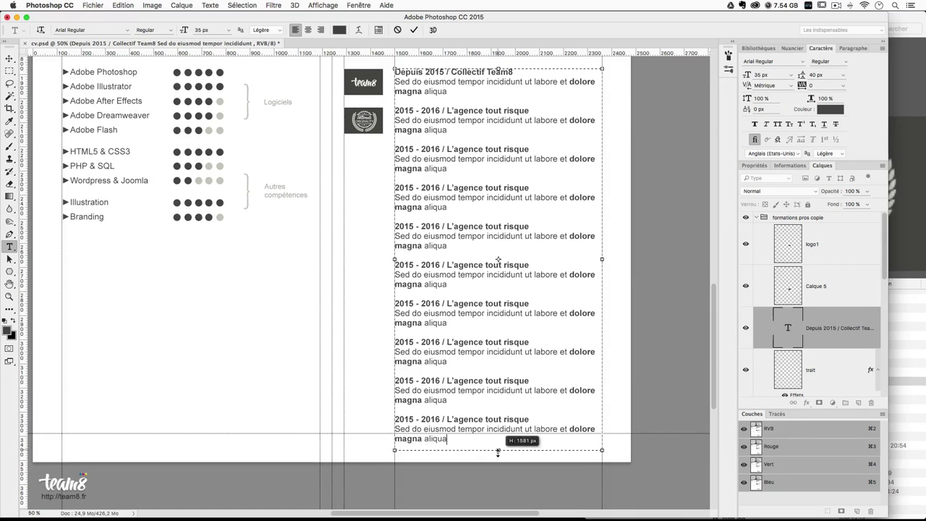
scroll(504, 354, "up", 5)
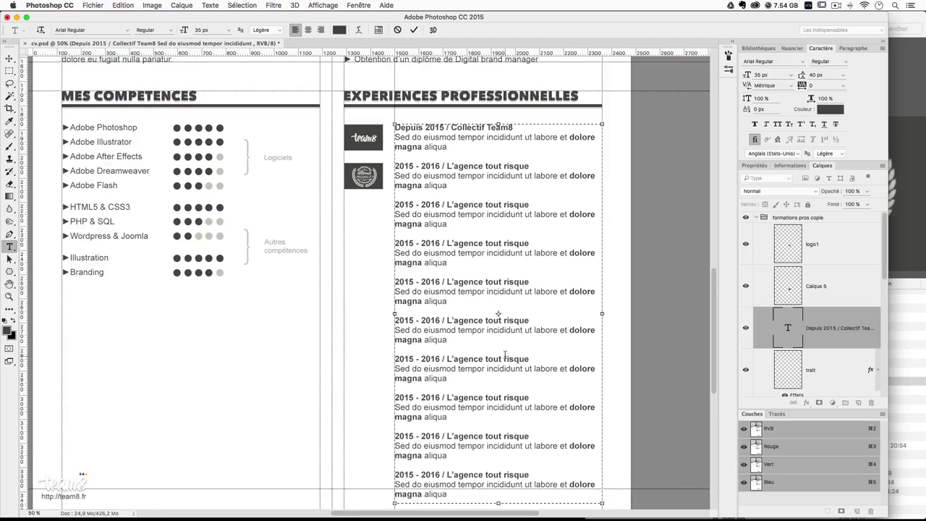
Retitle the third entry '2014 - 2015 / Pivers création'.
left_click(410, 205)
type("4")
left_click_drag(434, 205, 441, 205)
type("5")
double_click(508, 205)
left_click_drag(509, 205, 473, 206)
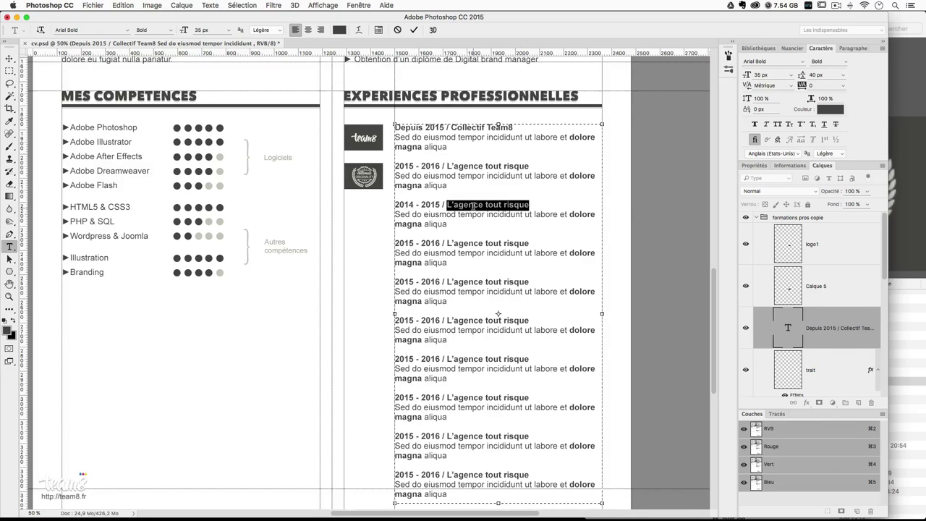
type("Piverscréat")
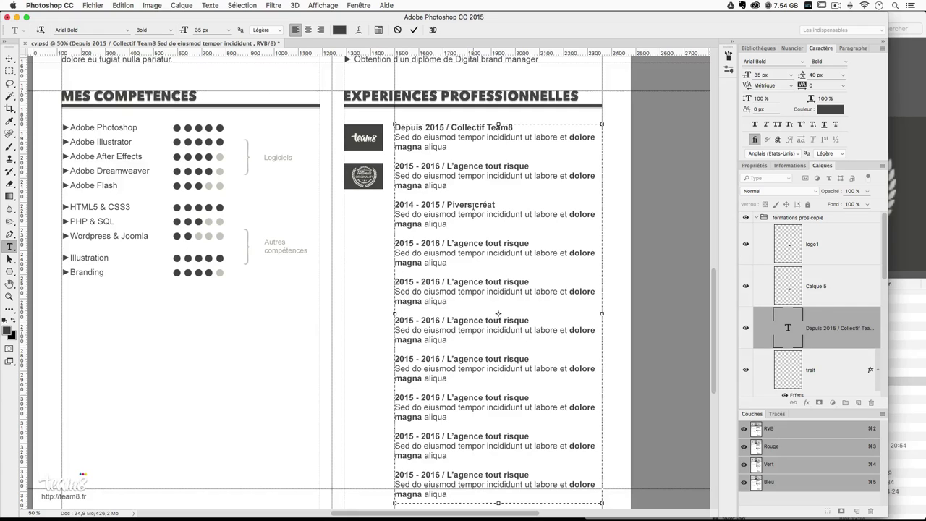
type("oi")
Retitle the fourth entry '2013 - 2014 / La bien belle colombe'.
left_click_drag(408, 243, 414, 243)
type("4")
key("BackSpace")
type("3")
left_click_drag(434, 243, 517, 244)
type("4")
double_click(452, 243)
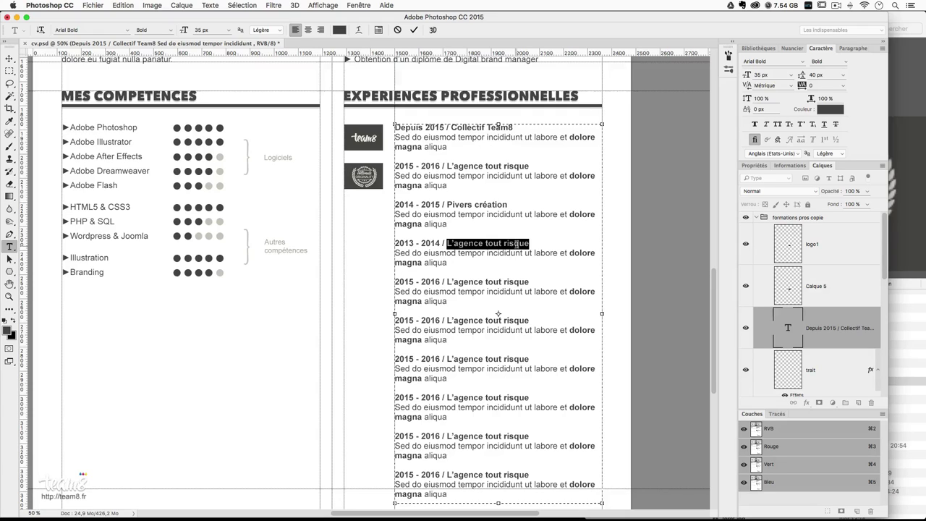
type("La b")
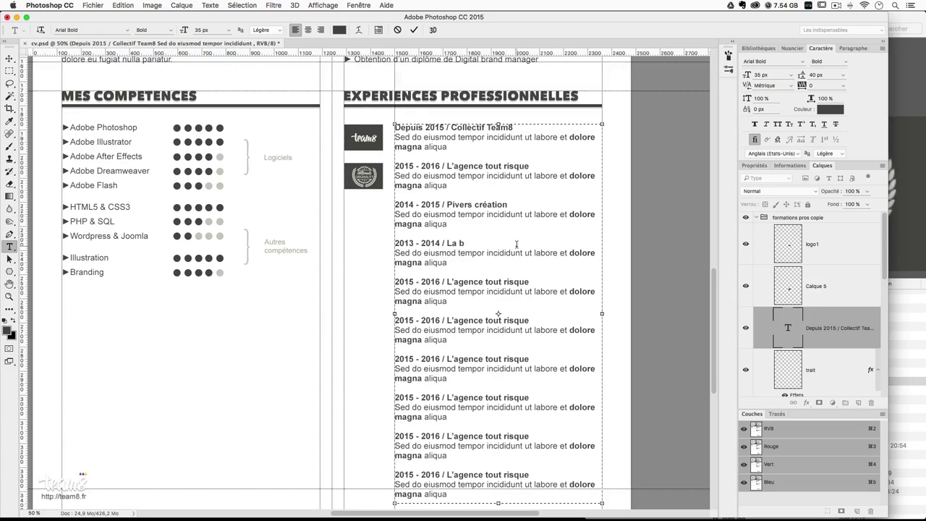
type("ien b")
type("elle colom")
type("be")
Change the fifth entry heading to 2012 - 2015 / Collectif La mousse Tache.
left_click_drag(408, 282, 414, 282)
type("2")
double_click(437, 281)
left_click(437, 282)
left_click_drag(441, 281, 529, 282)
type("5 / ")
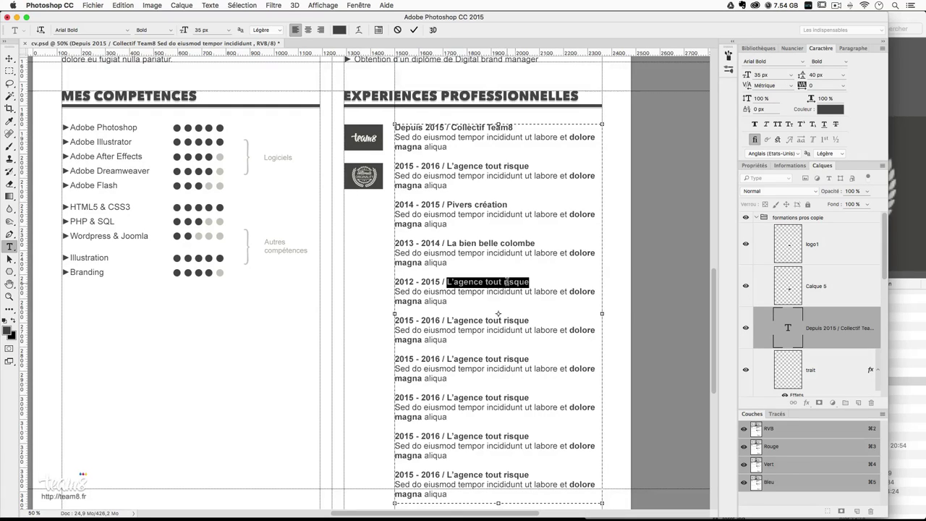
type("Collectif La ")
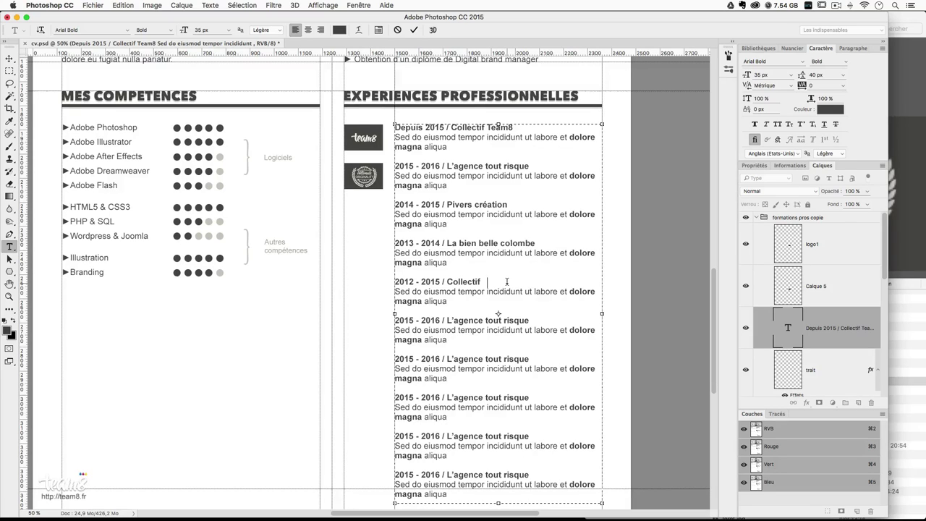
type("mousse T")
type("ache")
Change the sixth entry heading to 2011 - 2014 / Roule mémère.
left_click_drag(448, 321, 506, 320)
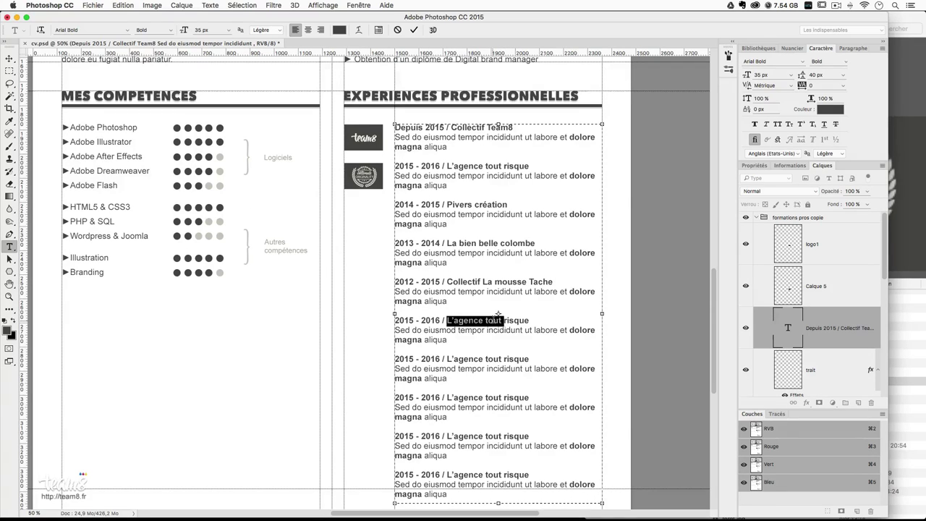
left_click_drag(416, 320, 407, 321)
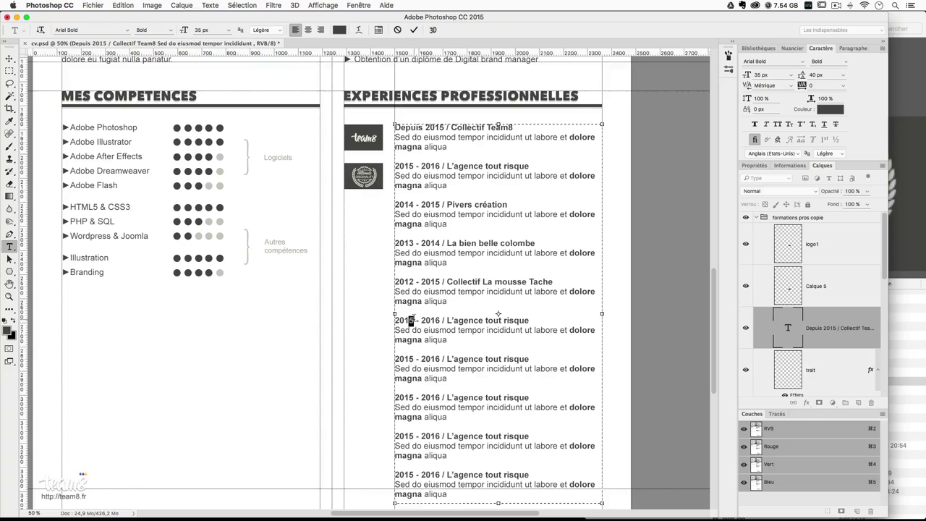
type("1")
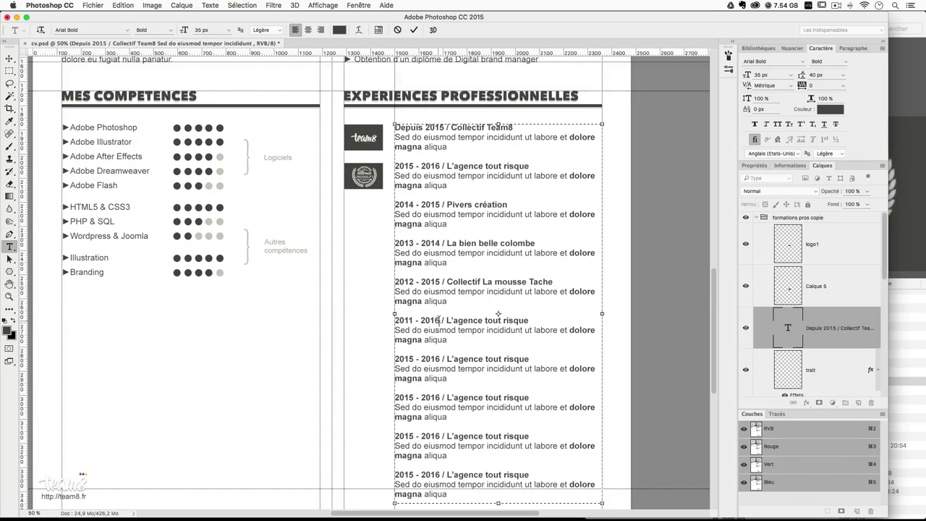
left_click_drag(440, 320, 500, 321)
type("4")
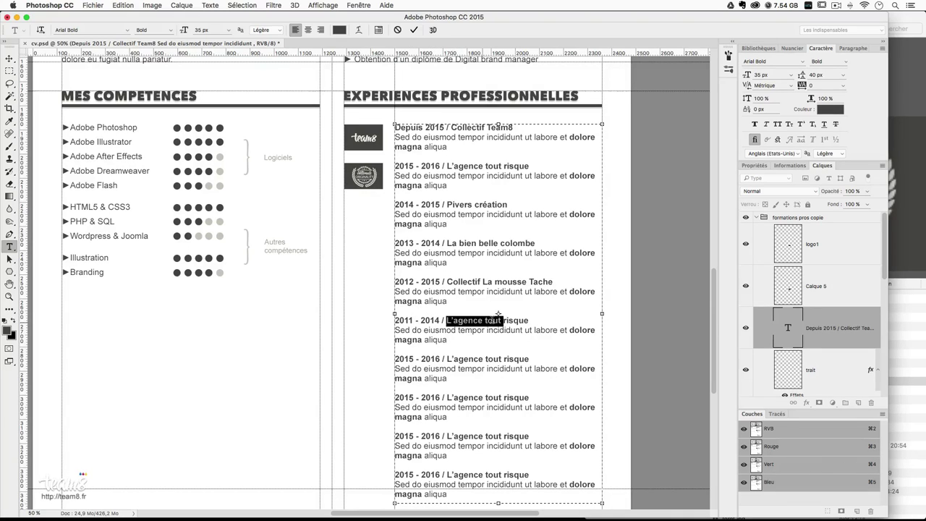
key("shift+End")
type("Roule")
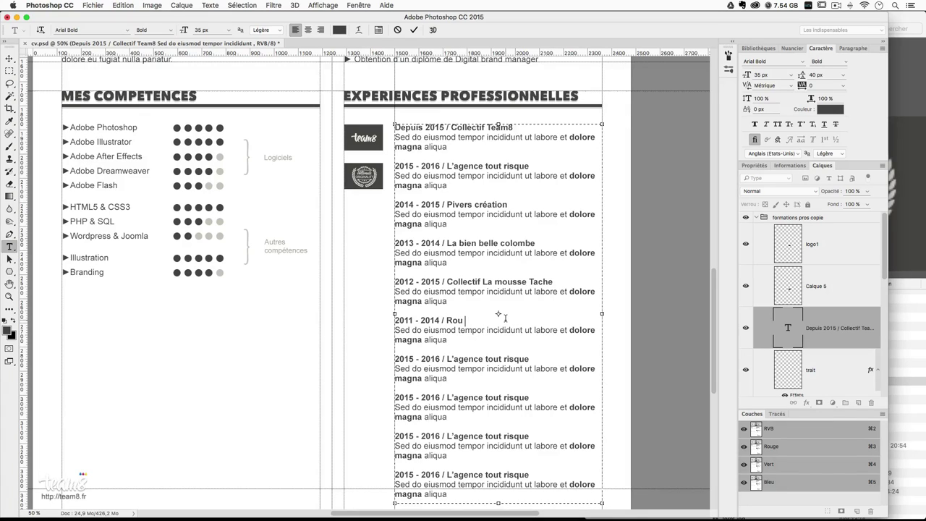
type(" mé")
type("mère")
Change the seventh entry heading to 2010 - 2013 / Agence j'envoie du pâté.
scroll(504, 319, "down", 3)
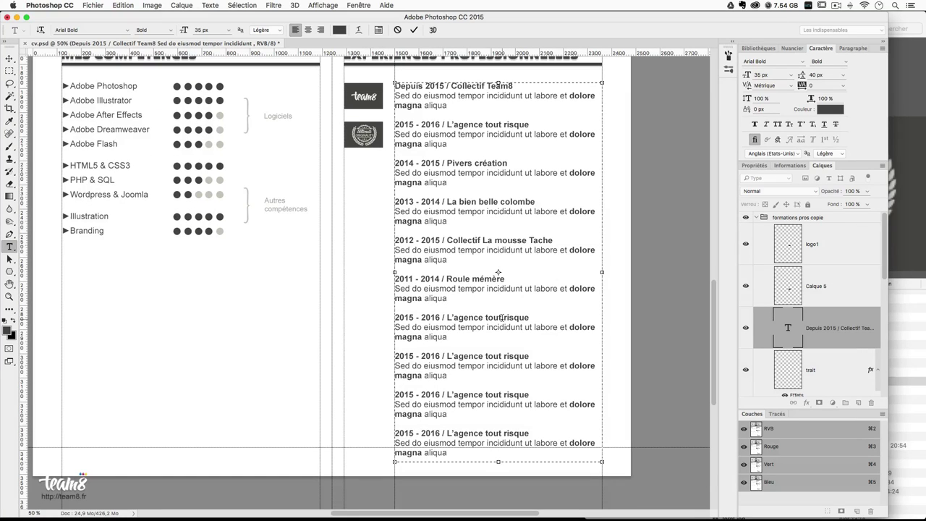
left_click(411, 317)
key("shift+Left")
type("0")
key("shift+Left")
type("3")
double_click(455, 319)
left_click_drag(484, 318, 513, 318)
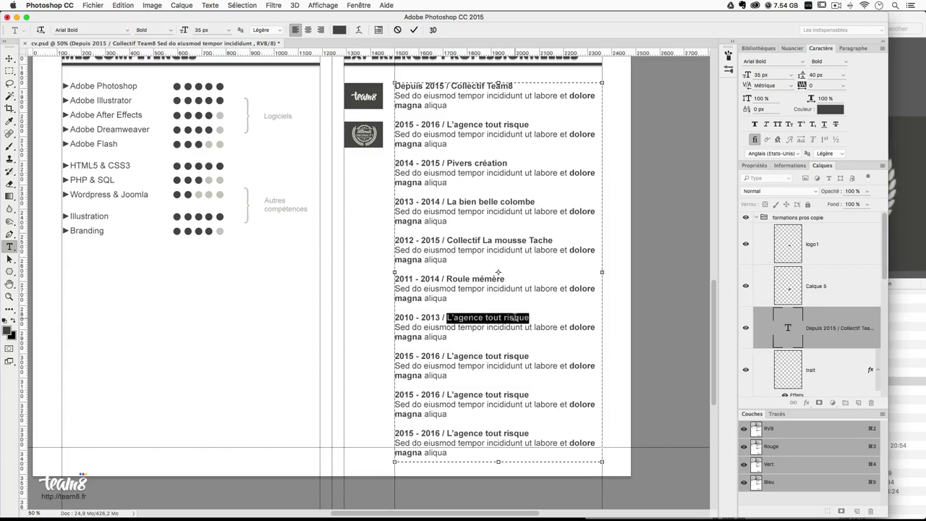
type("A")
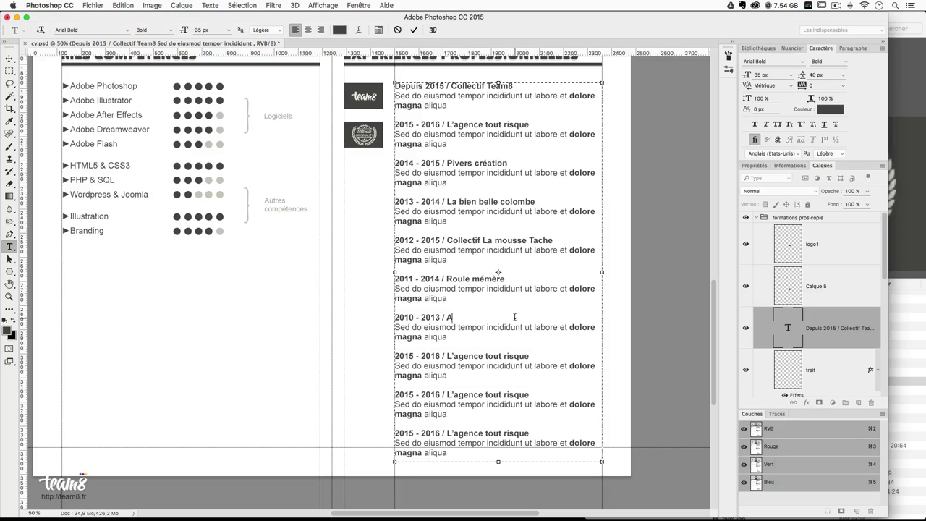
type("gence ")
type("j'env")
type("oie d")
type("u pâté")
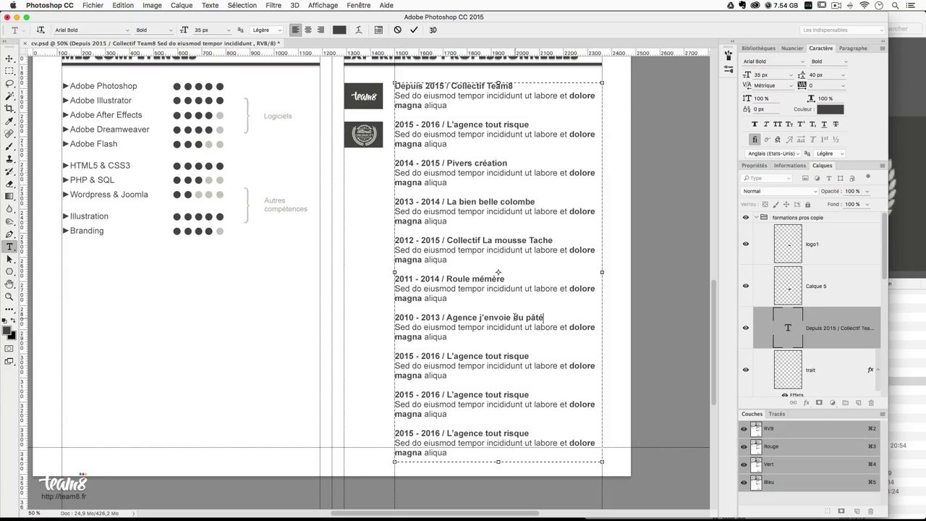
Change the eighth entry heading to 2009 - 2008 / BlablAgence.
left_click_drag(409, 356, 416, 356)
key("BackSpace")
key("BackSpace")
type("09-")
key("BackSpace")
left_click_drag(439, 356, 429, 357)
type("08")
left_click_drag(447, 356, 529, 355)
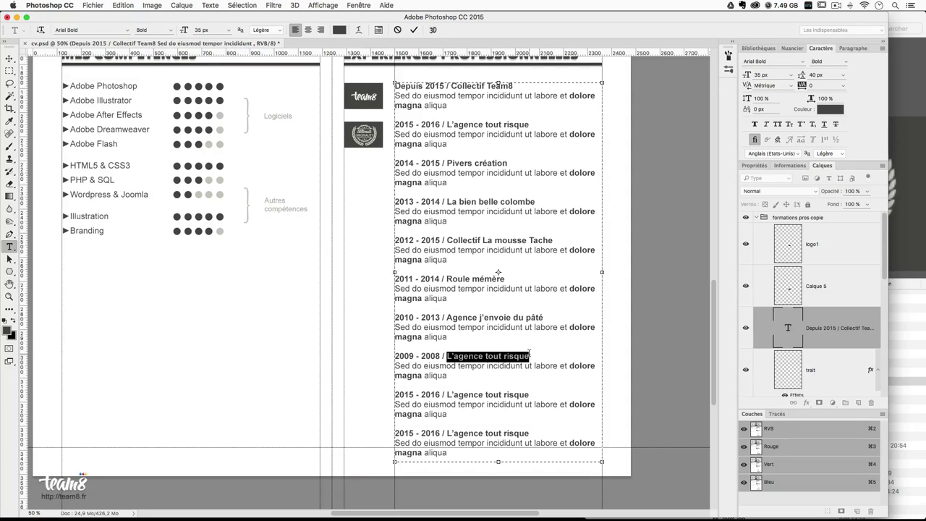
type("Bl")
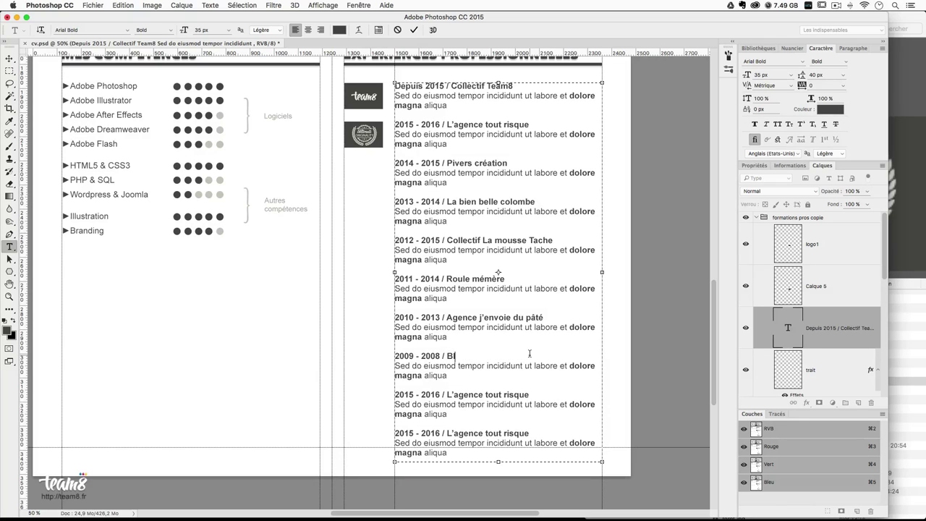
type("ablAg")
type("enc")
left_click_drag(408, 394, 413, 394)
left_click_drag(440, 355, 434, 355)
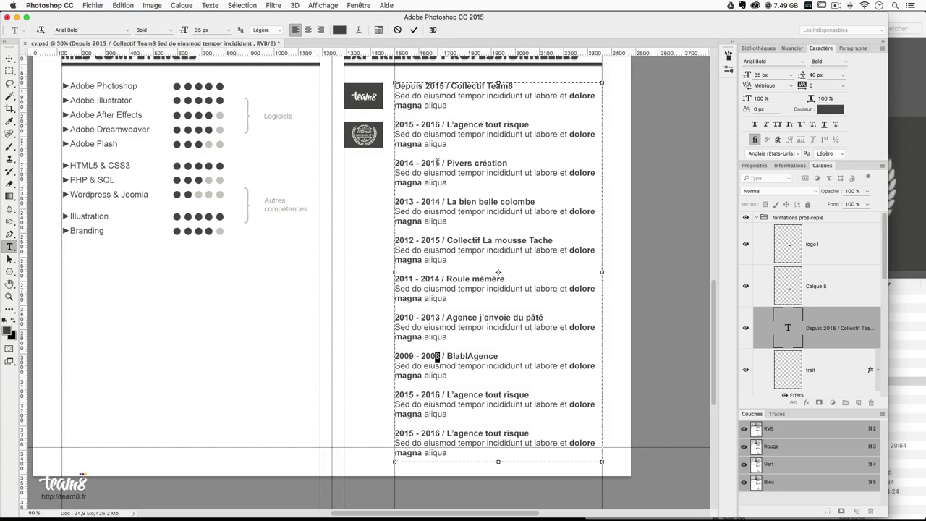
Correct the first three end years to read 2012 - 2013, 2011 - 2012 and 2010 - 2011.
left_click(440, 241)
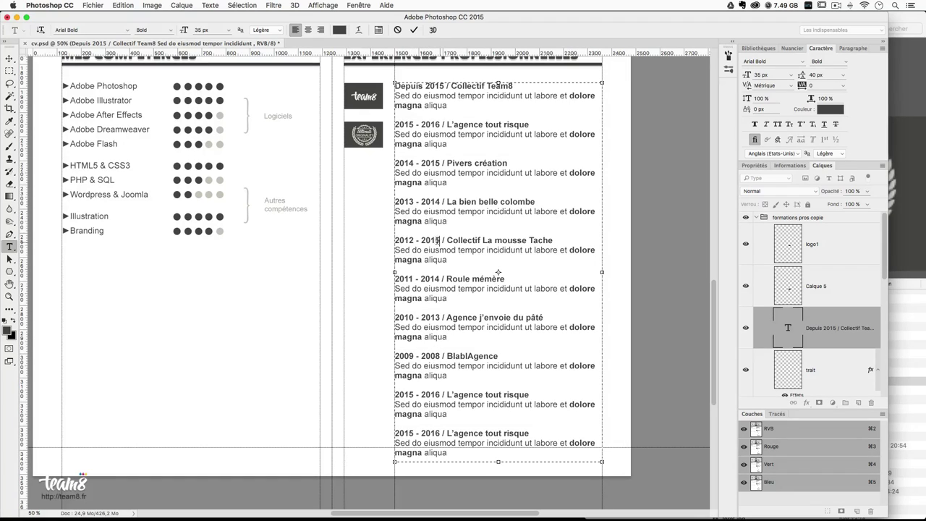
key("BackSpace")
type("3")
left_click(441, 280)
key("BackSpace")
type("0")
key("BackSpace")
type("2")
left_click_drag(440, 317, 435, 318)
type("1")
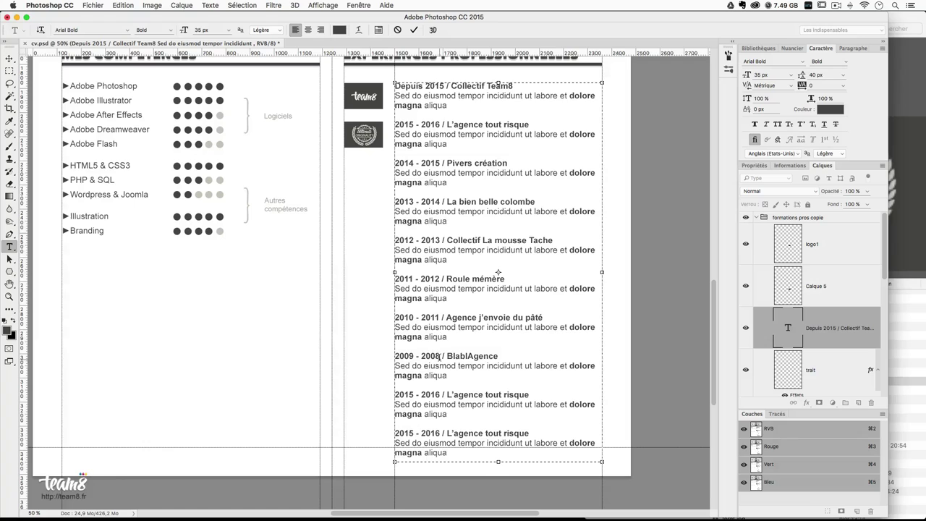
Change the next entry's dates to 2008 - 2007 and its agency name to Pouce vert.
triple_click(418, 392)
mouse_move(417, 394)
left_mouse_down()
mouse_move(406, 394)
mouse_move(441, 395)
left_mouse_up()
type("08")
type("07")
left_click_drag(446, 394, 536, 394)
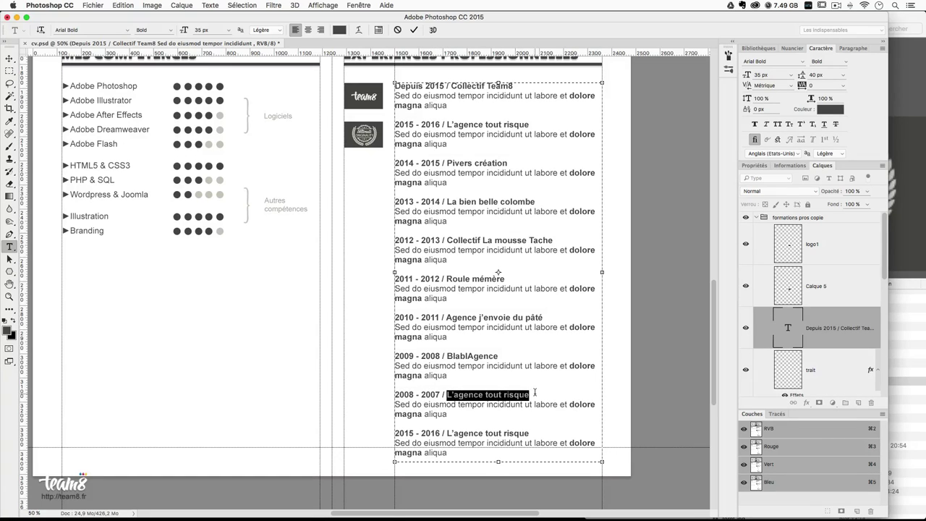
type("Pouce ")
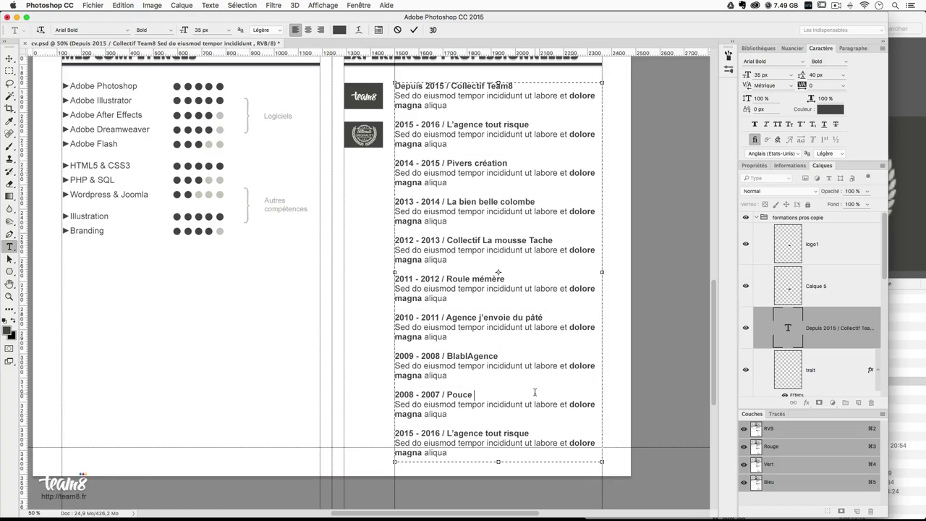
type("vert")
Change the last entry to 2007 - 2006 with the agency name Pouce rouge.
left_click_drag(415, 434, 404, 433)
type("07")
left_click_drag(431, 433, 440, 433)
type("06")
left_click_drag(447, 433, 531, 431)
type("Pouce rouge")
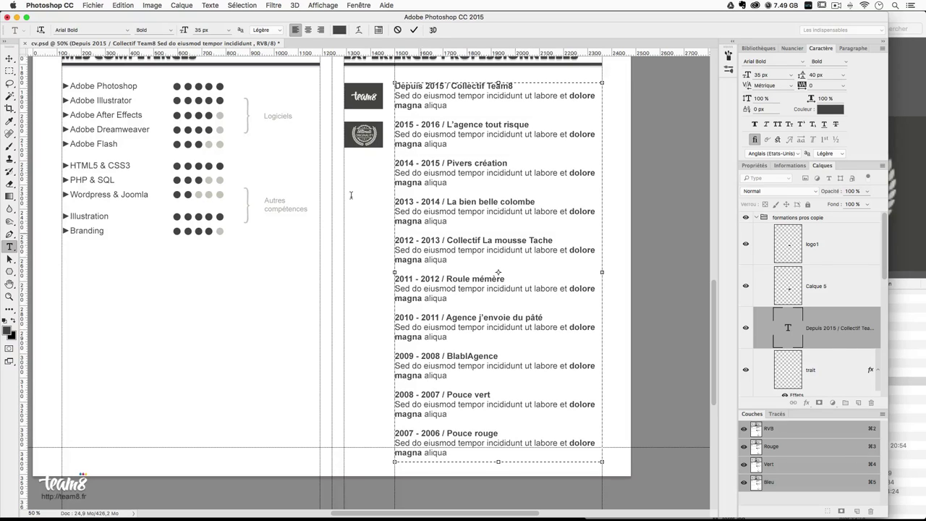
Select all the experience list text and set its leading to 39 px in the Character panel.
left_click(10, 58)
scroll(440, 242, "up", 3)
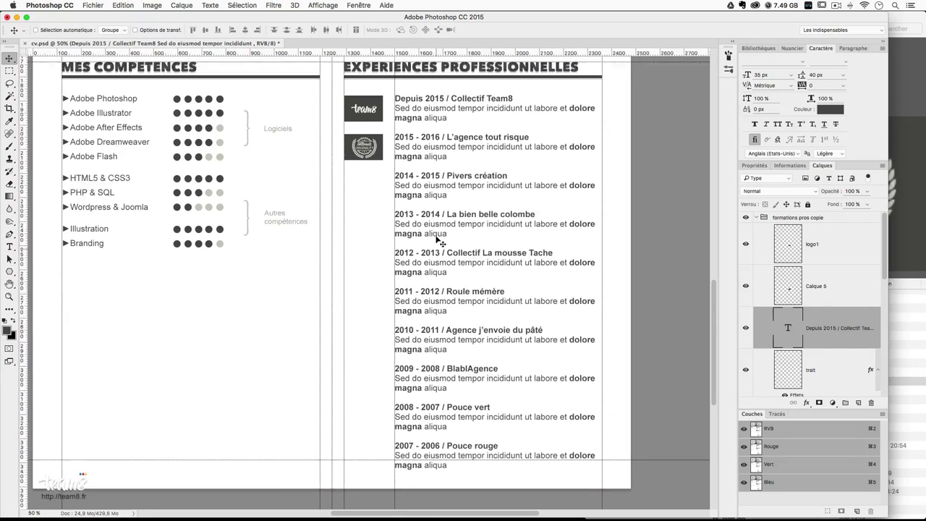
scroll(440, 242, "down", 1)
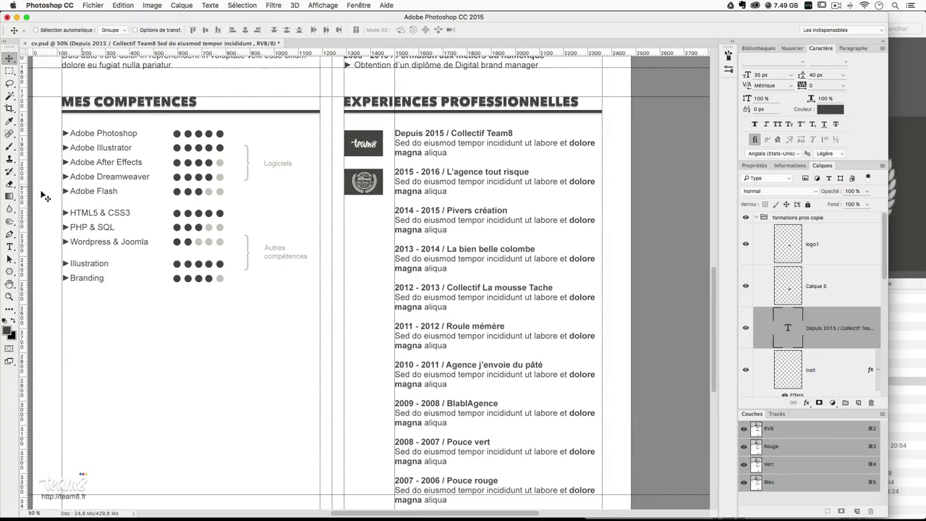
left_click(11, 247)
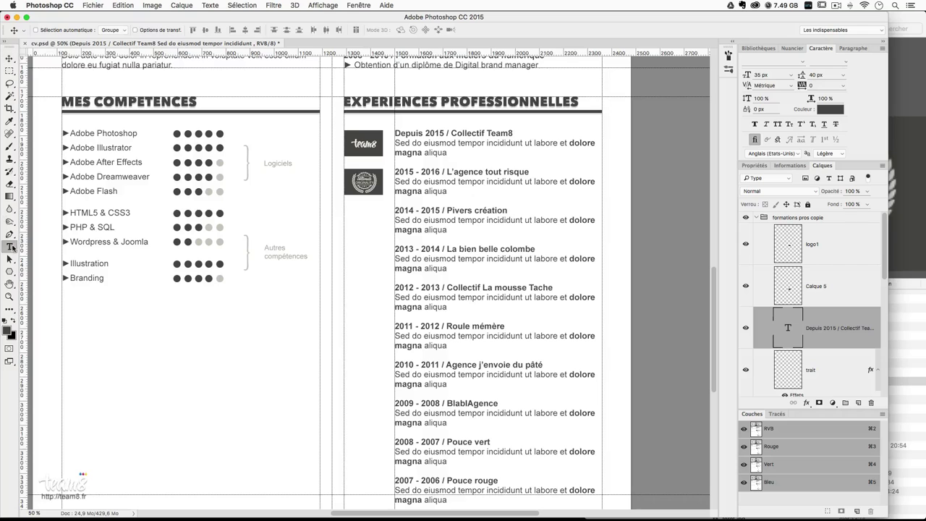
left_click(421, 159)
scroll(466, 501, "down", 1)
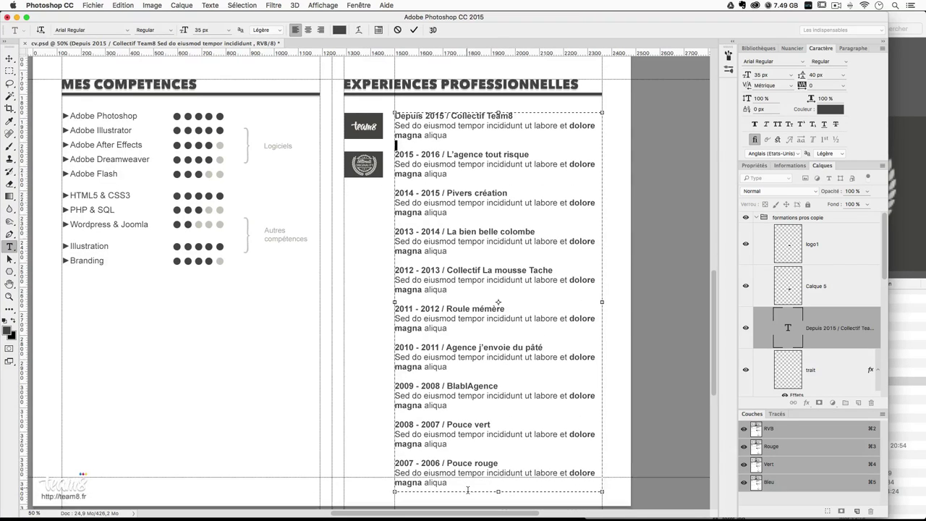
left_click_drag(463, 474, 395, 105)
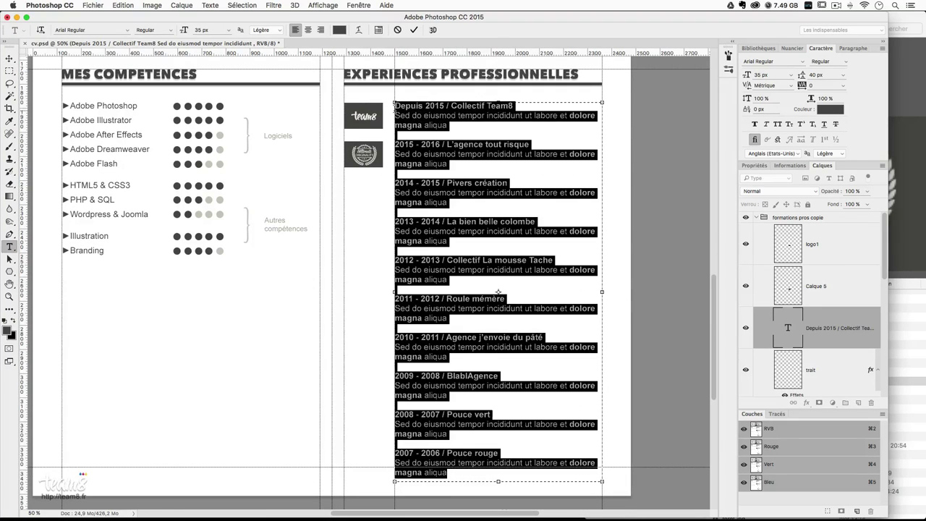
left_click(826, 75)
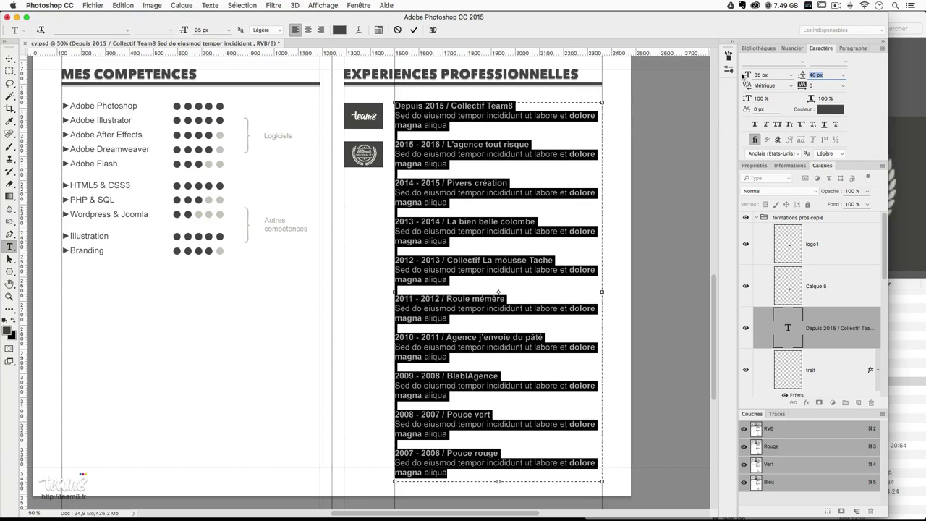
type("39")
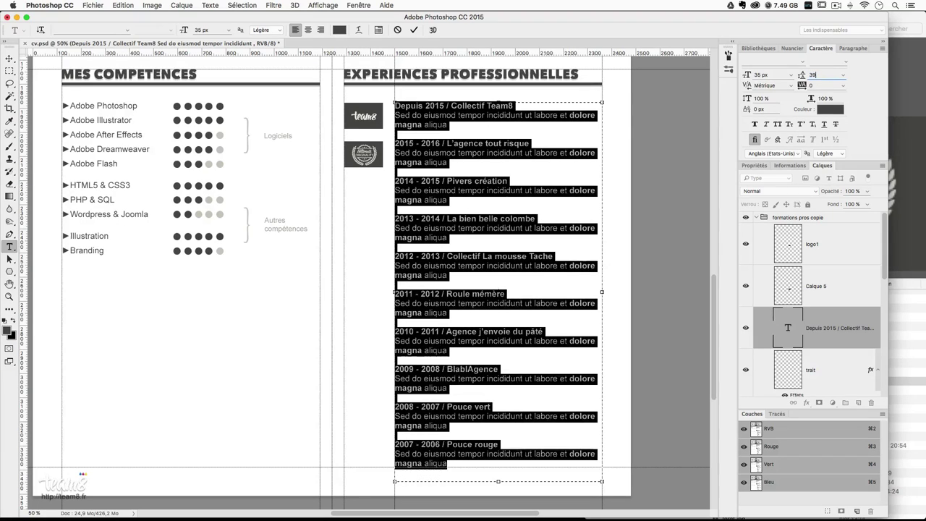
left_click(9, 58)
scroll(478, 466, "up", 2)
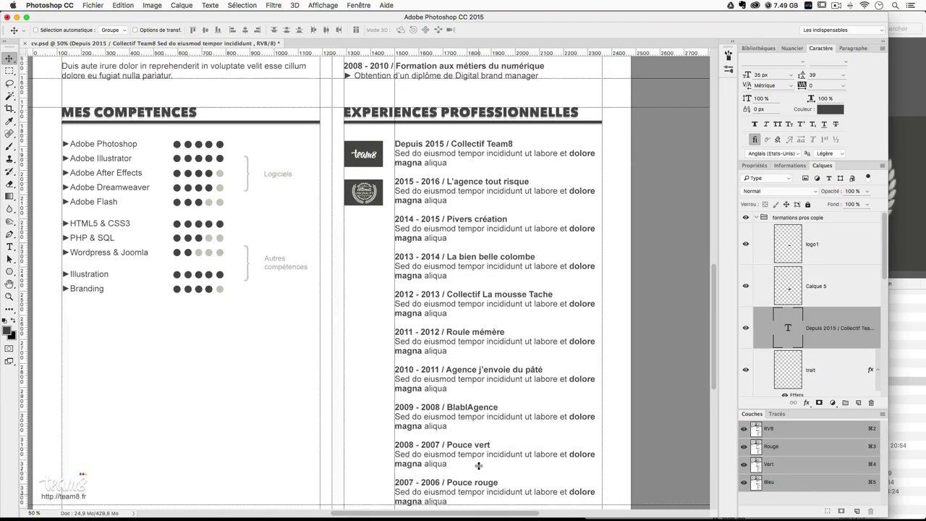
Copy the diamond logo from logo-3.png beside the 2014 - 2015 entry.
left_click(916, 311)
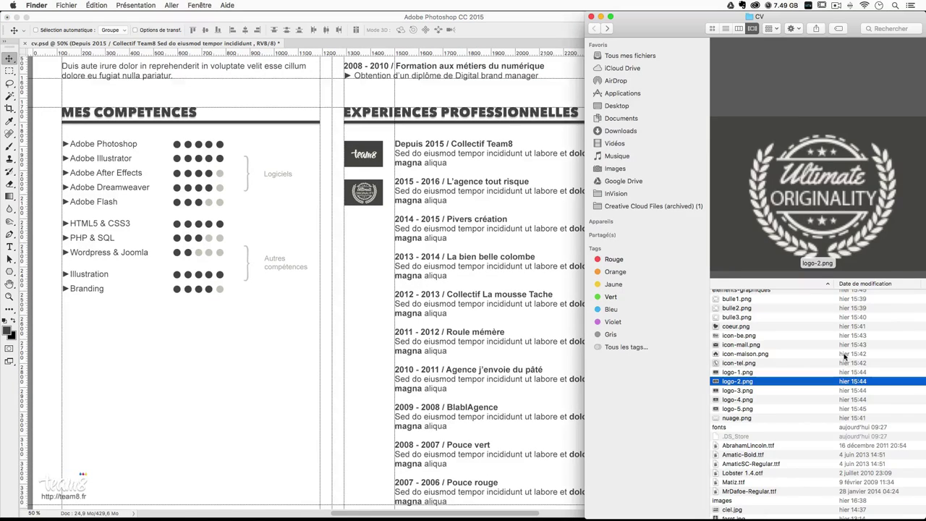
left_click(748, 392)
right_click(748, 391)
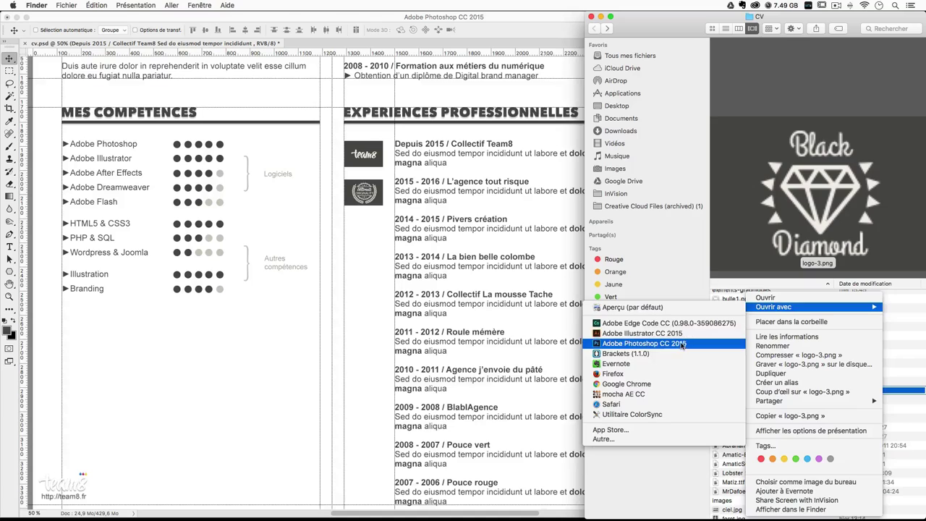
left_click(680, 344)
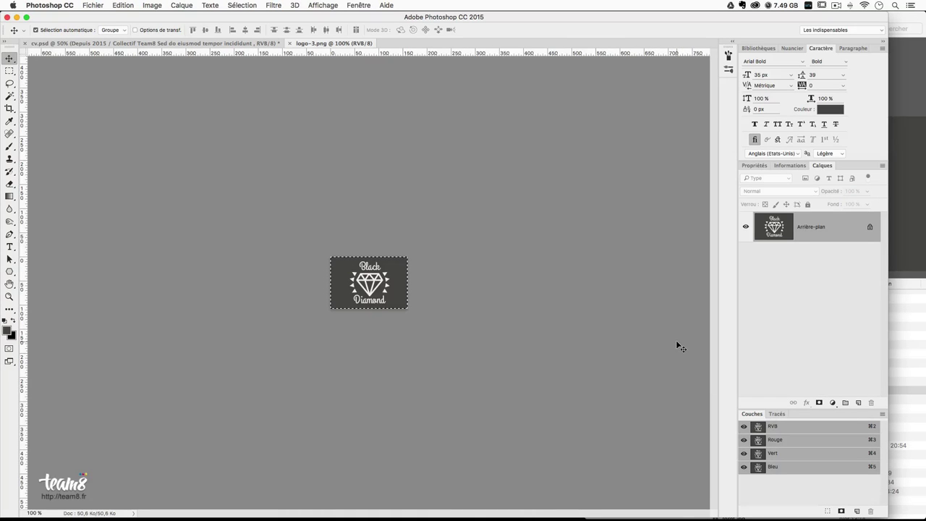
key("super+w")
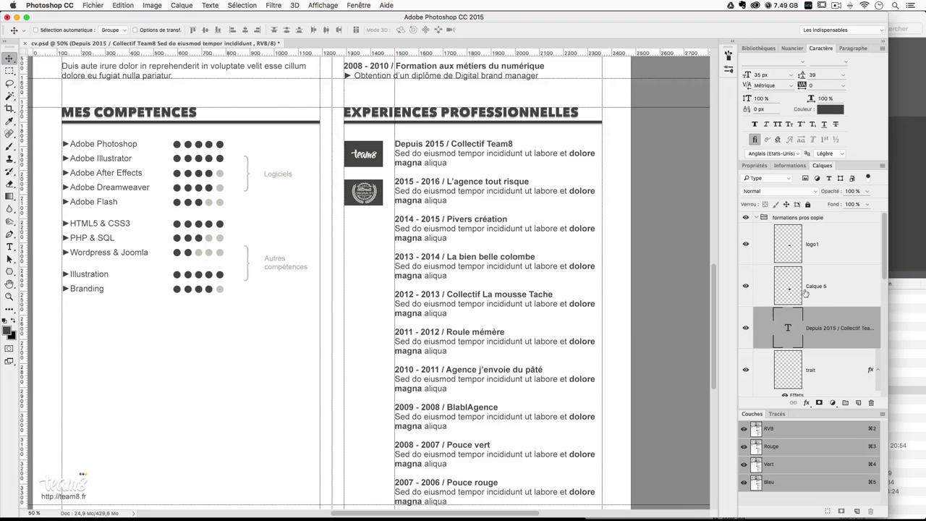
key("super+v")
left_click_drag(370, 272, 366, 220)
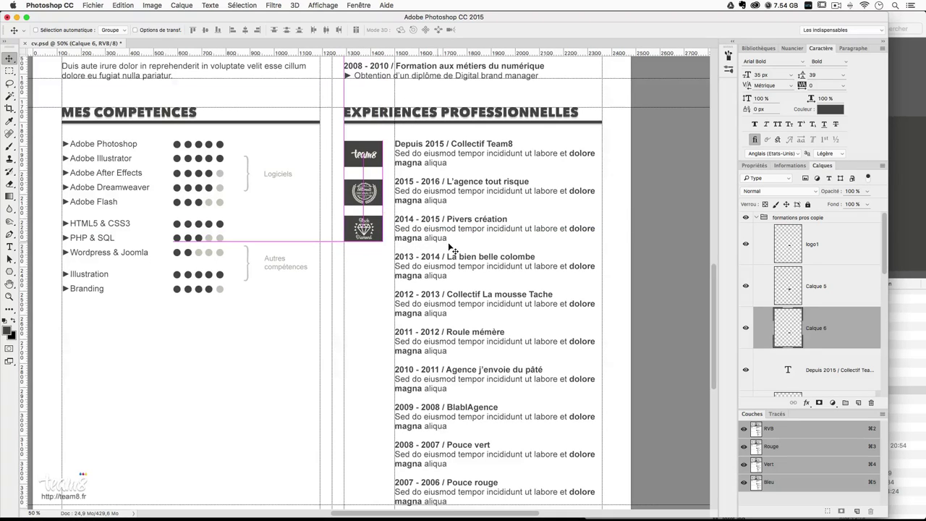
Copy the eye logo from logo-4.png beside the 2013 - 2014 entry and align it.
left_click(906, 345)
left_click(745, 400)
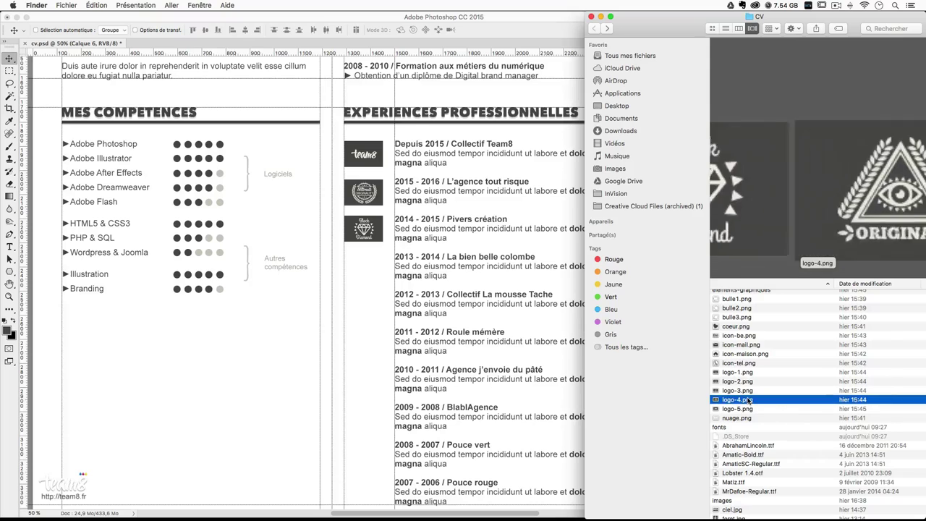
right_click(747, 400)
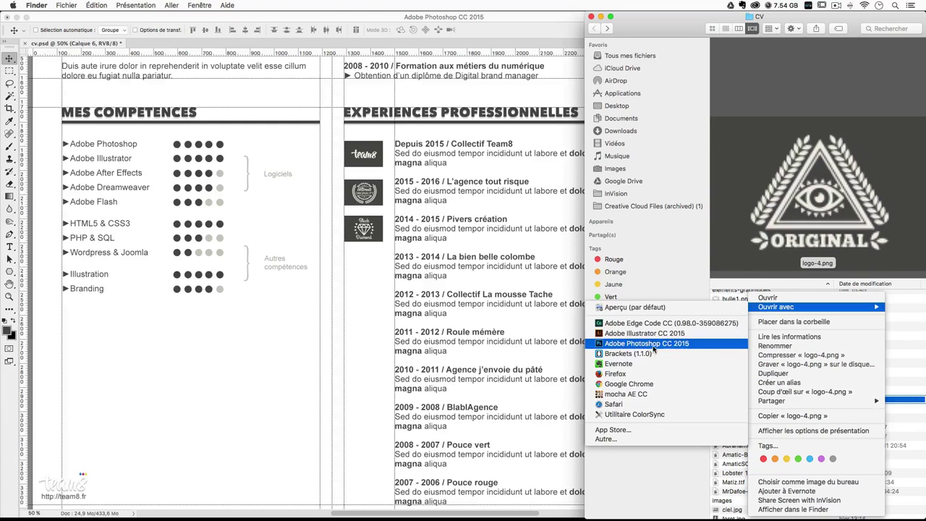
left_click(653, 343)
key("super+a")
key("super+c")
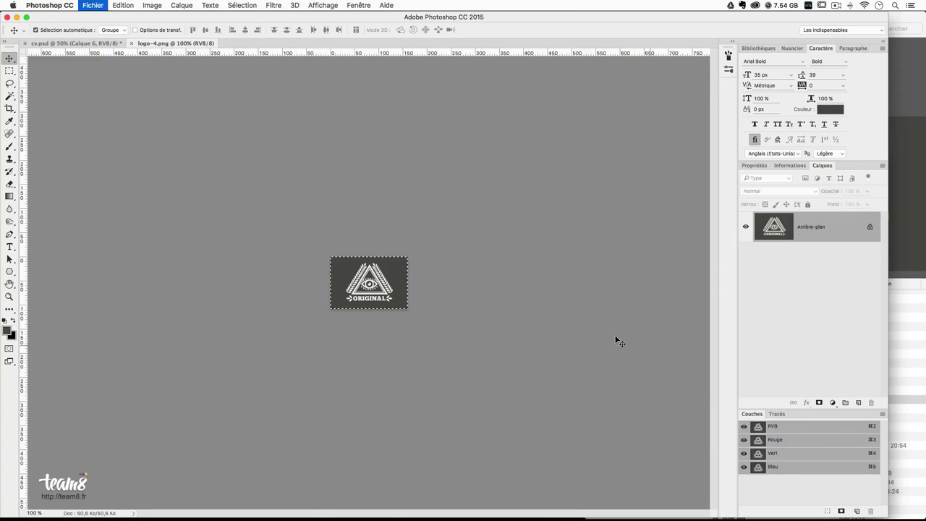
key("super+w")
key("super+v")
left_click_drag(358, 258, 366, 268)
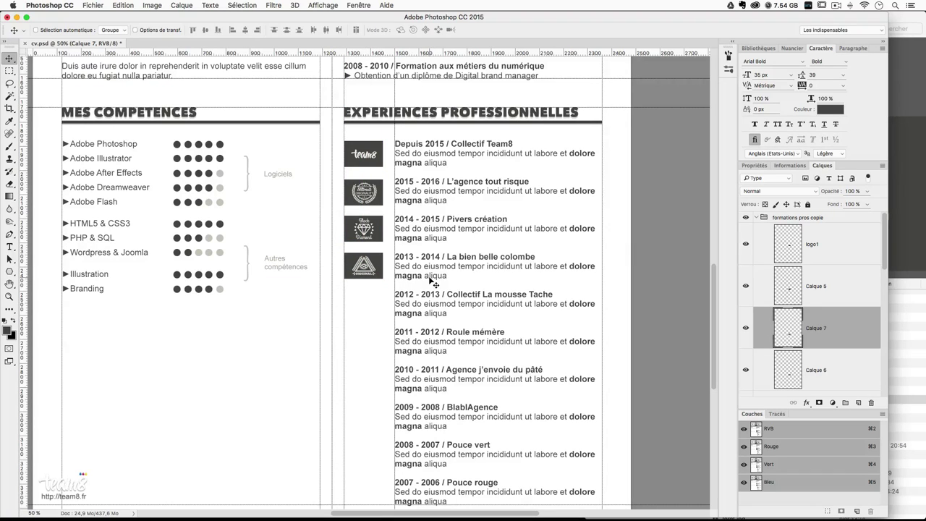
key("Down")
key("Down")
left_click(925, 375)
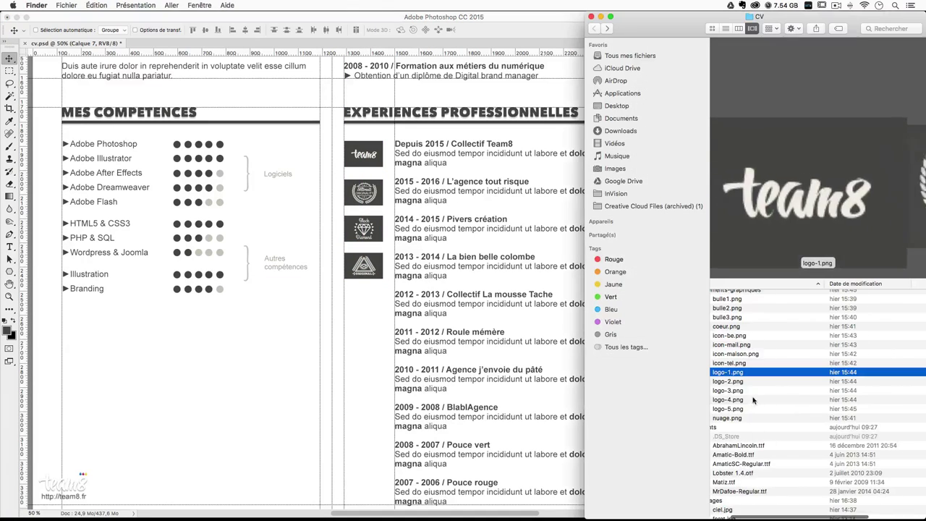
key("Down")
Copy the mustache logo from logo-5.png beside the 2012 - 2013 entry and align it.
right_click(737, 409)
mouse_move(765, 306)
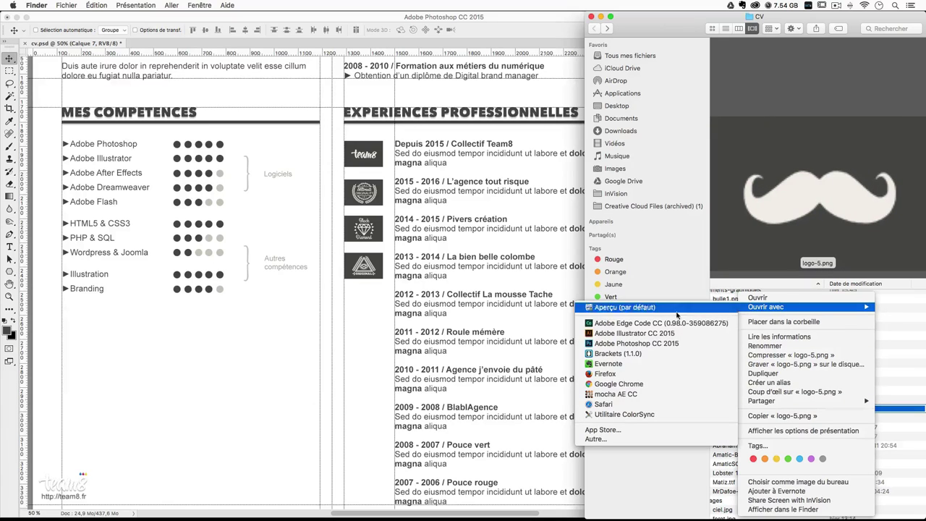
left_click(651, 345)
key("super+a")
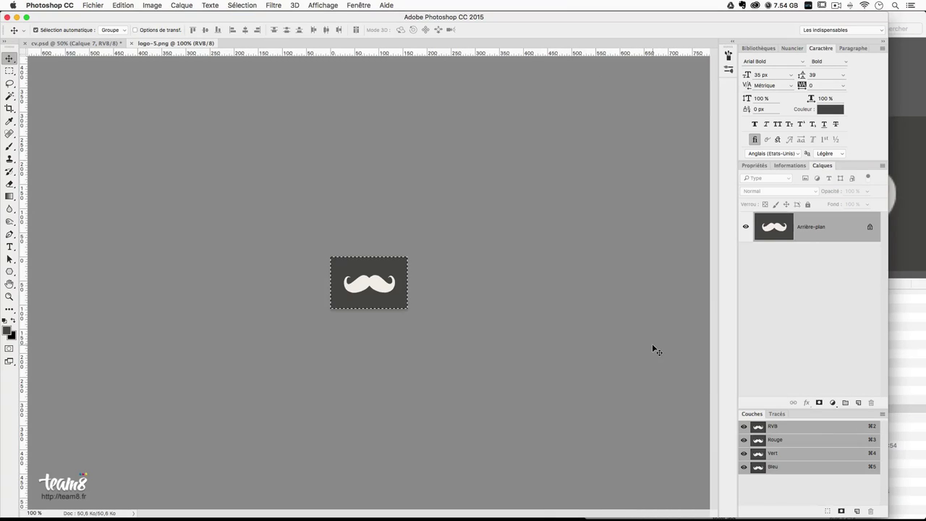
key("super+c")
key("super+w")
key("super+v")
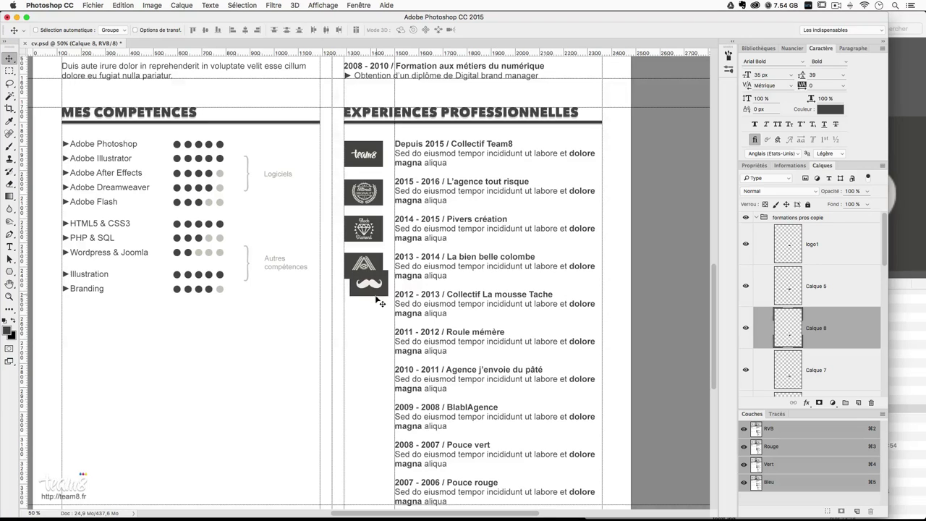
left_click_drag(376, 293, 371, 311)
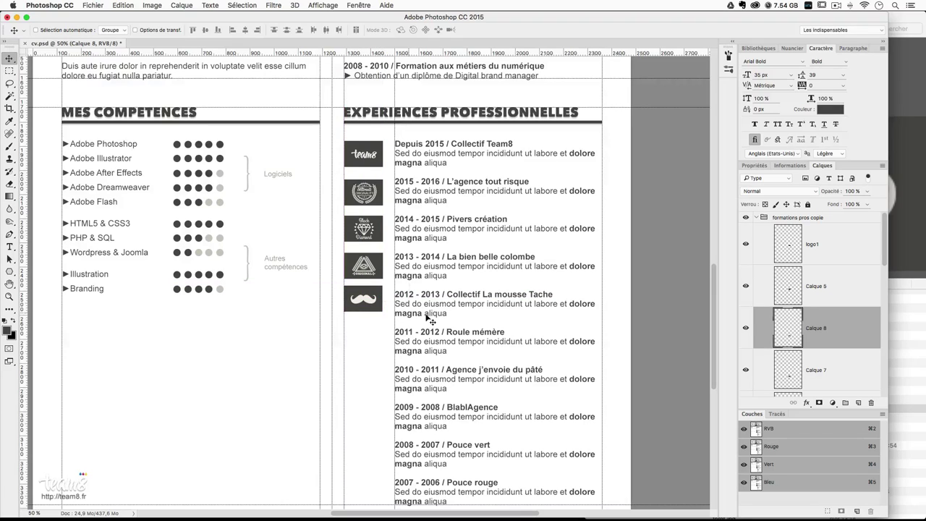
key("Down")
key("Down")
key("Down")
key("Down")
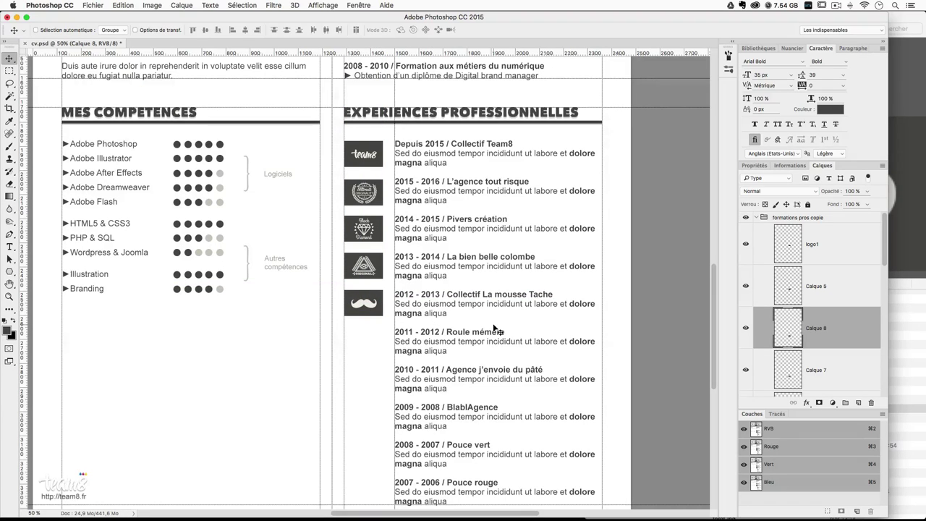
key("Down")
Paste the copied drop shadow layer style onto layers logo1 through Calque 7.
left_click(803, 292)
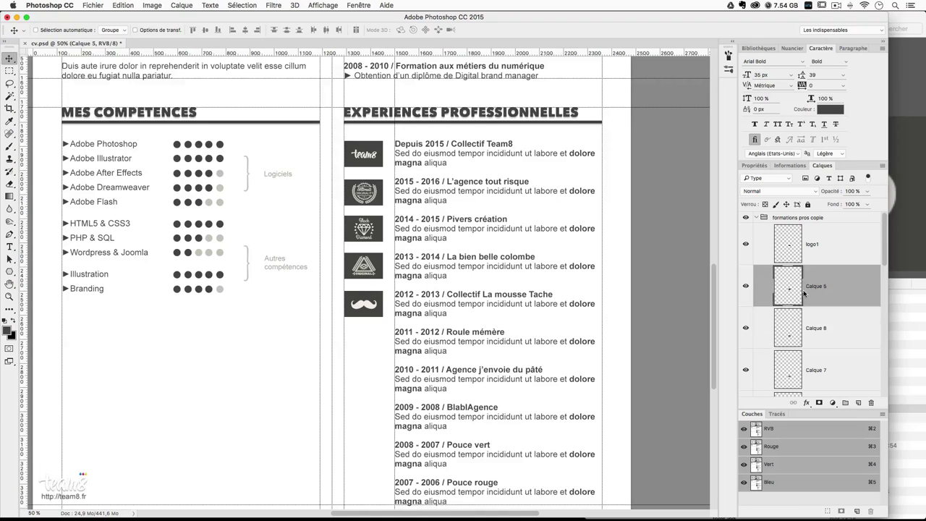
scroll(792, 318, "down", 3)
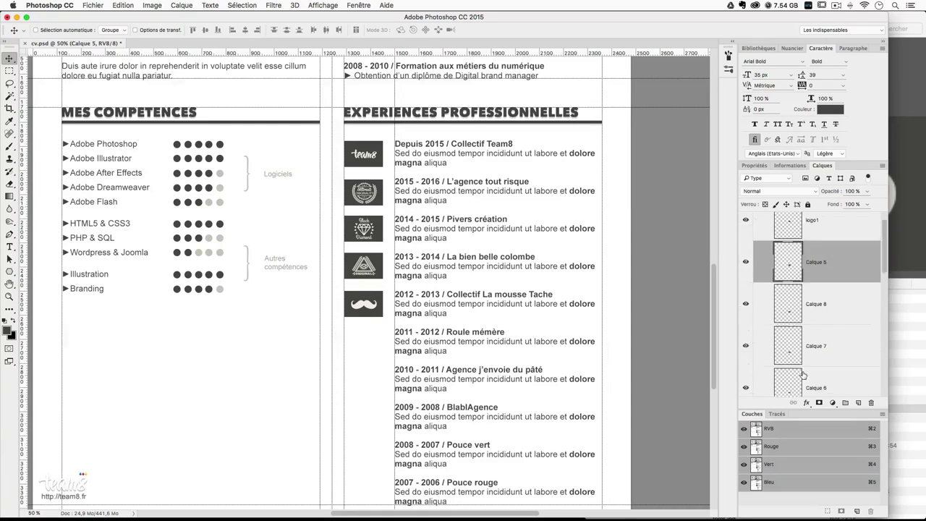
left_click(810, 348)
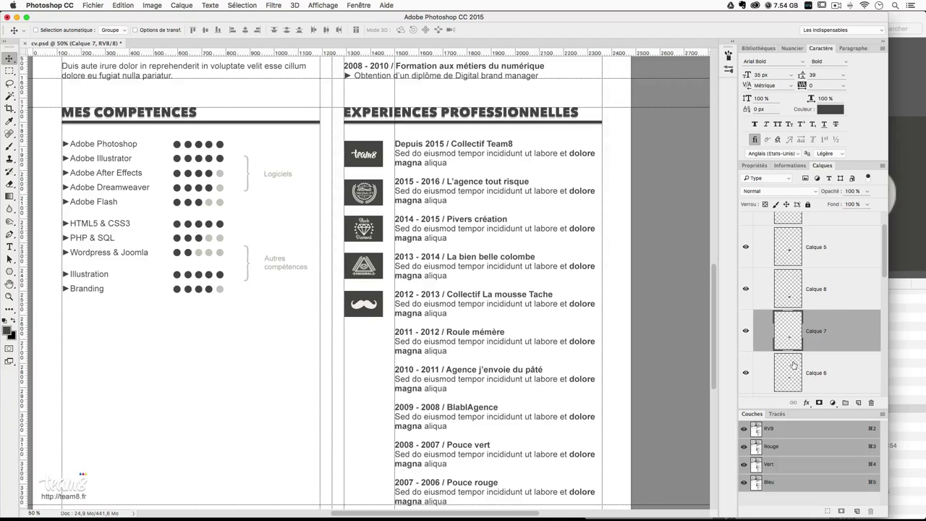
left_click(818, 249)
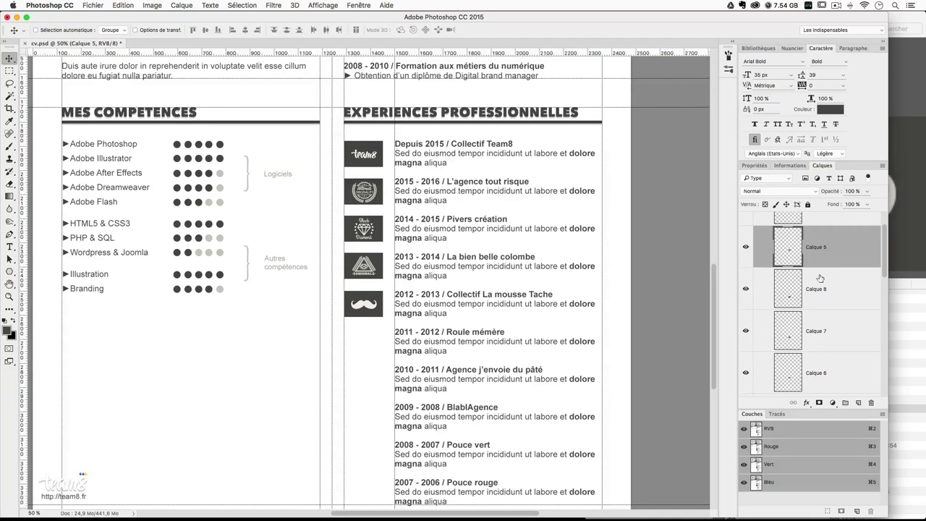
scroll(832, 280, "up", 1)
scroll(843, 282, "down", 1)
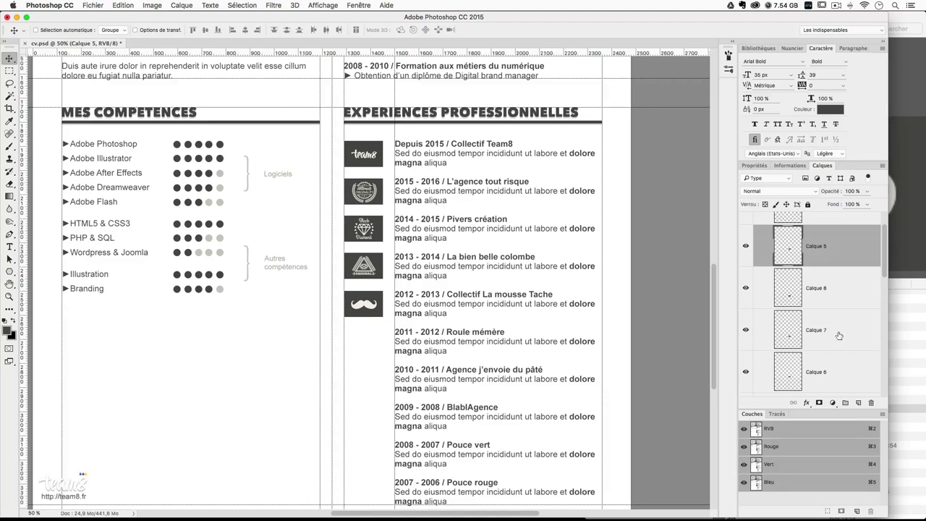
scroll(839, 304, "up", 1)
left_click(831, 239)
scroll(831, 349, "down", 1)
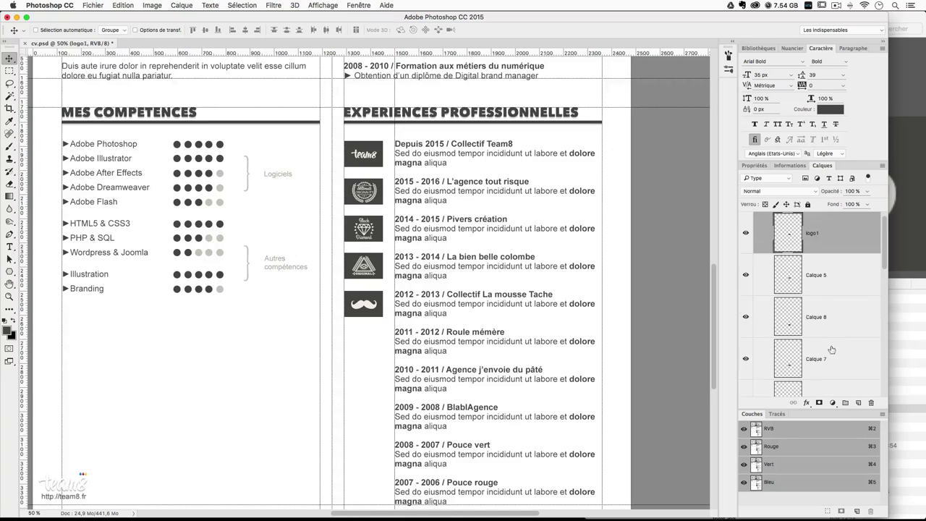
left_click(833, 363, "shift")
right_click(845, 364)
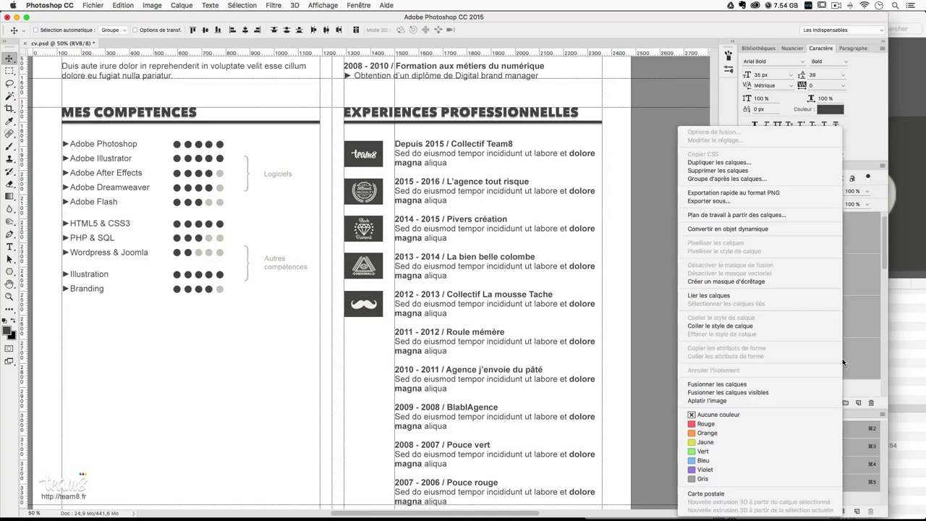
left_click(754, 326)
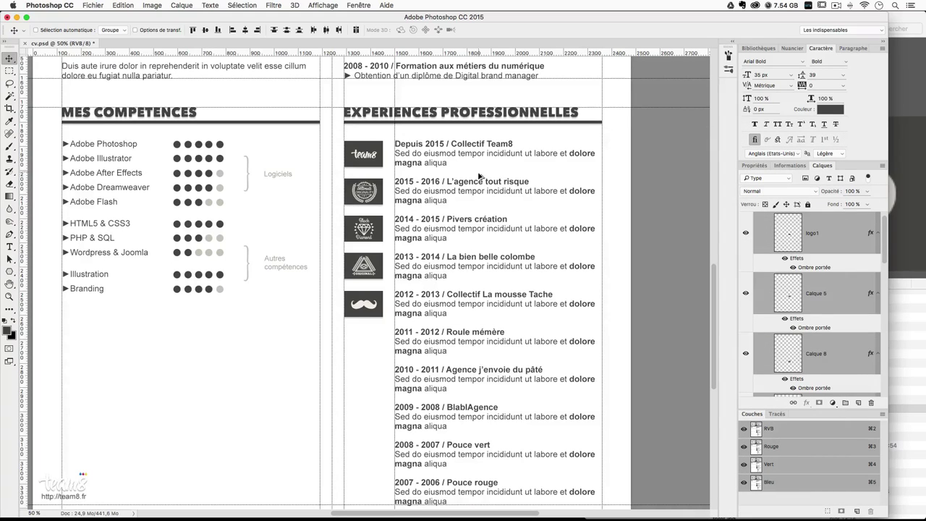
Paste the drop shadow layer style onto the Calque 6 logo layer.
left_click_drag(479, 176, 576, 369)
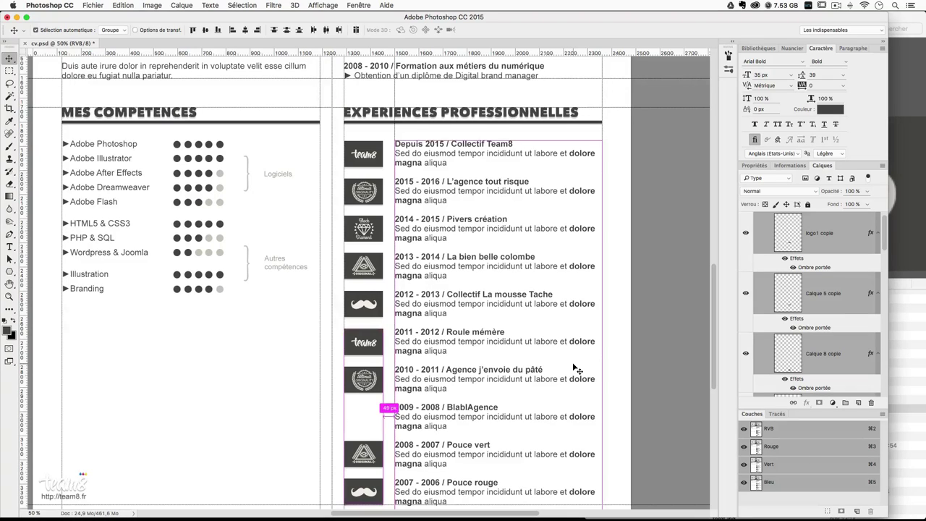
key("ctrl+z")
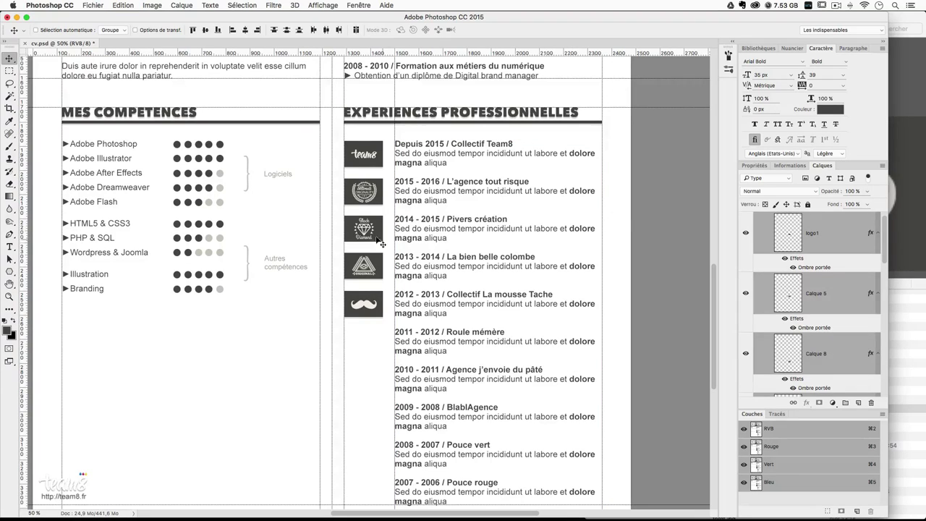
left_click(375, 236)
right_click(374, 236)
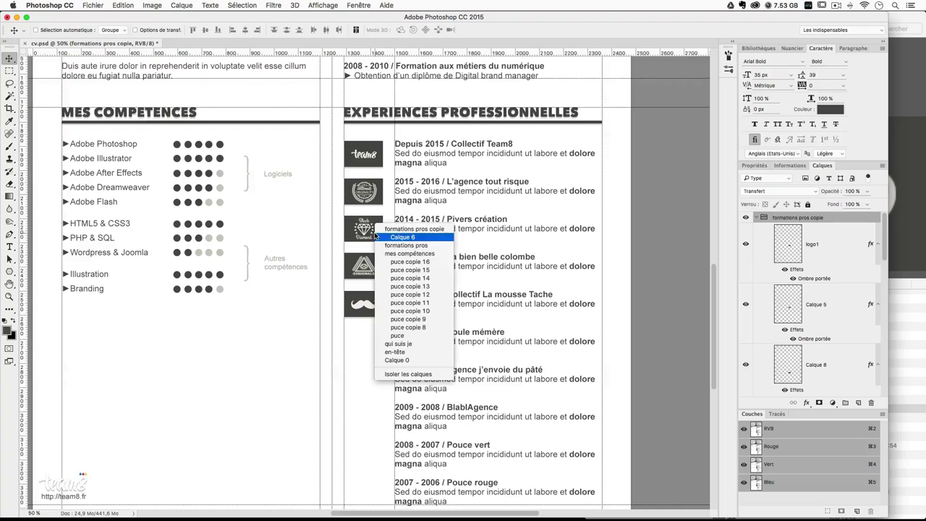
left_click(396, 239)
right_click(834, 377)
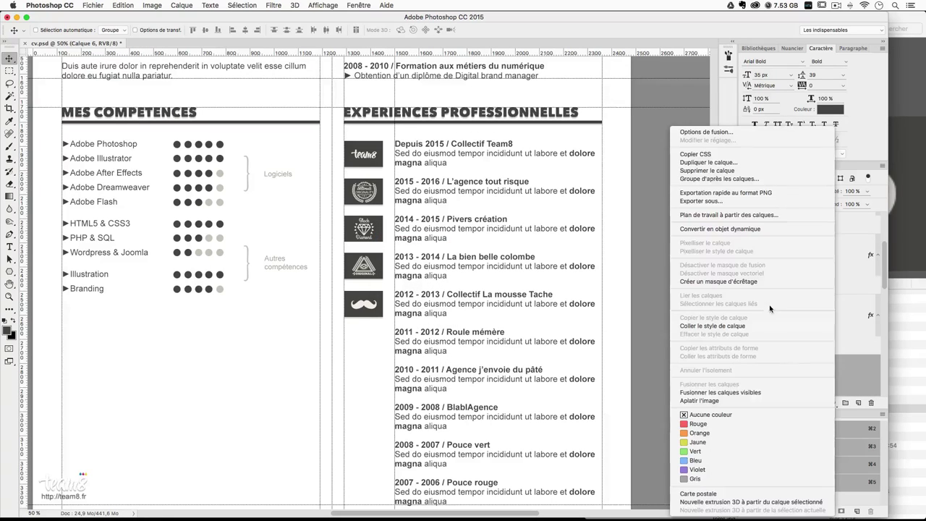
left_click(759, 326)
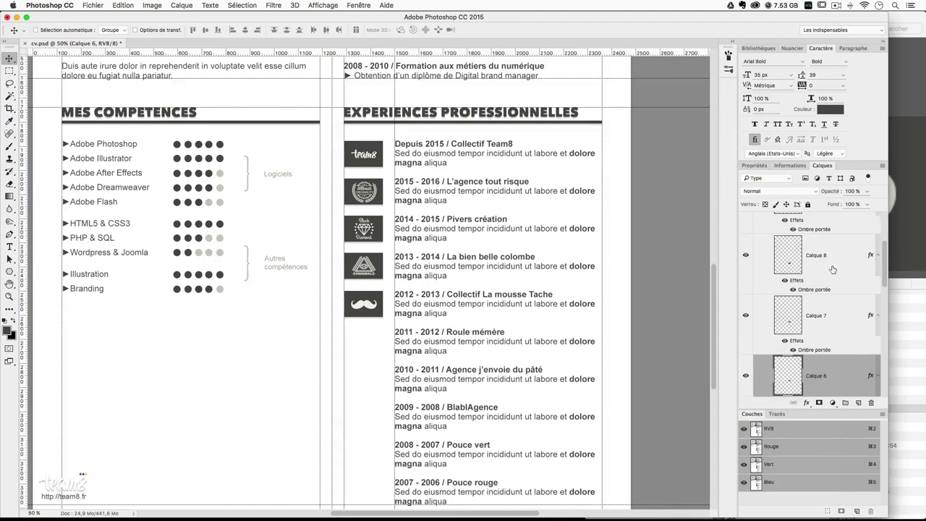
Duplicate all five logos down beside the 2011 - 2012 through 2007 - 2006 entries.
scroll(832, 269, "up", 5)
left_click(837, 254, "shift")
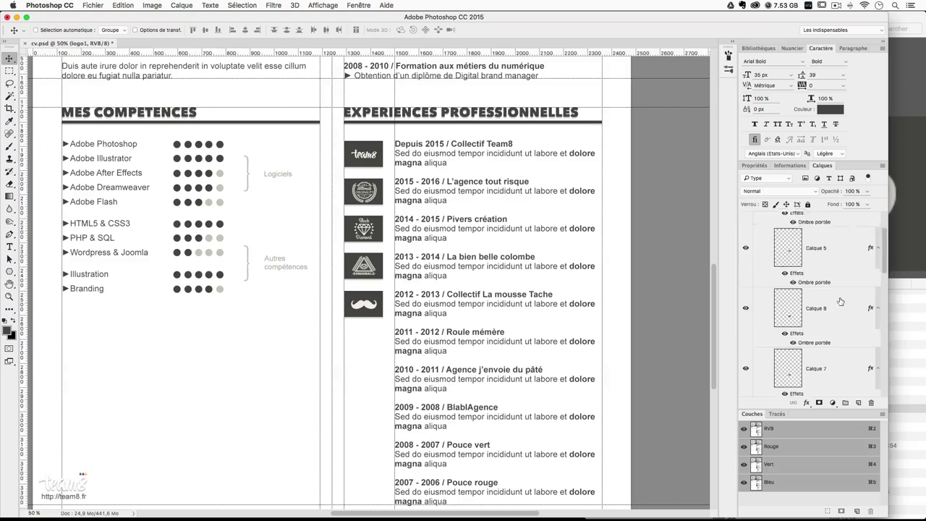
scroll(838, 255, "down", 5)
left_click_drag(605, 316, 648, 311)
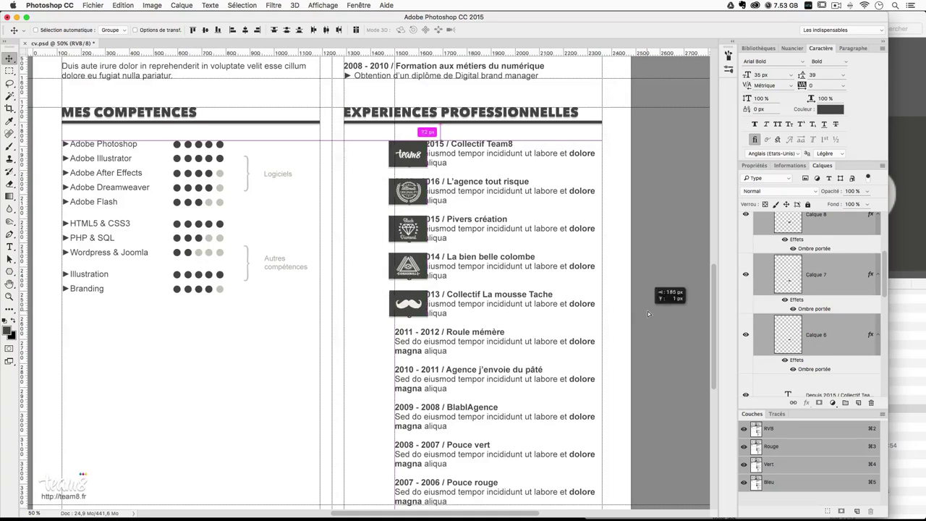
key("ctrl+z")
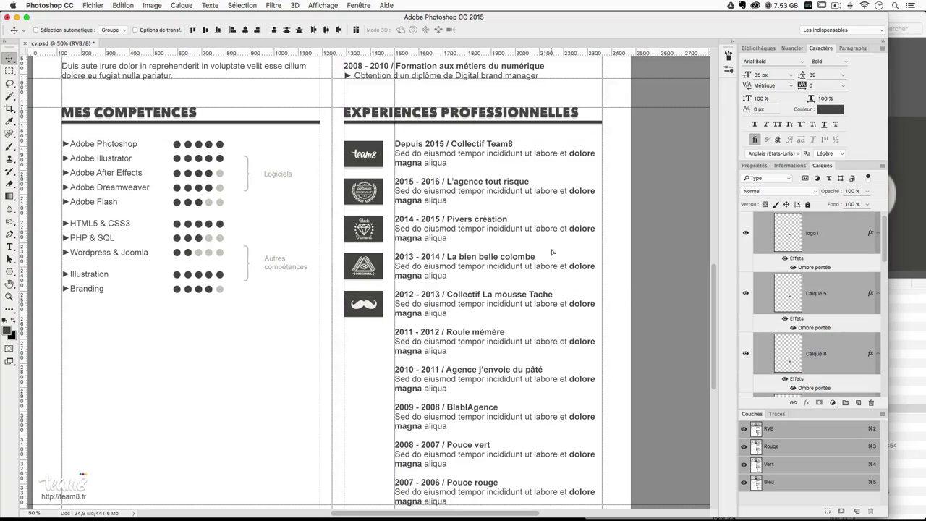
left_click_drag(552, 251, 538, 289)
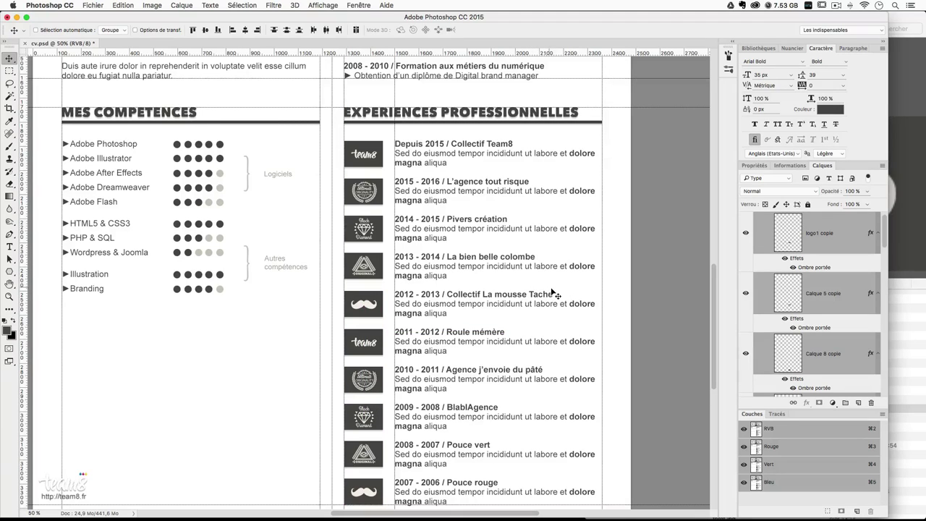
scroll(553, 292, "down", 2)
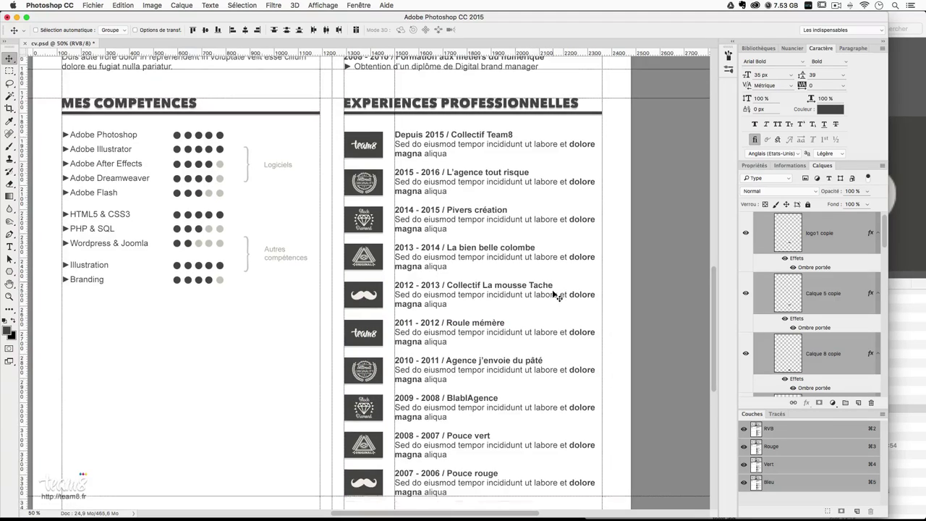
scroll(553, 293, "down", 3)
scroll(555, 295, "up", 2)
scroll(555, 295, "up", 3)
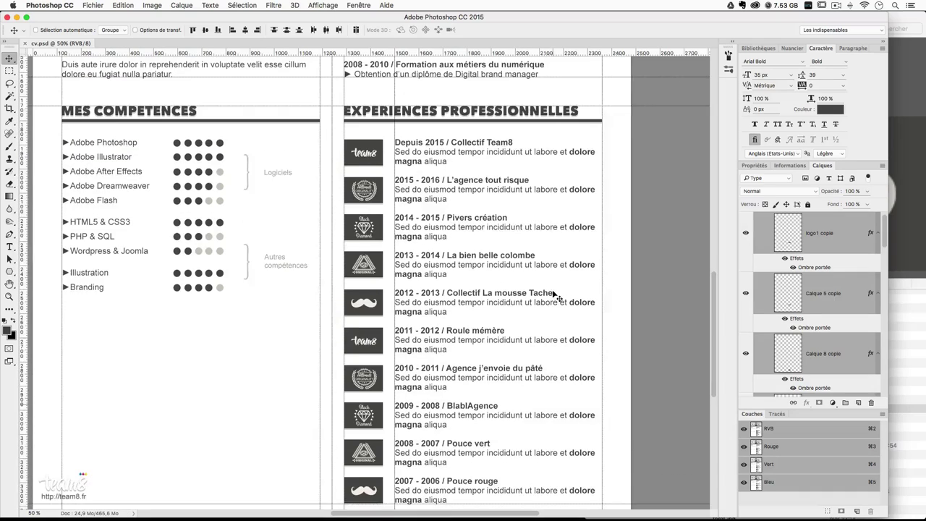
left_click_drag(523, 295, 533, 293)
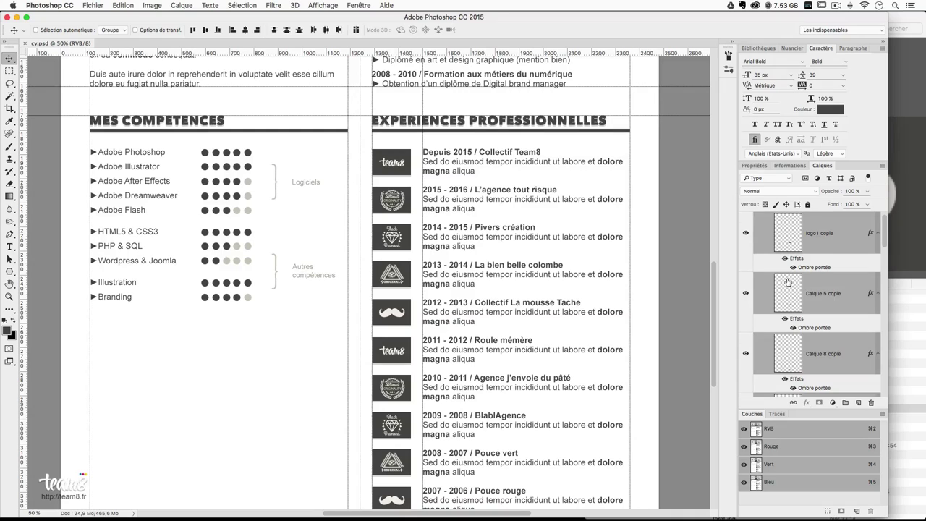
Collapse the layer groups and add two horizontal guides below the skills block, one at 2623 px.
scroll(788, 281, "up", 1)
left_click(757, 218)
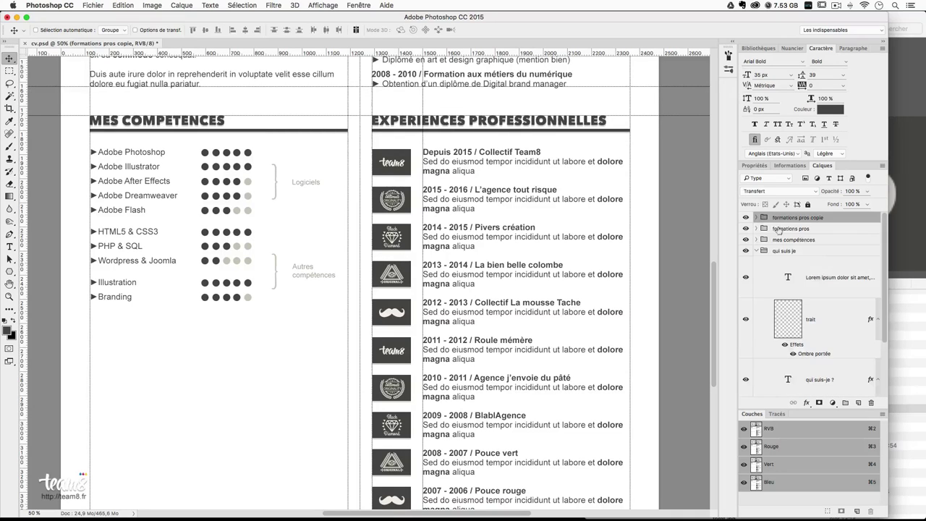
left_click(757, 251)
left_click(787, 241)
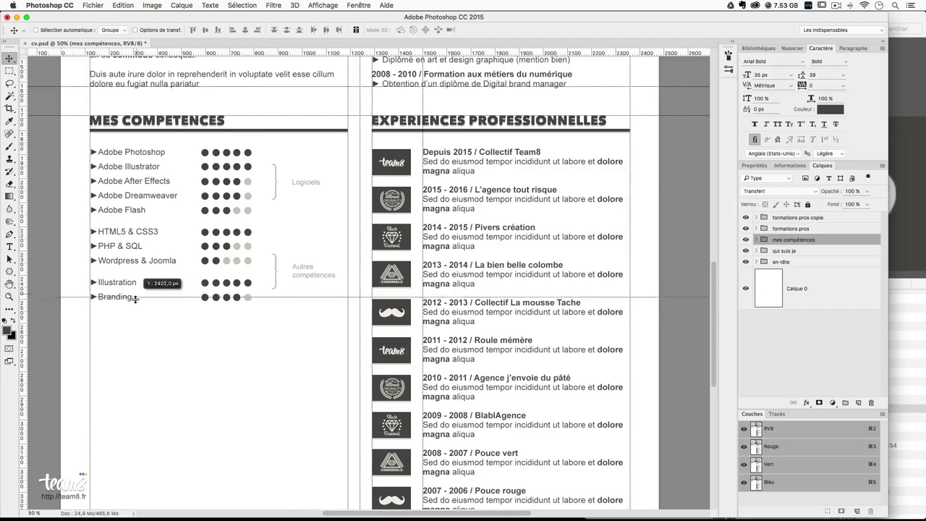
mouse_move(109, 53)
left_mouse_down()
mouse_move(137, 300)
mouse_move(126, 328)
left_mouse_up()
left_click(10, 71)
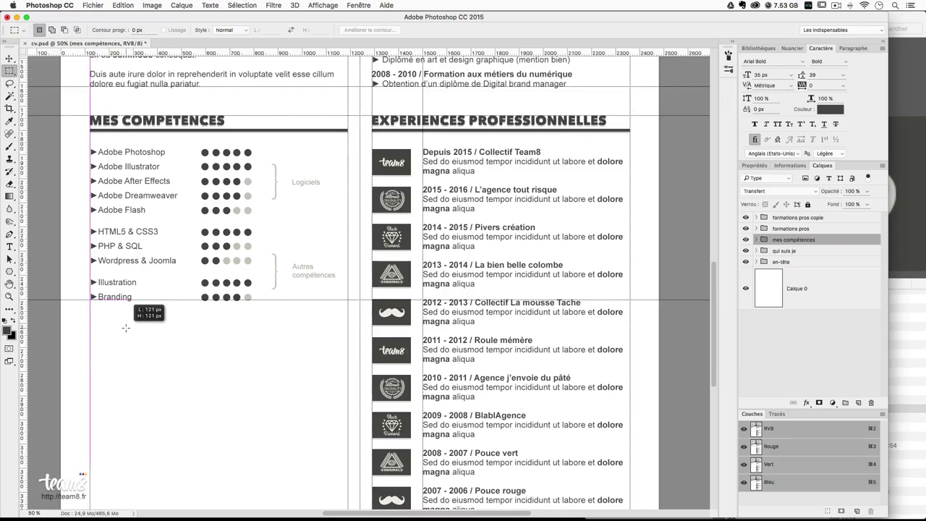
left_click_drag(161, 51, 152, 328)
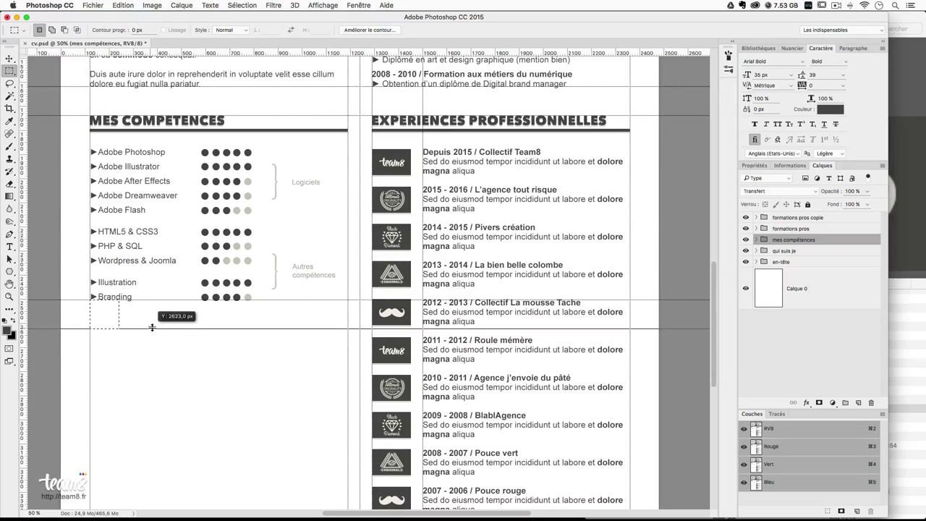
key("ctrl+d")
Duplicate the mes compétences group down below the guides.
left_click(10, 58)
left_click_drag(168, 150, 171, 362)
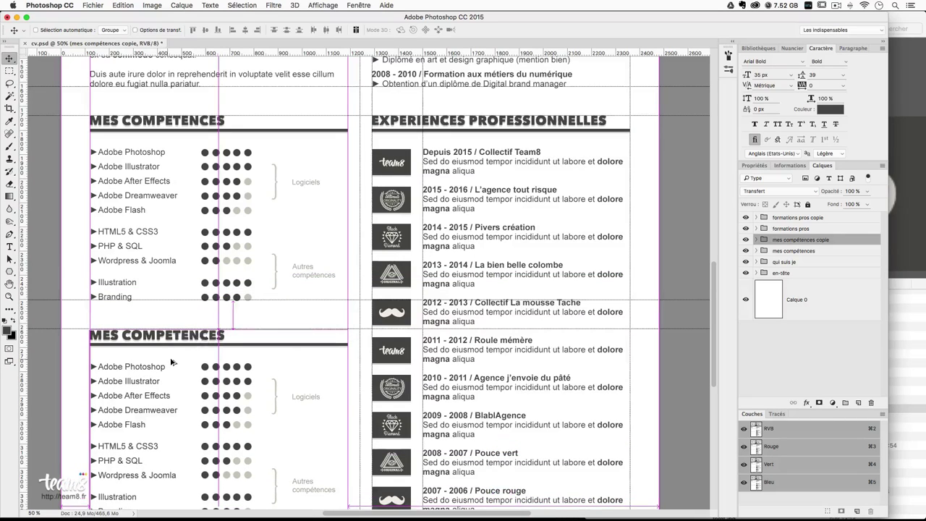
left_click_drag(205, 335, 205, 338)
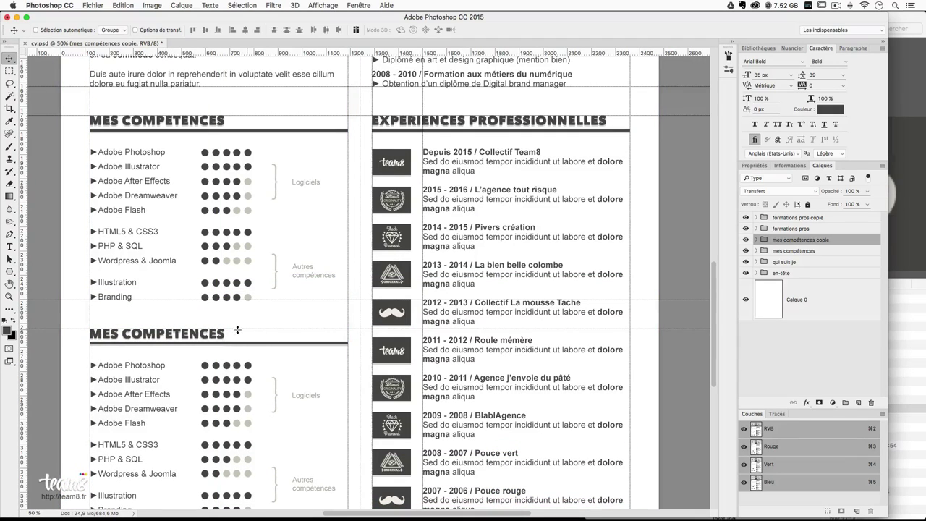
scroll(298, 318, "down", 5)
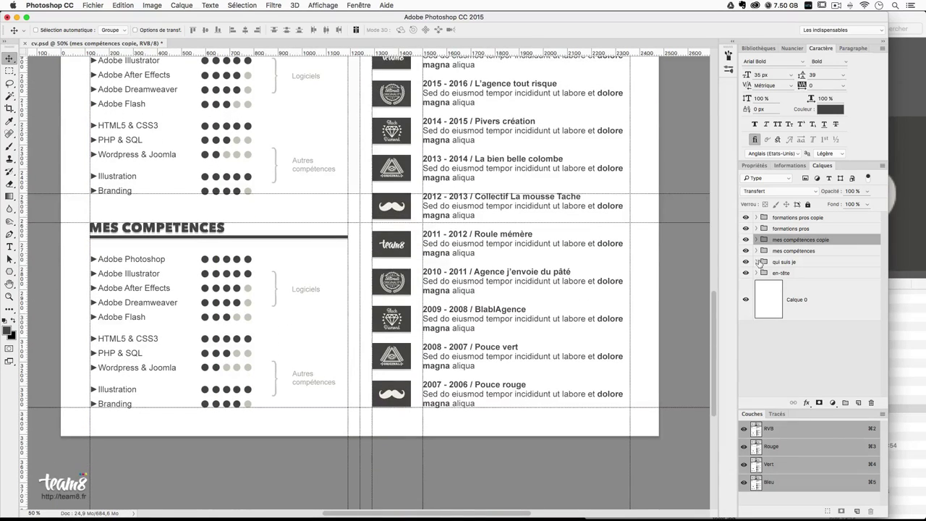
Delete the skill list text and bullet layers from the mes compétences copie group.
left_click(758, 240)
left_click(812, 274)
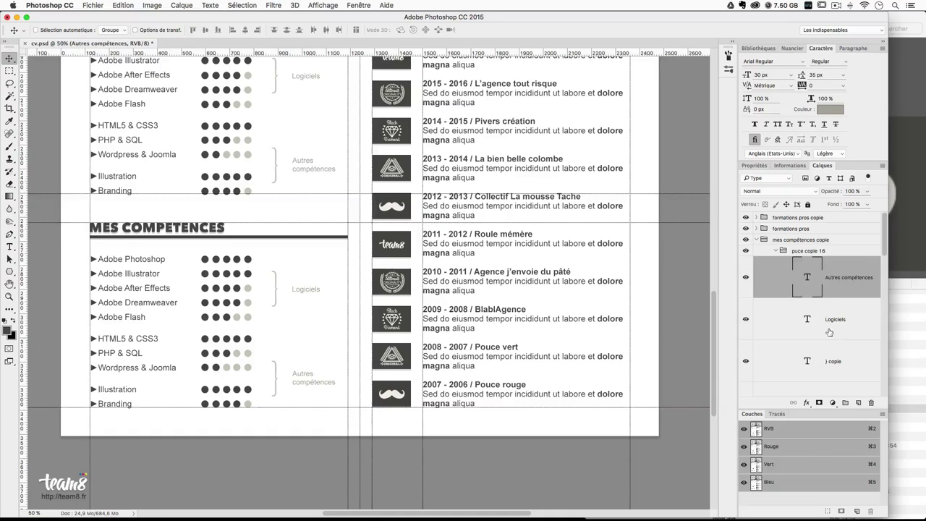
scroll(817, 273, "down", 3)
scroll(836, 272, "down", 3)
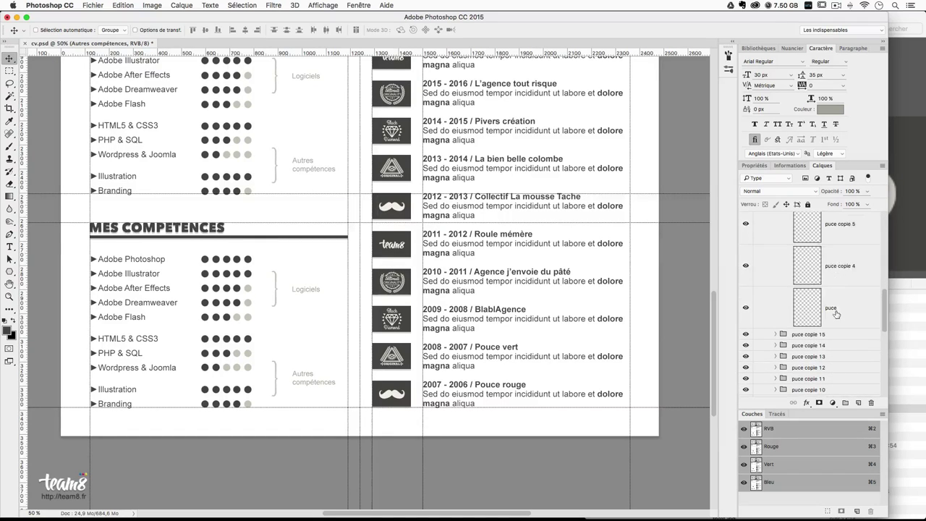
left_click(836, 315, "shift")
left_click_drag(835, 315, 870, 402)
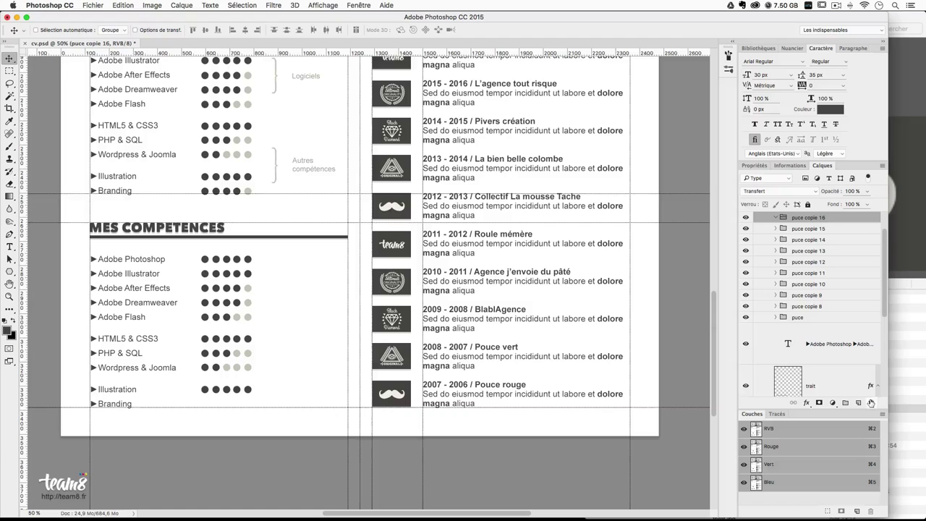
left_click(817, 344, "shift")
left_click_drag(817, 343, 870, 400)
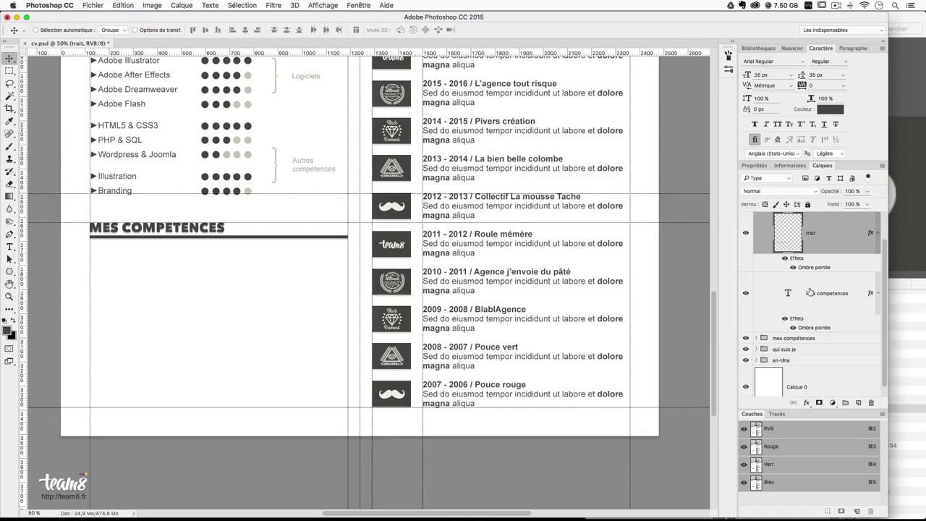
scroll(810, 293, "up", 2)
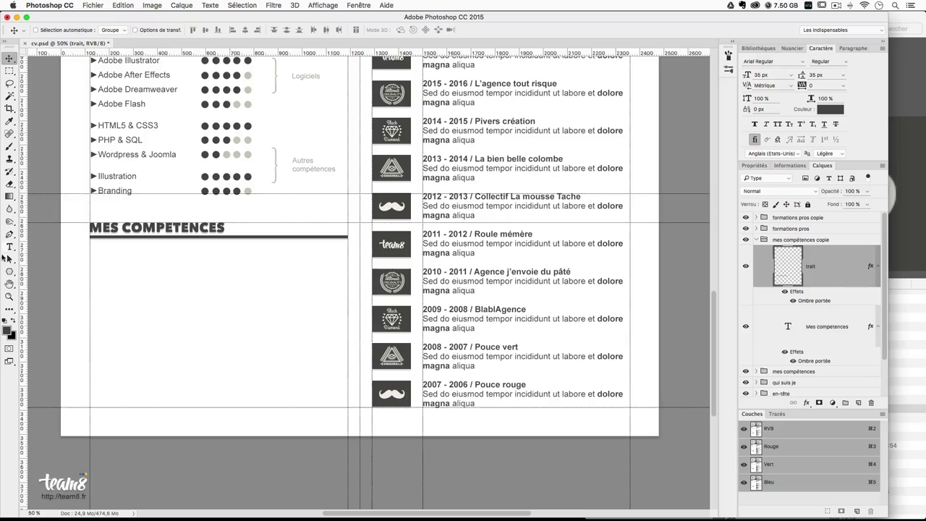
Retitle the copied heading LANGUES PARLEES and shift it slightly left.
left_click(13, 246)
triple_click(108, 227)
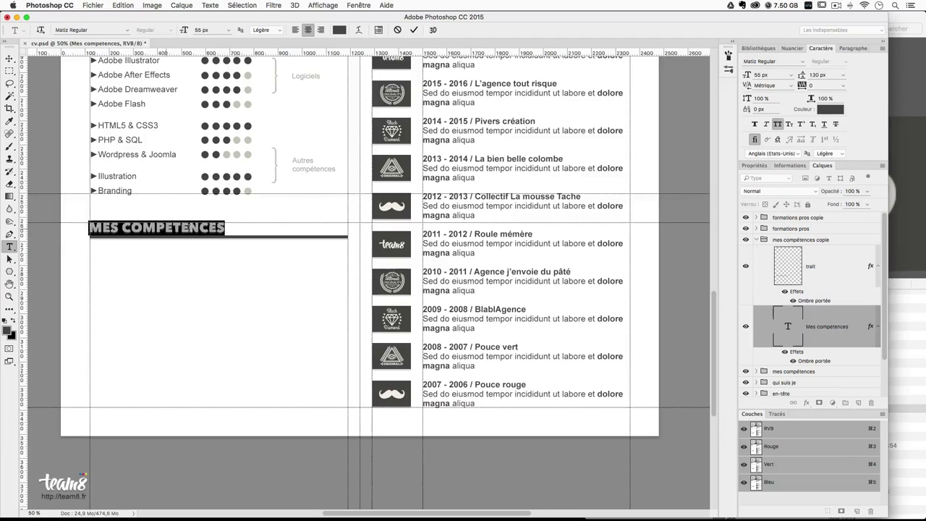
type("LANGUES")
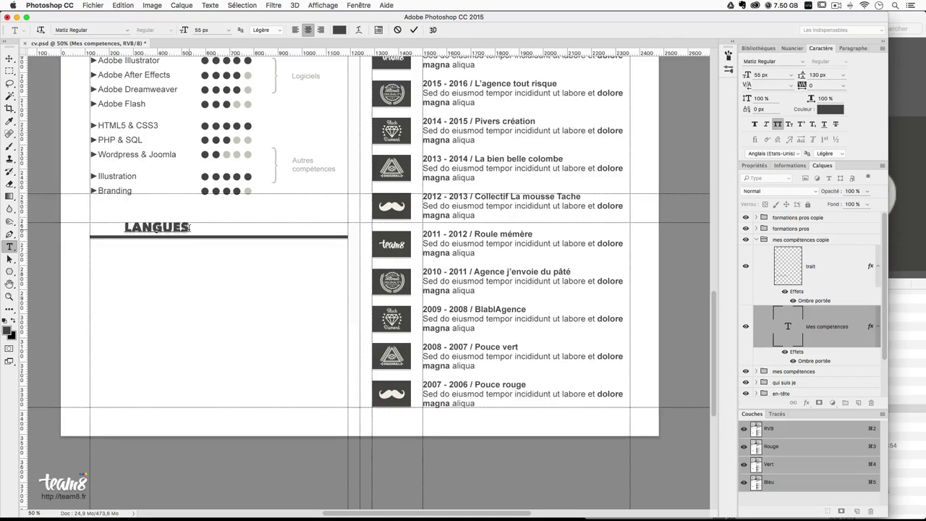
type(" PARL")
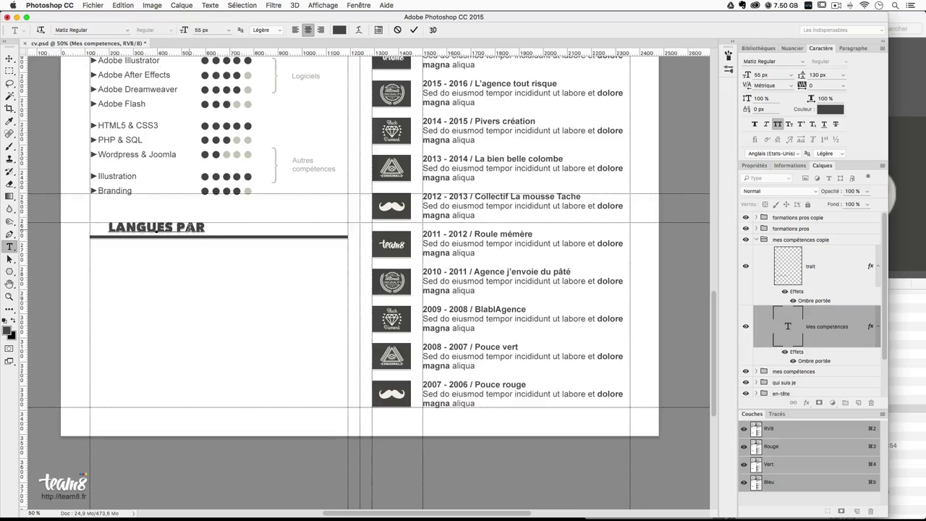
type("EES")
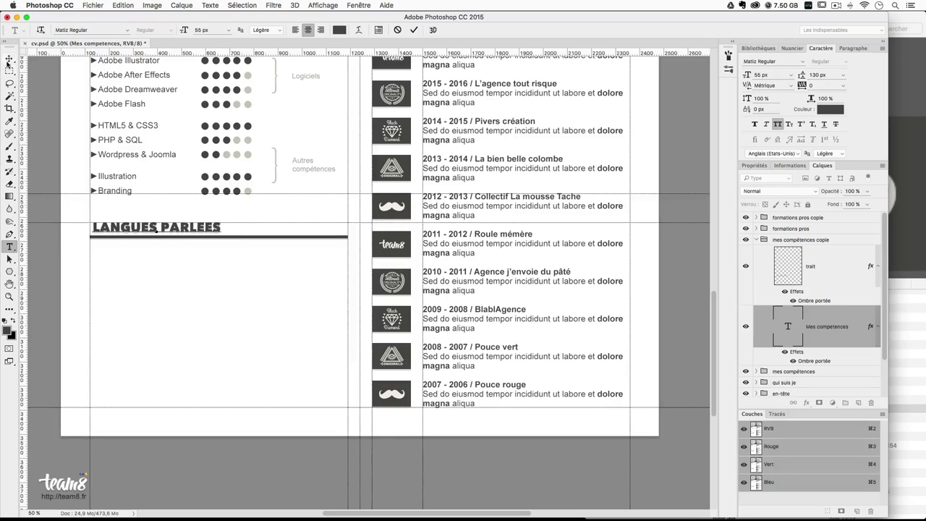
key("ctrl+Return")
key("v")
left_click_drag(118, 228, 115, 230)
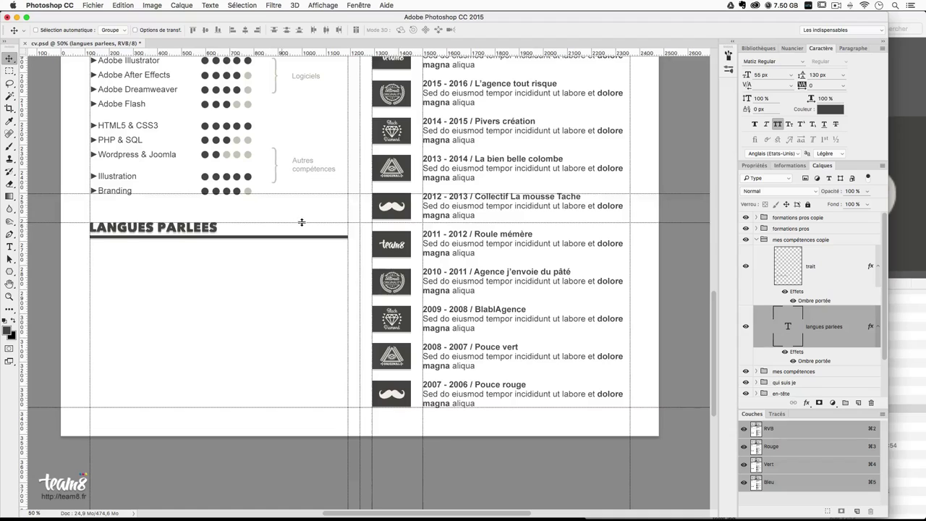
Add a new empty layer named cercle.
left_click(858, 403)
double_click(816, 326)
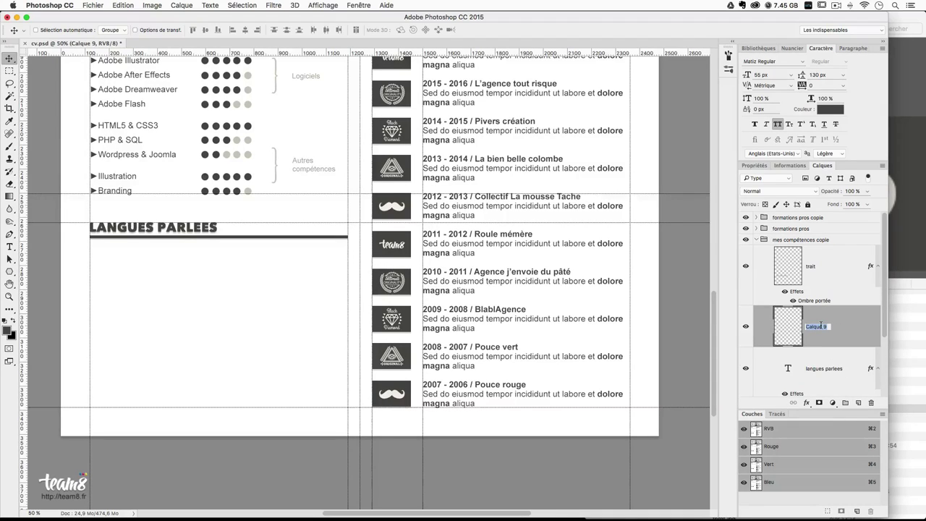
type("cercle")
key("Return")
Fill a circular selection under the LANGUES PARLEES heading with white.
left_click_drag(10, 70, 48, 81)
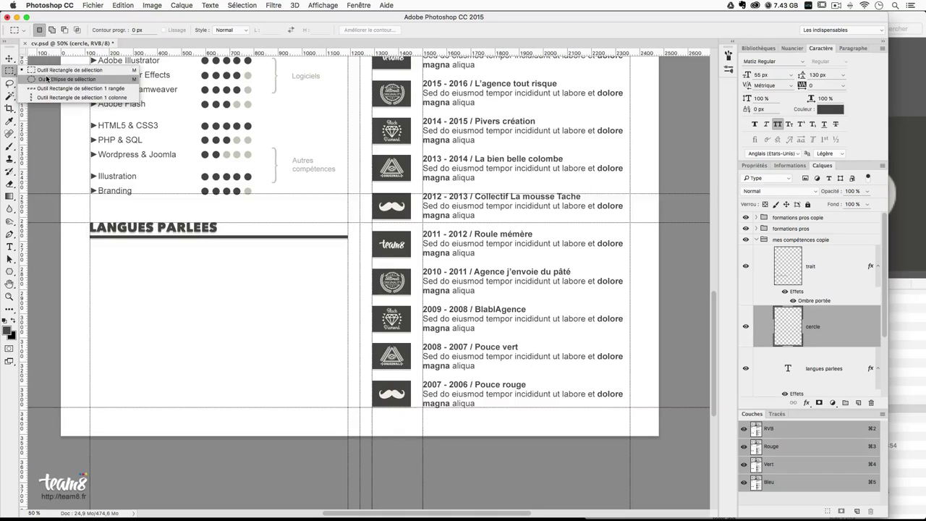
left_click_drag(102, 256, 205, 315)
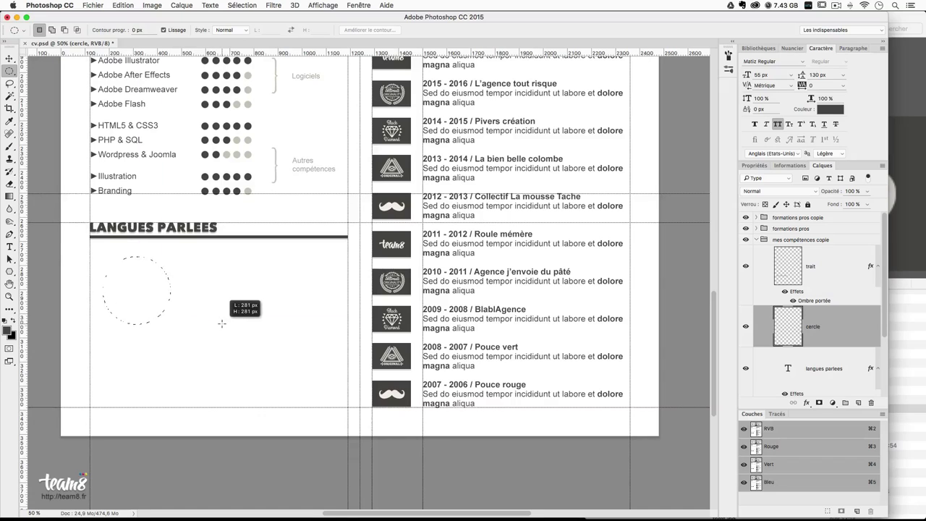
mouse_move(205, 315)
left_mouse_down()
mouse_move(231, 330)
mouse_move(217, 326)
left_mouse_up()
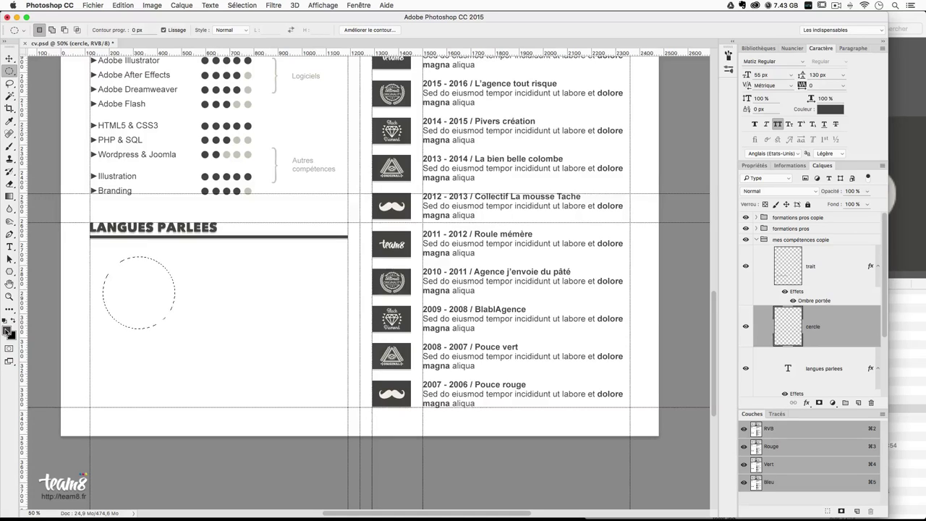
left_click(7, 330)
key("Return")
key("shift+BackSpace")
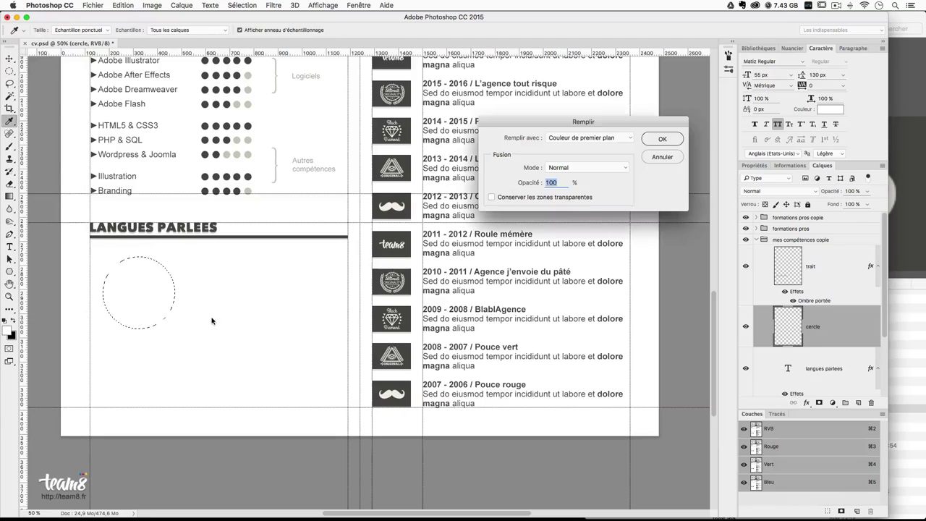
key("Return")
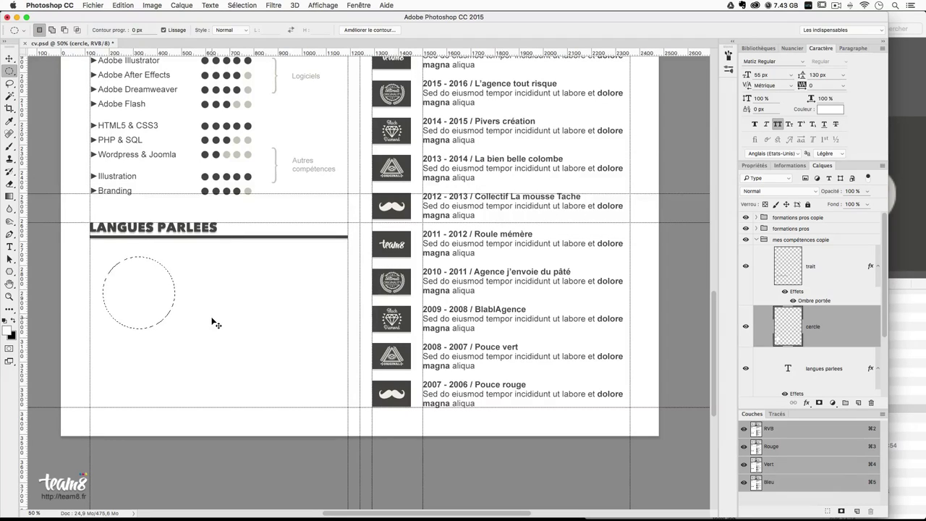
left_click(212, 322)
Give the cercle layer a 15 px inside stroke sampled from the heading's dark grey #4e4d4b.
double_click(794, 327)
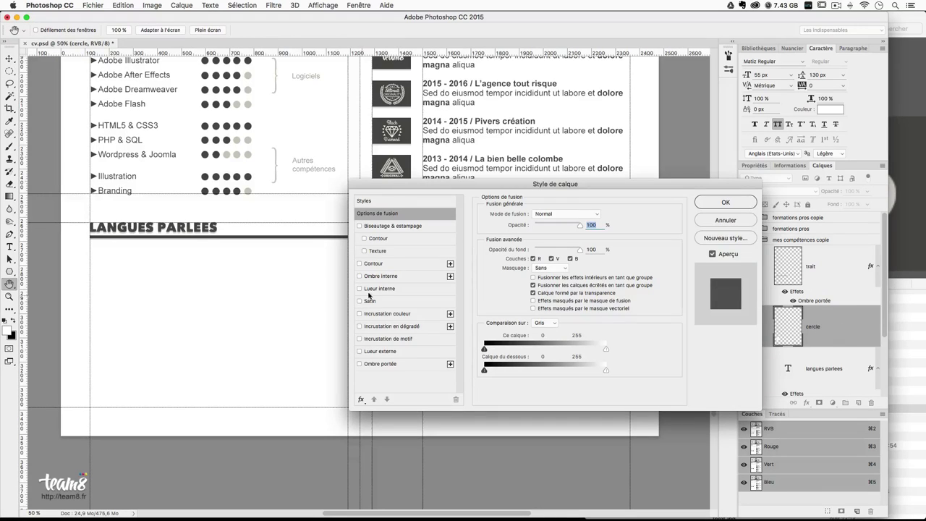
left_click(375, 264)
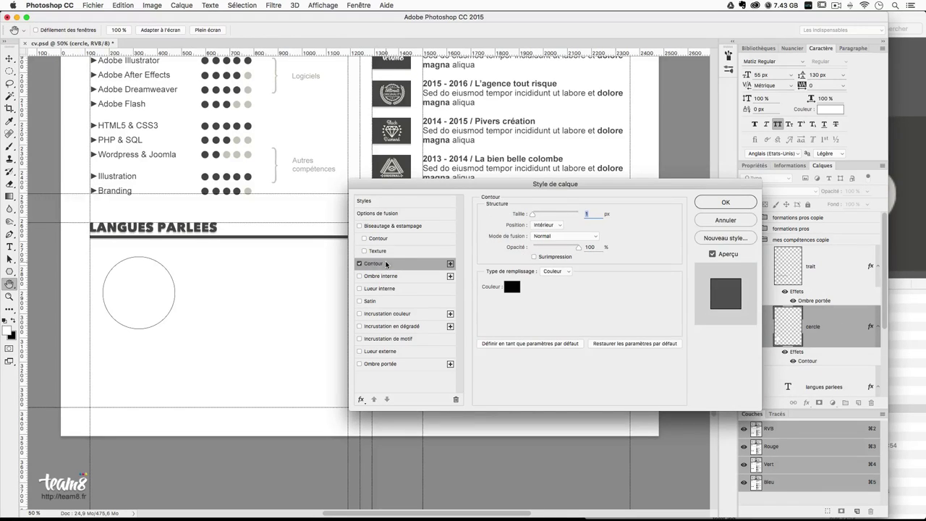
left_click(547, 225)
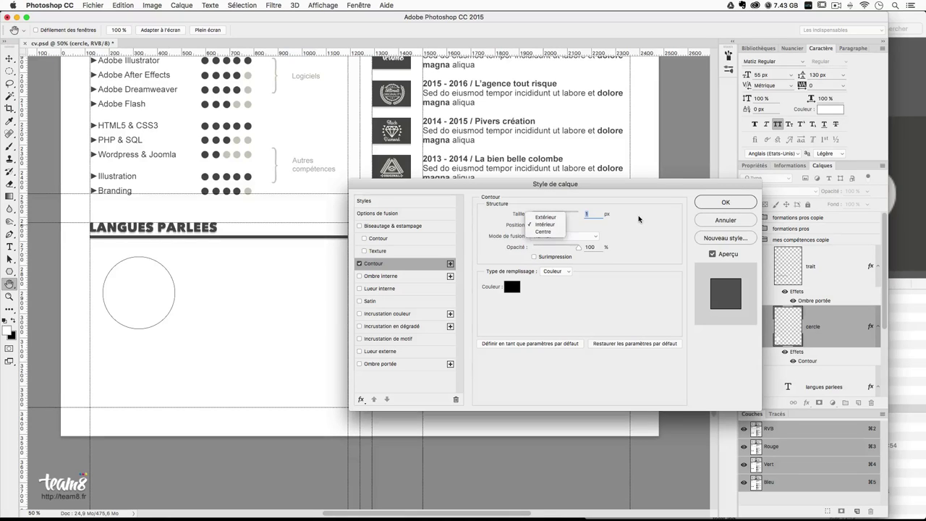
left_click(599, 226)
left_click_drag(533, 214, 538, 215)
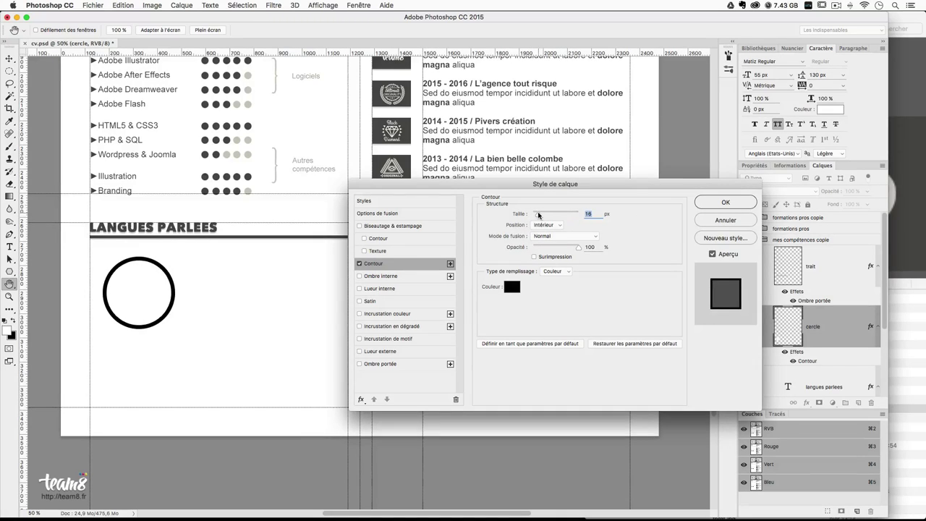
type("15")
left_click(511, 286)
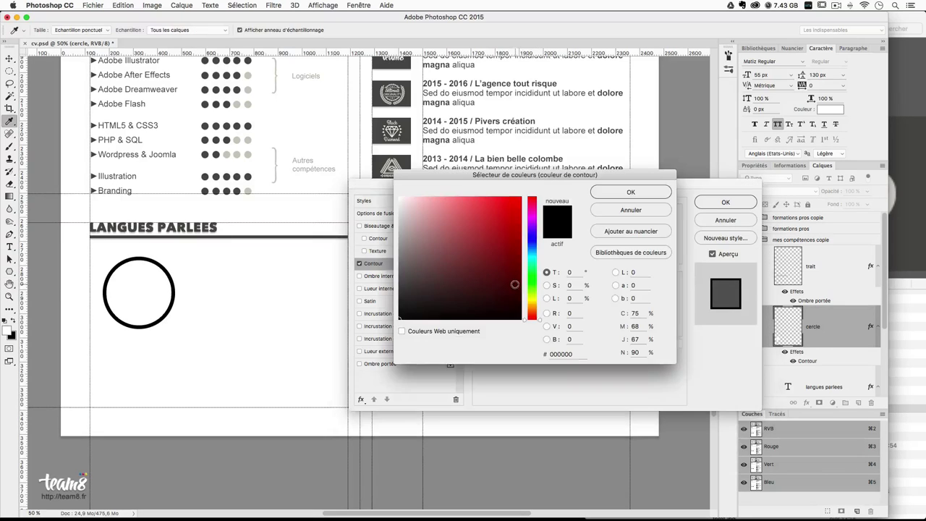
left_click(243, 238)
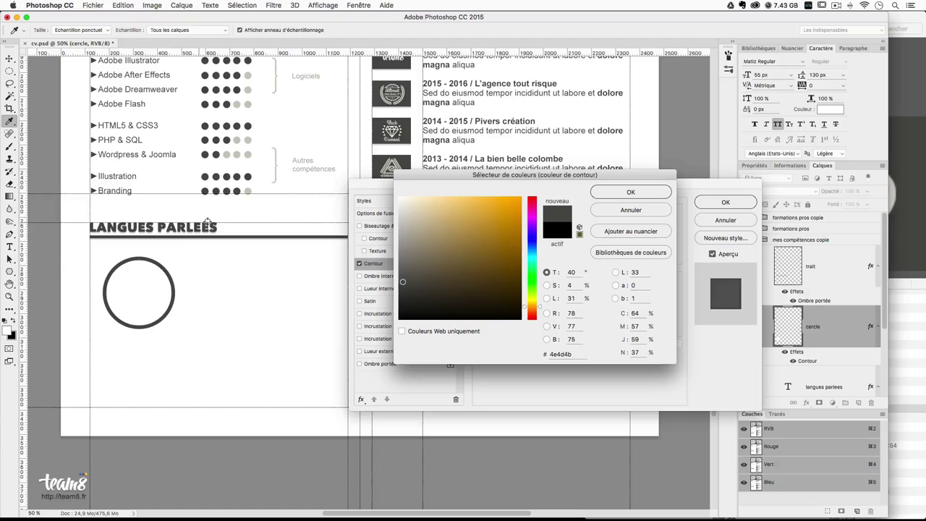
key("Return")
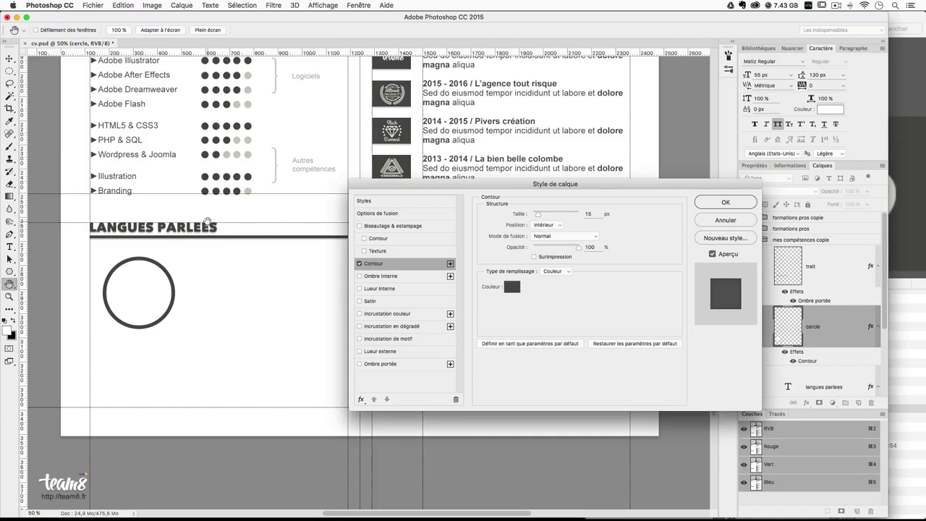
key("Return")
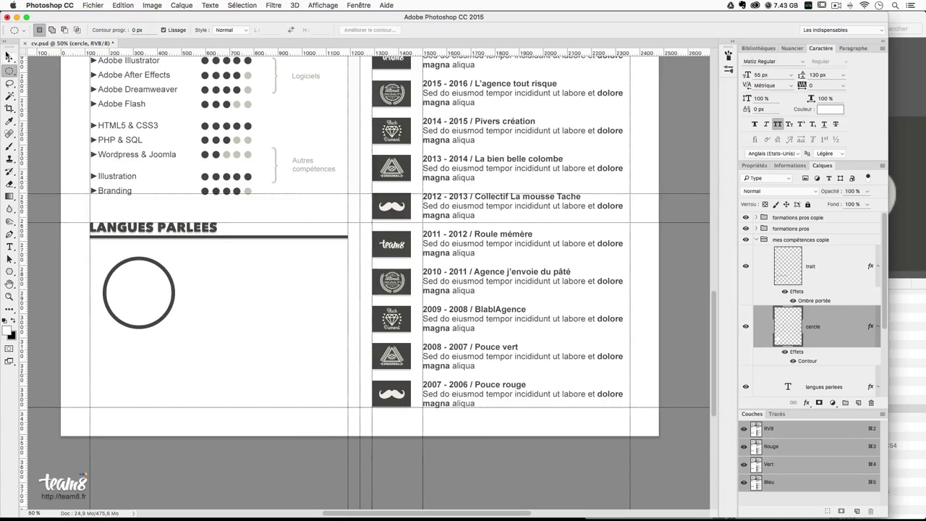
Move the circle left to align with the column's left edge.
left_click(9, 56)
left_click_drag(171, 265, 157, 264)
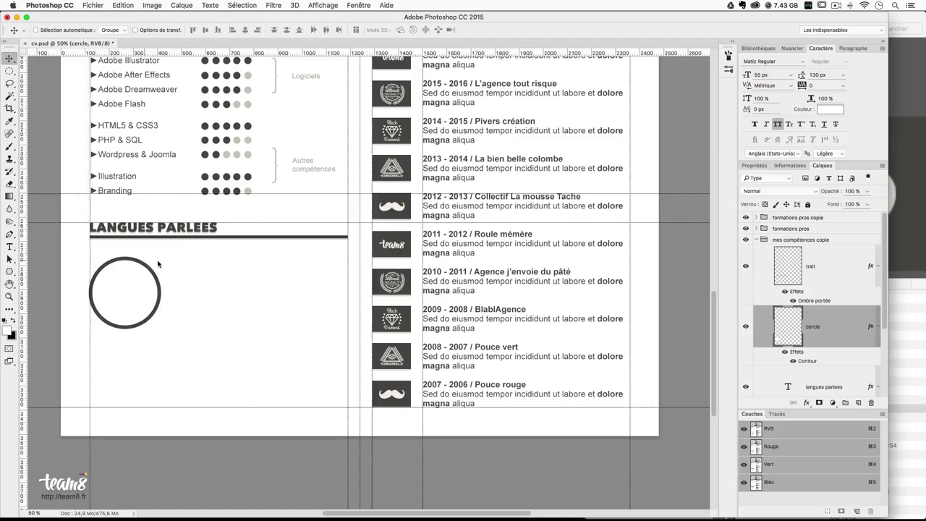
key("Right")
key("Right")
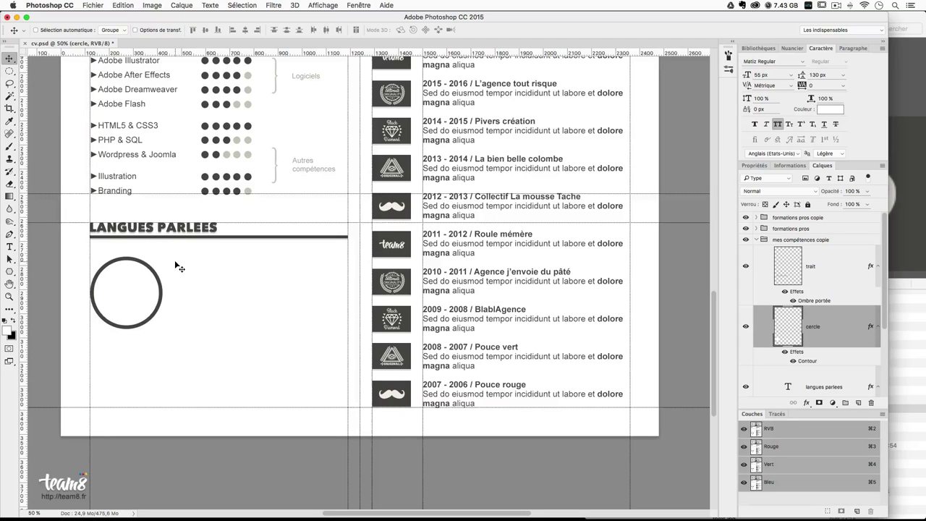
key("Right")
scroll(186, 267, "up", 2)
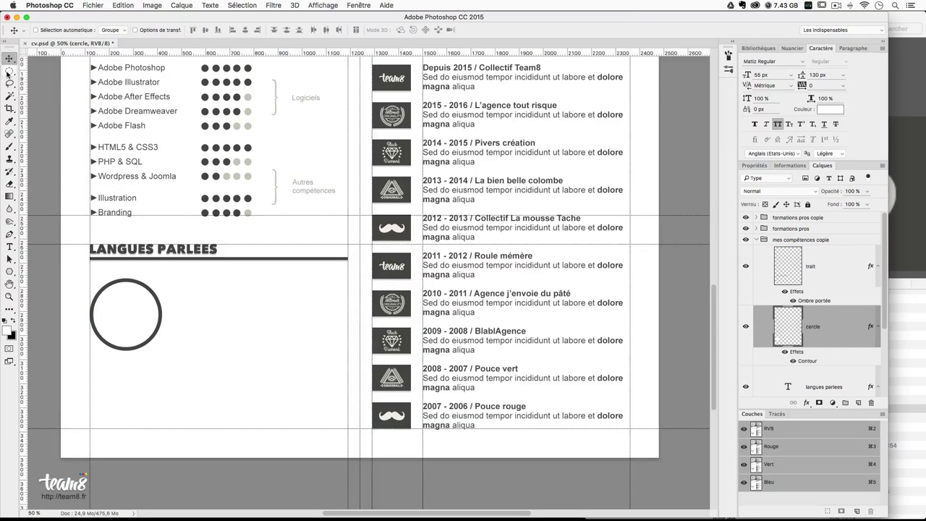
left_click(8, 70)
scroll(134, 202, "up", 5)
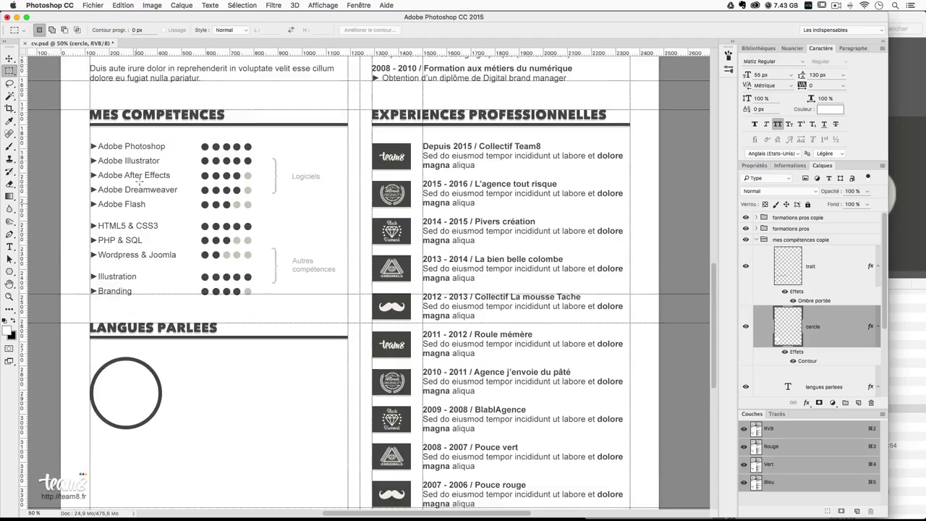
left_click_drag(89, 126, 113, 142)
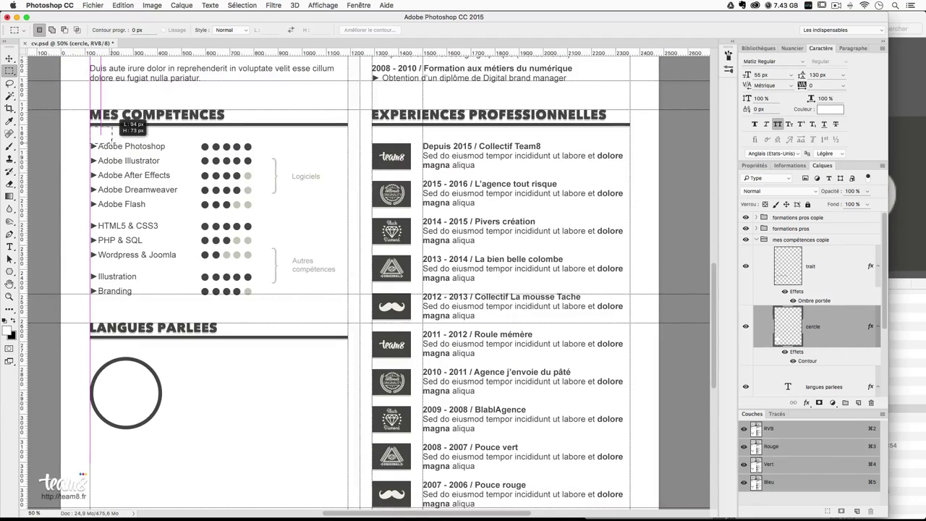
left_click_drag(113, 139, 112, 139)
scroll(94, 346, "down", 1)
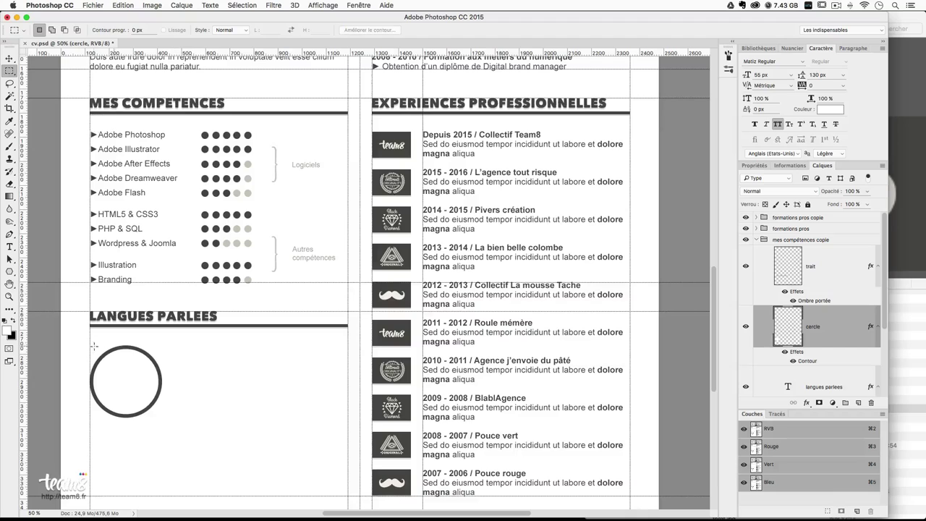
left_click_drag(86, 328, 127, 347)
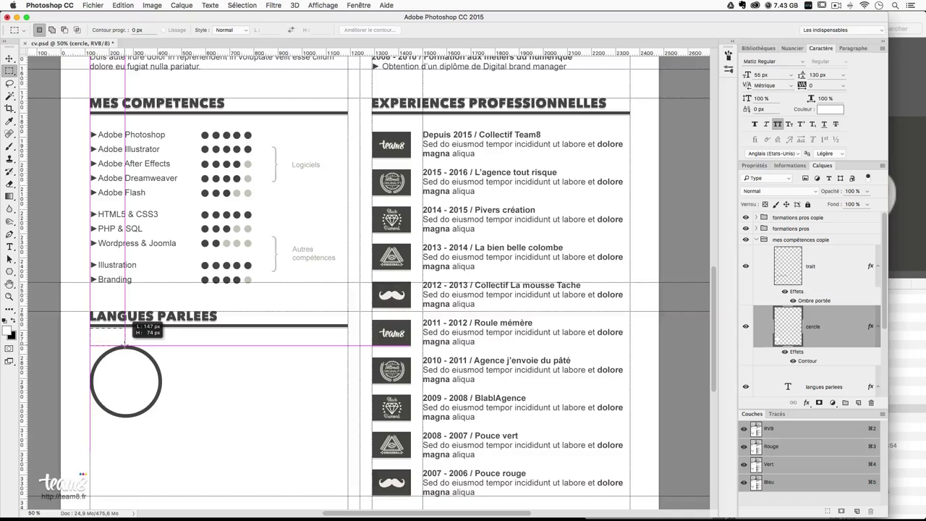
left_click_drag(126, 346, 126, 347)
left_click(182, 347)
key("v")
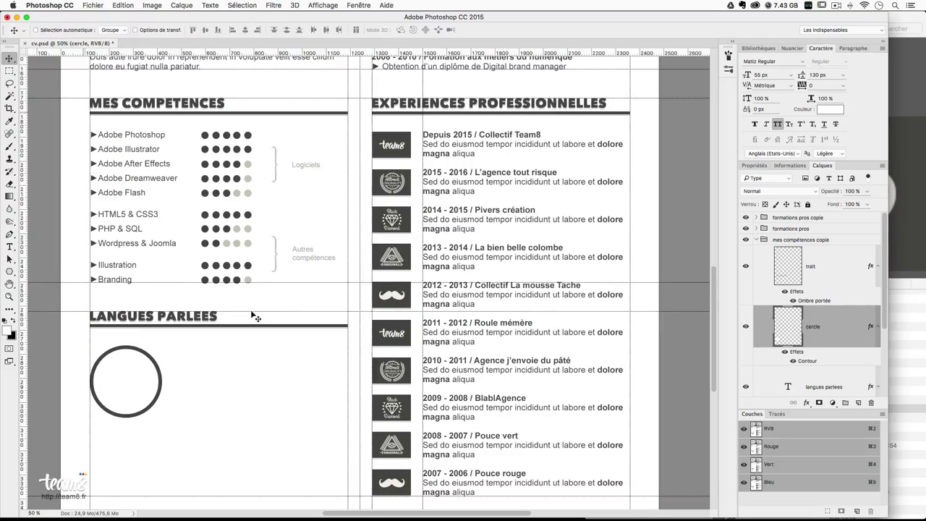
scroll(279, 410, "down", 3)
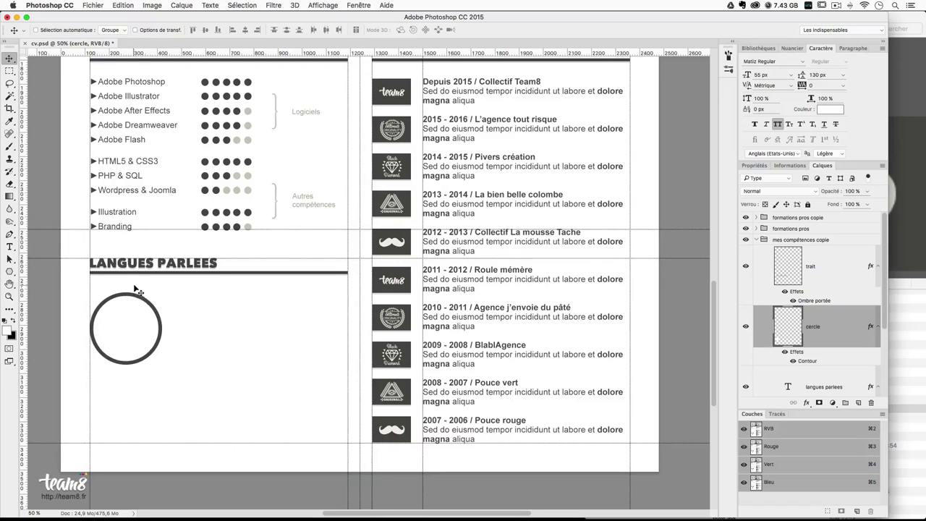
scroll(253, 346, "up", 5)
scroll(253, 346, "up", 1)
scroll(253, 346, "up", 3)
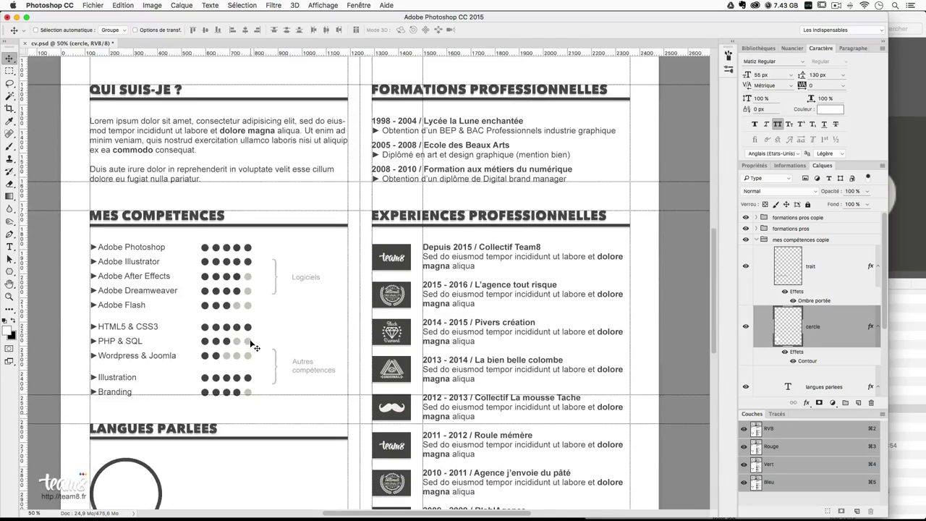
scroll(251, 346, "down", 5)
scroll(251, 347, "down", 1)
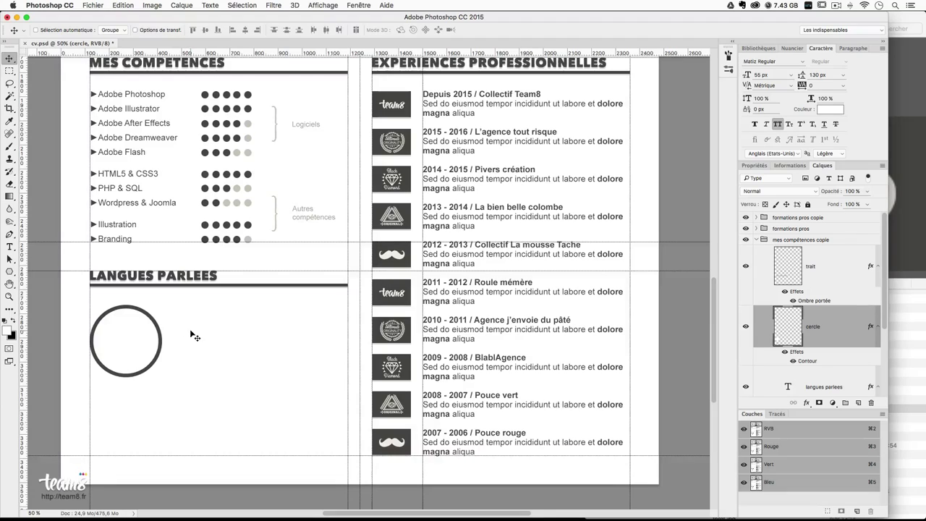
Scale the circle down to 95% of its size.
key("ctrl+t")
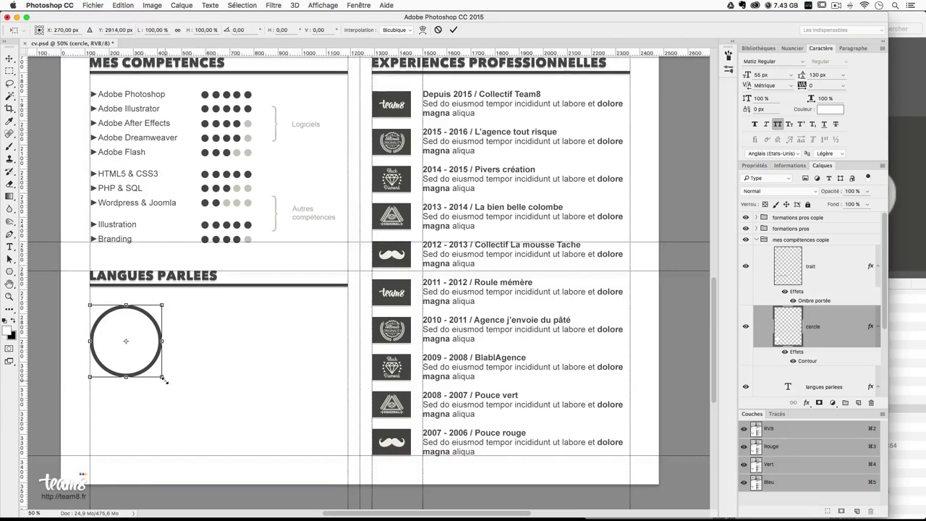
left_click_drag(165, 380, 163, 374)
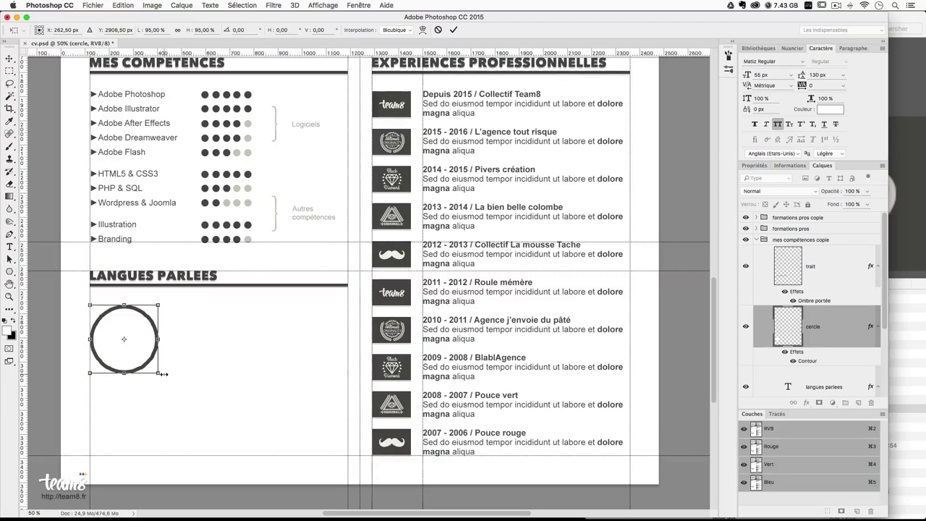
key("Return")
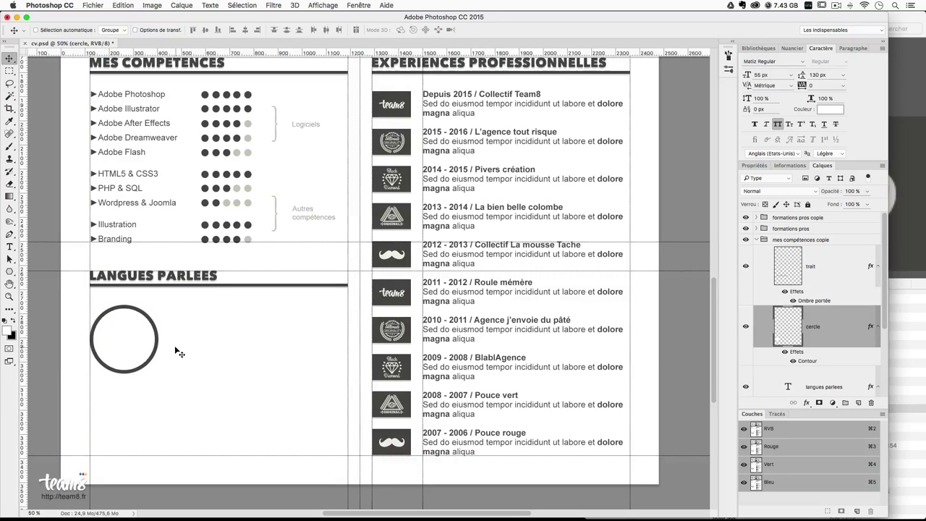
Duplicate the circle twice in a row to its right.
left_click_drag(165, 347, 233, 350)
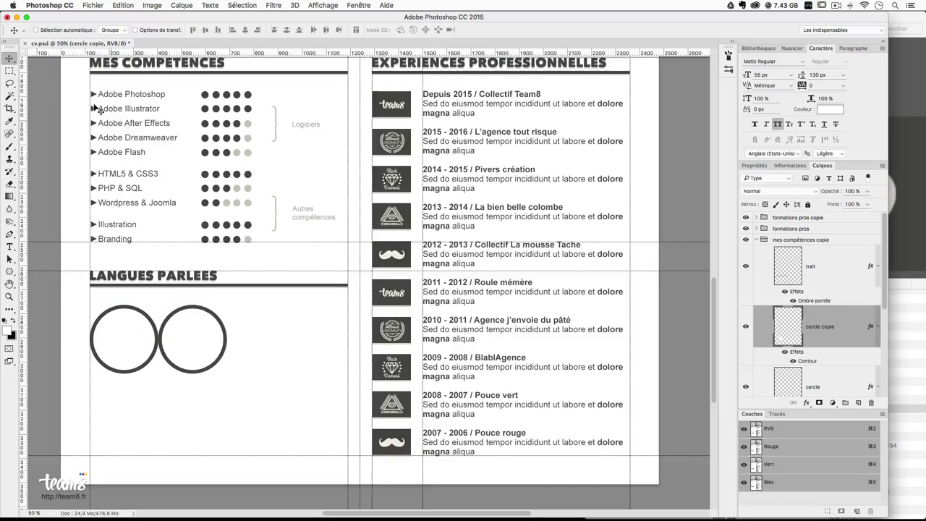
left_click(9, 73)
left_click(13, 58)
key("ctrl+t")
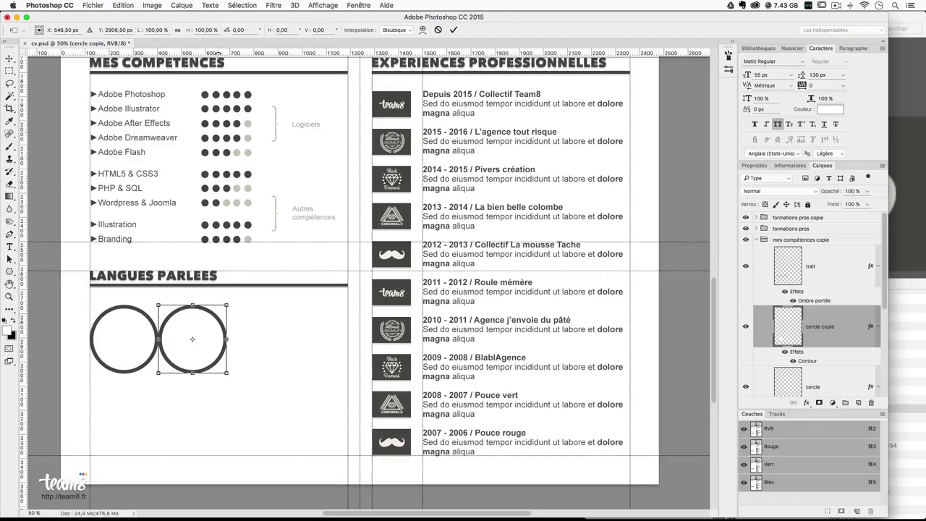
key("Return")
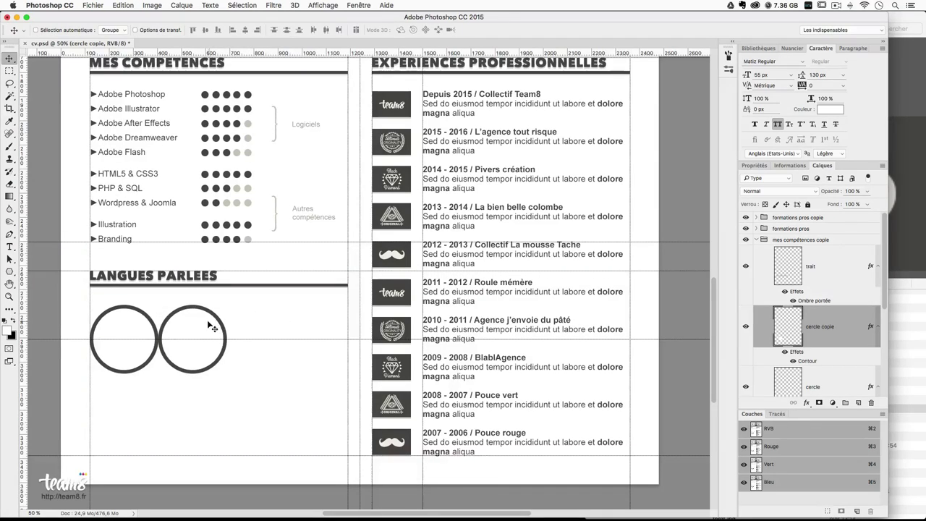
left_click_drag(209, 325, 257, 326)
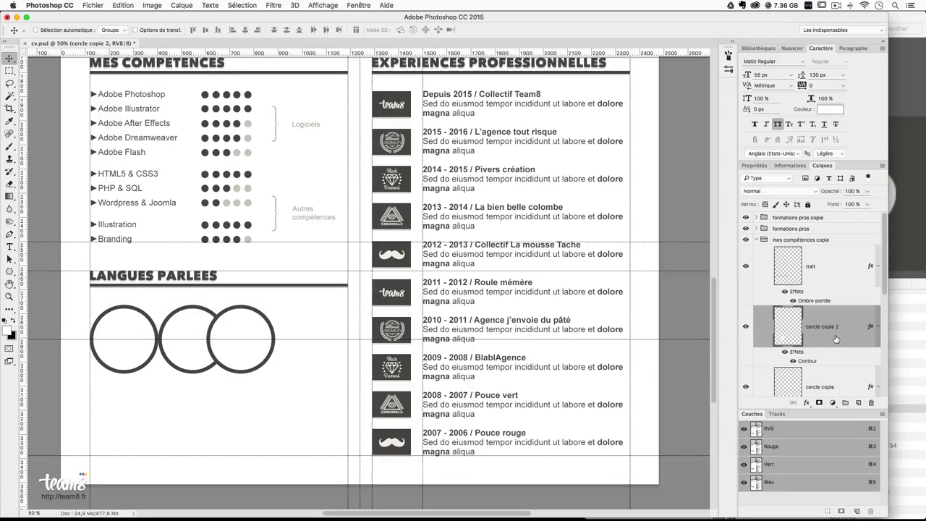
Change the third circle's stroke colour to the skill dots' light grey.
double_click(805, 361)
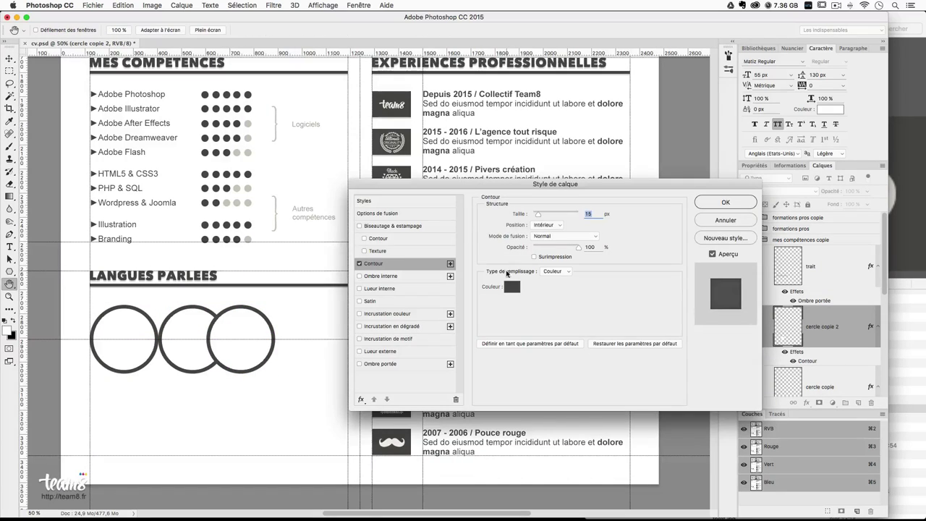
left_click(512, 287)
left_click(249, 189)
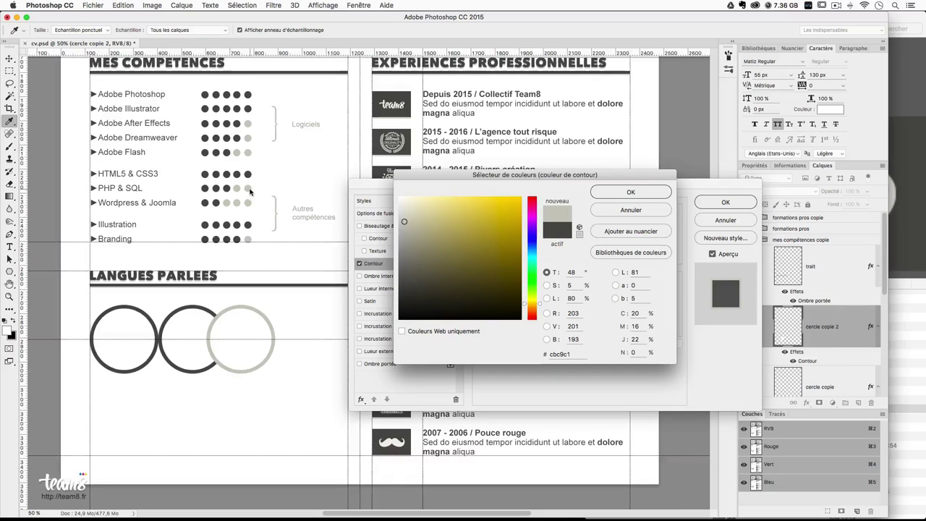
key("Return")
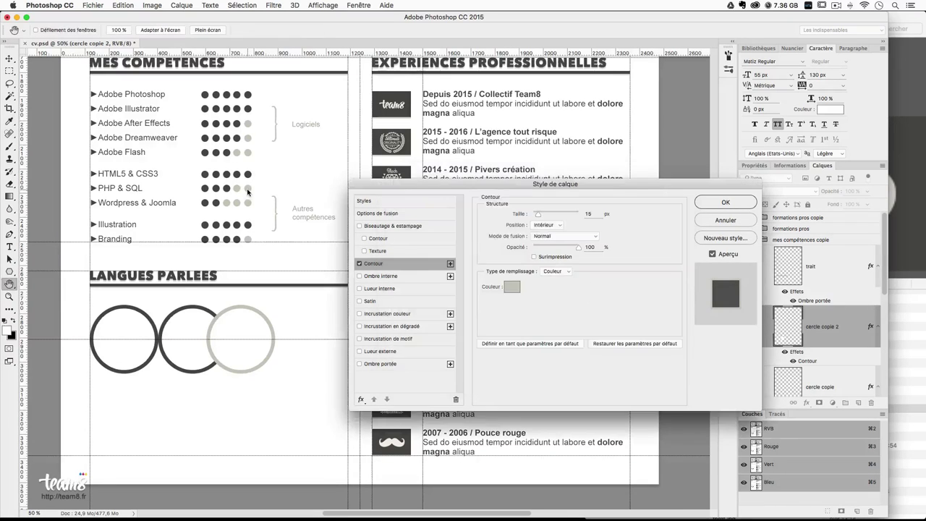
key("Return")
Merge the middle circle with a new empty layer into plain layer Calque 9.
scroll(919, 340, "down", 2)
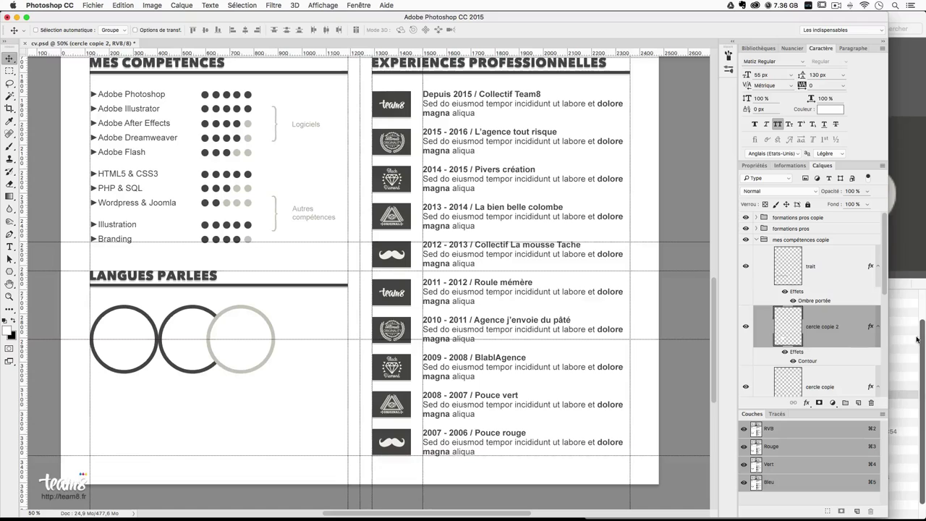
scroll(832, 354, "down", 1)
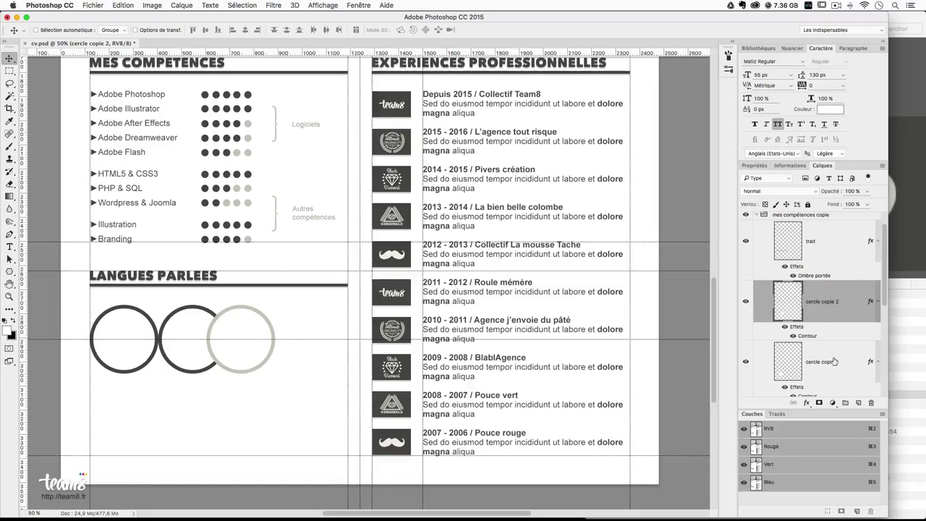
left_click(776, 369)
left_click(745, 357)
scroll(810, 354, "down", 1)
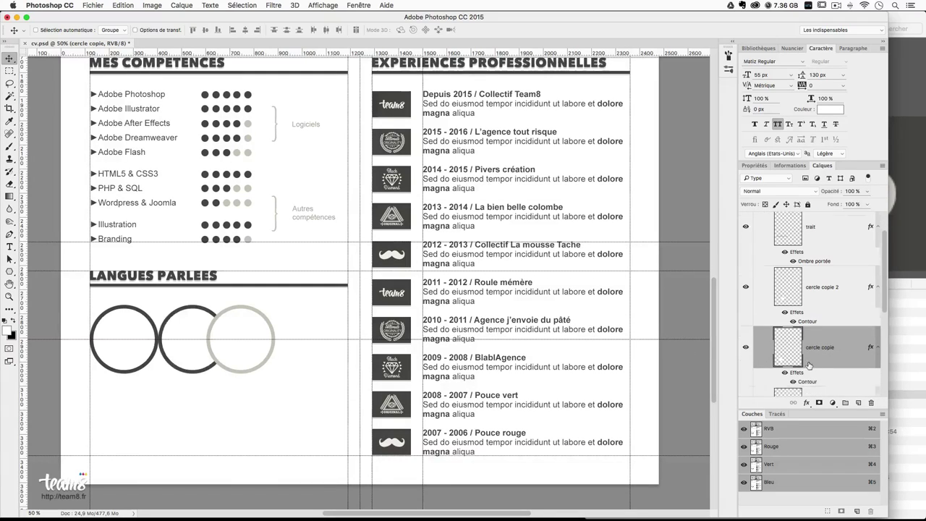
left_click(858, 403)
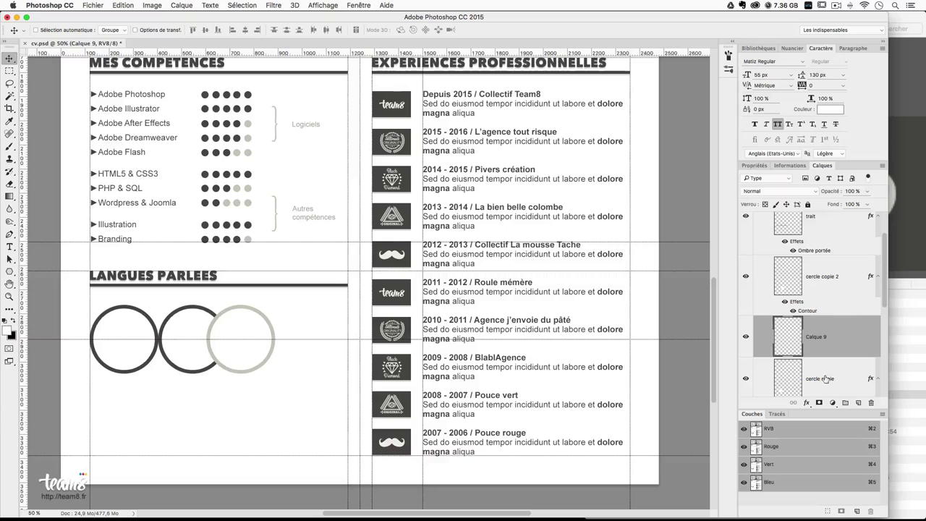
left_click(824, 383, "shift")
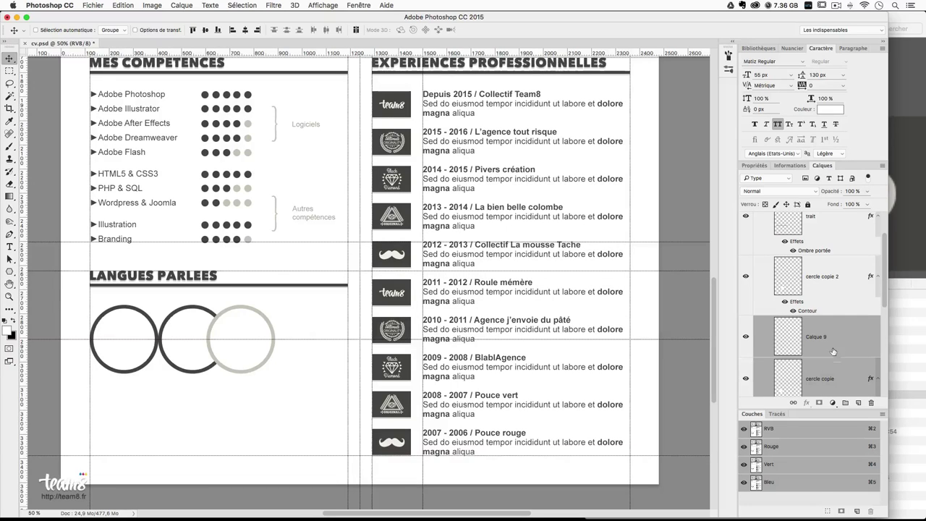
right_click(830, 369)
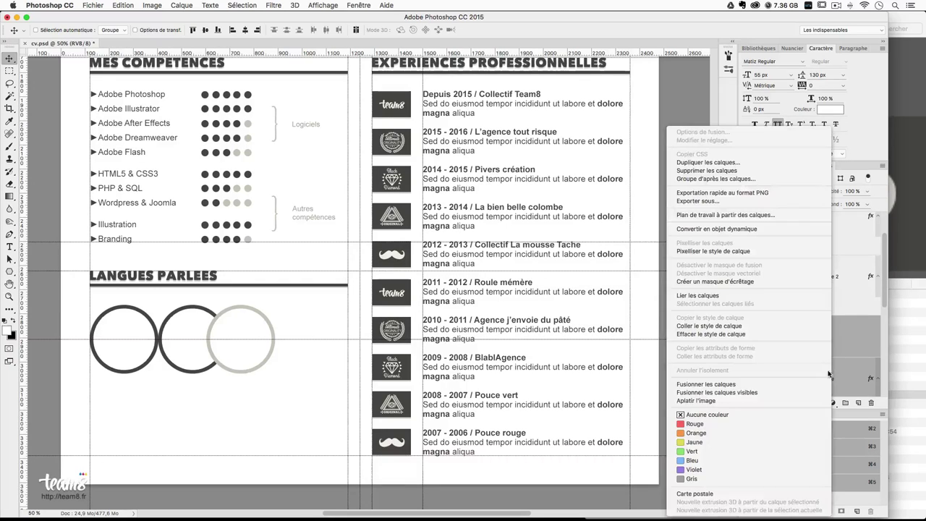
left_click(776, 387)
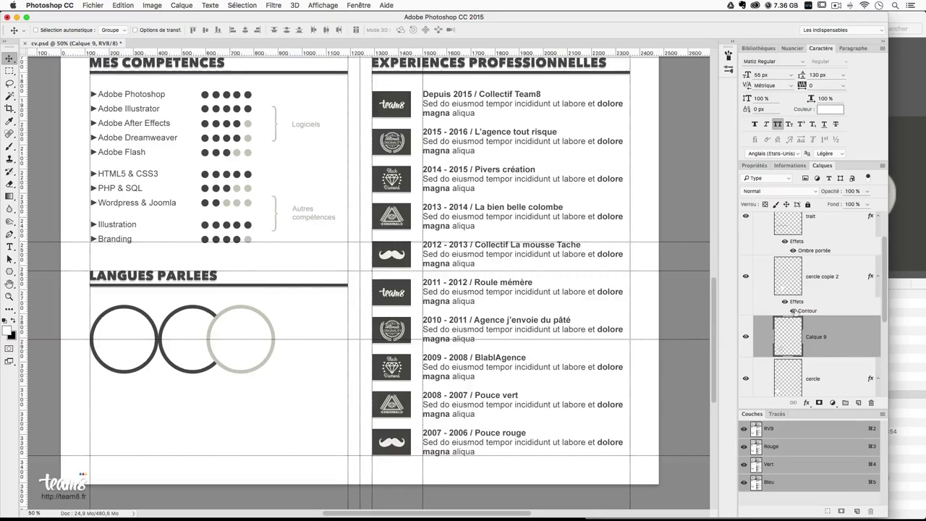
Merge the light-grey circle into new layer Calque 10, then reselect Calque 9.
left_click(746, 276)
left_click(795, 282)
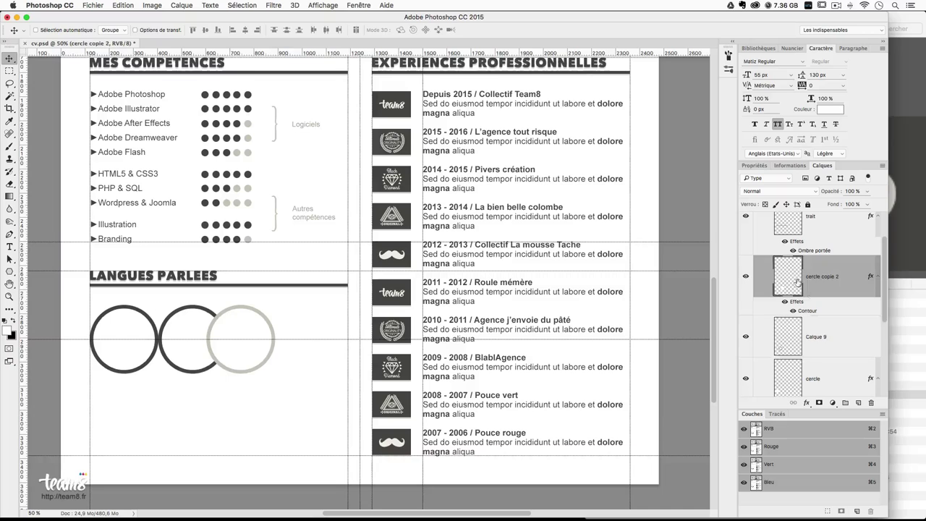
left_click(858, 403)
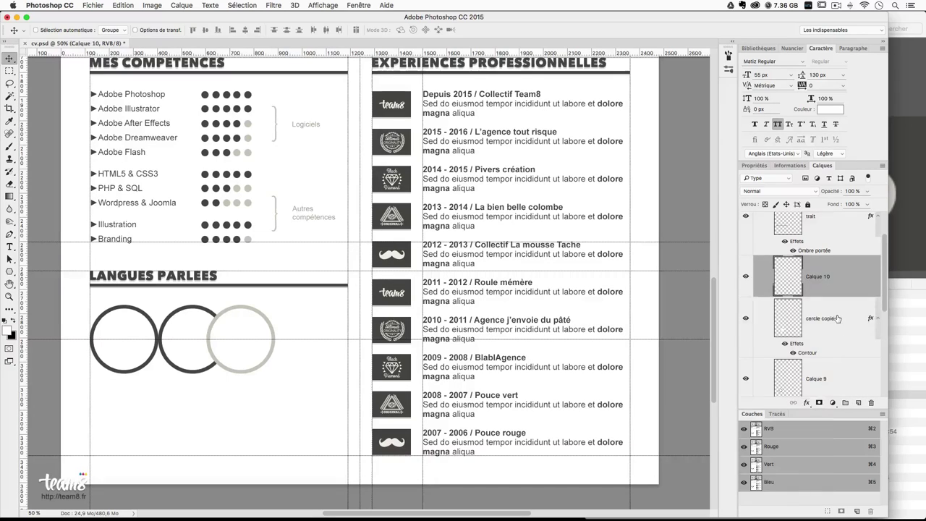
left_click(838, 319, "shift")
right_click(837, 319)
left_click(768, 384)
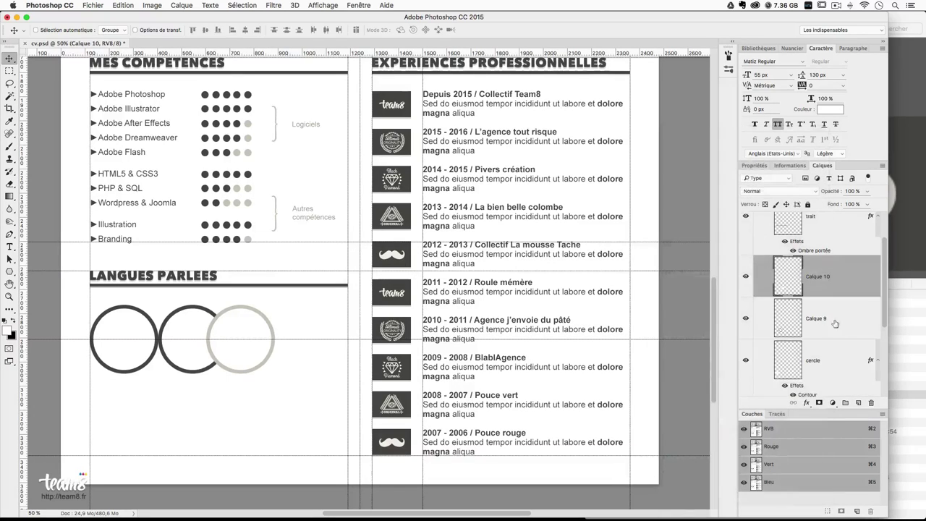
left_click(10, 70)
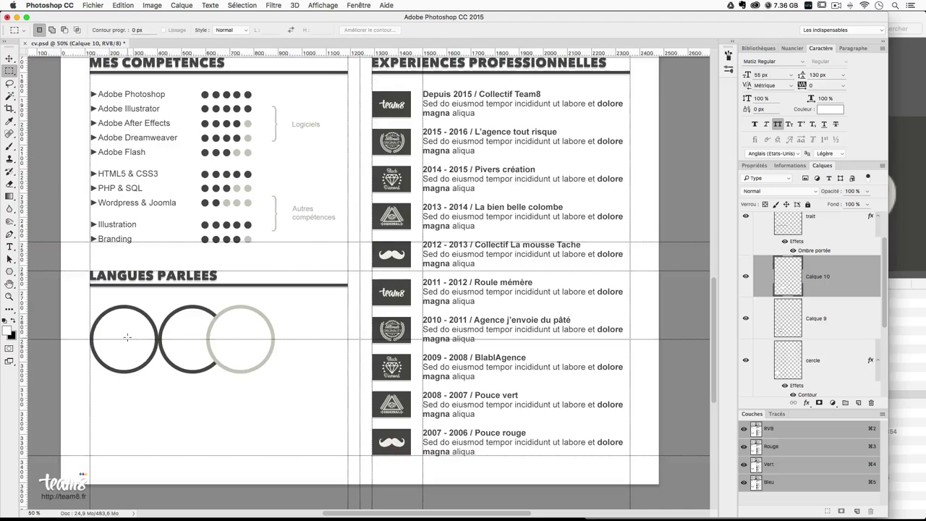
left_click(746, 319)
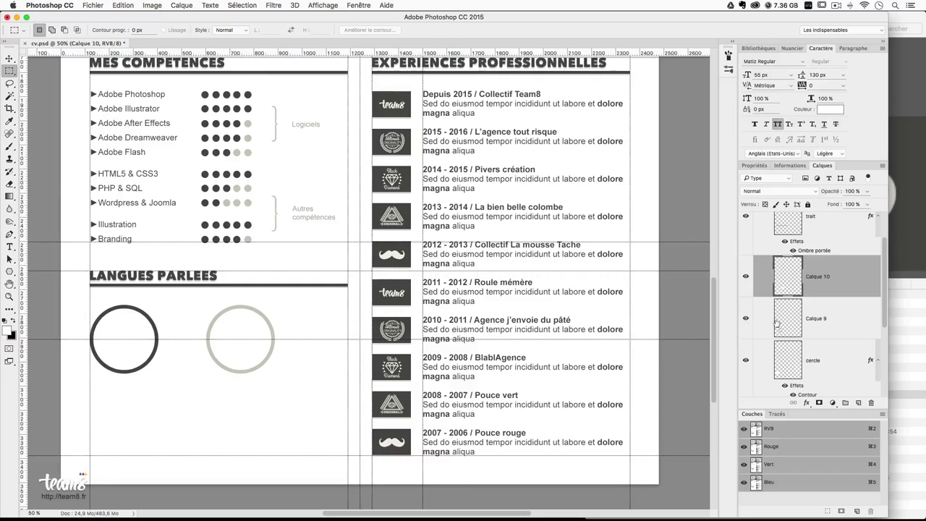
left_click(776, 323)
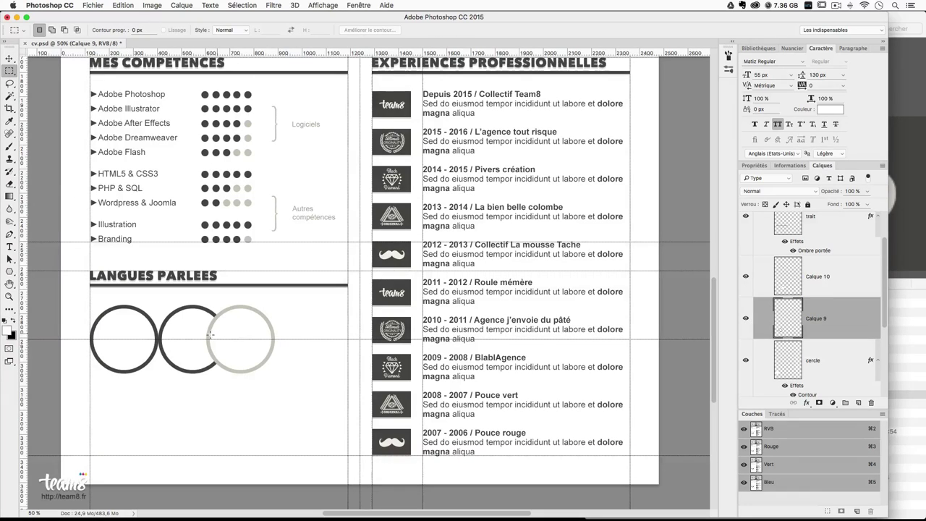
Rename Calque 9 to cercle2 and erase the lower half of its ring.
double_click(825, 318)
type("cercle")
type("2")
key("Return")
left_click_drag(127, 337, 299, 395)
key("Delete")
key("super+d")
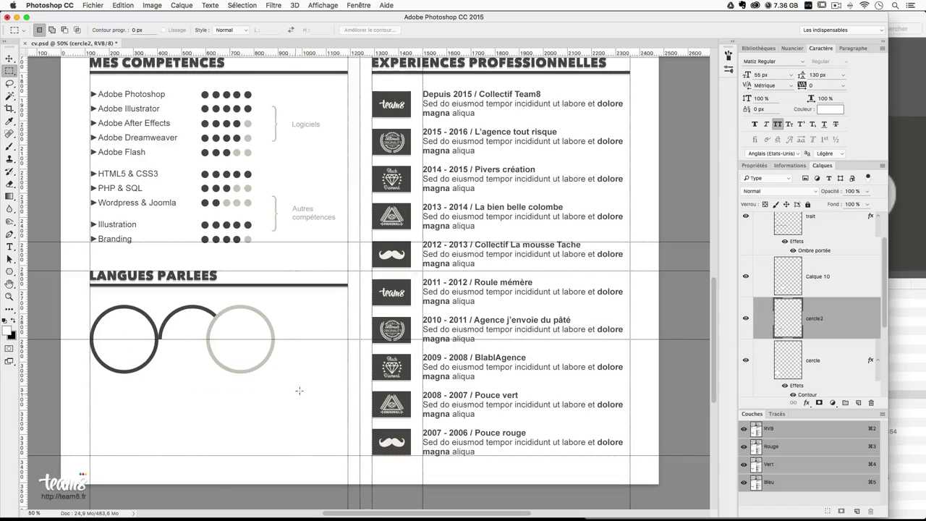
Rename Calque 10 to cercle2creme and delete the top half of the grey ring.
double_click(817, 276)
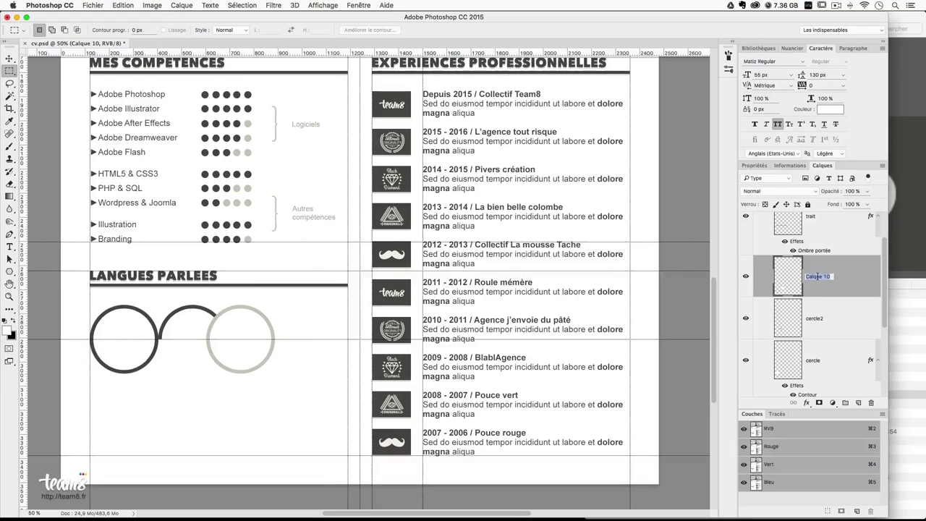
type("cle2cre")
type("me")
key("Return")
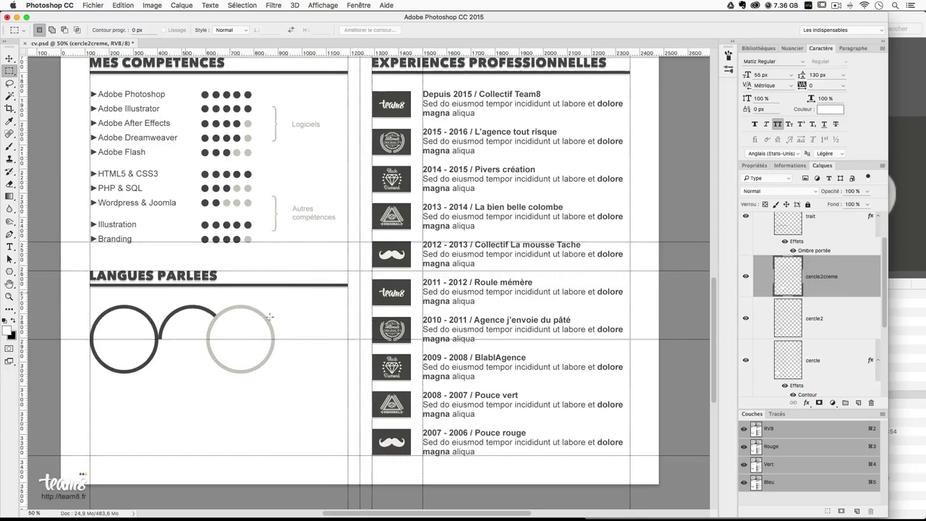
left_click_drag(269, 316, 361, 340)
key("Delete")
key("super+d")
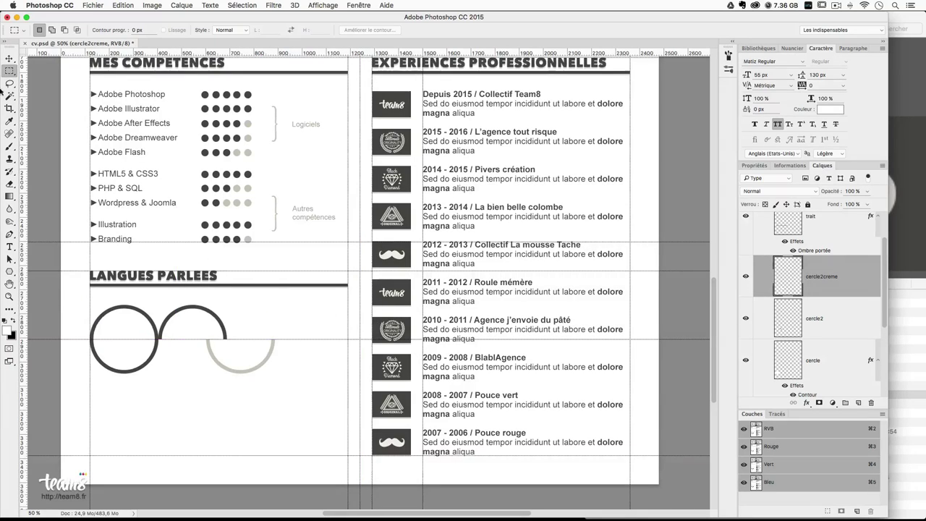
Align the grey half under the dark arc and merge both halves into one layer.
left_click(9, 59)
left_click_drag(281, 370, 233, 368)
key("super+semicolon")
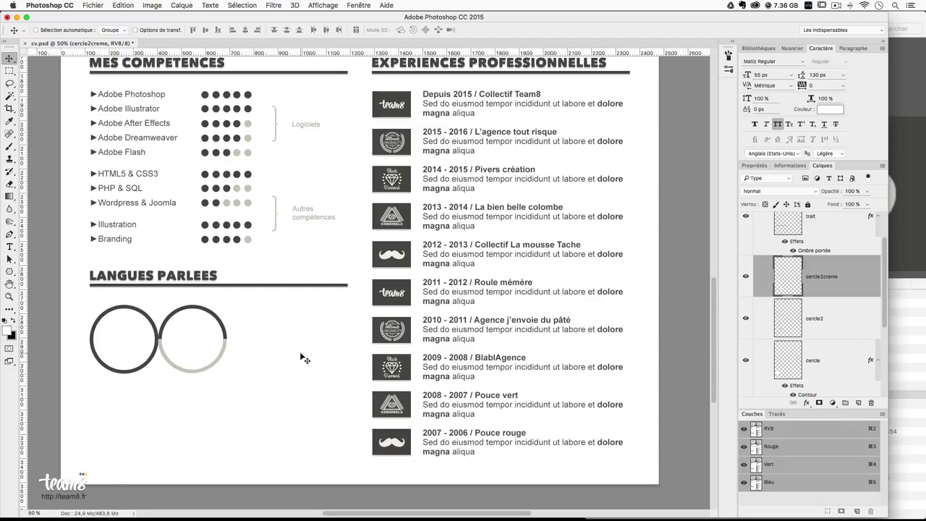
left_click(794, 313, "shift")
right_click(831, 321)
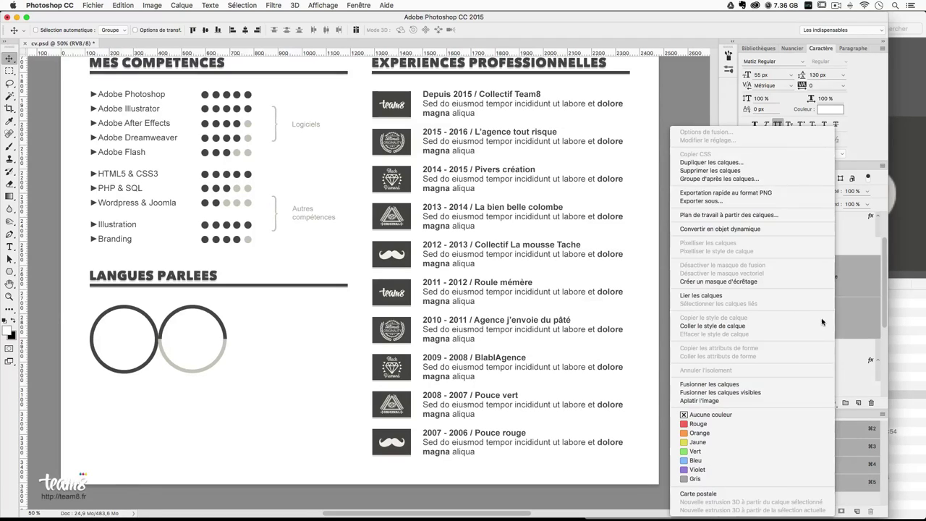
key("Escape")
left_click_drag(298, 318, 304, 318)
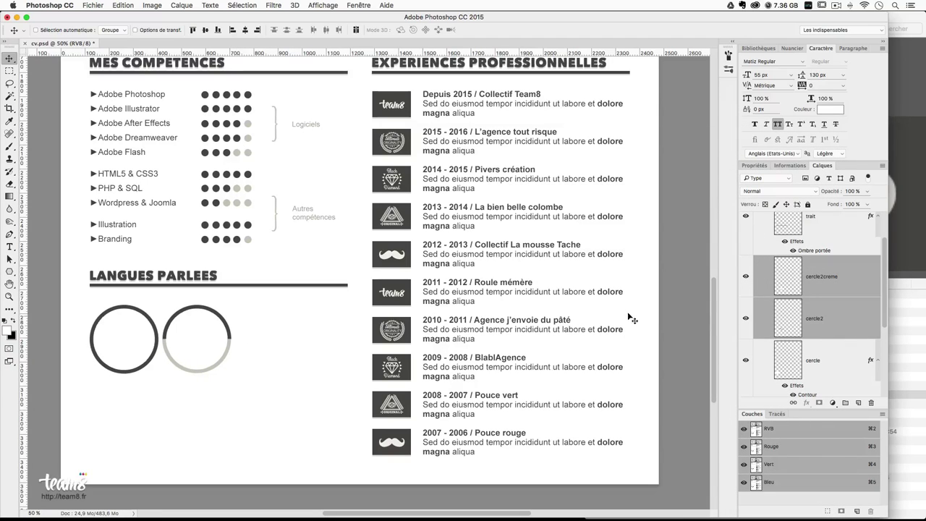
right_click(839, 323)
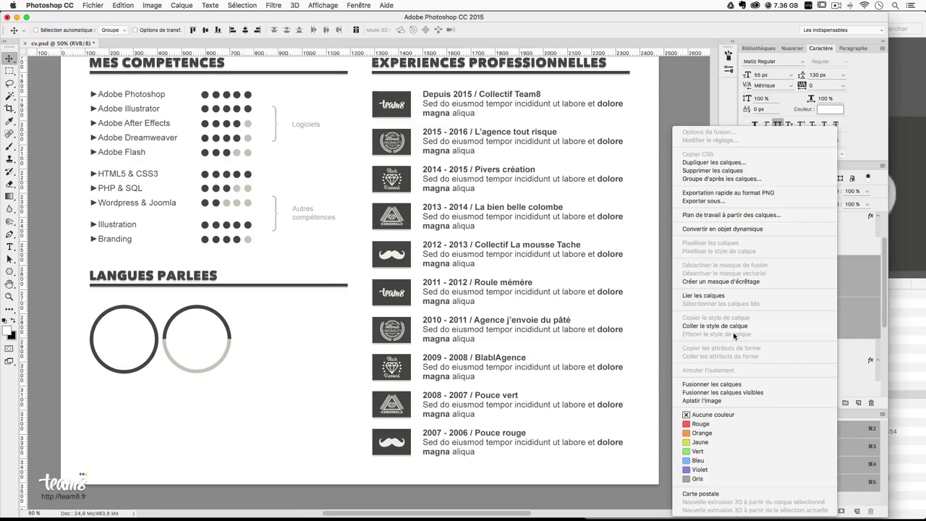
left_click(719, 384)
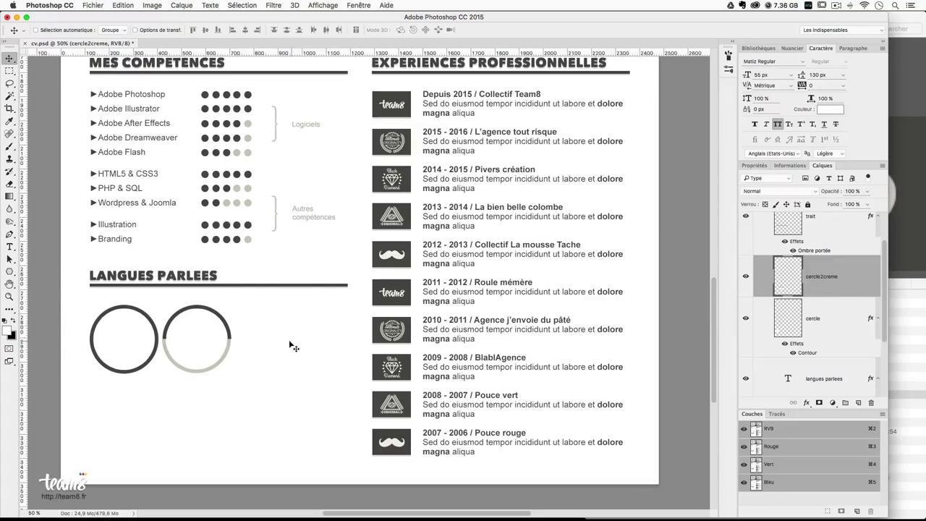
Fine-tune the two-tone ring's spacing beside the first ring.
left_click_drag(292, 345, 287, 345)
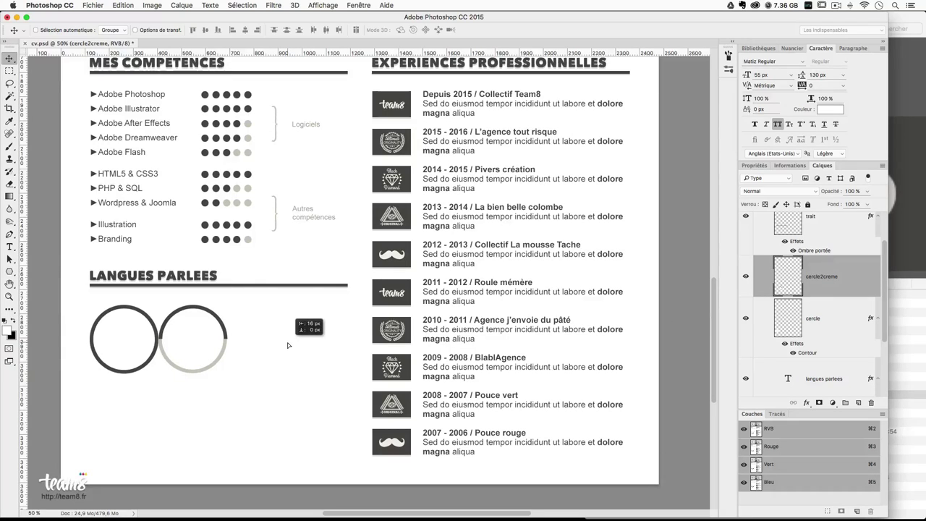
key("shift+Right")
key("shift+Right")
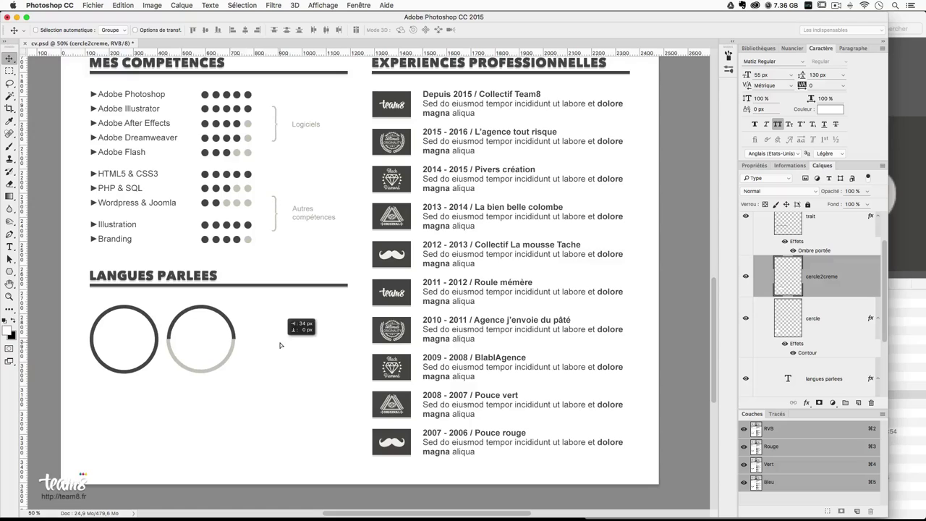
left_click_drag(280, 345, 283, 345)
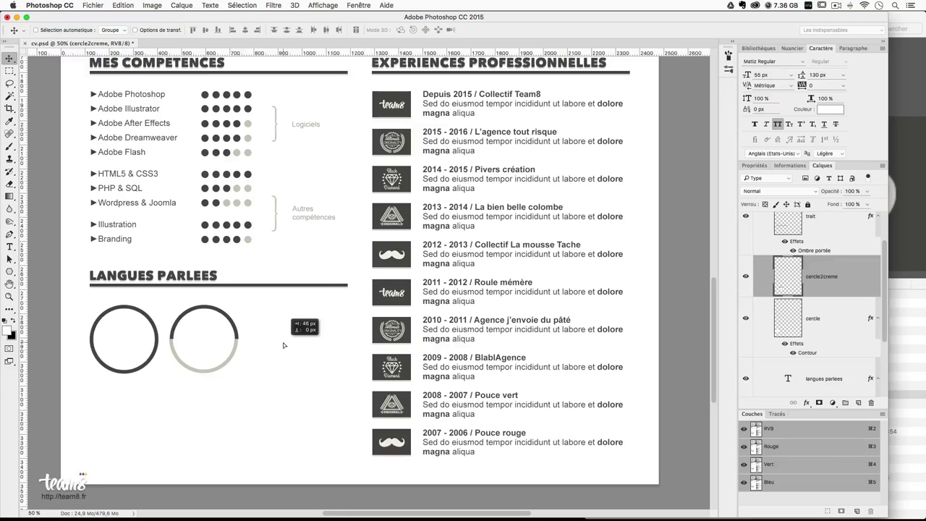
left_click_drag(284, 345, 287, 347)
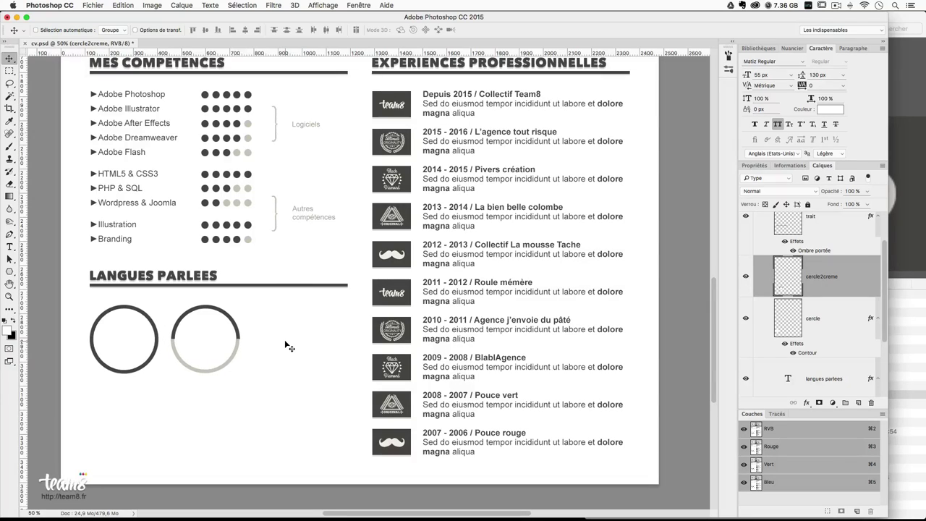
key("ctrl+z")
Alt-drag a copy of the cercle2creme ring to the right and hide the guides.
mouse_move(227, 374)
left_mouse_down()
mouse_move(313, 374)
mouse_move(304, 374)
left_mouse_up()
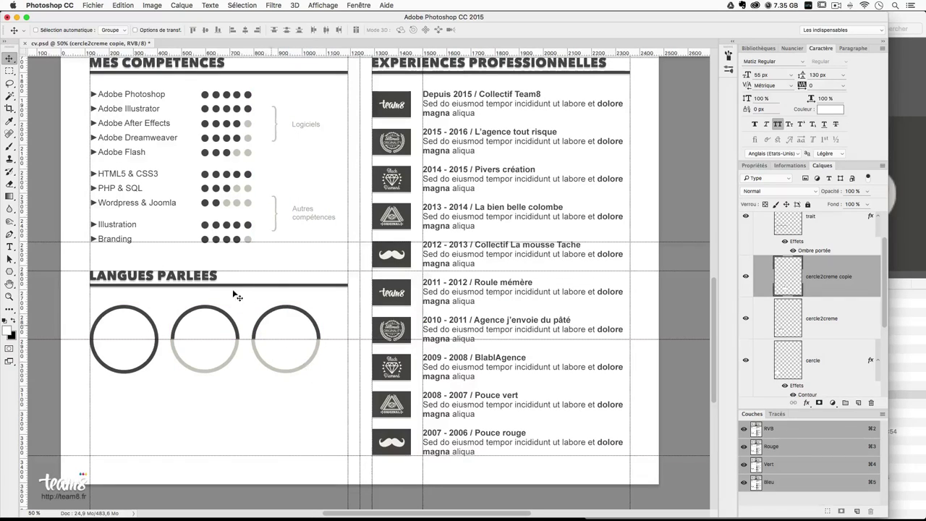
key("super+semicolon")
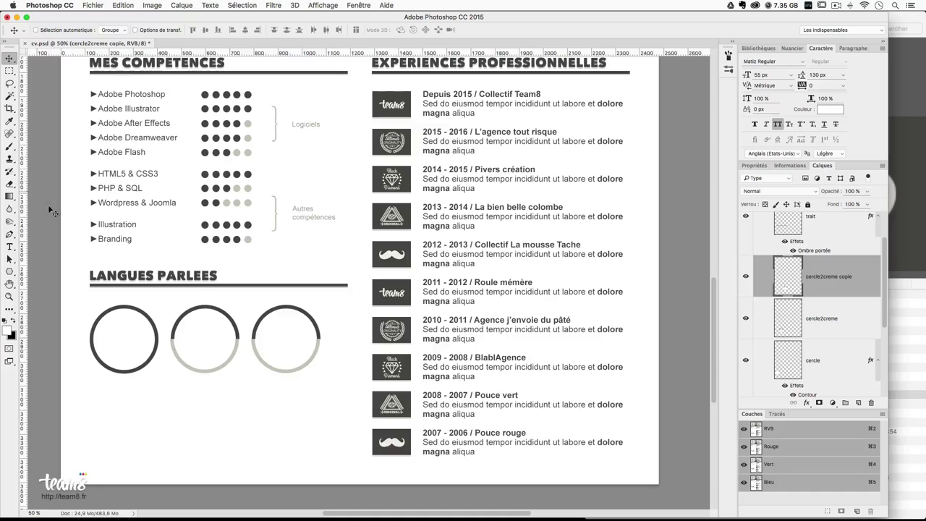
Type FRANÇAIS below the first ring in dark grey 4e4d4b.
left_click(10, 249)
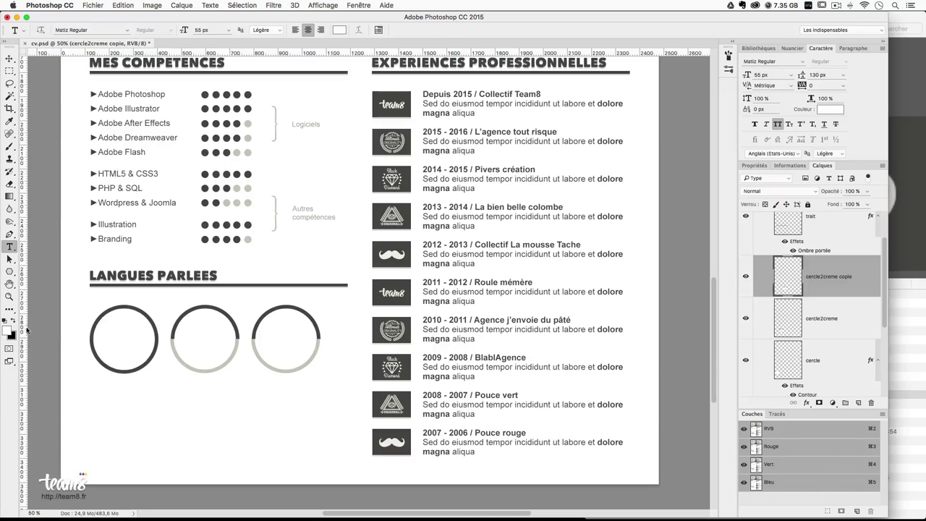
left_click(132, 397)
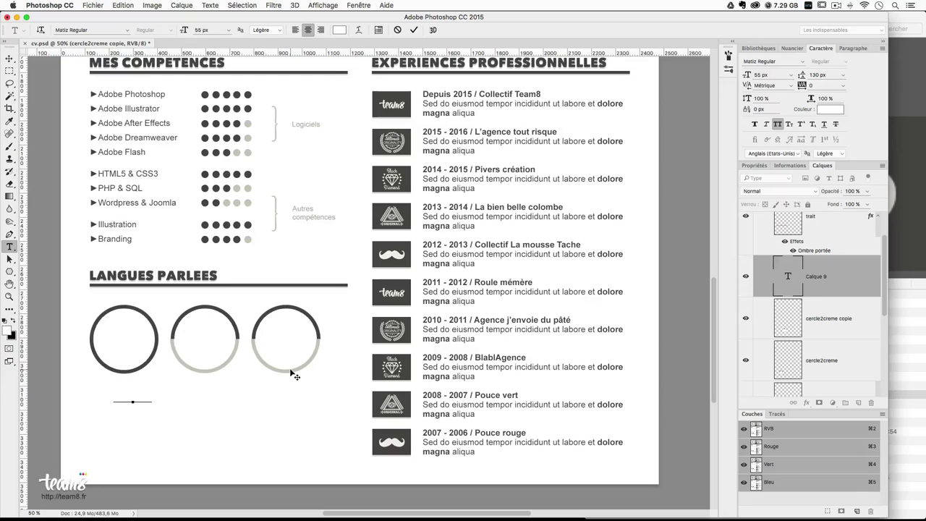
key("super+a")
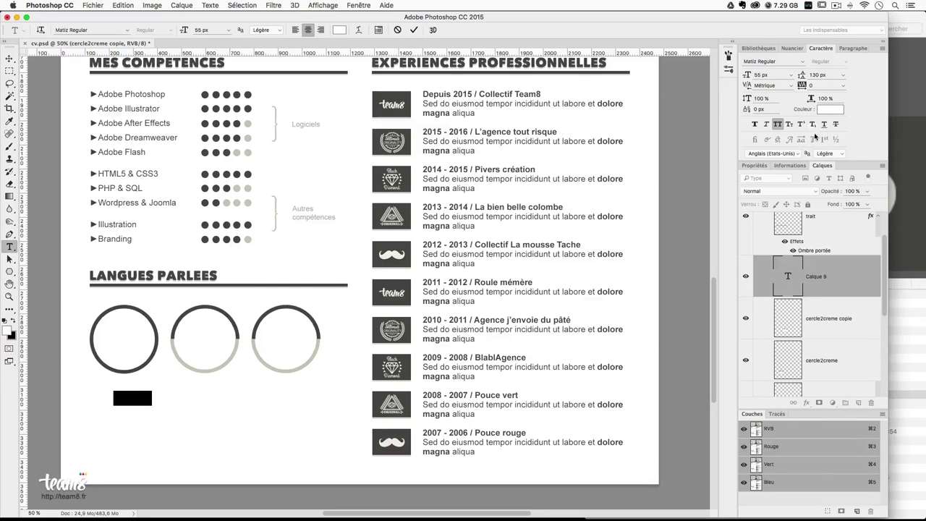
left_click(840, 111)
left_click(227, 239)
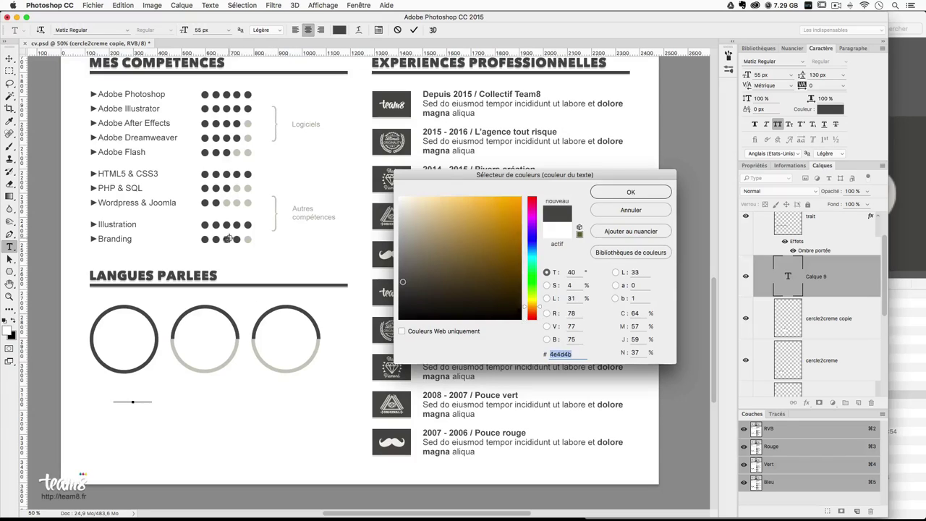
key("Return")
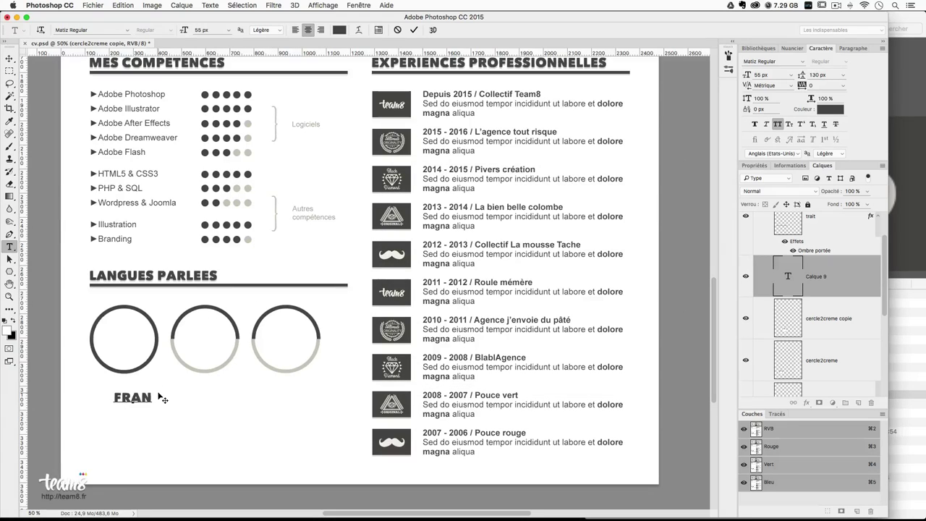
type("ÇAIS")
Set the FRANÇAIS label's font to Arial Regular.
key("super+a")
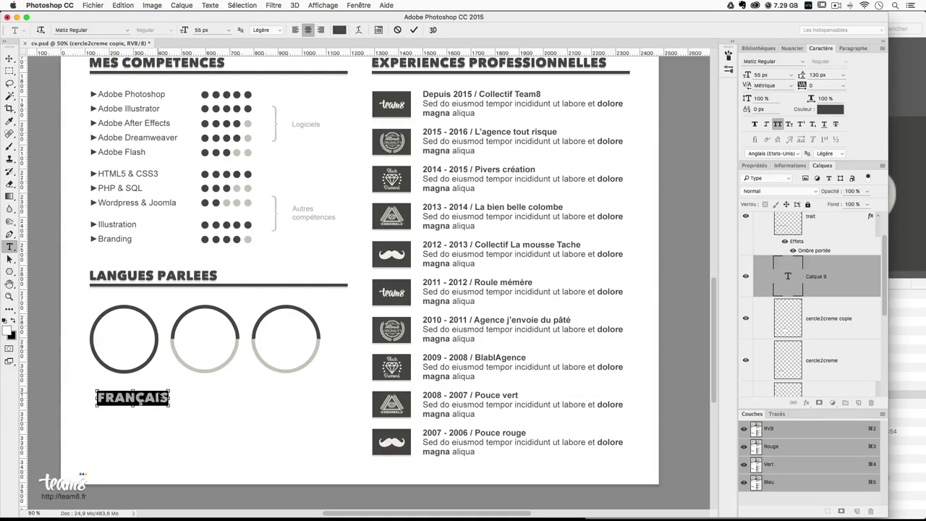
left_click(753, 61)
type("ara")
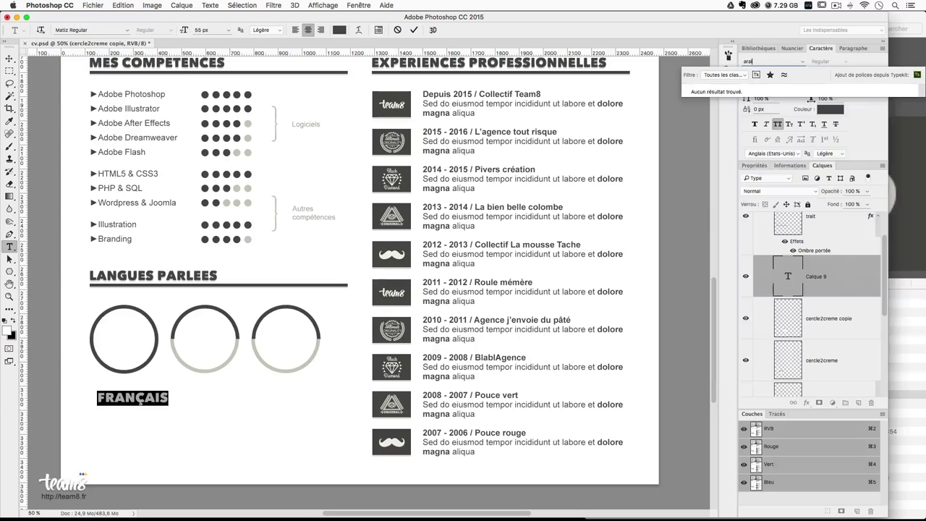
type("il")
key("BackSpace")
key("BackSpace")
key("BackSpace")
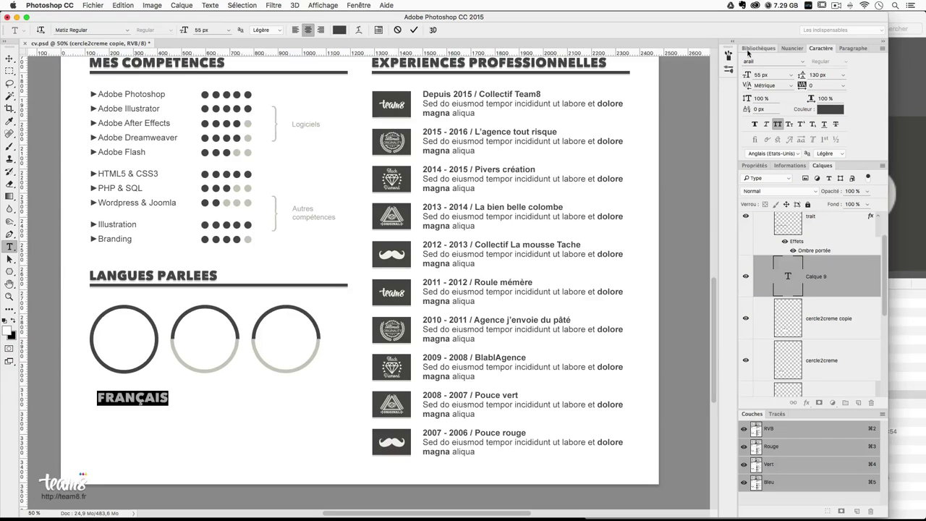
type("i")
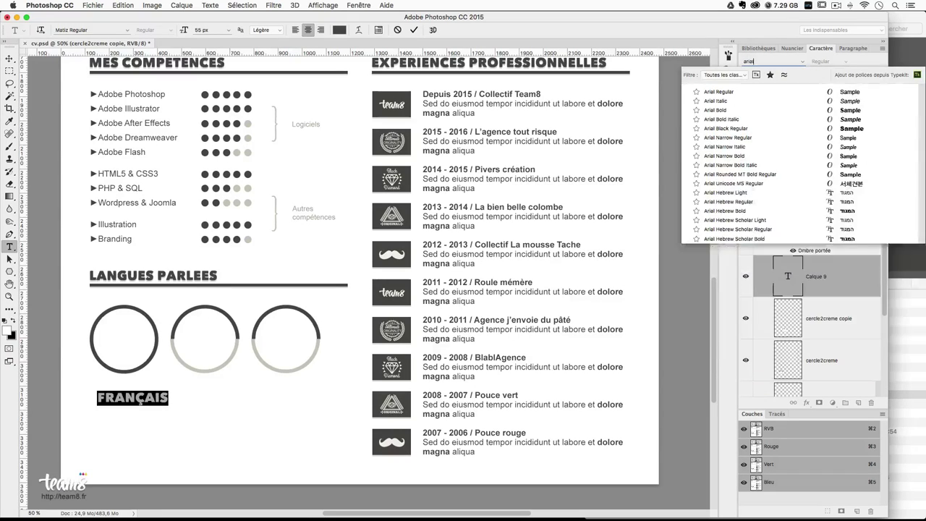
key("Return")
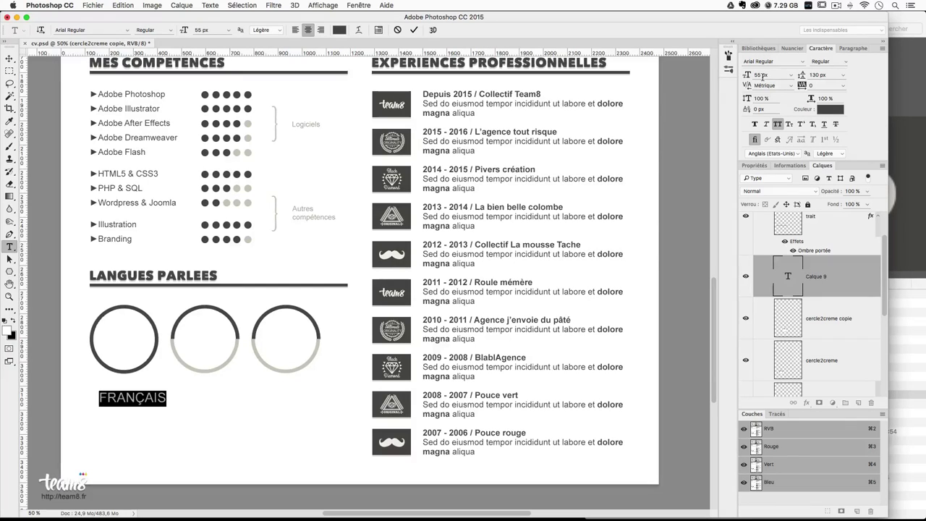
Set the label's font size to 32 px.
type("3")
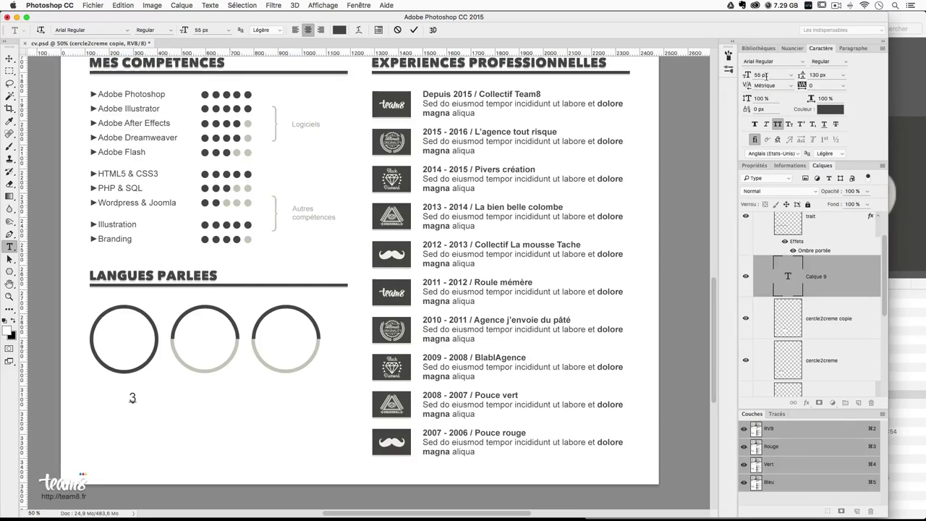
key("ctrl+z")
left_click(765, 75)
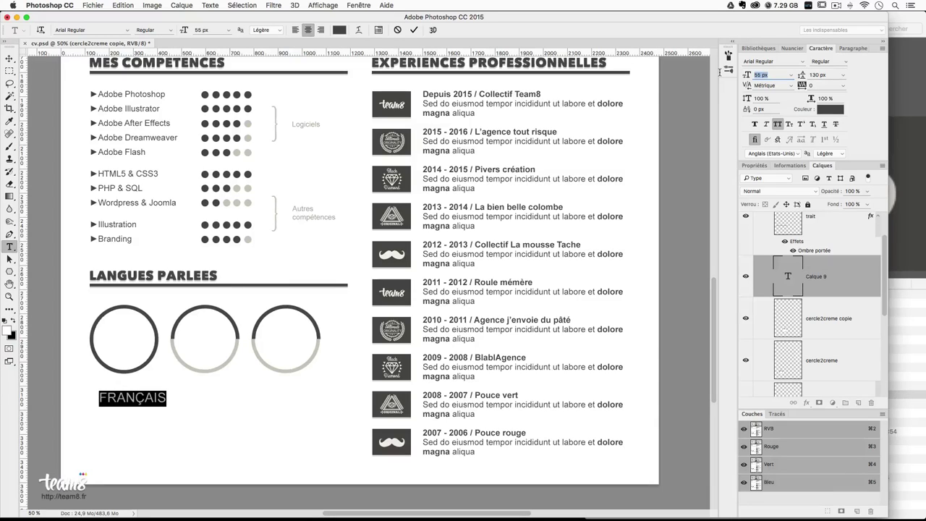
type("30")
key("BackSpace")
type("2")
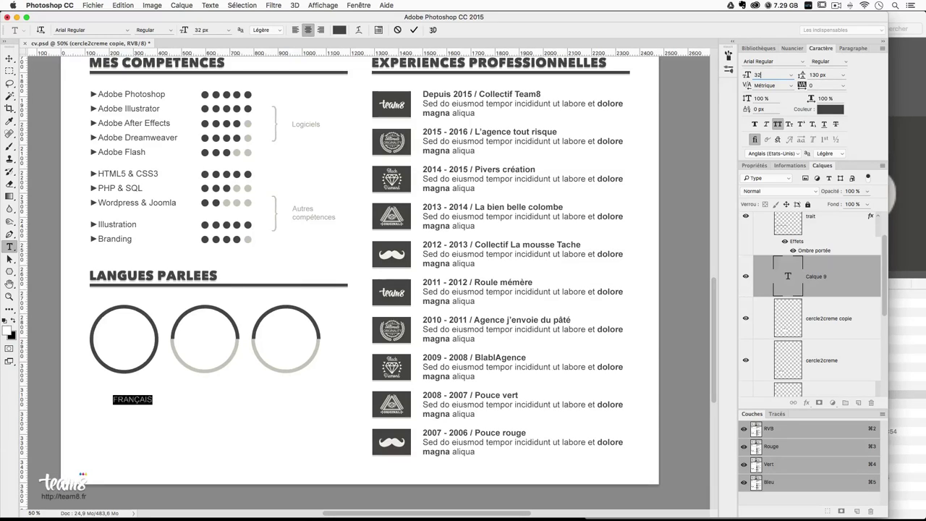
Add the lines LANGUE NATALE and 100% beneath FRANÇAIS.
double_click(150, 395)
key("Right")
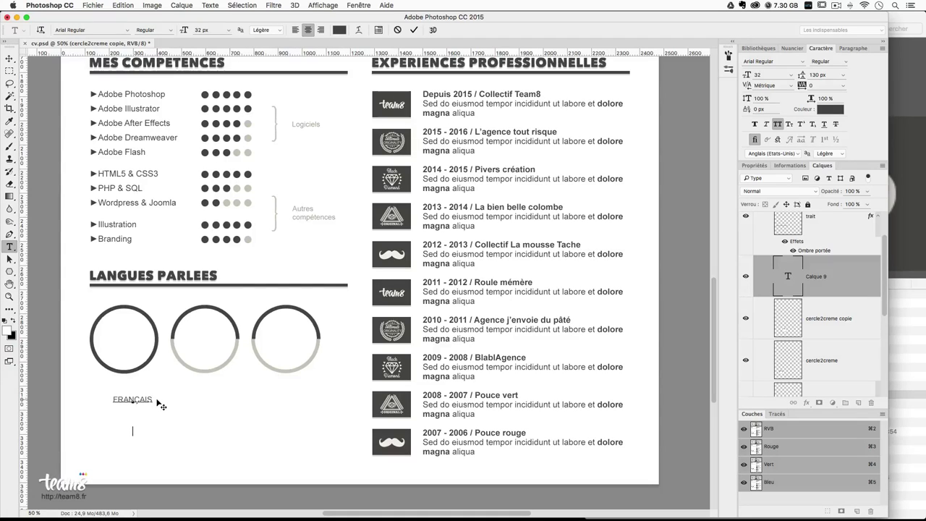
key("Return")
type("LAN")
type("GUE")
type(" NATALE")
type("S")
key("Return")
key("BackSpace")
key("BackSpace")
key("ctrl+a")
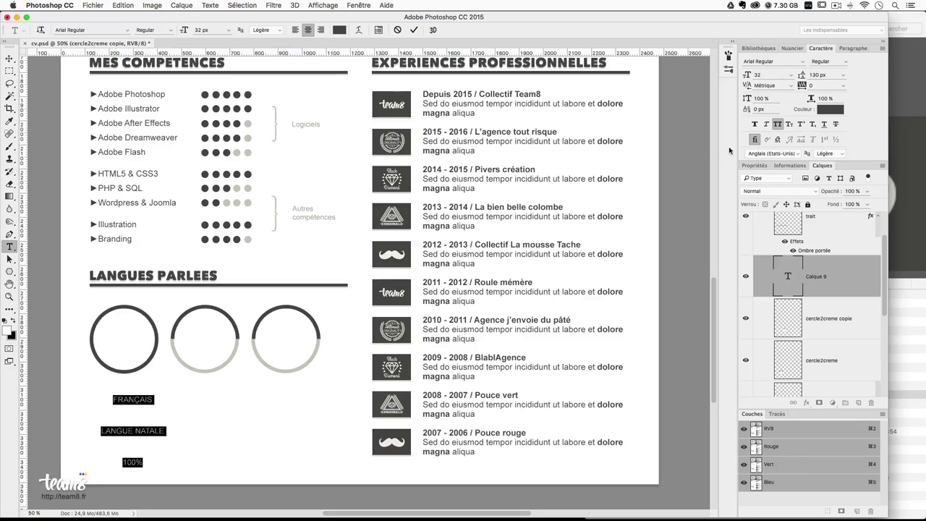
Set the label's leading to 32 and make FRANÇAIS bold.
left_click(815, 76)
type("32")
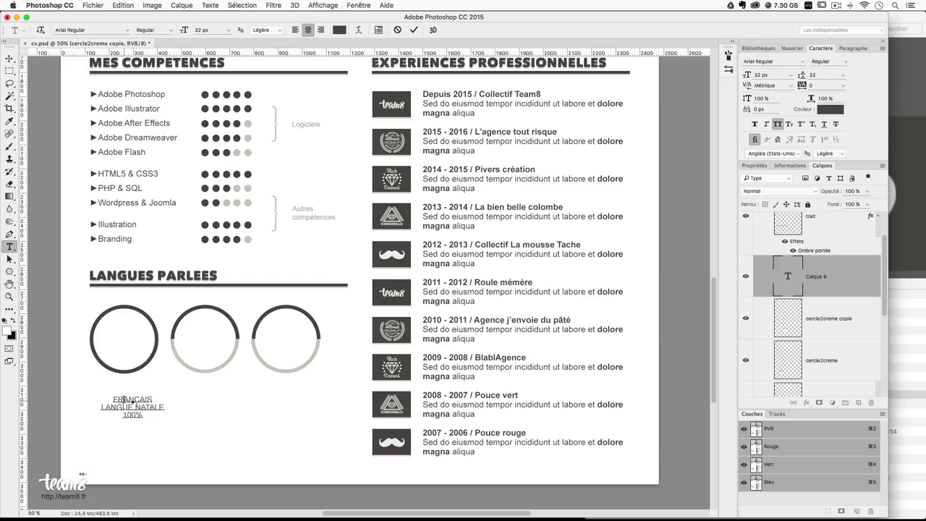
double_click(133, 399)
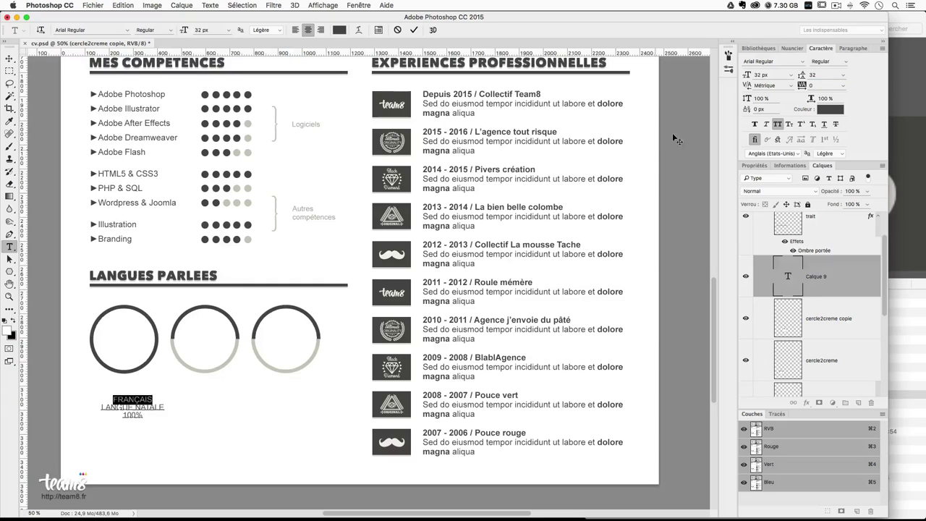
left_click(842, 64)
left_click(825, 72)
Make 100% bold at 50 px with 60 leading.
double_click(132, 415)
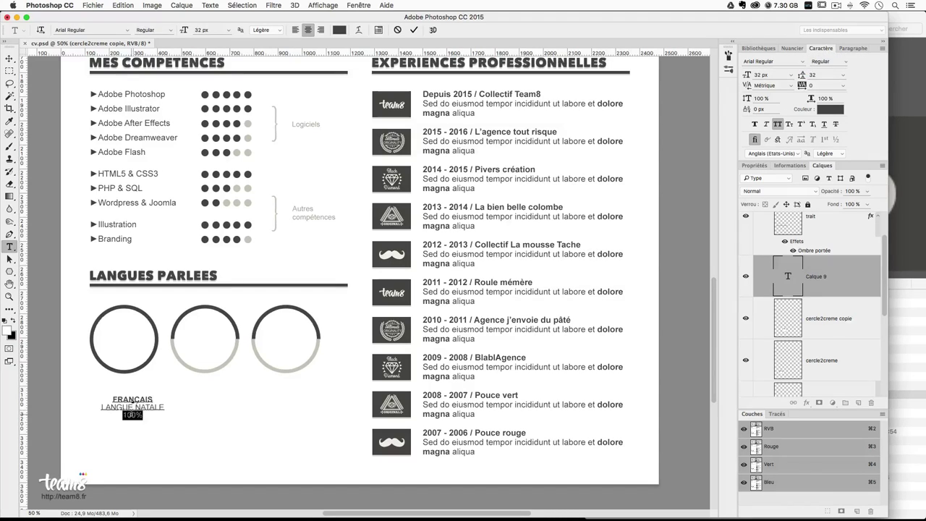
left_click(842, 64)
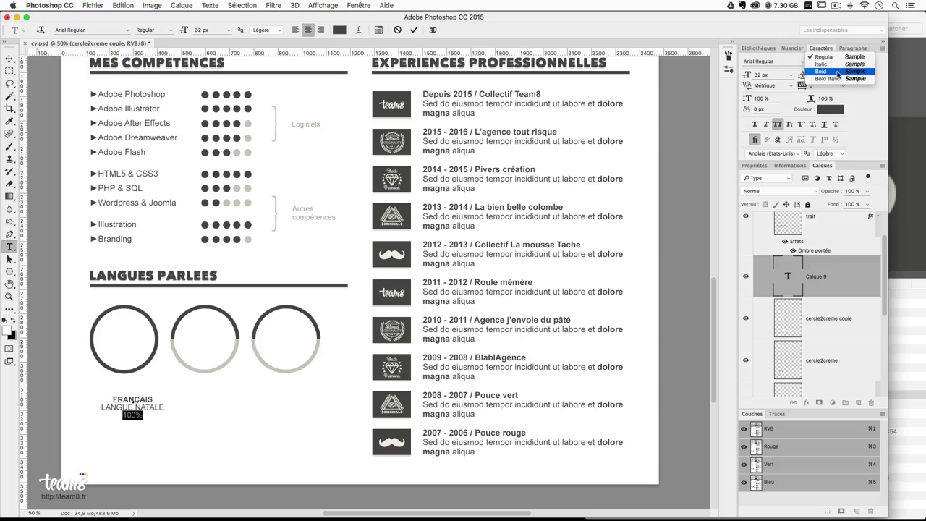
left_click(837, 72)
key("Tab")
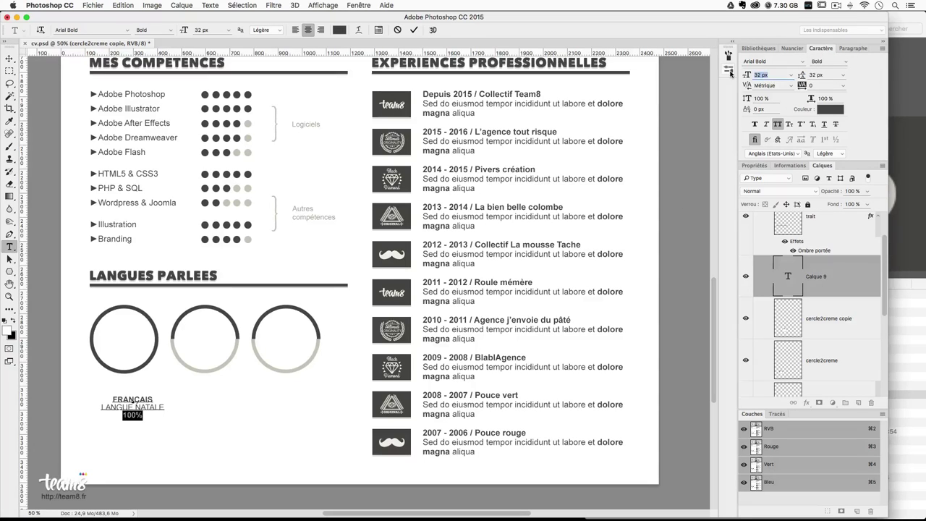
type("50")
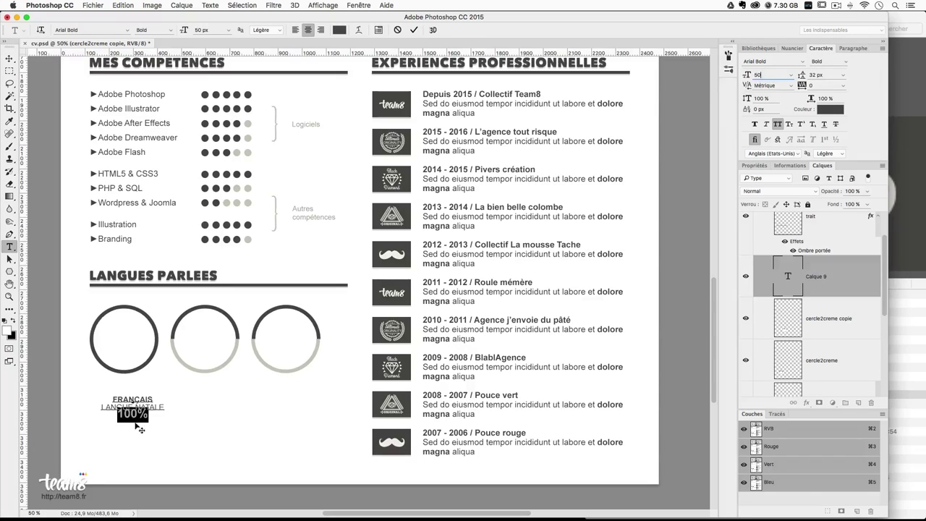
key("Return")
left_click(813, 76)
type("50")
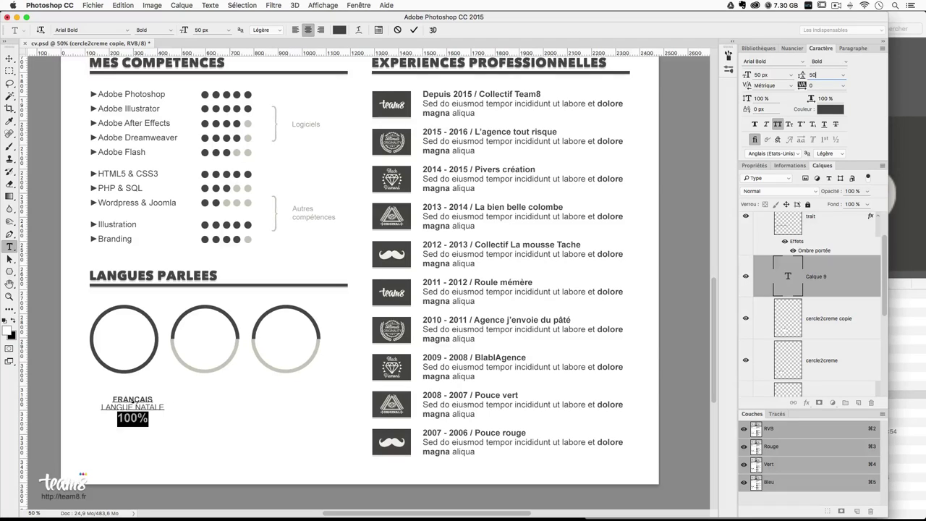
key("BackSpace")
key("BackSpace")
type("60")
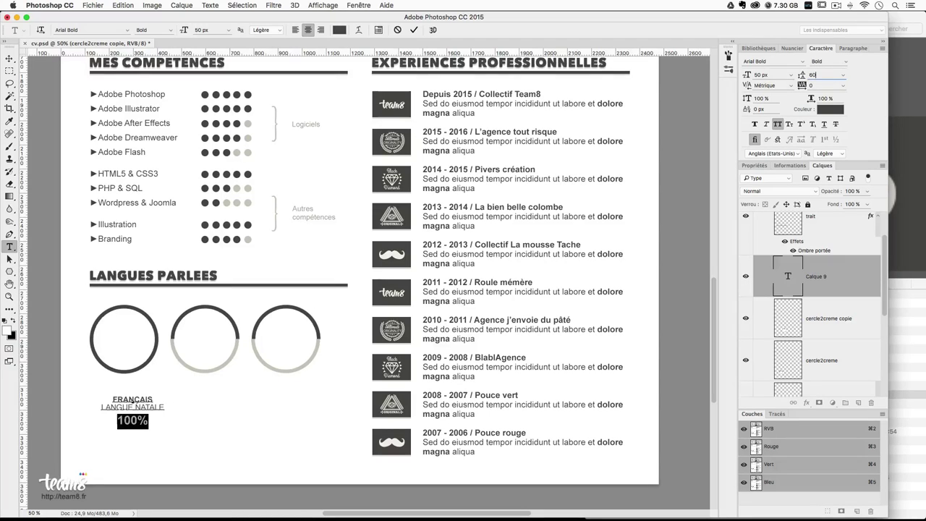
Turn off All Caps for Langue natale and size it 25 px.
left_click_drag(165, 407, 101, 408)
left_click(778, 125)
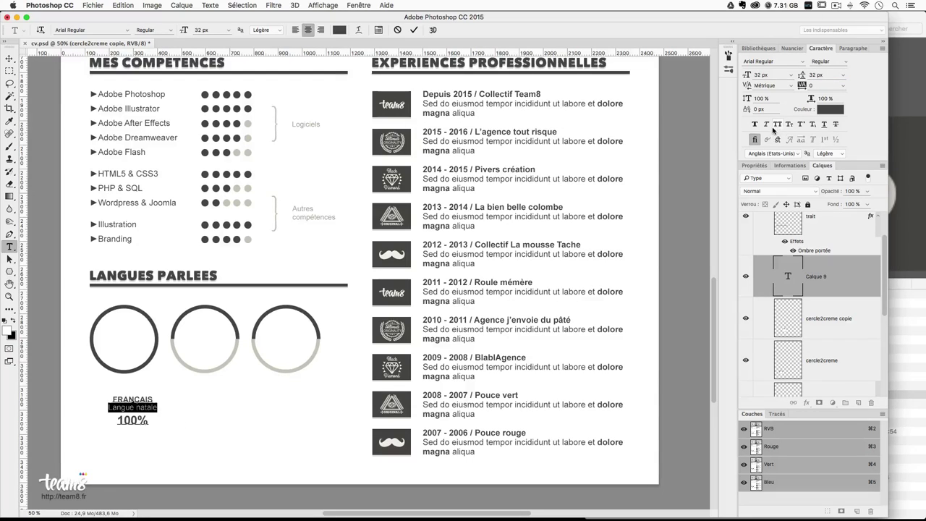
left_click(745, 75)
type("28")
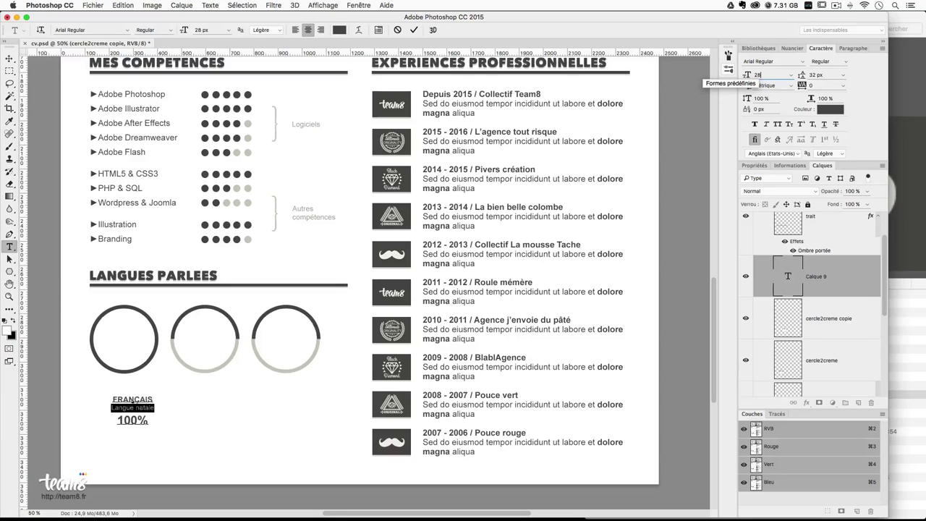
key("Down")
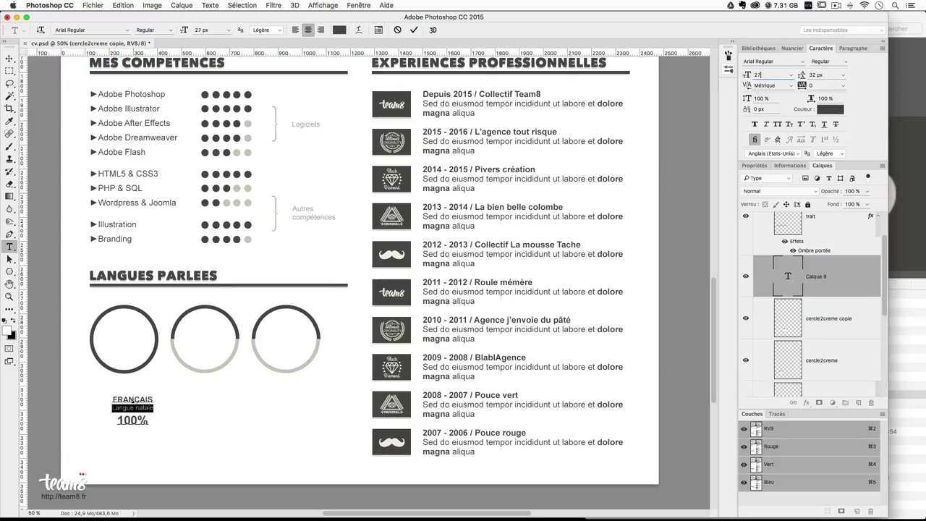
key("Down")
key("Down")
Resize the Langue natale line to 26 px.
left_click(8, 60)
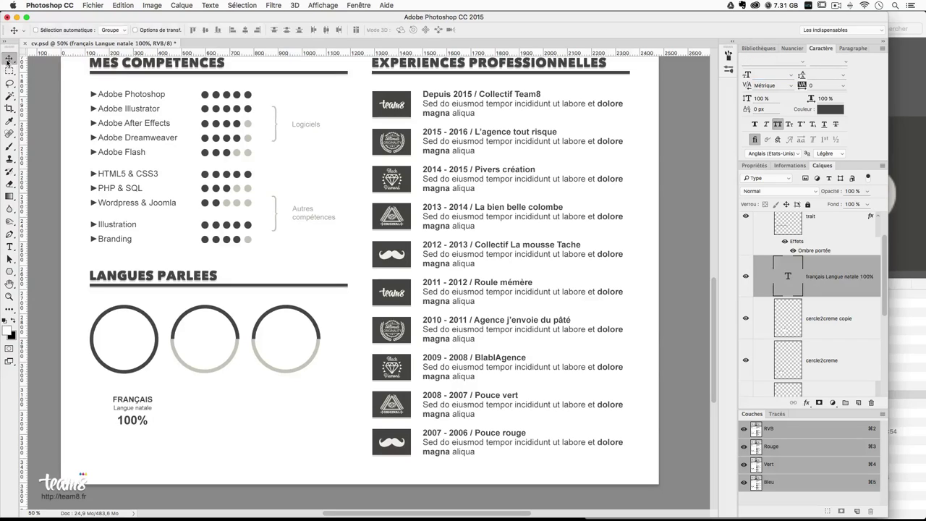
left_click(10, 246)
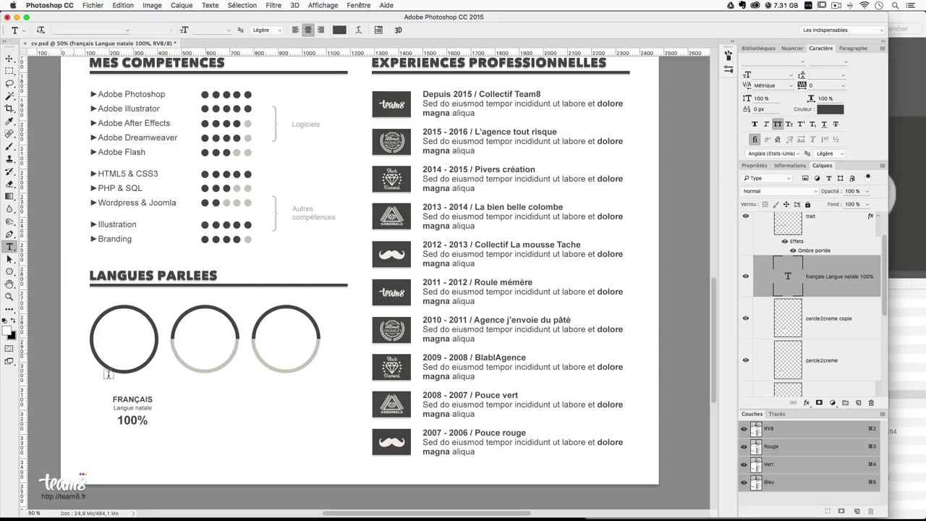
triple_click(144, 408)
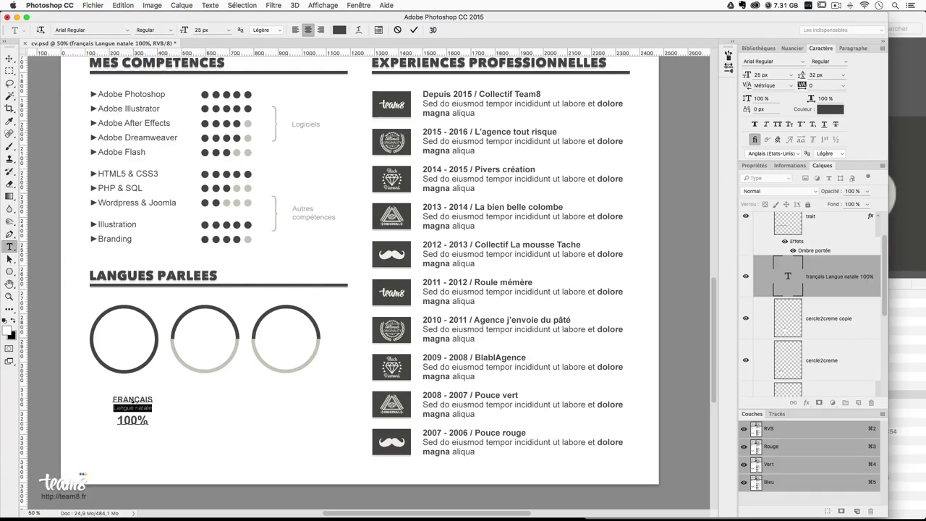
left_click(761, 74)
type("2")
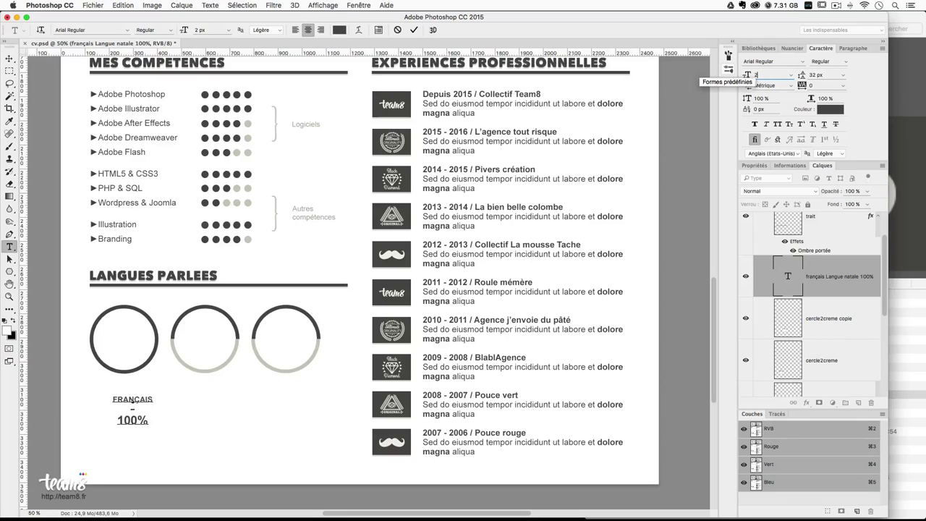
type("6")
key("ctrl+Return")
Move the label inside the first ring and reduce 100% to 40 px.
key("v")
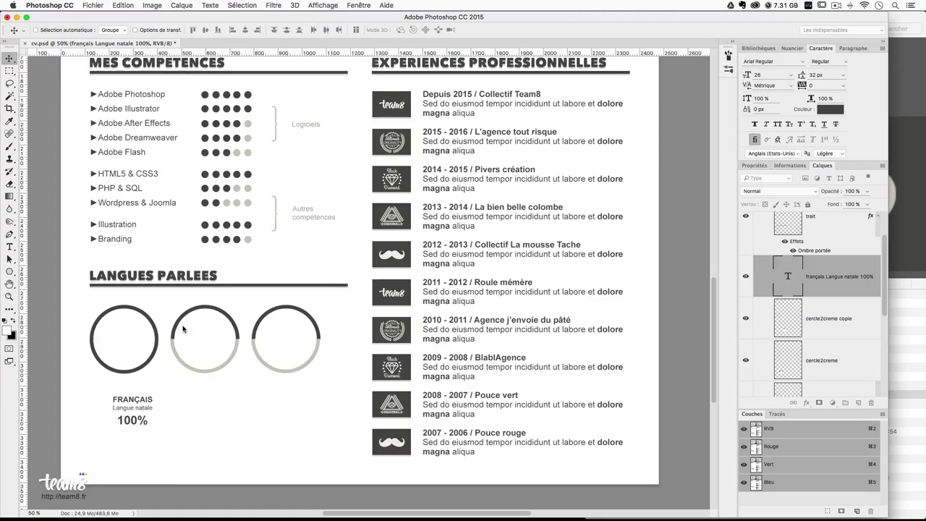
left_click_drag(197, 389, 189, 319)
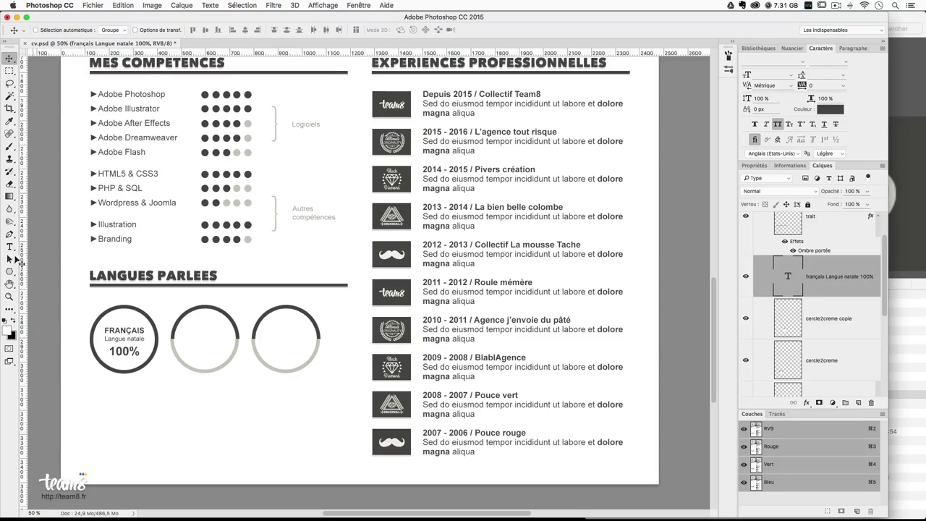
left_click(9, 246)
left_click_drag(108, 350, 139, 350)
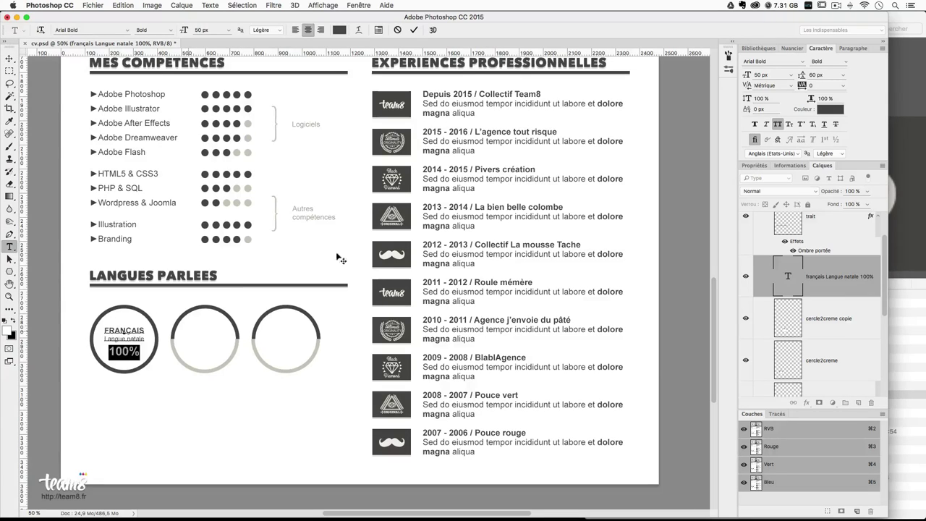
type("40")
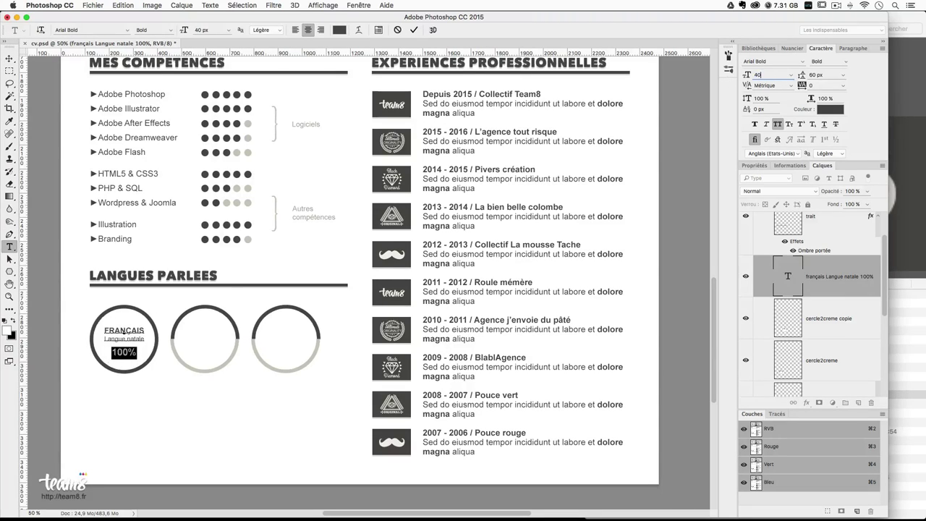
left_click(9, 59)
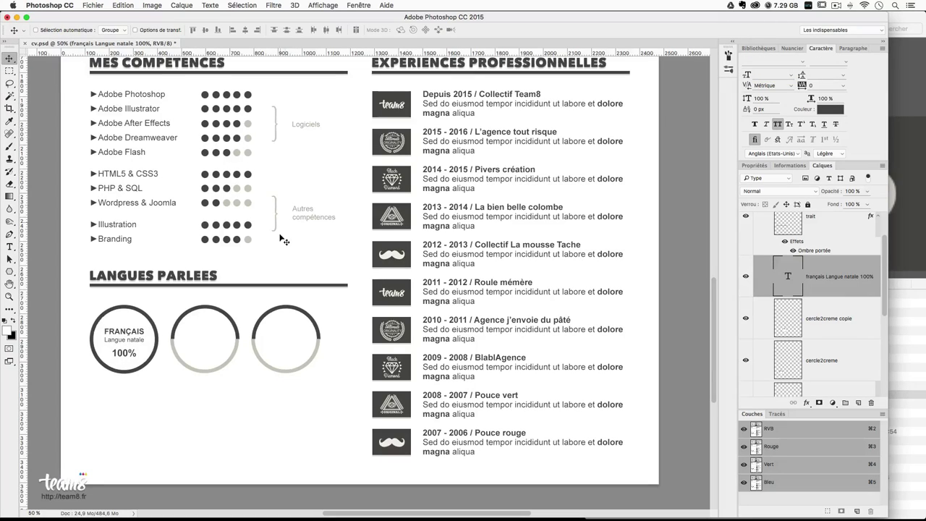
Duplicate the label into the second ring and change it to ANGLAIS / Niveau moyen.
left_click_drag(262, 249, 336, 261)
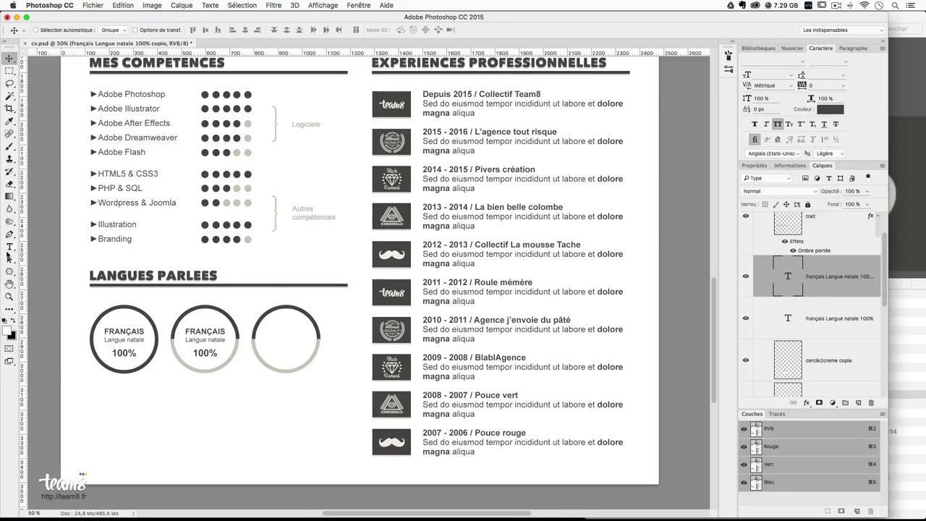
left_click(10, 247)
double_click(206, 330)
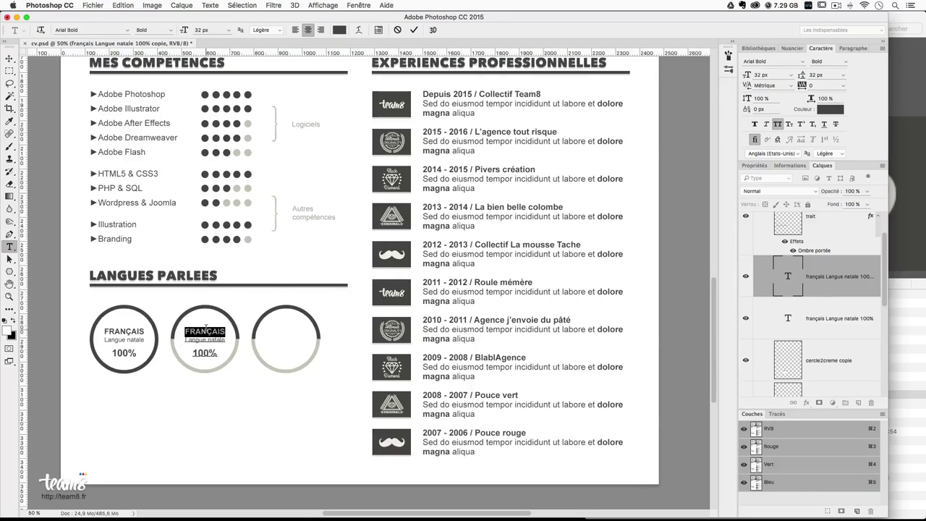
type("ANGLAIS")
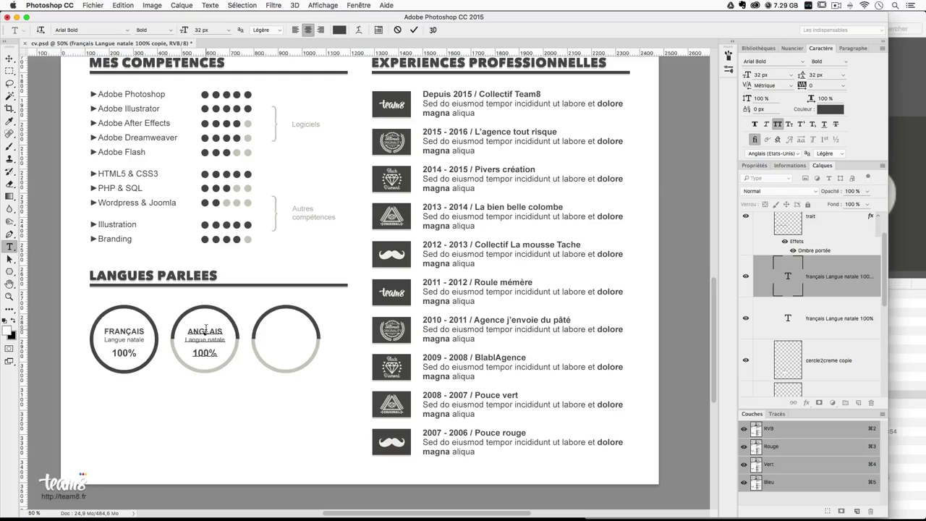
left_click_drag(186, 341, 218, 341)
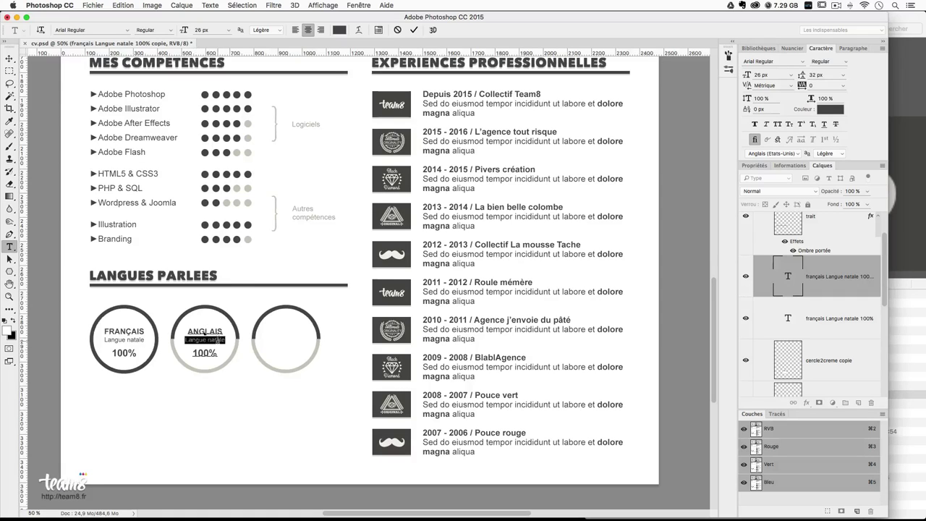
type("Niveau ")
type("moyen")
Change the second ring's percentage to 50%, then copy the ANGLAIS label into the third ring.
left_click(201, 353)
left_click_drag(217, 353, 195, 353)
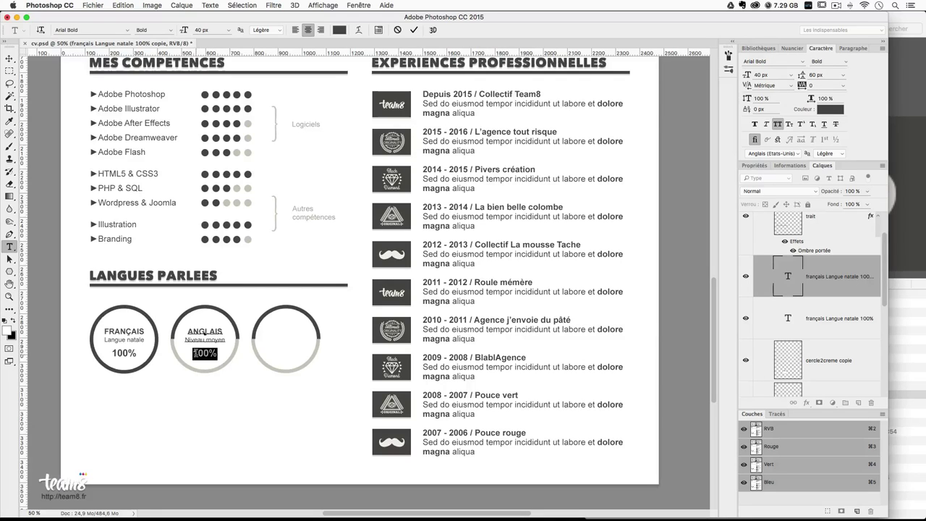
type("50%")
left_click(7, 58)
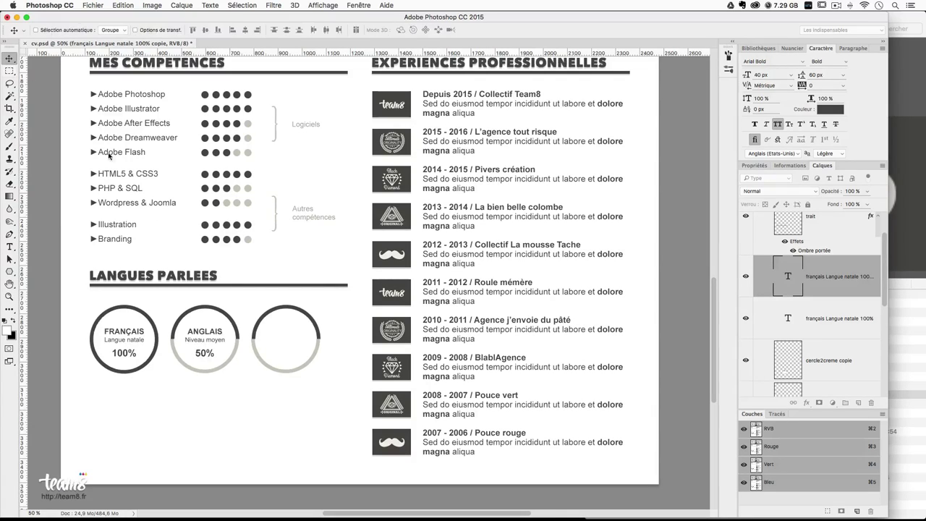
left_click_drag(163, 273, 283, 273)
Retitle the third ring's label ESPAGNOL with the caption En cours d'étude.
left_click(9, 246)
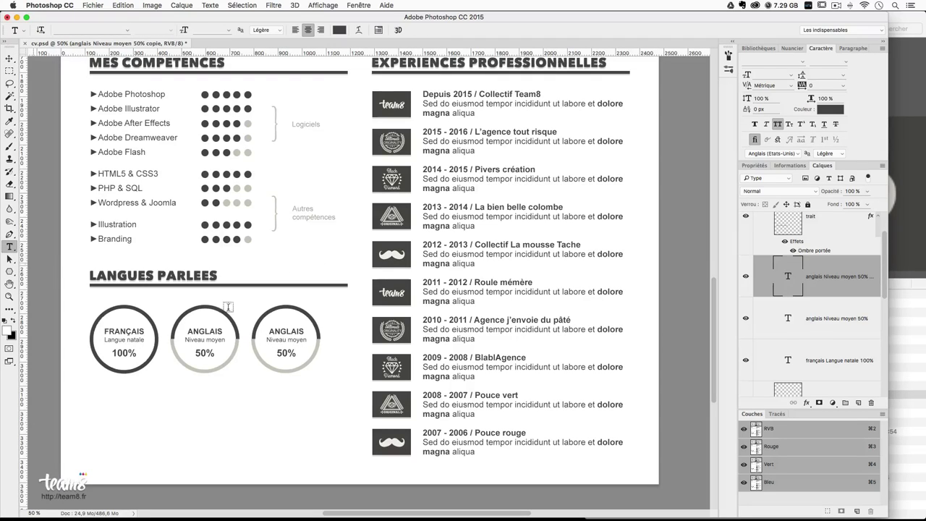
double_click(277, 331)
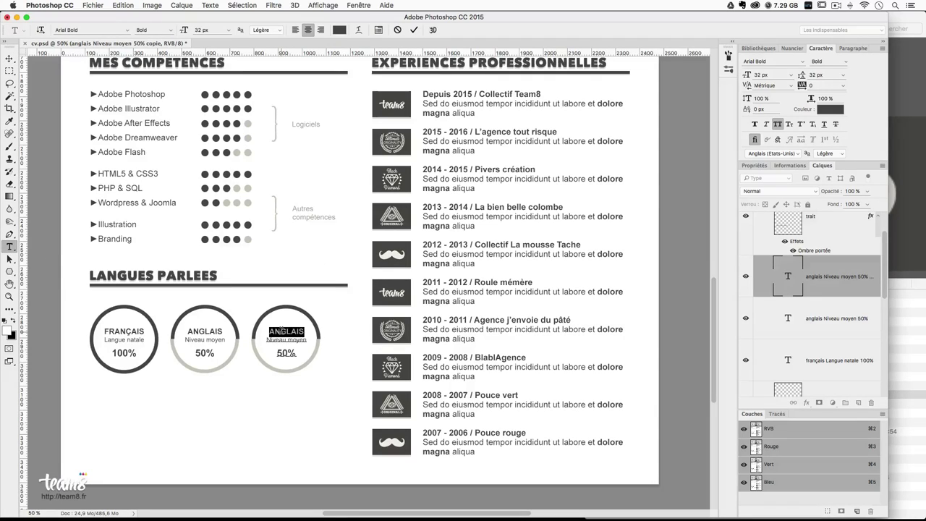
type("ESPAG")
type("NOL")
triple_click(282, 341)
type("m")
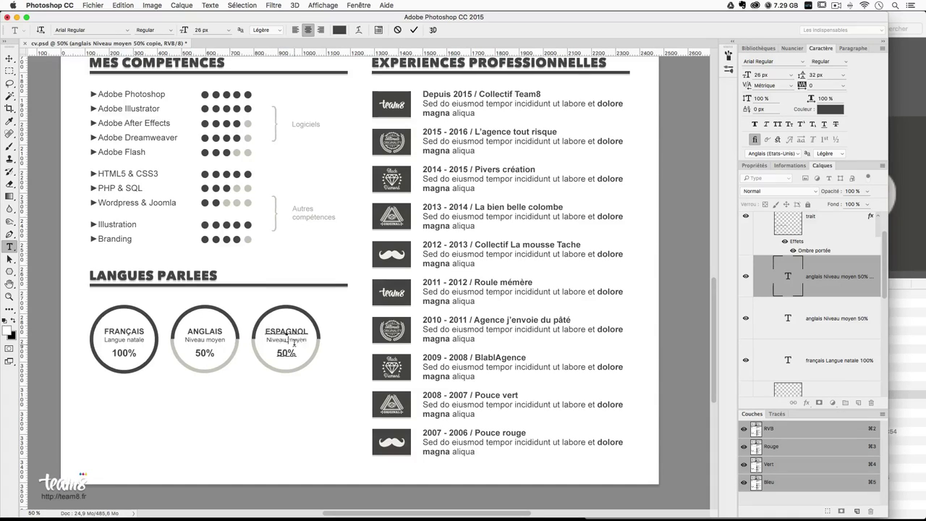
type("a")
type(" d'")
type("étude")
left_click(10, 247)
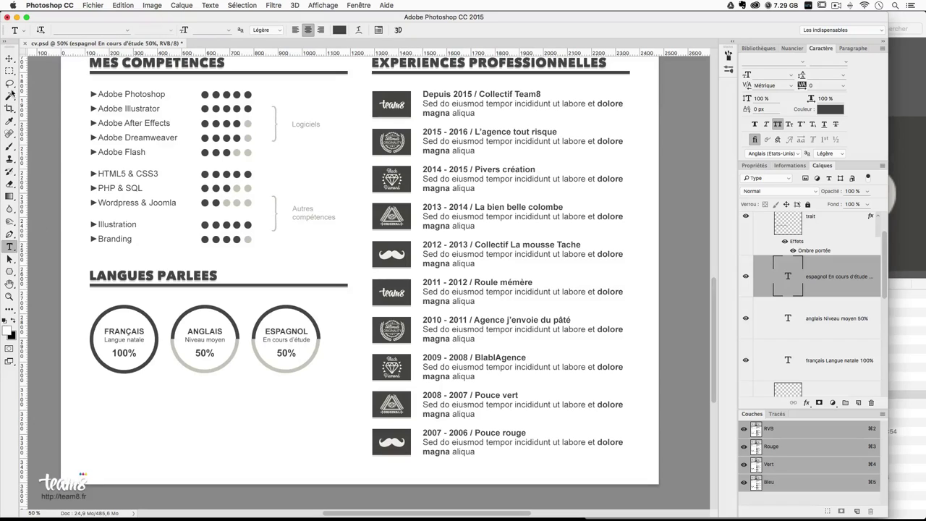
left_click(10, 59)
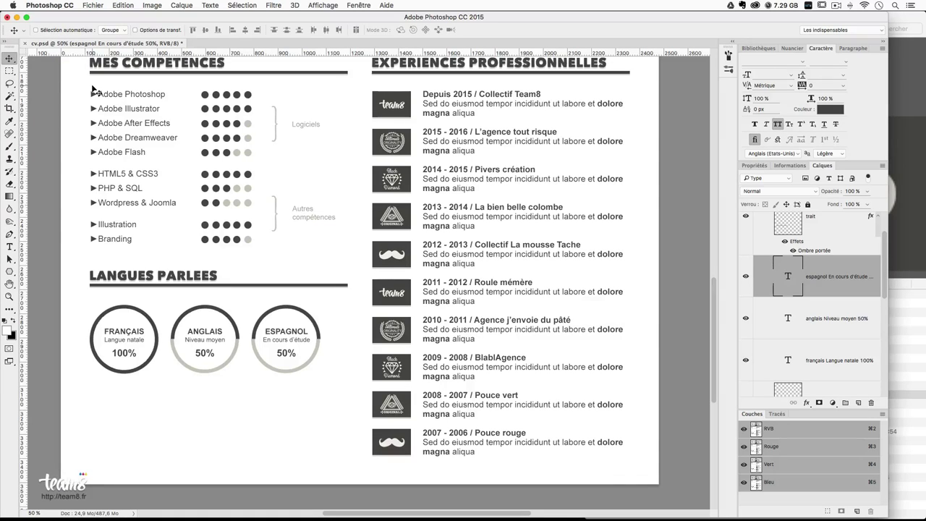
Show the layout guides and zoom out to see the whole page.
key("super+minus")
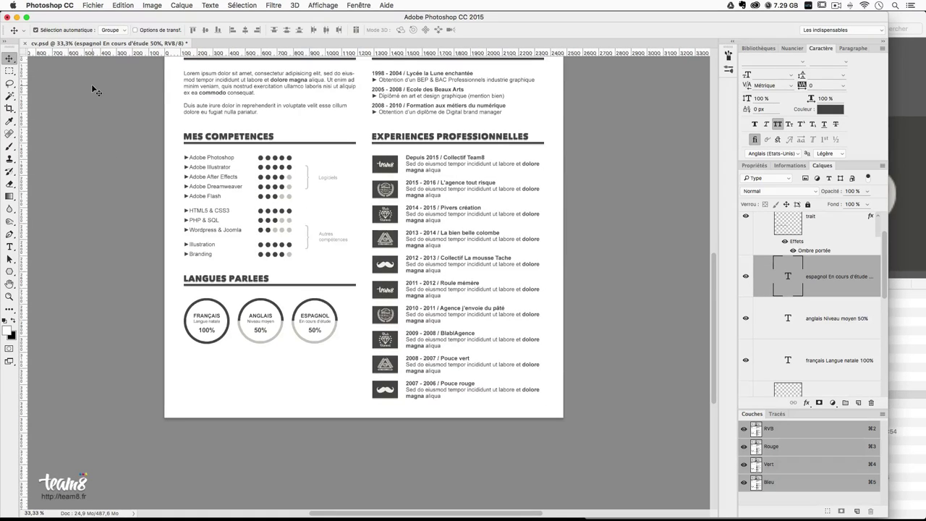
key("super+semicolon")
key("super+plus")
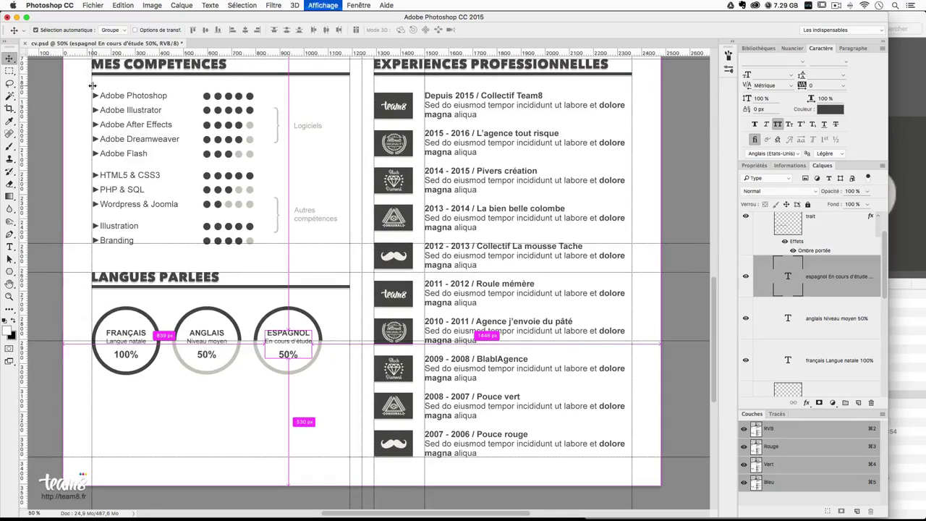
key("super+minus")
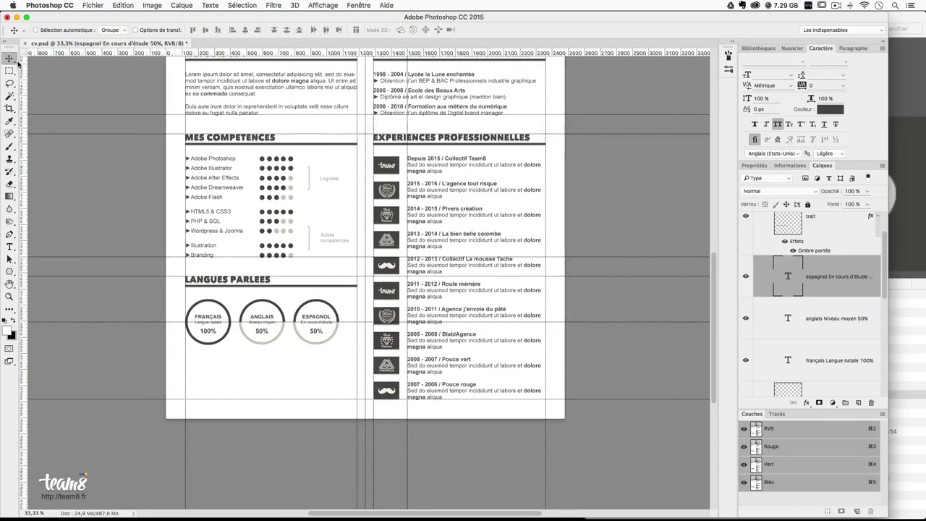
scroll(635, 285, "up", 5)
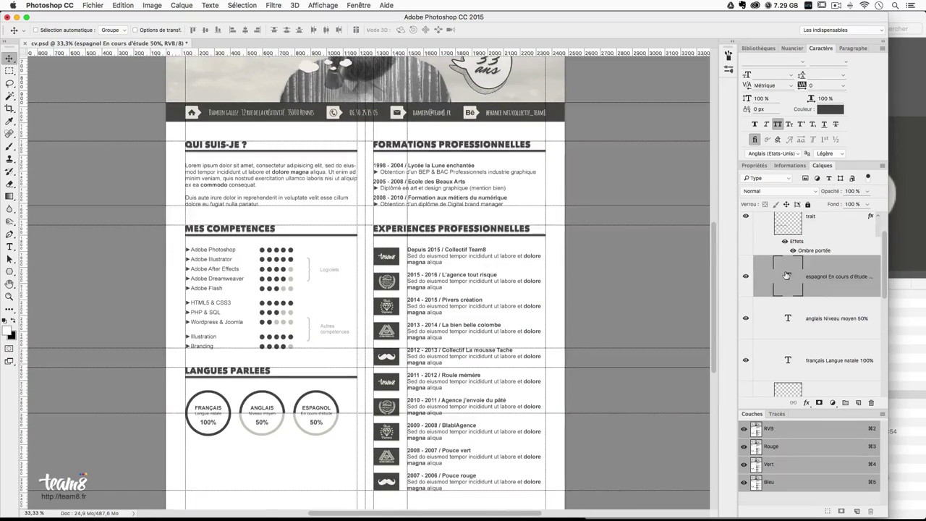
scroll(787, 275, "up", 2)
Rename the 'mes compétences copie' layer group to 'Langues parlées'.
left_click(756, 239)
double_click(784, 240)
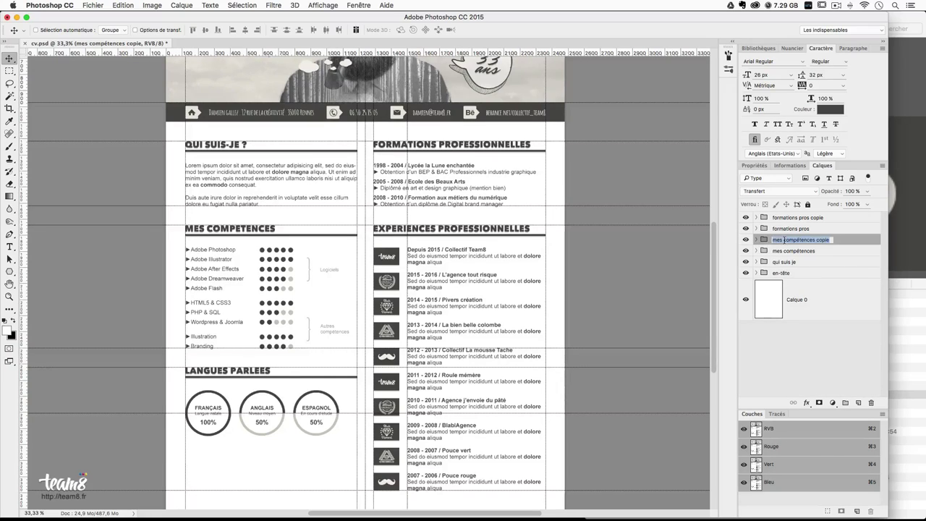
type("Lan")
key("BackSpace")
type("ues parlées")
key("Return")
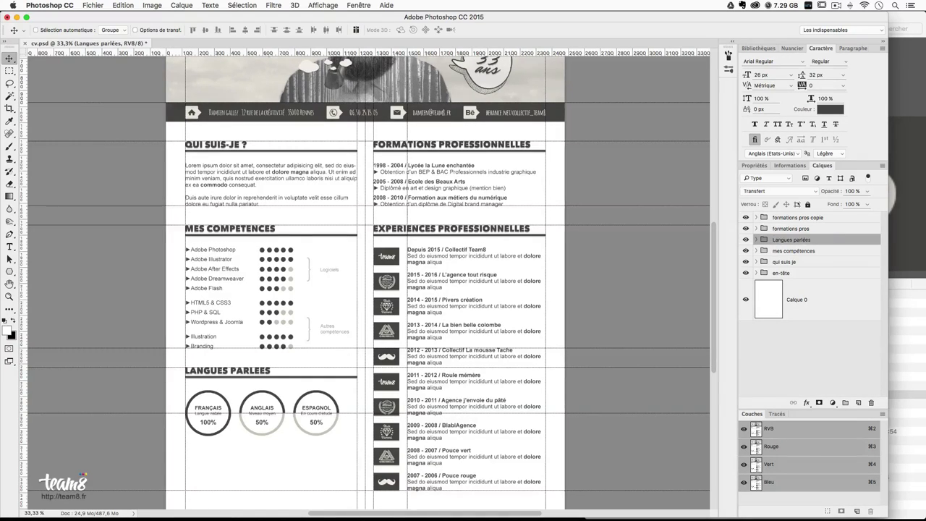
left_click(804, 262)
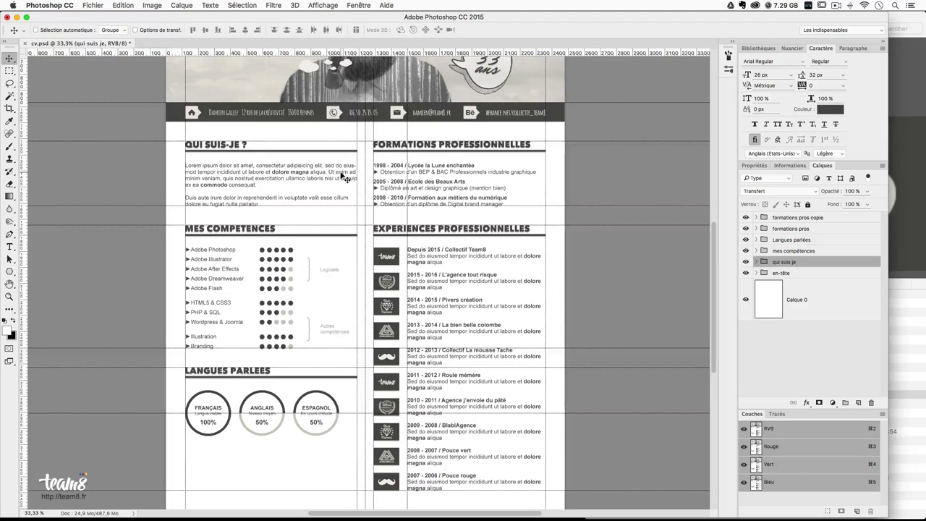
Add a horizontal guide at the bottom edge of the Français ring.
left_click_drag(336, 201, 339, 168)
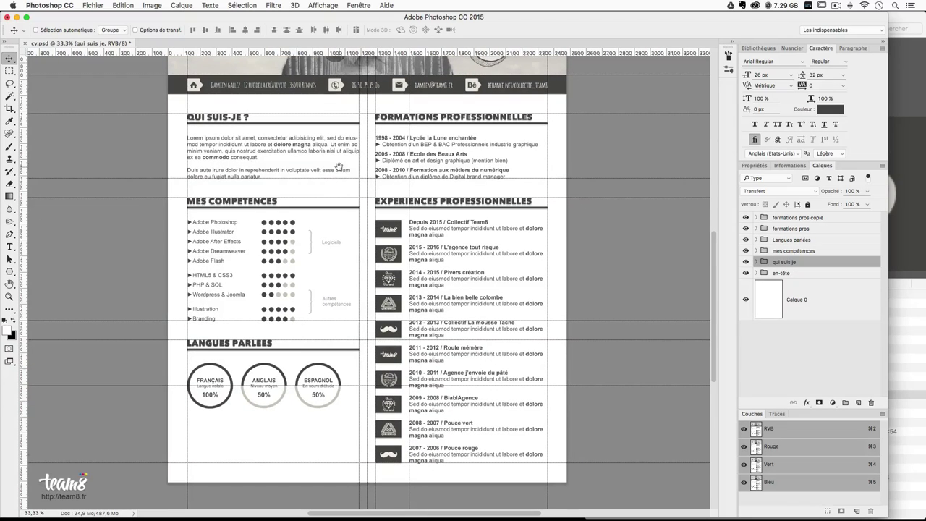
left_click(10, 70)
key("super+plus")
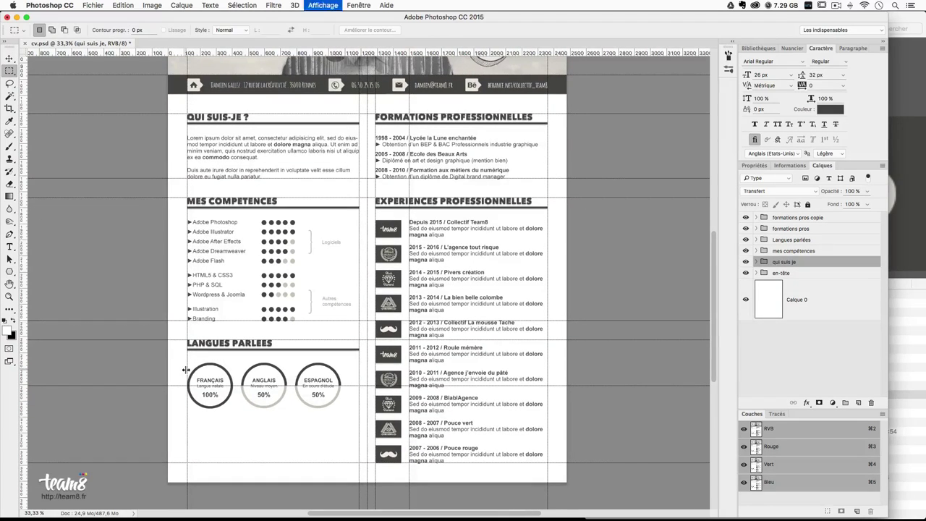
scroll(333, 354, "down", 5)
scroll(333, 355, "left", 2)
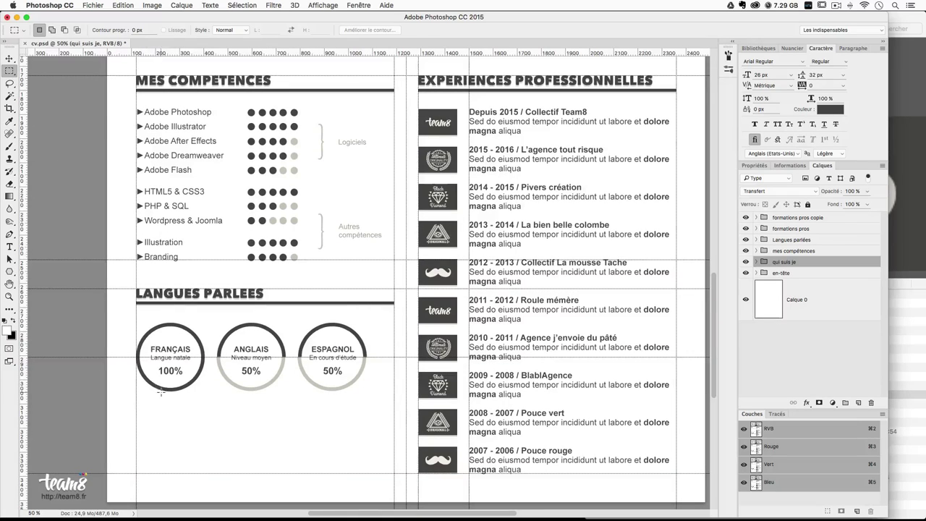
left_click_drag(163, 392, 192, 420)
left_click_drag(256, 54, 268, 418)
key("super+d")
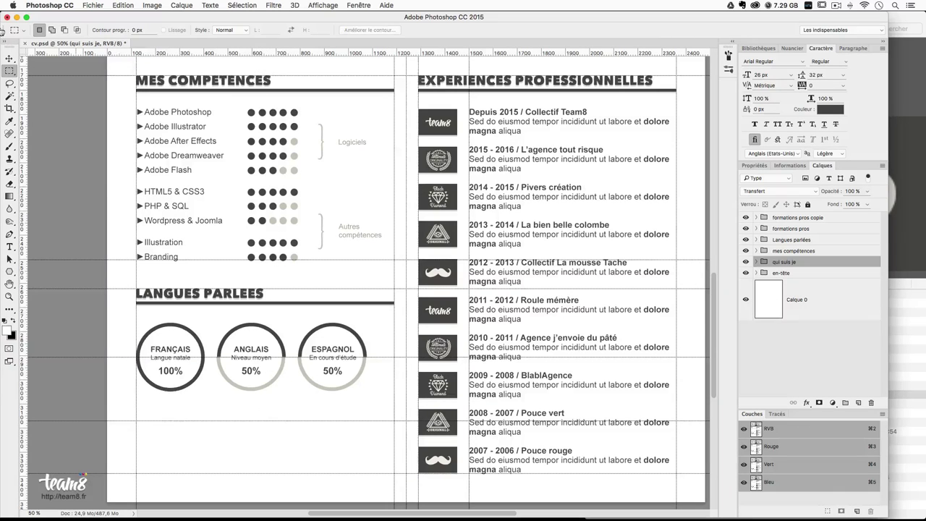
Scroll the page and zoom out to view the whole page width.
left_click(13, 61)
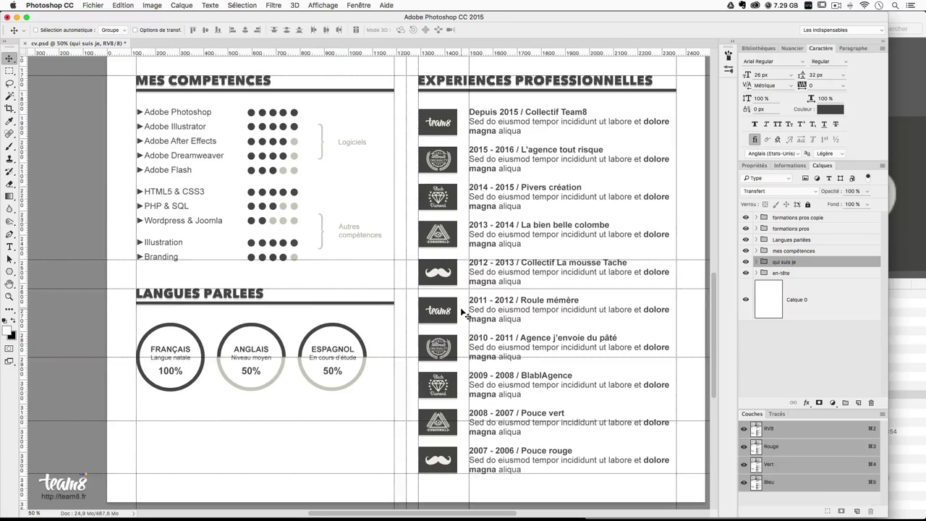
scroll(464, 313, "up", 5)
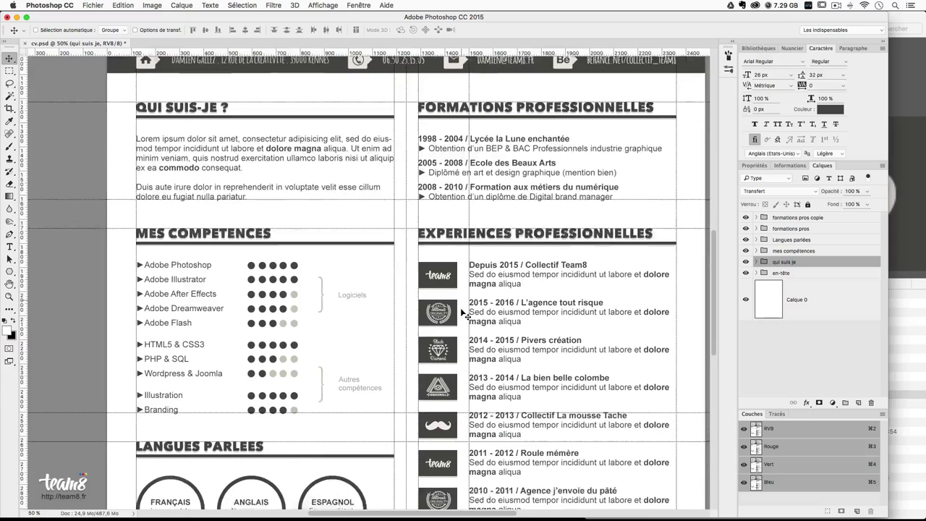
scroll(463, 312, "down", 1)
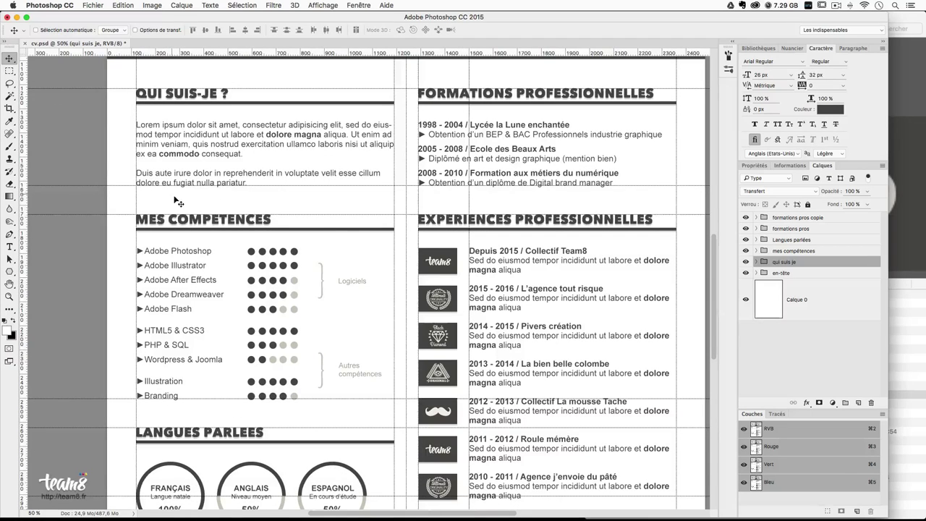
scroll(360, 244, "down", 2)
scroll(360, 246, "up", 1)
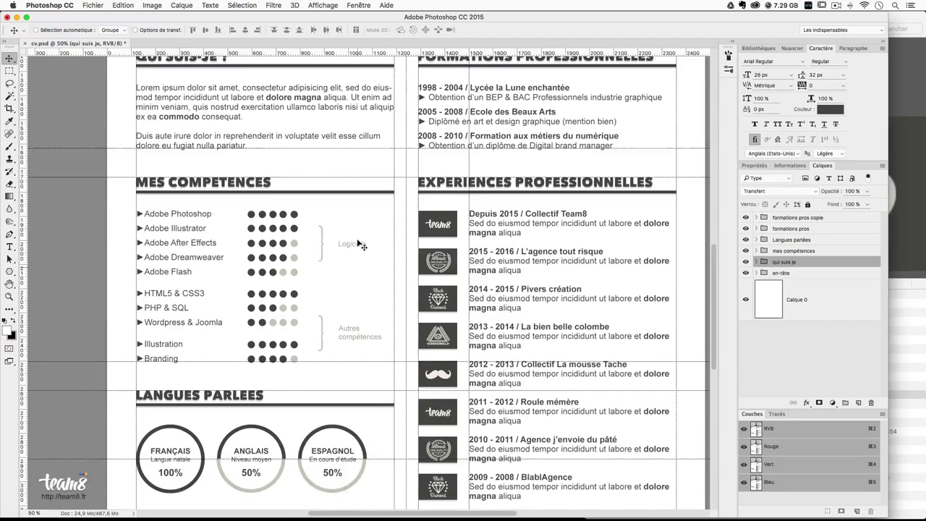
key("super+minus")
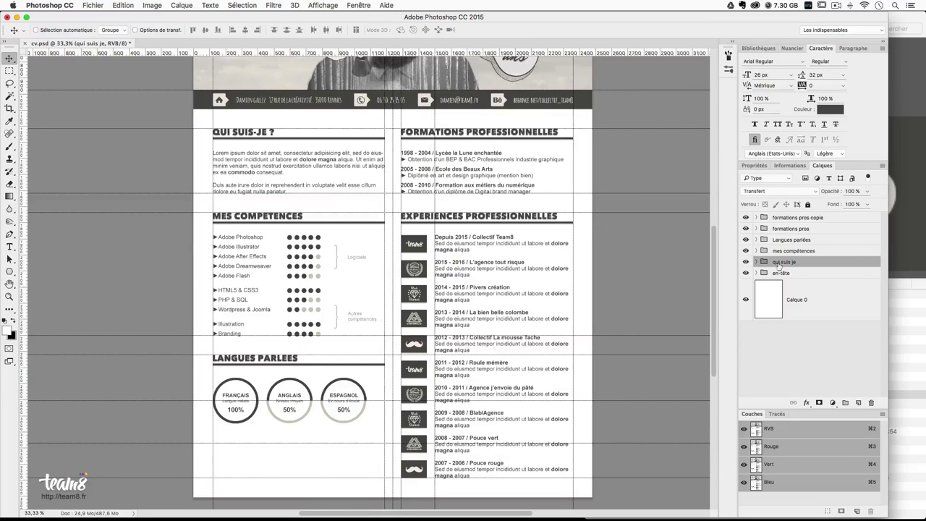
Duplicate the Qui suis-je block below the languages section and retitle it CENTRES D'INTERET.
mouse_move(313, 179)
left_mouse_down()
mouse_move(334, 474)
mouse_move(344, 470)
left_mouse_up()
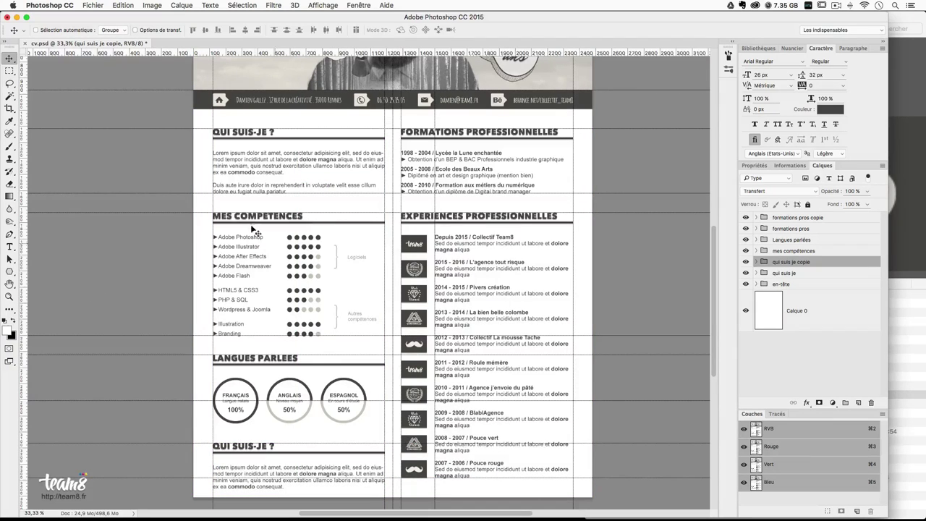
left_click(10, 248)
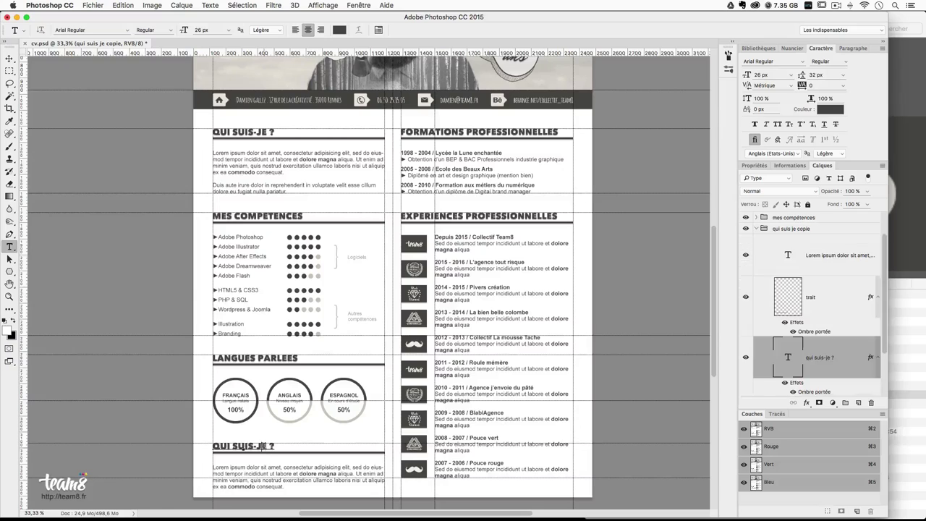
double_click(264, 445)
triple_click(266, 443)
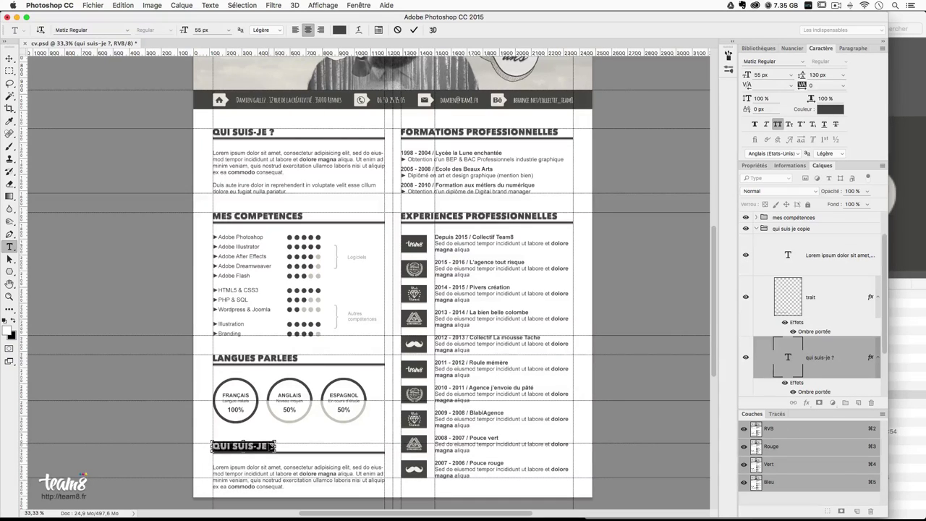
type("CEN")
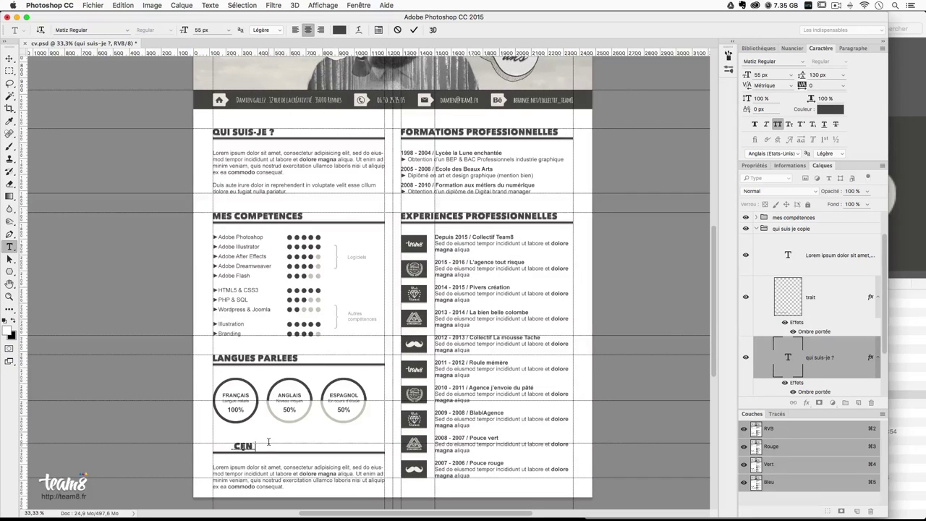
type("TRES D'")
type("INTERET")
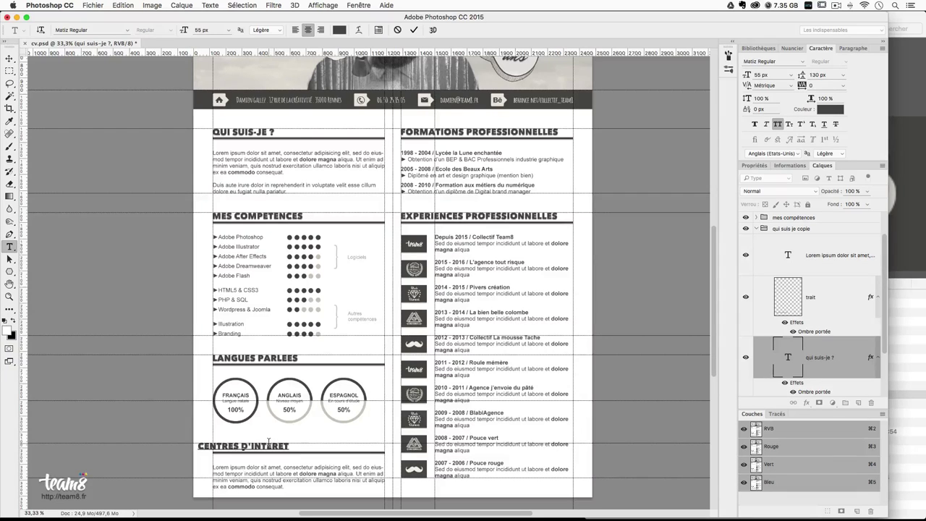
Align the CENTRES D'INTERET title with the column and zoom in to check it.
left_click(9, 58)
left_click_drag(246, 486, 264, 480)
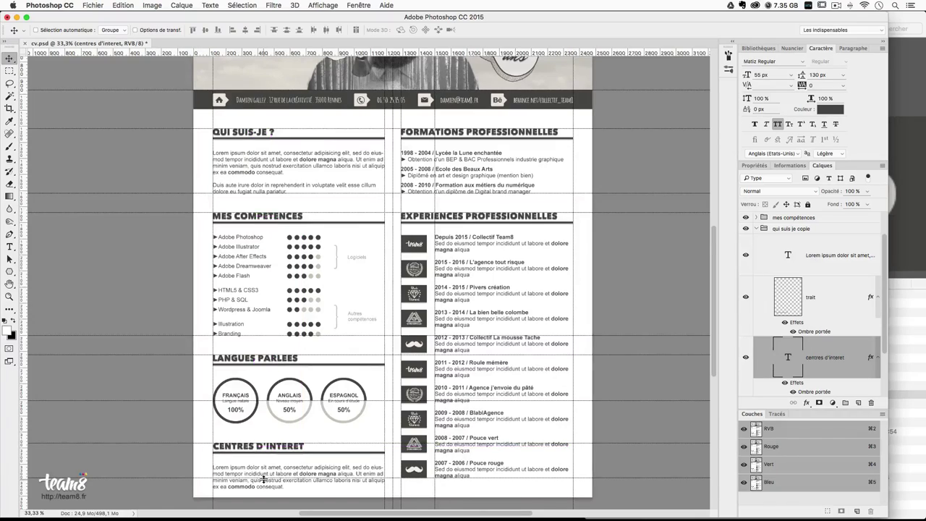
key("super+plus")
key("super+plus")
scroll(241, 333, "down", 10)
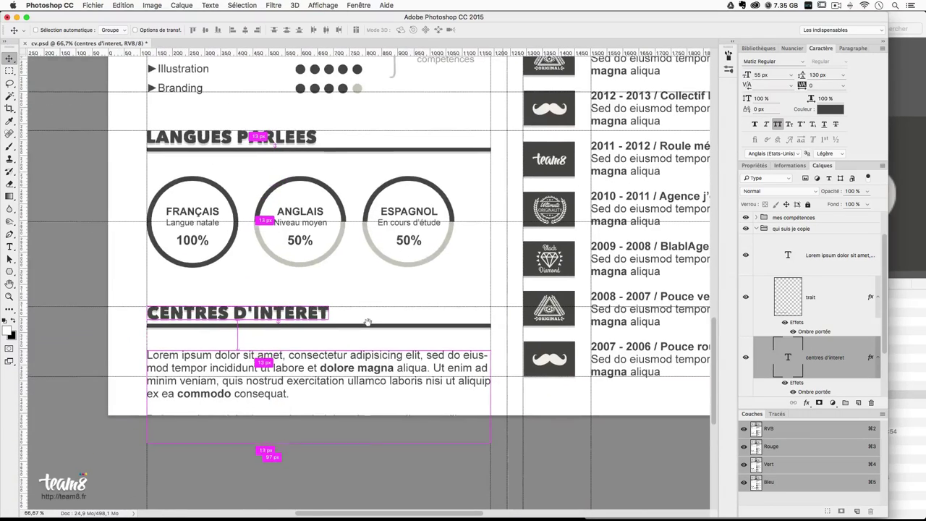
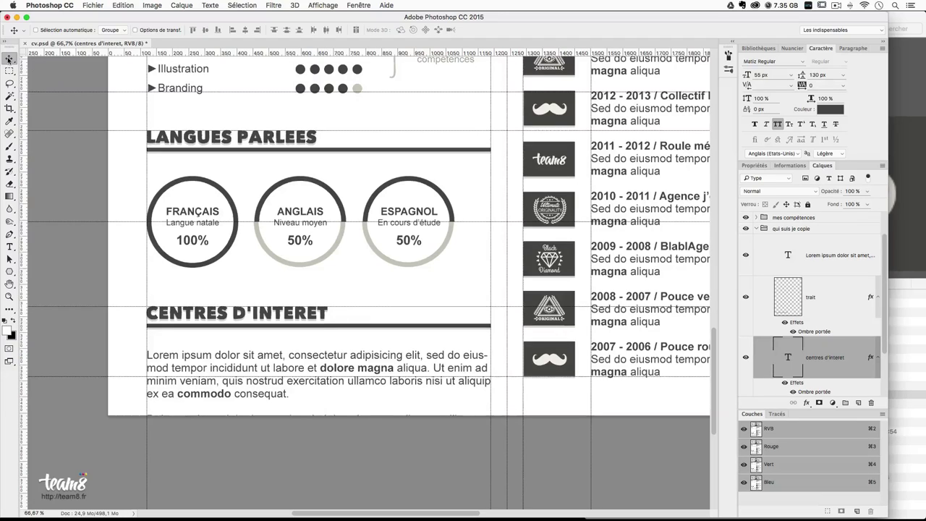
Rename the 'qui suis je copie' group to 'centres d'interet' and zoom out to see the whole CV.
double_click(790, 229)
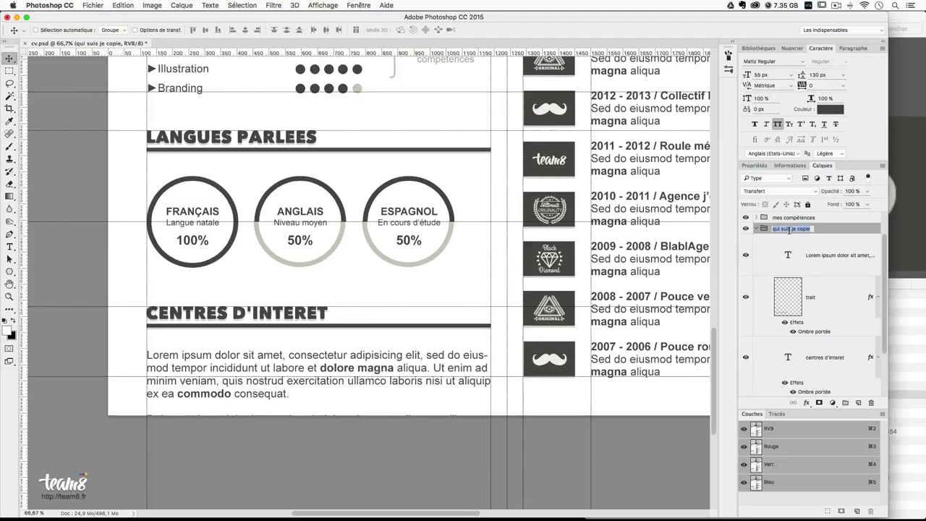
type("centres d")
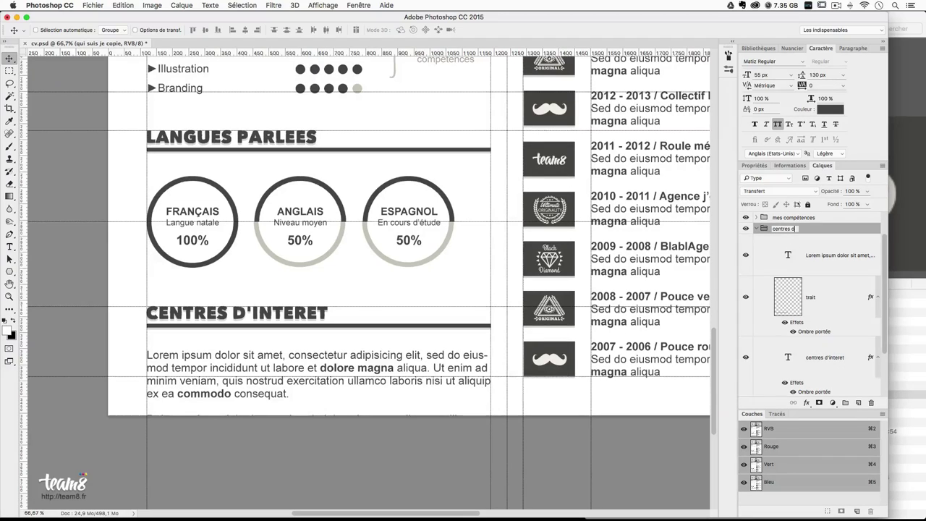
type("'")
key("BackSpace")
key("Return")
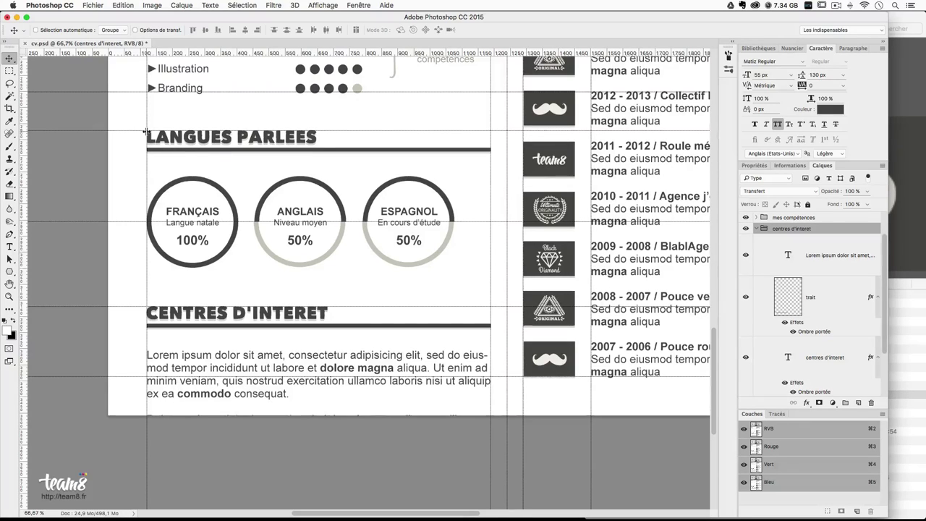
key("super")
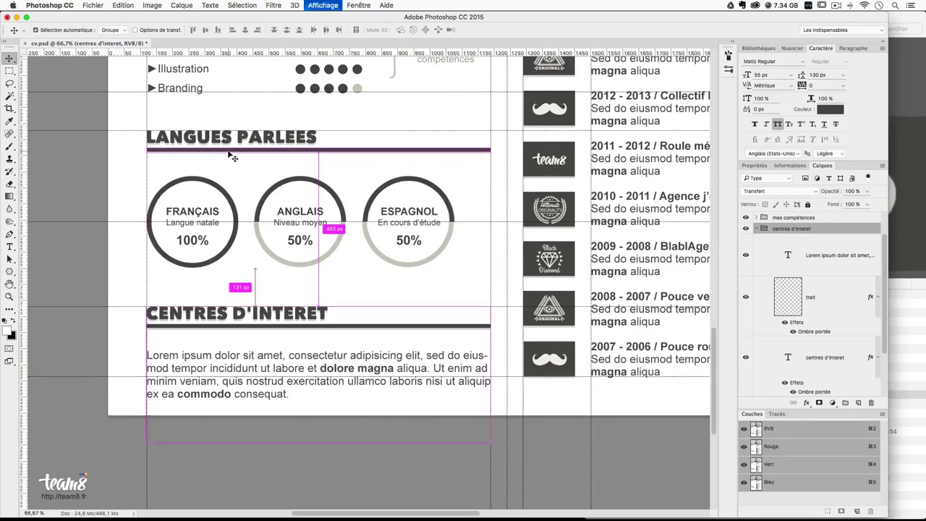
key("super+minus")
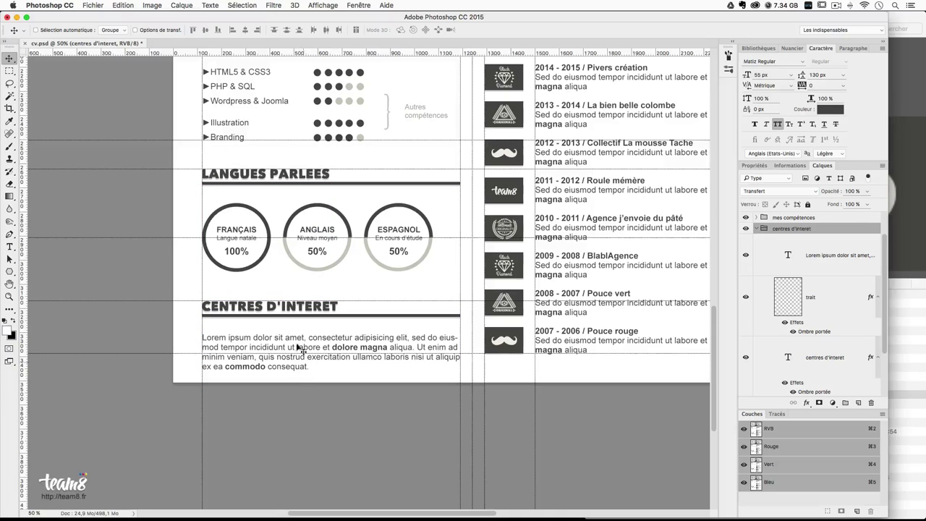
scroll(347, 366, "up", 3)
scroll(347, 365, "right", 3)
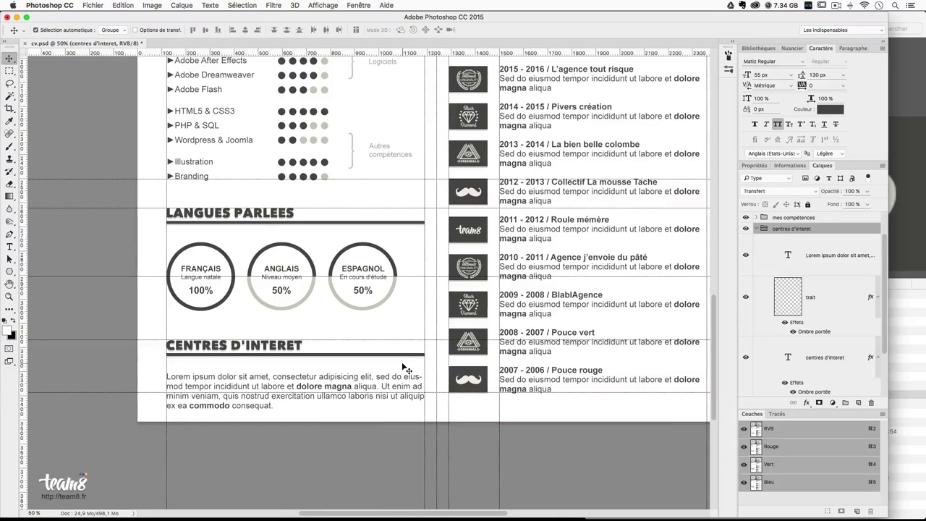
key("super+minus")
scroll(545, 351, "up", 3)
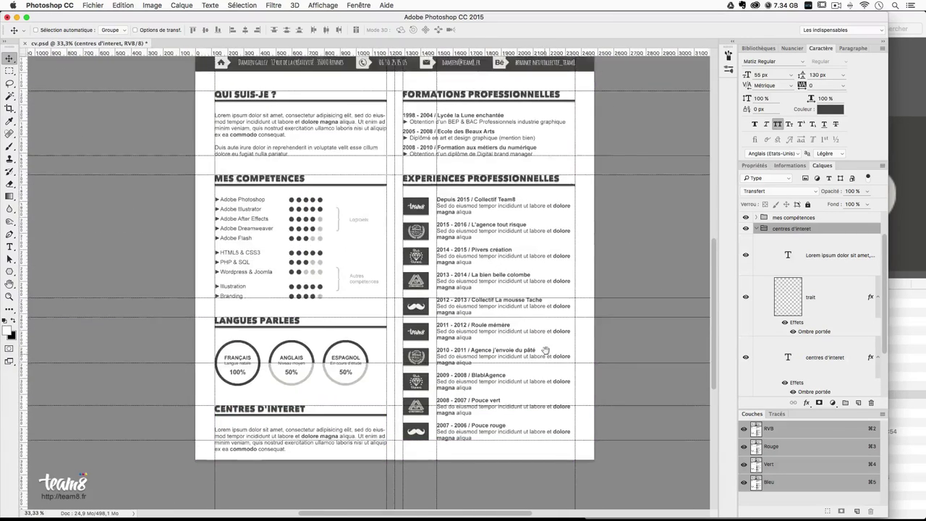
scroll(545, 351, "up", 2)
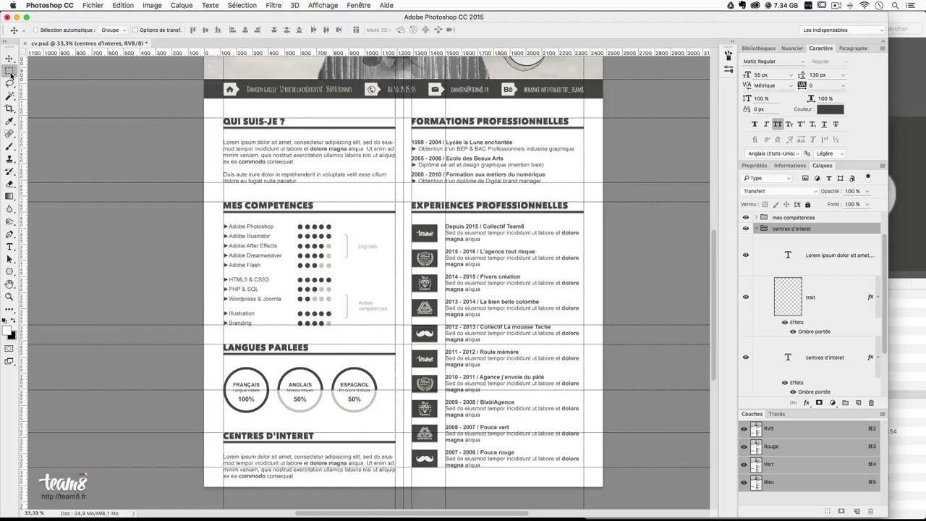
Zoom in on the header and check the edges of the fond bandeau infos banner layer.
left_click(8, 70)
left_click_drag(244, 183, 270, 204)
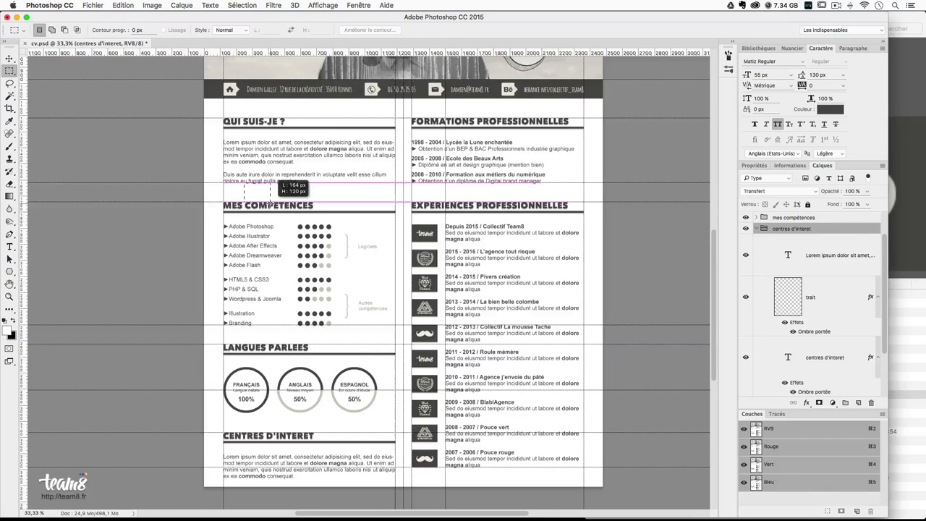
key("ctrl+plus")
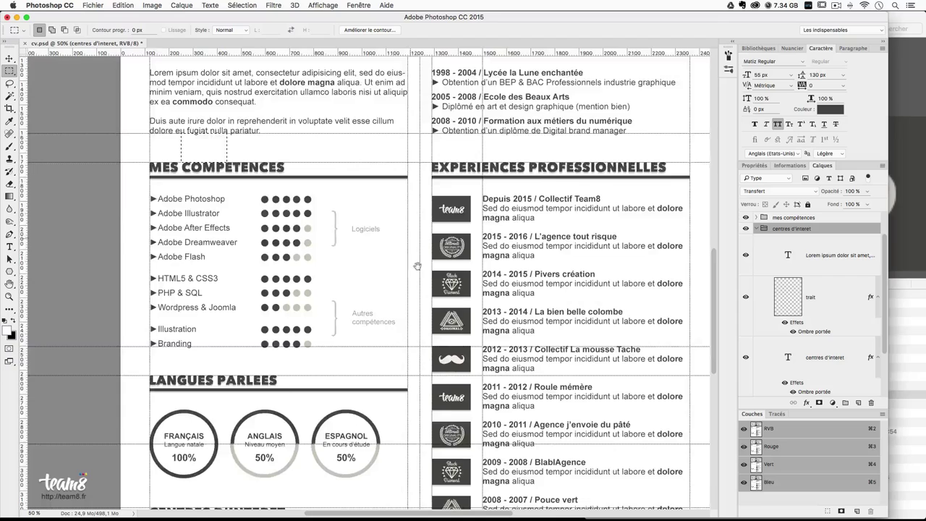
left_click_drag(417, 266, 422, 305)
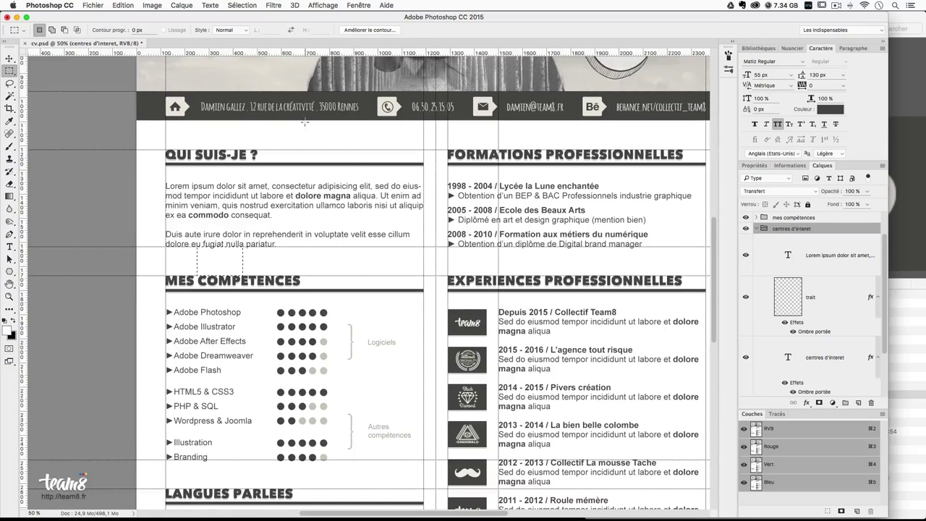
left_click(275, 121)
left_click(9, 56)
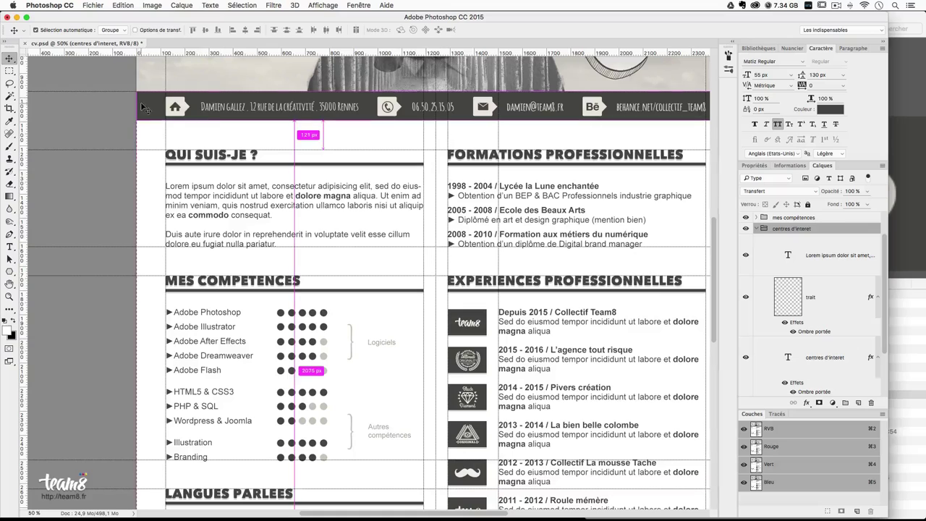
right_click(167, 94)
key("Escape")
left_click(167, 94, "ctrl")
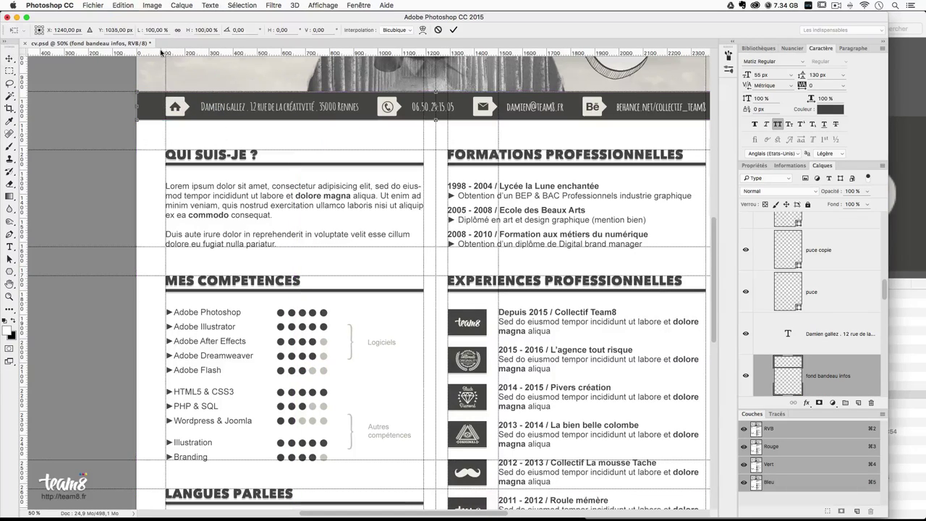
key("ctrl+t")
key("Return")
Place a horizontal guide 100 px below the banner's corner, measured with a 100 px marquee square.
left_click(10, 71)
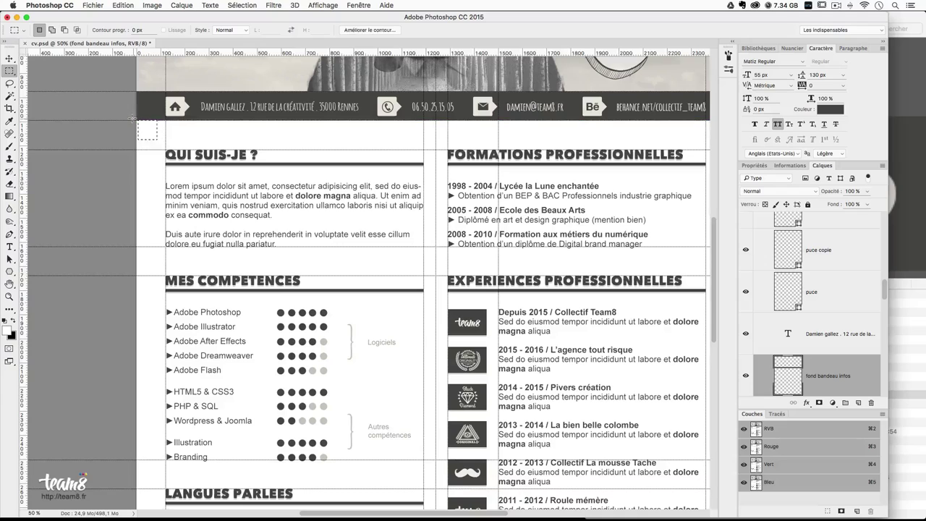
left_click_drag(134, 120, 182, 143)
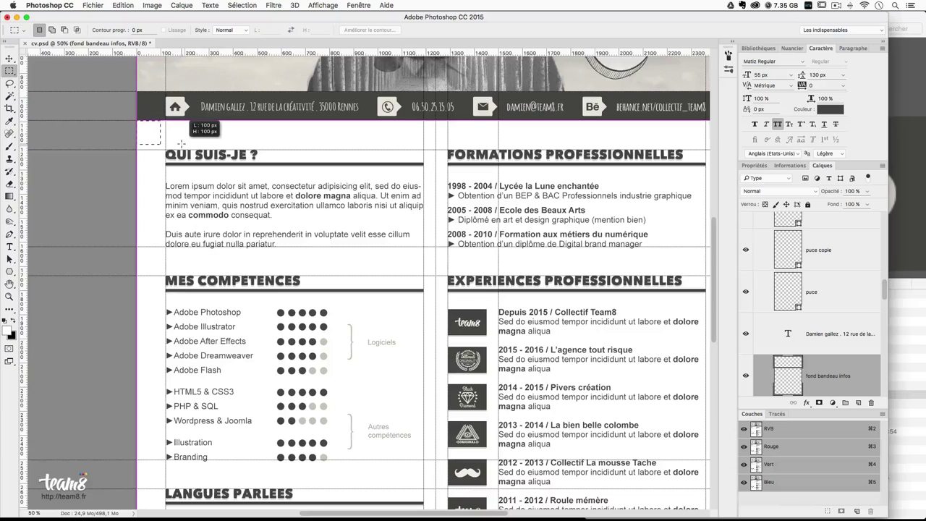
left_click_drag(178, 52, 182, 149)
left_click(182, 149)
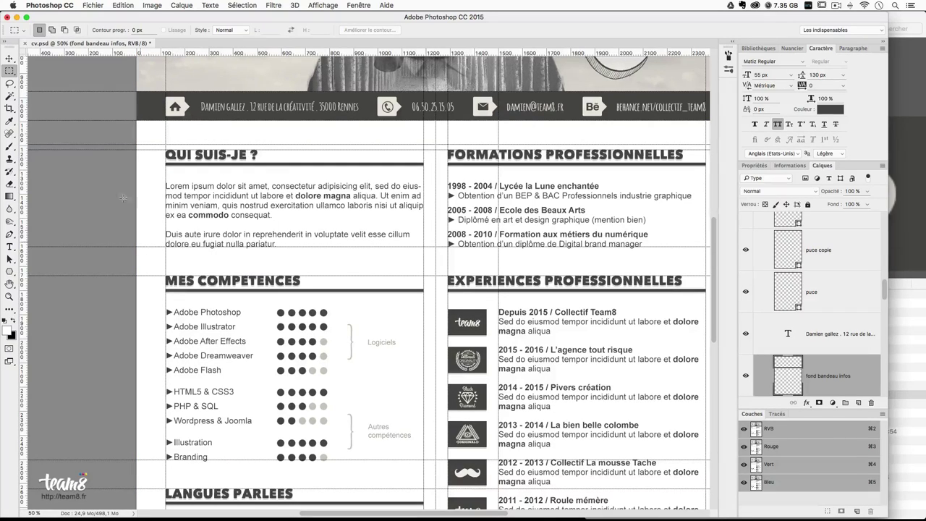
left_click(8, 60)
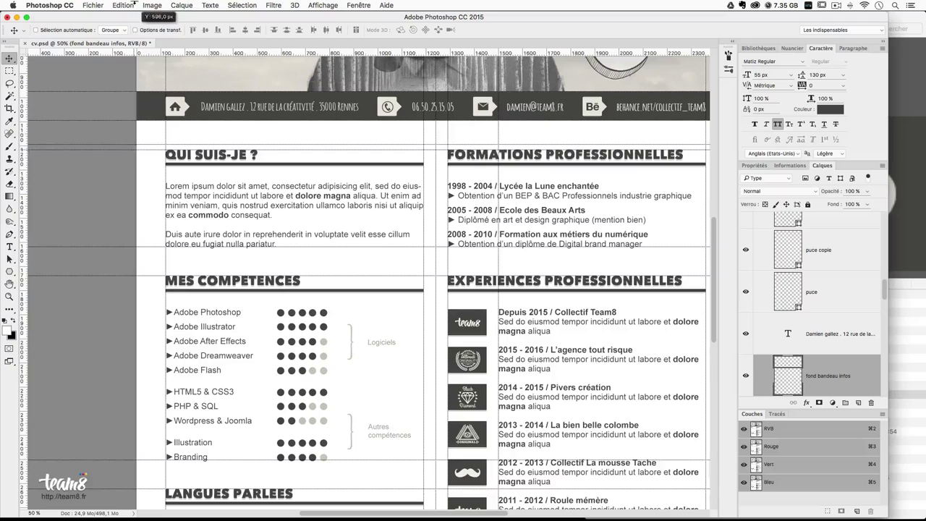
left_click_drag(136, 149, 136, 145)
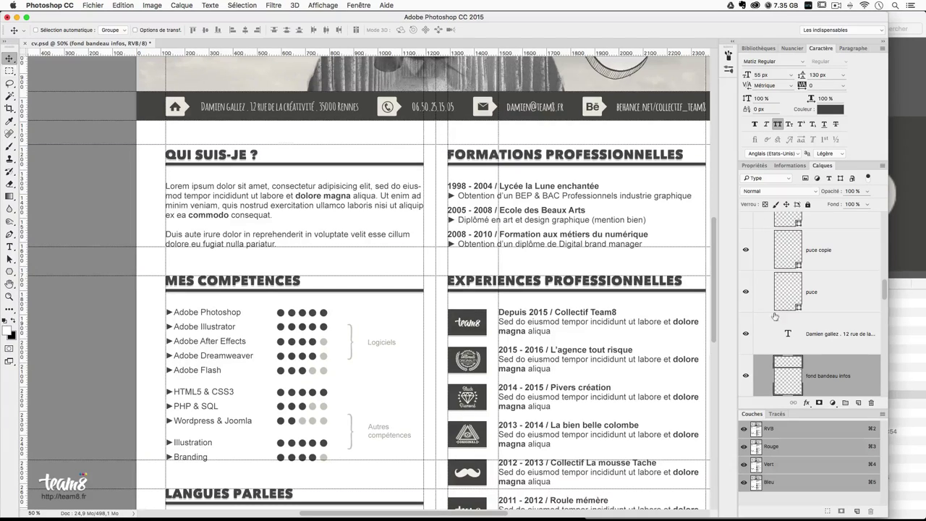
Collapse the centres d'interet group and select the 'formations pros copie' group in Layers.
scroll(801, 235, "down", 2)
scroll(801, 235, "down", 2)
scroll(800, 235, "down", 2)
scroll(801, 235, "down", 3)
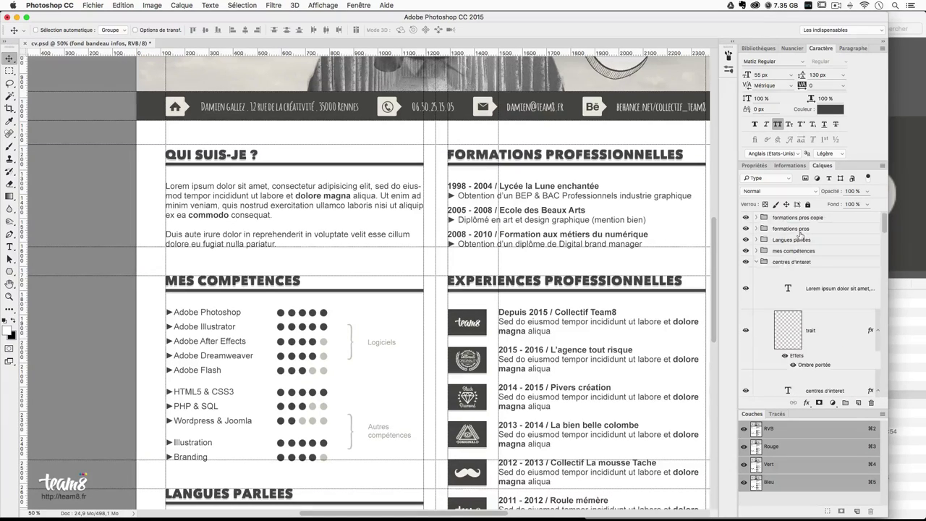
left_click(757, 262)
left_click(767, 284)
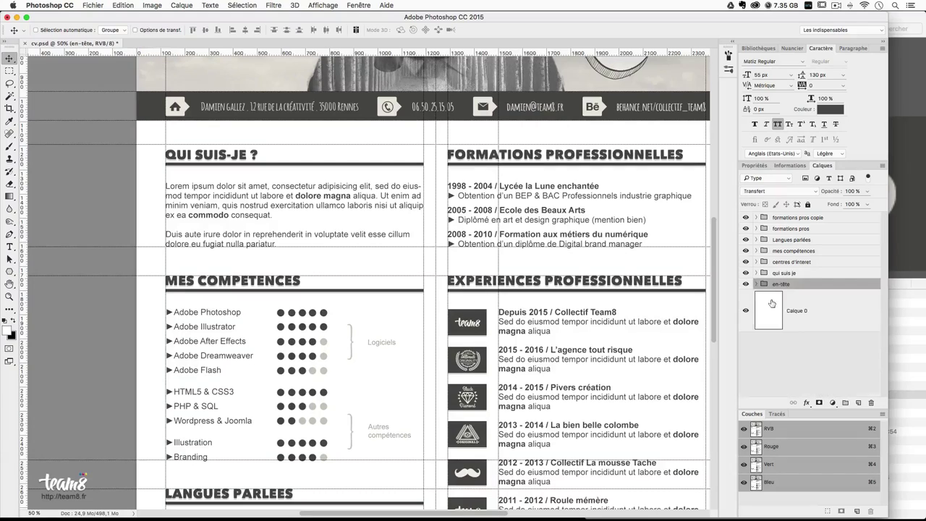
left_click(801, 274)
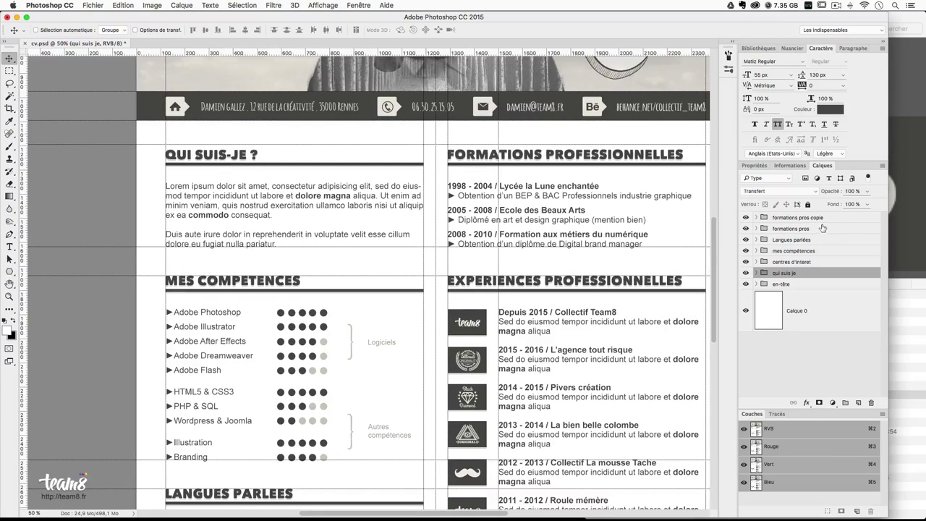
left_click(745, 218)
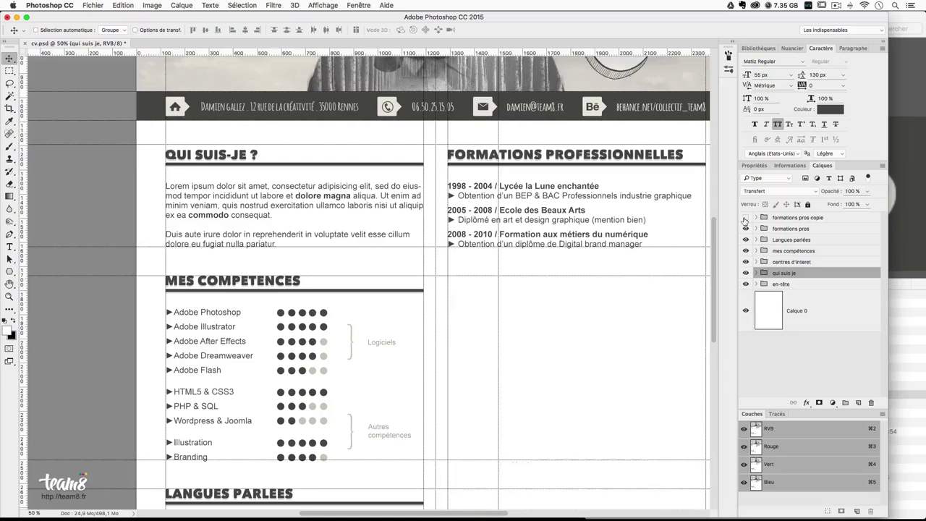
left_click(745, 218)
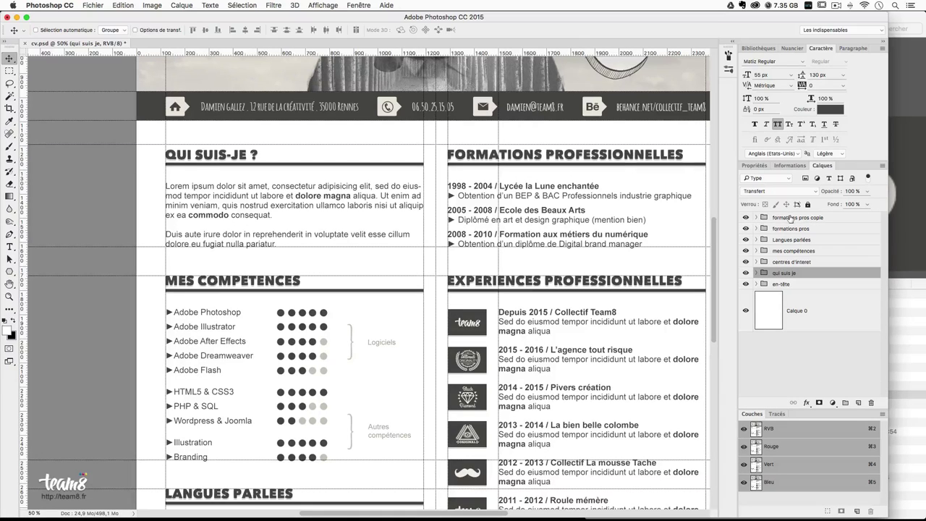
left_click(791, 217)
left_click(745, 217)
left_click(745, 218)
Rename the group to 'experiences pros', then select the formations pros and qui suis je groups.
double_click(779, 217)
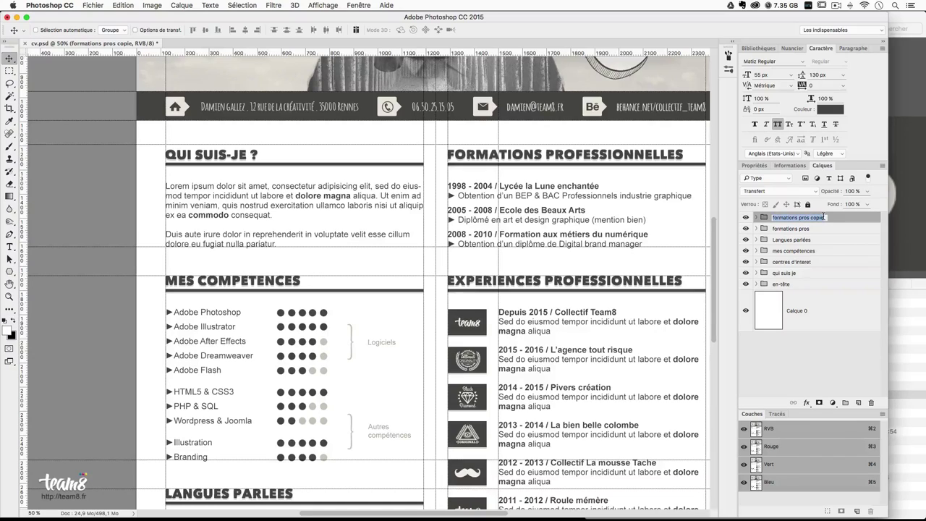
type("experiences pros")
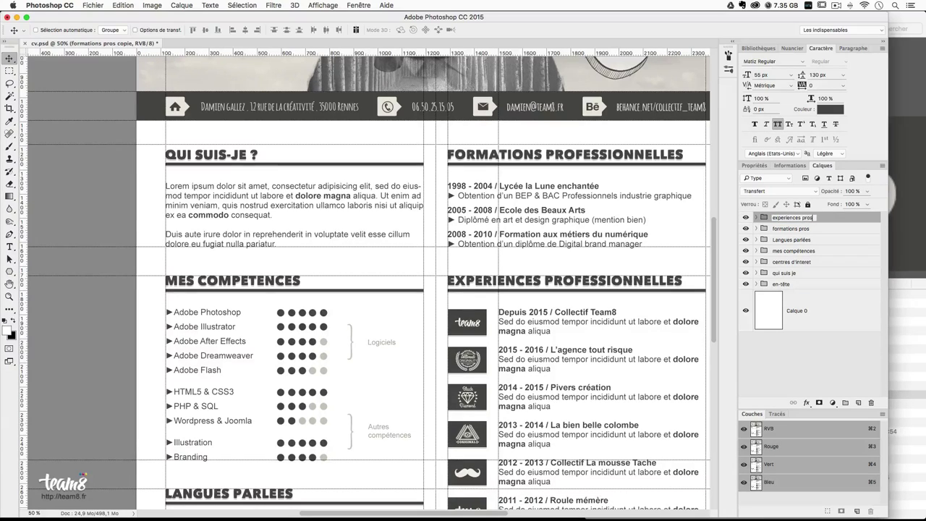
key("Return")
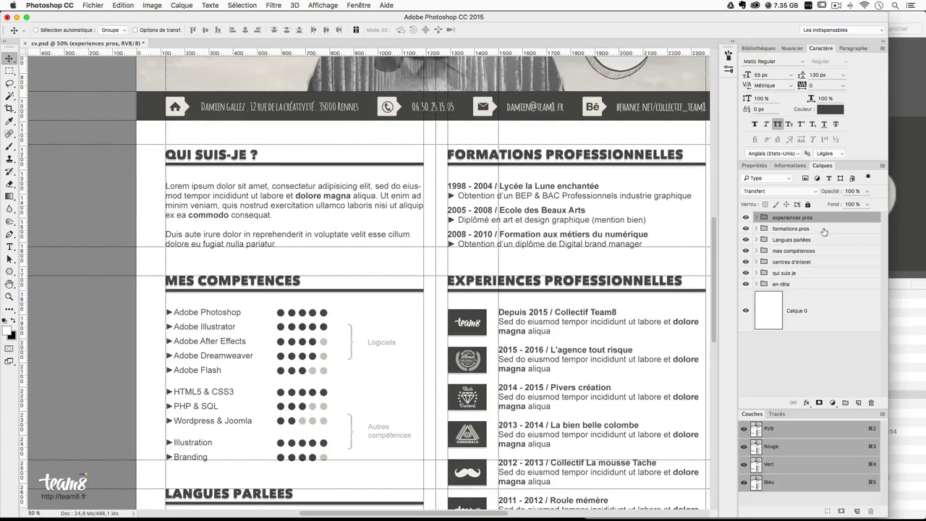
left_click(794, 230)
left_click(790, 273, "super")
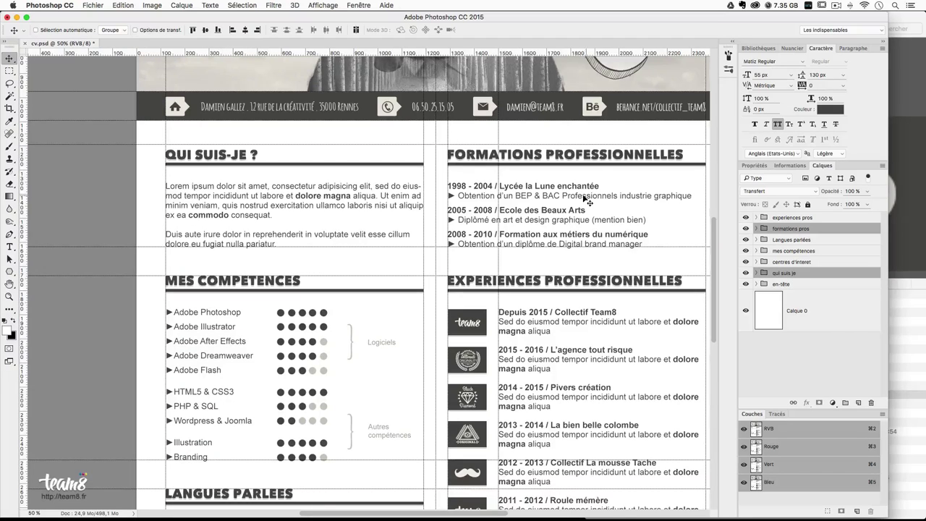
Shift the two top sections up slightly and add a guide from a measuring square.
left_click_drag(584, 194, 583, 192)
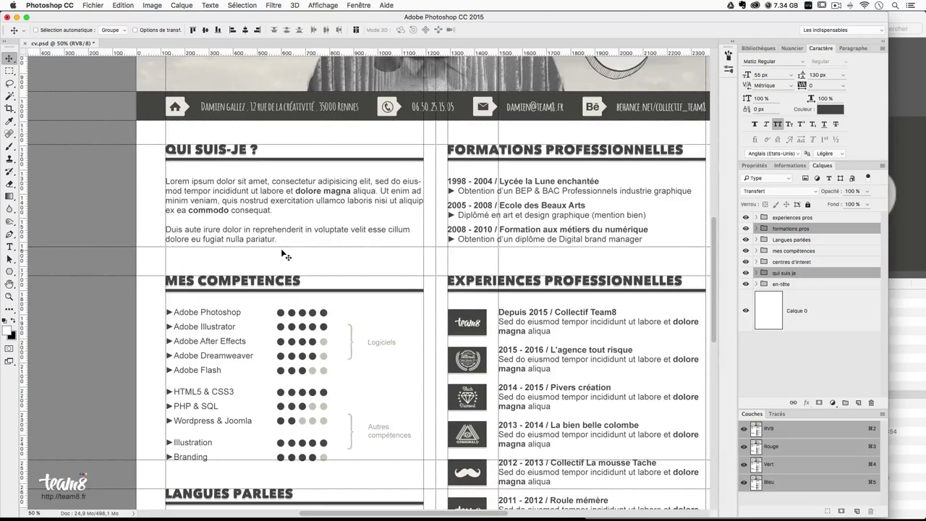
left_click_drag(284, 245, 284, 241)
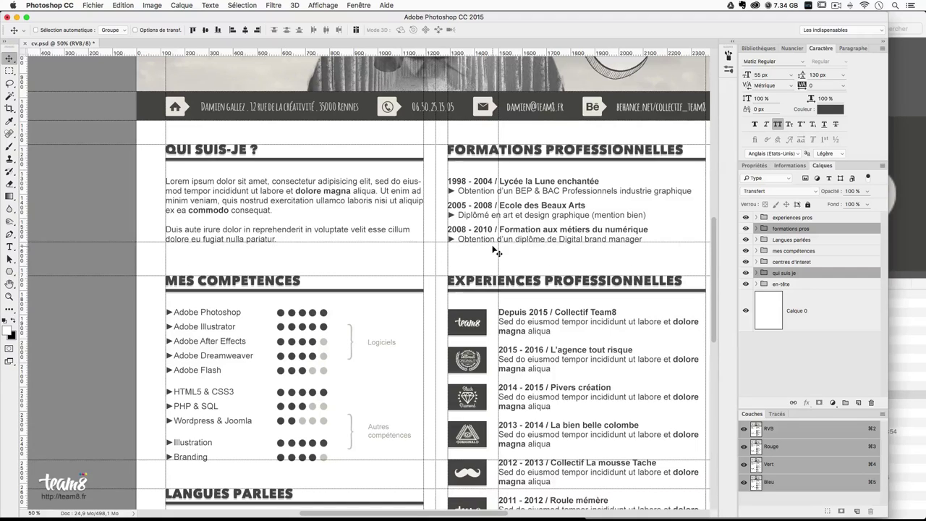
left_click(10, 71)
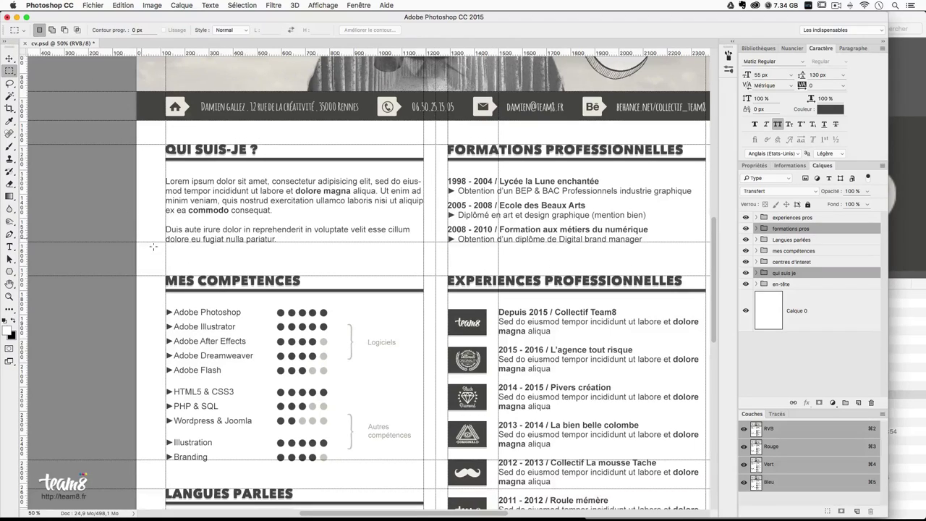
mouse_move(164, 243)
left_mouse_down()
mouse_move(204, 266)
mouse_move(189, 266)
left_mouse_up()
left_click_drag(184, 52, 225, 271)
key("ctrl+d")
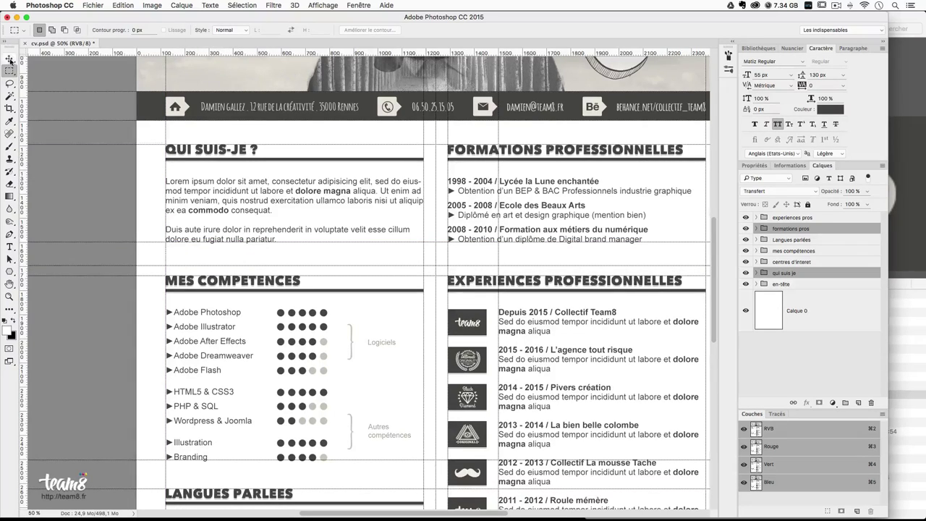
left_click(9, 58)
key("ctrl+z")
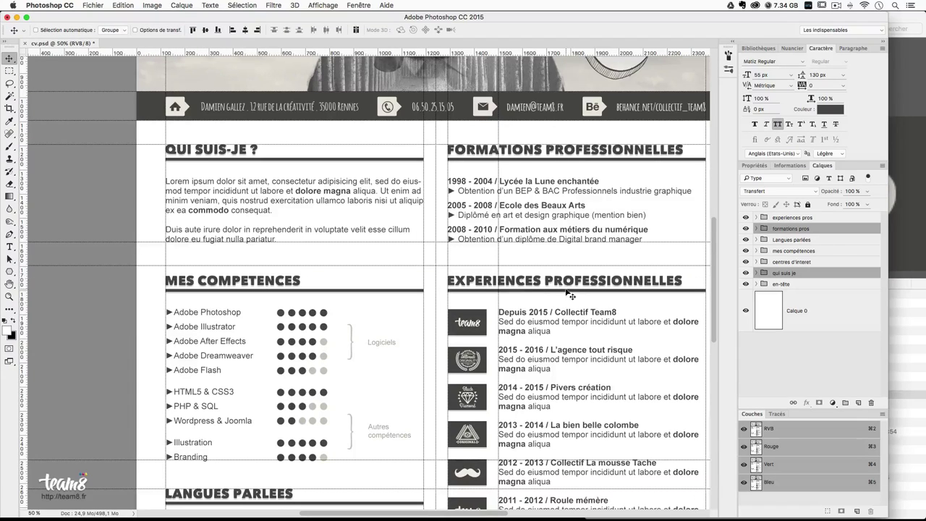
Move the mes compétences and experiences pros sections up about 11 px and raise a guide.
left_click(785, 251)
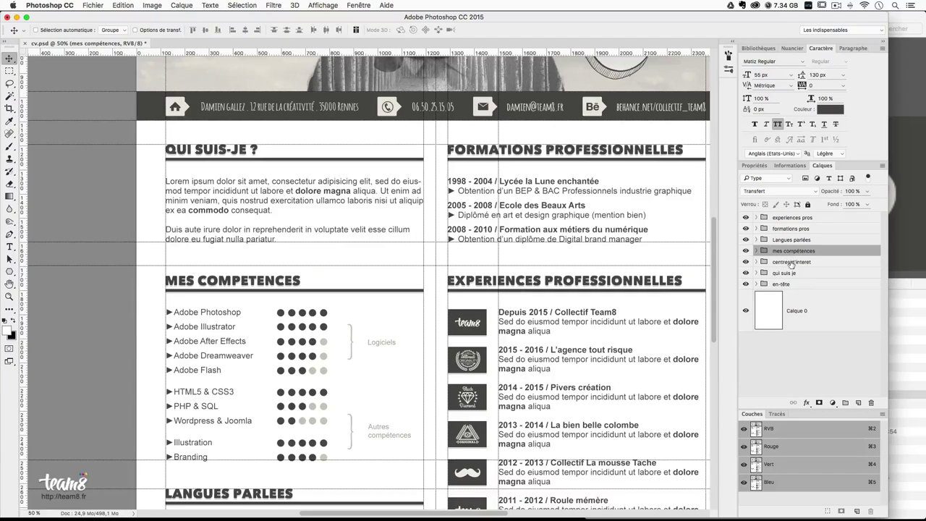
left_click(798, 218, "ctrl")
left_click_drag(595, 356, 592, 346)
scroll(589, 391, "down", 2)
scroll(590, 391, "down", 3)
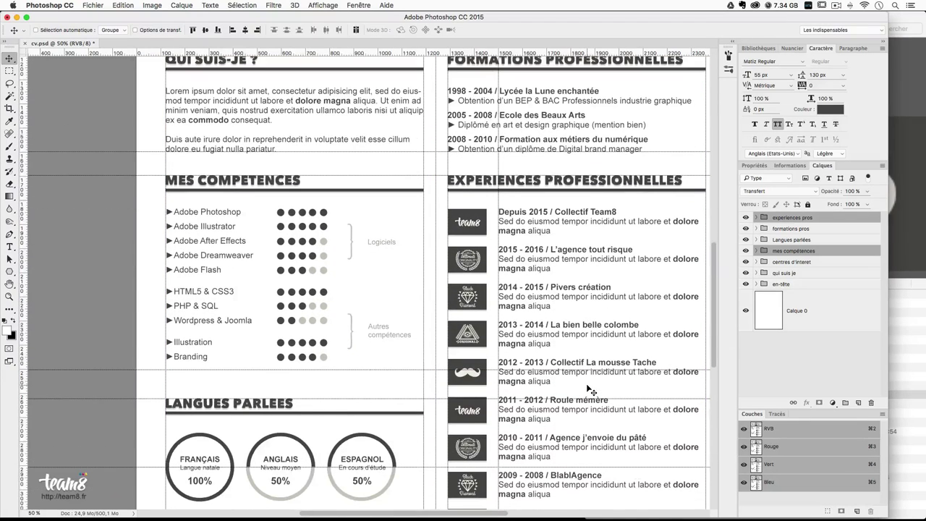
scroll(573, 377, "down", 1)
scroll(570, 377, "down", 1)
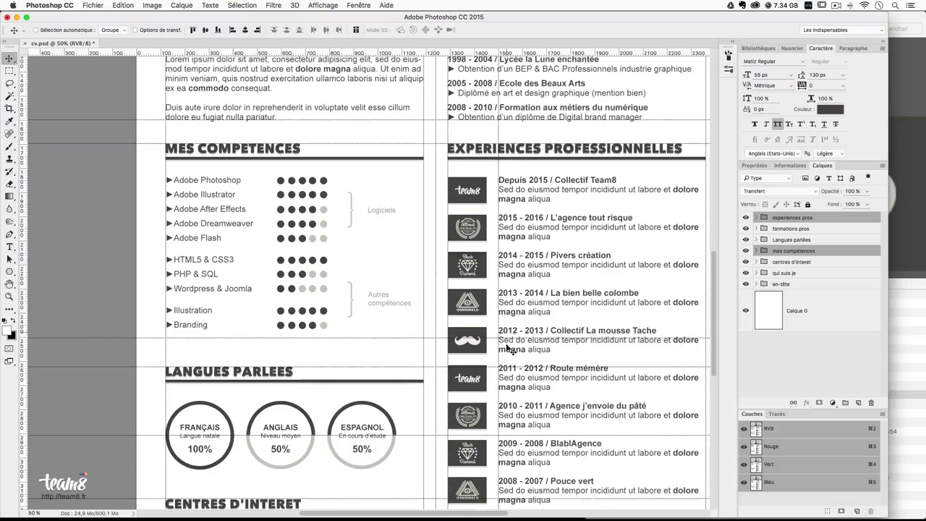
left_click_drag(246, 338, 248, 328)
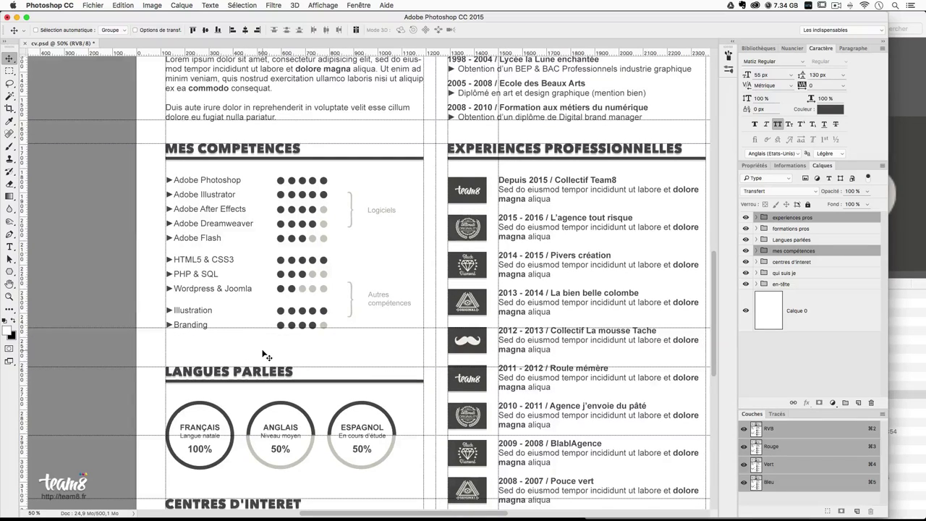
Mark a 97 px gap below Branding with a marquee square and add a matching guide.
key("m")
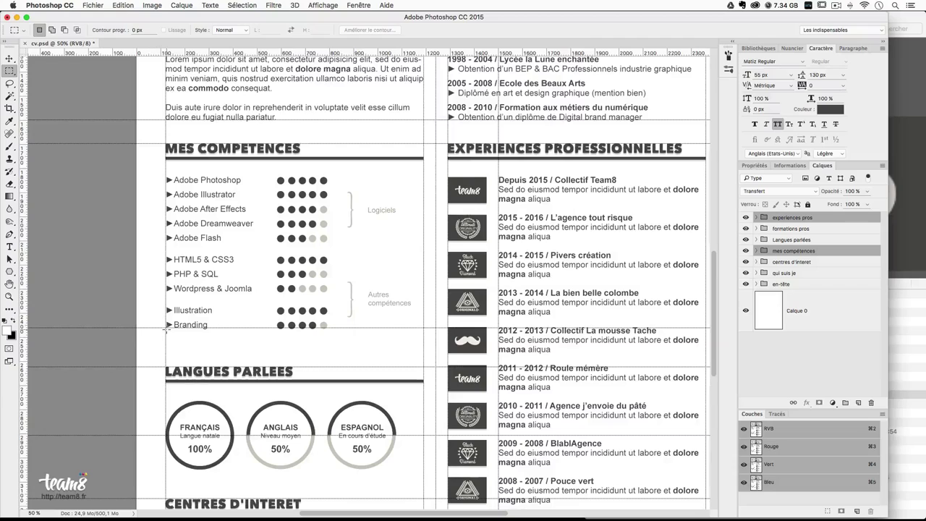
mouse_move(165, 329)
left_mouse_down()
mouse_move(218, 352)
mouse_move(190, 351)
left_mouse_up()
left_click_drag(290, 53, 290, 328)
key("super+d")
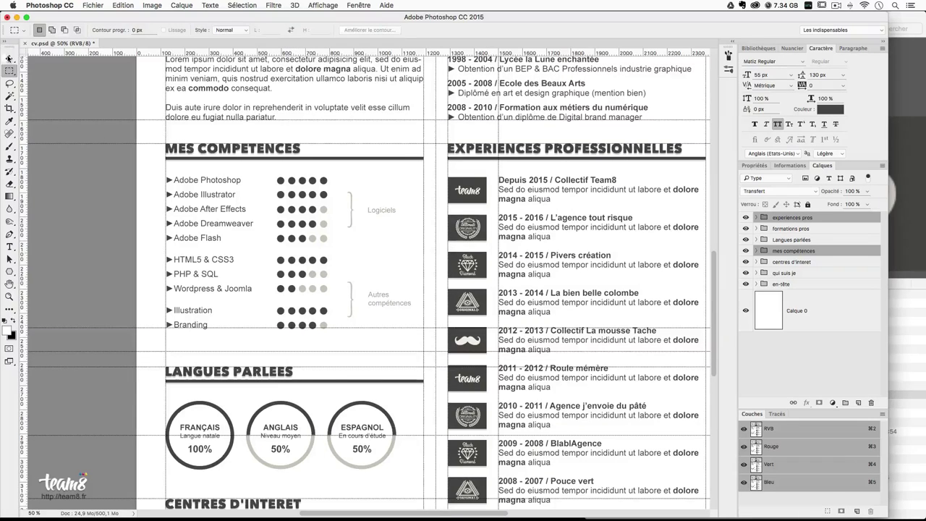
left_click(9, 58)
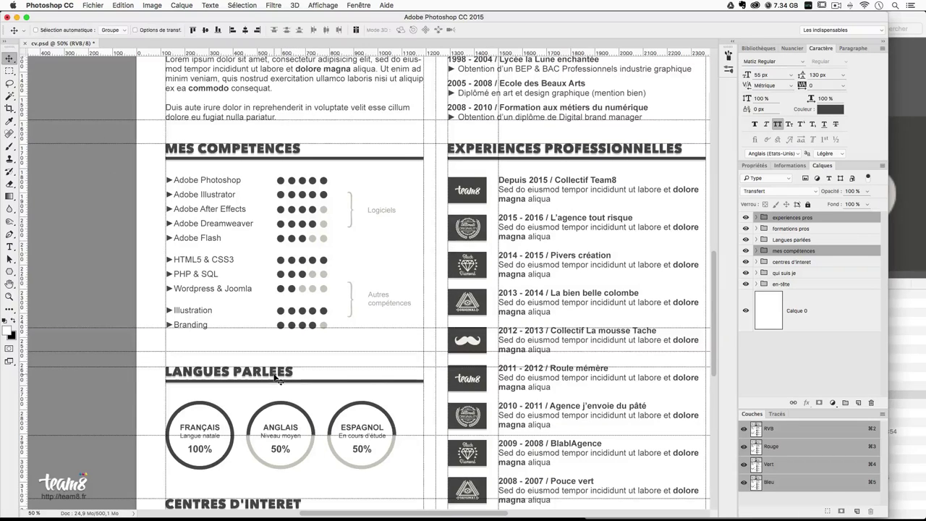
Move the Langues parlées and centres d'interet sections up together.
left_click(795, 242)
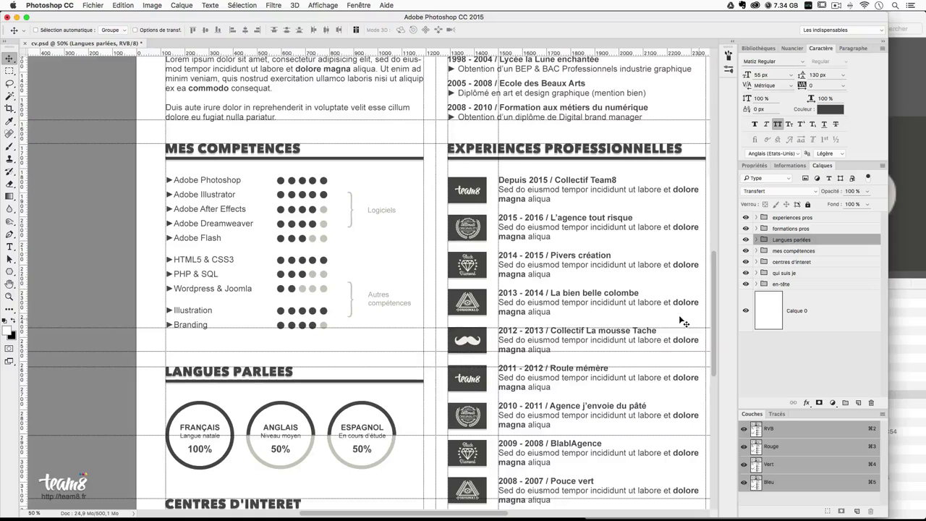
scroll(682, 321, "down", 2)
left_click(792, 261, "ctrl")
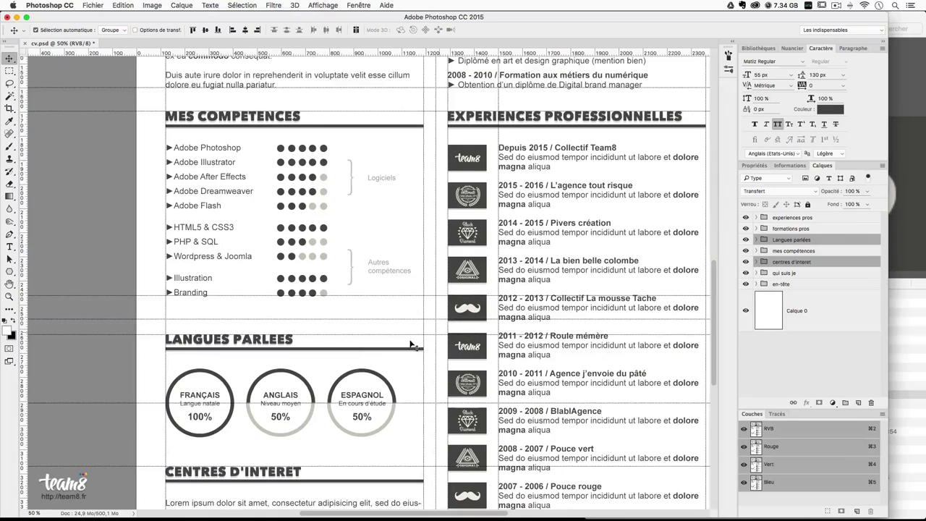
mouse_move(364, 331)
left_mouse_down()
mouse_move(351, 348)
mouse_move(345, 343)
left_mouse_up()
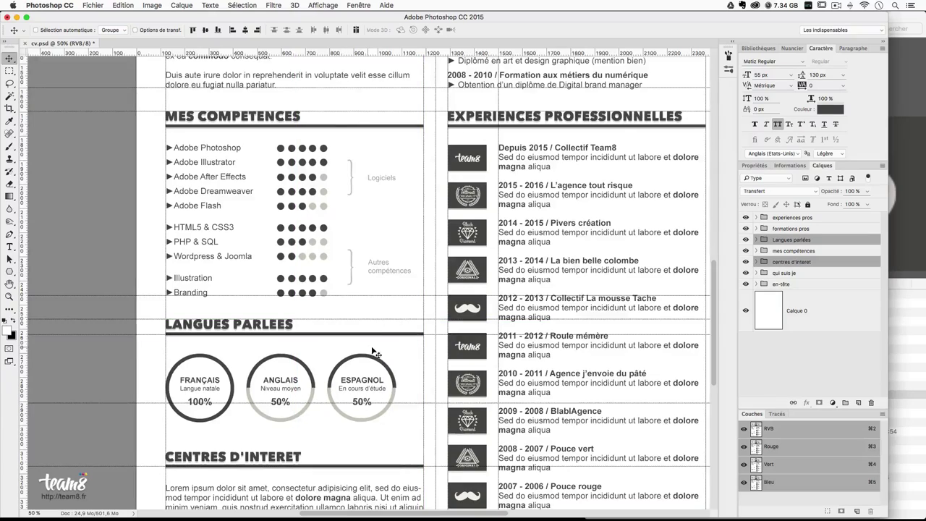
scroll(372, 351, "down", 2)
scroll(373, 351, "down", 2)
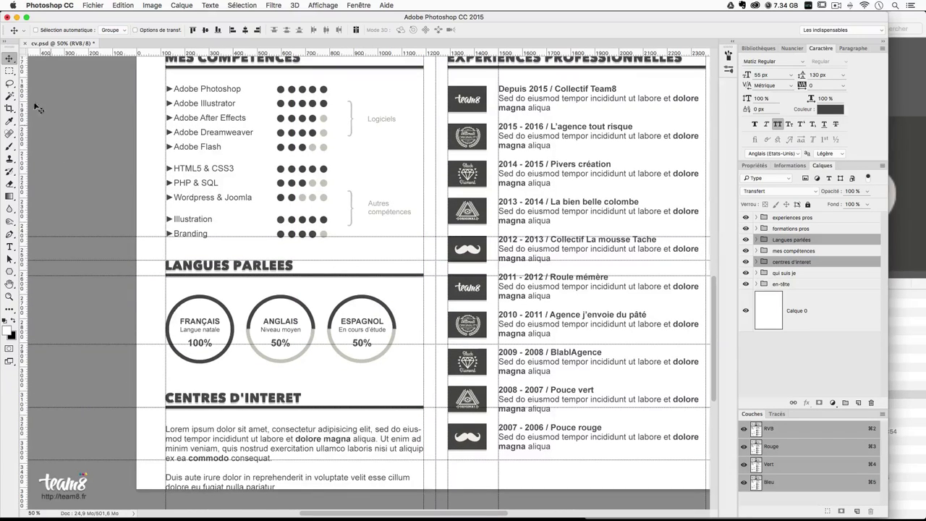
Measure the gap below the language circles, tidy the guides, and nudge Centres d'interet slightly up.
left_click(15, 73)
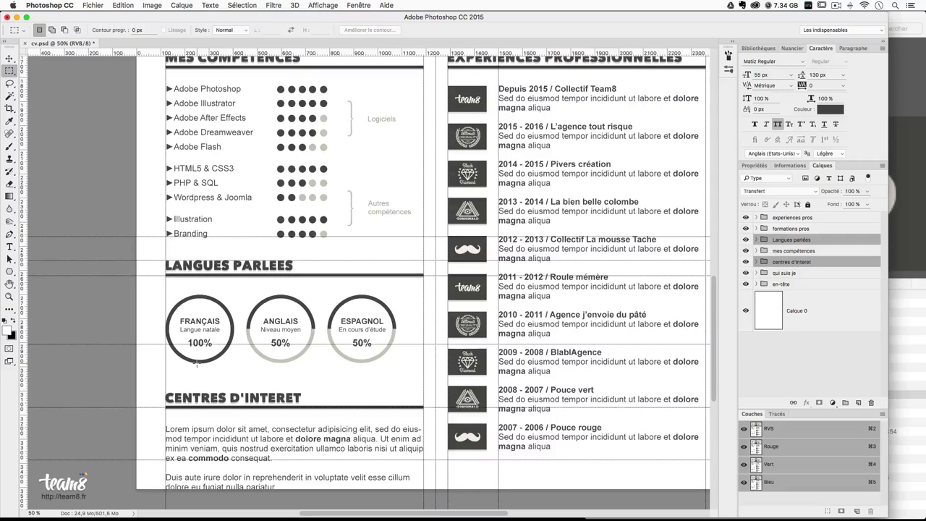
left_click_drag(197, 364, 217, 386)
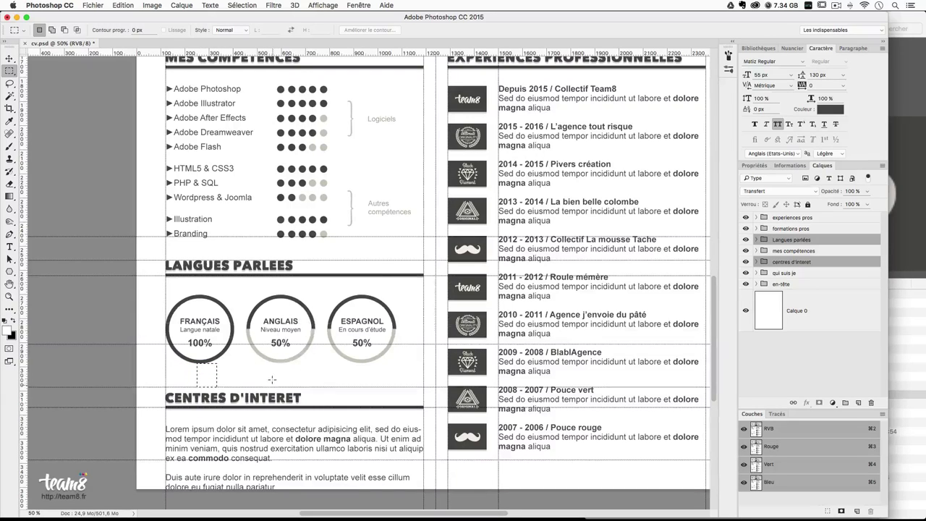
left_click(10, 59)
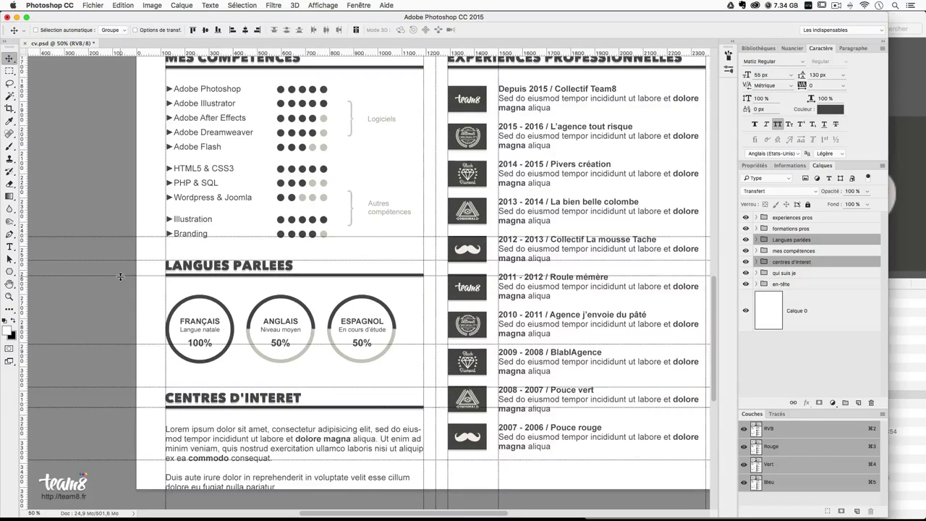
left_click_drag(120, 276, 174, 19)
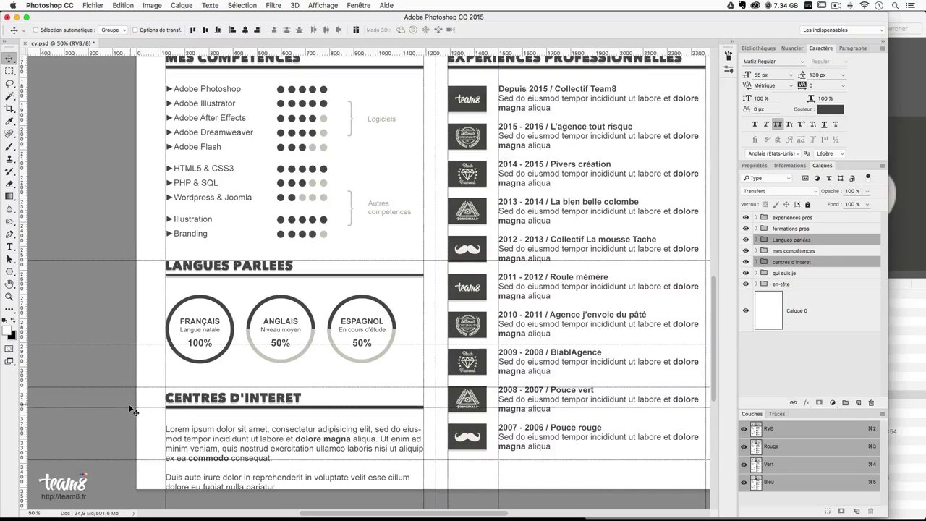
left_click_drag(129, 407, 187, 44)
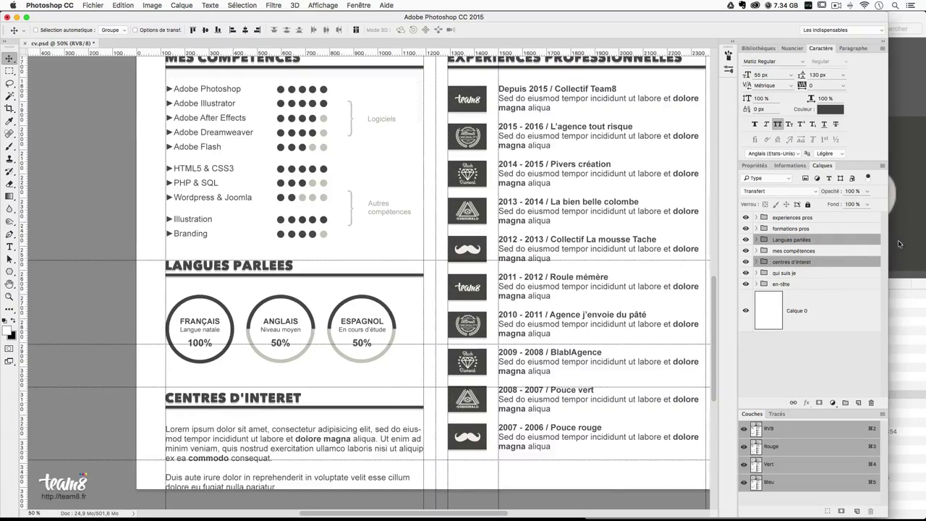
left_click(813, 263)
left_click_drag(365, 415, 365, 412)
scroll(297, 439, "down", 2)
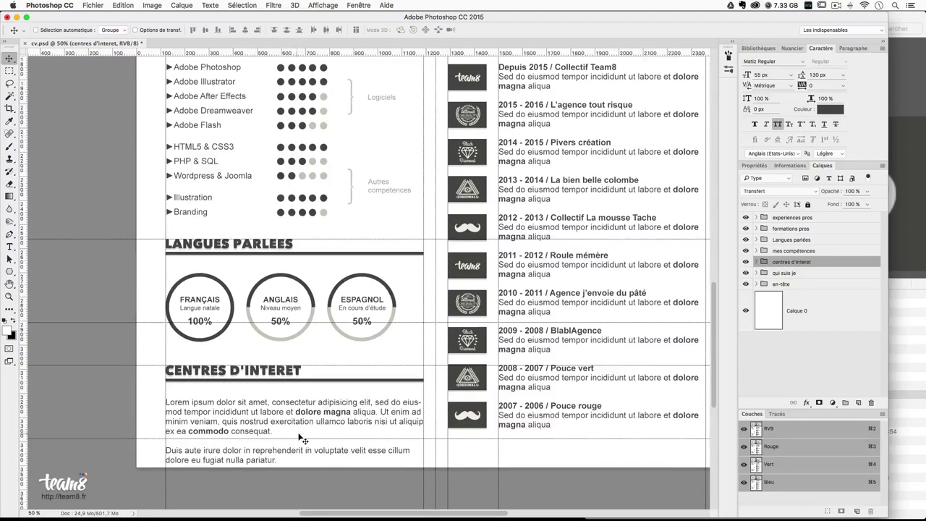
Delete the second paragraph of the Centres d'interet text.
left_click(10, 247)
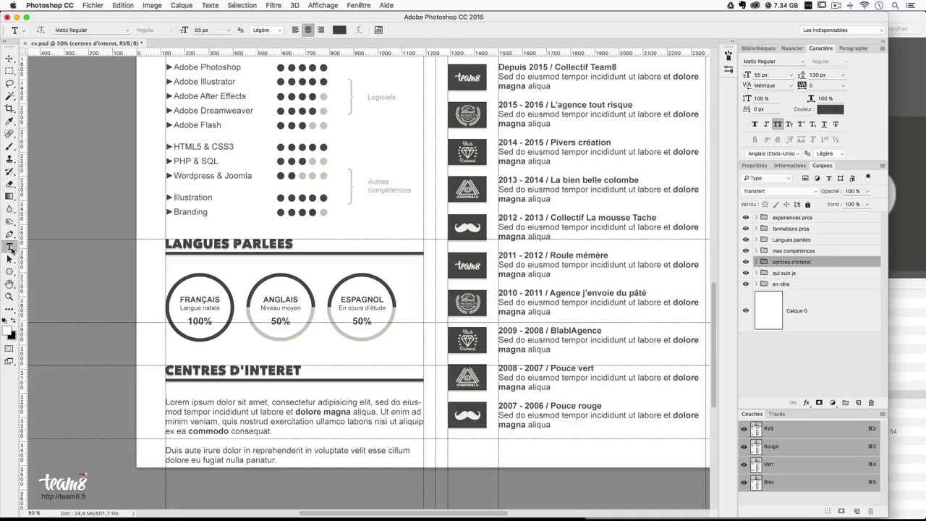
left_click(222, 451)
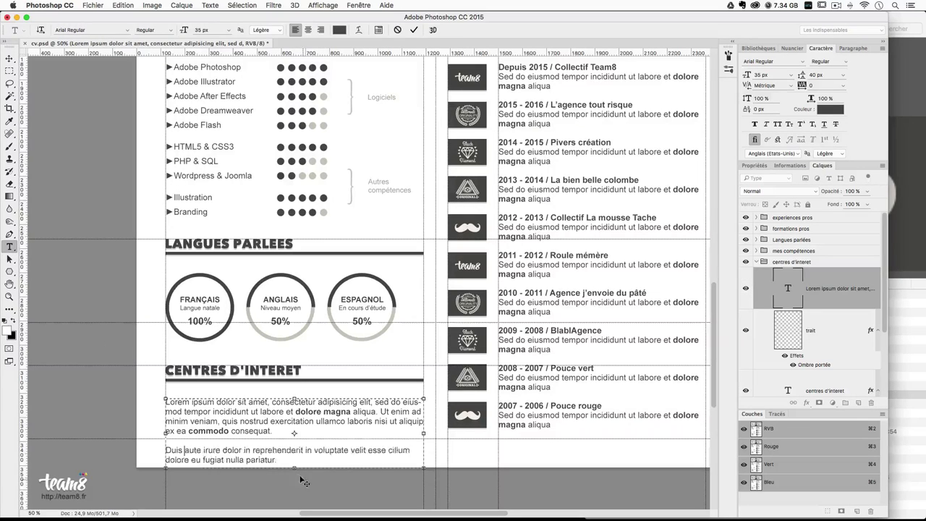
type("Duis")
key("BackSpace")
key("BackSpace")
key("BackSpace")
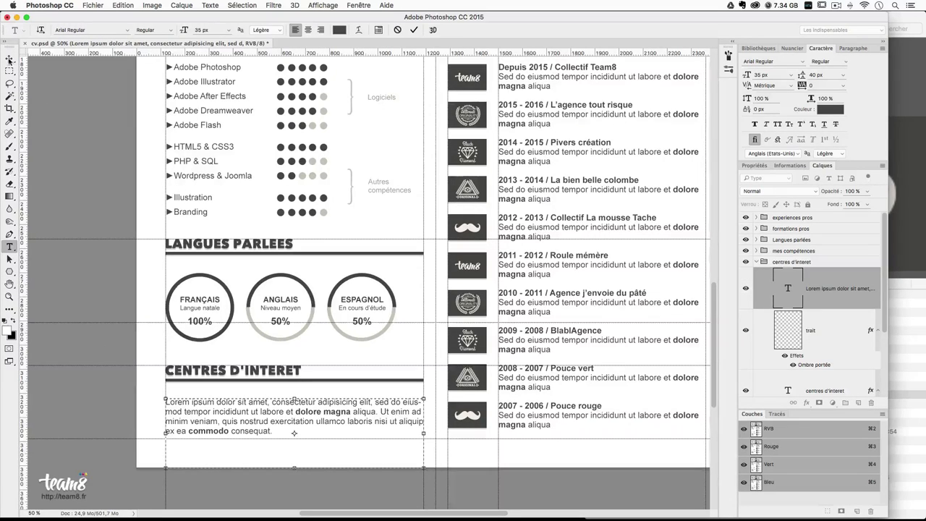
left_click(9, 59)
Shorten the text box to fit the single paragraph, hide the guides and collapse the group.
left_click(9, 247)
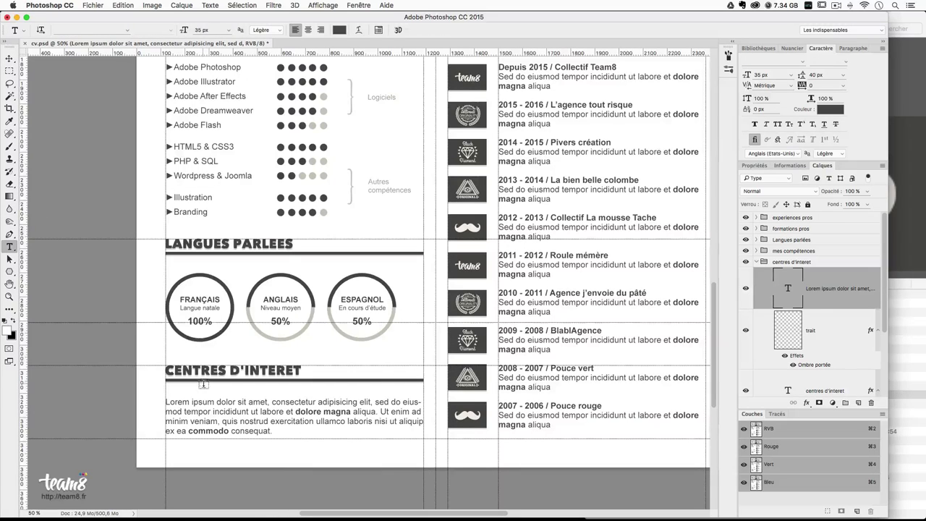
left_click(215, 410)
left_click_drag(293, 468, 293, 438)
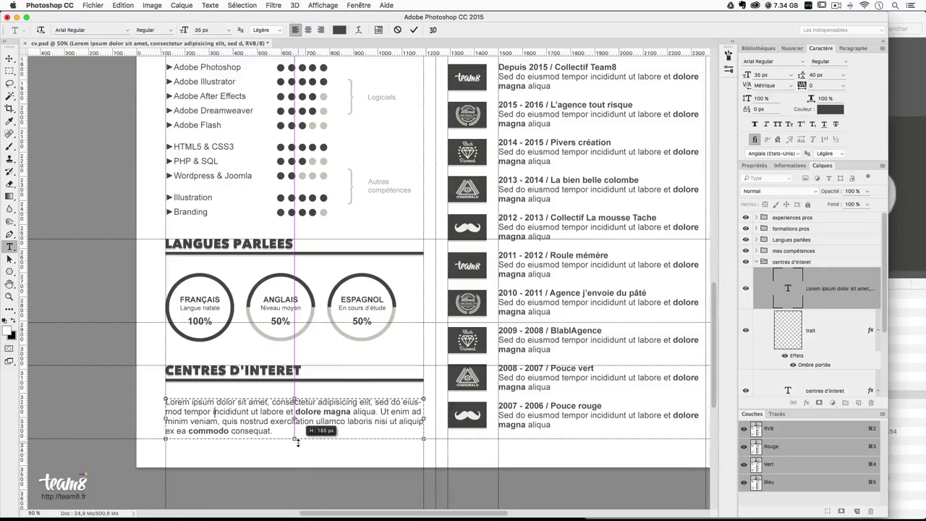
left_click(9, 61)
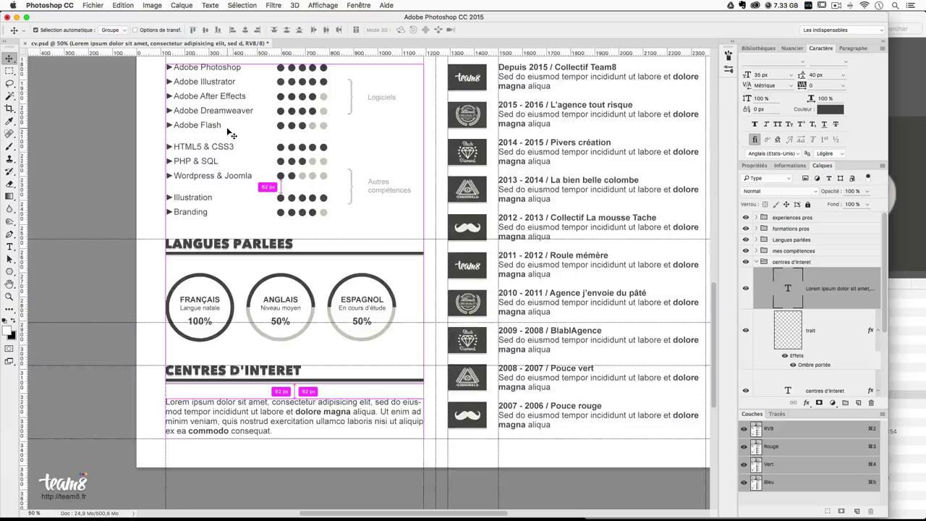
key("super+minus")
key("super+minus")
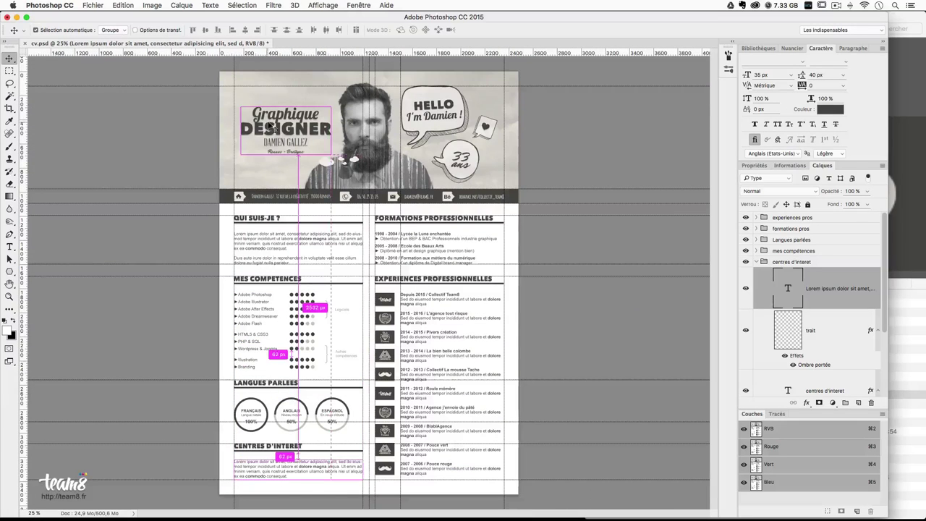
key("super+h")
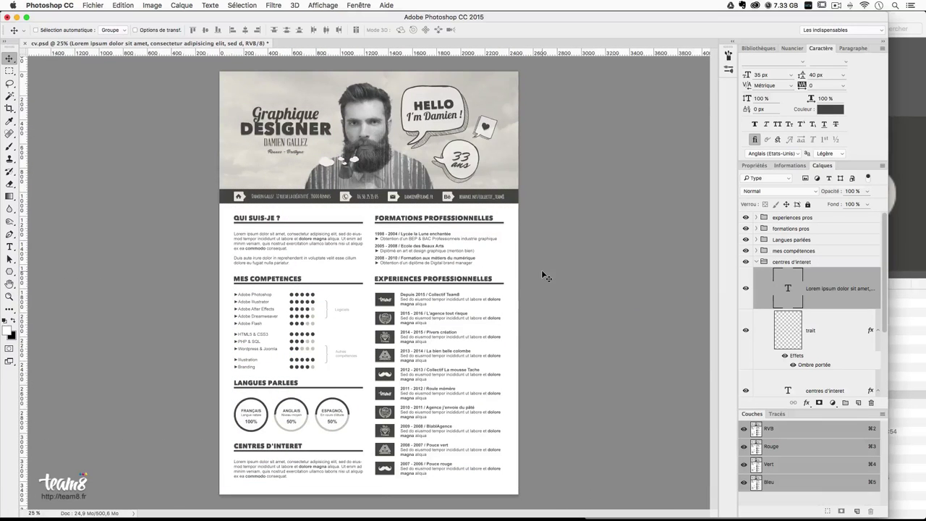
left_click(761, 263)
left_click(756, 263)
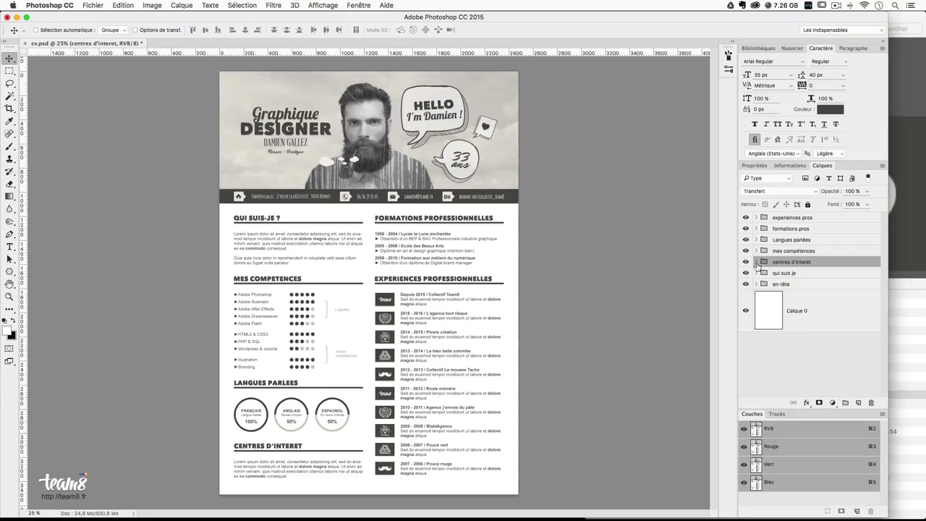
Rename the Calque 0 background layer to 'bg'.
left_click(801, 326)
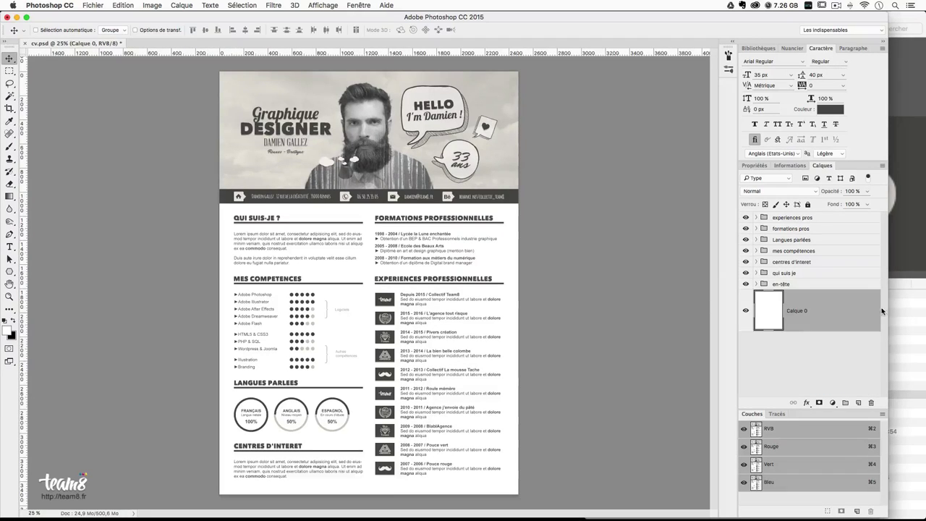
double_click(796, 311)
type("bg")
key("Return")
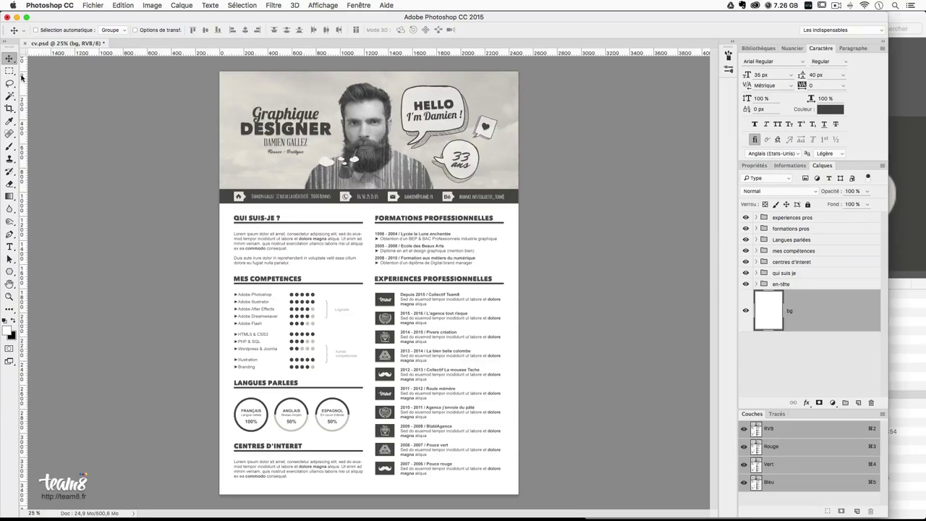
Fill the bg layer with the light beige foreground colour f3f0e5.
key("super+a")
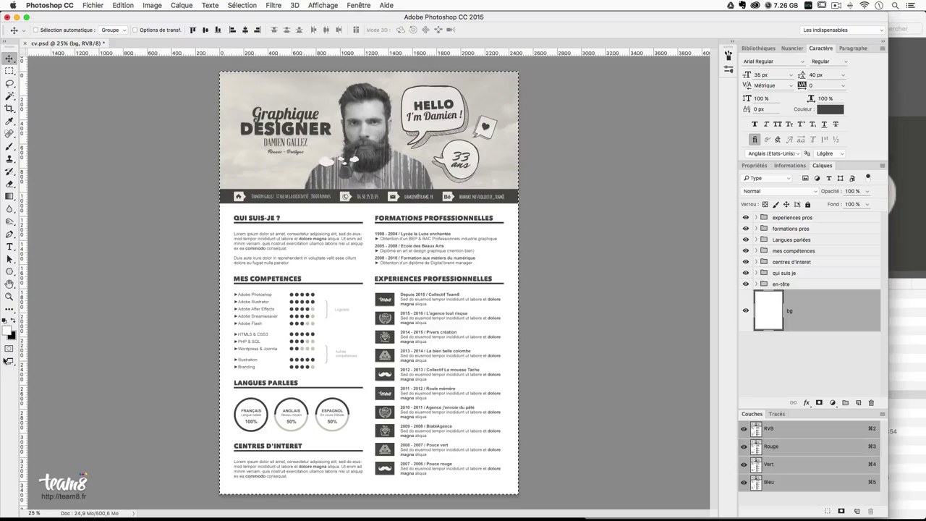
left_click(9, 332)
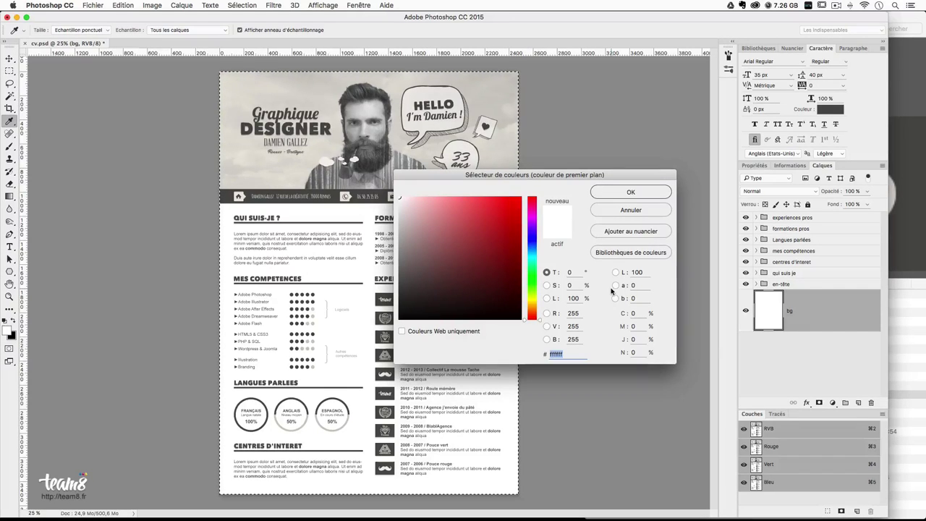
type("f")
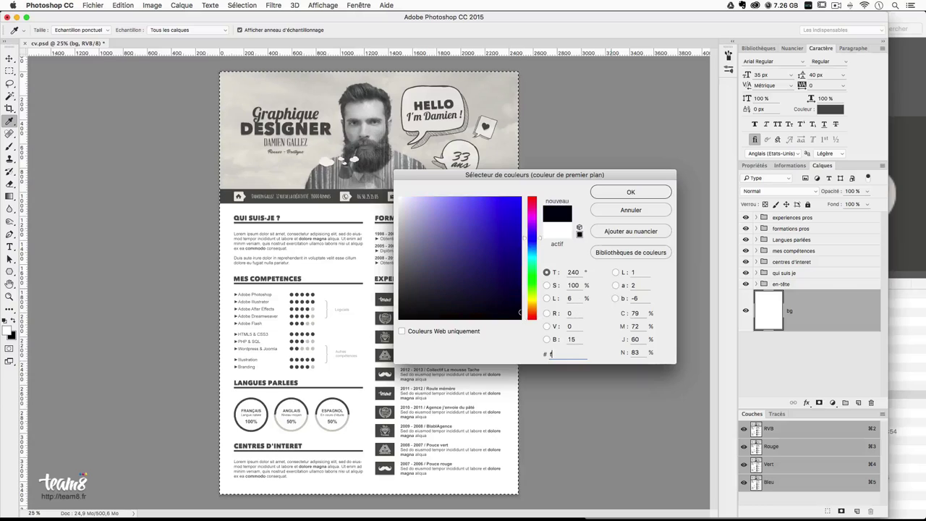
type("3")
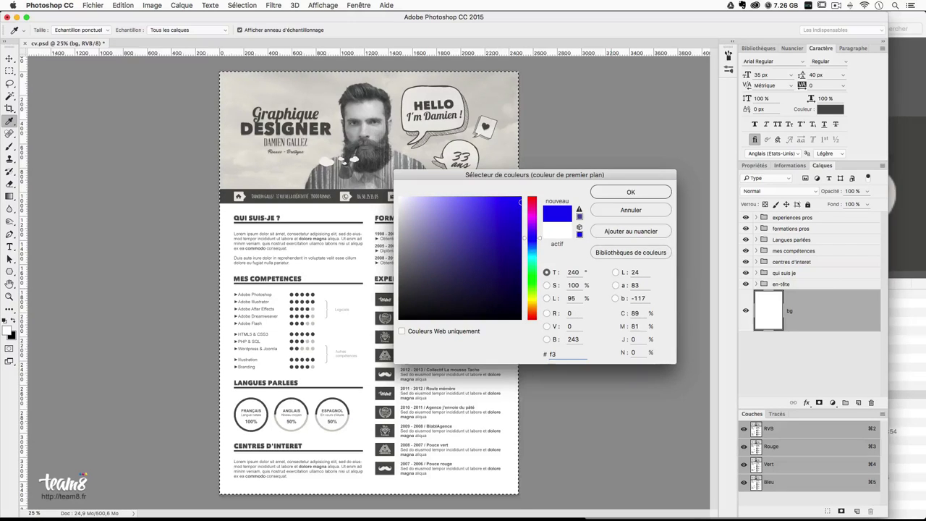
type("f0")
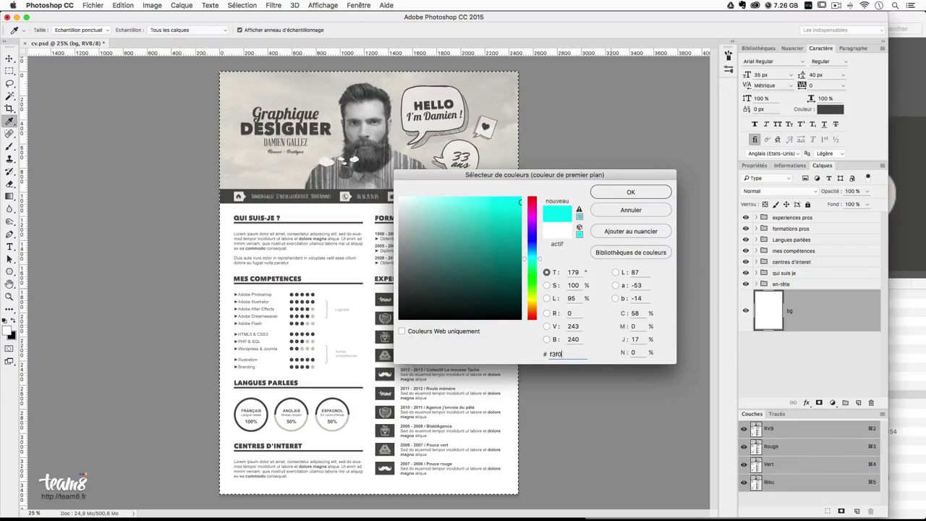
type("e5")
key("Return")
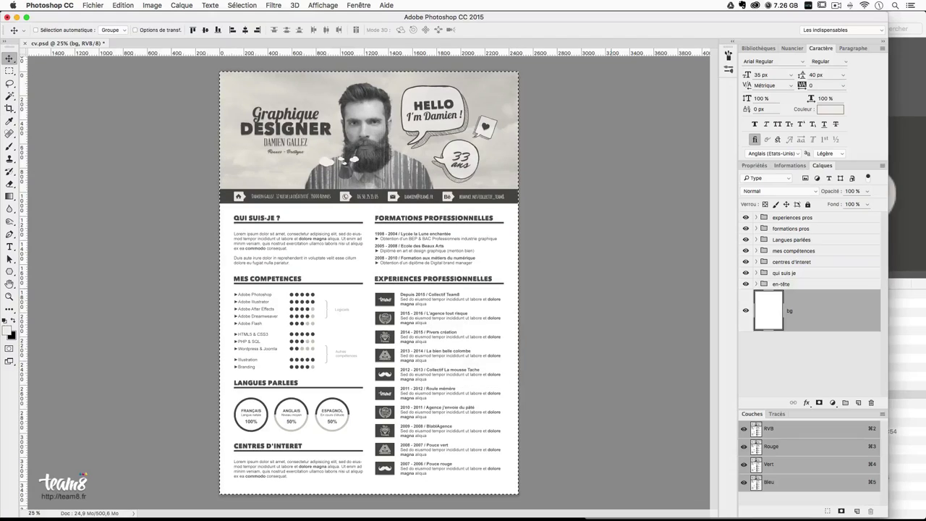
key("shift+BackSpace")
key("Return")
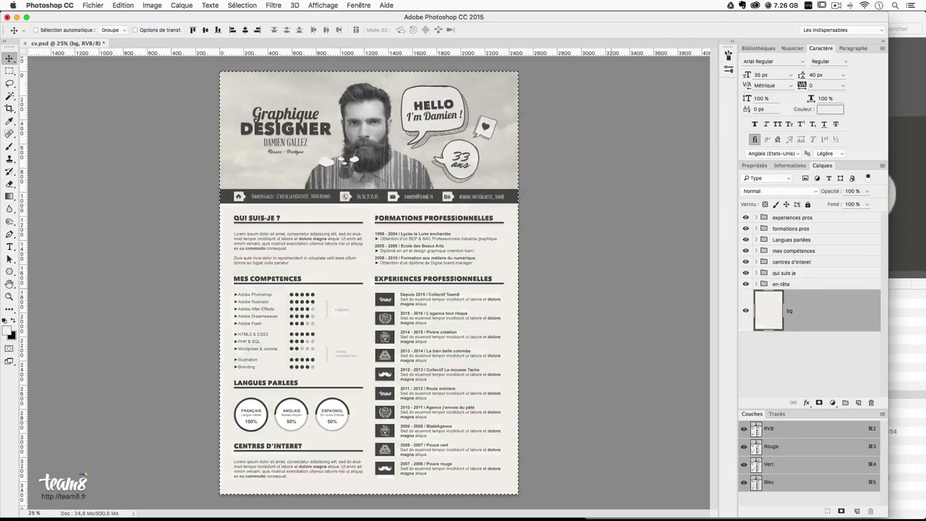
key("ctrl+plus")
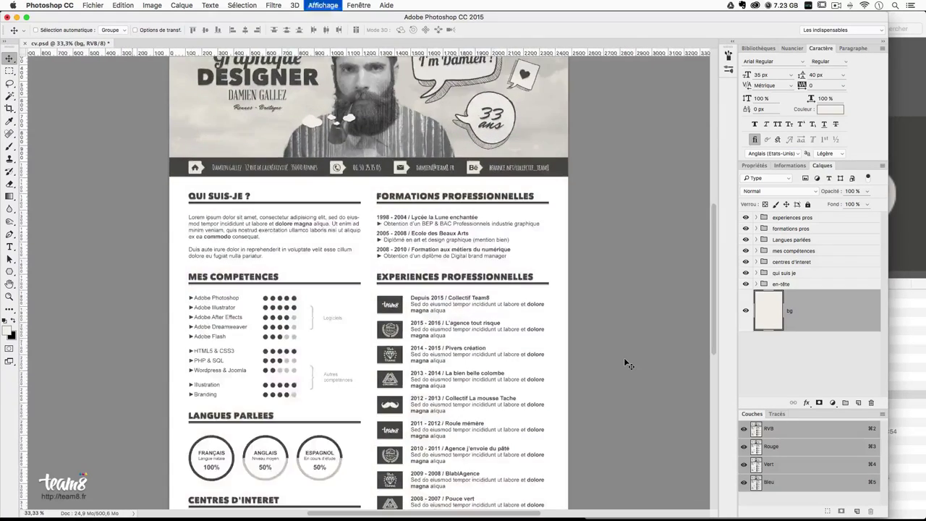
Change the Logiciels label's text colour to the darker grey 99978d.
key("ctrl+plus")
left_click_drag(578, 371, 591, 202)
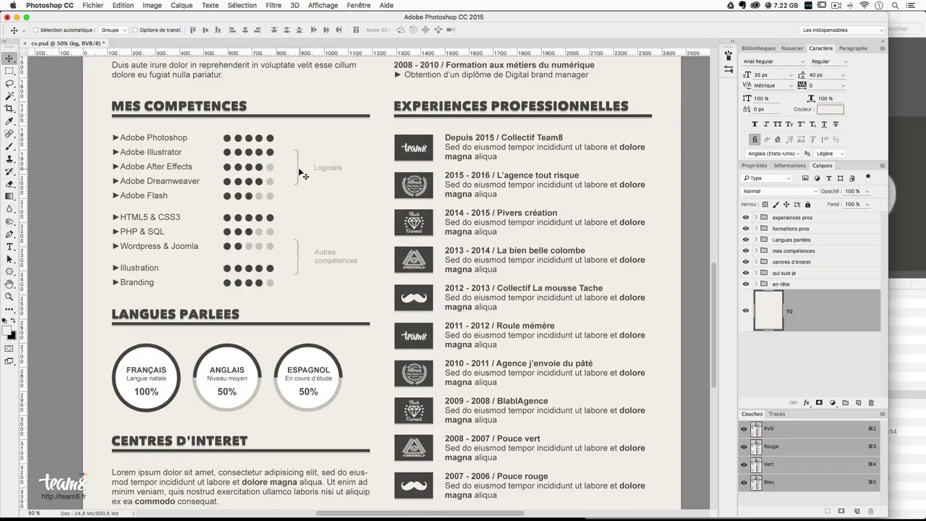
right_click(331, 174)
left_click(340, 172)
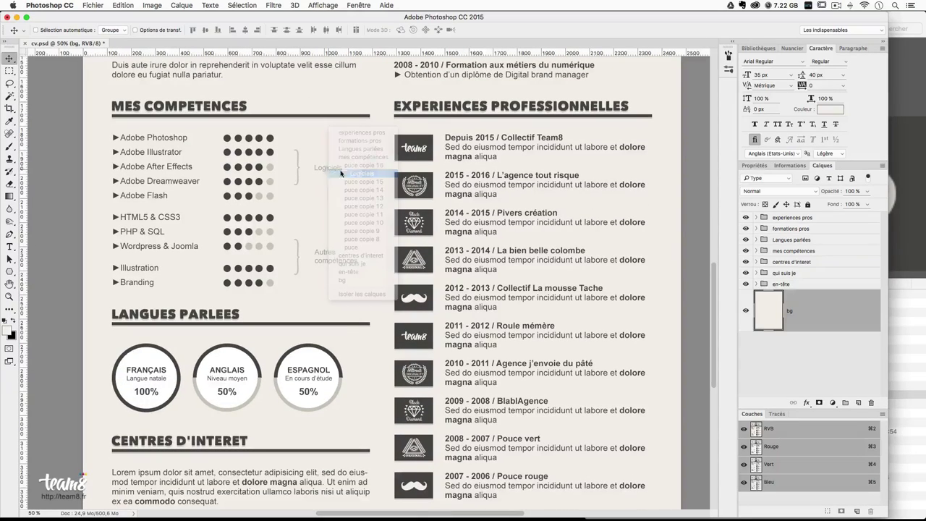
left_click(830, 109)
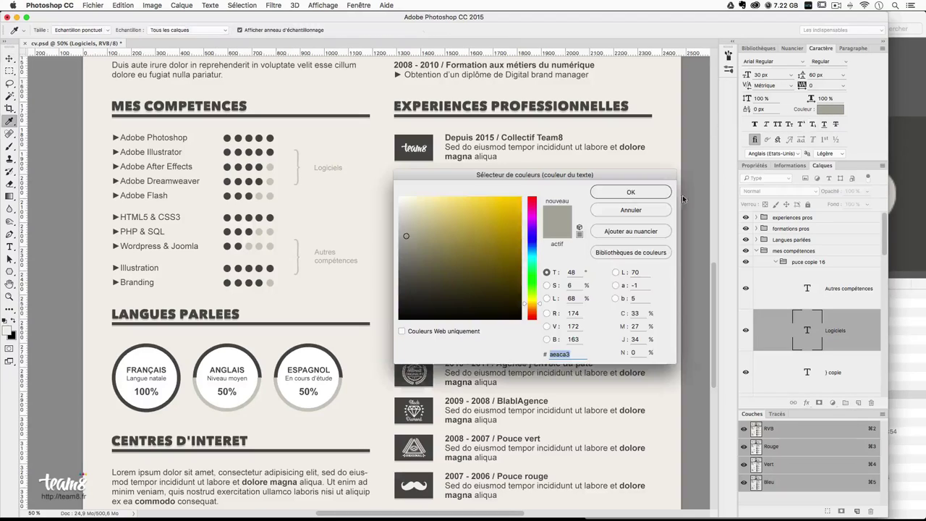
left_click(408, 245)
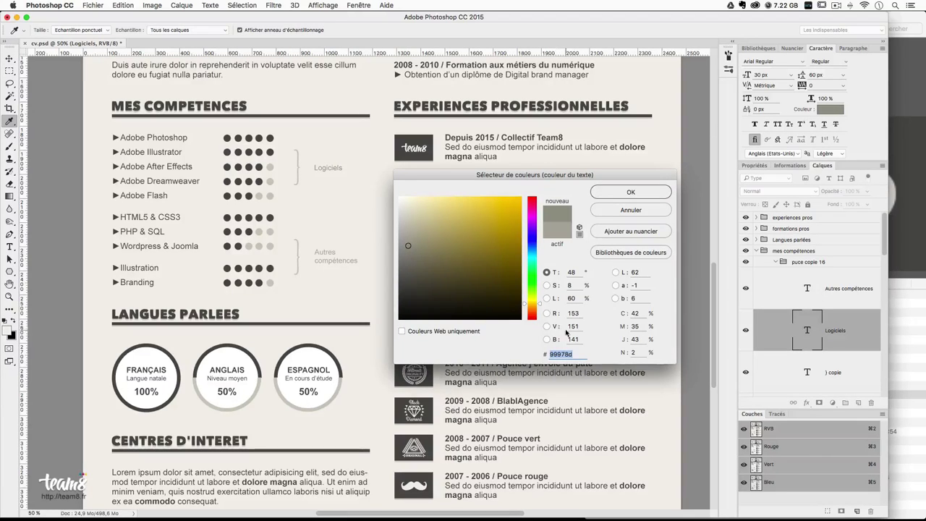
left_click(630, 191)
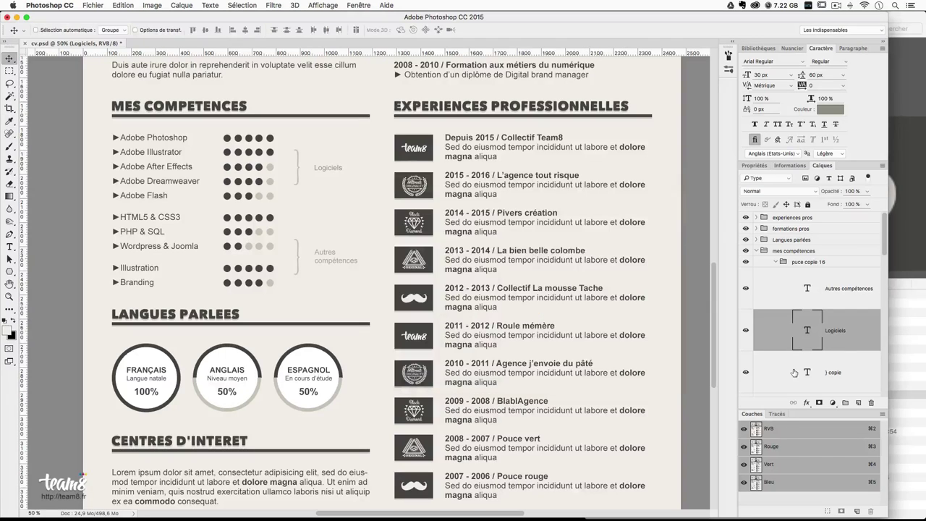
Apply the same 99978d grey to both curly brackets and the Autres compétences label.
left_click(826, 372)
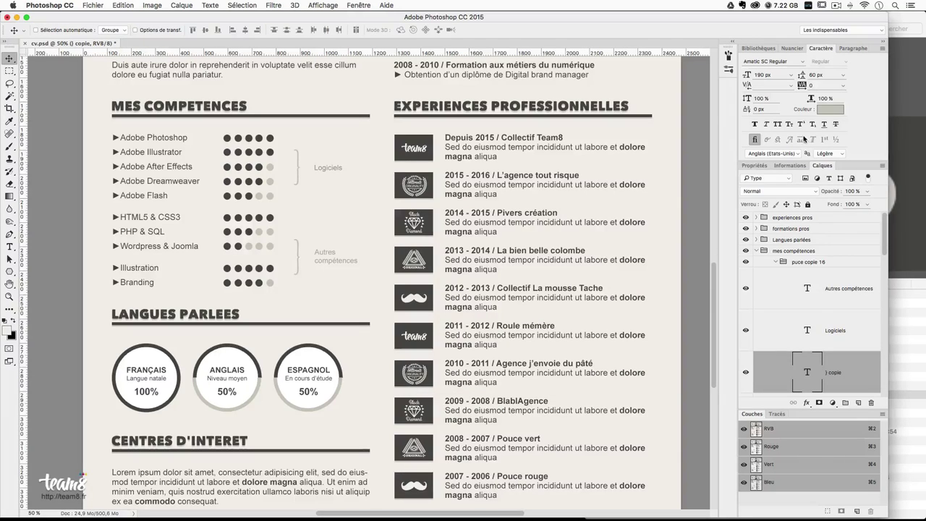
left_click(824, 110)
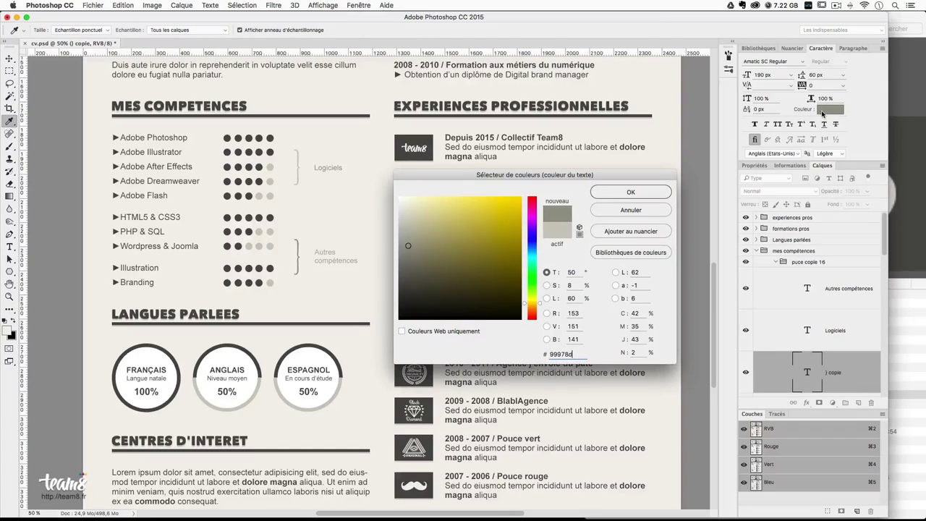
key("Return")
left_click(839, 298)
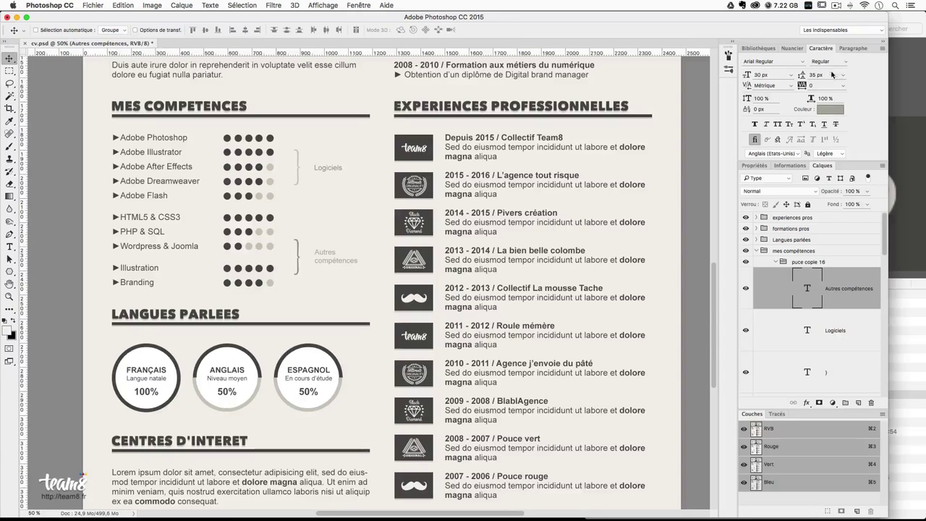
left_click(830, 111)
key("Return")
scroll(830, 340, "down", 2)
left_click(830, 357)
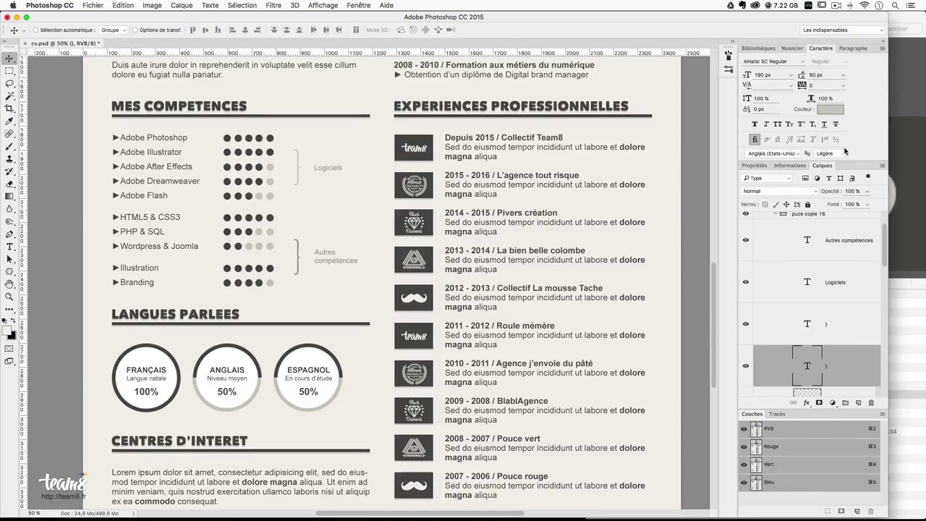
left_click(829, 111)
key("Return")
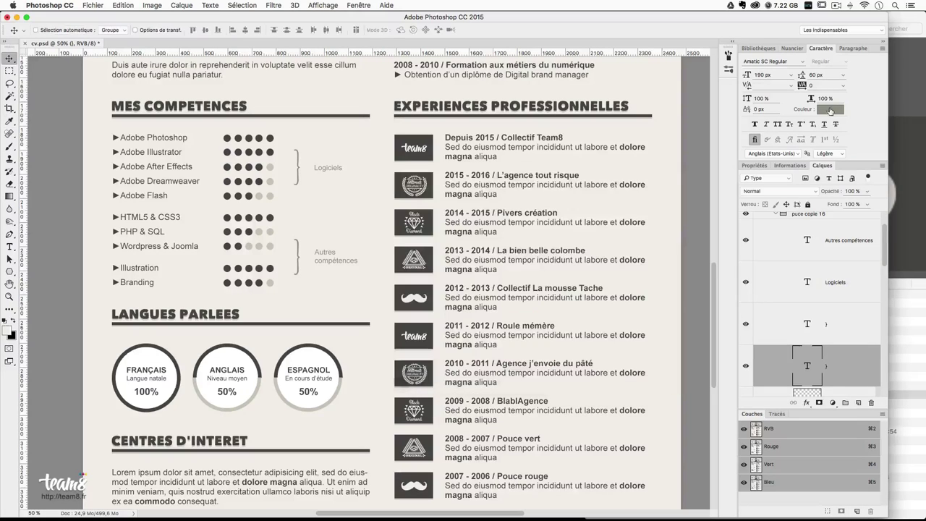
left_click(829, 290)
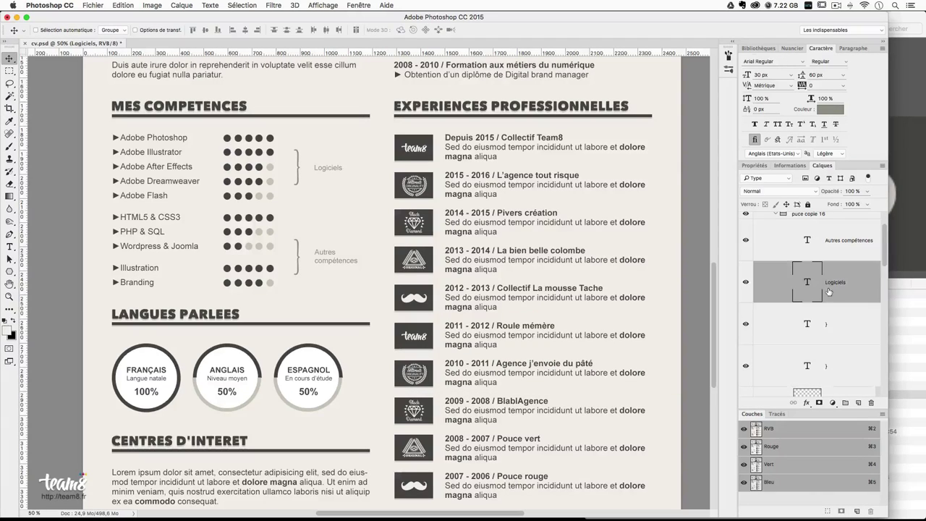
Select the FRANÇAIS circle's cercle ring layer and set its opacity to 75%.
right_click(165, 389)
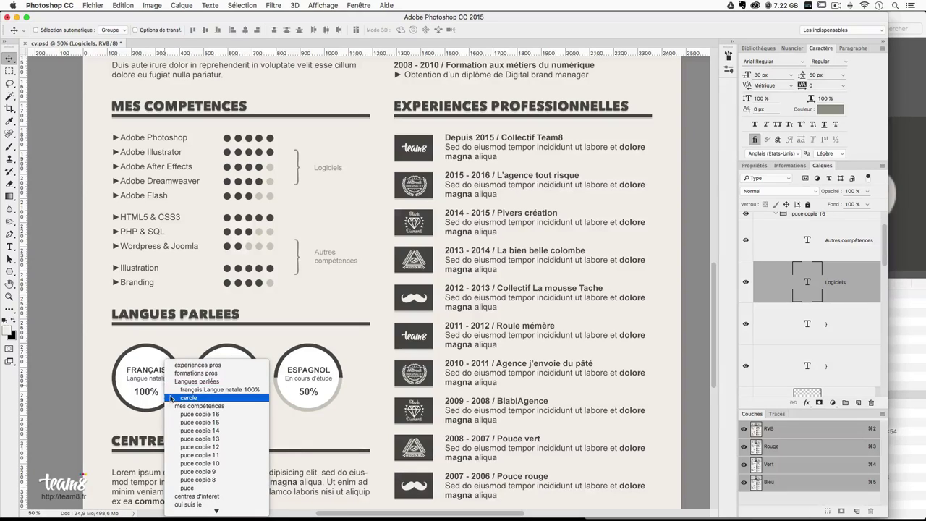
left_click(188, 398)
scroll(823, 374, "down", 1)
scroll(823, 374, "down", 1)
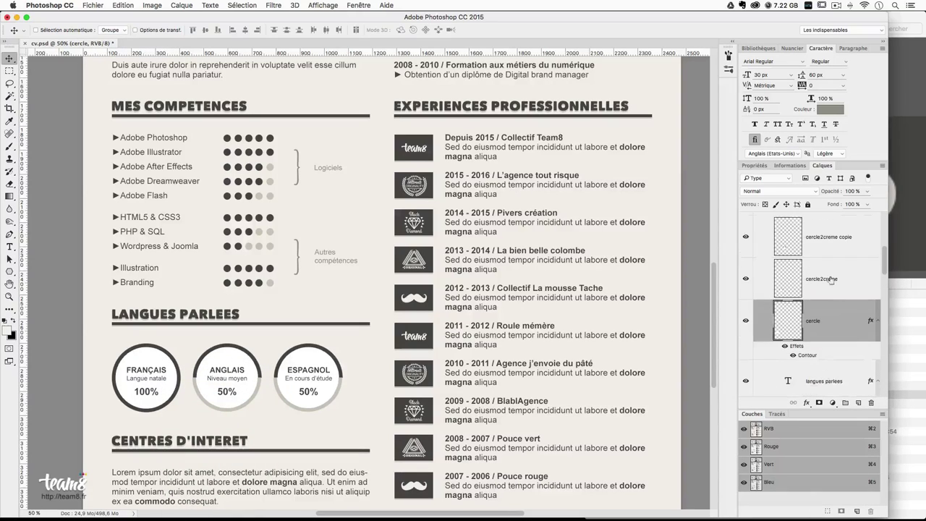
left_click(853, 191)
Set the FRANÇAIS ring layer (cercle) to 65% opacity.
type("75")
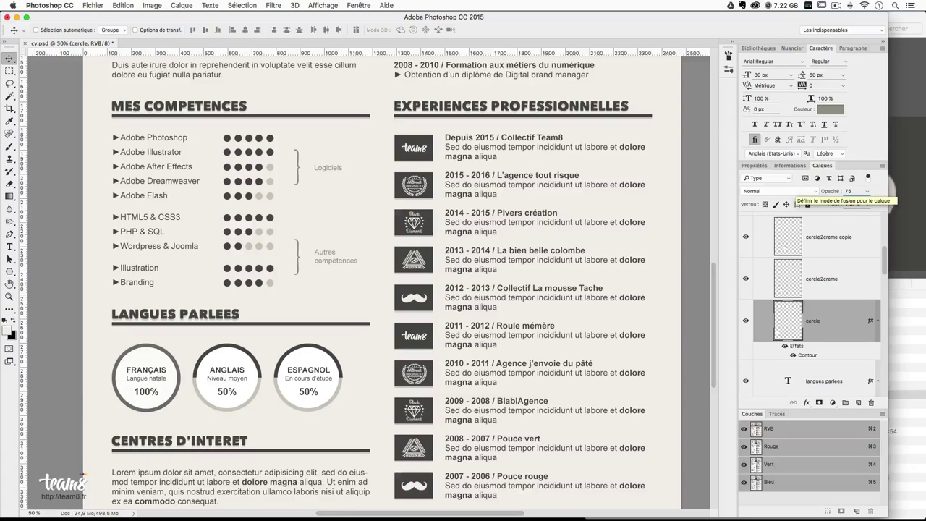
key("BackSpace")
key("BackSpace")
type("65")
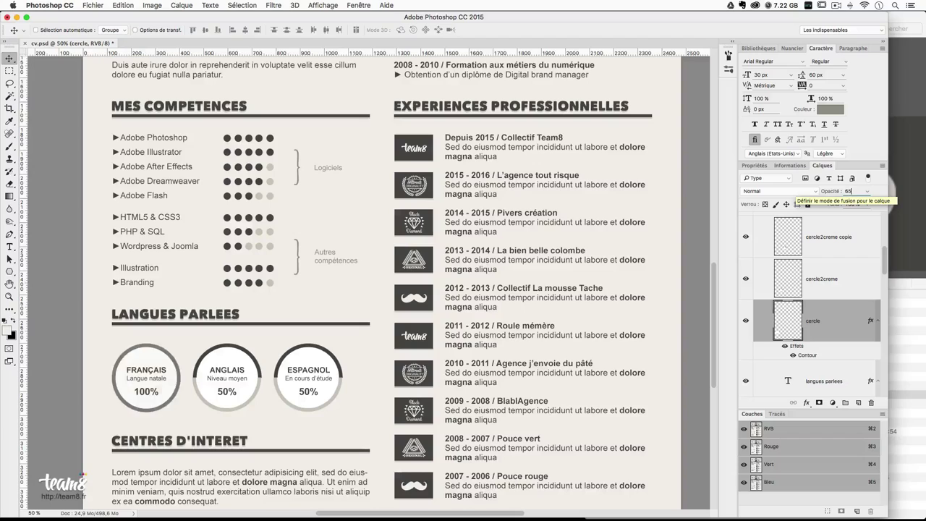
key("Return")
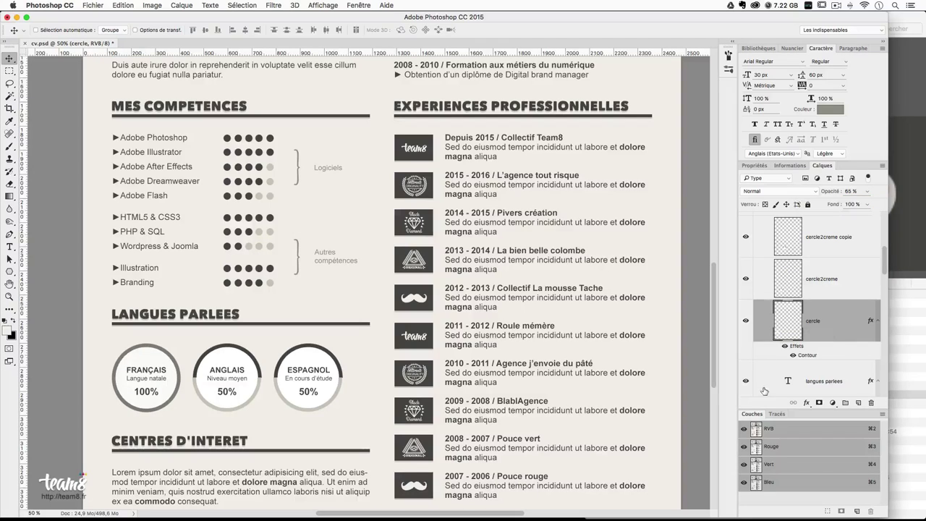
Set the ANGLAIS and ESPAGNOL ring layers to 60% opacity each.
left_click(822, 280)
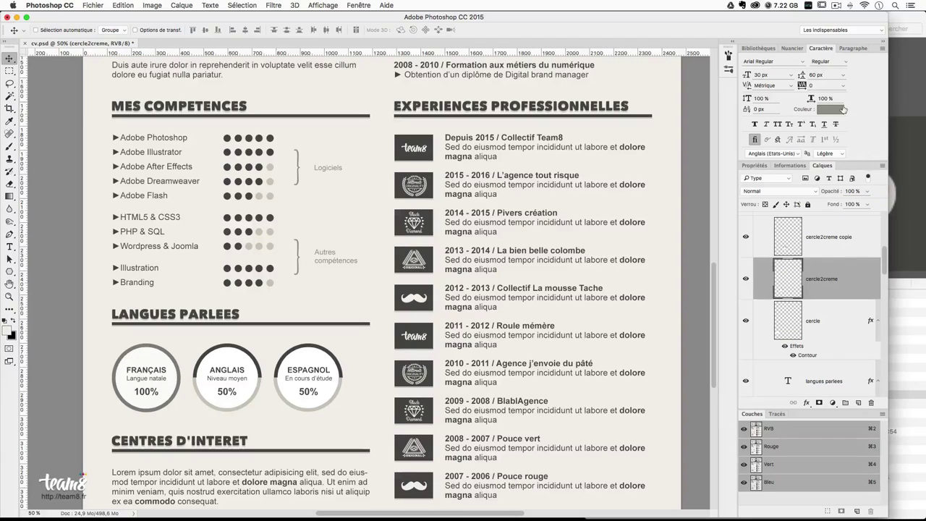
left_click(852, 190)
type("60")
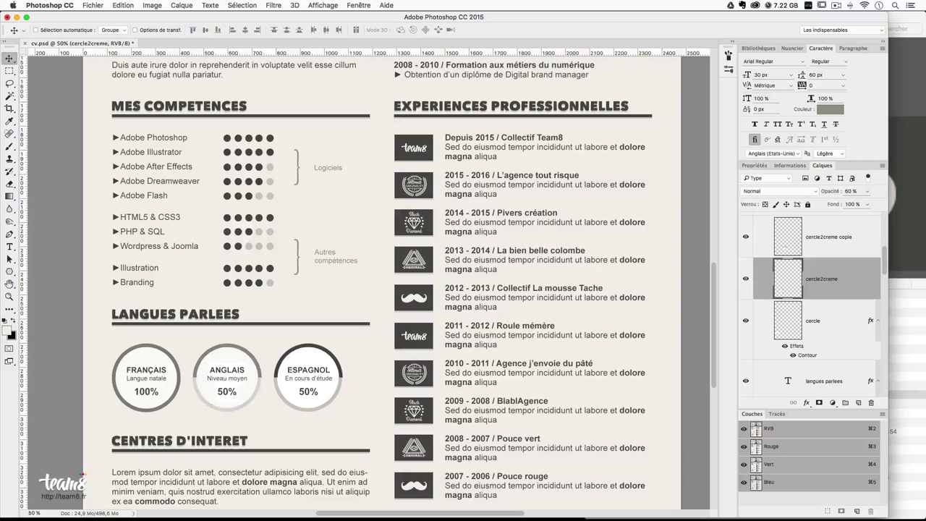
key("Return")
left_click(821, 256)
left_click(859, 191)
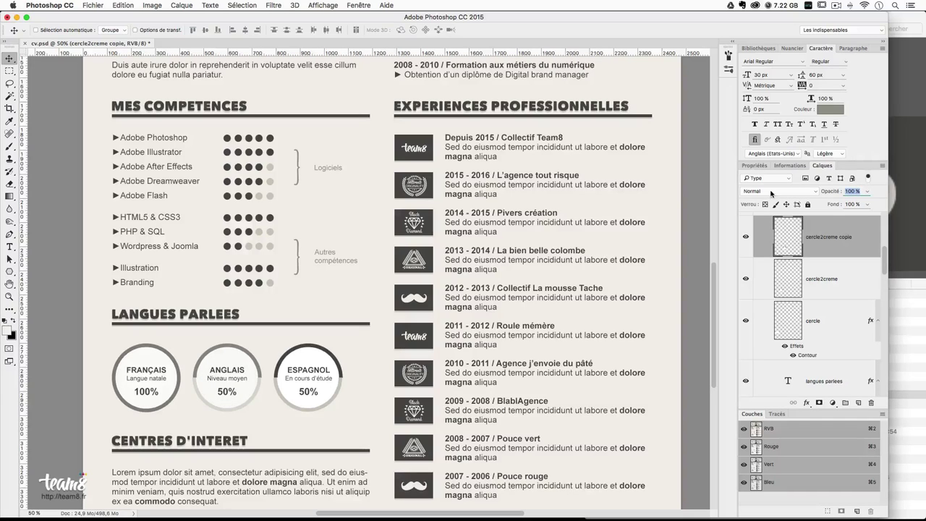
type("60")
key("Return")
key("ctrl+minus")
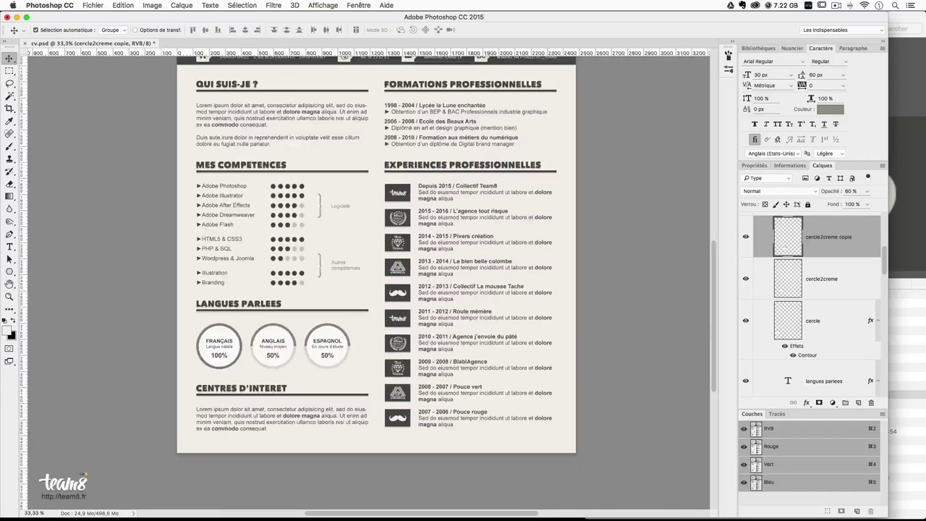
key("ctrl+minus")
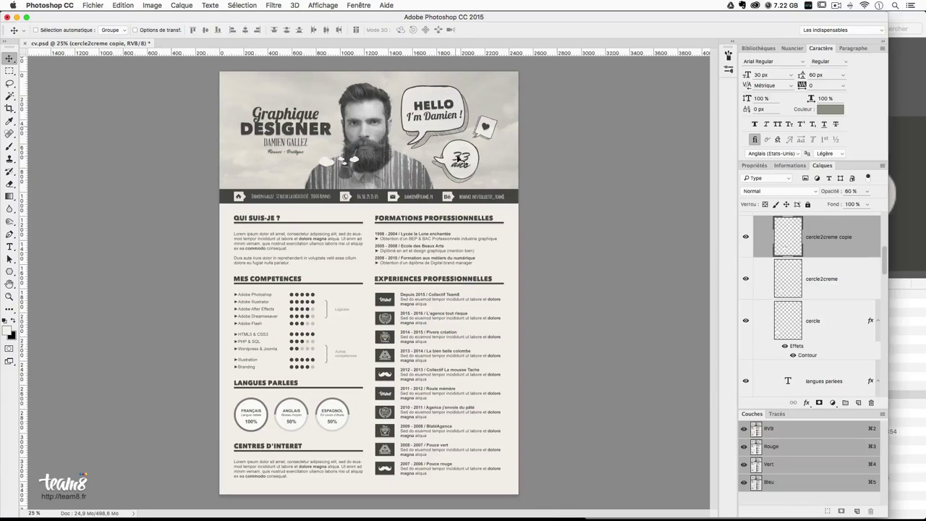
key("ctrl+plus")
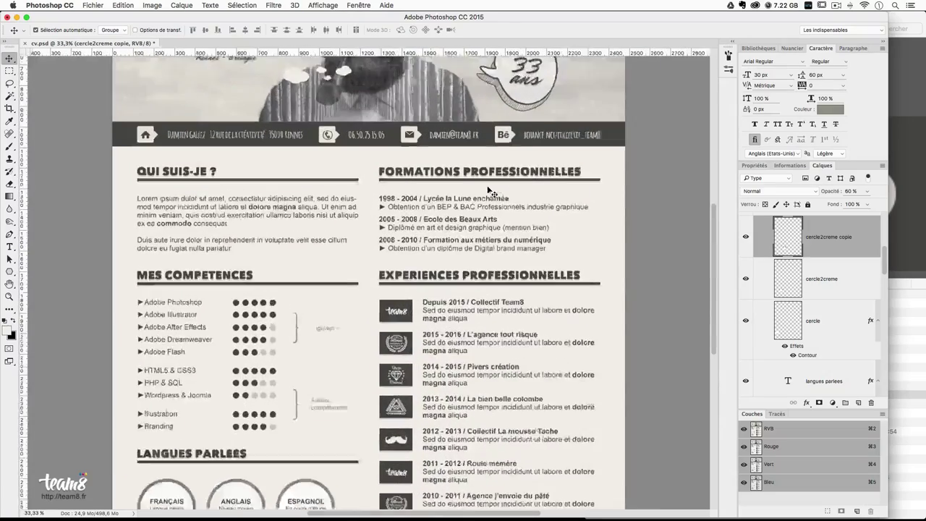
key("ctrl+plus")
scroll(427, 254, "down", 3)
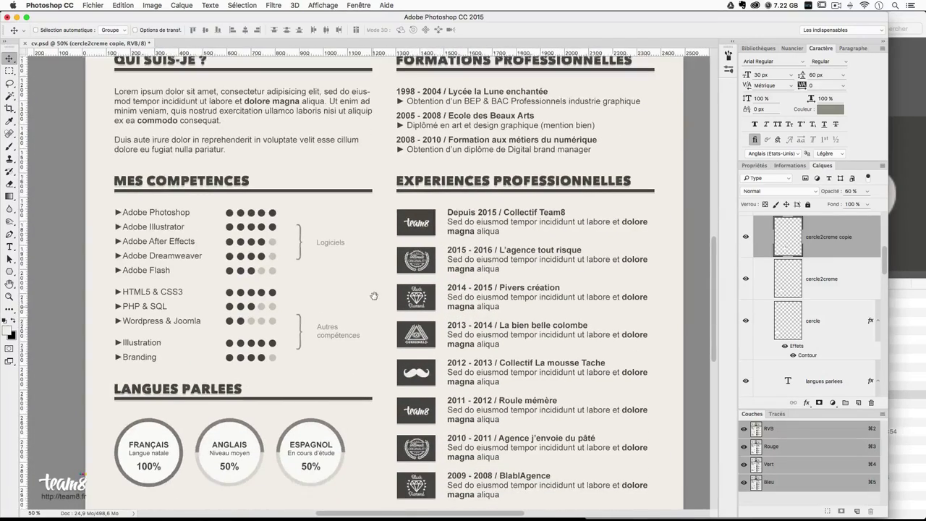
scroll(269, 286, "down", 1)
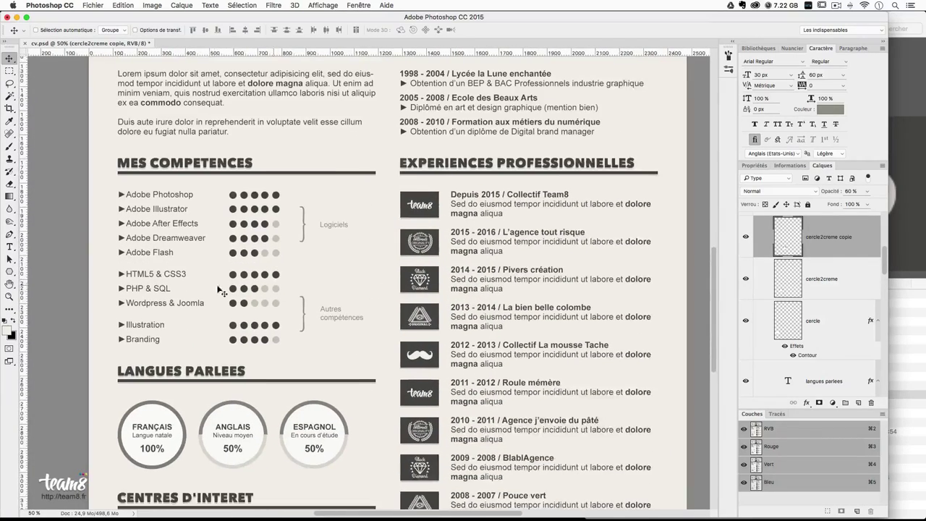
Insert a space after each arrow bullet in the Mes Compétences list, down to Illustration.
left_click(10, 246)
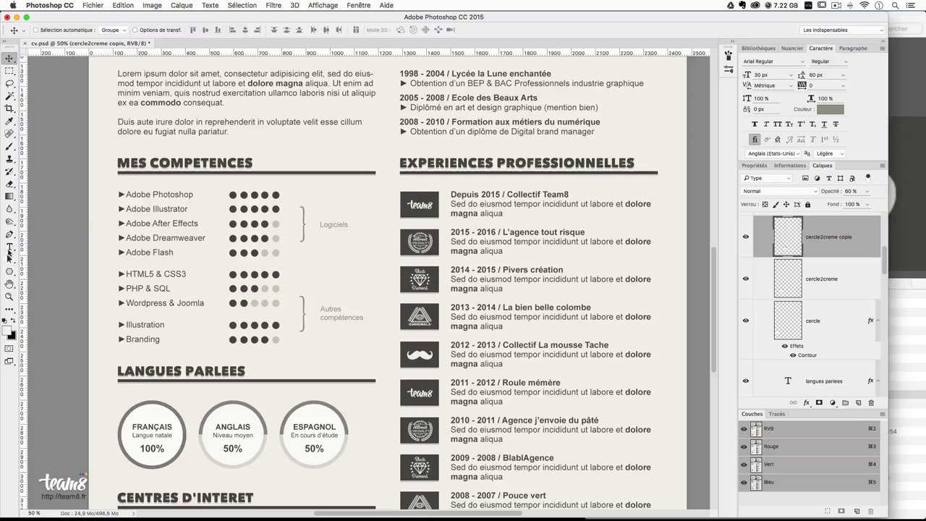
left_click(125, 193)
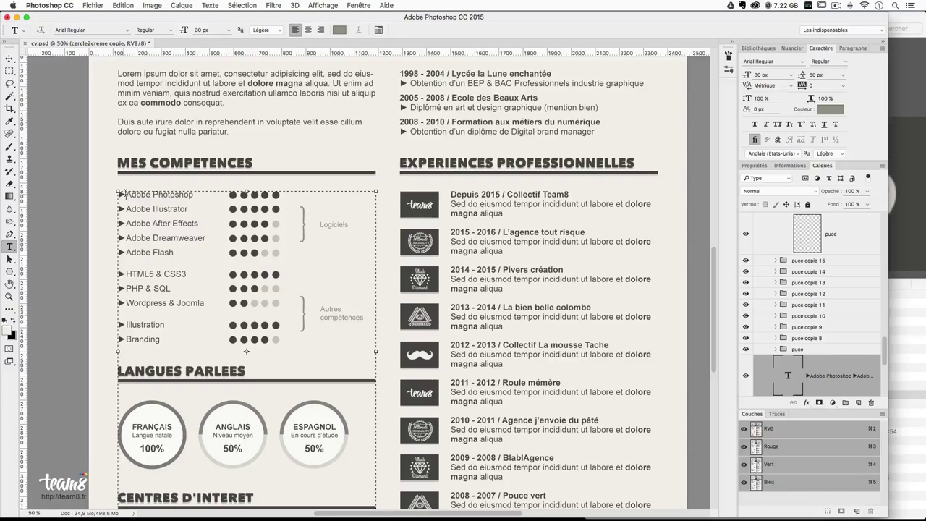
left_click(126, 209)
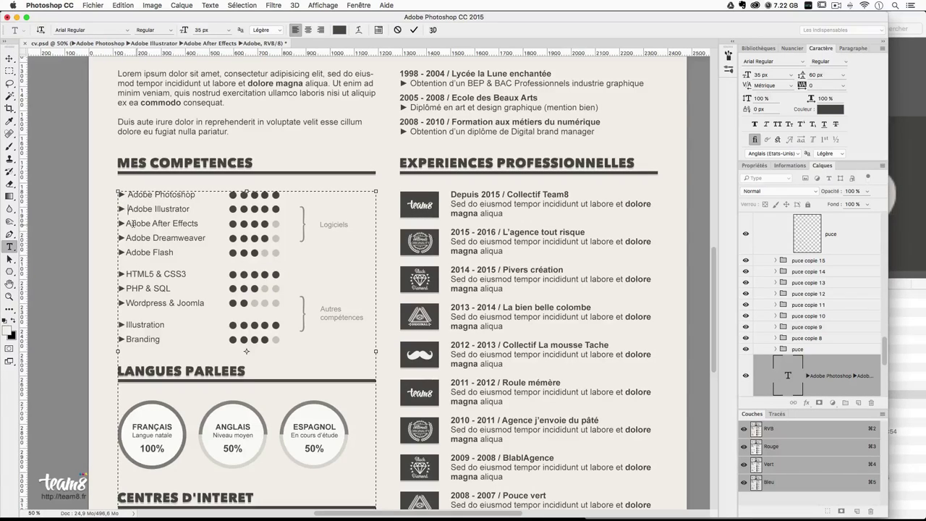
left_click(124, 237)
left_click(124, 274)
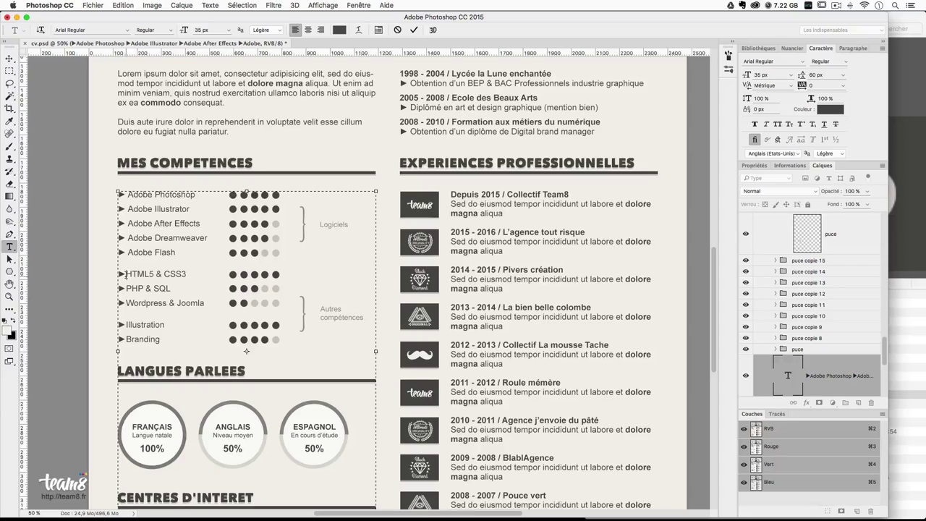
left_click(126, 303)
left_click(125, 324)
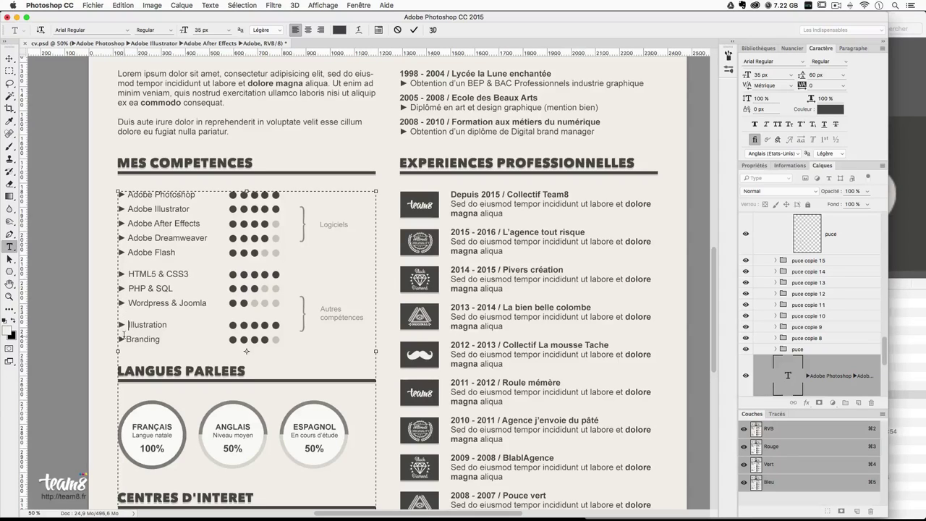
left_click(9, 58)
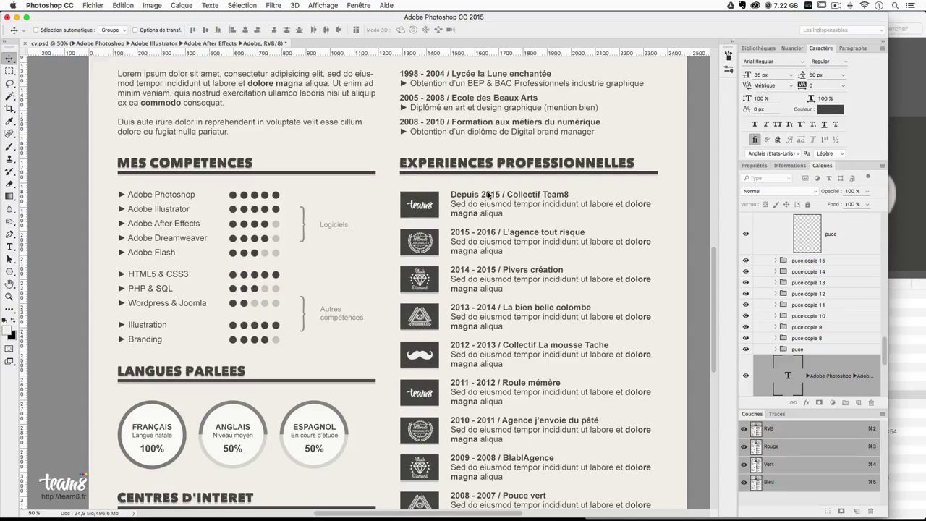
key("super+minus")
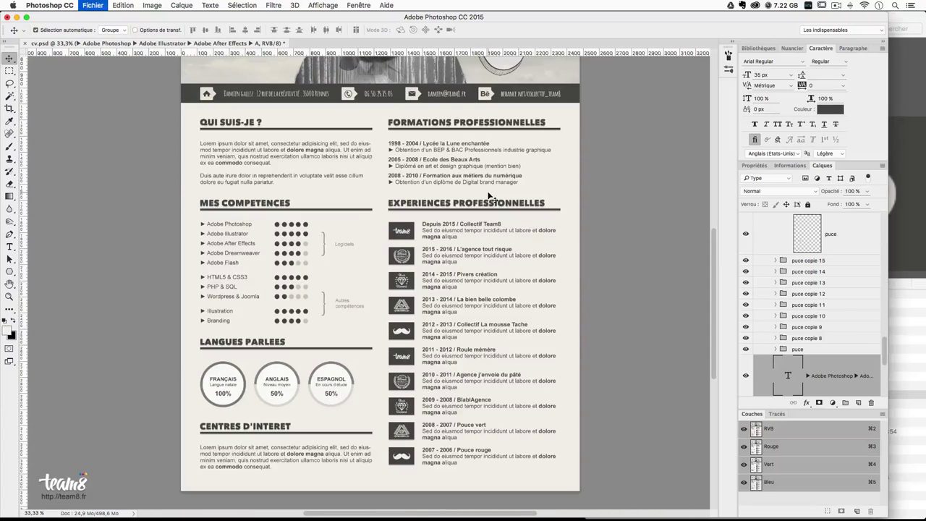
scroll(552, 275, "up", 2)
scroll(551, 275, "up", 3)
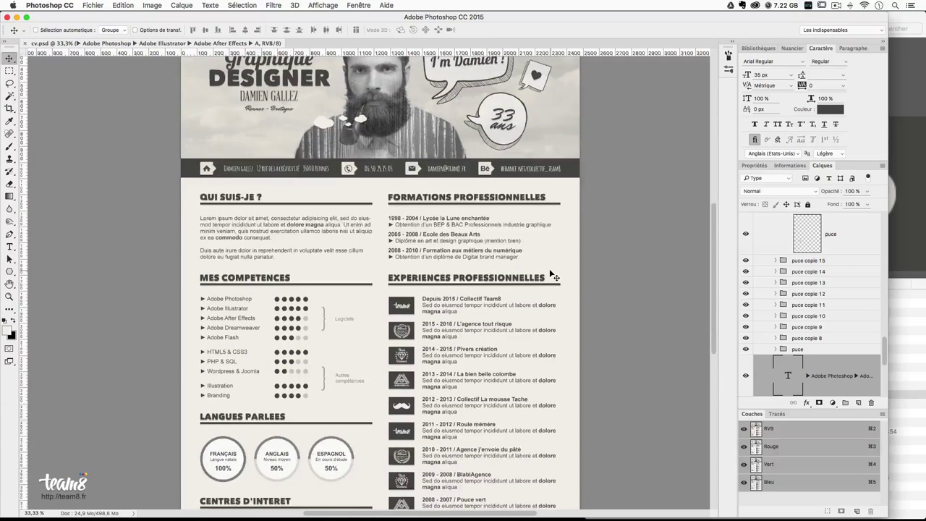
scroll(551, 275, "up", 3)
scroll(547, 262, "up", 1)
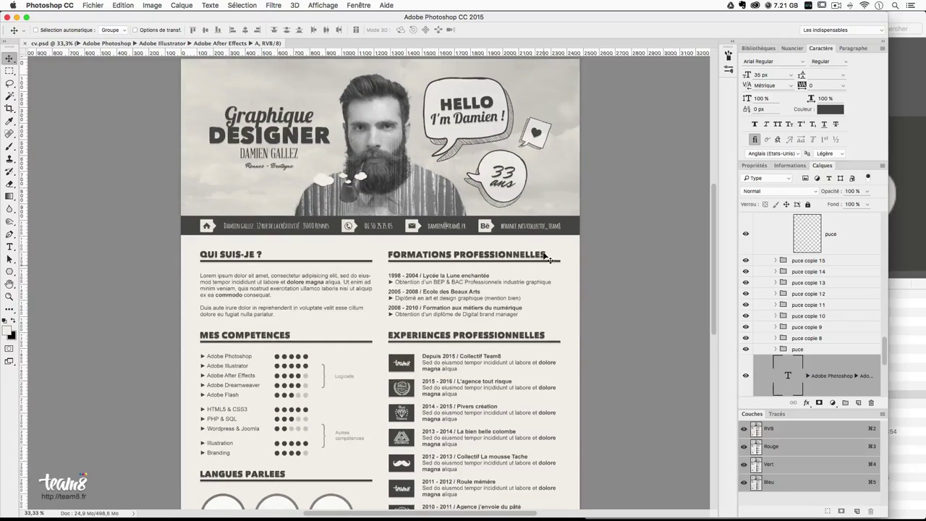
Hide the Calque 4 layer and save the CV document.
right_click(487, 229)
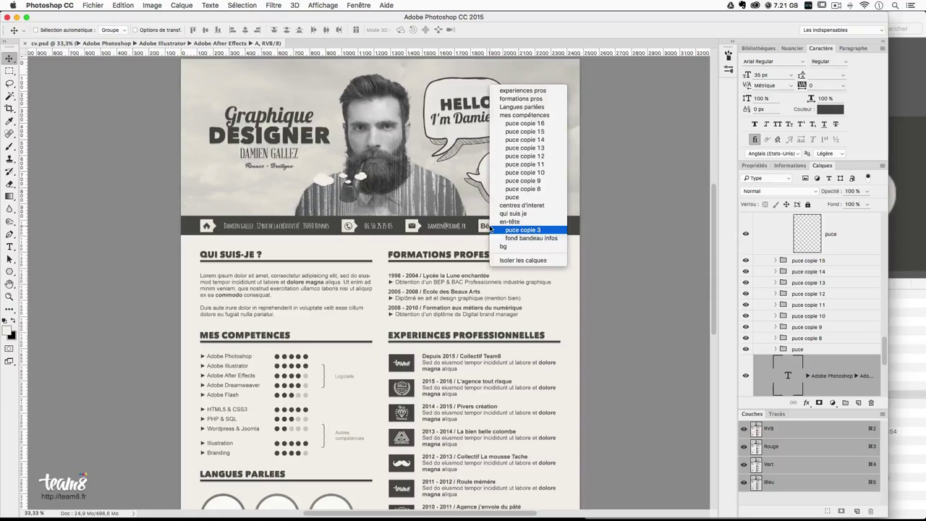
left_click(506, 230)
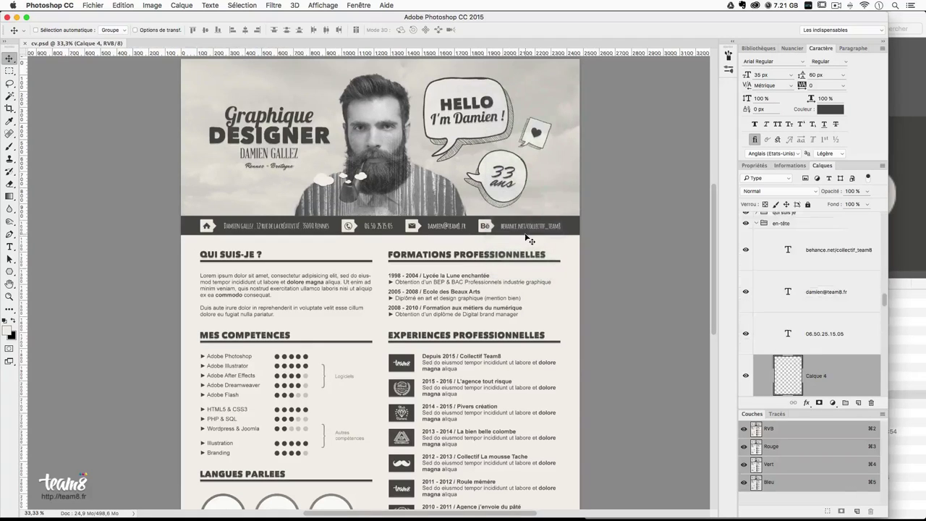
left_click(745, 375)
key("super+s")
Collapse the Langues parlées, mes compétences and en-tête groups, selecting experiences pros.
scroll(856, 317, "up", 5)
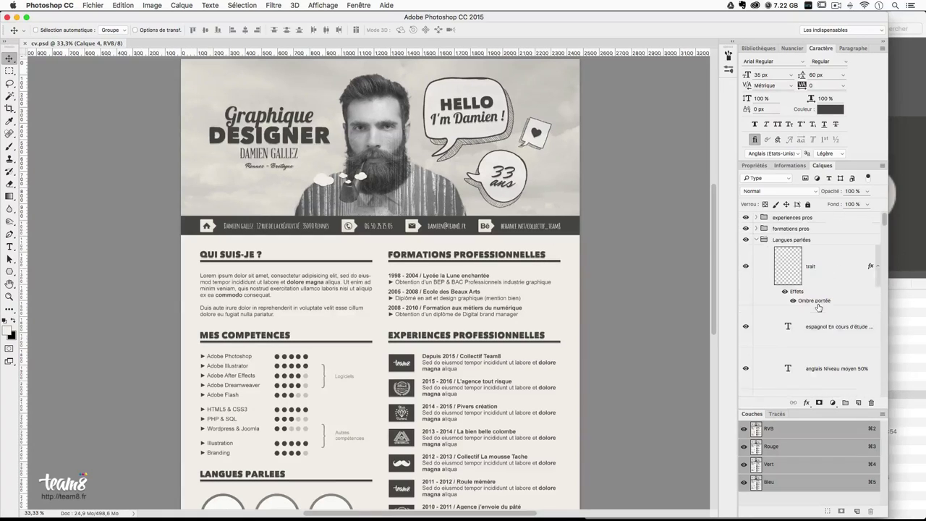
left_click(755, 240)
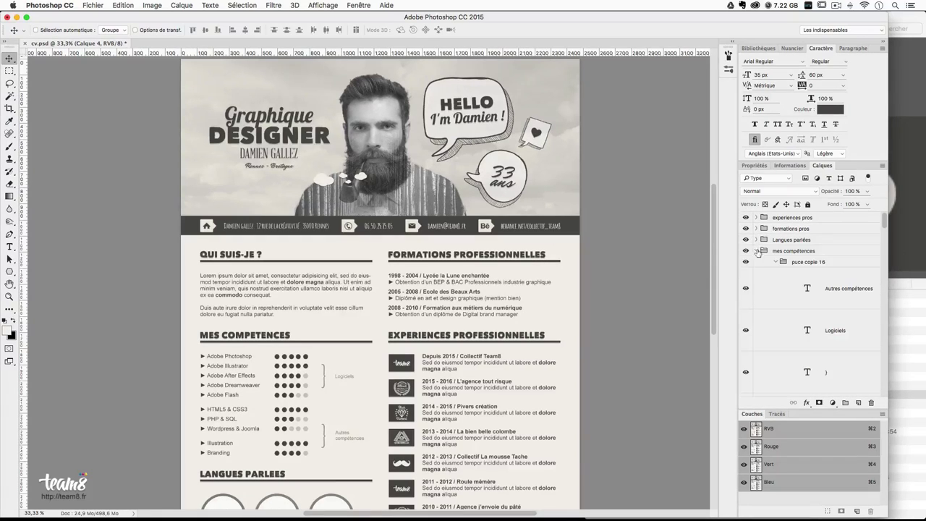
left_click(756, 250)
left_click(757, 284)
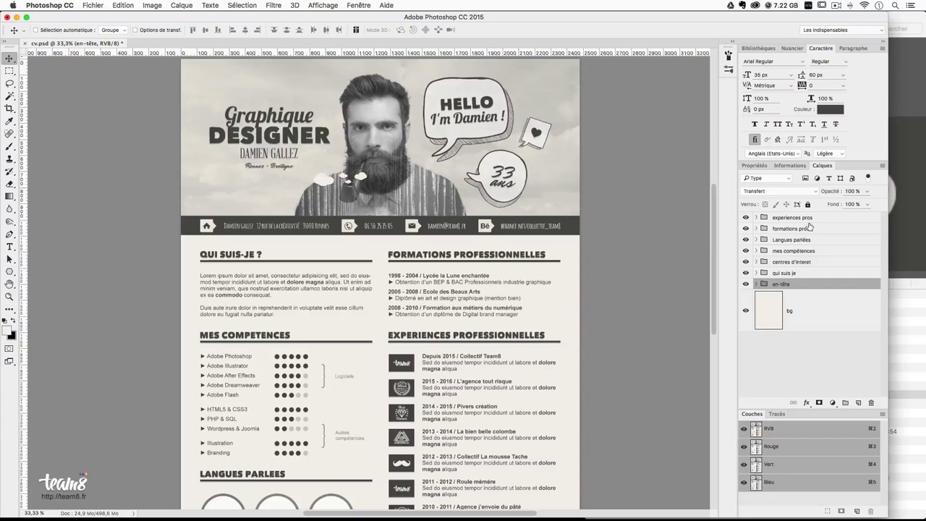
left_click(810, 219)
Open noise.jpg from the CV images folder with Adobe Photoshop CC 2015.
left_click(916, 351)
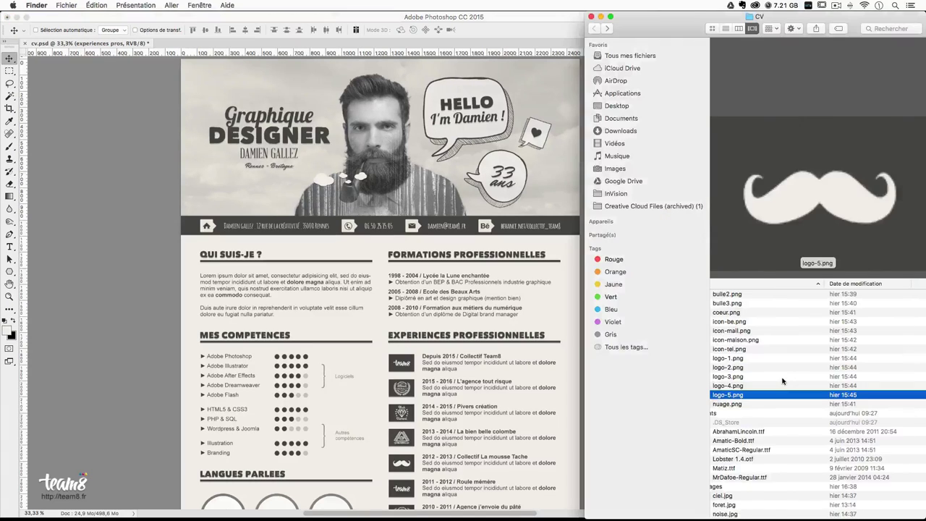
scroll(776, 377, "up", 3)
scroll(776, 377, "down", 1)
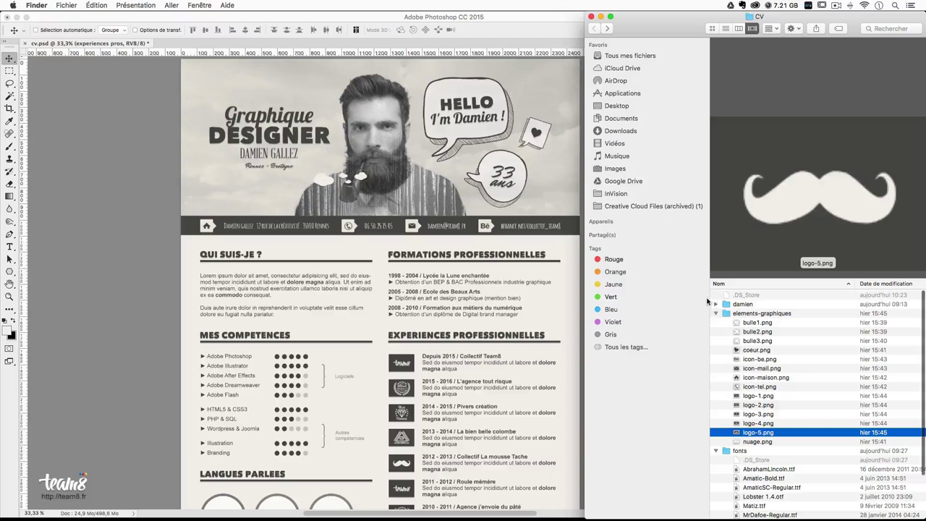
left_click(716, 315)
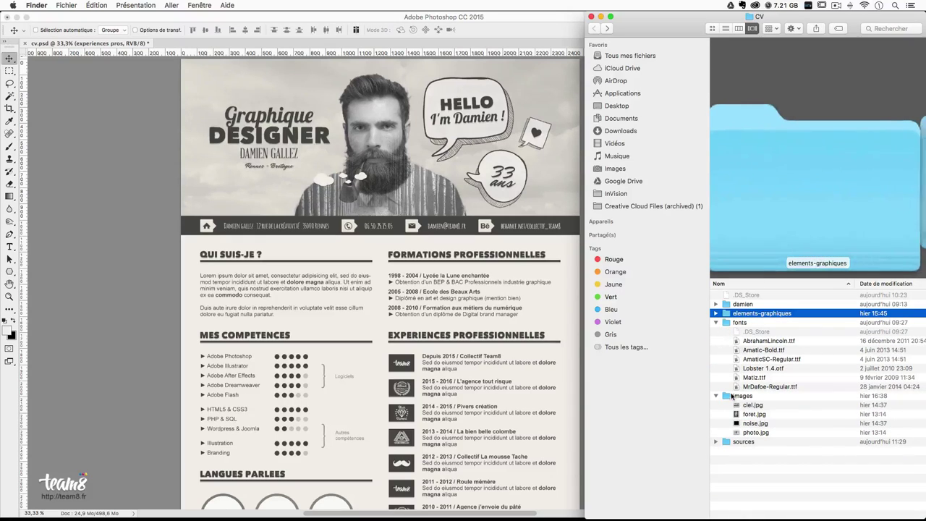
left_click(717, 313)
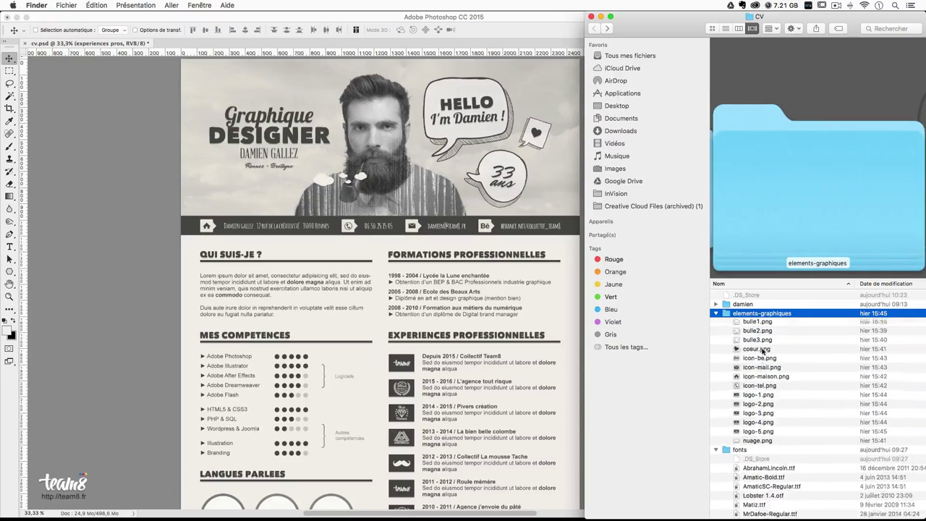
scroll(745, 434, "down", 5)
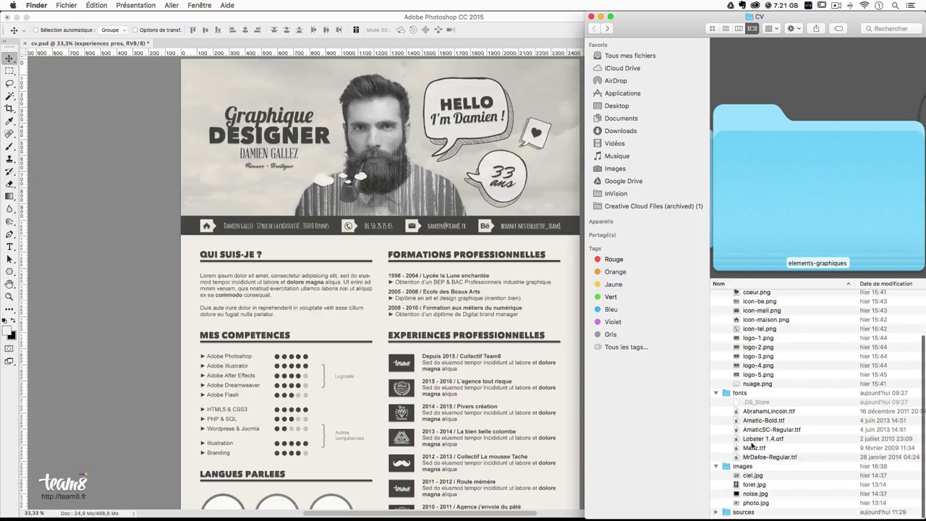
left_click(754, 487)
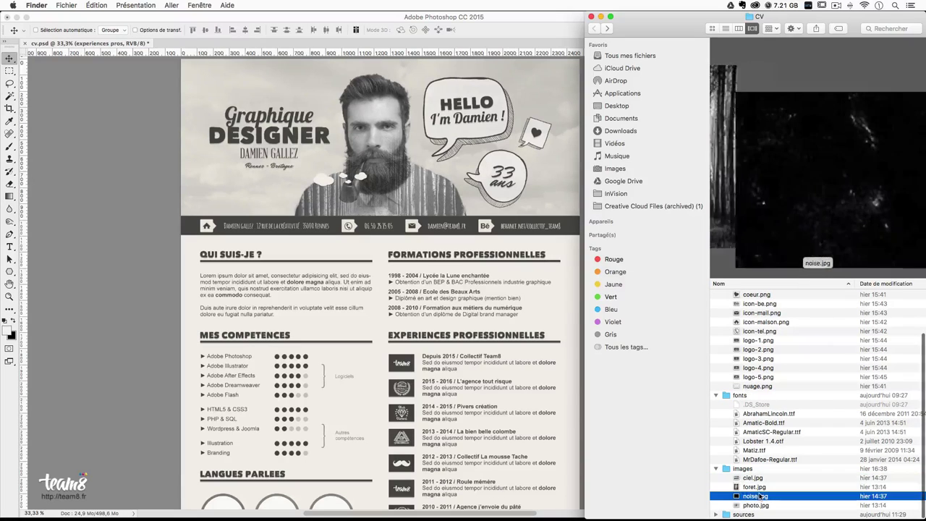
right_click(751, 498)
mouse_move(780, 307)
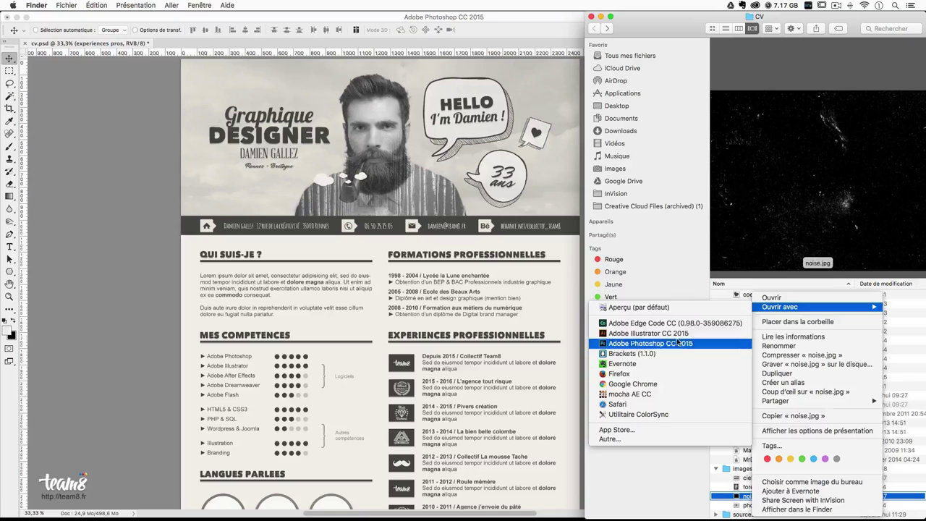
left_click(675, 344)
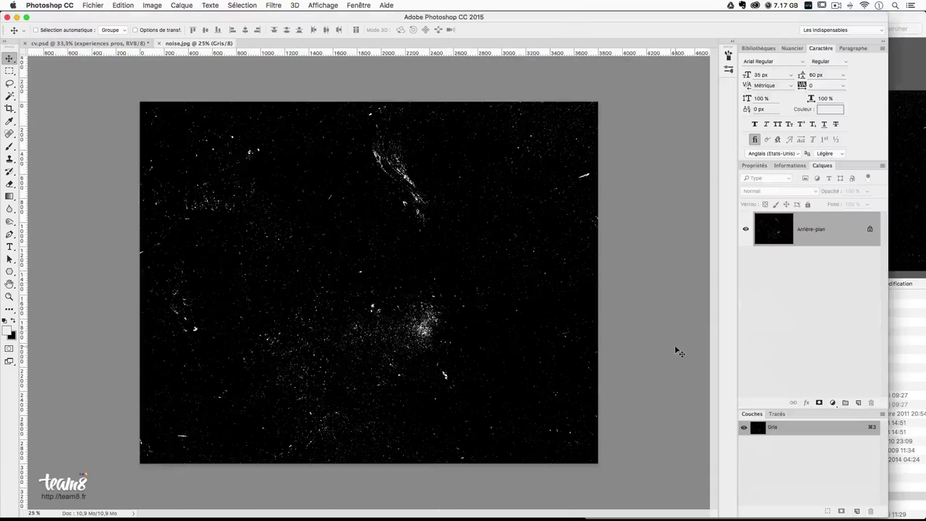
Copy the whole noise image and paste it into the CV document as a new layer.
key("ctrl+a")
key("ctrl+c")
left_click(87, 43)
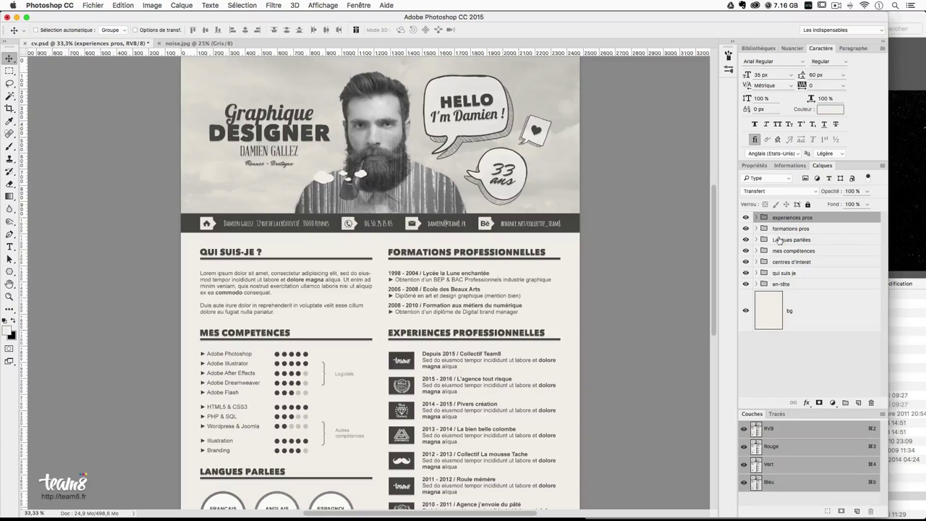
scroll(622, 205, "up", 1)
key("ctrl+v")
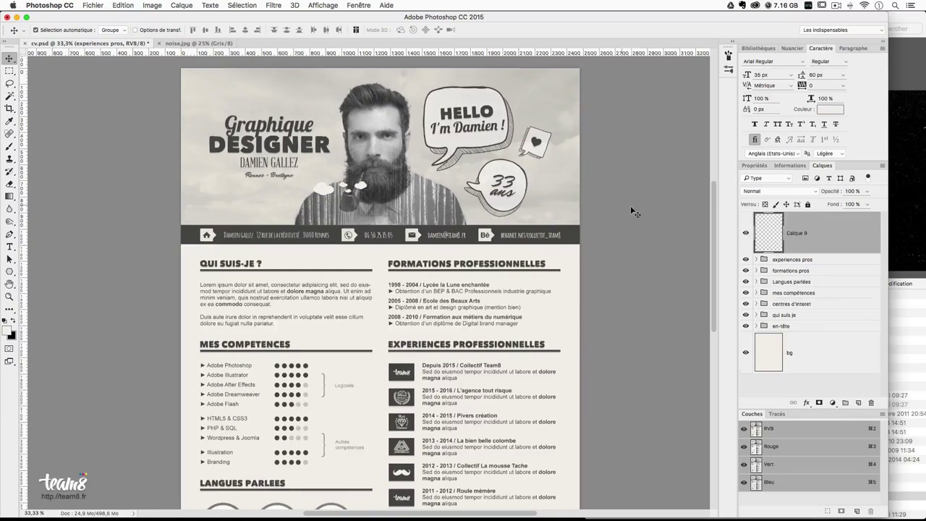
scroll(635, 216, "down", 5)
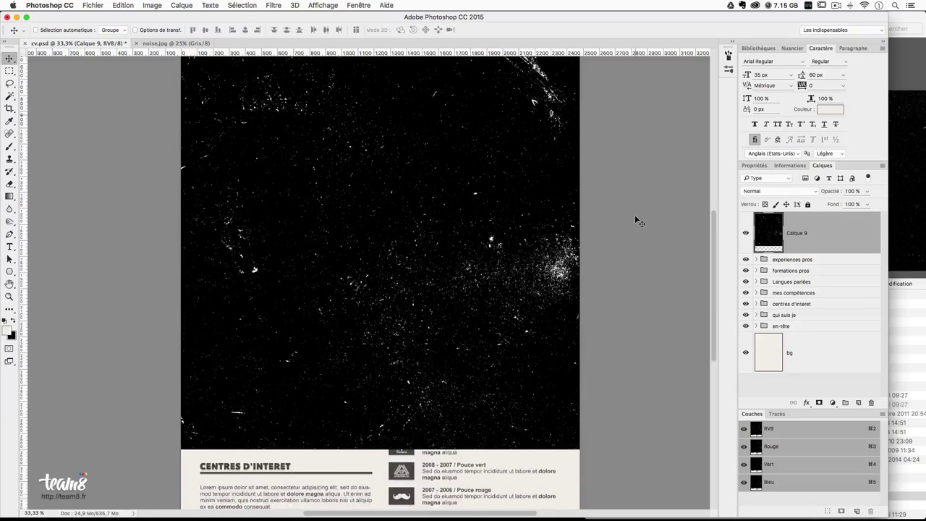
Rotate the noise layer -90° and scale it to cover the whole CV page.
key("ctrl+t")
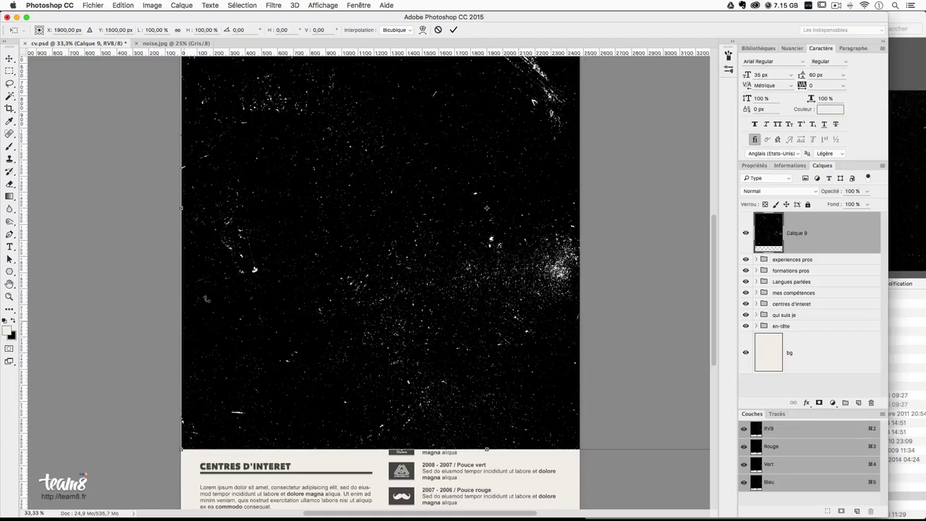
key("ctrl+minus")
key("ctrl+minus")
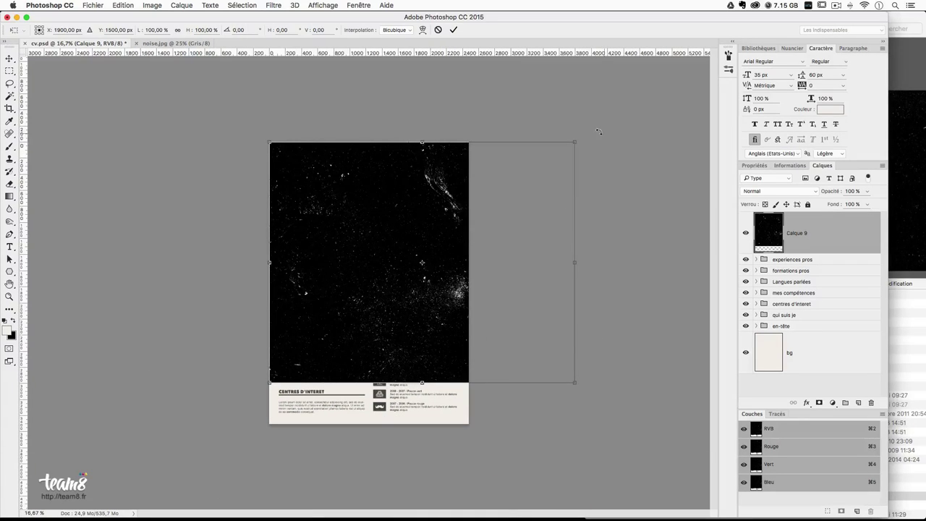
mouse_move(598, 131)
left_mouse_down()
mouse_move(473, 251)
mouse_move(438, 266)
left_mouse_up()
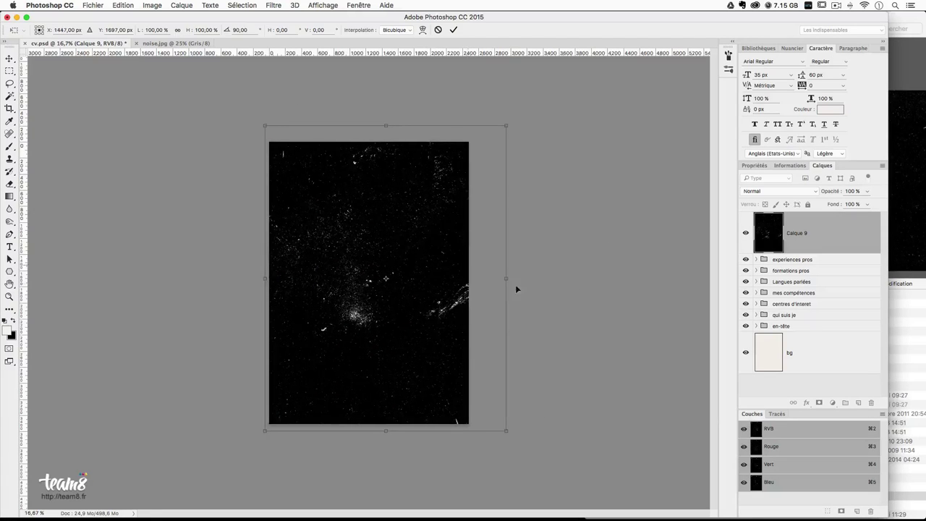
left_click_drag(515, 289, 298, 235)
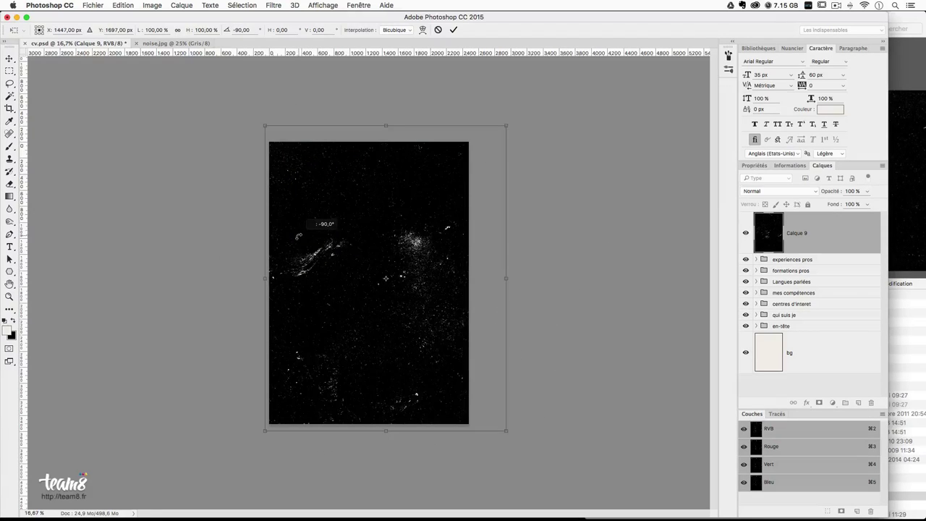
left_click_drag(407, 288, 396, 282)
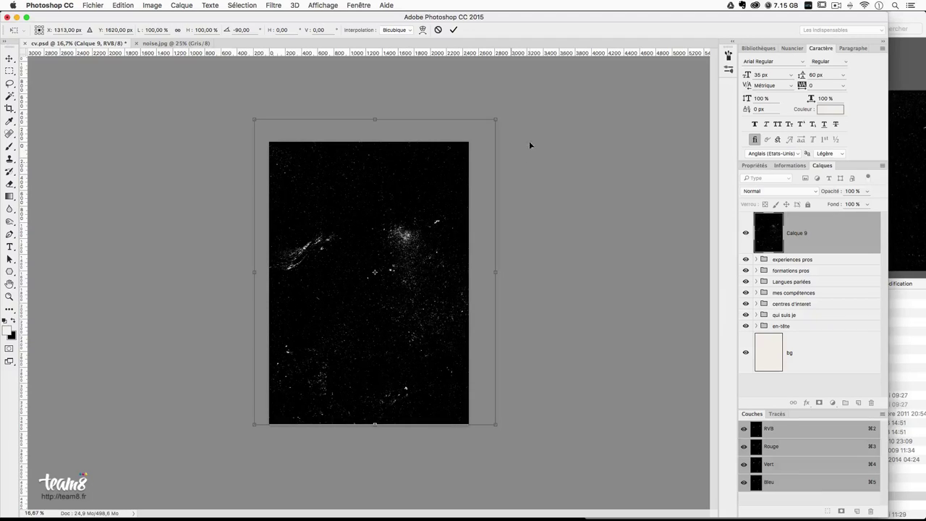
left_click_drag(495, 115, 477, 143)
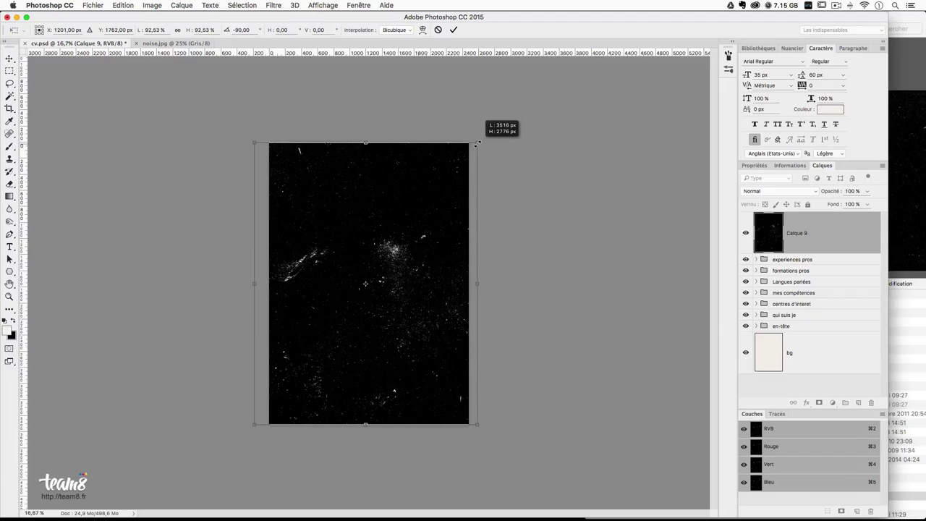
left_click_drag(436, 236, 437, 233)
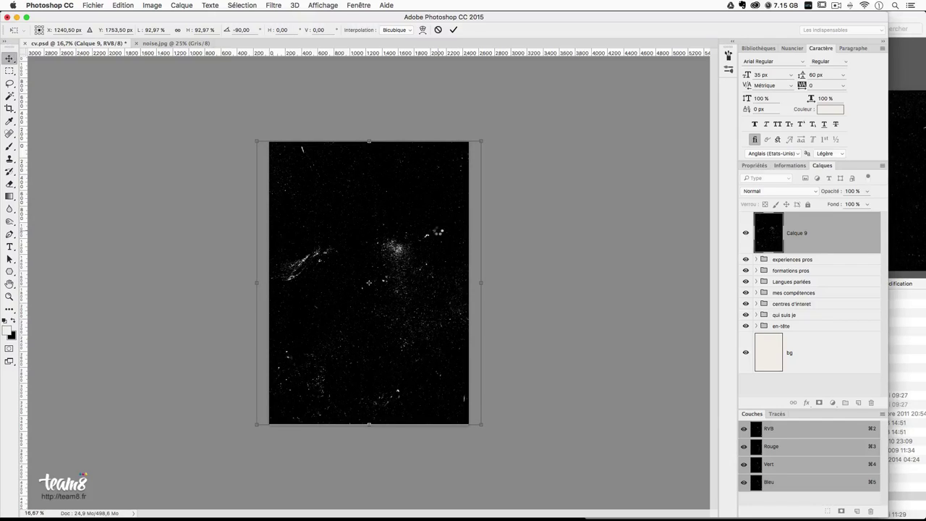
key("Return")
key("super+plus")
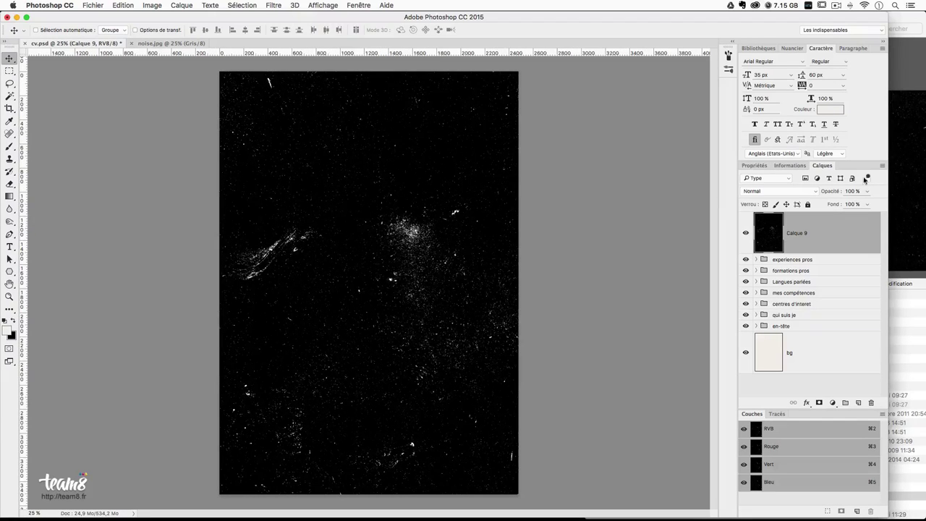
left_click(763, 192)
Set Calque 9's blend mode to Superposition and reposition the noise layer on the page.
left_click(547, 180)
left_click(765, 192)
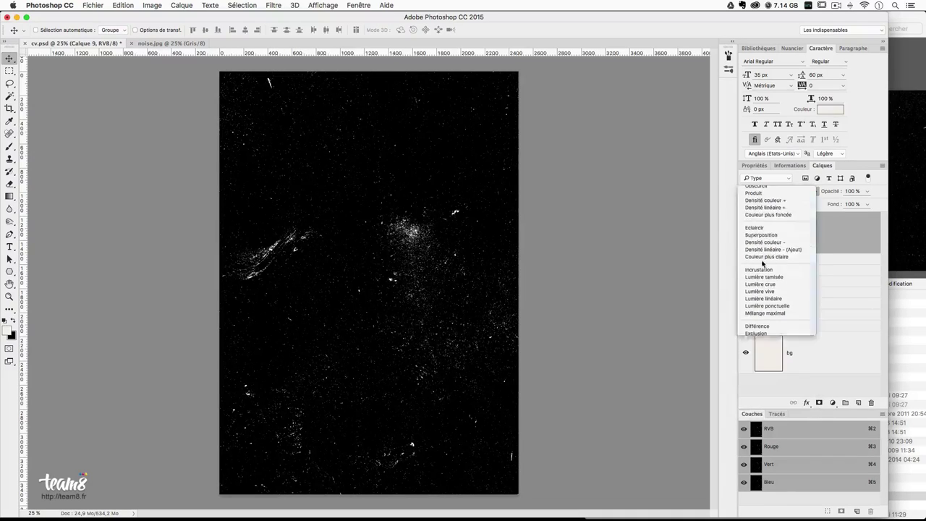
left_click(772, 262)
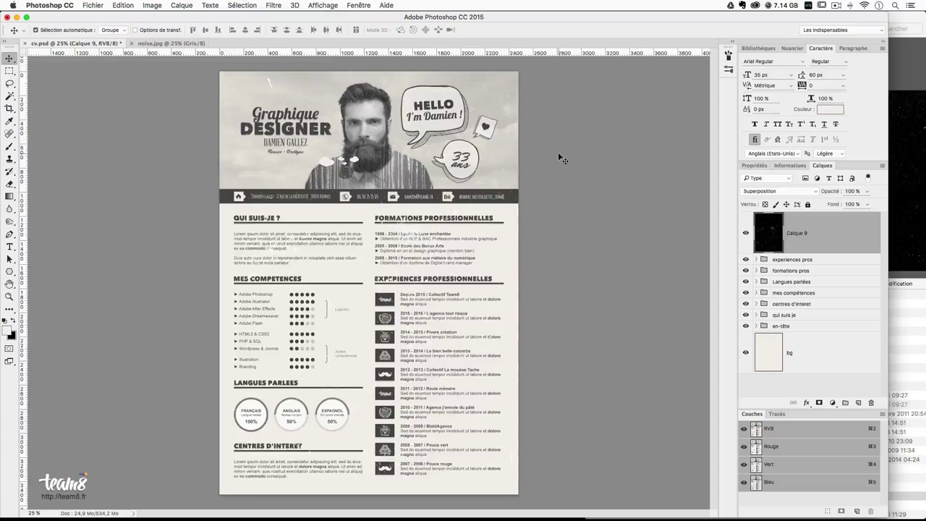
key("super+plus")
left_click_drag(558, 155, 554, 217)
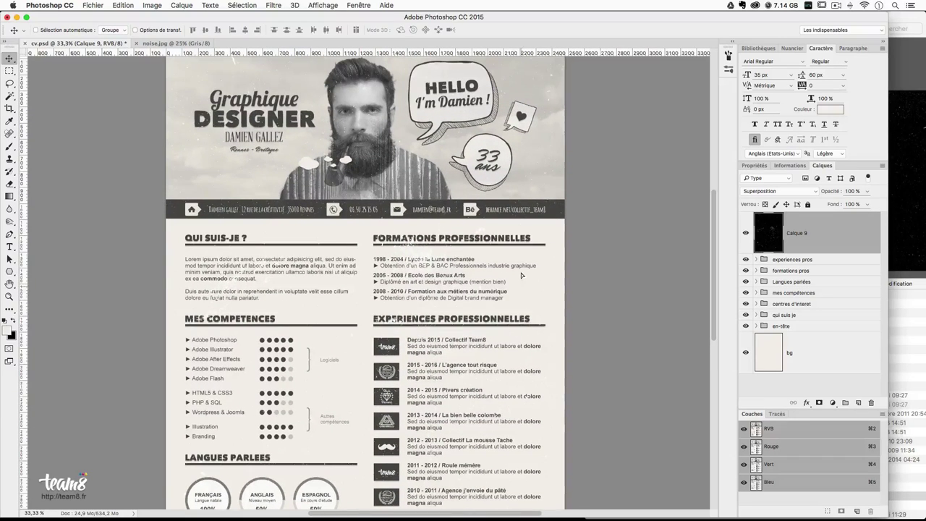
left_click_drag(521, 275, 511, 214)
key("ctrl+z")
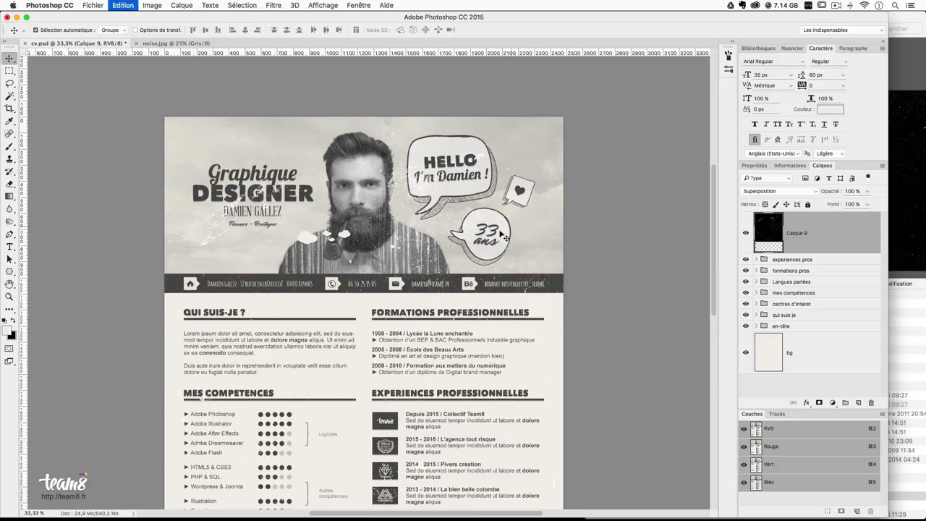
Flip the noise layer horizontally and shift it slightly left.
key("ctrl+t")
right_click(448, 238)
left_click(492, 363)
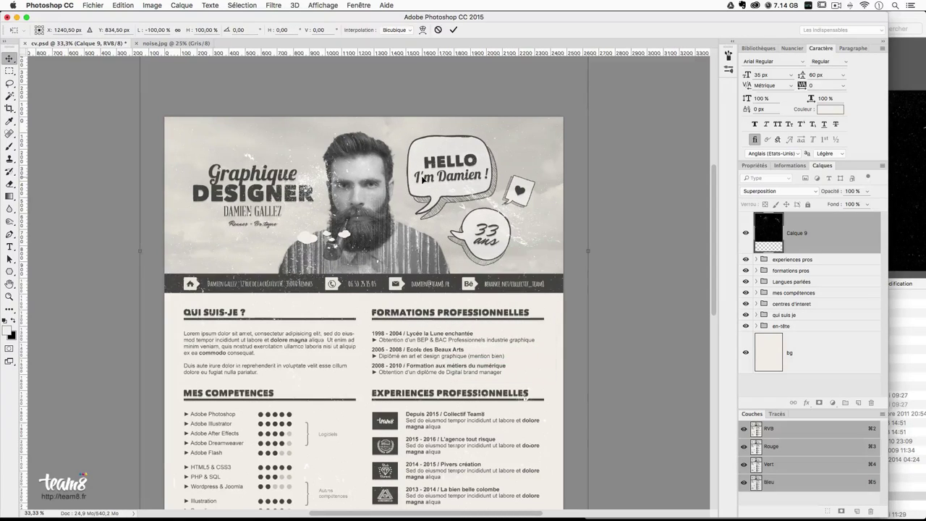
key("Return")
mouse_move(355, 190)
left_mouse_down()
mouse_move(338, 189)
mouse_move(342, 176)
mouse_move(310, 174)
left_mouse_up()
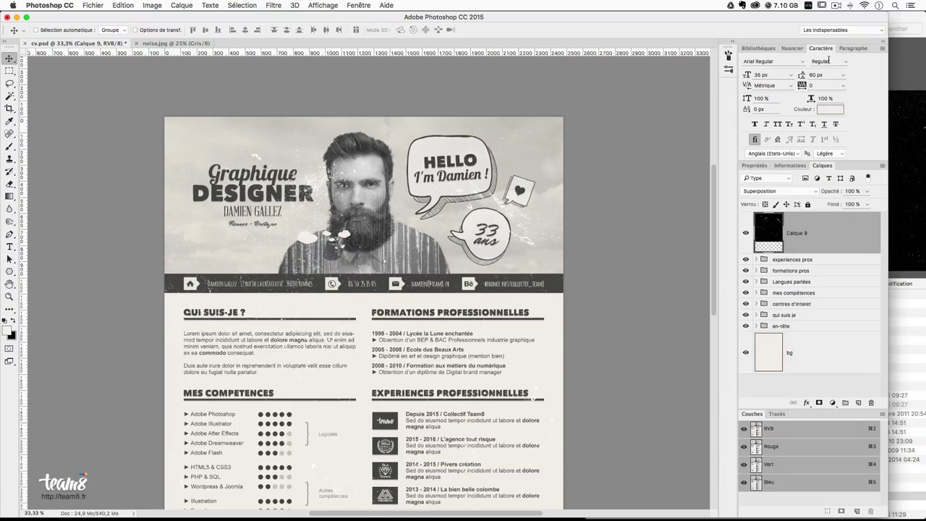
Rename the layer 'texture', set its opacity to 35%, and duplicate it.
double_click(795, 233)
type("textu")
type("re")
key("Return")
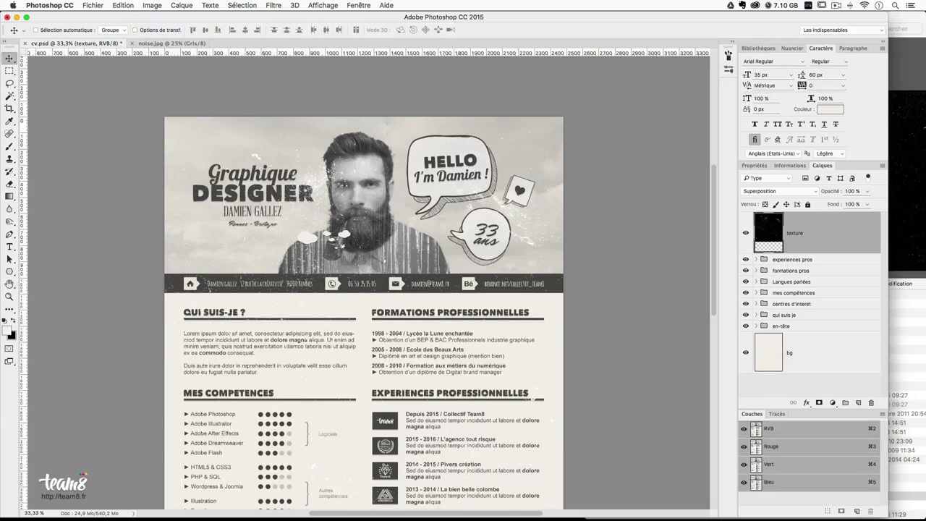
left_click(861, 191)
type("50")
key("BackSpace")
key("BackSpace")
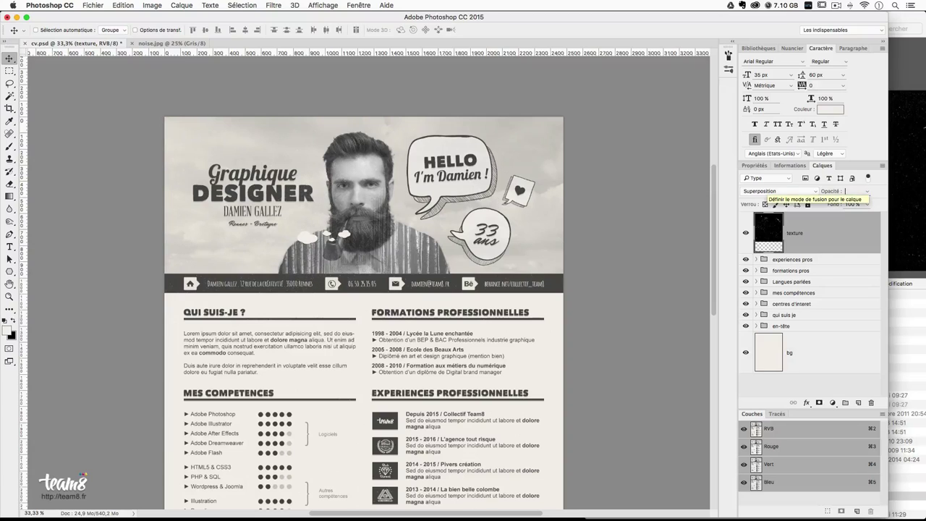
key("BackSpace")
type("35")
key("Return")
scroll(420, 170, "down", 2)
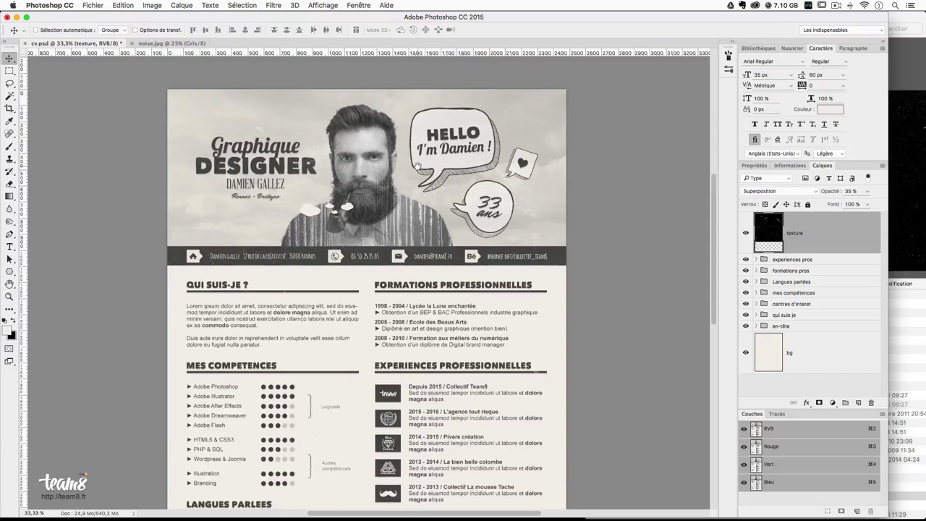
key("super+j")
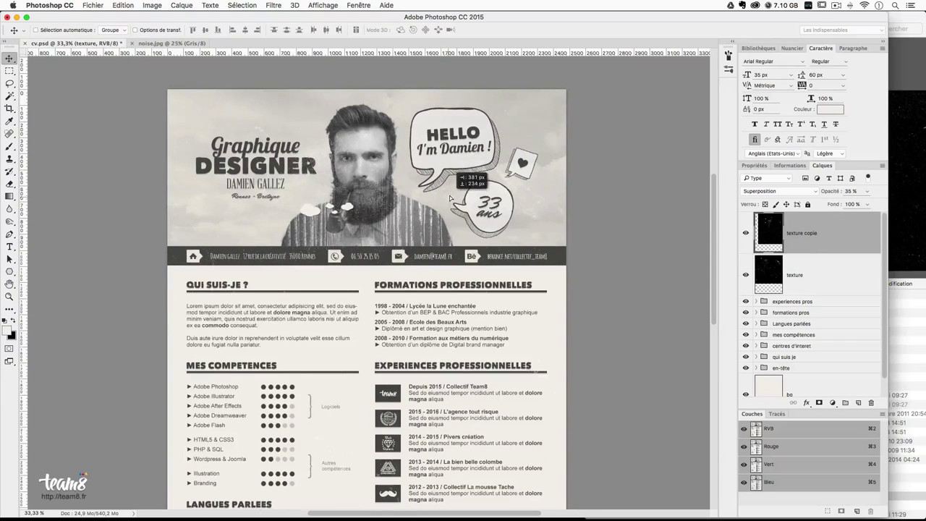
Flip the texture copie layer both horizontally and vertically.
key("super+t")
right_click(427, 216)
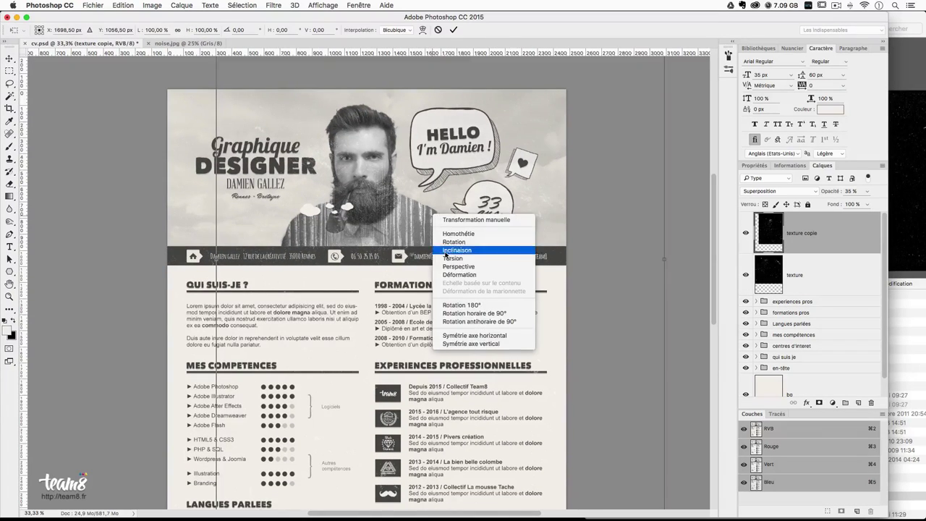
left_click(499, 338)
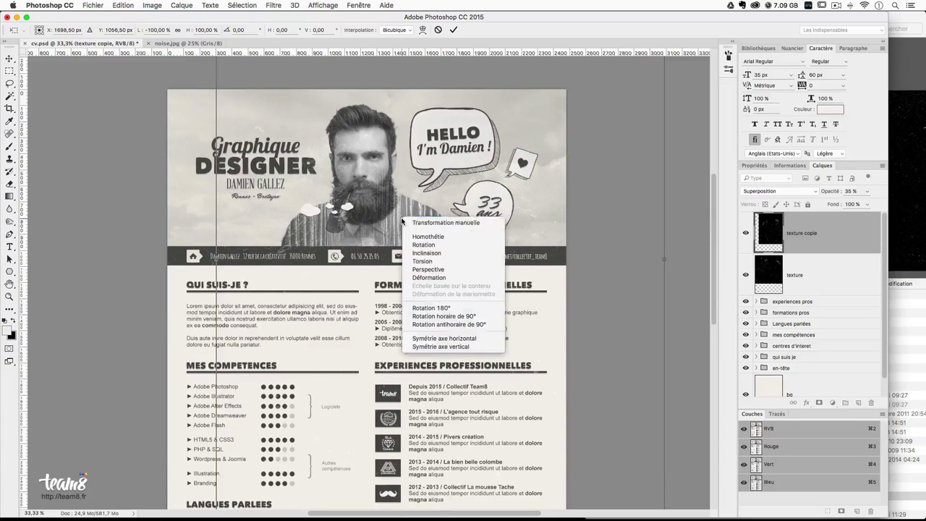
right_click(402, 219)
left_click(451, 347)
key("Return")
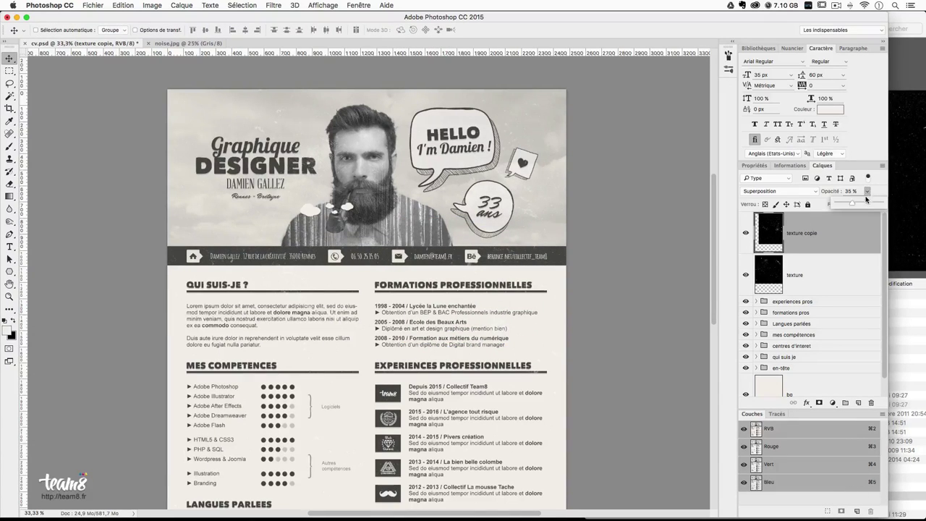
left_click_drag(867, 191, 908, 206)
scroll(540, 235, "down", 2)
scroll(540, 235, "down", 4)
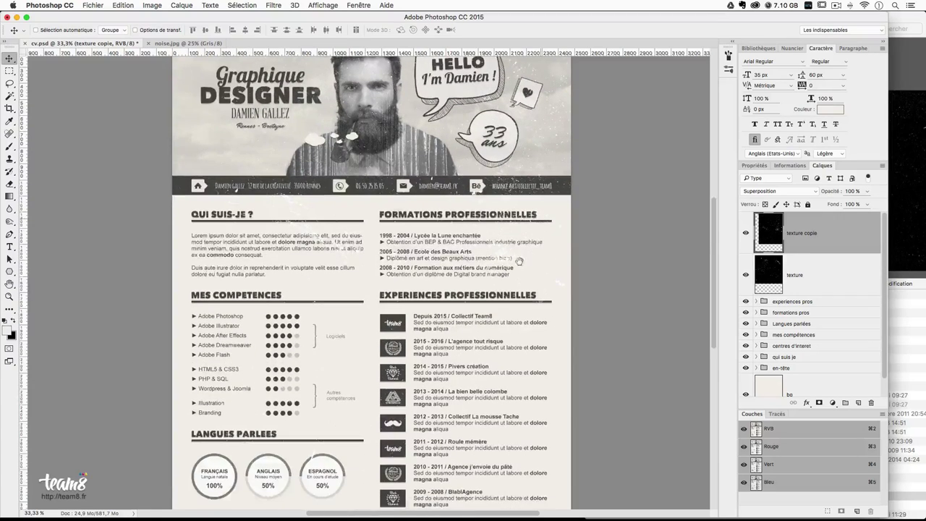
scroll(497, 301, "down", 4)
mouse_move(496, 200)
left_mouse_down()
mouse_move(498, 340)
mouse_move(489, 243)
left_mouse_up()
scroll(506, 253, "up", 4)
scroll(510, 248, "up", 1)
scroll(492, 261, "down", 4)
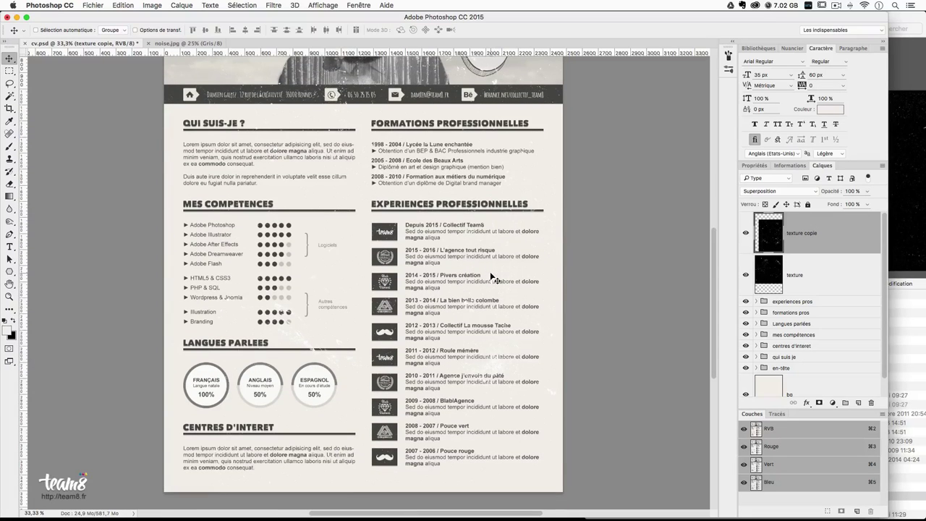
Set texture copie's opacity back to 35% and bring the CV header into view.
left_click(867, 191)
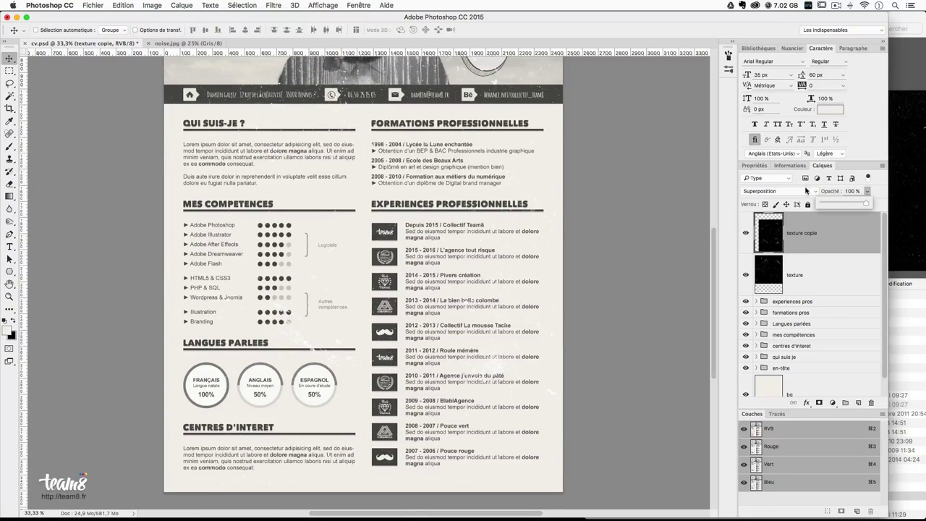
left_click(847, 190)
type("35")
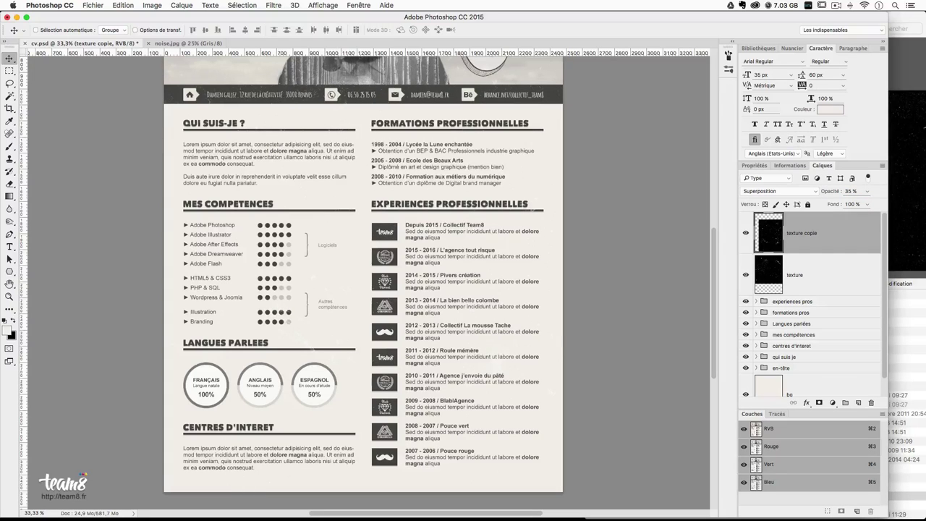
left_click_drag(525, 185, 528, 287)
left_click_drag(557, 141, 559, 171)
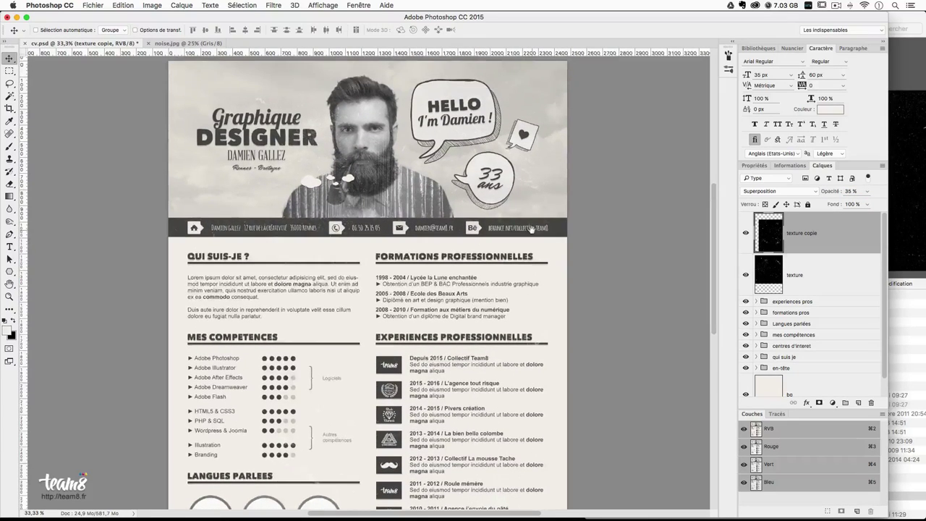
scroll(561, 167, "up", 2)
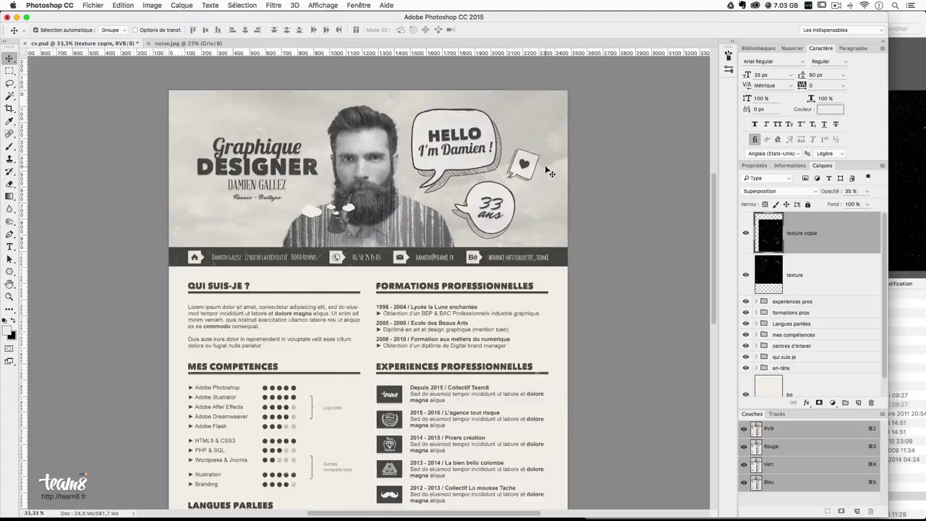
key("super+plus")
left_click_drag(497, 192, 498, 278)
Duplicate the texture layer as texture copie 2 and shrink it to about 41%.
left_click(768, 275)
key("super+j")
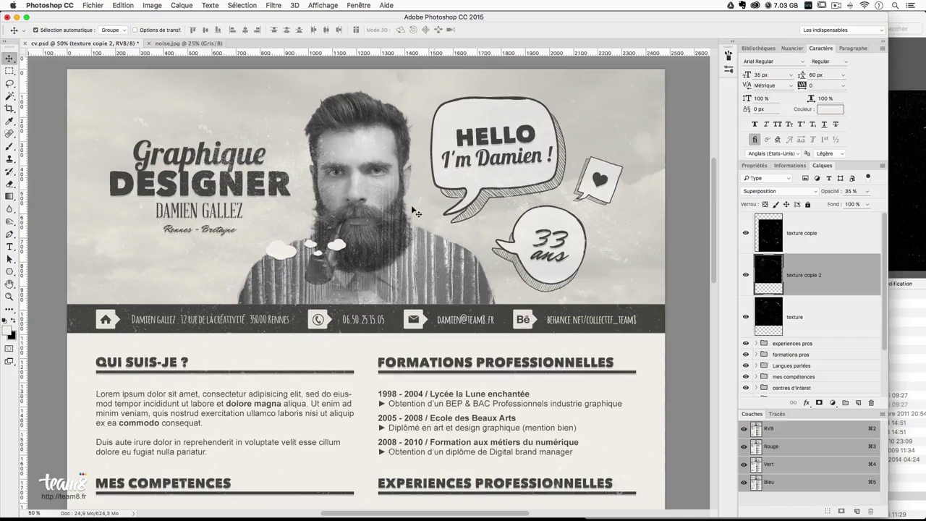
key("super+t")
key("super+minus")
key("super+minus")
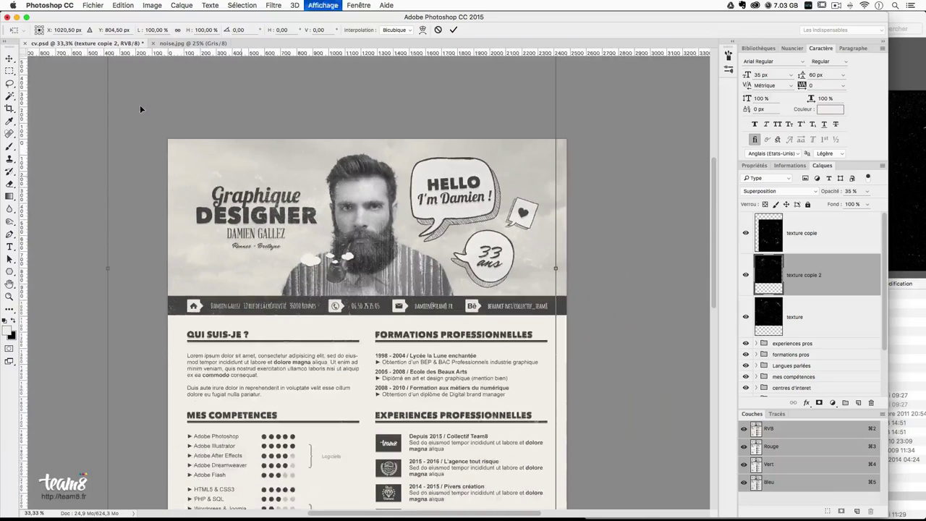
key("super+minus")
left_click_drag(182, 384, 374, 127)
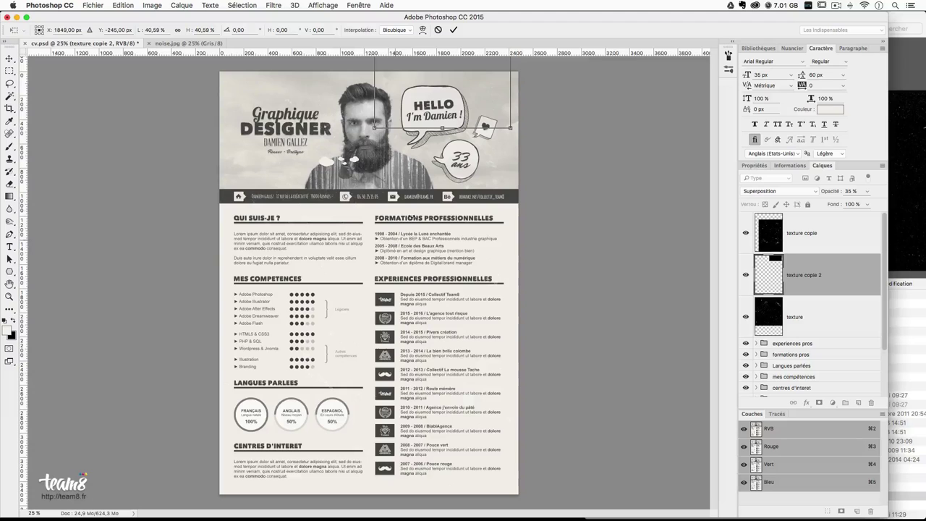
key("Return")
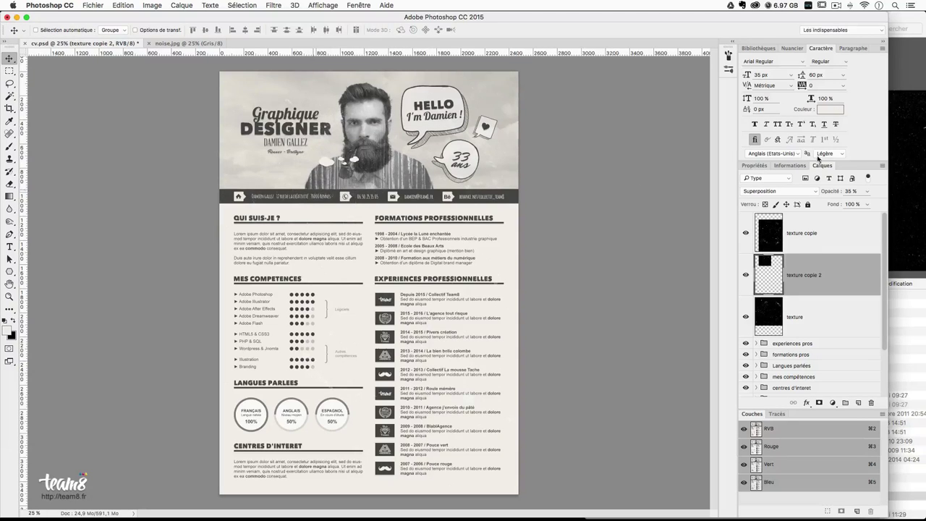
Raise texture copie 2 to 100% opacity, rescale it, and place it over the 'Graphique Designer' title.
left_click_drag(867, 191, 892, 206)
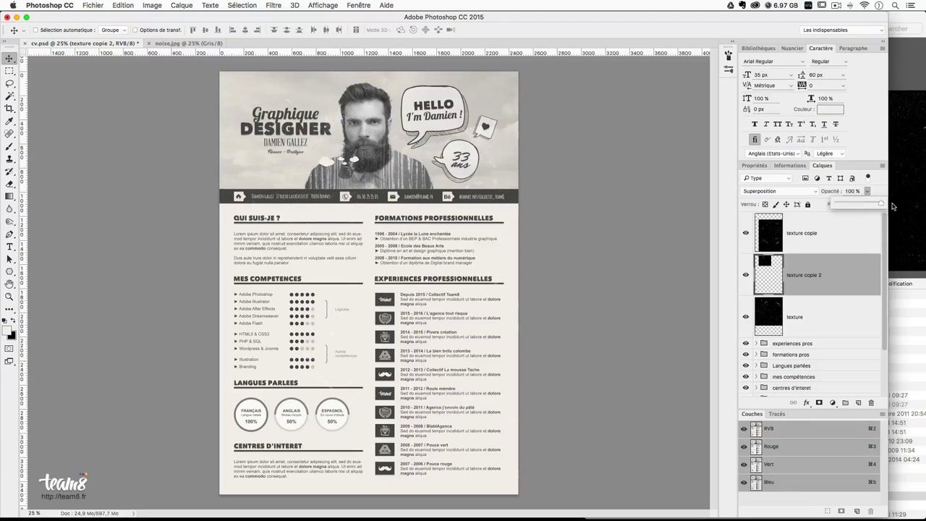
key("super+plus")
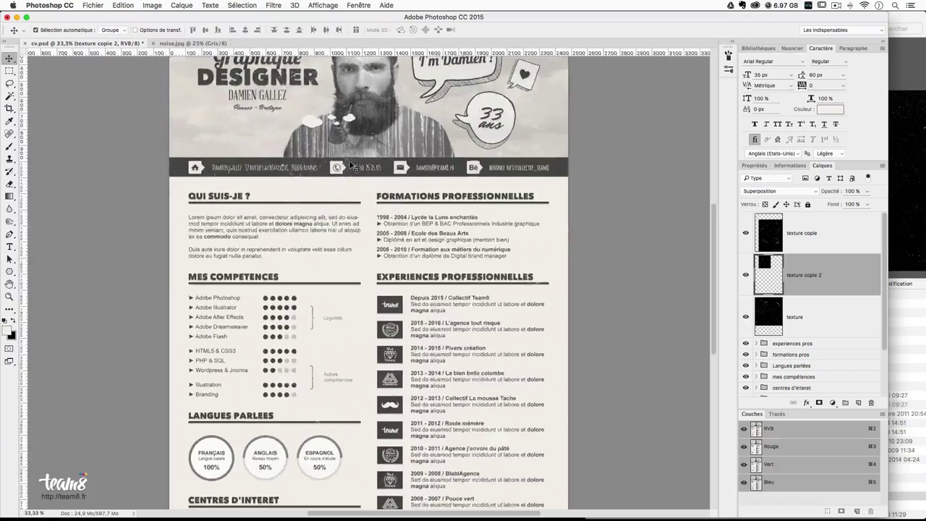
key("super+plus")
scroll(353, 142, "up", 5)
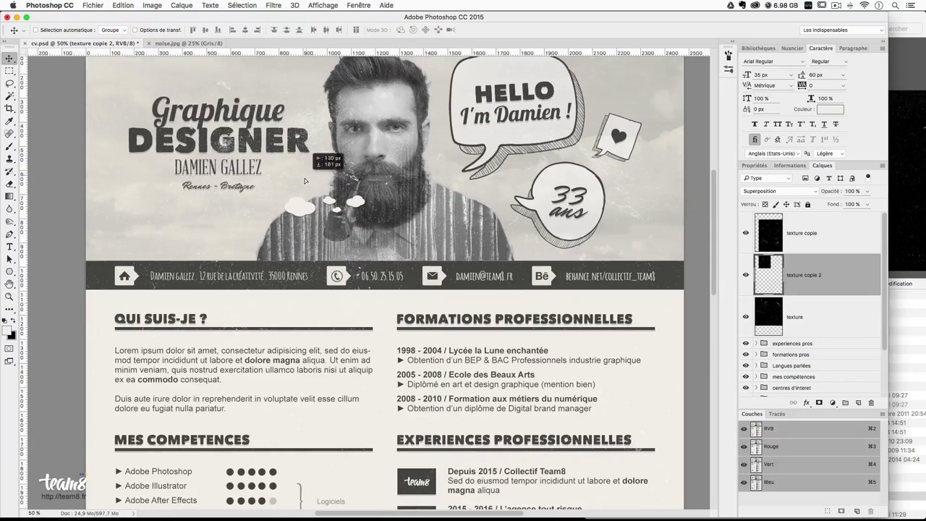
key("super+t")
mouse_move(409, 347)
left_mouse_down()
mouse_move(297, 233)
mouse_move(356, 81)
mouse_move(374, 253)
left_mouse_up()
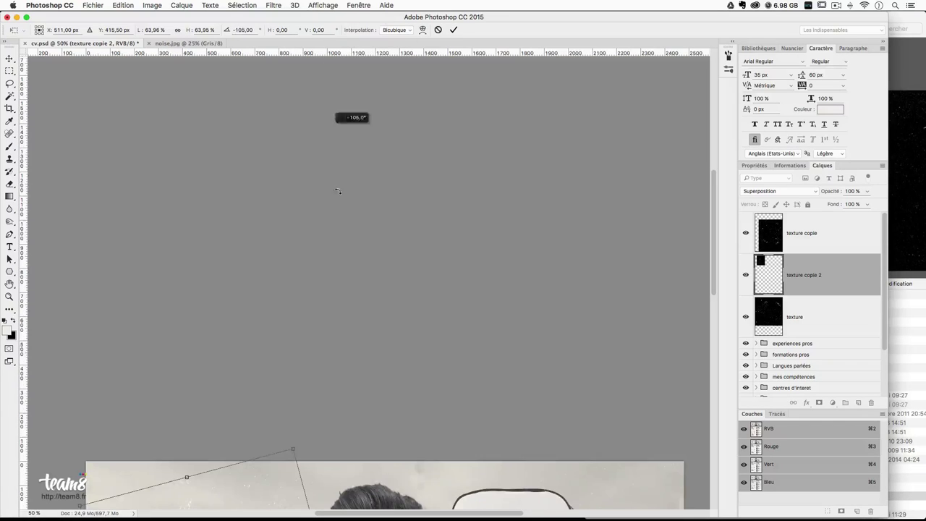
scroll(374, 167, "up", 5)
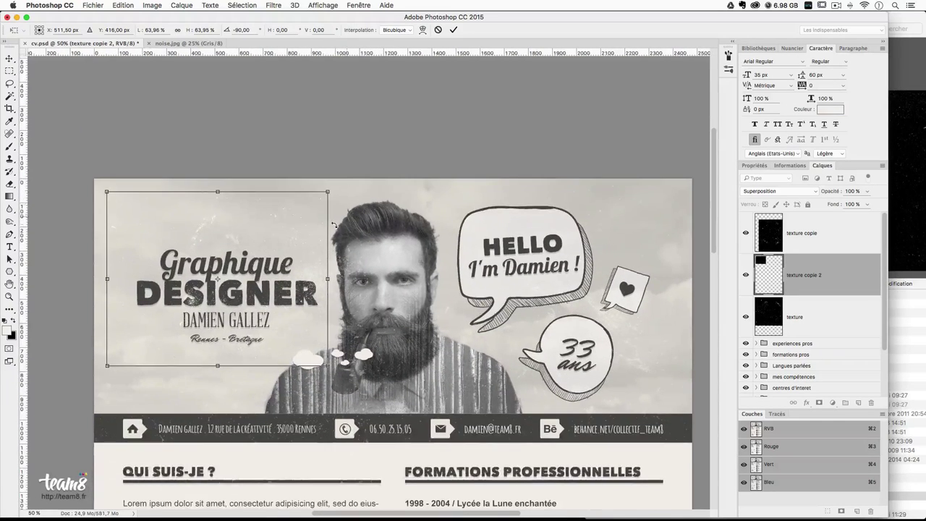
key("Return")
left_click_drag(208, 341, 151, 321)
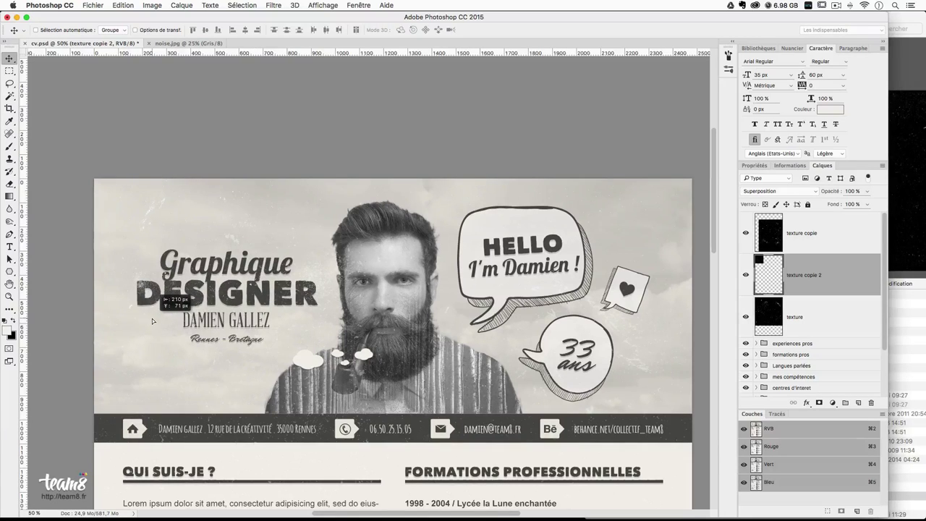
left_click_drag(150, 320, 151, 321)
scroll(326, 326, "down", 3)
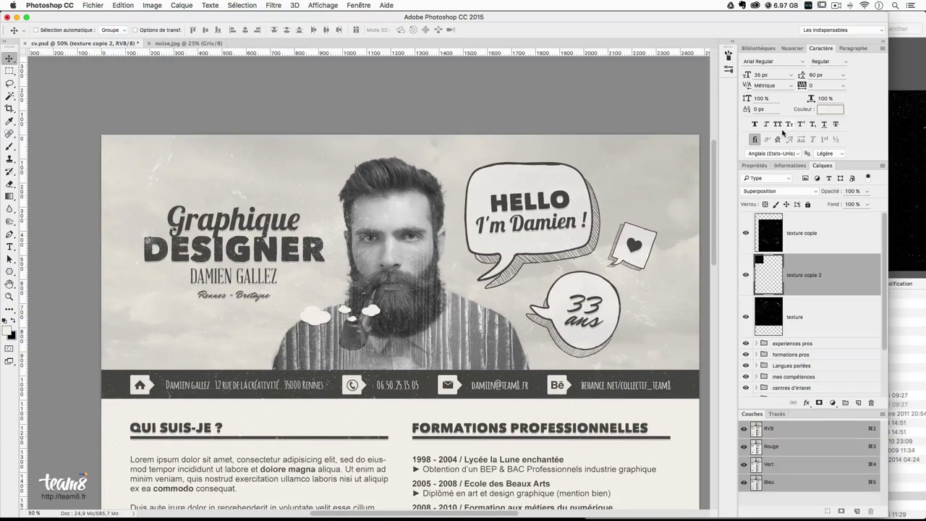
Set texture copie 2 to 55% opacity and Alt-drag two more copies across the CV.
left_click(854, 191)
type("50")
scroll(523, 327, "down", 1)
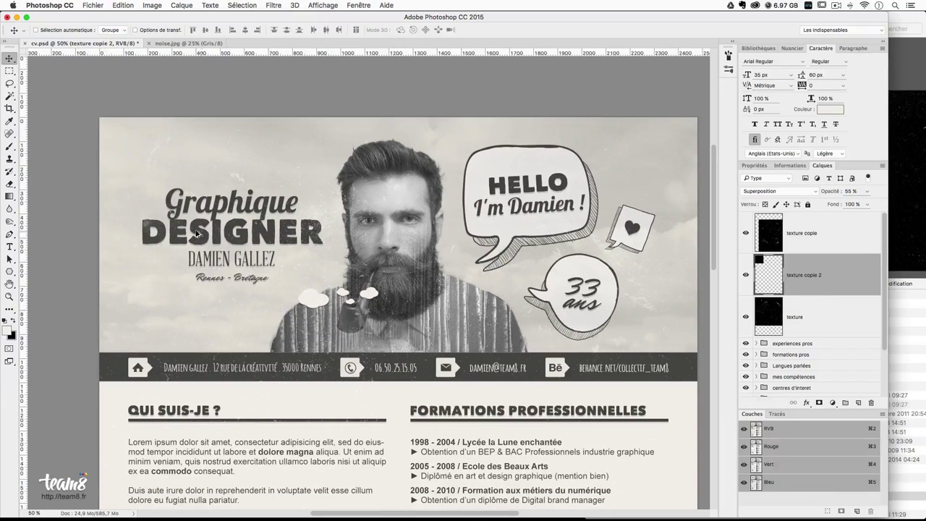
left_click_drag(528, 232, 579, 216)
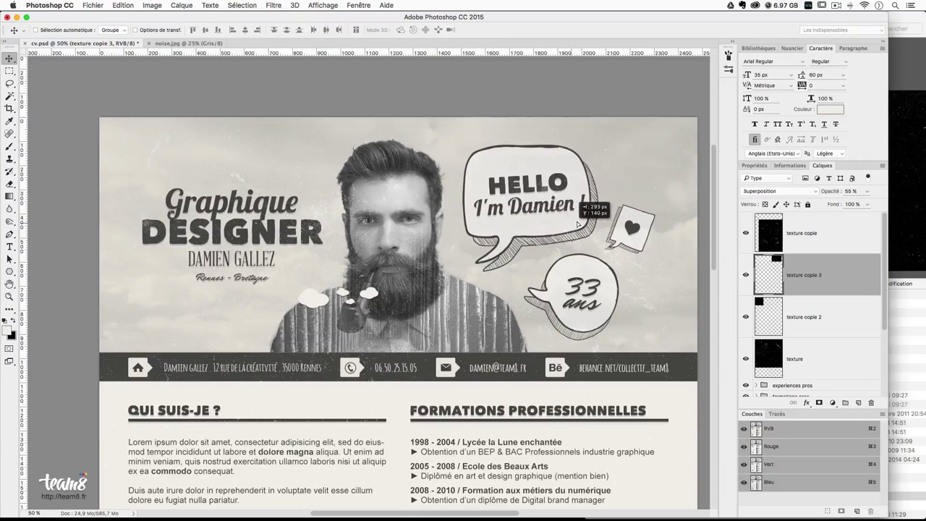
left_click_drag(578, 215, 575, 227)
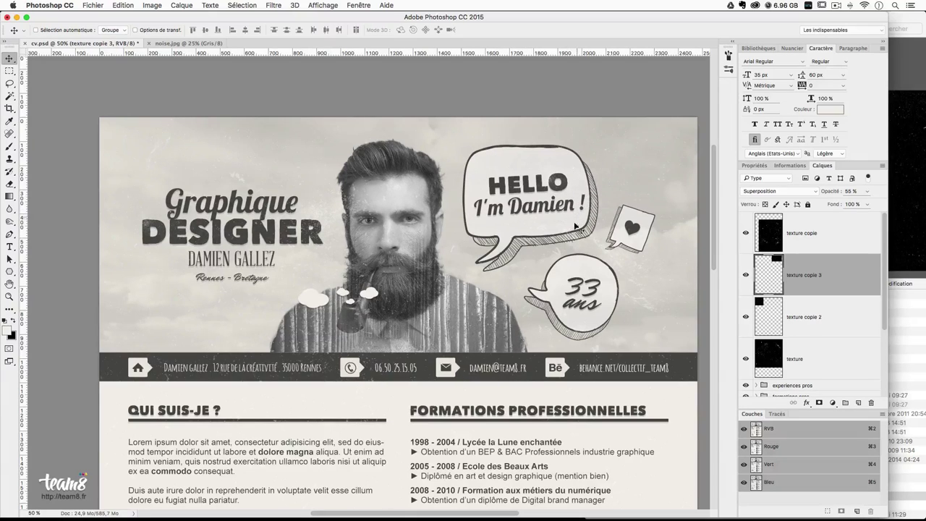
left_click_drag(619, 260, 661, 282)
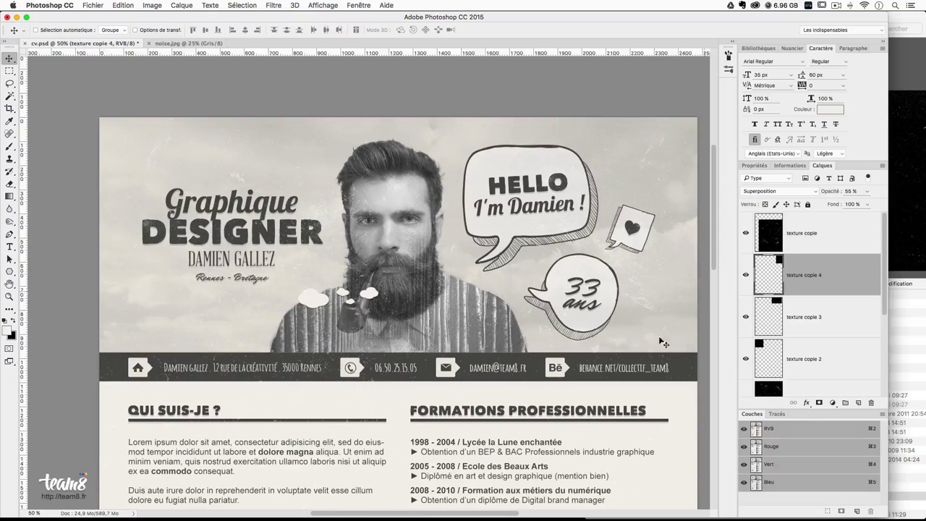
left_click_drag(607, 337, 596, 288)
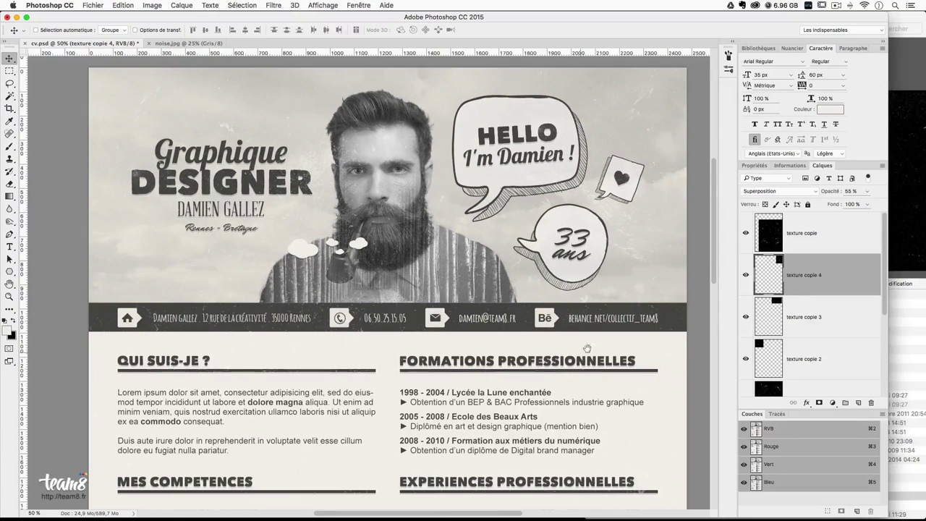
Select every texture layer from texture copie down to texture and merge them.
left_click(805, 247)
scroll(827, 319, "down", 2)
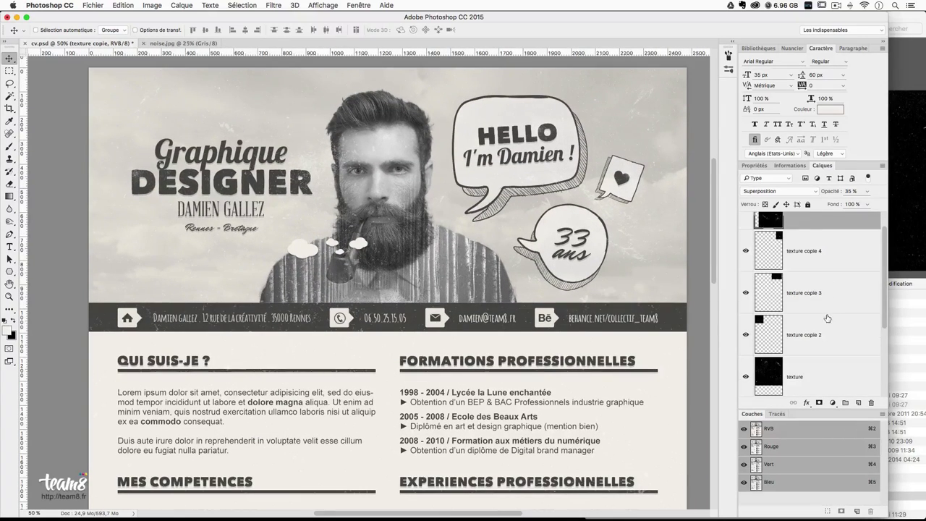
left_click(821, 385, "shift")
scroll(822, 374, "up", 2)
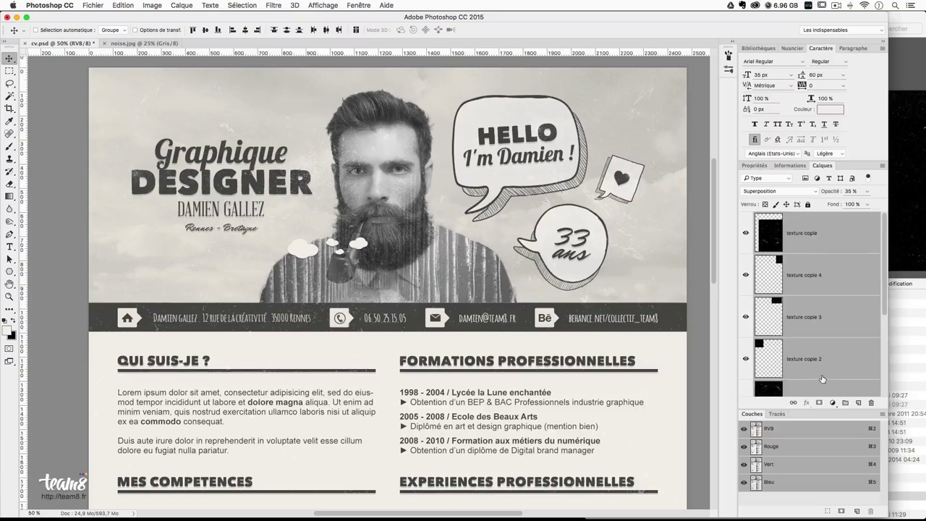
right_click(821, 252)
left_click(743, 383)
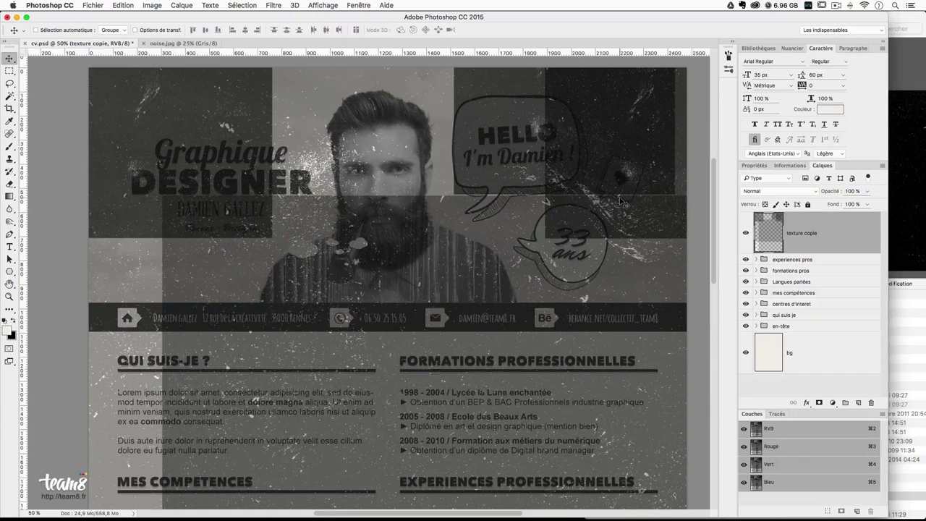
left_click(784, 191)
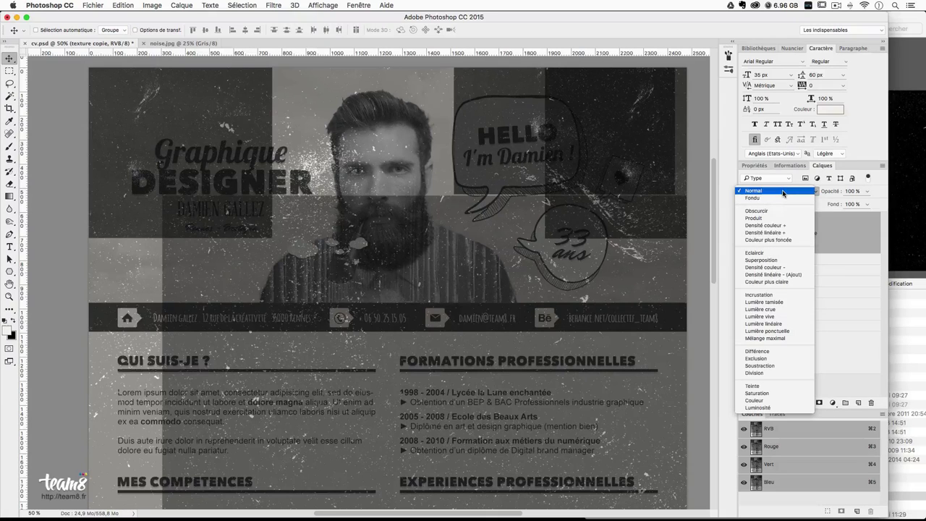
Set the merged texture to Superposition, add a mask, and paint out the beard at 49% brush opacity.
left_click(780, 260)
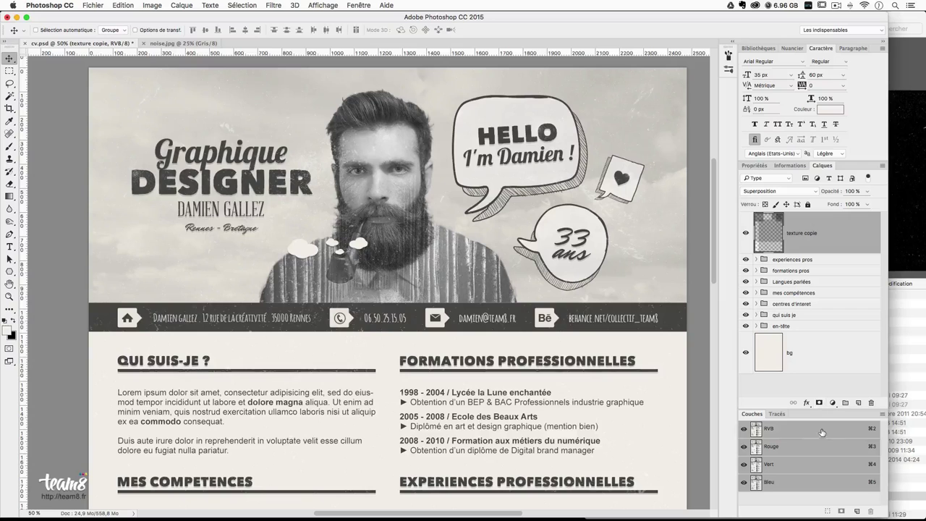
left_click(819, 402)
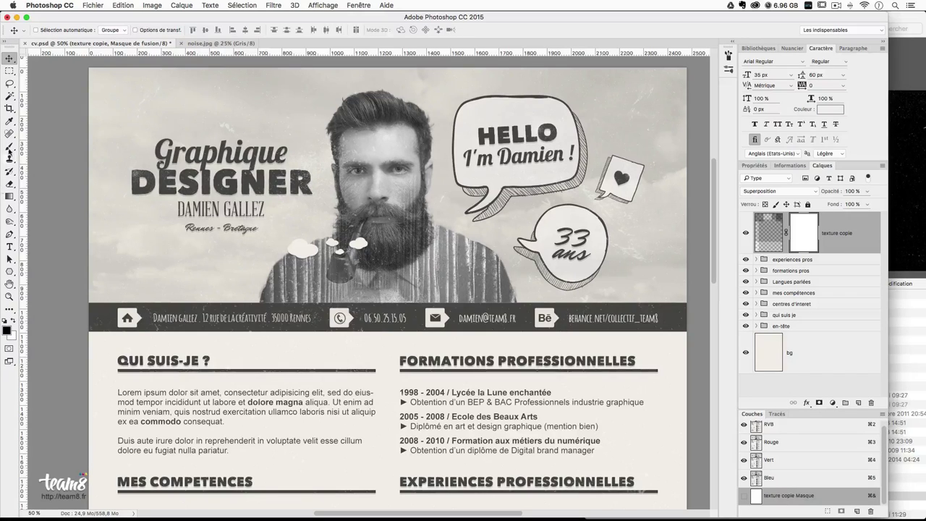
key("b")
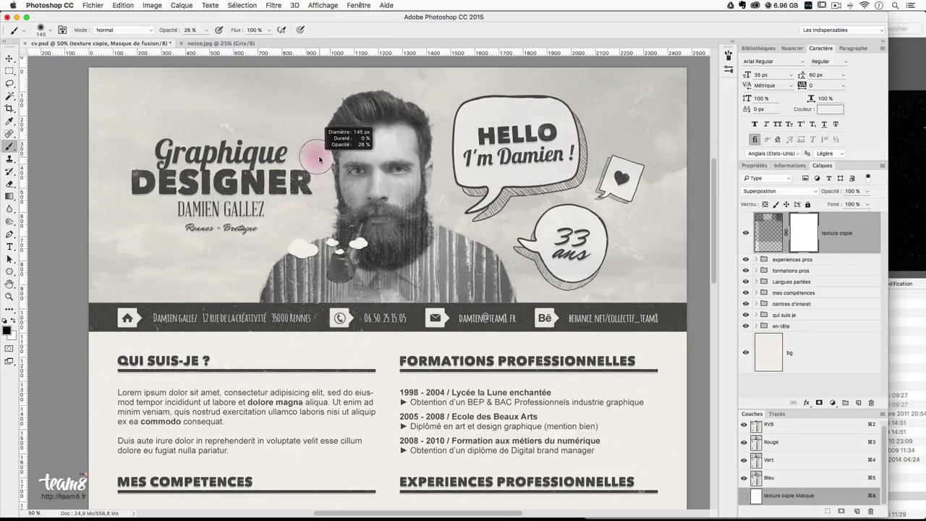
left_click(206, 30)
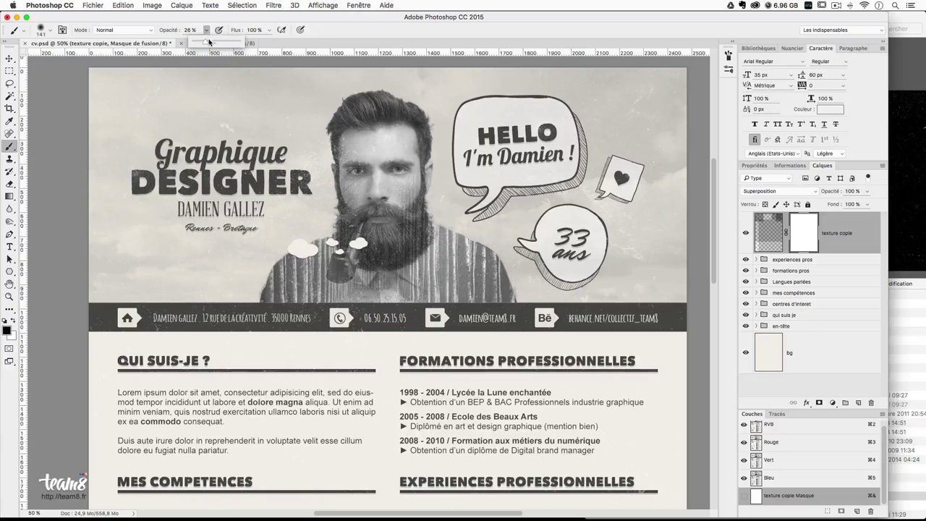
left_click_drag(215, 44, 225, 127)
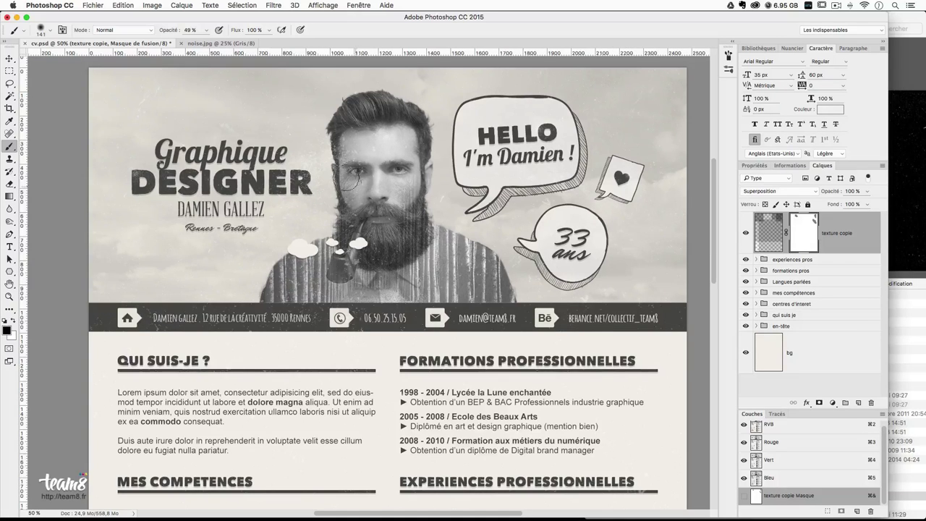
mouse_move(355, 199)
left_mouse_down()
mouse_move(336, 211)
mouse_move(317, 156)
left_mouse_up()
Zoom and pan around the CV page, ending at 33.3%, to review the masked texture.
key("super+minus")
left_click_drag(527, 297, 508, 243)
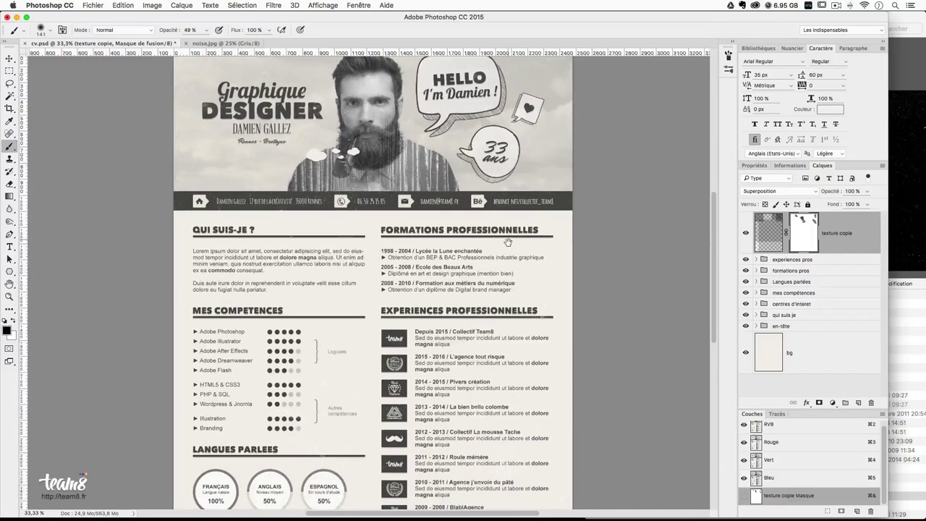
key("super+plus")
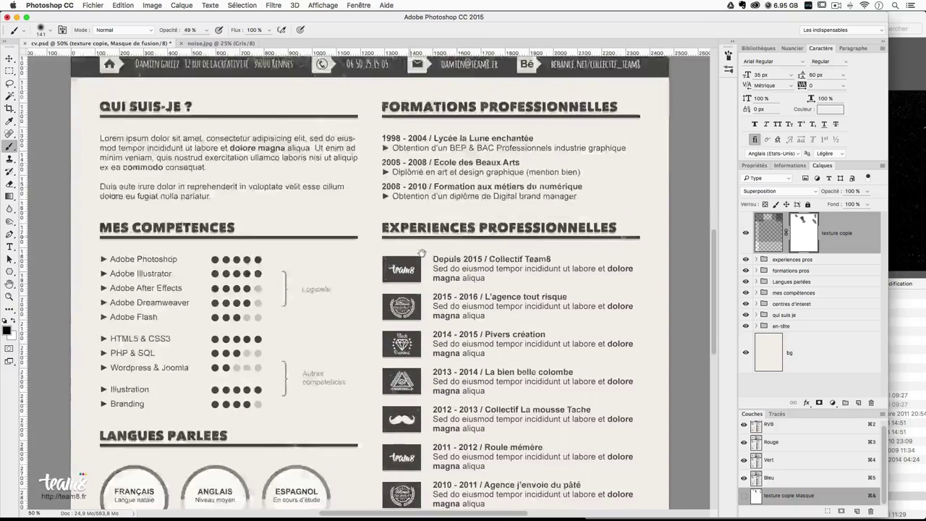
left_click_drag(427, 376, 426, 156)
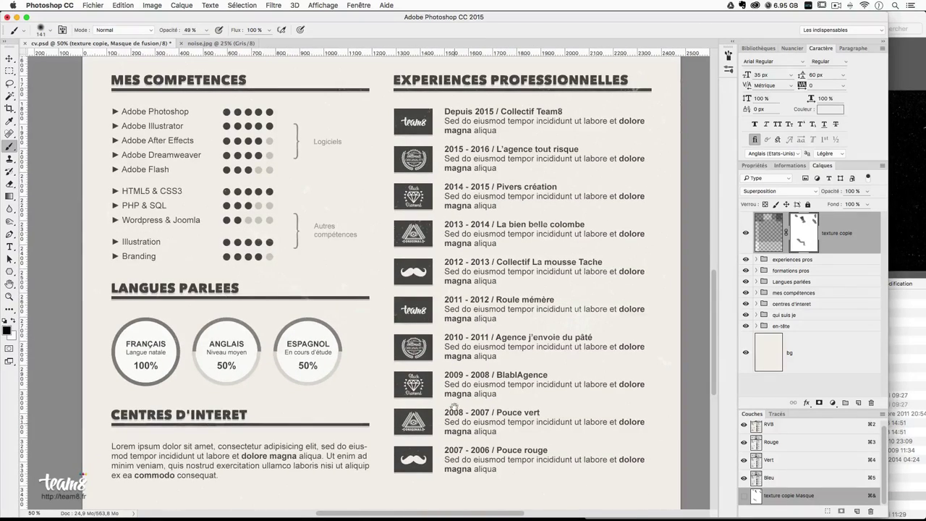
scroll(453, 407, "down", 3)
scroll(454, 390, "up", 2)
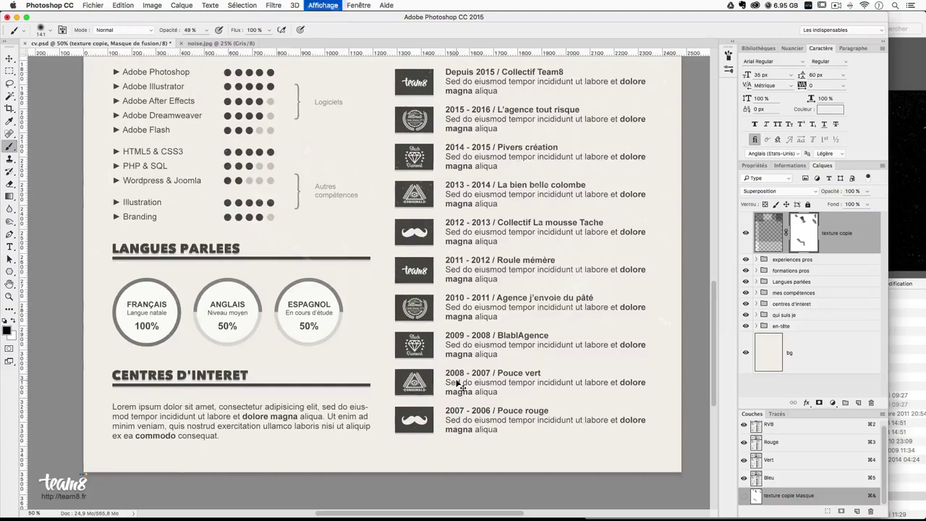
key("ctrl+minus")
scroll(441, 304, "up", 5)
scroll(430, 230, "up", 3)
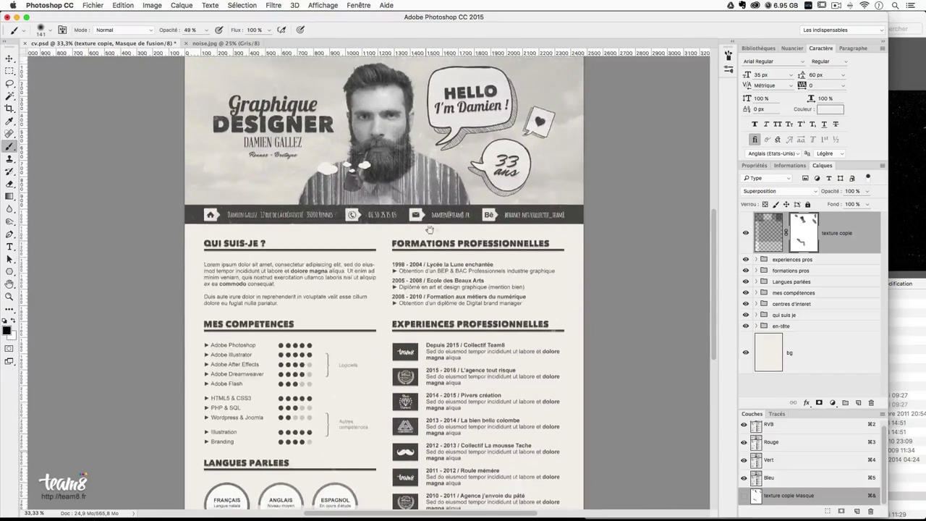
scroll(423, 239, "up", 3)
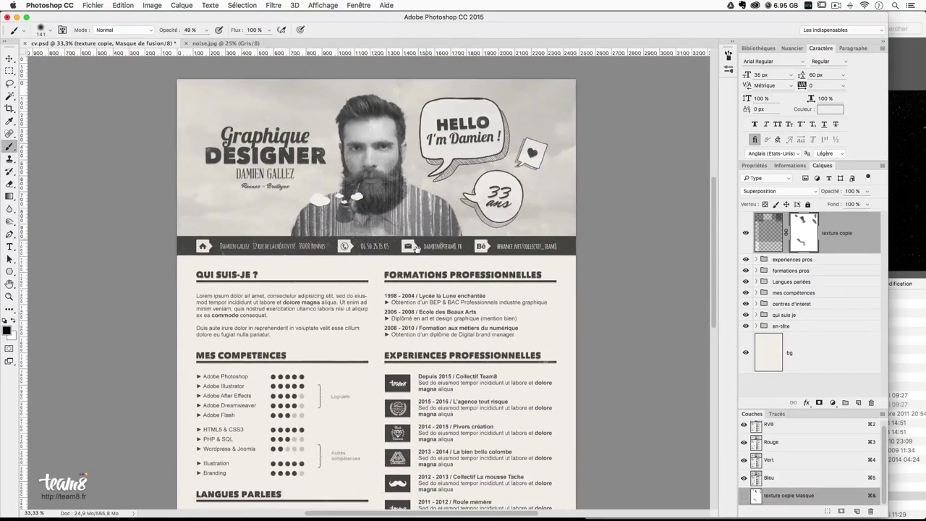
scroll(415, 248, "right", 1)
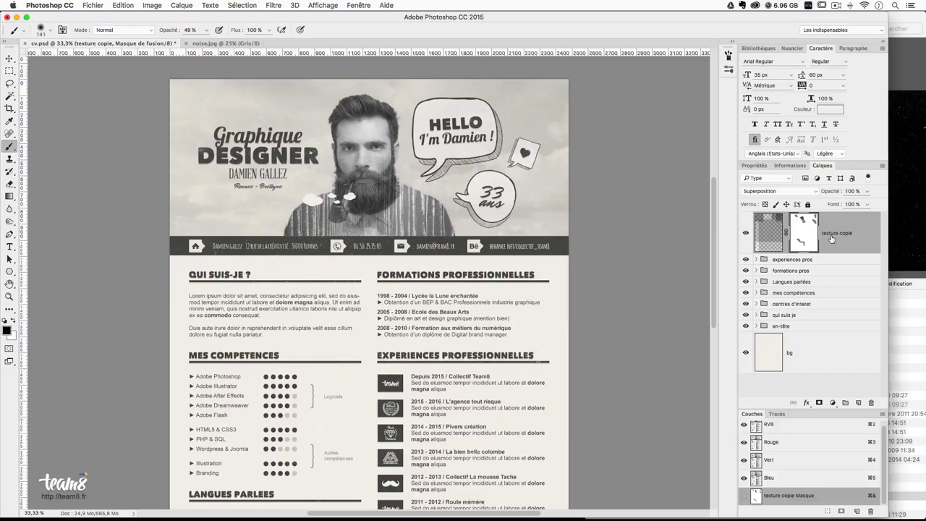
Stamp all visible layers into a new merged layer named dupliquer.
key("super+alt+shift+e")
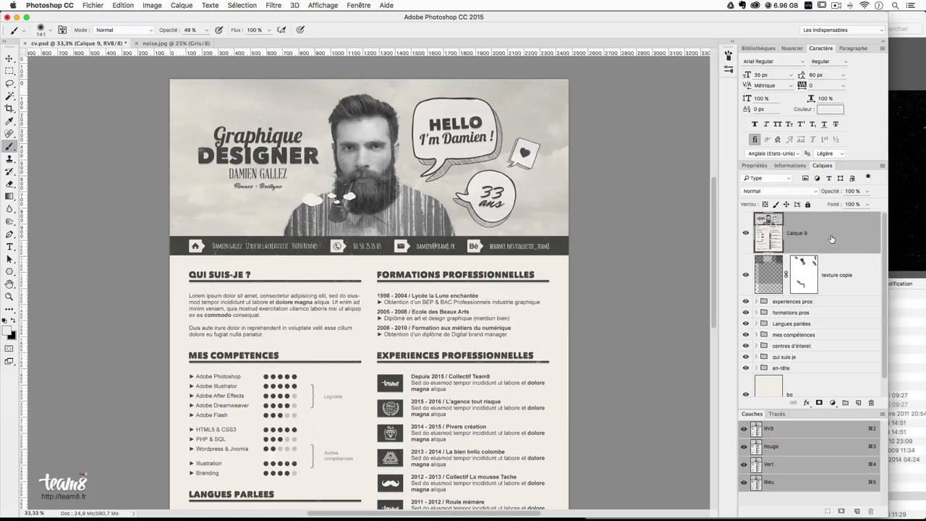
scroll(828, 264, "down", 1)
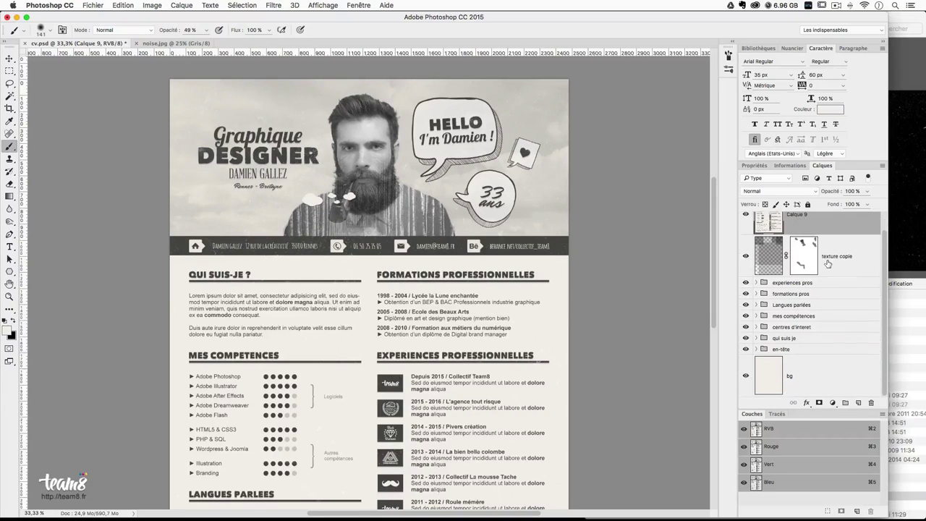
scroll(818, 387, "up", 1)
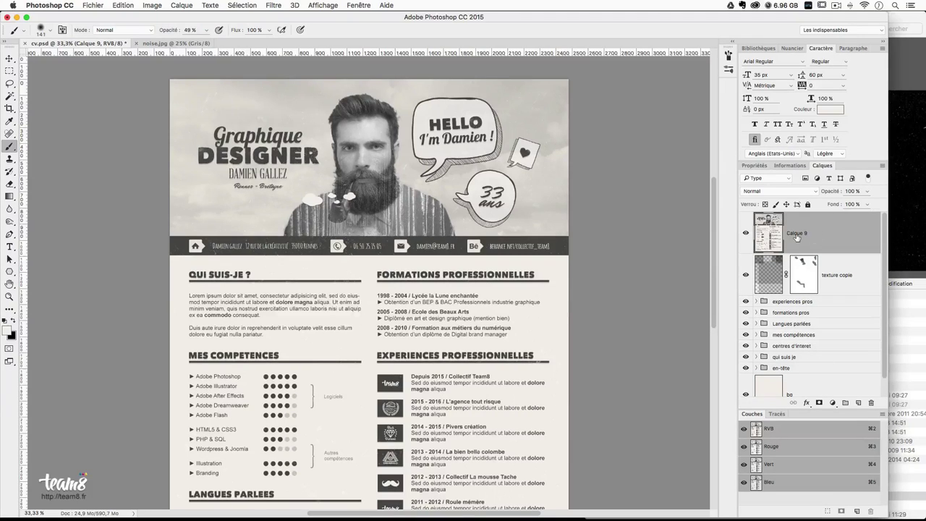
double_click(797, 233)
type("du")
type("er")
key("Return")
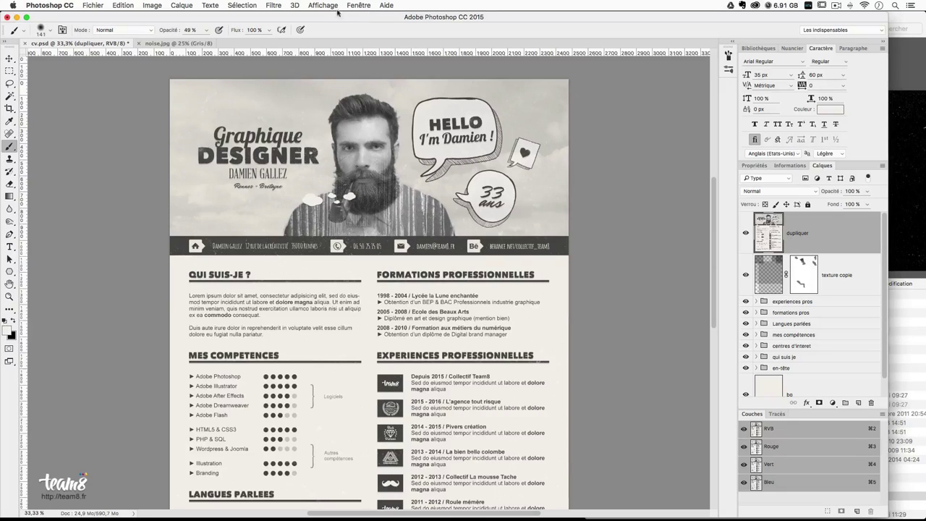
Convert the dupliquer layer into a smart object.
left_click(274, 6)
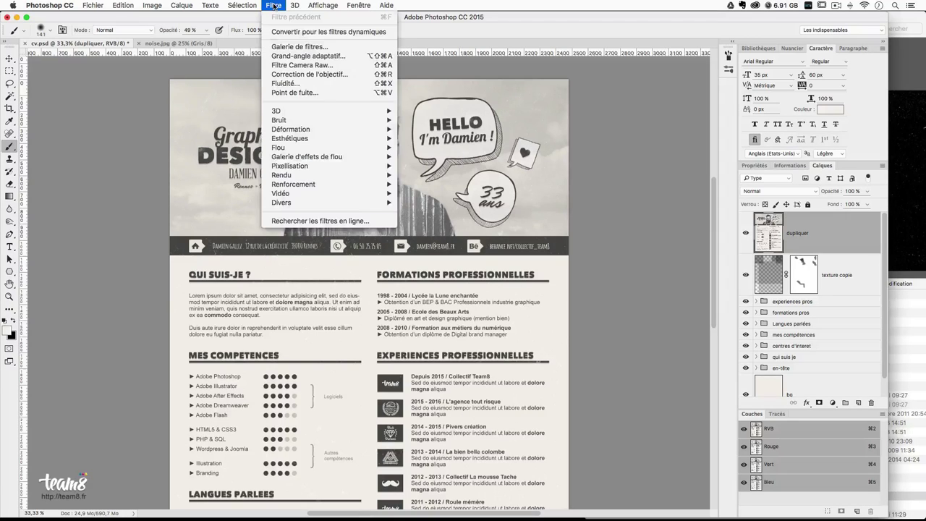
left_click(273, 5)
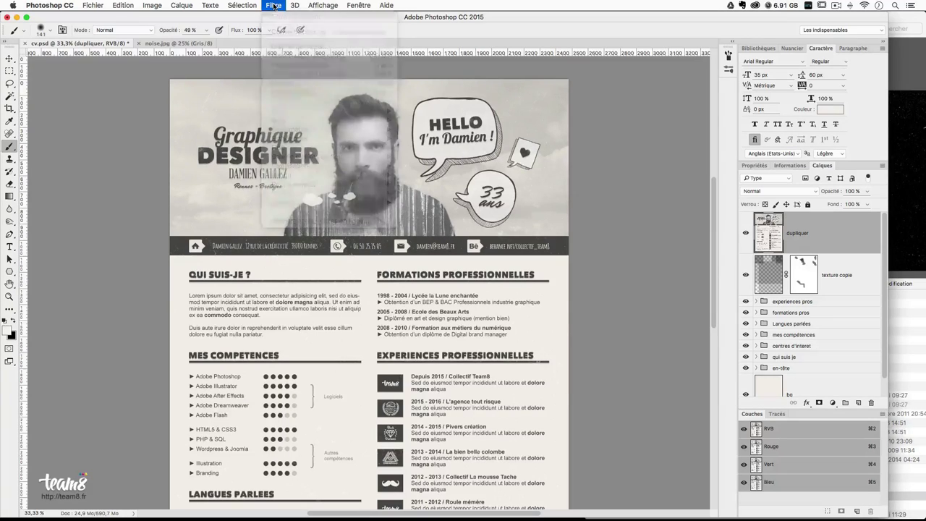
right_click(810, 239)
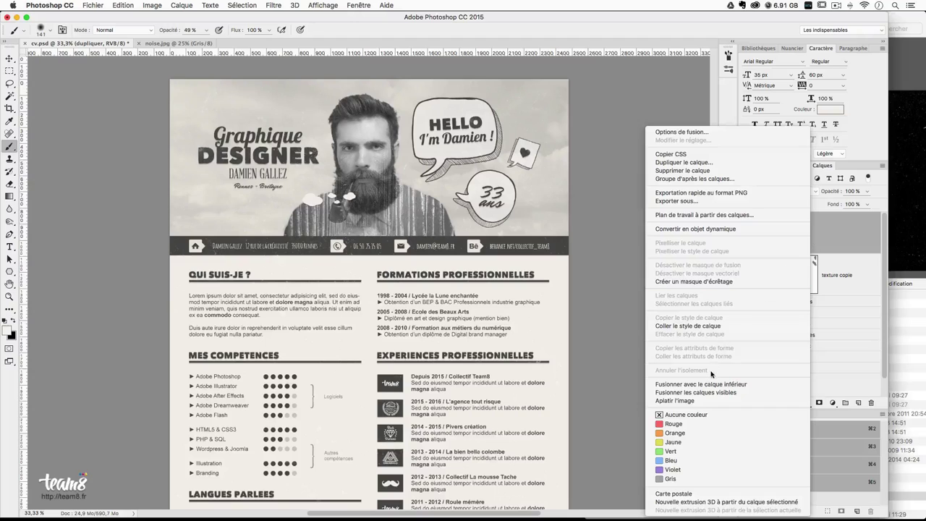
left_click(696, 229)
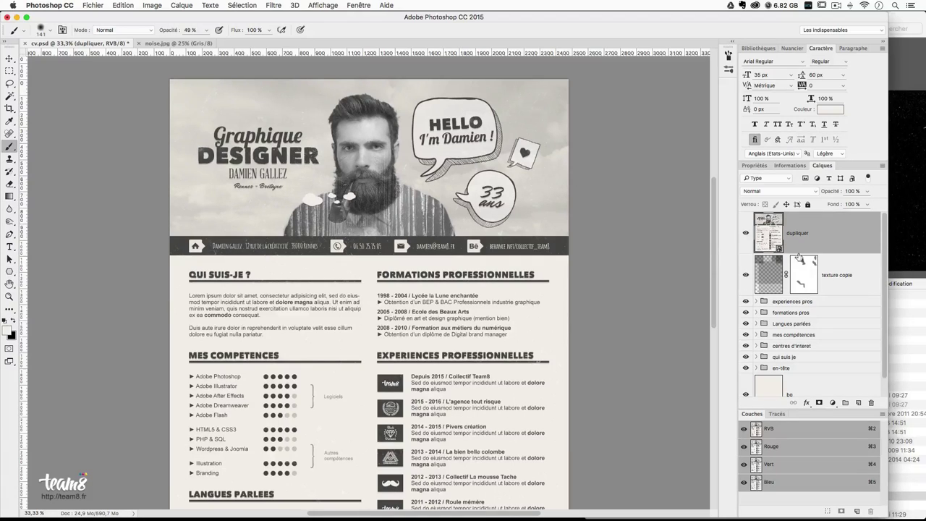
In Camera Raw Split Toning, set highlights hue 44/saturation 25 and shadows hue 261/saturation 55.
left_click(273, 5)
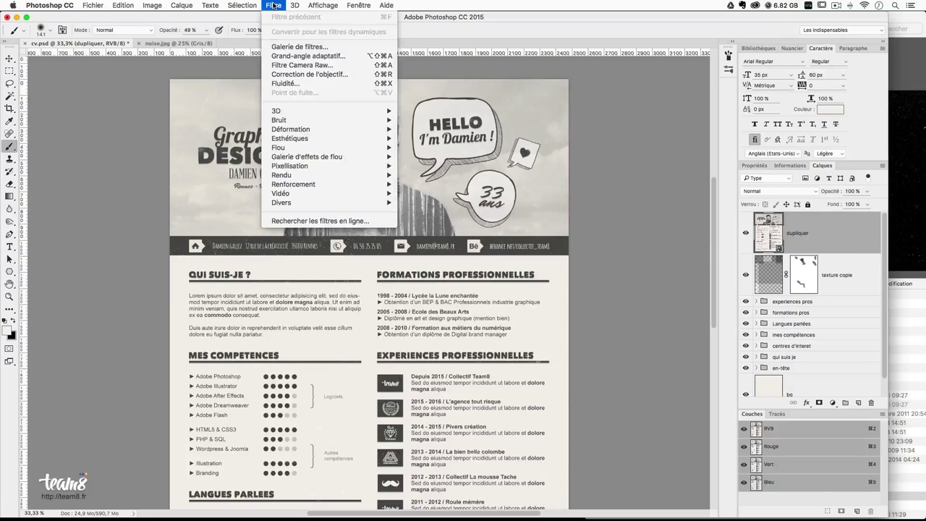
left_click(296, 64)
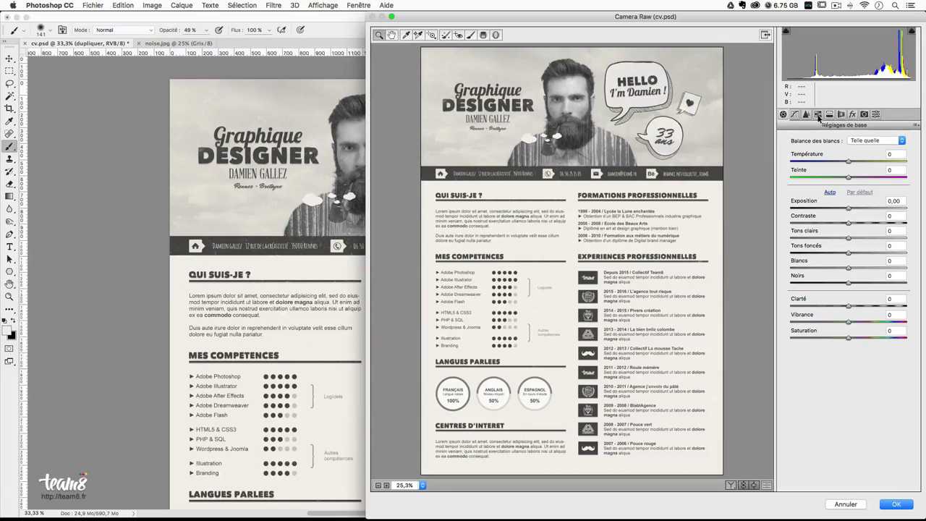
left_click(818, 114)
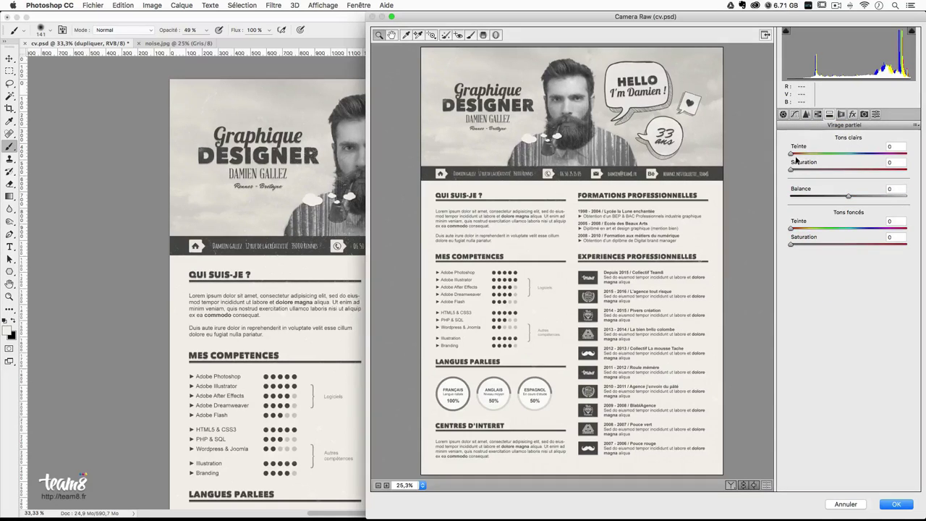
left_click_drag(791, 154, 828, 170)
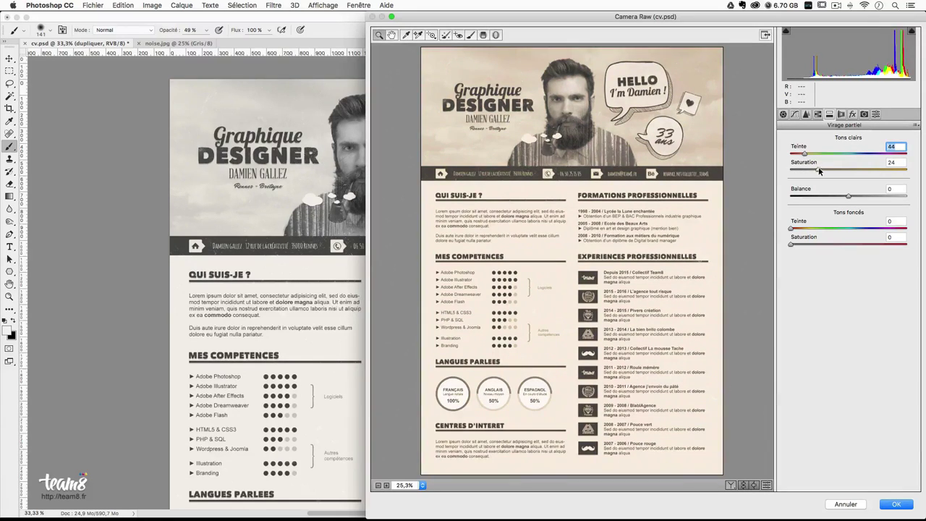
left_click_drag(828, 171, 821, 170)
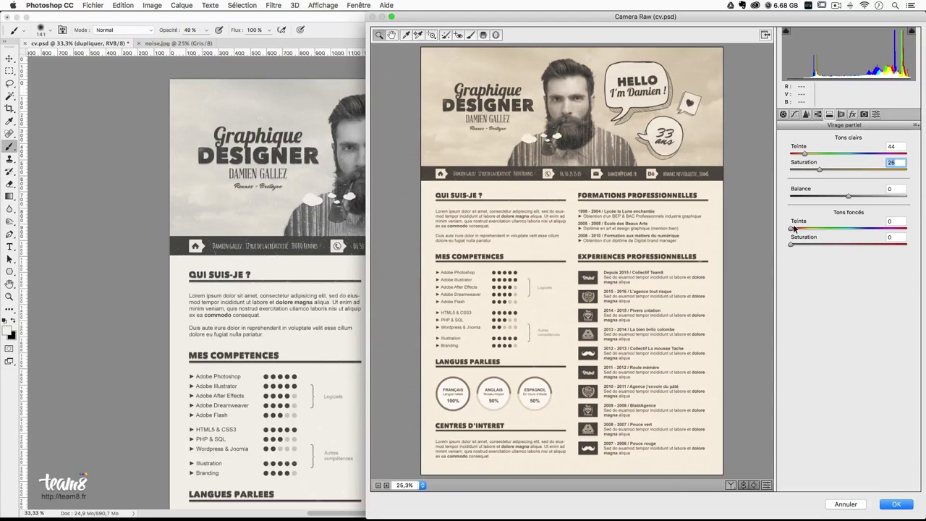
left_click_drag(794, 229, 877, 229)
left_click_drag(791, 244, 851, 246)
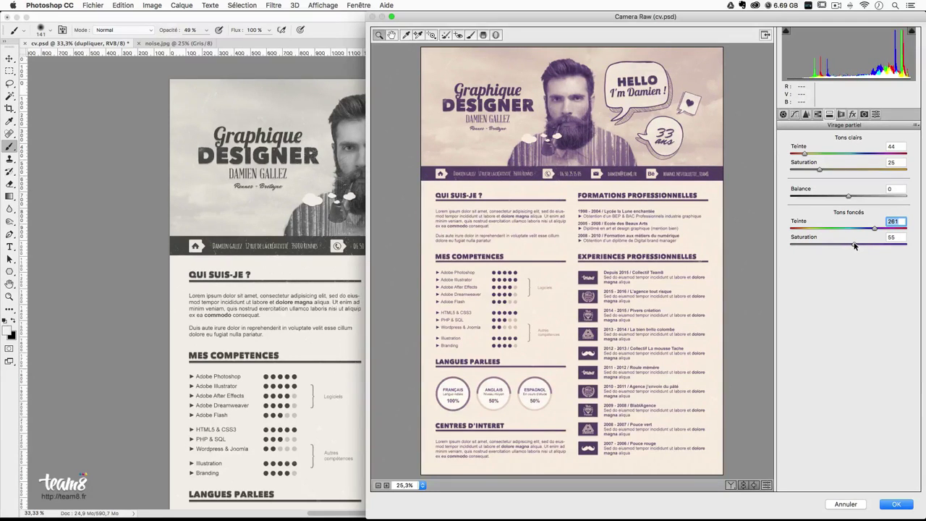
Push the split-toning balance toward the highlights to +61.
key("Tab")
left_click_drag(847, 195, 873, 196)
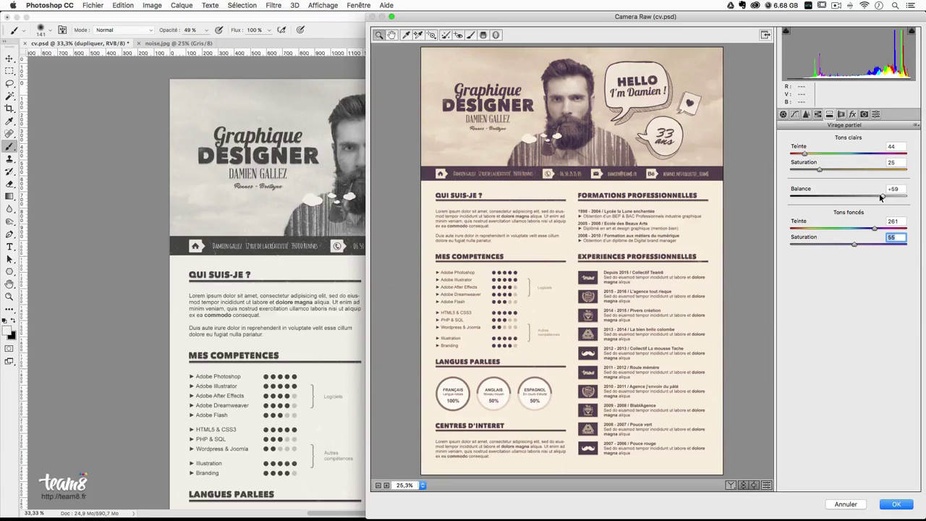
left_click_drag(879, 193, 878, 194)
left_click(880, 195)
Roughly adjust highlight saturation, shadow saturation and balance sliders, landing near +37 balance.
left_click_drag(820, 170, 803, 154)
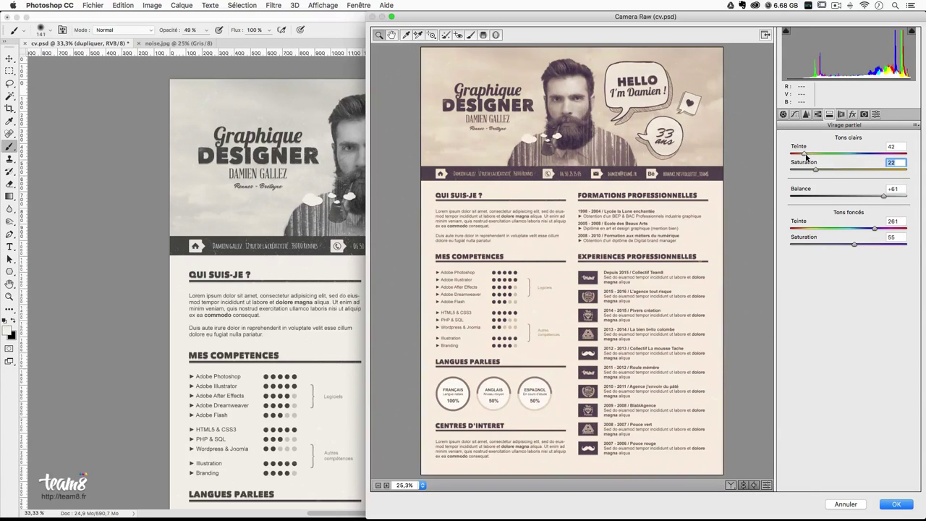
left_click_drag(854, 244, 872, 228)
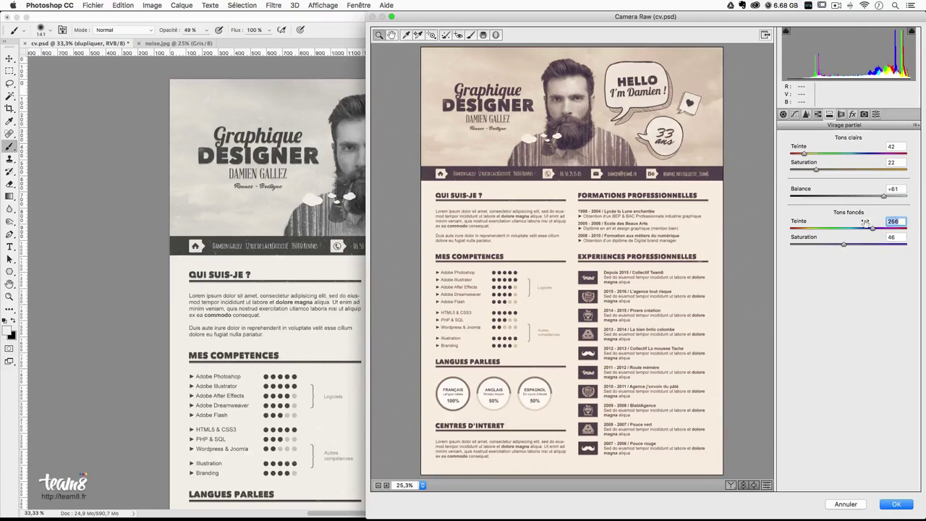
left_click_drag(875, 193, 867, 196)
left_click_drag(818, 169, 828, 169)
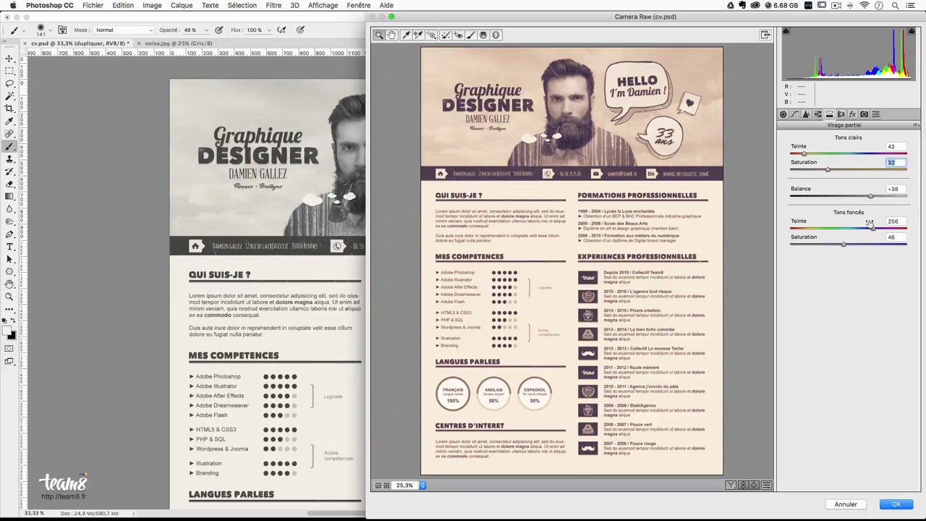
left_click_drag(870, 196, 869, 197)
mouse_move(872, 228)
left_mouse_down()
mouse_move(854, 244)
mouse_move(863, 245)
left_mouse_up()
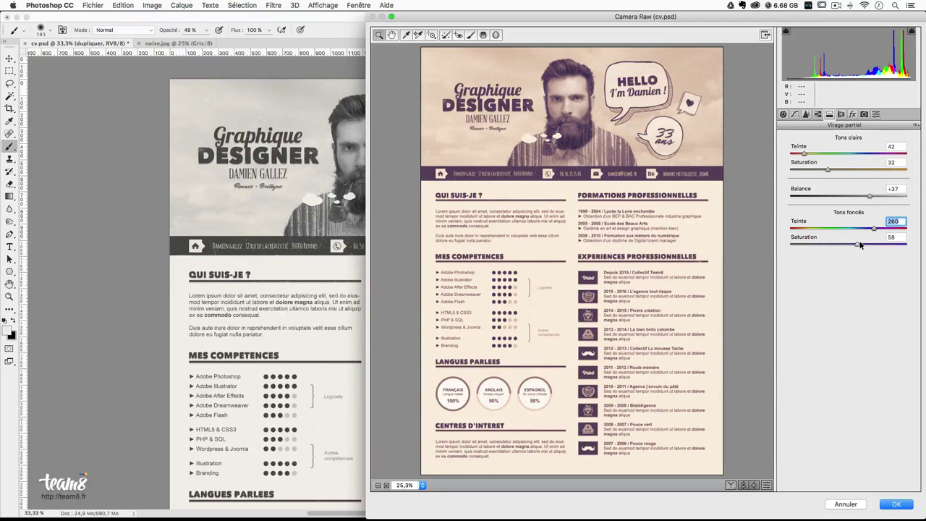
left_click_drag(830, 169, 836, 170)
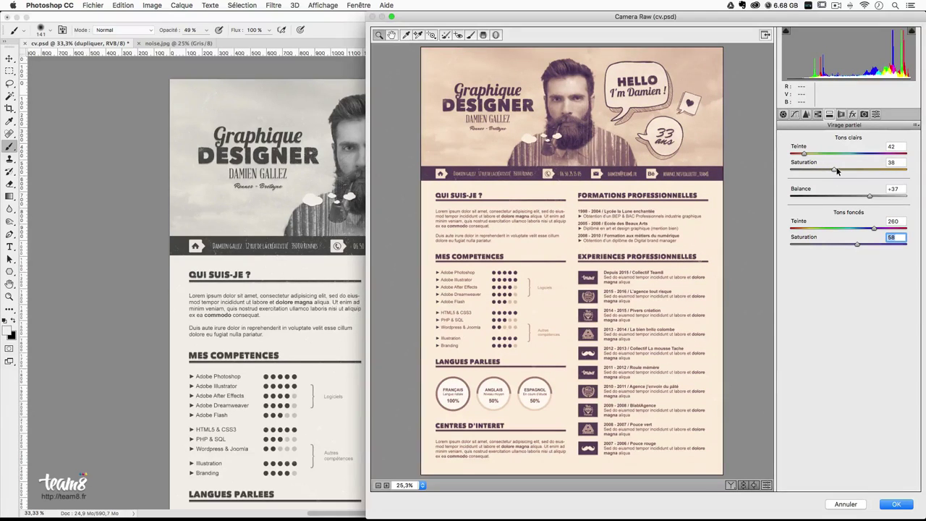
left_click(835, 169)
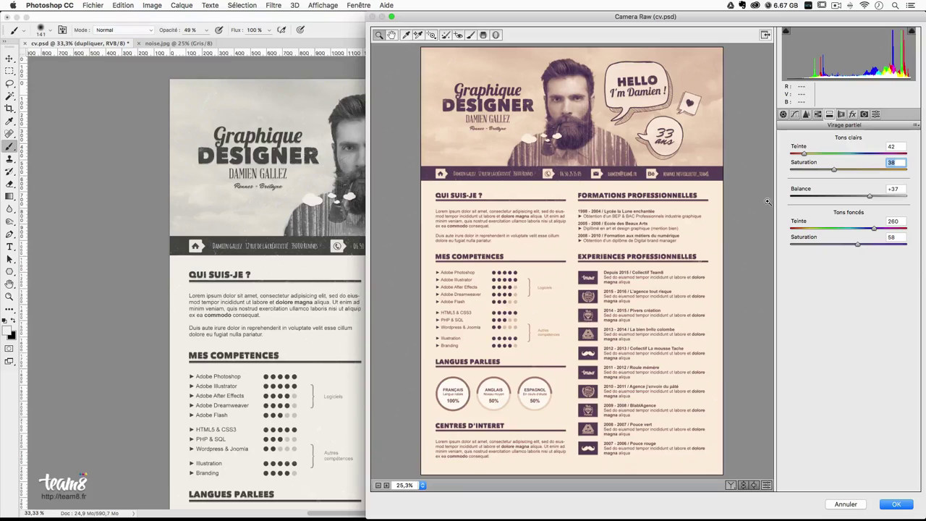
Type exact split-toning values: highlights hue 40, saturation 40, balance +35, shadow saturation 55.
left_click(901, 146)
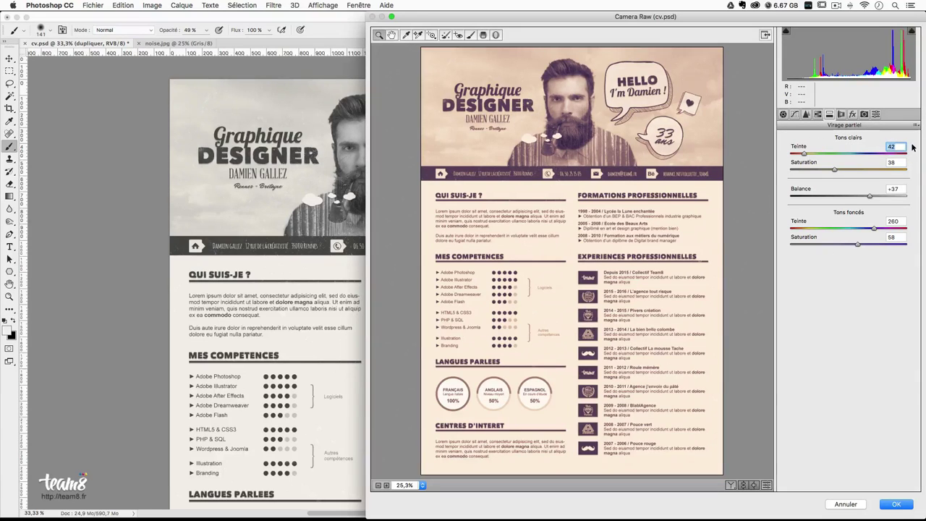
type("40")
key("Tab")
type("35")
key("Tab")
type("35")
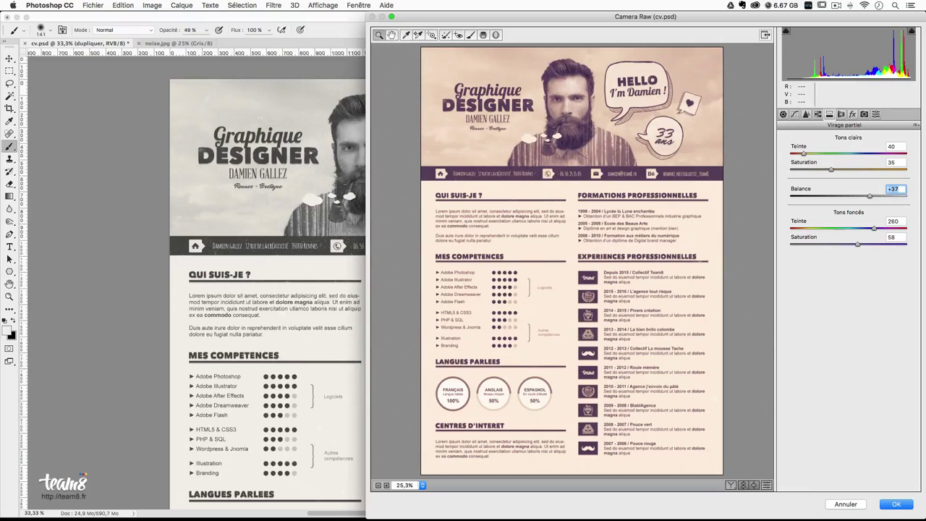
key("Tab")
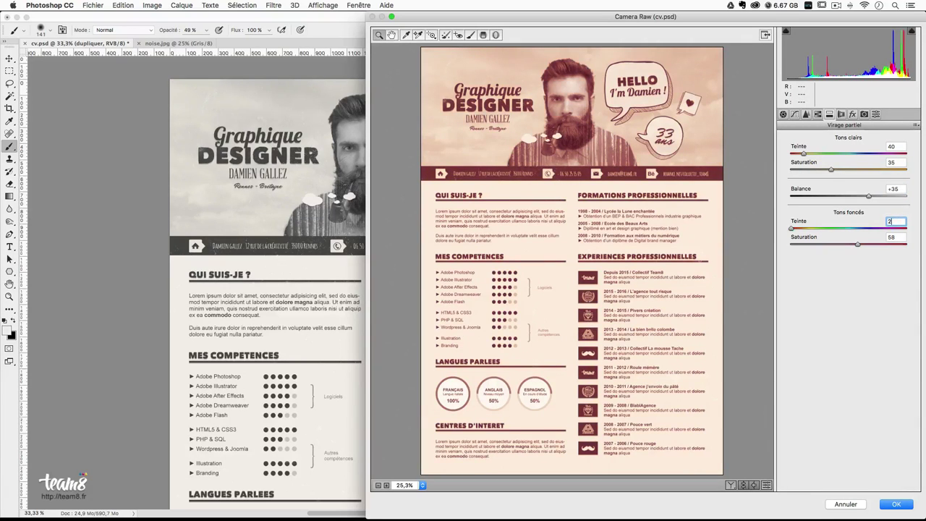
key("Tab")
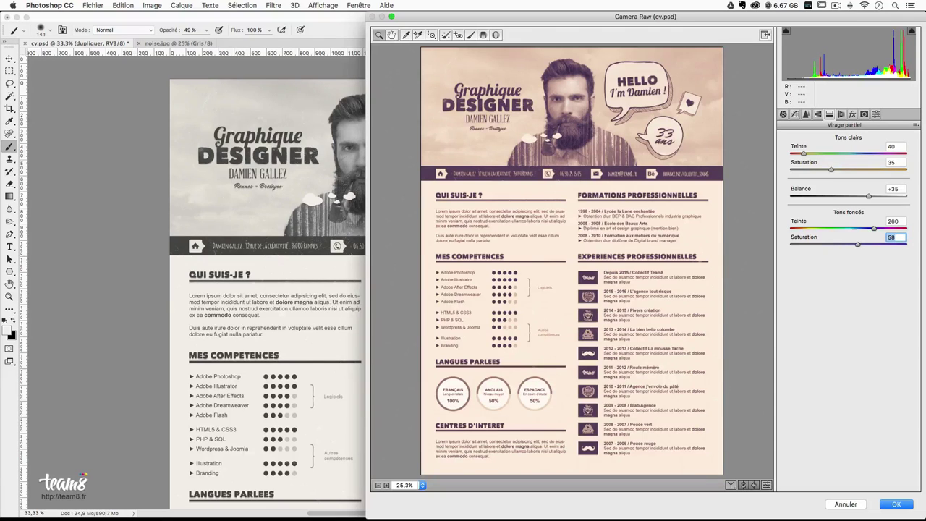
type("55")
left_click(895, 162)
type("40")
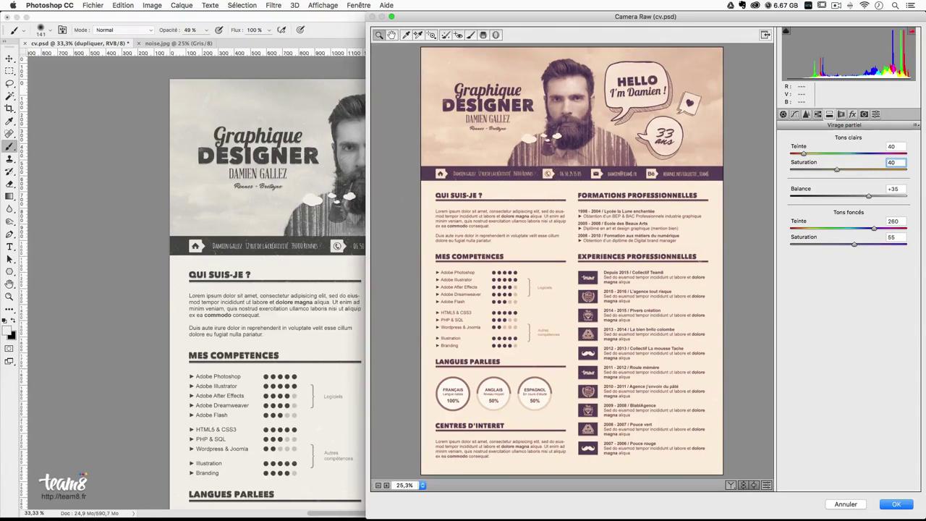
key("Tab")
key("Tab")
key("Tab")
key("Tab")
Apply the Camera Raw toning, inspect the smart filter mask, then reselect the dupliquer layer.
left_click(894, 504)
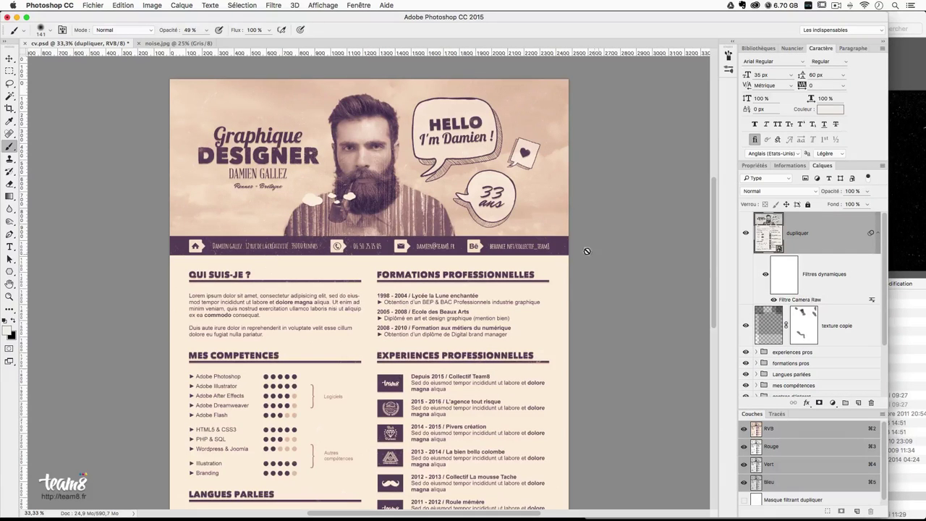
left_click(795, 275)
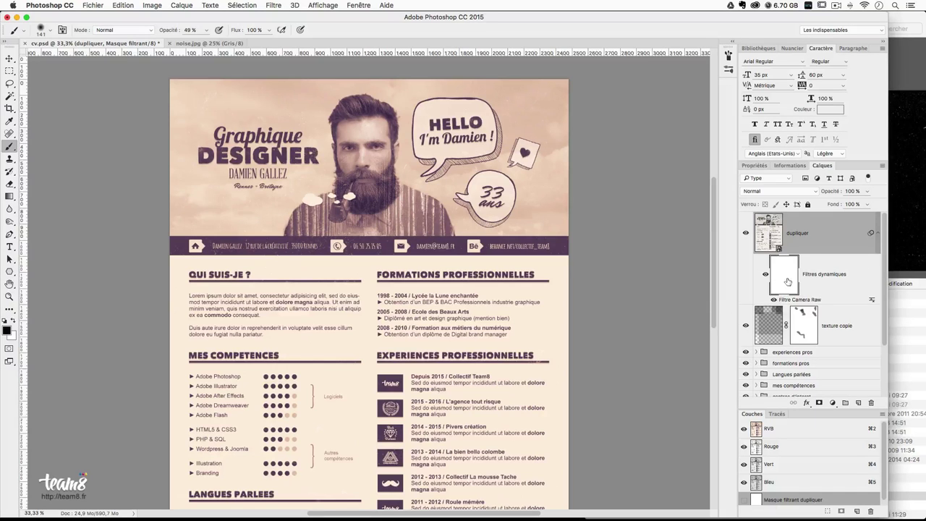
double_click(788, 281)
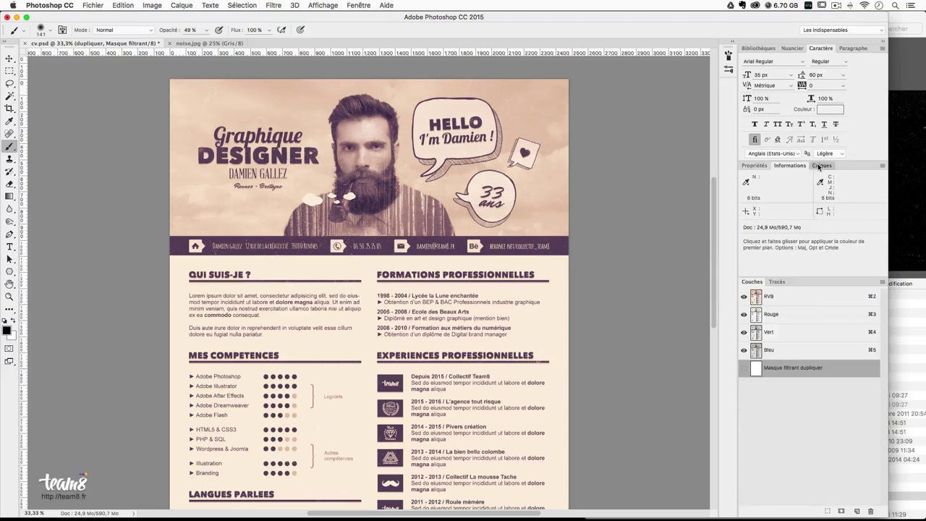
left_click(822, 165)
left_click(805, 301)
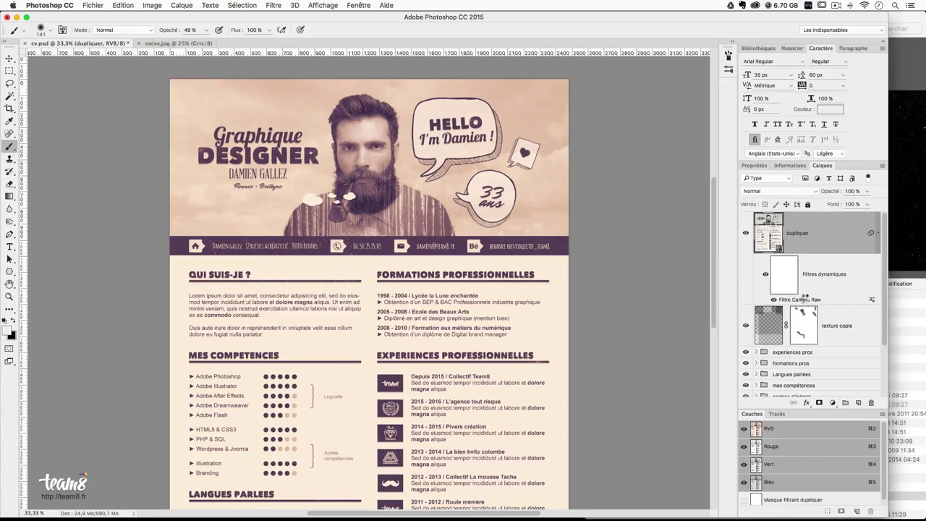
Reopen the Camera Raw filter and review the split toning, keeping highlight hue 40.
double_click(799, 299)
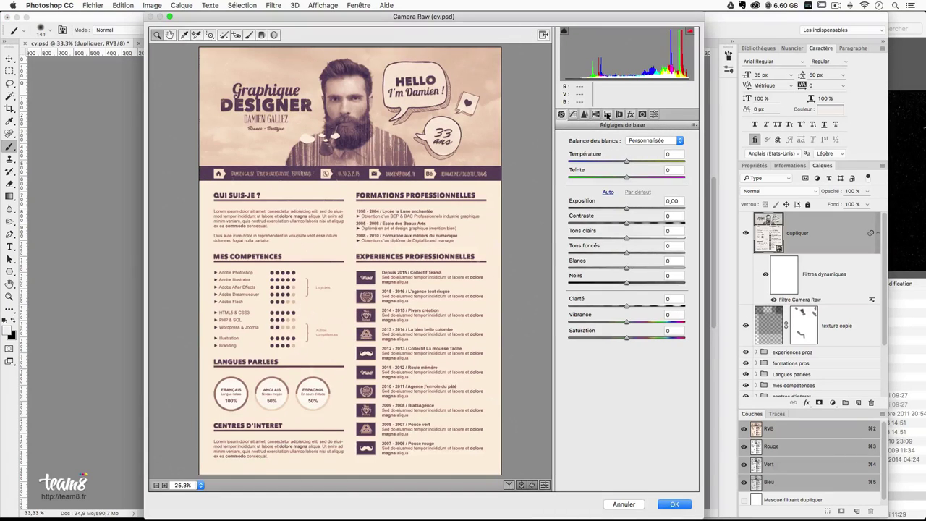
left_click(619, 114)
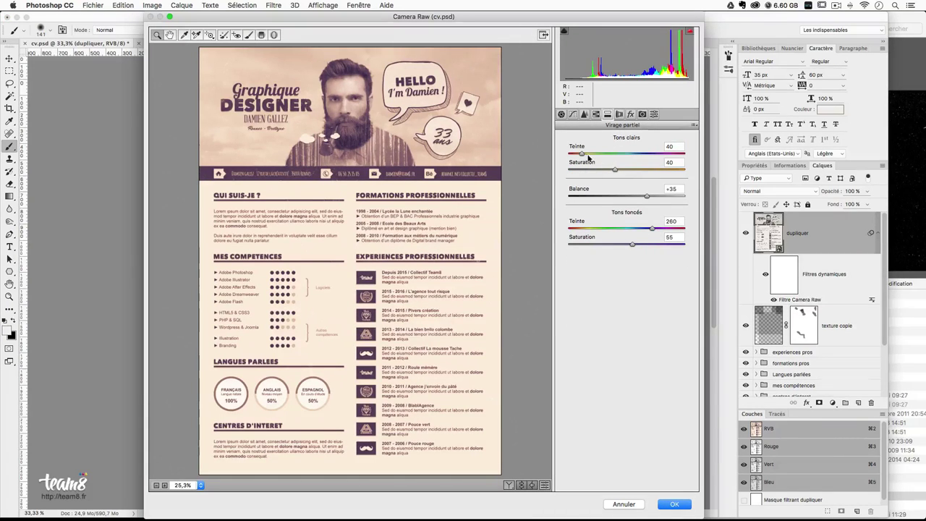
left_click_drag(584, 155, 583, 155)
left_click(572, 114)
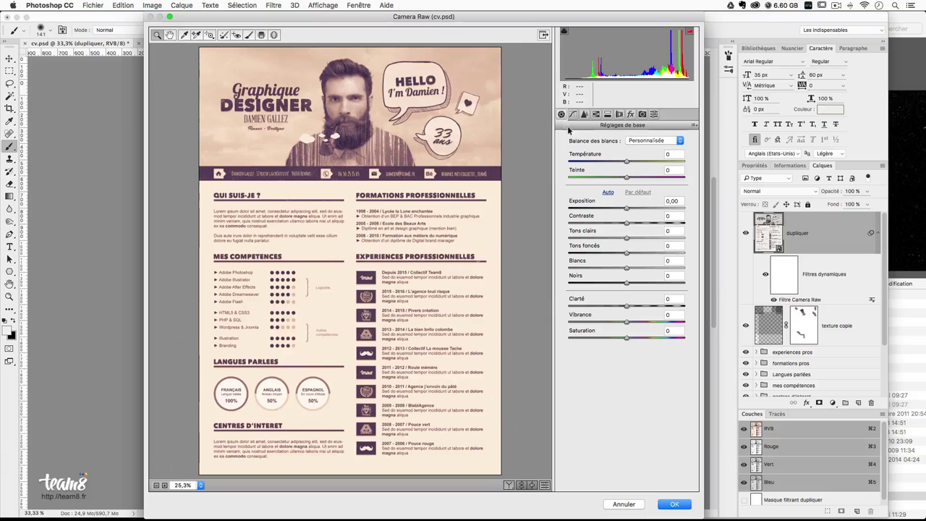
Adjust Basic tones to temperature -10, tint -3, contrast +8, whites +13, blacks +17, clarity +27.
mouse_move(627, 162)
left_mouse_down()
mouse_move(629, 177)
mouse_move(619, 163)
left_mouse_up()
double_click(627, 178)
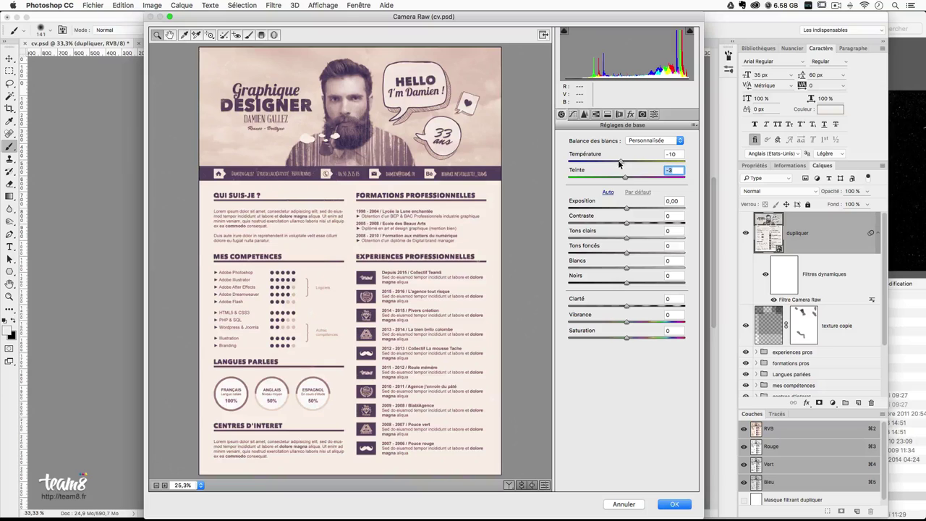
left_click_drag(626, 208, 642, 305)
double_click(628, 207)
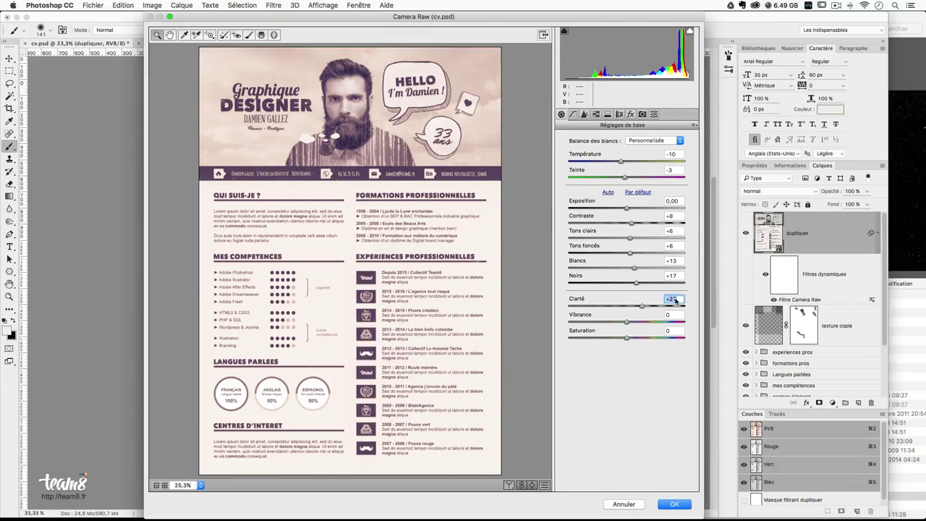
left_click(675, 300)
left_click(674, 504)
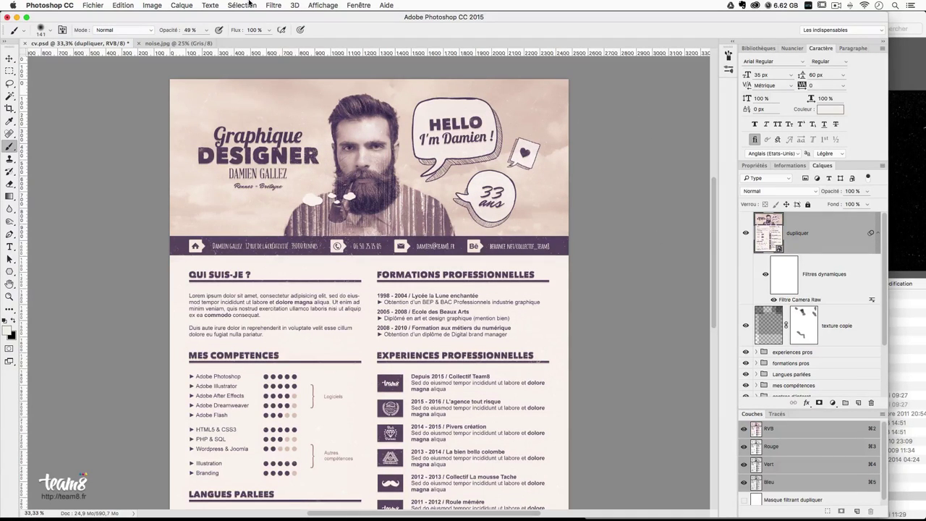
Add a Lens Correction filter with a custom vignette of amount -15, midpoint 20.
left_click(273, 4)
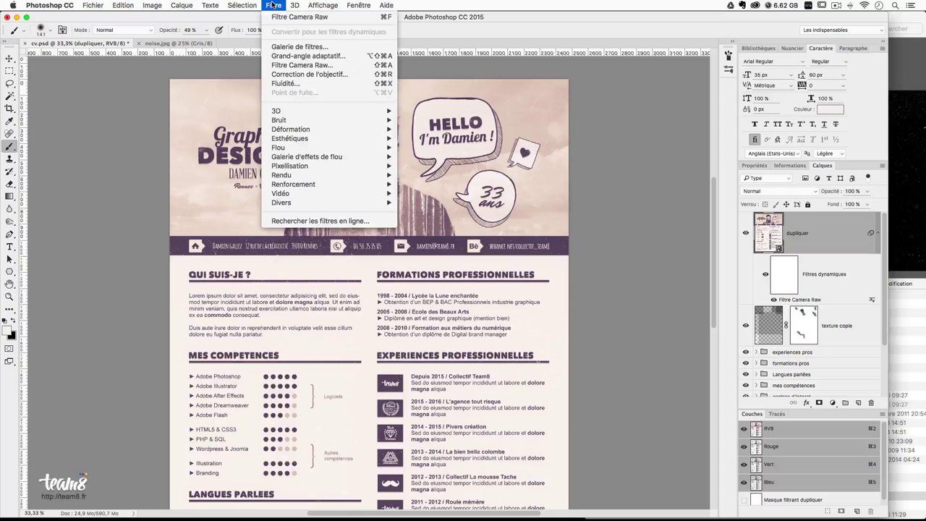
left_click(303, 76)
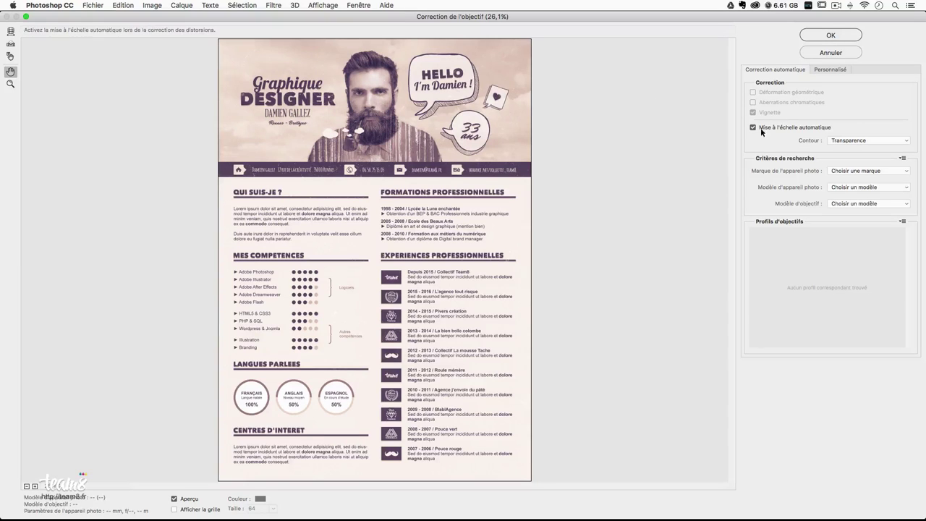
left_click(830, 70)
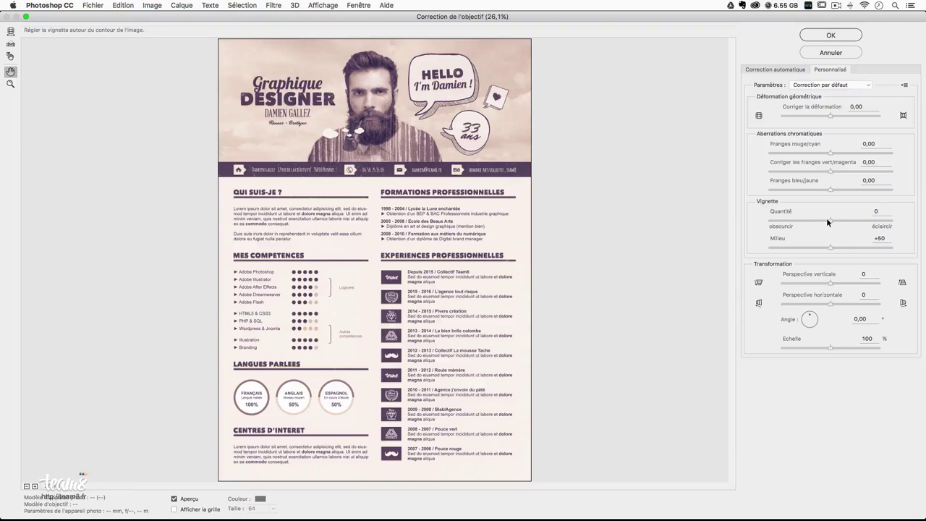
left_click_drag(830, 220, 793, 247)
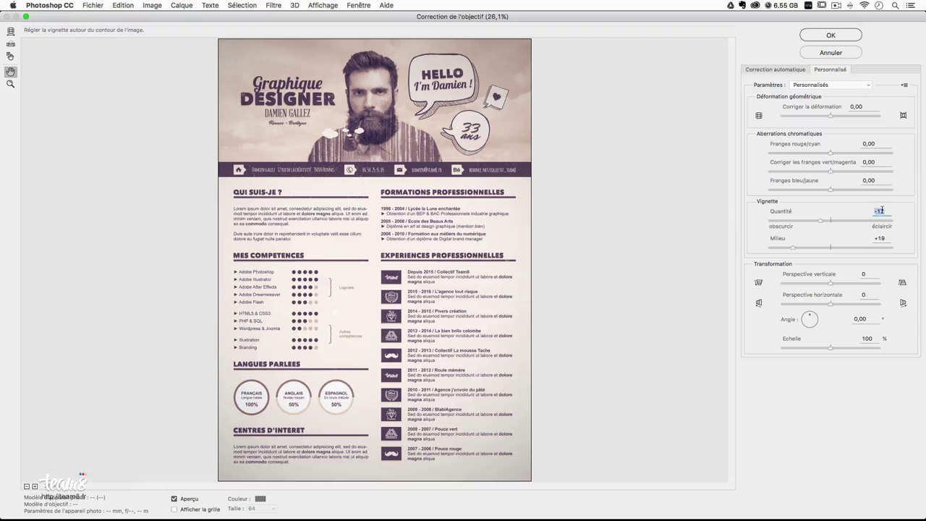
type("-15")
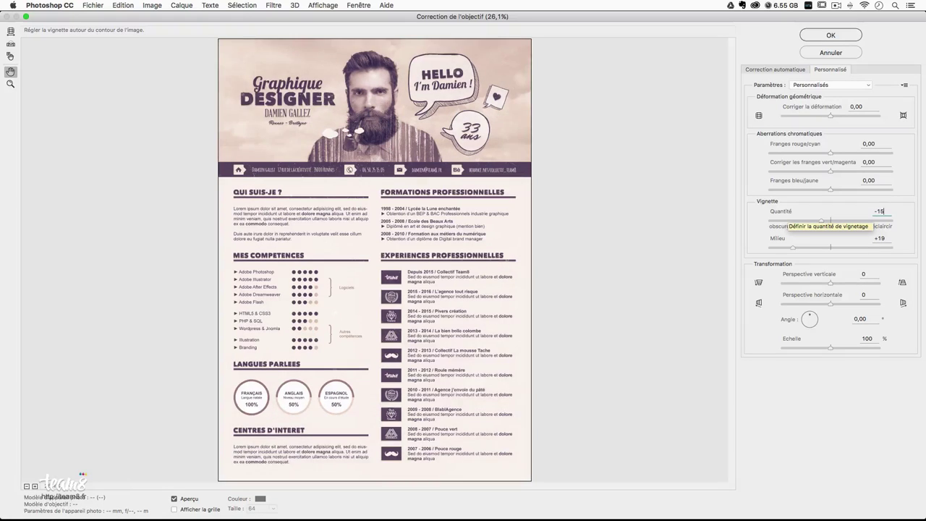
key("Tab")
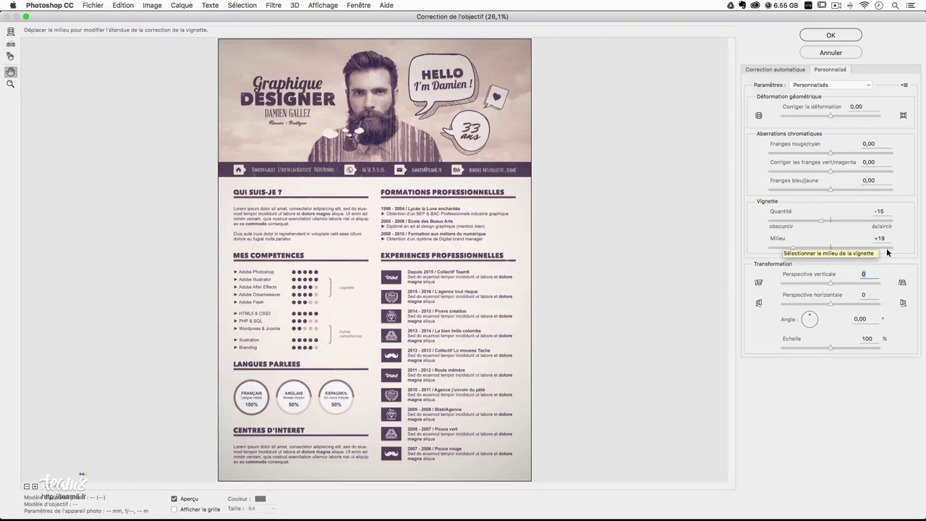
left_click(879, 238)
type("20")
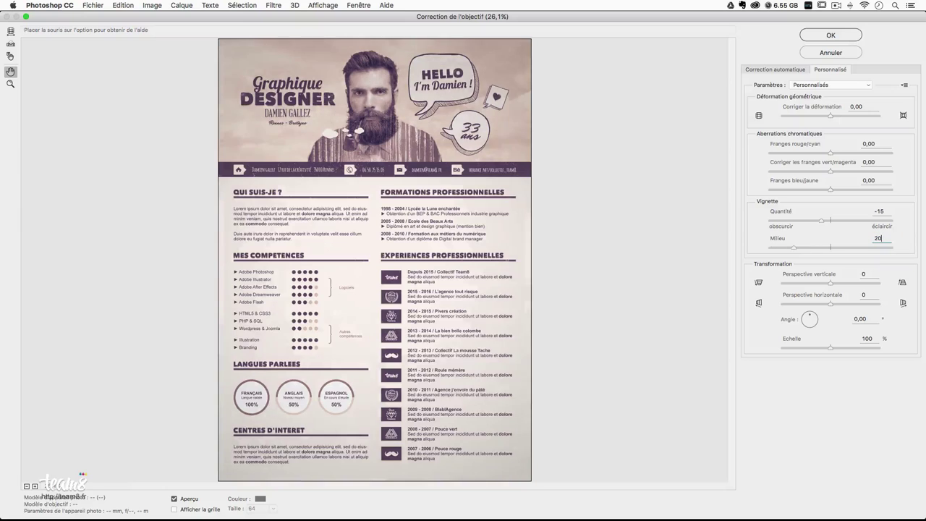
left_click(830, 34)
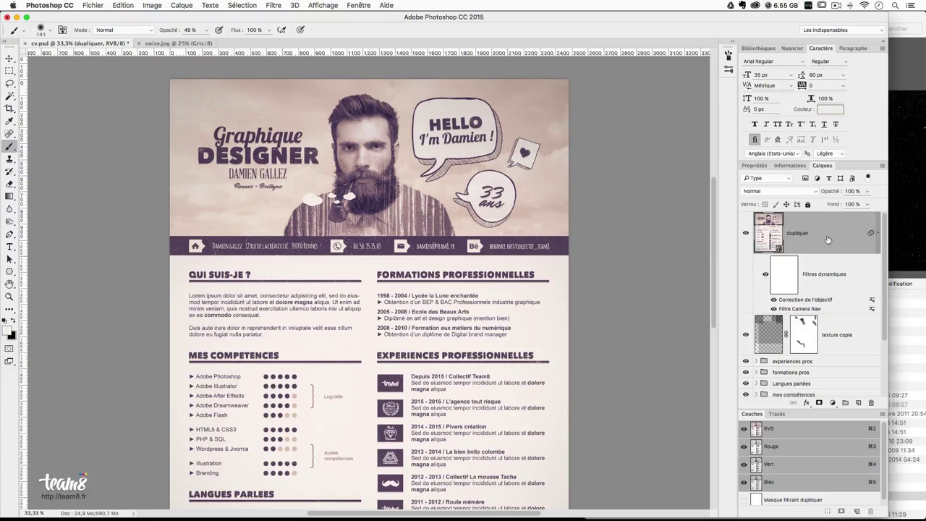
Open the Camera Raw filter by mistake, dismiss the smart filters warning, and cancel.
scroll(636, 284, "down", 1)
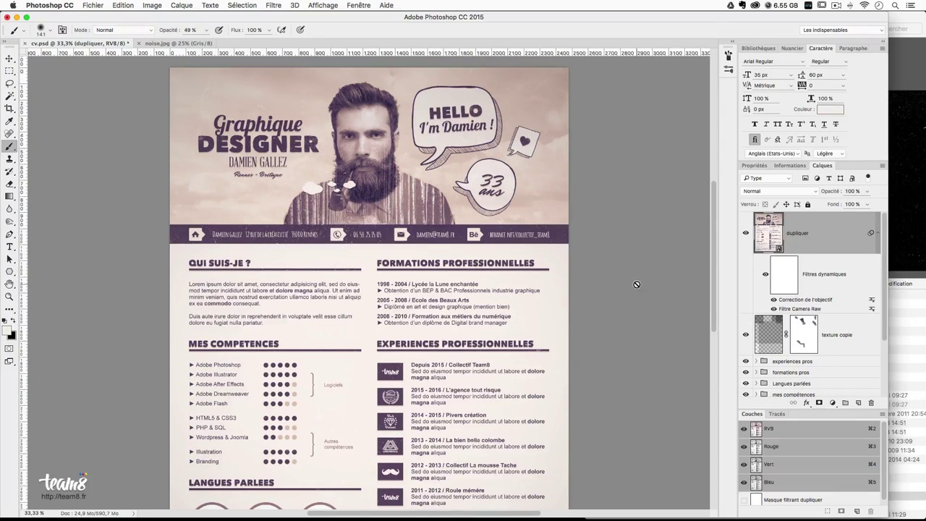
left_click(845, 191)
double_click(804, 310)
left_click(544, 203)
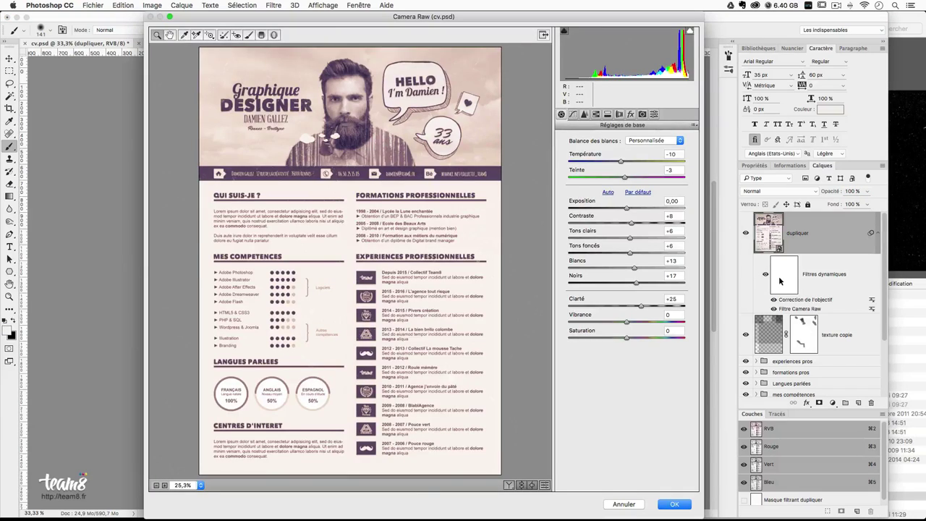
key("Escape")
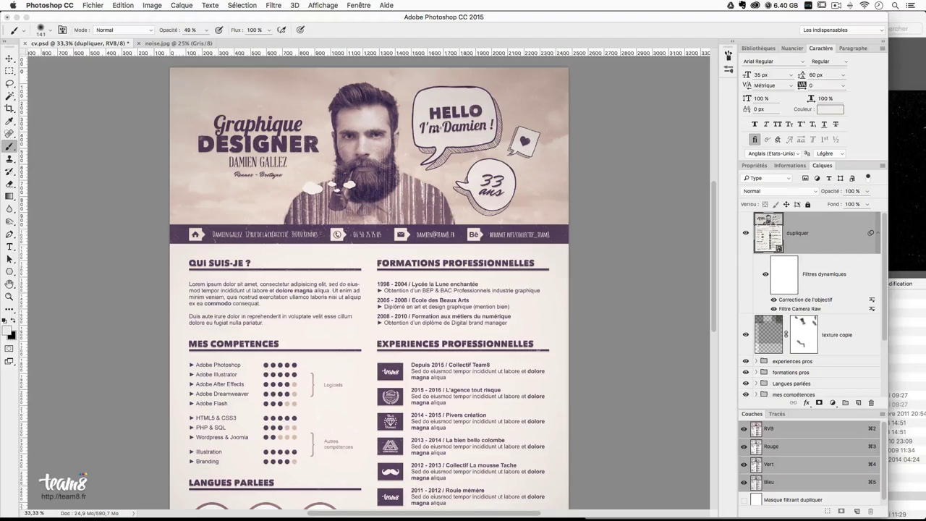
Reopen Lens Correction and soften the vignette to amount -9, midpoint +25.
key("ctrl+shift+r")
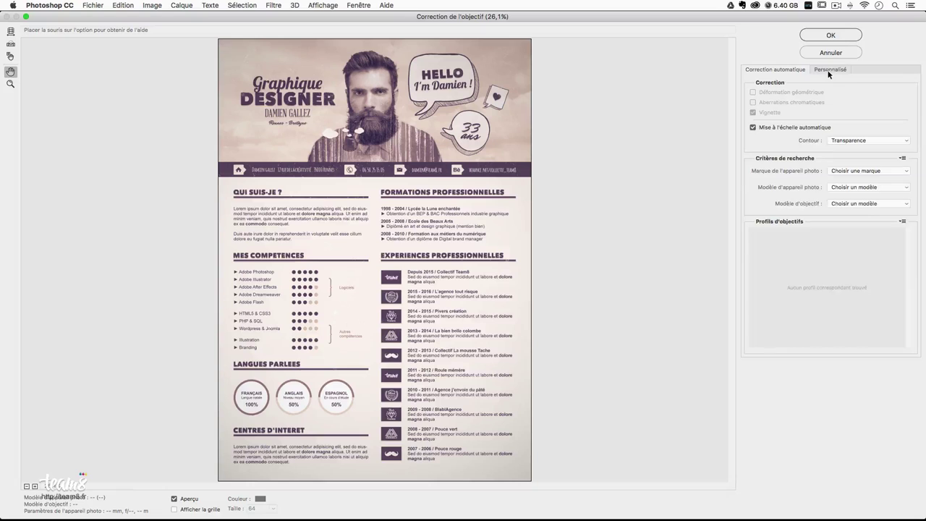
left_click(828, 71)
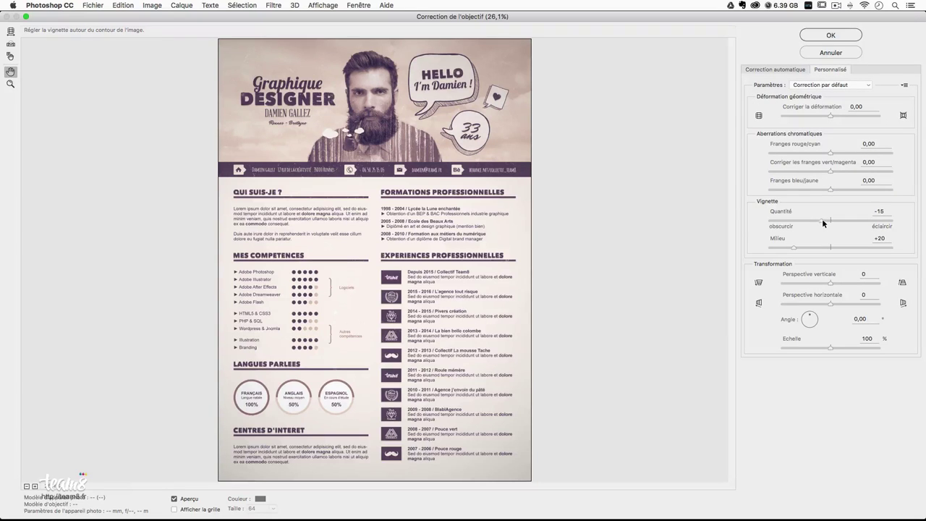
left_click_drag(823, 220, 797, 248)
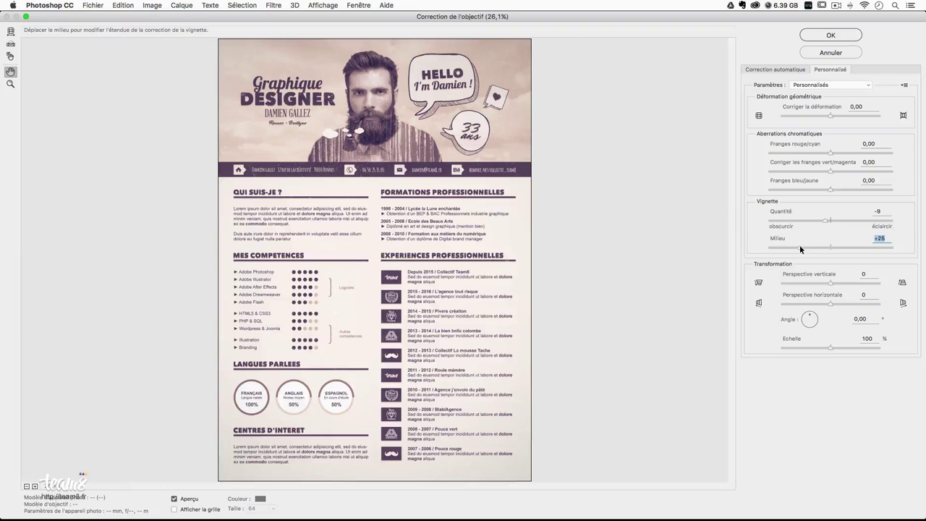
left_click(828, 35)
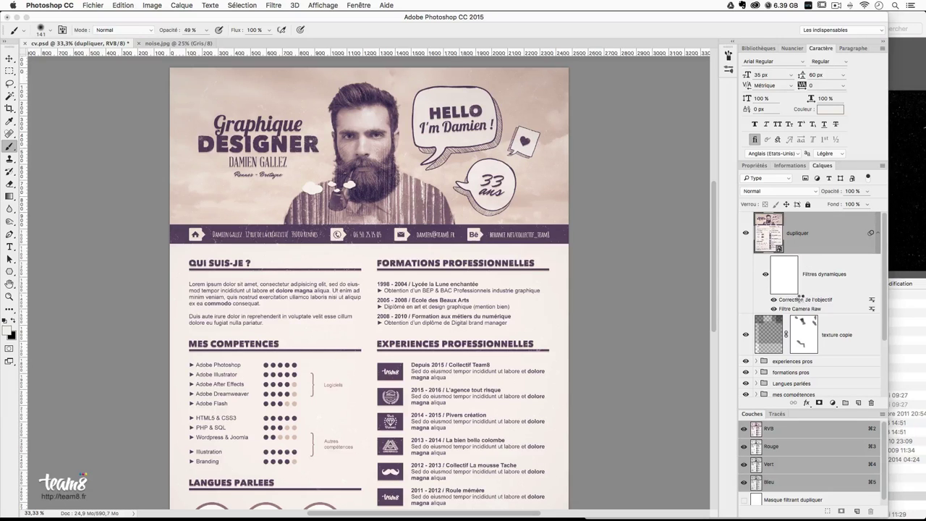
Reopen Camera Raw, type 0 for Tons clairs, Tons foncés and Blancs, and apply.
double_click(800, 298)
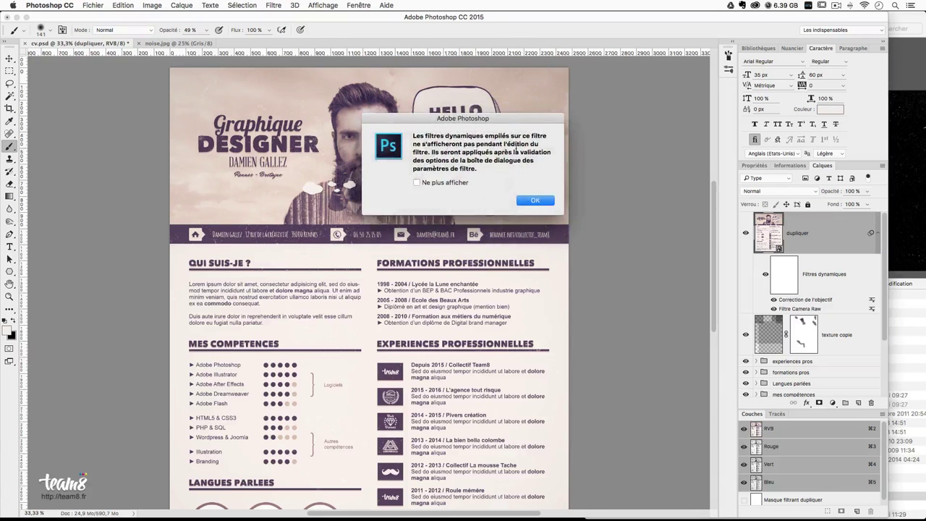
left_click(539, 205)
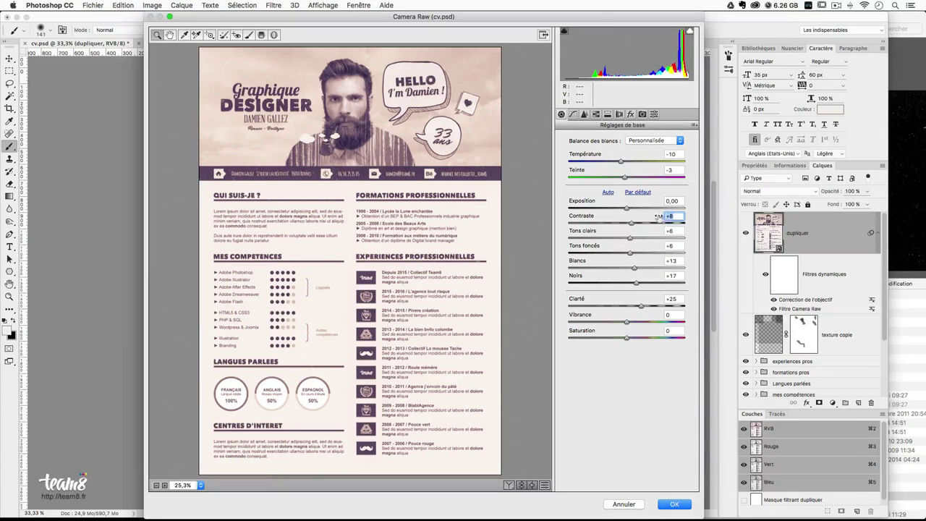
left_click(670, 231)
type("0")
left_click(664, 247)
type("0")
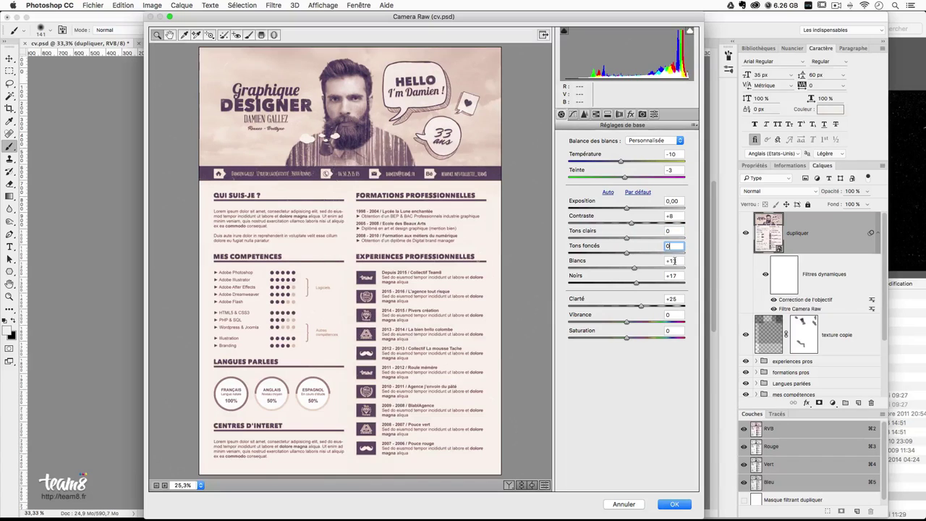
left_click(673, 261)
type("0")
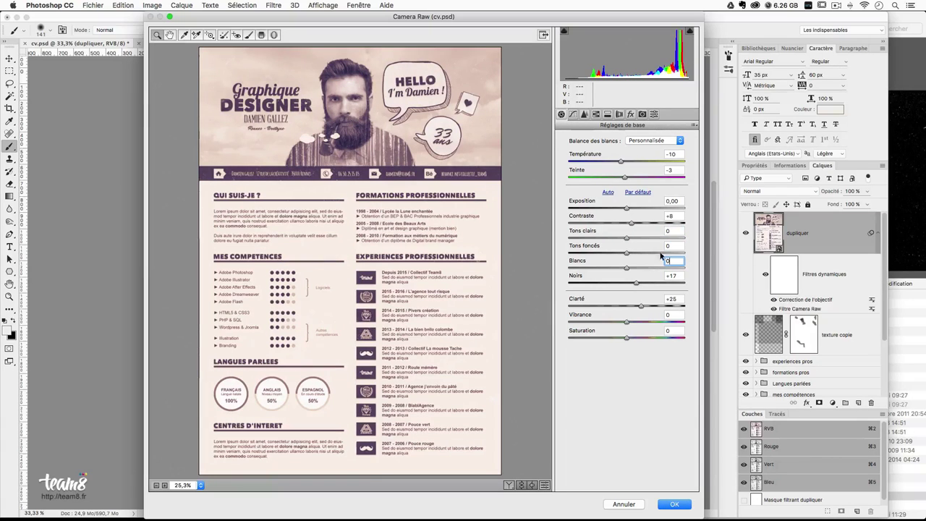
key("Return")
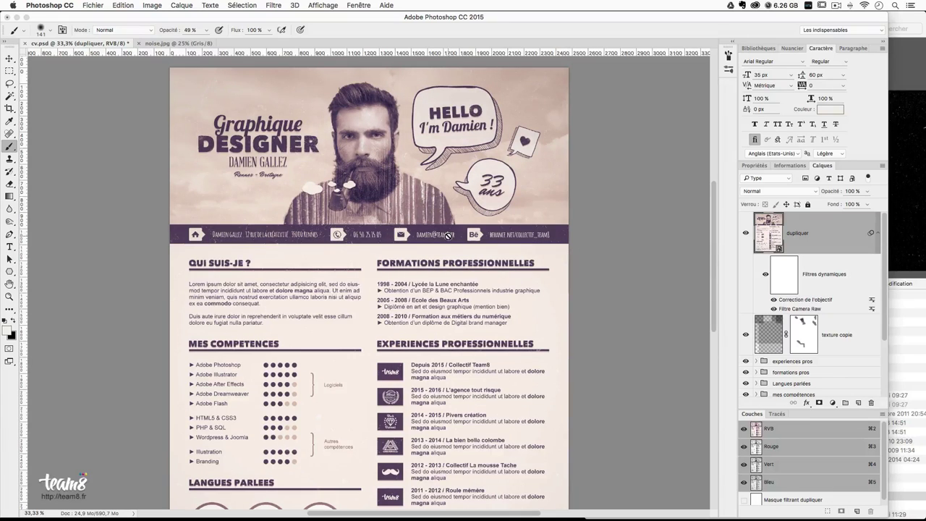
Set the dupliquer copy's layer opacity to 75 %, after briefly trying 50 %.
left_click(8, 59)
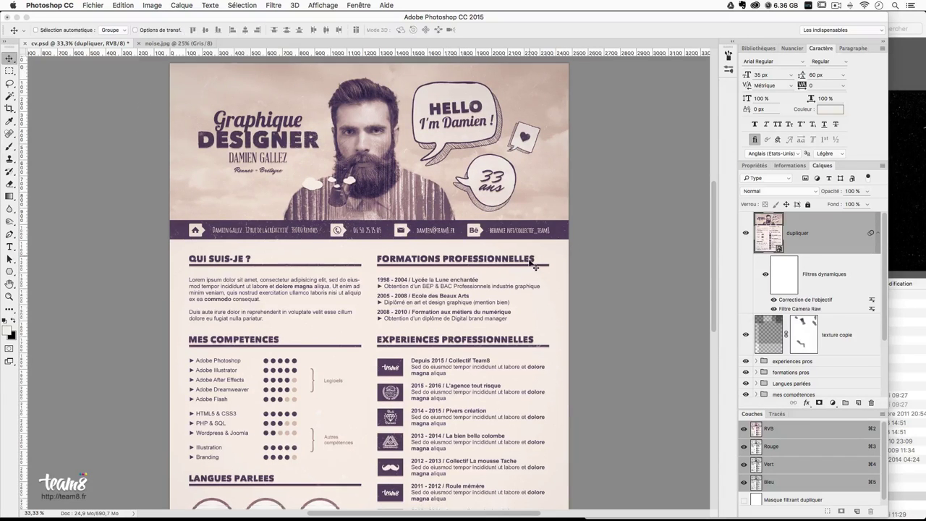
scroll(528, 259, "up", 1)
left_click(866, 191)
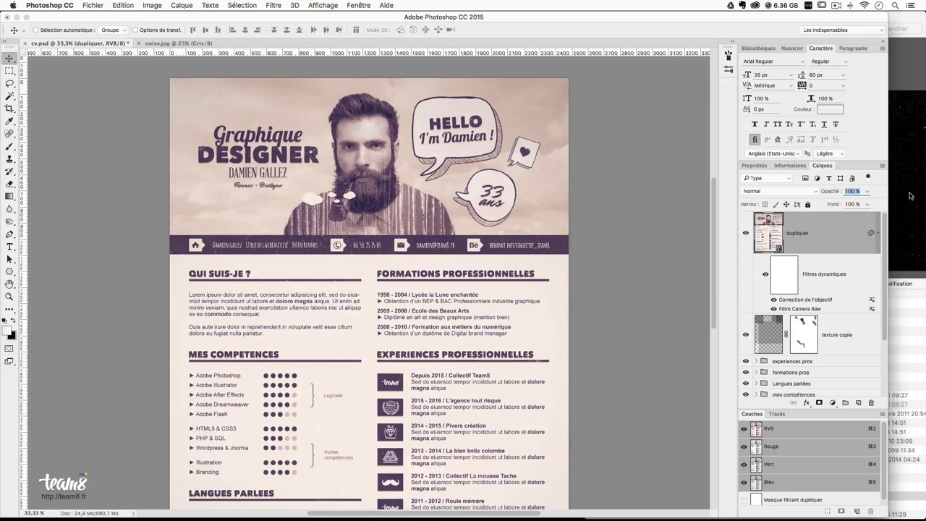
type("50")
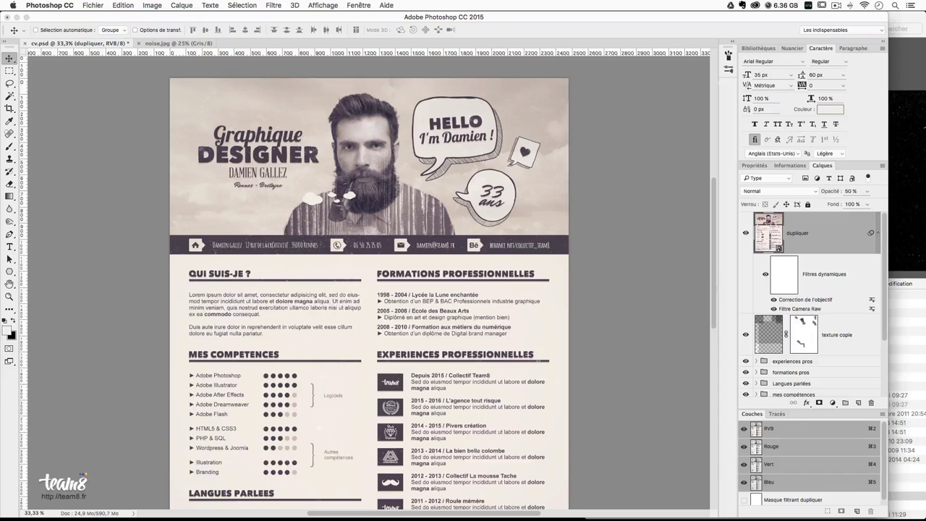
scroll(669, 213, "down", 1)
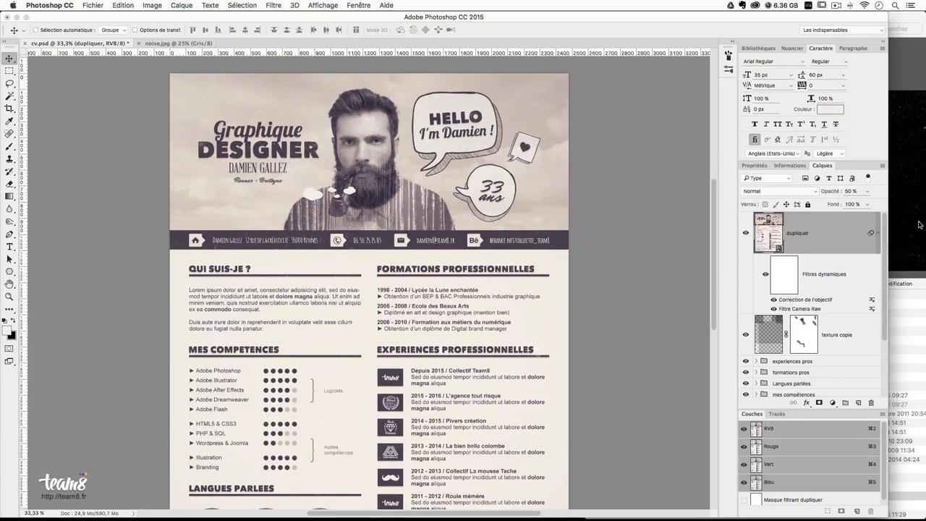
left_click(854, 191)
type("75")
key("Return")
scroll(593, 325, "down", 5)
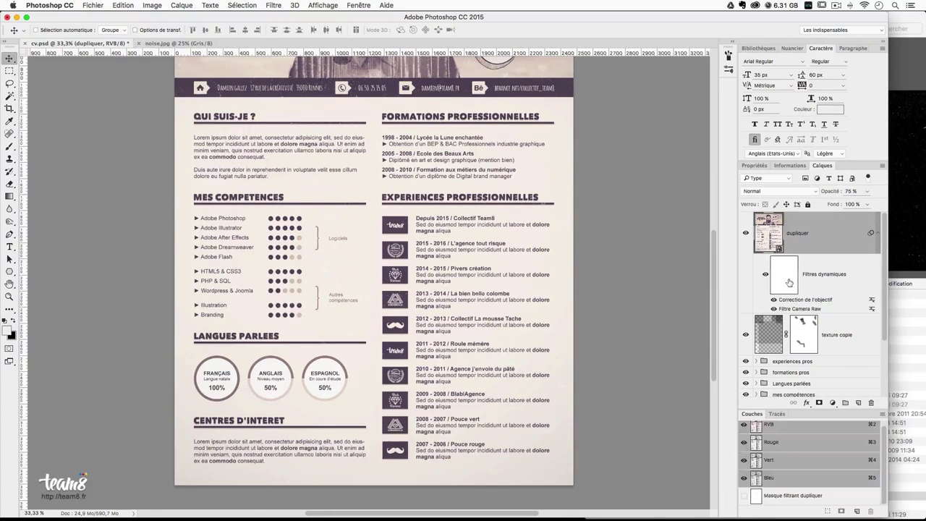
Zoom out and drag a vertical black-to-white gradient across the dupliquer filter mask.
left_click(9, 196)
scroll(343, 326, "up", 3)
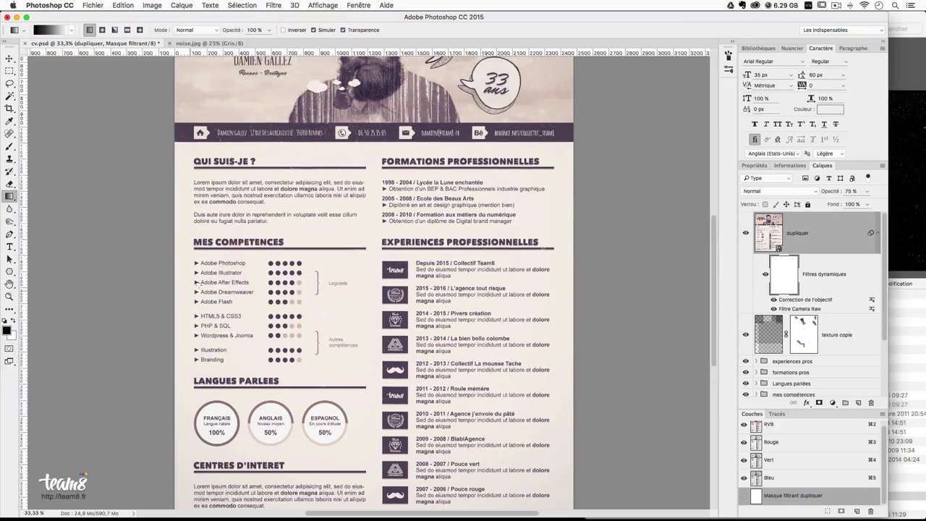
key("super+minus")
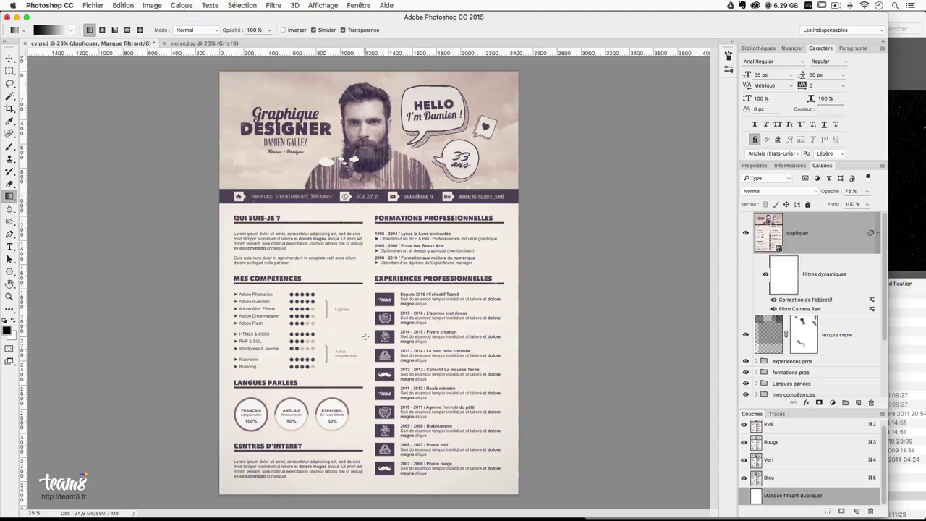
left_click_drag(361, 494, 361, 75)
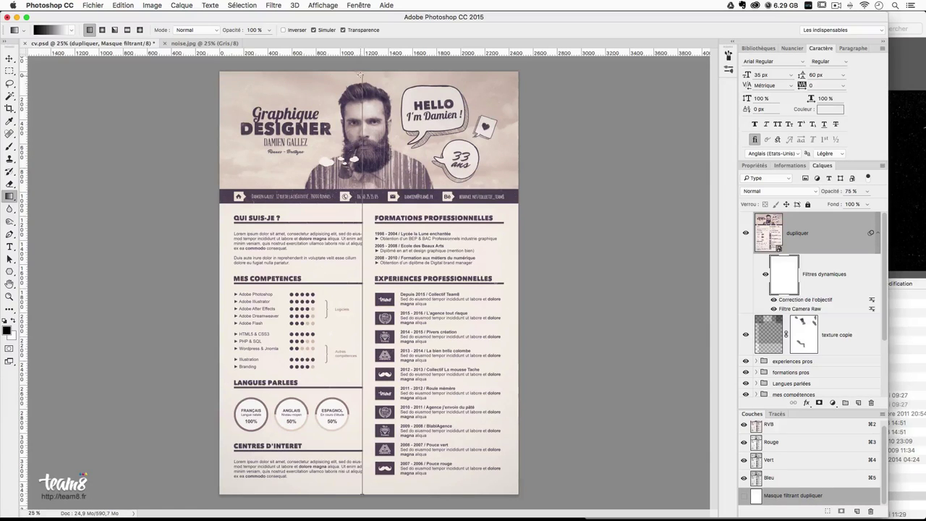
Toggle undo and redo to compare the CV with and without the mask gradient.
key("super+z")
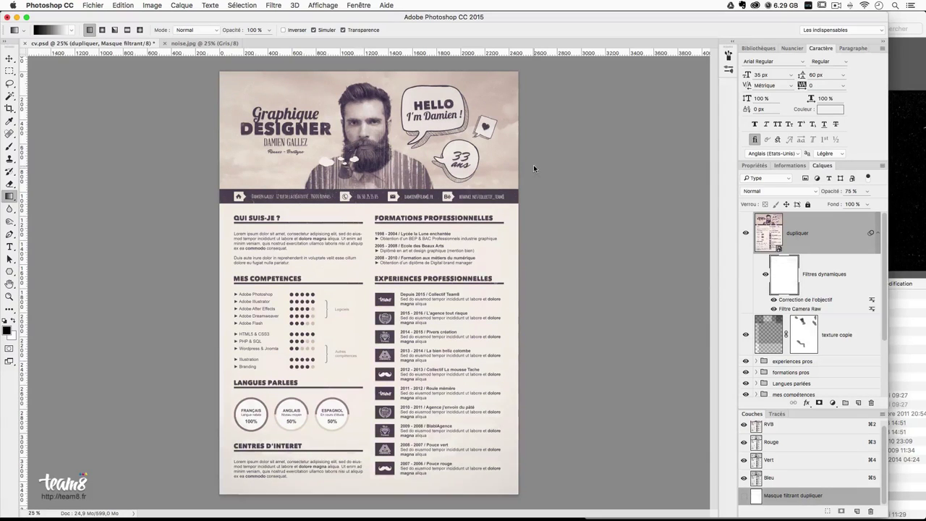
key("super+z")
key("super+z")
key("super+z")
key("super+z")
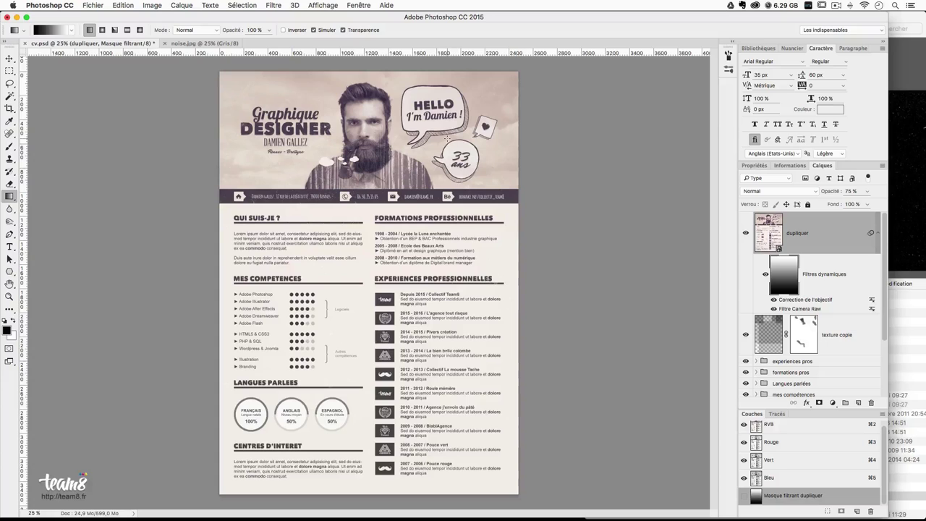
key("super+z")
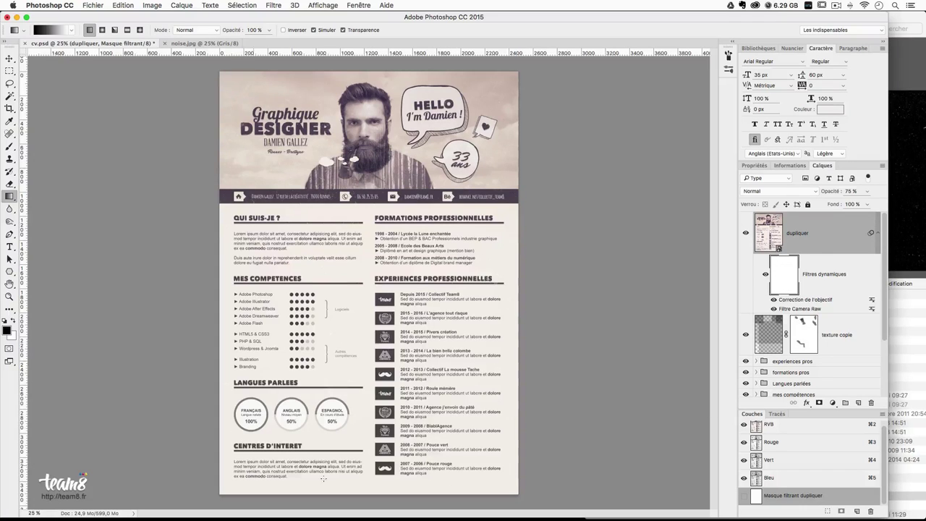
key("super+z")
key("super+z")
key("super+z")
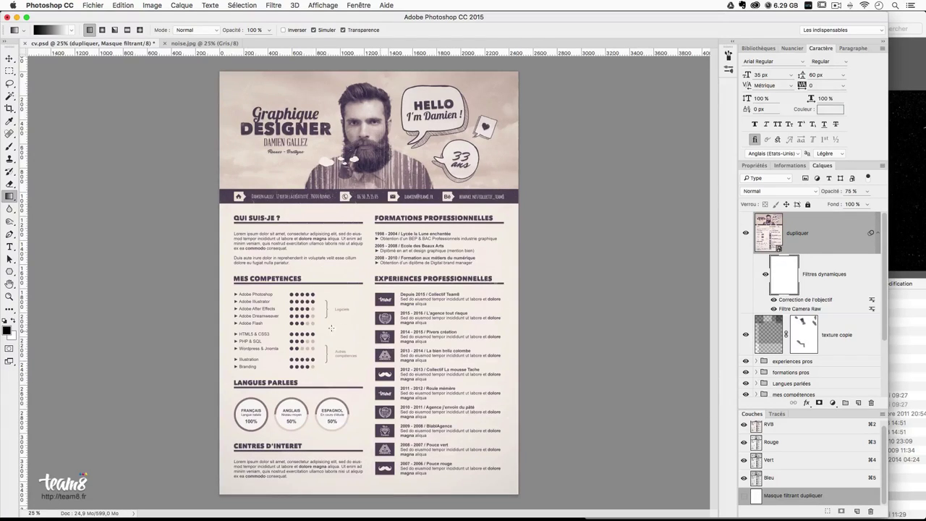
key("super+z")
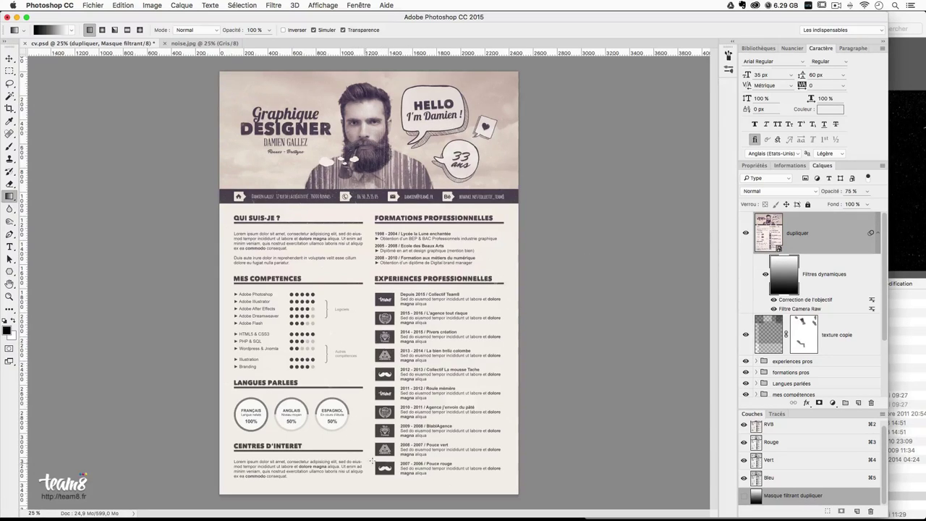
Fill the dupliquer filter mask with a gradient running from the page bottom up to the header.
left_click_drag(373, 460, 373, 433)
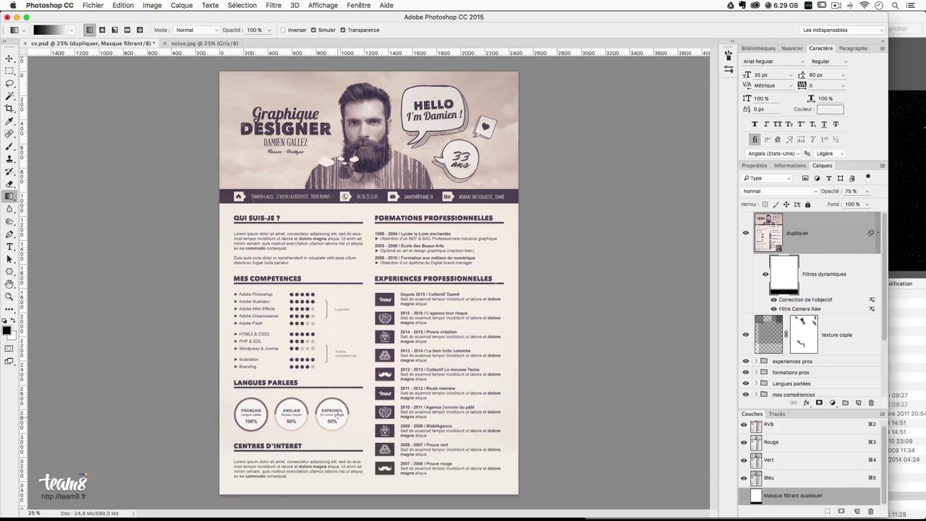
left_click_drag(337, 415, 334, 391)
left_click_drag(388, 483, 394, 73)
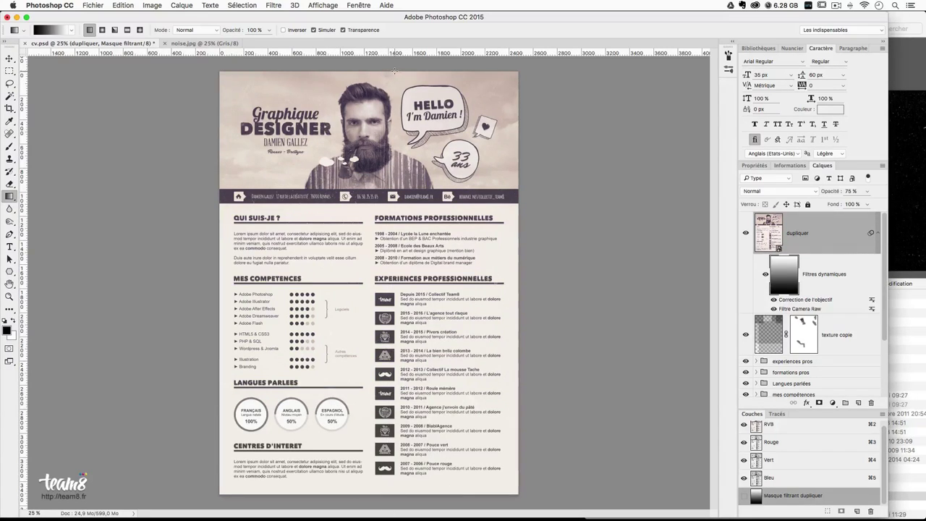
left_click_drag(348, 496, 362, 191)
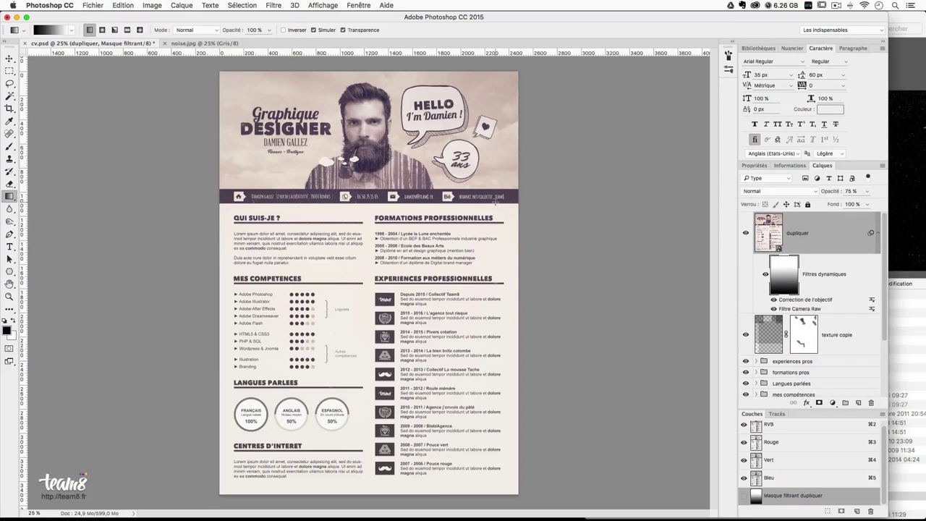
left_click_drag(354, 496, 366, 203)
scroll(365, 180, "up", 2)
scroll(390, 159, "down", 1)
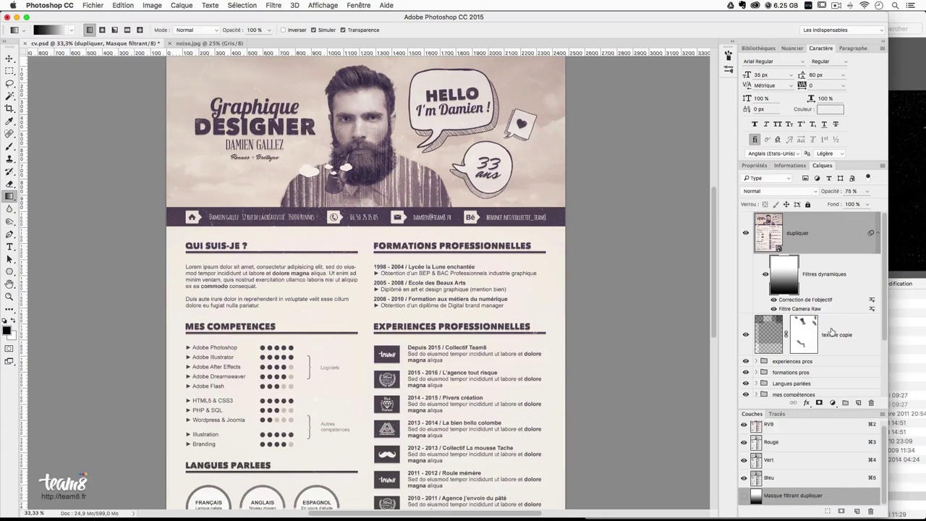
Move the texture copie layer above dupliquer and set its opacity to 50%.
left_click(848, 343)
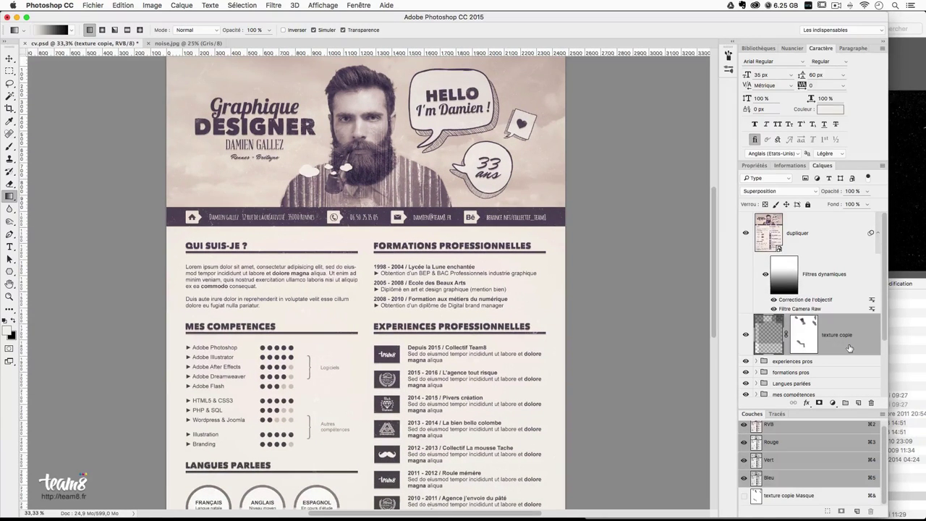
mouse_move(850, 350)
left_mouse_down()
mouse_move(796, 206)
mouse_move(795, 217)
left_mouse_up()
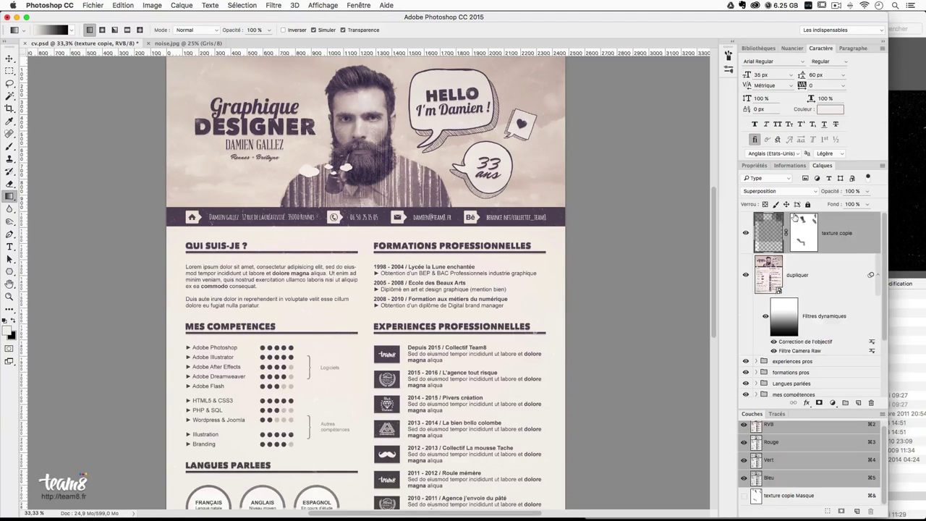
scroll(583, 253, "up", 2)
scroll(583, 253, "up", 2)
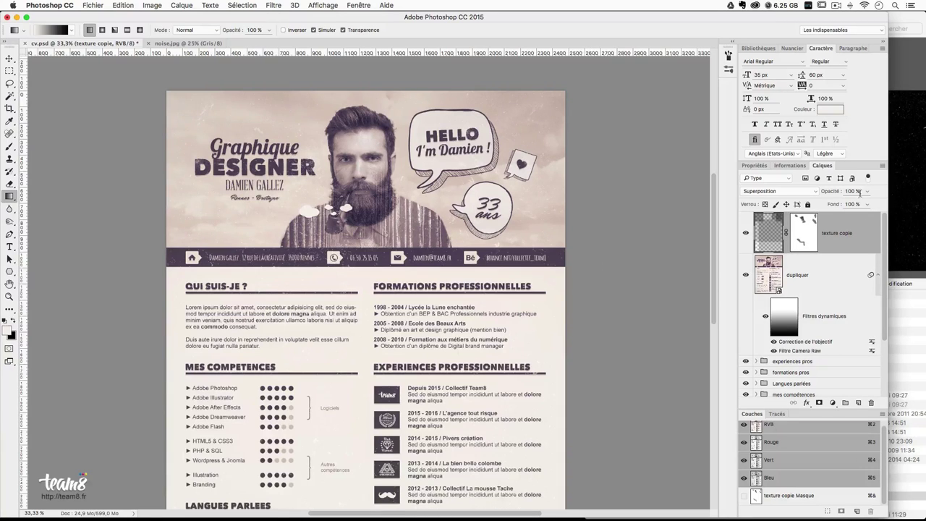
left_click(858, 191)
type("50")
left_click(746, 232)
scroll(620, 248, "down", 1)
left_click(771, 259)
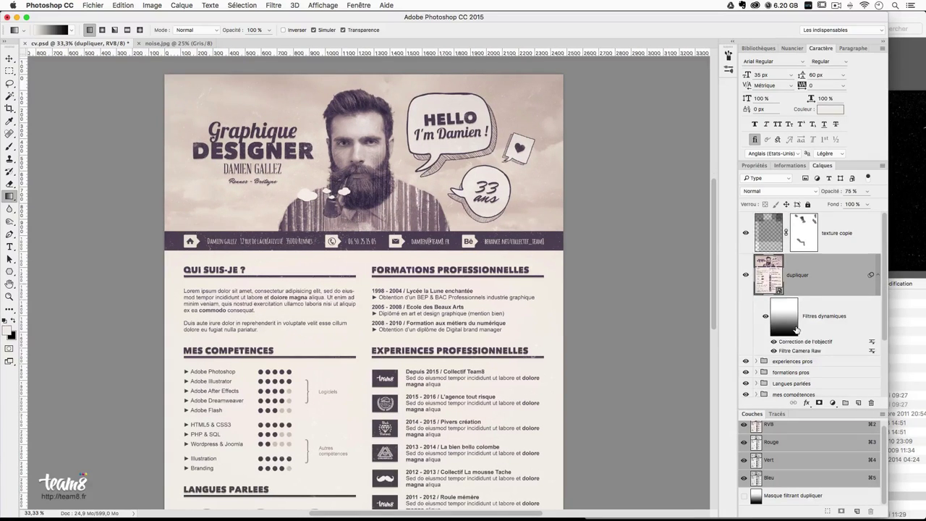
scroll(796, 329, "down", 3)
Expand the en-tête group and hide its fond and nuages layers.
left_click(756, 349)
scroll(803, 358, "down", 2)
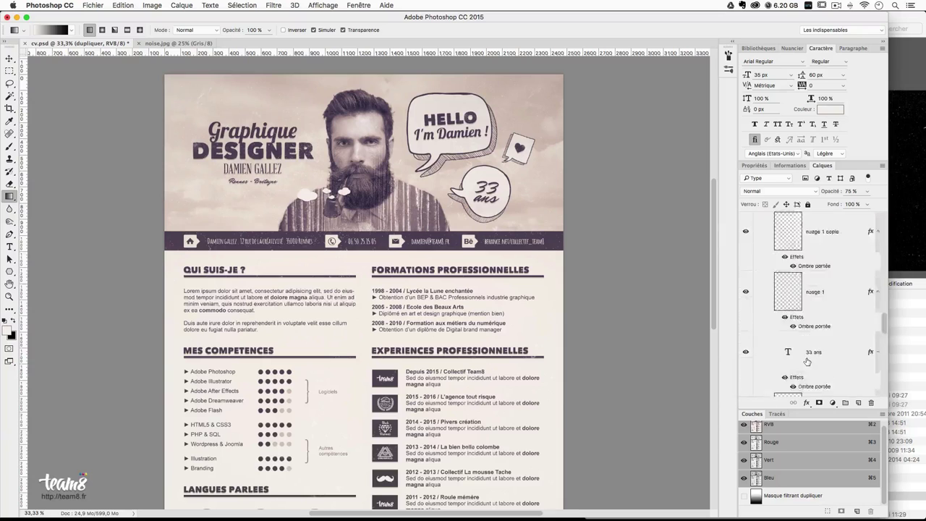
scroll(807, 360, "down", 3)
left_click(810, 339)
left_click(746, 333)
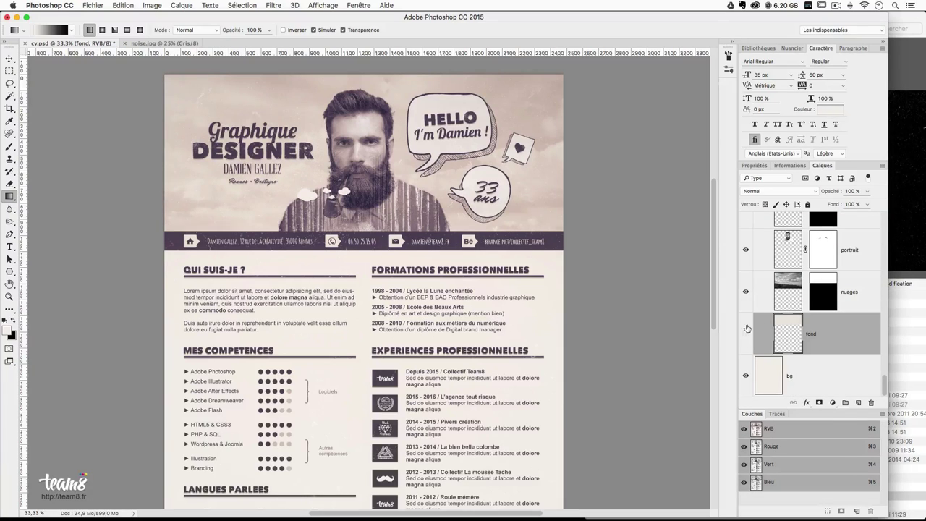
left_click(745, 291)
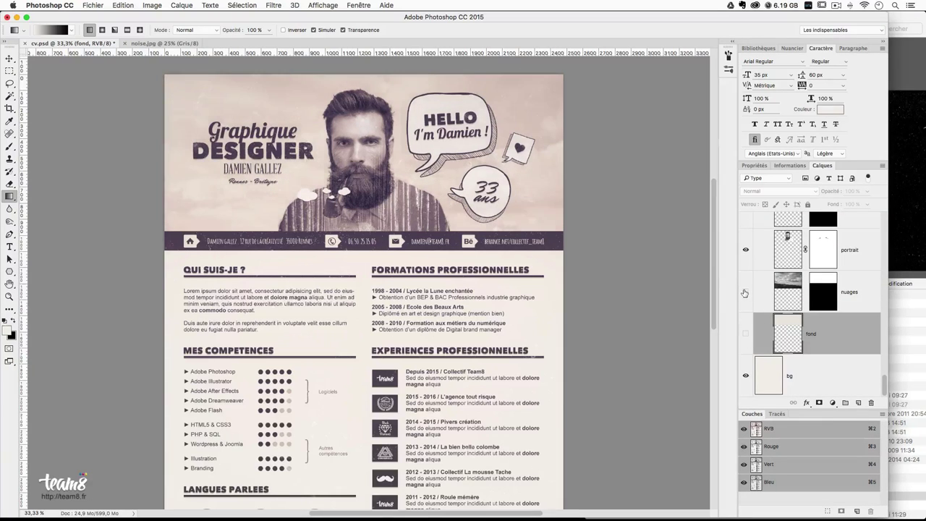
scroll(817, 319, "up", 5)
scroll(796, 303, "up", 5)
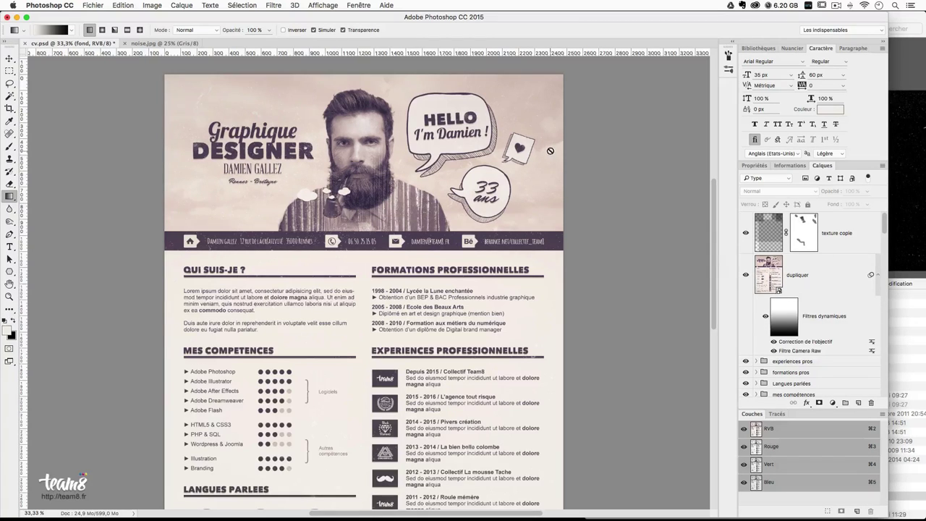
scroll(868, 340, "down", 10)
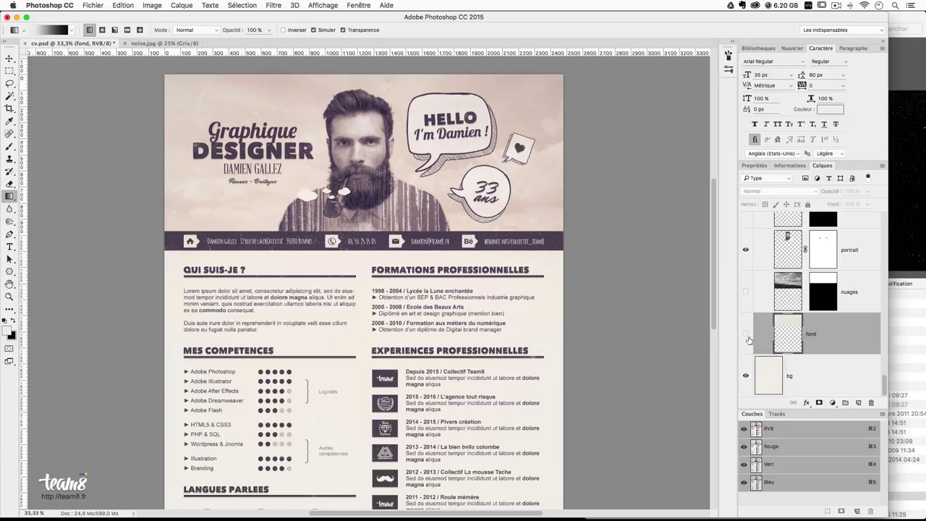
left_click_drag(746, 292, 745, 333)
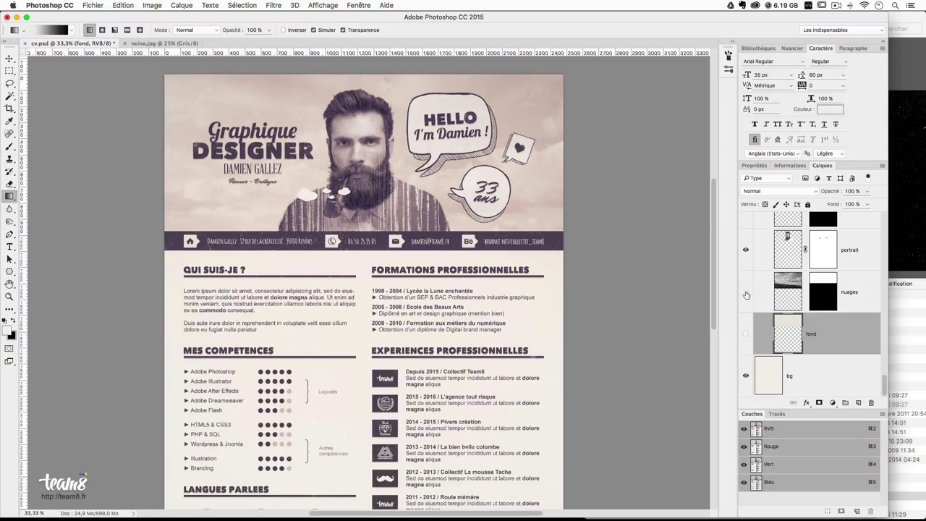
scroll(802, 311, "up", 10)
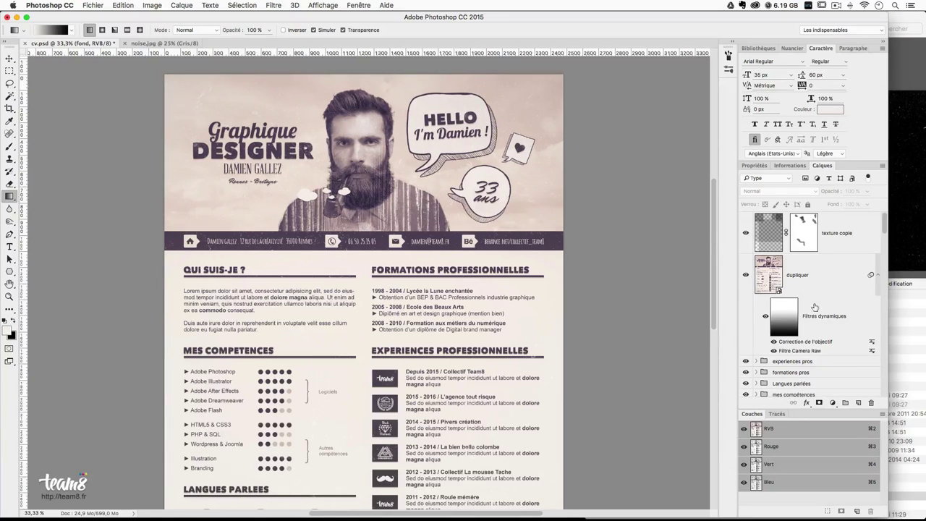
left_click(803, 237)
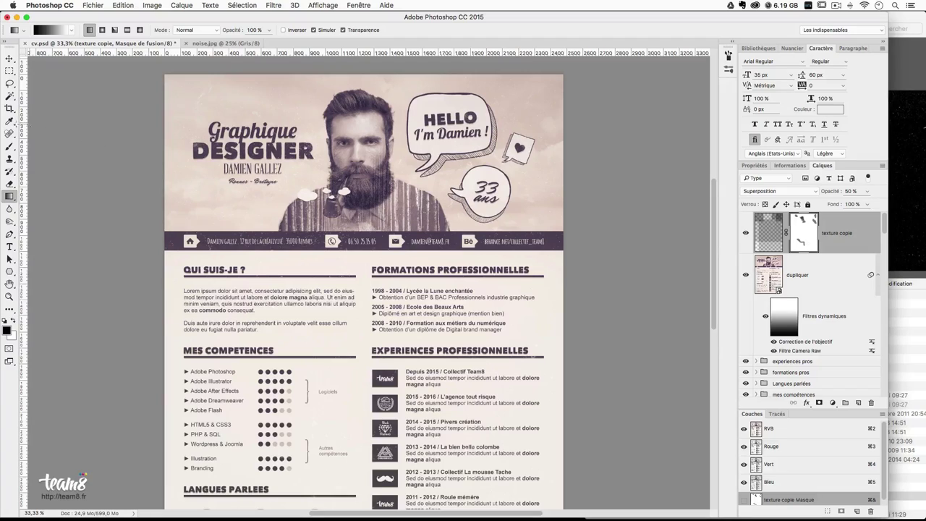
Paint part of the texture copie mask out with a 166 px brush.
left_click(9, 148)
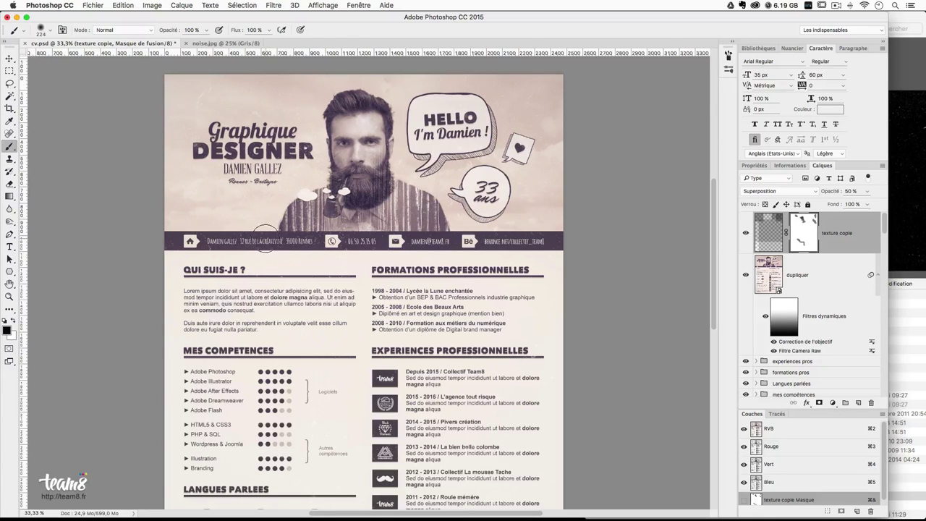
left_click_drag(266, 237, 256, 237)
mouse_move(243, 249)
left_mouse_down()
mouse_move(210, 239)
mouse_move(527, 251)
left_mouse_up()
Collapse the side panels and zoom out so the whole page fits.
left_click(733, 233)
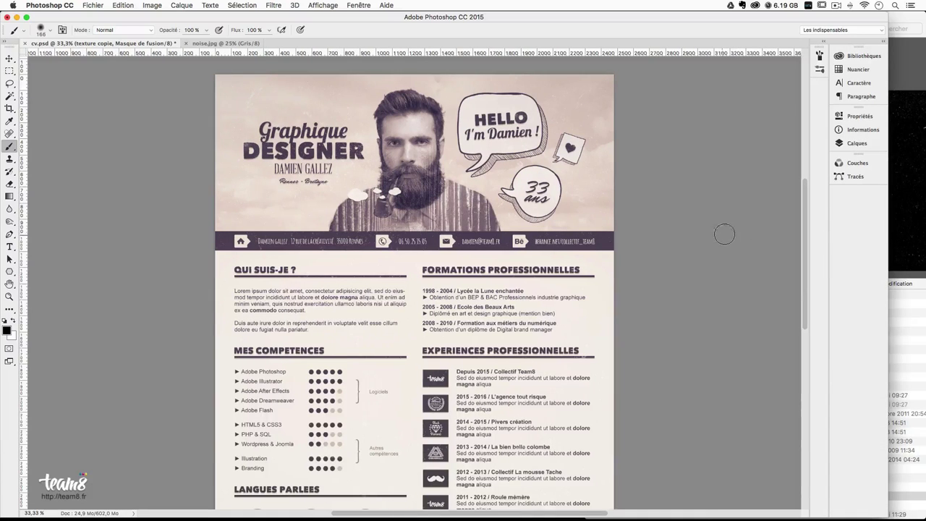
left_click_drag(625, 314, 609, 290)
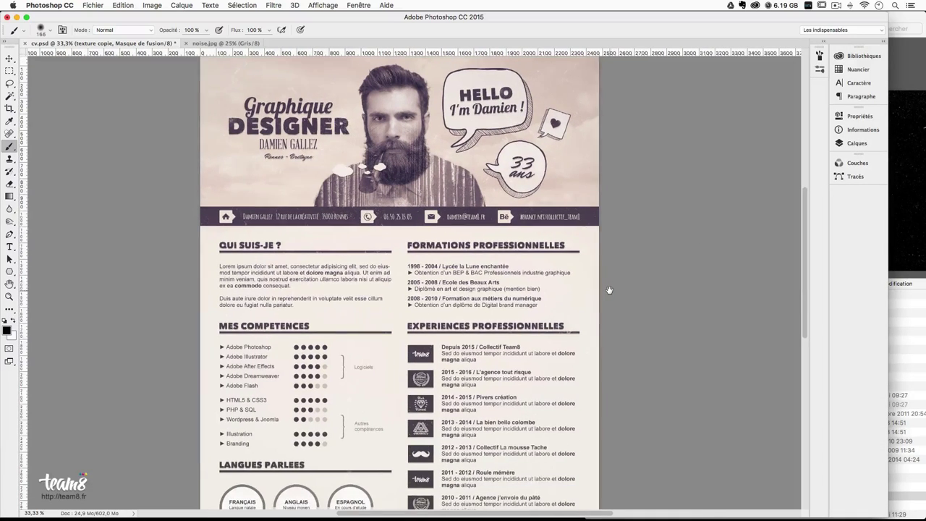
scroll(650, 281, "up", 2)
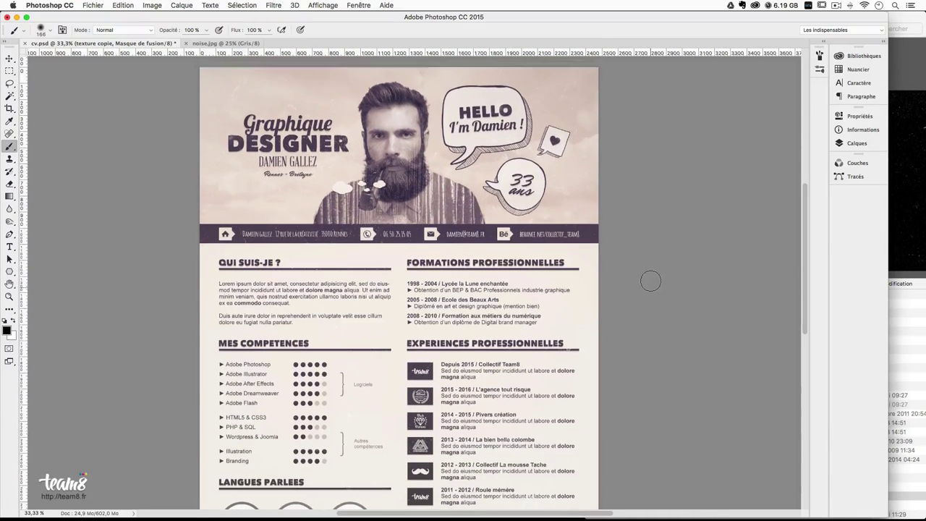
key("super+minus")
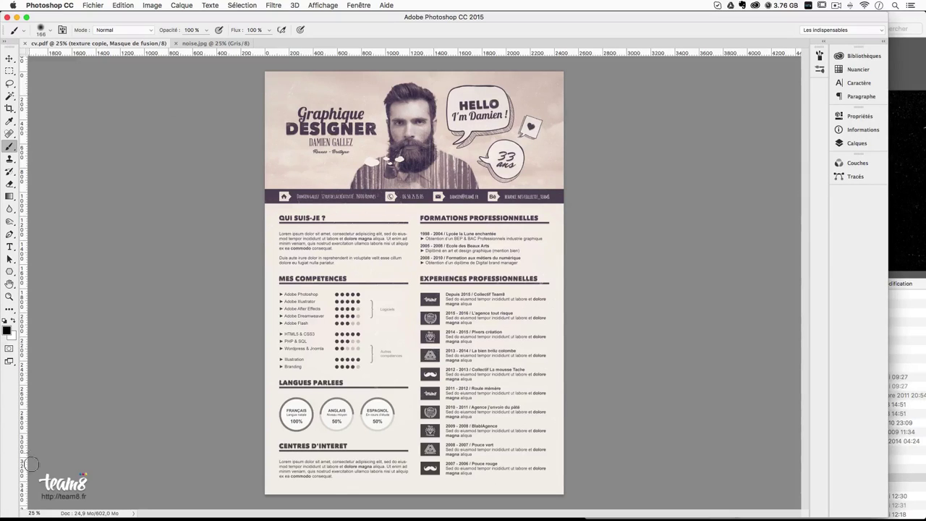
Zoom in and scroll over the textured CV to inspect it closely.
left_click(41, 513)
double_click(41, 512)
key("super+plus")
key("super+plus")
key("super+plus")
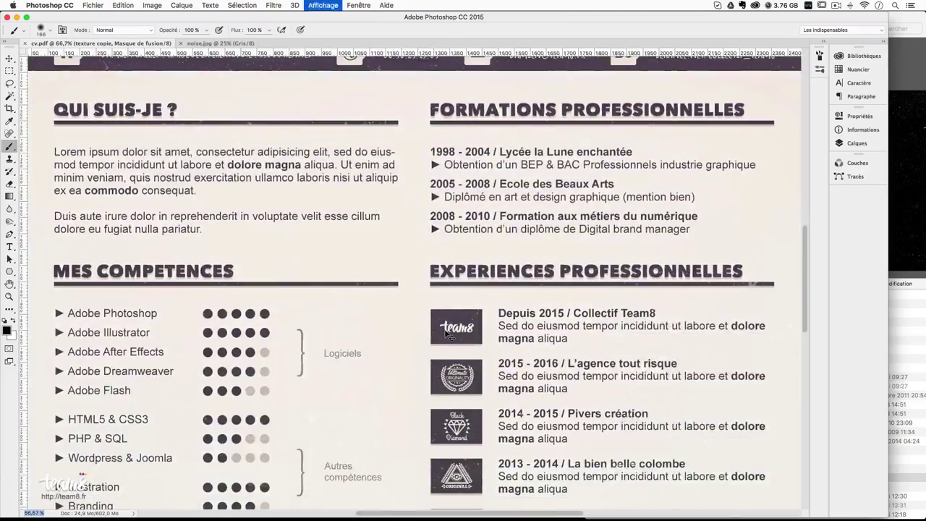
key("super+plus")
scroll(444, 327, "up", 1)
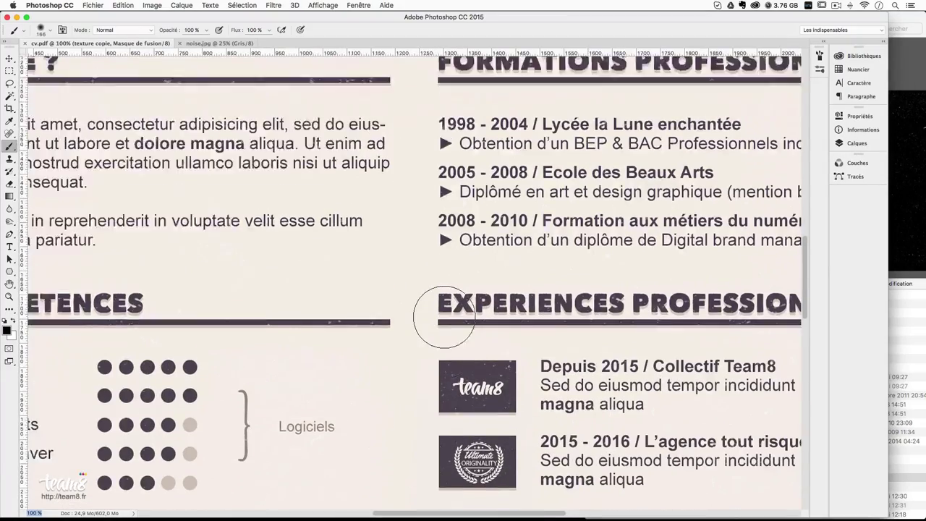
scroll(443, 322, "up", 4)
scroll(442, 317, "up", 2)
scroll(442, 317, "up", 6)
scroll(442, 317, "up", 2)
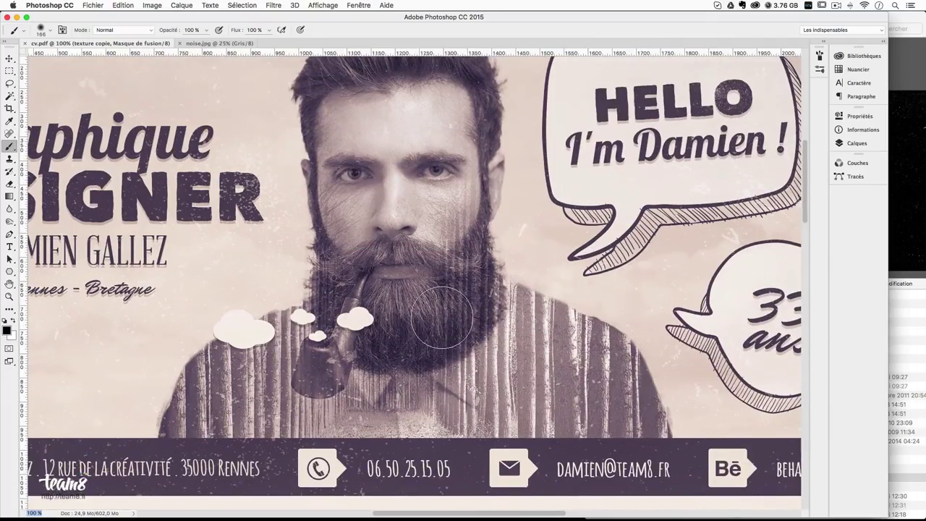
scroll(442, 317, "up", 1)
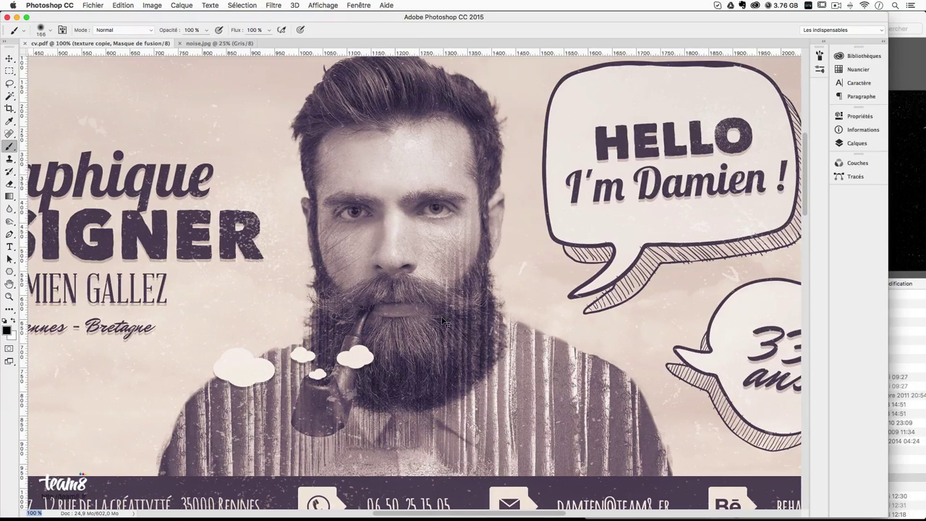
Zoom back out and select the entire canvas with the Move tool active.
key("ctrl+minus")
key("ctrl+minus")
key("ctrl+minus")
key("ctrl+minus")
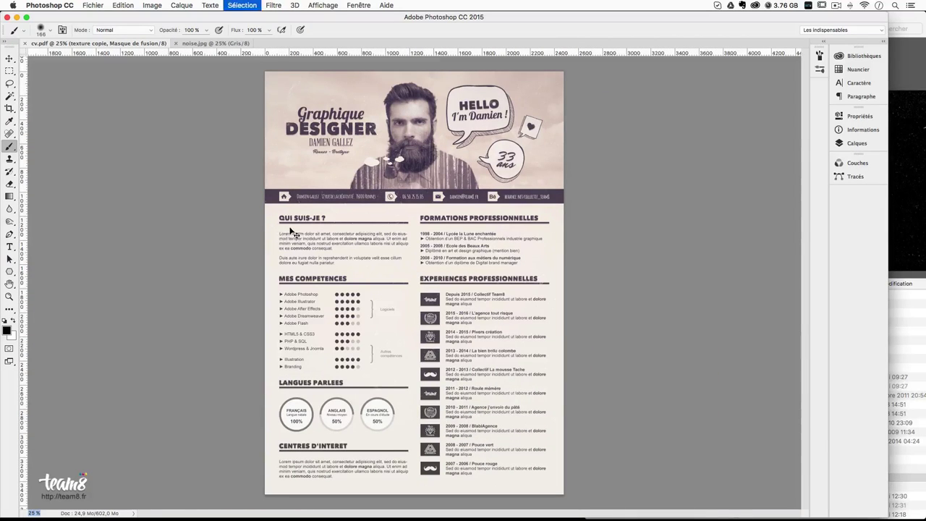
key("v")
key("ctrl+a")
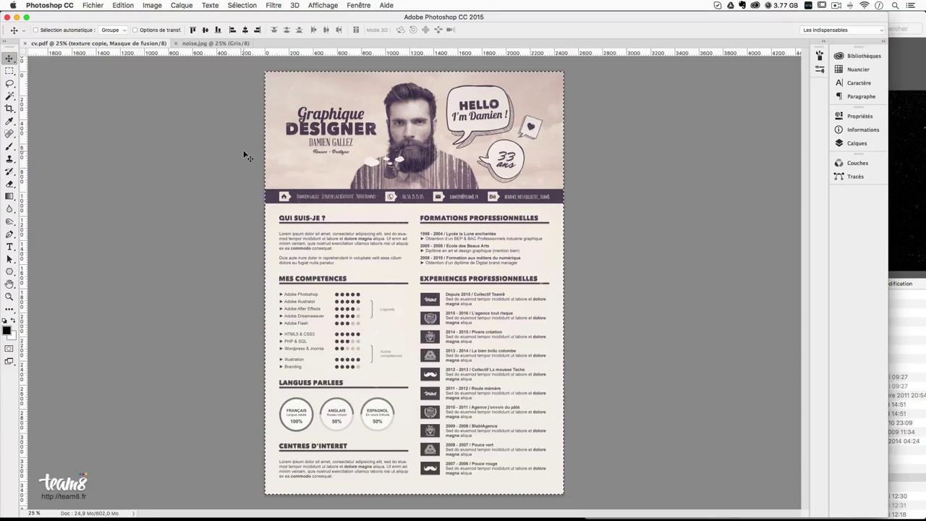
Create Sans titre-1 from the clipboard preset (2480 × 3508 px) and paste the CV as Calque 1.
key("ctrl")
key("ctrl+n")
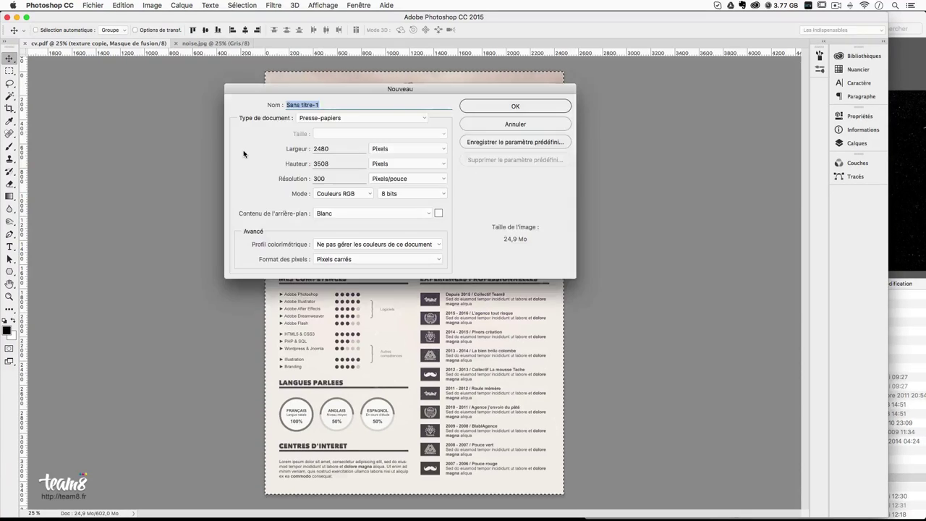
key("Return")
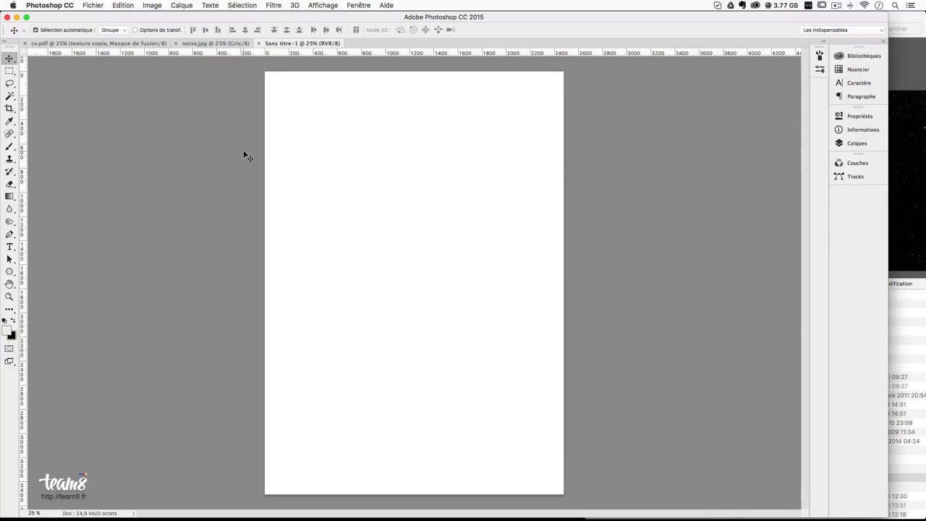
key("super+v")
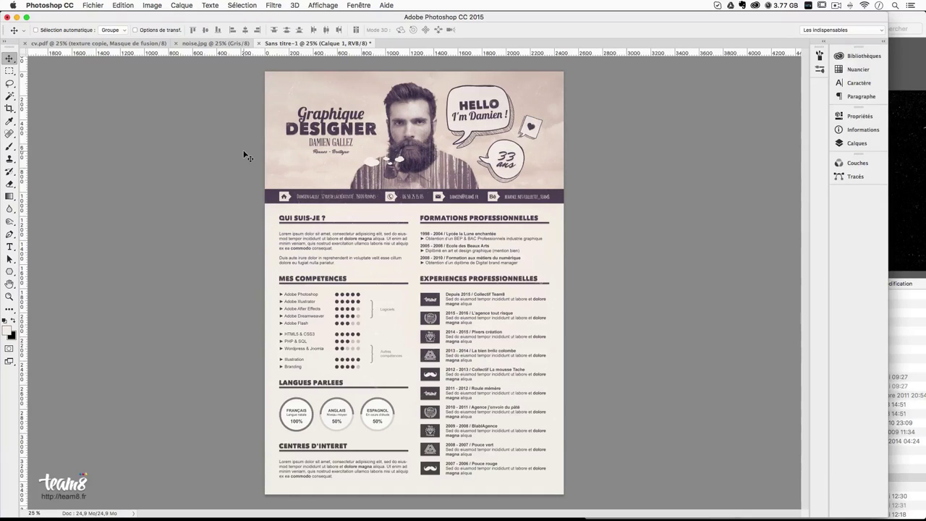
Try resampling the image to 150 pixels/inch, then undo the resize.
key("super+alt+i")
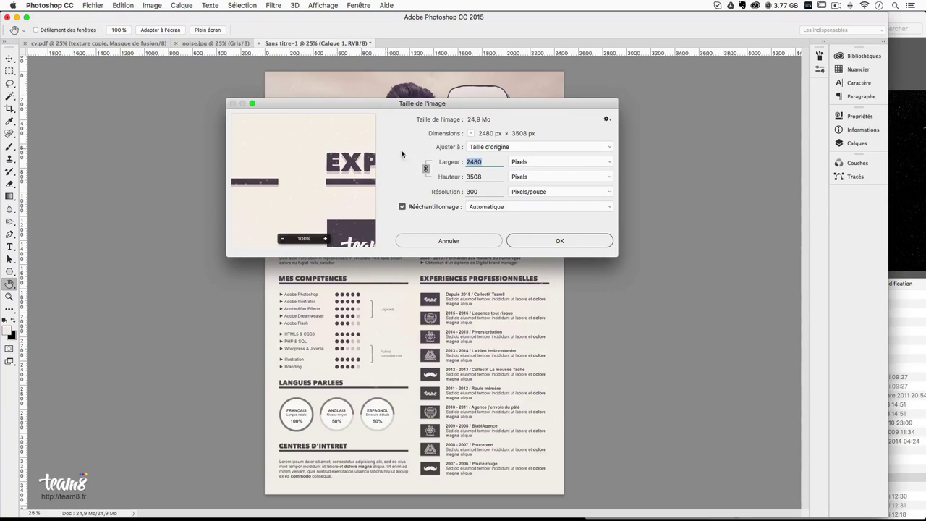
left_click(522, 161)
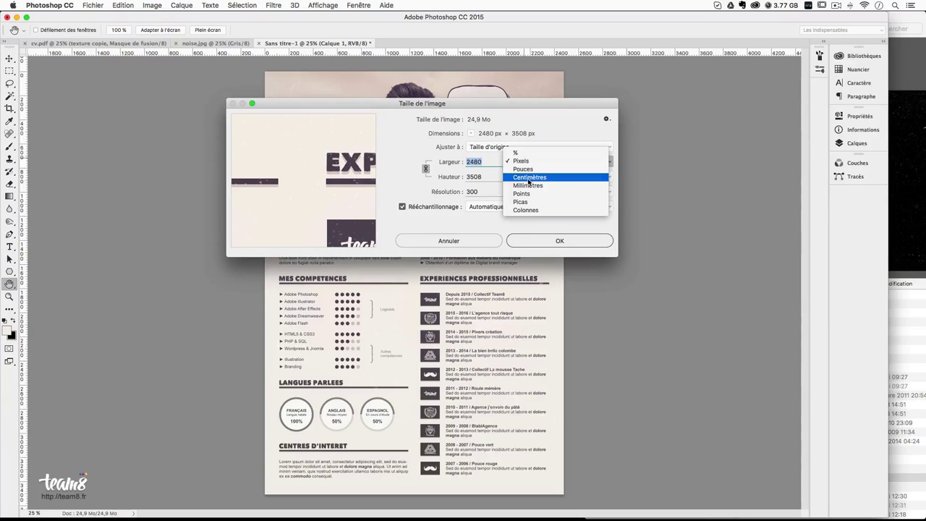
left_click(529, 177)
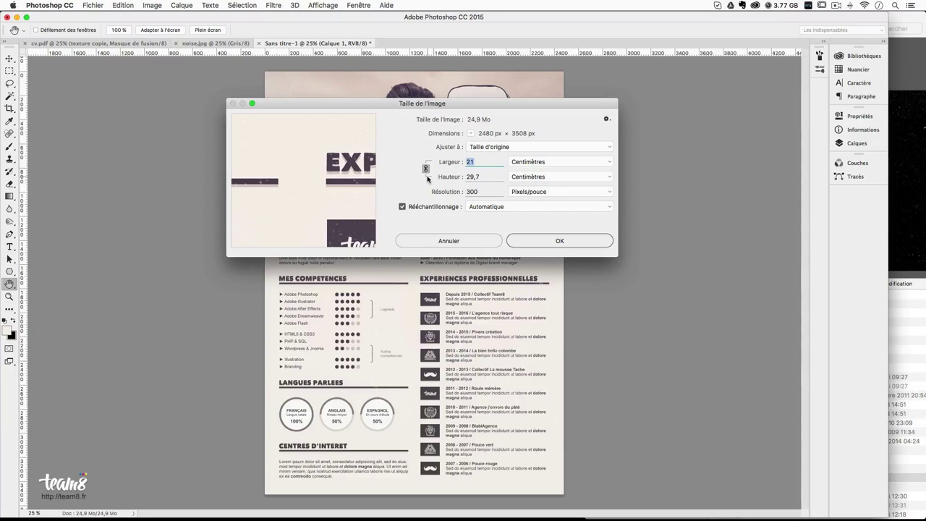
left_click(532, 164)
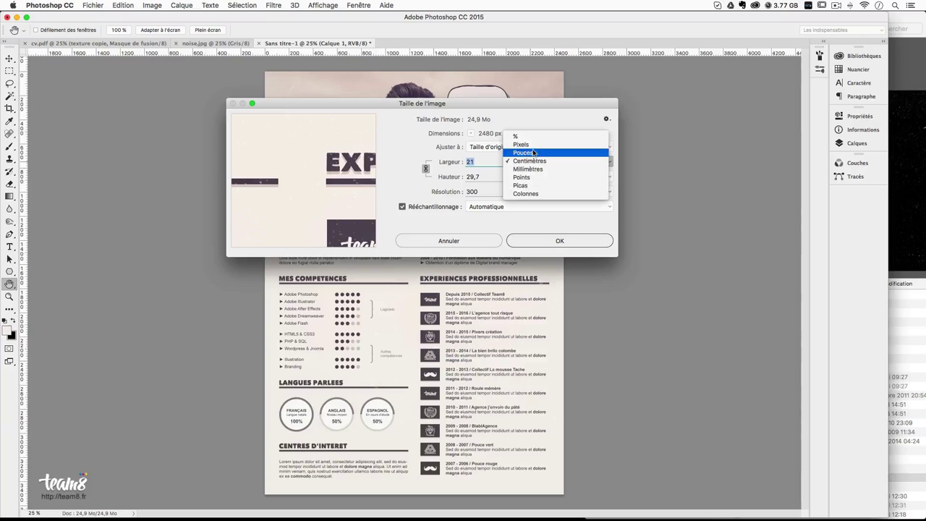
left_click(529, 143)
left_click(485, 166)
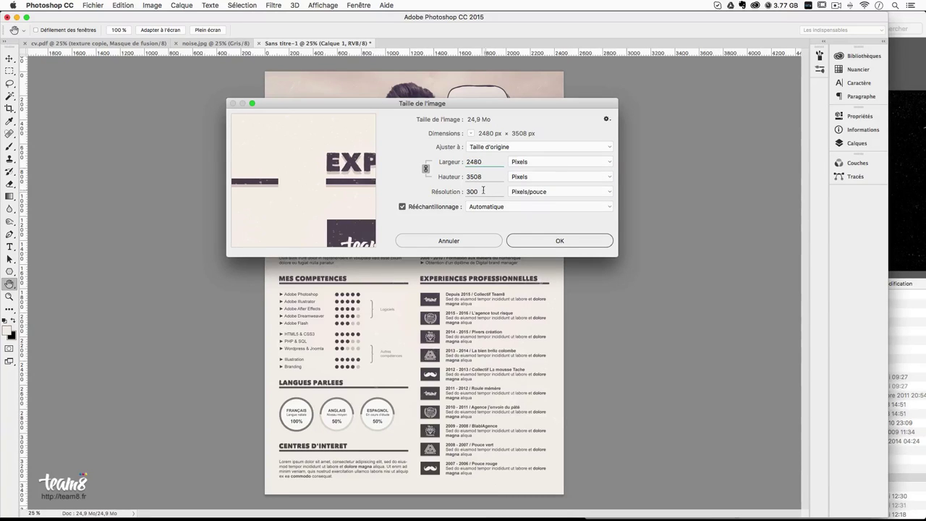
double_click(483, 191)
type("1")
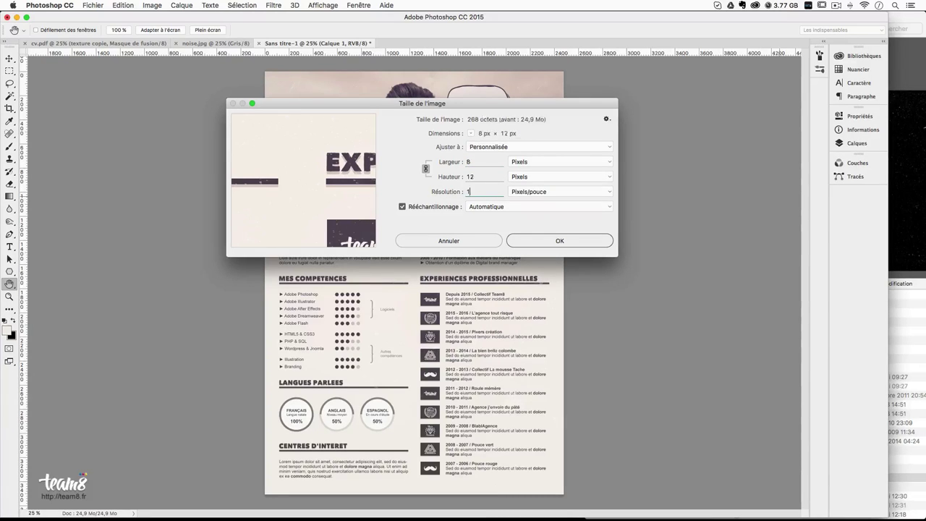
type("50")
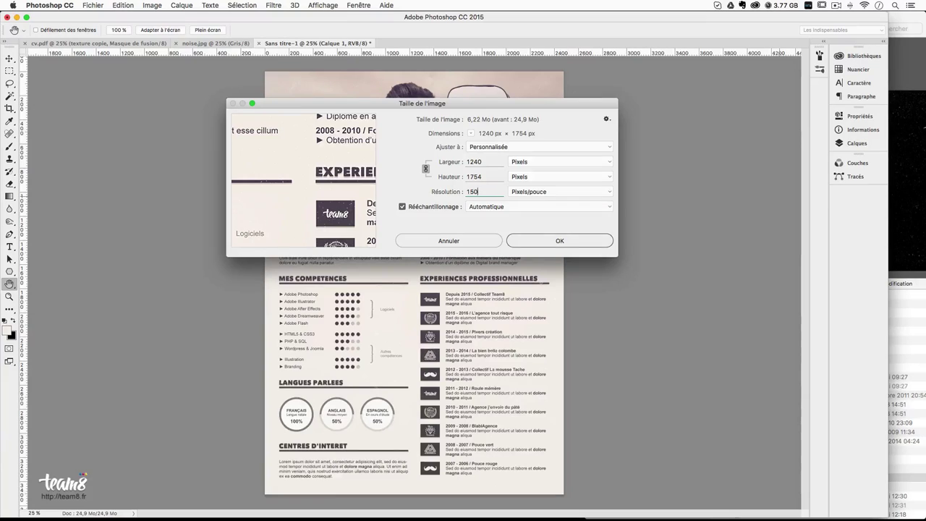
key("Return")
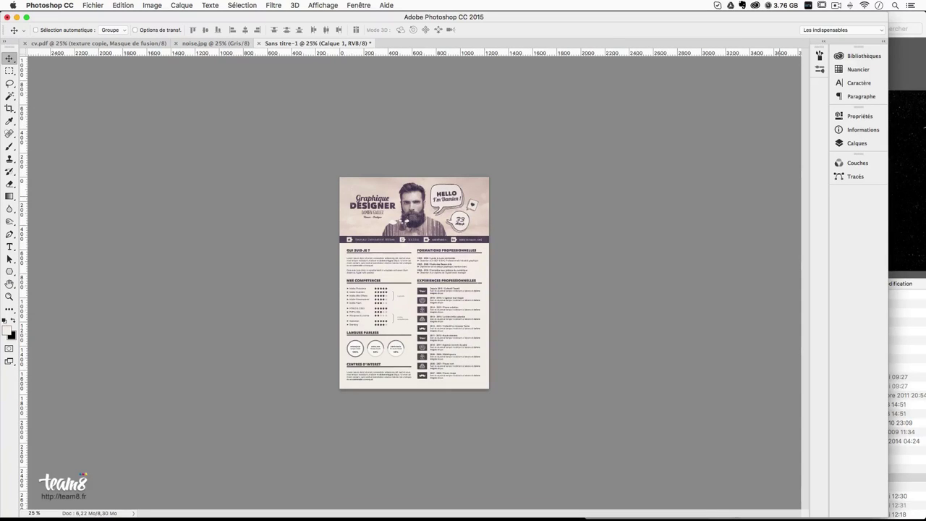
key("ctrl+z")
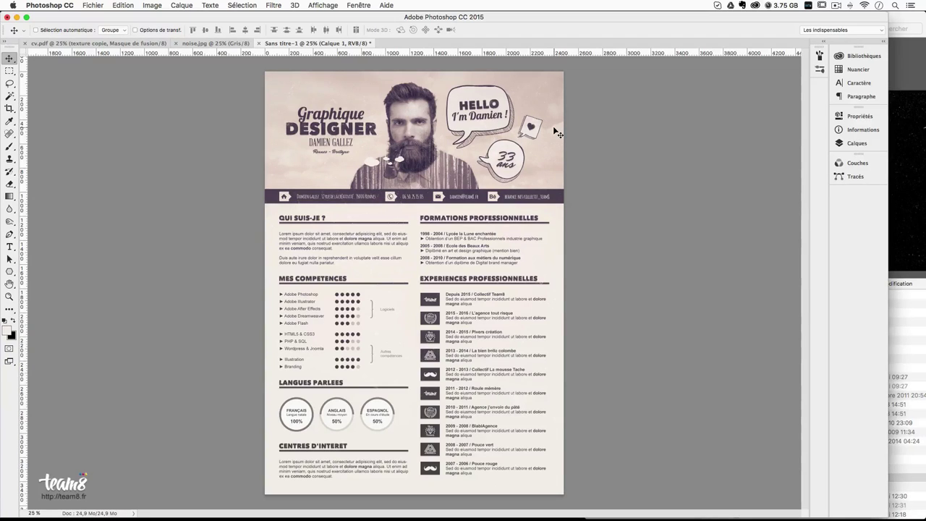
Resample the document again to 150 pixels/inch, giving 1240 × 1754 px.
key("ctrl+alt+i")
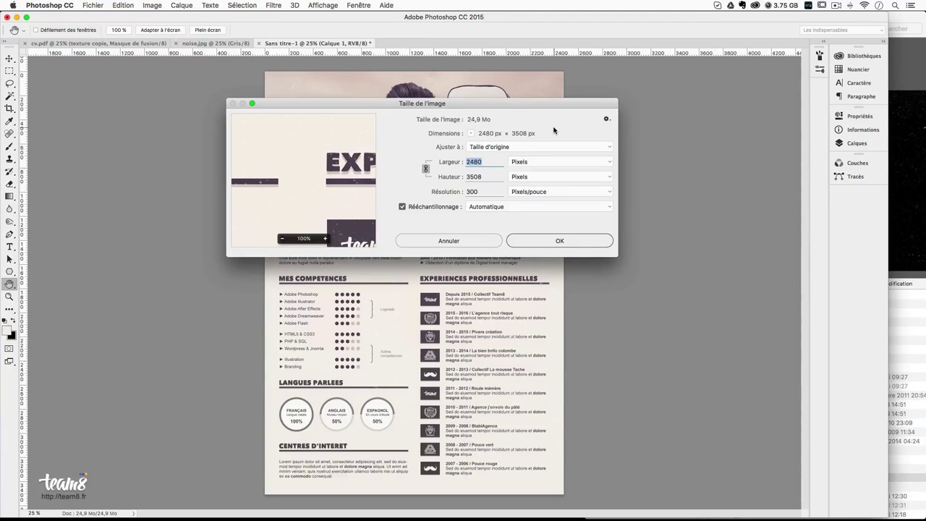
key("Tab")
key("Tab")
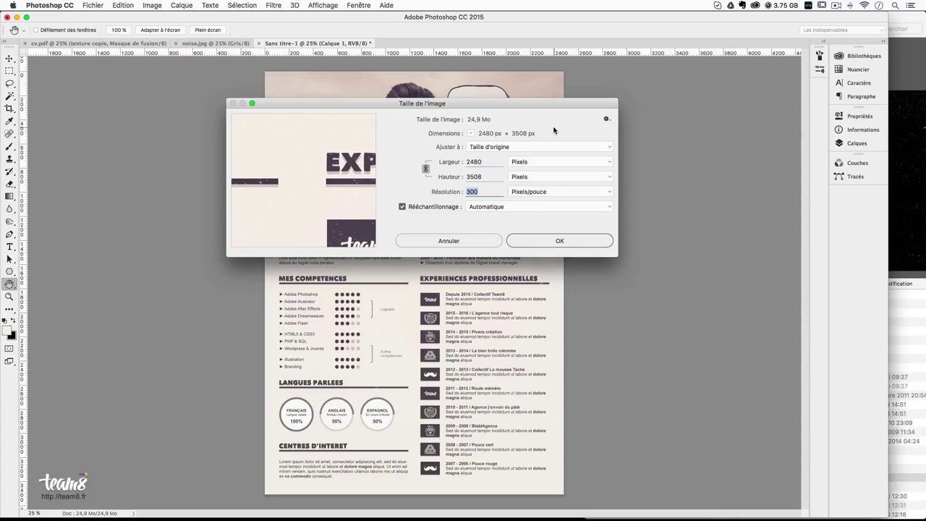
type("150")
key("Return")
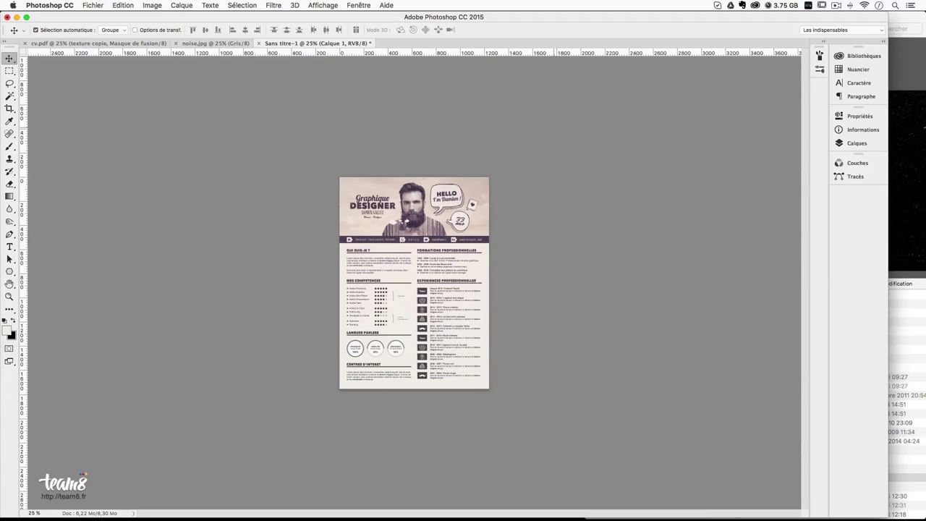
key("super+plus")
View the resized CV at 100% and scroll from header to experience section.
key("super+plus")
key("super+plus")
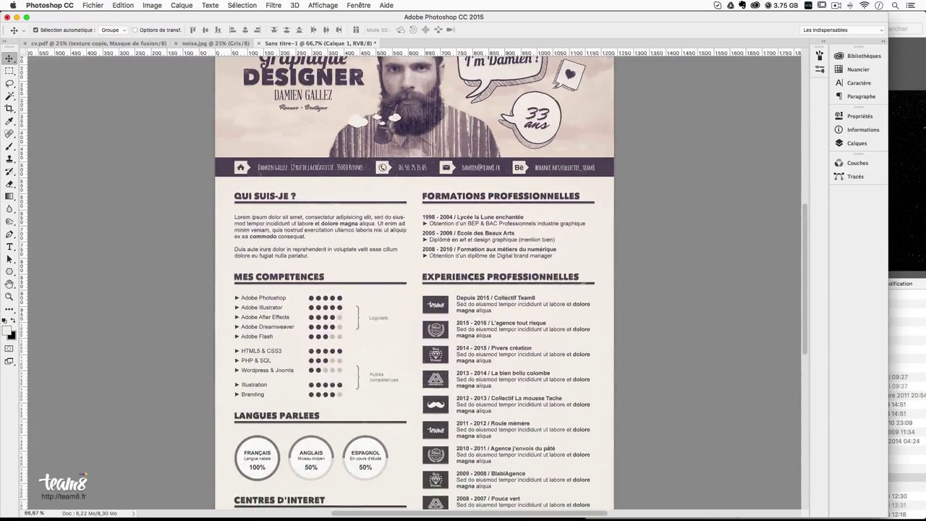
key("super+plus")
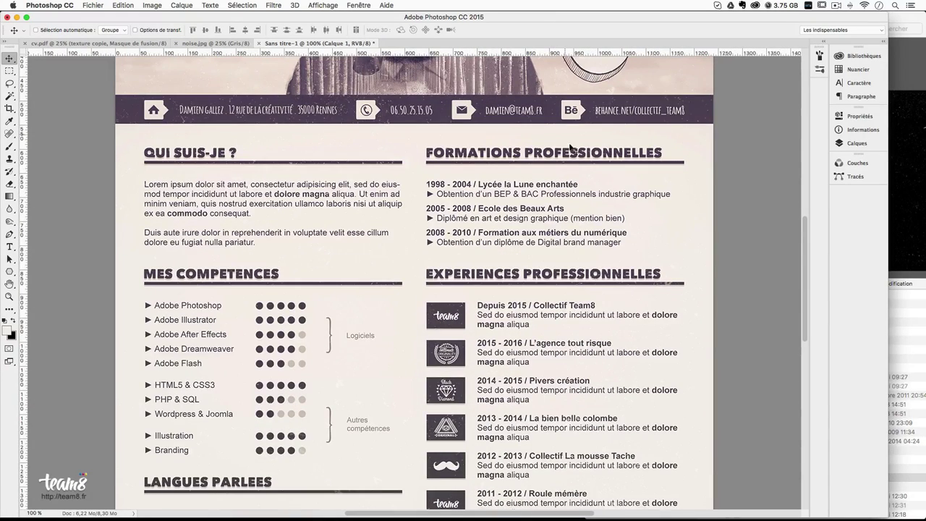
scroll(570, 148, "up", 2)
scroll(575, 159, "up", 5)
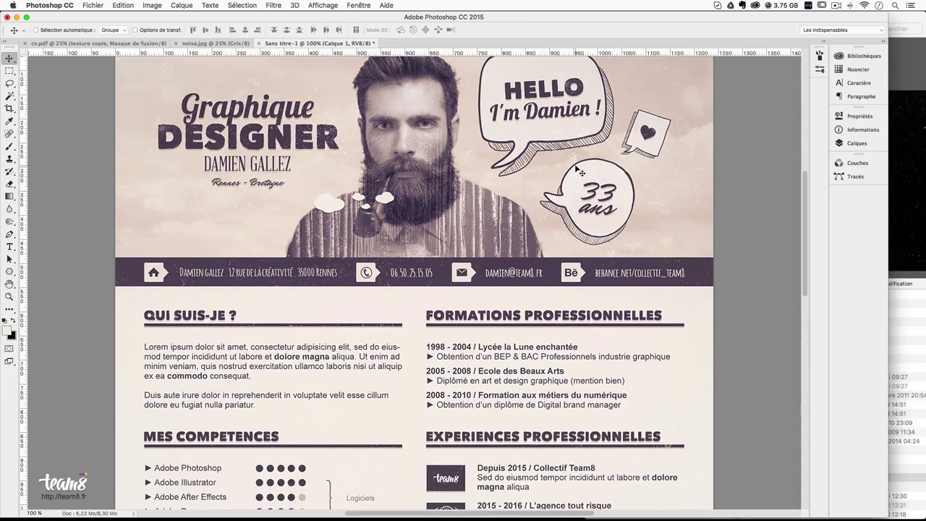
scroll(579, 171, "up", 2)
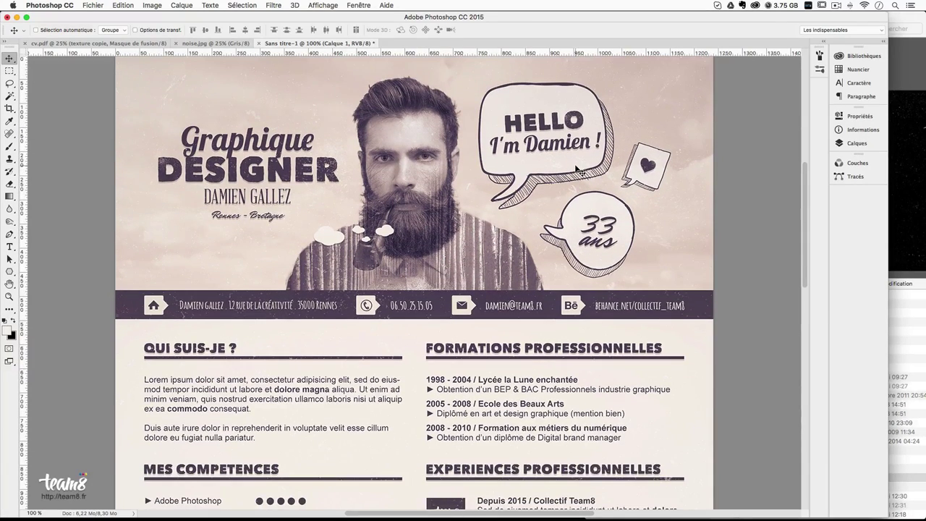
scroll(579, 171, "down", 3)
scroll(579, 171, "down", 2)
scroll(579, 171, "down", 3)
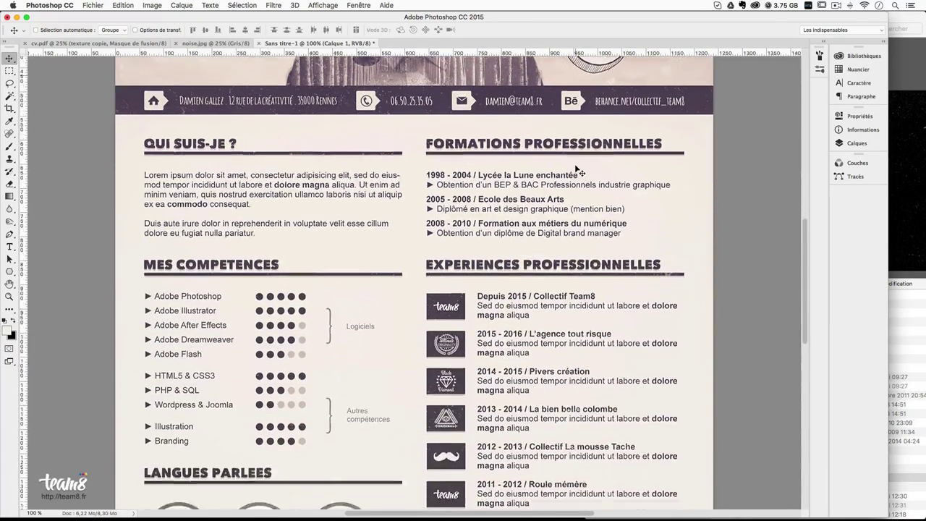
scroll(581, 171, "down", 2)
scroll(581, 171, "down", 4)
scroll(580, 171, "down", 2)
scroll(578, 170, "down", 3)
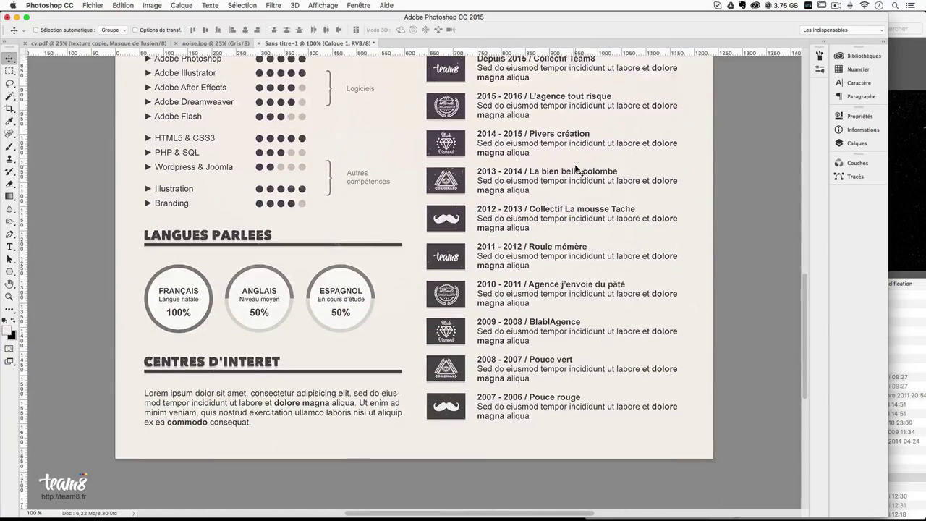
scroll(576, 167, "up", 9)
scroll(579, 170, "up", 7)
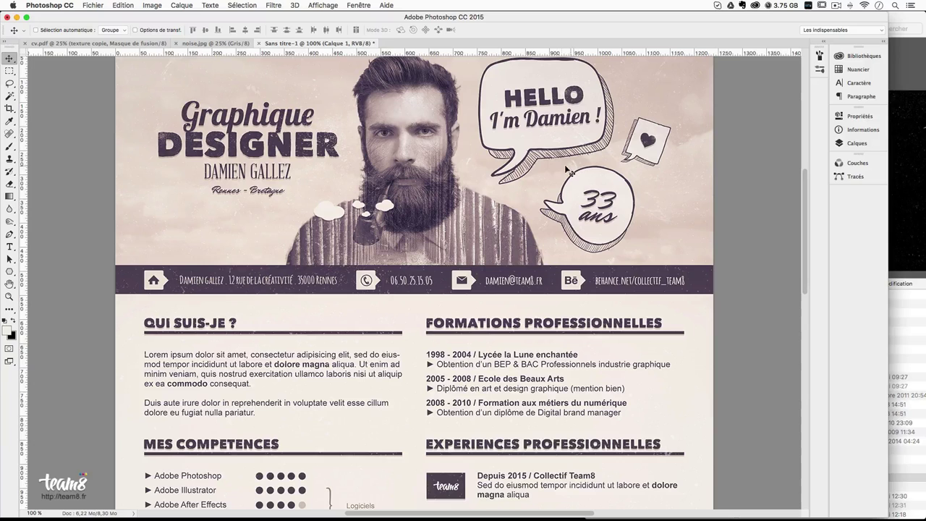
Save the document as 'cv', keeping the Photoshop PDF format.
left_click(96, 6)
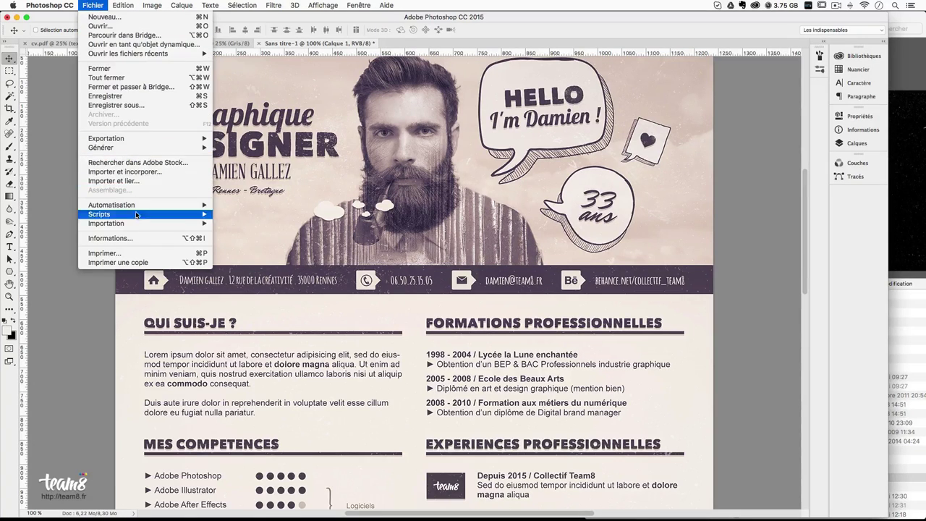
left_click(127, 105)
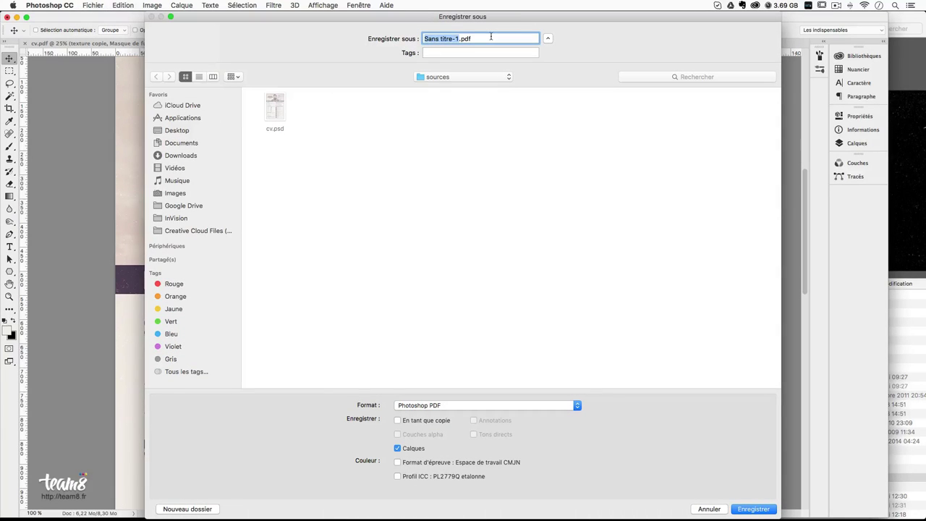
type("cv")
left_click(424, 408)
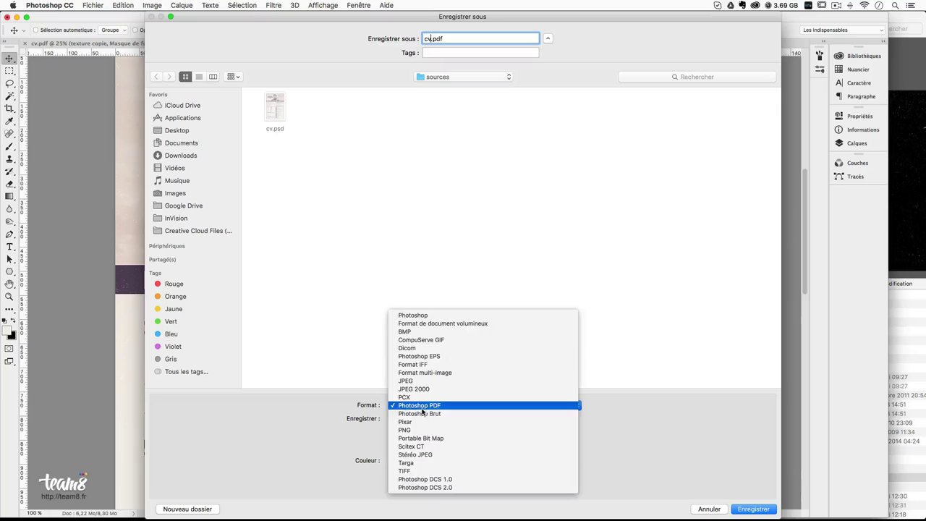
left_click(423, 410)
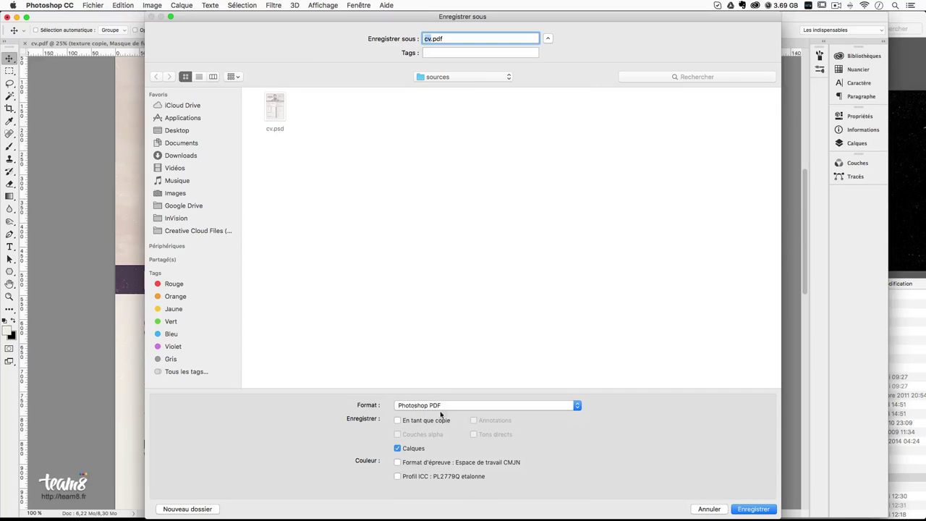
left_click(748, 507)
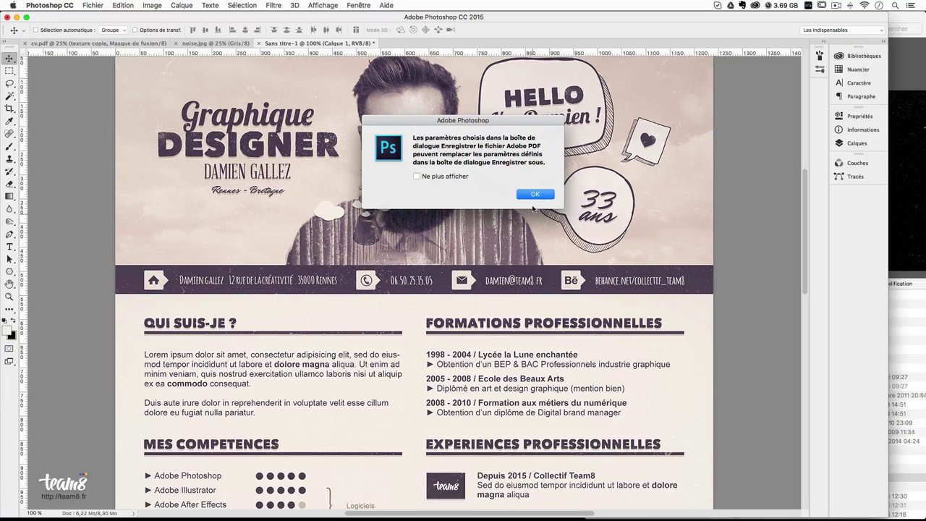
Set PDF compression image quality to Elevée and save the PDF file.
left_click(531, 194)
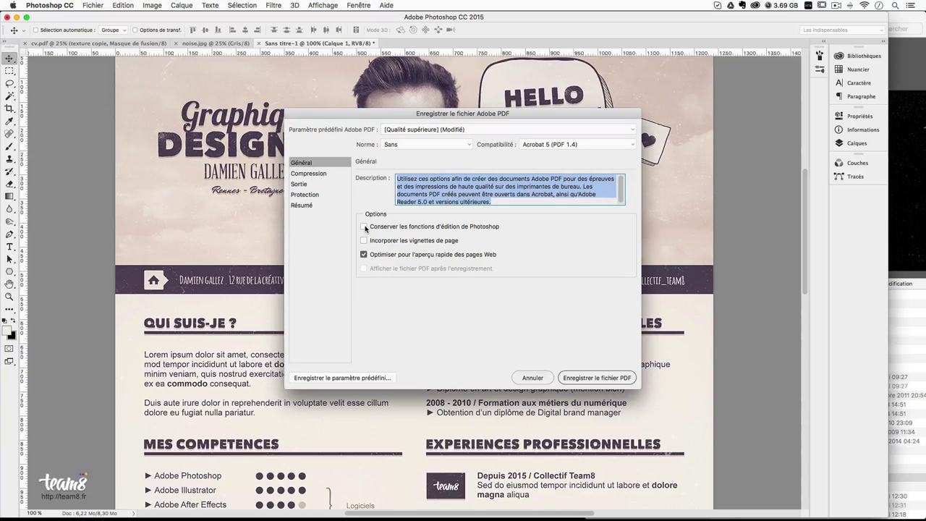
left_click(321, 174)
left_click(490, 243)
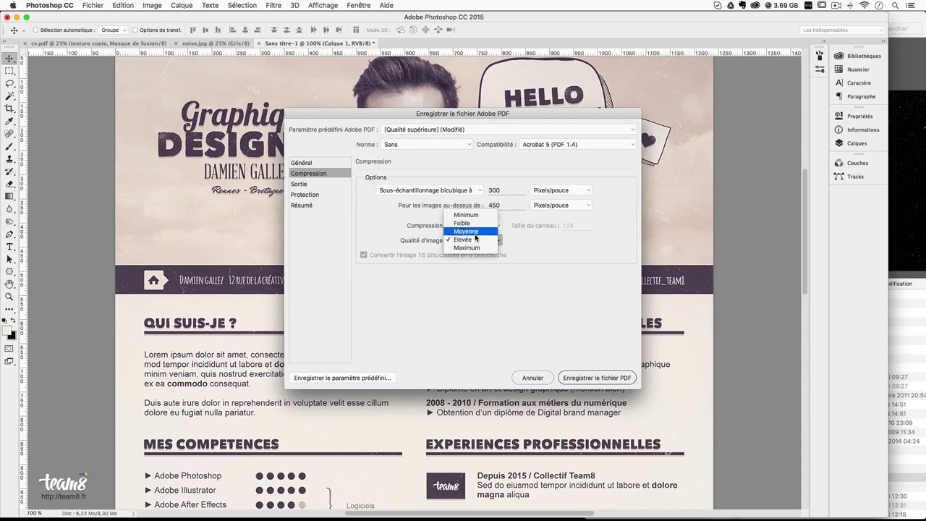
left_click(466, 231)
left_click(464, 247)
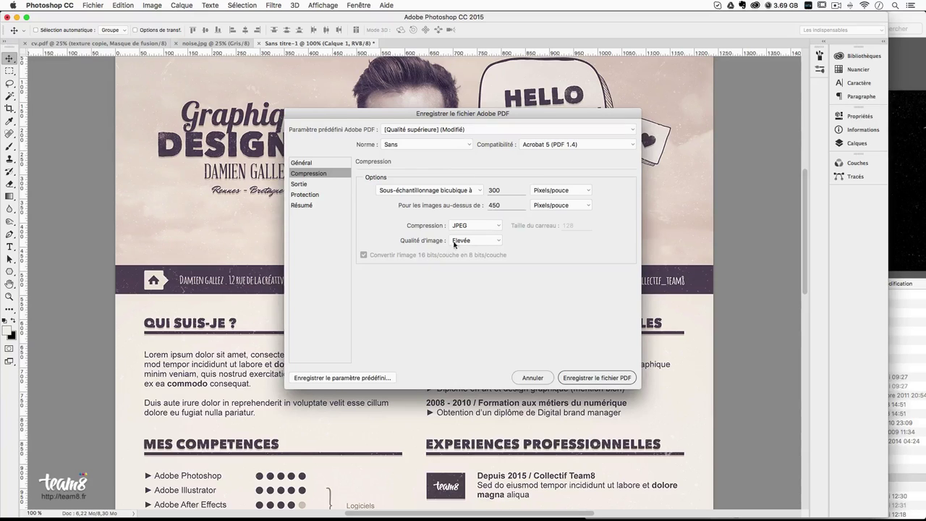
left_click(583, 378)
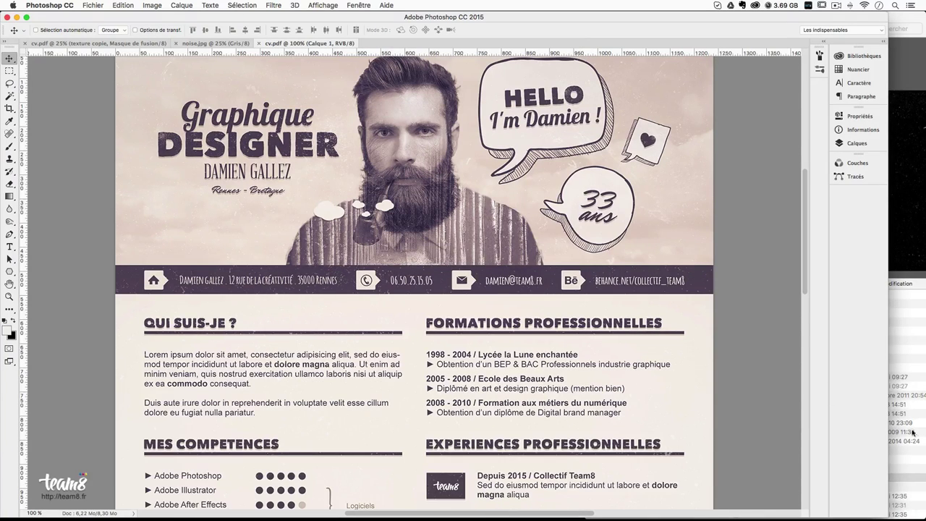
Select cv.pdf in the Finder project folder to confirm its 473 Ko size.
left_click(902, 498)
scroll(832, 492, "down", 2)
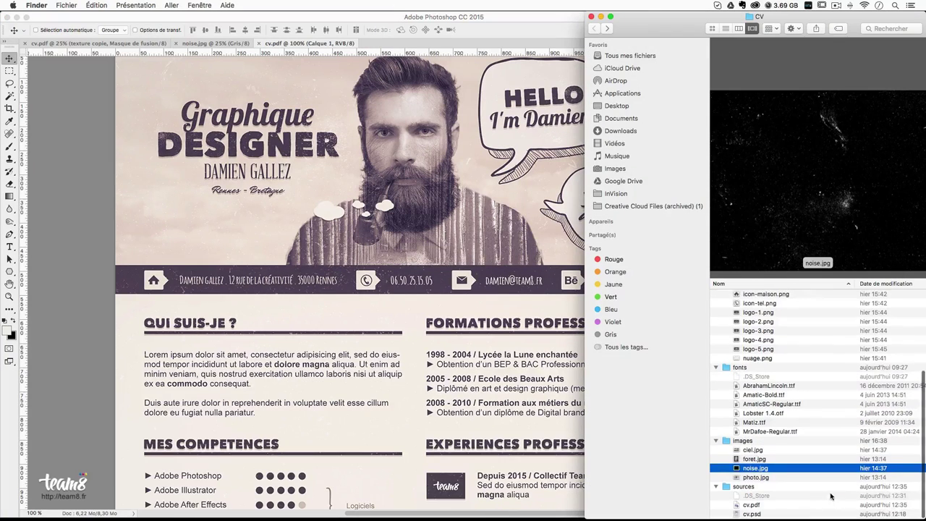
left_click(757, 506)
scroll(810, 507, "right", 5)
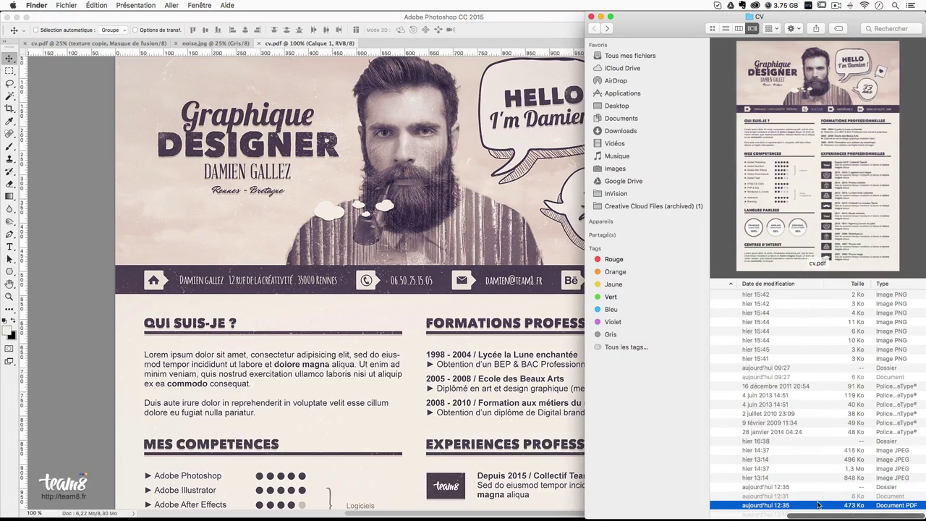
scroll(820, 507, "left", 5)
Open cv.pdf in Preview, zoom in twice and scroll through to check quality.
double_click(753, 506)
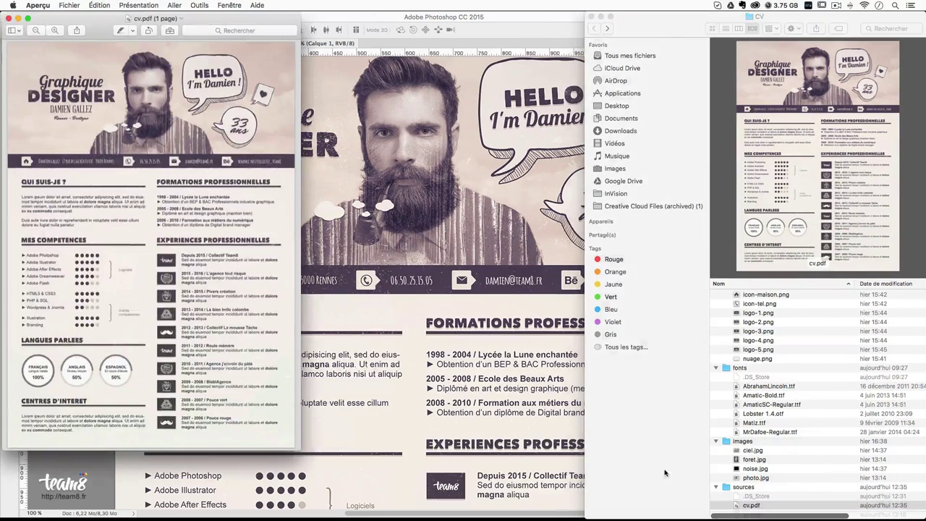
left_click(54, 30)
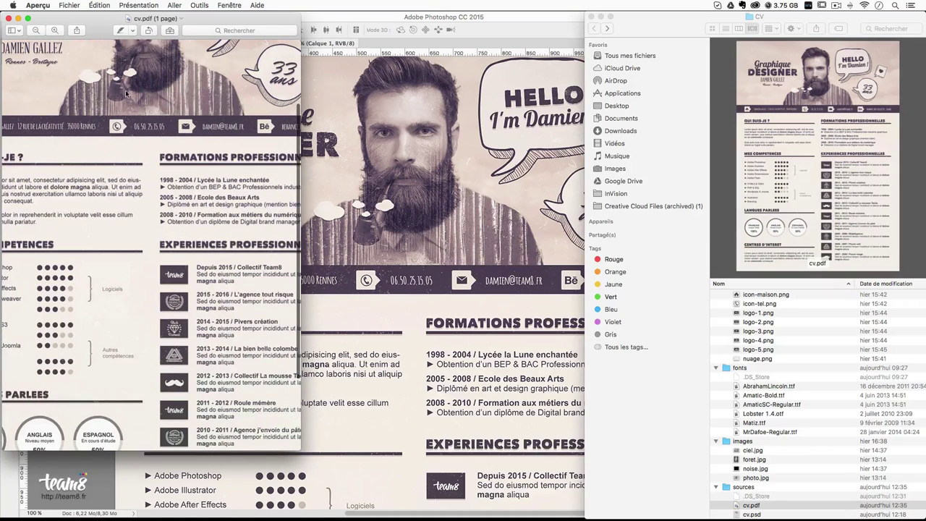
left_click(54, 31)
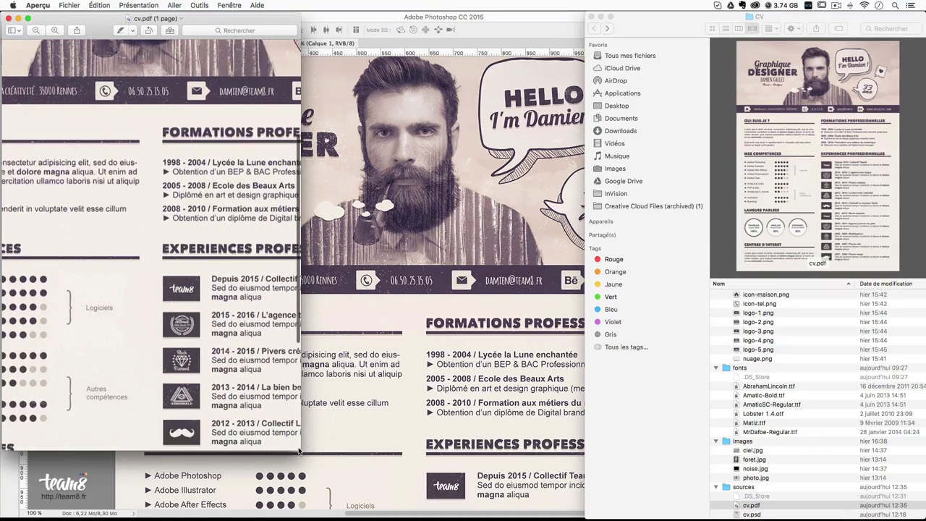
left_click_drag(298, 451, 500, 517)
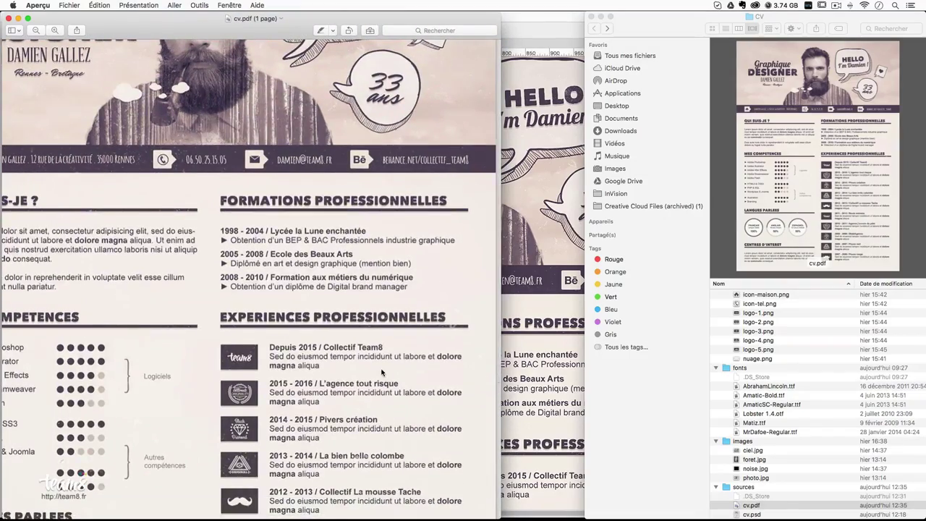
scroll(382, 372, "down", 5)
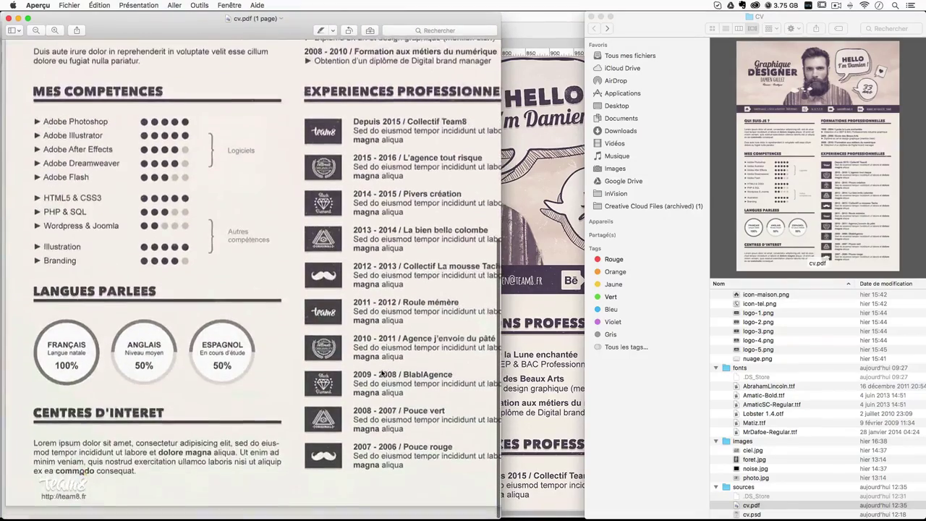
scroll(382, 373, "up", 2)
scroll(382, 374, "up", 3)
scroll(382, 374, "up", 3)
scroll(382, 374, "up", 2)
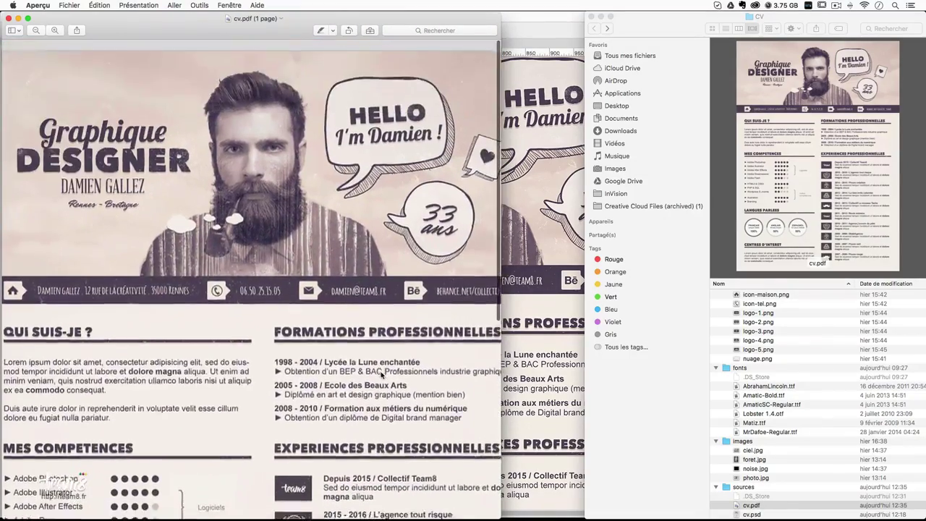
scroll(382, 373, "down", 1)
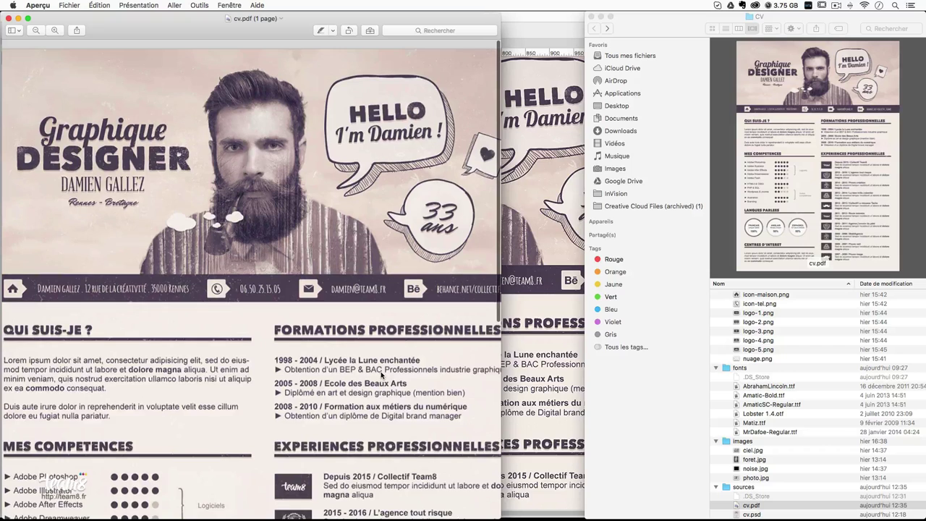
Close Preview and return to the cv.pdf document in Photoshop.
left_click(9, 19)
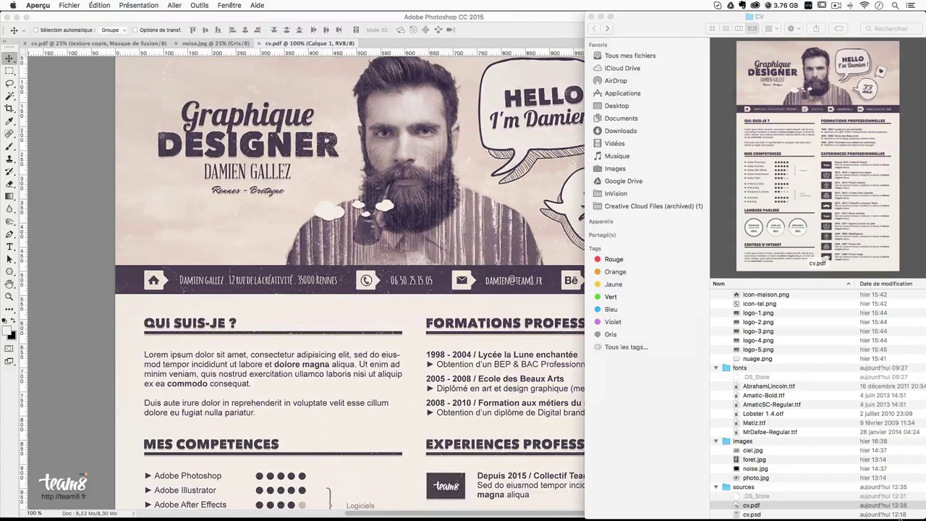
scroll(854, 506, "right", 5)
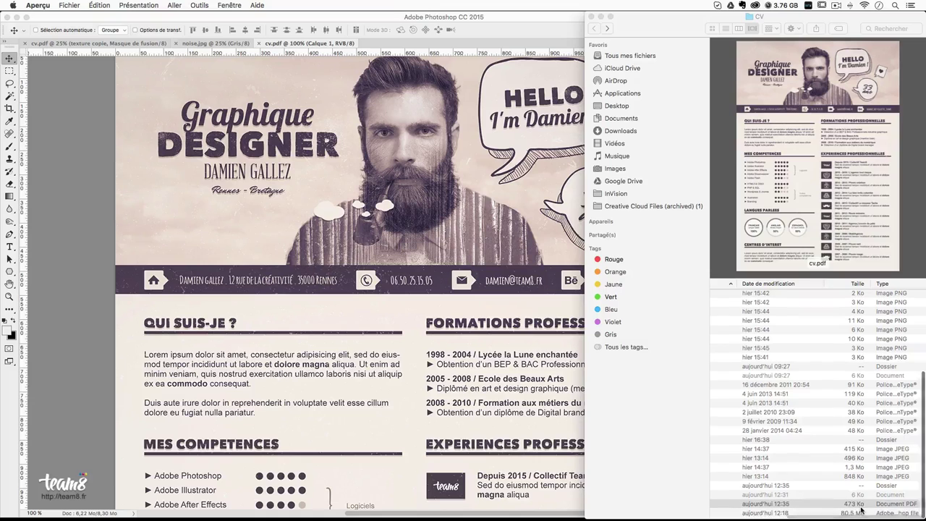
scroll(861, 511, "left", 2)
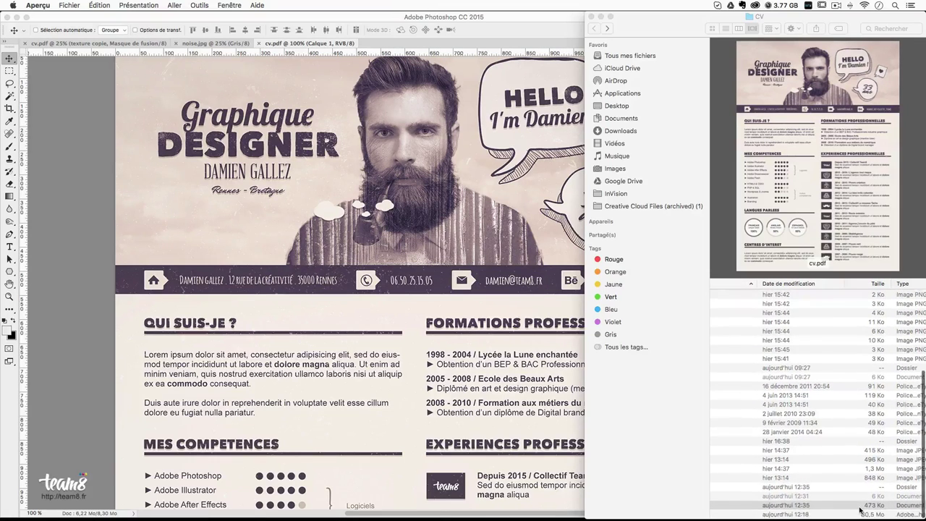
scroll(861, 510, "left", 4)
scroll(862, 510, "right", 6)
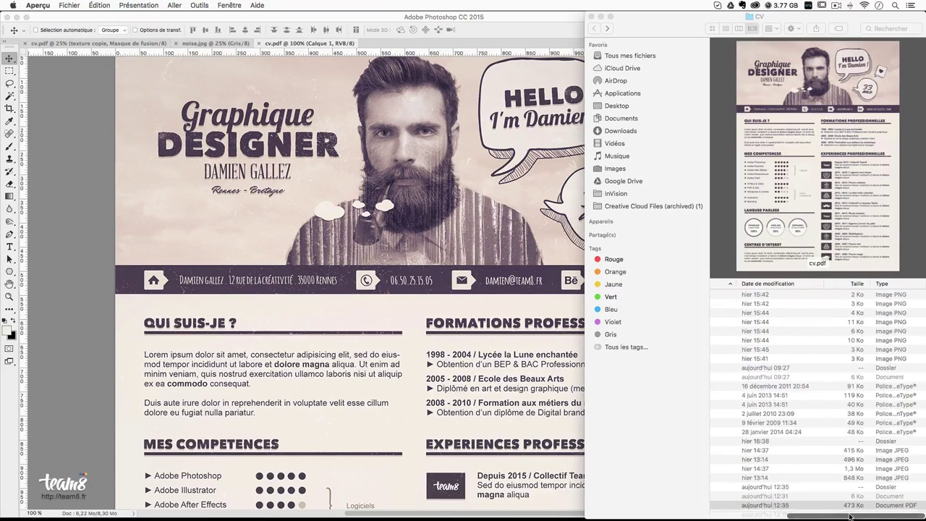
Save the CV from Photoshop again as cv.pdf, replacing the existing file.
left_click(402, 332)
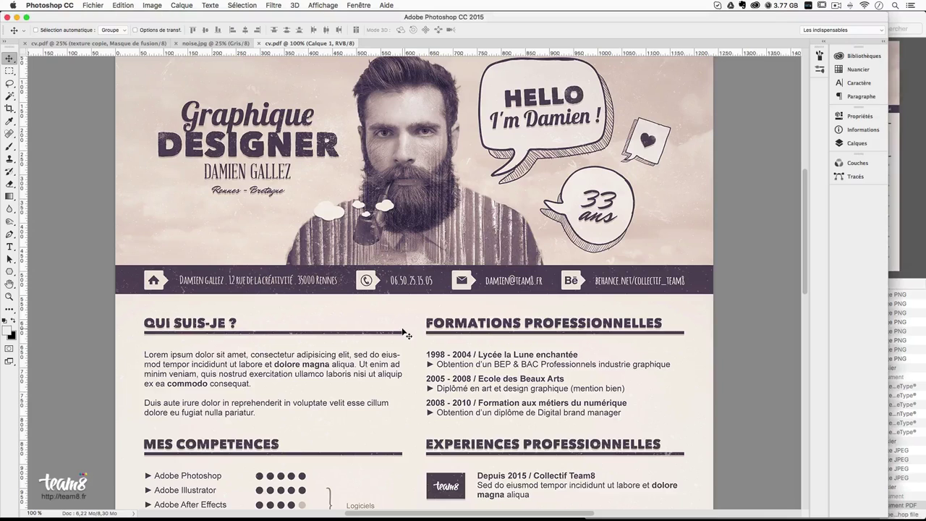
key("super+shift+s")
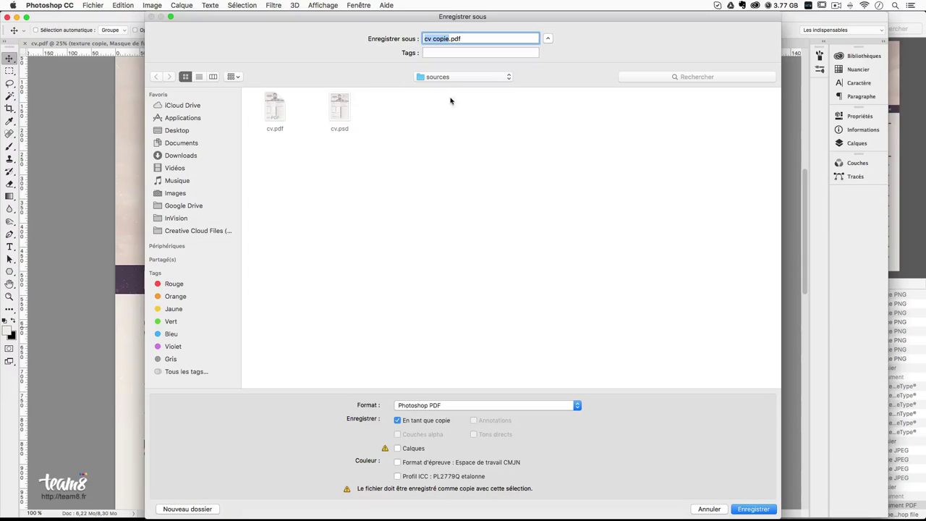
left_click(280, 113)
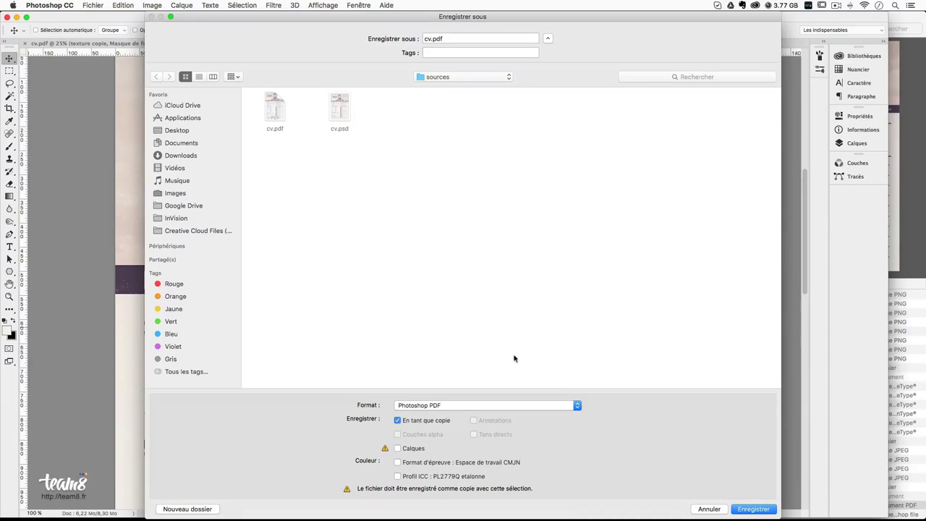
left_click(749, 512)
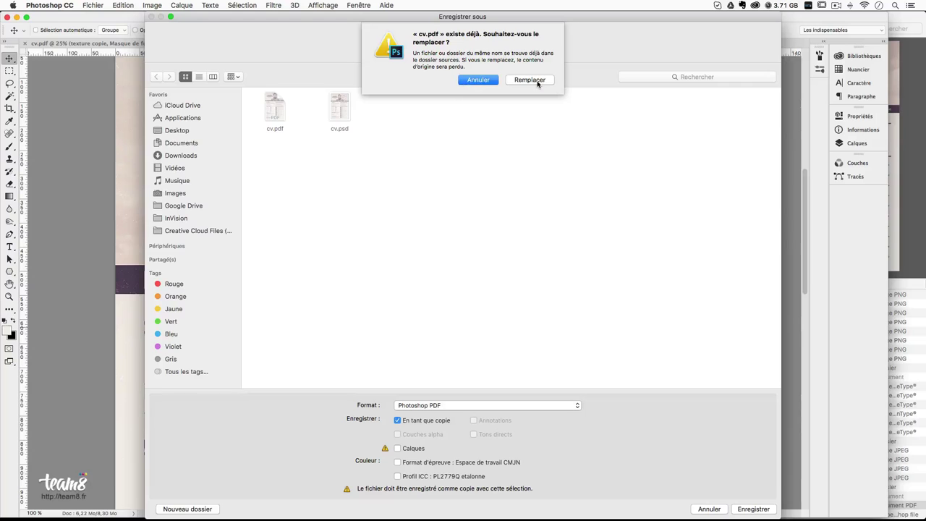
left_click(536, 80)
left_click(528, 194)
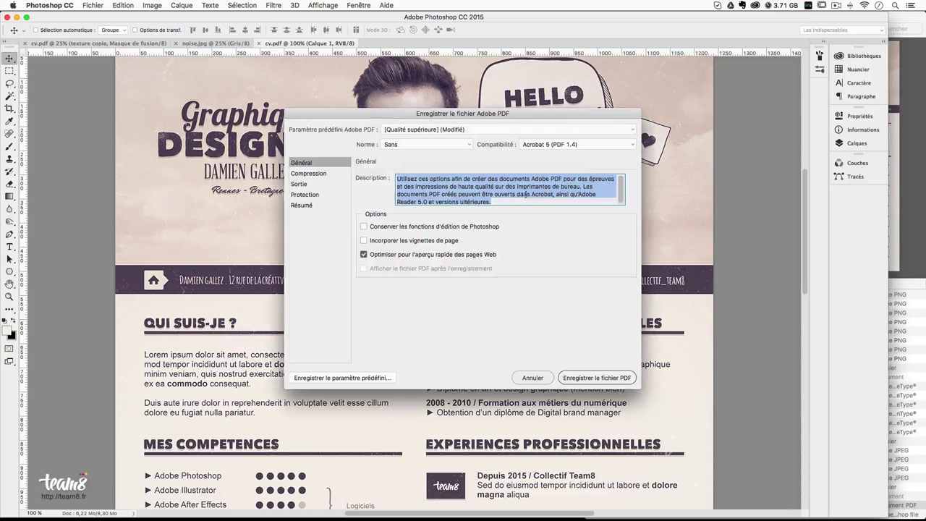
Set JPEG compression image quality to Moyenne and save the PDF, now 352 Ko.
left_click(313, 175)
left_click(470, 225)
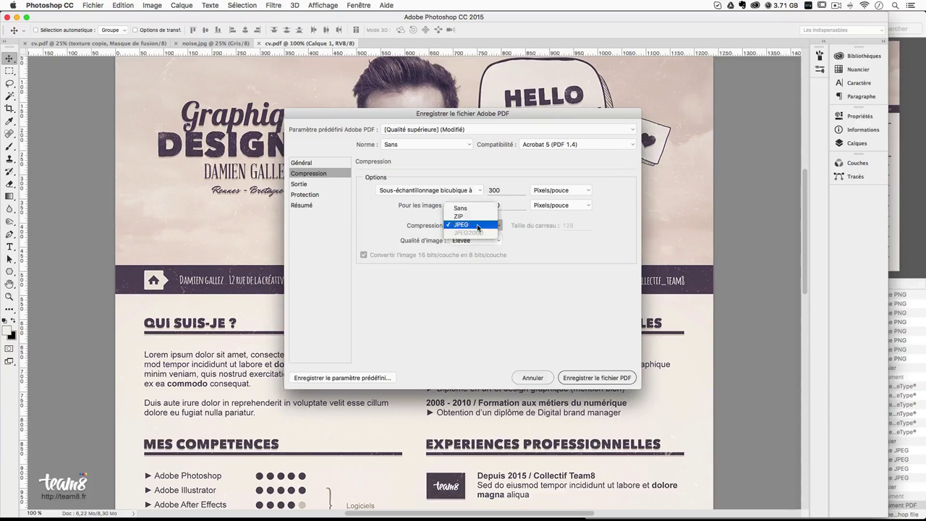
left_click(476, 240)
left_click(467, 232)
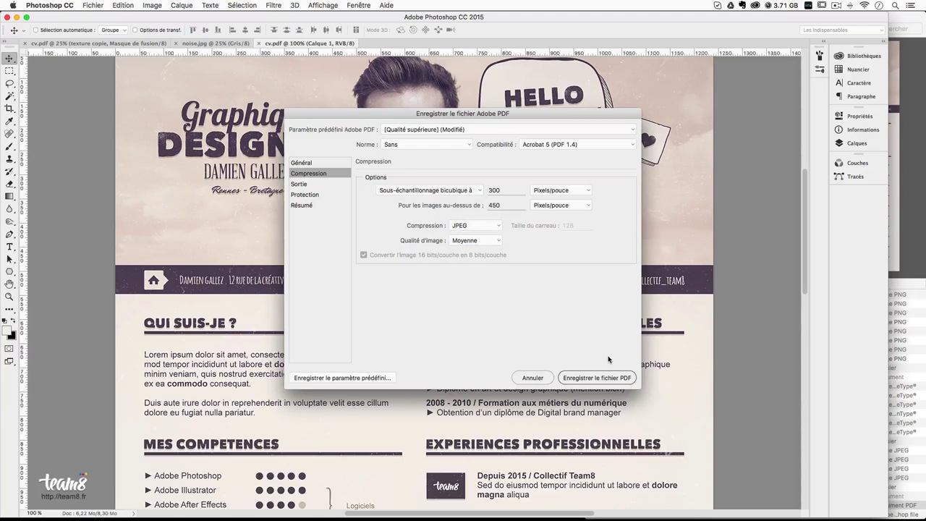
left_click(604, 381)
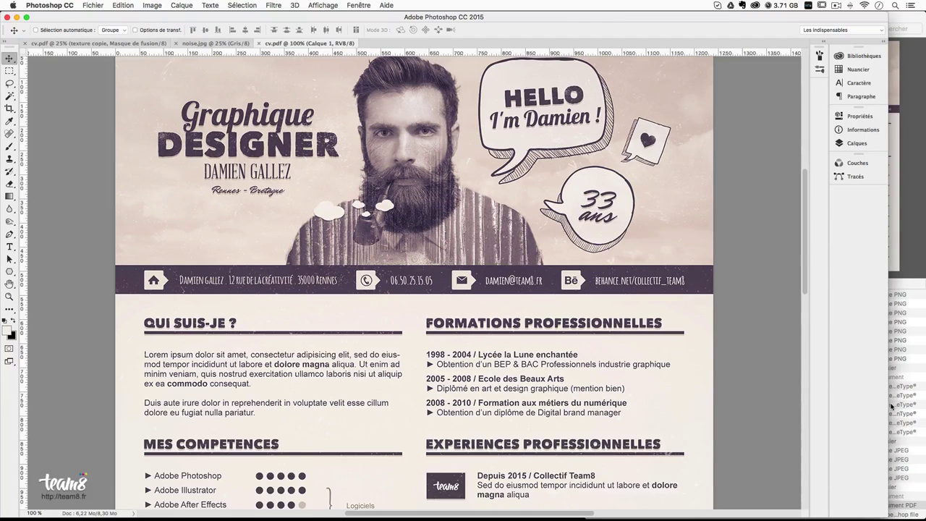
left_click(891, 407)
Open the 352 Ko cv.pdf in Preview, enlarge the window and zoom in to check image quality.
scroll(805, 479, "down", 2)
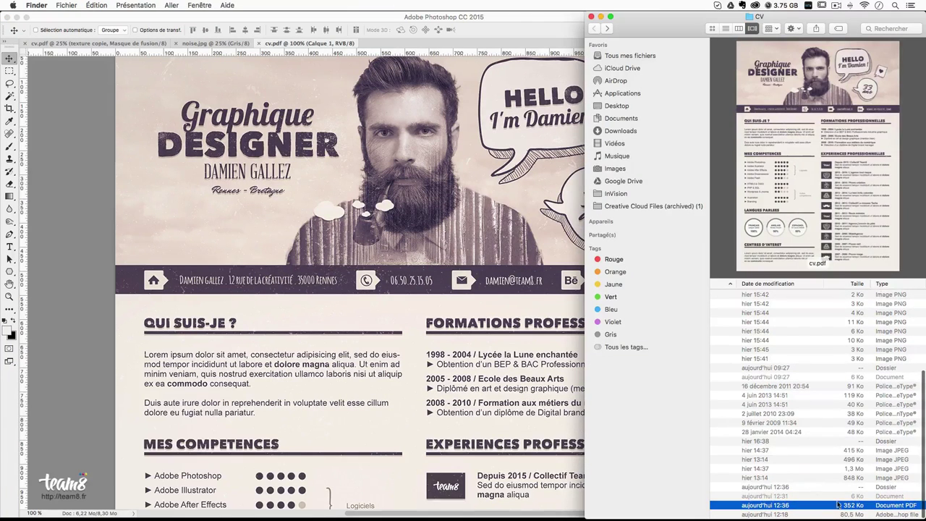
double_click(760, 505)
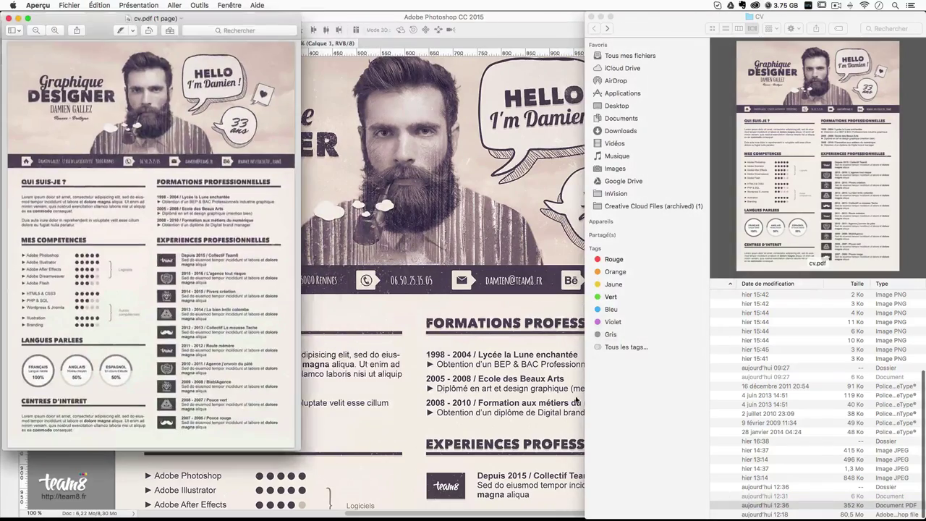
left_click(35, 30)
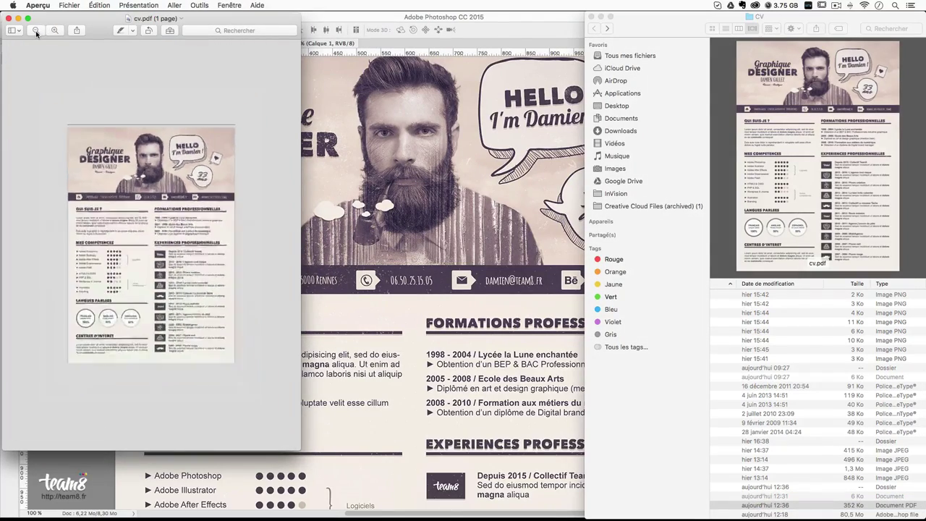
left_click(55, 31)
left_click(55, 30)
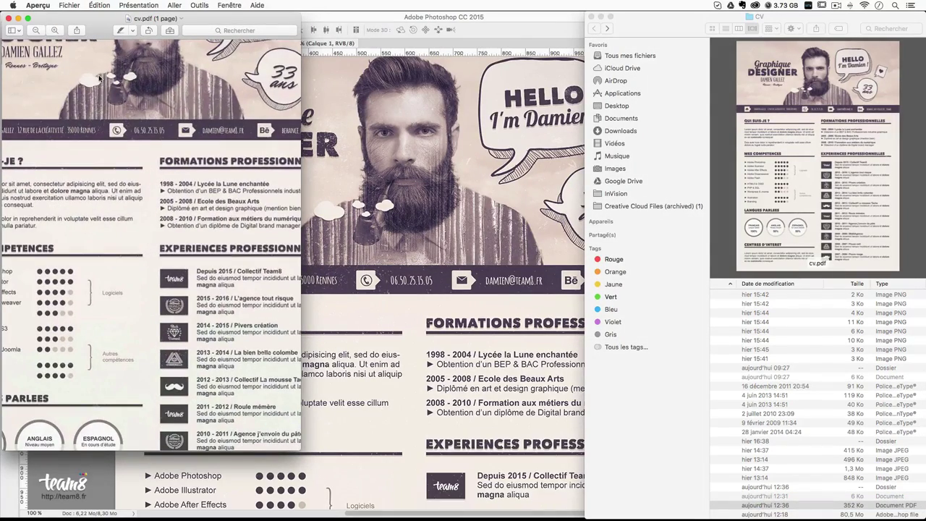
left_click_drag(299, 452, 565, 518)
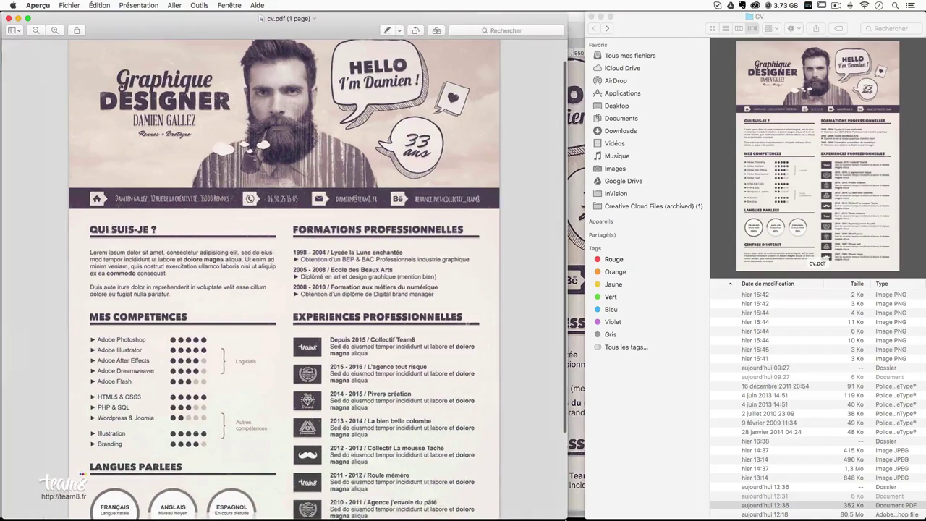
left_click(53, 31)
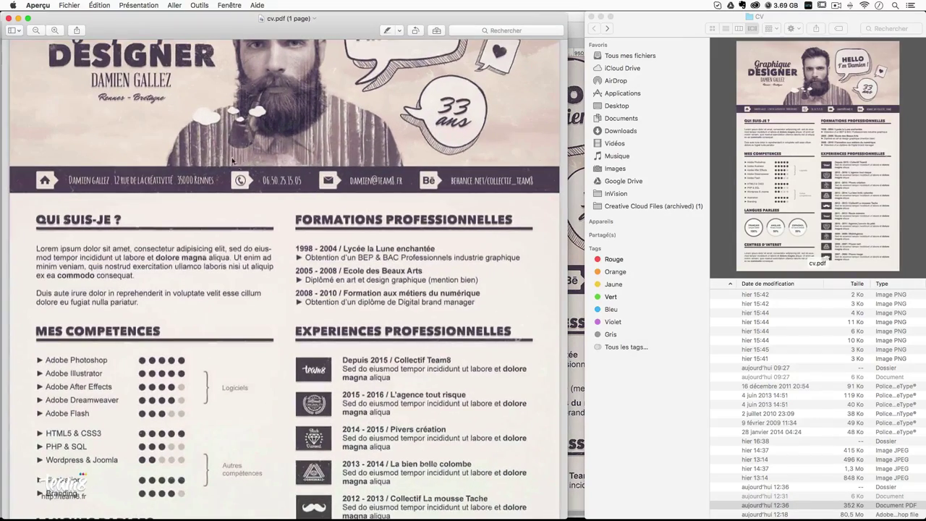
scroll(82, 67, "up", 3)
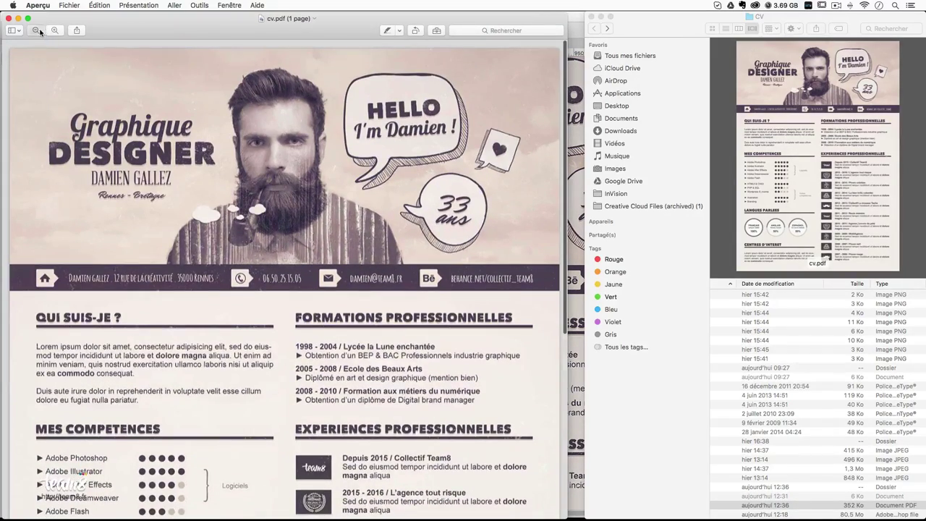
left_click(36, 30)
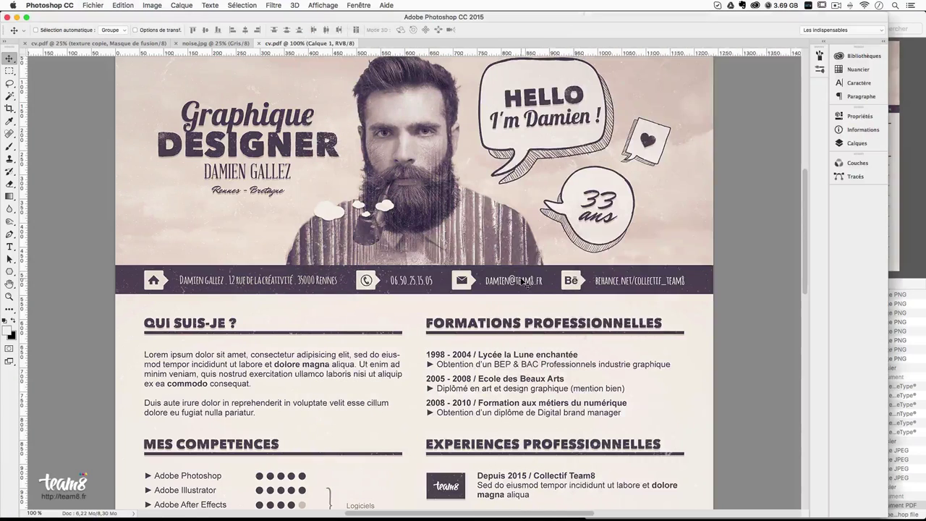
Save the document again as Photoshop PDF over the existing cv.pdf.
key("ctrl+shift+s")
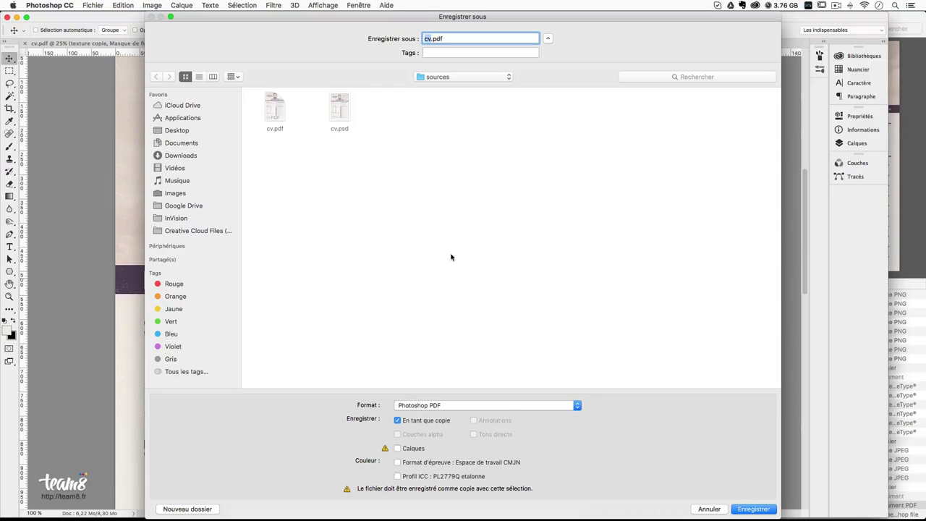
left_click(432, 408)
left_click(716, 360)
left_click(740, 510)
left_click(539, 84)
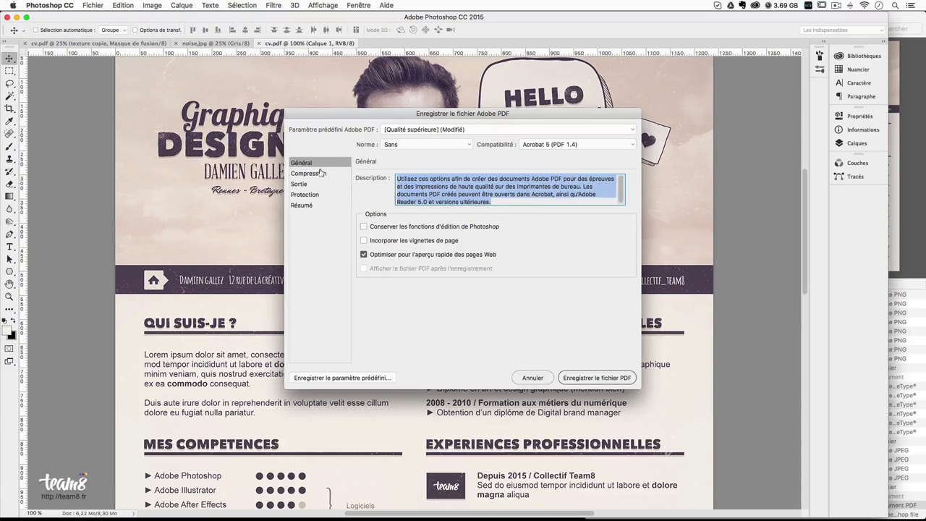
Set JPEG compression image quality to Faible and save the PDF, now 474 Ko.
left_click(321, 173)
left_click(494, 240)
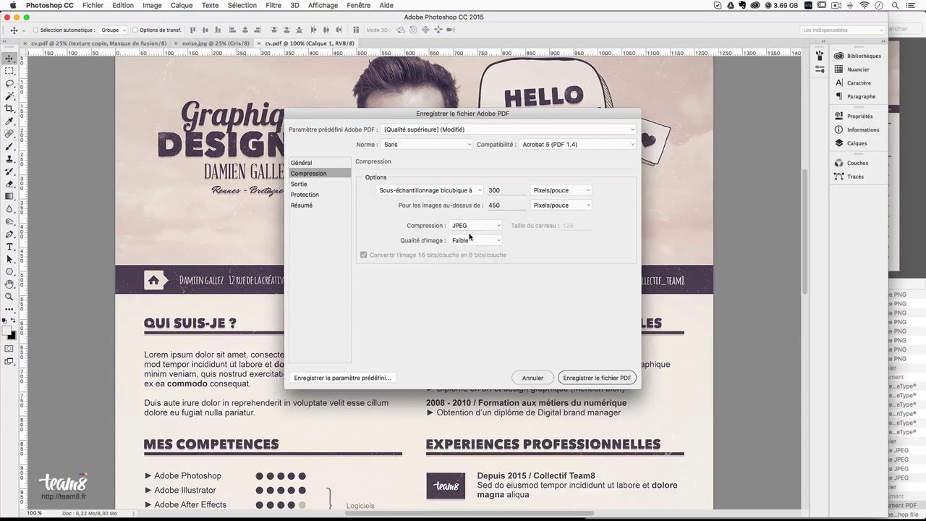
left_click(466, 242)
left_click(595, 378)
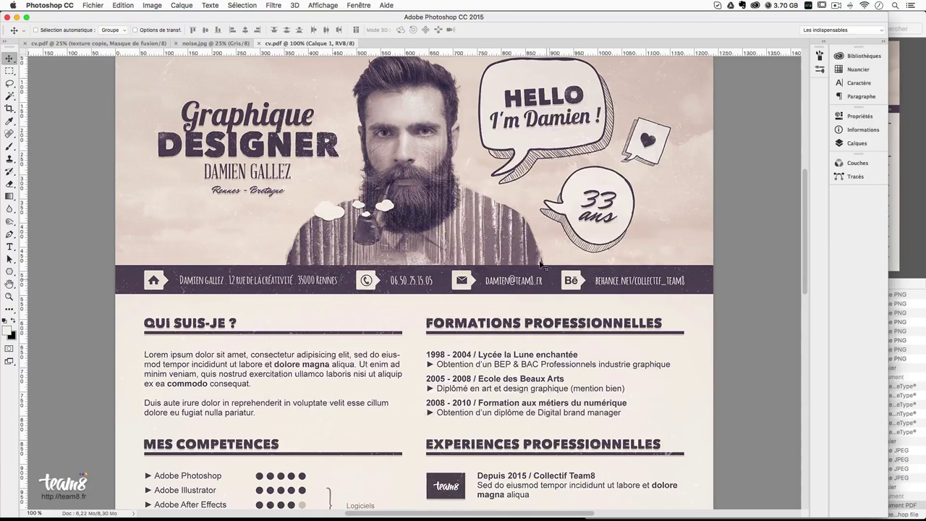
left_click(873, 413)
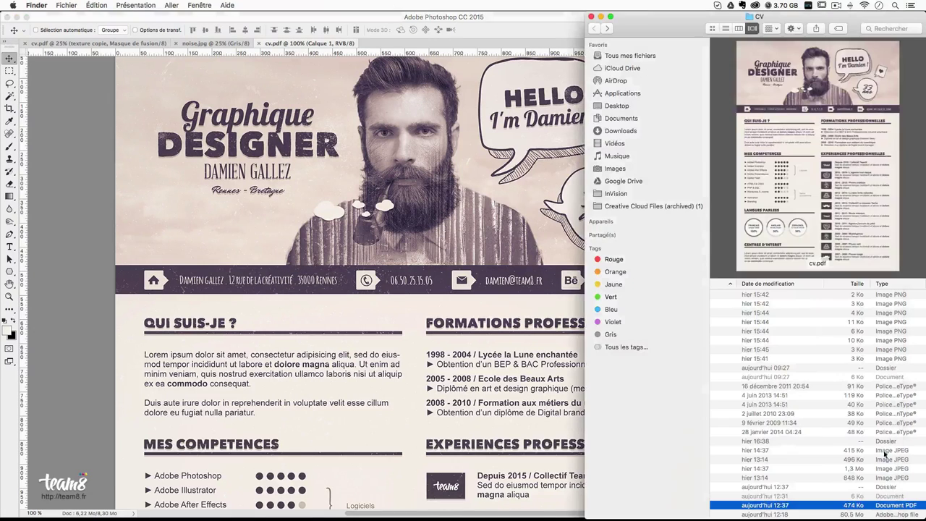
Inspect the re-saved cv.pdf in Preview with zoom and scrolling, then close it.
double_click(780, 505)
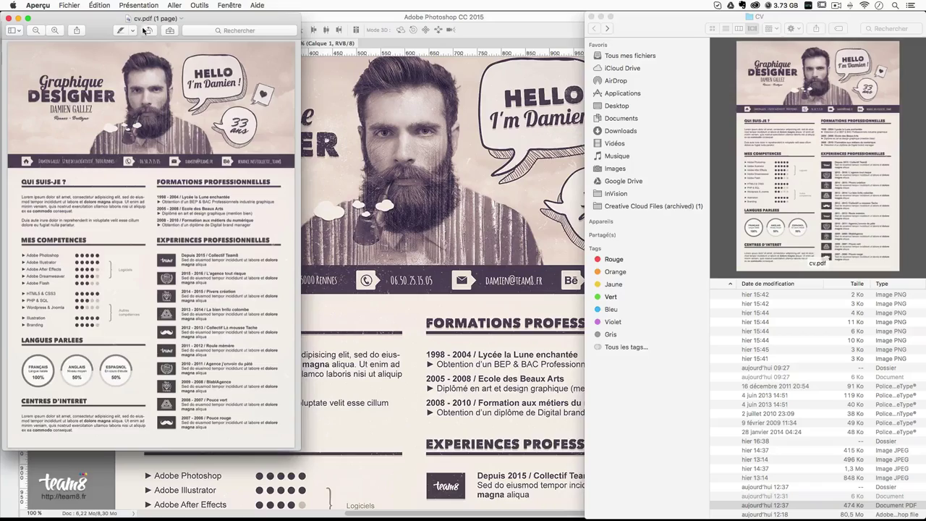
left_click(54, 31)
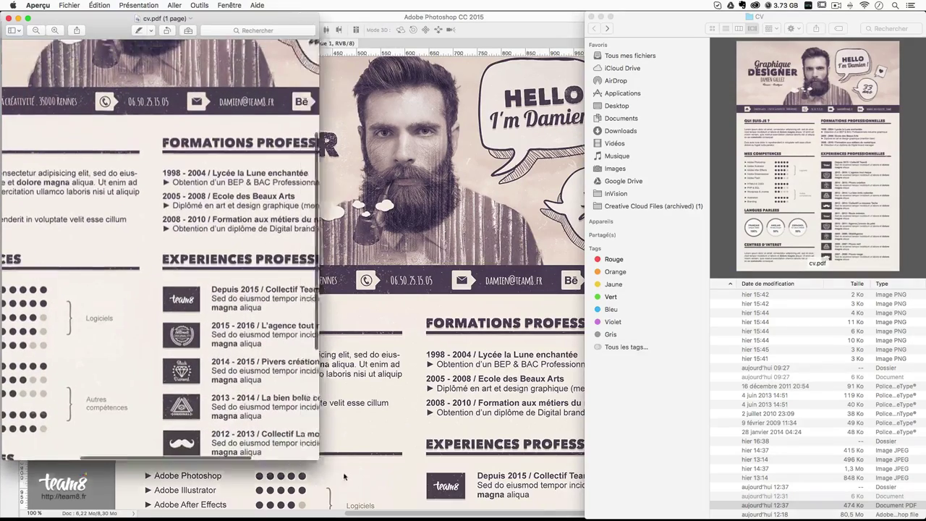
left_click_drag(300, 450, 631, 517)
scroll(480, 368, "down", 10)
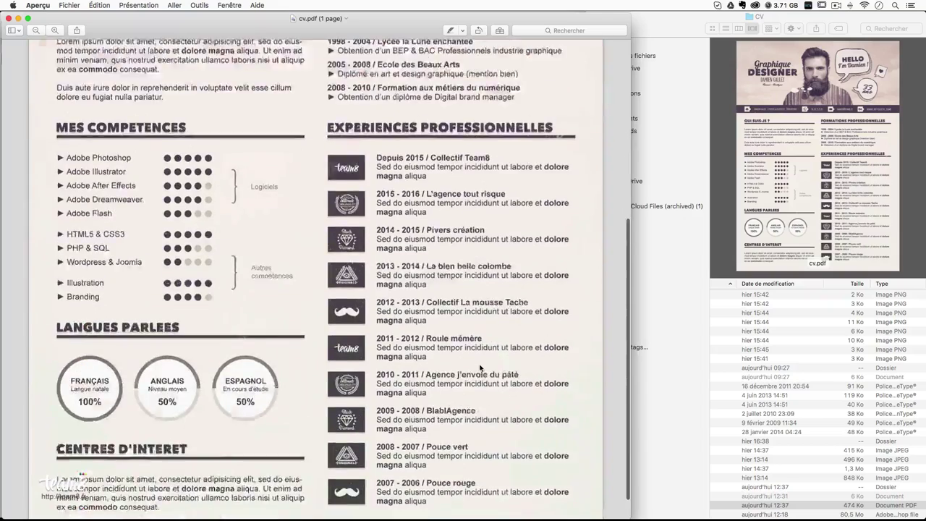
scroll(480, 368, "up", 10)
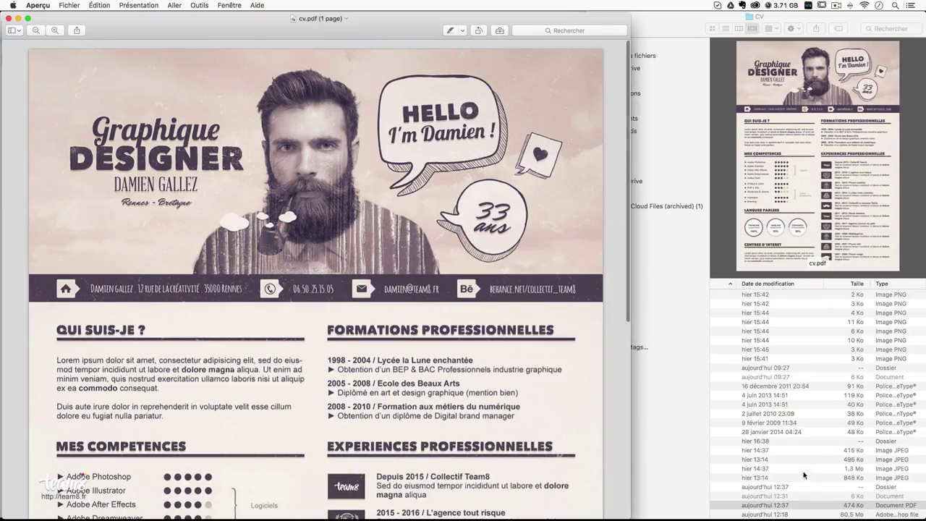
left_click(781, 499)
scroll(760, 470, "left", 3)
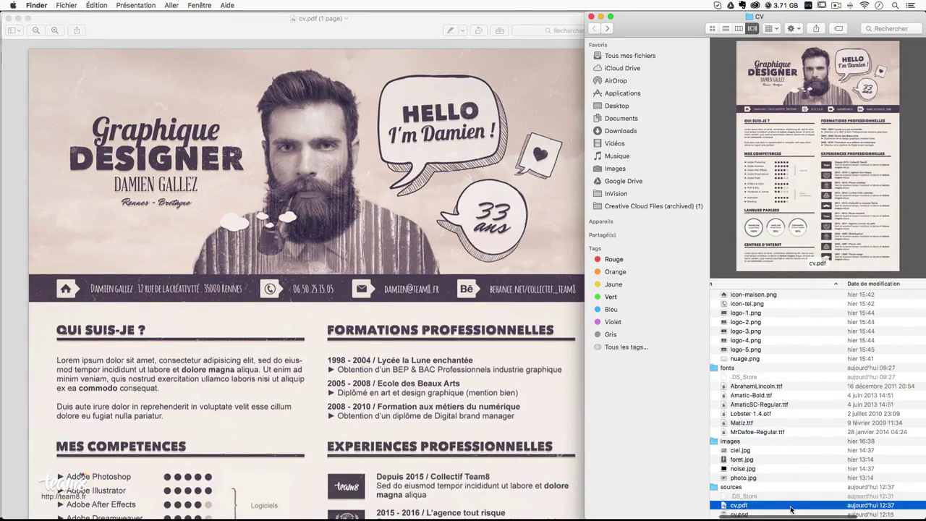
left_click(367, 236)
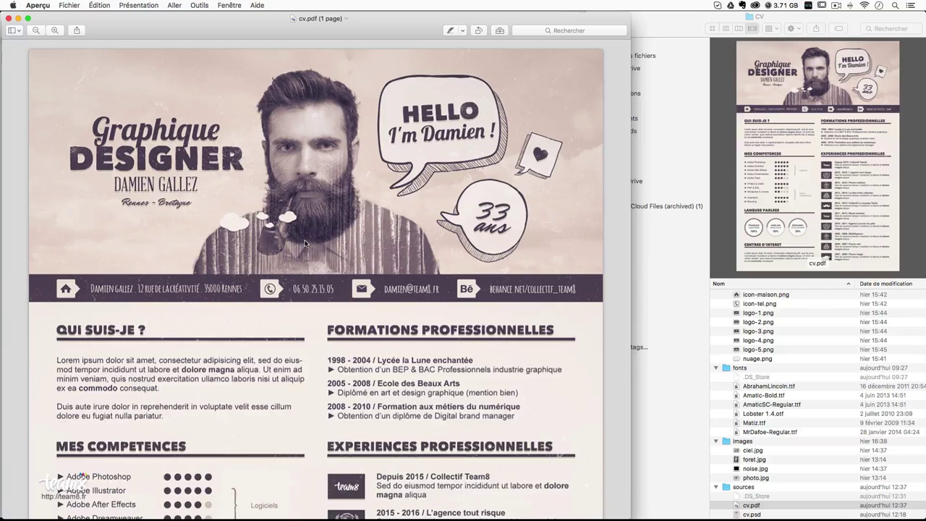
key("super+w")
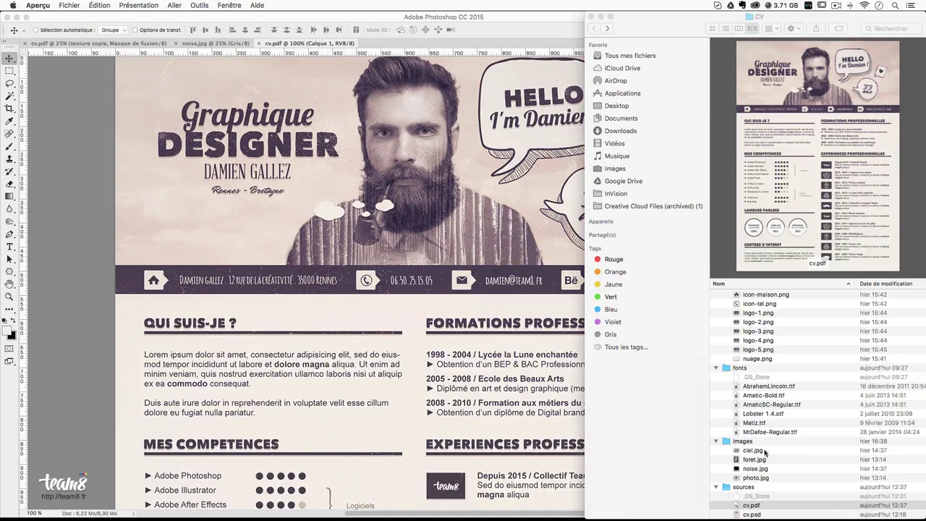
Compare cv.pdf with cv.psd in Finder, then close the cv.pdf document in Photoshop.
left_click(755, 505)
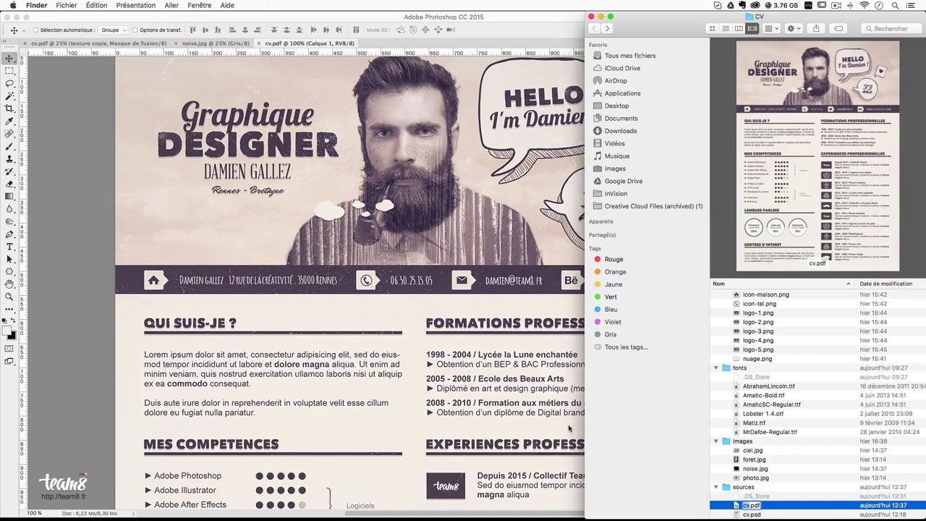
left_click(740, 514)
left_click(734, 504)
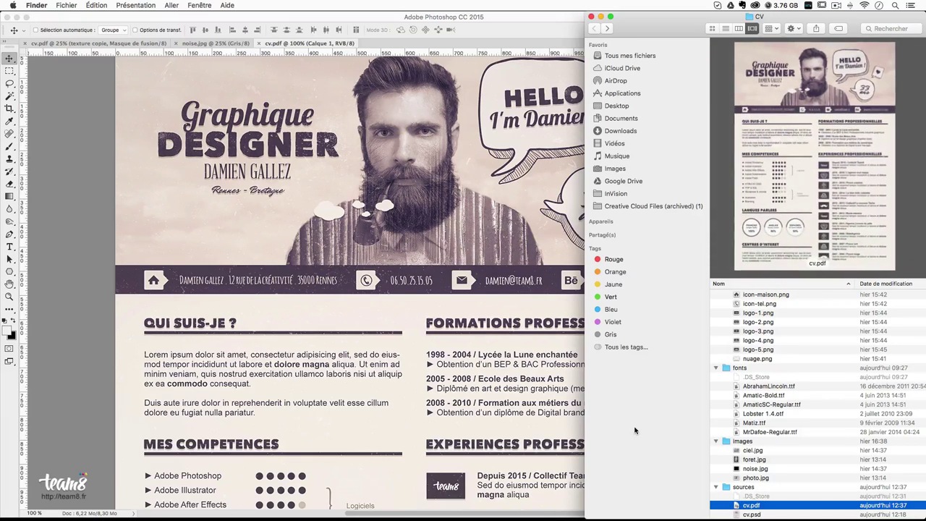
left_click(499, 289)
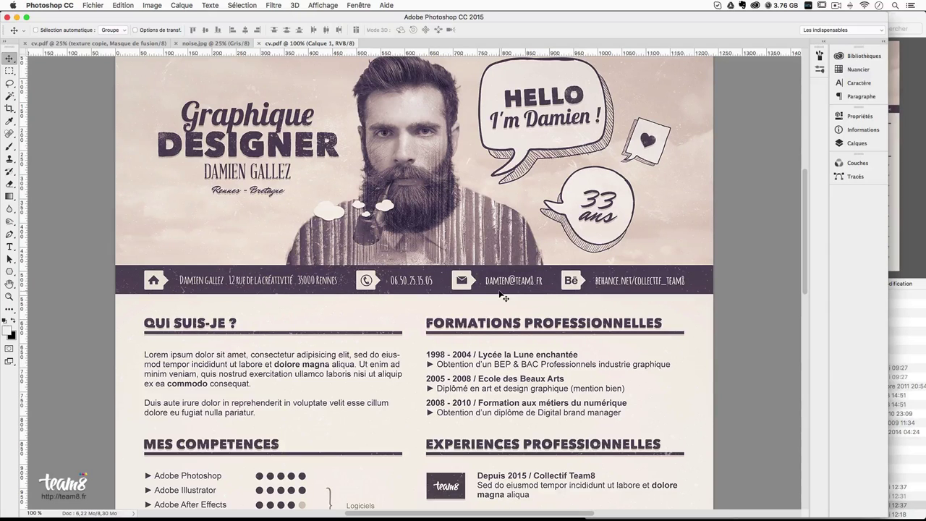
key("b")
key("super+w")
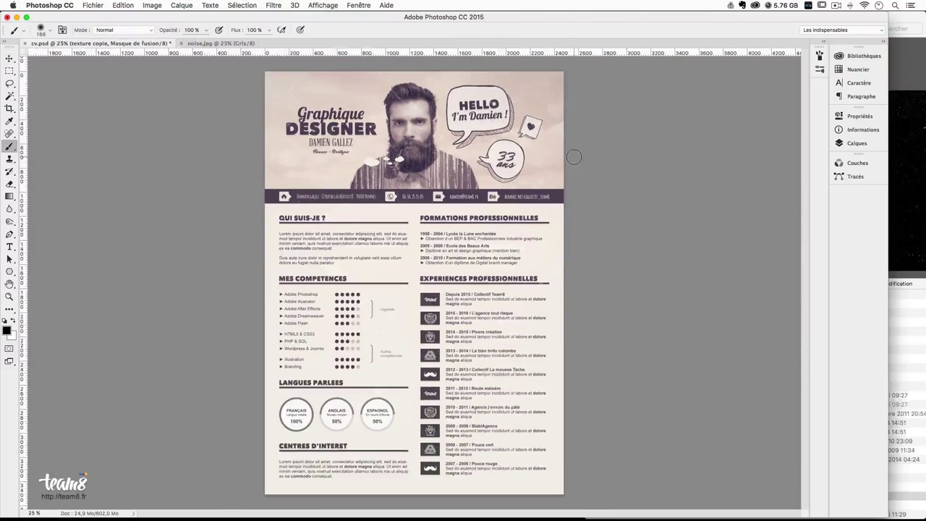